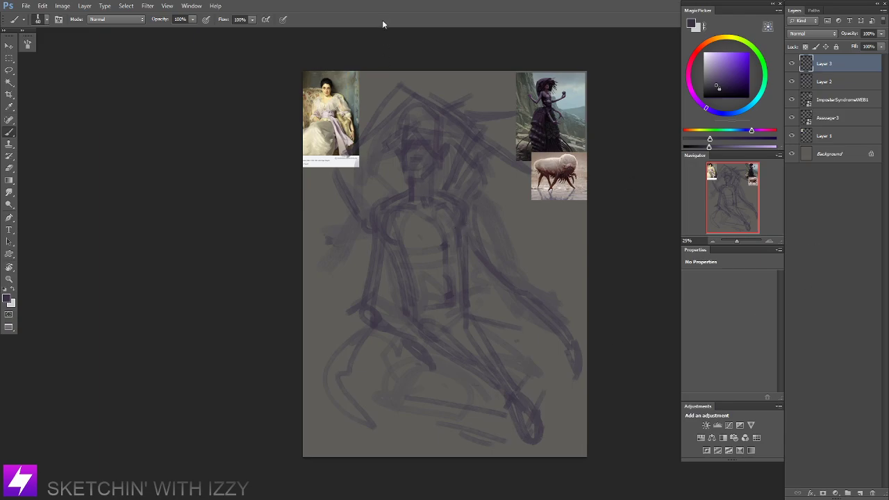
# Examine the purple figure sketch up close and at full-canvas view to judge its overall pose.
pyautogui.hotkey('ctrl', '+')
pyautogui.moveTo(421, 148); pyautogui.dragTo(369, 176)
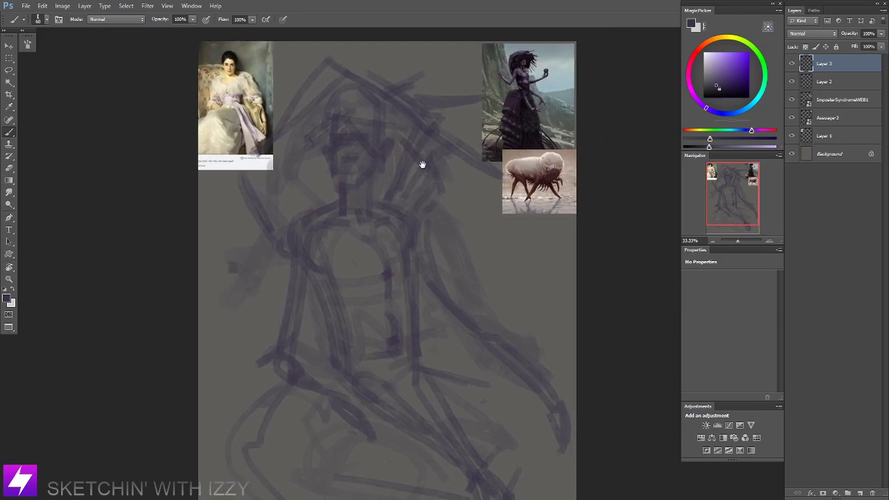
pyautogui.moveTo(422, 165); pyautogui.dragTo(453, 182)
pyautogui.hotkey('ctrl', '-')
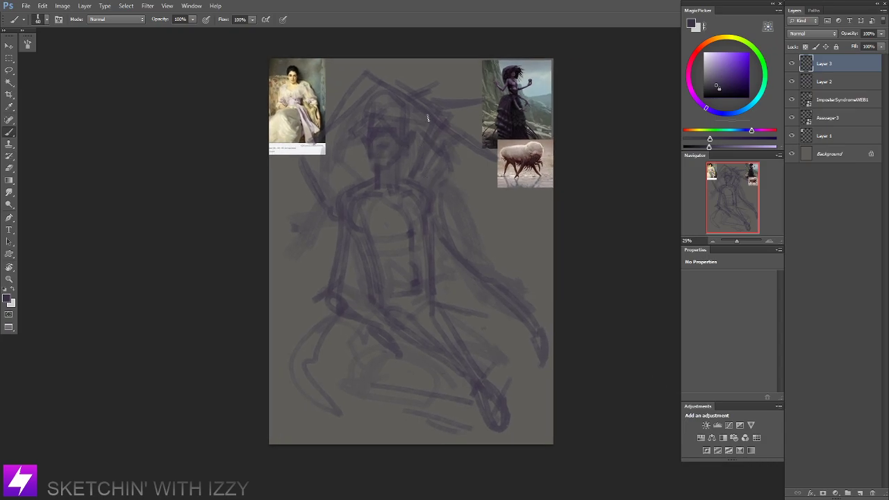
pyautogui.hotkey('ctrl', '+')
pyautogui.moveTo(492, 141); pyautogui.dragTo(448, 198)
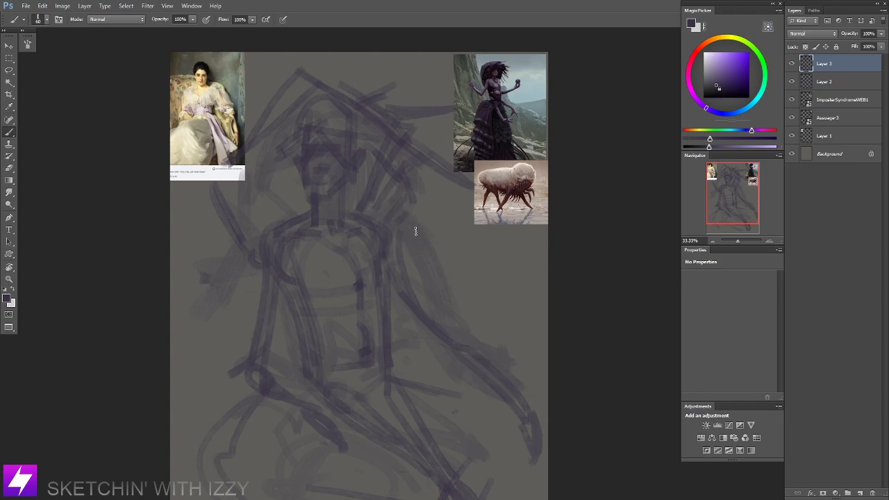
pyautogui.hotkey('ctrl', '-')
pyautogui.moveTo(455, 298); pyautogui.dragTo(352, 298)
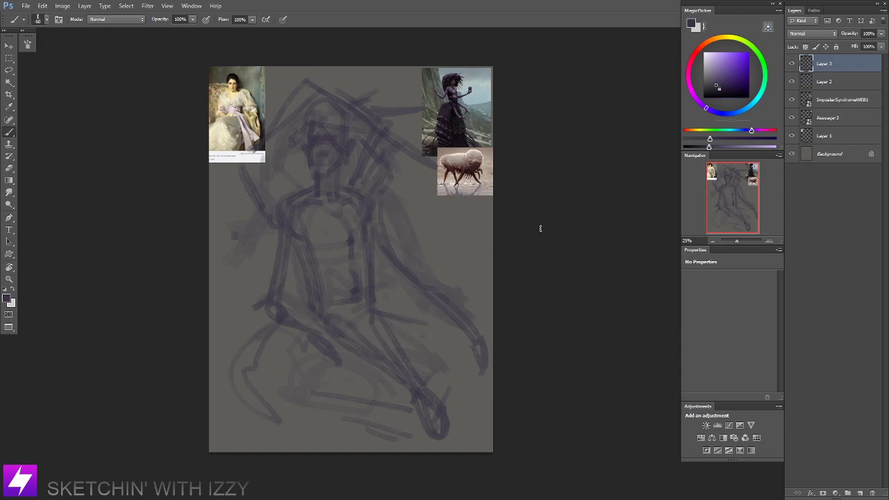
pyautogui.moveTo(376, 157); pyautogui.dragTo(364, 167)
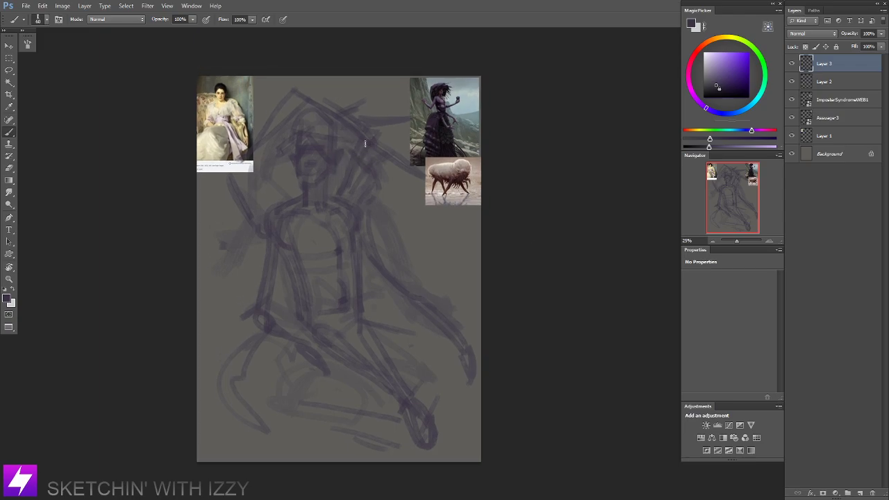
pyautogui.hotkey('ctrl', '+')
pyautogui.moveTo(319, 153); pyautogui.dragTo(353, 148)
pyautogui.moveTo(367, 105)
pyautogui.mouseDown()
pyautogui.moveTo(355, 158)
pyautogui.moveTo(383, 140)
pyautogui.mouseUp()
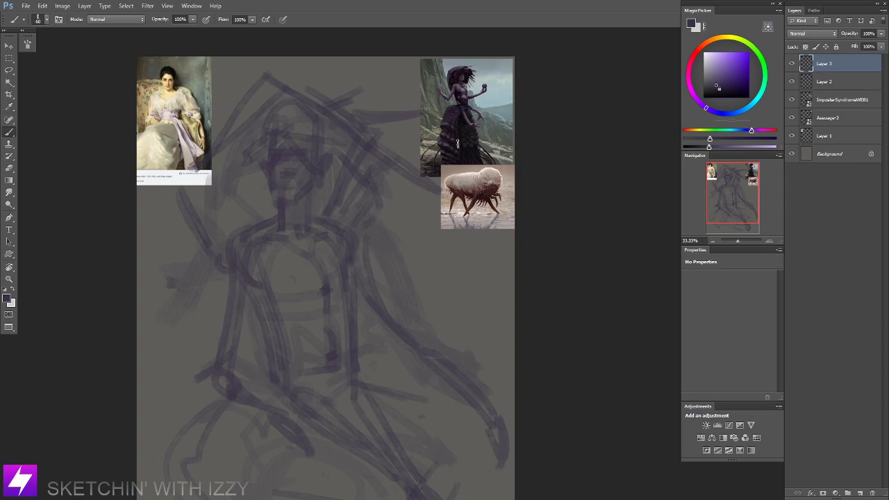
# Examine the dark-dressed woman and pale creature reference paintings beside the figure sketch.
pyautogui.hotkey('ctrl', '+')
pyautogui.moveTo(460, 105); pyautogui.dragTo(451, 213)
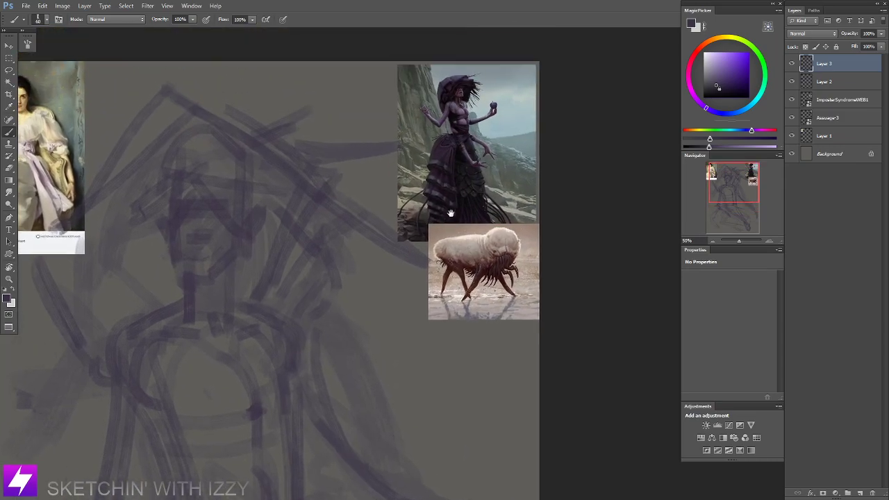
pyautogui.moveTo(448, 146); pyautogui.dragTo(461, 142)
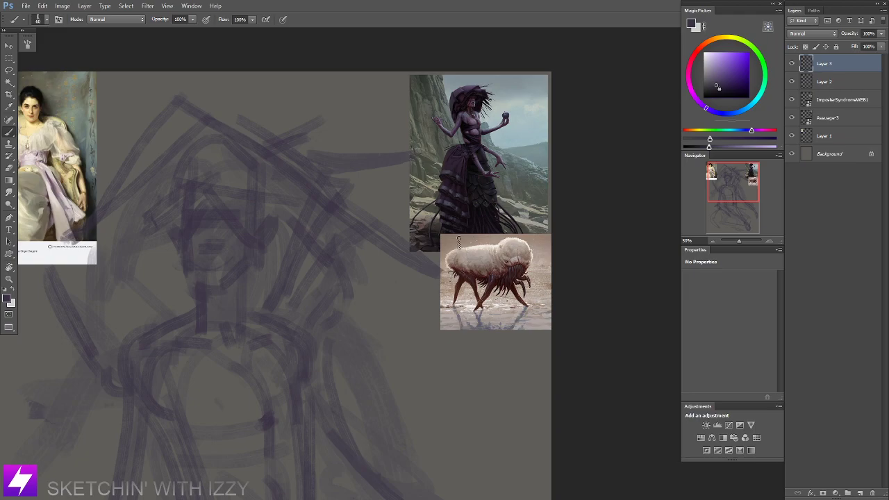
pyautogui.hotkey('ctrl', '-')
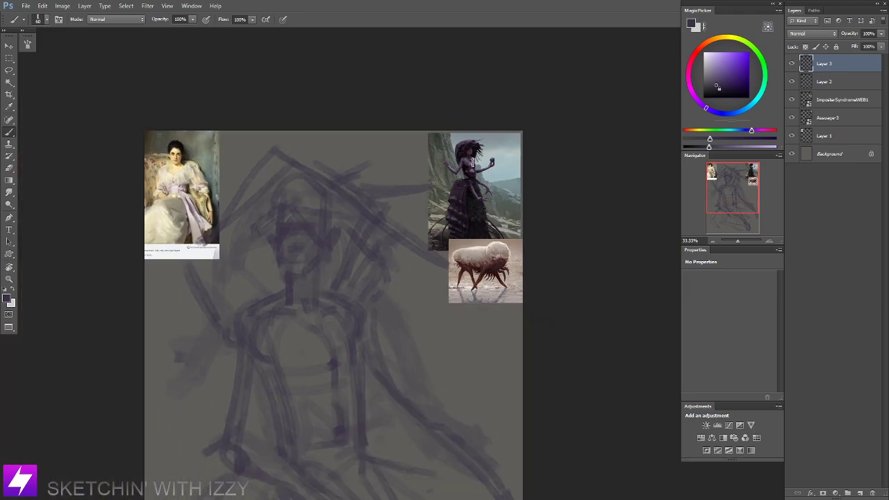
pyautogui.hotkey('ctrl', '+')
pyautogui.moveTo(477, 168); pyautogui.dragTo(489, 162)
pyautogui.scroll(-4, 479, 202)
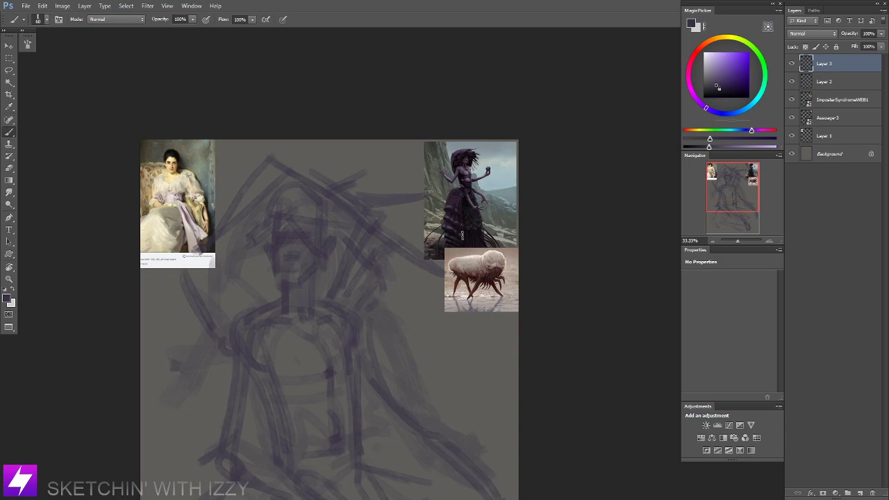
pyautogui.moveTo(440, 296); pyautogui.dragTo(413, 256)
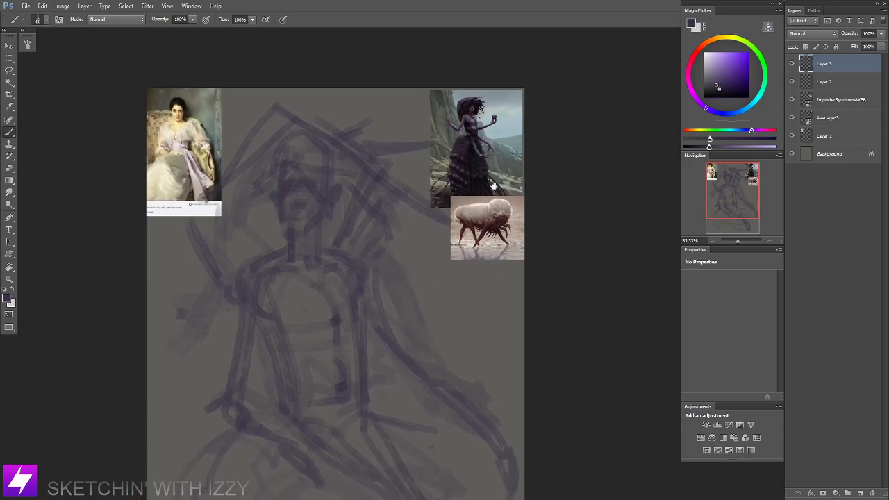
pyautogui.scroll(-1, 468, 224)
pyautogui.moveTo(468, 224); pyautogui.dragTo(435, 232)
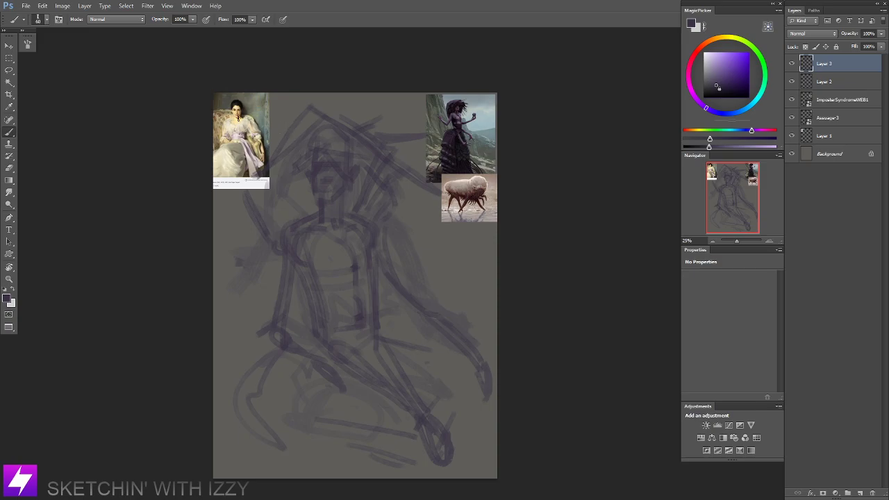
pyautogui.scroll(3, 248, 151)
pyautogui.scroll(-2, 294, 211)
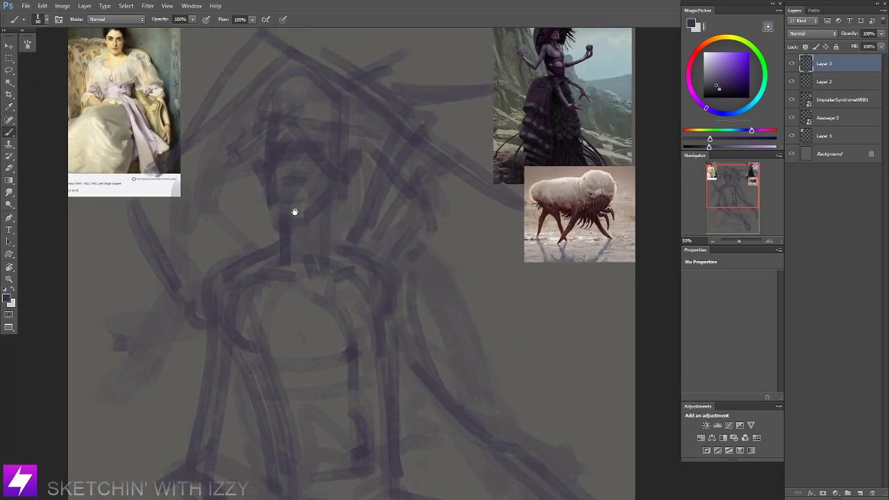
# Review the figure sketch and compare it with the rougher pose underneath by hiding and showing Layer 3.
pyautogui.moveTo(321, 260); pyautogui.dragTo(300, 212)
pyautogui.moveTo(389, 195); pyautogui.dragTo(363, 197)
pyautogui.scroll(-1, 394, 200)
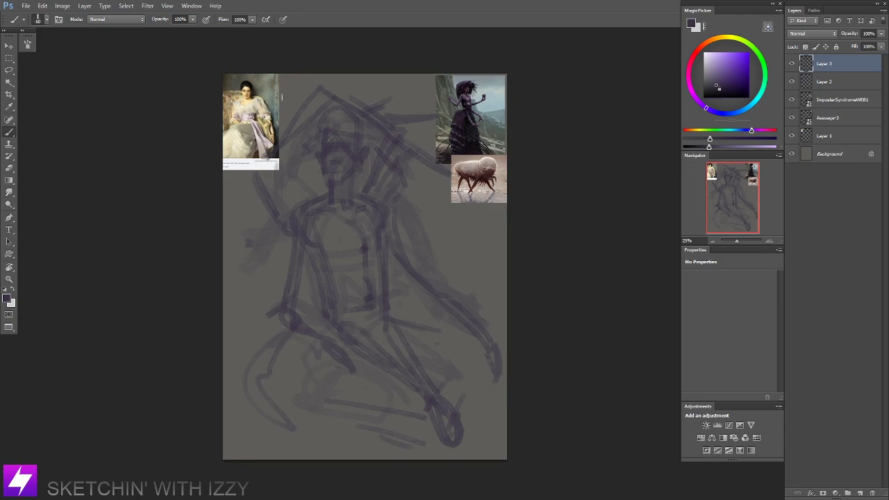
pyautogui.hotkey('ctrl', '+')
pyautogui.moveTo(344, 141); pyautogui.dragTo(367, 175)
pyautogui.hotkey('ctrl', '-')
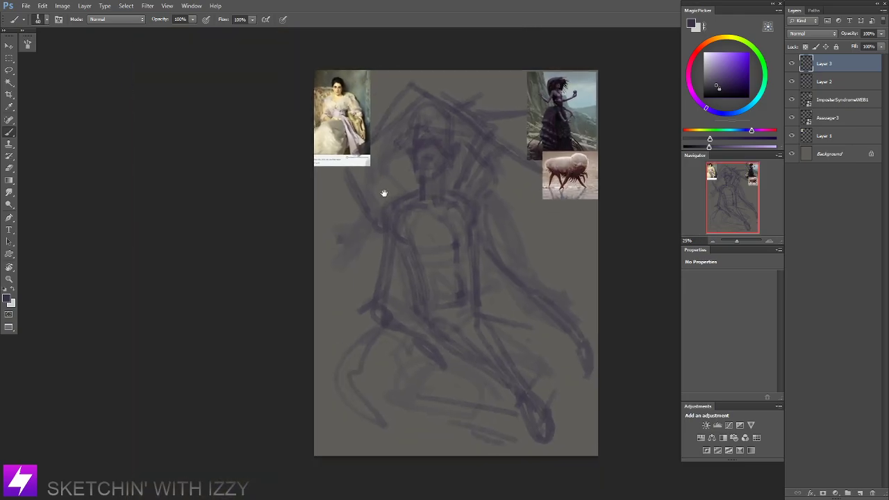
pyautogui.moveTo(430, 179); pyautogui.dragTo(310, 179)
pyautogui.click(793, 64)
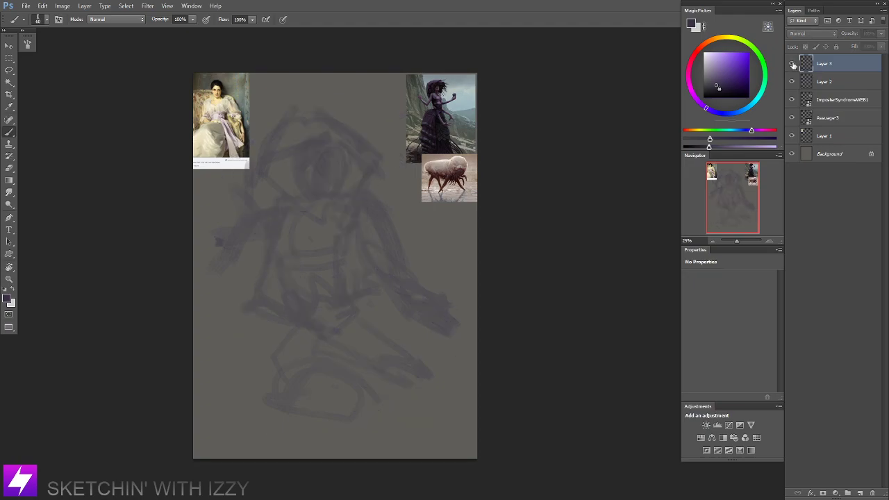
pyautogui.click(793, 64)
pyautogui.click(793, 67)
pyautogui.click(793, 67)
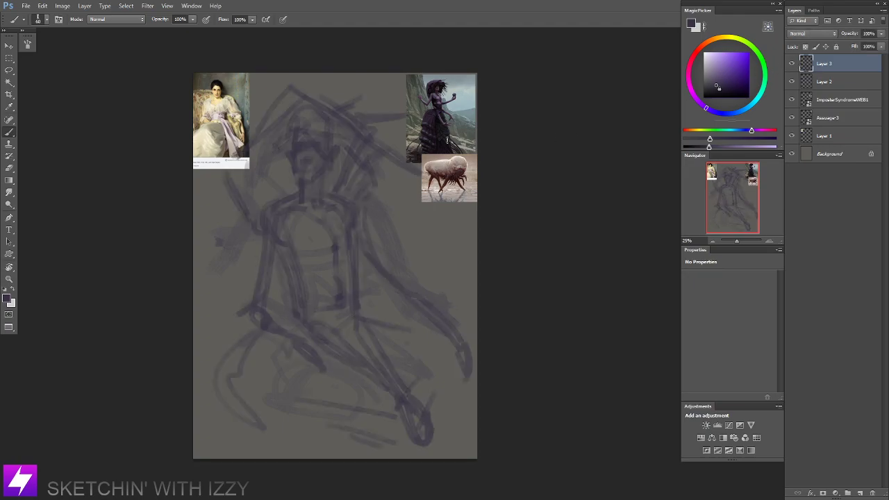
# Sketch the elbow joint and forearm structure on the figure's outstretched arm on Layer 3.
pyautogui.hotkey('ctrl', '+')
pyautogui.moveTo(457, 195); pyautogui.dragTo(435, 194)
pyautogui.moveTo(366, 186); pyautogui.dragTo(412, 199)
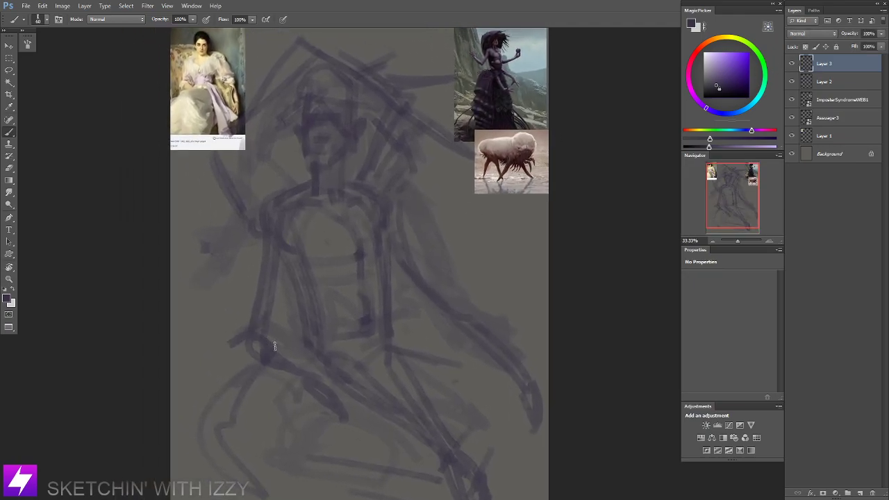
pyautogui.moveTo(450, 298)
pyautogui.mouseDown()
pyautogui.moveTo(435, 287)
pyautogui.moveTo(431, 317)
pyautogui.moveTo(431, 301)
pyautogui.moveTo(500, 366)
pyautogui.mouseUp()
pyautogui.hotkey('ctrl', 'z')
pyautogui.moveTo(379, 307); pyautogui.dragTo(391, 336)
pyautogui.moveTo(390, 225); pyautogui.dragTo(412, 279)
pyautogui.hotkey('ctrl', '0')
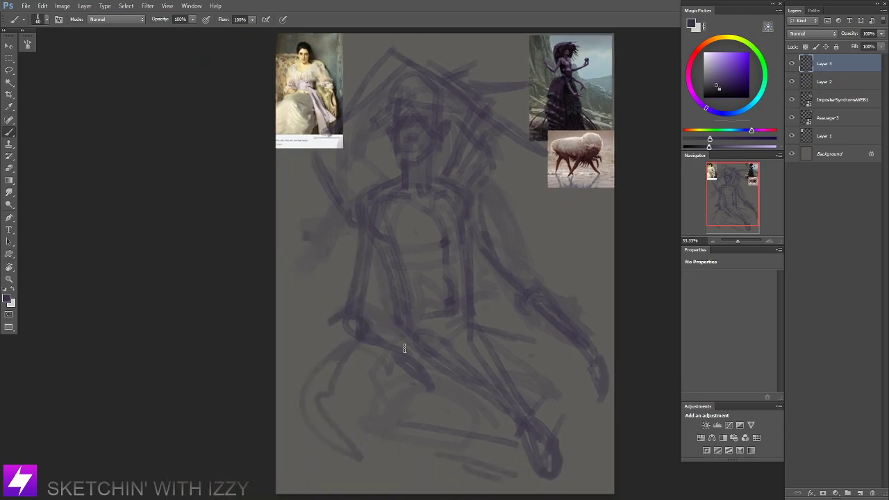
# Study the reference painting of the four-armed woman up close, including her hood, arms and layered dress.
pyautogui.hotkey('ctrl', '-')
pyautogui.moveTo(491, 271); pyautogui.dragTo(407, 323)
pyautogui.hotkey('ctrl', '+')
pyautogui.hotkey('ctrl', '+')
pyautogui.moveTo(488, 121); pyautogui.dragTo(424, 328)
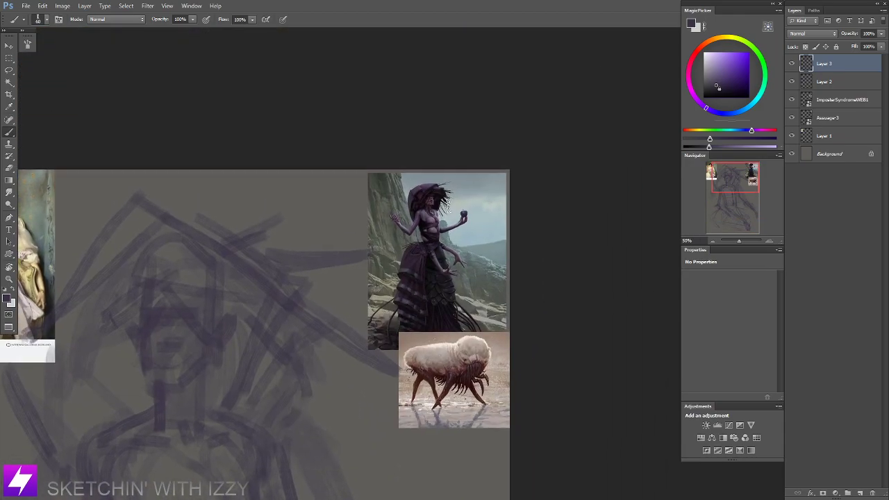
pyautogui.hotkey('ctrl', '+')
pyautogui.hotkey('ctrl', '+')
pyautogui.hotkey('ctrl', '+')
pyautogui.moveTo(454, 198); pyautogui.dragTo(401, 235)
pyautogui.hotkey('ctrl', '-')
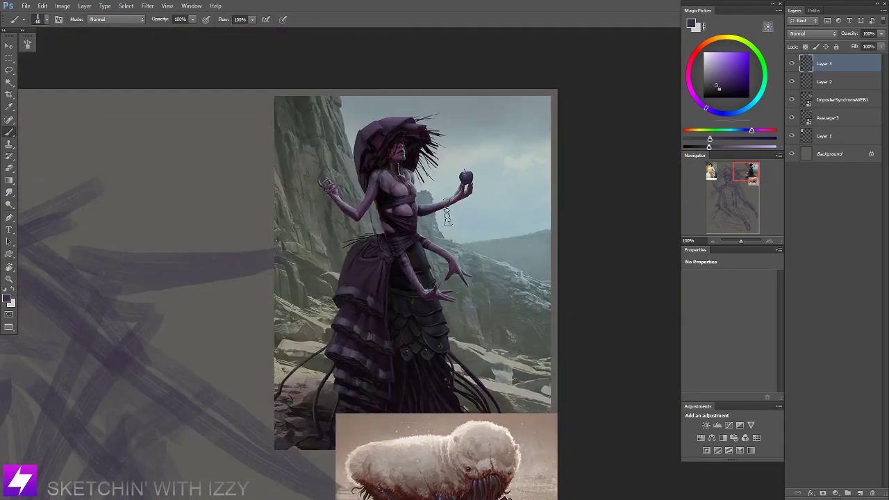
pyautogui.moveTo(467, 217); pyautogui.dragTo(408, 193)
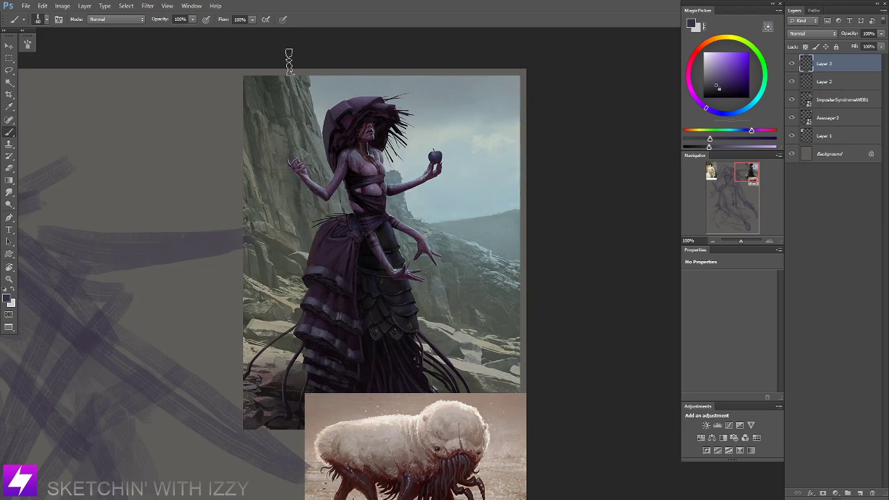
pyautogui.hotkey('ctrl', '-')
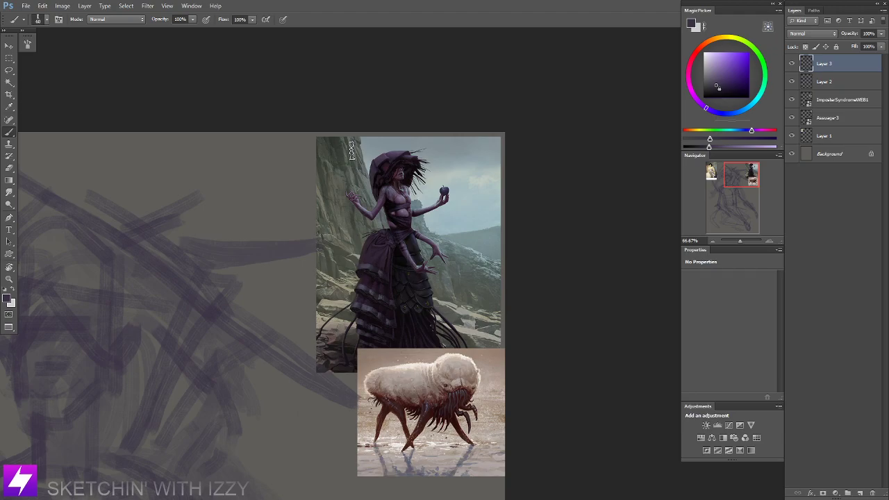
# Compare the sketched figure's hat, torso and whole pose with the surrounding reference paintings.
pyautogui.hotkey('ctrl', '-')
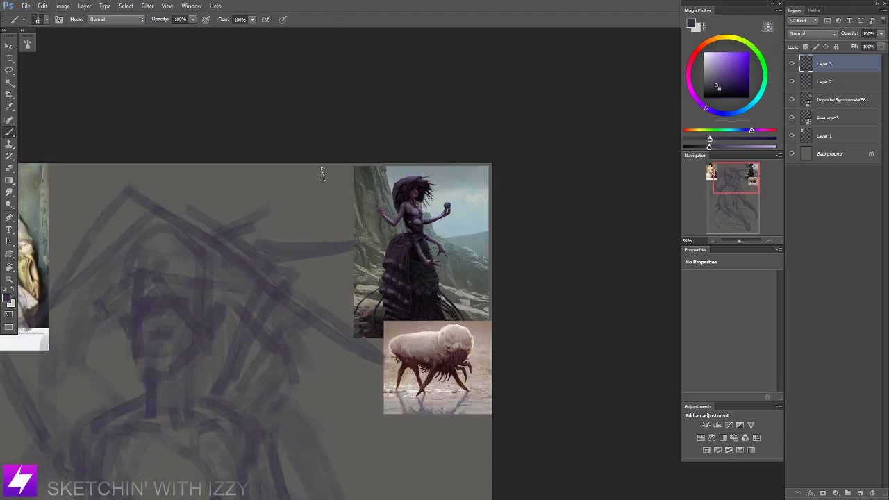
pyautogui.hotkey('ctrl', '-')
pyautogui.scroll(-2, 310, 203)
pyautogui.moveTo(311, 203); pyautogui.dragTo(300, 203)
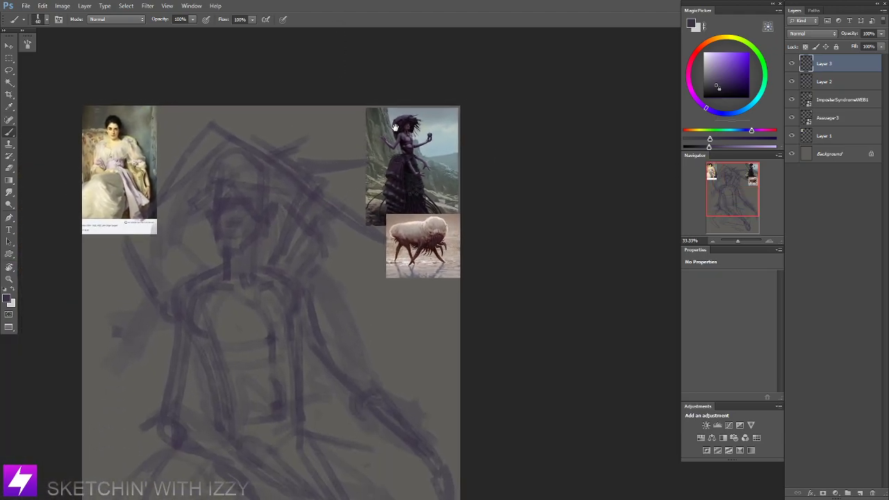
pyautogui.moveTo(414, 150); pyautogui.dragTo(408, 154)
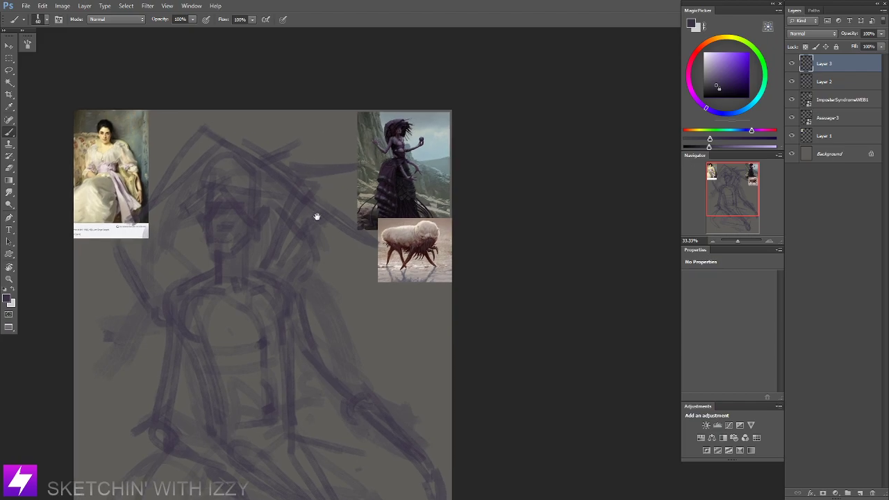
pyautogui.moveTo(307, 233); pyautogui.dragTo(307, 232)
pyautogui.moveTo(361, 183); pyautogui.dragTo(364, 187)
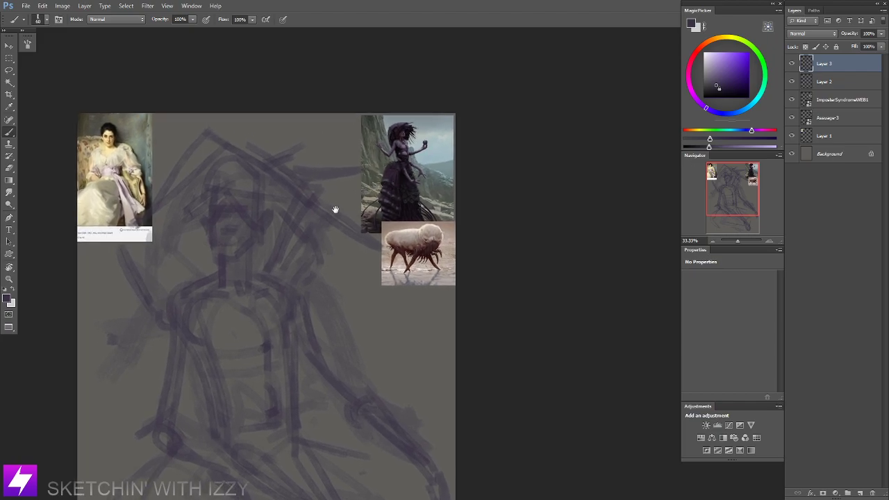
pyautogui.hotkey('ctrl', '+')
pyautogui.moveTo(377, 140); pyautogui.dragTo(381, 167)
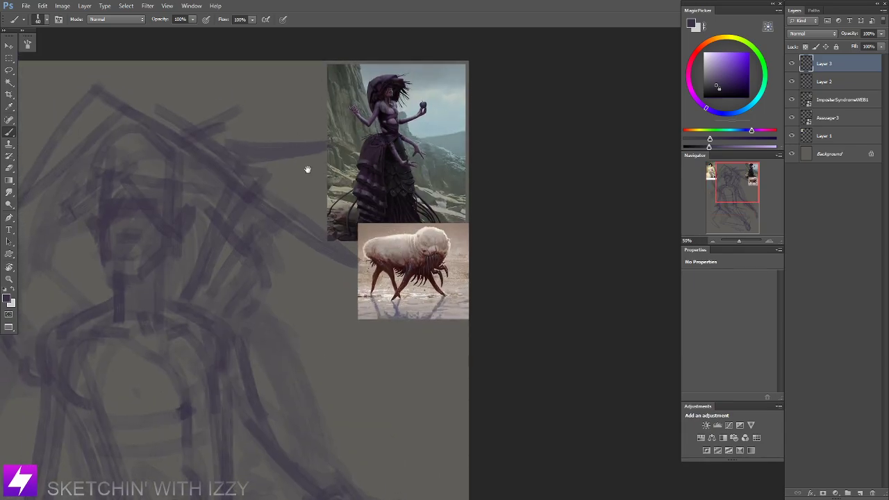
pyautogui.moveTo(307, 170); pyautogui.dragTo(290, 224)
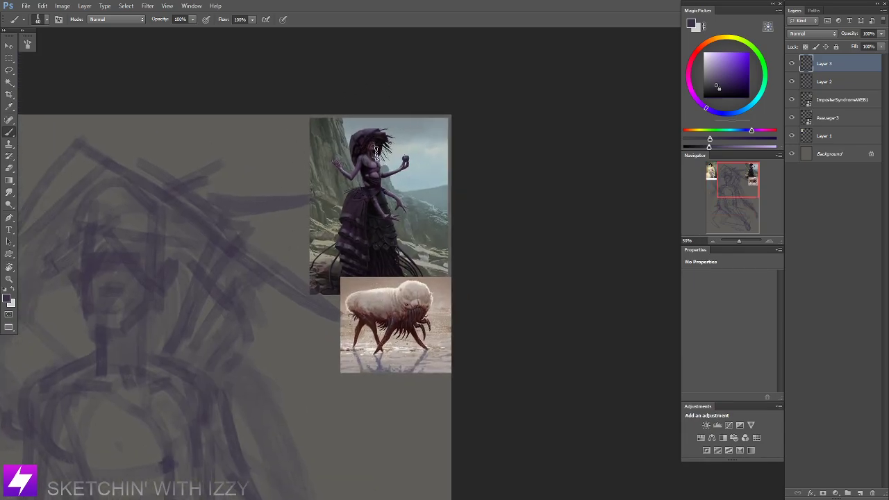
pyautogui.hotkey('ctrl', '-')
pyautogui.moveTo(294, 346); pyautogui.dragTo(314, 278)
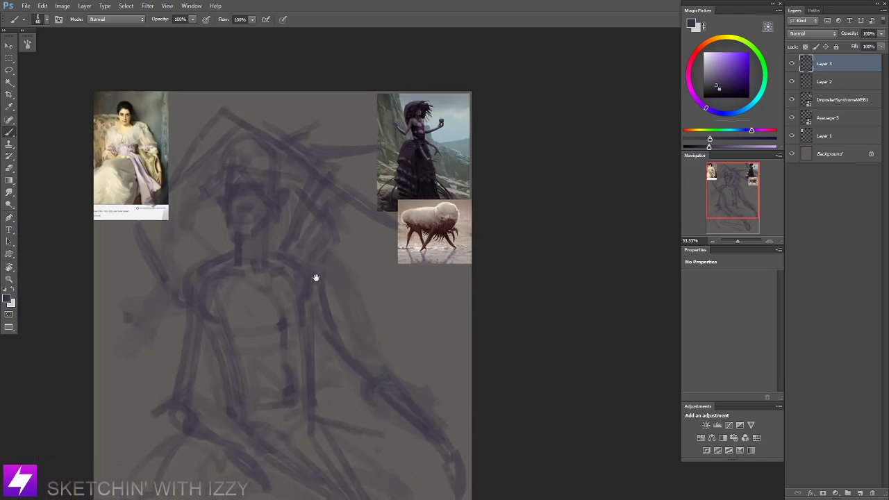
pyautogui.moveTo(298, 200); pyautogui.dragTo(317, 237)
pyautogui.moveTo(274, 263); pyautogui.dragTo(266, 238)
pyautogui.hotkey('ctrl', '-')
pyautogui.moveTo(351, 305); pyautogui.dragTo(467, 221)
pyautogui.moveTo(557, 189); pyautogui.dragTo(464, 220)
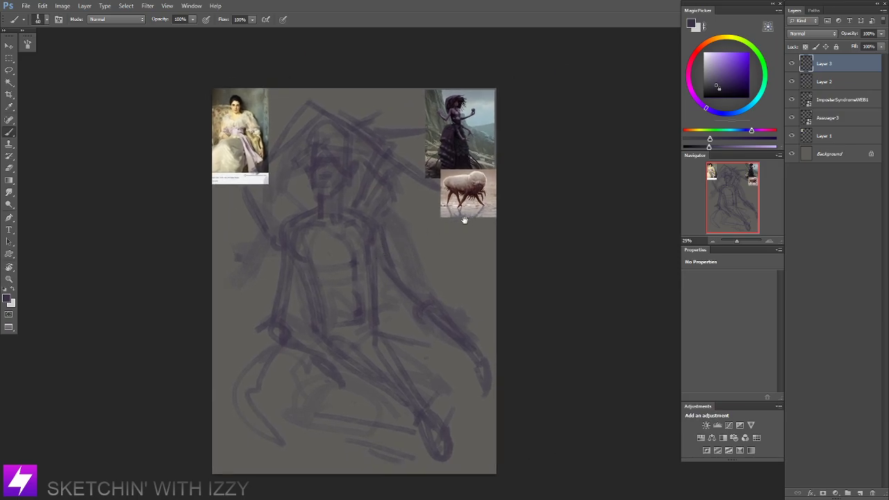
# Enlarge the brush to 100 and sample a near-black foreground colour from the dark-dressed woman in the reference painting.
pyautogui.hotkey('ctrl', '+')
pyautogui.moveTo(355, 206); pyautogui.dragTo(357, 242)
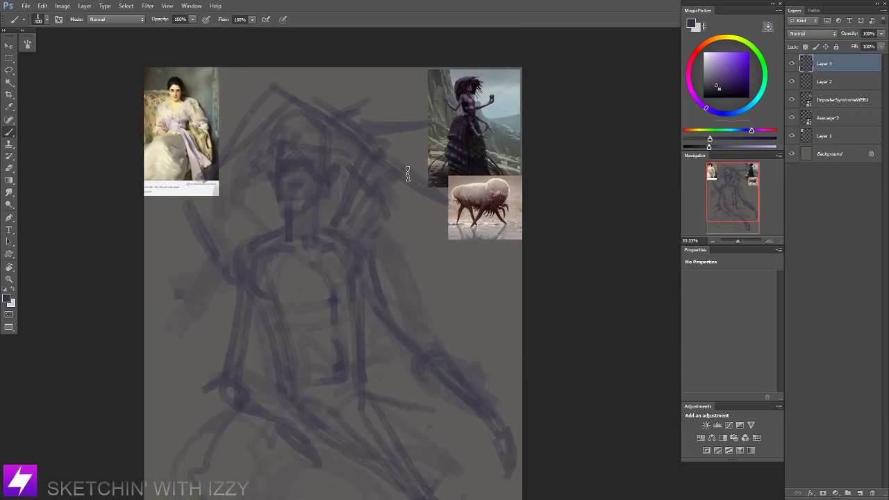
pyautogui.click(792, 63)
pyautogui.moveTo(388, 215); pyautogui.dragTo(395, 237)
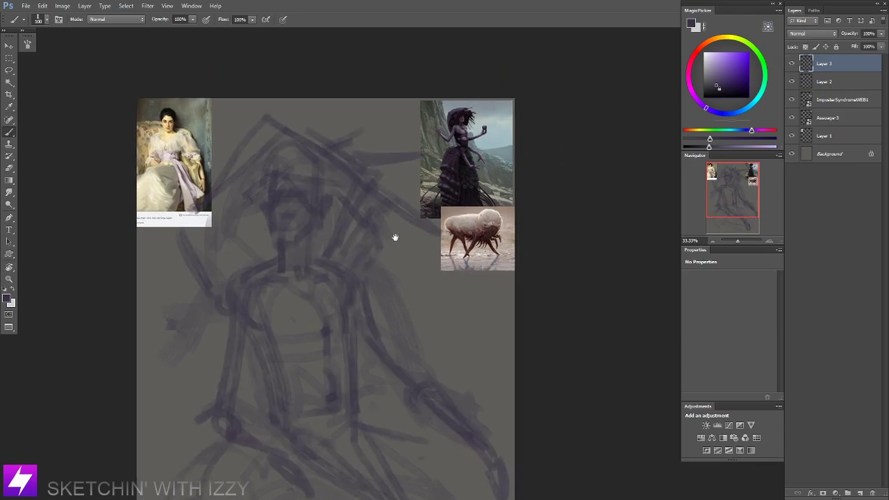
pyautogui.keyDown('alt'); pyautogui.click(464, 157); pyautogui.keyUp('alt')
pyautogui.moveTo(383, 237); pyautogui.dragTo(377, 246)
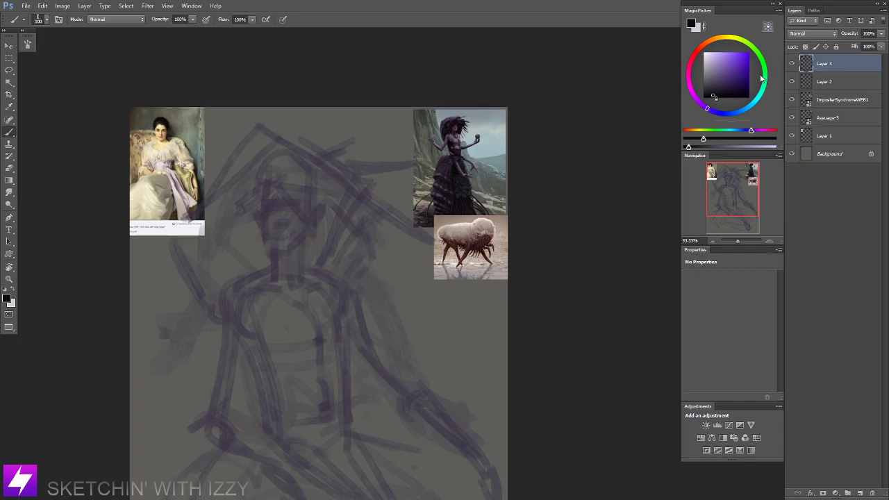
# Check the sketch with Layer 3 hidden and shown, and add a new empty layer above it.
pyautogui.click(792, 64)
pyautogui.click(792, 64)
pyautogui.click(792, 64)
pyautogui.click(792, 64)
pyautogui.hotkey('ctrl', 'shift', 'alt', 'n')
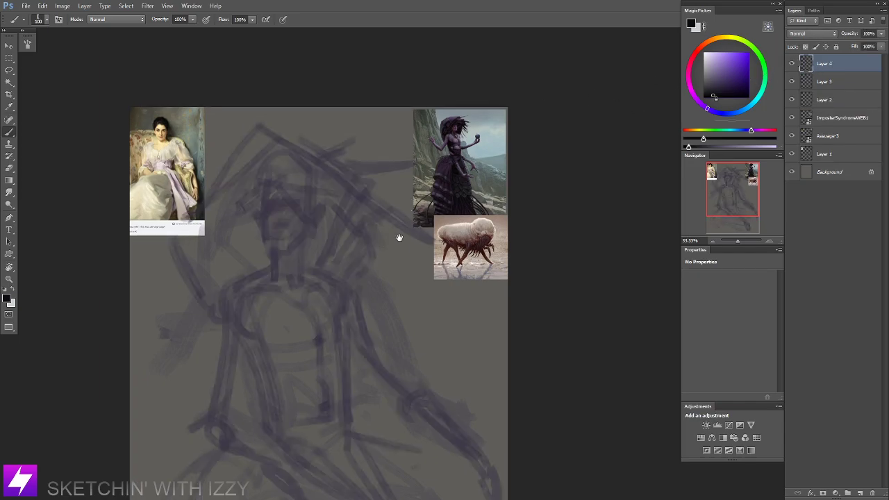
# Undo the new empty layer and block in near-black hair strokes on Layer 3, on the left of the figure's face.
pyautogui.moveTo(400, 238); pyautogui.dragTo(388, 220)
pyautogui.hotkey('ctrl', 'z')
pyautogui.moveTo(366, 258); pyautogui.dragTo(417, 271)
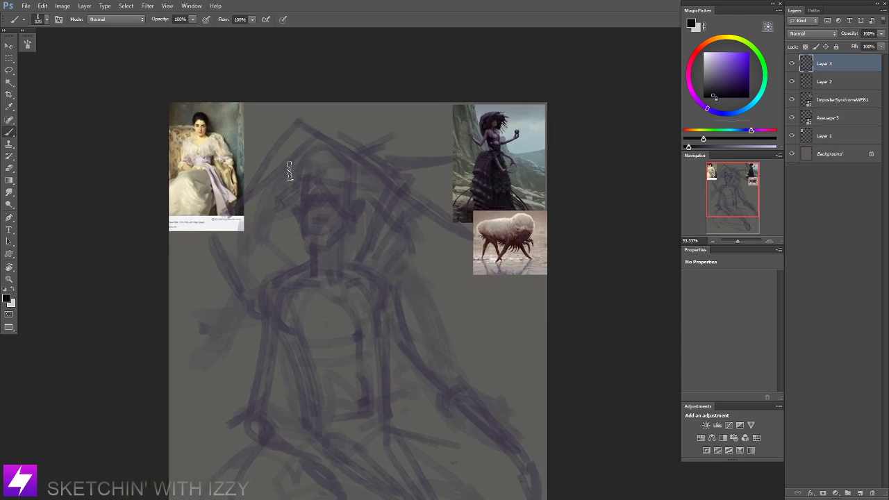
pyautogui.moveTo(289, 171); pyautogui.dragTo(271, 212)
pyautogui.hotkey('ctrl', 'z')
pyautogui.moveTo(291, 166)
pyautogui.mouseDown()
pyautogui.moveTo(278, 230)
pyautogui.moveTo(245, 212)
pyautogui.moveTo(235, 229)
pyautogui.mouseUp()
pyautogui.keyDown('alt'); pyautogui.click(496, 117); pyautogui.keyUp('alt')
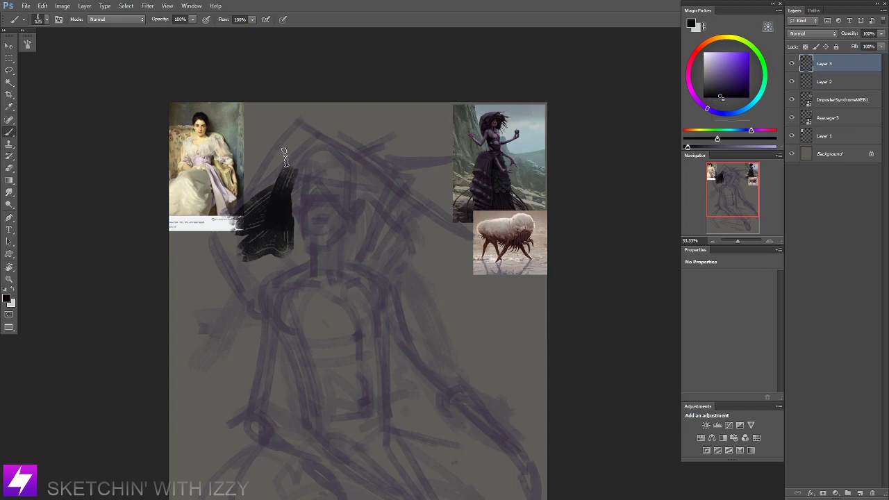
pyautogui.moveTo(285, 160); pyautogui.dragTo(229, 217)
# Sample a dark plum from the four-armed woman's hood in the reference and brush it over the upper-left hair.
pyautogui.hotkey('ctrl', '+')
pyautogui.moveTo(429, 113); pyautogui.dragTo(317, 285)
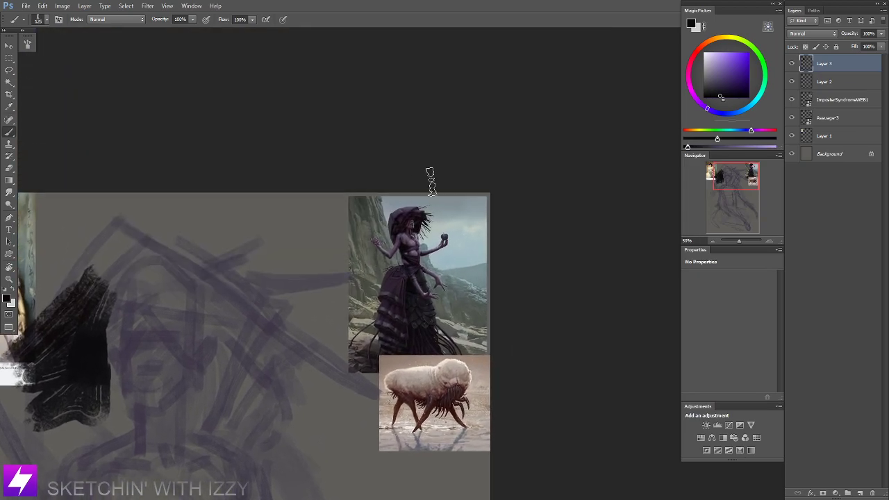
pyautogui.scroll(3, 431, 182)
pyautogui.keyDown('alt'); pyautogui.click(287, 57); pyautogui.keyUp('alt')
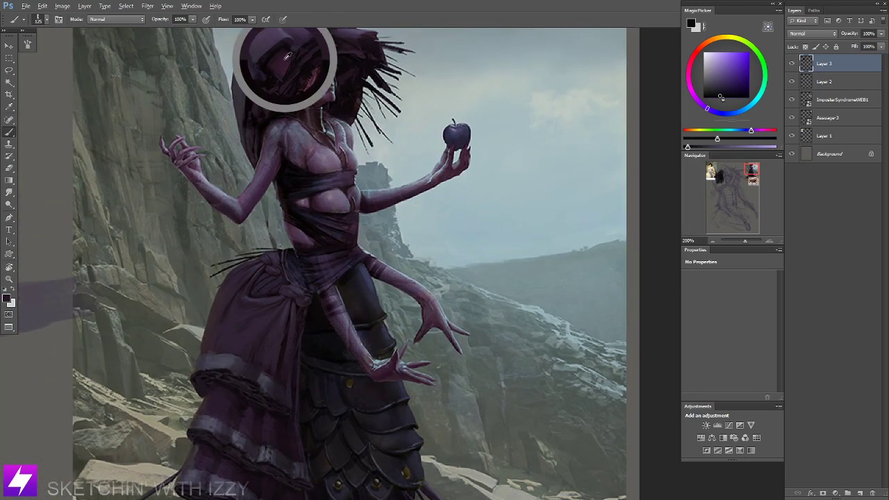
pyautogui.scroll(-5, 307, 285)
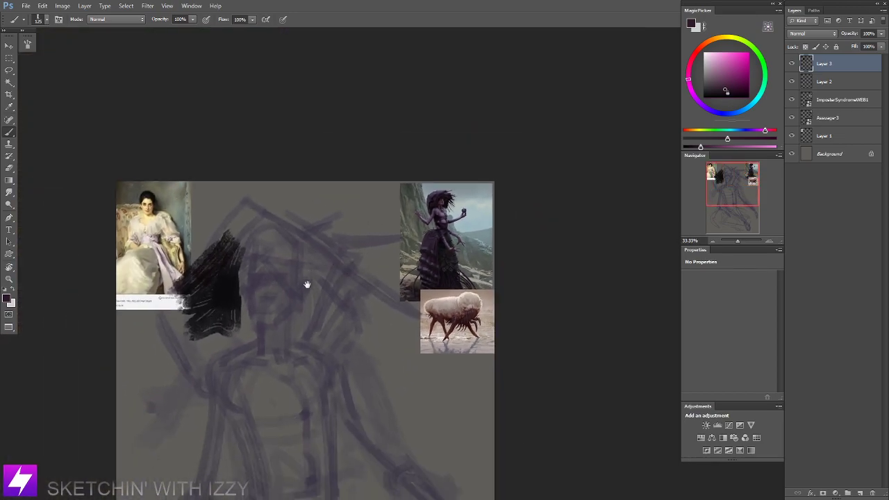
pyautogui.moveTo(307, 285); pyautogui.dragTo(323, 255)
pyautogui.moveTo(273, 219)
pyautogui.mouseDown()
pyautogui.moveTo(250, 222)
pyautogui.moveTo(261, 205)
pyautogui.moveTo(243, 244)
pyautogui.moveTo(248, 205)
pyautogui.moveTo(228, 262)
pyautogui.mouseUp()
# Enlarge the brush to 250 and fill the lower-left hair mass down to the shoulder with plum and darker sampled tones.
pyautogui.press(']')
pyautogui.press(']')
pyautogui.press(']')
pyautogui.moveTo(200, 306)
pyautogui.mouseDown()
pyautogui.moveTo(217, 330)
pyautogui.moveTo(254, 278)
pyautogui.mouseUp()
pyautogui.keyDown('alt'); pyautogui.click(237, 279); pyautogui.keyUp('alt')
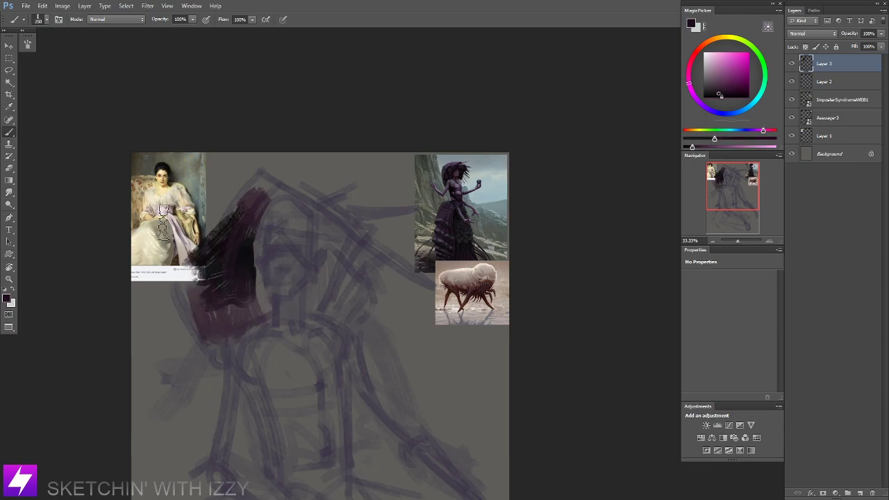
pyautogui.press(']')
pyautogui.moveTo(236, 289)
pyautogui.mouseDown()
pyautogui.moveTo(218, 298)
pyautogui.moveTo(243, 308)
pyautogui.mouseUp()
# Reduce the brush to 125 and paint dark hair down the right of the face and across the forehead.
pyautogui.press('[')
pyautogui.press('[')
pyautogui.press('[')
pyautogui.press('[')
pyautogui.press('[')
pyautogui.moveTo(314, 309)
pyautogui.mouseDown()
pyautogui.moveTo(345, 331)
pyautogui.moveTo(327, 298)
pyautogui.moveTo(334, 236)
pyautogui.moveTo(299, 198)
pyautogui.mouseUp()
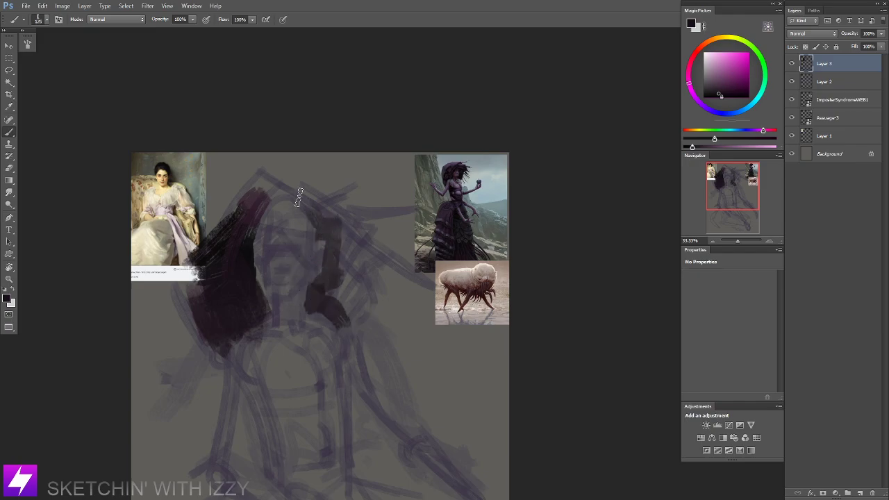
pyautogui.moveTo(254, 220)
pyautogui.mouseDown()
pyautogui.moveTo(294, 210)
pyautogui.moveTo(344, 219)
pyautogui.mouseUp()
# Join the dark hair over the crown, thicken its right side and extend the outer left edge.
pyautogui.moveTo(363, 285)
pyautogui.mouseDown()
pyautogui.moveTo(345, 242)
pyautogui.moveTo(358, 246)
pyautogui.moveTo(358, 234)
pyautogui.moveTo(380, 251)
pyautogui.mouseUp()
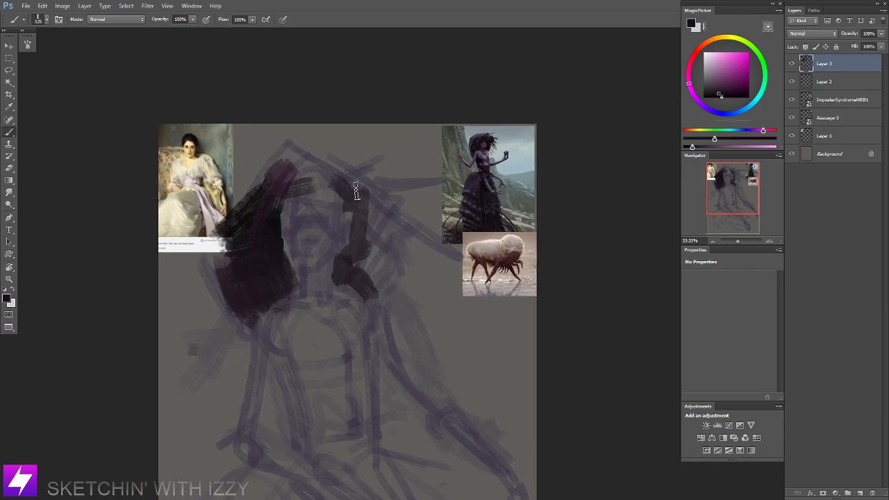
pyautogui.moveTo(356, 197)
pyautogui.mouseDown()
pyautogui.moveTo(390, 235)
pyautogui.moveTo(363, 224)
pyautogui.moveTo(354, 253)
pyautogui.moveTo(338, 258)
pyautogui.mouseUp()
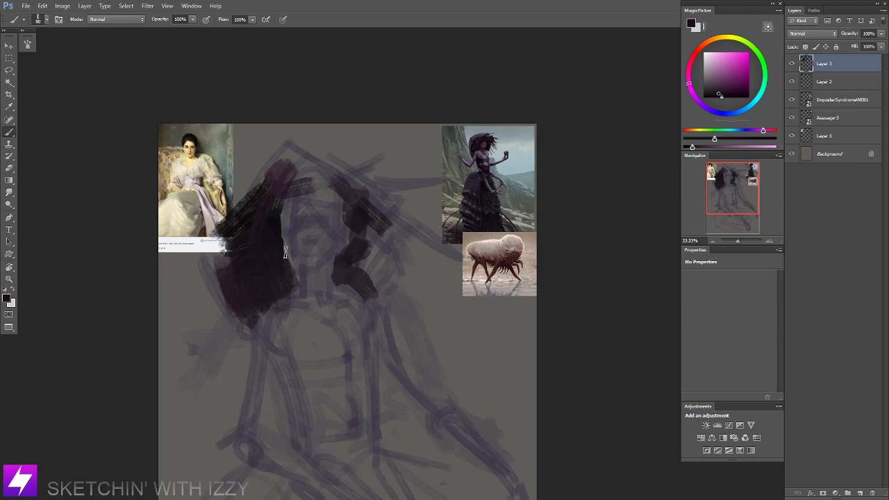
pyautogui.moveTo(281, 191)
pyautogui.mouseDown()
pyautogui.moveTo(281, 262)
pyautogui.moveTo(287, 240)
pyautogui.mouseUp()
pyautogui.moveTo(284, 177)
pyautogui.mouseDown()
pyautogui.moveTo(338, 184)
pyautogui.moveTo(324, 173)
pyautogui.moveTo(380, 225)
pyautogui.moveTo(383, 258)
pyautogui.moveTo(385, 229)
pyautogui.moveTo(377, 256)
pyautogui.moveTo(376, 284)
pyautogui.mouseUp()
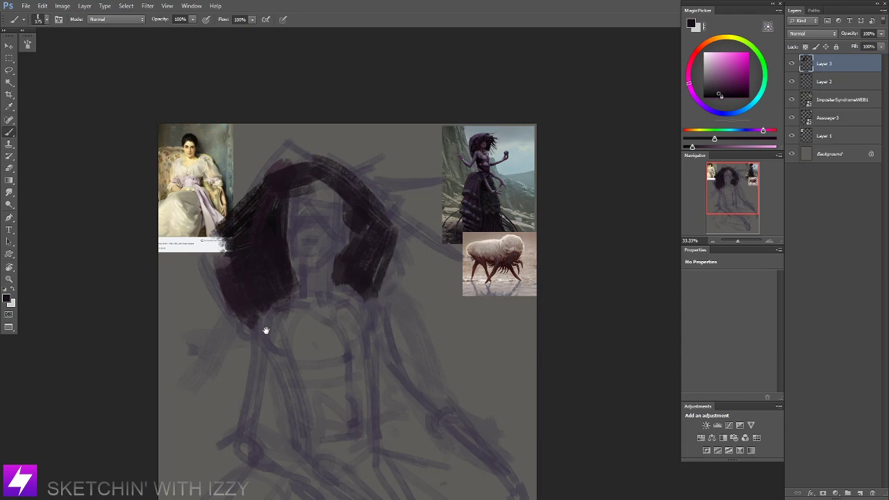
pyautogui.moveTo(292, 321); pyautogui.dragTo(290, 320)
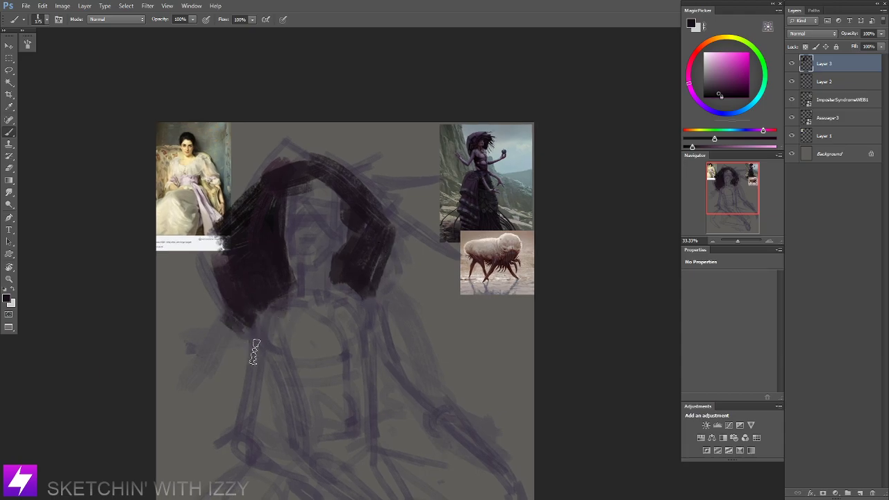
pyautogui.moveTo(237, 240)
pyautogui.mouseDown()
pyautogui.moveTo(239, 285)
pyautogui.moveTo(221, 292)
pyautogui.mouseUp()
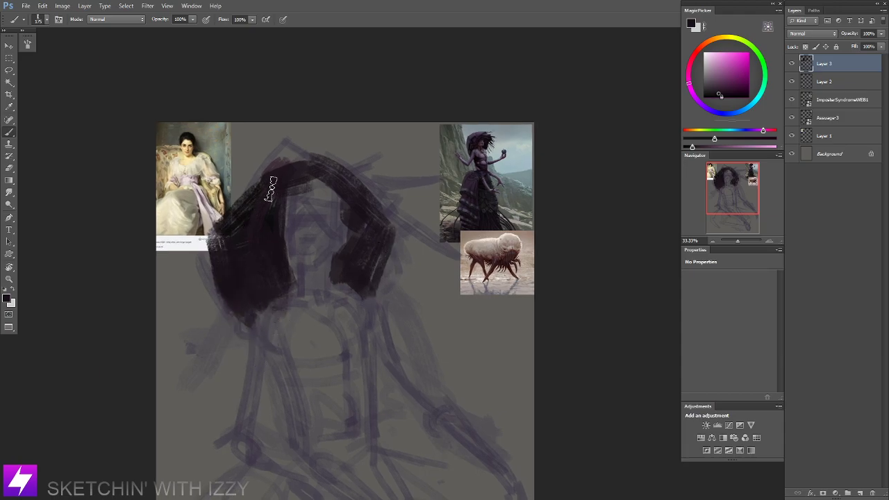
# Sample a muted mauve from the hair's crown, brush lighter patches into the hair and try strokes around the shoulder.
pyautogui.press('[')
pyautogui.press('[')
pyautogui.keyDown('alt'); pyautogui.click(277, 166); pyautogui.keyUp('alt')
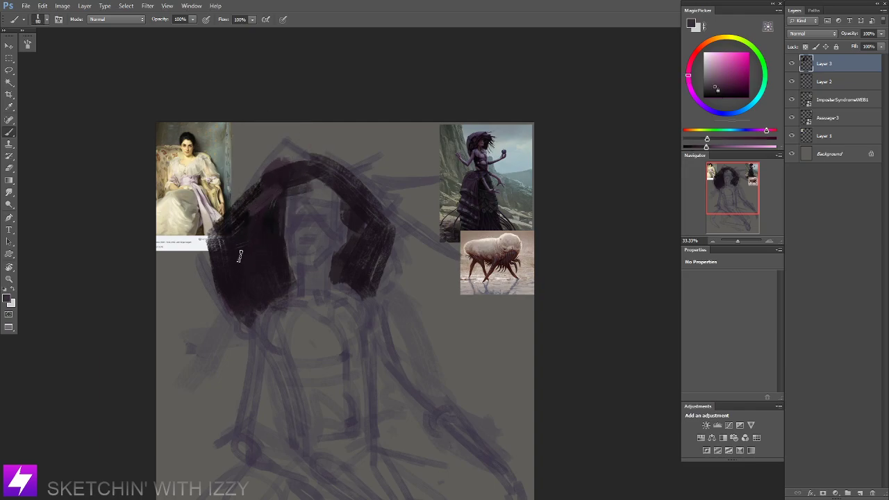
pyautogui.moveTo(240, 257)
pyautogui.mouseDown()
pyautogui.moveTo(244, 299)
pyautogui.moveTo(255, 289)
pyautogui.mouseUp()
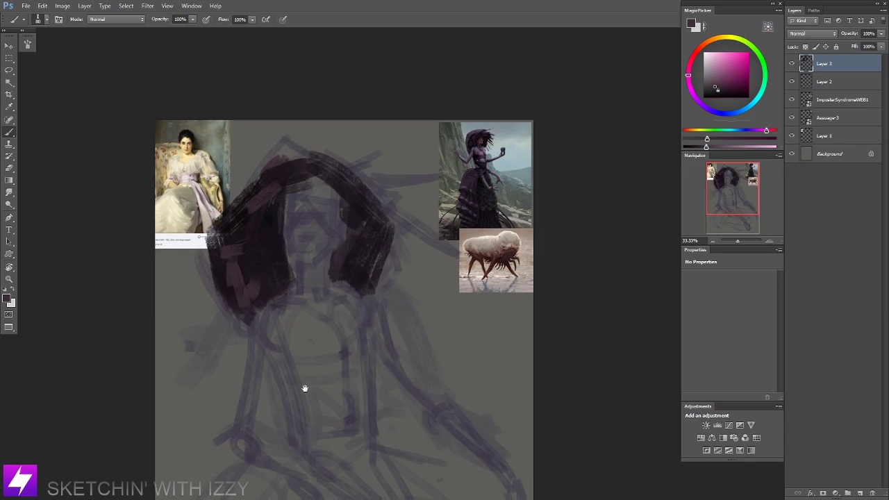
pyautogui.moveTo(325, 399); pyautogui.dragTo(309, 348)
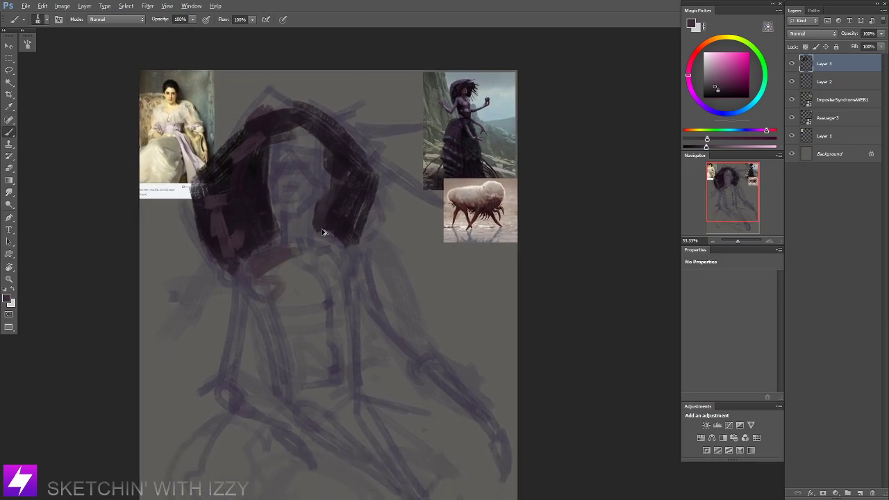
pyautogui.moveTo(286, 262); pyautogui.dragTo(278, 308)
pyautogui.moveTo(294, 218)
pyautogui.mouseDown()
pyautogui.moveTo(282, 244)
pyautogui.moveTo(282, 218)
pyautogui.moveTo(277, 262)
pyautogui.moveTo(278, 192)
pyautogui.moveTo(300, 257)
pyautogui.moveTo(292, 216)
pyautogui.moveTo(285, 261)
pyautogui.mouseUp()
pyautogui.hotkey('ctrl', 'z')
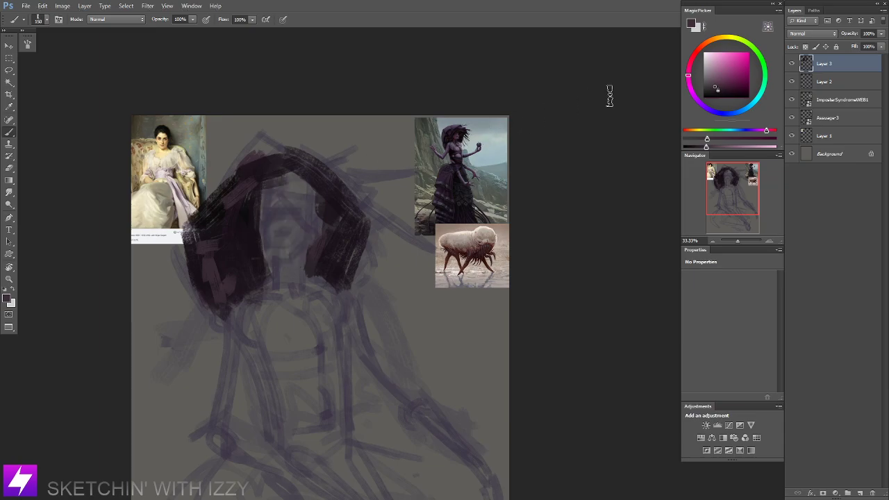
# Lighten and desaturate the mauve, compare it with the four-armed woman's skin and tint the figure's face and neck.
pyautogui.moveTo(710, 148); pyautogui.dragTo(704, 139)
pyautogui.moveTo(293, 252); pyautogui.dragTo(285, 219)
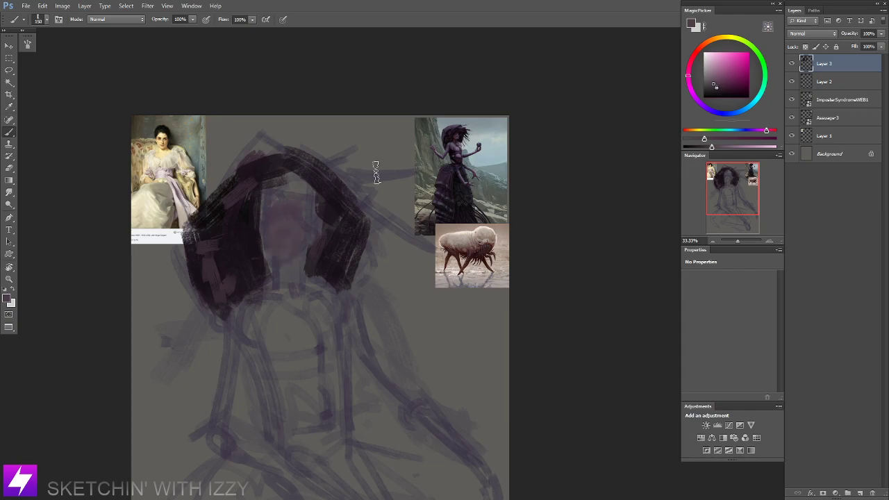
pyautogui.hotkey('ctrl', 'z')
pyautogui.moveTo(700, 140); pyautogui.dragTo(699, 140)
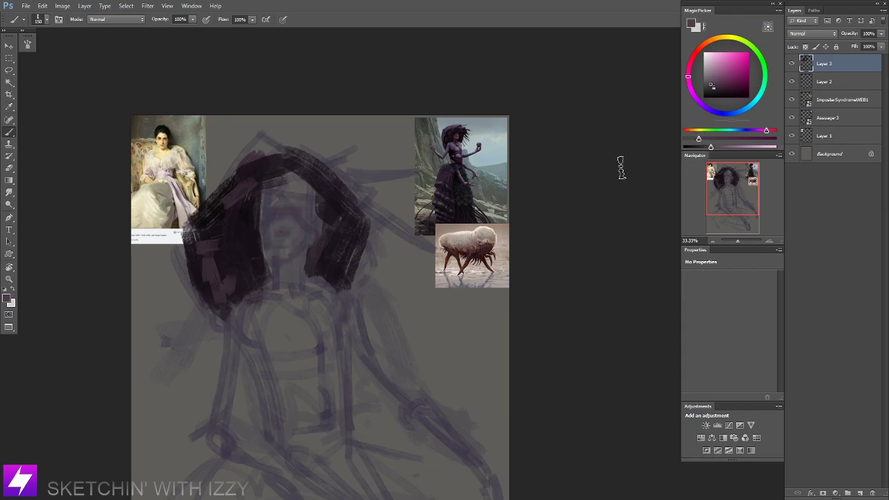
pyautogui.moveTo(345, 298); pyautogui.dragTo(340, 286)
pyautogui.hotkey('ctrl', '+')
pyautogui.scroll(2, 464, 130)
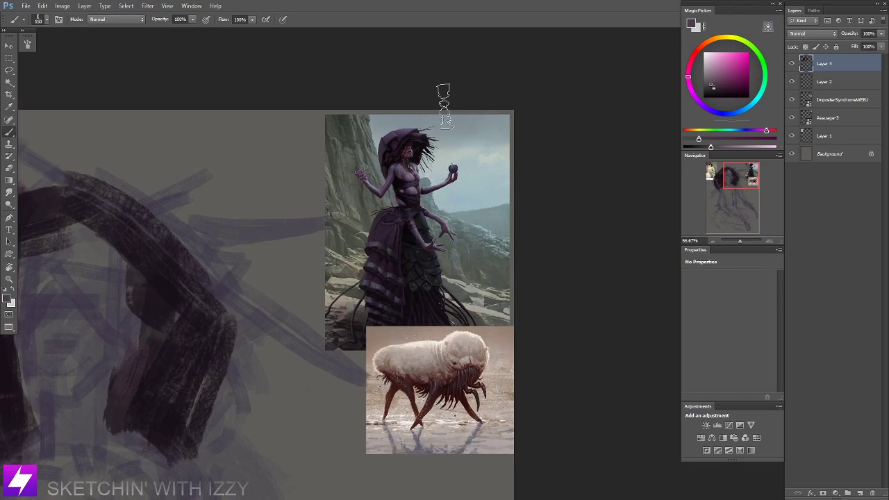
pyautogui.scroll(-2, 443, 105)
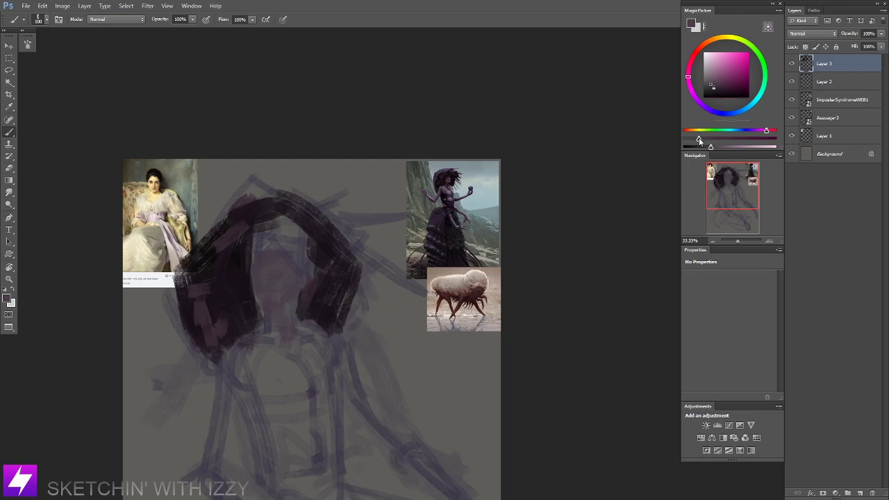
# Desaturate the colour further, shift its hue towards purple and paint the face, neck and upper chest.
pyautogui.moveTo(698, 139); pyautogui.dragTo(693, 139)
pyautogui.moveTo(766, 130); pyautogui.dragTo(762, 131)
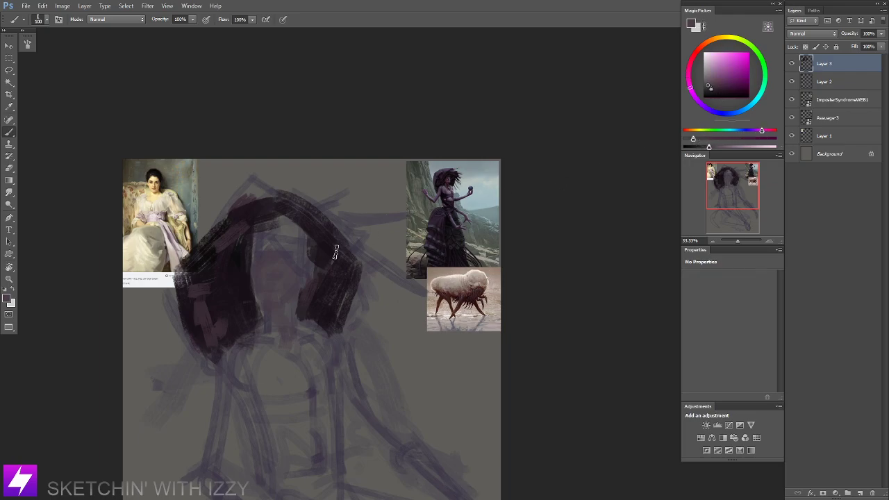
pyautogui.moveTo(278, 274)
pyautogui.mouseDown()
pyautogui.moveTo(295, 302)
pyautogui.moveTo(311, 292)
pyautogui.moveTo(290, 319)
pyautogui.moveTo(282, 255)
pyautogui.moveTo(269, 353)
pyautogui.moveTo(278, 378)
pyautogui.moveTo(258, 375)
pyautogui.moveTo(281, 399)
pyautogui.moveTo(260, 396)
pyautogui.moveTo(247, 354)
pyautogui.moveTo(288, 401)
pyautogui.moveTo(296, 340)
pyautogui.moveTo(296, 375)
pyautogui.mouseUp()
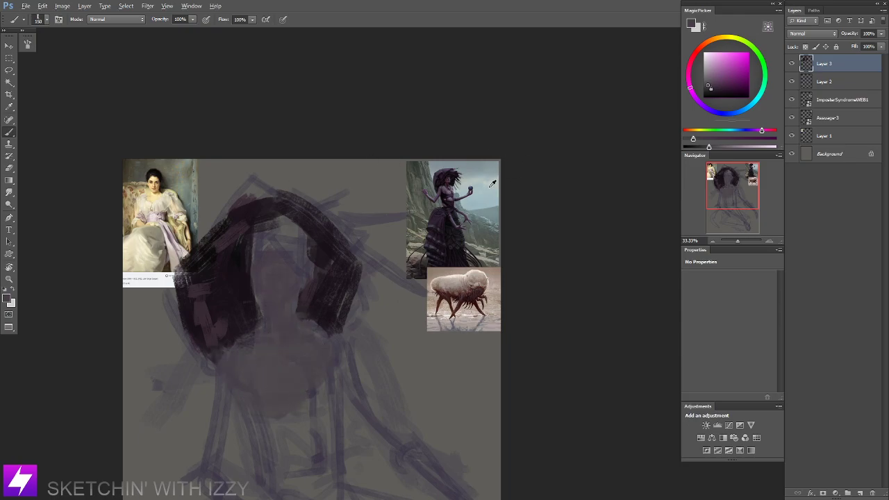
# Sample a dark plum from the four-armed woman, shade the middle of the face and set the Smudge tool to size 200.
pyautogui.keyDown('alt'); pyautogui.click(440, 177); pyautogui.keyUp('alt')
pyautogui.moveTo(277, 260)
pyautogui.mouseDown()
pyautogui.moveTo(383, 238)
pyautogui.moveTo(285, 288)
pyautogui.moveTo(282, 276)
pyautogui.moveTo(269, 280)
pyautogui.moveTo(286, 278)
pyautogui.moveTo(289, 291)
pyautogui.moveTo(272, 277)
pyautogui.mouseUp()
pyautogui.press('r')
pyautogui.press(']')
pyautogui.press(']')
pyautogui.press(']')
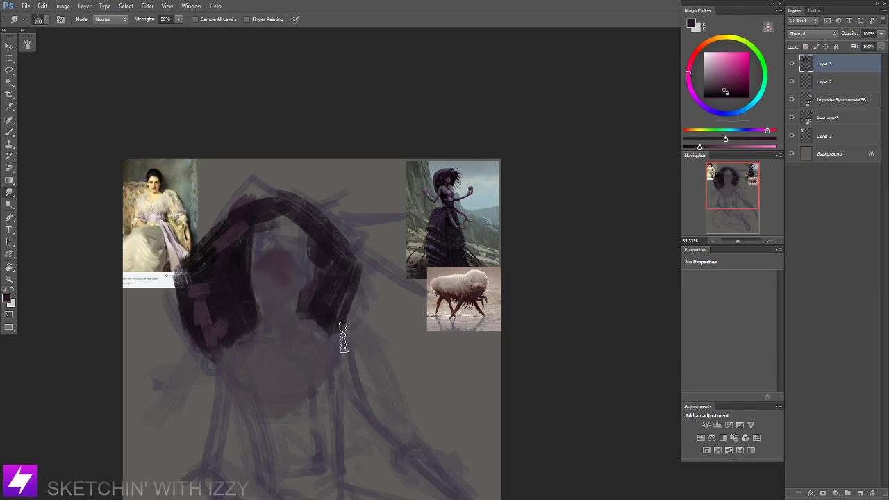
# Return to the Brush, sample the muted skin tone near the neck and fill the torso down to the hips.
pyautogui.hotkey('ctrl', '-')
pyautogui.moveTo(353, 379)
pyautogui.mouseDown()
pyautogui.moveTo(334, 349)
pyautogui.moveTo(273, 405)
pyautogui.mouseUp()
pyautogui.press('b')
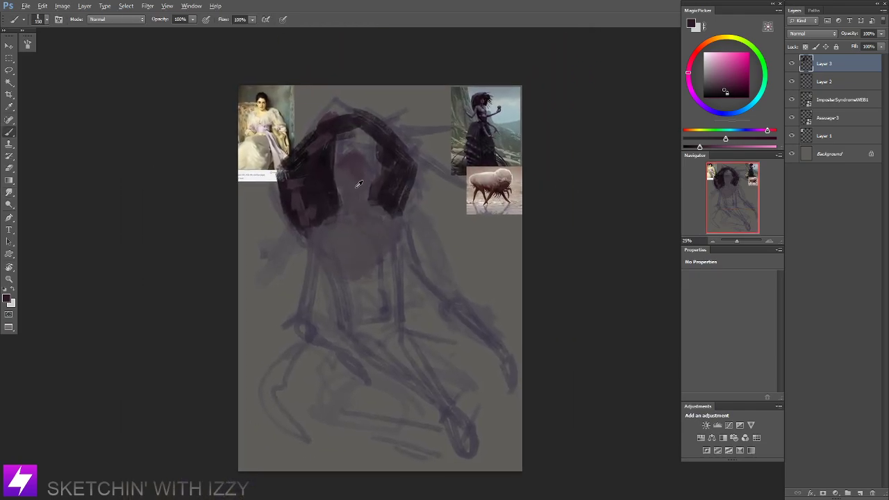
pyautogui.keyDown('alt'); pyautogui.click(359, 184); pyautogui.keyUp('alt')
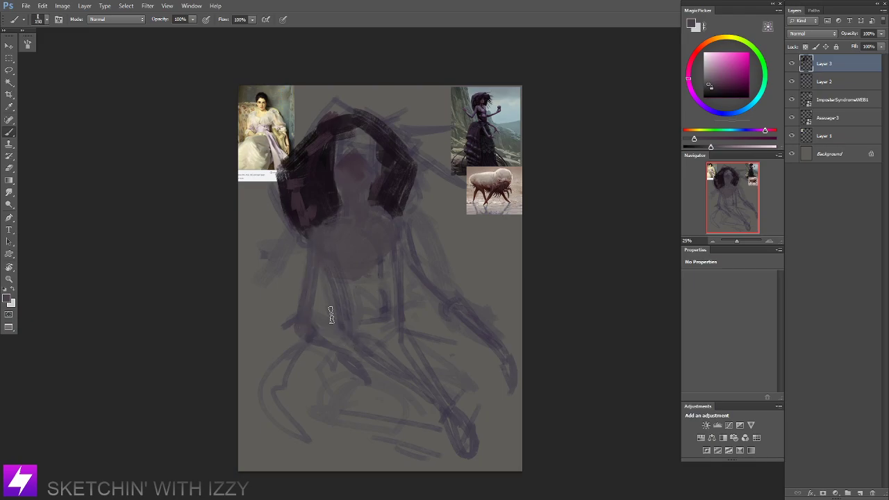
pyautogui.moveTo(343, 257)
pyautogui.mouseDown()
pyautogui.moveTo(364, 260)
pyautogui.moveTo(375, 274)
pyautogui.moveTo(383, 251)
pyautogui.moveTo(417, 249)
pyautogui.moveTo(400, 217)
pyautogui.mouseUp()
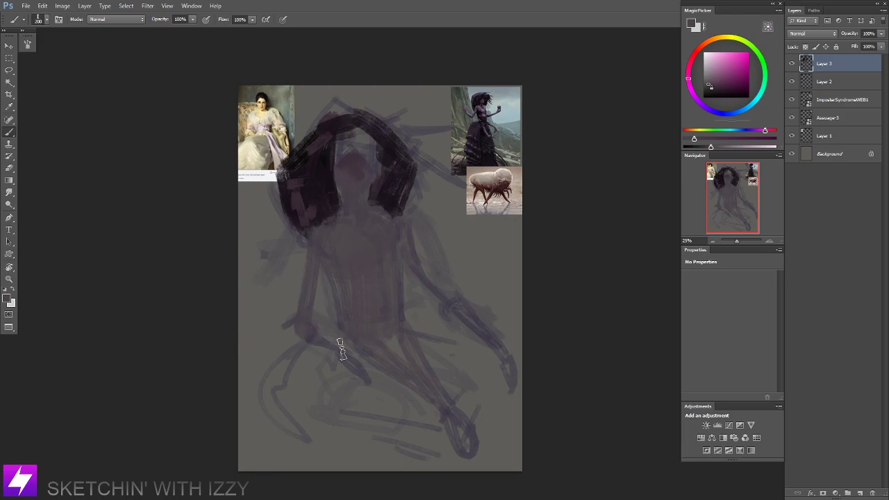
pyautogui.moveTo(351, 192); pyautogui.dragTo(329, 214)
# Sample near-black from the hair and paint a dark band across the chest with the brush at 175.
pyautogui.keyDown('alt'); pyautogui.click(298, 192); pyautogui.keyUp('alt')
pyautogui.moveTo(334, 345); pyautogui.dragTo(324, 293)
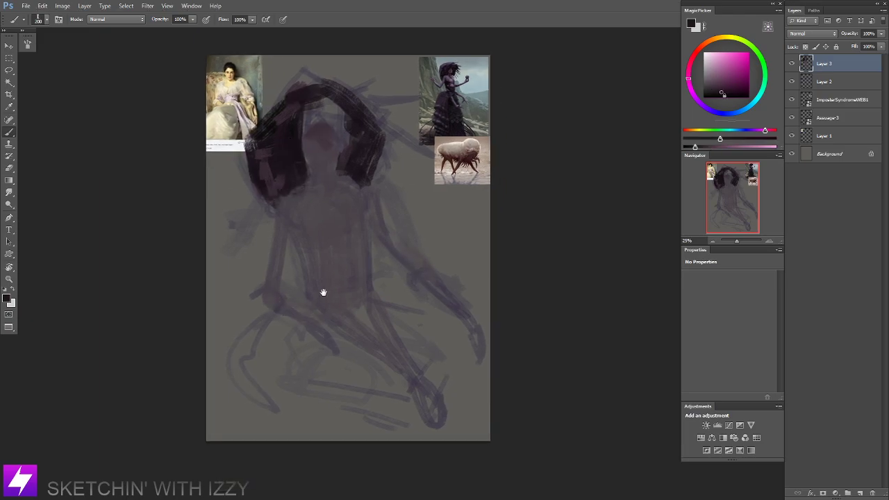
pyautogui.press('[')
pyautogui.moveTo(303, 247); pyautogui.dragTo(363, 237)
pyautogui.hotkey('ctrl', 'alt', 'z')
pyautogui.hotkey('ctrl', 'alt', 'z')
pyautogui.moveTo(304, 247); pyautogui.dragTo(362, 240)
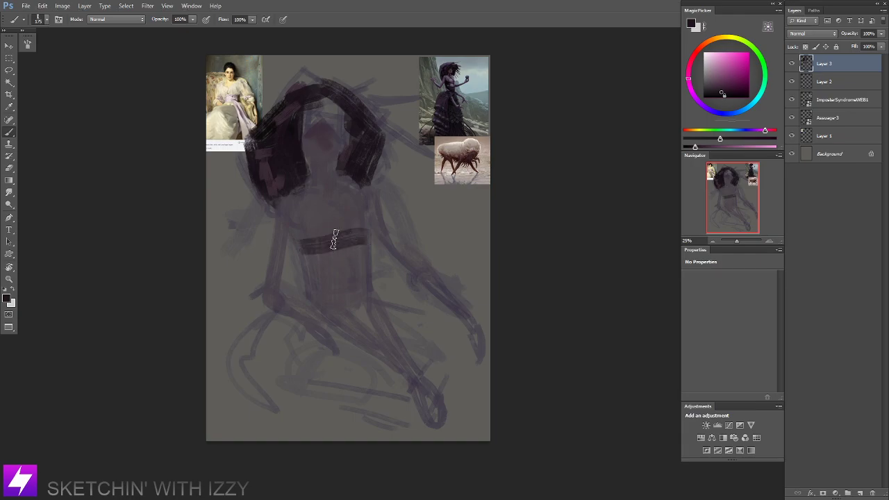
# Widen the chest band upward and block in a dark wrap around the hips.
pyautogui.moveTo(292, 232); pyautogui.dragTo(364, 225)
pyautogui.moveTo(308, 281); pyautogui.dragTo(361, 282)
pyautogui.moveTo(308, 285); pyautogui.dragTo(357, 290)
pyautogui.moveTo(372, 276)
pyautogui.mouseDown()
pyautogui.moveTo(358, 304)
pyautogui.moveTo(317, 288)
pyautogui.moveTo(363, 294)
pyautogui.mouseUp()
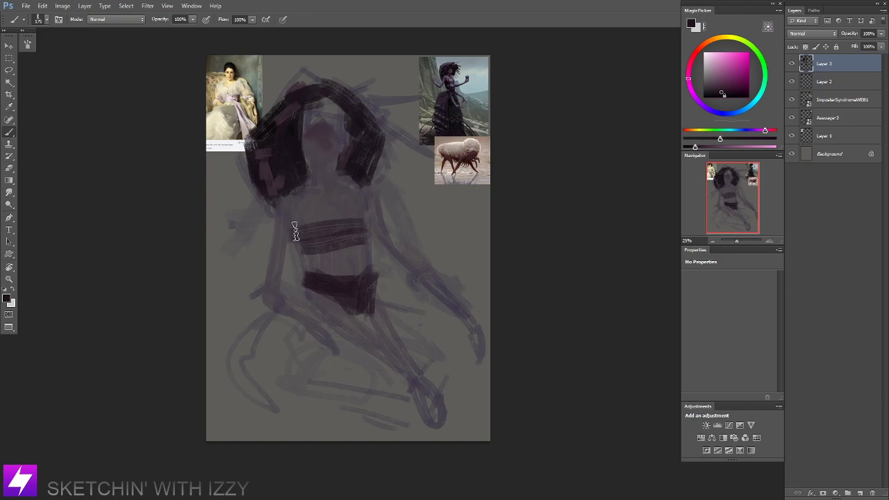
# Add dark straps and shading between the neck, chest band and hip wrap, and darken the inner edges of both arms.
pyautogui.moveTo(301, 245); pyautogui.dragTo(290, 250)
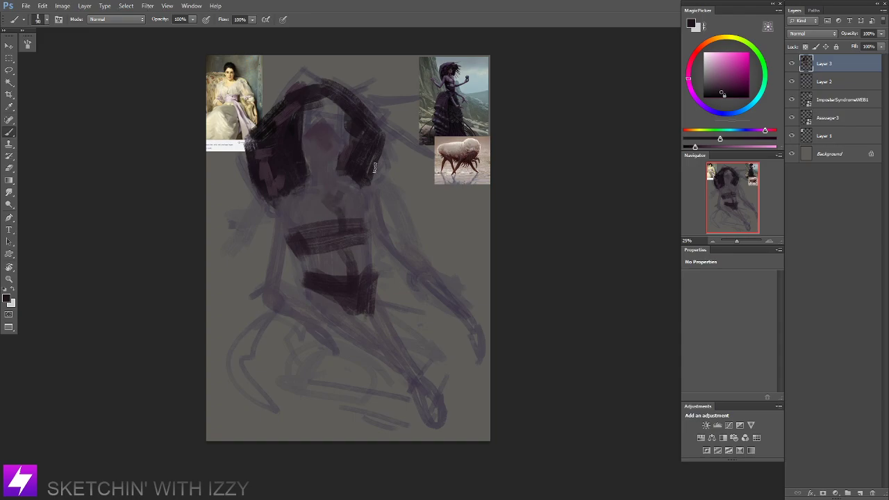
pyautogui.moveTo(349, 240); pyautogui.dragTo(358, 240)
pyautogui.moveTo(306, 217); pyautogui.dragTo(316, 224)
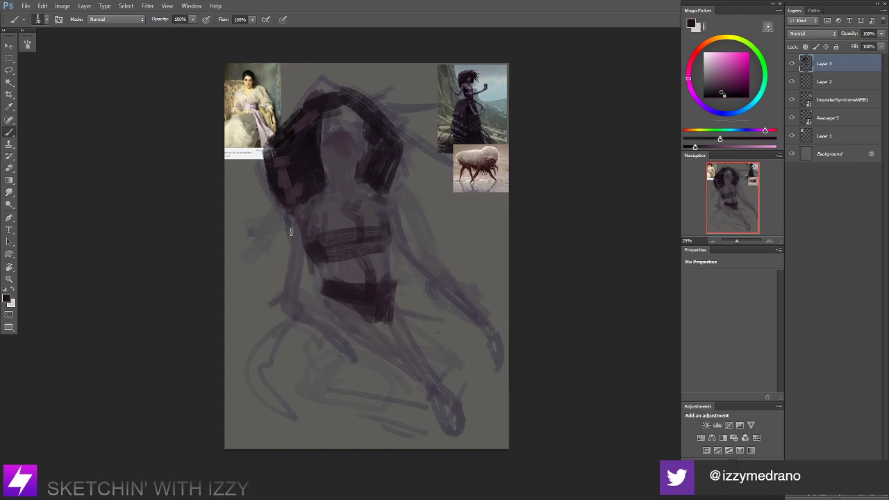
pyautogui.moveTo(291, 232)
pyautogui.mouseDown()
pyautogui.moveTo(289, 273)
pyautogui.moveTo(303, 289)
pyautogui.mouseUp()
pyautogui.moveTo(390, 235); pyautogui.dragTo(401, 272)
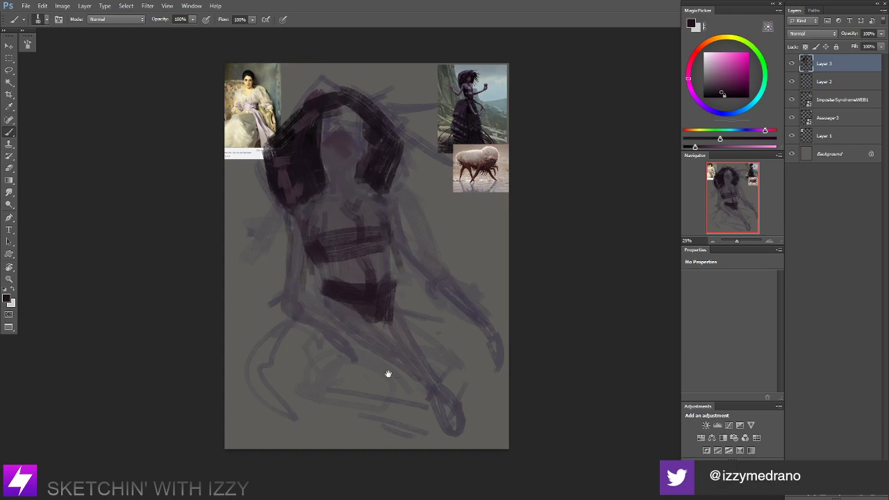
# Paint dark strokes along the thighs below the hip wrap and beneath the figure's left-hand forearm.
pyautogui.moveTo(388, 374); pyautogui.dragTo(366, 356)
pyautogui.moveTo(357, 301); pyautogui.dragTo(379, 331)
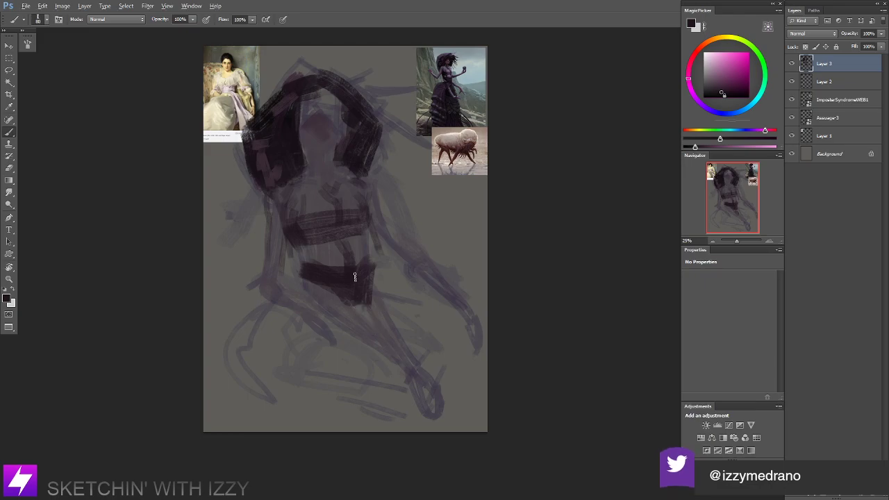
pyautogui.moveTo(361, 294)
pyautogui.mouseDown()
pyautogui.moveTo(375, 327)
pyautogui.moveTo(374, 362)
pyautogui.mouseUp()
pyautogui.moveTo(282, 309); pyautogui.dragTo(321, 347)
pyautogui.moveTo(290, 314); pyautogui.dragTo(314, 335)
# Replace the current brush with a flat, streaky bristle brush preset suited to broad fabric strokes.
pyautogui.press(']')
pyautogui.press(']')
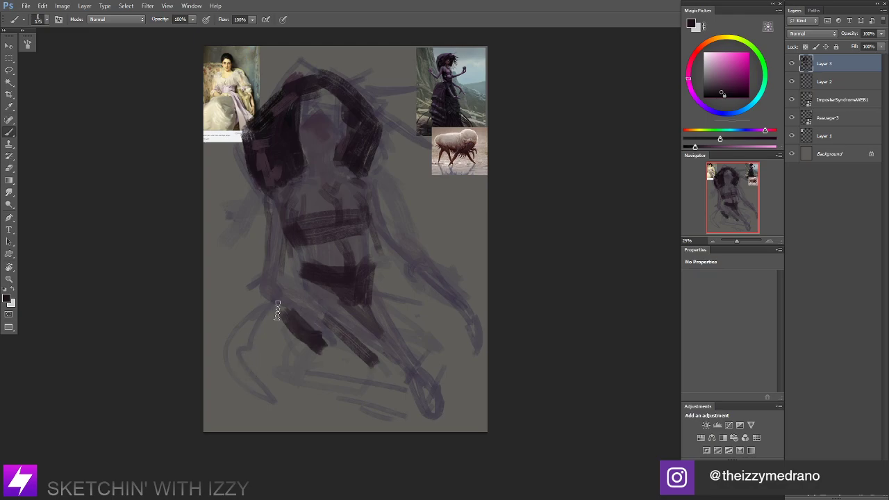
pyautogui.rightClick(241, 227)
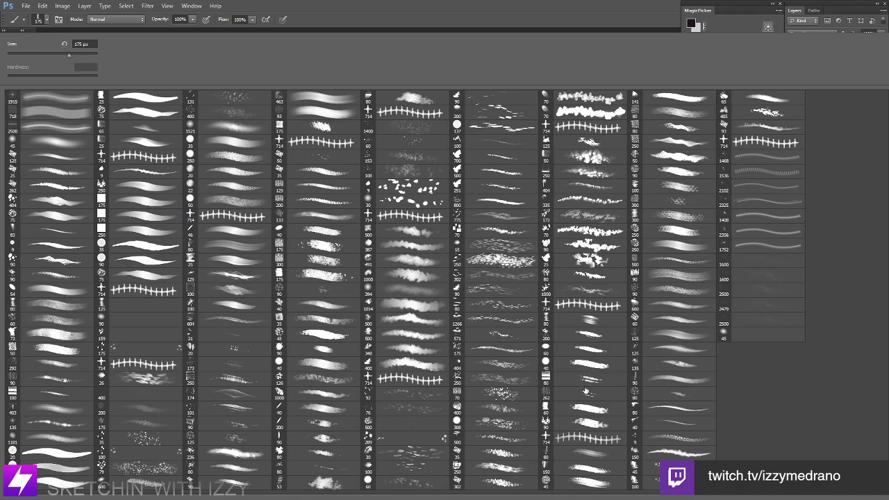
pyautogui.doubleClick(591, 324)
pyautogui.press(']')
pyautogui.press(']')
pyautogui.press(']')
pyautogui.press(']')
pyautogui.moveTo(292, 328)
pyautogui.mouseDown()
pyautogui.moveTo(270, 350)
pyautogui.moveTo(267, 344)
pyautogui.mouseUp()
pyautogui.moveTo(307, 344)
pyautogui.mouseDown()
pyautogui.moveTo(316, 424)
pyautogui.moveTo(281, 344)
pyautogui.moveTo(254, 361)
pyautogui.moveTo(272, 421)
pyautogui.moveTo(325, 417)
pyautogui.moveTo(367, 347)
pyautogui.moveTo(324, 342)
pyautogui.moveTo(367, 365)
pyautogui.mouseUp()
pyautogui.hotkey('ctrl', 'z')
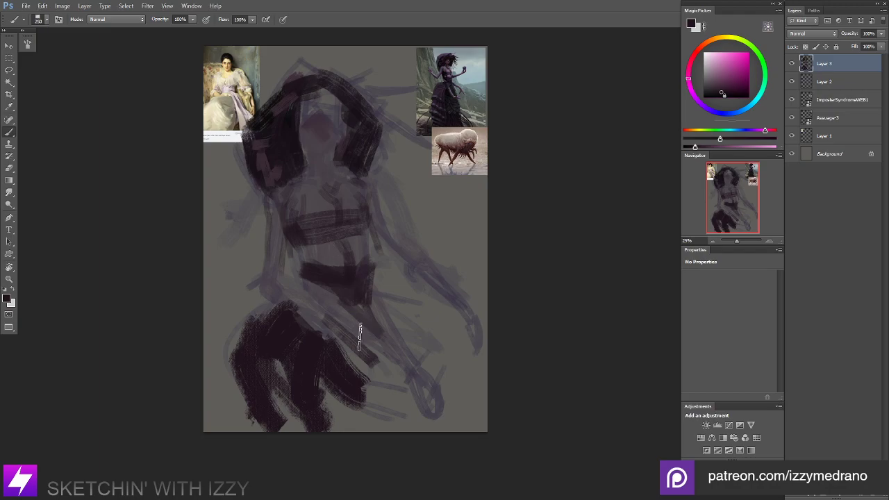
pyautogui.hotkey('ctrl', 'alt', 'z')
pyautogui.hotkey('ctrl', 'alt', 'z')
pyautogui.hotkey('ctrl', 'alt', 'z')
pyautogui.hotkey('ctrl', 'alt', 'z')
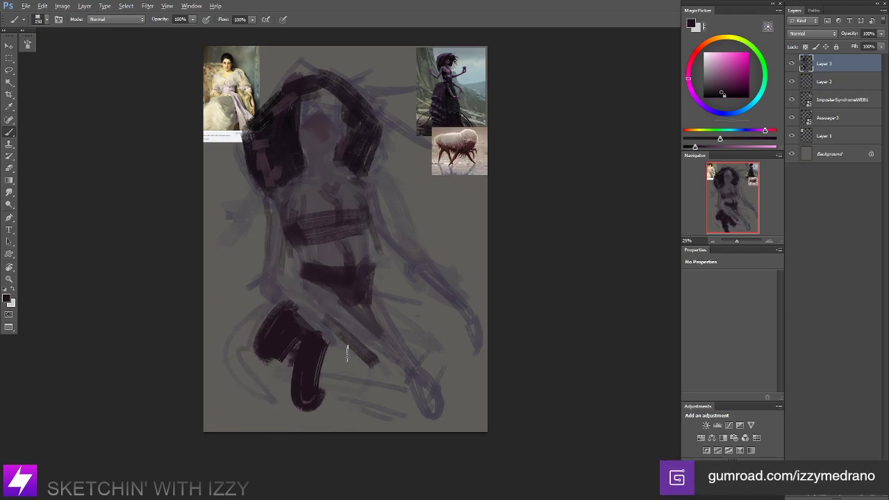
pyautogui.hotkey('ctrl', 'alt', 'z')
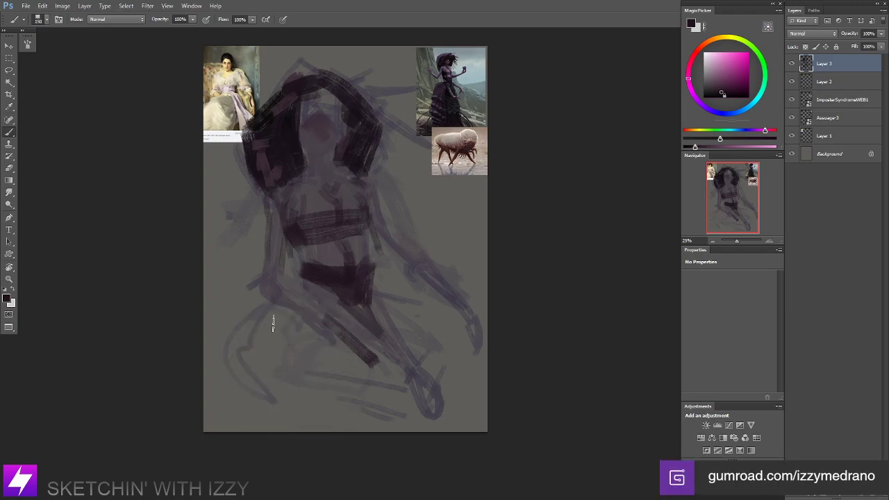
pyautogui.moveTo(271, 308)
pyautogui.mouseDown()
pyautogui.moveTo(308, 328)
pyautogui.moveTo(303, 337)
pyautogui.moveTo(324, 373)
pyautogui.mouseUp()
pyautogui.hotkey('ctrl', 'z')
# Paint narrow near-black strokes above and below the forearm lying across the thigh with the brush at about 100.
pyautogui.press('[')
pyautogui.moveTo(313, 341)
pyautogui.mouseDown()
pyautogui.moveTo(341, 364)
pyautogui.moveTo(337, 373)
pyautogui.mouseUp()
pyautogui.press('[')
pyautogui.moveTo(301, 298); pyautogui.dragTo(339, 335)
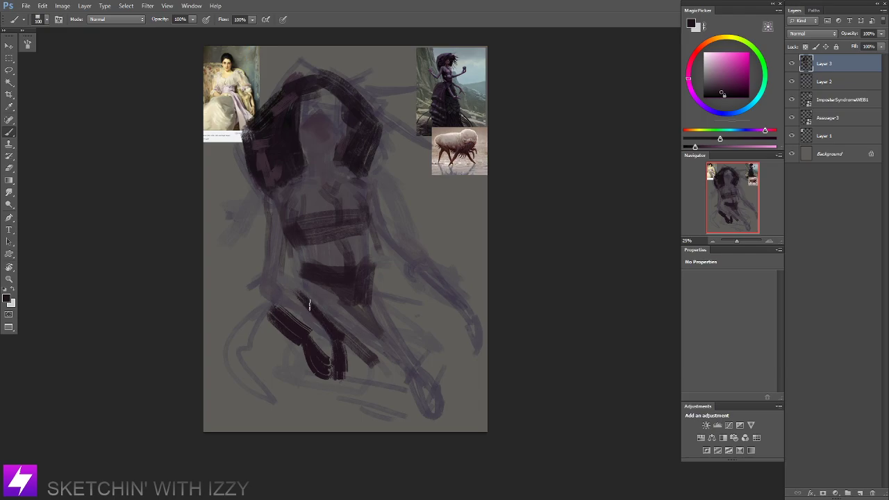
pyautogui.moveTo(294, 290); pyautogui.dragTo(293, 280)
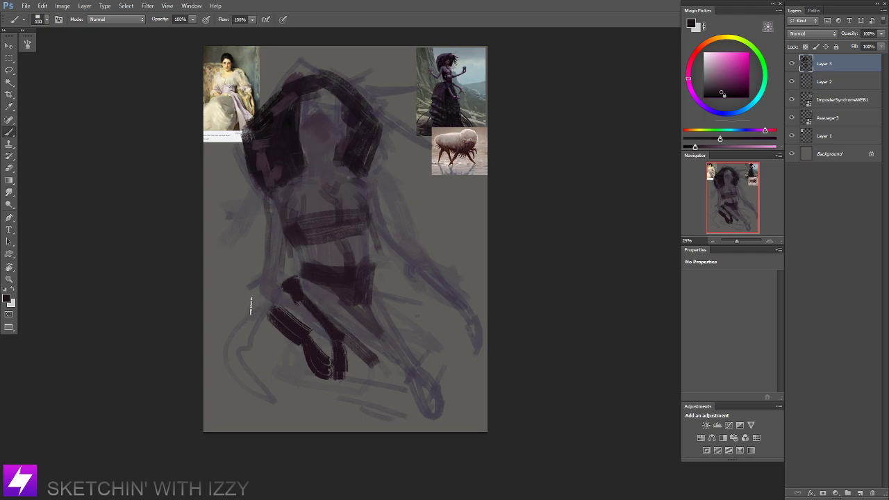
# Block in the dark skirt folds on both sides of the legs with broad bristle strokes.
pyautogui.moveTo(254, 306)
pyautogui.mouseDown()
pyautogui.moveTo(272, 373)
pyautogui.moveTo(285, 378)
pyautogui.moveTo(282, 335)
pyautogui.moveTo(378, 391)
pyautogui.mouseUp()
pyautogui.press(']')
pyautogui.press(']')
pyautogui.moveTo(353, 348)
pyautogui.mouseDown()
pyautogui.moveTo(396, 396)
pyautogui.moveTo(375, 402)
pyautogui.mouseUp()
pyautogui.moveTo(386, 288)
pyautogui.mouseDown()
pyautogui.moveTo(427, 316)
pyautogui.moveTo(418, 340)
pyautogui.moveTo(434, 368)
pyautogui.mouseUp()
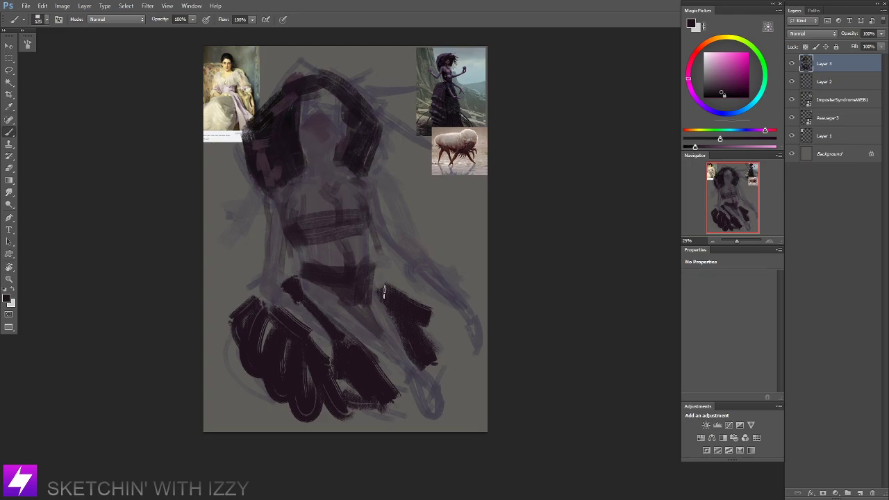
pyautogui.moveTo(428, 321); pyautogui.dragTo(448, 373)
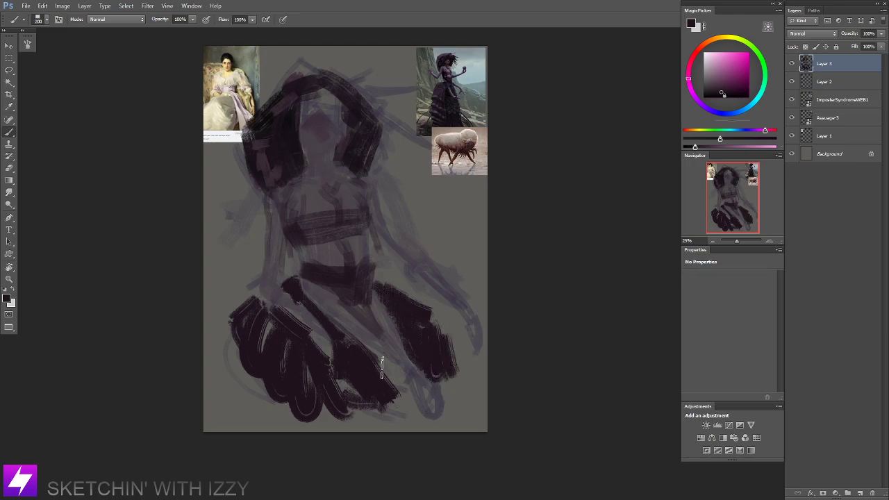
# Extend the dark skirt down to the canvas bottom and widen it outward around both hips.
pyautogui.moveTo(383, 368); pyautogui.dragTo(410, 429)
pyautogui.moveTo(235, 336)
pyautogui.mouseDown()
pyautogui.moveTo(217, 388)
pyautogui.moveTo(278, 421)
pyautogui.mouseUp()
pyautogui.moveTo(270, 394)
pyautogui.mouseDown()
pyautogui.moveTo(289, 421)
pyautogui.moveTo(347, 419)
pyautogui.mouseUp()
pyautogui.moveTo(450, 350)
pyautogui.mouseDown()
pyautogui.moveTo(466, 389)
pyautogui.moveTo(441, 368)
pyautogui.moveTo(453, 418)
pyautogui.moveTo(354, 379)
pyautogui.moveTo(376, 417)
pyautogui.mouseUp()
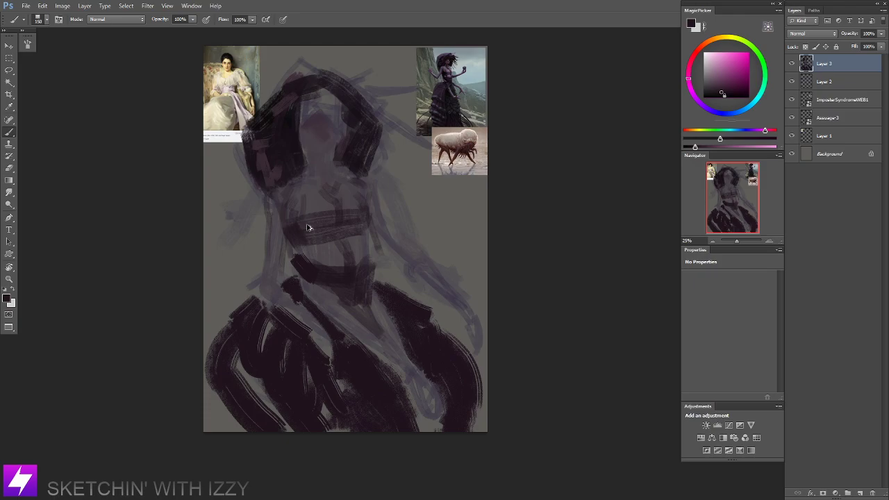
# Darken the lower edge of the chest band and carry the dark skirt up to the waist.
pyautogui.moveTo(316, 237)
pyautogui.mouseDown()
pyautogui.moveTo(350, 239)
pyautogui.moveTo(310, 241)
pyautogui.moveTo(371, 232)
pyautogui.moveTo(384, 220)
pyautogui.moveTo(413, 243)
pyautogui.moveTo(391, 242)
pyautogui.moveTo(394, 268)
pyautogui.moveTo(371, 236)
pyautogui.moveTo(386, 289)
pyautogui.mouseUp()
pyautogui.press(']')
pyautogui.hotkey('ctrl', 'z')
pyautogui.moveTo(376, 230)
pyautogui.mouseDown()
pyautogui.moveTo(391, 298)
pyautogui.moveTo(414, 319)
pyautogui.mouseUp()
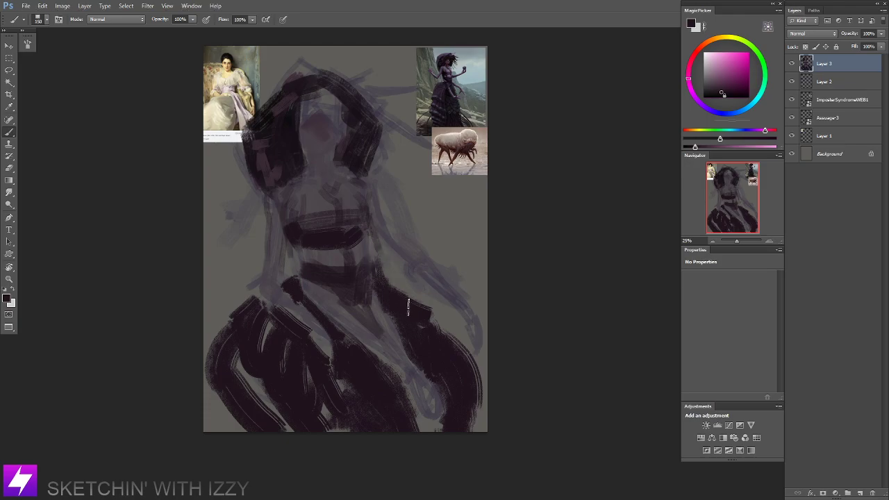
# Flip the whole canvas horizontally to check the figure's composition.
pyautogui.scroll(-1, 448, 288)
pyautogui.hotkey('ctrl', 'shift', 'h')
pyautogui.scroll(1, 442, 246)
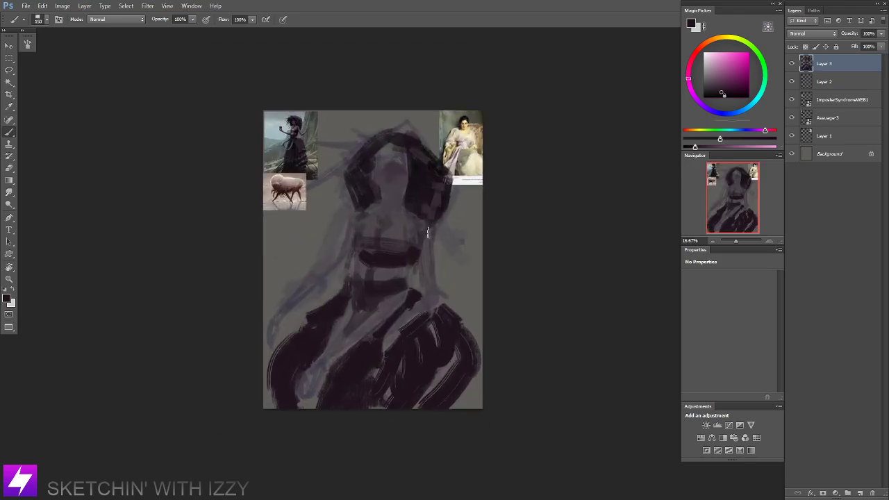
pyautogui.moveTo(438, 216); pyautogui.dragTo(437, 246)
# Merge Layer 3 with Layer 2 and scale the merged figure down proportionally to leave space around it.
pyautogui.hotkey('ctrl', 't')
pyautogui.moveTo(494, 109)
pyautogui.mouseDown()
pyautogui.moveTo(501, 100)
pyautogui.moveTo(500, 115)
pyautogui.moveTo(526, 109)
pyautogui.mouseUp()
pyautogui.press('Return')
pyautogui.keyDown('shift'); pyautogui.click(822, 81); pyautogui.keyUp('shift')
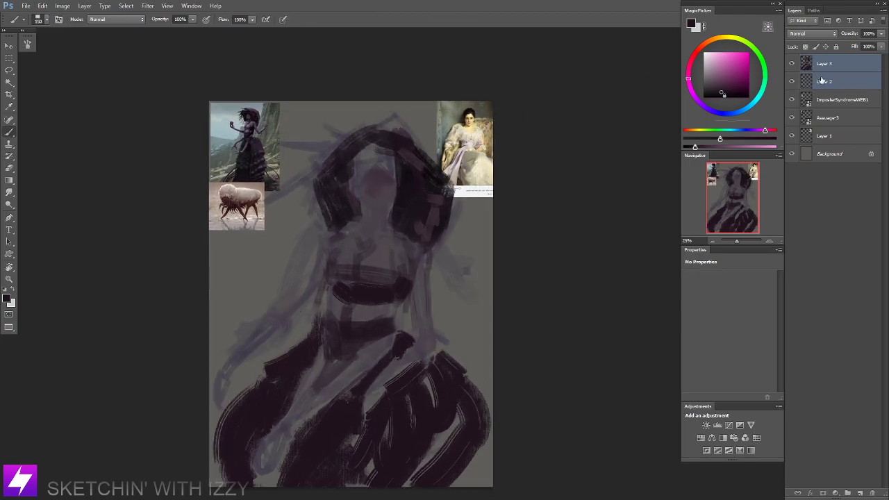
pyautogui.hotkey('ctrl', 'e')
pyautogui.hotkey('ctrl', 't')
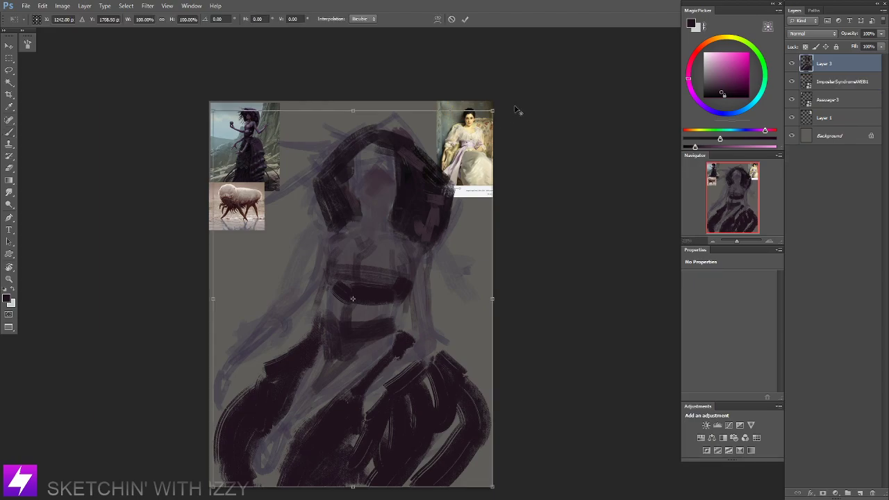
pyautogui.moveTo(492, 109); pyautogui.dragTo(472, 140)
pyautogui.press('Return')
pyautogui.moveTo(432, 212); pyautogui.dragTo(432, 206)
# Warp the figure so the head and hair rise, the shoulders lift slightly and the skirt hem bows downward.
pyautogui.hotkey('ctrl', 't')
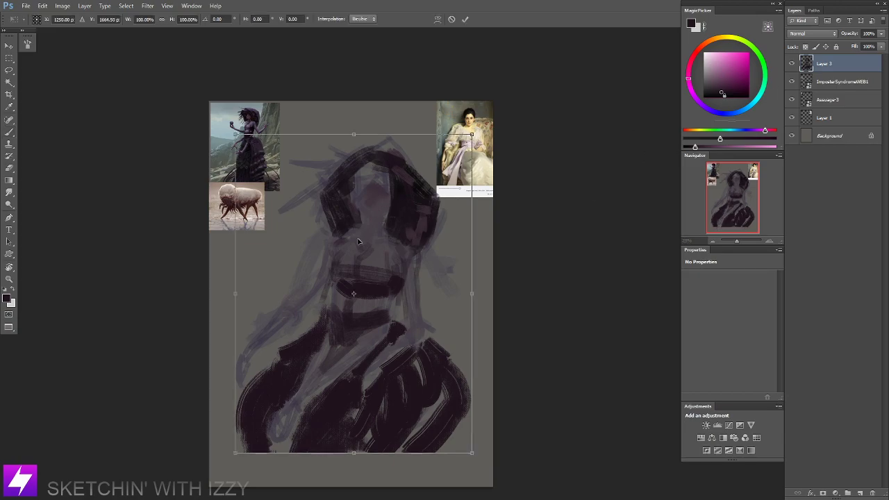
pyautogui.rightClick(359, 241)
pyautogui.click(376, 308)
pyautogui.moveTo(362, 152); pyautogui.dragTo(361, 128)
pyautogui.moveTo(350, 171); pyautogui.dragTo(348, 159)
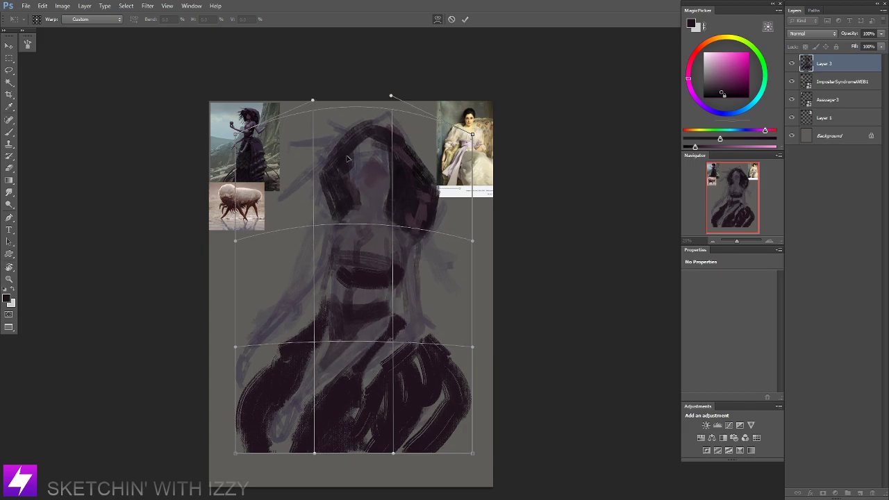
pyautogui.moveTo(364, 385); pyautogui.dragTo(367, 394)
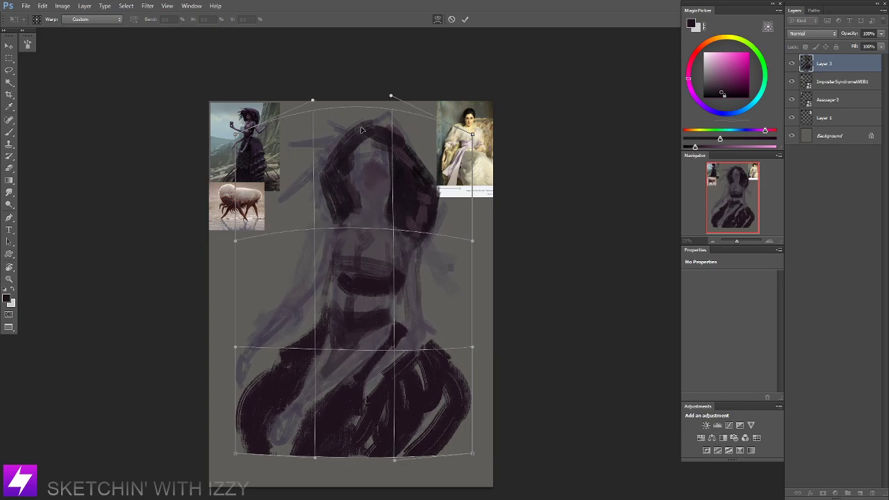
pyautogui.moveTo(364, 128); pyautogui.dragTo(371, 116)
pyautogui.moveTo(343, 168); pyautogui.dragTo(344, 173)
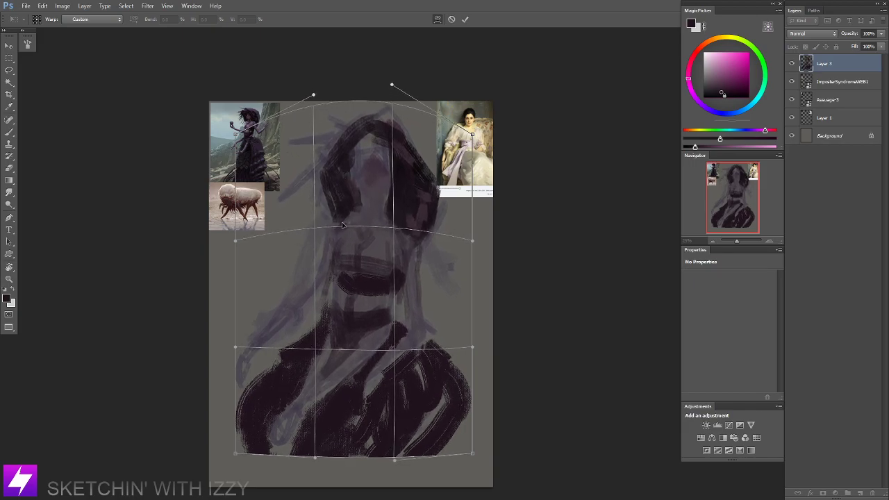
pyautogui.moveTo(341, 224)
pyautogui.mouseDown()
pyautogui.moveTo(346, 205)
pyautogui.moveTo(361, 217)
pyautogui.mouseUp()
pyautogui.press('Return')
pyautogui.click(465, 18)
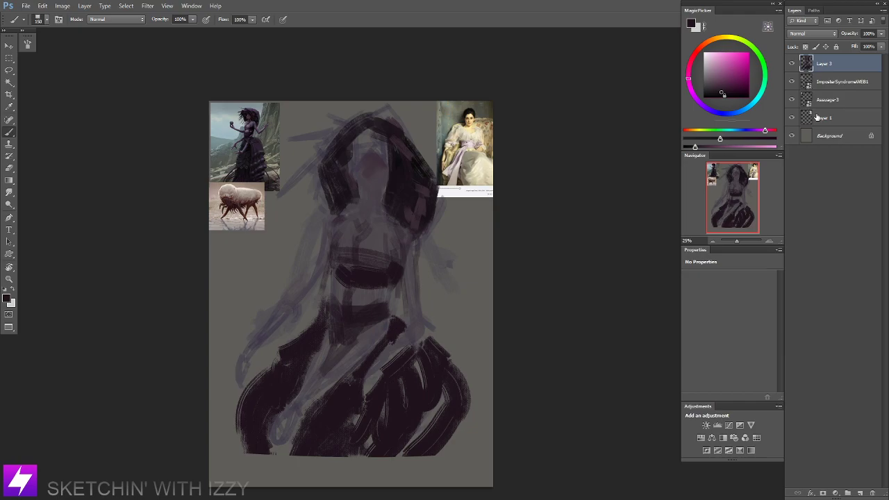
# Group the three reference image layers and move the group above the figure layer.
pyautogui.click(826, 81)
pyautogui.keyDown('shift'); pyautogui.click(824, 118); pyautogui.keyUp('shift')
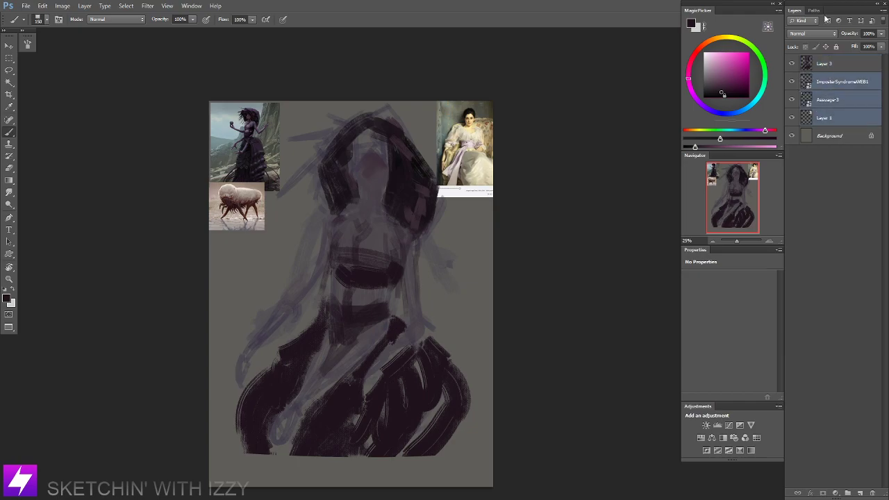
pyautogui.hotkey('ctrl', 'g')
pyautogui.moveTo(820, 79); pyautogui.dragTo(831, 61)
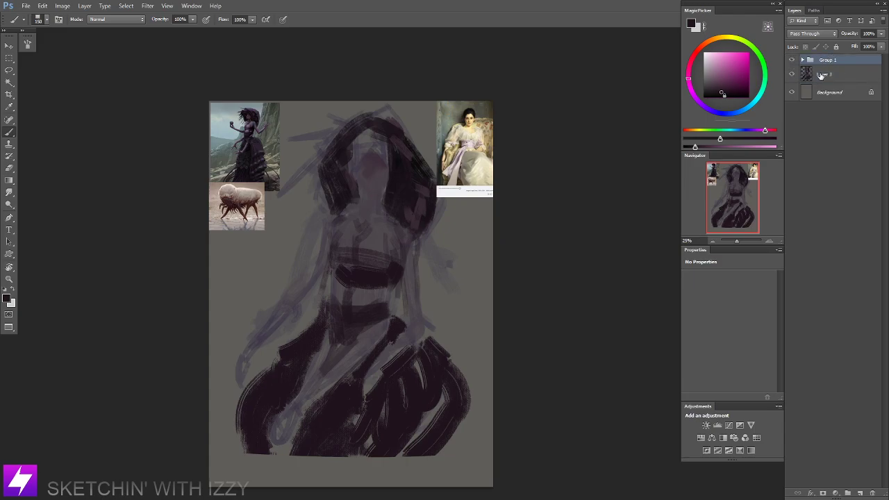
# Add a new layer above the figure and paint grey-green sampled from the portrait reference into the background beside the head.
pyautogui.click(822, 78)
pyautogui.moveTo(405, 236)
pyautogui.mouseDown()
pyautogui.moveTo(405, 254)
pyautogui.moveTo(417, 255)
pyautogui.mouseUp()
pyautogui.hotkey('ctrl', 'shift', 'alt', 'n')
pyautogui.keyDown('alt'); pyautogui.click(437, 140); pyautogui.keyUp('alt')
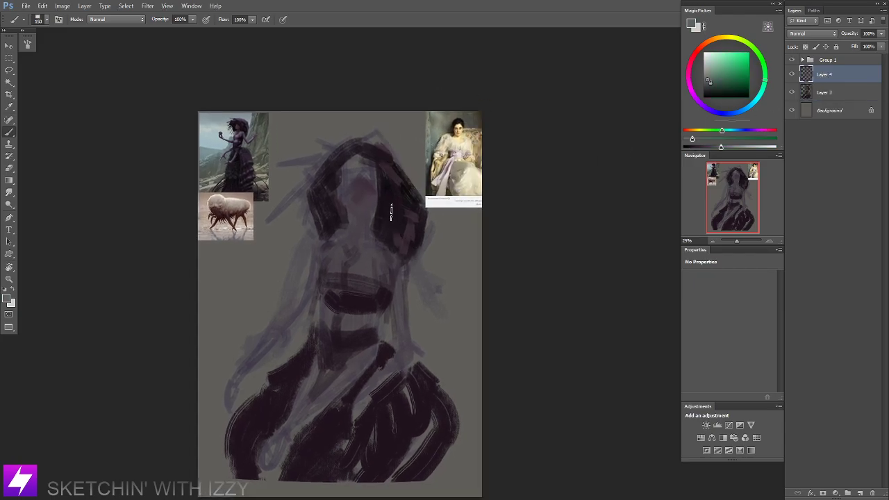
pyautogui.moveTo(275, 189); pyautogui.dragTo(273, 232)
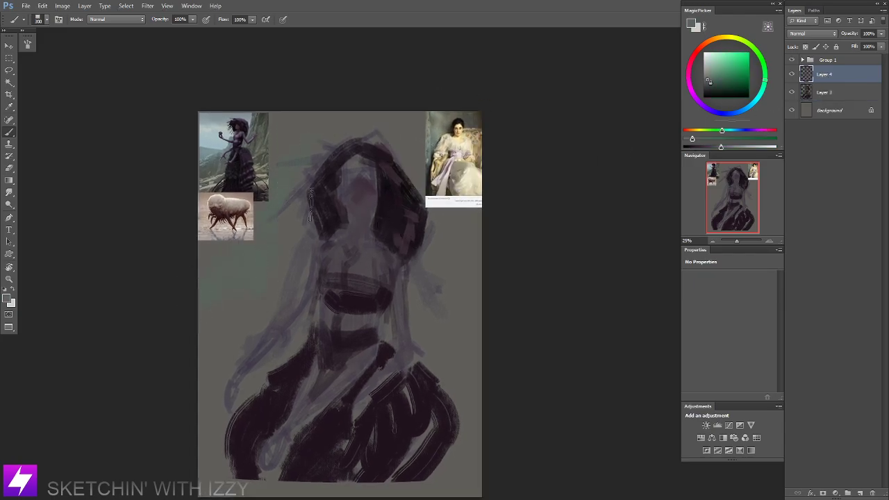
# Paint sampled olive above the head and below the portrait reference, adding a darker green patch beside the hair.
pyautogui.keyDown('alt'); pyautogui.click(450, 117); pyautogui.keyUp('alt')
pyautogui.moveTo(369, 104); pyautogui.dragTo(396, 109)
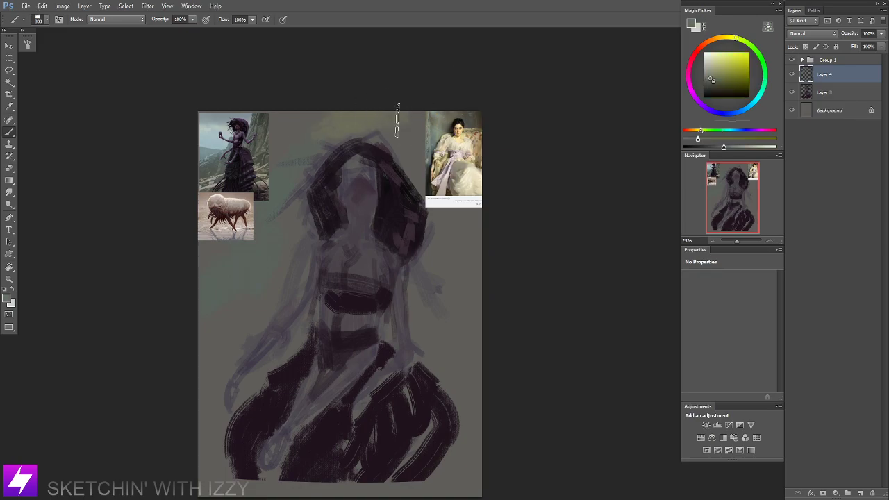
pyautogui.moveTo(447, 243); pyautogui.dragTo(435, 186)
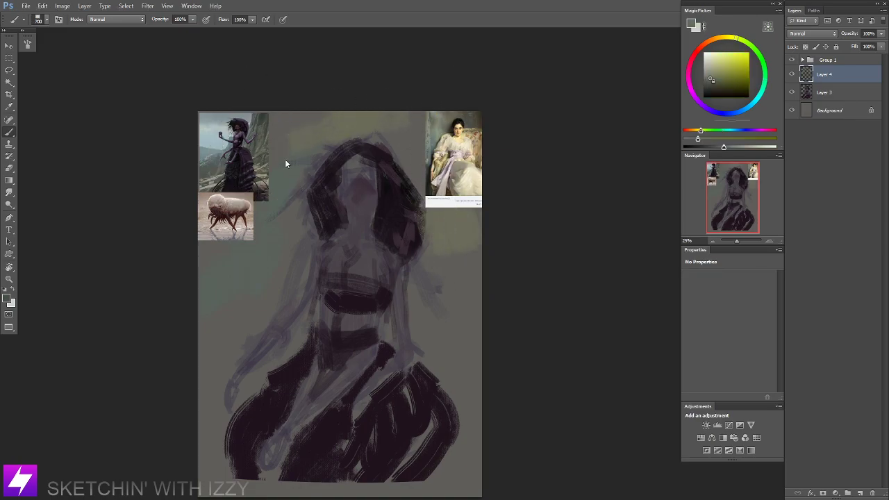
pyautogui.keyDown('alt'); pyautogui.click(261, 165); pyautogui.keyUp('alt')
pyautogui.press('[')
pyautogui.press('[')
pyautogui.moveTo(462, 240)
pyautogui.mouseDown()
pyautogui.moveTo(464, 273)
pyautogui.moveTo(433, 243)
pyautogui.mouseUp()
# Sample dark red from the creature reference and paint it into the background on both sides of the figure.
pyautogui.keyDown('alt'); pyautogui.click(238, 214); pyautogui.keyUp('alt')
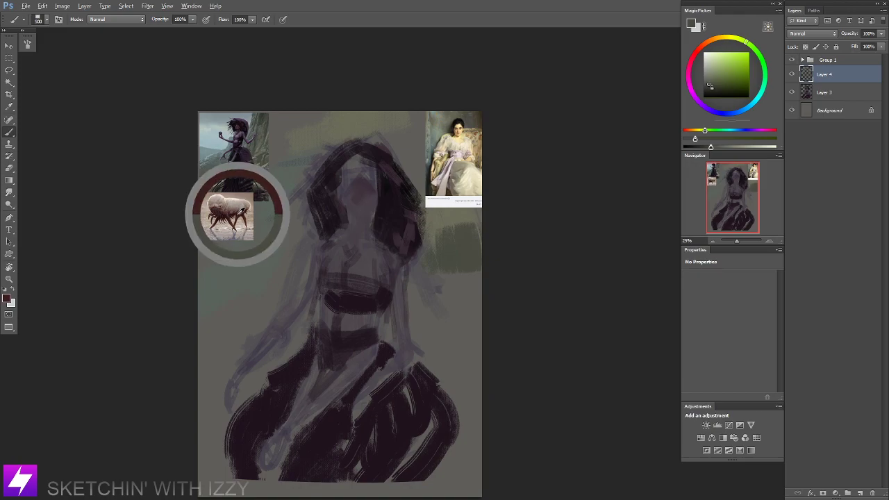
pyautogui.moveTo(457, 271)
pyautogui.mouseDown()
pyautogui.moveTo(456, 306)
pyautogui.moveTo(434, 261)
pyautogui.mouseUp()
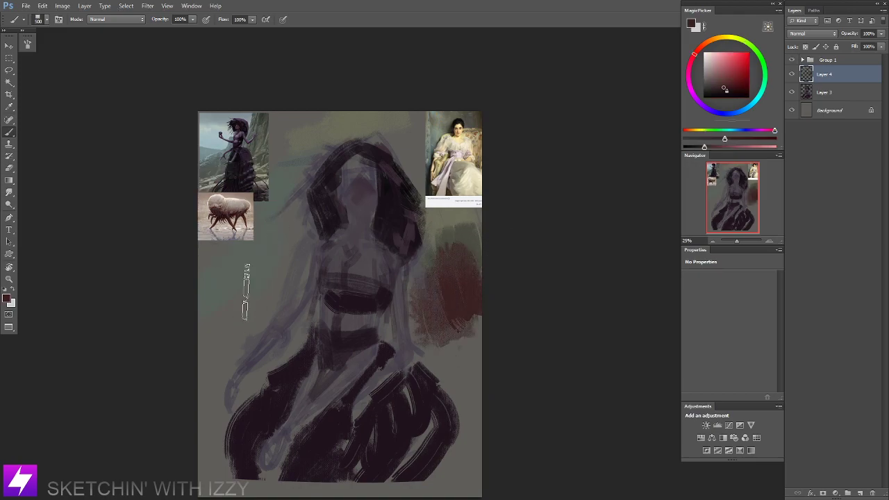
pyautogui.moveTo(246, 292)
pyautogui.mouseDown()
pyautogui.moveTo(266, 313)
pyautogui.moveTo(174, 360)
pyautogui.mouseUp()
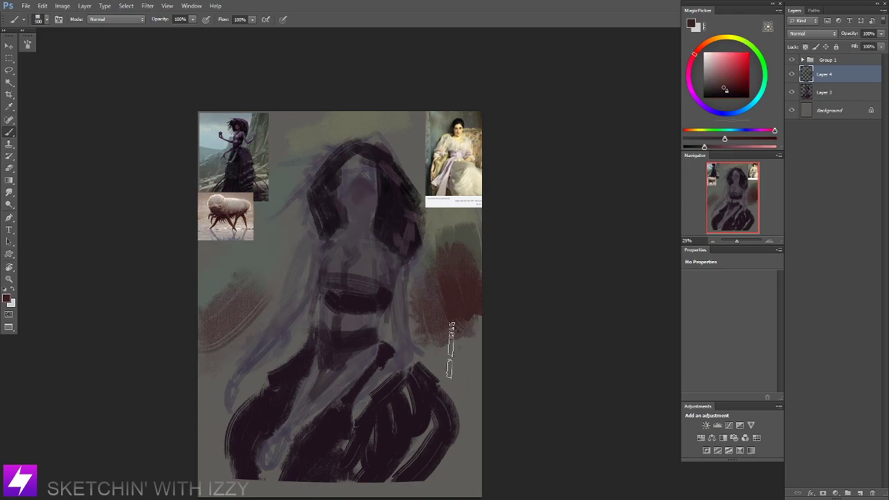
pyautogui.moveTo(450, 340); pyautogui.dragTo(471, 390)
pyautogui.moveTo(475, 304); pyautogui.dragTo(479, 403)
# Smudge the red and green background patches at 50% strength to blend their edges.
pyautogui.press('r')
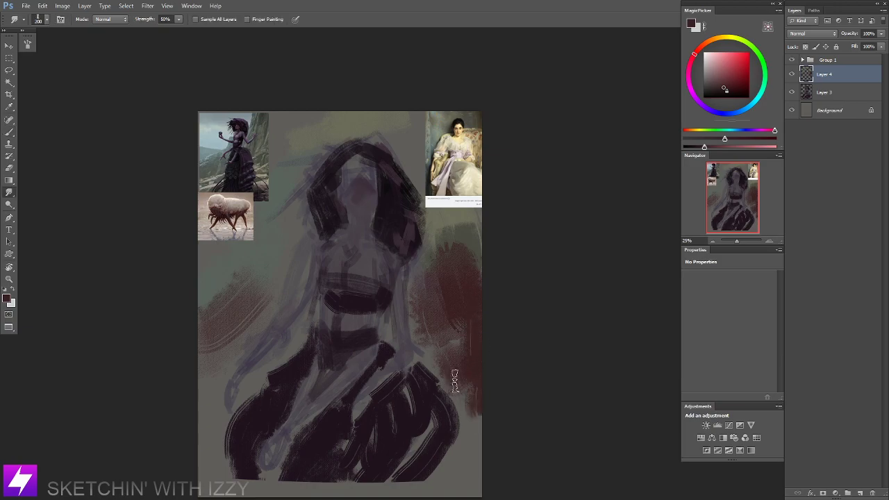
pyautogui.moveTo(484, 367)
pyautogui.mouseDown()
pyautogui.moveTo(459, 343)
pyautogui.moveTo(478, 236)
pyautogui.moveTo(451, 235)
pyautogui.mouseUp()
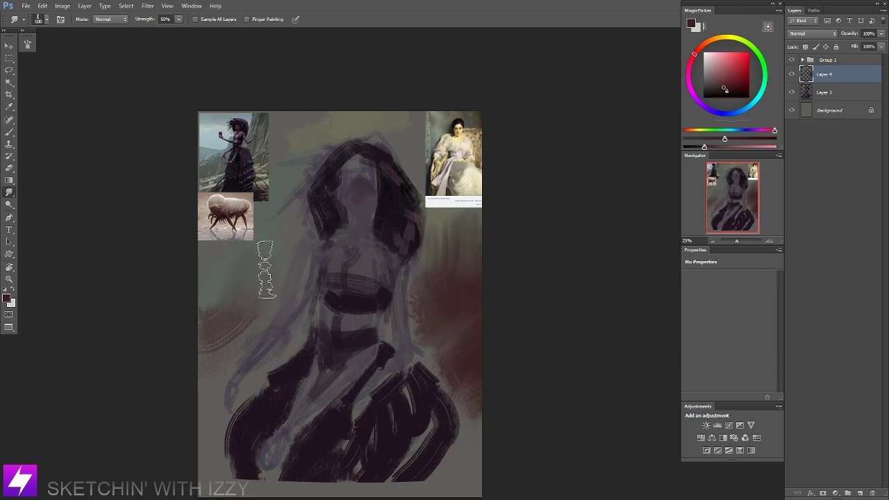
pyautogui.hotkey('ctrl', '-')
pyautogui.moveTo(269, 297); pyautogui.dragTo(235, 296)
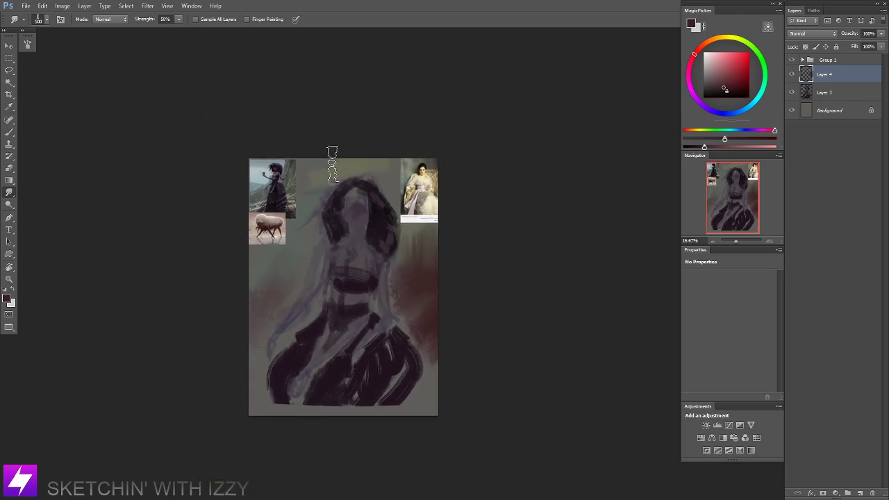
# Paint near-black sampled from the hair across the lower background around the skirt hem and smudge it in.
pyautogui.hotkey('ctrl', '+')
pyautogui.press('b')
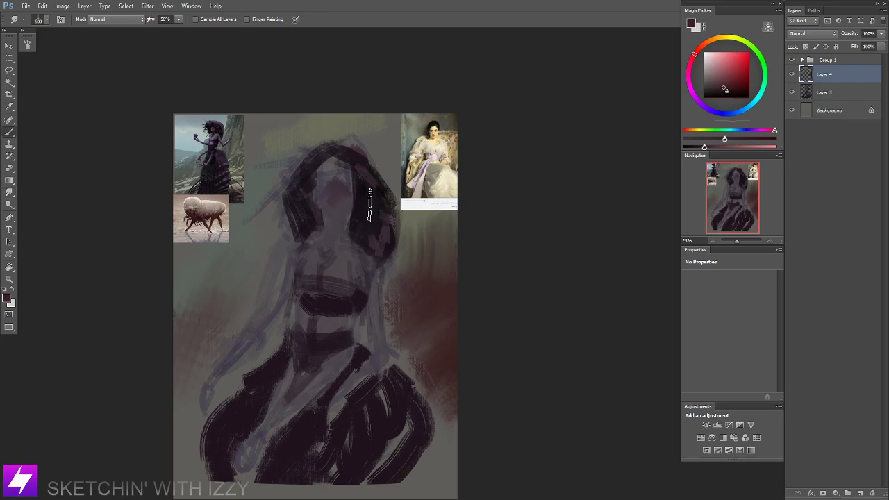
pyautogui.keyDown('alt'); pyautogui.click(365, 203); pyautogui.keyUp('alt')
pyautogui.moveTo(257, 393); pyautogui.dragTo(290, 263)
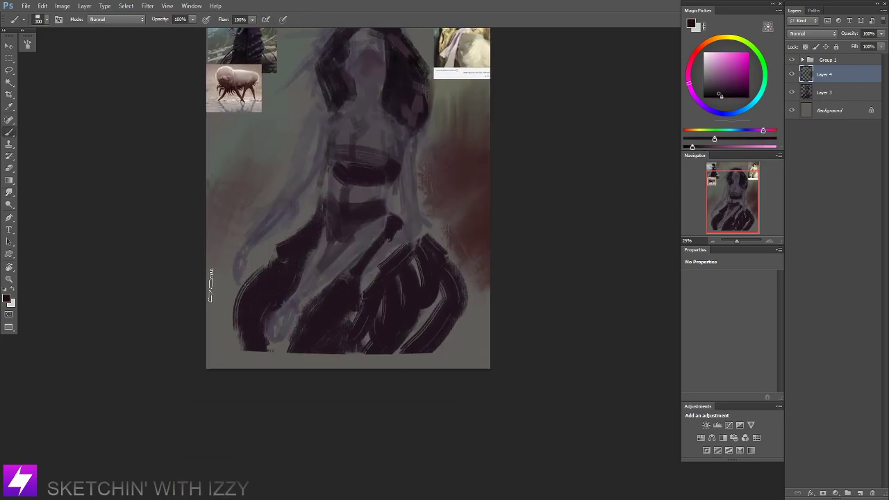
pyautogui.moveTo(211, 286)
pyautogui.mouseDown()
pyautogui.moveTo(229, 334)
pyautogui.moveTo(304, 358)
pyautogui.moveTo(316, 340)
pyautogui.mouseUp()
pyautogui.moveTo(375, 361); pyautogui.dragTo(325, 354)
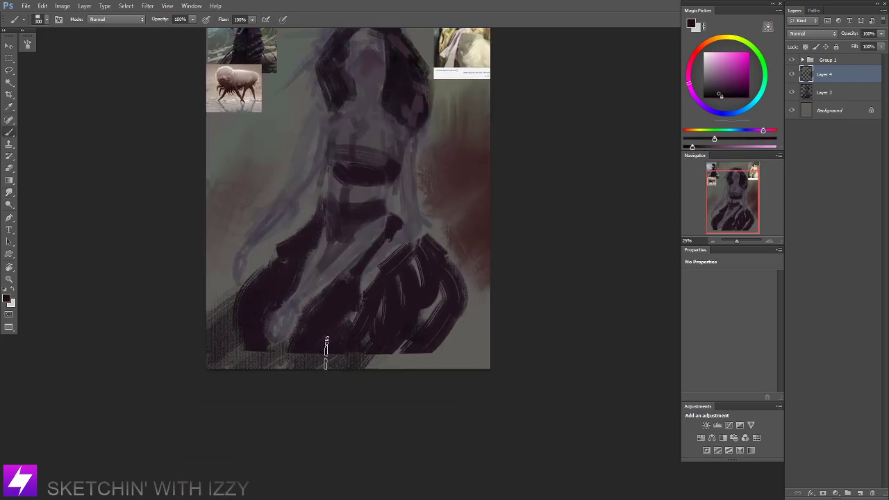
pyautogui.press('r')
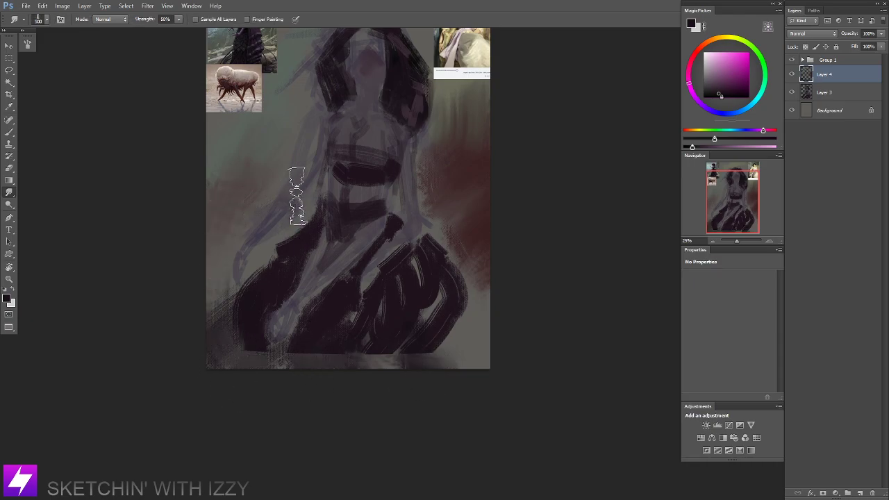
pyautogui.rightClick(297, 196)
pyautogui.doubleClick(67, 309)
pyautogui.moveTo(361, 211); pyautogui.dragTo(336, 254)
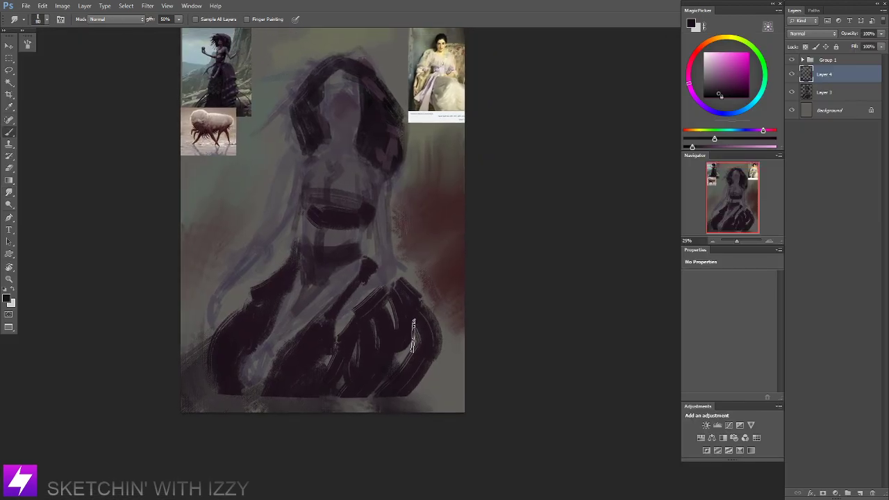
pyautogui.press('b')
pyautogui.moveTo(444, 320)
pyautogui.mouseDown()
pyautogui.moveTo(415, 403)
pyautogui.moveTo(470, 365)
pyautogui.moveTo(452, 313)
pyautogui.mouseUp()
pyautogui.hotkey('ctrl', 'z')
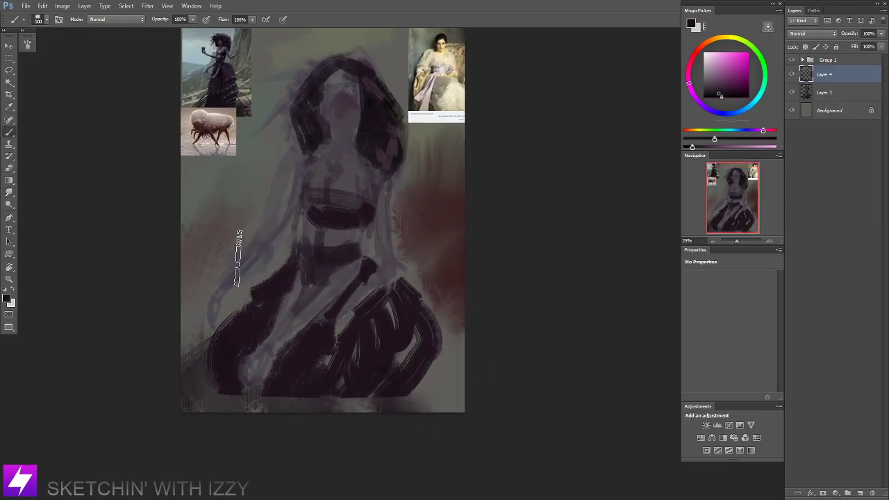
# Choose a dry textured brush preset, enlarge it and paint near-black strokes into the lower background beside the skirt's right edge.
pyautogui.rightClick(200, 225)
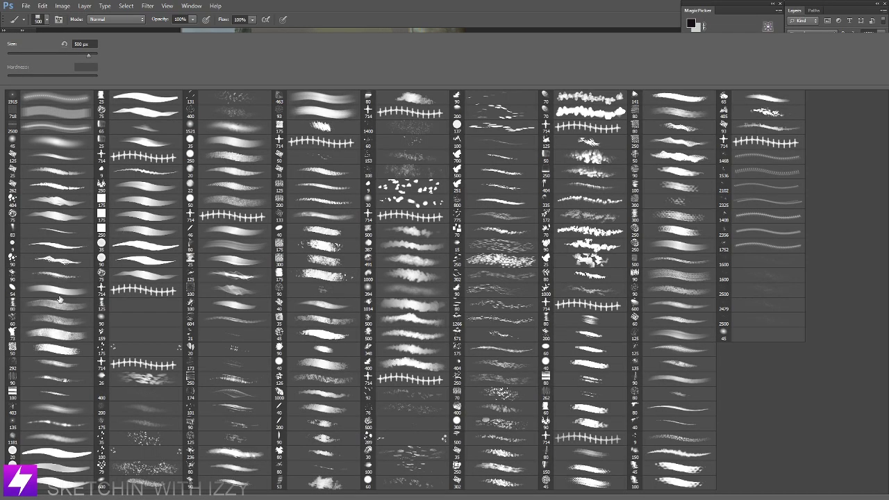
pyautogui.doubleClick(60, 300)
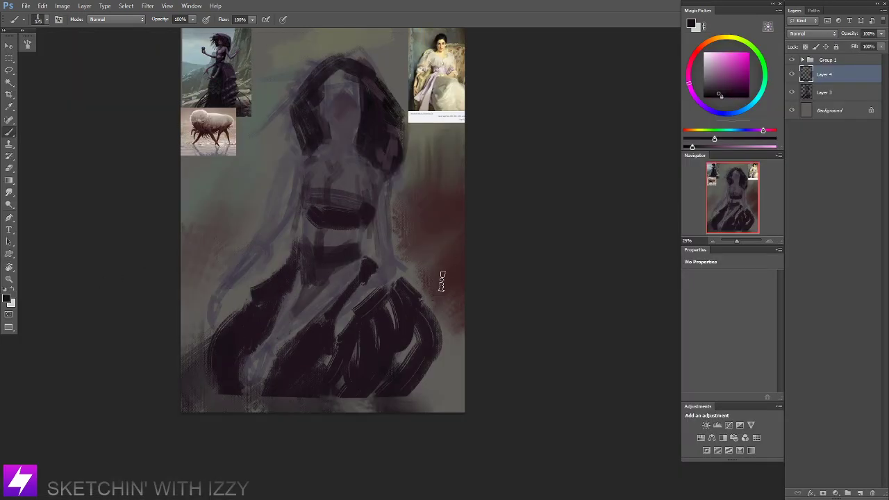
pyautogui.press(']')
pyautogui.press(']')
pyautogui.press(']')
pyautogui.press(']')
pyautogui.moveTo(445, 306)
pyautogui.mouseDown()
pyautogui.moveTo(416, 404)
pyautogui.moveTo(493, 333)
pyautogui.moveTo(409, 317)
pyautogui.moveTo(411, 335)
pyautogui.moveTo(454, 355)
pyautogui.moveTo(457, 411)
pyautogui.moveTo(455, 390)
pyautogui.mouseUp()
pyautogui.hotkey('ctrl', 'z')
pyautogui.press('space')
pyautogui.moveTo(373, 301); pyautogui.dragTo(360, 347)
# Enlarge the brush to 600 px and paint near-black streaks beside the skirt's left edge, extending the skirt outward.
pyautogui.press(']')
pyautogui.press(']')
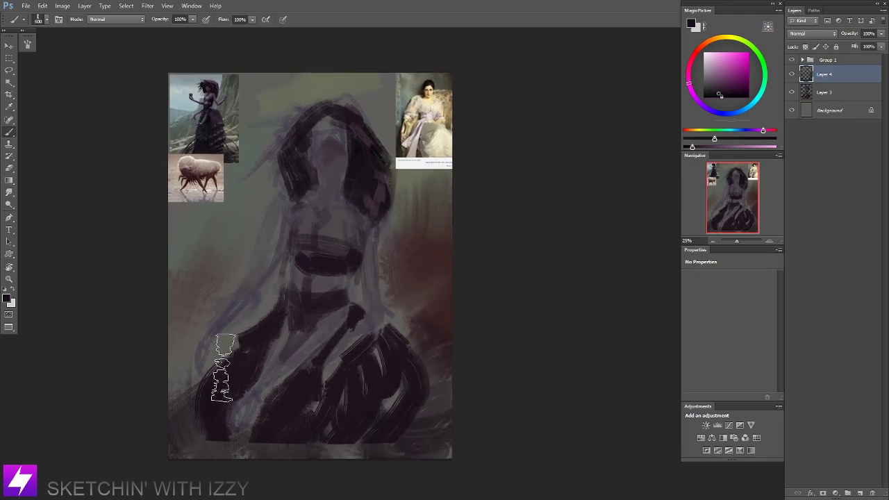
pyautogui.moveTo(177, 392); pyautogui.dragTo(214, 378)
pyautogui.moveTo(159, 377)
pyautogui.mouseDown()
pyautogui.moveTo(260, 308)
pyautogui.moveTo(192, 417)
pyautogui.mouseUp()
pyautogui.press('[')
pyautogui.press('[')
pyautogui.press('[')
pyautogui.press('[')
pyautogui.hotkey('ctrl', 'z')
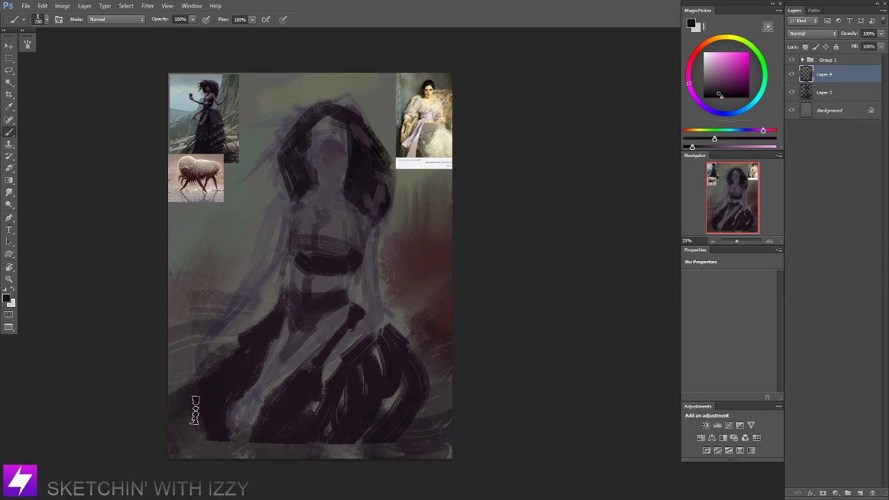
# Fill the light gaps in the skirt's hem, right-hand folds and left side with near-black at 250 px.
pyautogui.moveTo(312, 433); pyautogui.dragTo(332, 462)
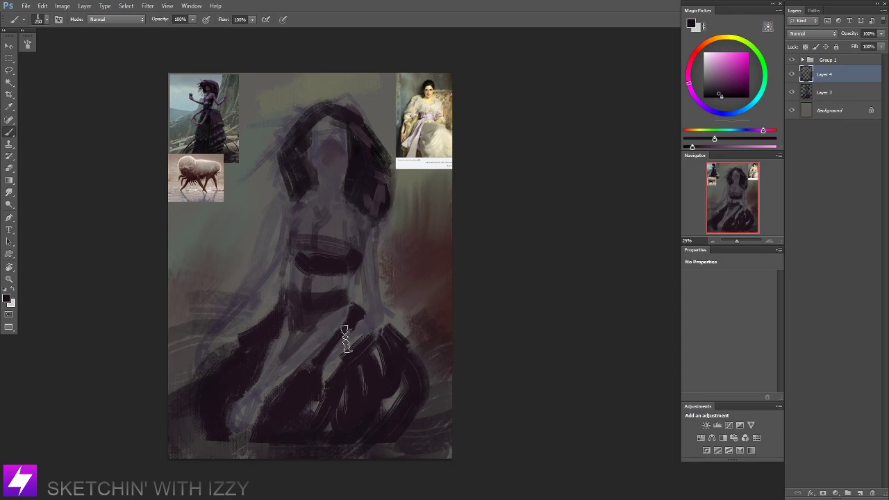
pyautogui.moveTo(382, 325)
pyautogui.mouseDown()
pyautogui.moveTo(359, 395)
pyautogui.moveTo(399, 396)
pyautogui.moveTo(401, 384)
pyautogui.moveTo(360, 446)
pyautogui.mouseUp()
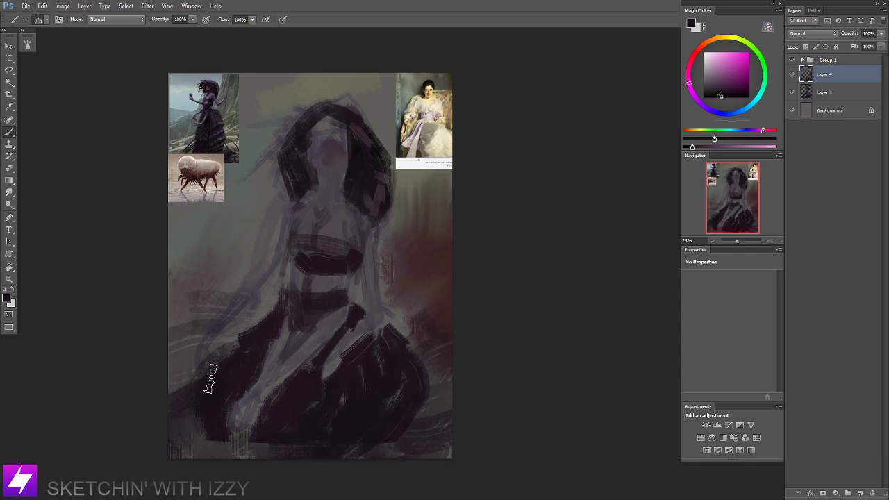
pyautogui.moveTo(211, 378)
pyautogui.mouseDown()
pyautogui.moveTo(192, 434)
pyautogui.moveTo(224, 404)
pyautogui.moveTo(183, 400)
pyautogui.moveTo(168, 413)
pyautogui.moveTo(240, 428)
pyautogui.mouseUp()
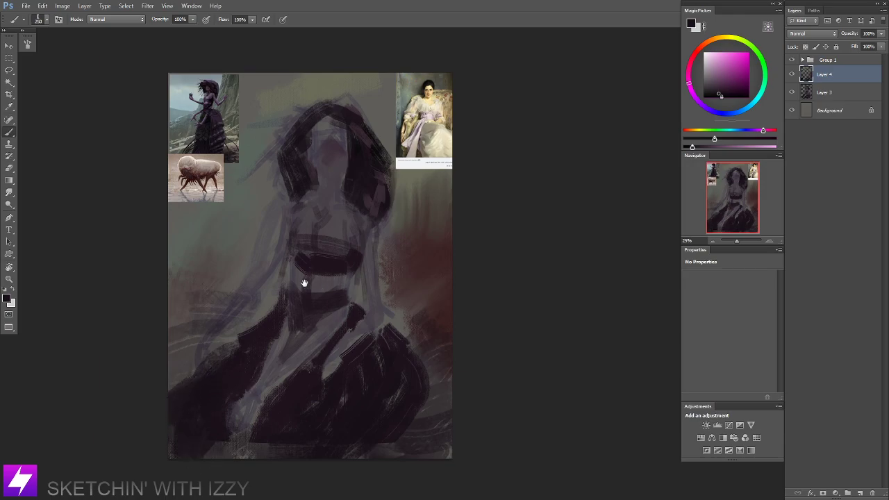
# Sample dark brown from the portrait reference's background and paint it between the hair and the reference.
pyautogui.moveTo(304, 284); pyautogui.dragTo(305, 318)
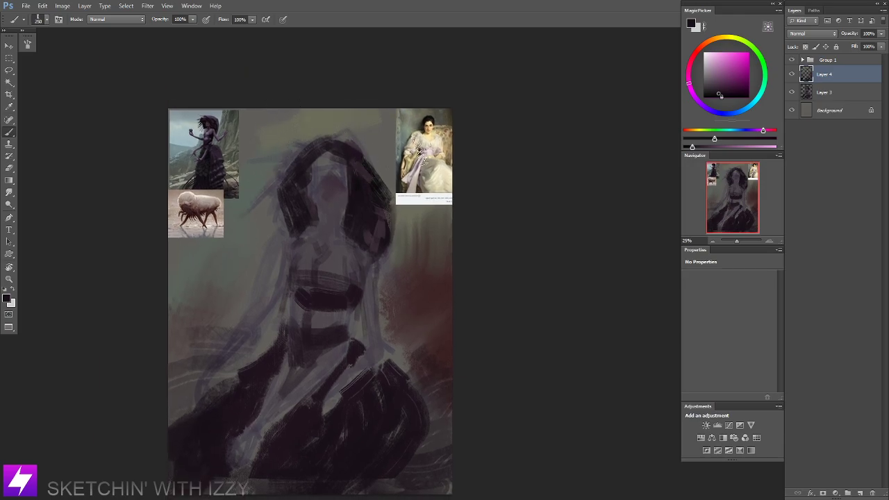
pyautogui.keyDown('alt'); pyautogui.click(445, 118); pyautogui.keyUp('alt')
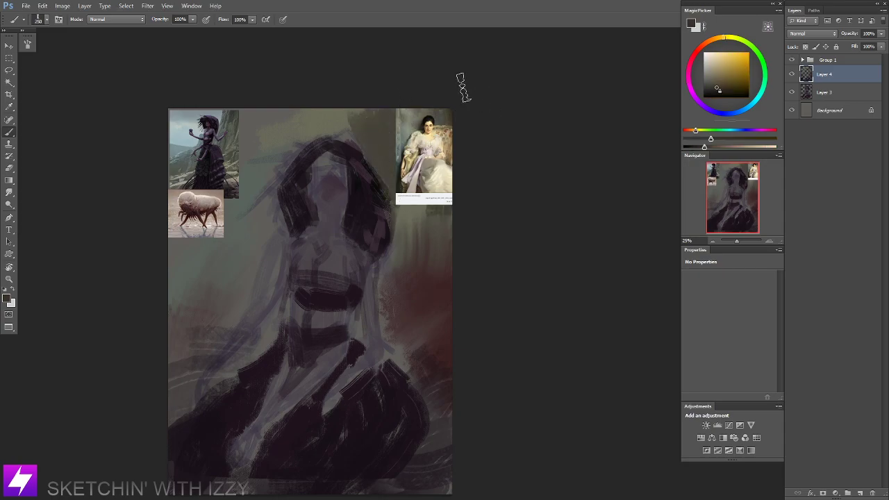
pyautogui.moveTo(318, 118)
pyautogui.mouseDown()
pyautogui.moveTo(353, 110)
pyautogui.moveTo(370, 191)
pyautogui.mouseUp()
# Examine the portrait reference up close alongside the figure's head and upper body.
pyautogui.hotkey('ctrl', '+')
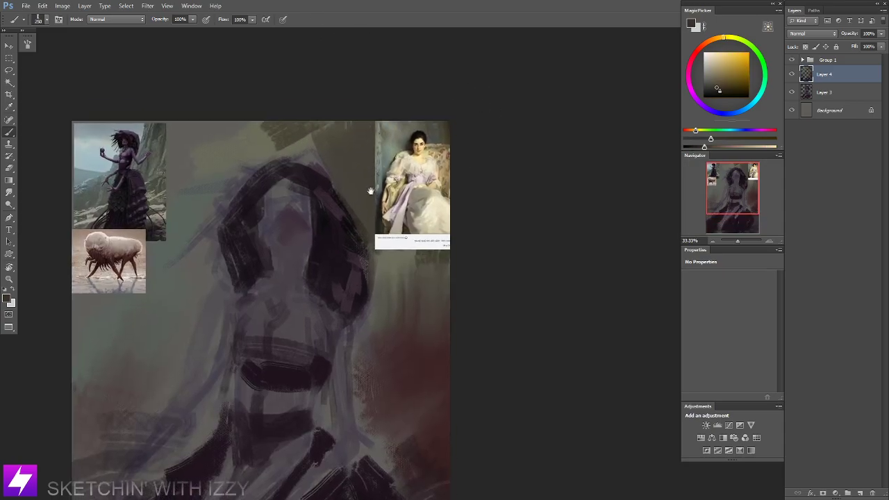
pyautogui.hotkey('ctrl', '+')
pyautogui.scroll(2, 420, 118)
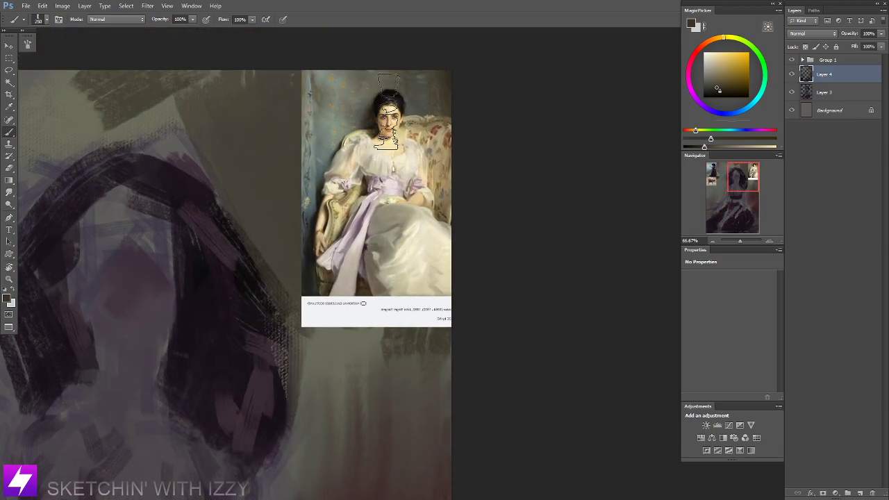
pyautogui.press('[')
pyautogui.press('[')
pyautogui.press('[')
pyautogui.press('[')
pyautogui.hotkey('ctrl', '-')
pyautogui.moveTo(227, 228)
pyautogui.mouseDown()
pyautogui.moveTo(359, 180)
pyautogui.moveTo(379, 217)
pyautogui.moveTo(326, 212)
pyautogui.mouseUp()
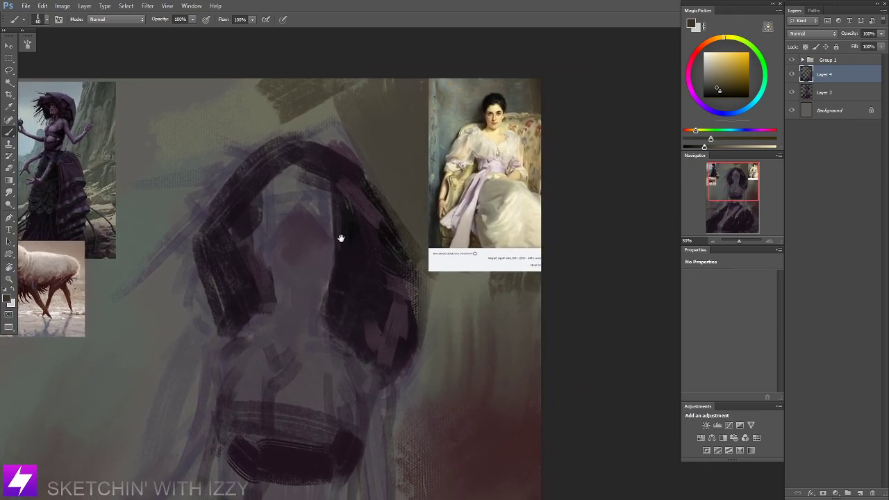
pyautogui.moveTo(352, 245); pyautogui.dragTo(389, 227)
pyautogui.scroll(-1, 378, 238)
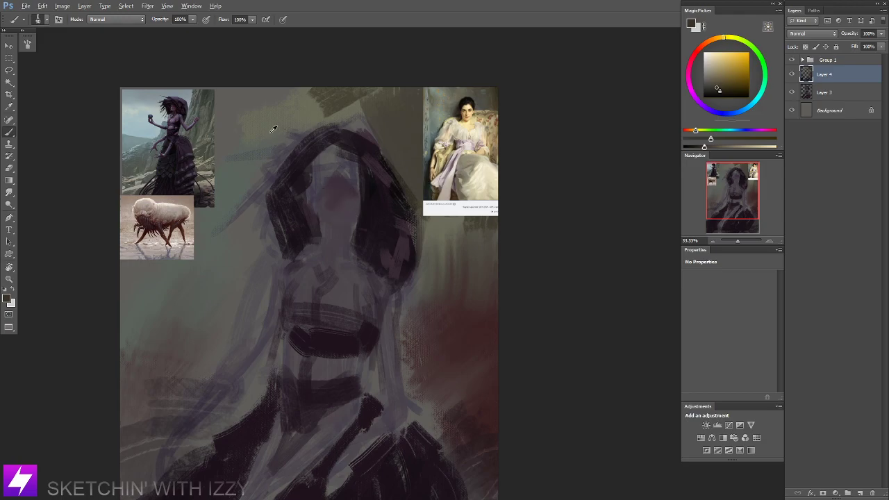
# Try painting olive grey sampled from the background over the face, neck and upper chest.
pyautogui.keyDown('alt'); pyautogui.click(293, 109); pyautogui.keyUp('alt')
pyautogui.press(']')
pyautogui.press(']')
pyautogui.moveTo(330, 194)
pyautogui.mouseDown()
pyautogui.moveTo(333, 216)
pyautogui.moveTo(303, 280)
pyautogui.mouseUp()
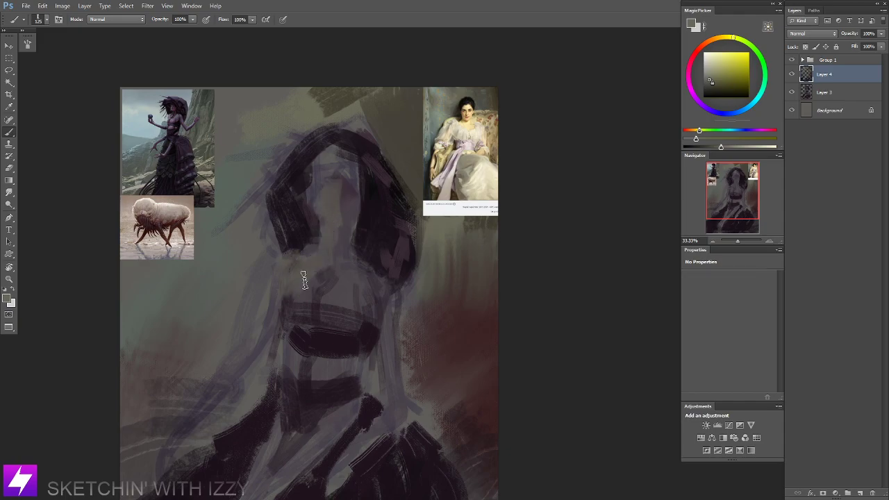
pyautogui.hotkey('ctrl', 'z')
pyautogui.moveTo(348, 183); pyautogui.dragTo(352, 225)
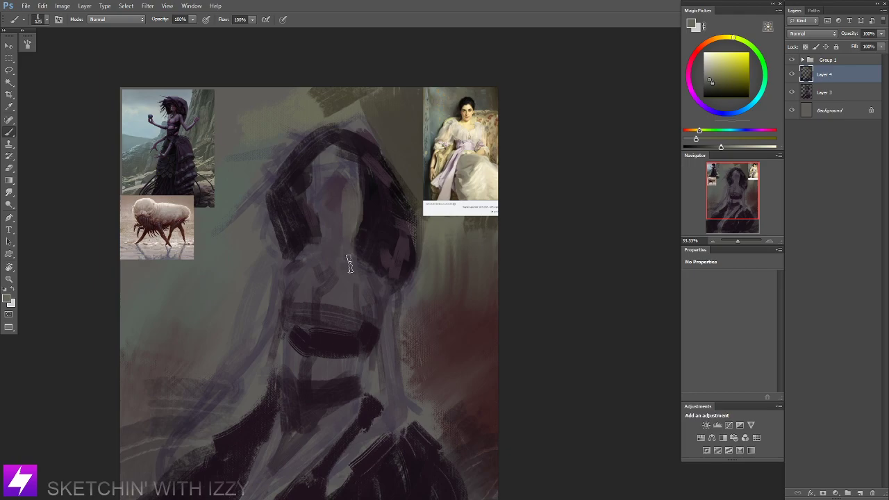
pyautogui.moveTo(349, 264); pyautogui.dragTo(383, 281)
pyautogui.hotkey('ctrl', '-')
pyautogui.hotkey('ctrl', 'z')
# Try olive grey strokes along the figure's shoulder and upper chest.
pyautogui.moveTo(389, 234); pyautogui.dragTo(248, 245)
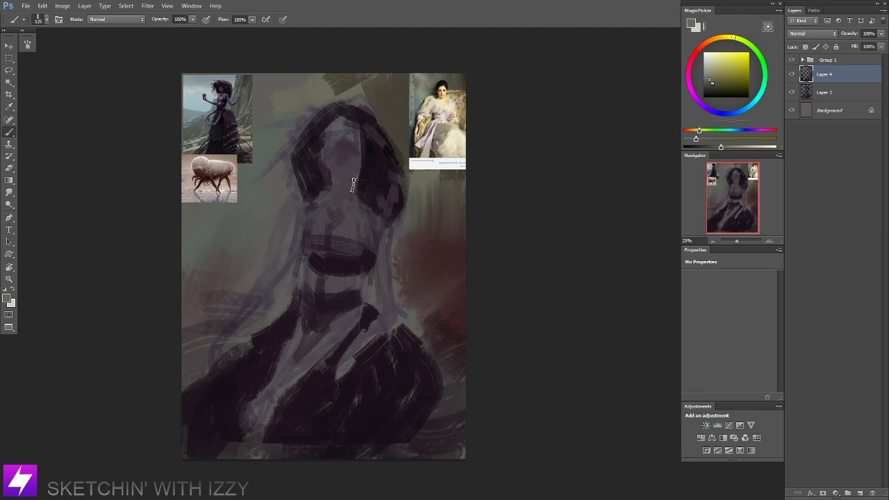
pyautogui.moveTo(353, 184); pyautogui.dragTo(359, 232)
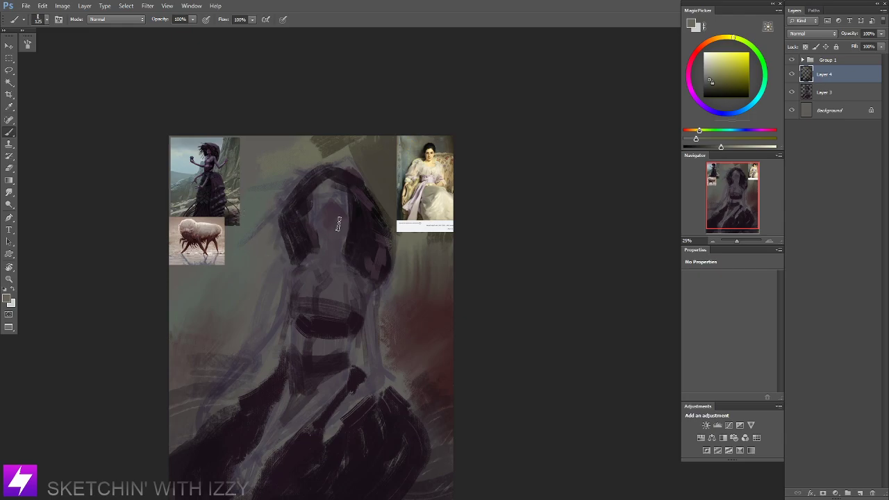
pyautogui.moveTo(351, 219); pyautogui.dragTo(308, 255)
pyautogui.hotkey('ctrl', 'z')
pyautogui.moveTo(342, 291); pyautogui.dragTo(334, 255)
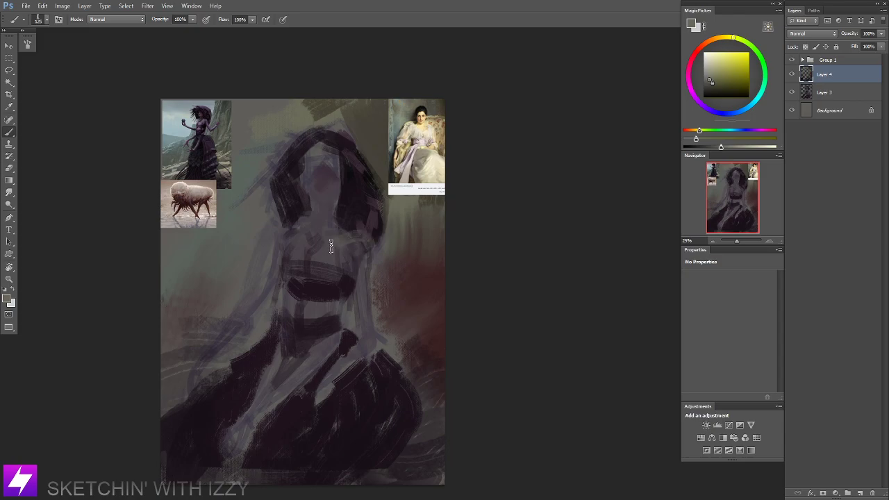
pyautogui.hotkey('ctrl', 'z')
# Flip the canvas horizontally and sample near-black from the hair.
pyautogui.moveTo(300, 350); pyautogui.dragTo(327, 316)
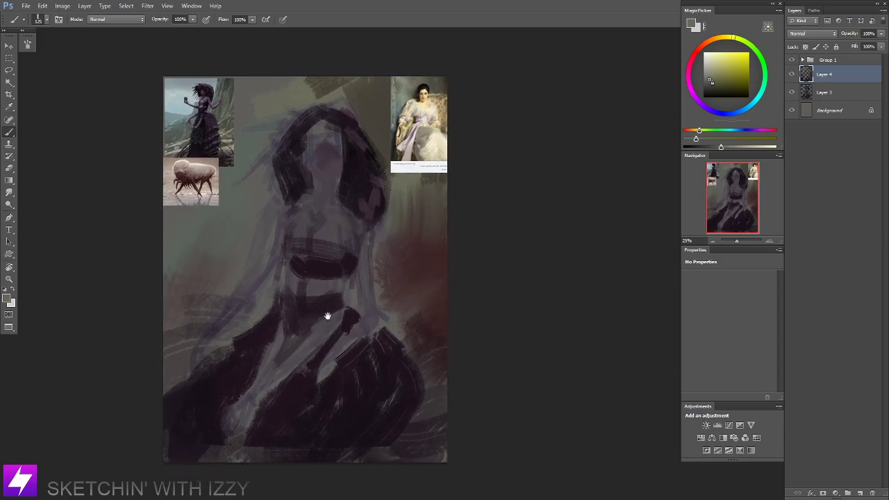
pyautogui.moveTo(306, 265); pyautogui.dragTo(338, 264)
pyautogui.moveTo(355, 205); pyautogui.dragTo(337, 263)
pyautogui.hotkey('ctrl', '-')
pyautogui.hotkey('ctrl', 'shift', 'h')
pyautogui.moveTo(309, 183); pyautogui.dragTo(313, 199)
pyautogui.keyDown('alt'); pyautogui.click(294, 217); pyautogui.keyUp('alt')
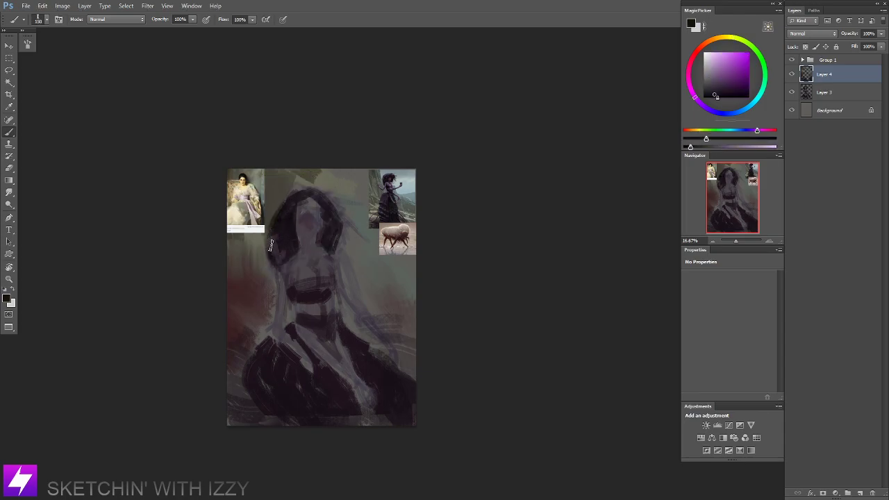
# Paint sampled dark red into the background below the portrait reference and sampled olive brown along the canvas edge.
pyautogui.keyDown('alt'); pyautogui.click(262, 297); pyautogui.keyUp('alt')
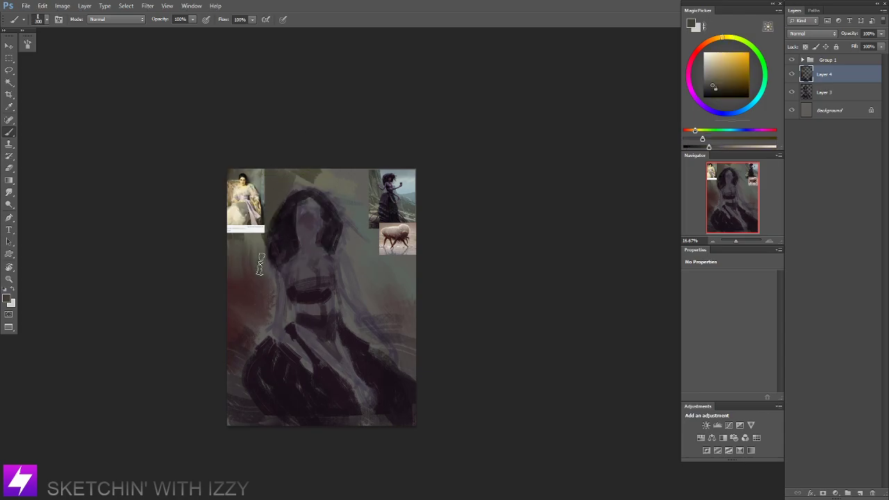
pyautogui.keyDown('alt'); pyautogui.click(238, 301); pyautogui.keyUp('alt')
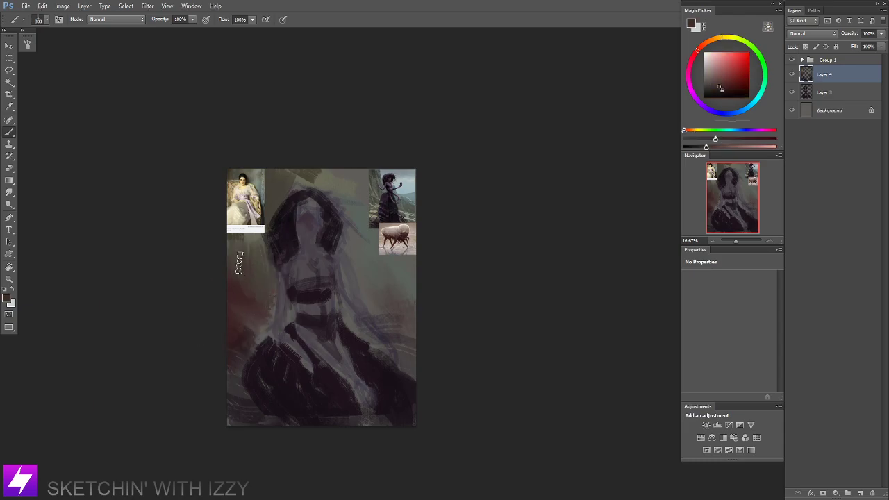
pyautogui.moveTo(245, 261); pyautogui.dragTo(253, 316)
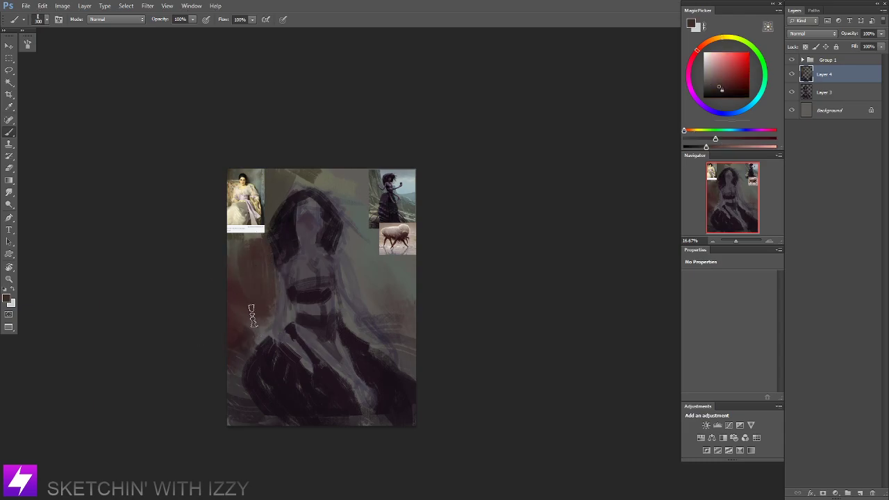
pyautogui.keyDown('alt'); pyautogui.click(278, 186); pyautogui.keyUp('alt')
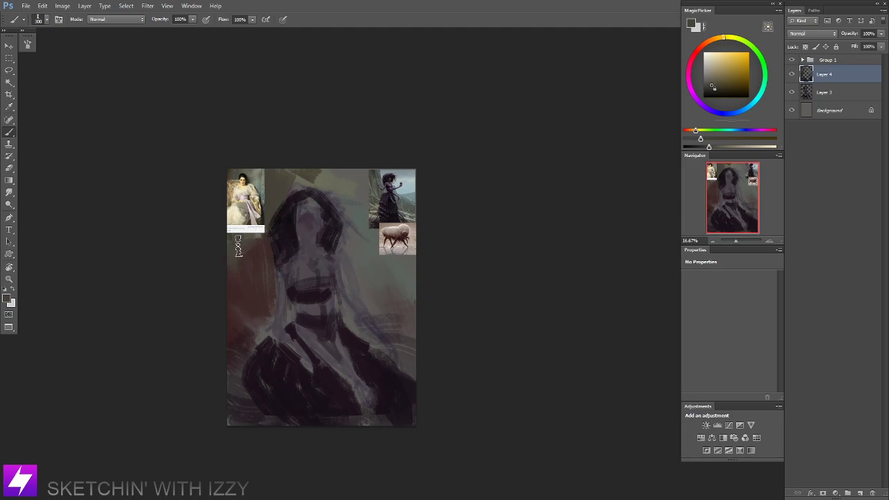
pyautogui.moveTo(225, 323); pyautogui.dragTo(228, 355)
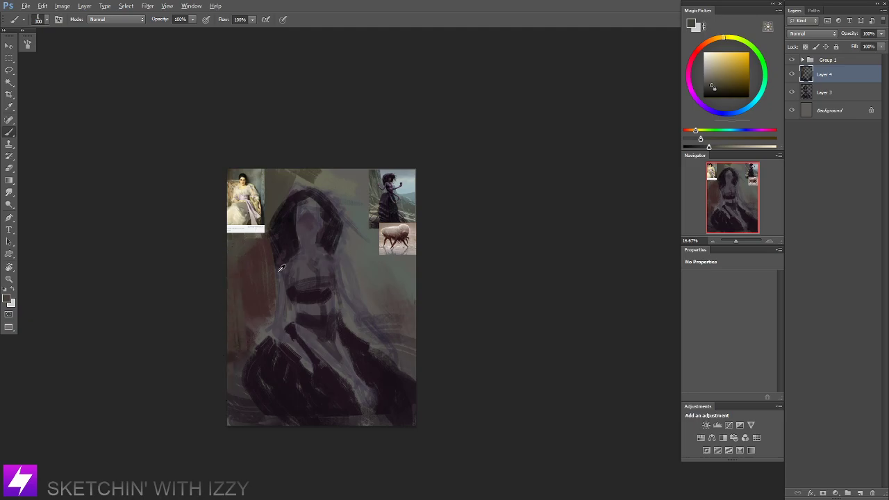
# Sample the dark red background patch and paint it behind the arm on the figure's opposite side.
pyautogui.keyDown('alt'); pyautogui.click(263, 247); pyautogui.keyUp('alt')
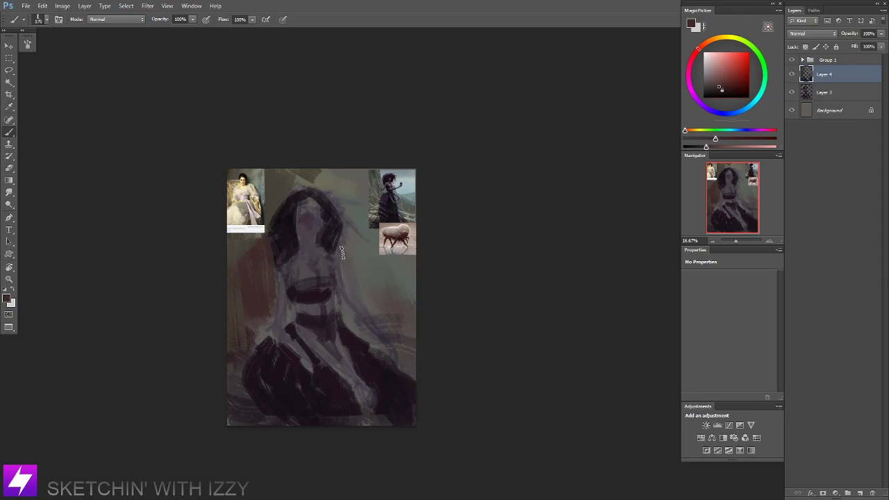
pyautogui.moveTo(342, 251); pyautogui.dragTo(355, 289)
pyautogui.hotkey('ctrl', 'z')
pyautogui.moveTo(344, 253)
pyautogui.mouseDown()
pyautogui.moveTo(366, 336)
pyautogui.moveTo(348, 319)
pyautogui.mouseUp()
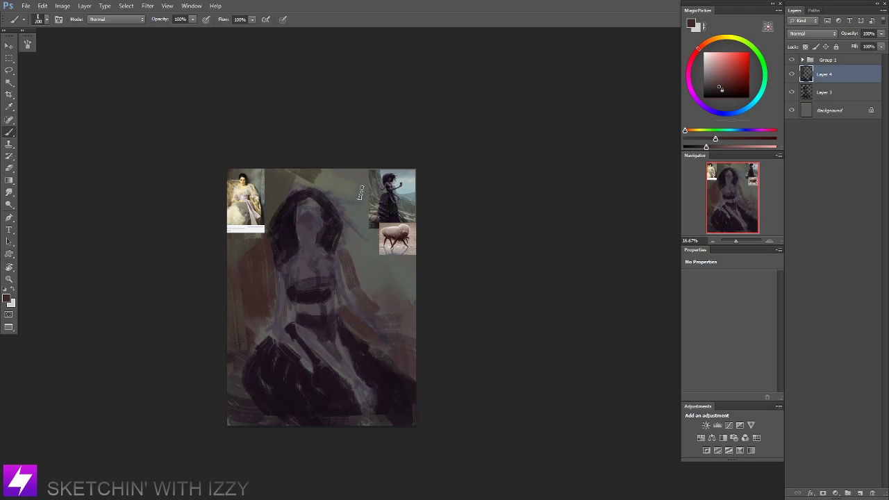
pyautogui.keyDown('alt'); pyautogui.click(278, 183); pyautogui.keyUp('alt')
pyautogui.keyDown('alt'); pyautogui.click(255, 263); pyautogui.keyUp('alt')
pyautogui.press(']')
# Flip the canvas back horizontally and hide the reference images in Group 1.
pyautogui.hotkey('ctrl', '-')
pyautogui.hotkey('ctrl', 'shift', 'h')
pyautogui.moveTo(375, 240); pyautogui.dragTo(332, 227)
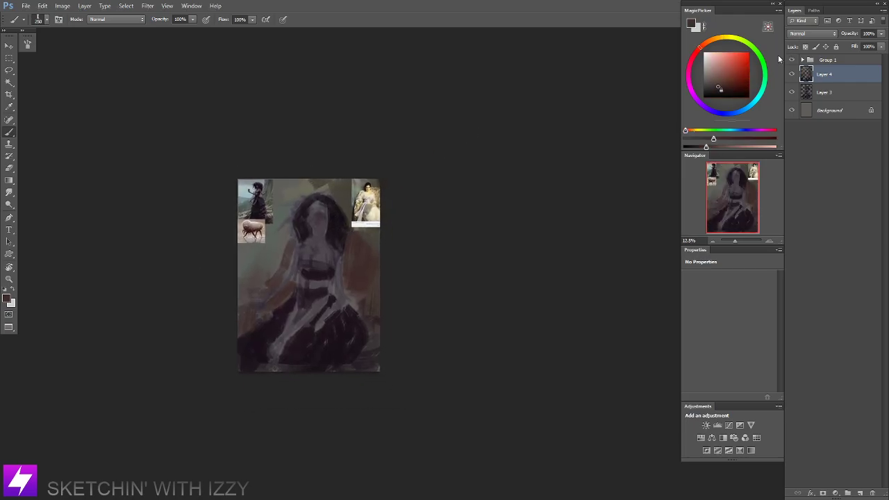
pyautogui.click(791, 60)
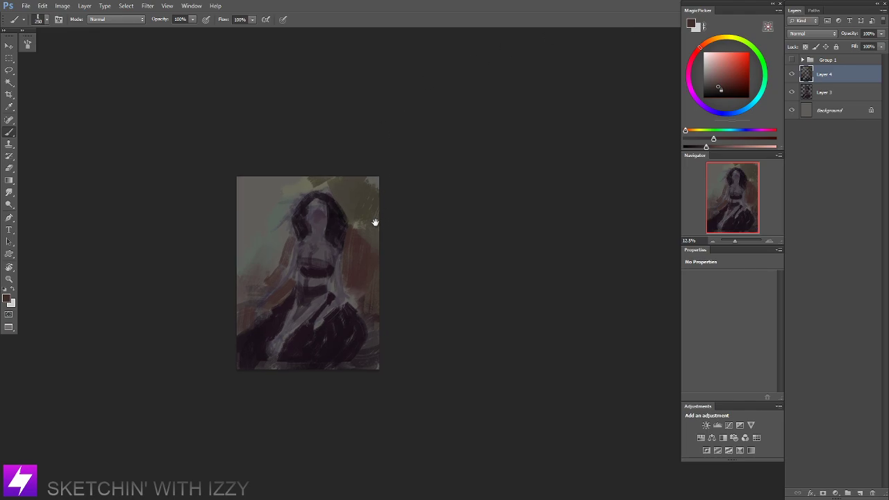
# Sample near-black from the hair and darken the edge of the left outstretched arm with a smaller brush.
pyautogui.scroll(-1, 375, 222)
pyautogui.keyDown('alt'); pyautogui.click(339, 200); pyautogui.keyUp('alt')
pyautogui.moveTo(304, 185)
pyautogui.mouseDown()
pyautogui.moveTo(291, 204)
pyautogui.moveTo(302, 218)
pyautogui.mouseUp()
pyautogui.hotkey('ctrl', 'z')
pyautogui.hotkey('ctrl', '+')
pyautogui.moveTo(276, 268); pyautogui.dragTo(336, 246)
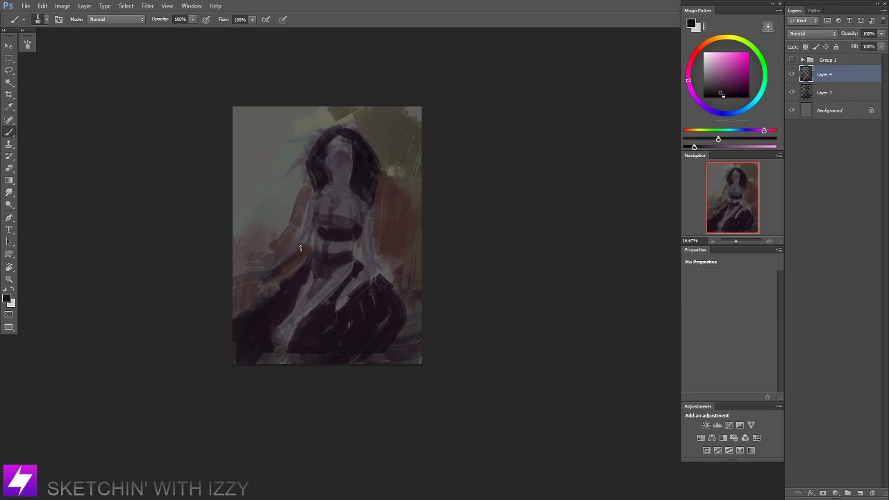
pyautogui.hotkey('ctrl', '-')
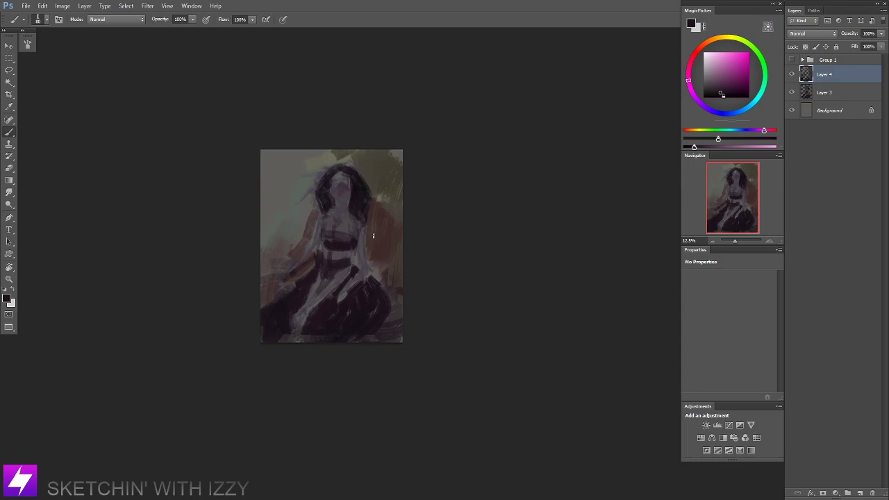
# Enlarge the brush to 250 px and paint near-black shadows beside the right arm and over the red background patch.
pyautogui.press(']')
pyautogui.press(']')
pyautogui.moveTo(369, 232); pyautogui.dragTo(371, 277)
pyautogui.press(']')
pyautogui.moveTo(383, 238)
pyautogui.mouseDown()
pyautogui.moveTo(372, 283)
pyautogui.moveTo(371, 246)
pyautogui.moveTo(387, 278)
pyautogui.moveTo(394, 258)
pyautogui.mouseUp()
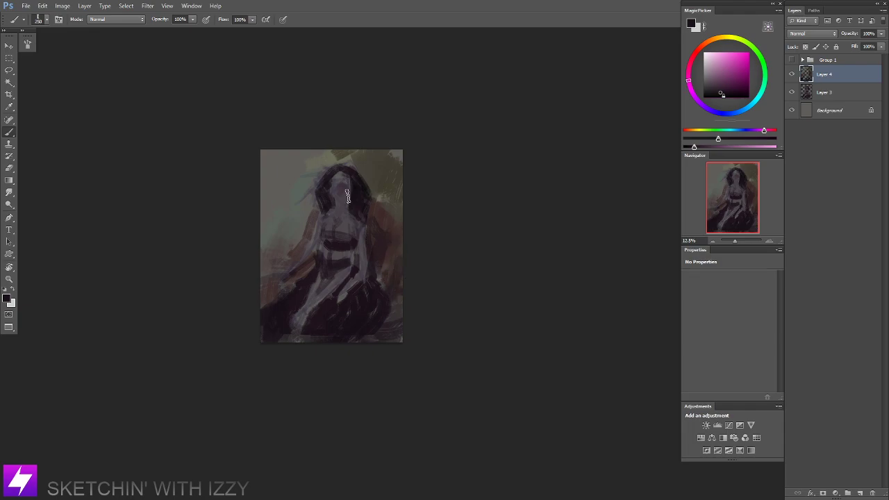
# Darken the upper background around the head and along the right edge with large near-black strokes, and switch to the Smudge tool.
pyautogui.press(']')
pyautogui.press(']')
pyautogui.press(']')
pyautogui.moveTo(385, 185); pyautogui.dragTo(375, 192)
pyautogui.moveTo(317, 131)
pyautogui.mouseDown()
pyautogui.moveTo(304, 171)
pyautogui.moveTo(241, 240)
pyautogui.moveTo(340, 148)
pyautogui.moveTo(386, 169)
pyautogui.moveTo(395, 189)
pyautogui.moveTo(376, 239)
pyautogui.moveTo(386, 266)
pyautogui.mouseUp()
pyautogui.press('r')
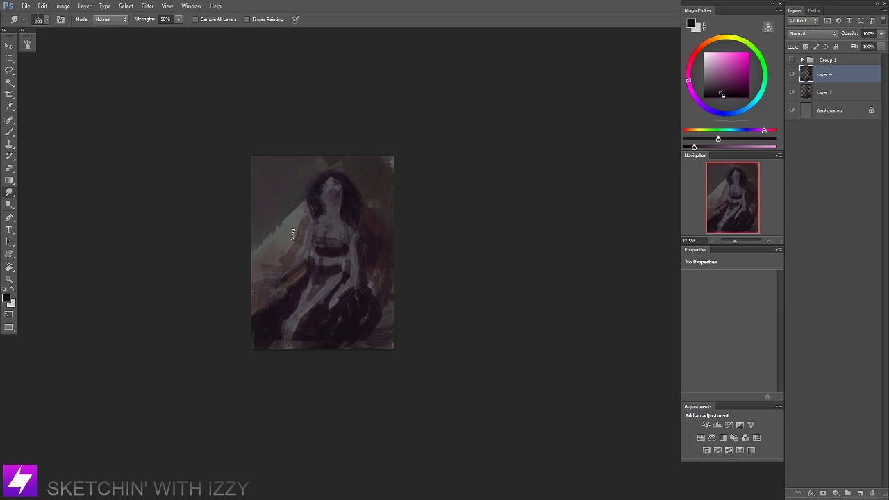
# Choose another smudge brush preset, enlarge it to 400 px and smudge the pale background patch beside the left arm.
pyautogui.rightClick(268, 215)
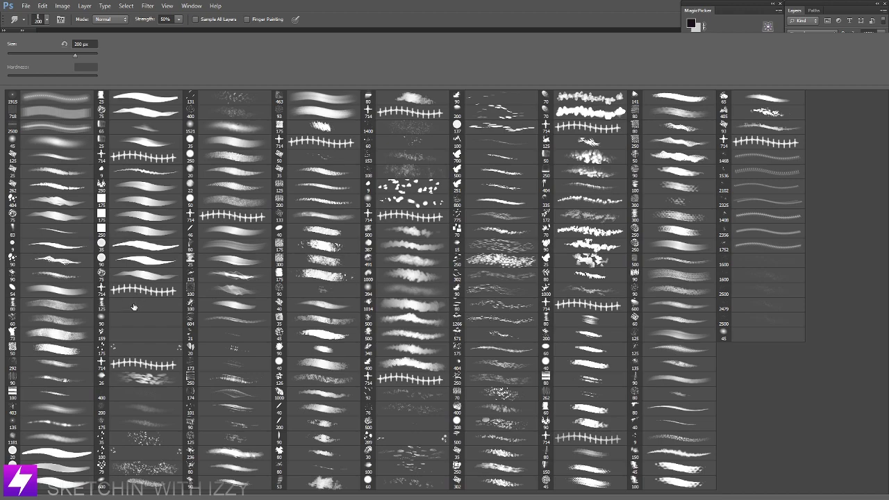
pyautogui.doubleClick(134, 307)
pyautogui.press(']')
pyautogui.press(']')
pyautogui.press(']')
pyautogui.moveTo(262, 250)
pyautogui.mouseDown()
pyautogui.moveTo(262, 226)
pyautogui.moveTo(281, 217)
pyautogui.moveTo(290, 239)
pyautogui.mouseUp()
pyautogui.press('space')
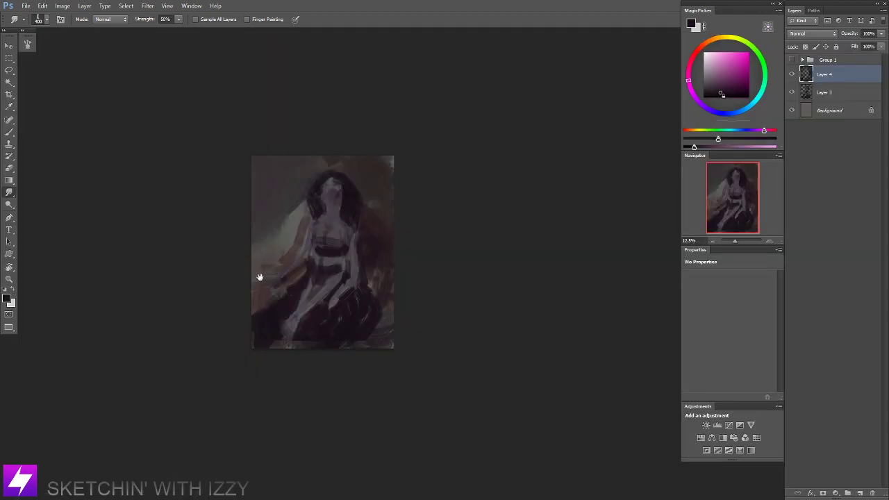
pyautogui.moveTo(326, 281); pyautogui.dragTo(309, 263)
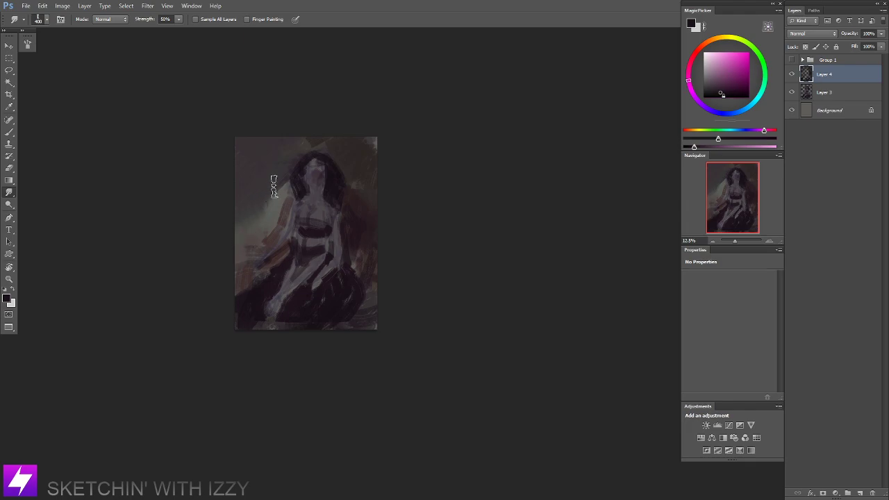
pyautogui.hotkey('ctrl', '-')
pyautogui.hotkey('ctrl', '+')
pyautogui.hotkey('ctrl', '+')
pyautogui.press('space')
pyautogui.moveTo(313, 241)
pyautogui.mouseDown()
pyautogui.moveTo(335, 246)
pyautogui.moveTo(312, 255)
pyautogui.mouseUp()
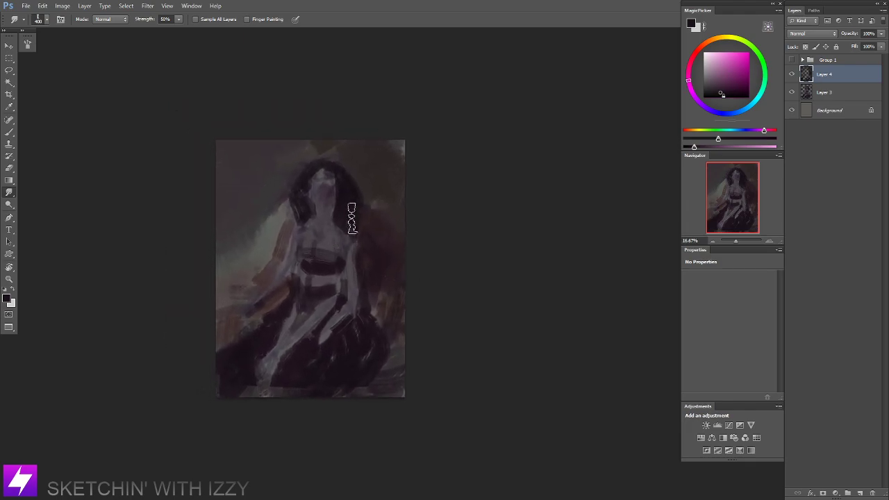
# Flip the canvas horizontally, centre the figure more closely and switch to the Brush tool.
pyautogui.hotkey('ctrl', 'shift', 'h')
pyautogui.press('space')
pyautogui.moveTo(330, 224)
pyautogui.mouseDown()
pyautogui.moveTo(331, 213)
pyautogui.moveTo(333, 243)
pyautogui.mouseUp()
pyautogui.hotkey('ctrl', '+')
pyautogui.press('space')
pyautogui.moveTo(272, 229); pyautogui.dragTo(323, 224)
pyautogui.press('b')
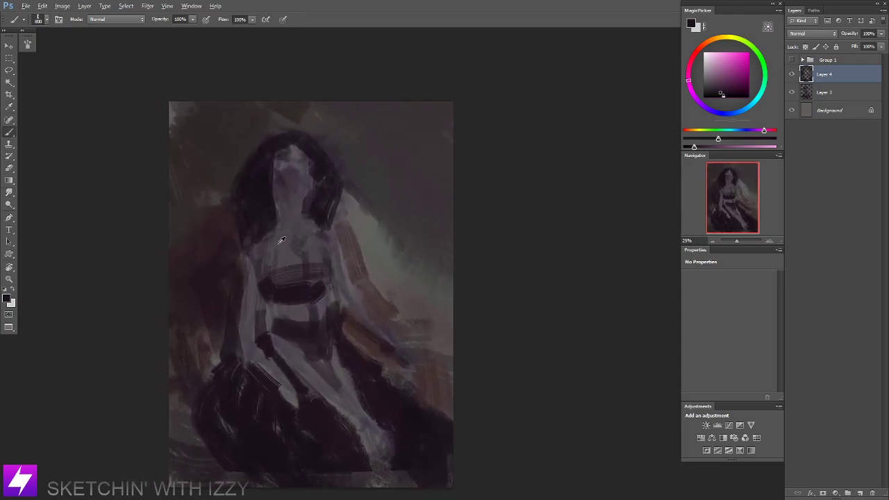
# Sample the greyish purple of the upper chest and paint across the shoulders with the brush reduced to 125 px.
pyautogui.keyDown('alt'); pyautogui.click(279, 245); pyautogui.keyUp('alt')
pyautogui.press('[')
pyautogui.press('[')
pyautogui.press('[')
pyautogui.press('[')
pyautogui.press('[')
pyautogui.moveTo(246, 242)
pyautogui.mouseDown()
pyautogui.moveTo(274, 237)
pyautogui.moveTo(262, 237)
pyautogui.moveTo(311, 257)
pyautogui.mouseUp()
pyautogui.hotkey('ctrl', 'z')
pyautogui.hotkey('ctrl', 'z')
pyautogui.press('space')
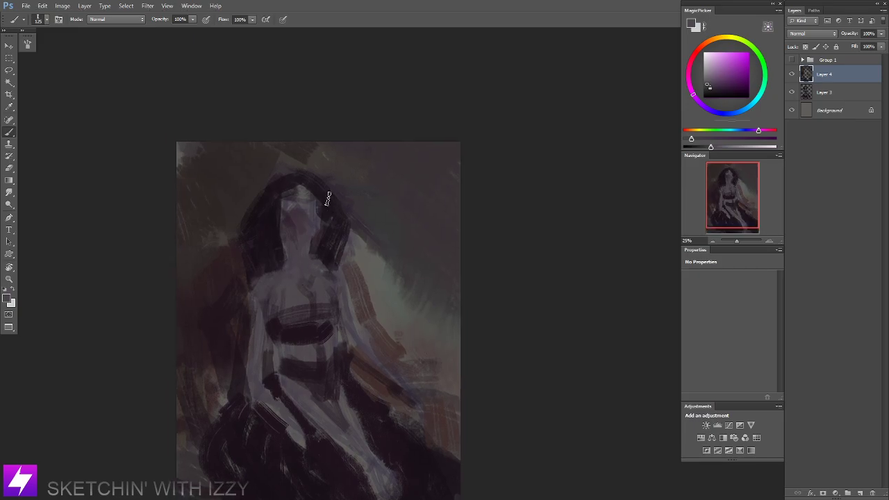
# Lasso the head, try moving it upward, undo the move and merge Layer 4 into Layer 3.
pyautogui.press('l')
pyautogui.moveTo(334, 166)
pyautogui.mouseDown()
pyautogui.moveTo(354, 218)
pyautogui.moveTo(268, 164)
pyautogui.mouseUp()
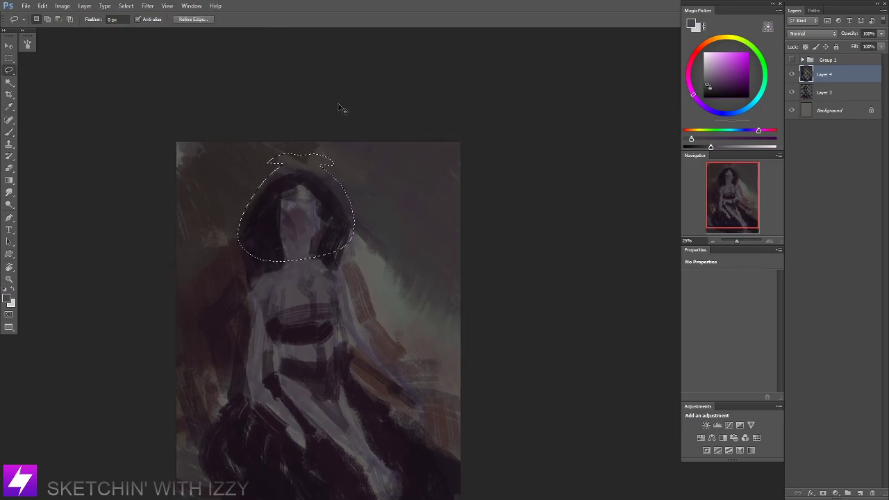
pyautogui.moveTo(308, 222); pyautogui.dragTo(308, 213)
pyautogui.hotkey('ctrl', 'z')
pyautogui.hotkey('ctrl', 'e')
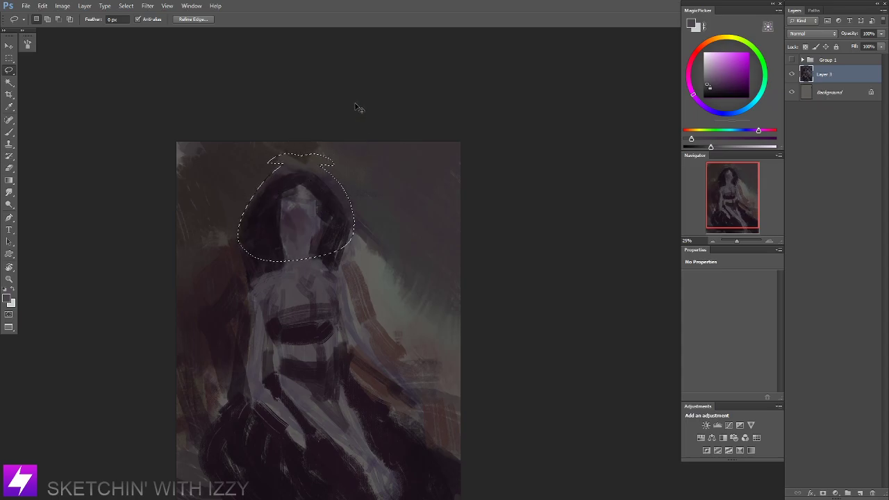
pyautogui.hotkey('ctrl', 'j')
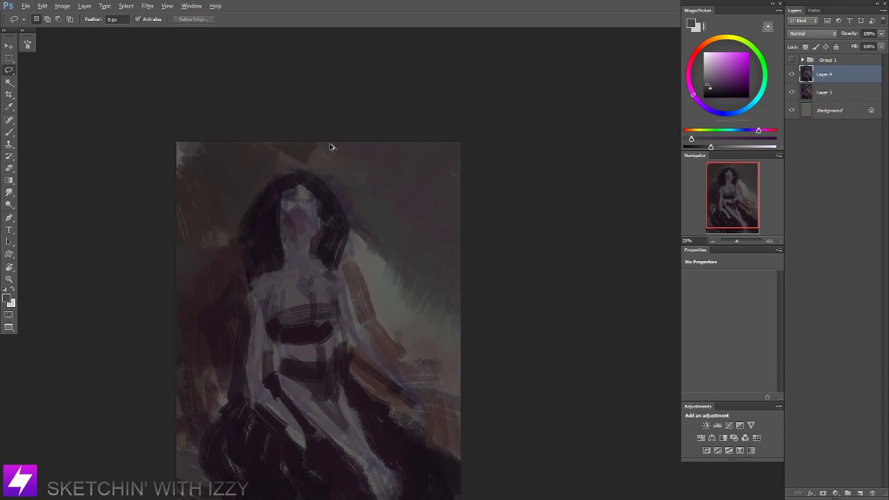
pyautogui.hotkey('ctrl', 'e')
# Lasso the head again, copy it to a new layer and shift it slightly upward.
pyautogui.moveTo(292, 165); pyautogui.dragTo(301, 170)
pyautogui.hotkey('ctrl', 'j')
pyautogui.moveTo(313, 220); pyautogui.dragTo(318, 210)
# Show the reference images in Group 1 to compare them with the figure, and hide them again.
pyautogui.hotkey('ctrl', '-')
pyautogui.click(792, 61)
pyautogui.click(791, 59)
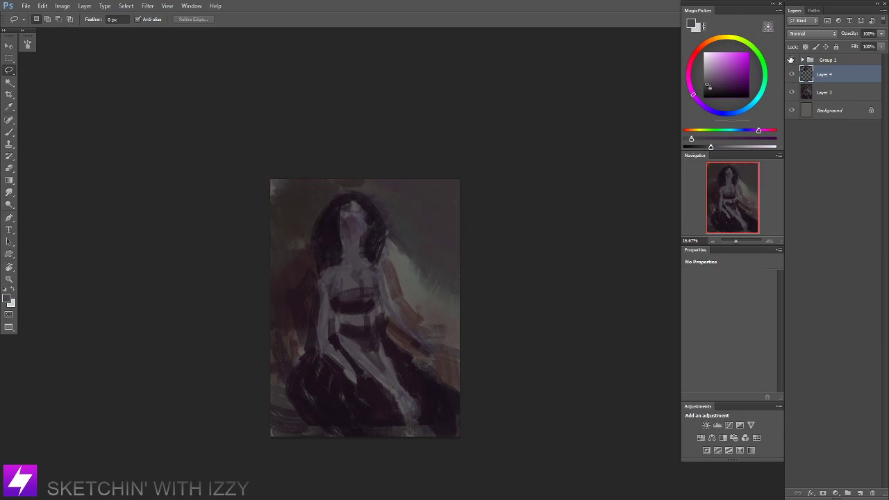
pyautogui.click(791, 60)
pyautogui.click(792, 60)
pyautogui.scroll(1, 353, 234)
pyautogui.scroll(-2, 340, 247)
# Sample a dull mauve near the shoulder and paint it over the shoulder, forearm and legs with a 125 to 150 px brush.
pyautogui.press('b')
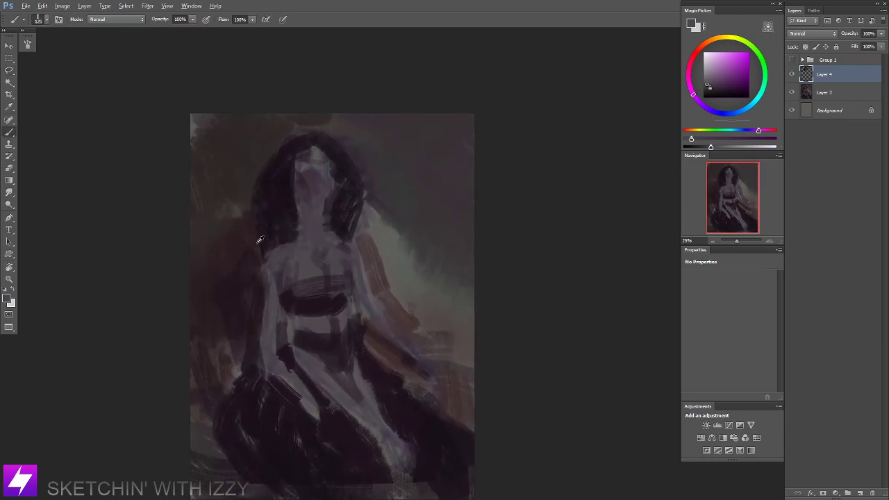
pyautogui.keyDown('alt'); pyautogui.click(277, 253); pyautogui.keyUp('alt')
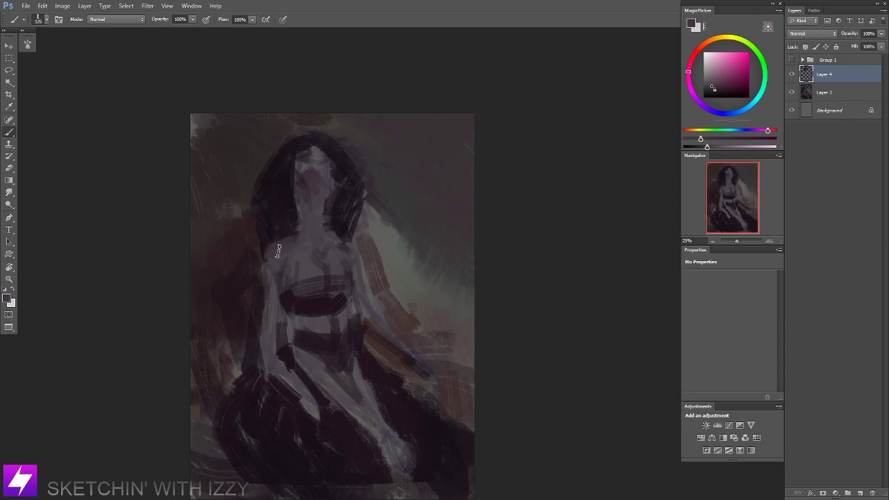
pyautogui.press('[')
pyautogui.press(']')
pyautogui.moveTo(308, 366); pyautogui.dragTo(335, 388)
pyautogui.moveTo(362, 420); pyautogui.dragTo(387, 441)
pyautogui.press(']')
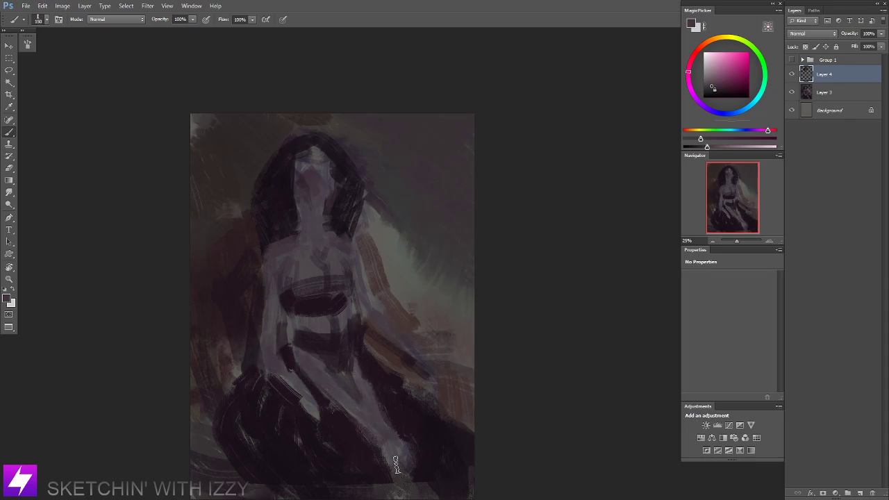
pyautogui.press('[')
pyautogui.press('[')
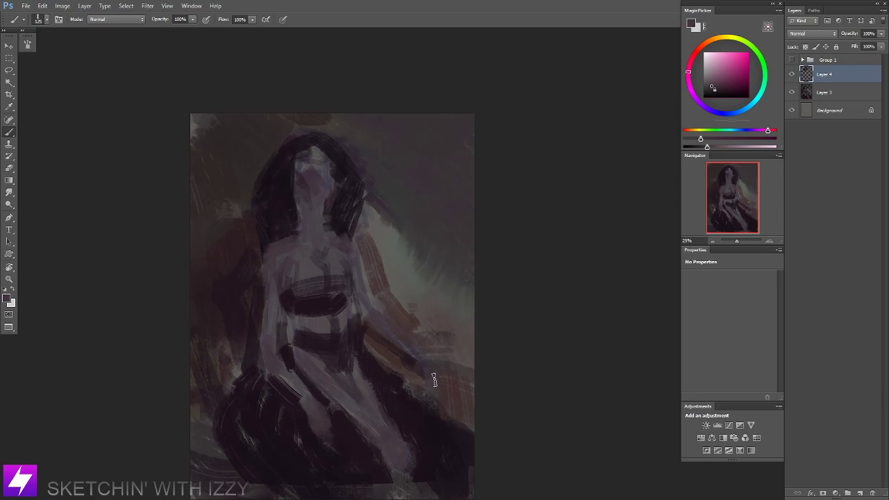
# Sample dark brown from below the outstretched arm, darken the area beside the waist and flip the canvas horizontally.
pyautogui.keyDown('alt'); pyautogui.click(389, 344); pyautogui.keyUp('alt')
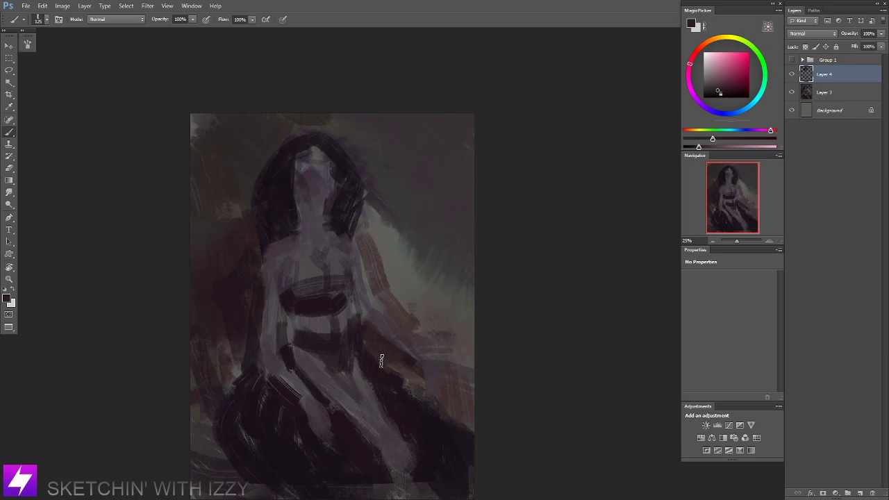
pyautogui.hotkey('ctrl', '-')
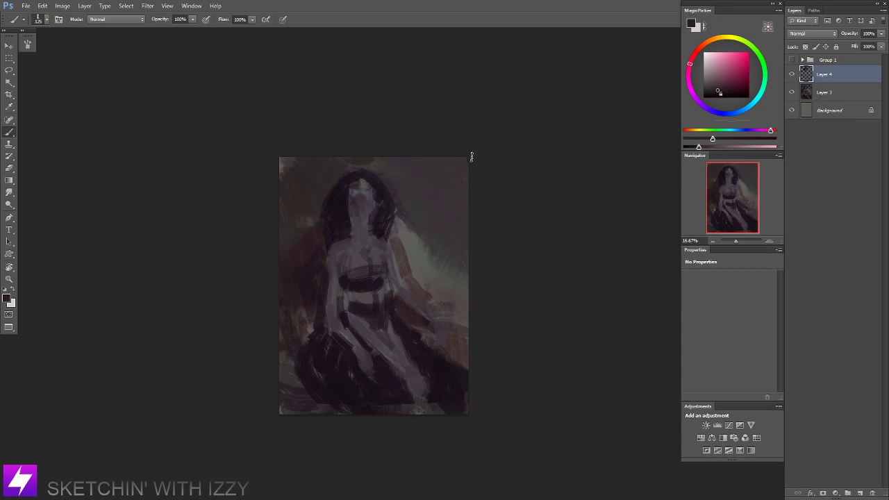
pyautogui.hotkey('ctrl', '-')
pyautogui.moveTo(443, 209); pyautogui.dragTo(424, 205)
pyautogui.hotkey('ctrl', '+')
pyautogui.hotkey('ctrl', 'shift', 'h')
# Sample dark reddish brown from the background and paint over the area beside and above the hair with a 300 px brush.
pyautogui.moveTo(361, 221); pyautogui.dragTo(387, 247)
pyautogui.keyDown('alt'); pyautogui.click(442, 199); pyautogui.keyUp('alt')
pyautogui.keyDown('alt'); pyautogui.click(439, 272); pyautogui.keyUp('alt')
pyautogui.press(']')
pyautogui.press(']')
pyautogui.press(']')
pyautogui.press(']')
pyautogui.press(']')
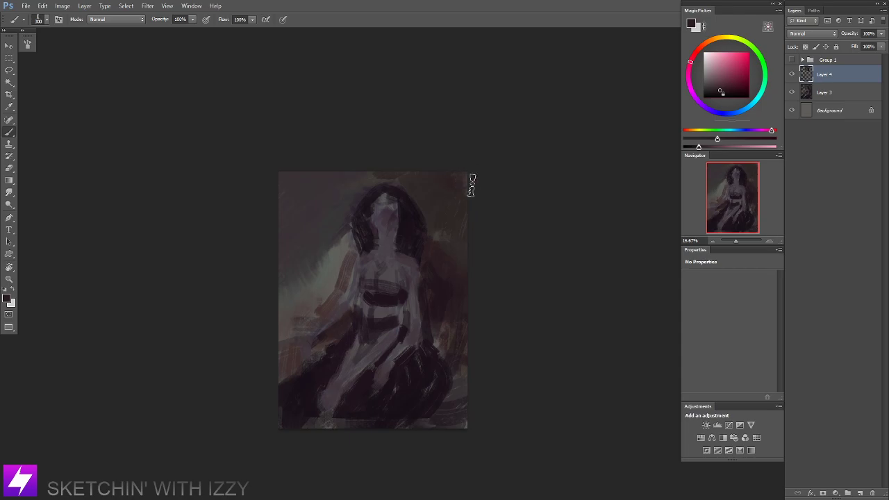
# Shrink the brush and sweep curved dark strokes across the upper-left background toward the left arm, undoing unwanted strokes.
pyautogui.press('[')
pyautogui.press('[')
pyautogui.press('[')
pyautogui.press('[')
pyautogui.press('[')
pyautogui.press('[')
pyautogui.press('[')
pyautogui.moveTo(347, 260); pyautogui.dragTo(349, 261)
pyautogui.moveTo(285, 174); pyautogui.dragTo(350, 264)
pyautogui.hotkey('ctrl', 'alt', 'z')
pyautogui.hotkey('ctrl', 'alt', 'z')
pyautogui.moveTo(280, 211); pyautogui.dragTo(343, 275)
pyautogui.moveTo(287, 244); pyautogui.dragTo(333, 277)
# Enlarge the brush to 250 px and paint broad reddish-brown strokes over the background around the left arm.
pyautogui.press(']')
pyautogui.press(']')
pyautogui.press(']')
pyautogui.press(']')
pyautogui.press(']')
pyautogui.press(']')
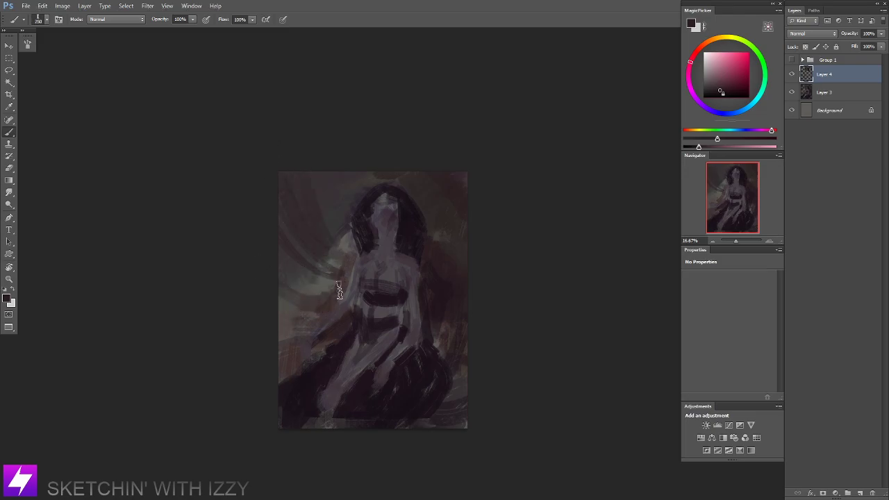
# Sample dark red-brown beside the hair and shade the forehead and upper face with the brush reduced to 100 px.
pyautogui.press('[')
pyautogui.press('[')
pyautogui.hotkey('ctrl', '+')
pyautogui.moveTo(376, 207); pyautogui.dragTo(382, 222)
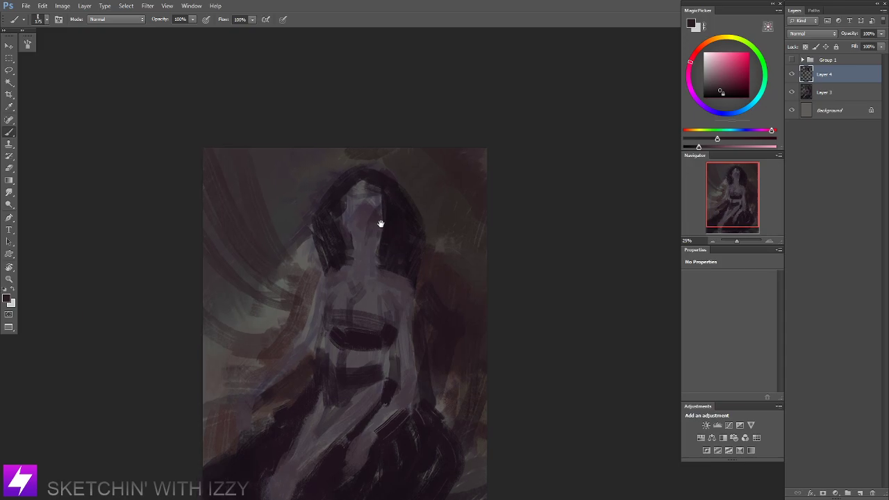
pyautogui.keyDown('alt'); pyautogui.click(421, 277); pyautogui.keyUp('alt')
pyautogui.keyDown('alt'); pyautogui.click(421, 269); pyautogui.keyUp('alt')
pyautogui.moveTo(361, 188); pyautogui.dragTo(350, 211)
pyautogui.press('[')
pyautogui.press('[')
pyautogui.press('[')
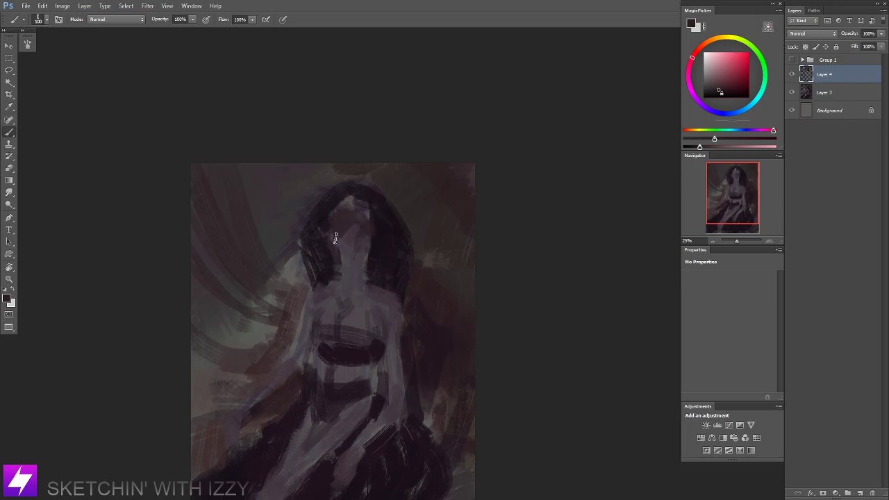
# Sample near-black from the hair and darken the hair's left side with a 150 px brush.
pyautogui.keyDown('alt'); pyautogui.click(380, 229); pyautogui.keyUp('alt')
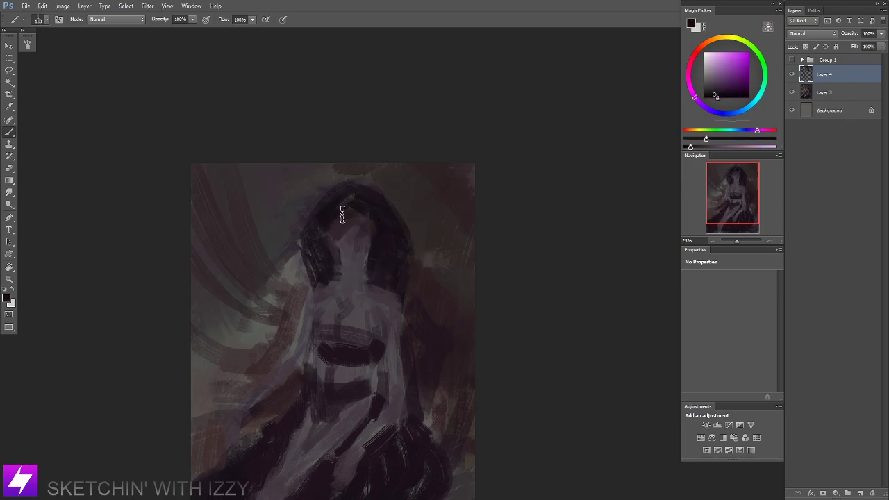
pyautogui.moveTo(311, 205)
pyautogui.mouseDown()
pyautogui.moveTo(294, 236)
pyautogui.moveTo(307, 261)
pyautogui.moveTo(289, 260)
pyautogui.moveTo(340, 277)
pyautogui.moveTo(303, 241)
pyautogui.moveTo(303, 278)
pyautogui.mouseUp()
pyautogui.hotkey('ctrl', 'z')
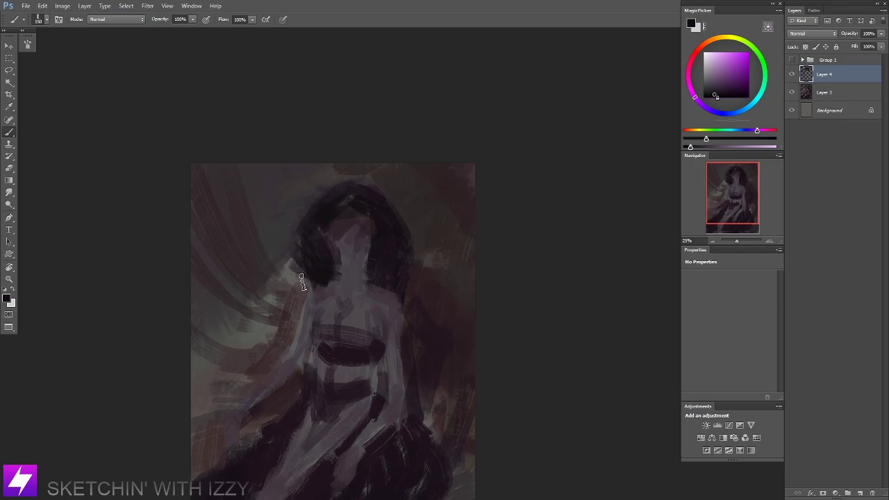
# Paint the chest and waist bands near-black and touch up the midriff with a mauve sampled beside the waist.
pyautogui.moveTo(319, 330)
pyautogui.mouseDown()
pyautogui.moveTo(373, 350)
pyautogui.moveTo(335, 333)
pyautogui.moveTo(331, 351)
pyautogui.moveTo(342, 332)
pyautogui.moveTo(373, 352)
pyautogui.mouseUp()
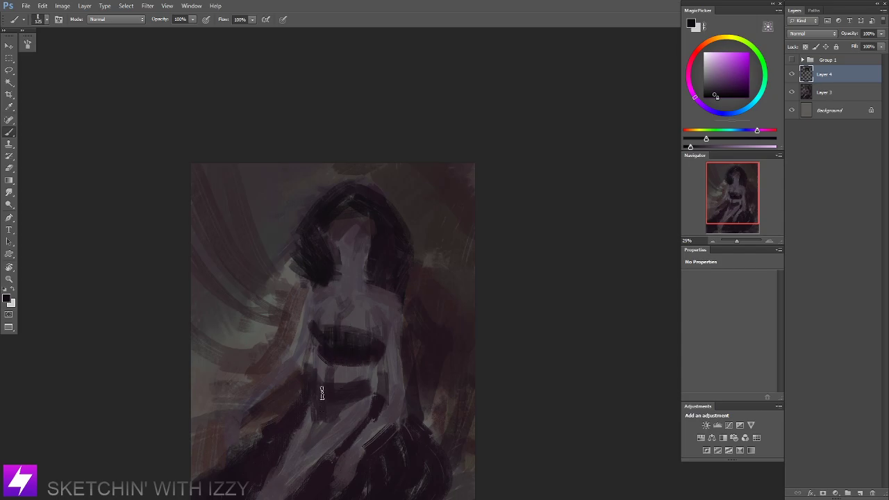
pyautogui.moveTo(323, 393)
pyautogui.mouseDown()
pyautogui.moveTo(320, 424)
pyautogui.moveTo(333, 417)
pyautogui.moveTo(330, 392)
pyautogui.moveTo(314, 382)
pyautogui.moveTo(360, 387)
pyautogui.mouseUp()
pyautogui.keyDown('alt'); pyautogui.click(393, 409); pyautogui.keyUp('alt')
pyautogui.press(']')
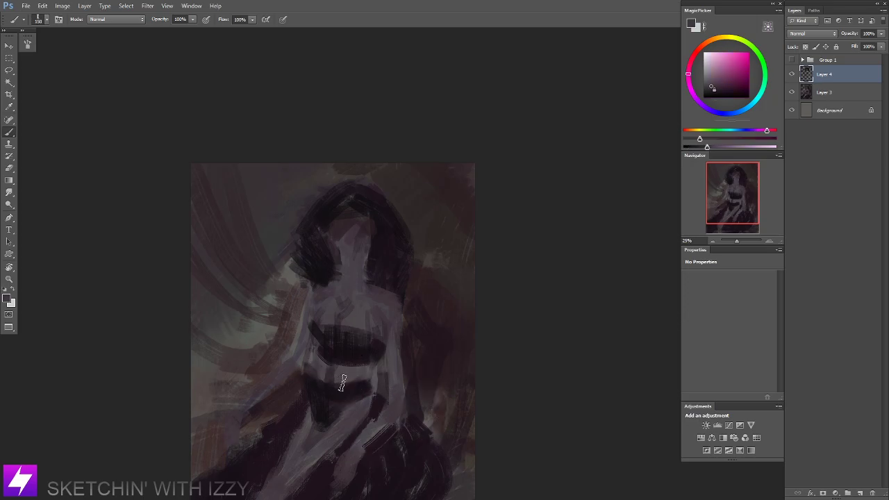
# Reduce the brush to 60 px, sample a near-black and paint a thin shadow between the left arm and torso.
pyautogui.press('[')
pyautogui.press('[')
pyautogui.press('[')
pyautogui.press('[')
pyautogui.press('[')
pyautogui.press('[')
pyautogui.keyDown('alt'); pyautogui.click(309, 328); pyautogui.keyUp('alt')
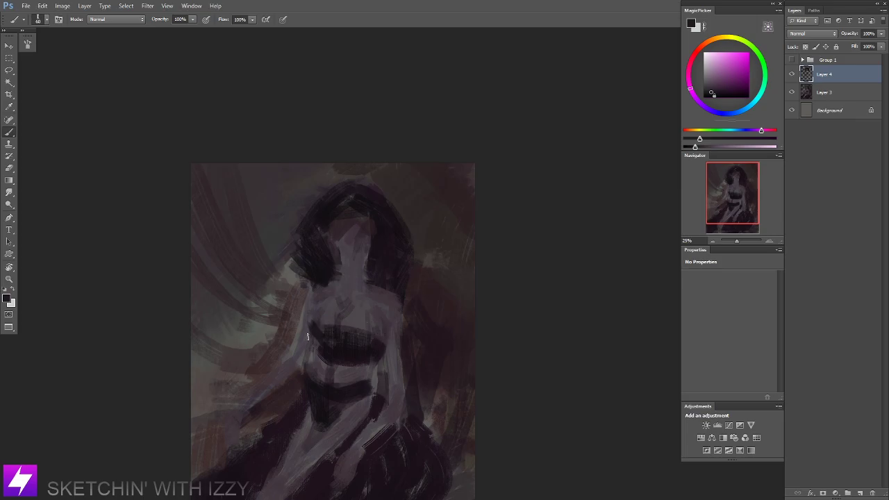
pyautogui.moveTo(308, 310); pyautogui.dragTo(305, 351)
pyautogui.hotkey('ctrl', '-')
pyautogui.hotkey('ctrl', '-')
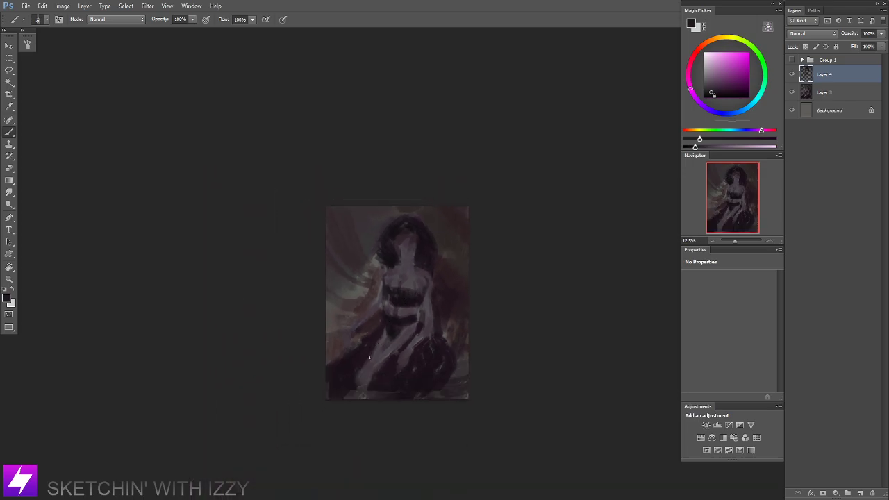
# Flip the canvas horizontally and refine the shoulder and underarm using sampled mauve skin and dark clothing tones.
pyautogui.press('F2')
pyautogui.moveTo(363, 309); pyautogui.dragTo(348, 318)
pyautogui.hotkey('ctrl', '+')
pyautogui.hotkey('ctrl', '+')
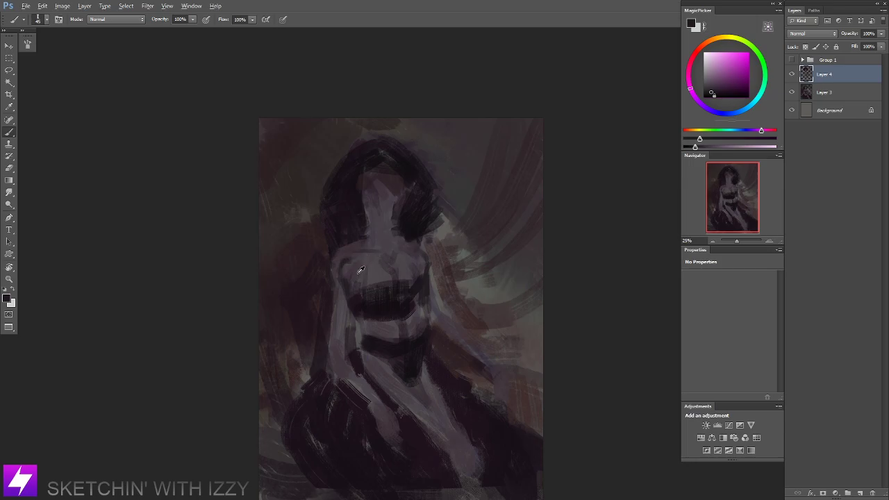
pyautogui.keyDown('alt'); pyautogui.click(346, 279); pyautogui.keyUp('alt')
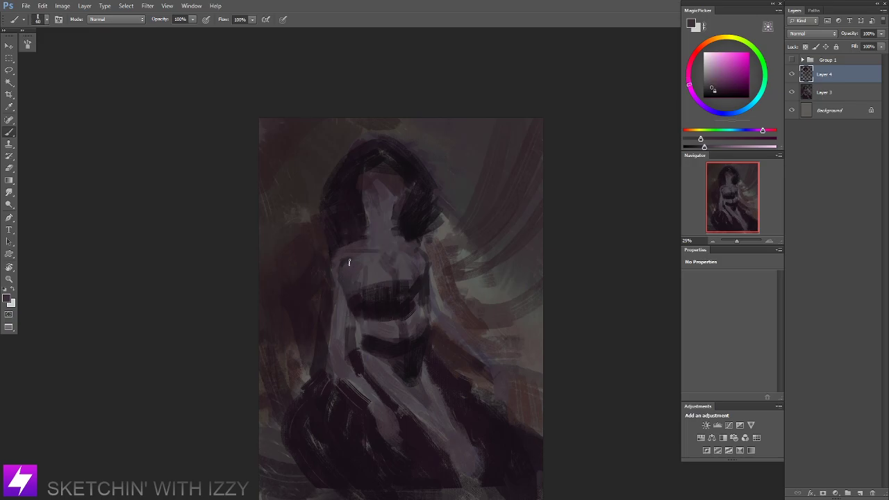
pyautogui.keyDown('alt'); pyautogui.click(360, 300); pyautogui.keyUp('alt')
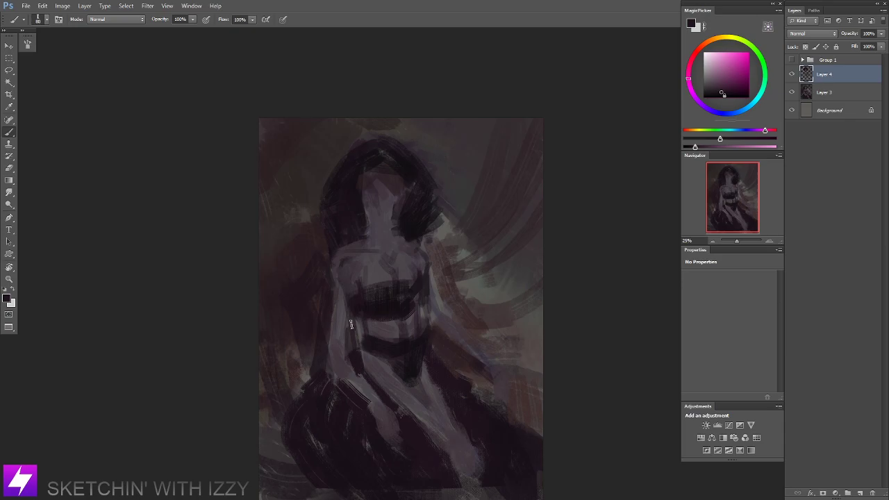
pyautogui.keyDown('alt'); pyautogui.click(353, 275); pyautogui.keyUp('alt')
pyautogui.moveTo(426, 349); pyautogui.dragTo(412, 299)
# Flip the canvas back, enlarge the brush to 150 px and paint muted mauve over the outstretched left arm.
pyautogui.hotkey('ctrl', '-')
pyautogui.hotkey('ctrl', 'shift', 'h')
pyautogui.press(']')
pyautogui.press(']')
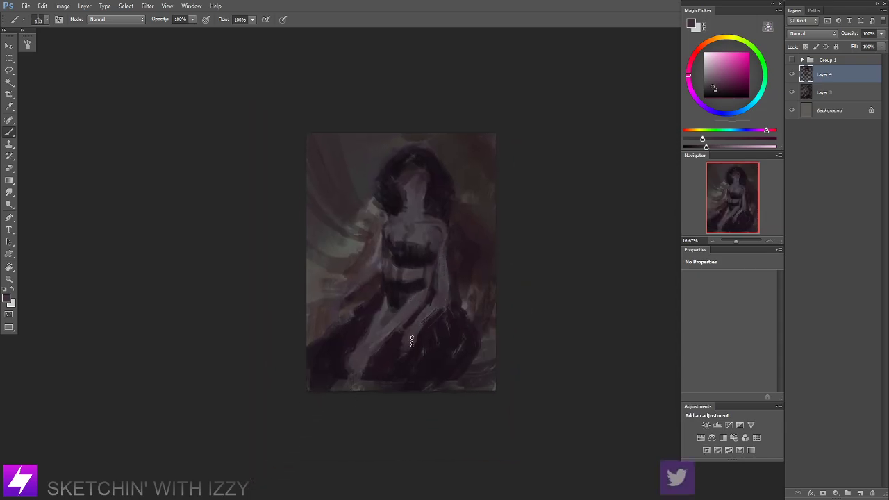
pyautogui.moveTo(410, 347); pyautogui.dragTo(436, 348)
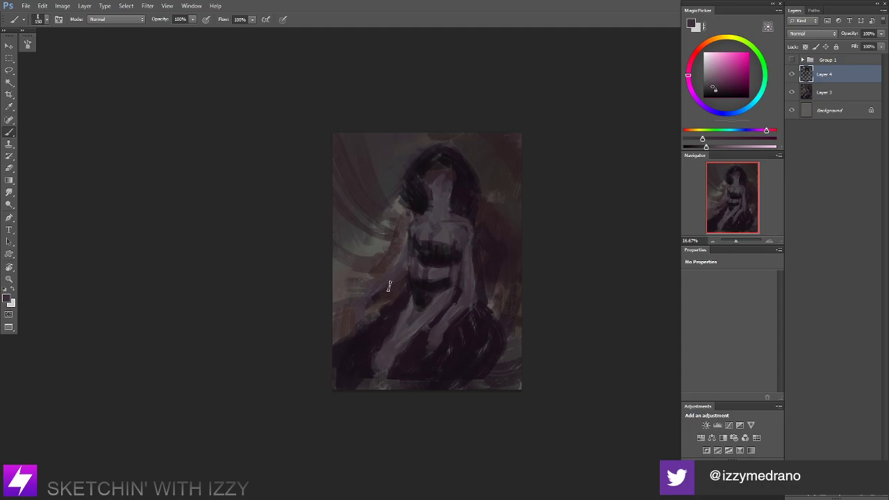
pyautogui.hotkey('ctrl', '-')
pyautogui.moveTo(433, 291); pyautogui.dragTo(406, 297)
pyautogui.hotkey('ctrl', '+')
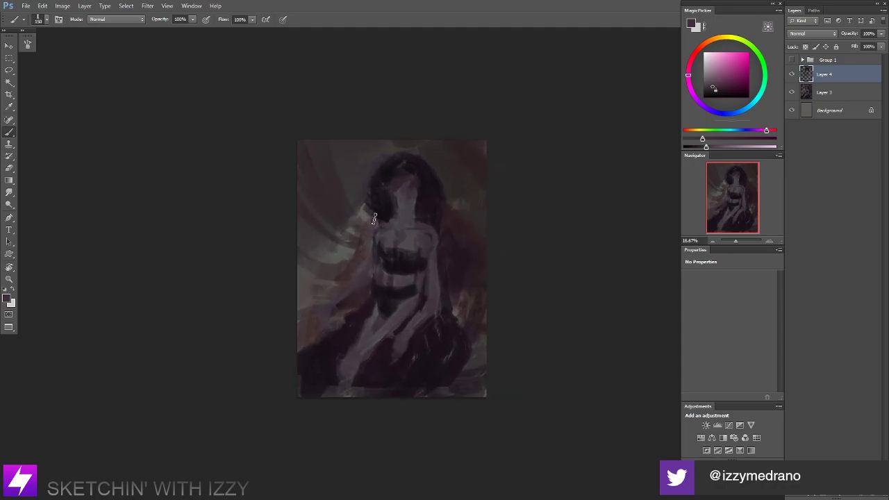
# Sample near-black from the hair, try extending the hair to the right with a 500 px brush and undo the stroke.
pyautogui.moveTo(409, 202)
pyautogui.mouseDown()
pyautogui.moveTo(392, 225)
pyautogui.moveTo(424, 241)
pyautogui.mouseUp()
pyautogui.keyDown('alt'); pyautogui.click(398, 206); pyautogui.keyUp('alt')
pyautogui.keyDown('alt'); pyautogui.click(396, 202); pyautogui.keyUp('alt')
pyautogui.press(']')
pyautogui.press(']')
pyautogui.press(']')
pyautogui.press(']')
pyautogui.press(']')
pyautogui.press(']')
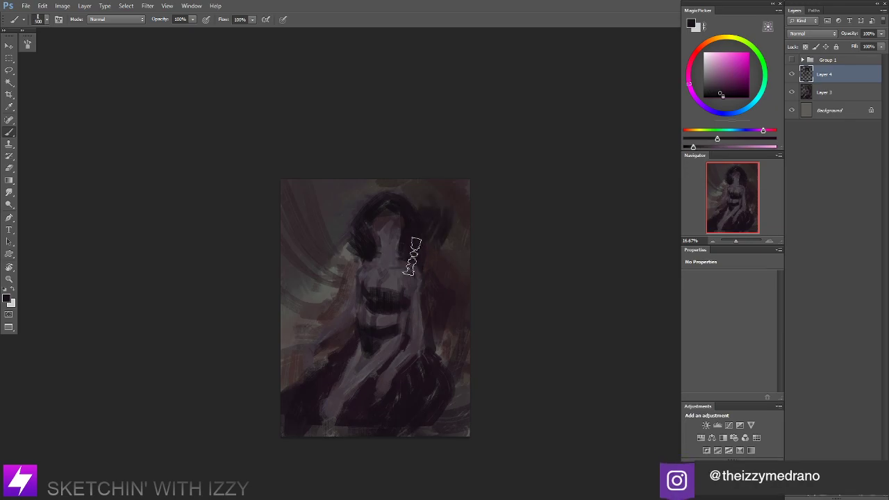
pyautogui.hotkey('ctrl', 'z')
# Show the reference images in Group 1 and examine them up close beside the figure's head.
pyautogui.click(793, 60)
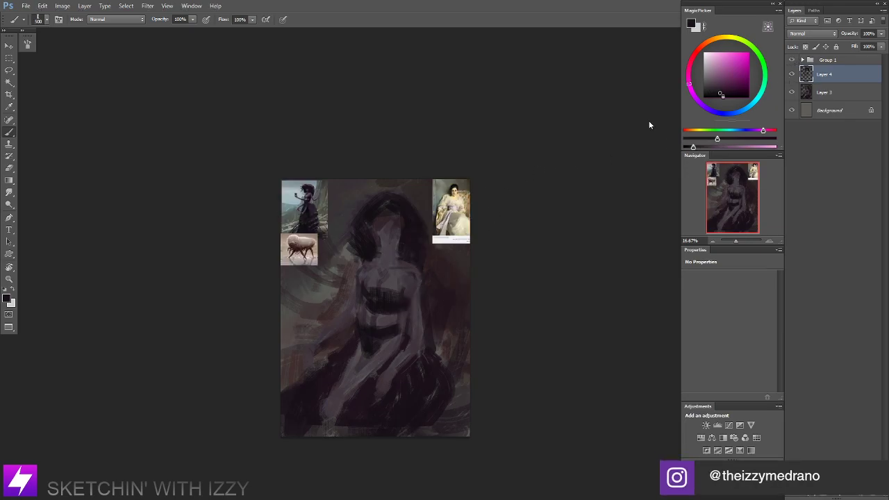
pyautogui.scroll(2, 308, 205)
pyautogui.moveTo(319, 229); pyautogui.dragTo(367, 292)
pyautogui.moveTo(432, 252); pyautogui.dragTo(376, 240)
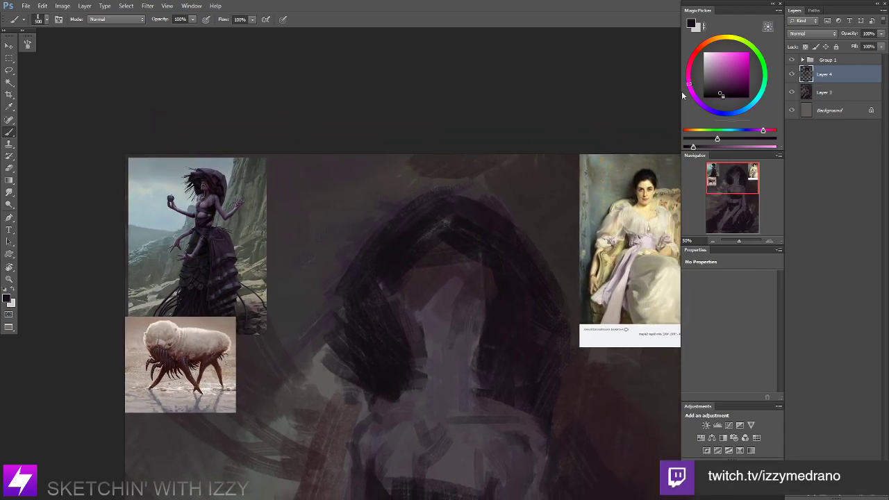
# Hide Group 1, reduce the brush to 150 px and paint the dark hair sweeping outward into a windblown point on the figure's left side.
pyautogui.click(792, 60)
pyautogui.hotkey('ctrl', '-')
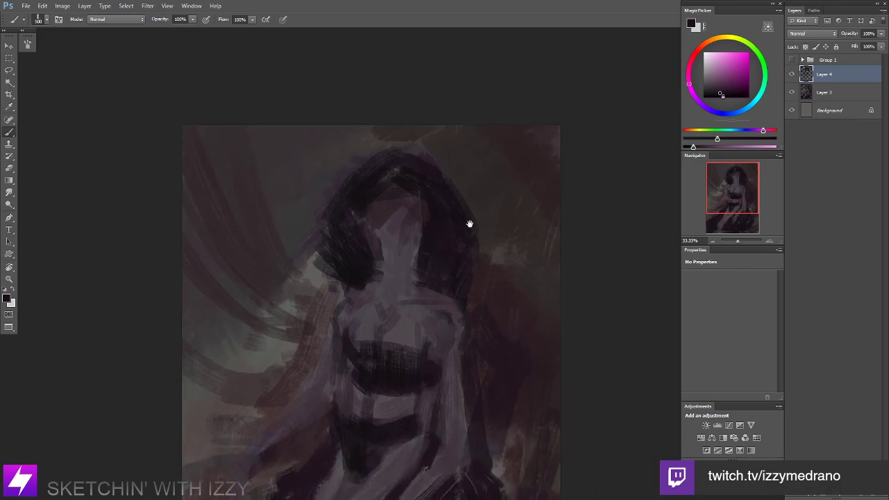
pyautogui.press('[')
pyautogui.press('[')
pyautogui.press('[')
pyautogui.press('[')
pyautogui.press('[')
pyautogui.press('[')
pyautogui.moveTo(341, 204)
pyautogui.mouseDown()
pyautogui.moveTo(302, 248)
pyautogui.moveTo(341, 193)
pyautogui.moveTo(280, 242)
pyautogui.moveTo(333, 212)
pyautogui.moveTo(284, 239)
pyautogui.moveTo(327, 282)
pyautogui.mouseUp()
pyautogui.hotkey('ctrl', 'z')
pyautogui.moveTo(310, 214); pyautogui.dragTo(255, 240)
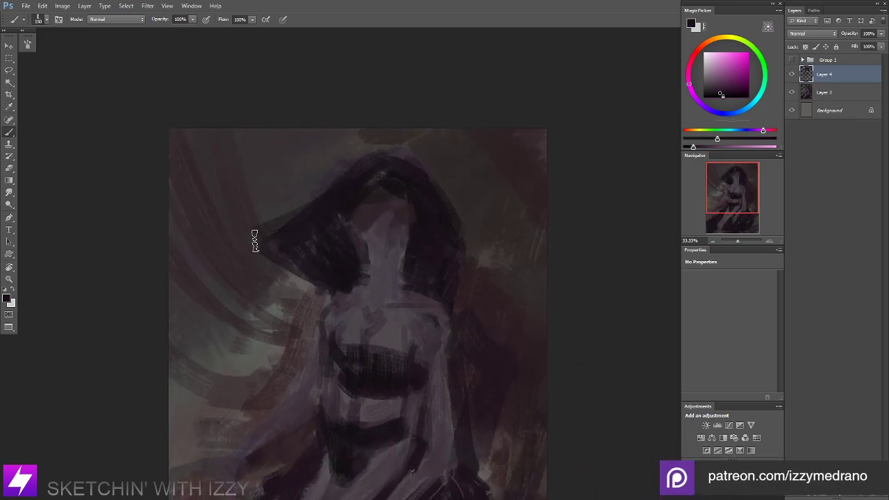
pyautogui.moveTo(307, 221)
pyautogui.mouseDown()
pyautogui.moveTo(283, 255)
pyautogui.moveTo(309, 258)
pyautogui.moveTo(335, 222)
pyautogui.moveTo(328, 250)
pyautogui.mouseUp()
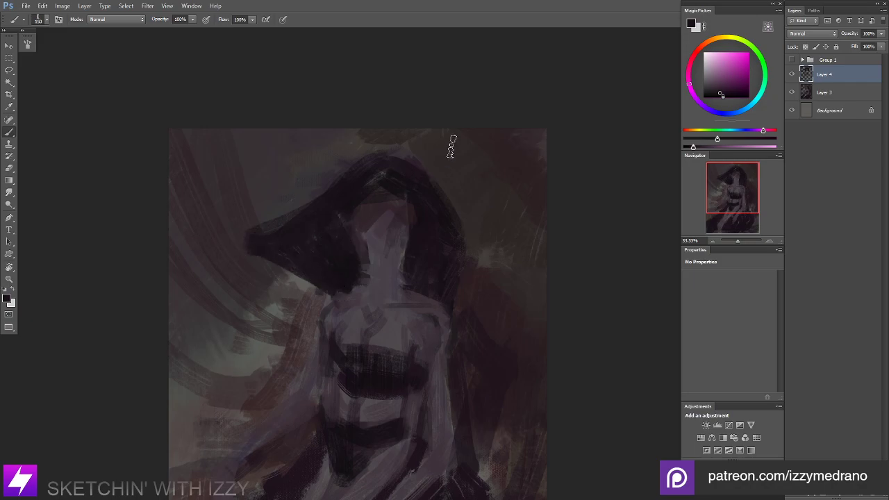
# Flip the canvas horizontally and refine the windblown hair's edge using sampled background grey and near-black hair tones.
pyautogui.hotkey('ctrl', '-')
pyautogui.hotkey('ctrl', '-')
pyautogui.moveTo(463, 193)
pyautogui.mouseDown()
pyautogui.moveTo(408, 230)
pyautogui.moveTo(401, 212)
pyautogui.moveTo(377, 231)
pyautogui.moveTo(415, 228)
pyautogui.mouseUp()
pyautogui.press('F2')
pyautogui.hotkey('ctrl', '+')
pyautogui.keyDown('alt'); pyautogui.click(410, 204); pyautogui.keyUp('alt')
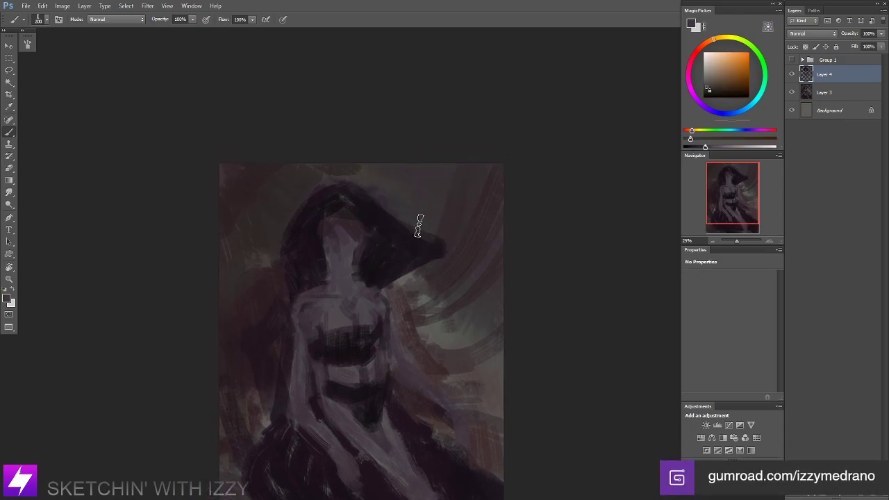
pyautogui.keyDown('alt'); pyautogui.click(375, 213); pyautogui.keyUp('alt')
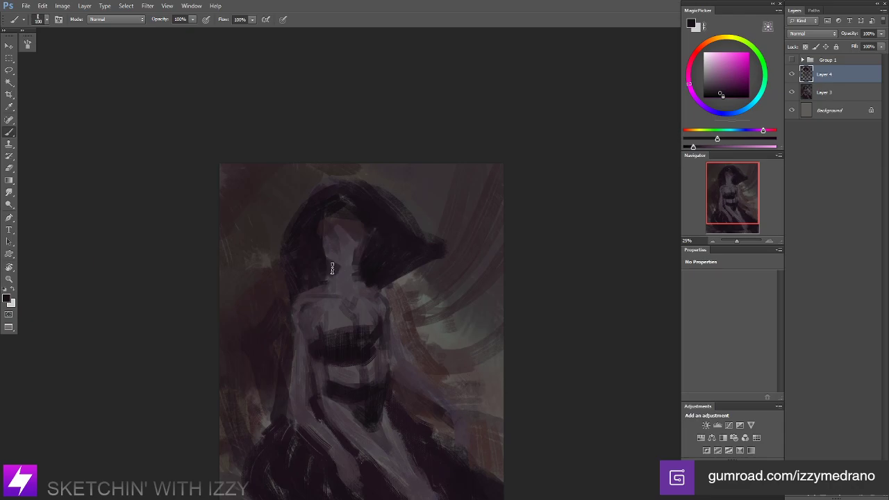
# Refine the dark accents around the neck, arms and torso with near-black, checking the figure in mirrored view.
pyautogui.scroll(-3, 350, 239)
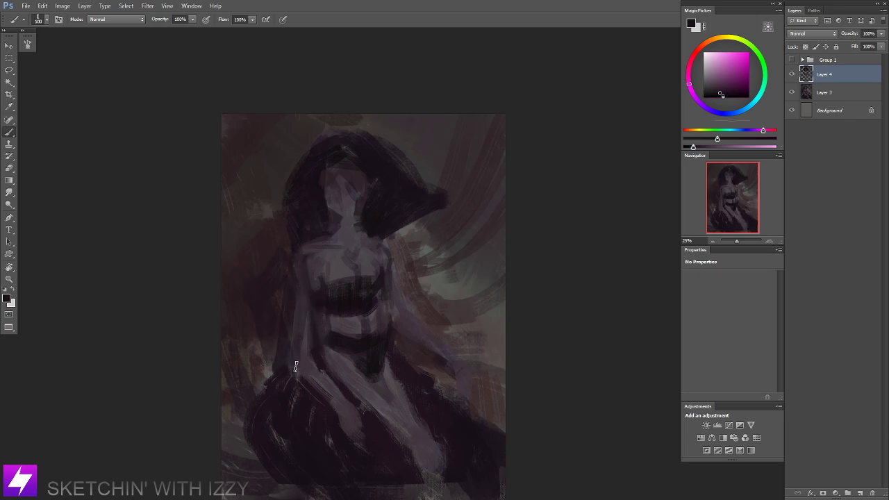
pyautogui.moveTo(353, 353); pyautogui.dragTo(318, 330)
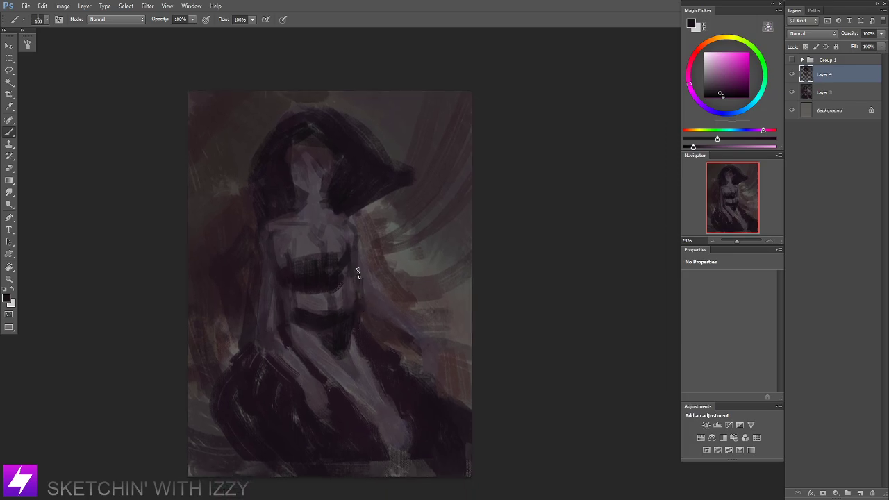
pyautogui.moveTo(421, 217); pyautogui.dragTo(418, 264)
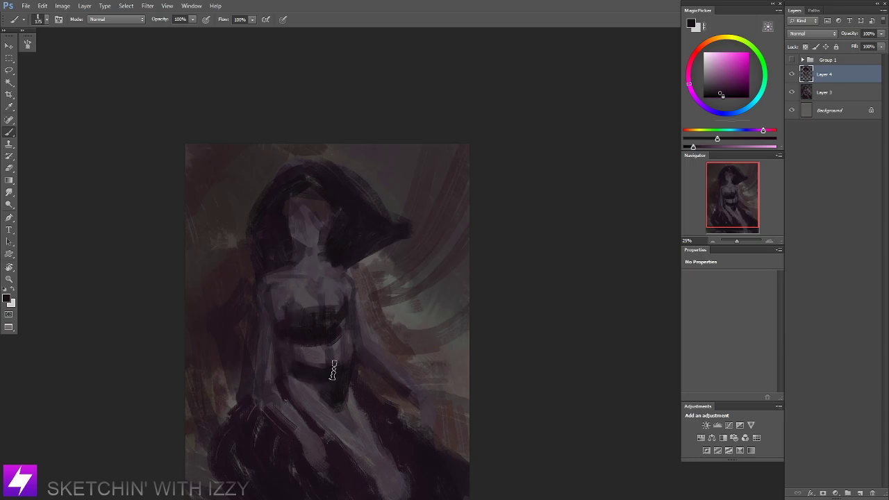
pyautogui.hotkey('ctrl', '-')
pyautogui.hotkey('ctrl', '-')
pyautogui.moveTo(443, 236); pyautogui.dragTo(405, 242)
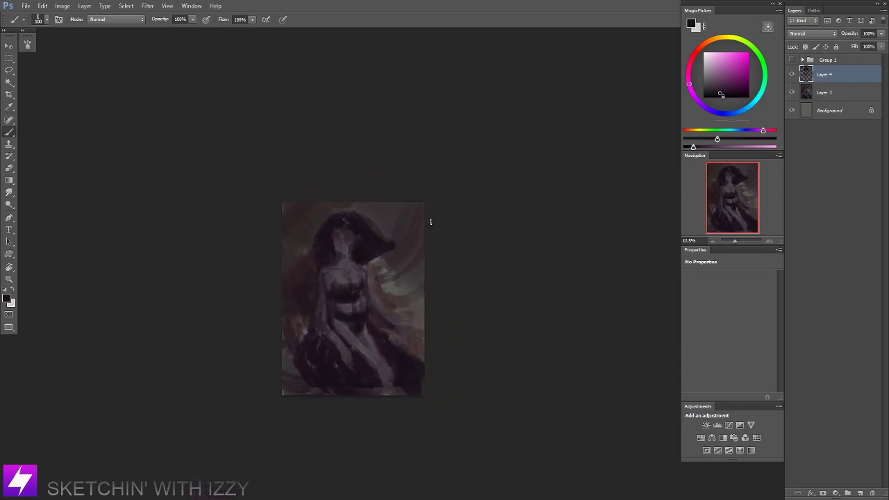
pyautogui.hotkey('ctrl', 'shift', 'h')
pyautogui.hotkey('ctrl', 'h')
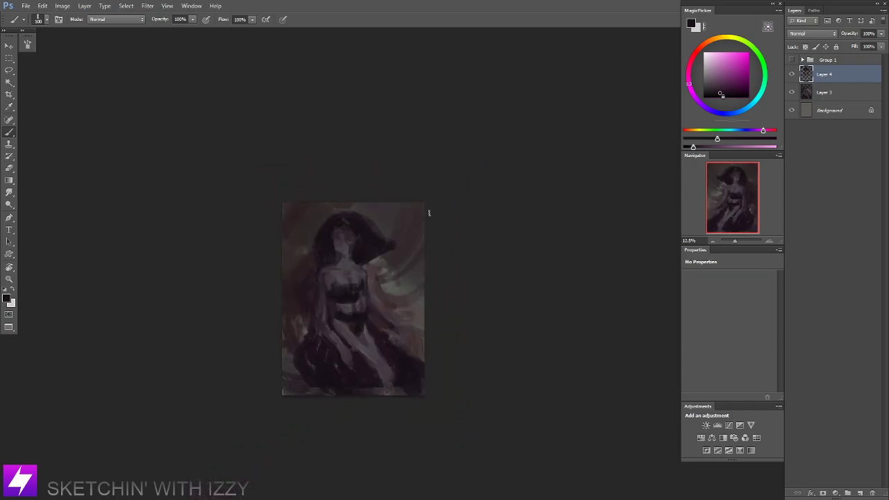
# Paint shadows for the eyes and facial features with a small dark brush, and sample a muted mauve from the face.
pyautogui.scroll(2, 393, 234)
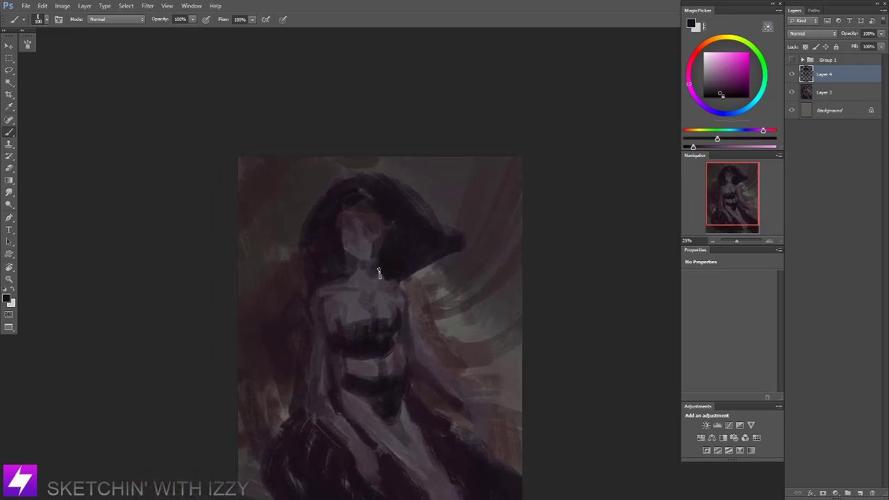
pyautogui.scroll(1, 368, 253)
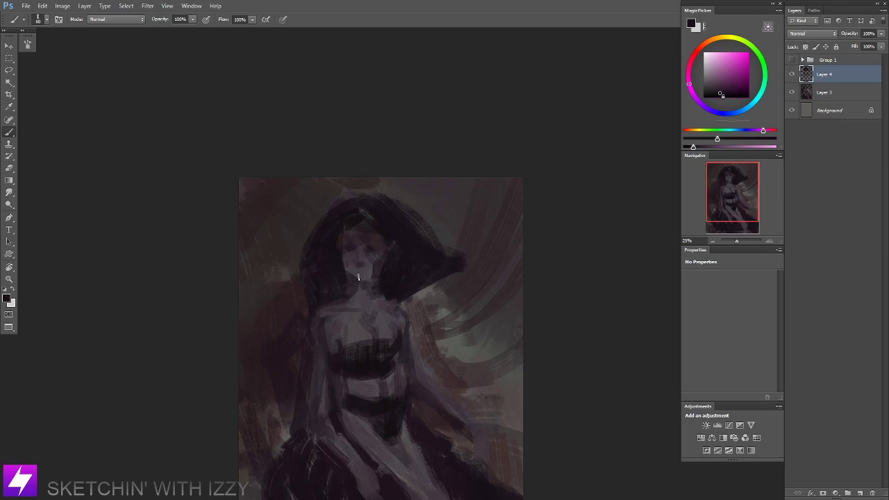
pyautogui.keyDown('alt'); pyautogui.click(357, 271); pyautogui.keyUp('alt')
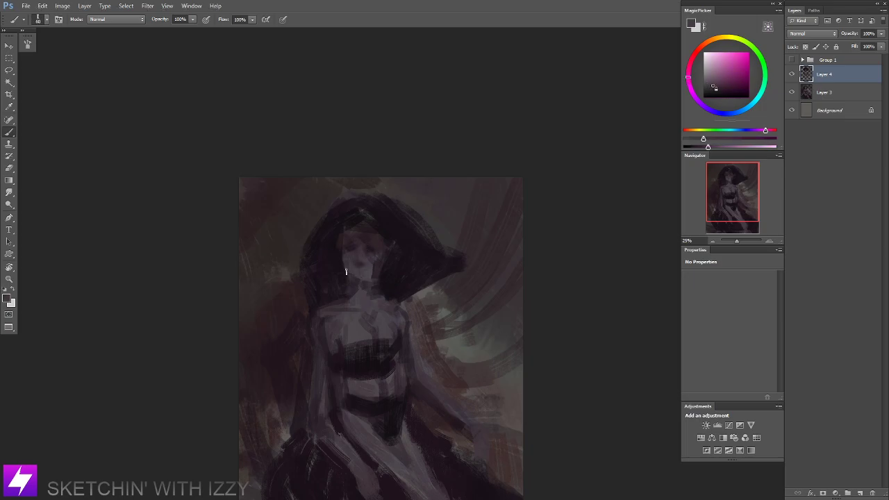
# Flip the canvas horizontally, show the Group 1 references and fill out the hair's lower edge above the shoulder with sampled near-black.
pyautogui.hotkey('ctrl', '-')
pyautogui.moveTo(445, 250)
pyautogui.mouseDown()
pyautogui.moveTo(437, 270)
pyautogui.moveTo(420, 263)
pyautogui.moveTo(409, 224)
pyautogui.mouseUp()
pyautogui.hotkey('ctrl', 'shift', 'h')
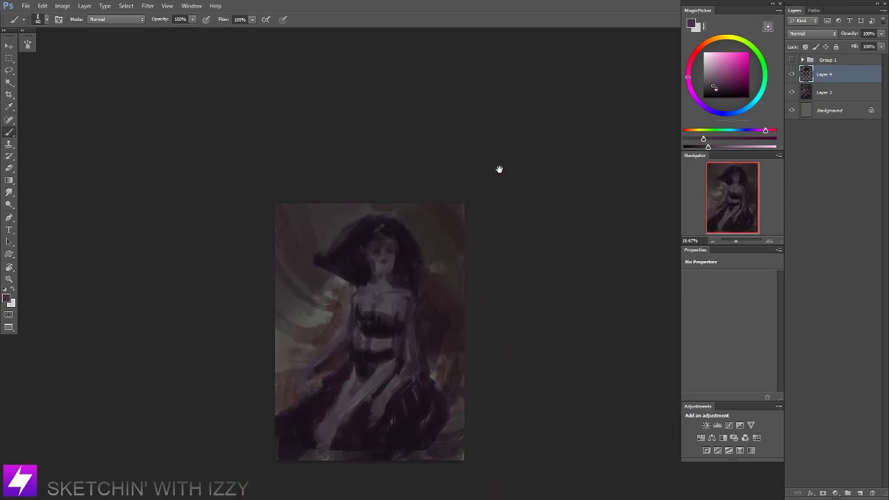
pyautogui.click(792, 60)
pyautogui.hotkey('ctrl', '+')
pyautogui.hotkey('ctrl', '+')
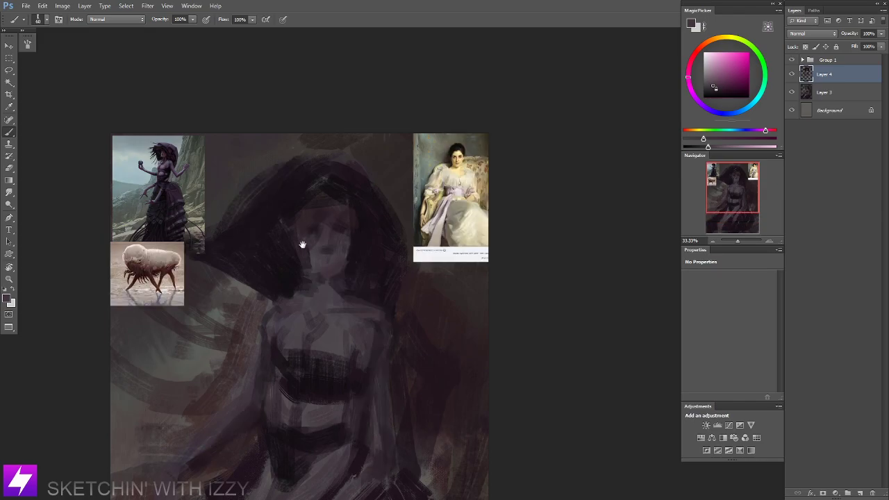
pyautogui.moveTo(289, 248)
pyautogui.mouseDown()
pyautogui.moveTo(353, 254)
pyautogui.moveTo(348, 248)
pyautogui.mouseUp()
pyautogui.keyDown('alt'); pyautogui.click(271, 244); pyautogui.keyUp('alt')
pyautogui.moveTo(252, 262)
pyautogui.mouseDown()
pyautogui.moveTo(262, 287)
pyautogui.moveTo(280, 285)
pyautogui.mouseUp()
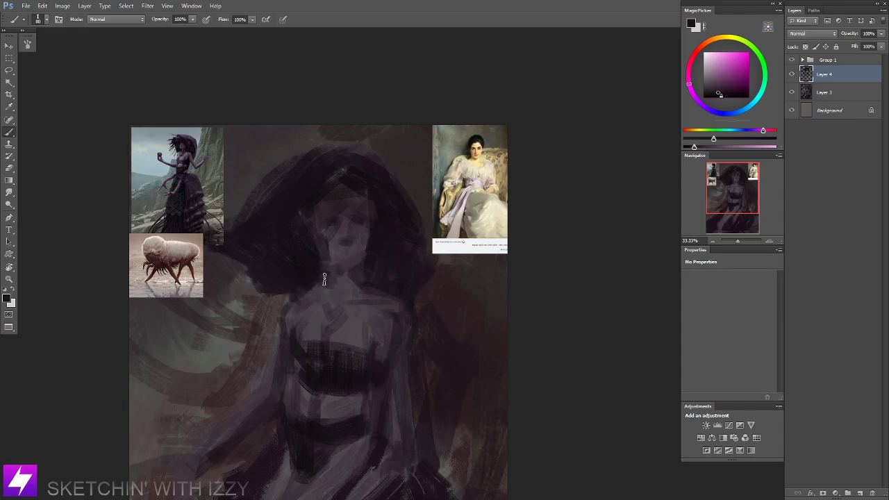
pyautogui.moveTo(292, 292)
pyautogui.mouseDown()
pyautogui.moveTo(313, 284)
pyautogui.moveTo(324, 264)
pyautogui.mouseUp()
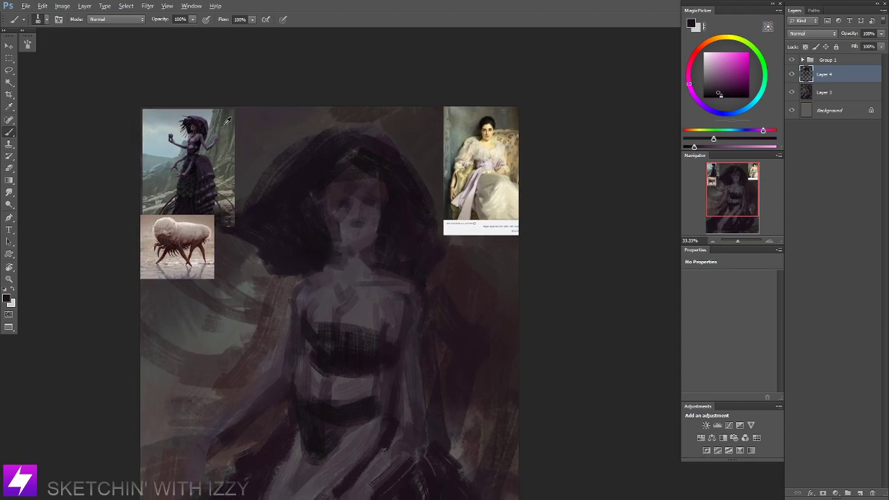
# Sample a cool blue-grey from the dark-gowned reference figure and paint it across the shoulders and upper chest with a 125 px brush.
pyautogui.keyDown('alt'); pyautogui.click(201, 134); pyautogui.keyUp('alt')
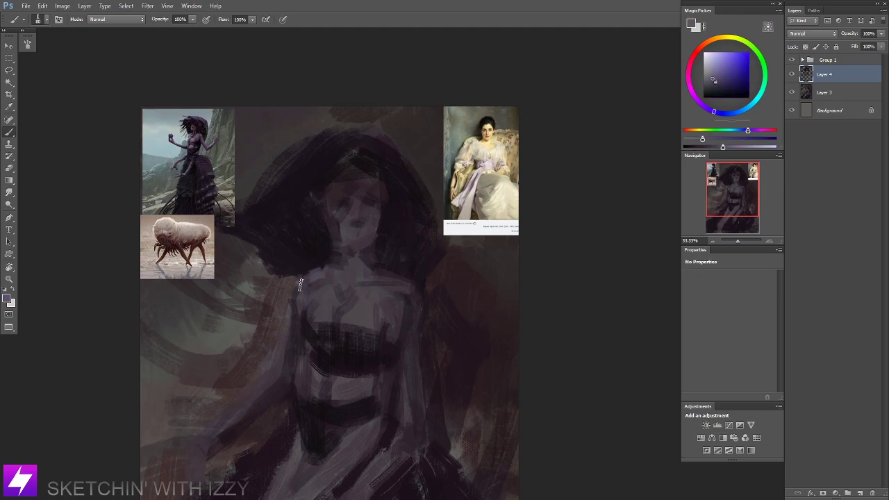
pyautogui.press(']')
pyautogui.press(']')
pyautogui.press(']')
pyautogui.moveTo(320, 276)
pyautogui.mouseDown()
pyautogui.moveTo(321, 285)
pyautogui.moveTo(307, 292)
pyautogui.moveTo(313, 300)
pyautogui.moveTo(312, 290)
pyautogui.moveTo(327, 287)
pyautogui.moveTo(364, 296)
pyautogui.moveTo(415, 287)
pyautogui.mouseUp()
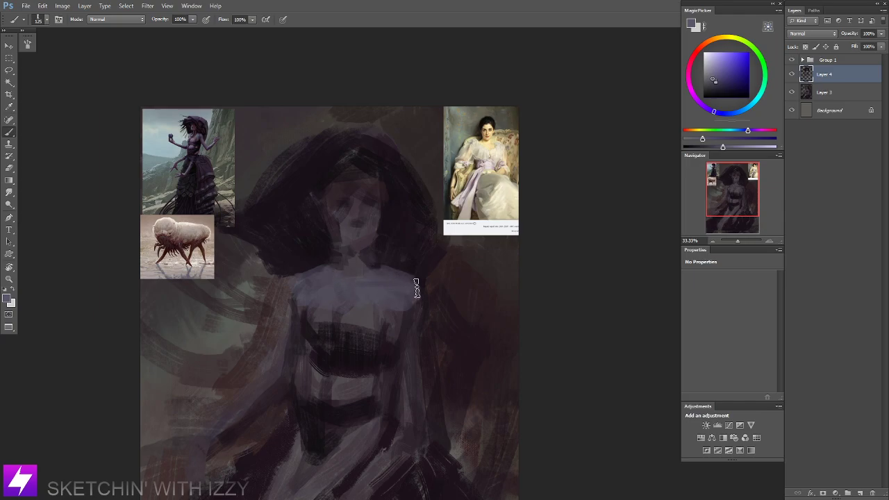
# Sample darker mauve tones from the chest and paint the area below the blue-grey shoulders with a 150 px brush.
pyautogui.keyDown('alt'); pyautogui.click(333, 308); pyautogui.keyUp('alt')
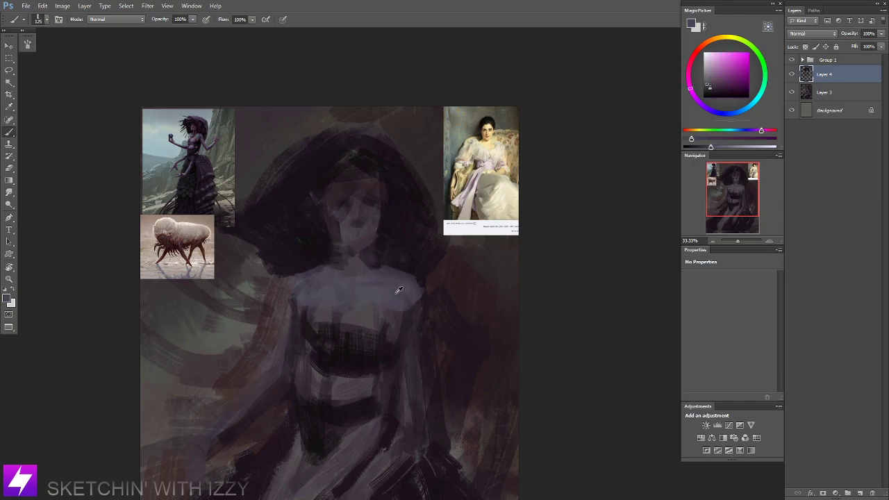
pyautogui.keyDown('alt'); pyautogui.click(381, 309); pyautogui.keyUp('alt')
pyautogui.press(']')
pyautogui.moveTo(337, 308)
pyautogui.mouseDown()
pyautogui.moveTo(387, 308)
pyautogui.moveTo(374, 307)
pyautogui.mouseUp()
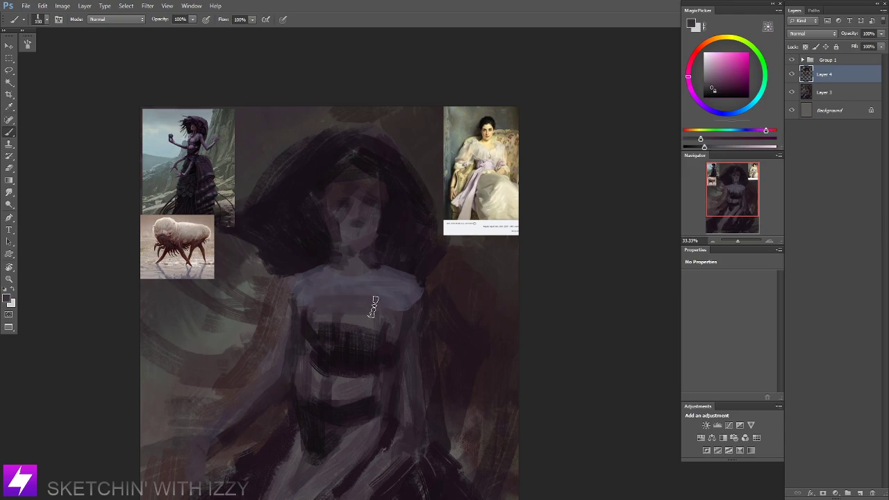
# Lasso the head, hair and shoulders, hide Group 1, copy the selection to a new layer and raise it slightly.
pyautogui.hotkey('ctrl', '-')
pyautogui.hotkey('ctrl', '-')
pyautogui.moveTo(455, 323); pyautogui.dragTo(326, 336)
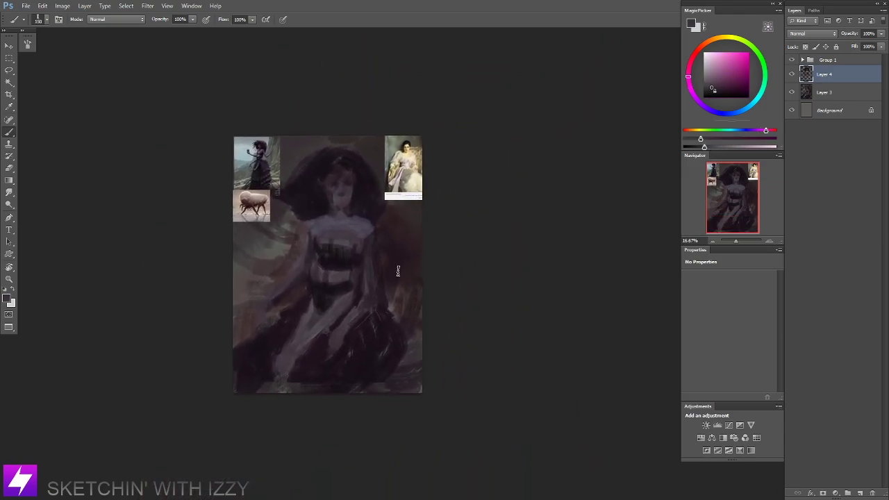
pyautogui.press('l')
pyautogui.click(354, 236)
pyautogui.press('Return')
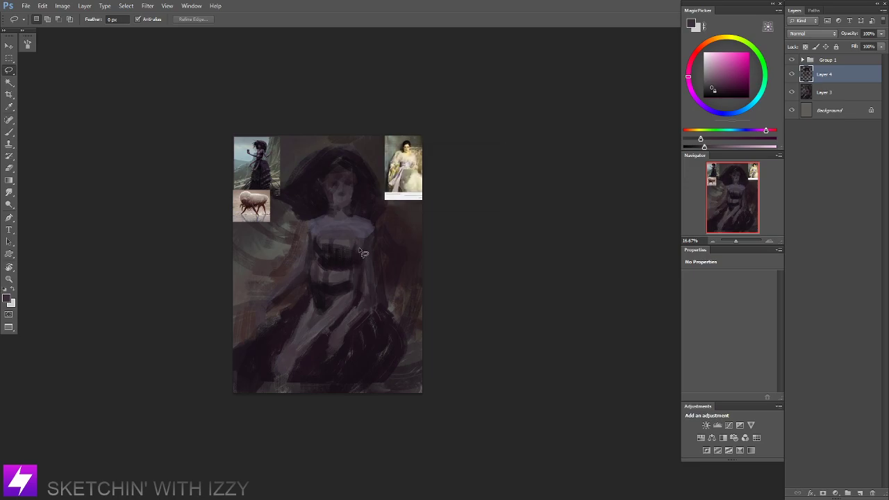
pyautogui.scroll(1, 347, 170)
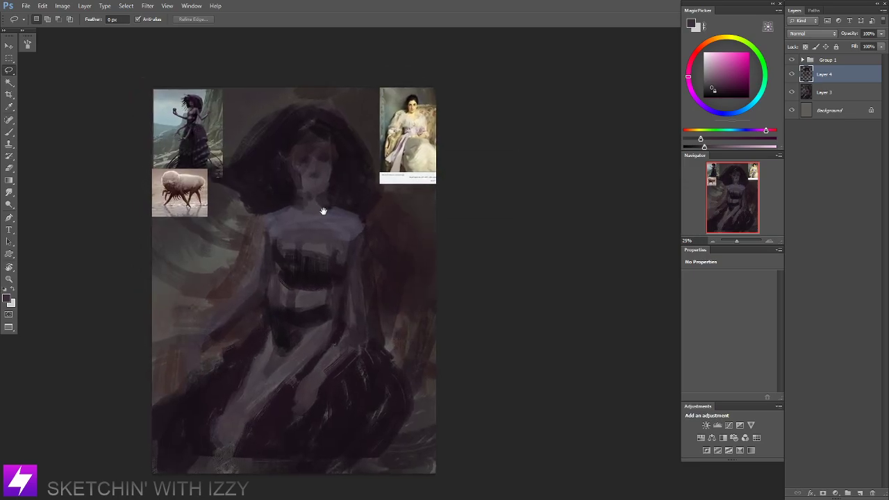
pyautogui.moveTo(376, 126); pyautogui.dragTo(243, 163)
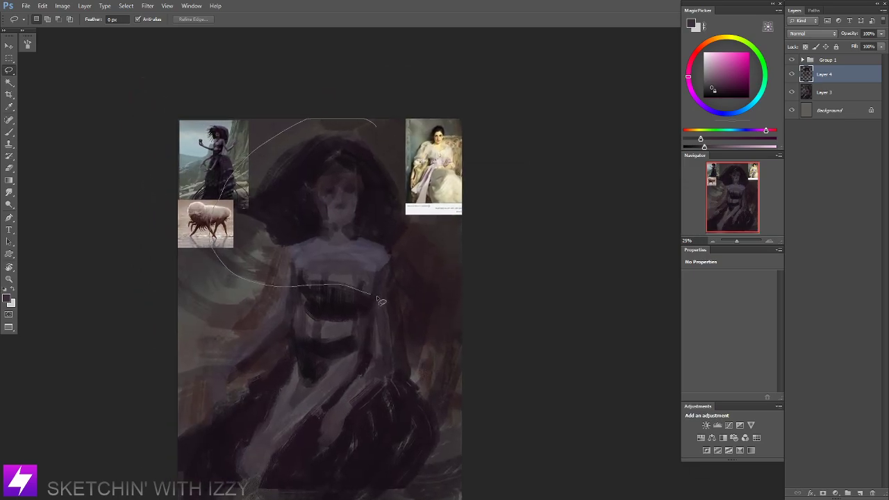
pyautogui.moveTo(377, 297); pyautogui.dragTo(397, 129)
pyautogui.click(792, 60)
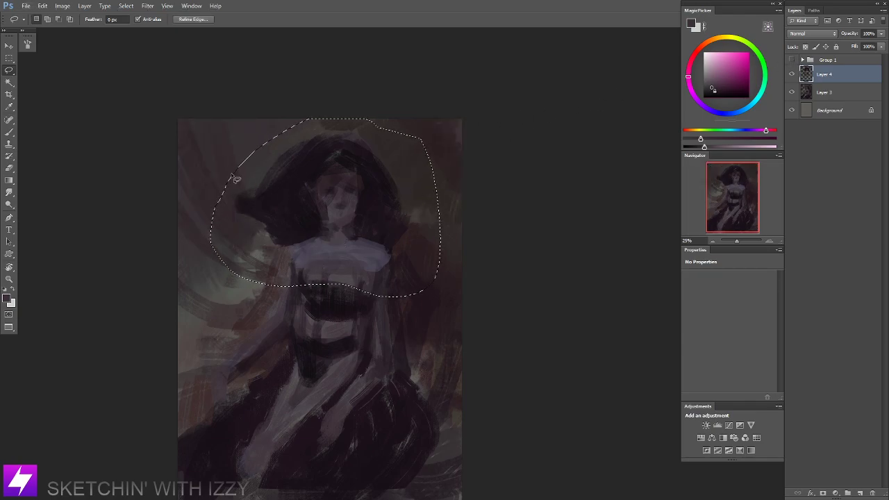
pyautogui.moveTo(276, 189); pyautogui.dragTo(273, 179)
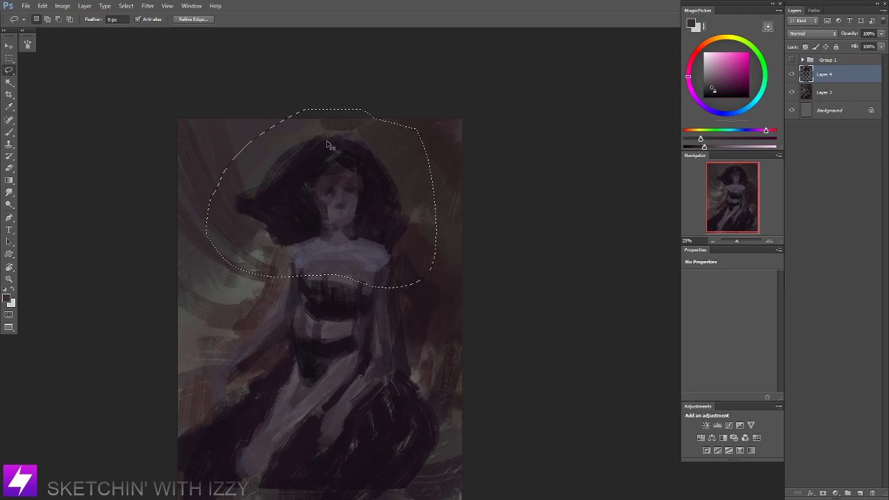
pyautogui.hotkey('ctrl', 'j')
pyautogui.moveTo(324, 286); pyautogui.dragTo(366, 279)
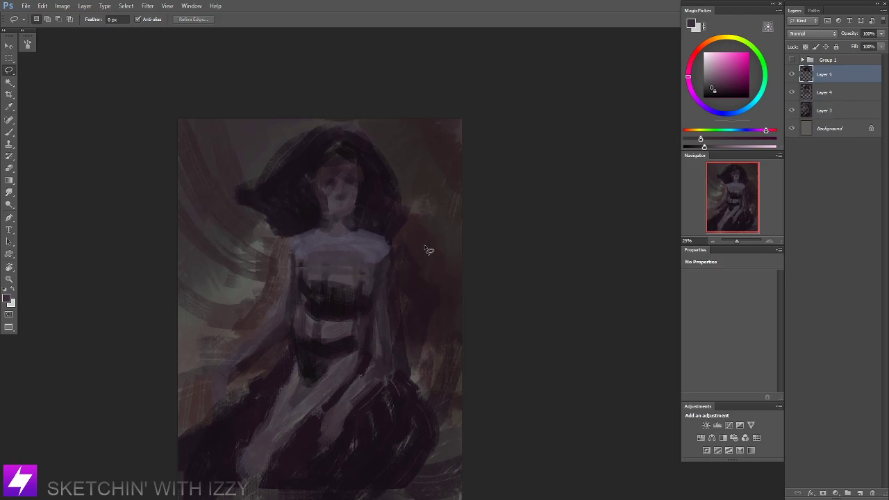
# Check the raised head and shoulders against the whole figure and flip the canvas horizontally.
pyautogui.hotkey('ctrl', '-')
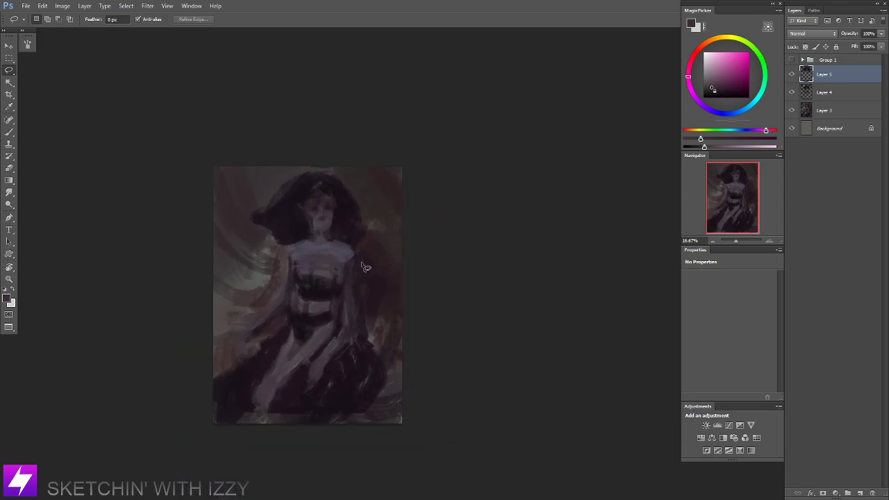
pyautogui.hotkey('ctrl', '+')
pyautogui.moveTo(241, 245); pyautogui.dragTo(341, 262)
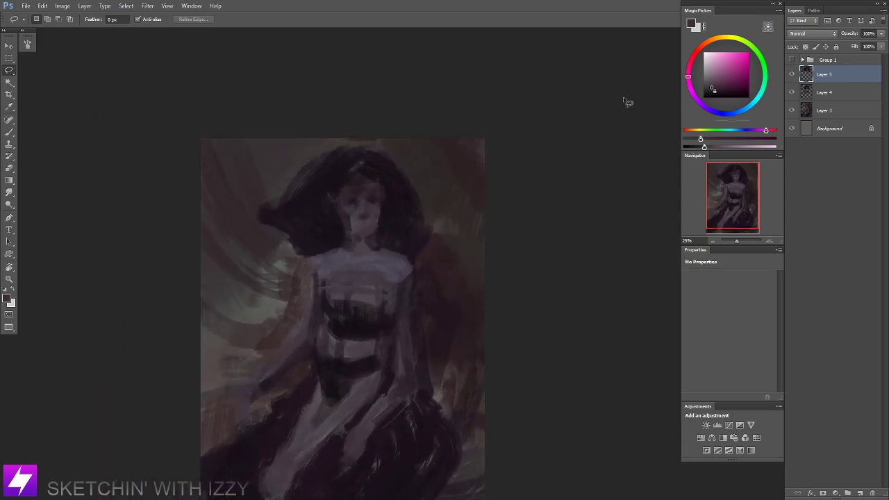
pyautogui.moveTo(435, 299); pyautogui.dragTo(381, 267)
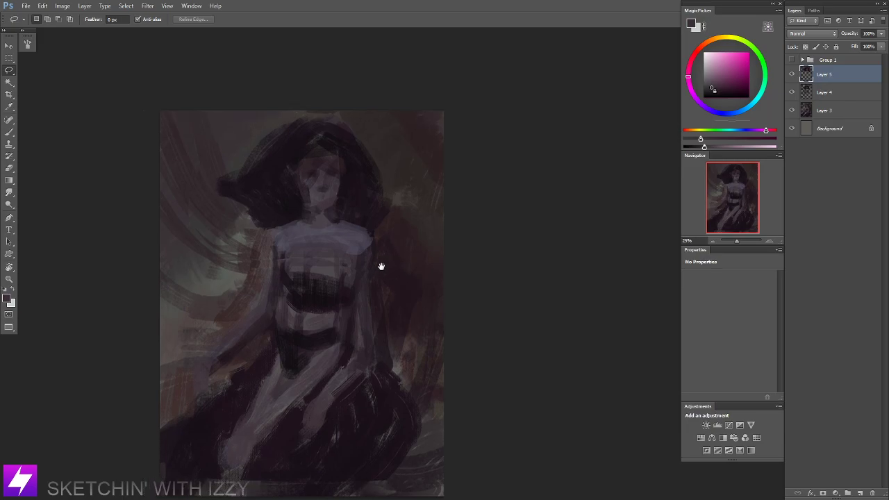
pyautogui.hotkey('ctrl', '-')
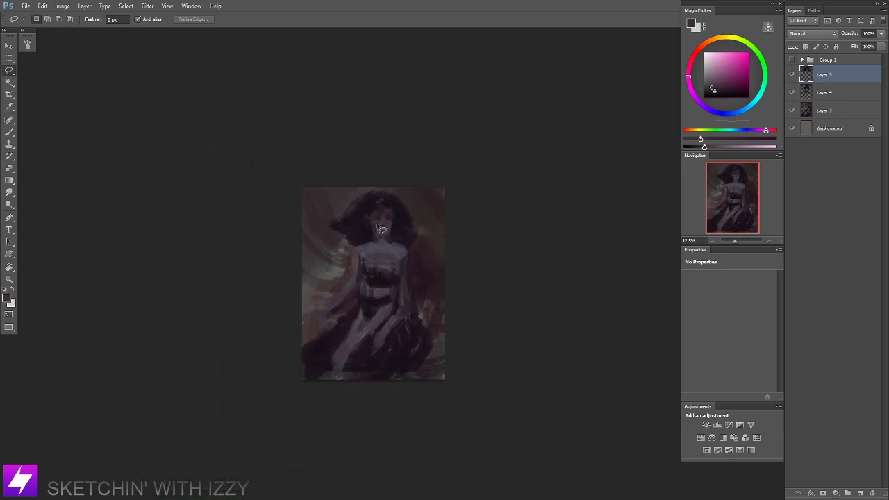
pyautogui.hotkey('ctrl', 'shift', 'h')
pyautogui.moveTo(408, 196); pyautogui.dragTo(416, 188)
# Create a new layer above Layer 5 and choose the 75 px textured brush preset.
pyautogui.hotkey('ctrl', 'shift', 'alt', 'n')
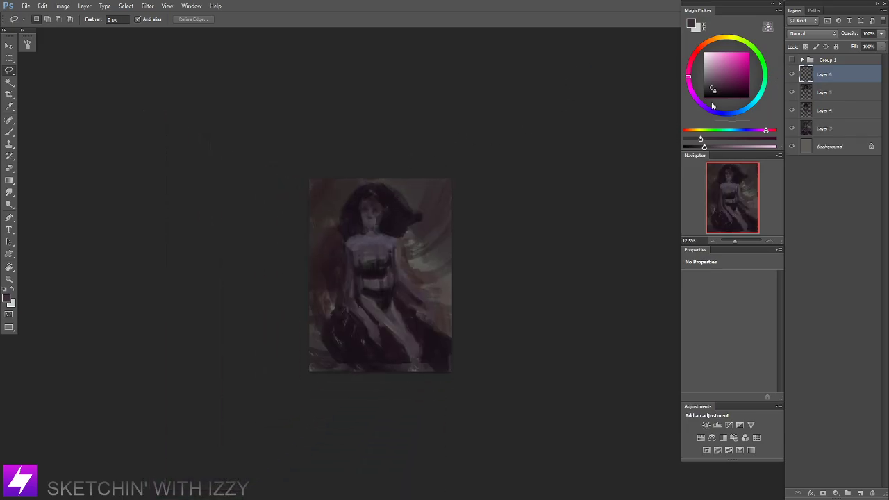
pyautogui.moveTo(403, 231); pyautogui.dragTo(393, 208)
pyautogui.press('b')
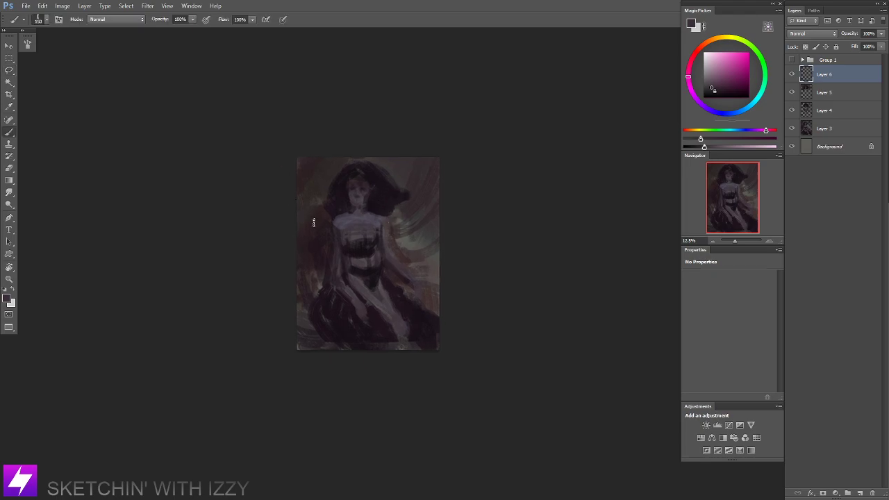
pyautogui.moveTo(366, 220)
pyautogui.mouseDown()
pyautogui.moveTo(189, 226)
pyautogui.moveTo(386, 230)
pyautogui.mouseUp()
pyautogui.hotkey('ctrl', '+')
pyautogui.hotkey('ctrl', '+')
pyautogui.moveTo(280, 236)
pyautogui.mouseDown()
pyautogui.moveTo(236, 247)
pyautogui.moveTo(182, 225)
pyautogui.mouseUp()
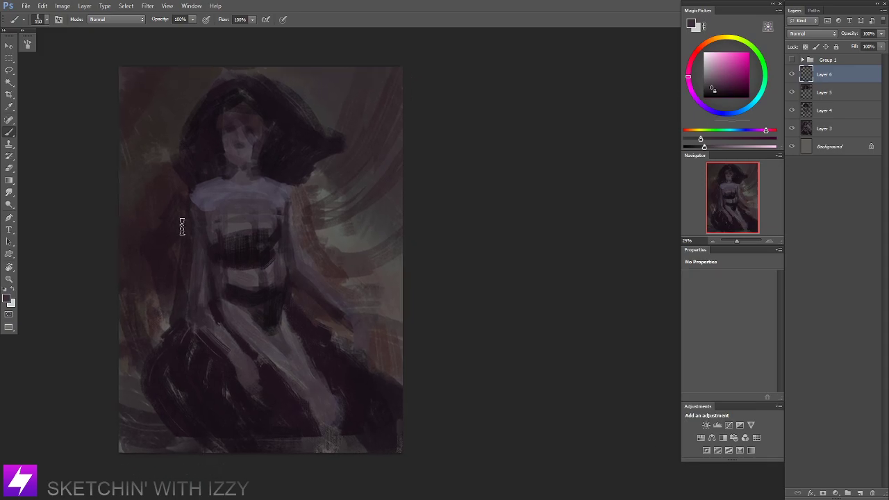
pyautogui.rightClick(183, 221)
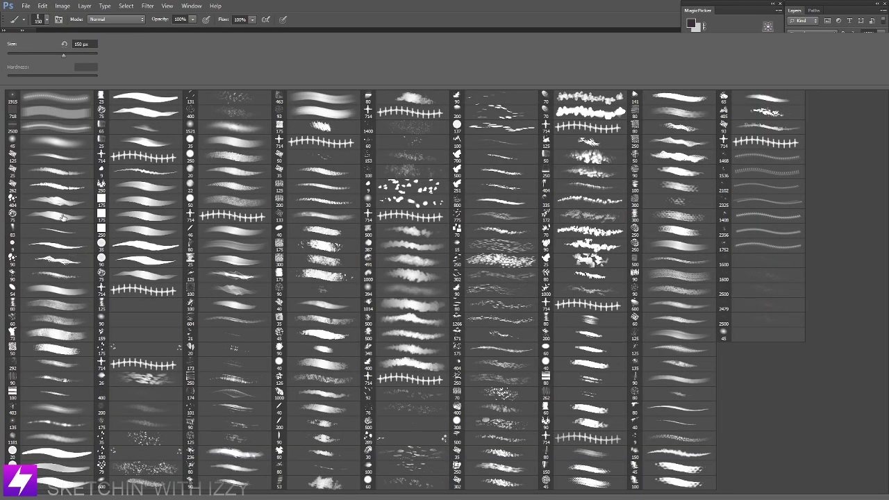
pyautogui.click(62, 218)
pyautogui.moveTo(318, 90)
pyautogui.mouseDown()
pyautogui.moveTo(397, 202)
pyautogui.moveTo(385, 204)
pyautogui.mouseUp()
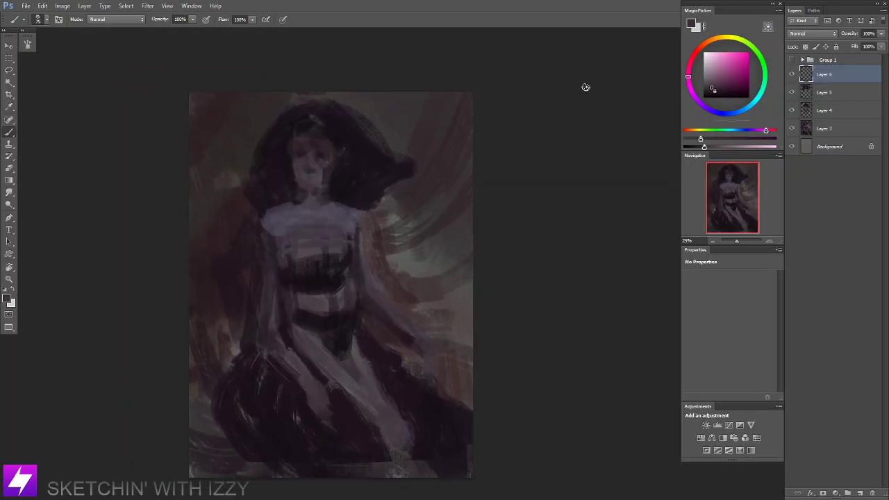
# Show Group 1, sample a pale blue-grey from the dark-gowned reference image, shift its hue to violet, and hide the group again.
pyautogui.keyDown('alt'); pyautogui.click(336, 216); pyautogui.keyUp('alt')
pyautogui.click(791, 60)
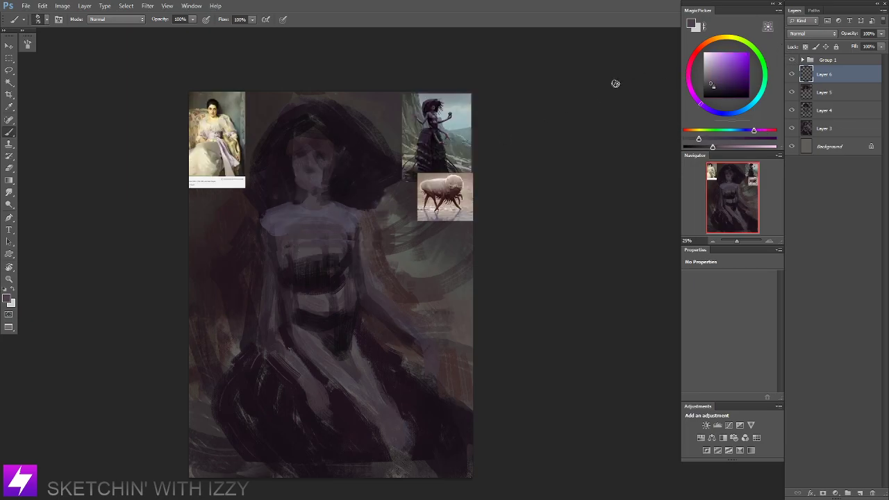
pyautogui.moveTo(455, 93)
pyautogui.mouseDown()
pyautogui.moveTo(455, 121)
pyautogui.moveTo(423, 106)
pyautogui.moveTo(453, 101)
pyautogui.moveTo(439, 98)
pyautogui.mouseUp()
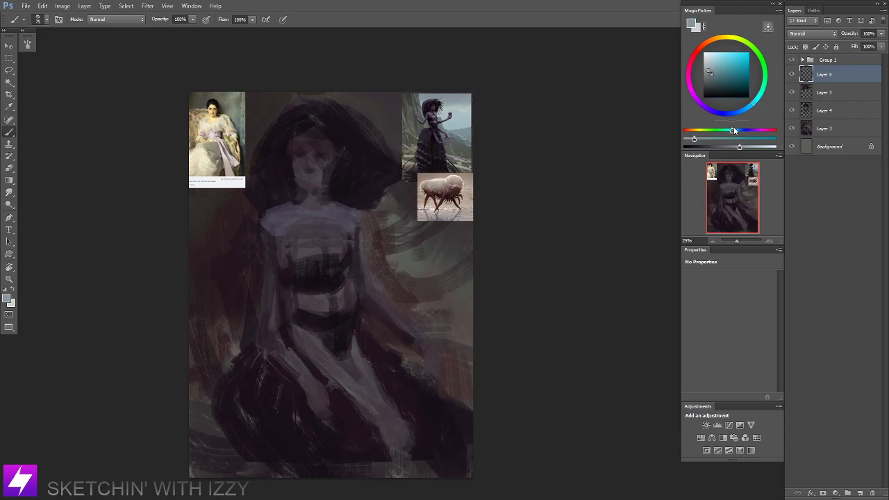
pyautogui.moveTo(735, 131); pyautogui.dragTo(750, 130)
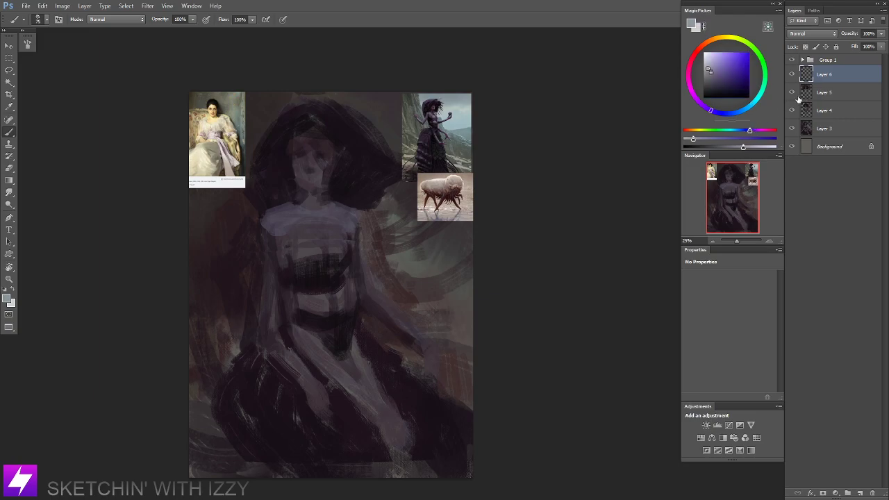
pyautogui.click(753, 130)
pyautogui.click(792, 60)
pyautogui.moveTo(393, 238); pyautogui.dragTo(391, 255)
# Enlarge the brush to 500 px and paint a pale violet-grey patch over one side of the upper chest.
pyautogui.press(']')
pyautogui.press(']')
pyautogui.press(']')
pyautogui.click(311, 179)
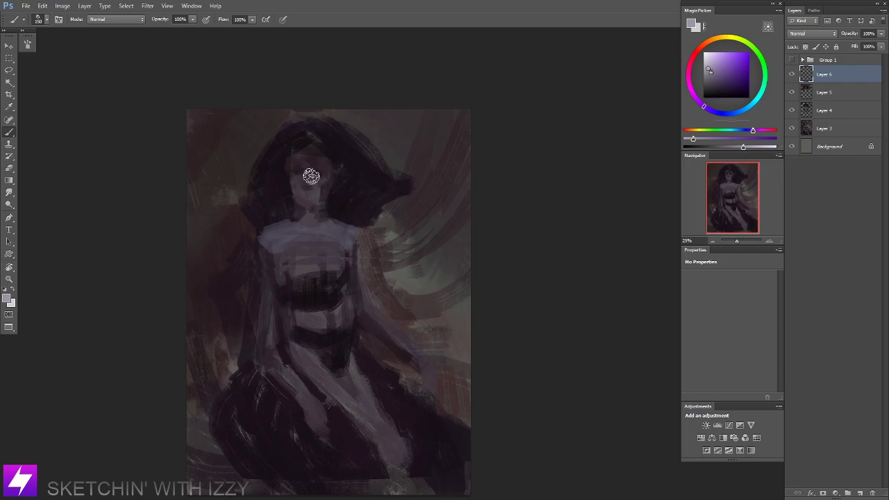
pyautogui.click(792, 60)
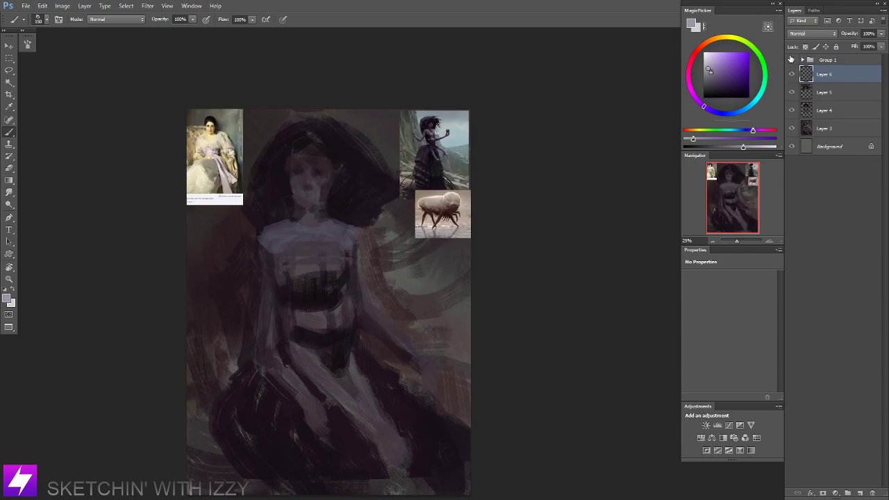
pyautogui.click(794, 60)
pyautogui.click(794, 59)
pyautogui.click(793, 60)
pyautogui.scroll(1, 332, 171)
pyautogui.press(']')
pyautogui.press(']')
pyautogui.press(']')
pyautogui.press(']')
pyautogui.press(']')
pyautogui.press(']')
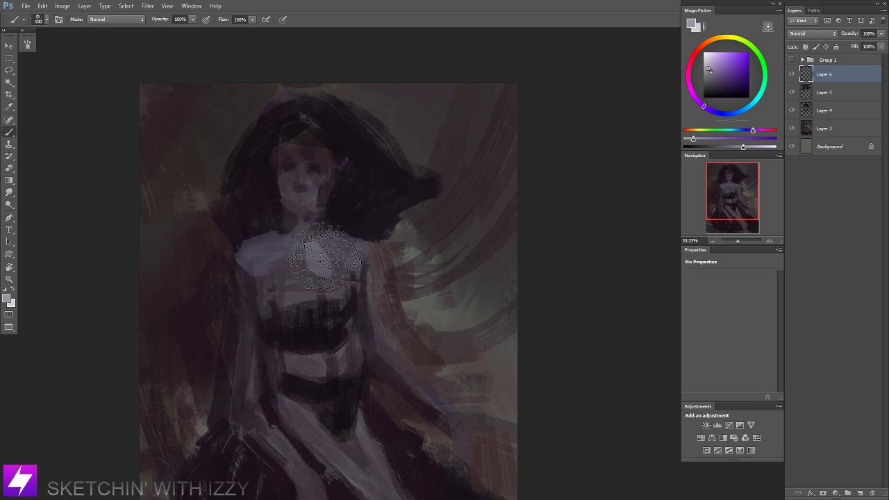
pyautogui.moveTo(326, 259)
pyautogui.mouseDown()
pyautogui.moveTo(367, 232)
pyautogui.moveTo(411, 162)
pyautogui.moveTo(326, 241)
pyautogui.moveTo(333, 258)
pyautogui.moveTo(346, 235)
pyautogui.mouseUp()
# Sample the greyed violet from the chest and fill out the shoulders and bust with 300 px and 200 px brush strokes.
pyautogui.keyDown('alt'); pyautogui.click(325, 245); pyautogui.keyUp('alt')
pyautogui.press('[')
pyautogui.press('[')
pyautogui.press('[')
pyautogui.press('[')
pyautogui.press('[')
pyautogui.press('[')
pyautogui.press('[')
pyautogui.press(']')
pyautogui.press(']')
pyautogui.press(']')
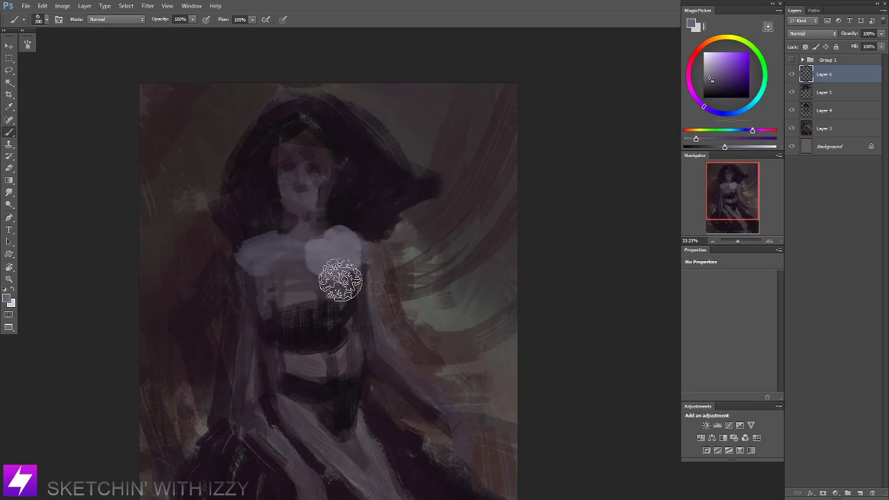
pyautogui.moveTo(341, 280); pyautogui.dragTo(337, 286)
pyautogui.moveTo(269, 325)
pyautogui.mouseDown()
pyautogui.moveTo(286, 313)
pyautogui.moveTo(275, 318)
pyautogui.mouseUp()
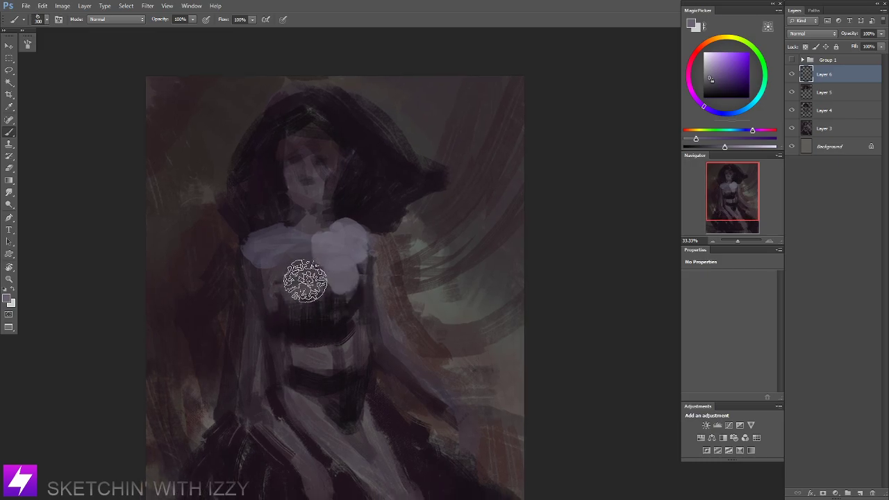
pyautogui.moveTo(305, 281)
pyautogui.mouseDown()
pyautogui.moveTo(309, 342)
pyautogui.moveTo(312, 294)
pyautogui.mouseUp()
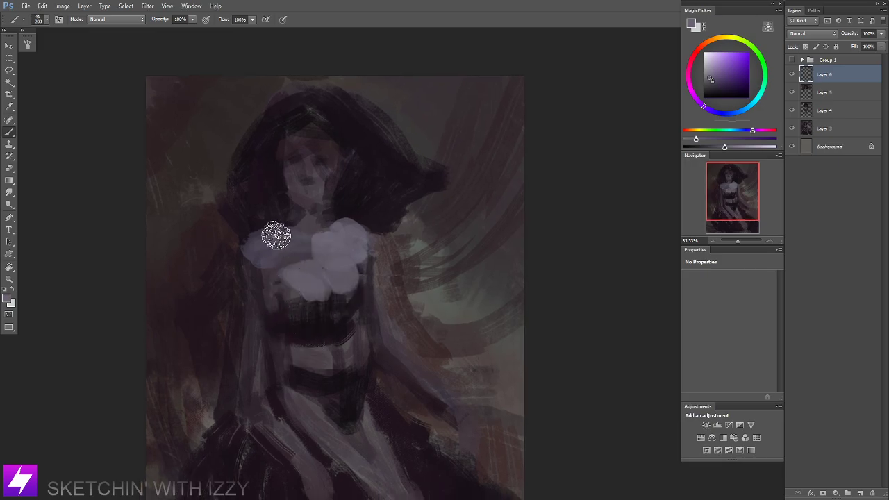
pyautogui.moveTo(276, 237)
pyautogui.mouseDown()
pyautogui.moveTo(329, 250)
pyautogui.moveTo(276, 250)
pyautogui.moveTo(263, 241)
pyautogui.moveTo(280, 307)
pyautogui.mouseUp()
pyautogui.moveTo(370, 288); pyautogui.dragTo(348, 255)
# Paint the bare midriff and the side of the waist in the same greyed violet with a 150 px brush.
pyautogui.press('[')
pyautogui.moveTo(334, 341)
pyautogui.mouseDown()
pyautogui.moveTo(327, 250)
pyautogui.moveTo(303, 248)
pyautogui.moveTo(333, 243)
pyautogui.moveTo(328, 234)
pyautogui.moveTo(324, 312)
pyautogui.mouseUp()
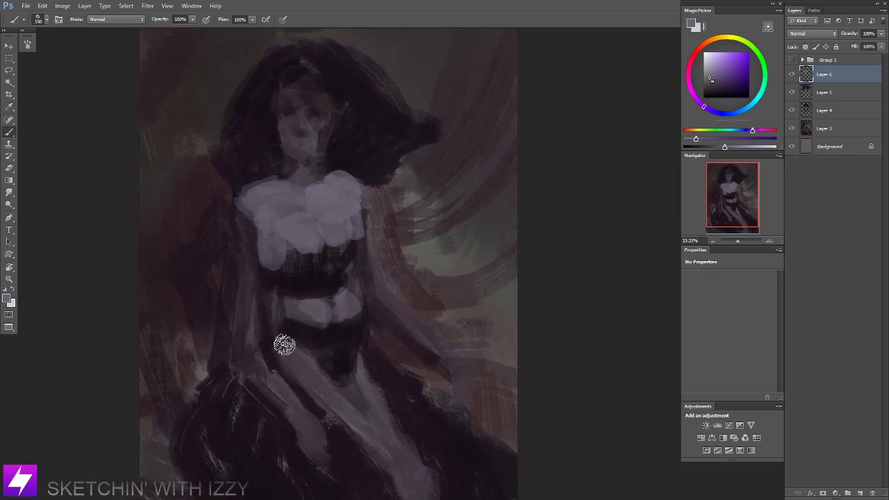
pyautogui.moveTo(356, 286)
pyautogui.mouseDown()
pyautogui.moveTo(357, 306)
pyautogui.moveTo(355, 270)
pyautogui.mouseUp()
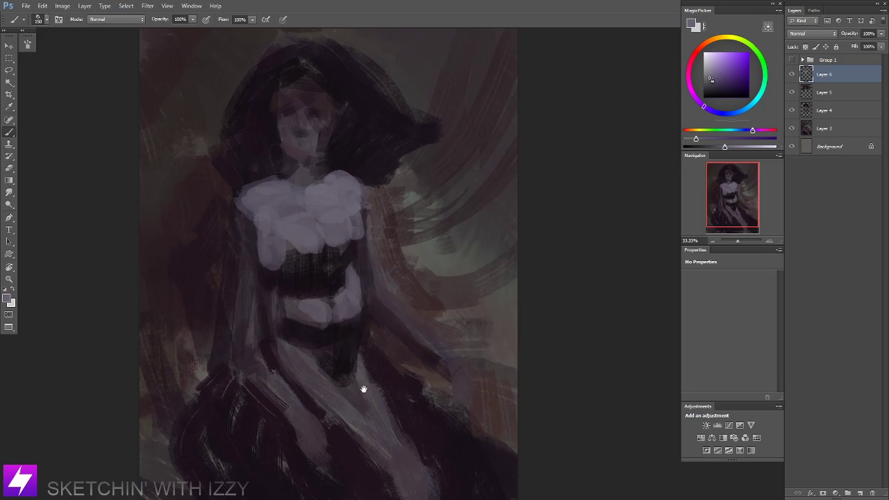
# Paint greyed-violet light strokes along both thighs and touch up the outer edge of the chest with a 100 px brush.
pyautogui.press('[')
pyautogui.moveTo(364, 389)
pyautogui.mouseDown()
pyautogui.moveTo(358, 343)
pyautogui.moveTo(378, 401)
pyautogui.mouseUp()
pyautogui.press('[')
pyautogui.moveTo(356, 311)
pyautogui.mouseDown()
pyautogui.moveTo(407, 428)
pyautogui.moveTo(394, 422)
pyautogui.mouseUp()
pyautogui.moveTo(353, 314); pyautogui.dragTo(357, 351)
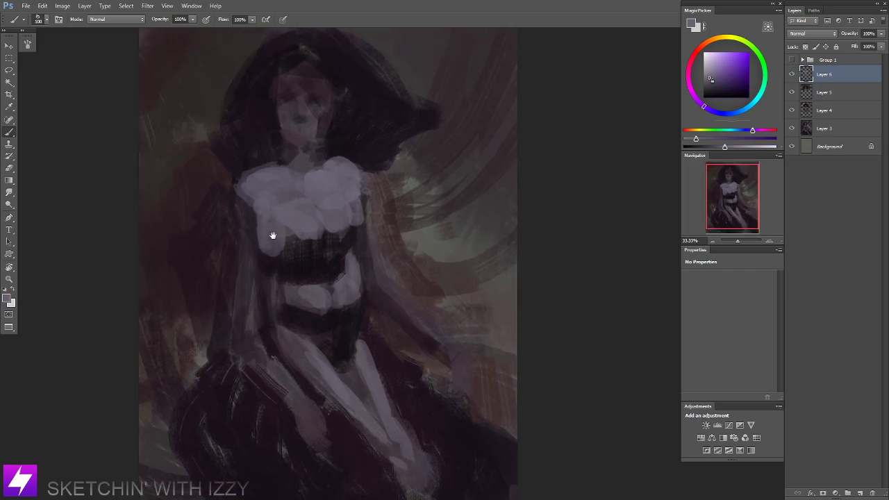
pyautogui.moveTo(273, 235); pyautogui.dragTo(275, 241)
pyautogui.moveTo(360, 206); pyautogui.dragTo(362, 227)
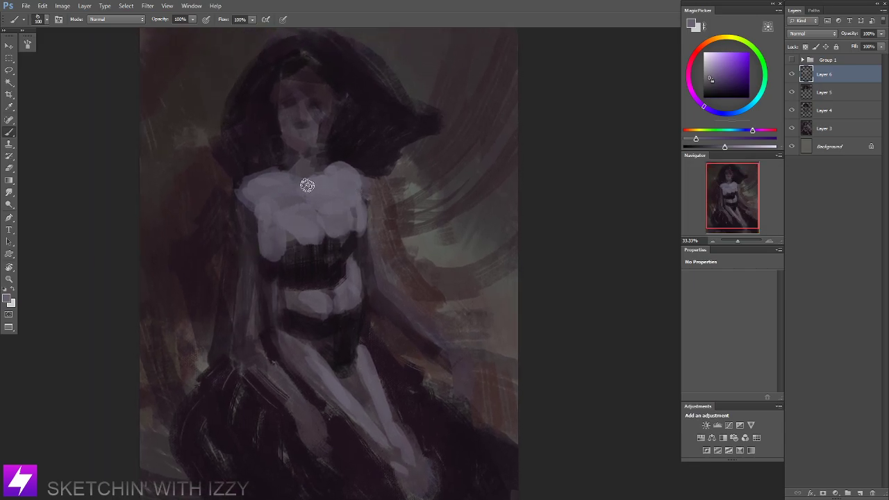
# Sample a darker tone beside the shoulder, shift its hue toward magenta, and shade the collarbone and shoulder edge, reducing the brush to 70 px.
pyautogui.keyDown('alt'); pyautogui.click(247, 197); pyautogui.keyUp('alt')
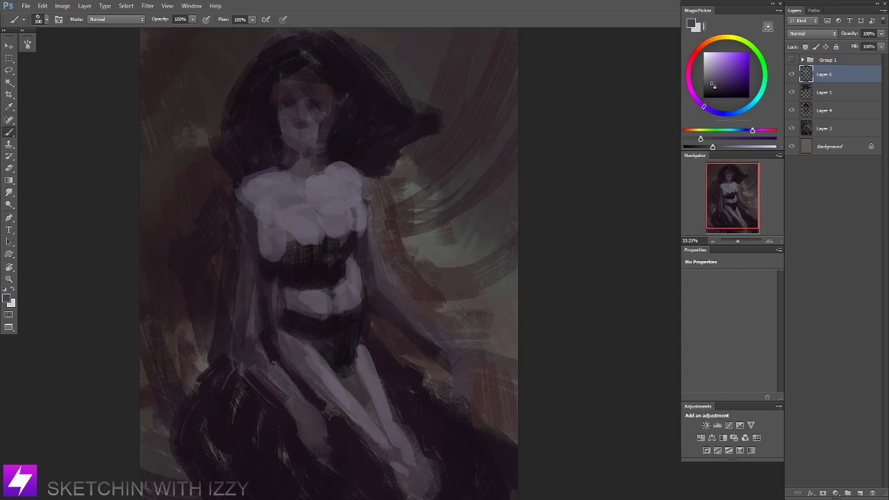
pyautogui.moveTo(754, 130); pyautogui.dragTo(762, 130)
pyautogui.moveTo(338, 207); pyautogui.dragTo(316, 196)
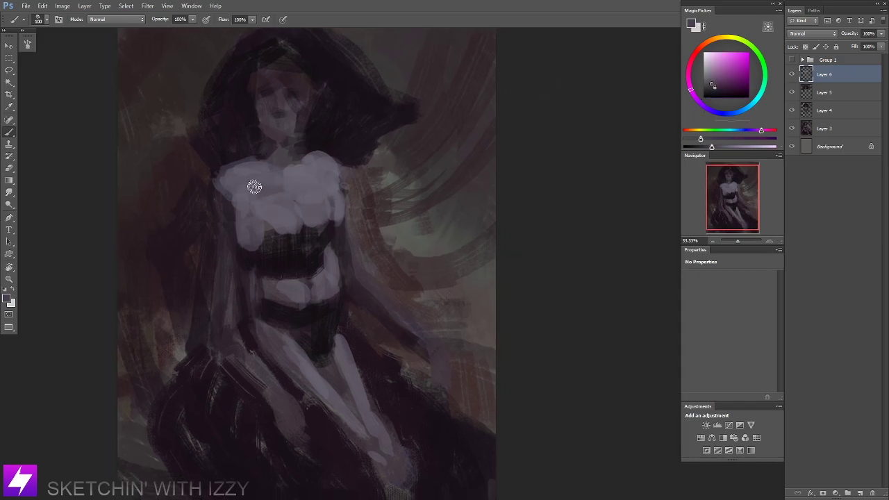
pyautogui.moveTo(240, 177)
pyautogui.mouseDown()
pyautogui.moveTo(227, 197)
pyautogui.moveTo(263, 176)
pyautogui.mouseUp()
pyautogui.press('[')
pyautogui.press('[')
pyautogui.moveTo(225, 187); pyautogui.dragTo(221, 206)
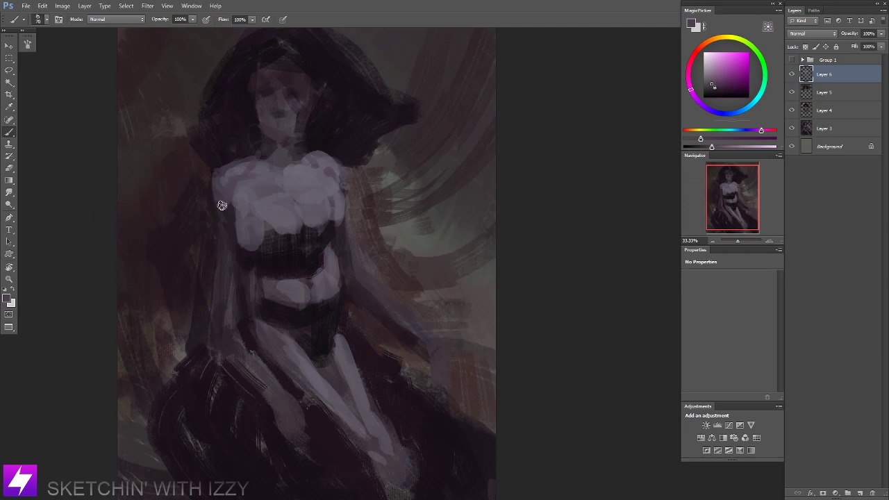
# Show Group 1 and examine the skin tones and costume of the dark-gowned reference figure at 200%, then hide the group.
pyautogui.click(792, 60)
pyautogui.scroll(3, 262, 231)
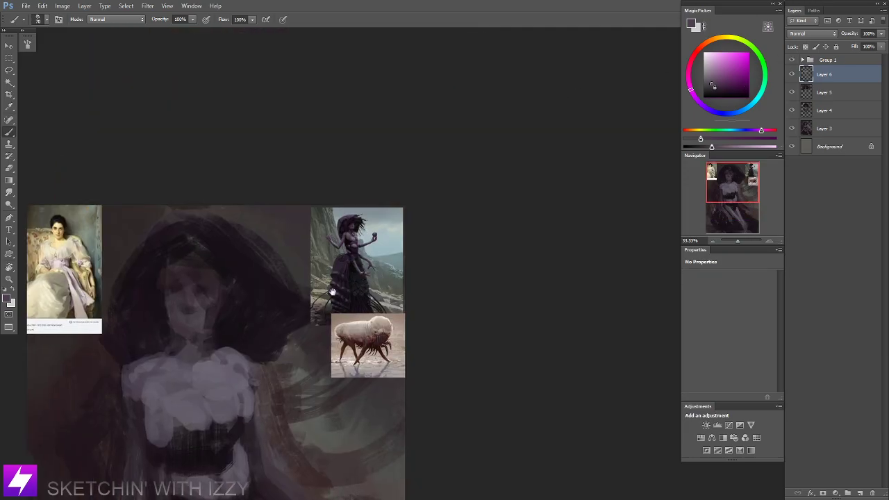
pyautogui.moveTo(262, 230); pyautogui.dragTo(298, 253)
pyautogui.hotkey('ctrl', '+')
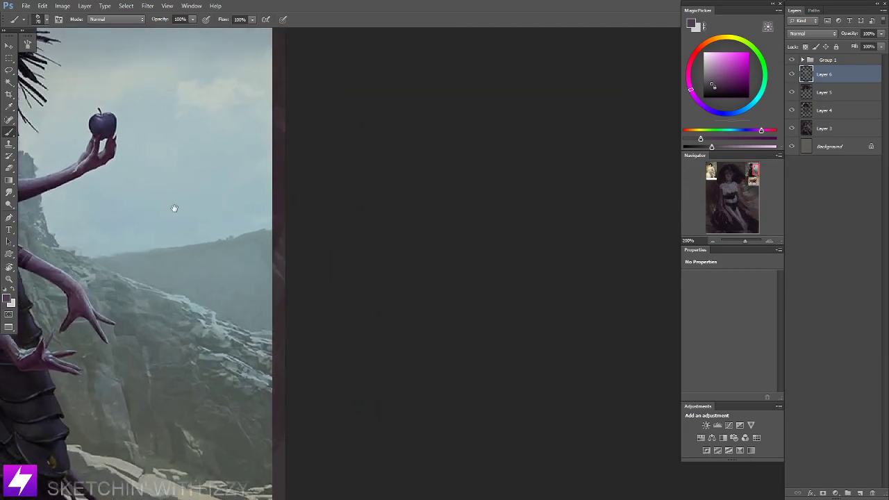
pyautogui.moveTo(174, 207); pyautogui.dragTo(436, 269)
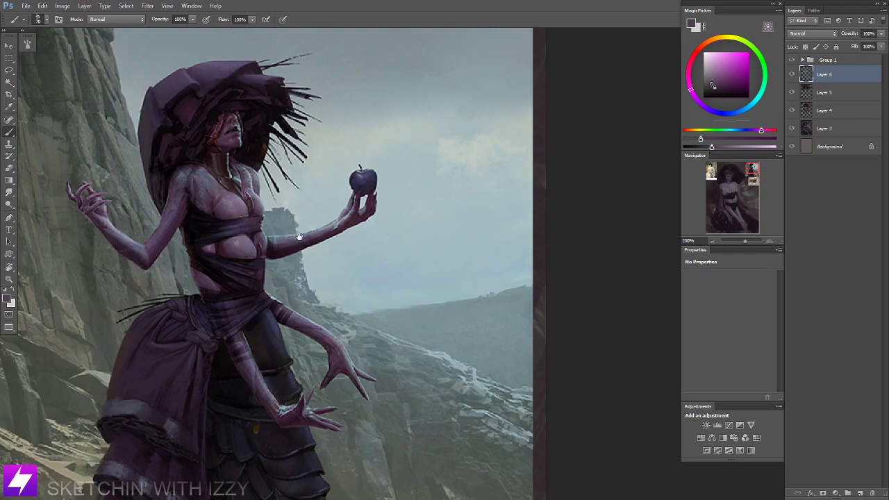
pyautogui.hotkey('ctrl', '-')
pyautogui.hotkey('ctrl', '-')
pyautogui.hotkey('ctrl', '-')
pyautogui.click(792, 60)
pyautogui.hotkey('ctrl', '-')
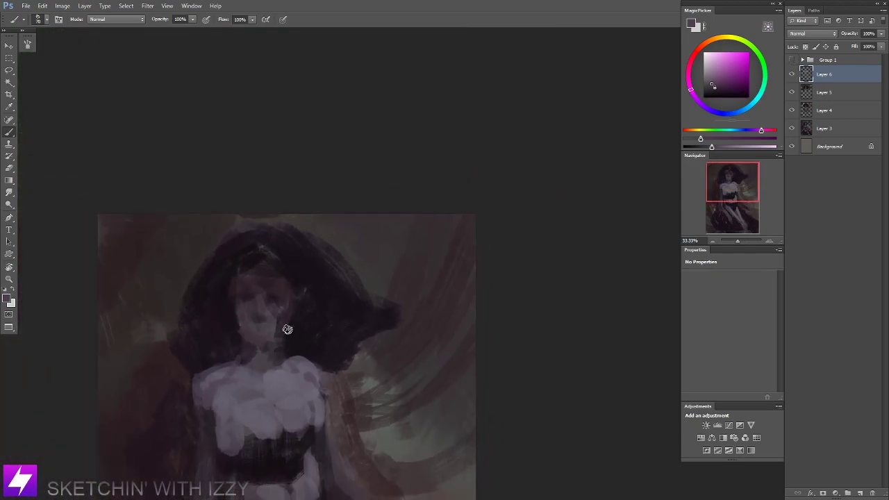
# Sample near-black from the bodice and paint a dark V-shaped neckline from the neck down to the bodice with a 150 px brush.
pyautogui.scroll(-1, 287, 329)
pyautogui.keyDown('alt'); pyautogui.click(372, 290); pyautogui.keyUp('alt')
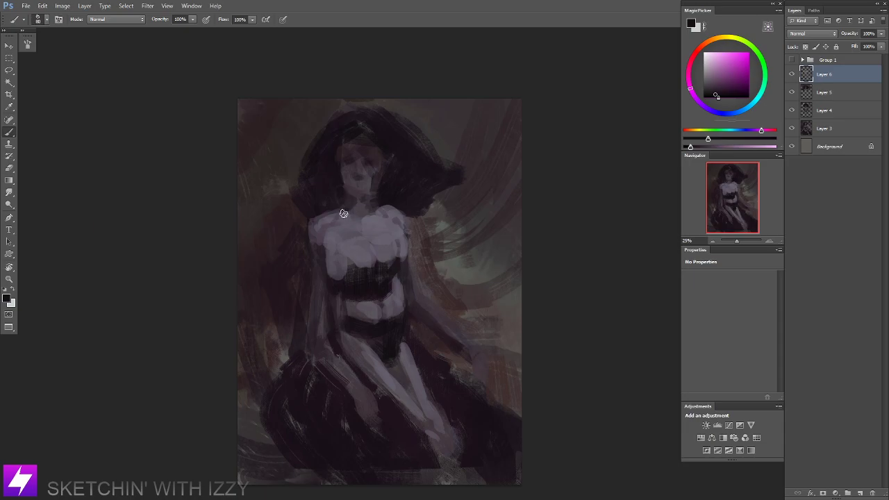
pyautogui.press(']')
pyautogui.press(']')
pyautogui.press(']')
pyautogui.press(']')
pyautogui.press(']')
pyautogui.press(']')
pyautogui.moveTo(366, 241)
pyautogui.mouseDown()
pyautogui.moveTo(362, 219)
pyautogui.moveTo(375, 213)
pyautogui.moveTo(350, 207)
pyautogui.moveTo(369, 220)
pyautogui.moveTo(375, 270)
pyautogui.mouseUp()
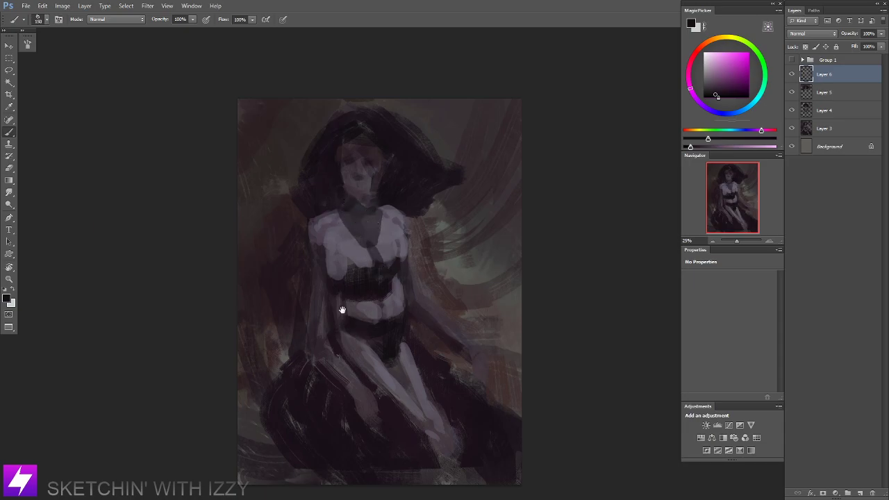
pyautogui.moveTo(341, 310); pyautogui.dragTo(377, 333)
pyautogui.moveTo(371, 255); pyautogui.dragTo(374, 240)
pyautogui.press('[')
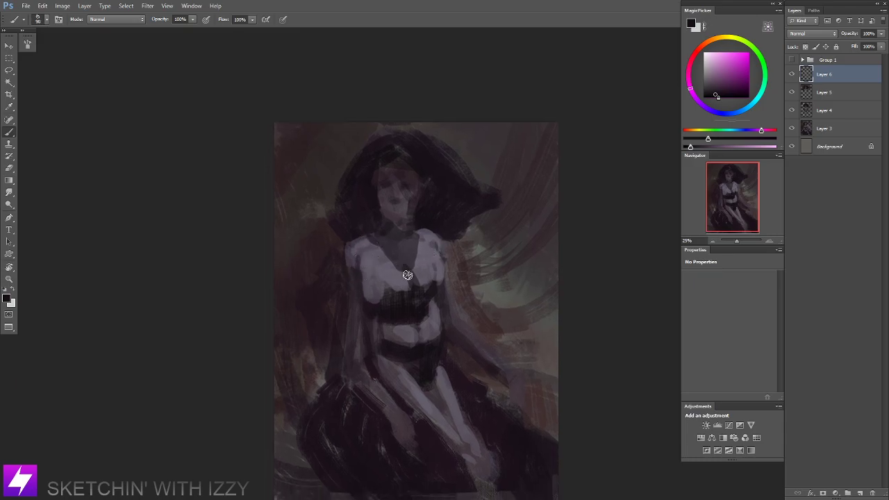
# Sample the mauve tone at the shoulder and paint down the straight upper arm to the elbow with an enlarged brush.
pyautogui.keyDown('alt'); pyautogui.click(362, 249); pyautogui.keyUp('alt')
pyautogui.press(']')
pyautogui.press(']')
pyautogui.press(']')
pyautogui.press(']')
pyautogui.press(']')
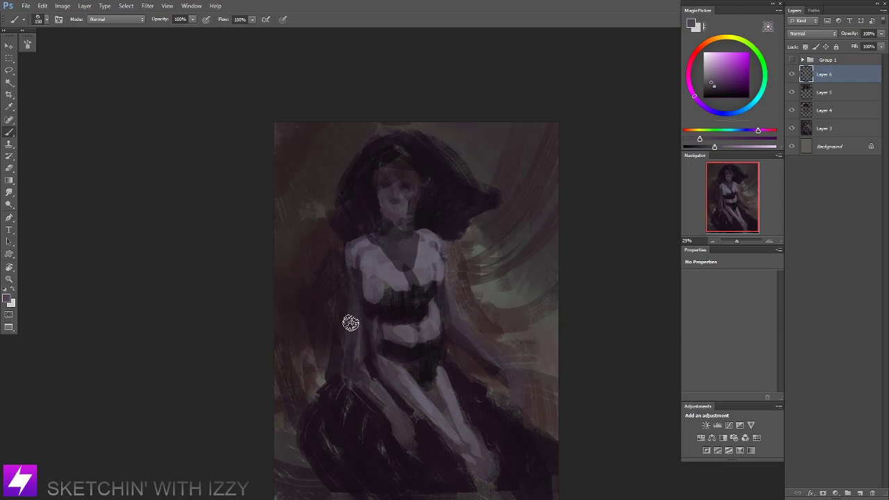
pyautogui.moveTo(352, 266); pyautogui.dragTo(352, 354)
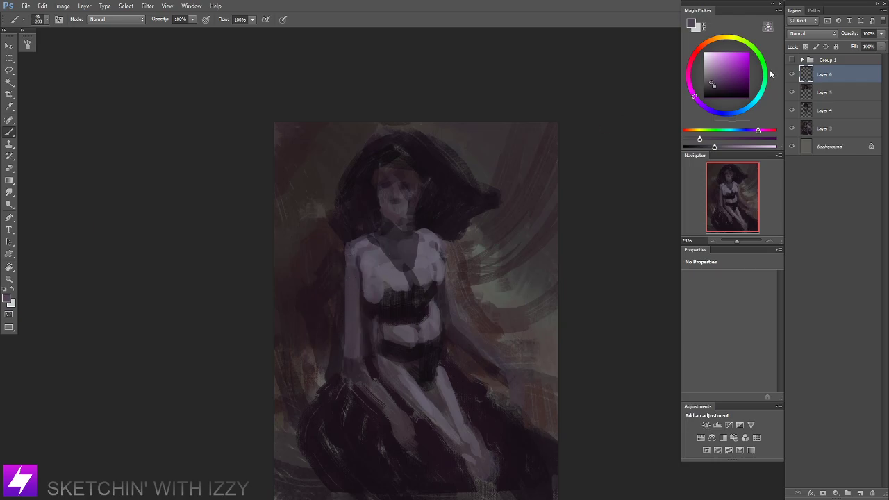
# Check the reference group briefly, sample the grey-violet beside the hip, and paint the forearm resting on the lap with a 100 px brush.
pyautogui.click(792, 61)
pyautogui.click(792, 61)
pyautogui.press('[')
pyautogui.press('[')
pyautogui.keyDown('alt'); pyautogui.click(387, 363); pyautogui.keyUp('alt')
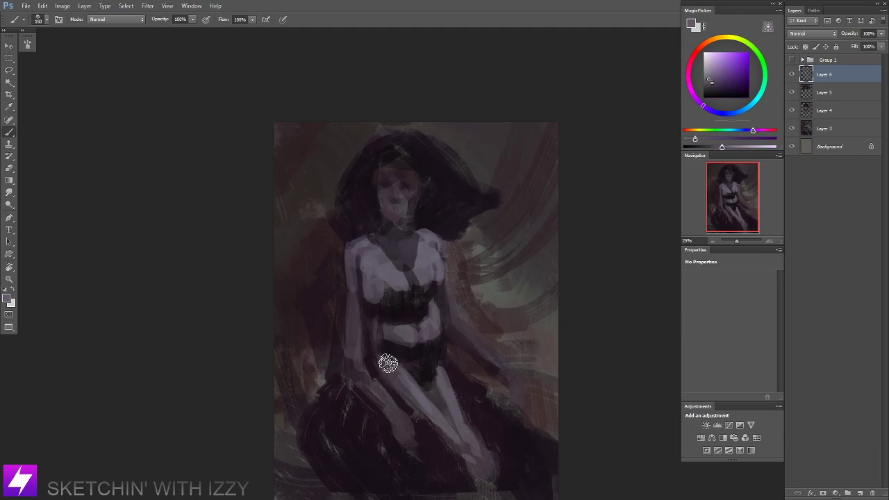
pyautogui.press('[')
pyautogui.press('[')
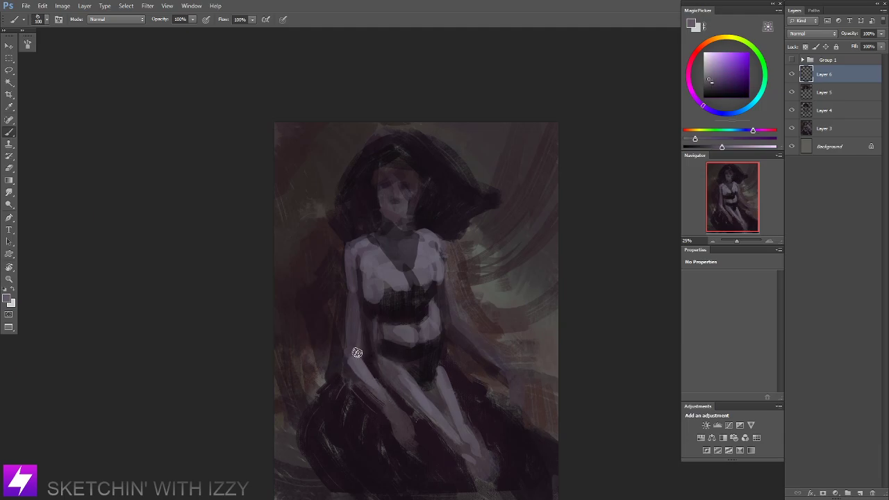
pyautogui.moveTo(357, 353); pyautogui.dragTo(377, 383)
# Paint the outstretched forearm on the figure's other side in grey-violet with a 70 px brush.
pyautogui.moveTo(450, 362); pyautogui.dragTo(411, 343)
pyautogui.press('[')
pyautogui.press('[')
pyautogui.press('[')
pyautogui.moveTo(418, 306); pyautogui.dragTo(455, 336)
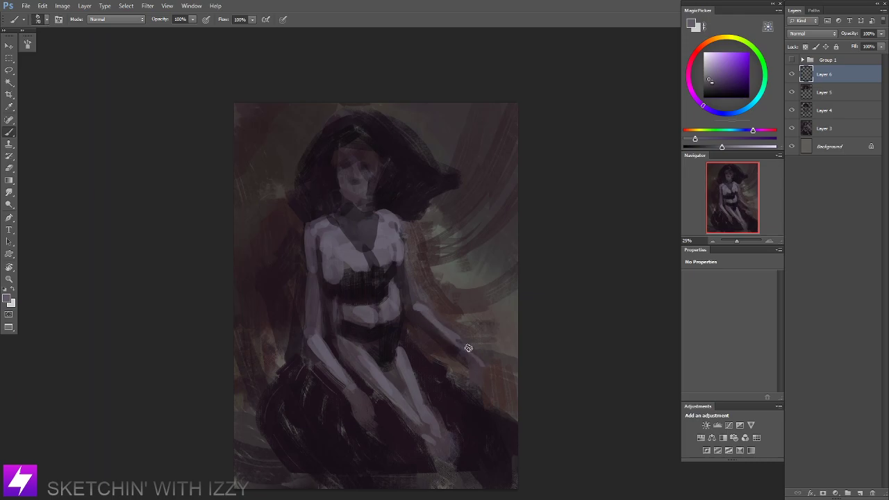
# Flip the canvas horizontally to check the figure, bring the head and chest into close view, and show Group 1.
pyautogui.hotkey('ctrl', '-')
pyautogui.hotkey('ctrl', '-')
pyautogui.hotkey('ctrl', 'shift', 'h')
pyautogui.moveTo(402, 230); pyautogui.dragTo(362, 268)
pyautogui.hotkey('ctrl', '+')
pyautogui.hotkey('ctrl', '+')
pyautogui.hotkey('ctrl', '+')
pyautogui.moveTo(306, 232); pyautogui.dragTo(355, 255)
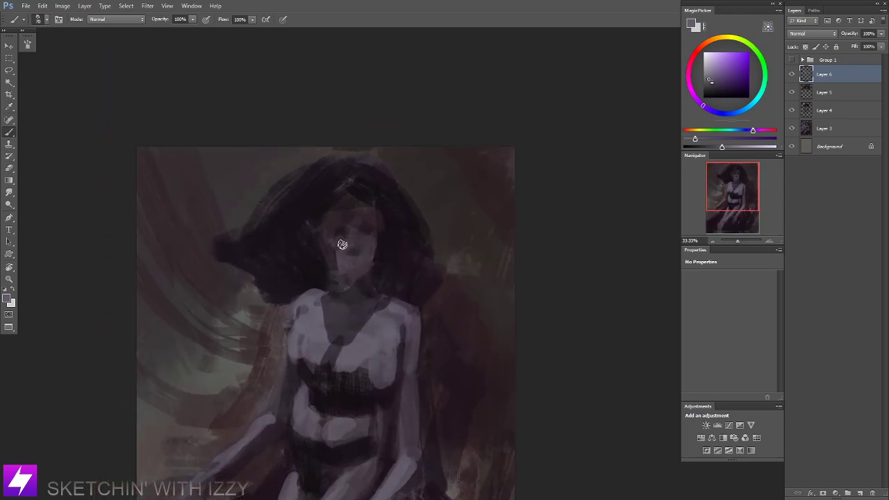
pyautogui.click(792, 60)
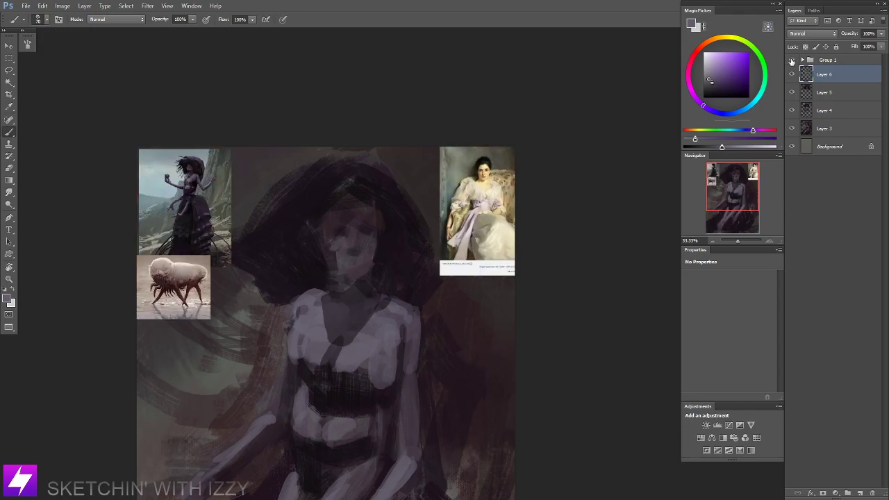
# Hide Group 1, paint the nose, mouth and lighter lower face with sampled tones, and flip the canvas horizontally to check.
pyautogui.click(792, 60)
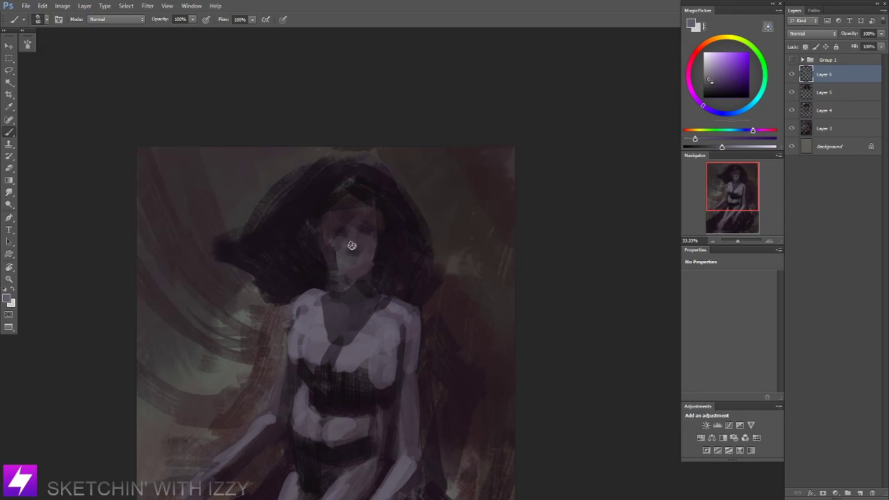
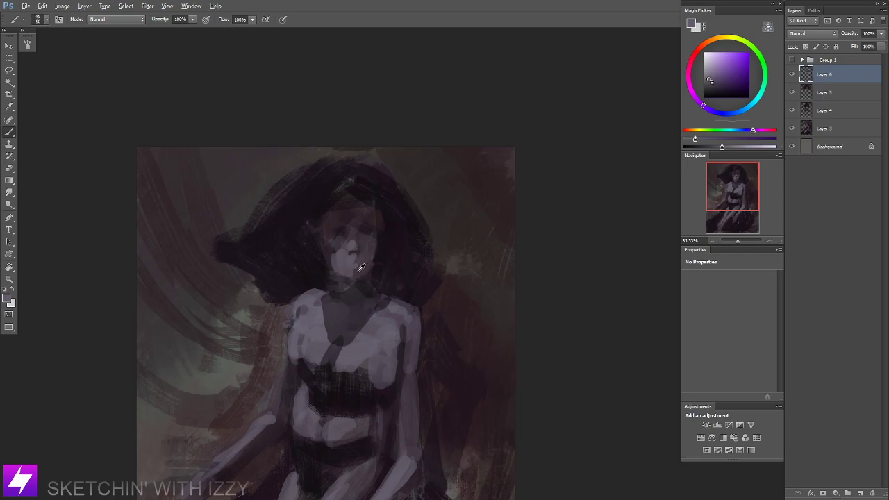
pyautogui.keyDown('alt'); pyautogui.click(360, 269); pyautogui.keyUp('alt')
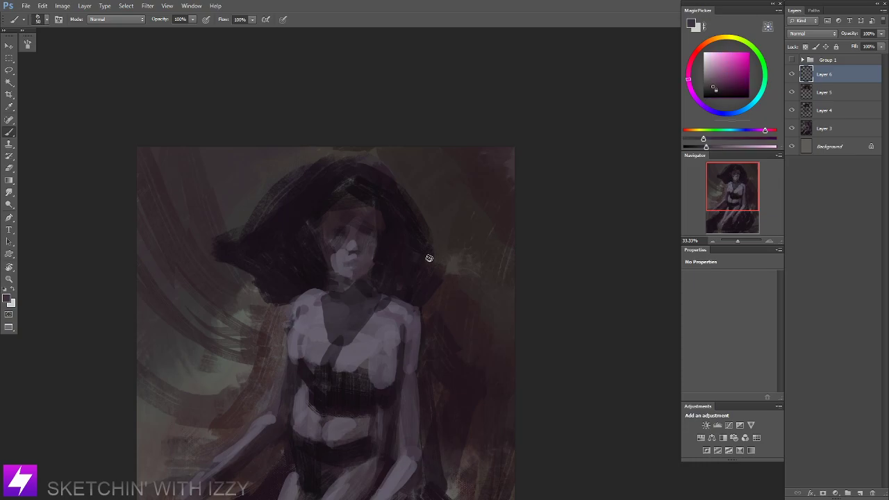
pyautogui.hotkey('ctrl', '-')
pyautogui.hotkey('ctrl', 'shift', 'h')
pyautogui.moveTo(447, 155); pyautogui.dragTo(383, 272)
pyautogui.hotkey('ctrl', '+')
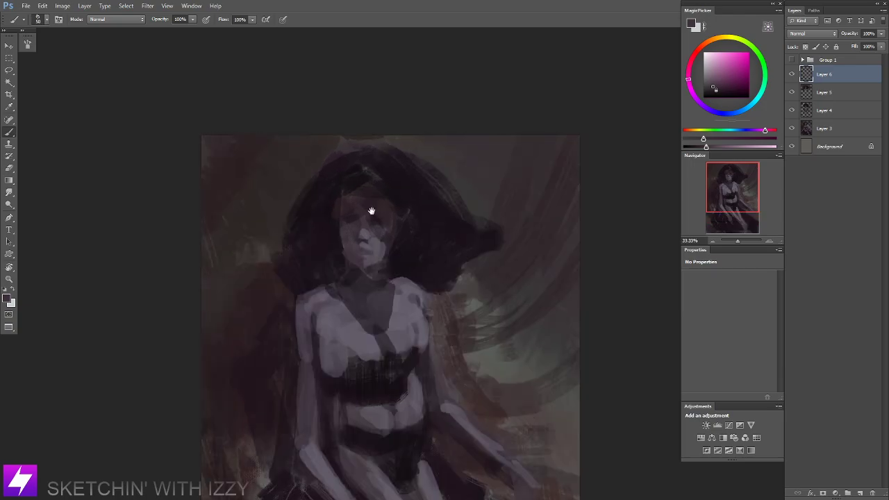
# Sample the dark tone beside the cheek and the brown beside the shoulder, and paint the shadows around the eyes and cheekbone.
pyautogui.moveTo(371, 211); pyautogui.dragTo(381, 222)
pyautogui.keyDown('alt'); pyautogui.click(352, 256); pyautogui.keyUp('alt')
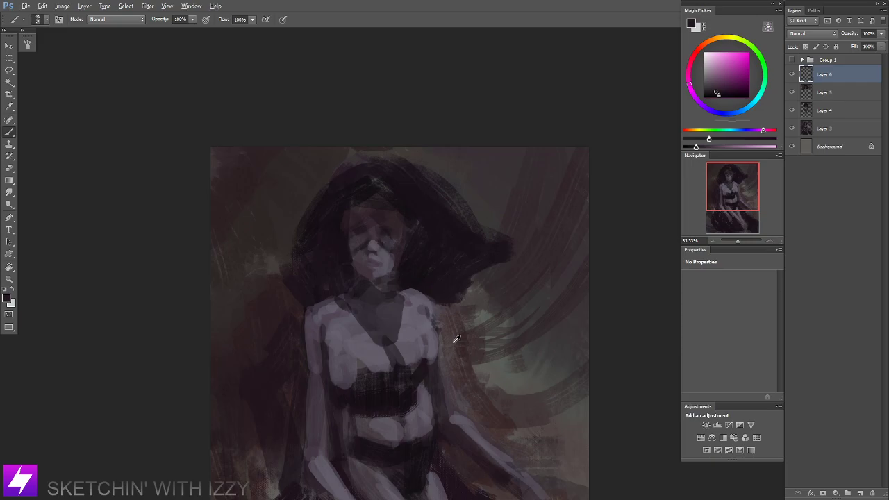
pyautogui.keyDown('alt'); pyautogui.click(447, 316); pyautogui.keyUp('alt')
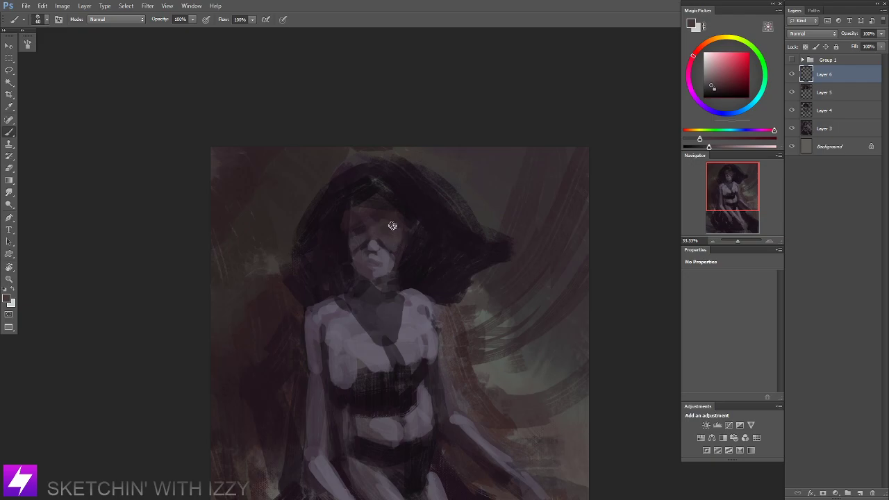
pyautogui.moveTo(411, 211); pyautogui.dragTo(417, 244)
pyautogui.moveTo(433, 205); pyautogui.dragTo(468, 93)
pyautogui.hotkey('ctrl', '-')
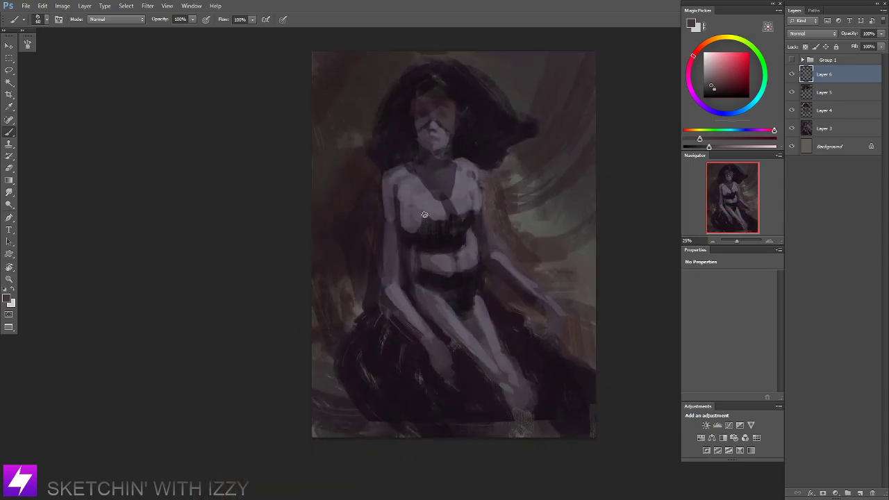
# Flip the canvas back and paint the eye sockets and forehead with dark brown tones sampled from the upper face.
pyautogui.press('F2')
pyautogui.moveTo(427, 230); pyautogui.dragTo(418, 280)
pyautogui.hotkey('ctrl', '+')
pyautogui.moveTo(450, 173)
pyautogui.mouseDown()
pyautogui.moveTo(399, 207)
pyautogui.moveTo(402, 223)
pyautogui.mouseUp()
pyautogui.keyDown('alt'); pyautogui.click(403, 203); pyautogui.keyUp('alt')
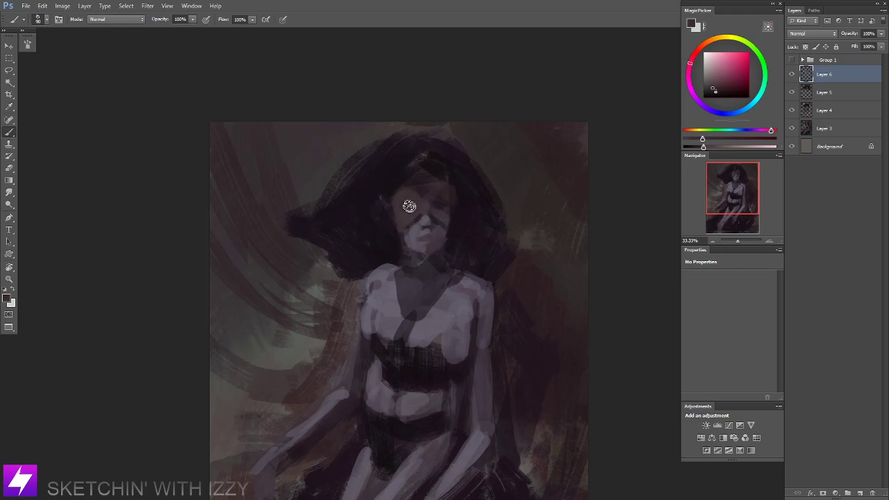
pyautogui.keyDown('alt'); pyautogui.click(435, 202); pyautogui.keyUp('alt')
pyautogui.press(']')
pyautogui.press(']')
pyautogui.keyDown('alt'); pyautogui.click(445, 191); pyautogui.keyUp('alt')
pyautogui.keyDown('alt'); pyautogui.click(444, 194); pyautogui.keyUp('alt')
pyautogui.press('[')
pyautogui.moveTo(430, 183)
pyautogui.mouseDown()
pyautogui.moveTo(389, 206)
pyautogui.moveTo(424, 199)
pyautogui.mouseUp()
pyautogui.press('[')
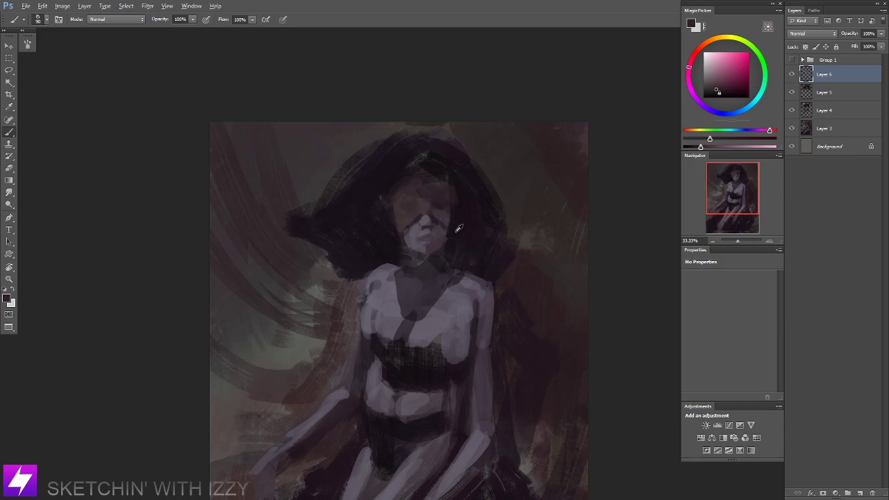
# Sample the dark violet at the face's edge, deepen the eye area, and soften the edges with the Smudge tool.
pyautogui.keyDown('alt'); pyautogui.click(445, 217); pyautogui.keyUp('alt')
pyautogui.press('r')
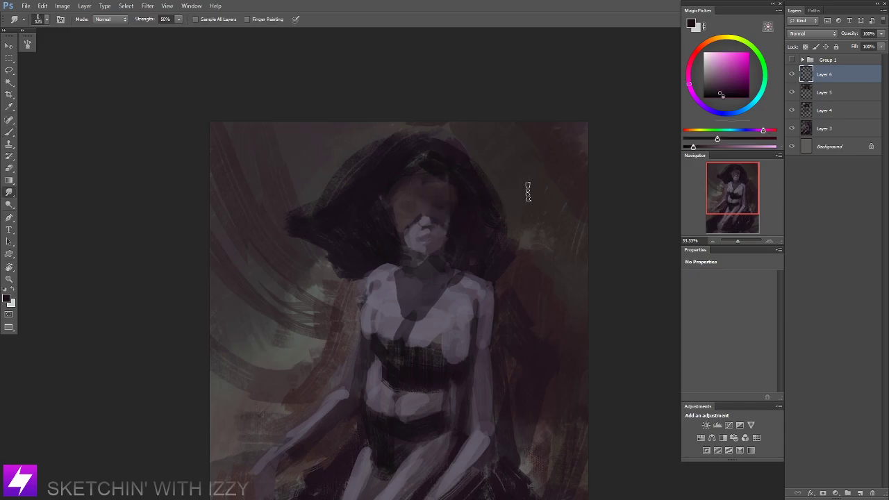
pyautogui.hotkey('ctrl', '-')
pyautogui.moveTo(432, 394)
pyautogui.mouseDown()
pyautogui.moveTo(467, 296)
pyautogui.moveTo(408, 321)
pyautogui.mouseUp()
pyautogui.moveTo(358, 215); pyautogui.dragTo(342, 237)
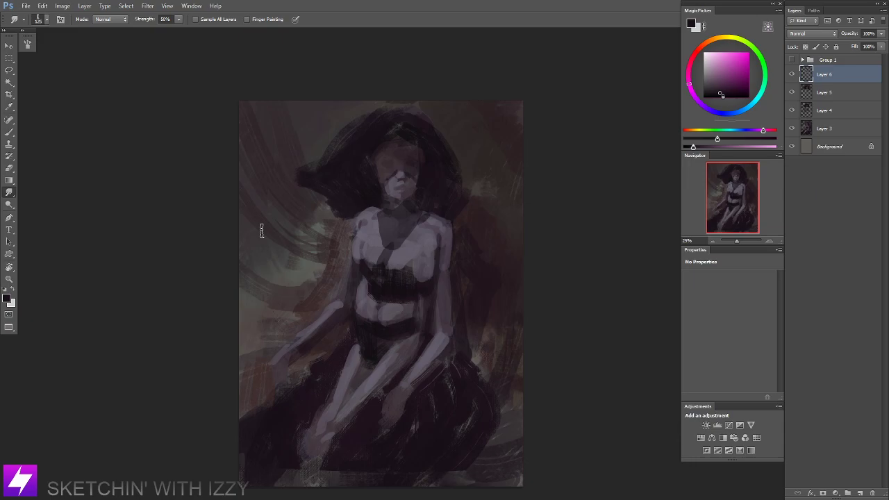
pyautogui.hotkey('ctrl', '+')
pyautogui.moveTo(417, 118); pyautogui.dragTo(421, 173)
pyautogui.press('b')
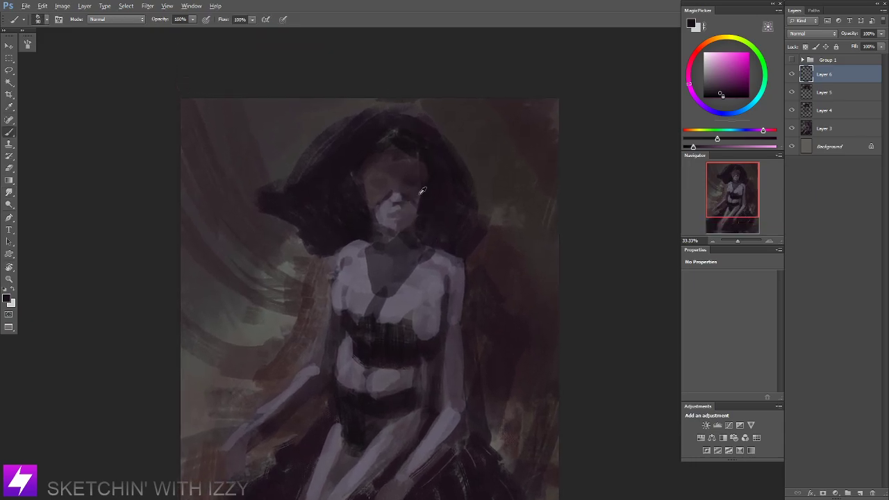
# Sample the dark tone beside the cheek and refine the shadow shapes around the nose and cheeks with a 35 px brush.
pyautogui.keyDown('alt'); pyautogui.click(406, 196); pyautogui.keyUp('alt')
pyautogui.hotkey('ctrl', '-')
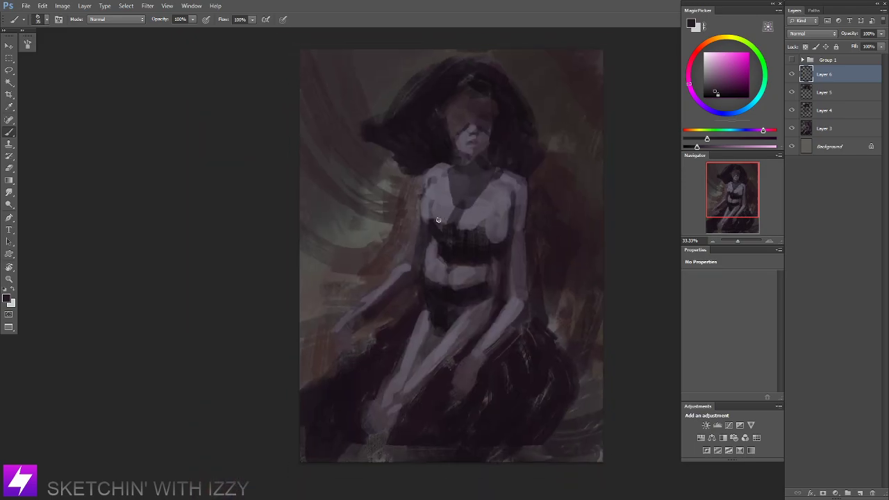
pyautogui.moveTo(474, 207); pyautogui.dragTo(376, 293)
pyautogui.hotkey('ctrl', '+')
pyautogui.hotkey('ctrl', '+')
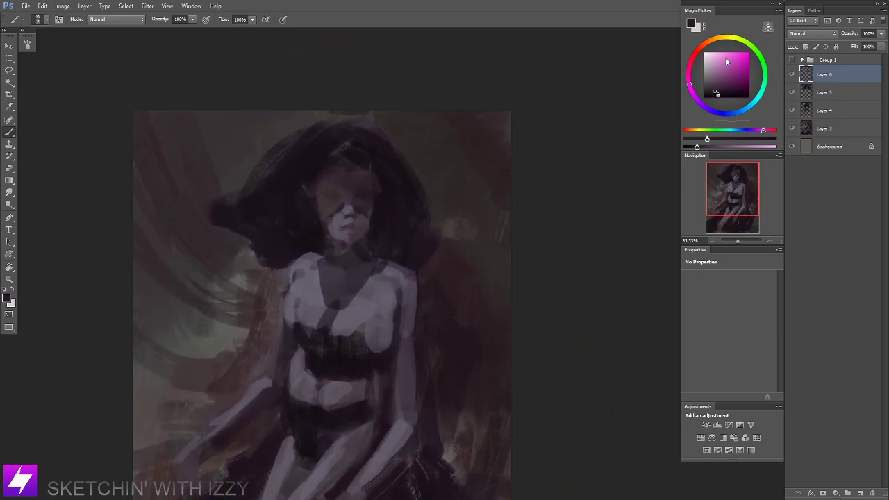
# Show Group 1 and examine the hatted figure's face, headdress and torso in the reference at 200% against the painted head.
pyautogui.click(793, 61)
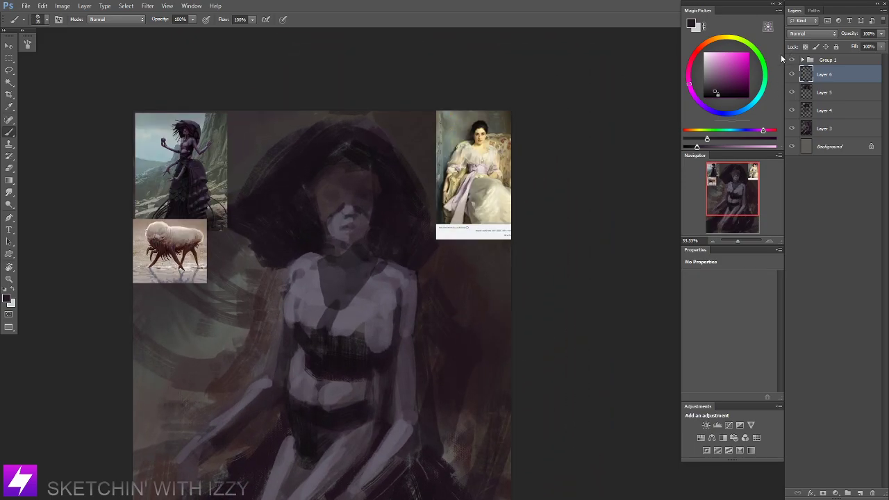
pyautogui.hotkey('ctrl', '+')
pyautogui.moveTo(370, 166); pyautogui.dragTo(421, 217)
pyautogui.moveTo(326, 175); pyautogui.dragTo(369, 230)
pyautogui.hotkey('ctrl', '+')
pyautogui.moveTo(133, 172); pyautogui.dragTo(358, 316)
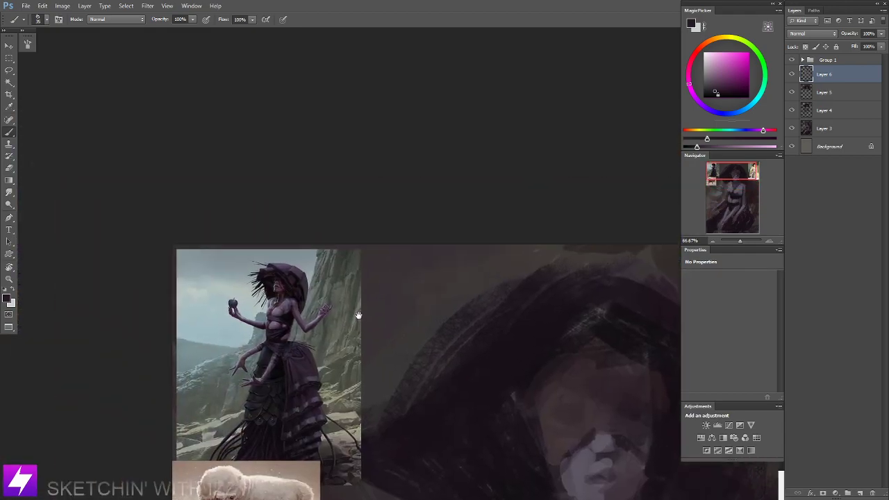
pyautogui.scroll(2, 365, 299)
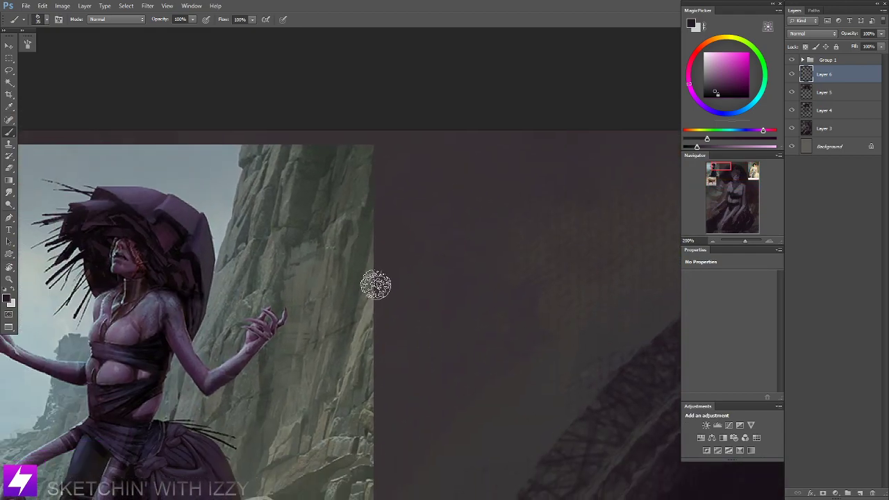
pyautogui.scroll(-3, 369, 299)
pyautogui.moveTo(437, 308); pyautogui.dragTo(350, 191)
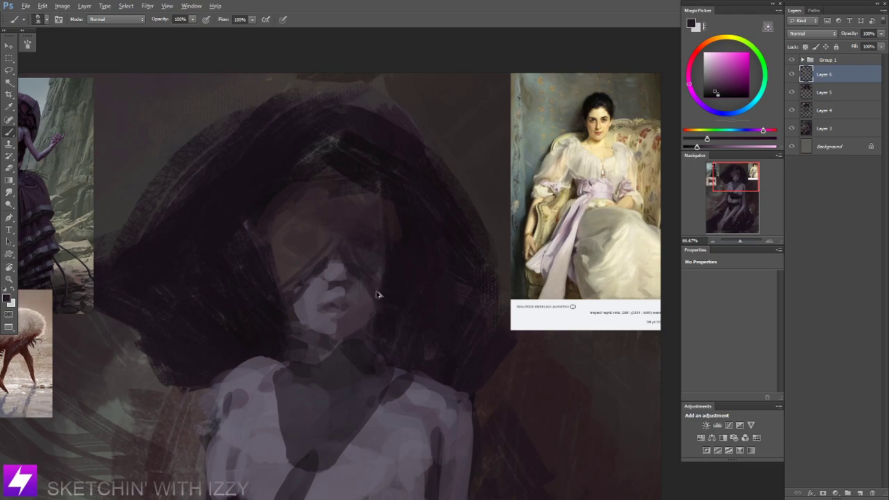
pyautogui.moveTo(367, 230); pyautogui.dragTo(387, 260)
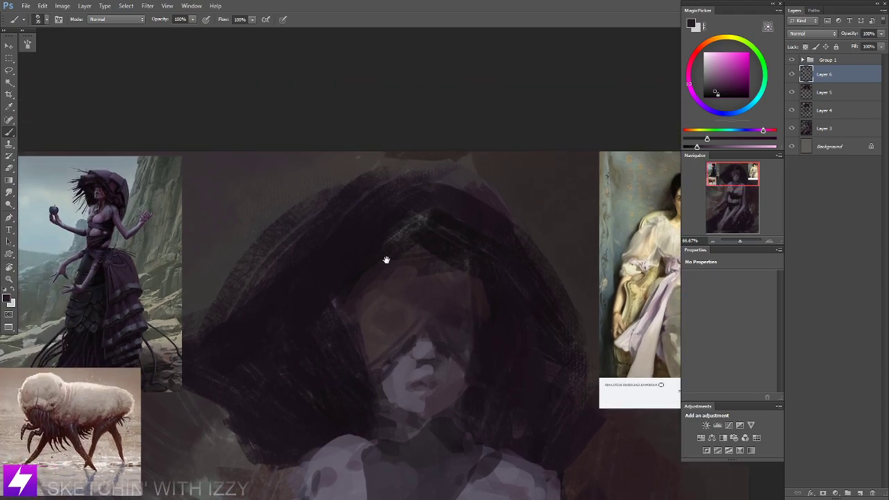
pyautogui.moveTo(420, 301); pyautogui.dragTo(400, 278)
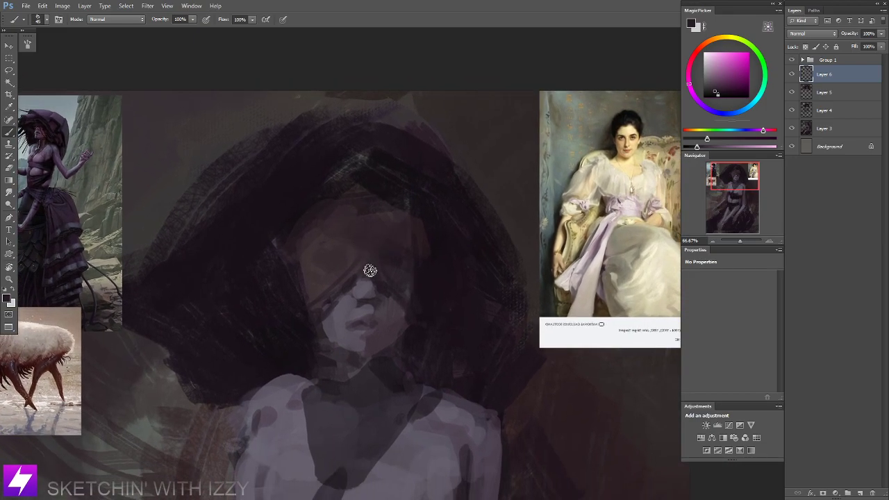
pyautogui.moveTo(373, 232); pyautogui.dragTo(391, 233)
pyautogui.moveTo(254, 203); pyautogui.dragTo(461, 275)
pyautogui.hotkey('ctrl', '+')
pyautogui.hotkey('ctrl', '+')
pyautogui.moveTo(260, 185); pyautogui.dragTo(443, 271)
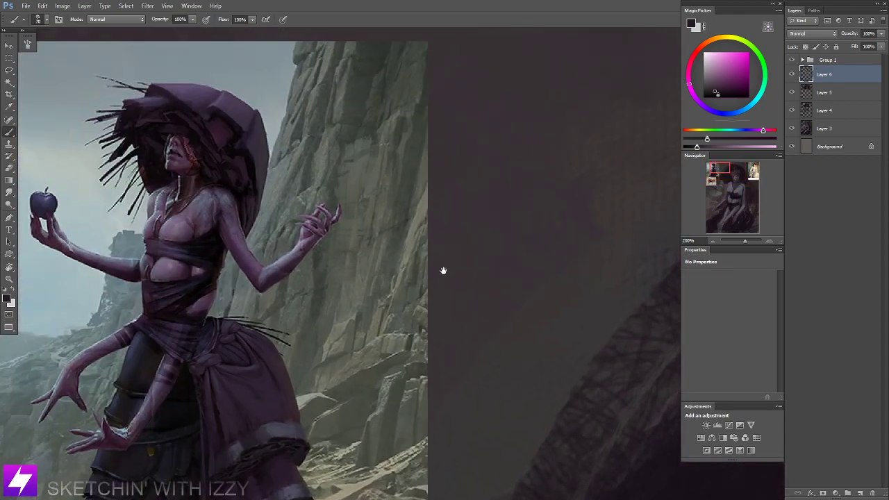
pyautogui.scroll(-3, 417, 248)
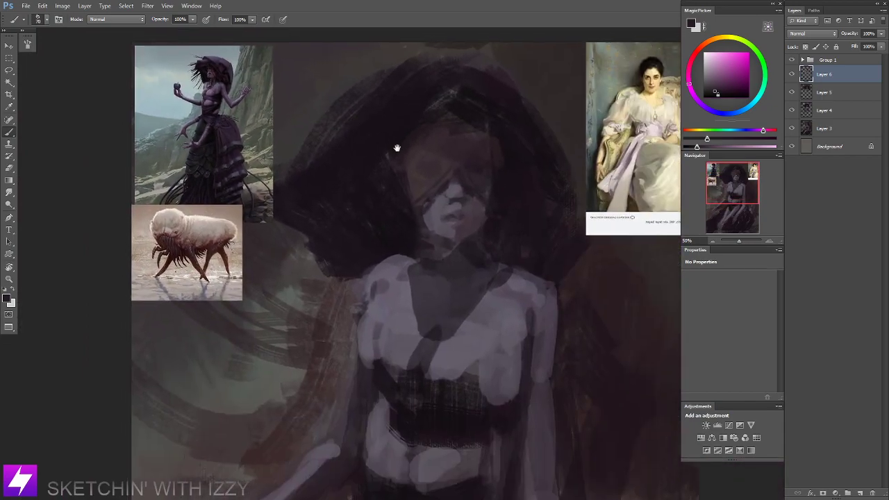
# Sample dark violet from the hair and paint a dark band across the figure's eyes with a small brush.
pyautogui.moveTo(398, 148); pyautogui.dragTo(342, 161)
pyautogui.press('[')
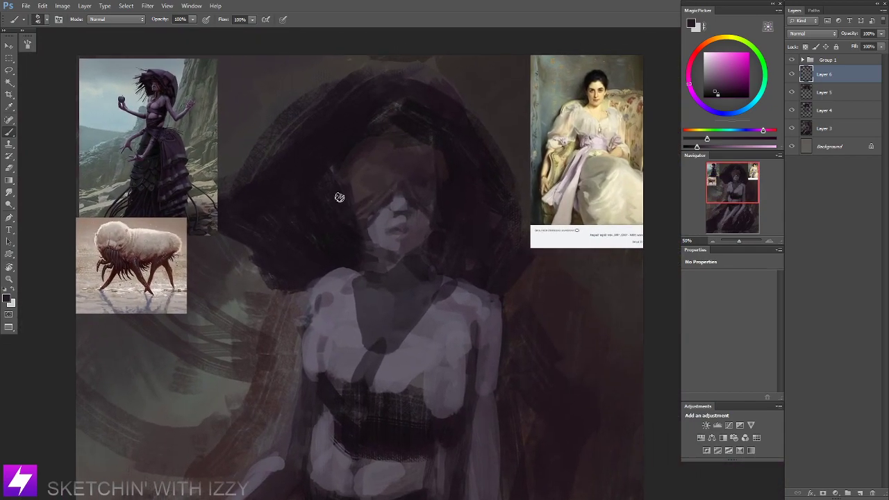
pyautogui.keyDown('alt'); pyautogui.click(328, 221); pyautogui.keyUp('alt')
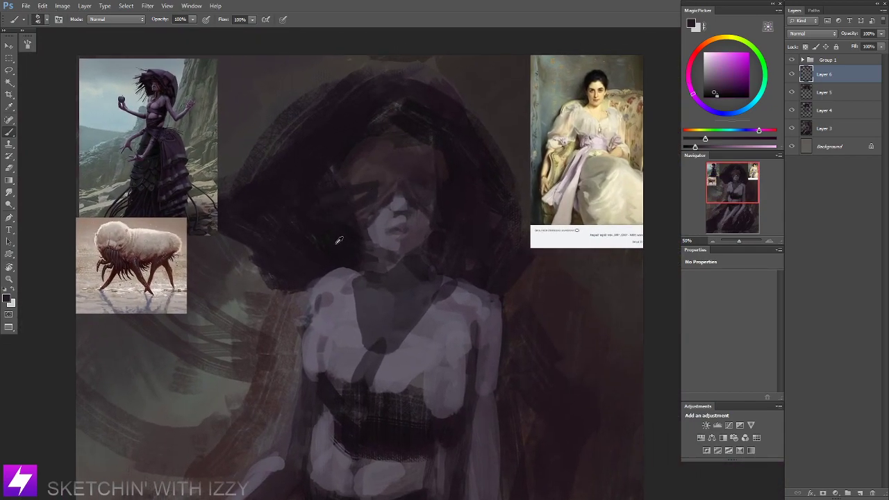
pyautogui.keyDown('alt'); pyautogui.click(334, 241); pyautogui.keyUp('alt')
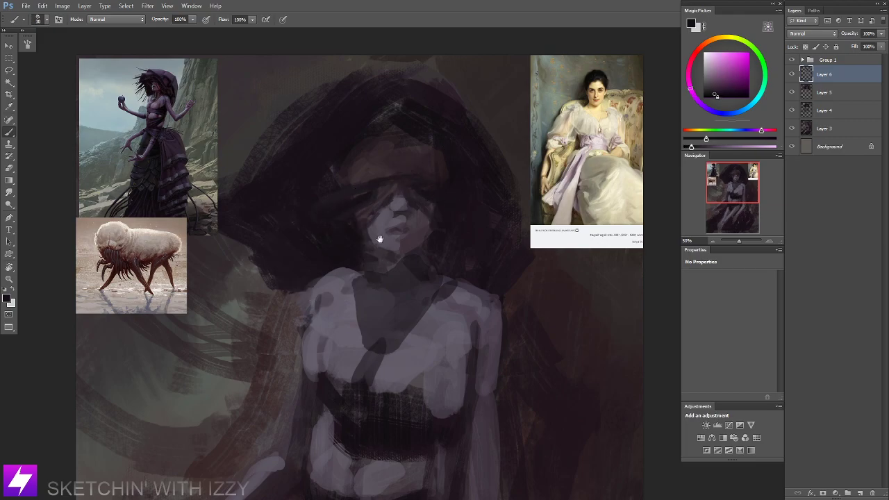
pyautogui.moveTo(380, 239); pyautogui.dragTo(283, 259)
# Sample the red-brown from the woolly creature reference, dab red accents under the eye band and at the temple, and smudge them.
pyautogui.keyDown('alt'); pyautogui.click(146, 270); pyautogui.keyUp('alt')
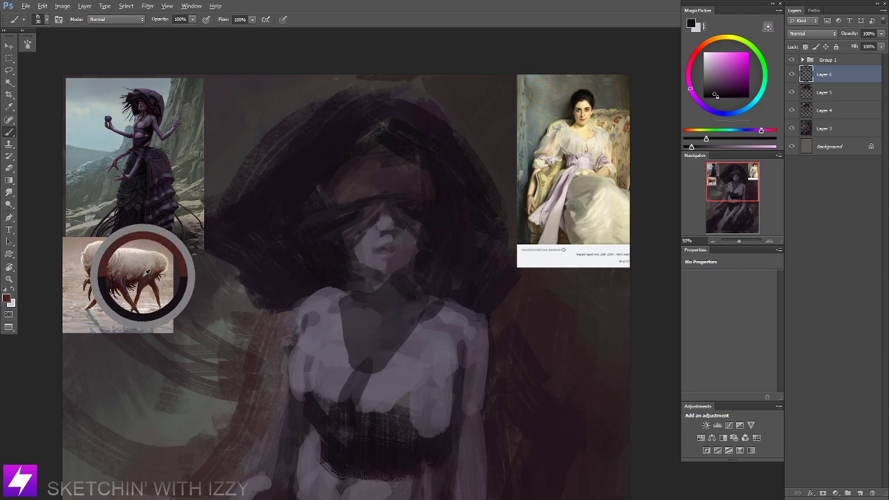
pyautogui.moveTo(373, 212); pyautogui.dragTo(367, 220)
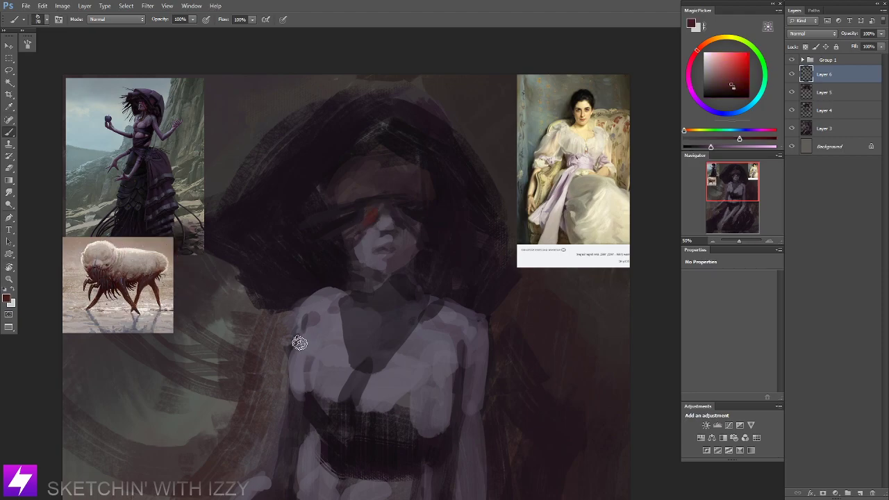
pyautogui.press('r')
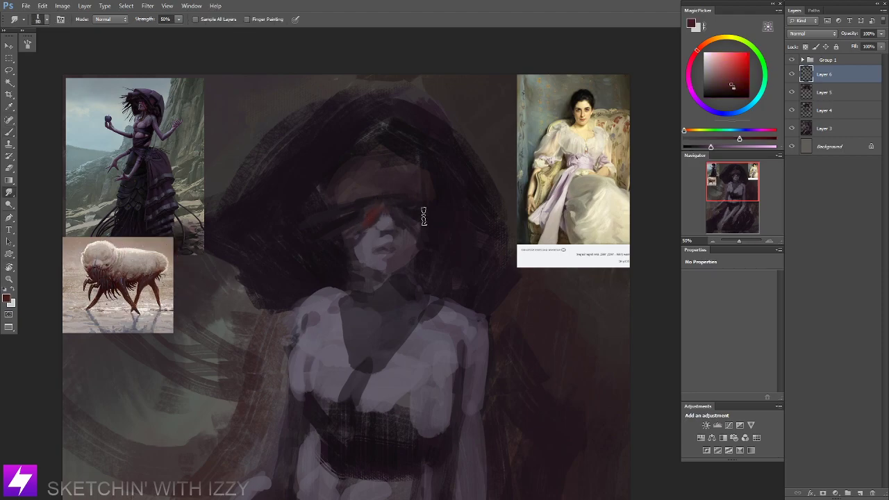
pyautogui.press('b')
pyautogui.moveTo(398, 209); pyautogui.dragTo(398, 213)
pyautogui.press('r')
pyautogui.moveTo(392, 280); pyautogui.dragTo(397, 318)
pyautogui.press('b')
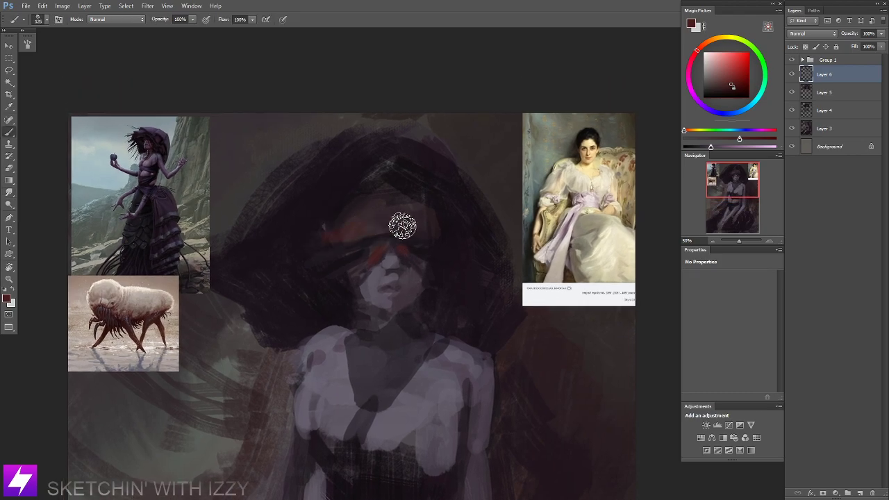
# Sample the reddish brown at the forehead and paint rounded spots at the temple and in the hair beside the face.
pyautogui.keyDown('alt'); pyautogui.click(356, 222); pyautogui.keyUp('alt')
pyautogui.moveTo(347, 211); pyautogui.dragTo(344, 228)
pyautogui.press(']')
pyautogui.press(']')
pyautogui.press(']')
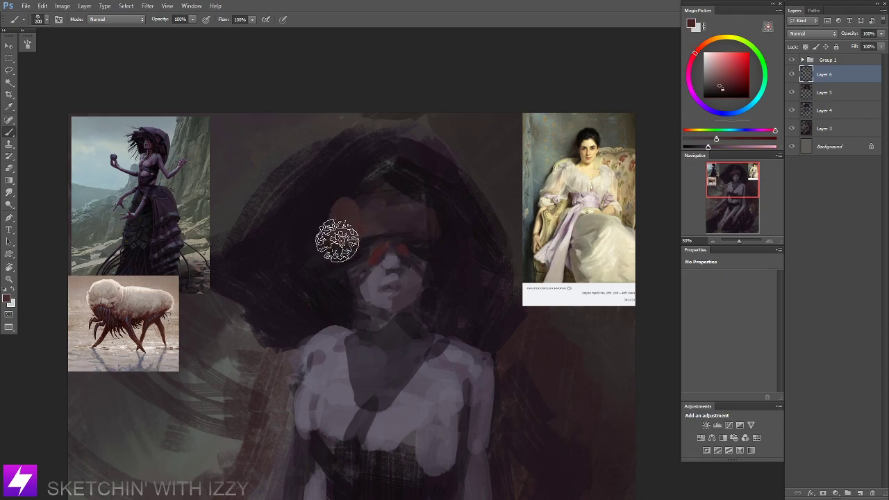
pyautogui.click(269, 269)
pyautogui.moveTo(301, 252)
pyautogui.mouseDown()
pyautogui.moveTo(291, 255)
pyautogui.moveTo(340, 259)
pyautogui.mouseUp()
pyautogui.press('[')
pyautogui.press('[')
pyautogui.press('[')
pyautogui.press('[')
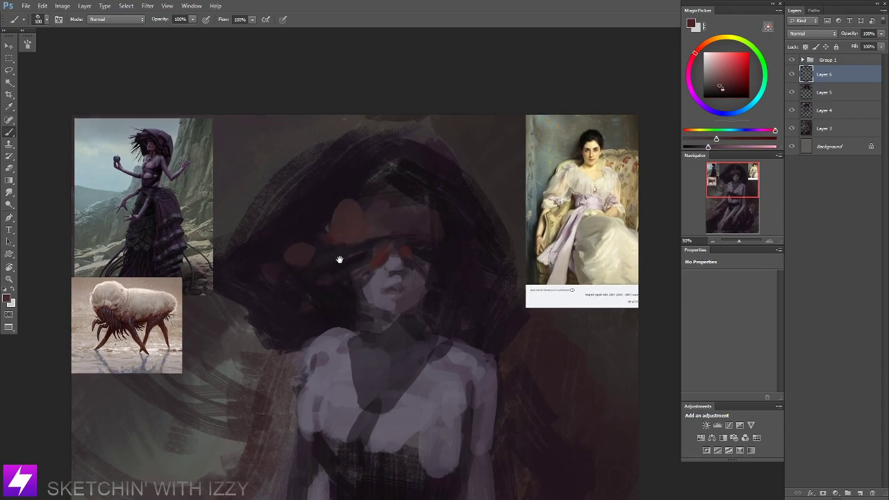
# Add more reddish-brown spots in the hair on both sides of the face, varying the brush size.
pyautogui.moveTo(371, 227); pyautogui.dragTo(323, 250)
pyautogui.press(']')
pyautogui.press(']')
pyautogui.press(']')
pyautogui.moveTo(280, 211); pyautogui.dragTo(264, 231)
pyautogui.moveTo(399, 279)
pyautogui.mouseDown()
pyautogui.moveTo(409, 300)
pyautogui.moveTo(431, 301)
pyautogui.moveTo(434, 327)
pyautogui.mouseUp()
pyautogui.press('[')
pyautogui.press('[')
pyautogui.press('[')
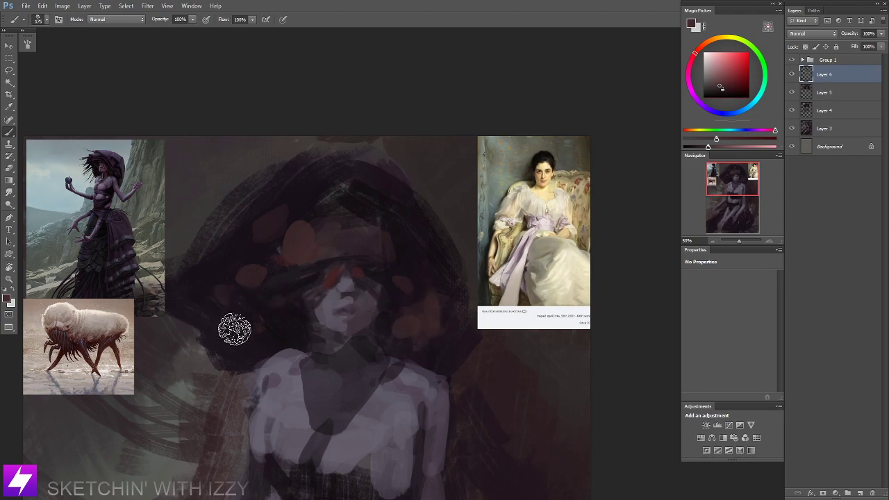
# Sample dark hair tones and carve into the lower reddish spots on both sides of the hair with a smaller brush.
pyautogui.keyDown('alt'); pyautogui.click(284, 326); pyautogui.keyUp('alt')
pyautogui.press('[')
pyautogui.press('[')
pyautogui.press('[')
pyautogui.moveTo(254, 335)
pyautogui.mouseDown()
pyautogui.moveTo(228, 342)
pyautogui.moveTo(259, 342)
pyautogui.mouseUp()
pyautogui.keyDown('alt'); pyautogui.click(273, 331); pyautogui.keyUp('alt')
pyautogui.moveTo(429, 332)
pyautogui.mouseDown()
pyautogui.moveTo(413, 343)
pyautogui.moveTo(401, 328)
pyautogui.mouseUp()
pyautogui.keyDown('alt'); pyautogui.click(424, 308); pyautogui.keyUp('alt')
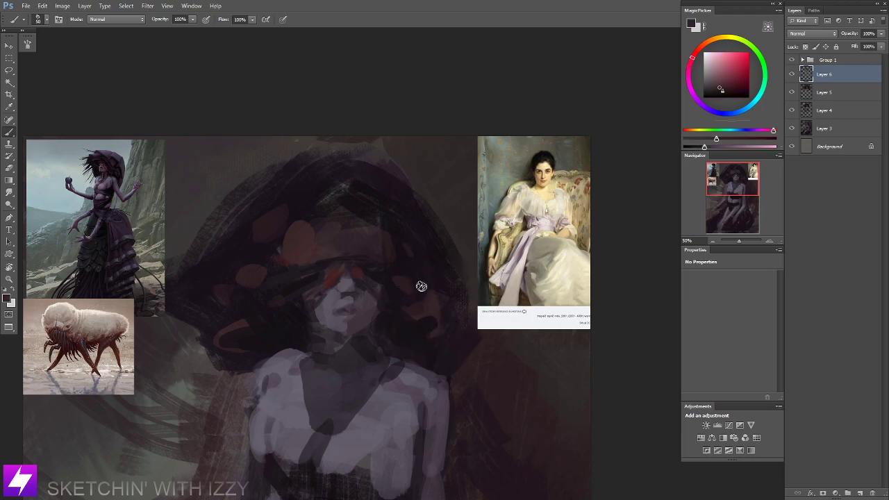
# Break up the reddish spots in the hair beside the forehead with dark tones, enlarging the brush and sampling near-black from the crown.
pyautogui.moveTo(237, 245)
pyautogui.mouseDown()
pyautogui.moveTo(228, 279)
pyautogui.moveTo(252, 279)
pyautogui.mouseUp()
pyautogui.press(']')
pyautogui.press(']')
pyautogui.press(']')
pyautogui.press(']')
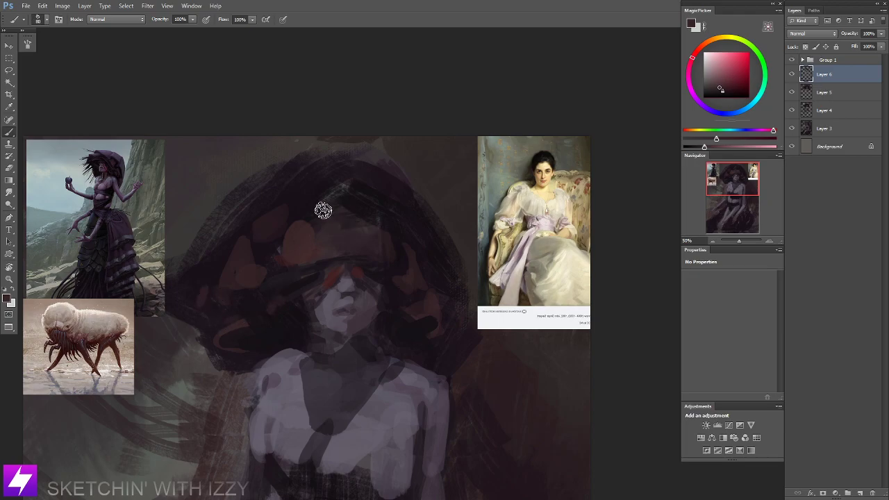
pyautogui.moveTo(323, 212); pyautogui.dragTo(307, 220)
pyautogui.keyDown('alt'); pyautogui.click(346, 193); pyautogui.keyUp('alt')
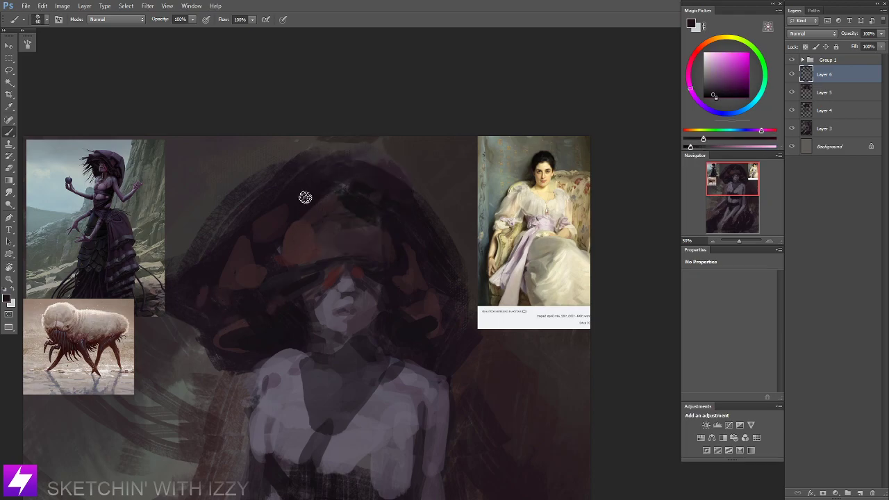
pyautogui.moveTo(281, 224)
pyautogui.mouseDown()
pyautogui.moveTo(258, 232)
pyautogui.moveTo(273, 253)
pyautogui.moveTo(291, 256)
pyautogui.mouseUp()
# Mirror the canvas horizontally and deepen the dark shapes across the forehead and in the hair beside the face.
pyautogui.hotkey('ctrl', '-')
pyautogui.hotkey('ctrl', '-')
pyautogui.hotkey('ctrl', '-')
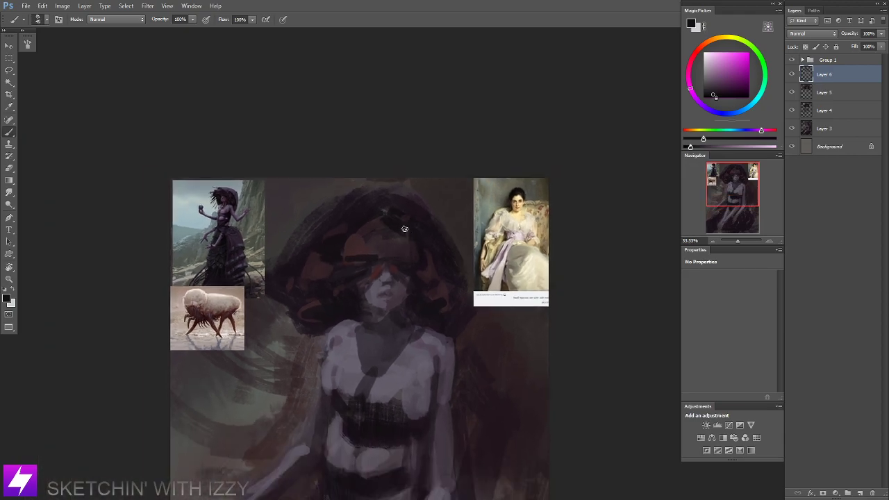
pyautogui.hotkey('ctrl', 'shift', 'h')
pyautogui.moveTo(458, 210); pyautogui.dragTo(431, 261)
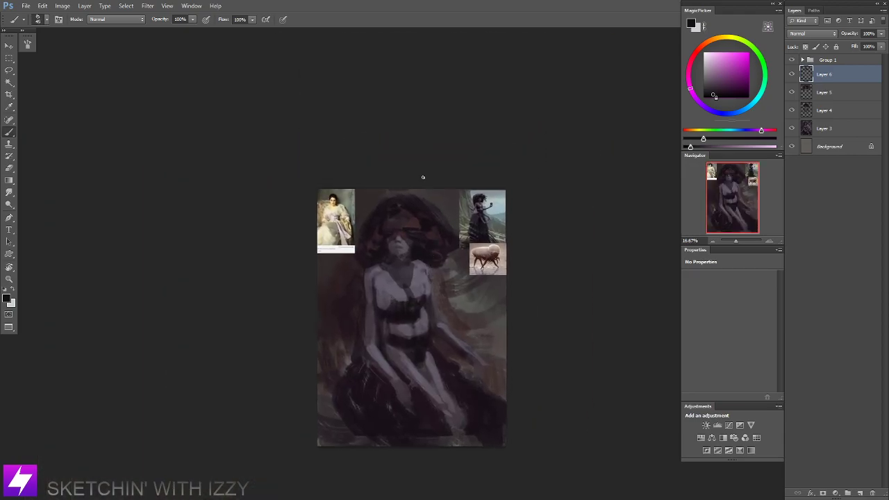
pyautogui.hotkey('ctrl', '+')
pyautogui.hotkey('ctrl', '+')
pyautogui.moveTo(382, 196); pyautogui.dragTo(360, 224)
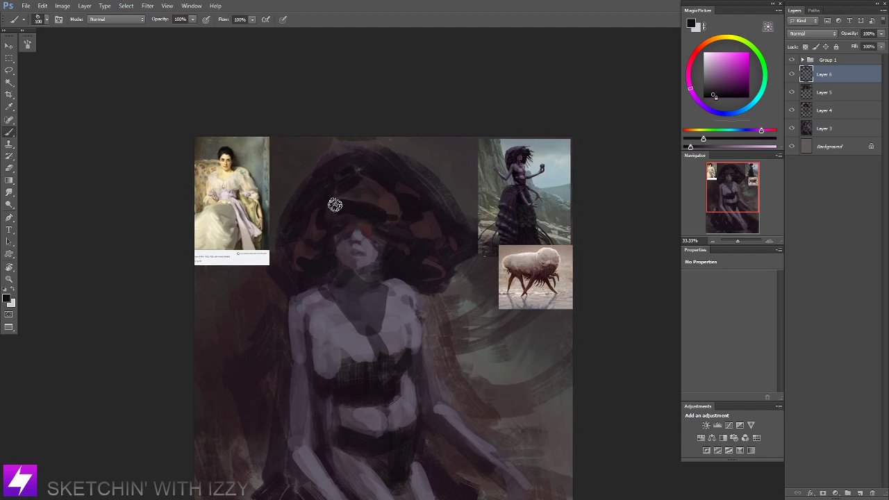
pyautogui.press('[')
pyautogui.press('[')
pyautogui.keyDown('alt'); pyautogui.click(377, 226); pyautogui.keyUp('alt')
pyautogui.moveTo(424, 250); pyautogui.dragTo(398, 255)
# Sample a muted violet from the dark-dressed figure reference and sweep broad violet strokes over the crown and sides of the hair.
pyautogui.keyDown('alt'); pyautogui.click(460, 188); pyautogui.keyUp('alt')
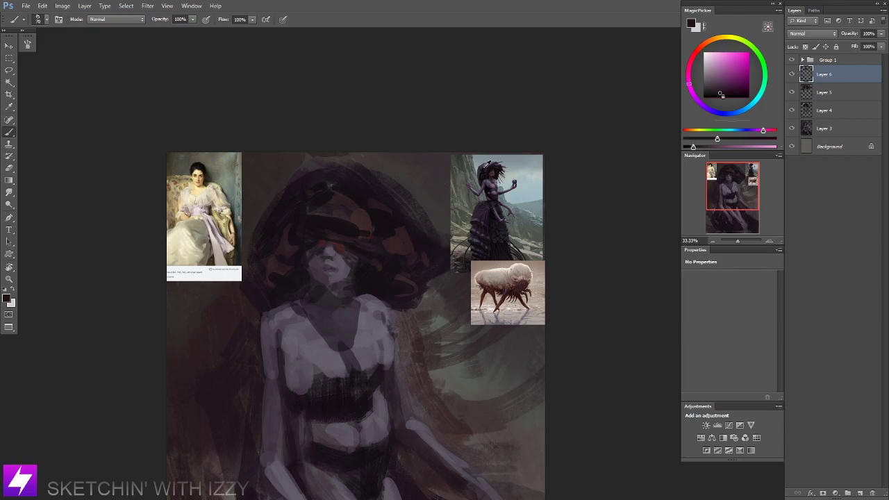
pyautogui.keyDown('alt'); pyautogui.click(487, 165); pyautogui.keyUp('alt')
pyautogui.press(']')
pyautogui.press(']')
pyautogui.press(']')
pyautogui.press(']')
pyautogui.press(']')
pyautogui.press(']')
pyautogui.moveTo(348, 183); pyautogui.dragTo(413, 233)
pyautogui.moveTo(376, 195)
pyautogui.mouseDown()
pyautogui.moveTo(425, 240)
pyautogui.moveTo(353, 173)
pyautogui.moveTo(410, 229)
pyautogui.moveTo(368, 207)
pyautogui.moveTo(298, 192)
pyautogui.moveTo(290, 199)
pyautogui.moveTo(307, 192)
pyautogui.moveTo(262, 231)
pyautogui.mouseUp()
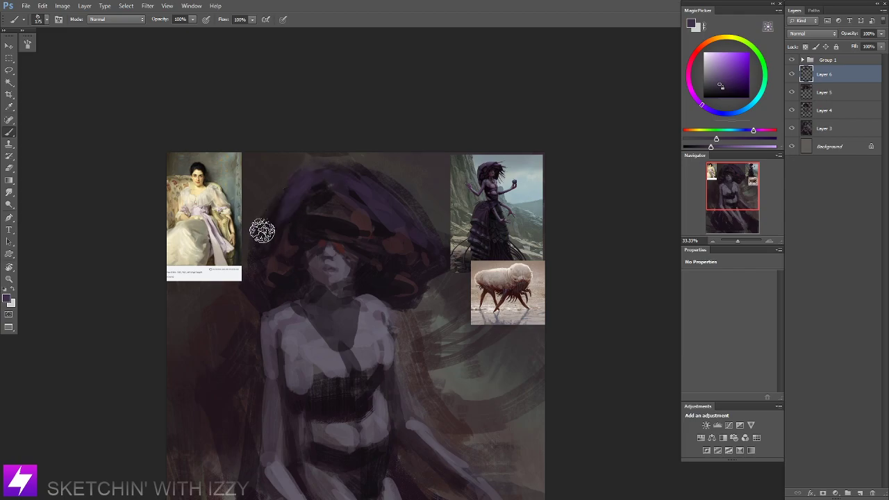
# Resample dark and violet hair tones and extend the hair mass down toward the shoulder.
pyautogui.keyDown('alt'); pyautogui.click(288, 243); pyautogui.keyUp('alt')
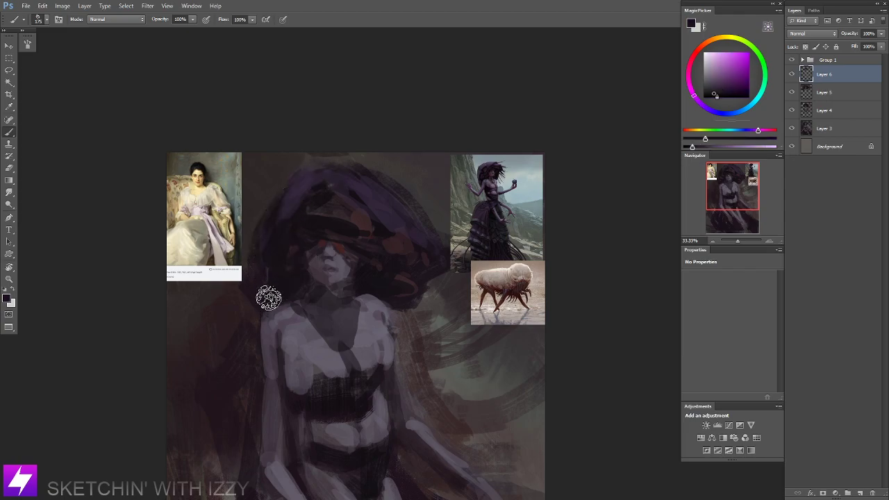
pyautogui.keyDown('alt'); pyautogui.click(269, 246); pyautogui.keyUp('alt')
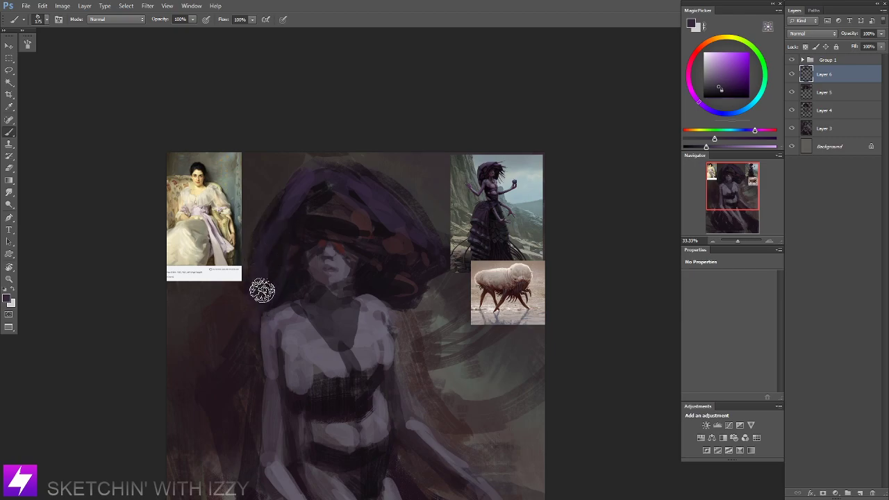
pyautogui.hotkey('ctrl', '-')
pyautogui.moveTo(448, 174)
pyautogui.mouseDown()
pyautogui.moveTo(363, 254)
pyautogui.moveTo(379, 238)
pyautogui.mouseUp()
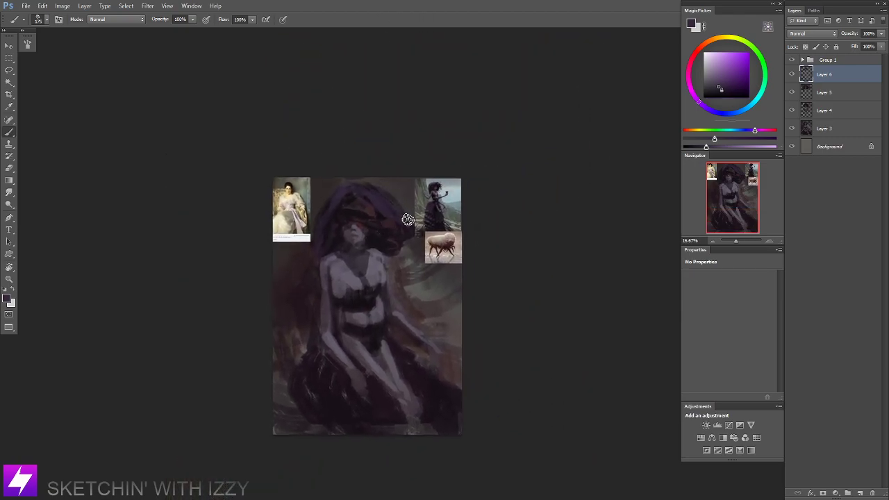
# Sample near-black from the hair and paint dark curling locks over the crown with a smaller brush.
pyautogui.scroll(1, 382, 218)
pyautogui.keyDown('alt'); pyautogui.click(367, 212); pyautogui.keyUp('alt')
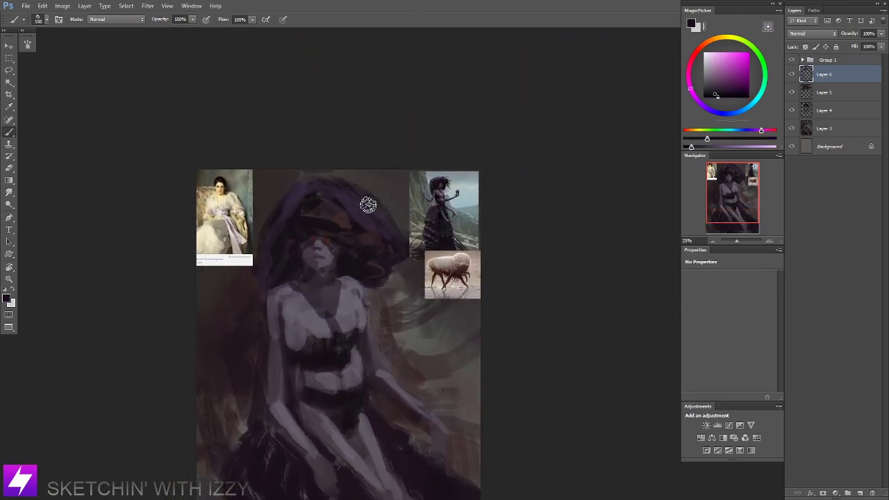
pyautogui.press('[')
pyautogui.press('[')
pyautogui.press('[')
pyautogui.press('[')
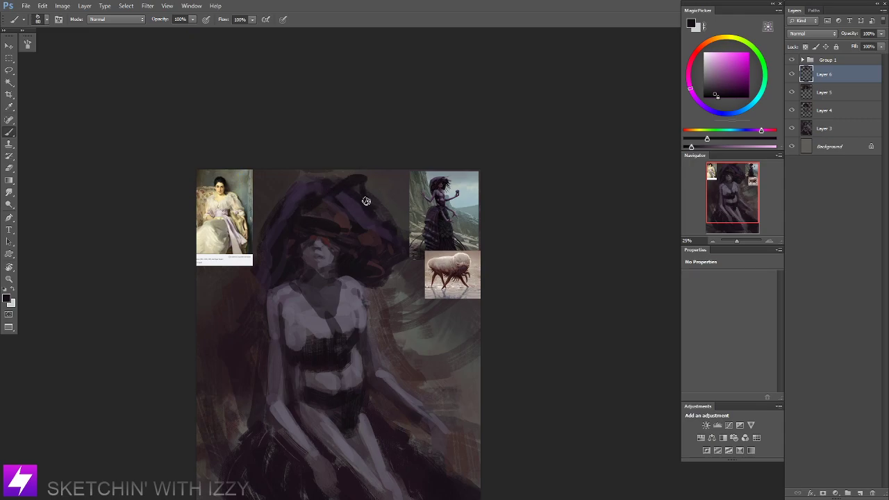
pyautogui.moveTo(396, 182); pyautogui.dragTo(366, 181)
# Mirror the canvas back, paint long windblown dark strands off the side of the hair, and darken the neck.
pyautogui.hotkey('ctrl', '-')
pyautogui.moveTo(394, 279); pyautogui.dragTo(349, 277)
pyautogui.press('F2')
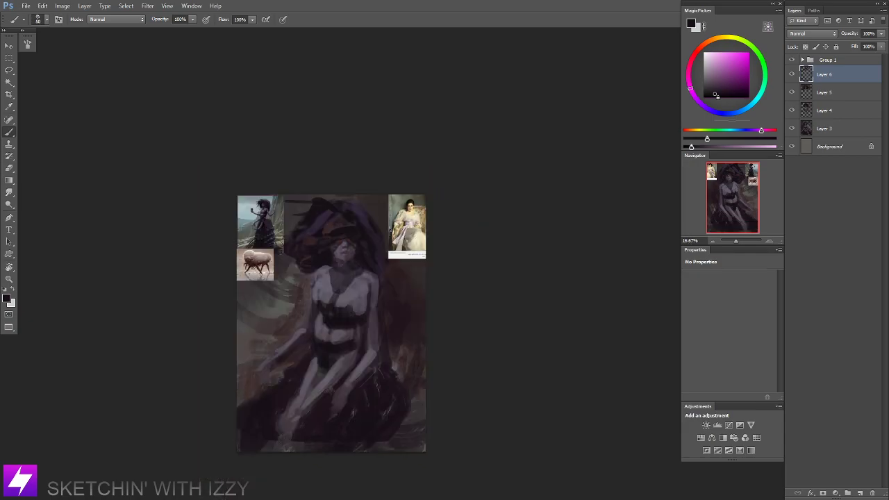
pyautogui.moveTo(318, 233); pyautogui.dragTo(360, 233)
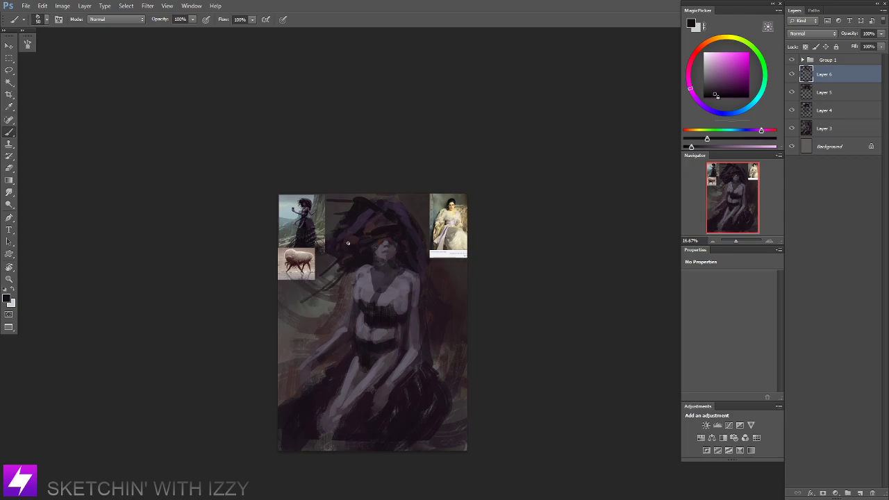
pyautogui.moveTo(405, 288); pyautogui.dragTo(391, 269)
pyautogui.hotkey('ctrl', '+')
pyautogui.moveTo(350, 232); pyautogui.dragTo(350, 243)
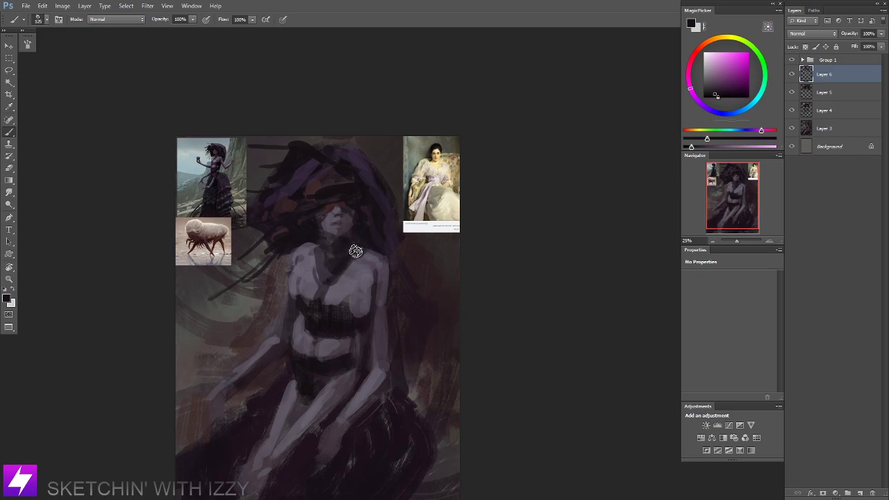
# Mirror the canvas and inspect the figure from the hair down to the skirt and outstretched hand.
pyautogui.hotkey('ctrl', '-')
pyautogui.hotkey('ctrl', '-')
pyautogui.hotkey('ctrl', 'shift', 'h')
pyautogui.moveTo(413, 252); pyautogui.dragTo(408, 276)
pyautogui.hotkey('ctrl', '+')
pyautogui.scroll(2, 353, 244)
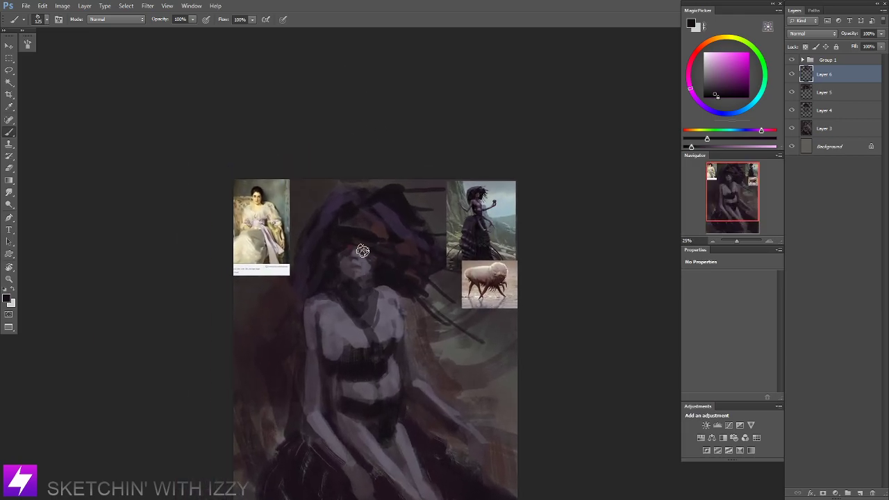
pyautogui.hotkey('ctrl', '+')
pyautogui.moveTo(353, 271); pyautogui.dragTo(349, 159)
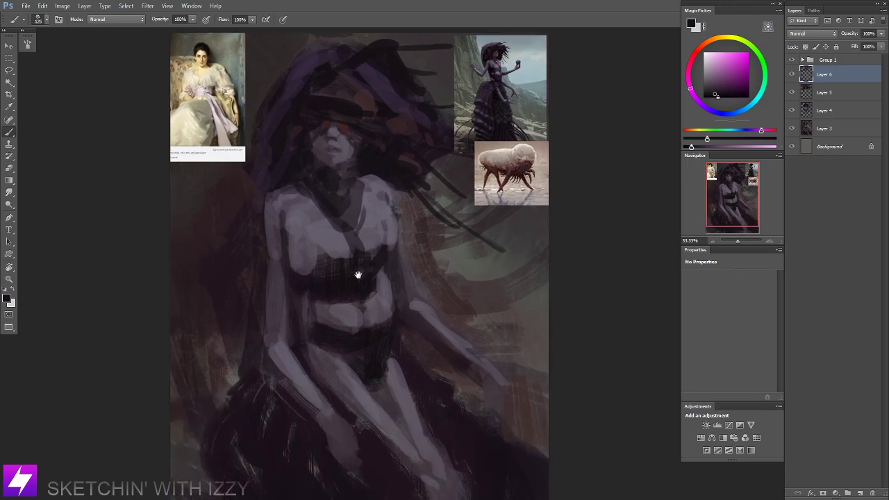
pyautogui.moveTo(337, 248); pyautogui.dragTo(312, 198)
pyautogui.moveTo(394, 257); pyautogui.dragTo(378, 252)
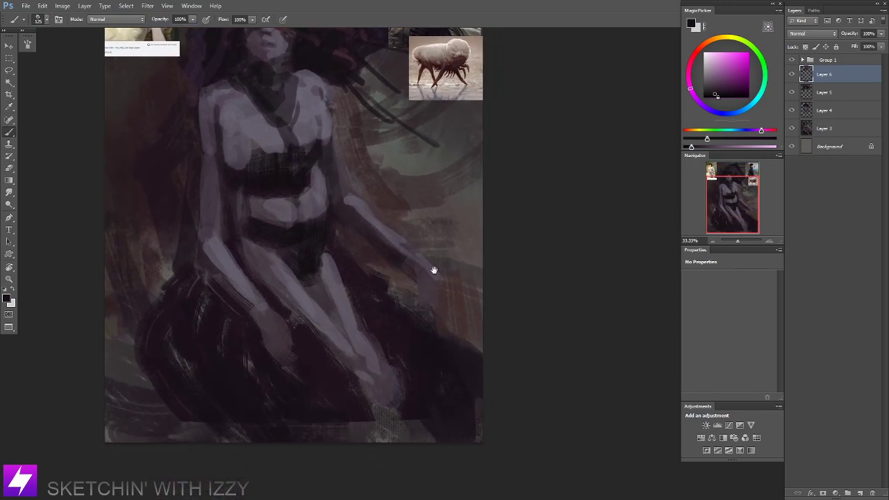
pyautogui.moveTo(433, 270); pyautogui.dragTo(422, 307)
pyautogui.moveTo(432, 140); pyautogui.dragTo(444, 266)
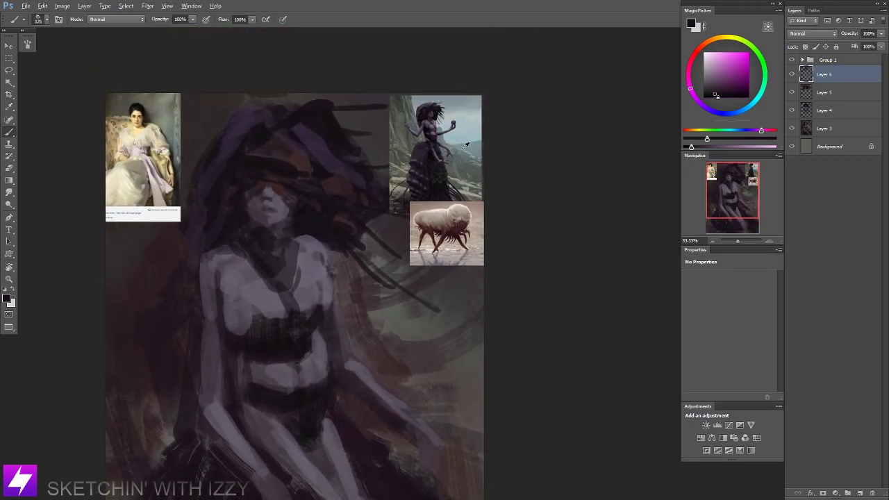
# Mix a medium blue from a colour sampled in the figure reference and dab a blob beneath the outstretched hand with a larger brush.
pyautogui.keyDown('alt'); pyautogui.click(471, 166); pyautogui.keyUp('alt')
pyautogui.scroll(-6, 658, 97)
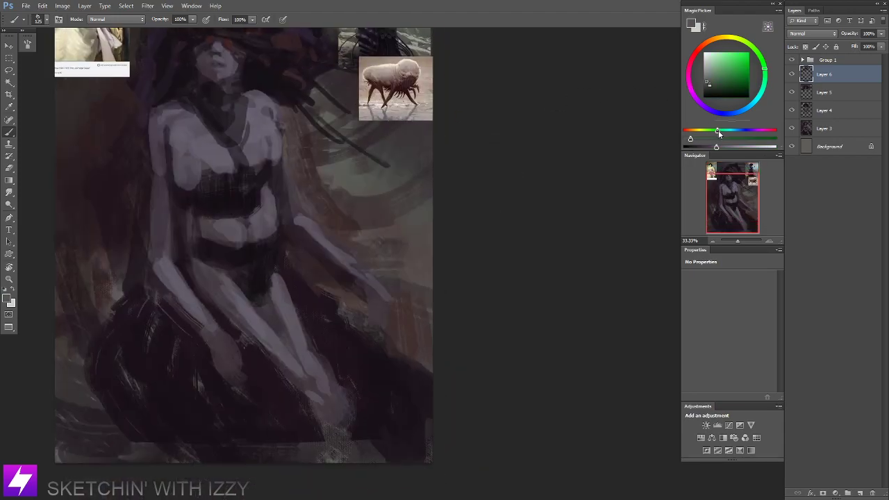
pyautogui.click(738, 138)
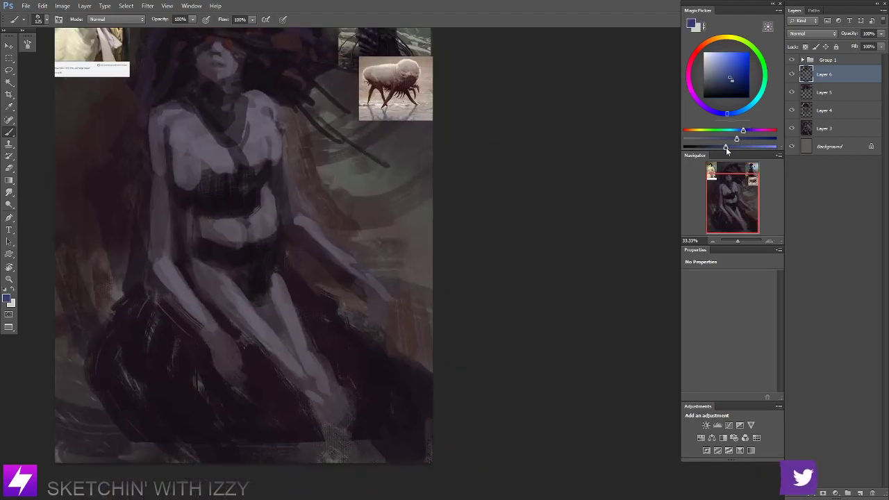
pyautogui.moveTo(726, 148); pyautogui.dragTo(731, 147)
pyautogui.moveTo(427, 311)
pyautogui.mouseDown()
pyautogui.moveTo(363, 332)
pyautogui.moveTo(374, 324)
pyautogui.mouseUp()
pyautogui.press(']')
pyautogui.press(']')
pyautogui.press(']')
pyautogui.click(370, 333)
pyautogui.hotkey('ctrl', 'z')
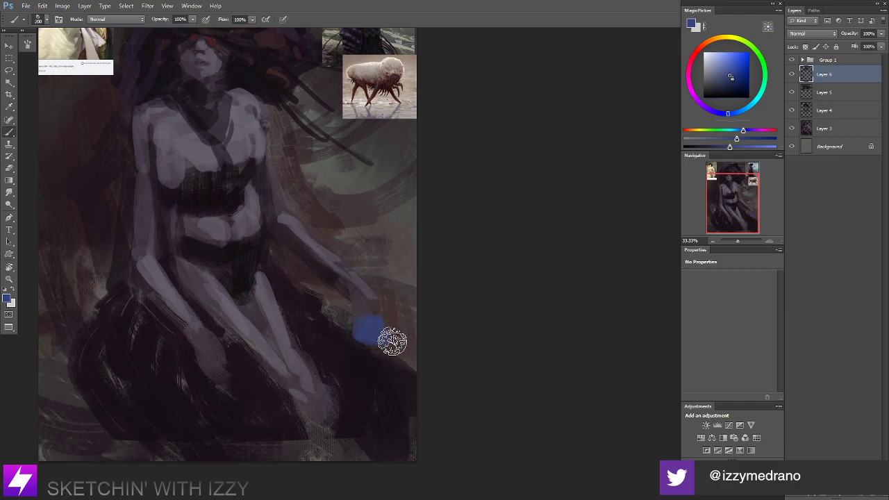
# Erase the outer edge of the blue blob and smudge it into a small round orb.
pyautogui.press('r')
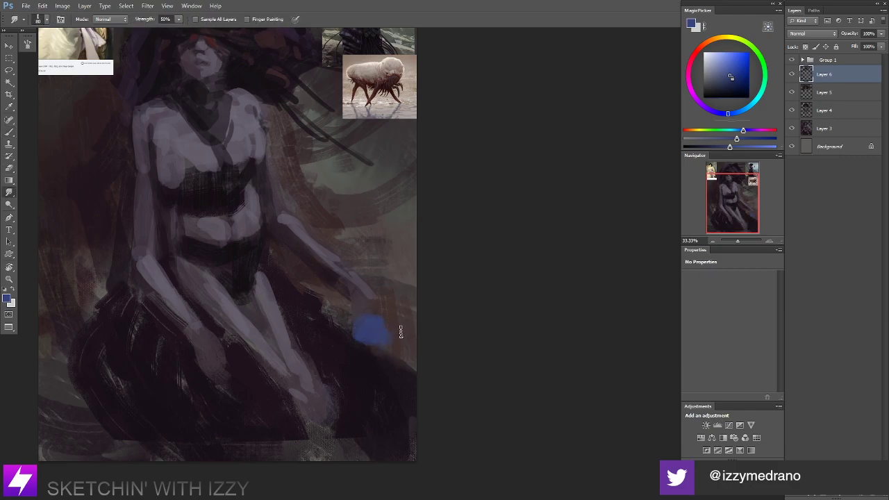
pyautogui.press('e')
pyautogui.moveTo(391, 325); pyautogui.dragTo(394, 344)
pyautogui.press('r')
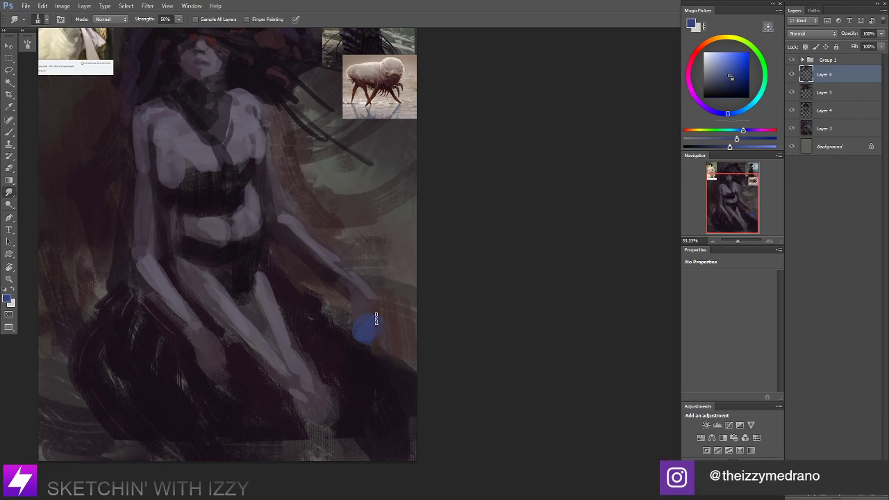
pyautogui.moveTo(323, 339)
pyautogui.mouseDown()
pyautogui.moveTo(329, 329)
pyautogui.moveTo(378, 357)
pyautogui.moveTo(379, 385)
pyautogui.mouseUp()
pyautogui.moveTo(340, 319); pyautogui.dragTo(332, 316)
# Sample an olive tan from the seated woman reference and block in a large rounded creature beside the skirt in the lower-left corner.
pyautogui.hotkey('ctrl', '-')
pyautogui.moveTo(204, 234)
pyautogui.mouseDown()
pyautogui.moveTo(326, 193)
pyautogui.moveTo(247, 196)
pyautogui.mouseUp()
pyautogui.press('b')
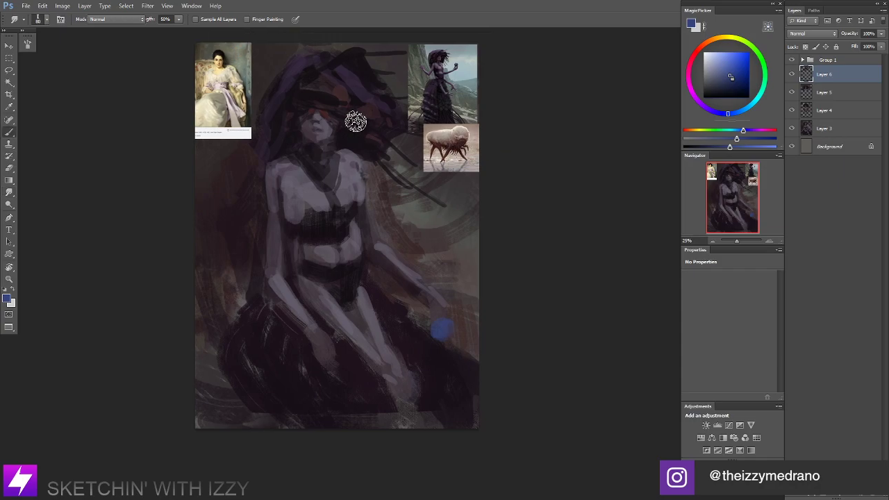
pyautogui.keyDown('alt'); pyautogui.click(241, 80); pyautogui.keyUp('alt')
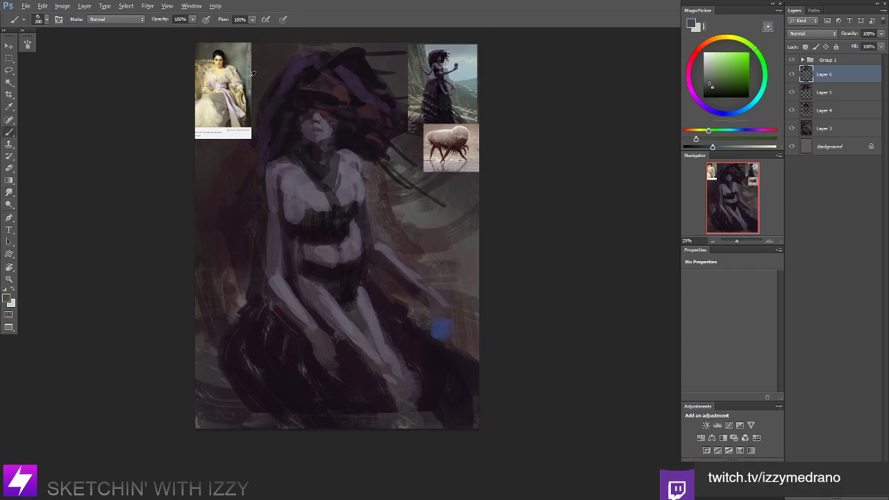
pyautogui.keyDown('alt'); pyautogui.click(240, 80); pyautogui.keyUp('alt')
pyautogui.moveTo(321, 319); pyautogui.dragTo(314, 313)
pyautogui.press(']')
pyautogui.press(']')
pyautogui.press(']')
pyautogui.moveTo(238, 404)
pyautogui.mouseDown()
pyautogui.moveTo(300, 382)
pyautogui.moveTo(251, 369)
pyautogui.moveTo(262, 378)
pyautogui.moveTo(262, 343)
pyautogui.moveTo(293, 370)
pyautogui.mouseUp()
pyautogui.moveTo(216, 377)
pyautogui.mouseDown()
pyautogui.moveTo(264, 348)
pyautogui.moveTo(246, 365)
pyautogui.moveTo(287, 370)
pyautogui.moveTo(238, 335)
pyautogui.moveTo(278, 334)
pyautogui.moveTo(306, 387)
pyautogui.moveTo(285, 390)
pyautogui.moveTo(254, 362)
pyautogui.moveTo(284, 399)
pyautogui.moveTo(244, 395)
pyautogui.moveTo(256, 406)
pyautogui.moveTo(270, 346)
pyautogui.moveTo(261, 321)
pyautogui.moveTo(266, 357)
pyautogui.moveTo(291, 364)
pyautogui.moveTo(292, 389)
pyautogui.mouseUp()
# Refine the tan creature's silhouette and lobed underside with sampled skirt and body tones, varying the brush size.
pyautogui.keyDown('alt'); pyautogui.click(332, 388); pyautogui.keyUp('alt')
pyautogui.press(']')
pyautogui.press(']')
pyautogui.press('[')
pyautogui.press('[')
pyautogui.press('[')
pyautogui.keyDown('alt'); pyautogui.click(272, 348); pyautogui.keyUp('alt')
pyautogui.keyDown('alt'); pyautogui.click(239, 322); pyautogui.keyUp('alt')
pyautogui.keyDown('alt'); pyautogui.click(220, 312); pyautogui.keyUp('alt')
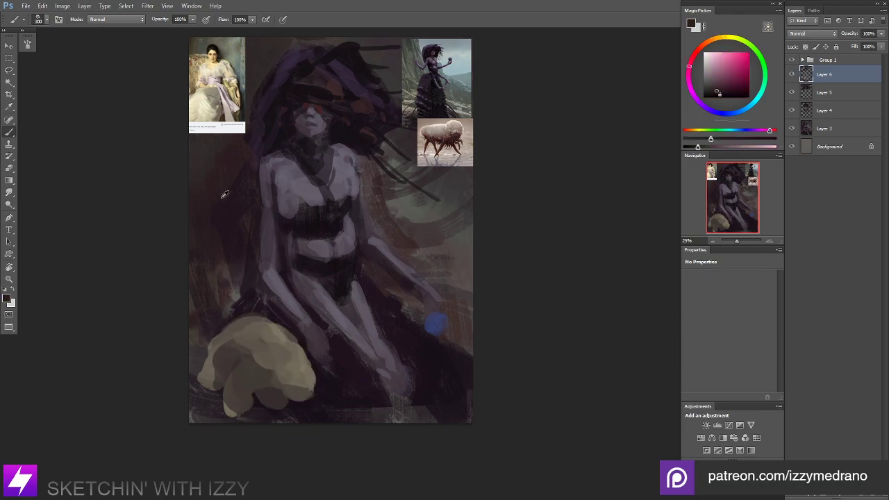
# Paint the creature's eye, facial shadows and dark back stripes with sampled browns, and restate its edge with near-black.
pyautogui.keyDown('alt'); pyautogui.click(268, 355); pyautogui.keyUp('alt')
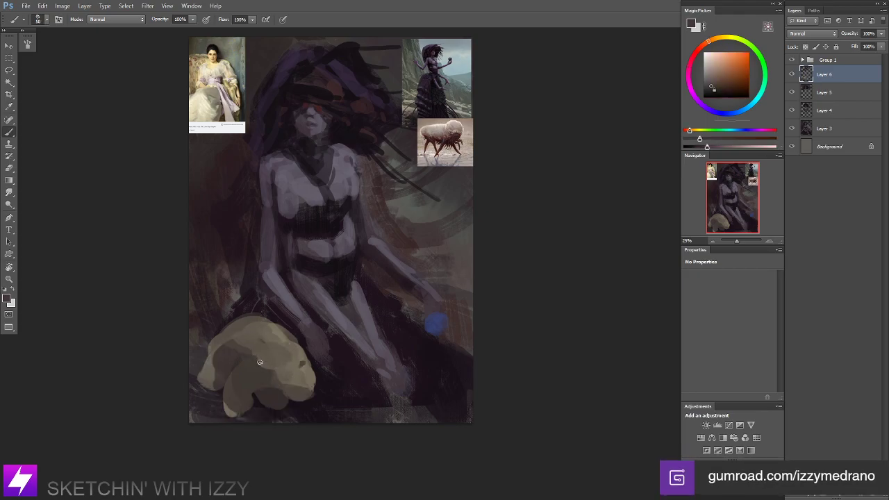
pyautogui.keyDown('alt'); pyautogui.click(300, 369); pyautogui.keyUp('alt')
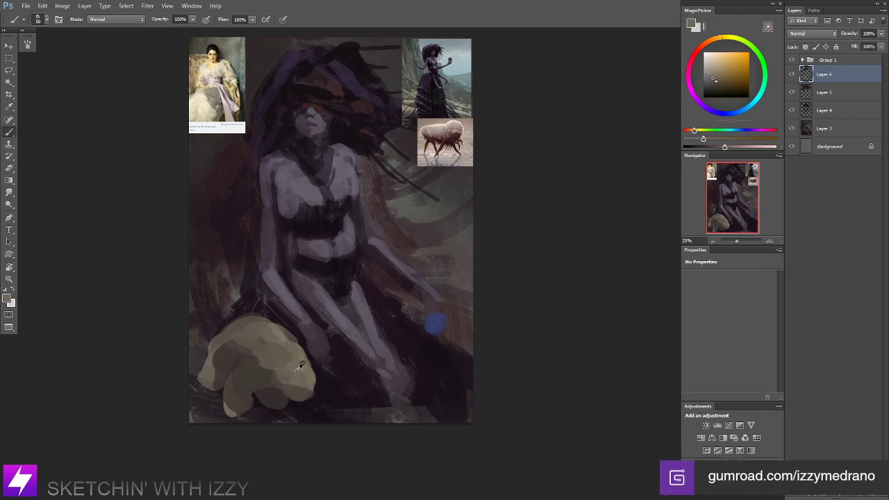
pyautogui.keyDown('alt'); pyautogui.click(332, 389); pyautogui.keyUp('alt')
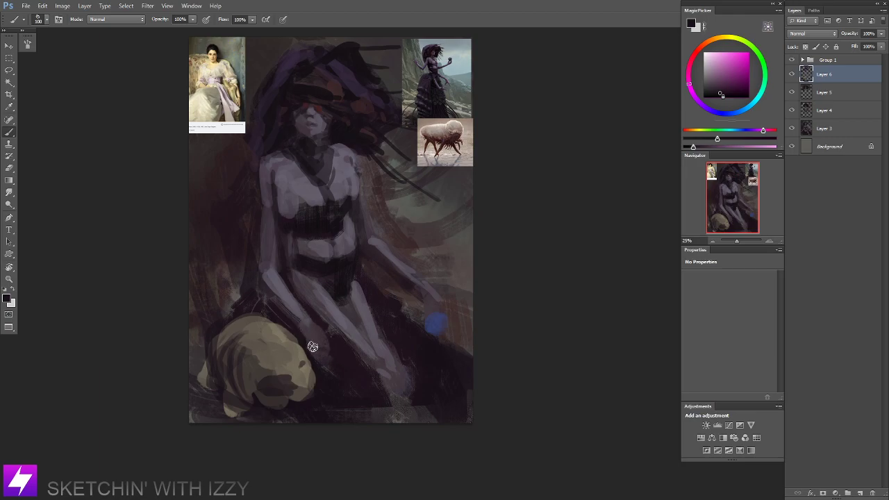
# Smudge the stripes and shading on the creature's body into soft tones, and mirror the canvas to check the composition.
pyautogui.press('r')
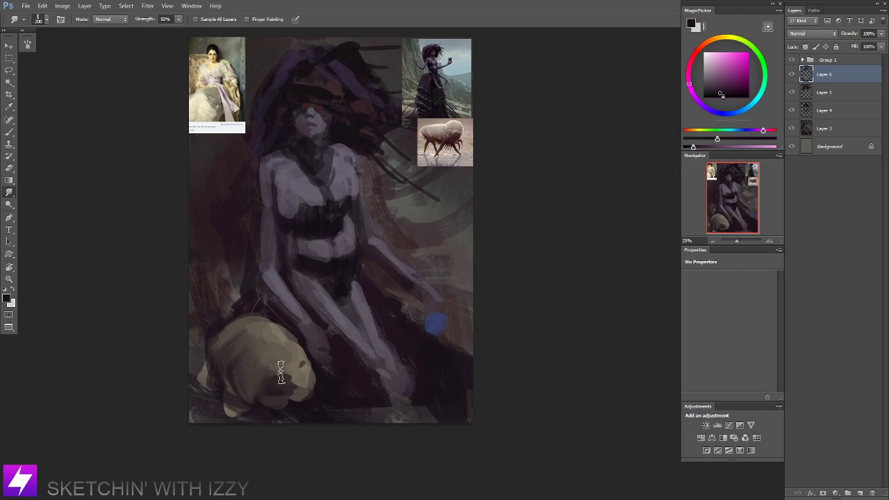
pyautogui.hotkey('ctrl', '-')
pyautogui.hotkey('ctrl', '-')
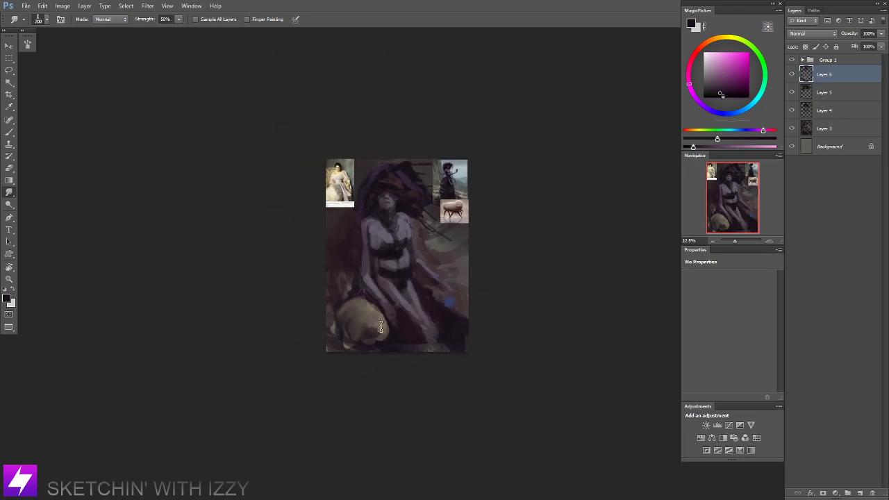
pyautogui.hotkey('ctrl', 'shift', 'h')
pyautogui.moveTo(371, 359); pyautogui.dragTo(276, 353)
# Sample a muted grey from the background and brush it softly over the creature's back at brush size 500.
pyautogui.press('b')
pyautogui.keyDown('alt'); pyautogui.click(261, 235); pyautogui.keyUp('alt')
pyautogui.hotkey('ctrl', '+')
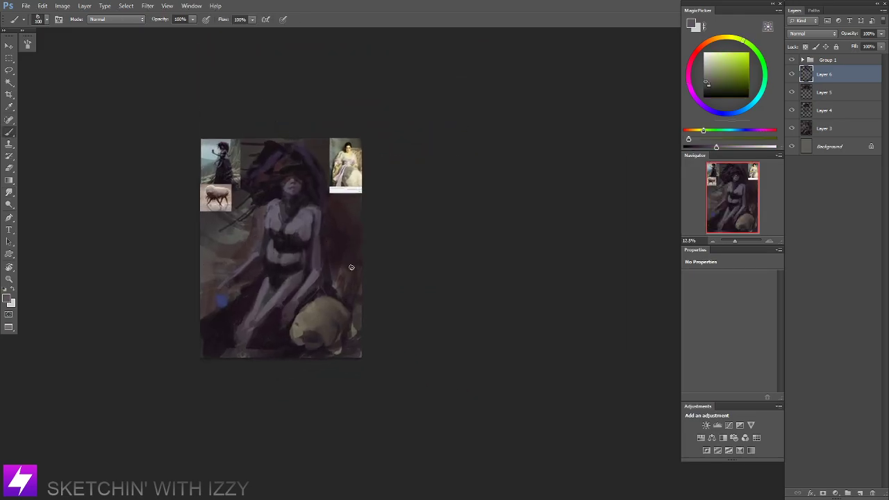
pyautogui.press(']')
pyautogui.press(']')
pyautogui.moveTo(308, 324)
pyautogui.mouseDown()
pyautogui.moveTo(331, 329)
pyautogui.moveTo(297, 326)
pyautogui.moveTo(283, 336)
pyautogui.moveTo(311, 347)
pyautogui.moveTo(298, 346)
pyautogui.moveTo(302, 324)
pyautogui.mouseUp()
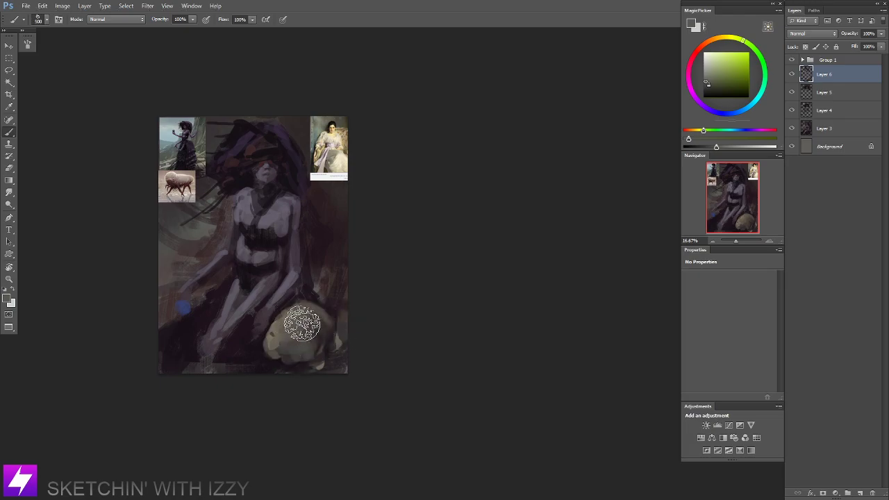
pyautogui.moveTo(329, 256)
pyautogui.mouseDown()
pyautogui.moveTo(333, 292)
pyautogui.moveTo(348, 278)
pyautogui.mouseUp()
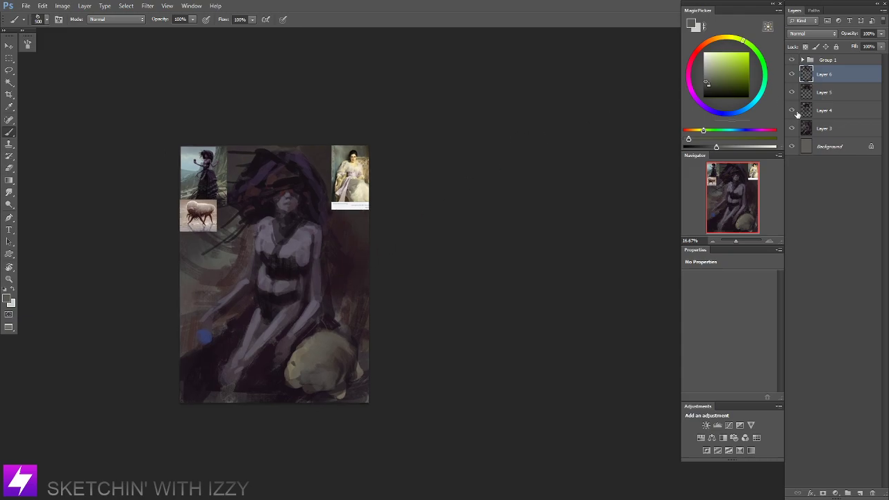
# Scale Layer 3 through Layer 6 down together to about 93%, leaving a margin around the painting.
pyautogui.keyDown('shift'); pyautogui.click(823, 128); pyautogui.keyUp('shift')
pyautogui.hotkey('ctrl', 't')
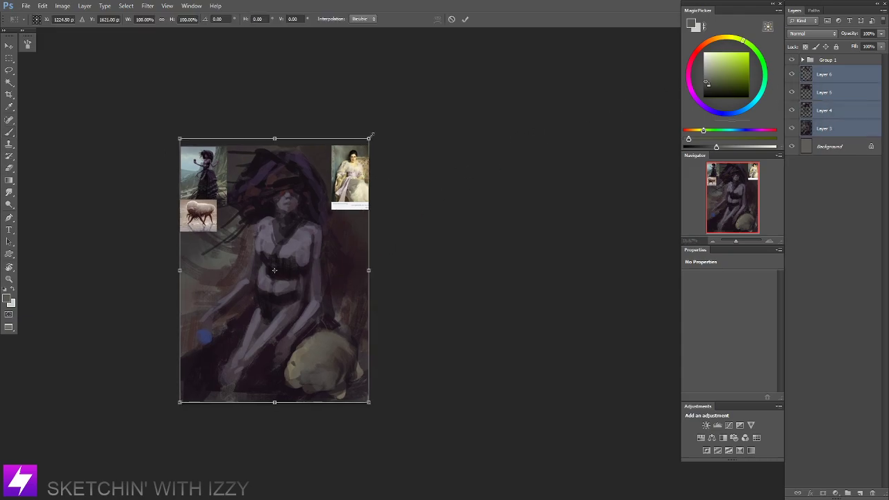
pyautogui.moveTo(372, 136); pyautogui.dragTo(361, 150)
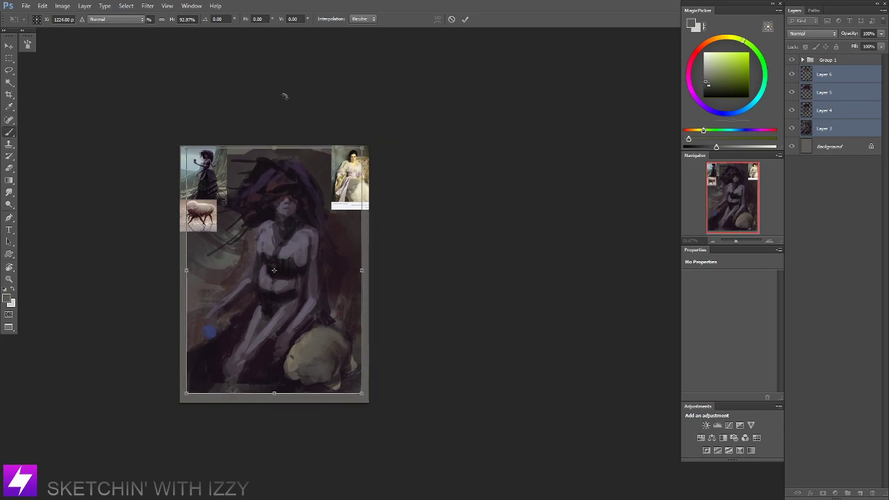
pyautogui.press('Return')
# Move the scaled painting layers toward the canvas's upper-left corner, leaving empty strips along the opposite two edges.
pyautogui.hotkey('ctrl', '+')
pyautogui.moveTo(222, 297); pyautogui.dragTo(334, 268)
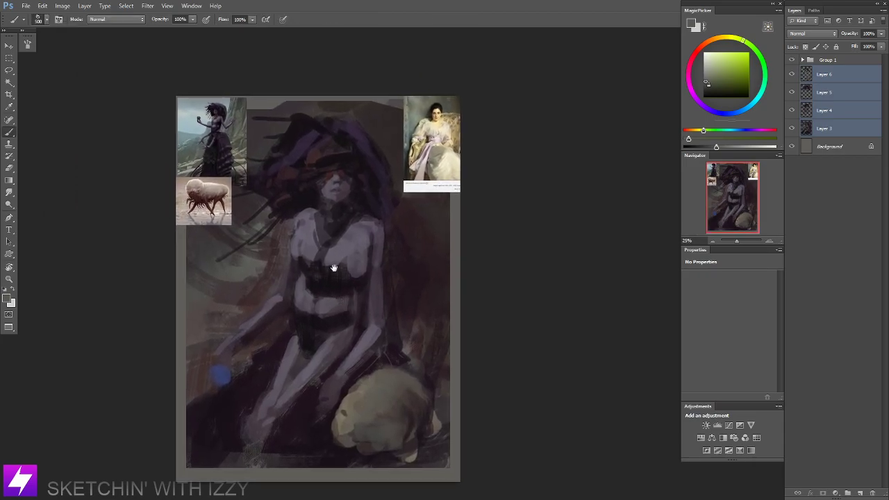
pyautogui.moveTo(402, 271)
pyautogui.mouseDown()
pyautogui.moveTo(393, 266)
pyautogui.moveTo(403, 256)
pyautogui.moveTo(389, 280)
pyautogui.moveTo(406, 282)
pyautogui.mouseUp()
pyautogui.moveTo(355, 376); pyautogui.dragTo(341, 337)
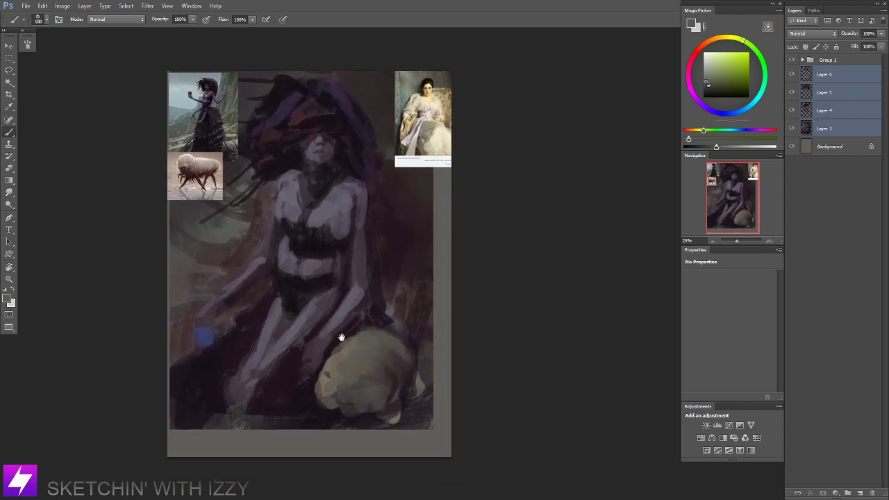
pyautogui.moveTo(293, 358); pyautogui.dragTo(299, 352)
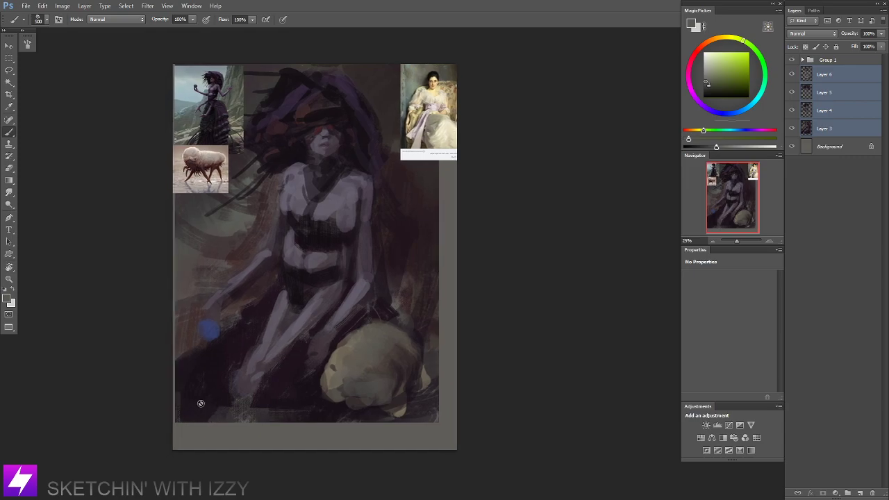
# Hide the Group 1 reference images and sample a dark muted tone from the painting's background.
pyautogui.keyDown('alt'); pyautogui.click(268, 388); pyautogui.keyUp('alt')
pyautogui.keyDown('alt'); pyautogui.click(191, 367); pyautogui.keyUp('alt')
pyautogui.moveTo(382, 182); pyautogui.dragTo(364, 222)
pyautogui.keyDown('alt'); pyautogui.click(373, 132); pyautogui.keyUp('alt')
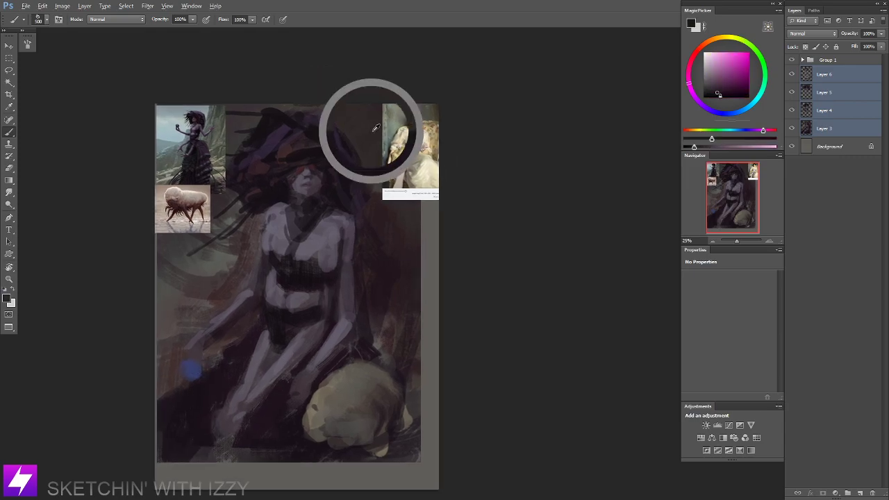
pyautogui.click(792, 60)
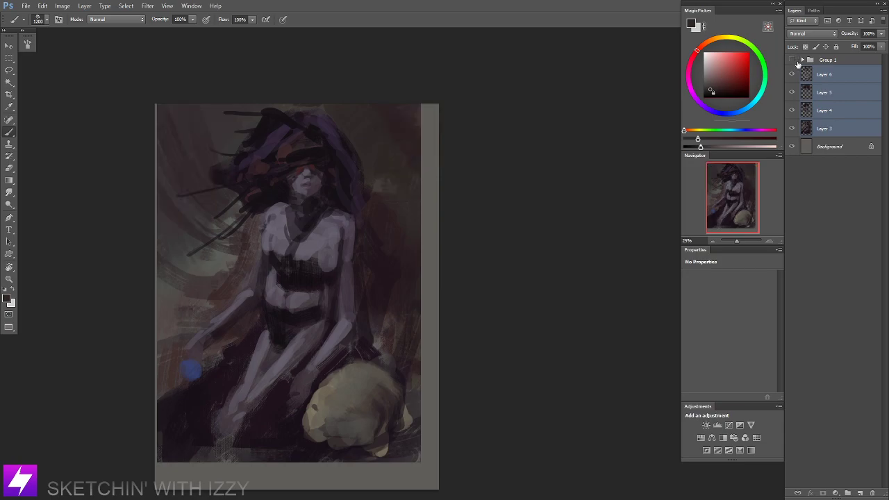
pyautogui.scroll(1, 428, 196)
pyautogui.keyDown('alt'); pyautogui.click(152, 141); pyautogui.keyUp('alt')
pyautogui.press(']')
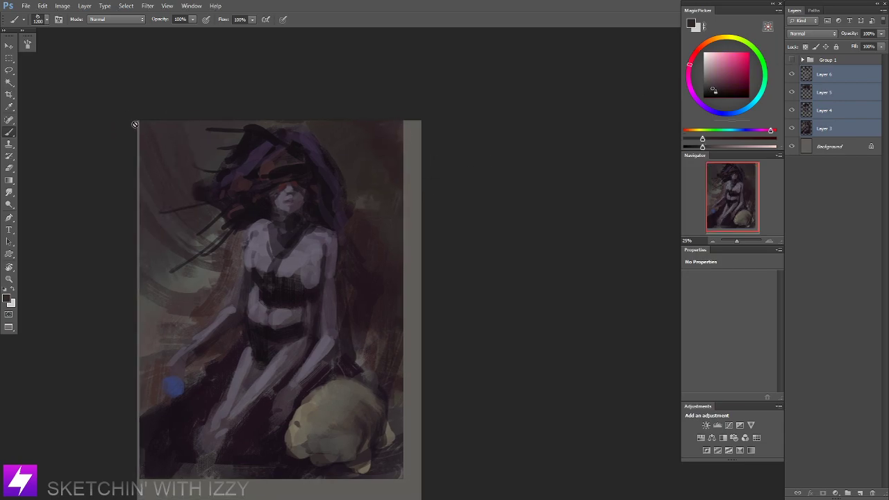
pyautogui.click(139, 129)
pyautogui.press('Return')
# Add a new layer above Layer 6 and reduce the brush size to 400.
pyautogui.click(808, 60)
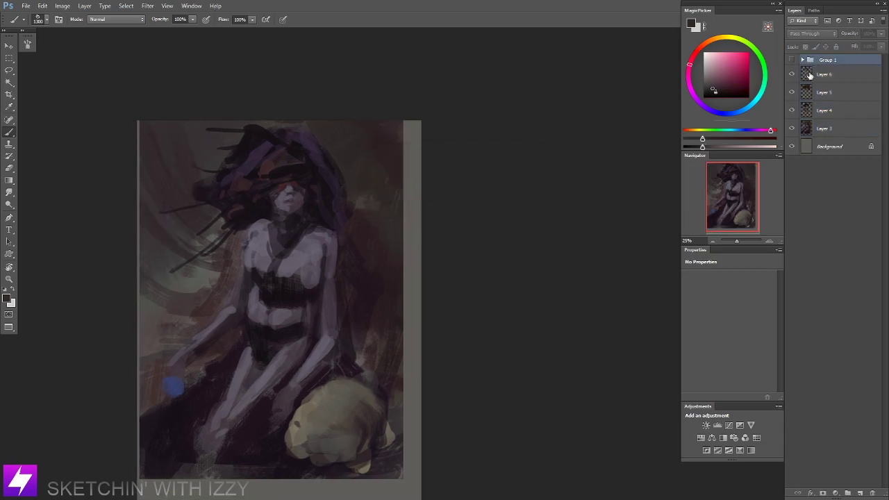
pyautogui.click(812, 75)
pyautogui.hotkey('ctrl', 'alt', 'shift', 'n')
pyautogui.press('[')
pyautogui.press('[')
pyautogui.press('[')
pyautogui.press('[')
pyautogui.press('[')
pyautogui.press('[')
pyautogui.press('[')
pyautogui.press('[')
pyautogui.press('[')
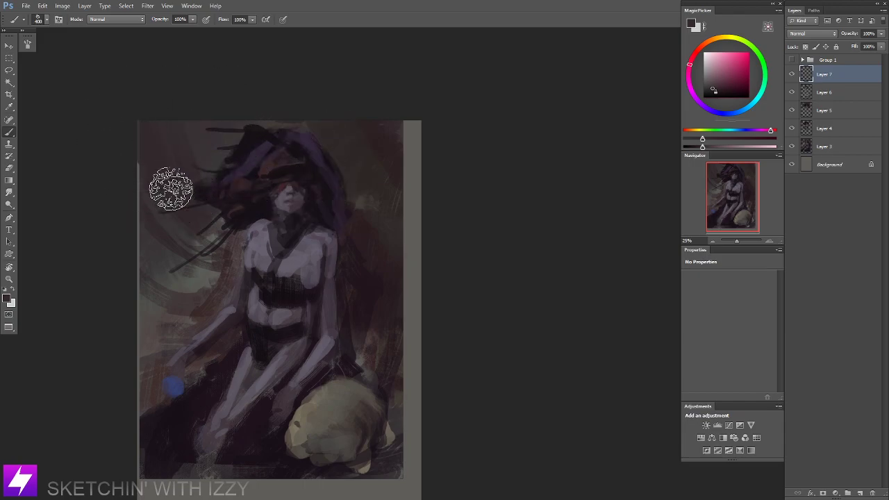
# Extend the dark skirt and ground over the empty left and lower edges of the canvas with sampled near-black tones.
pyautogui.moveTo(125, 288); pyautogui.dragTo(128, 303)
pyautogui.moveTo(158, 415)
pyautogui.mouseDown()
pyautogui.moveTo(172, 234)
pyautogui.moveTo(202, 243)
pyautogui.mouseUp()
pyautogui.moveTo(175, 280); pyautogui.dragTo(168, 299)
pyautogui.keyDown('alt'); pyautogui.click(203, 259); pyautogui.keyUp('alt')
pyautogui.moveTo(199, 269)
pyautogui.mouseDown()
pyautogui.moveTo(192, 336)
pyautogui.moveTo(226, 314)
pyautogui.moveTo(266, 307)
pyautogui.moveTo(263, 332)
pyautogui.moveTo(315, 279)
pyautogui.moveTo(319, 334)
pyautogui.moveTo(385, 315)
pyautogui.moveTo(412, 326)
pyautogui.mouseUp()
pyautogui.moveTo(396, 252)
pyautogui.mouseDown()
pyautogui.moveTo(385, 313)
pyautogui.moveTo(394, 322)
pyautogui.mouseUp()
pyautogui.moveTo(251, 387); pyautogui.dragTo(262, 387)
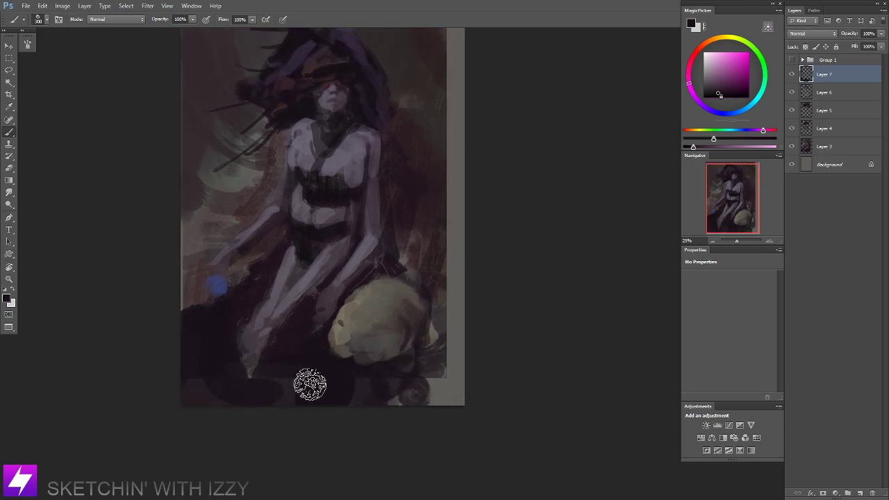
# Sample dark tones from the painting and brush dark brown fold shapes across the lower skirt.
pyautogui.keyDown('alt'); pyautogui.click(255, 260); pyautogui.keyUp('alt')
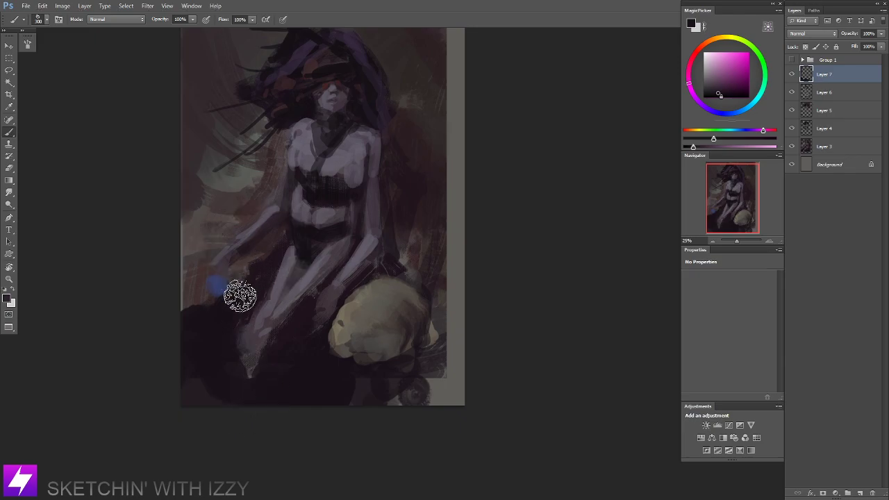
pyautogui.moveTo(306, 351); pyautogui.dragTo(301, 341)
pyautogui.moveTo(363, 337)
pyautogui.mouseDown()
pyautogui.moveTo(319, 389)
pyautogui.moveTo(309, 385)
pyautogui.mouseUp()
pyautogui.moveTo(321, 309); pyautogui.dragTo(327, 300)
# Merge Layer 3 through Layer 7 into a single layer.
pyautogui.hotkey('ctrl', 't')
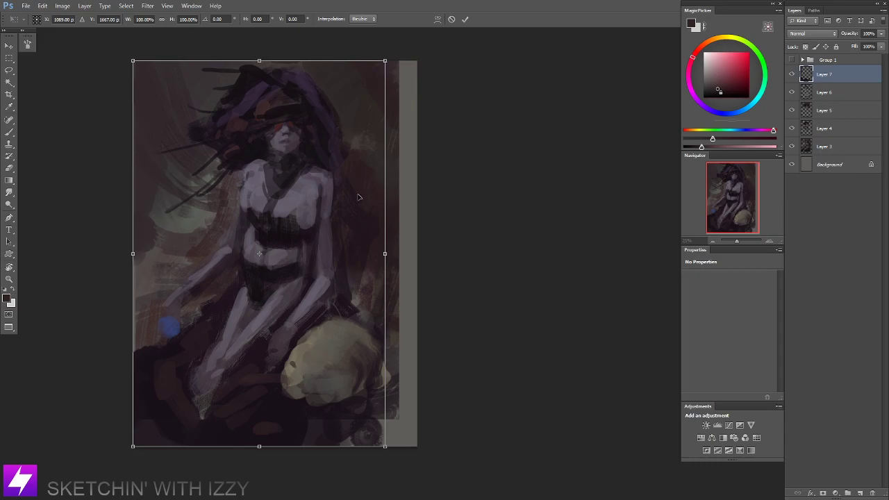
pyautogui.press('Escape')
pyautogui.keyDown('shift'); pyautogui.click(821, 148); pyautogui.keyUp('shift')
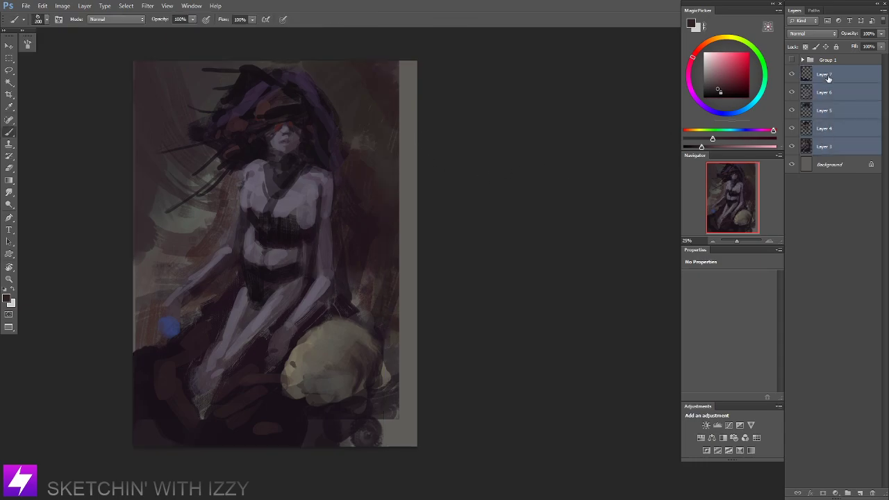
pyautogui.hotkey('ctrl', 'e')
# Try to warp the merged painting around the head, torso and edges, and undo the warp while keeping the layers merged.
pyautogui.hotkey('ctrl', 't')
pyautogui.scroll(1, 348, 301)
pyautogui.rightClick(318, 270)
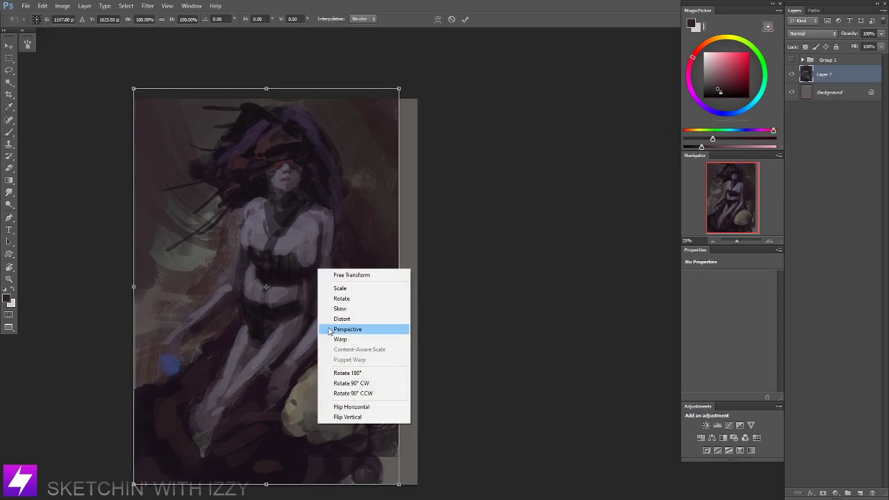
pyautogui.click(357, 344)
pyautogui.moveTo(260, 247); pyautogui.dragTo(260, 240)
pyautogui.moveTo(382, 90); pyautogui.dragTo(383, 94)
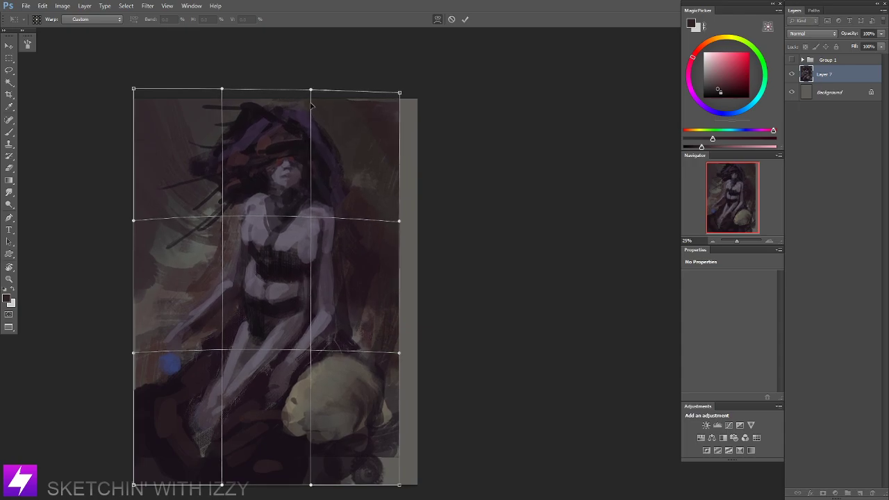
pyautogui.moveTo(188, 106); pyautogui.dragTo(178, 134)
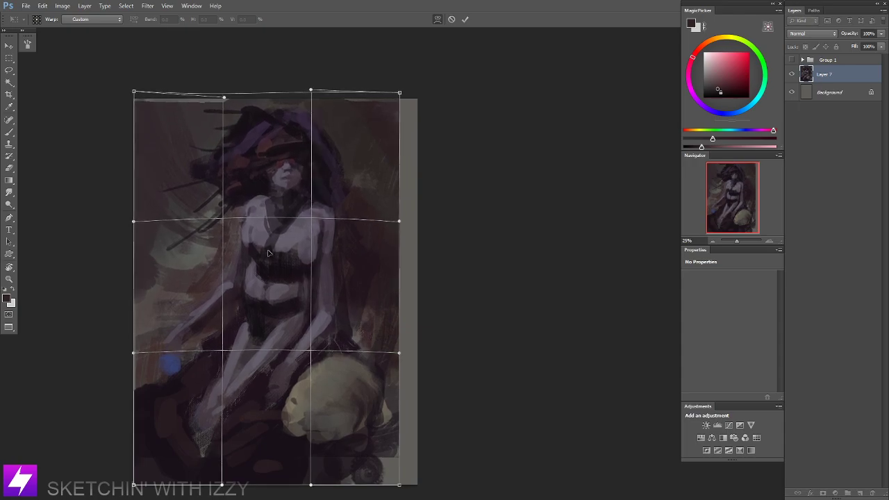
pyautogui.moveTo(268, 253); pyautogui.dragTo(289, 255)
pyautogui.moveTo(182, 247); pyautogui.dragTo(235, 224)
pyautogui.moveTo(386, 214); pyautogui.dragTo(403, 224)
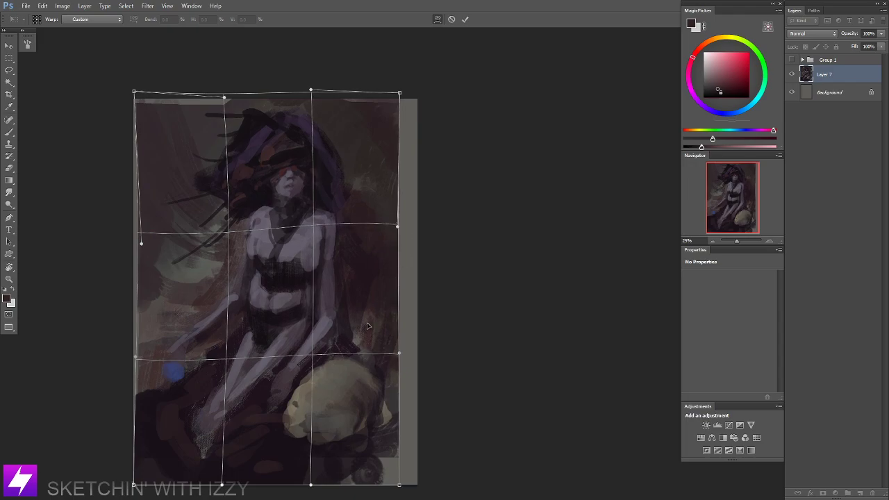
pyautogui.press('Return')
pyautogui.hotkey('ctrl', 'alt', 'z')
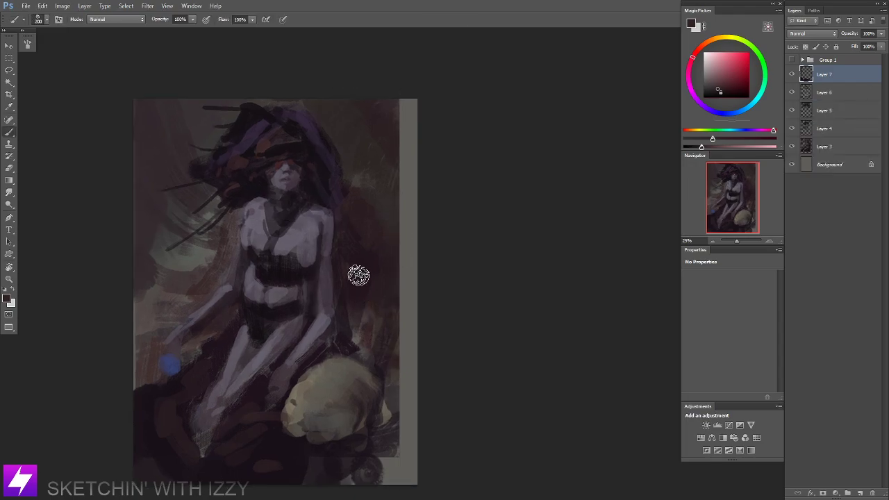
pyautogui.hotkey('ctrl', 'shift', 'z')
# Warp the merged painting, pulling the orb side inward and reshaping the torso, hair and upper edge.
pyautogui.hotkey('ctrl', 't')
pyautogui.rightClick(294, 200)
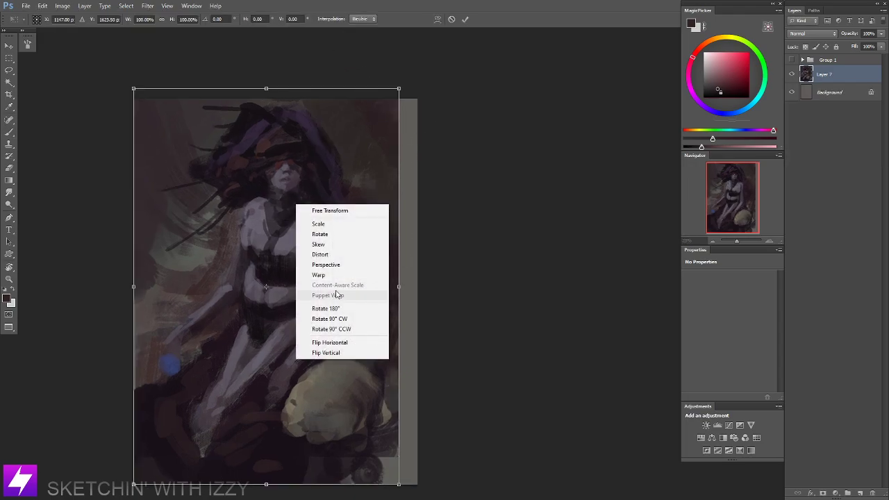
pyautogui.click(337, 275)
pyautogui.moveTo(180, 241)
pyautogui.mouseDown()
pyautogui.moveTo(148, 232)
pyautogui.moveTo(189, 235)
pyautogui.mouseUp()
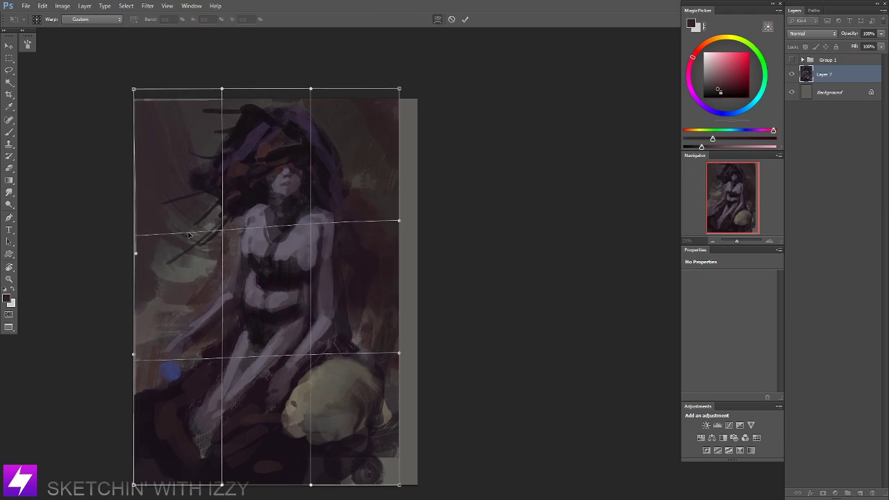
pyautogui.moveTo(163, 352); pyautogui.dragTo(171, 355)
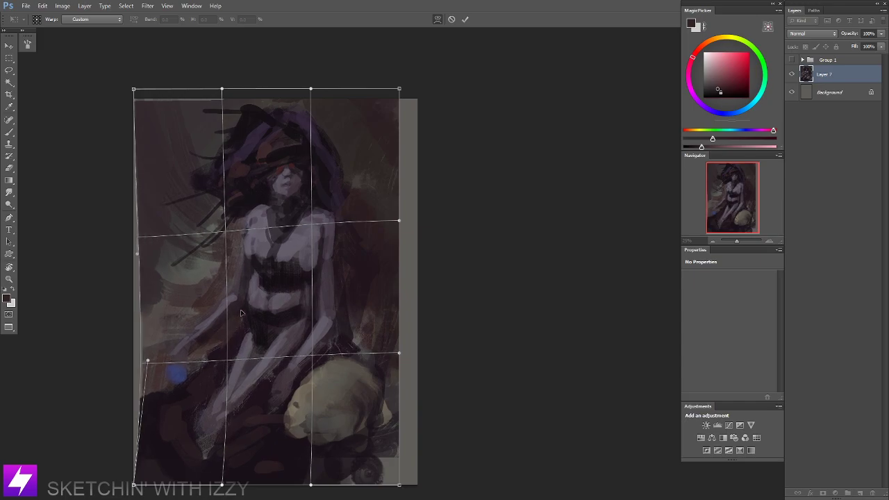
pyautogui.moveTo(352, 307); pyautogui.dragTo(354, 296)
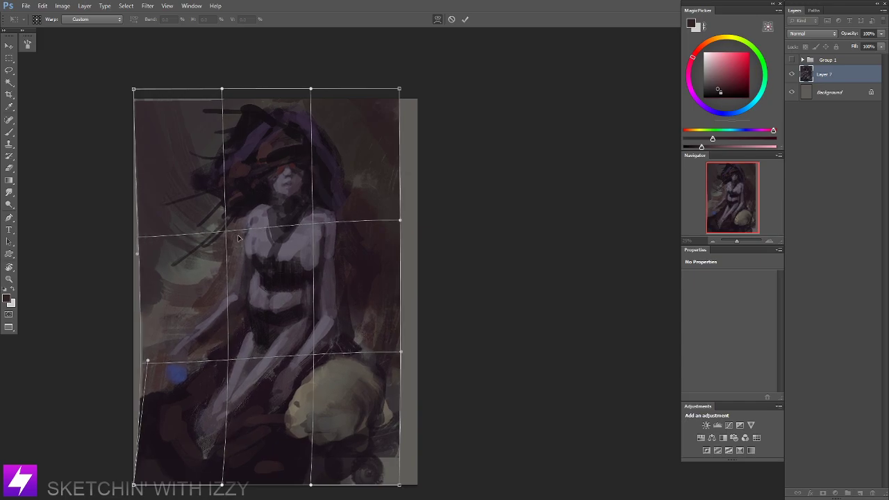
pyautogui.moveTo(238, 239); pyautogui.dragTo(234, 233)
pyautogui.moveTo(311, 90); pyautogui.dragTo(322, 89)
pyautogui.moveTo(180, 97); pyautogui.dragTo(186, 92)
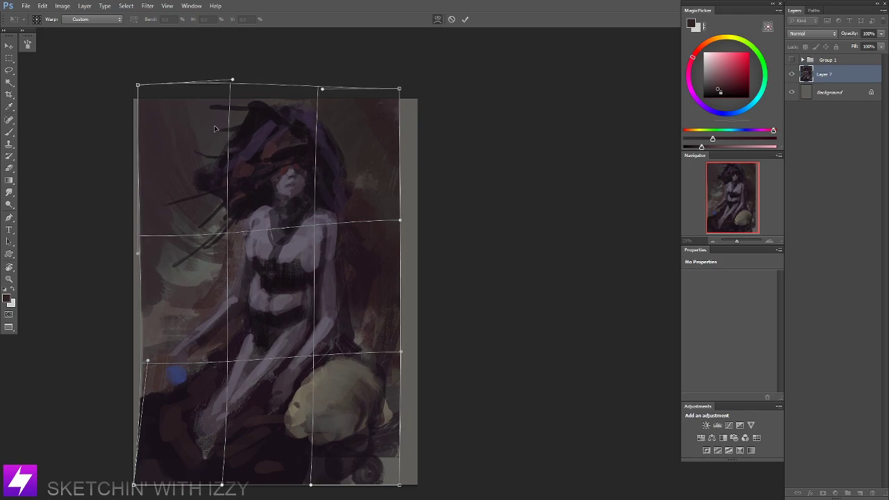
pyautogui.moveTo(215, 129); pyautogui.dragTo(241, 134)
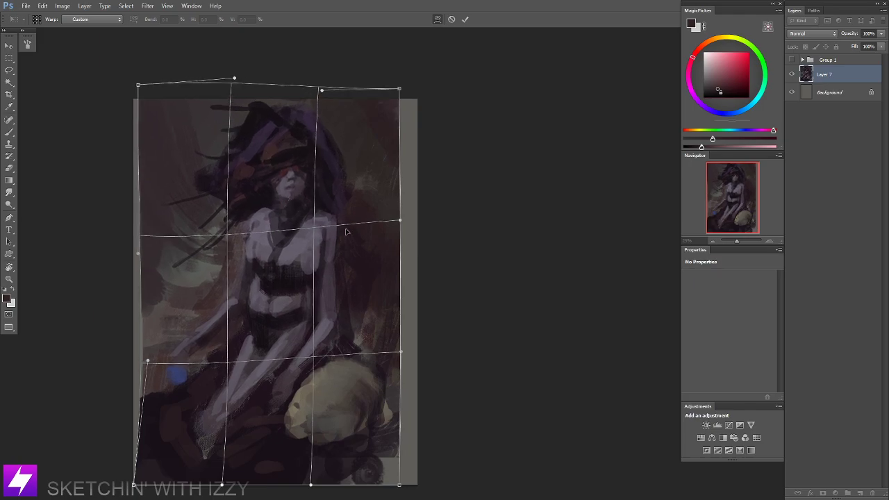
pyautogui.press('Escape')
# Stretch the painting vertically, scale it down slightly, and shift it toward the middle of the canvas.
pyautogui.hotkey('ctrl', 't')
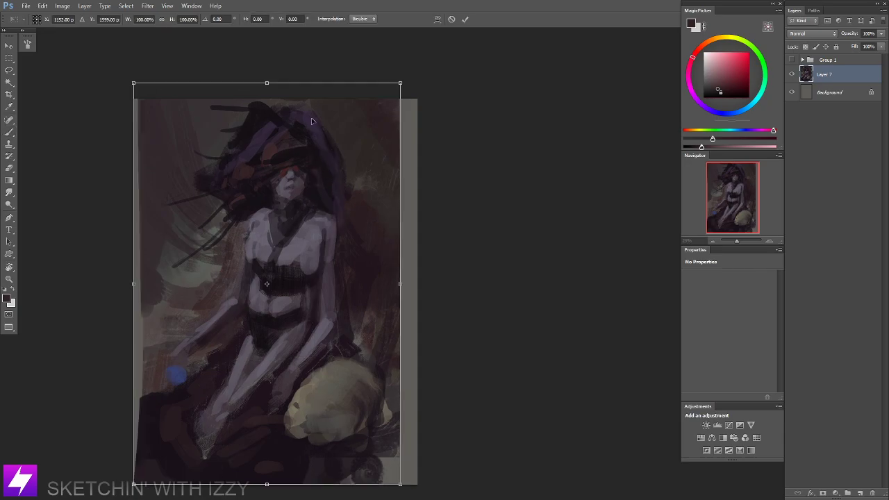
pyautogui.moveTo(273, 80); pyautogui.dragTo(318, 69)
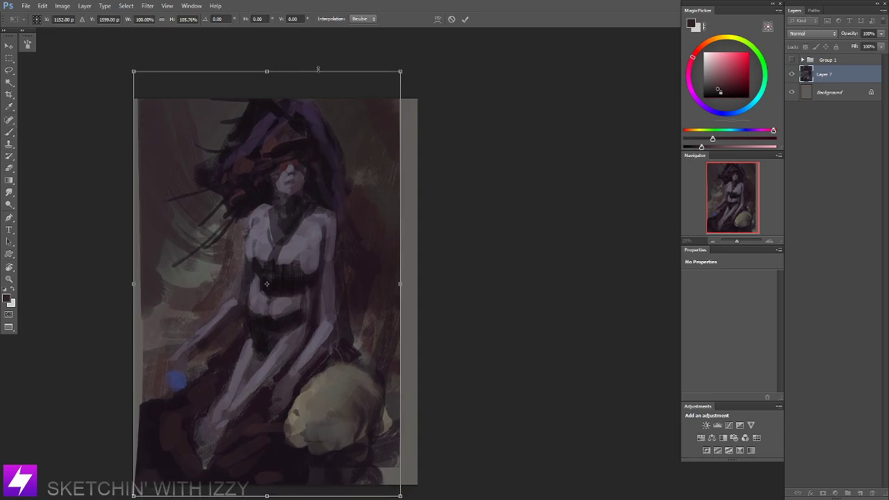
pyautogui.moveTo(400, 71); pyautogui.dragTo(394, 84)
pyautogui.press('Return')
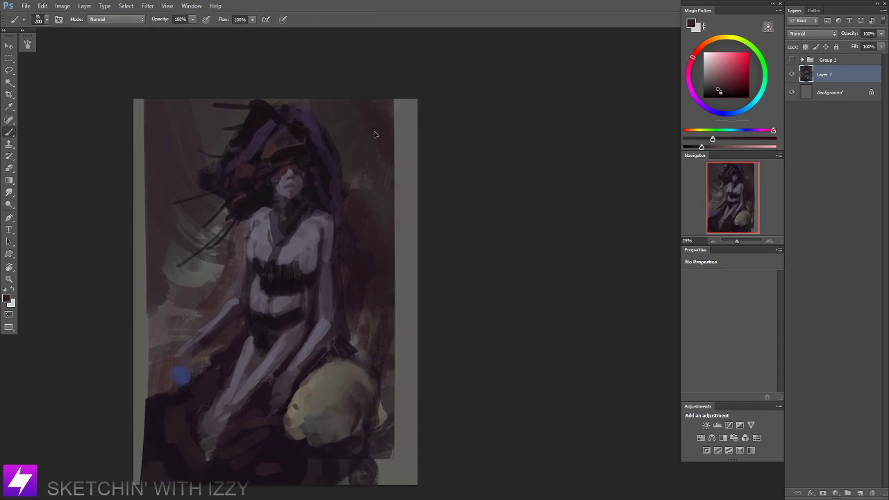
pyautogui.moveTo(371, 129); pyautogui.dragTo(381, 136)
# Lasso the upper head and windblown hair, squash the selection vertically to lower the hair's crown, and deselect it.
pyautogui.press('l')
pyautogui.moveTo(392, 104); pyautogui.dragTo(180, 141)
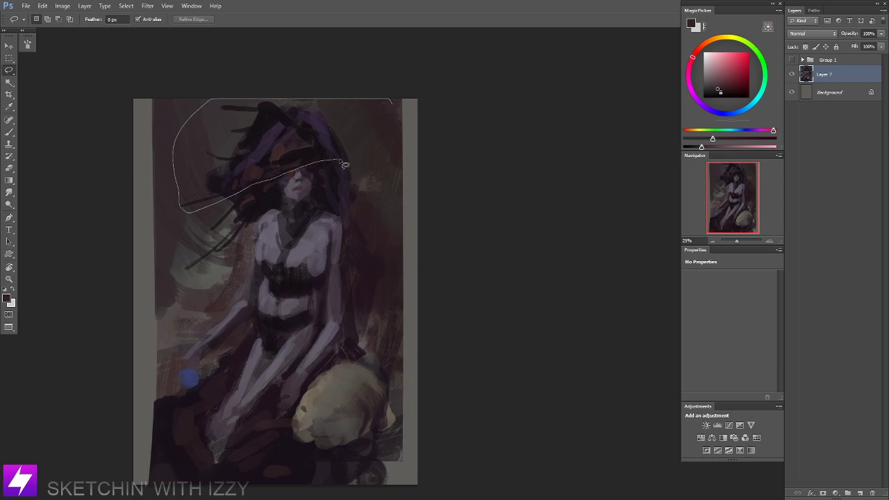
pyautogui.moveTo(345, 165); pyautogui.dragTo(387, 102)
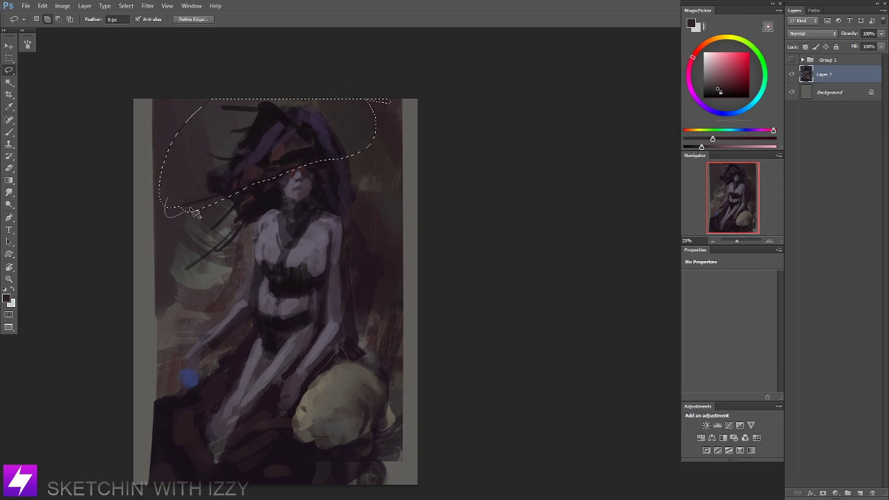
pyautogui.hotkey('ctrl', 't')
pyautogui.moveTo(276, 99); pyautogui.dragTo(276, 118)
pyautogui.moveTo(276, 217); pyautogui.dragTo(276, 211)
pyautogui.press('Return')
pyautogui.hotkey('ctrl', 'd')
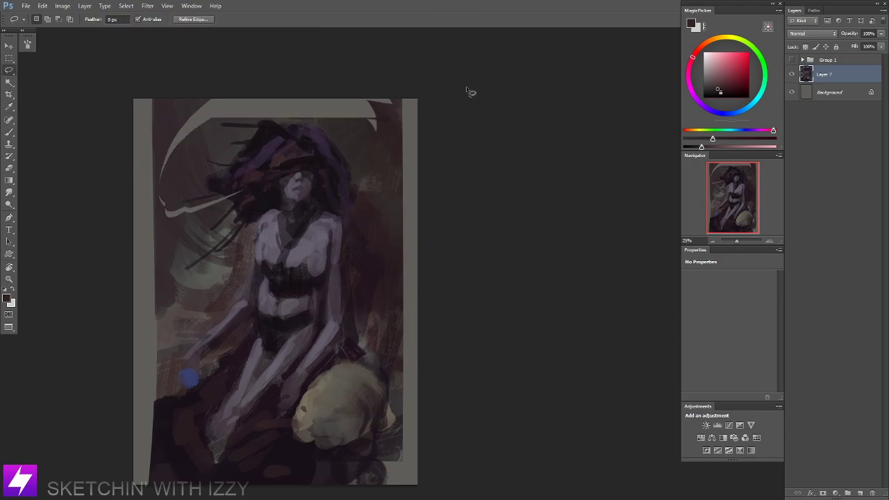
# Mirror the canvas horizontally to check the reshaped figure.
pyautogui.hotkey('ctrl', '-')
pyautogui.hotkey('ctrl', 'shift', 'h')
pyautogui.moveTo(423, 200); pyautogui.dragTo(440, 212)
pyautogui.moveTo(380, 217); pyautogui.dragTo(394, 202)
pyautogui.hotkey('ctrl', '+')
pyautogui.moveTo(345, 240); pyautogui.dragTo(378, 244)
# Sample near-black and dark purple tones and touch up the dark band across the chest, varying the brush size.
pyautogui.press('b')
pyautogui.keyDown('alt'); pyautogui.click(331, 285); pyautogui.keyUp('alt')
pyautogui.press('[')
pyautogui.press('[')
pyautogui.press('[')
pyautogui.press('[')
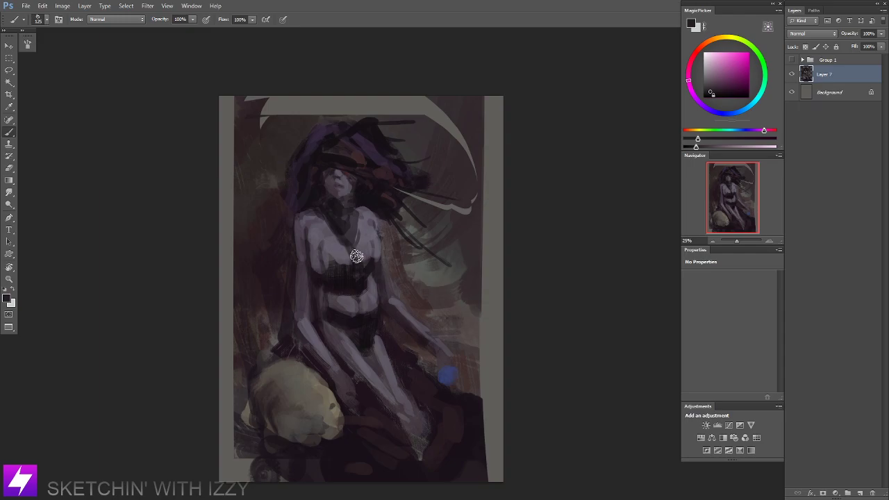
pyautogui.keyDown('alt'); pyautogui.click(302, 243); pyautogui.keyUp('alt')
pyautogui.press(']')
pyautogui.press(']')
pyautogui.press(']')
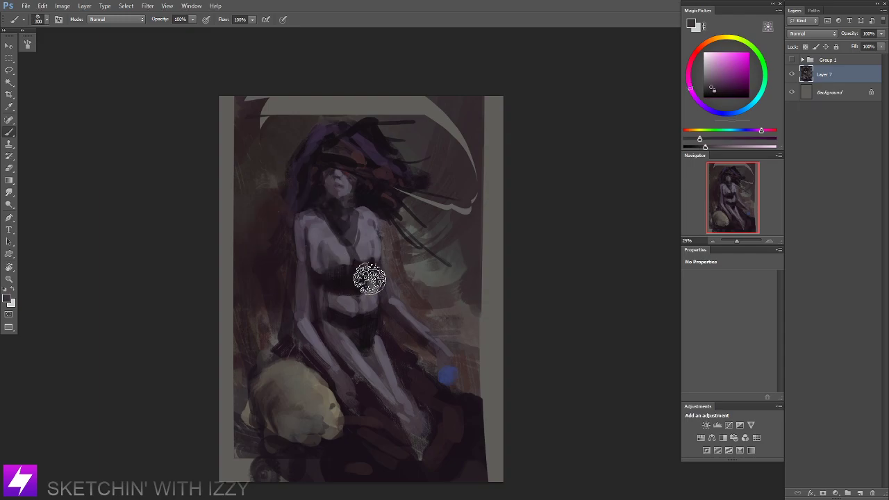
pyautogui.moveTo(392, 271)
pyautogui.mouseDown()
pyautogui.moveTo(386, 294)
pyautogui.moveTo(374, 284)
pyautogui.mouseUp()
pyautogui.press('[')
pyautogui.press('[')
pyautogui.press('[')
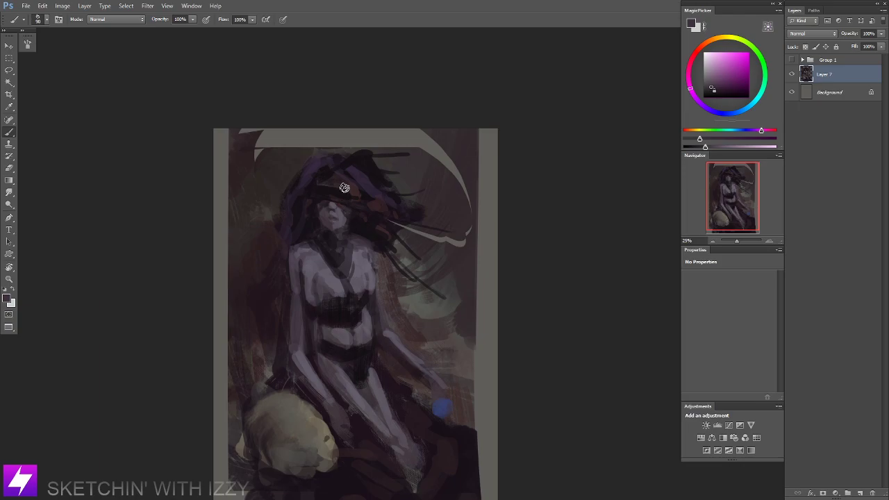
# Lasso the head and surrounding hair, shift the selection slightly upward to lengthen the neck, and deselect it.
pyautogui.press('l')
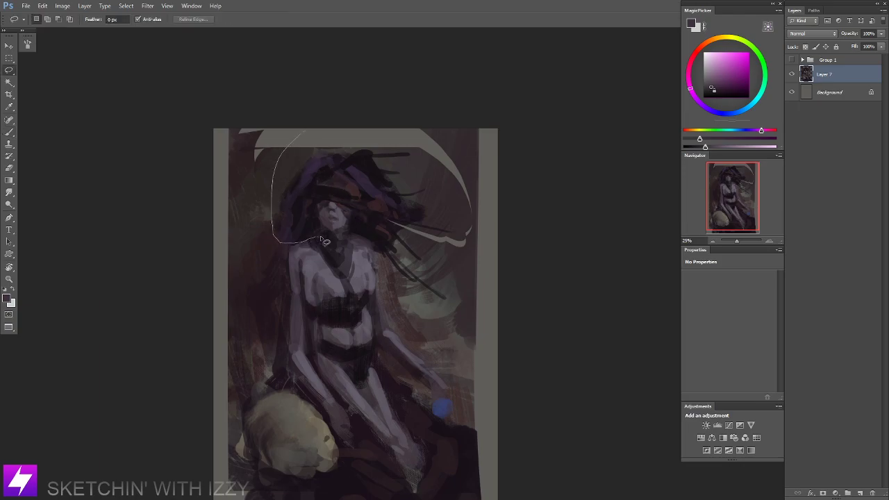
pyautogui.moveTo(367, 230); pyautogui.dragTo(355, 130)
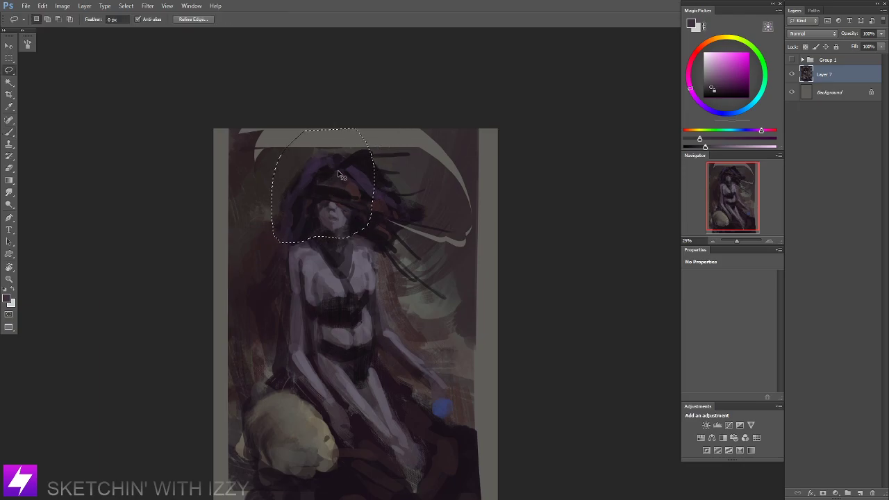
pyautogui.moveTo(338, 170); pyautogui.dragTo(340, 164)
pyautogui.hotkey('ctrl', 'd')
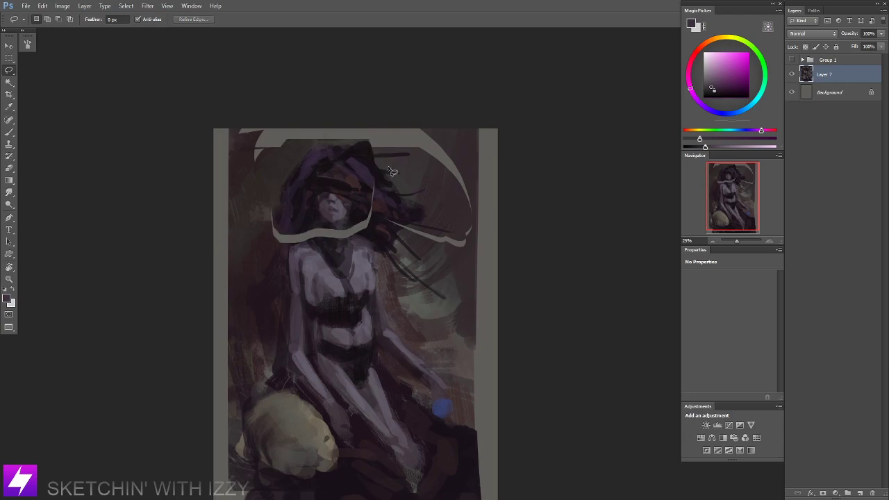
# Sample near-black and greyish purple tones and paint over the pale gap across the neck with the brush.
pyautogui.press('b')
pyautogui.keyDown('alt'); pyautogui.click(309, 214); pyautogui.keyUp('alt')
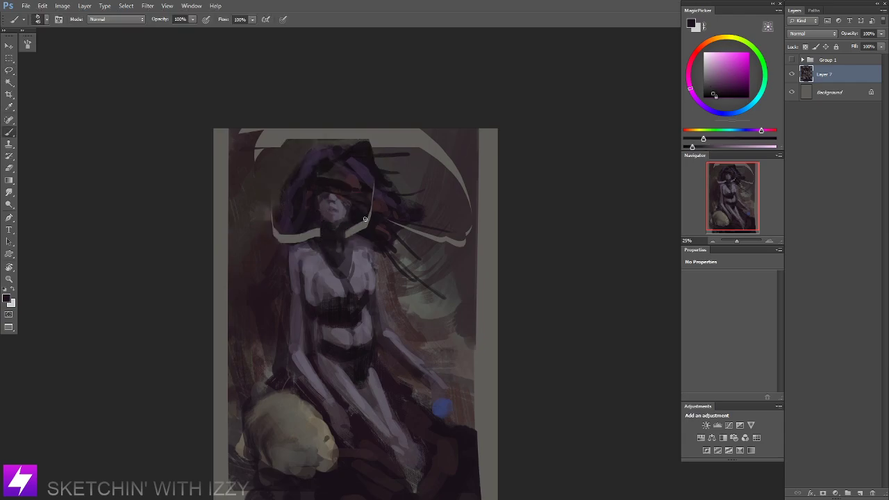
pyautogui.moveTo(348, 233); pyautogui.dragTo(368, 234)
pyautogui.keyDown('alt'); pyautogui.click(355, 263); pyautogui.keyUp('alt')
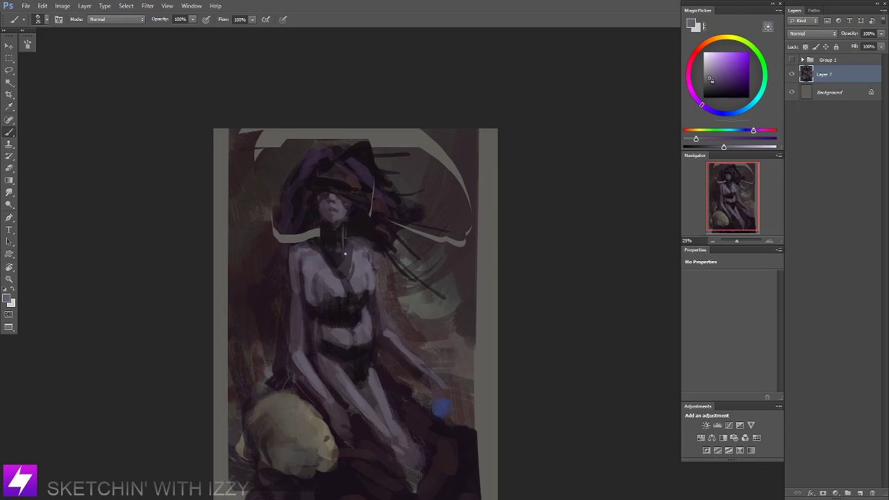
pyautogui.keyDown('alt'); pyautogui.click(340, 255); pyautogui.keyUp('alt')
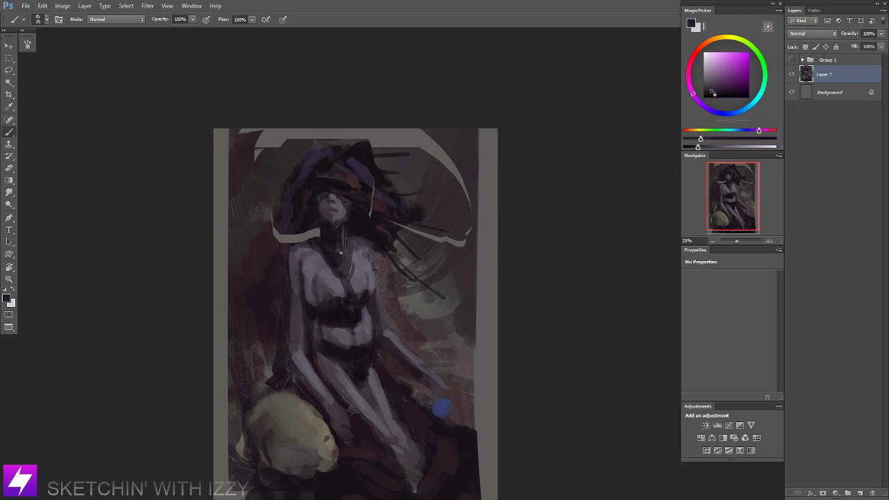
pyautogui.moveTo(315, 232); pyautogui.dragTo(322, 237)
# Sample near-black and dark grey tones and cover the remaining pale gap between the hair and the shoulder.
pyautogui.keyDown('alt'); pyautogui.click(361, 223); pyautogui.keyUp('alt')
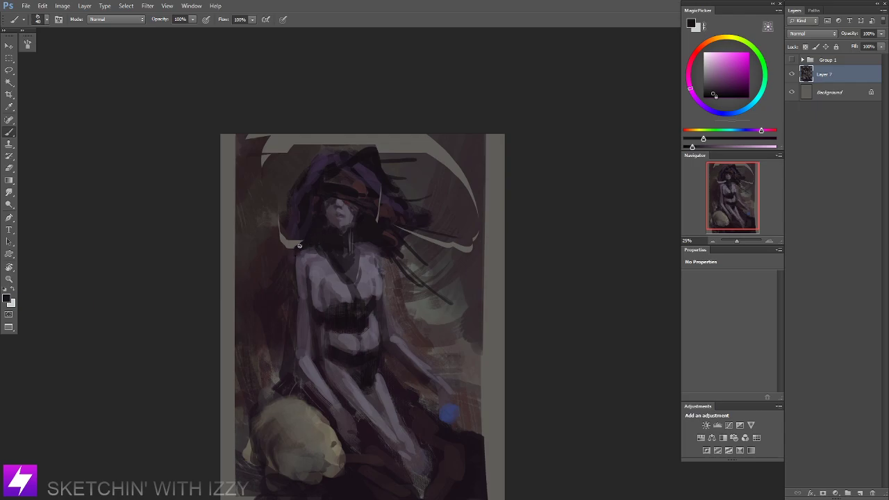
pyautogui.keyDown('alt'); pyautogui.click(315, 249); pyautogui.keyUp('alt')
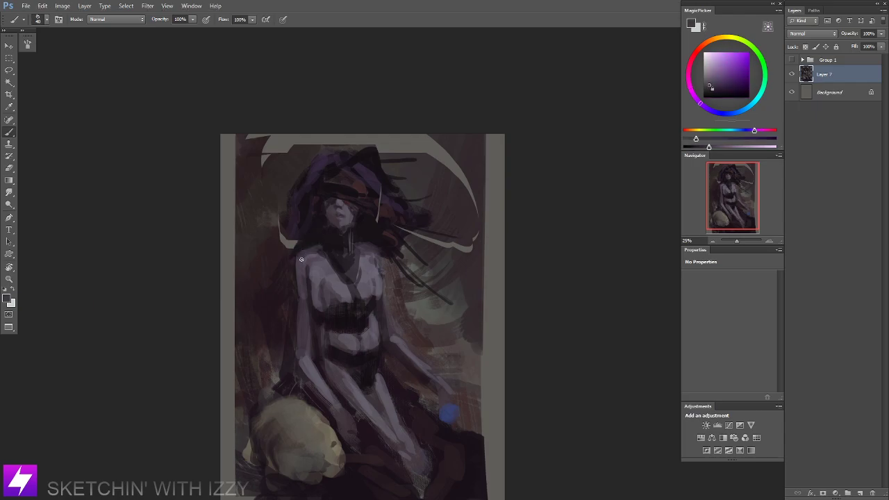
pyautogui.keyDown('alt'); pyautogui.click(307, 244); pyautogui.keyUp('alt')
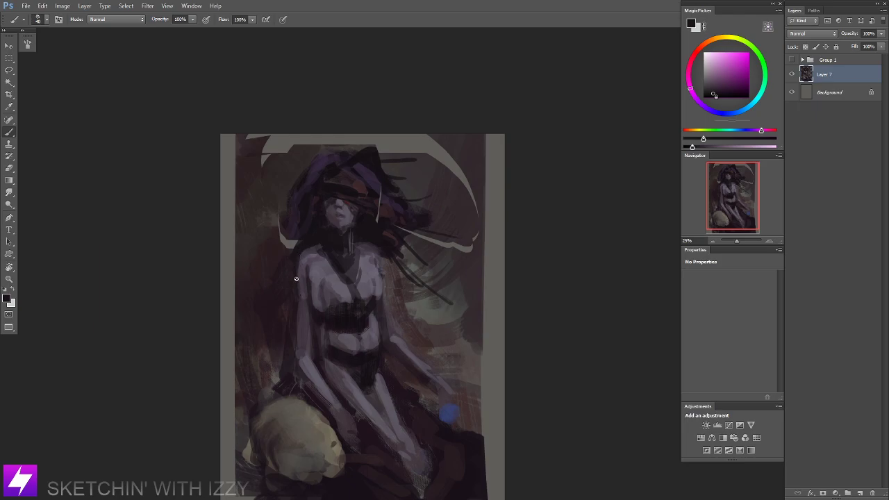
pyautogui.moveTo(281, 242); pyautogui.dragTo(291, 273)
# Sample dark background tones and paint over the pale areas above the hair with an enlarged brush of up to 150 px.
pyautogui.keyDown('alt'); pyautogui.click(305, 155); pyautogui.keyUp('alt')
pyautogui.press(']')
pyautogui.press(']')
pyautogui.press(']')
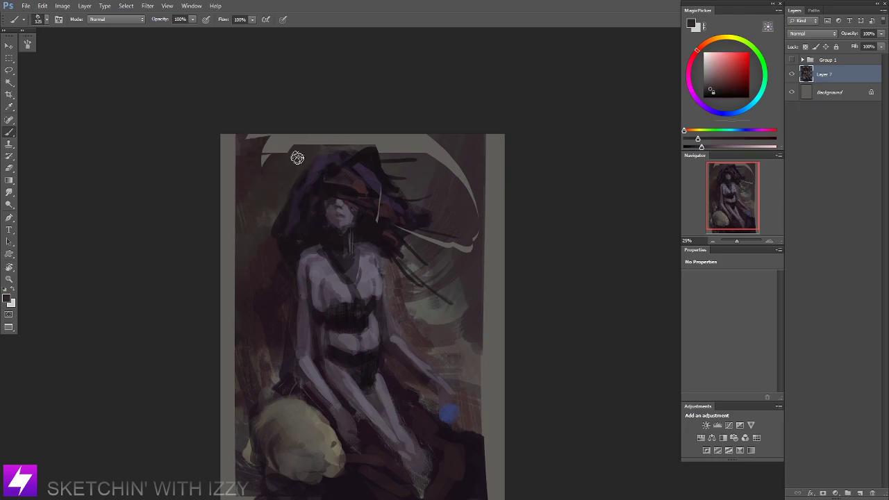
pyautogui.moveTo(302, 139)
pyautogui.mouseDown()
pyautogui.moveTo(257, 170)
pyautogui.moveTo(260, 130)
pyautogui.moveTo(331, 125)
pyautogui.moveTo(306, 147)
pyautogui.moveTo(357, 126)
pyautogui.mouseUp()
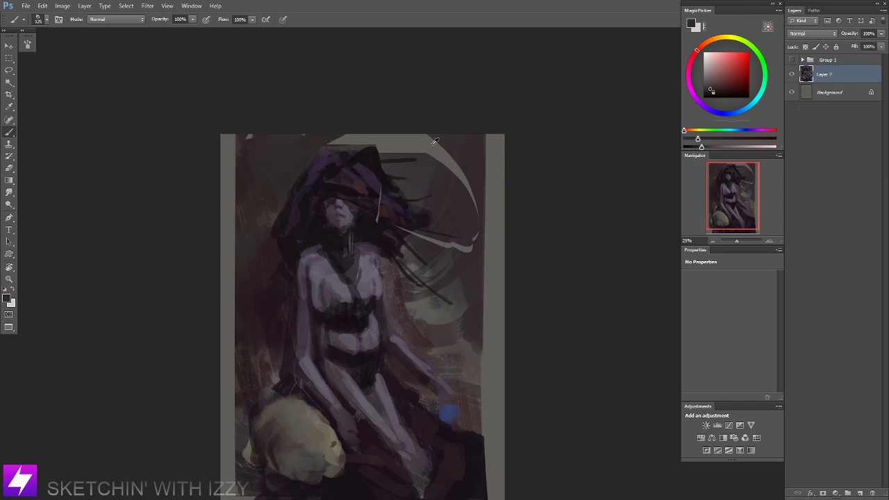
pyautogui.keyDown('alt'); pyautogui.click(430, 163); pyautogui.keyUp('alt')
pyautogui.press(']')
pyautogui.moveTo(424, 150)
pyautogui.mouseDown()
pyautogui.moveTo(437, 149)
pyautogui.moveTo(455, 169)
pyautogui.mouseUp()
pyautogui.moveTo(407, 132)
pyautogui.mouseDown()
pyautogui.moveTo(390, 145)
pyautogui.moveTo(400, 153)
pyautogui.moveTo(329, 130)
pyautogui.moveTo(391, 132)
pyautogui.mouseUp()
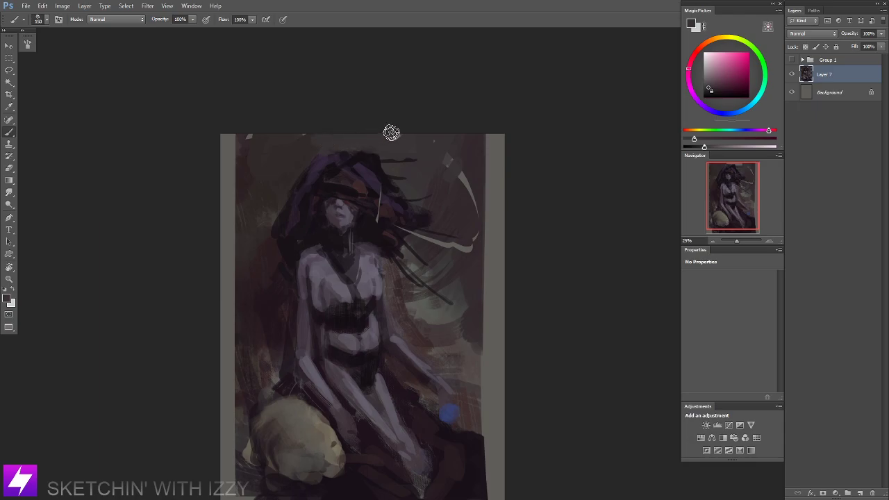
# Switch to another brush preset, sample the dark mauve background, and cover the pale arc and the upper part of the canvas's right border.
pyautogui.rightClick(280, 244)
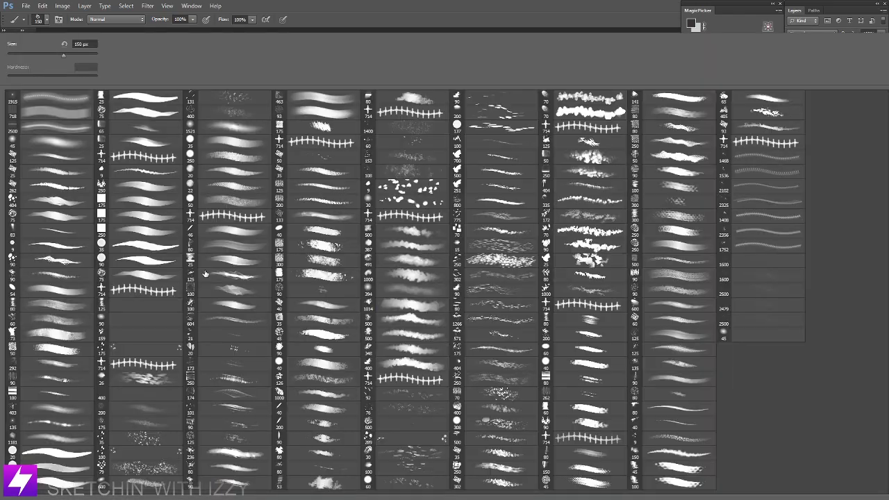
pyautogui.click(71, 296)
pyautogui.keyDown('alt'); pyautogui.click(426, 170); pyautogui.keyUp('alt')
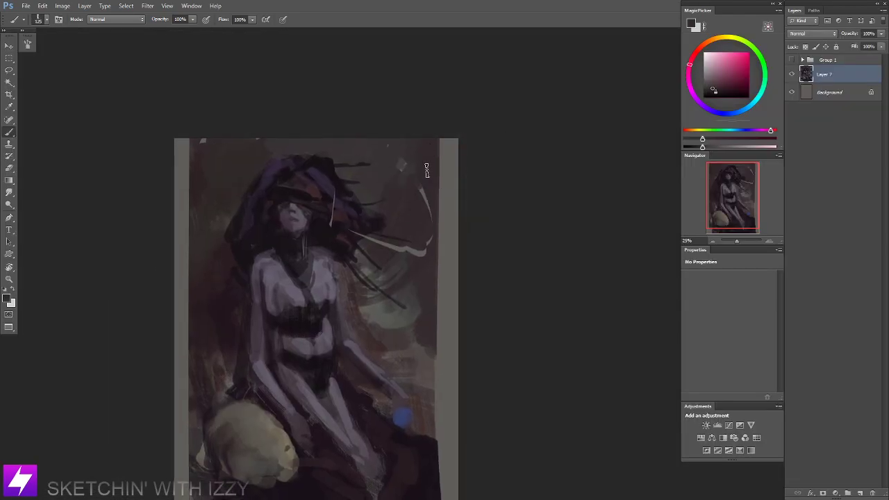
pyautogui.moveTo(423, 184)
pyautogui.mouseDown()
pyautogui.moveTo(430, 210)
pyautogui.moveTo(446, 238)
pyautogui.mouseUp()
pyautogui.press(']')
pyautogui.press(']')
pyautogui.press(']')
pyautogui.moveTo(464, 128); pyautogui.dragTo(448, 277)
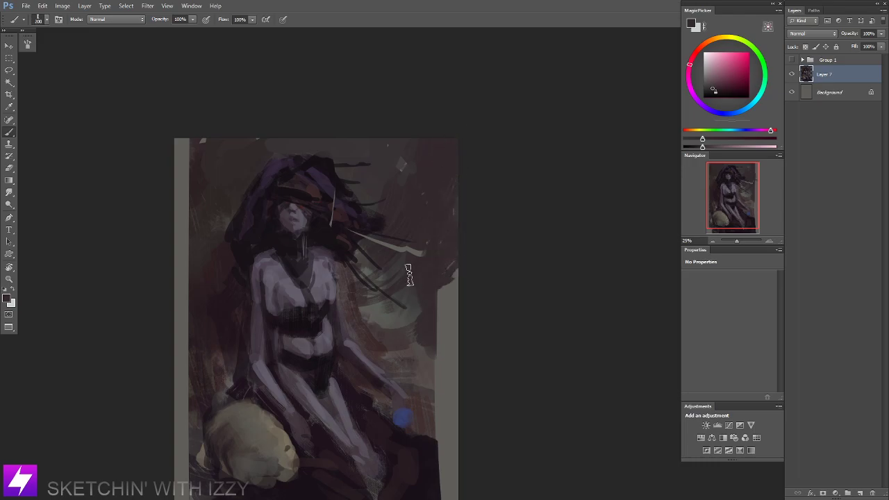
# Reduce the brush to 100 px, sample near-black, and paint the windblown hair ends over the pale wedge.
pyautogui.press('[')
pyautogui.press('[')
pyautogui.press('[')
pyautogui.press('[')
pyautogui.keyDown('alt'); pyautogui.click(369, 223); pyautogui.keyUp('alt')
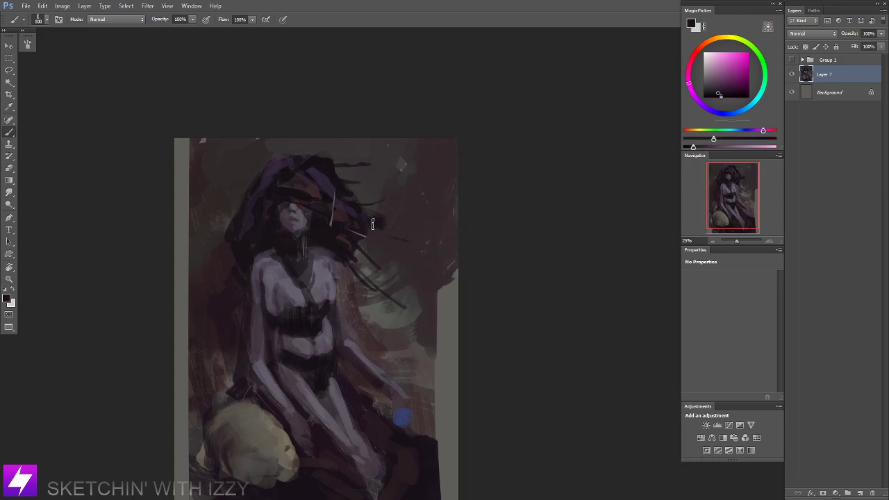
pyautogui.moveTo(368, 228); pyautogui.dragTo(408, 220)
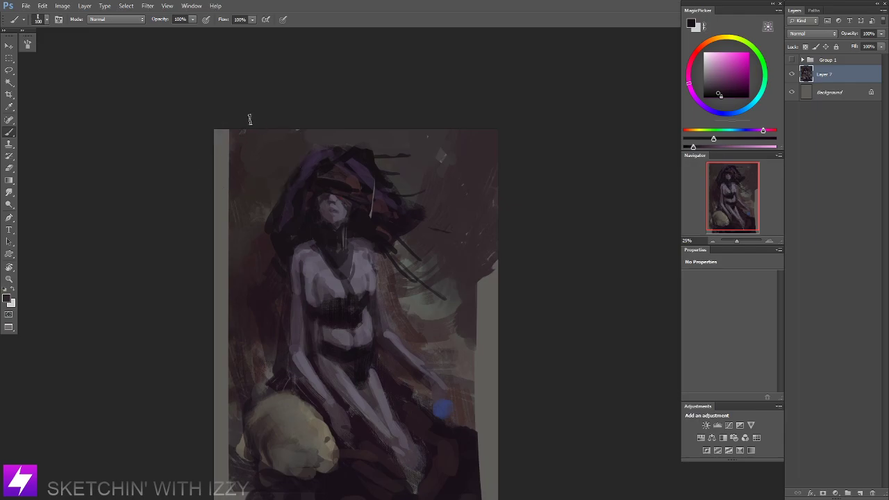
# Fill the upper part of the canvas's pale left border with dark tones sampled from the adjacent background.
pyautogui.moveTo(227, 132); pyautogui.dragTo(217, 226)
pyautogui.keyDown('alt'); pyautogui.click(252, 284); pyautogui.keyUp('alt')
pyautogui.keyDown('alt'); pyautogui.click(248, 199); pyautogui.keyUp('alt')
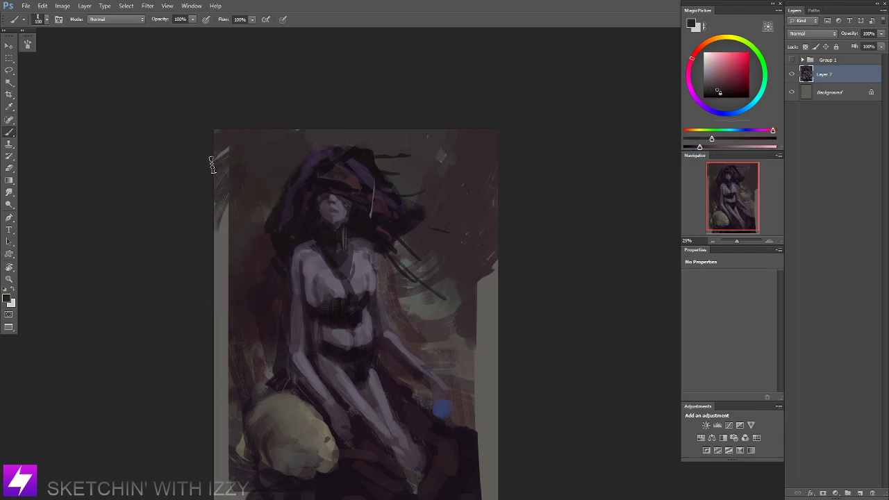
pyautogui.moveTo(212, 165)
pyautogui.mouseDown()
pyautogui.moveTo(228, 143)
pyautogui.moveTo(219, 264)
pyautogui.mouseUp()
pyautogui.keyDown('alt'); pyautogui.click(248, 219); pyautogui.keyUp('alt')
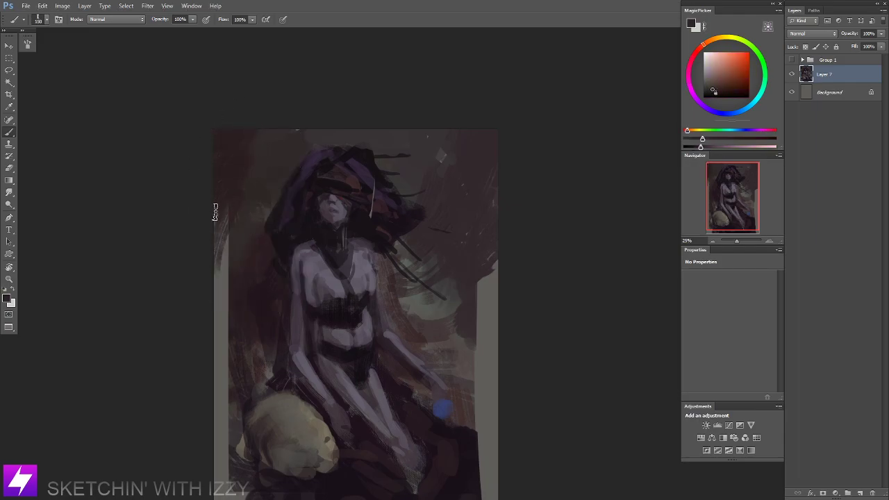
pyautogui.moveTo(216, 212)
pyautogui.mouseDown()
pyautogui.moveTo(212, 271)
pyautogui.moveTo(236, 239)
pyautogui.moveTo(255, 294)
pyautogui.moveTo(246, 282)
pyautogui.moveTo(229, 294)
pyautogui.moveTo(233, 324)
pyautogui.moveTo(213, 335)
pyautogui.mouseUp()
pyautogui.keyDown('alt'); pyautogui.click(243, 286); pyautogui.keyUp('alt')
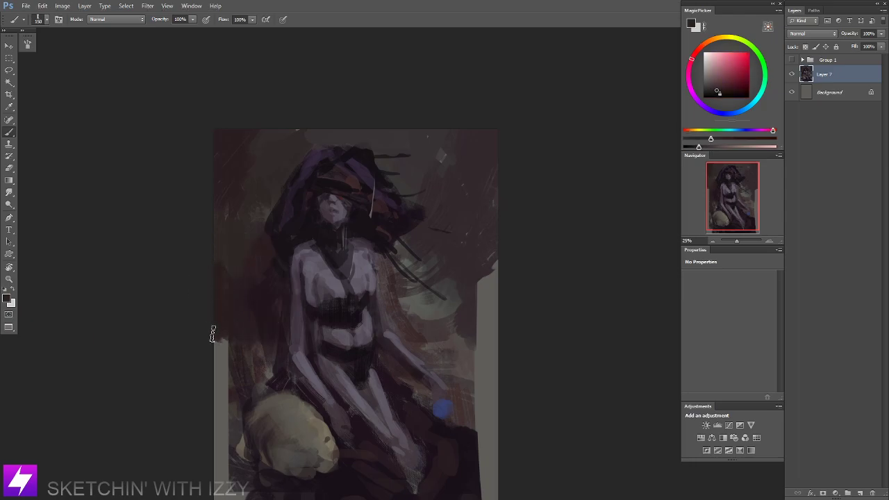
# Sample a dark reddish tone and extend the background over the lower left border and bottom corner with a 300 px brush.
pyautogui.moveTo(269, 349)
pyautogui.mouseDown()
pyautogui.moveTo(244, 308)
pyautogui.moveTo(246, 250)
pyautogui.moveTo(256, 259)
pyautogui.mouseUp()
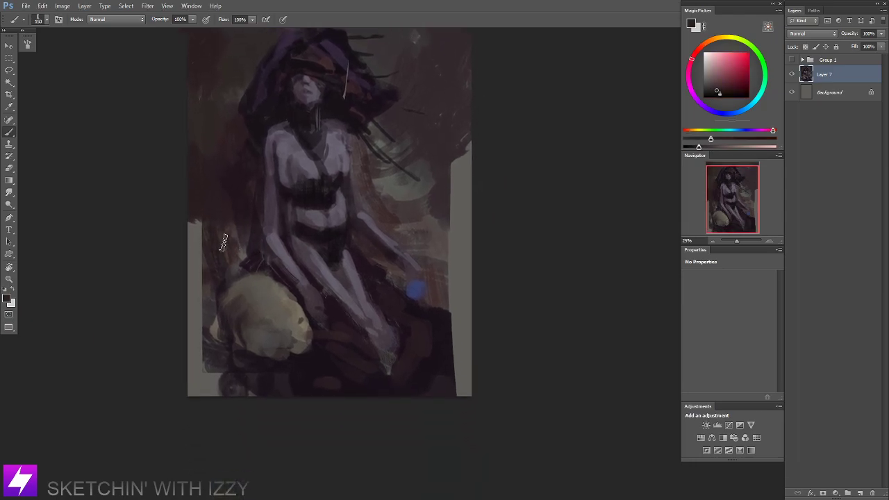
pyautogui.keyDown('alt'); pyautogui.click(238, 208); pyautogui.keyUp('alt')
pyautogui.press(']')
pyautogui.press(']')
pyautogui.moveTo(194, 221)
pyautogui.mouseDown()
pyautogui.moveTo(186, 292)
pyautogui.moveTo(221, 396)
pyautogui.mouseUp()
pyautogui.moveTo(197, 306); pyautogui.dragTo(212, 361)
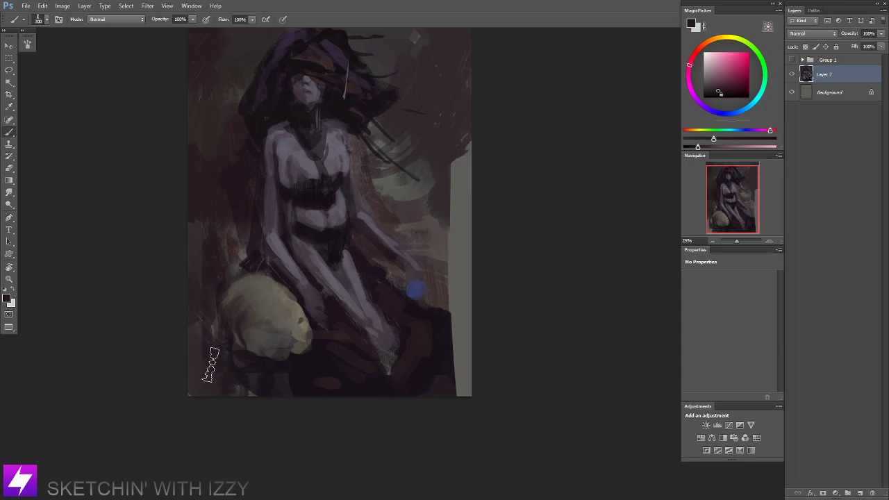
# Sample near-black and darken the outer edge and underside of the tan creature, redoing one stroke.
pyautogui.keyDown('alt'); pyautogui.click(307, 349); pyautogui.keyUp('alt')
pyautogui.press('[')
pyautogui.press('[')
pyautogui.press('[')
pyautogui.moveTo(234, 277)
pyautogui.mouseDown()
pyautogui.moveTo(225, 312)
pyautogui.moveTo(229, 261)
pyautogui.mouseUp()
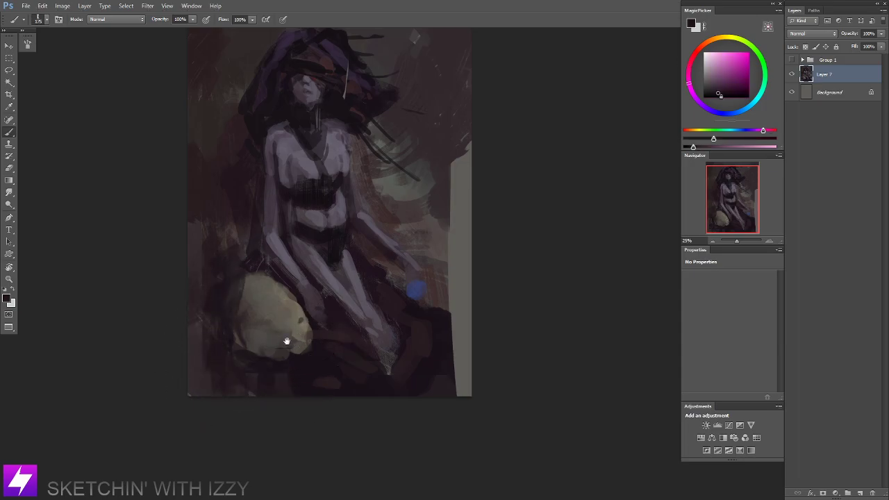
pyautogui.moveTo(287, 342); pyautogui.dragTo(281, 388)
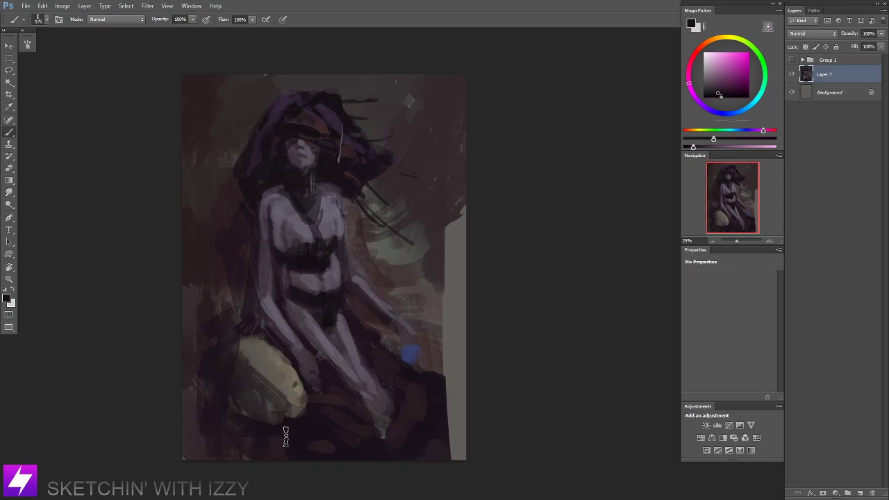
pyautogui.hotkey('ctrl', 'z')
pyautogui.moveTo(227, 381)
pyautogui.mouseDown()
pyautogui.moveTo(235, 407)
pyautogui.moveTo(259, 398)
pyautogui.moveTo(292, 421)
pyautogui.mouseUp()
# Smudge the right background edge and paint sampled grey-brown tones over the middle of the pale right border.
pyautogui.press('r')
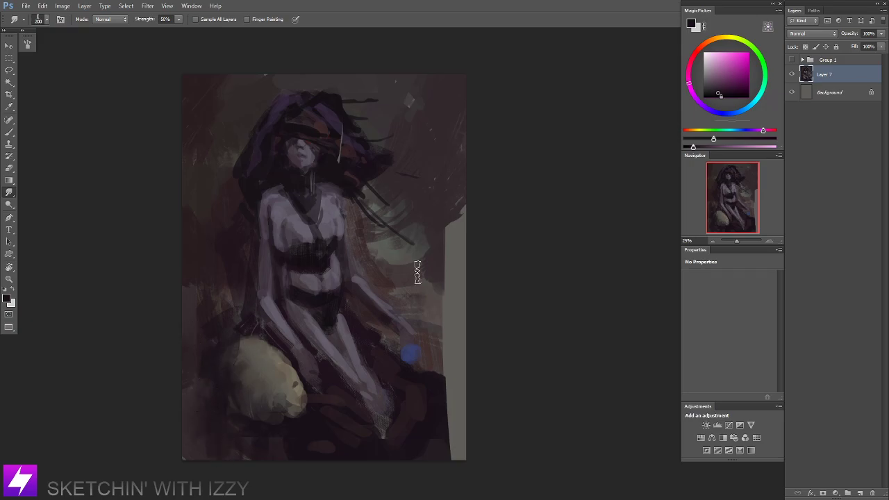
pyautogui.moveTo(418, 272)
pyautogui.mouseDown()
pyautogui.moveTo(427, 250)
pyautogui.moveTo(471, 217)
pyautogui.mouseUp()
pyautogui.moveTo(450, 341)
pyautogui.mouseDown()
pyautogui.moveTo(400, 190)
pyautogui.moveTo(402, 302)
pyautogui.moveTo(451, 198)
pyautogui.moveTo(441, 204)
pyautogui.moveTo(421, 189)
pyautogui.mouseUp()
pyautogui.press('b')
pyautogui.keyDown('alt'); pyautogui.click(397, 195); pyautogui.keyUp('alt')
pyautogui.press('[')
pyautogui.press('[')
pyautogui.keyDown('alt'); pyautogui.click(385, 286); pyautogui.keyUp('alt')
pyautogui.moveTo(422, 280); pyautogui.dragTo(389, 272)
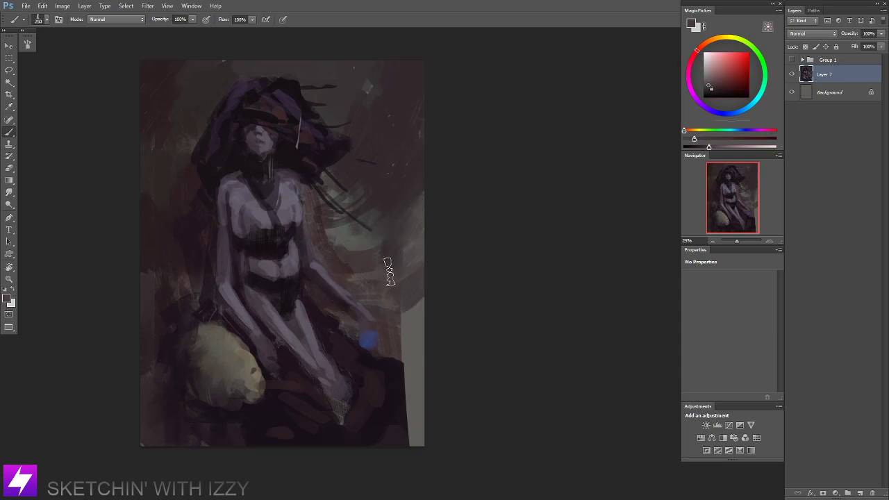
# Extend the background and the near-black mass of drapery over the lower right border, covering the blue orb.
pyautogui.moveTo(412, 312)
pyautogui.mouseDown()
pyautogui.moveTo(436, 315)
pyautogui.moveTo(465, 302)
pyautogui.moveTo(398, 333)
pyautogui.moveTo(435, 325)
pyautogui.moveTo(406, 334)
pyautogui.moveTo(400, 346)
pyautogui.moveTo(454, 368)
pyautogui.mouseUp()
pyautogui.keyDown('alt'); pyautogui.click(404, 341); pyautogui.keyUp('alt')
pyautogui.press(']')
pyautogui.press(']')
pyautogui.keyDown('alt'); pyautogui.click(387, 379); pyautogui.keyUp('alt')
pyautogui.moveTo(386, 357); pyautogui.dragTo(410, 369)
pyautogui.moveTo(410, 369)
pyautogui.mouseDown()
pyautogui.moveTo(363, 358)
pyautogui.moveTo(329, 328)
pyautogui.moveTo(410, 358)
pyautogui.moveTo(332, 318)
pyautogui.moveTo(418, 380)
pyautogui.moveTo(401, 410)
pyautogui.moveTo(414, 421)
pyautogui.mouseUp()
# Try smaller dark strokes in the background beside the outstretched arm, and undo them.
pyautogui.press('[')
pyautogui.press('[')
pyautogui.press('[')
pyautogui.moveTo(357, 280); pyautogui.dragTo(371, 286)
pyautogui.press('[')
pyautogui.press('[')
pyautogui.press('[')
pyautogui.press('[')
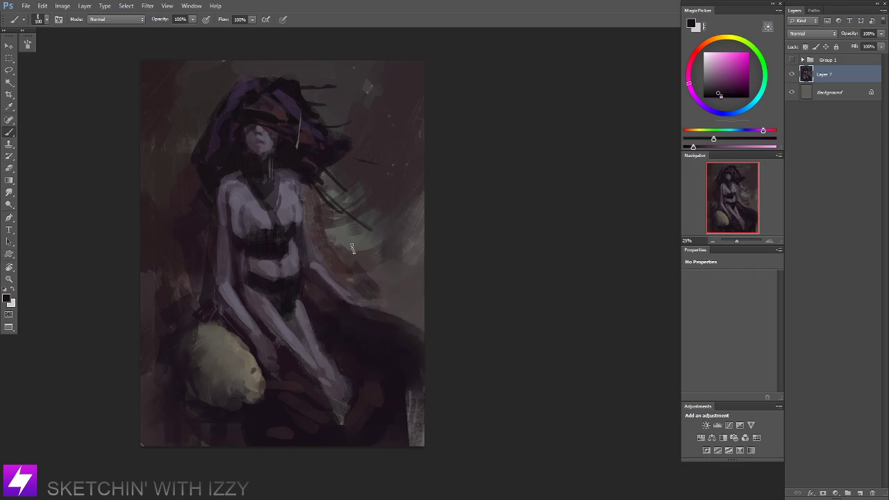
pyautogui.moveTo(353, 249); pyautogui.dragTo(415, 292)
pyautogui.hotkey('ctrl', 'alt', 'z')
pyautogui.hotkey('ctrl', 'alt', 'z')
# Paint broad dark strokes behind the hair and shoulder with a 150 px brush.
pyautogui.press(']')
pyautogui.press(']')
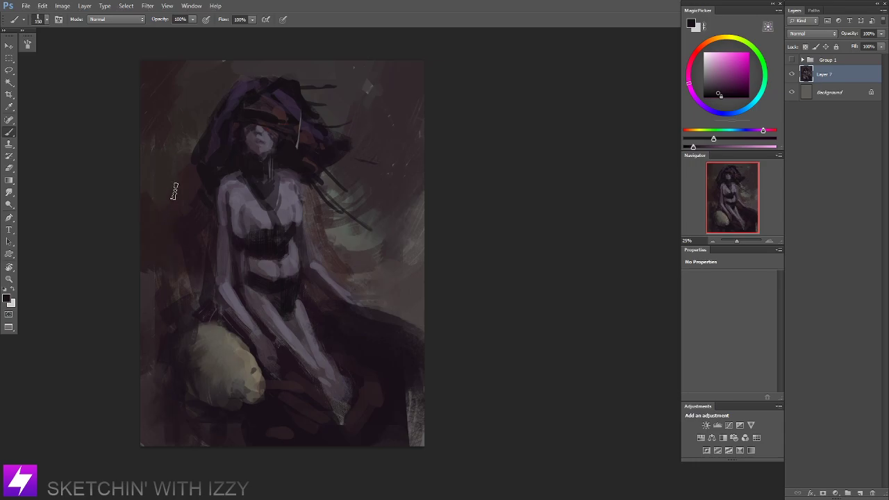
pyautogui.moveTo(174, 193)
pyautogui.mouseDown()
pyautogui.moveTo(188, 187)
pyautogui.moveTo(146, 226)
pyautogui.moveTo(153, 256)
pyautogui.moveTo(178, 154)
pyautogui.moveTo(201, 191)
pyautogui.moveTo(170, 166)
pyautogui.moveTo(208, 114)
pyautogui.mouseUp()
# Mirror the canvas horizontally to check the extended composition.
pyautogui.hotkey('ctrl', '-')
pyautogui.hotkey('ctrl', 'shift', 'f')
pyautogui.moveTo(442, 195)
pyautogui.mouseDown()
pyautogui.moveTo(420, 191)
pyautogui.moveTo(426, 216)
pyautogui.moveTo(436, 219)
pyautogui.mouseUp()
pyautogui.hotkey('ctrl', '+')
# Sample near-black and dark purple and paint over the thin pale line in the hair with a 100 px brush.
pyautogui.keyDown('alt'); pyautogui.click(327, 195); pyautogui.keyUp('alt')
pyautogui.press('[')
pyautogui.press('[')
pyautogui.moveTo(322, 193); pyautogui.dragTo(328, 182)
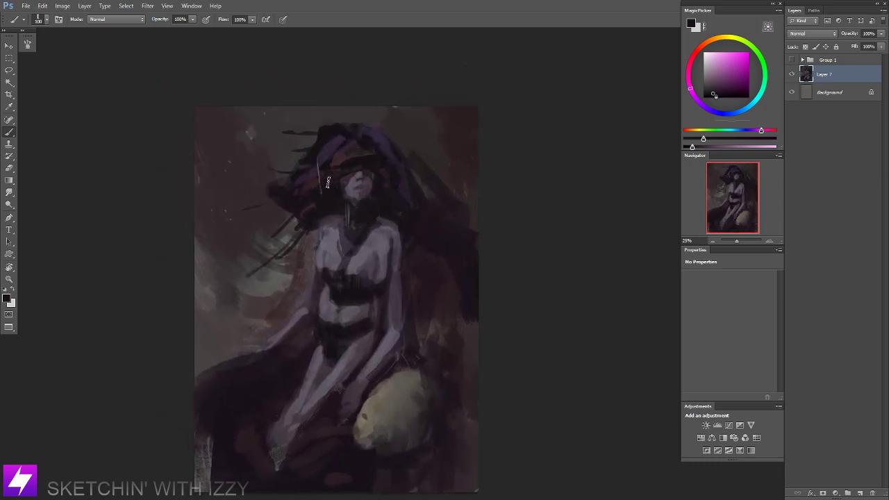
pyautogui.keyDown('alt'); pyautogui.click(328, 151); pyautogui.keyUp('alt')
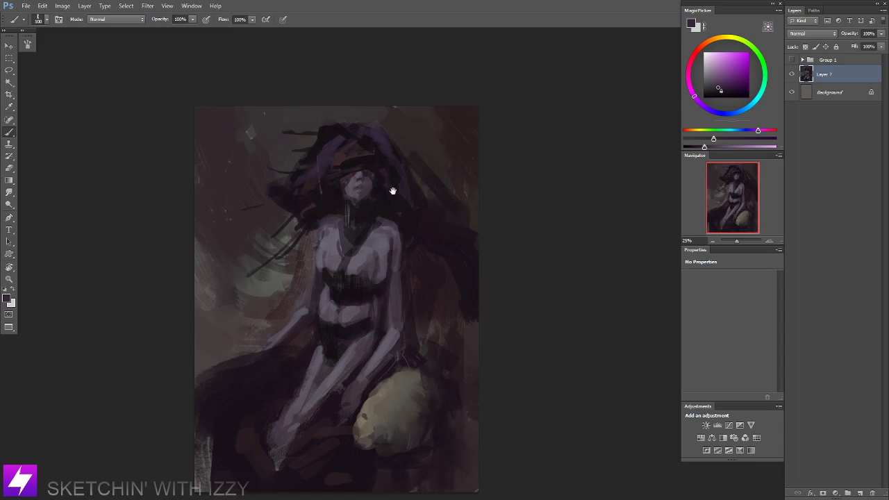
# Sample a dark mauve from the face and refine the shading around the eyes and nose.
pyautogui.moveTo(393, 191)
pyautogui.mouseDown()
pyautogui.moveTo(396, 213)
pyautogui.moveTo(322, 39)
pyautogui.mouseUp()
pyautogui.hotkey('ctrl', '+')
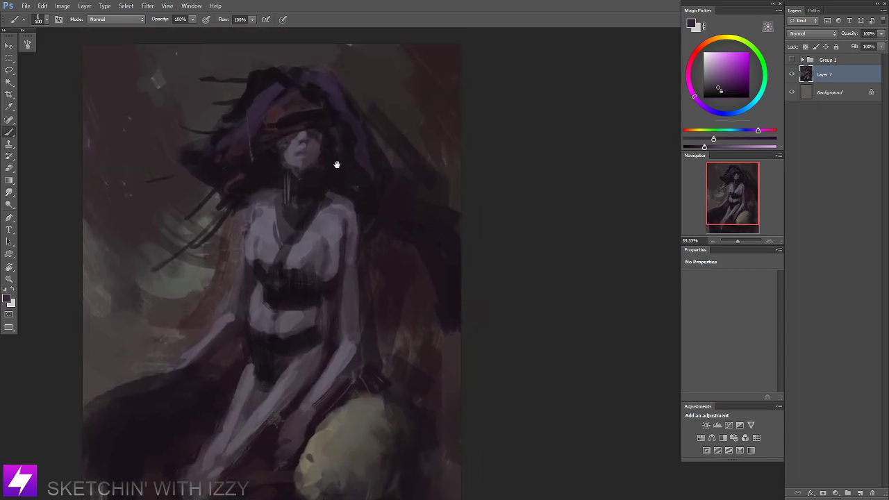
pyautogui.keyDown('alt'); pyautogui.click(313, 187); pyautogui.keyUp('alt')
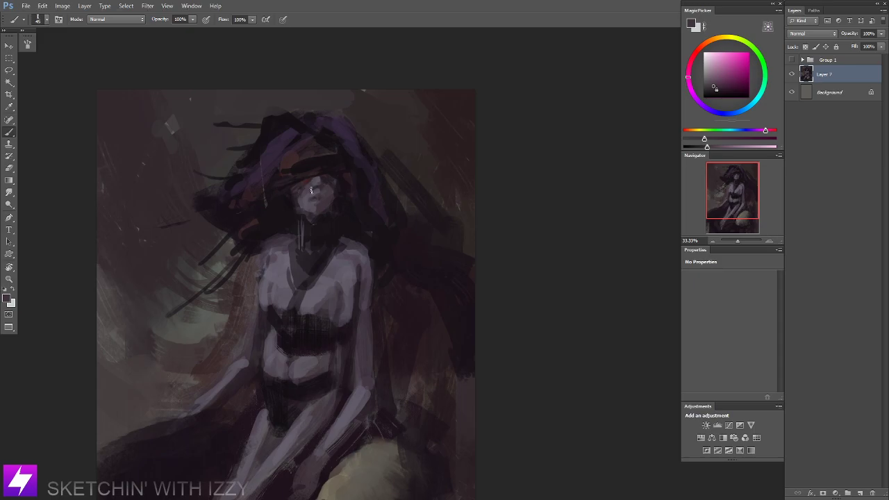
# Examine the whole painting at reduced size to judge the composition and value balance.
pyautogui.hotkey('ctrl', '-')
pyautogui.moveTo(441, 188); pyautogui.dragTo(407, 190)
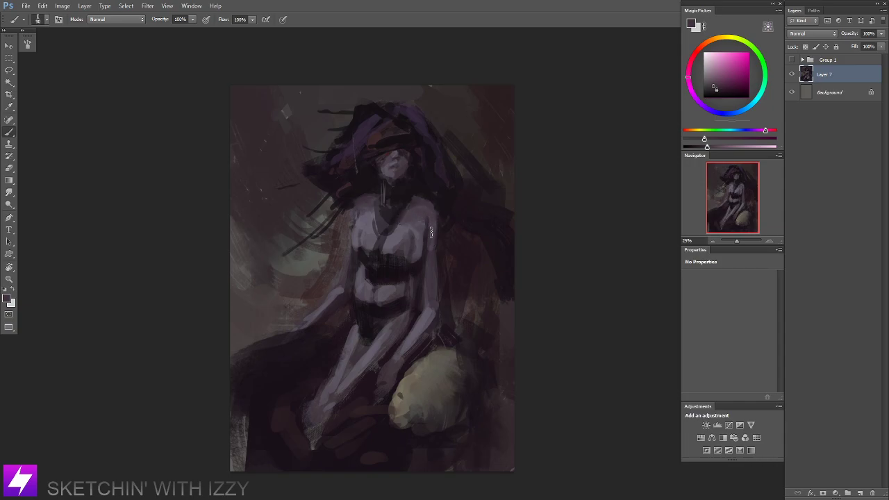
pyautogui.hotkey('ctrl', '-')
pyautogui.hotkey('ctrl', '-')
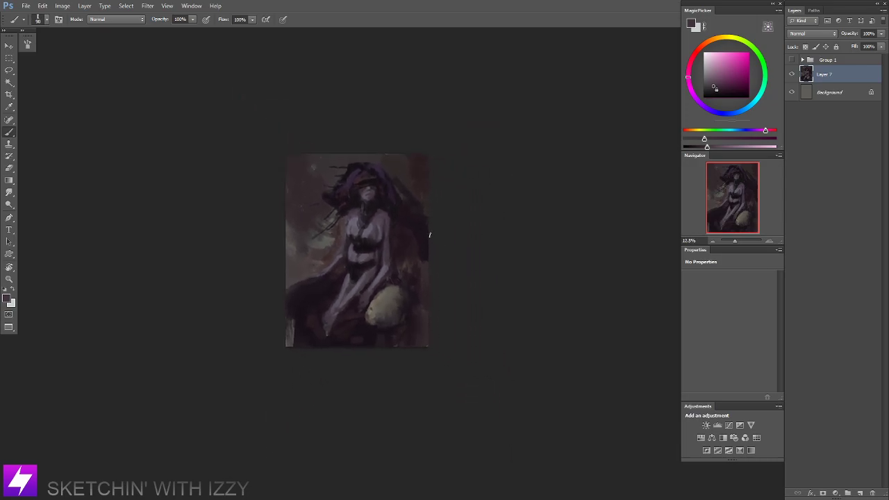
pyautogui.hotkey('ctrl', '+')
pyautogui.hotkey('ctrl', '+')
pyautogui.keyDown('space'); pyautogui.moveTo(332, 228); pyautogui.dragTo(403, 255); pyautogui.keyUp('space')
# Try a broad greyish mauve stroke over the background beside the windblown hair with a 400 px brush, and undo it.
pyautogui.keyDown('alt'); pyautogui.click(263, 253); pyautogui.keyUp('alt')
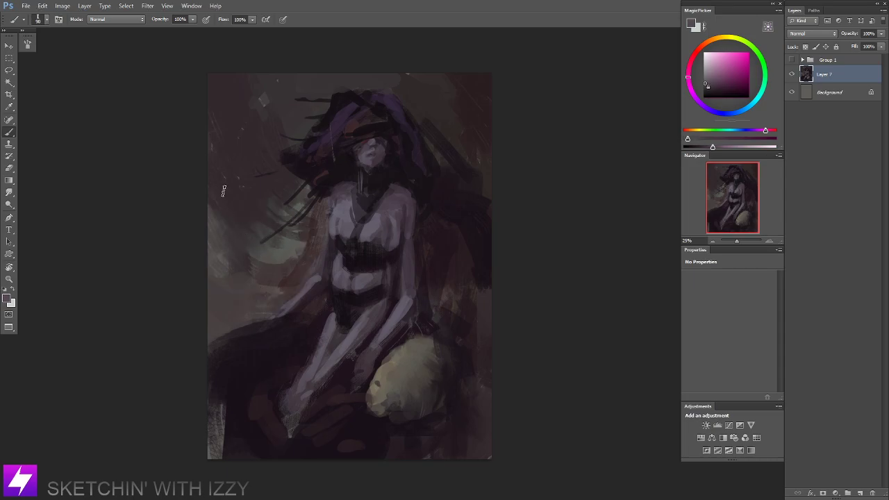
pyautogui.press(']')
pyautogui.press(']')
pyautogui.press(']')
pyautogui.press(']')
pyautogui.press(']')
pyautogui.press(']')
pyautogui.press(']')
pyautogui.press(']')
pyautogui.moveTo(215, 200)
pyautogui.mouseDown()
pyautogui.moveTo(254, 276)
pyautogui.moveTo(279, 262)
pyautogui.moveTo(253, 278)
pyautogui.moveTo(226, 273)
pyautogui.moveTo(247, 234)
pyautogui.moveTo(233, 169)
pyautogui.moveTo(255, 209)
pyautogui.mouseUp()
pyautogui.hotkey('ctrl', 'z')
# Smudge the background beside the figure and soften the pale patch in the lower left corner.
pyautogui.hotkey('ctrl', '-')
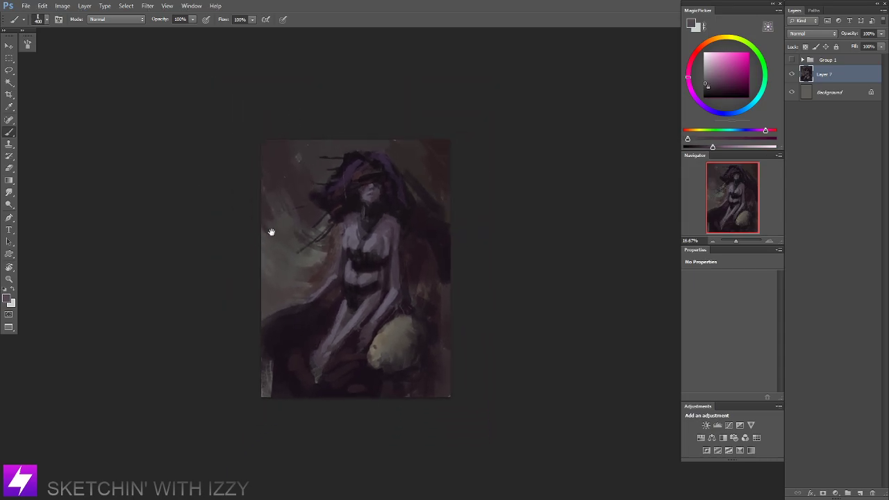
pyautogui.hotkey('ctrl', '-')
pyautogui.hotkey('ctrl', '+')
pyautogui.press('r')
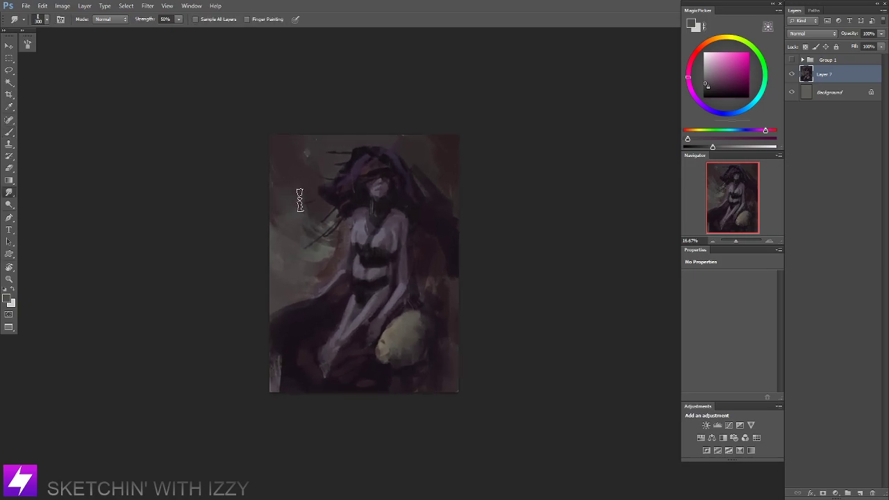
pyautogui.hotkey('ctrl', '-')
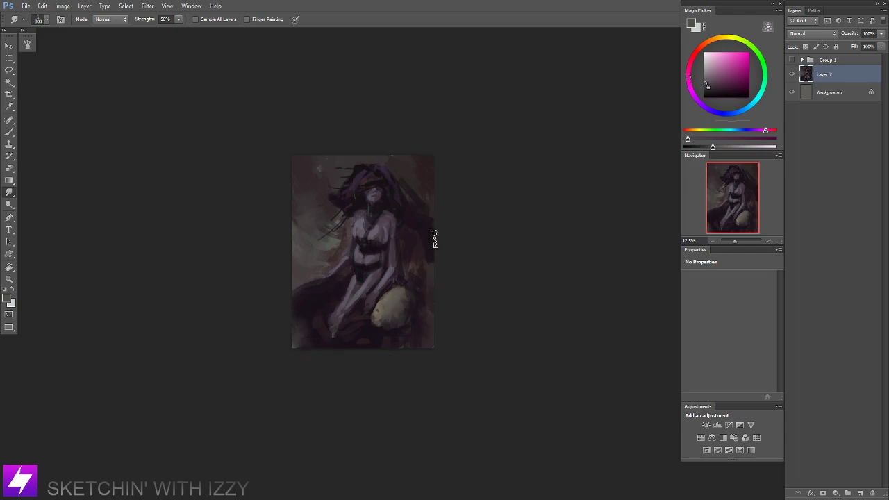
# Show the Group 1 reference images on top of the painting.
pyautogui.hotkey('ctrl', '+')
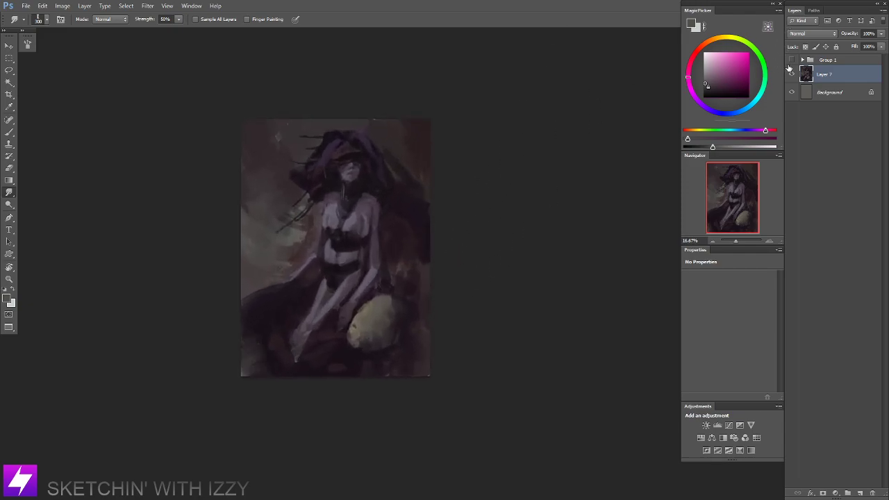
pyautogui.click(791, 61)
pyautogui.hotkey('ctrl', '+')
pyautogui.moveTo(393, 204)
pyautogui.mouseDown()
pyautogui.moveTo(387, 223)
pyautogui.moveTo(411, 234)
pyautogui.mouseUp()
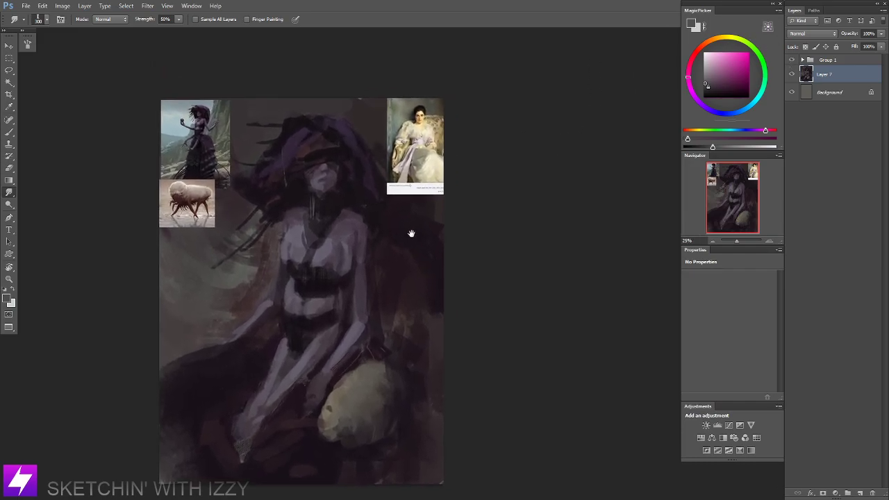
# Switch to the Brush tool and choose a rough textured preset from the brush presets.
pyautogui.press('b')
pyautogui.rightClick(189, 271)
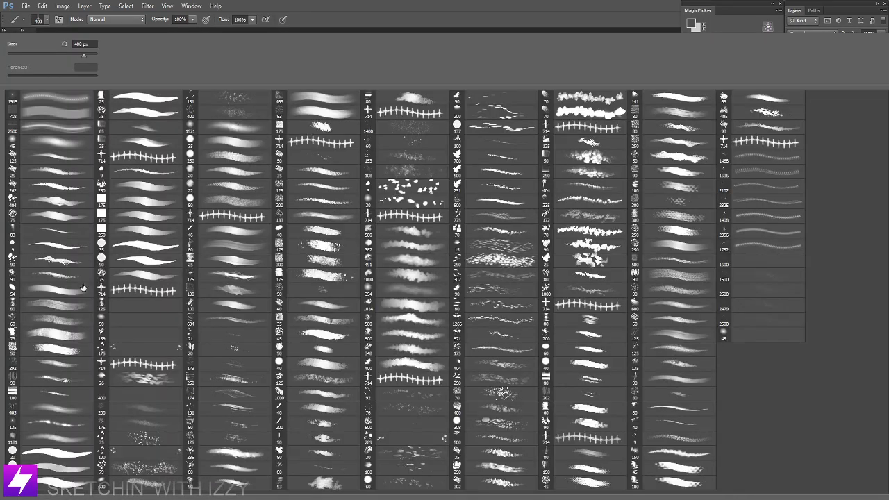
pyautogui.doubleClick(60, 278)
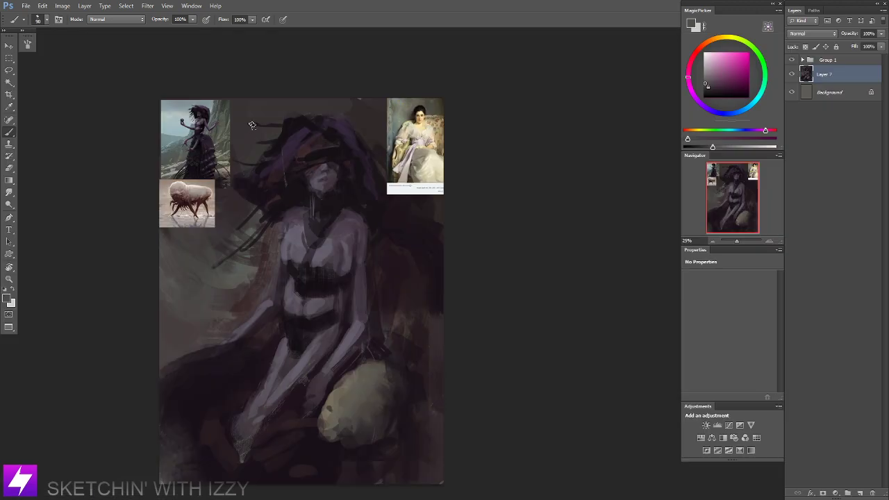
# Lasso a curved area behind the figure, running from the canvas's left edge across the shoulders to the right edge.
pyautogui.moveTo(332, 233); pyautogui.dragTo(311, 241)
pyautogui.press('l')
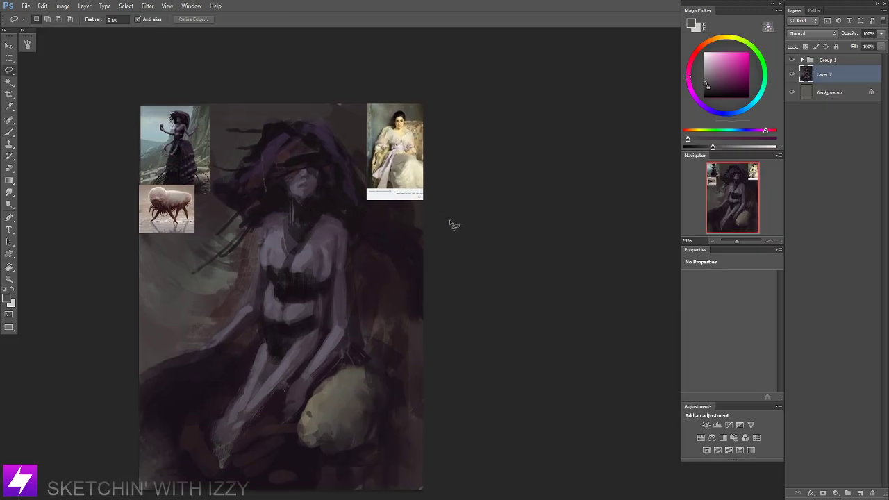
pyautogui.moveTo(452, 225)
pyautogui.mouseDown()
pyautogui.moveTo(348, 196)
pyautogui.moveTo(208, 271)
pyautogui.mouseUp()
pyautogui.moveTo(167, 325); pyautogui.dragTo(224, 451)
pyautogui.moveTo(137, 389); pyautogui.dragTo(433, 228)
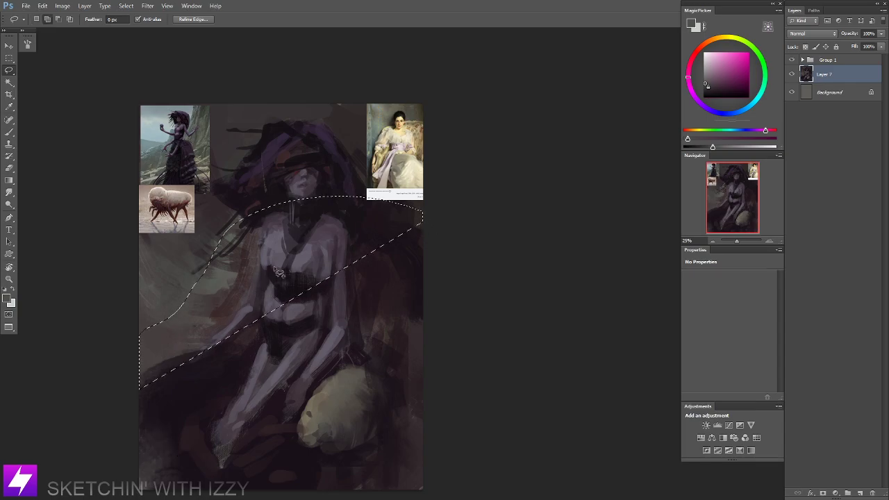
pyautogui.moveTo(255, 206)
pyautogui.mouseDown()
pyautogui.moveTo(211, 305)
pyautogui.moveTo(107, 350)
pyautogui.mouseUp()
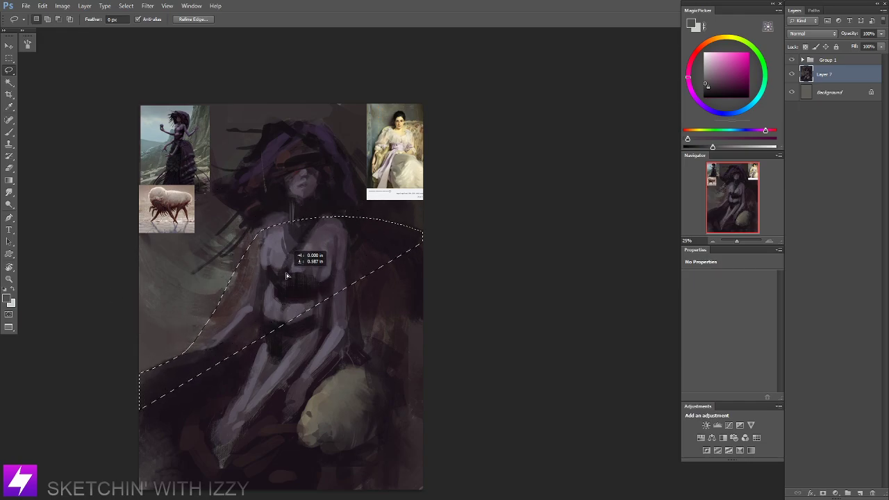
# Paint textured muted red strokes inside the selection, beside the arm and hip and near the canvas's right edge, then deselect.
pyautogui.press('b')
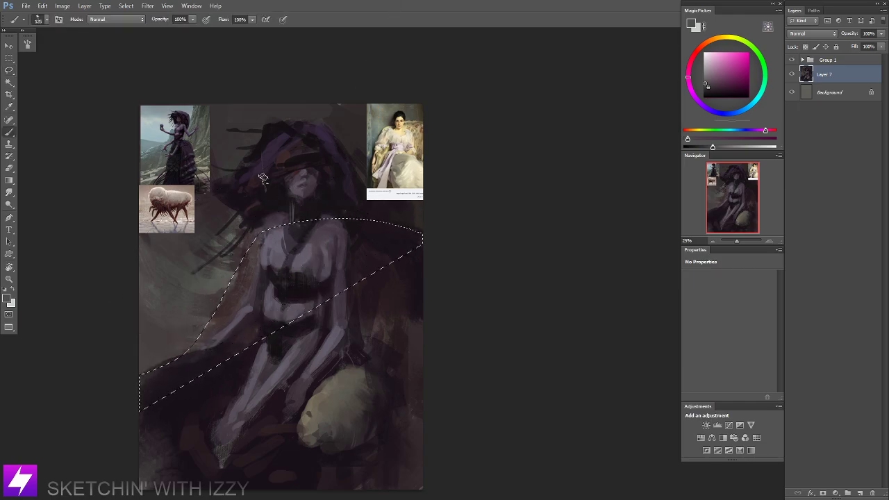
pyautogui.keyDown('alt'); pyautogui.click(248, 196); pyautogui.keyUp('alt')
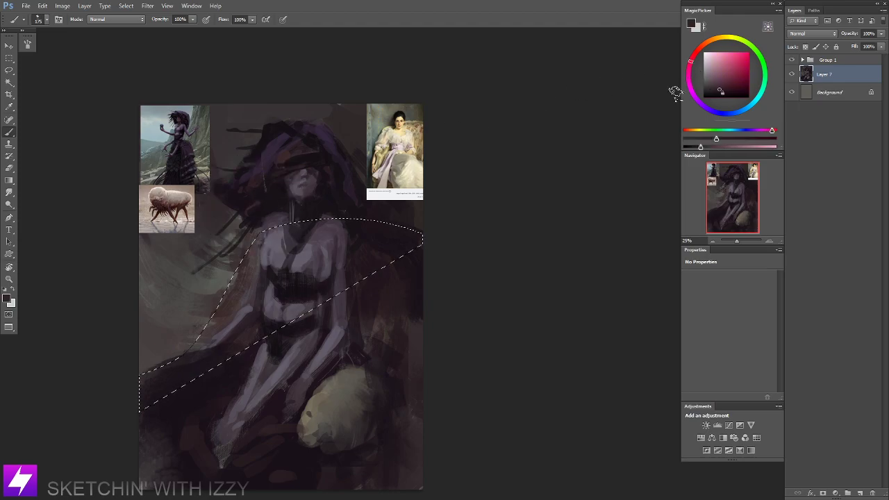
pyautogui.moveTo(722, 89); pyautogui.dragTo(724, 81)
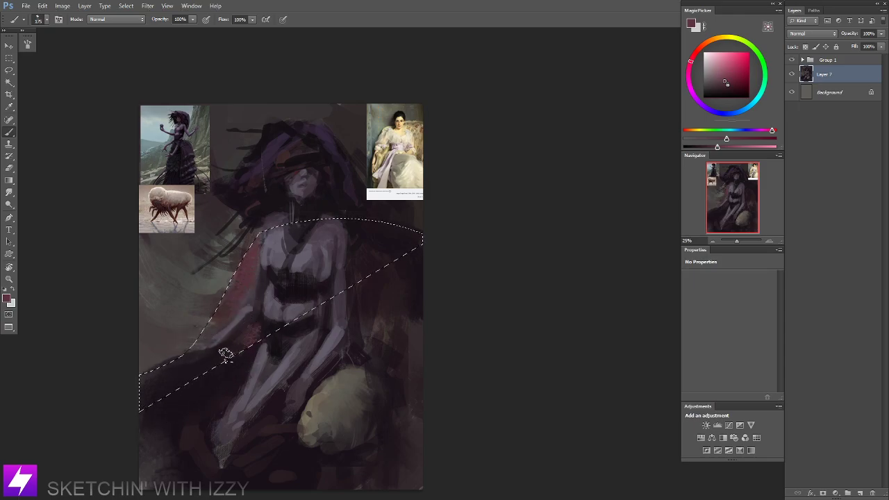
pyautogui.moveTo(317, 310); pyautogui.dragTo(225, 330)
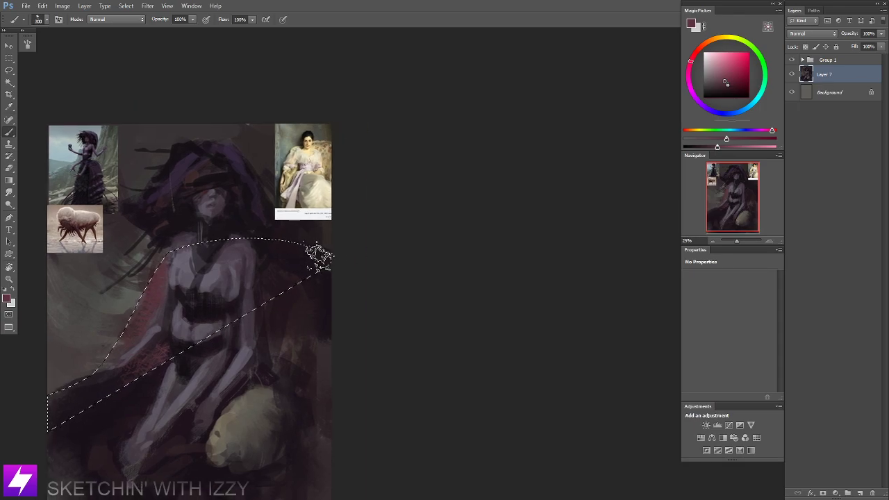
pyautogui.moveTo(319, 261); pyautogui.dragTo(314, 257)
pyautogui.press('l')
pyautogui.click(411, 262)
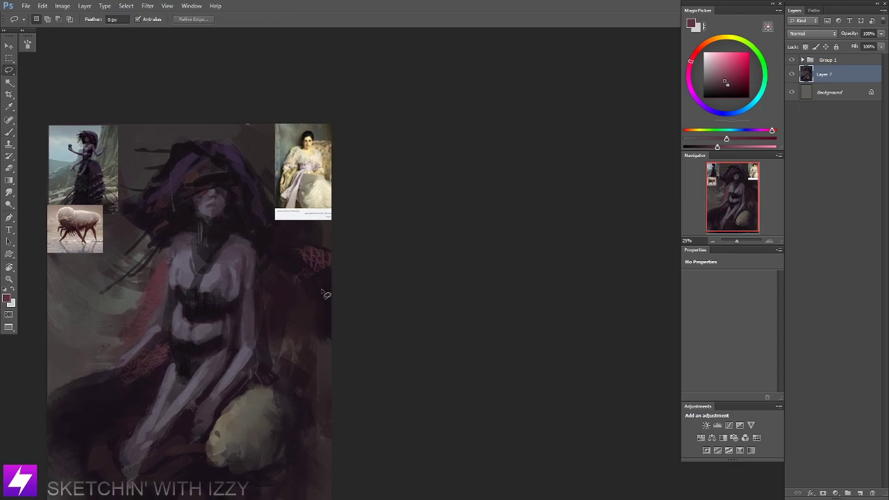
# Smudge the new red strokes at 50% strength to soften them into the dark background.
pyautogui.press('r')
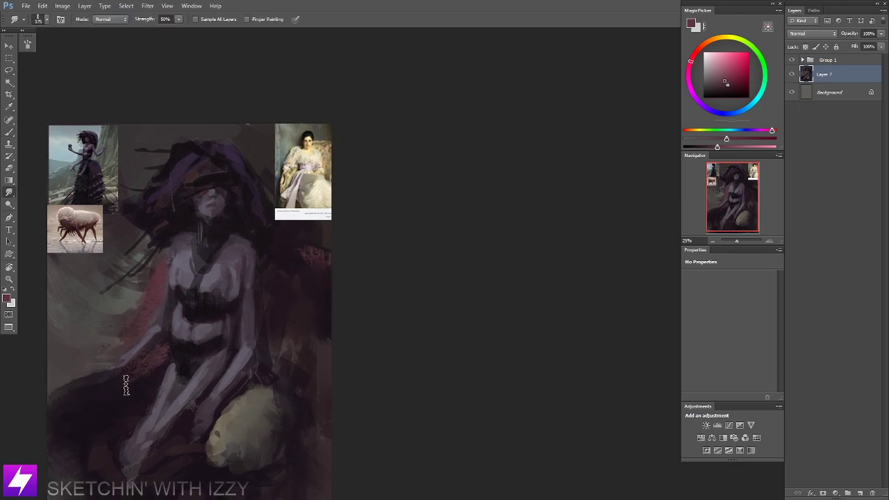
pyautogui.hotkey('ctrl', '-')
pyautogui.moveTo(332, 311); pyautogui.dragTo(320, 284)
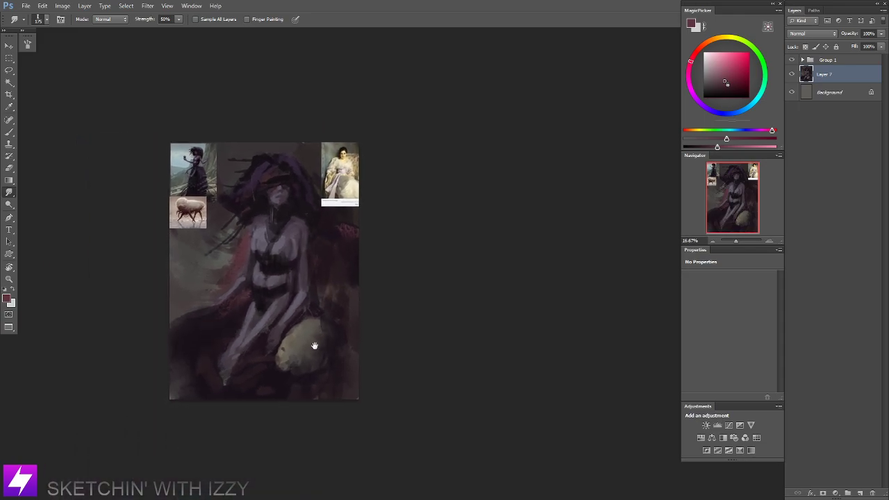
# Flip the canvas horizontally and return to the Brush tool for work on the torso.
pyautogui.press('b')
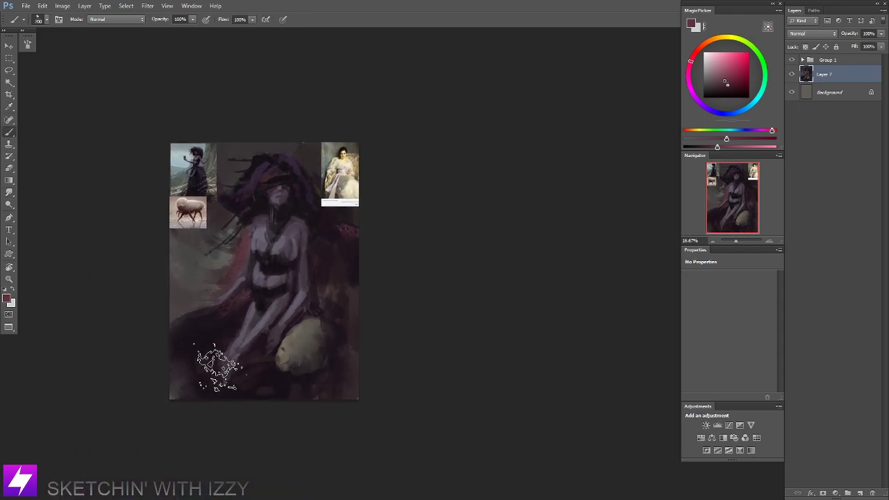
pyautogui.hotkey('ctrl', '+')
pyautogui.hotkey('ctrl', 'shift', 'h')
pyautogui.moveTo(248, 304); pyautogui.dragTo(292, 328)
pyautogui.moveTo(214, 291); pyautogui.dragTo(288, 306)
pyautogui.hotkey('ctrl', '+')
pyautogui.moveTo(240, 248); pyautogui.dragTo(279, 258)
pyautogui.moveTo(262, 332)
pyautogui.mouseDown()
pyautogui.moveTo(275, 319)
pyautogui.moveTo(275, 280)
pyautogui.mouseUp()
# Repaint the chest band with a smaller brush in a sampled near-black, straightening its upper edge across the torso.
pyautogui.keyDown('alt'); pyautogui.click(270, 249); pyautogui.keyUp('alt')
pyautogui.press('[')
pyautogui.press('[')
pyautogui.press('[')
pyautogui.press('[')
pyautogui.press('[')
pyautogui.press('[')
pyautogui.press('[')
pyautogui.press('[')
pyautogui.press('[')
pyautogui.press('[')
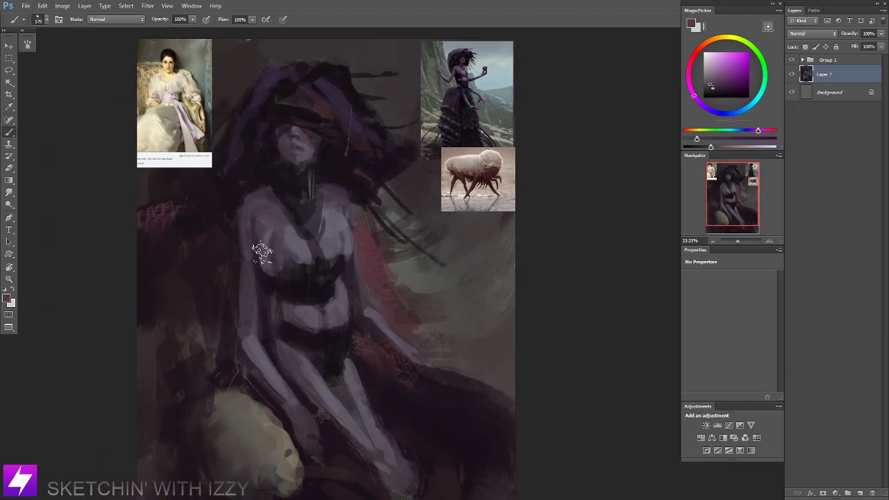
pyautogui.keyDown('alt'); pyautogui.click(291, 290); pyautogui.keyUp('alt')
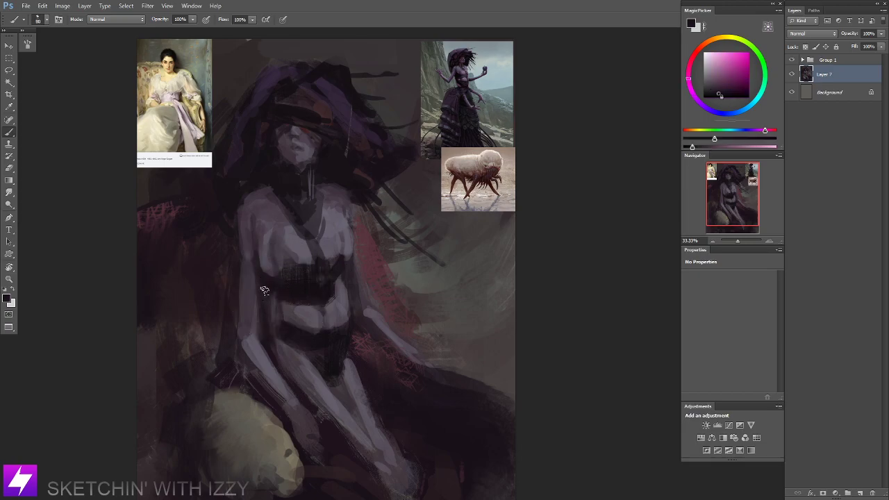
pyautogui.moveTo(264, 276); pyautogui.dragTo(335, 264)
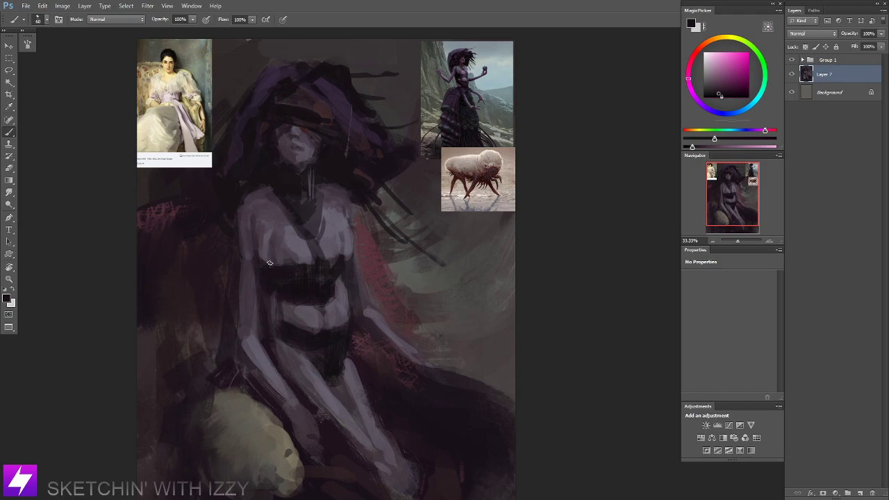
pyautogui.moveTo(274, 264); pyautogui.dragTo(323, 259)
pyautogui.moveTo(270, 264); pyautogui.dragTo(351, 257)
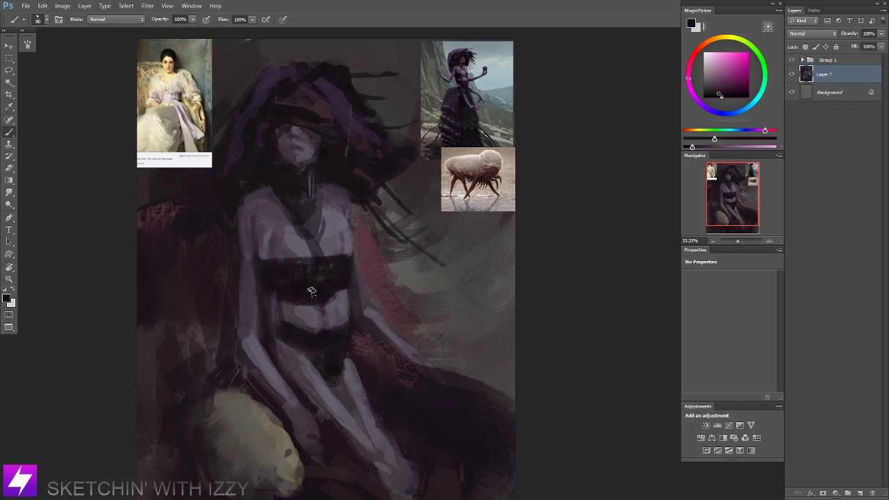
# Repaint the midriff below the chest band with sampled grey-purple skin tones, adjusting the brush size between strokes.
pyautogui.keyDown('alt'); pyautogui.click(308, 308); pyautogui.keyUp('alt')
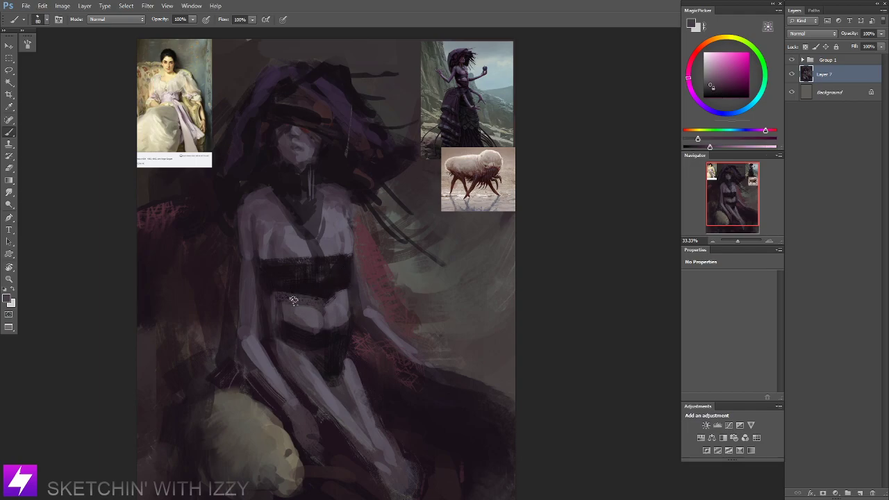
pyautogui.keyDown('alt'); pyautogui.click(306, 308); pyautogui.keyUp('alt')
pyautogui.press(']')
pyautogui.press(']')
pyautogui.press(']')
pyautogui.press(']')
pyautogui.press(']')
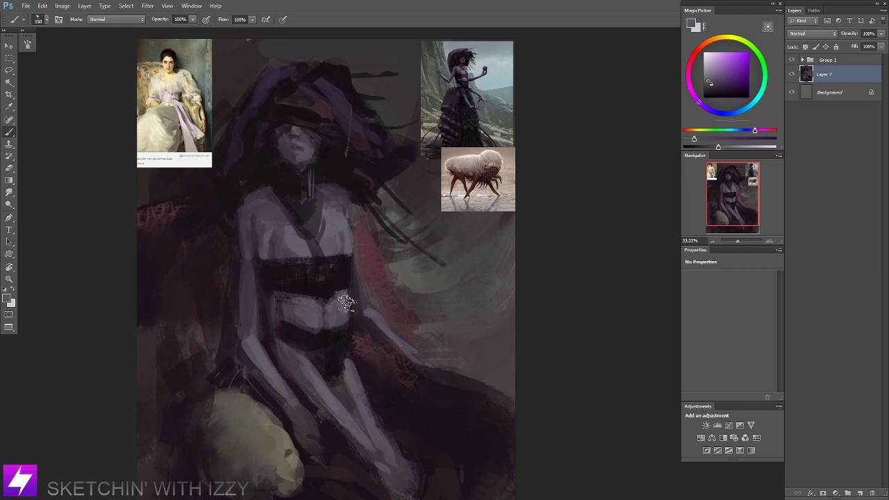
pyautogui.press('[')
pyautogui.press('[')
pyautogui.press('[')
pyautogui.press('[')
pyautogui.press('[')
pyautogui.moveTo(306, 304); pyautogui.dragTo(309, 319)
pyautogui.keyDown('alt'); pyautogui.click(291, 312); pyautogui.keyUp('alt')
pyautogui.press(']')
pyautogui.press(']')
# Flip the canvas horizontally back to its original orientation.
pyautogui.hotkey('ctrl', '-')
pyautogui.hotkey('ctrl', 'shift', 'h')
pyautogui.moveTo(336, 229); pyautogui.dragTo(190, 221)
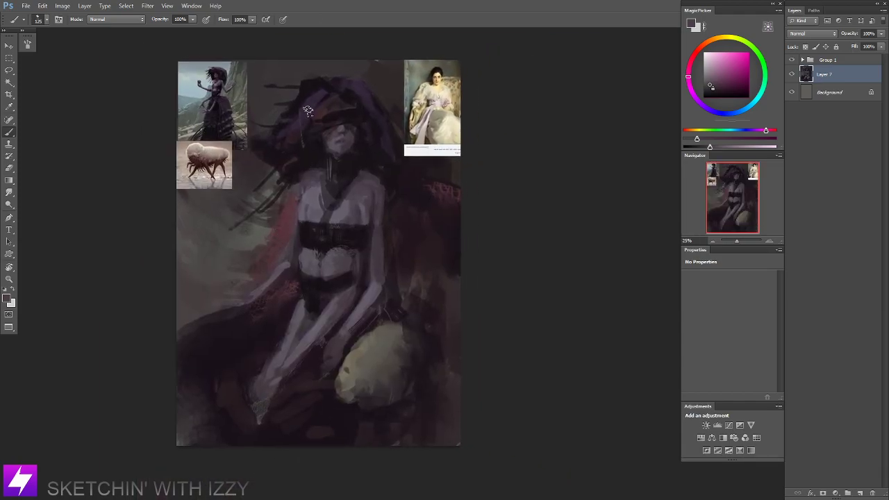
# Reshape the figure's lower garment across the hips with a smaller brush in a sampled near-black.
pyautogui.hotkey('ctrl', '+')
pyautogui.moveTo(330, 244)
pyautogui.mouseDown()
pyautogui.moveTo(349, 257)
pyautogui.moveTo(355, 283)
pyautogui.moveTo(350, 278)
pyautogui.mouseUp()
pyautogui.press('[')
pyautogui.press('[')
pyautogui.keyDown('alt'); pyautogui.click(324, 282); pyautogui.keyUp('alt')
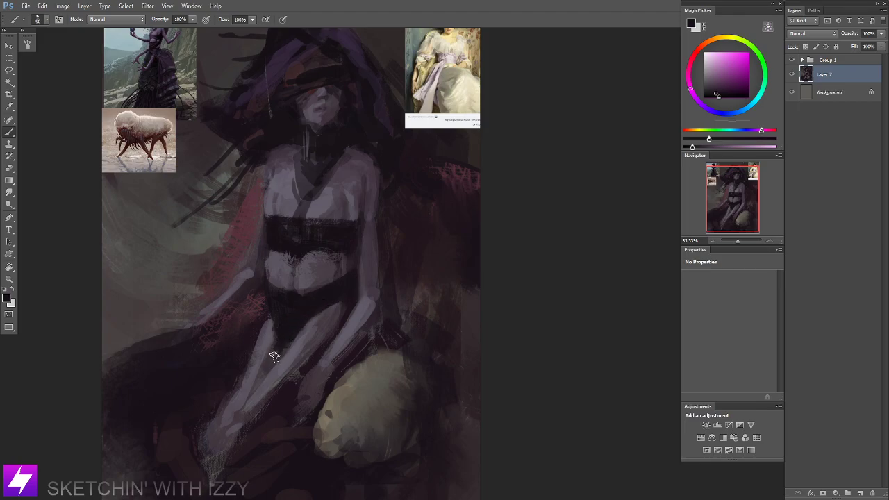
# Sample the muted red behind the figure's arm and enlarge the brush to 250 px.
pyautogui.hotkey('ctrl', '-')
pyautogui.moveTo(299, 281); pyautogui.dragTo(296, 296)
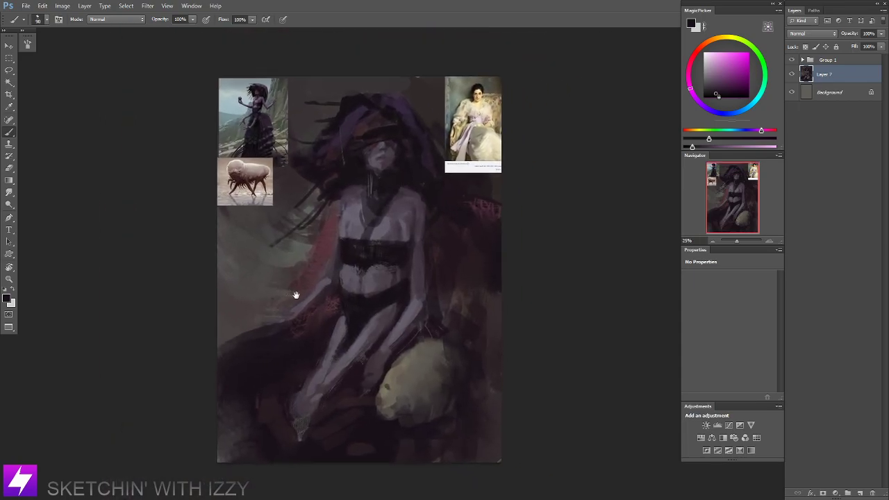
pyautogui.keyDown('alt'); pyautogui.click(329, 250); pyautogui.keyUp('alt')
pyautogui.press(']')
pyautogui.press(']')
pyautogui.press(']')
pyautogui.press(']')
pyautogui.press(']')
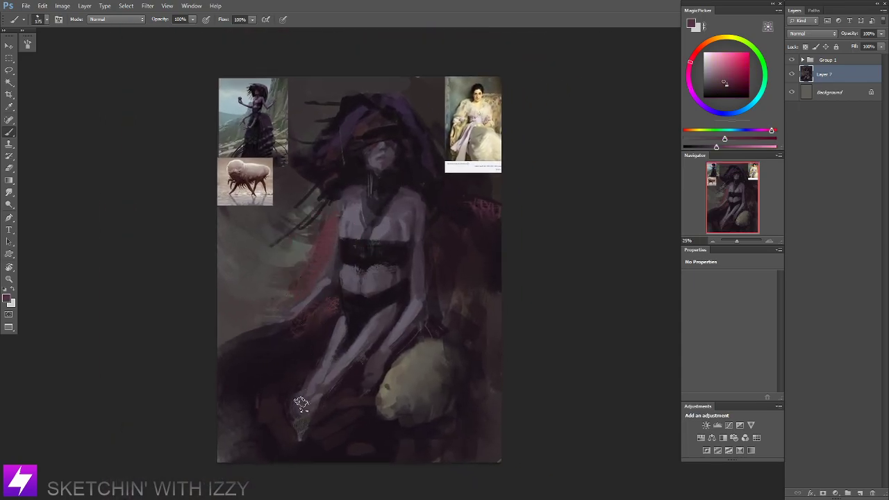
pyautogui.press(']')
pyautogui.moveTo(414, 252); pyautogui.dragTo(399, 319)
pyautogui.hotkey('ctrl', '+')
pyautogui.moveTo(341, 221); pyautogui.dragTo(330, 237)
pyautogui.moveTo(353, 203); pyautogui.dragTo(355, 235)
pyautogui.scroll(1, 272, 274)
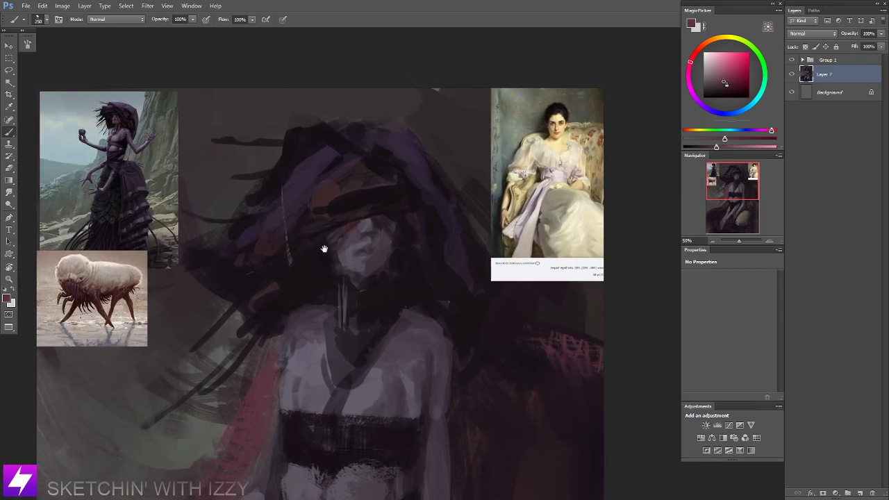
# Switch to a different brush preset and try a shoulder stroke in blue-grey sampled from the reference image's sky.
pyautogui.keyDown('alt'); pyautogui.click(140, 93); pyautogui.keyUp('alt')
pyautogui.scroll(-2, 278, 243)
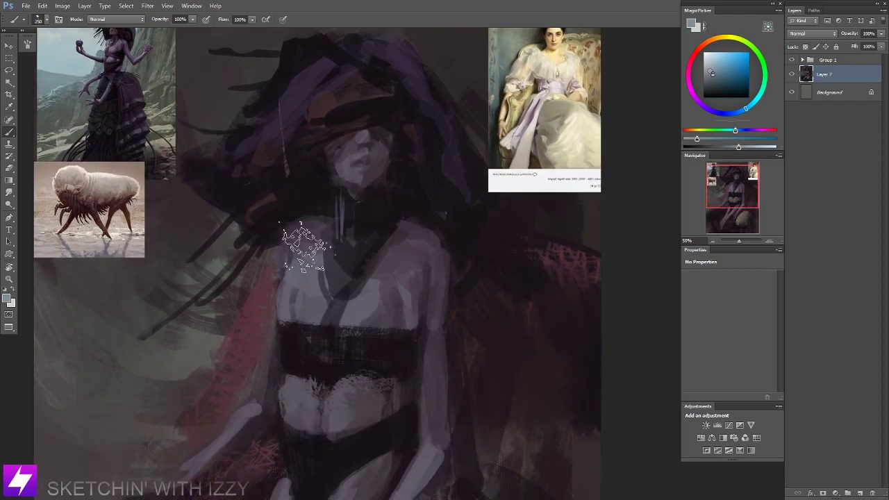
pyautogui.rightClick(110, 249)
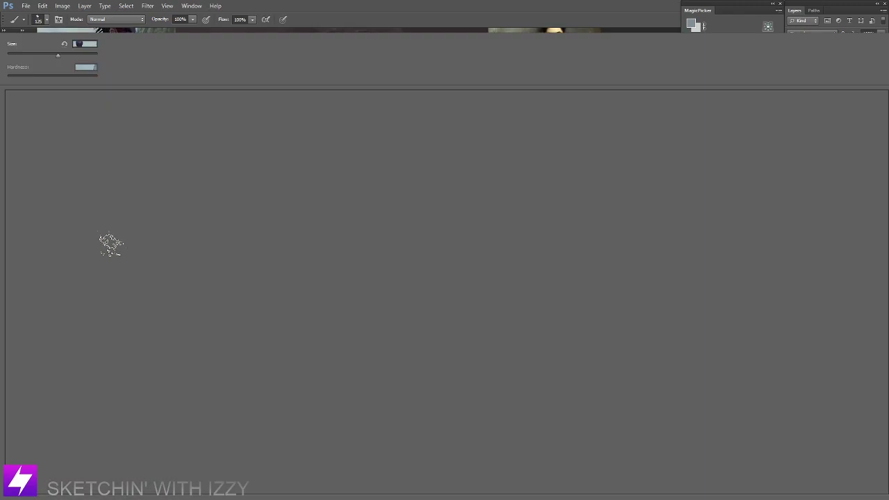
pyautogui.doubleClick(60, 305)
pyautogui.press(']')
pyautogui.moveTo(304, 233)
pyautogui.mouseDown()
pyautogui.moveTo(294, 250)
pyautogui.moveTo(309, 257)
pyautogui.mouseUp()
pyautogui.hotkey('ctrl', 'z')
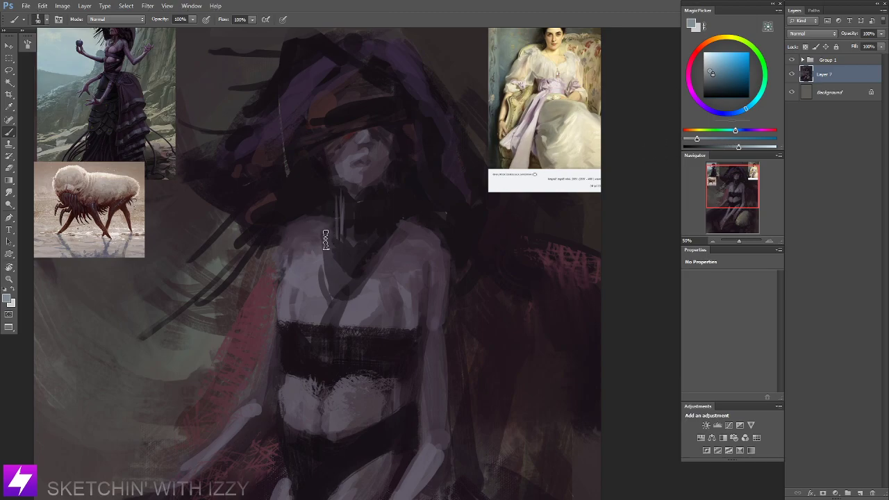
# Sample the shoulder's skin tone, shift it to a more saturated dark blue, and tint both shoulders with it.
pyautogui.keyDown('alt'); pyautogui.click(305, 229); pyautogui.keyUp('alt')
pyautogui.moveTo(762, 130); pyautogui.dragTo(747, 130)
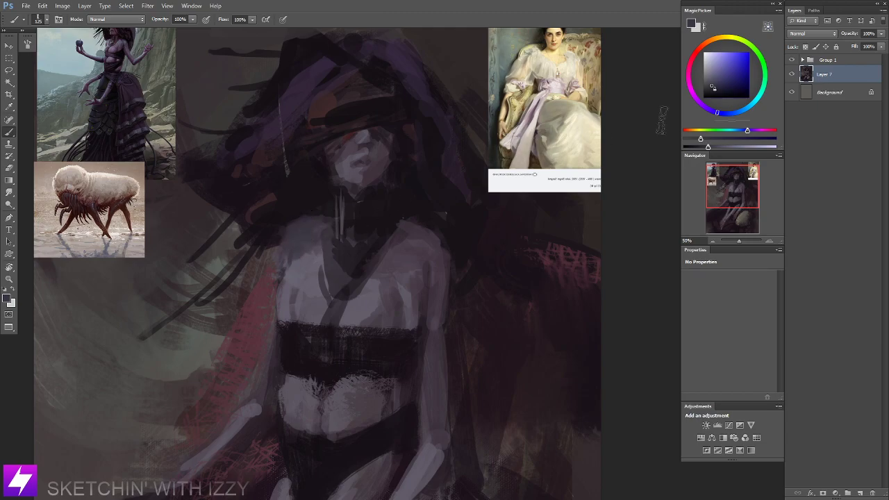
pyautogui.moveTo(702, 138); pyautogui.dragTo(715, 138)
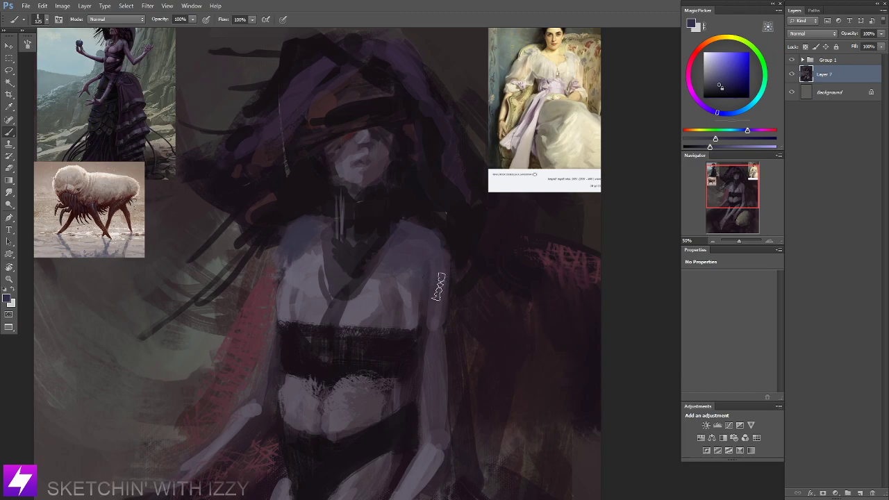
# Blend the blue tint on the shoulder and collarbone with a muted purple sampled from the skin.
pyautogui.moveTo(417, 375); pyautogui.dragTo(379, 309)
pyautogui.keyDown('alt'); pyautogui.click(329, 259); pyautogui.keyUp('alt')
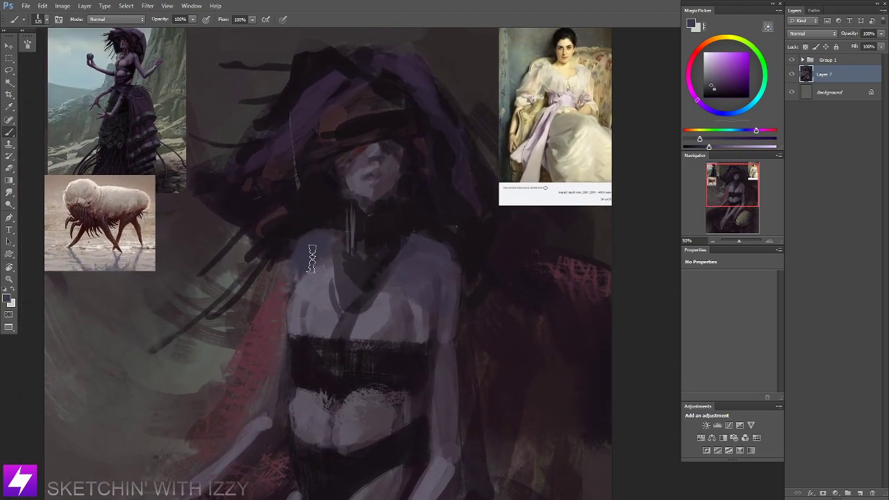
pyautogui.moveTo(324, 268); pyautogui.dragTo(344, 295)
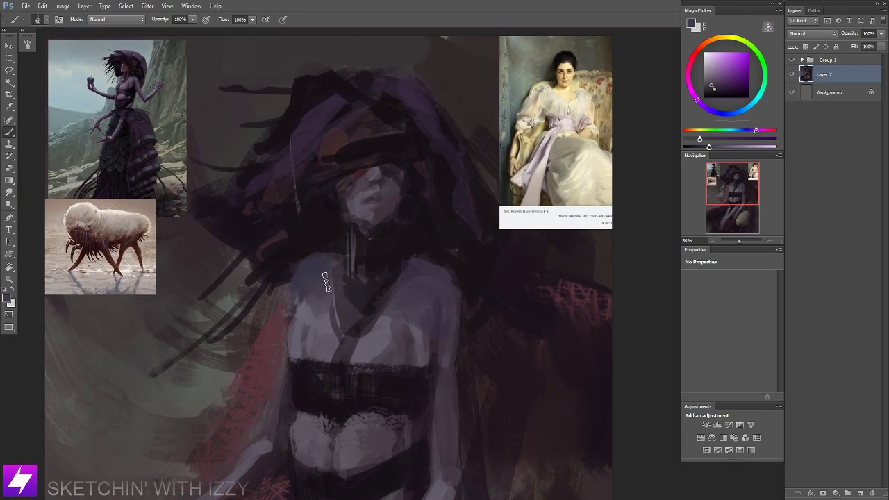
# Examine the shading and costume of the hooded figure in the reference image up close.
pyautogui.hotkey('ctrl', '+')
pyautogui.moveTo(174, 122); pyautogui.dragTo(463, 410)
pyautogui.hotkey('ctrl', '+')
pyautogui.hotkey('ctrl', '+')
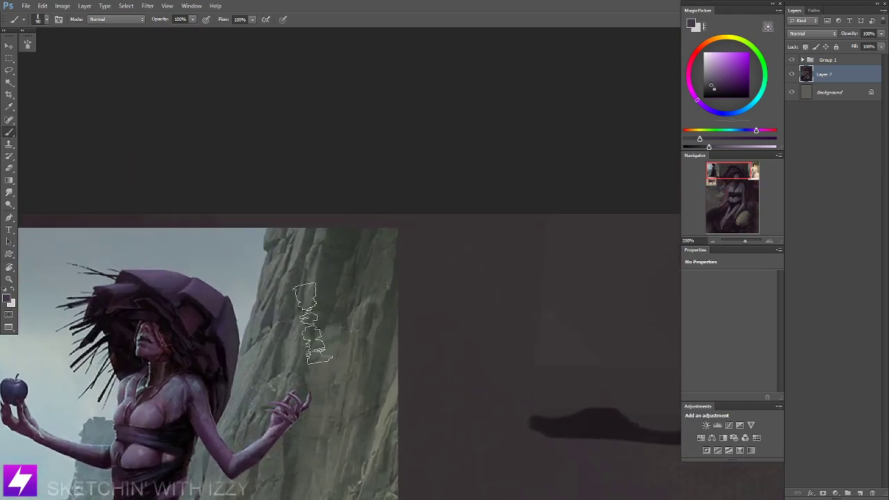
pyautogui.moveTo(259, 368); pyautogui.dragTo(294, 334)
pyautogui.hotkey('ctrl', '-')
pyautogui.hotkey('ctrl', '-')
pyautogui.hotkey('ctrl', '-')
pyautogui.moveTo(508, 354); pyautogui.dragTo(343, 196)
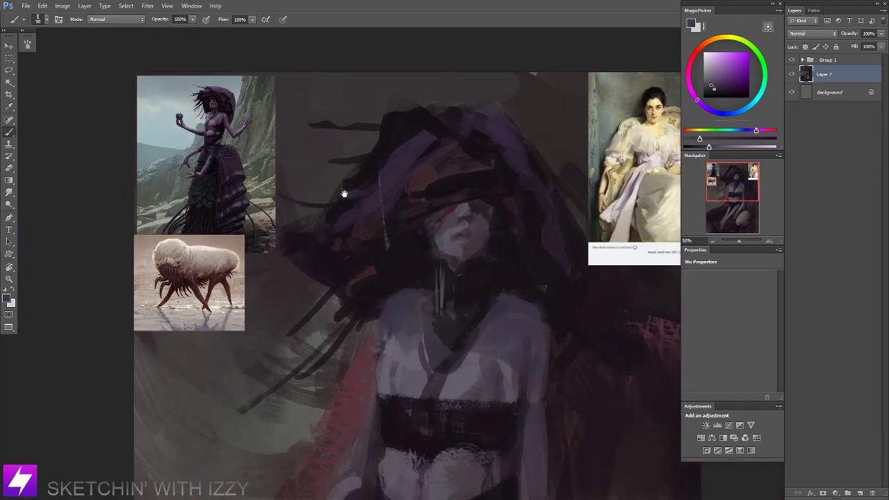
# Sample a near-black tone from the hair beside the face and reduce the brush size to 50.
pyautogui.keyDown('alt'); pyautogui.click(359, 202); pyautogui.keyUp('alt')
pyautogui.press('[')
pyautogui.press('[')
pyautogui.press('[')
pyautogui.press('[')
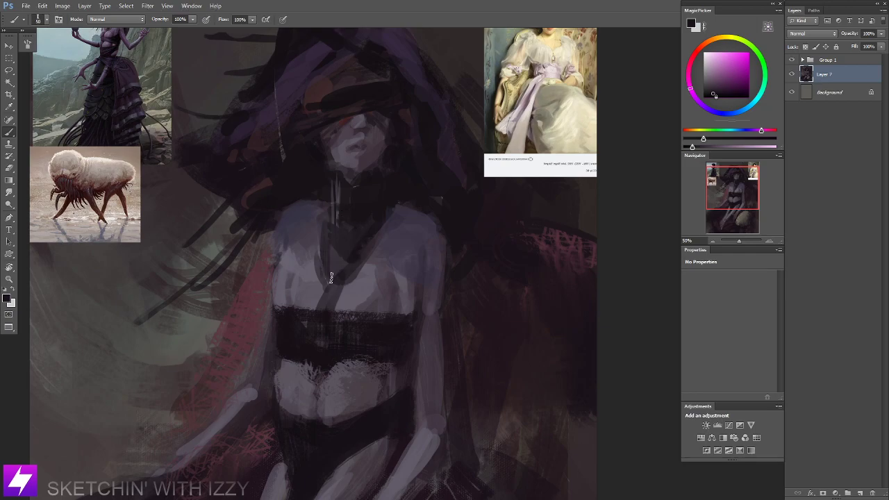
pyautogui.hotkey('ctrl', '-')
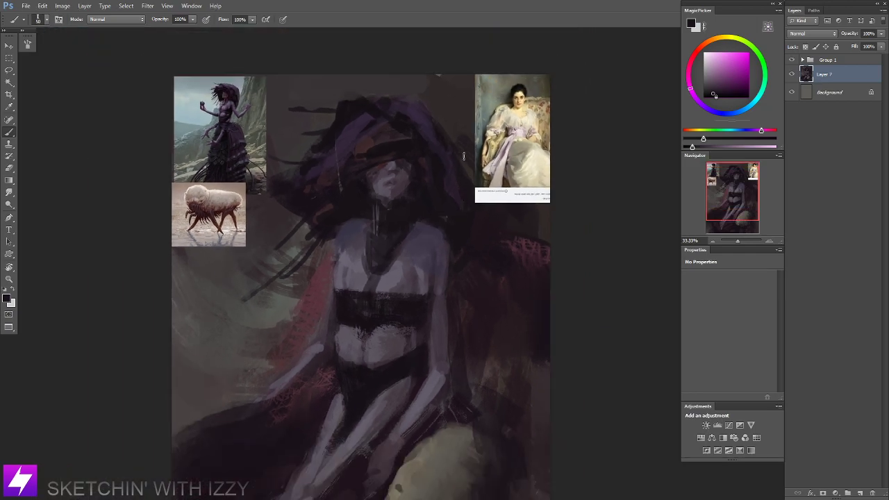
# Duplicate the hooded-figure reference layer out of Group 1 to the top of the stack and enlarge the copy across the canvas.
pyautogui.click(803, 59)
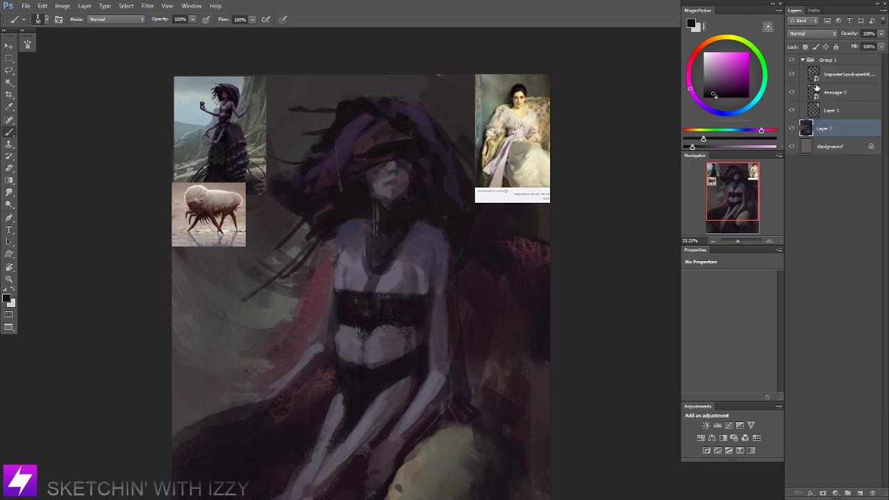
pyautogui.moveTo(821, 94); pyautogui.dragTo(839, 59)
pyautogui.click(803, 78)
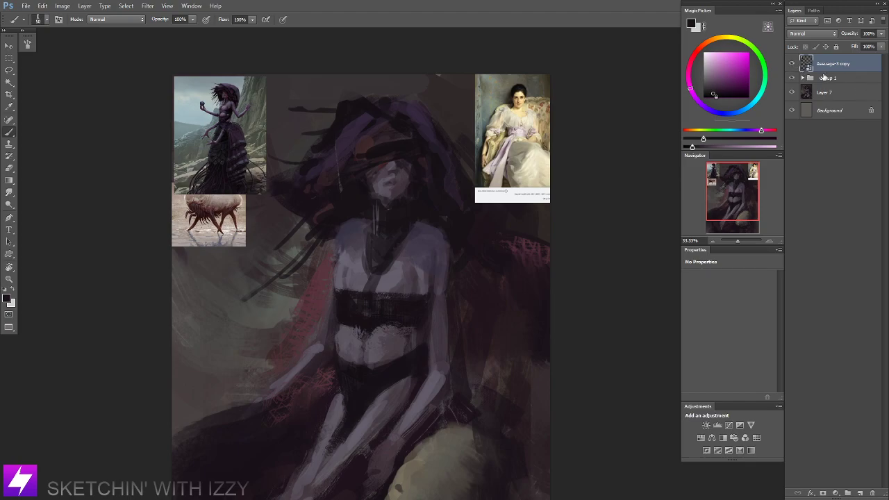
pyautogui.hotkey('ctrl', '-')
pyautogui.hotkey('ctrl', '-')
pyautogui.hotkey('ctrl', 't')
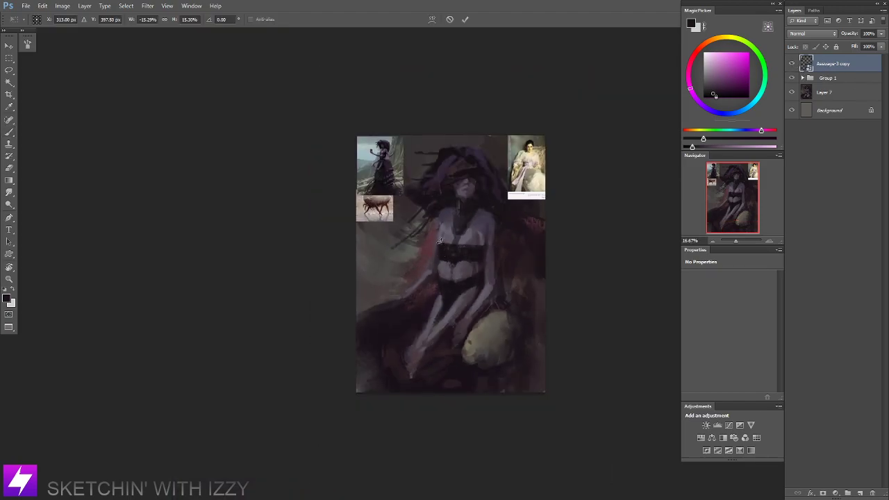
pyautogui.moveTo(403, 195); pyautogui.dragTo(557, 364)
pyautogui.press('Return')
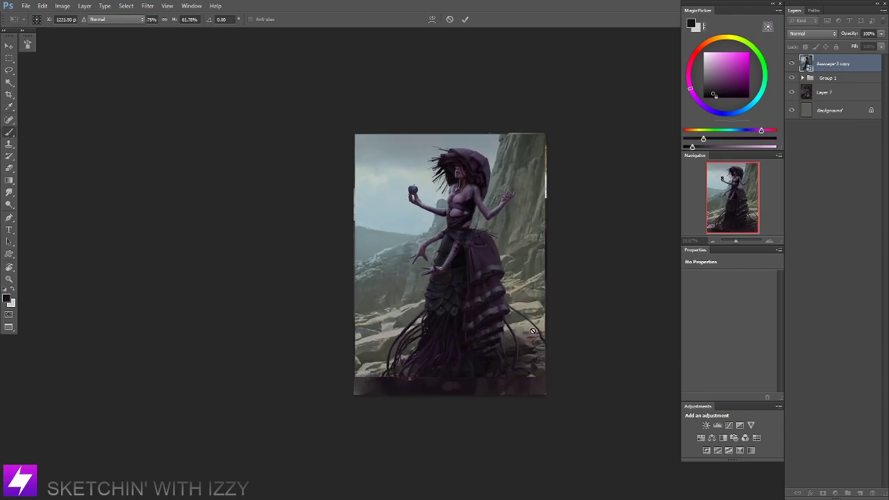
# Compare the enlarged reference with the painting by toggling its visibility, and leave the reference copy hidden.
pyautogui.hotkey('ctrl', '+')
pyautogui.hotkey('ctrl', '+')
pyautogui.moveTo(455, 264); pyautogui.dragTo(211, 263)
pyautogui.moveTo(267, 167)
pyautogui.mouseDown()
pyautogui.moveTo(327, 215)
pyautogui.moveTo(353, 264)
pyautogui.mouseUp()
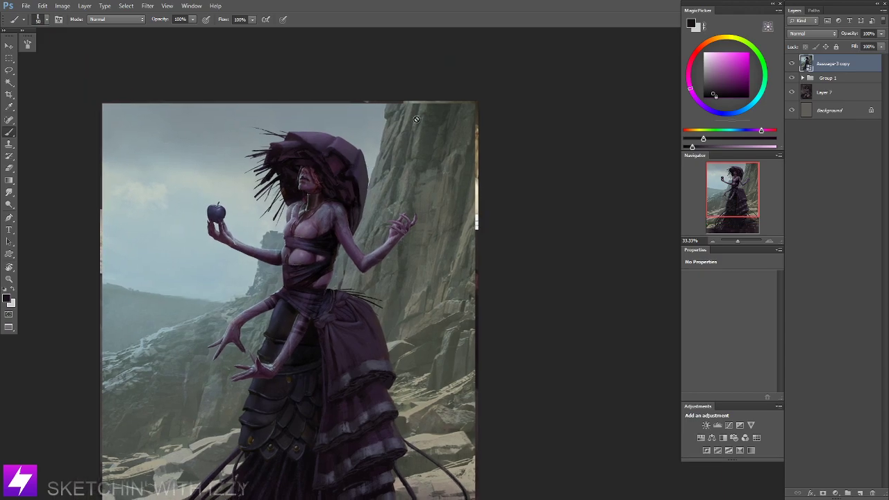
pyautogui.click(793, 63)
pyautogui.click(792, 63)
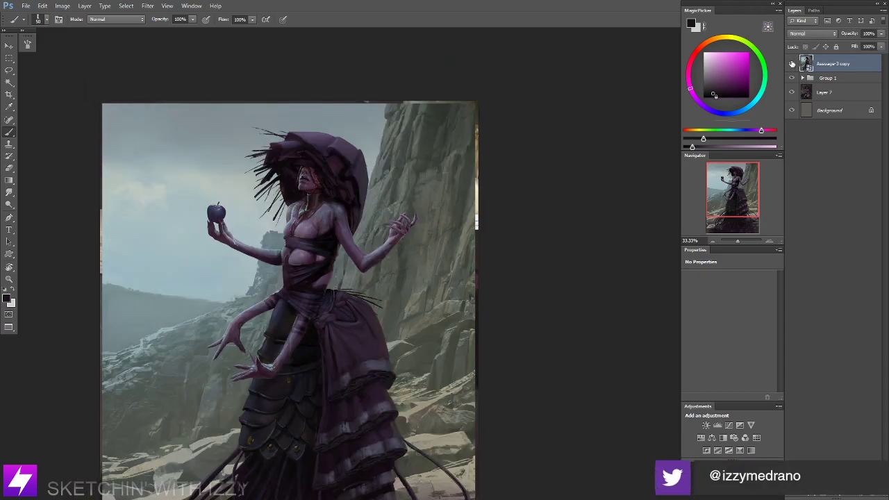
pyautogui.click(792, 63)
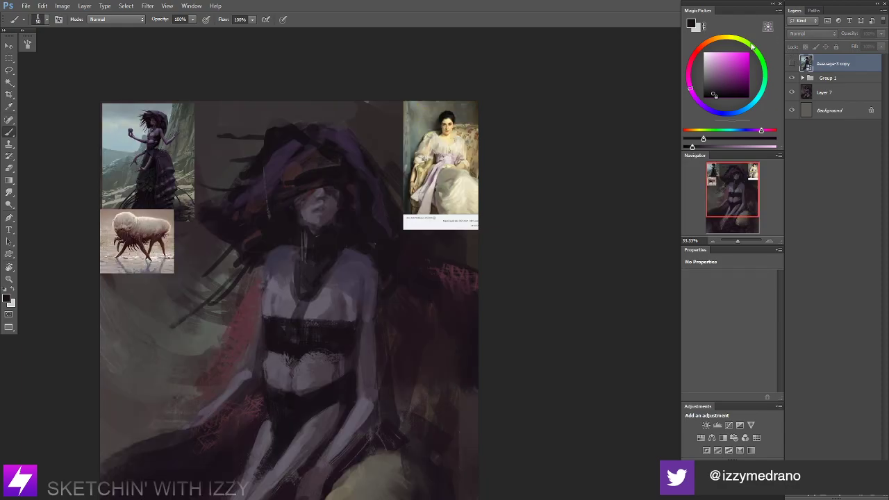
pyautogui.scroll(-2, 317, 209)
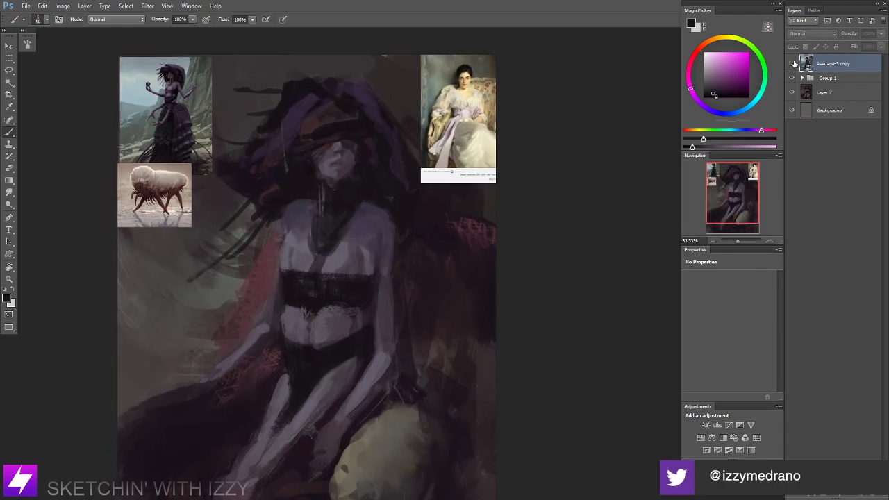
pyautogui.click(793, 61)
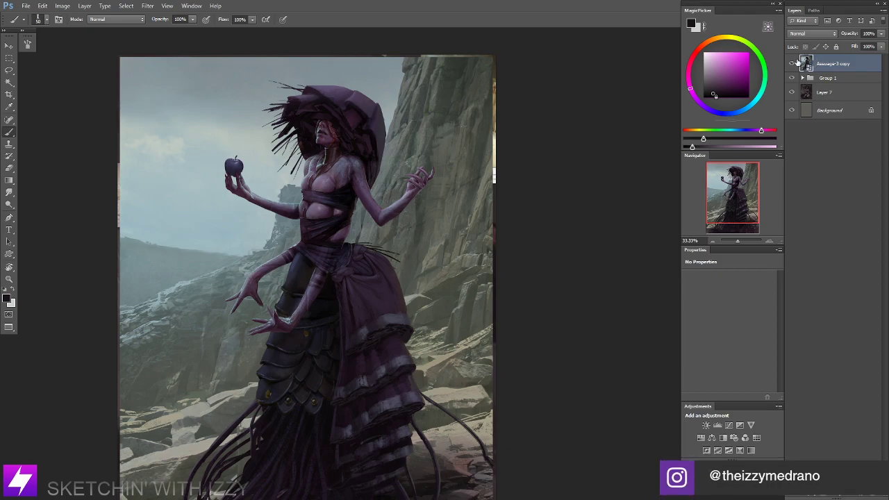
pyautogui.click(793, 62)
pyautogui.moveTo(367, 250); pyautogui.dragTo(369, 305)
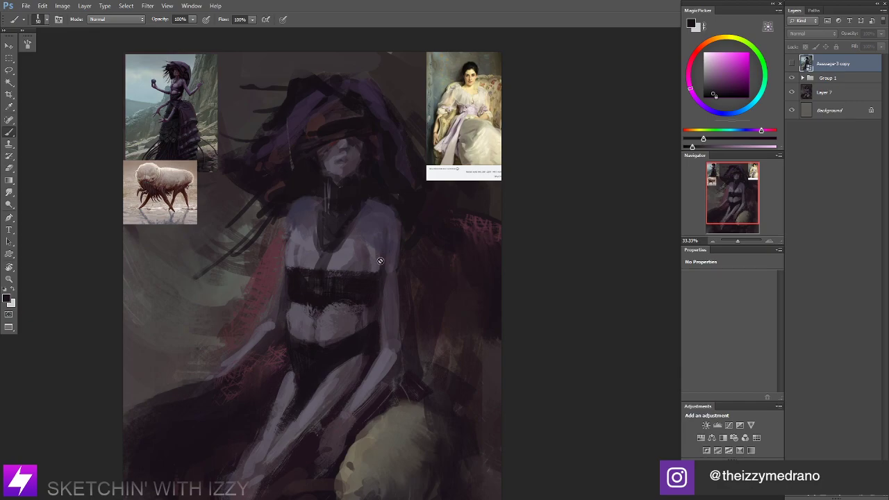
pyautogui.moveTo(395, 254); pyautogui.dragTo(387, 253)
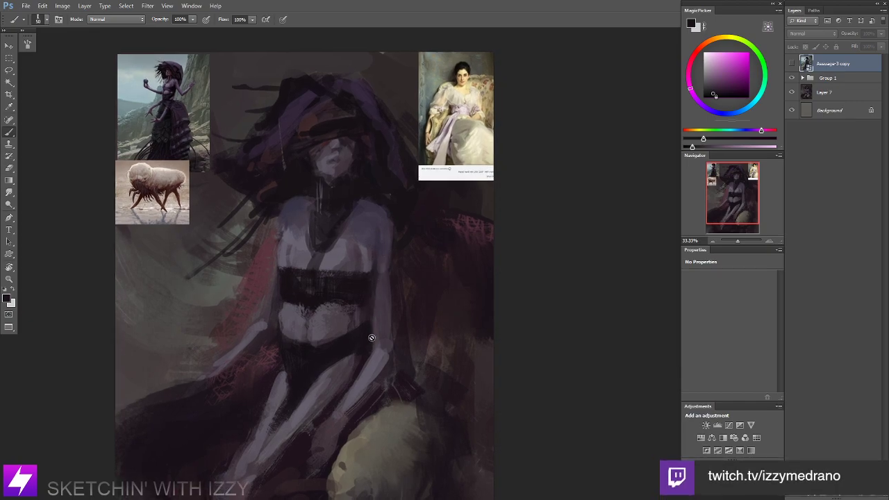
# Create a new layer directly above Layer 7 and try a dark stroke down the figure's shoulder.
pyautogui.click(820, 91)
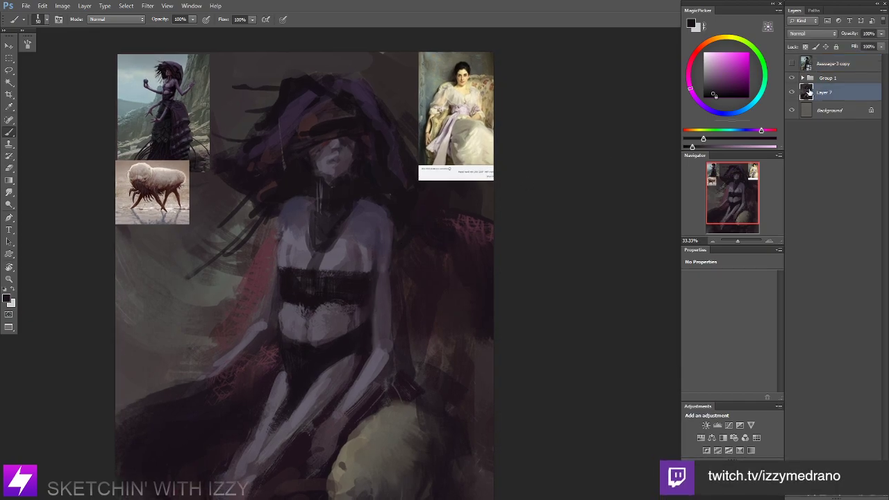
pyautogui.hotkey('ctrl', 'shift', 'alt', 'n')
pyautogui.moveTo(312, 318); pyautogui.dragTo(292, 304)
pyautogui.scroll(1, 355, 211)
pyautogui.hscroll(-1, 355, 212)
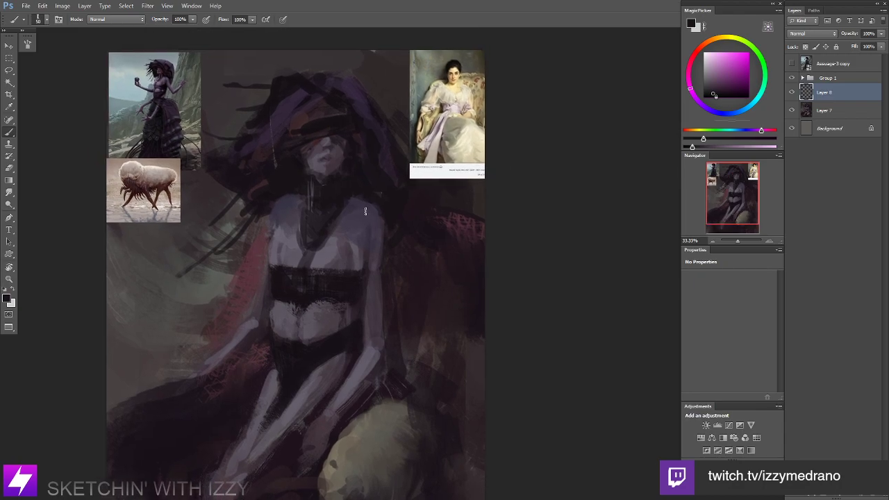
pyautogui.moveTo(366, 210); pyautogui.dragTo(379, 251)
pyautogui.hotkey('ctrl', 'z')
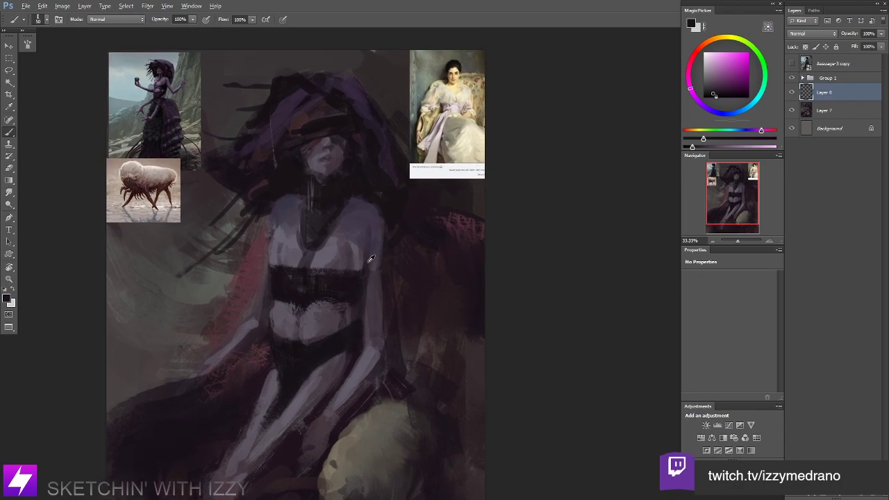
# Shade the outer shoulder and upper arm beside the torso with dark purple tones sampled from the painting.
pyautogui.keyDown('alt'); pyautogui.click(379, 223); pyautogui.keyUp('alt')
pyautogui.press('[')
pyautogui.moveTo(377, 220); pyautogui.dragTo(381, 242)
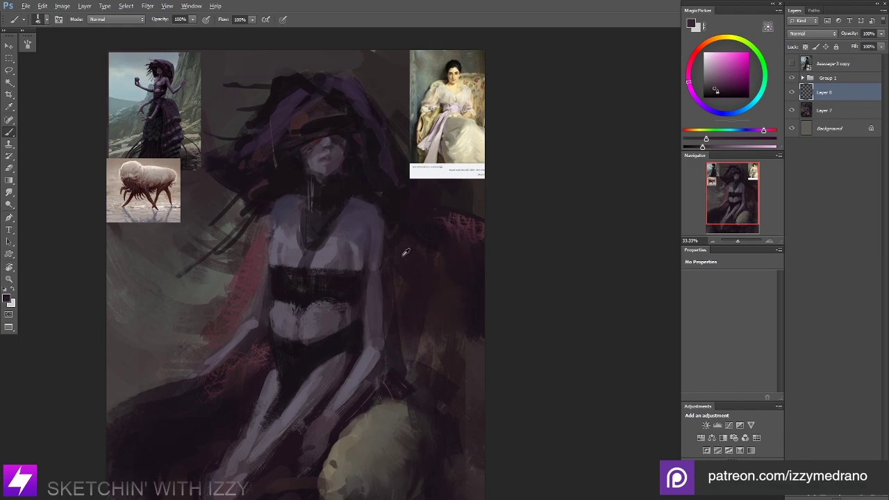
pyautogui.keyDown('alt'); pyautogui.click(367, 216); pyautogui.keyUp('alt')
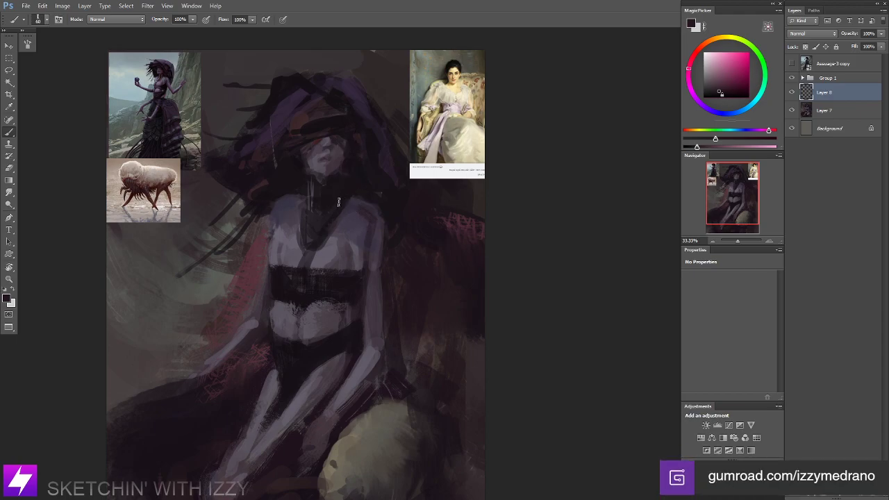
pyautogui.moveTo(350, 225)
pyautogui.mouseDown()
pyautogui.moveTo(423, 234)
pyautogui.moveTo(386, 230)
pyautogui.mouseUp()
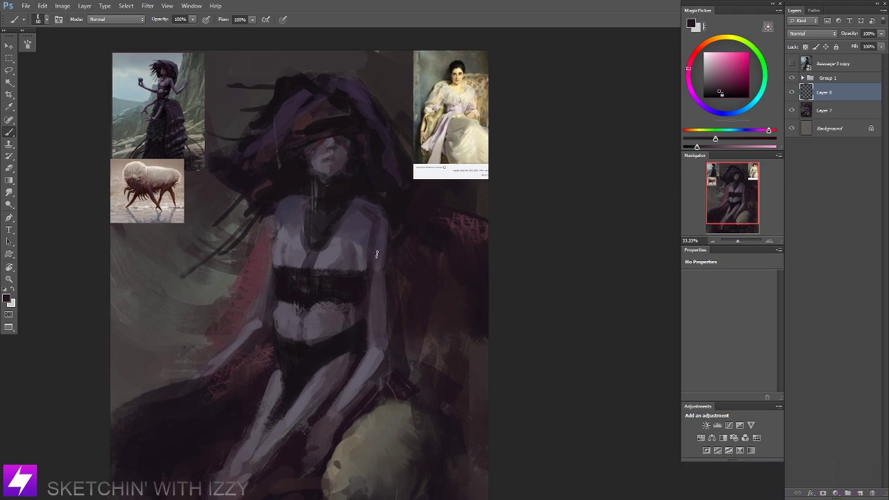
pyautogui.moveTo(371, 292); pyautogui.dragTo(369, 331)
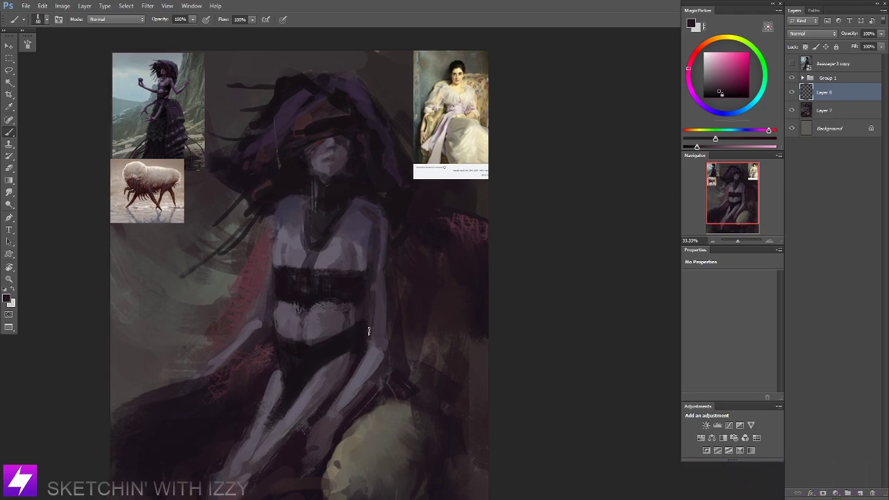
# Refine the edges of the shoulder, chest and arm with dark tones sampled from the surrounding hair, clothing and skin.
pyautogui.keyDown('alt'); pyautogui.click(280, 199); pyautogui.keyUp('alt')
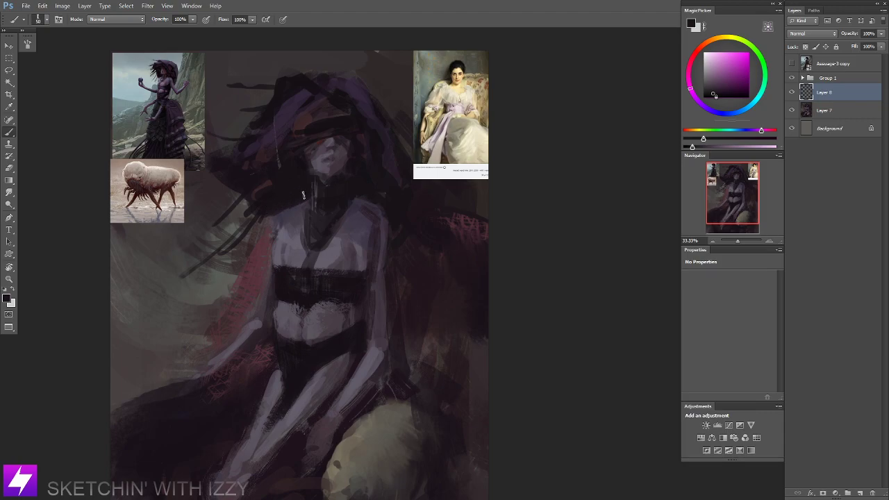
pyautogui.moveTo(351, 223); pyautogui.dragTo(335, 234)
pyautogui.keyDown('alt'); pyautogui.click(358, 272); pyautogui.keyUp('alt')
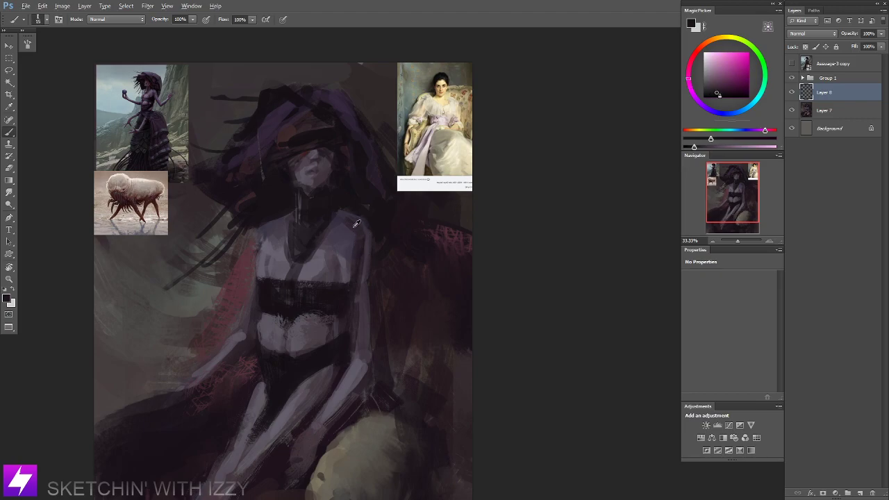
pyautogui.keyDown('alt'); pyautogui.click(354, 226); pyautogui.keyUp('alt')
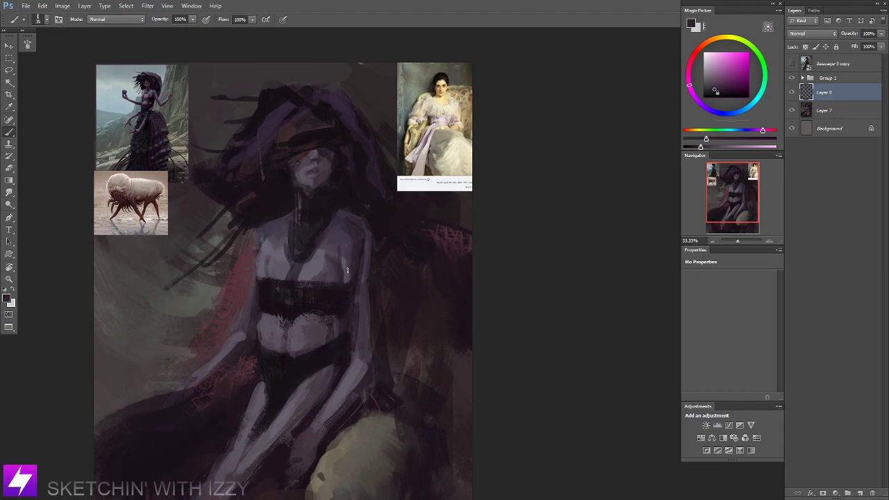
pyautogui.keyDown('alt'); pyautogui.click(342, 285); pyautogui.keyUp('alt')
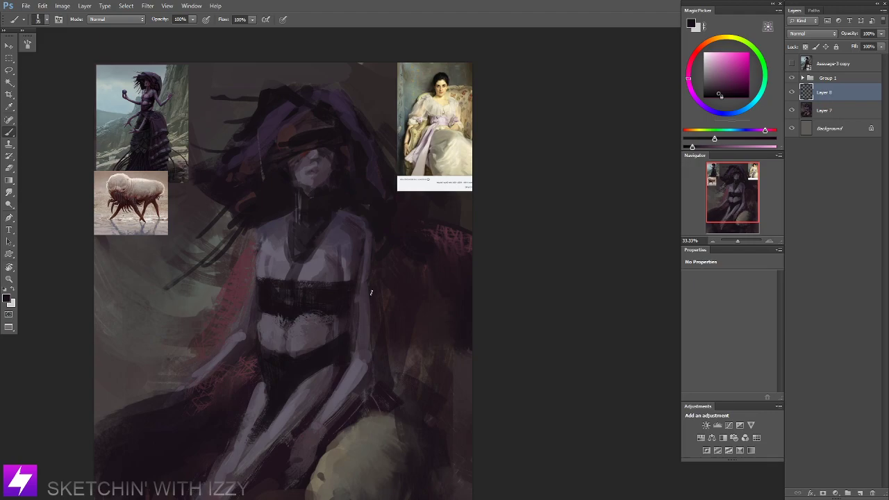
pyautogui.moveTo(374, 298); pyautogui.dragTo(365, 274)
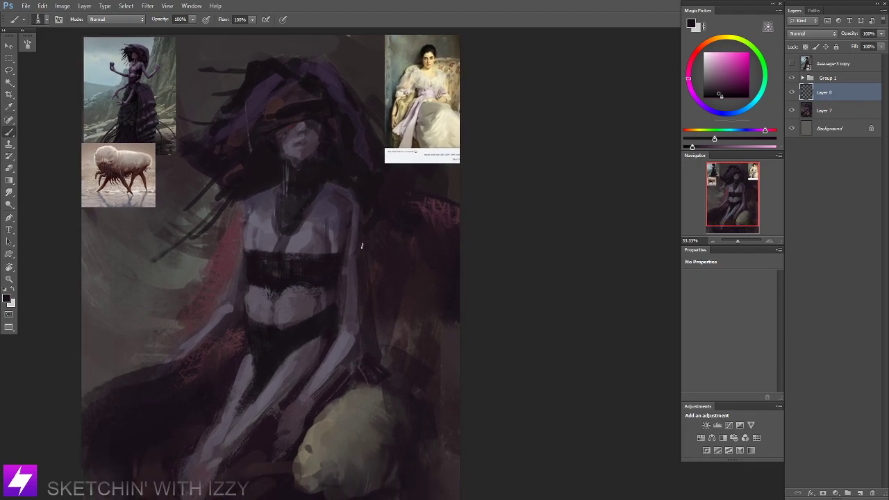
# Sample the muted blue of the upper arm and flip the canvas horizontally.
pyautogui.keyDown('alt'); pyautogui.click(356, 226); pyautogui.keyUp('alt')
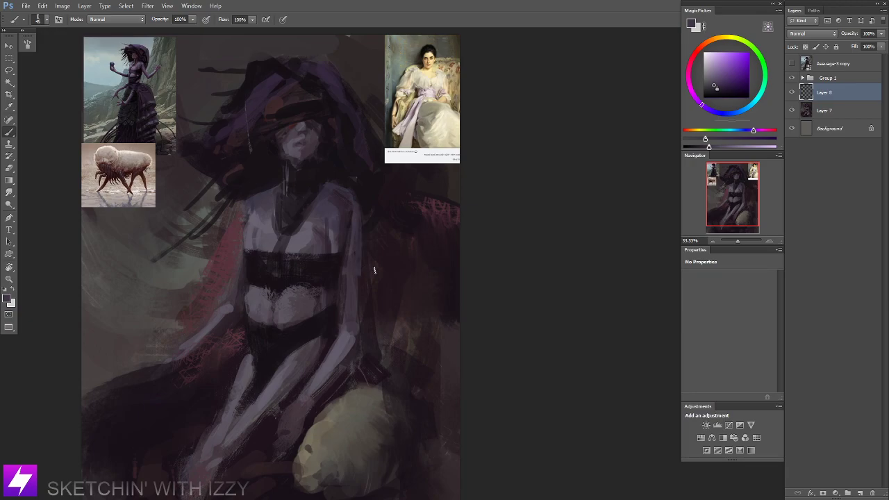
pyautogui.hotkey('ctrl', '-')
pyautogui.hotkey('ctrl', 'shift', 'h')
pyautogui.moveTo(338, 249); pyautogui.dragTo(298, 280)
pyautogui.hotkey('ctrl', '+')
# Repaint the upper arm in the sampled muted blue with a larger brush, and define its inner edge with a sampled dark.
pyautogui.press(']')
pyautogui.press(']')
pyautogui.press(']')
pyautogui.press(']')
pyautogui.press(']')
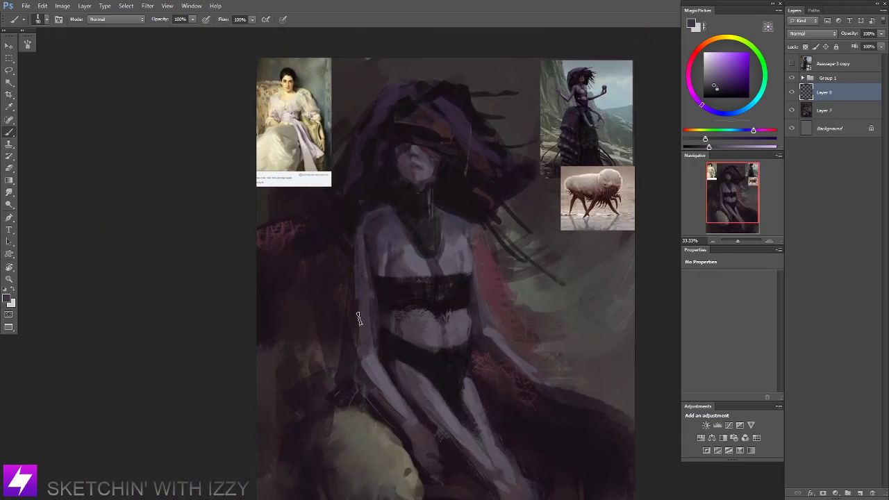
pyautogui.moveTo(360, 265); pyautogui.dragTo(354, 344)
pyautogui.hotkey('ctrl', 'z')
pyautogui.moveTo(359, 265); pyautogui.dragTo(355, 341)
pyautogui.keyDown('alt'); pyautogui.click(383, 347); pyautogui.keyUp('alt')
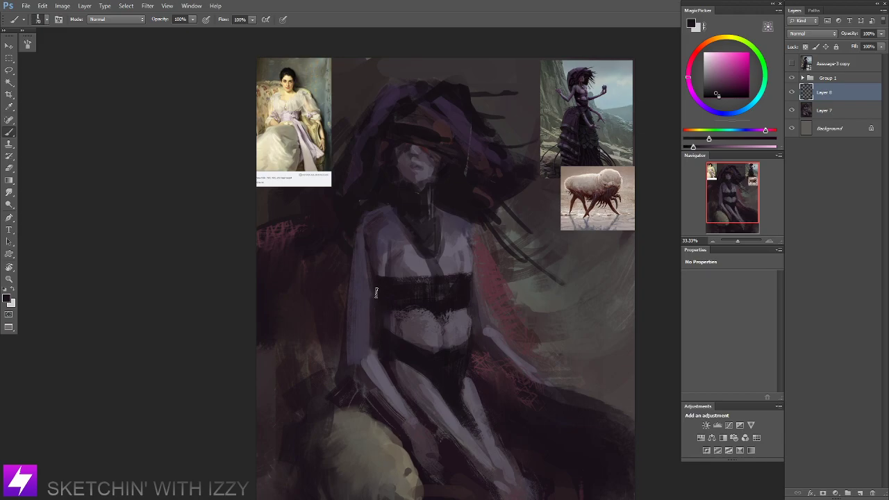
pyautogui.moveTo(388, 385); pyautogui.dragTo(380, 368)
# Rework the elbow and outer forearm with muted purple tones sampled from the arm.
pyautogui.keyDown('alt'); pyautogui.click(367, 343); pyautogui.keyUp('alt')
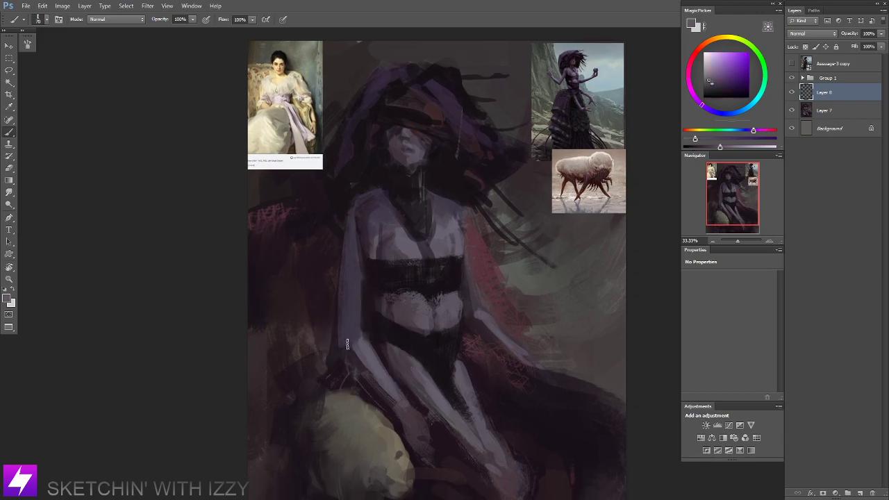
pyautogui.moveTo(358, 349)
pyautogui.mouseDown()
pyautogui.moveTo(350, 338)
pyautogui.moveTo(357, 337)
pyautogui.moveTo(343, 336)
pyautogui.moveTo(385, 395)
pyautogui.mouseUp()
pyautogui.hotkey('ctrl', 'z')
pyautogui.keyDown('alt'); pyautogui.click(397, 408); pyautogui.keyUp('alt')
pyautogui.moveTo(337, 343); pyautogui.dragTo(381, 395)
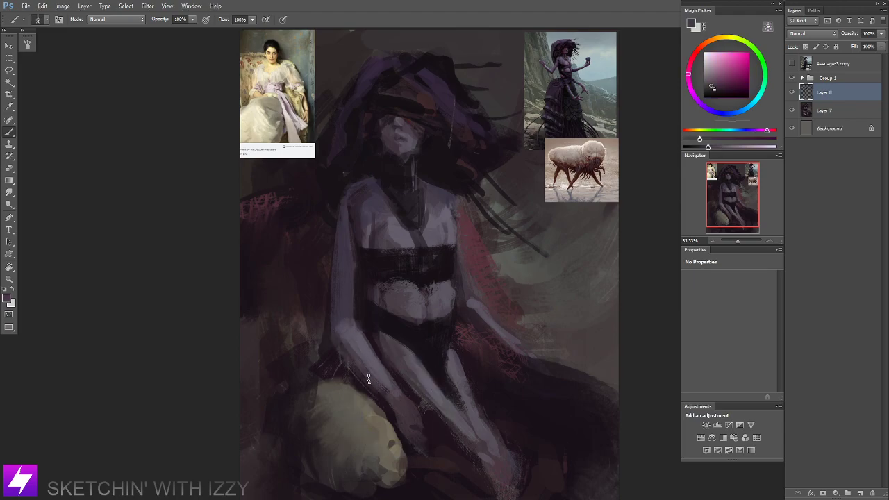
# Adjust the outer contour of the shoulder and upper arm with purples and darks sampled nearby, enlarging the brush to 70.
pyautogui.moveTo(348, 254); pyautogui.dragTo(330, 286)
pyautogui.keyDown('alt'); pyautogui.click(352, 252); pyautogui.keyUp('alt')
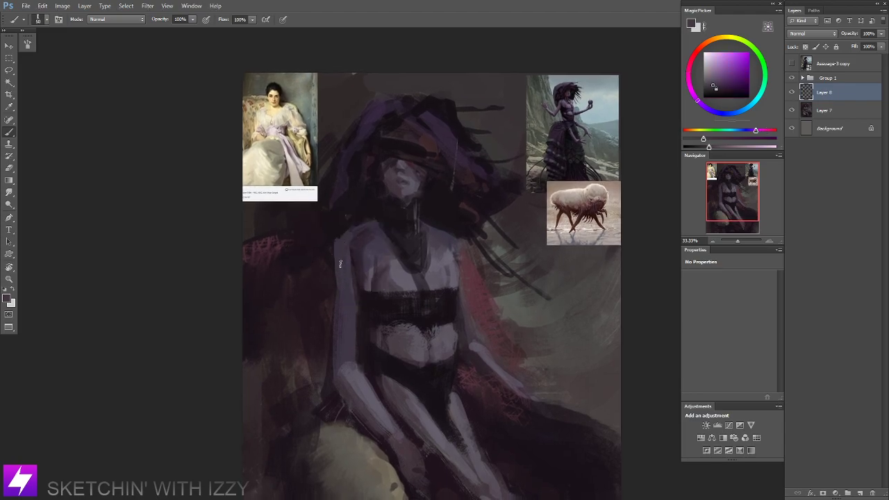
pyautogui.keyDown('alt'); pyautogui.click(342, 231); pyautogui.keyUp('alt')
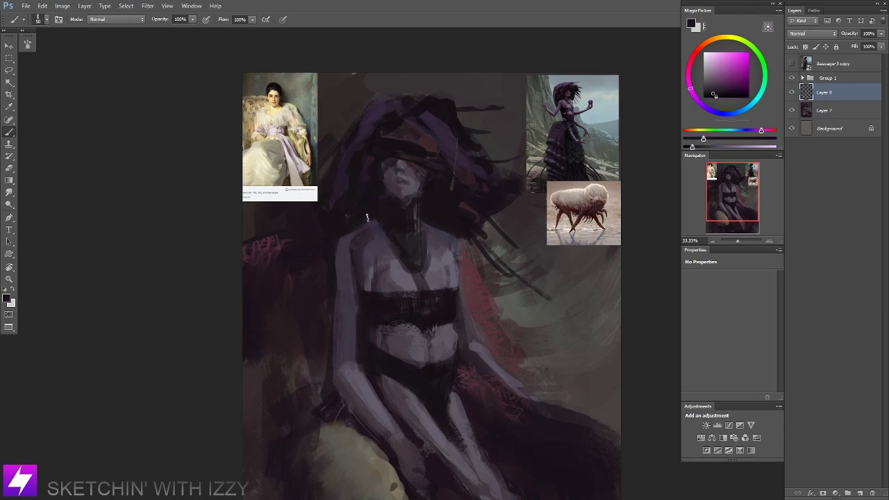
pyautogui.keyDown('alt'); pyautogui.click(337, 249); pyautogui.keyUp('alt')
pyautogui.press(']')
pyautogui.press(']')
pyautogui.moveTo(339, 244); pyautogui.dragTo(341, 282)
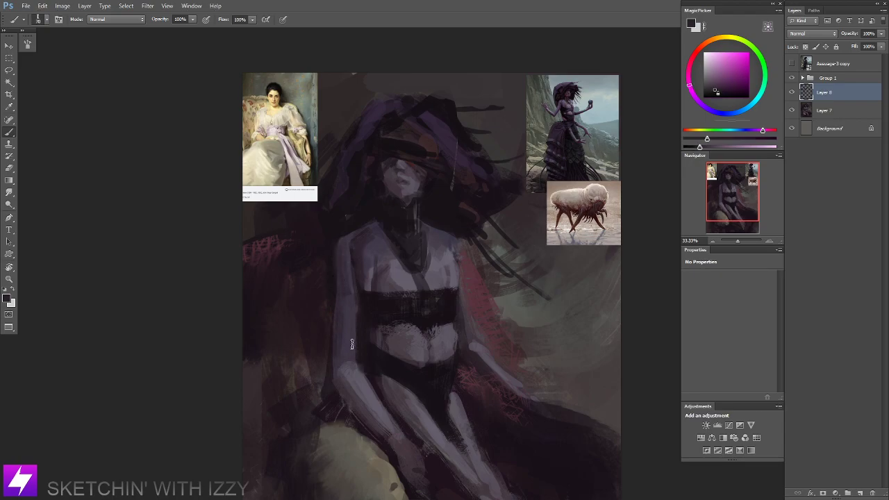
# Copy the head area onto a new layer and squash it vertically to about 96% of its height.
pyautogui.hotkey('ctrl', '-')
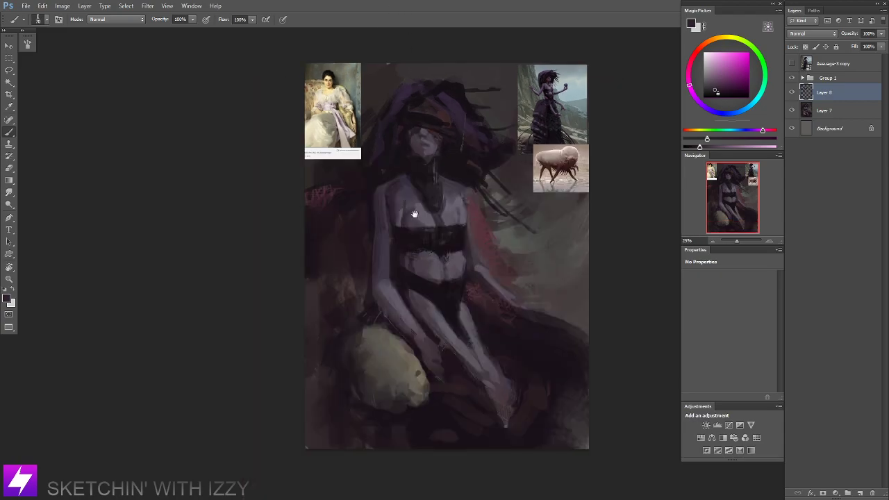
pyautogui.moveTo(446, 165); pyautogui.dragTo(403, 235)
pyautogui.hotkey('ctrl', '+')
pyautogui.moveTo(364, 158)
pyautogui.mouseDown()
pyautogui.moveTo(378, 183)
pyautogui.moveTo(344, 179)
pyautogui.moveTo(410, 173)
pyautogui.mouseUp()
pyautogui.press('l')
pyautogui.hotkey('ctrl', 'j')
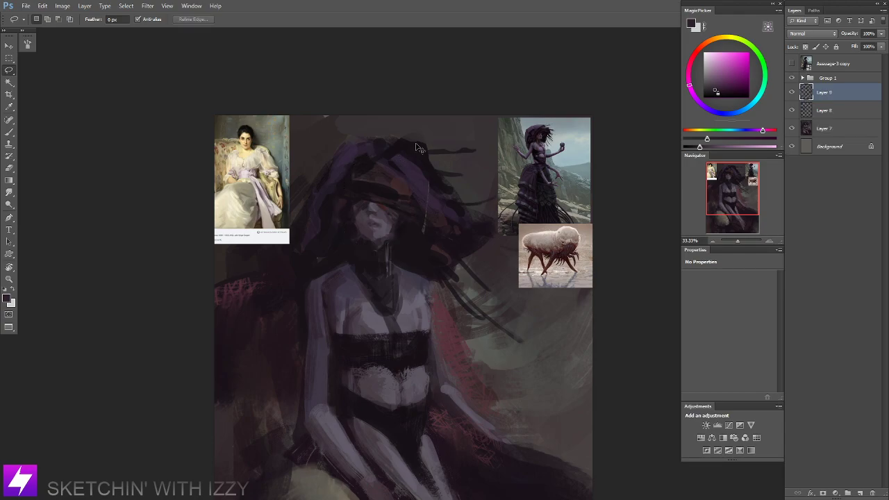
pyautogui.moveTo(426, 252); pyautogui.dragTo(371, 236)
pyautogui.hotkey('ctrl', 't')
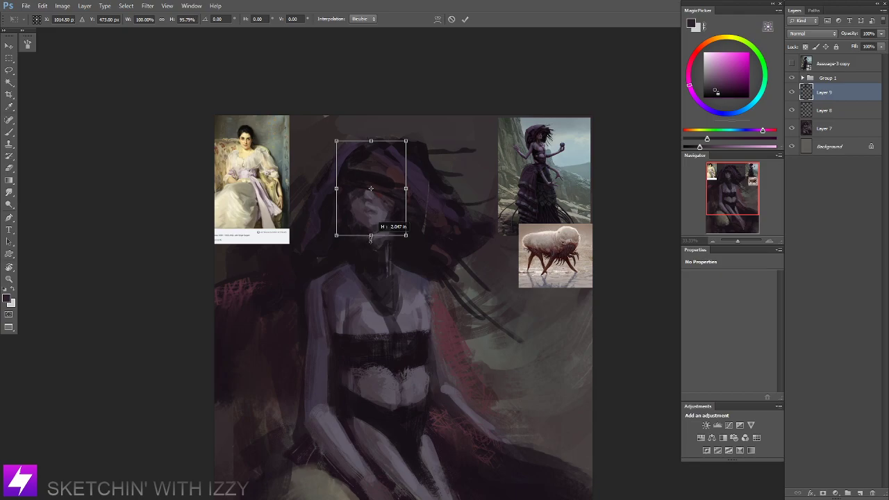
pyautogui.press('Return')
# Repaint the neck, jaw and lower face with darks and muted purples sampled nearby, simplifying the facial features.
pyautogui.press('b')
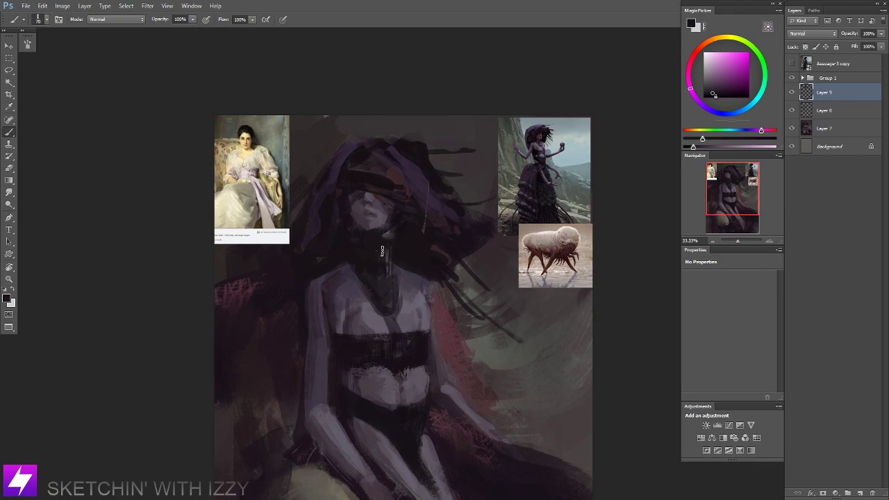
pyautogui.moveTo(378, 232); pyautogui.dragTo(390, 274)
pyautogui.keyDown('alt'); pyautogui.click(390, 250); pyautogui.keyUp('alt')
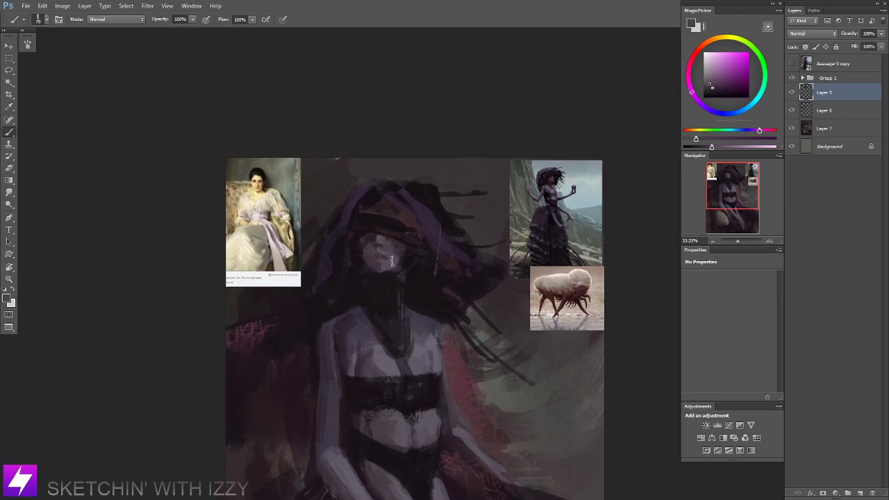
pyautogui.keyDown('alt'); pyautogui.click(381, 241); pyautogui.keyUp('alt')
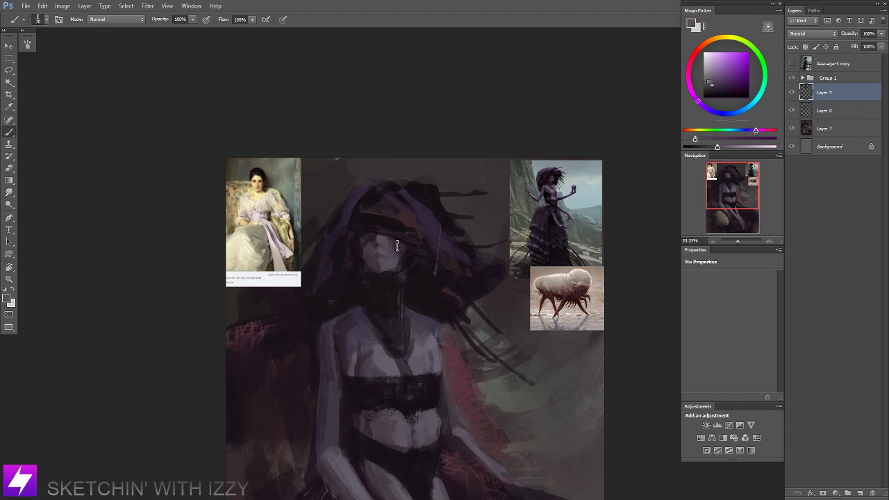
pyautogui.moveTo(398, 243)
pyautogui.mouseDown()
pyautogui.moveTo(390, 264)
pyautogui.moveTo(403, 275)
pyautogui.moveTo(393, 271)
pyautogui.mouseUp()
pyautogui.keyDown('alt'); pyautogui.click(380, 273); pyautogui.keyUp('alt')
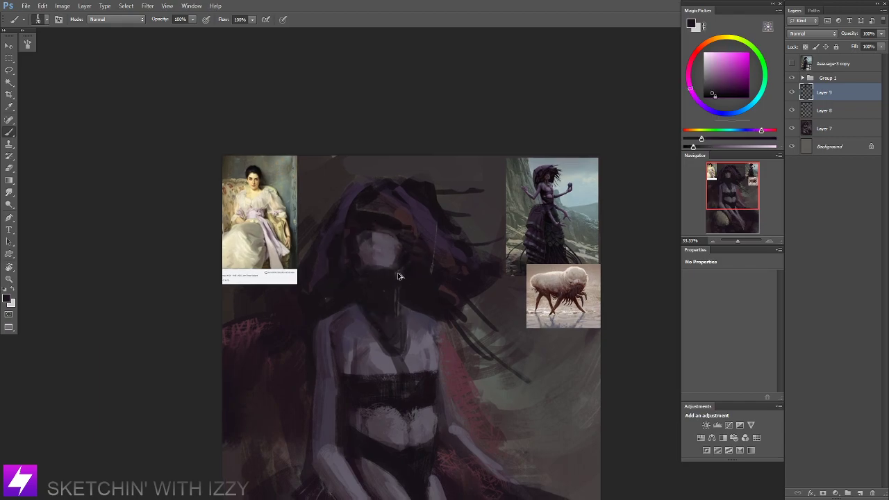
pyautogui.keyDown('alt'); pyautogui.click(374, 259); pyautogui.keyUp('alt')
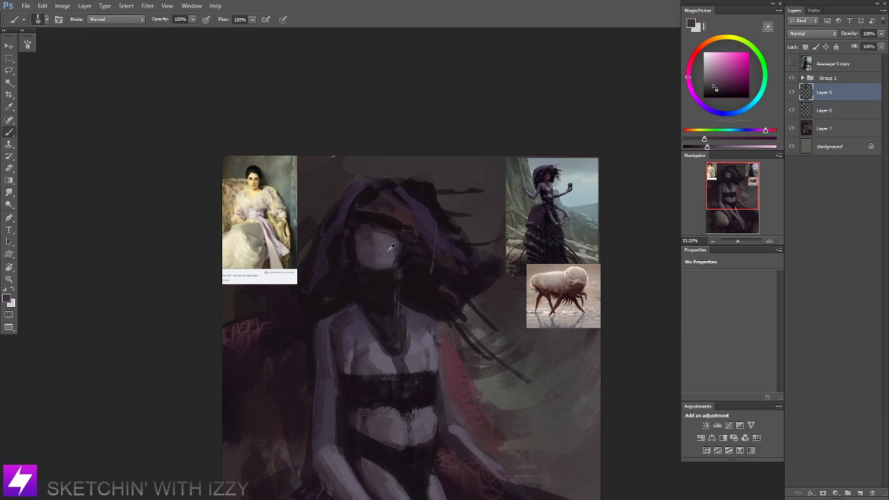
# Rework the band across the brow with a dark sampled from it, enlarging the brush to 45.
pyautogui.press('[')
pyautogui.keyDown('alt'); pyautogui.click(378, 216); pyautogui.keyUp('alt')
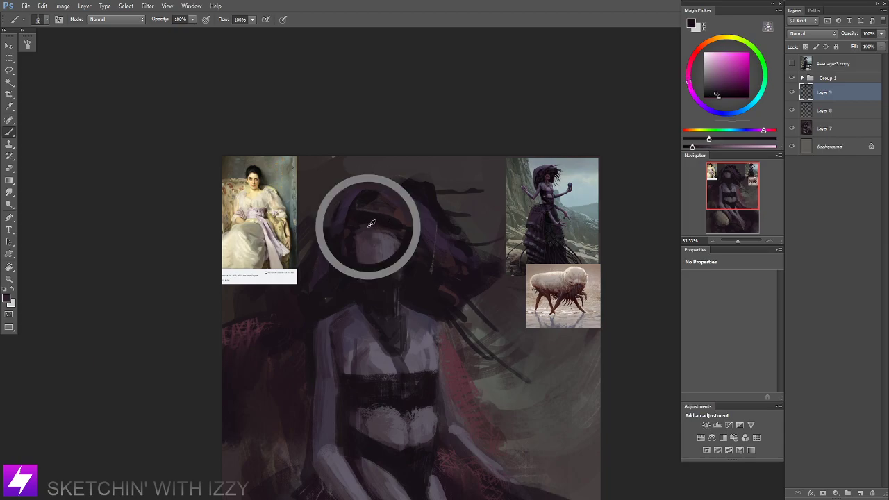
pyautogui.keyDown('alt'); pyautogui.click(378, 219); pyautogui.keyUp('alt')
pyautogui.press(']')
pyautogui.press(']')
pyautogui.press(']')
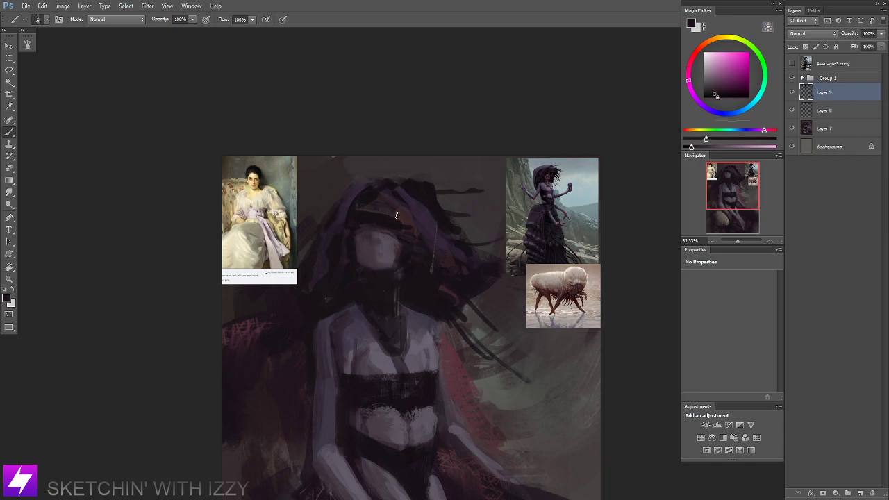
# Paint over the brow band and shade the upper face with muted skin tones and darks sampled around the face.
pyautogui.keyDown('alt'); pyautogui.click(370, 235); pyautogui.keyUp('alt')
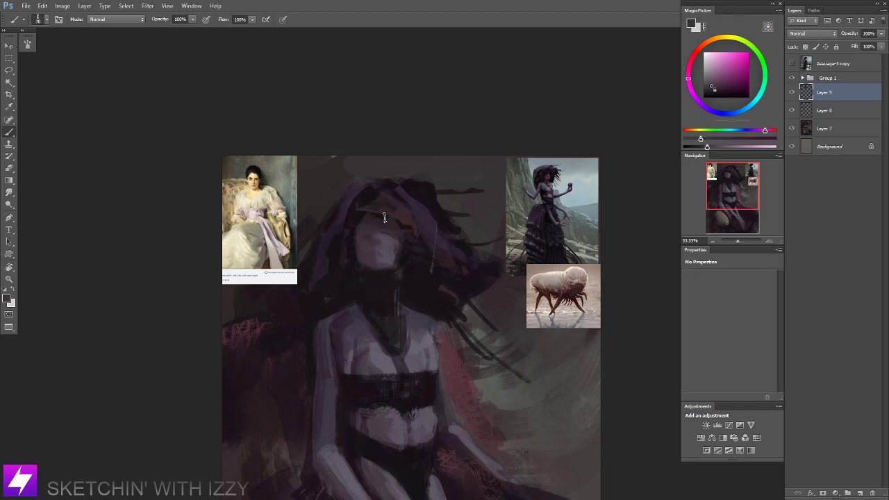
pyautogui.keyDown('alt'); pyautogui.click(354, 251); pyautogui.keyUp('alt')
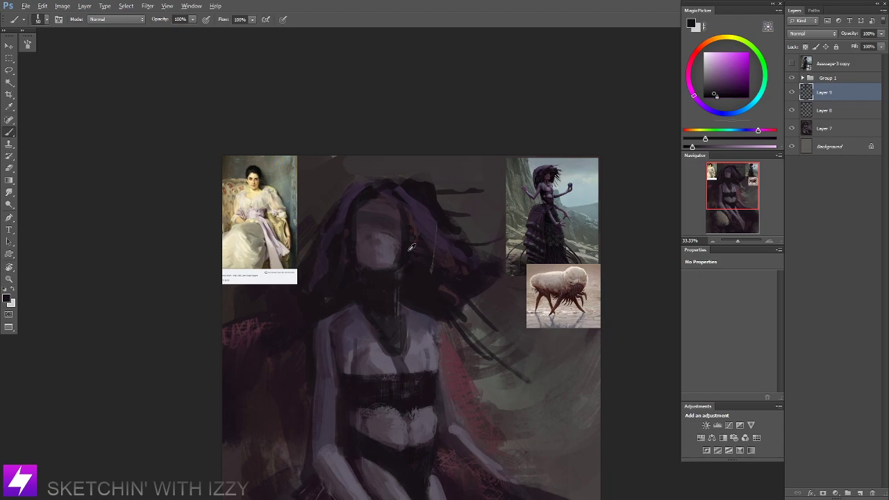
pyautogui.keyDown('alt'); pyautogui.click(411, 262); pyautogui.keyUp('alt')
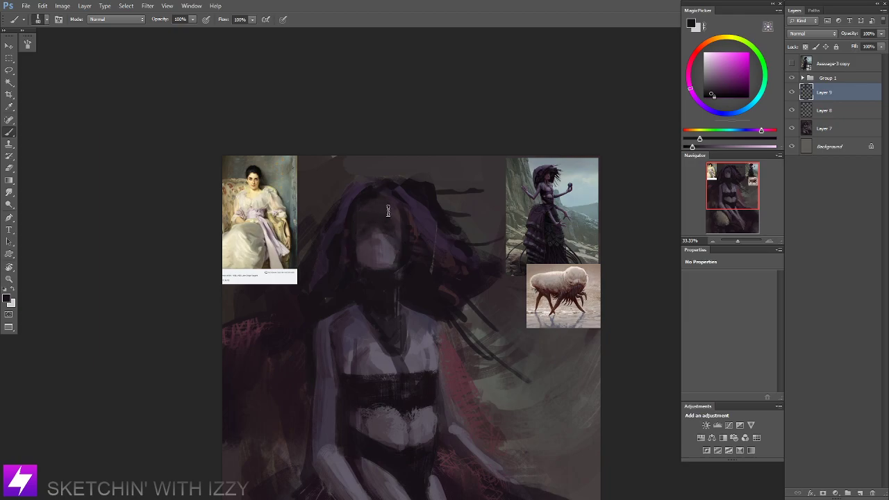
pyautogui.keyDown('alt'); pyautogui.click(400, 230); pyautogui.keyUp('alt')
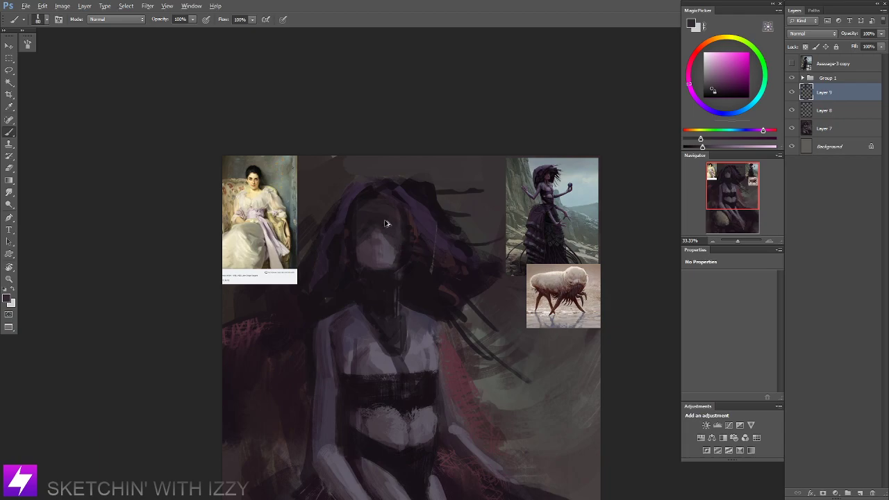
pyautogui.keyDown('alt'); pyautogui.click(412, 267); pyautogui.keyUp('alt')
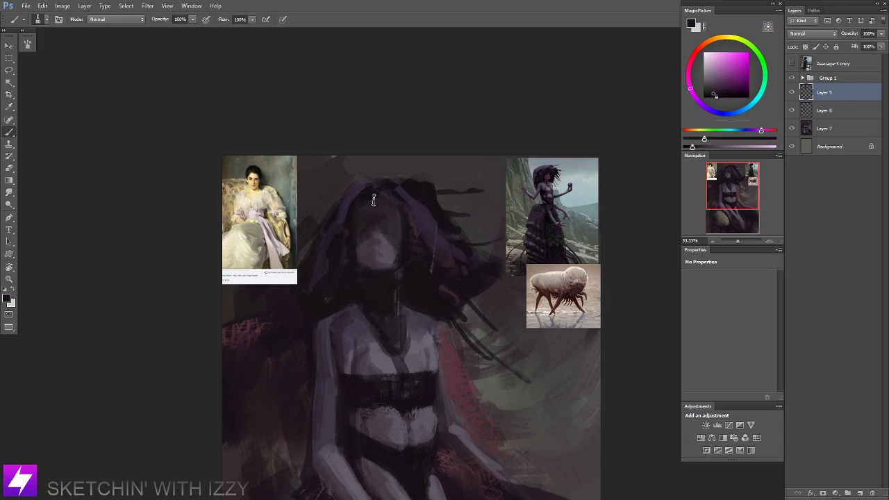
# Extend the crown of the hood upward by filling a freehand selection with sampled dark paint, and deselect.
pyautogui.press('l')
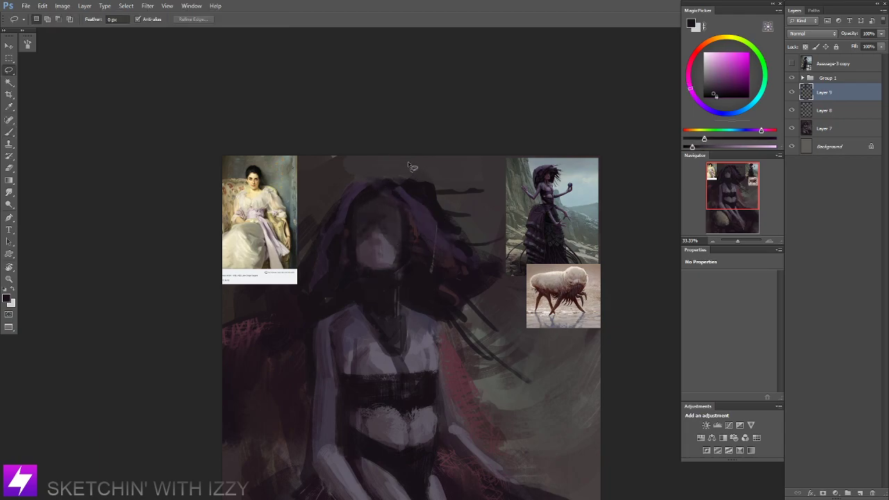
pyautogui.moveTo(416, 161)
pyautogui.mouseDown()
pyautogui.moveTo(348, 173)
pyautogui.moveTo(389, 189)
pyautogui.moveTo(435, 176)
pyautogui.moveTo(358, 178)
pyautogui.moveTo(384, 183)
pyautogui.mouseUp()
pyautogui.press('b')
pyautogui.keyDown('alt'); pyautogui.click(424, 196); pyautogui.keyUp('alt')
pyautogui.moveTo(324, 219)
pyautogui.mouseDown()
pyautogui.moveTo(401, 175)
pyautogui.moveTo(340, 198)
pyautogui.mouseUp()
pyautogui.hotkey('ctrl', 'd')
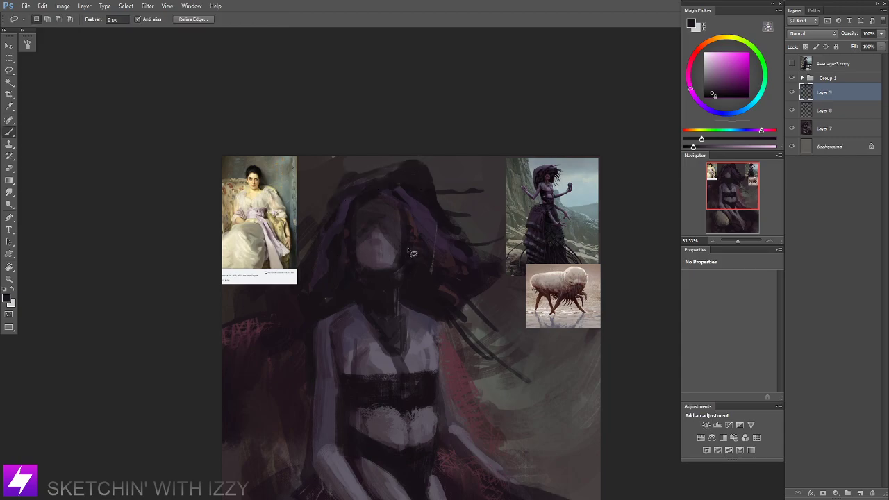
# Paint a muted purple edge along the outer side of the hood with colors sampled from it.
pyautogui.keyDown('alt'); pyautogui.click(342, 198); pyautogui.keyUp('alt')
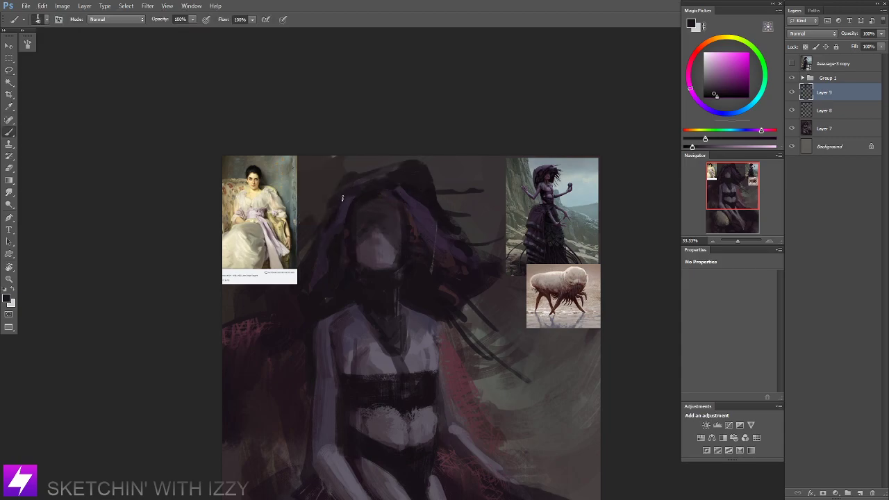
pyautogui.keyDown('alt'); pyautogui.click(346, 206); pyautogui.keyUp('alt')
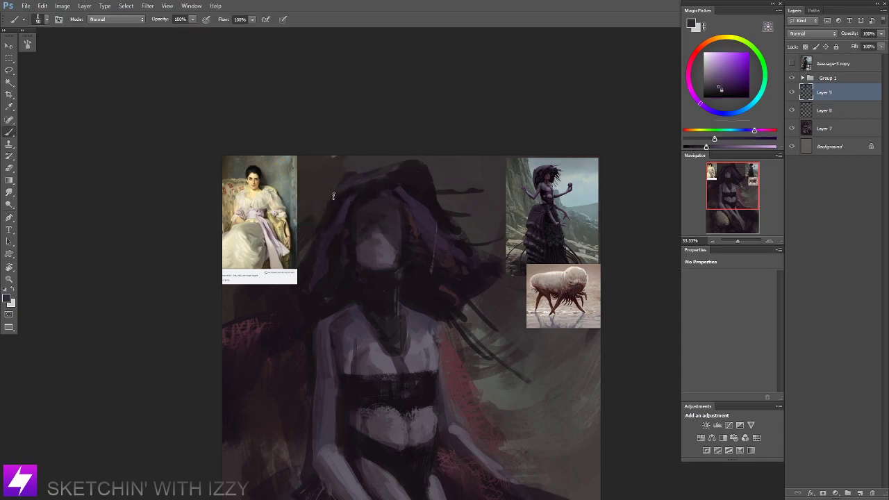
pyautogui.moveTo(338, 190); pyautogui.dragTo(302, 254)
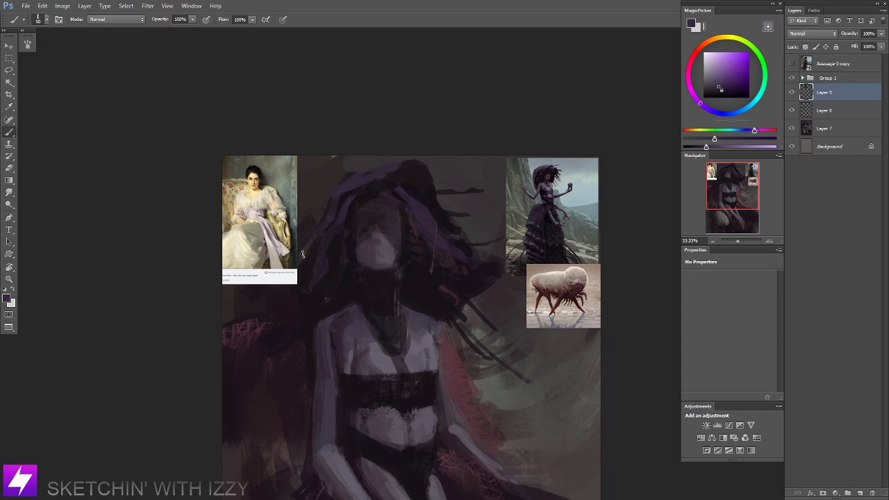
# Flip the canvas horizontally and rework the purple and dark hood folds beside the face with sampled colors.
pyautogui.hotkey('ctrl', '-')
pyautogui.hotkey('ctrl', '-')
pyautogui.press('F2')
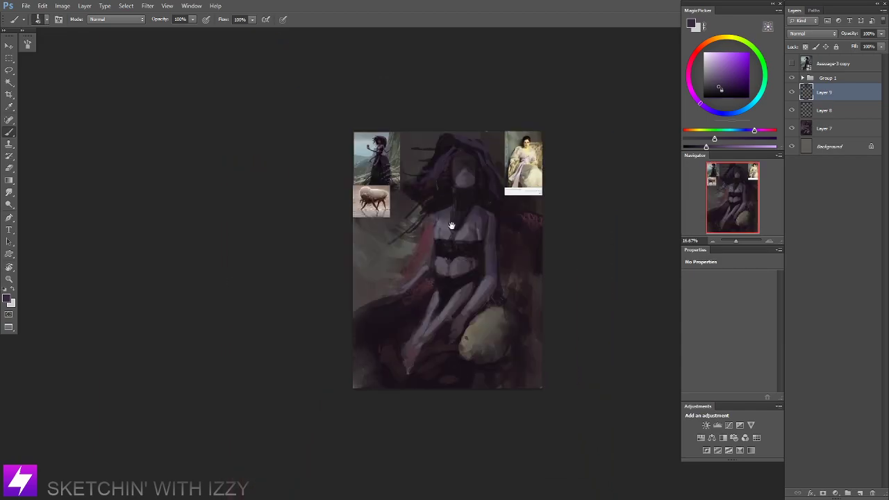
pyautogui.moveTo(471, 171); pyautogui.dragTo(454, 228)
pyautogui.hotkey('ctrl', '+')
pyautogui.keyDown('alt'); pyautogui.click(409, 217); pyautogui.keyUp('alt')
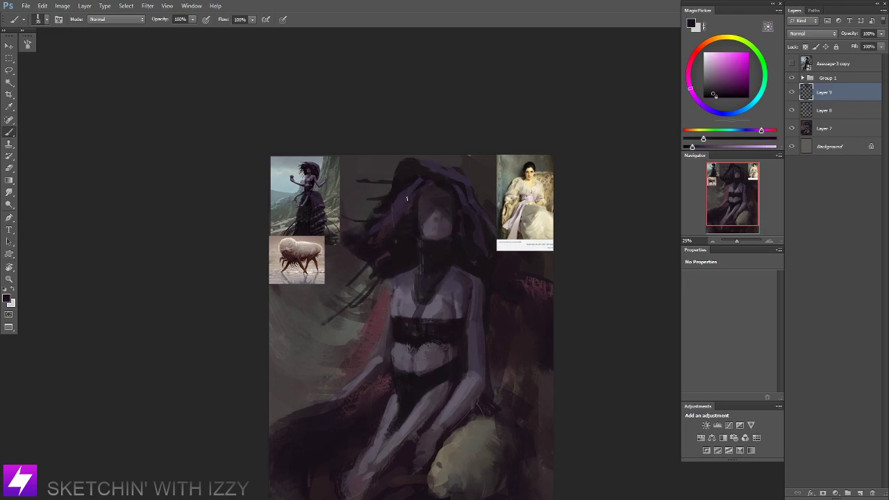
pyautogui.moveTo(407, 198); pyautogui.dragTo(400, 229)
pyautogui.keyDown('alt'); pyautogui.click(388, 221); pyautogui.keyUp('alt')
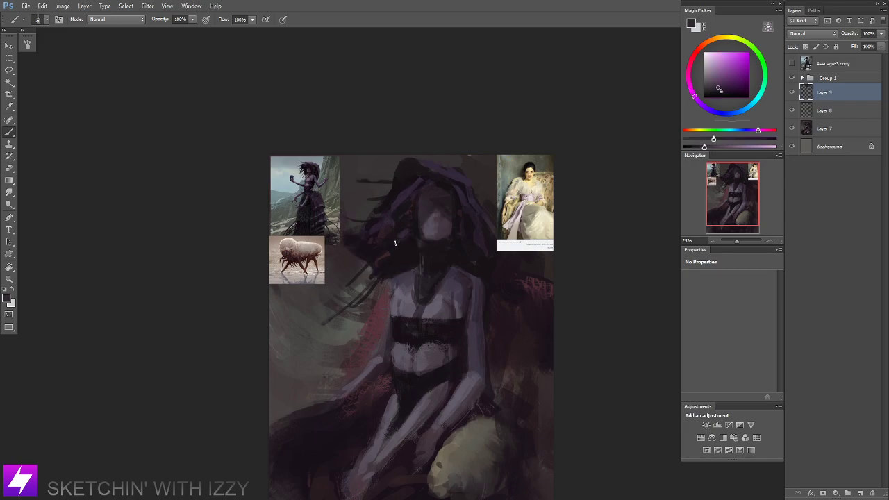
pyautogui.moveTo(434, 295); pyautogui.dragTo(433, 299)
pyautogui.keyDown('alt'); pyautogui.click(396, 248); pyautogui.keyUp('alt')
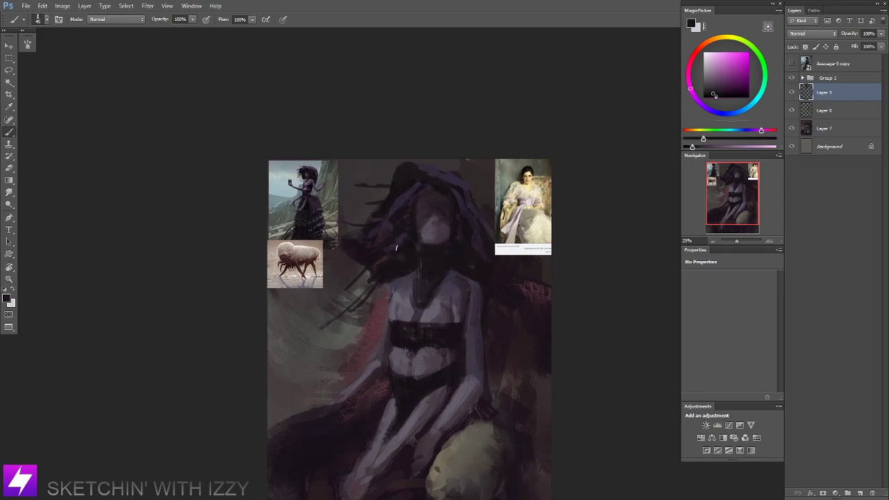
# Darken the upper face under the hood with a sampled dark and flip the canvas back.
pyautogui.moveTo(439, 214); pyautogui.dragTo(425, 233)
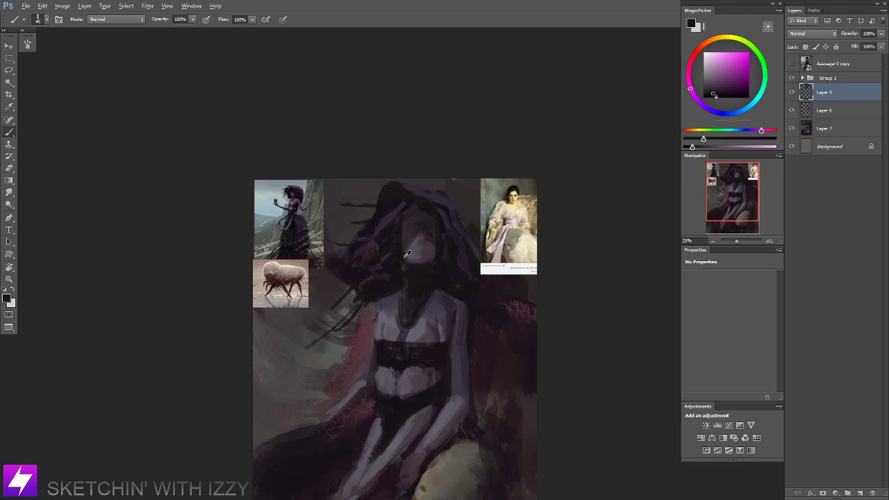
pyautogui.keyDown('alt'); pyautogui.click(408, 217); pyautogui.keyUp('alt')
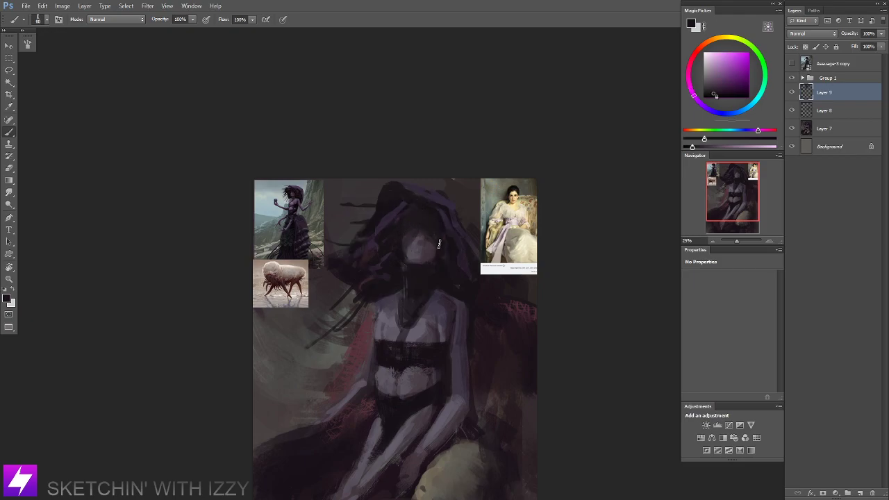
pyautogui.hotkey('ctrl', '-')
pyautogui.moveTo(415, 329); pyautogui.dragTo(378, 333)
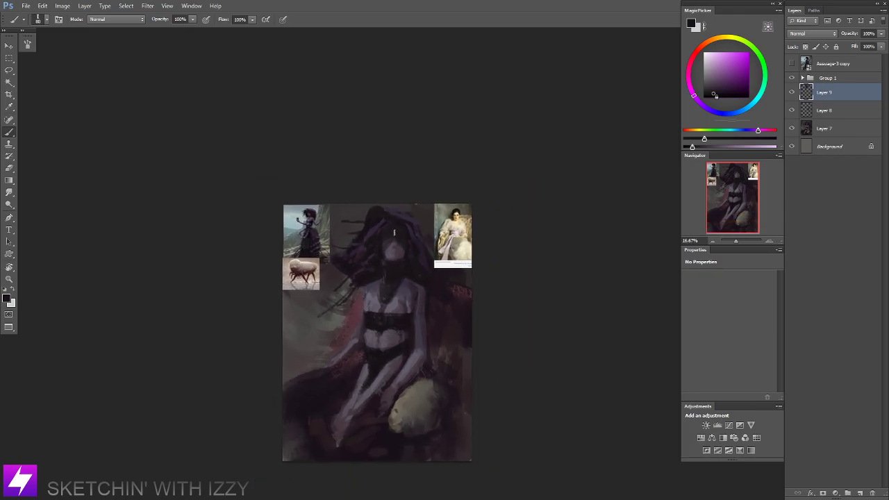
pyautogui.hotkey('ctrl', 'shift', 'h')
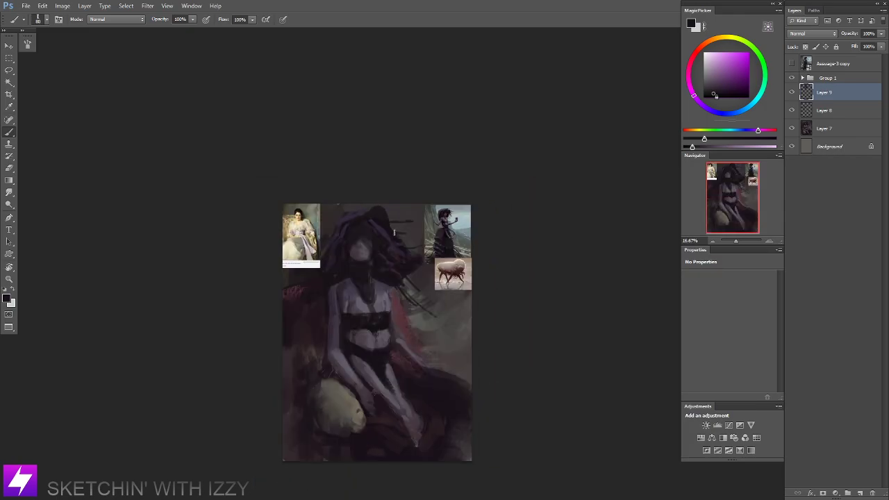
# Compare the whole painting with the full-size reference by showing and hiding the topmost layer.
pyautogui.hotkey('ctrl', '-')
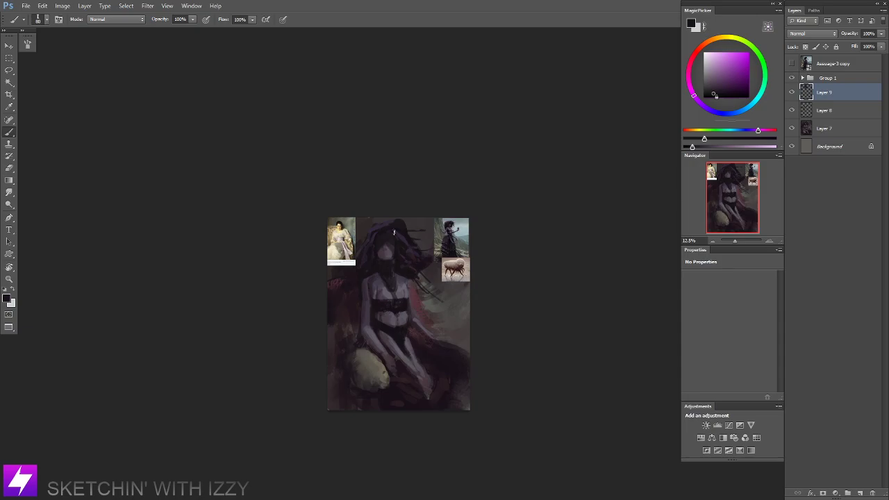
pyautogui.hotkey('ctrl', '+')
pyautogui.hotkey('ctrl', '+')
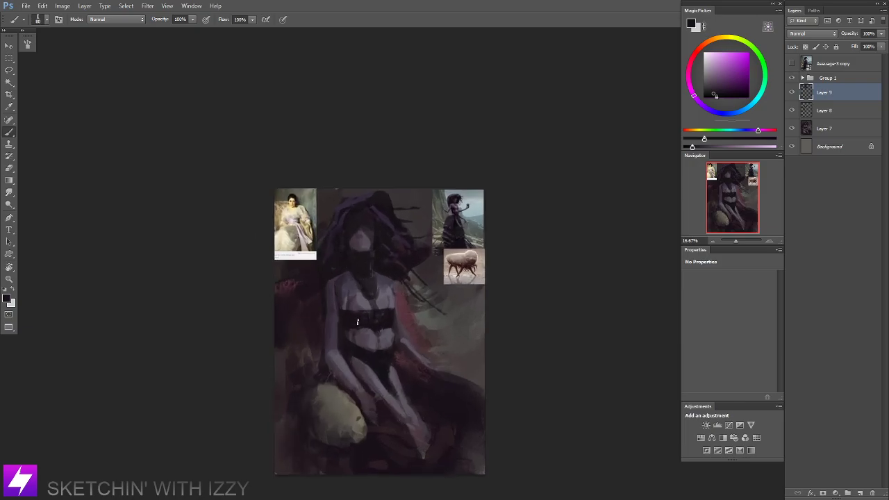
pyautogui.moveTo(331, 327)
pyautogui.mouseDown()
pyautogui.moveTo(347, 312)
pyautogui.moveTo(362, 317)
pyautogui.mouseUp()
pyautogui.keyDown('alt'); pyautogui.click(363, 296); pyautogui.keyUp('alt')
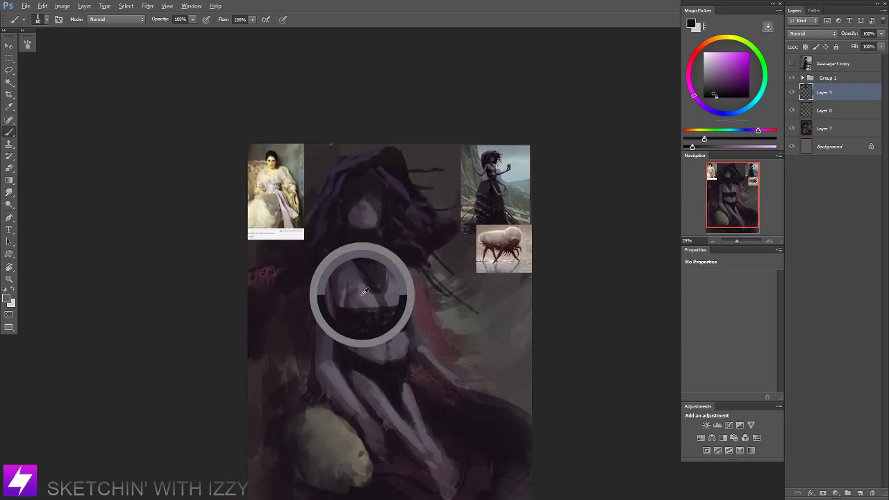
pyautogui.hotkey('ctrl', '+')
pyautogui.moveTo(413, 246); pyautogui.dragTo(419, 247)
pyautogui.scroll(-1, 420, 247)
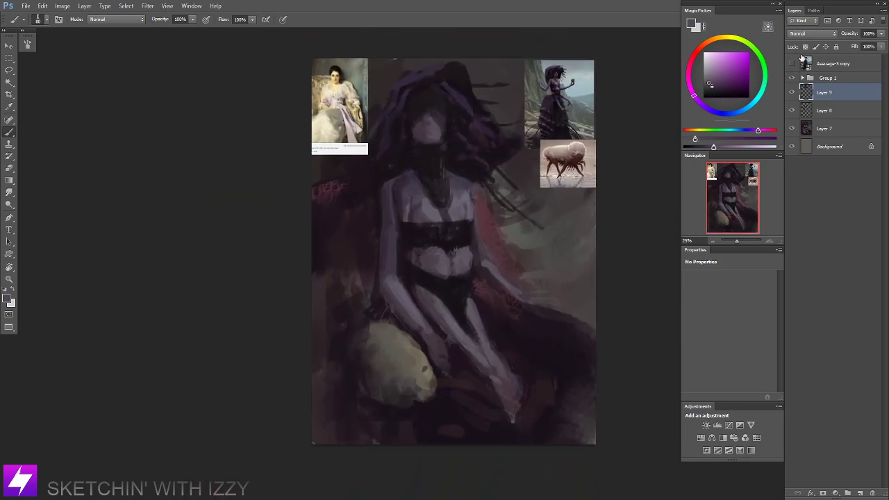
pyautogui.click(792, 63)
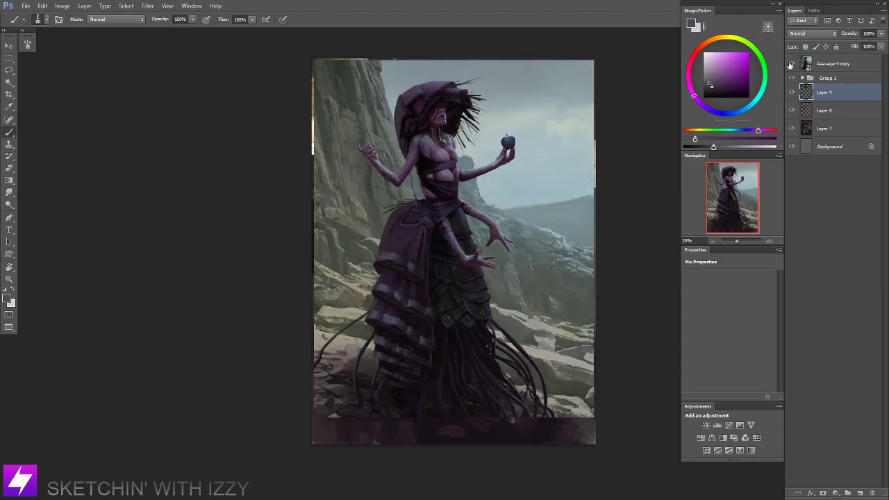
pyautogui.click(791, 64)
pyautogui.click(792, 64)
pyautogui.click(791, 64)
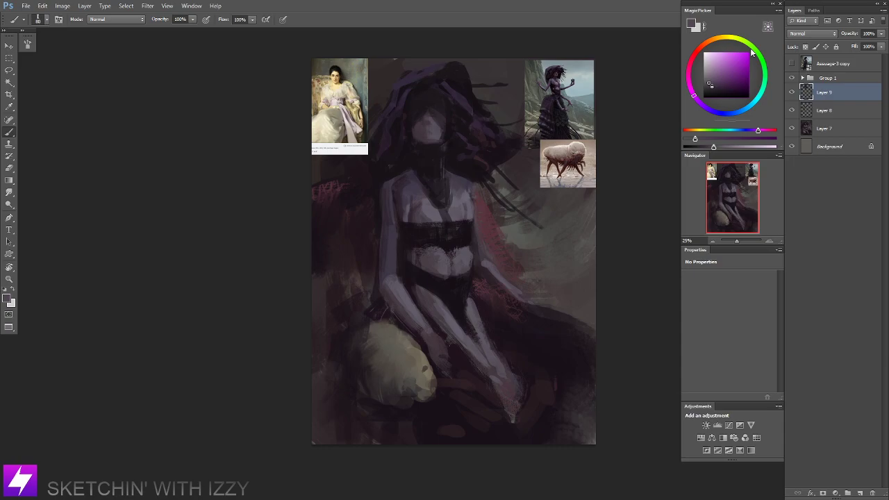
# Rework the shading of the shoulder and chest above the dark top with purples and darks sampled from the figure.
pyautogui.keyDown('alt'); pyautogui.click(391, 208); pyautogui.keyUp('alt')
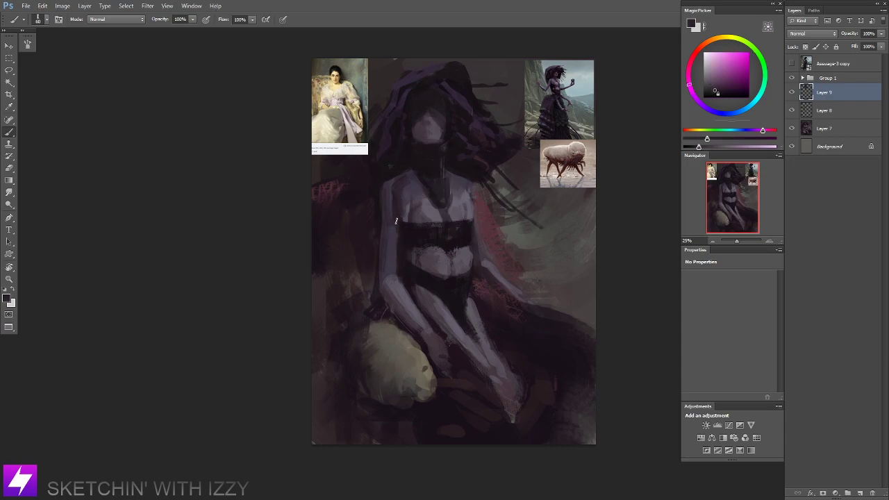
pyautogui.keyDown('alt'); pyautogui.click(406, 200); pyautogui.keyUp('alt')
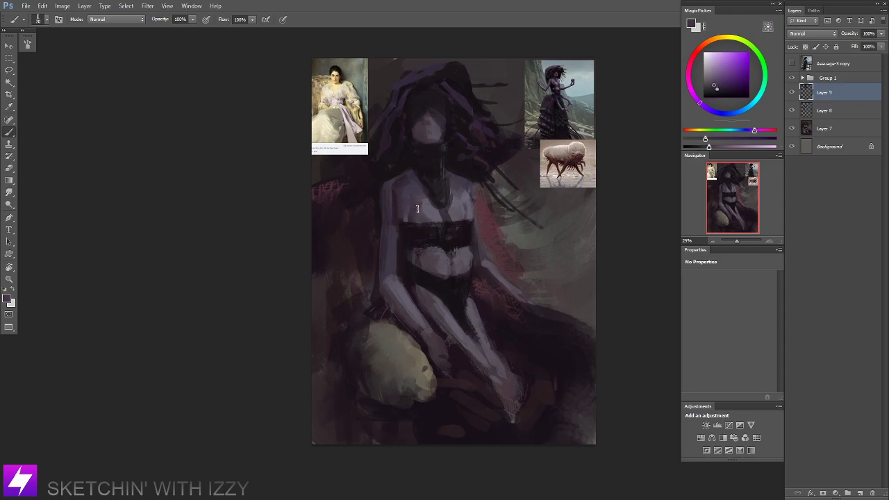
pyautogui.keyDown('alt'); pyautogui.click(414, 227); pyautogui.keyUp('alt')
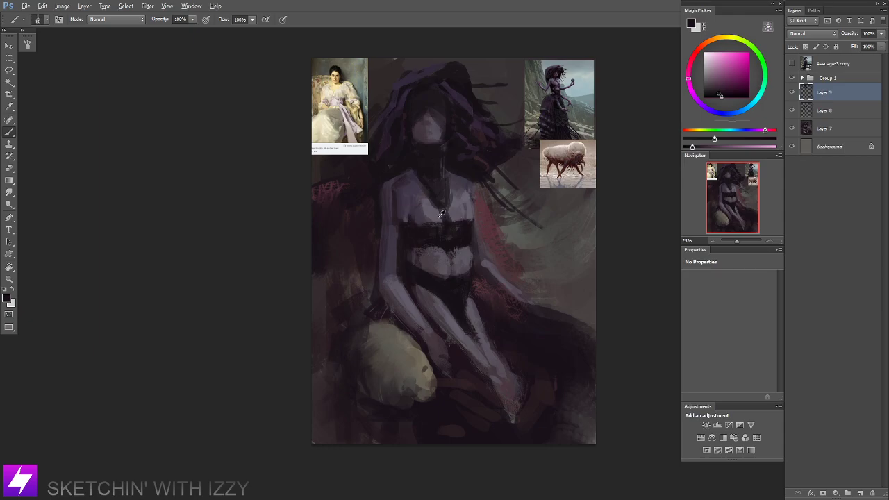
pyautogui.keyDown('alt'); pyautogui.click(441, 214); pyautogui.keyUp('alt')
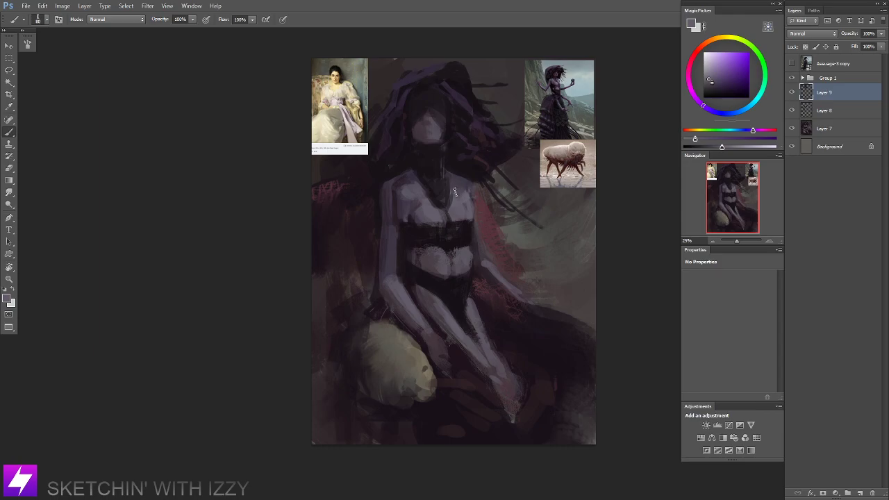
pyautogui.keyDown('alt'); pyautogui.click(417, 207); pyautogui.keyUp('alt')
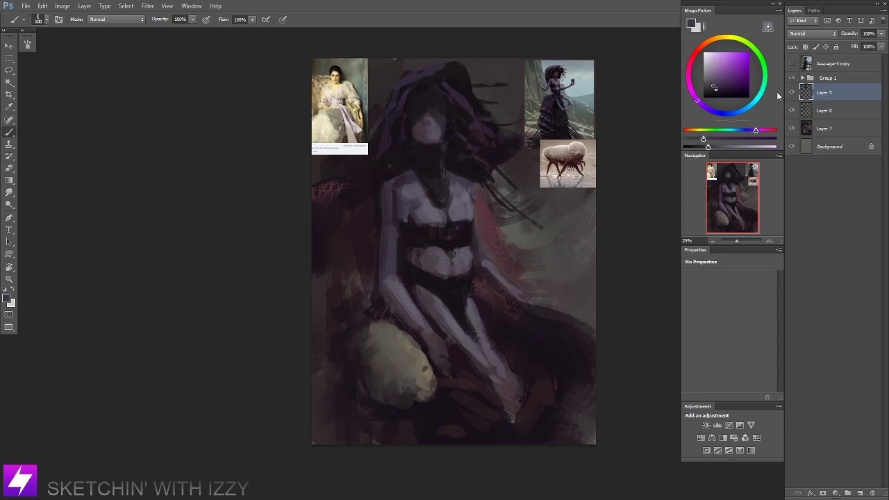
# Compare the reworked torso with the full-size reference by repeatedly showing and hiding the topmost layer.
pyautogui.click(791, 63)
pyautogui.click(792, 64)
pyautogui.click(792, 63)
pyautogui.click(792, 63)
# Flip the canvas horizontally and refine the chest forms and the edge of the dark top with sampled tones.
pyautogui.keyDown('alt'); pyautogui.click(417, 224); pyautogui.keyUp('alt')
pyautogui.moveTo(417, 224); pyautogui.dragTo(469, 218)
pyautogui.hotkey('ctrl', '-')
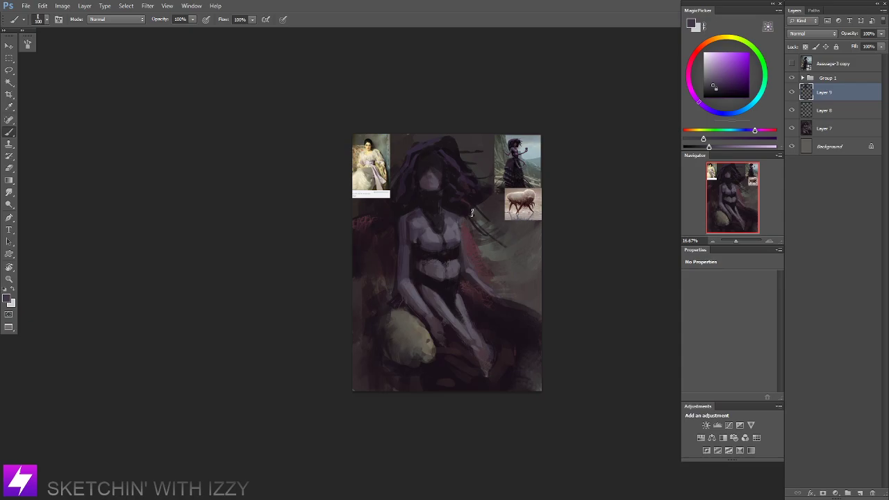
pyautogui.hotkey('ctrl', 'shift', 'h')
pyautogui.moveTo(440, 242); pyautogui.dragTo(407, 233)
pyautogui.hotkey('ctrl', '+')
pyautogui.keyDown('alt'); pyautogui.click(440, 243); pyautogui.keyUp('alt')
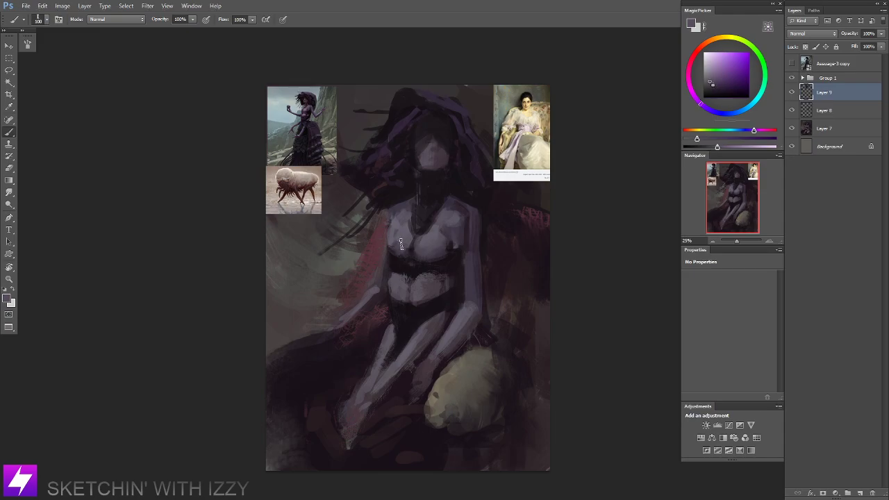
pyautogui.moveTo(407, 279); pyautogui.dragTo(404, 278)
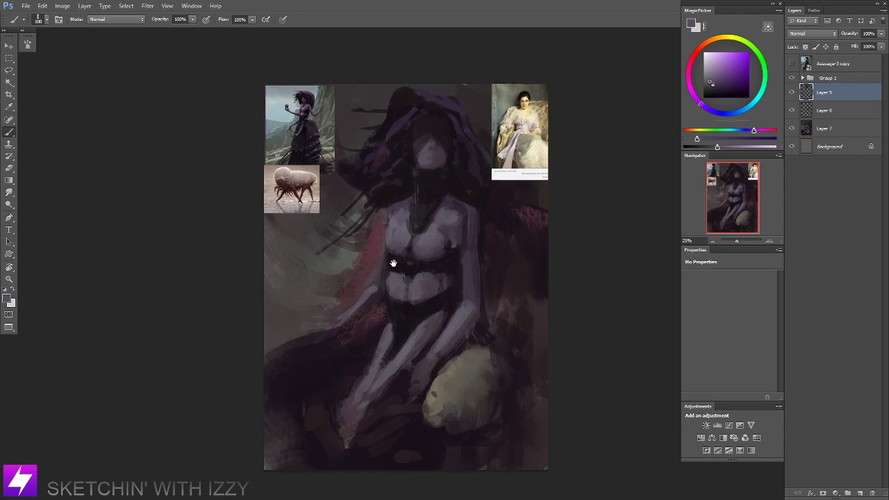
pyautogui.keyDown('alt'); pyautogui.click(401, 251); pyautogui.keyUp('alt')
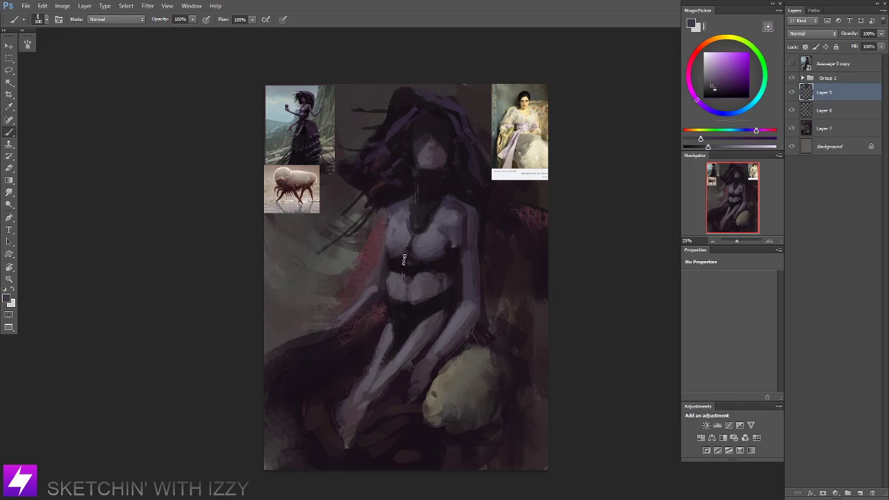
# Simplify the abdomen shading and define the side of the torso beside the arm with sampled skin and dark tones.
pyautogui.moveTo(453, 297); pyautogui.dragTo(421, 266)
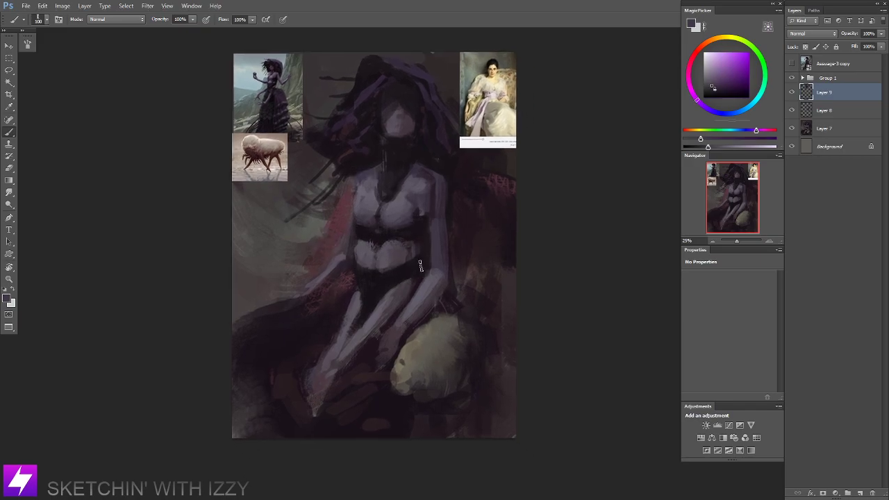
pyautogui.keyDown('alt'); pyautogui.click(390, 271); pyautogui.keyUp('alt')
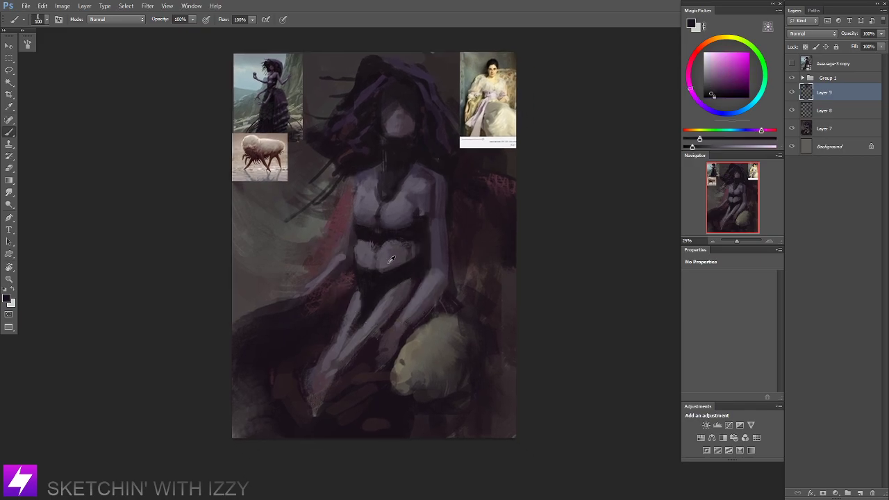
pyautogui.keyDown('alt'); pyautogui.click(440, 240); pyautogui.keyUp('alt')
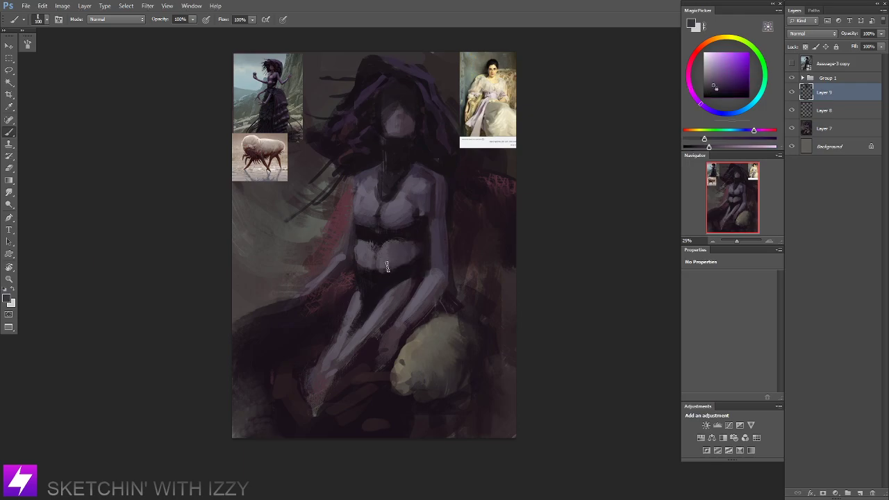
pyautogui.moveTo(424, 287)
pyautogui.mouseDown()
pyautogui.moveTo(441, 277)
pyautogui.moveTo(434, 254)
pyautogui.mouseUp()
pyautogui.keyDown('alt'); pyautogui.click(417, 260); pyautogui.keyUp('alt')
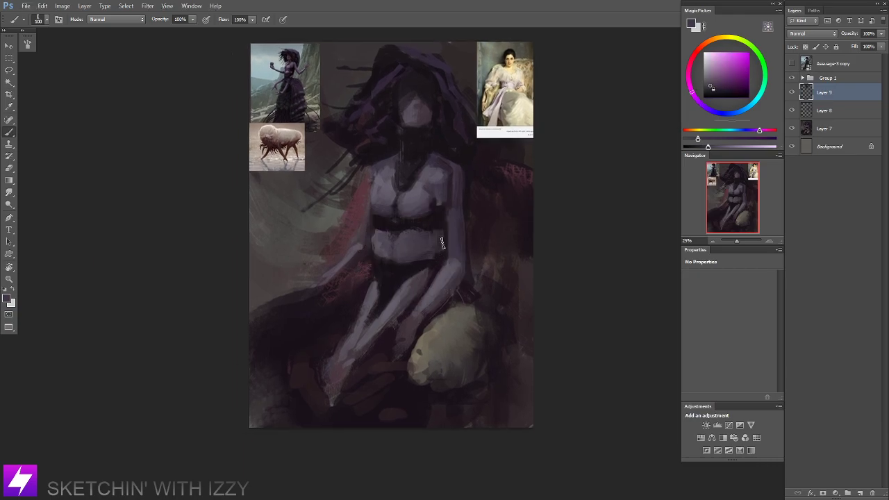
pyautogui.keyDown('alt'); pyautogui.click(449, 194); pyautogui.keyUp('alt')
pyautogui.keyDown('alt'); pyautogui.click(441, 210); pyautogui.keyUp('alt')
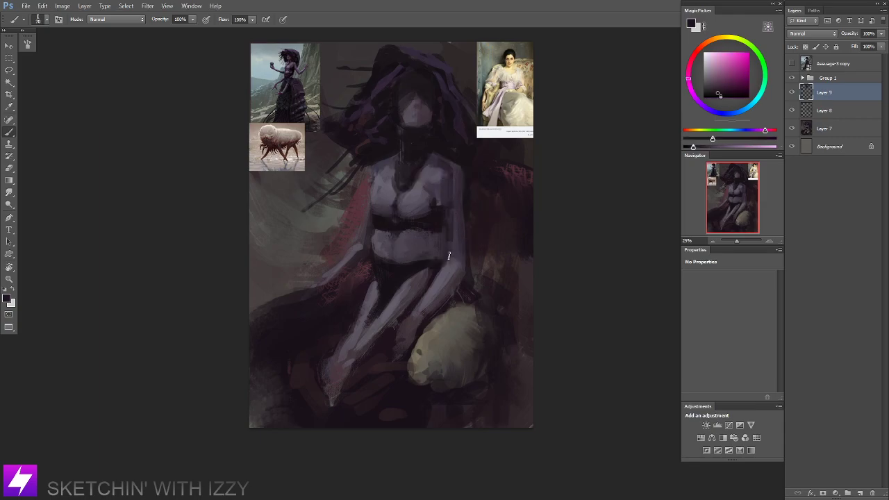
# Reshape the waist and hip edge of the dark bottoms, alternating sampled dark and muted skin colors.
pyautogui.moveTo(448, 263); pyautogui.dragTo(423, 296)
pyautogui.keyDown('alt'); pyautogui.click(421, 278); pyautogui.keyUp('alt')
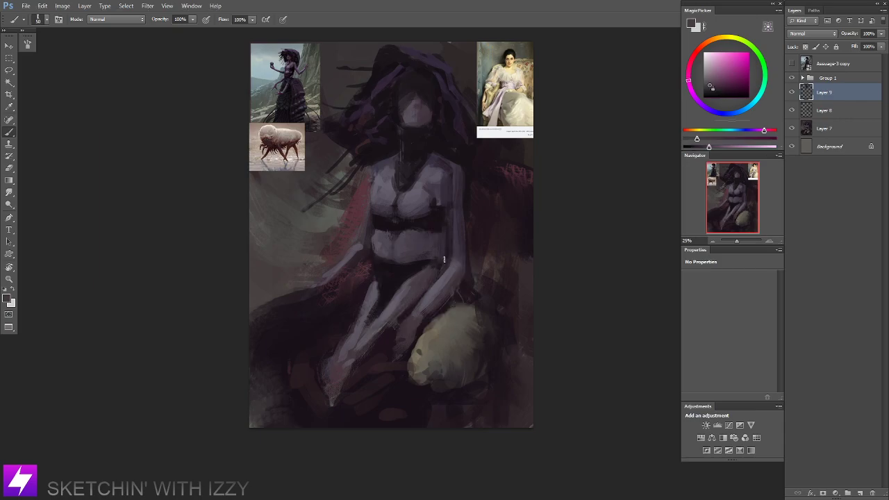
pyautogui.keyDown('alt'); pyautogui.click(420, 267); pyautogui.keyUp('alt')
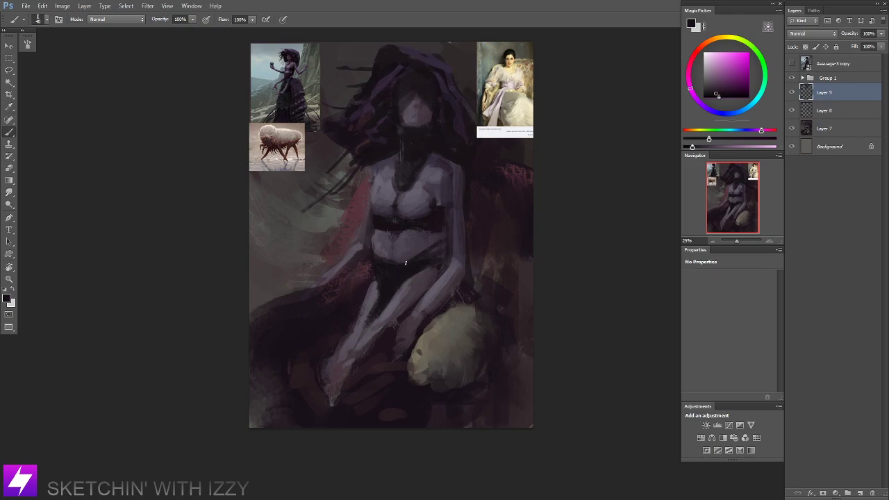
pyautogui.keyDown('alt'); pyautogui.click(406, 255); pyautogui.keyUp('alt')
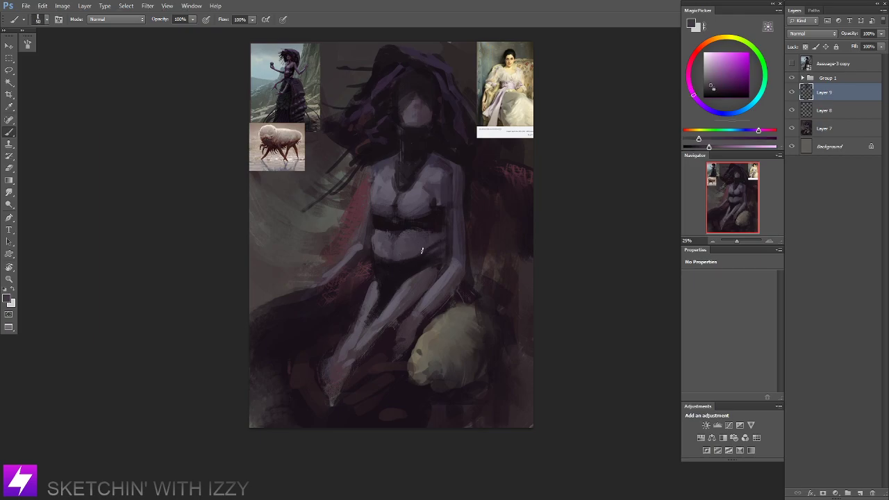
pyautogui.keyDown('alt'); pyautogui.click(401, 270); pyautogui.keyUp('alt')
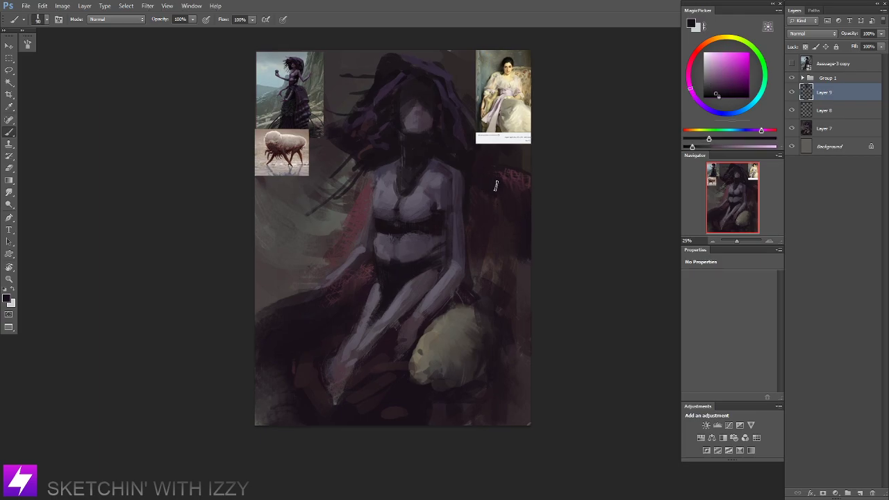
# Flip the canvas back and darken the gap between the forearm and the pale creature with a sampled dark.
pyautogui.moveTo(496, 185); pyautogui.dragTo(424, 187)
pyautogui.press('F2')
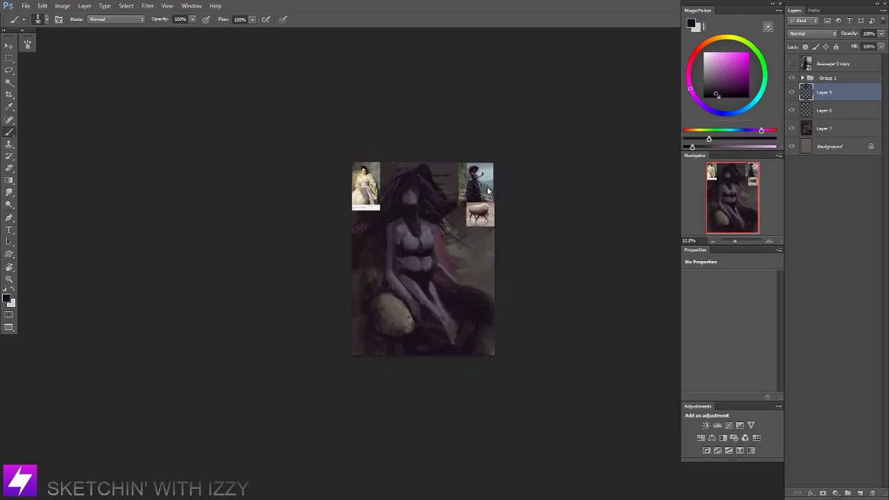
pyautogui.moveTo(348, 221); pyautogui.dragTo(406, 221)
pyautogui.moveTo(395, 294); pyautogui.dragTo(403, 302)
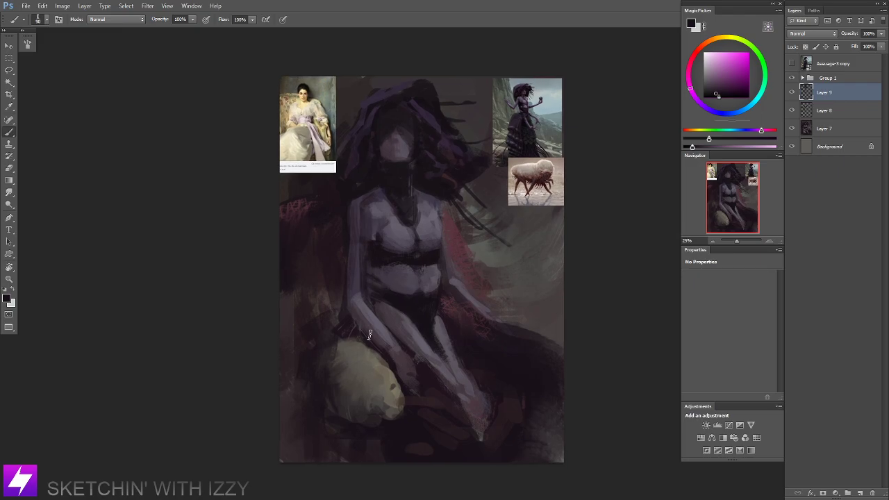
pyautogui.keyDown('alt'); pyautogui.click(362, 336); pyautogui.keyUp('alt')
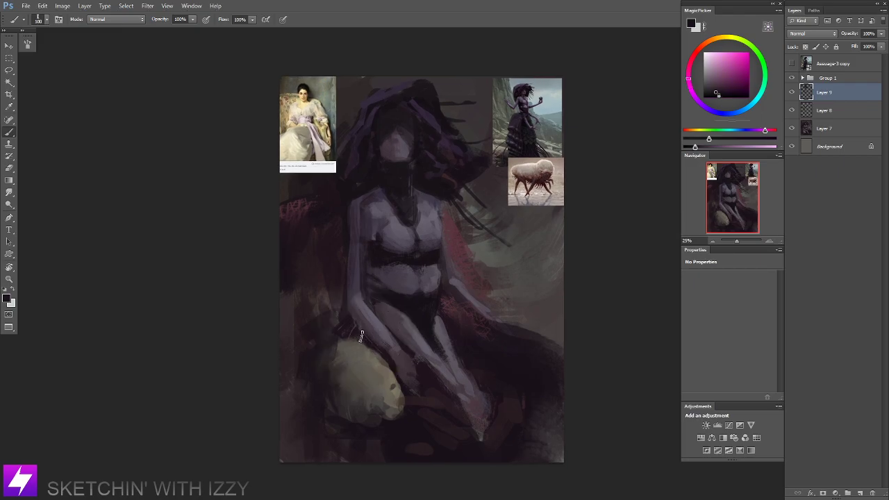
pyautogui.moveTo(392, 358)
pyautogui.mouseDown()
pyautogui.moveTo(364, 331)
pyautogui.moveTo(404, 376)
pyautogui.moveTo(407, 350)
pyautogui.mouseUp()
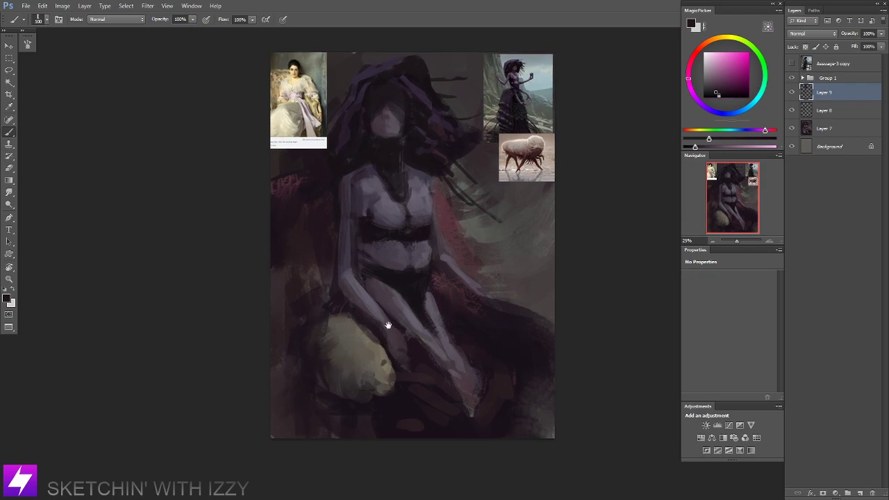
# Lasso the forearm and hand above the pale creature, copy them to a new layer and transform the copy to reach farther down.
pyautogui.press('l')
pyautogui.moveTo(373, 292)
pyautogui.mouseDown()
pyautogui.moveTo(342, 265)
pyautogui.moveTo(333, 296)
pyautogui.moveTo(388, 361)
pyautogui.moveTo(416, 368)
pyautogui.mouseUp()
pyautogui.moveTo(356, 316); pyautogui.dragTo(394, 371)
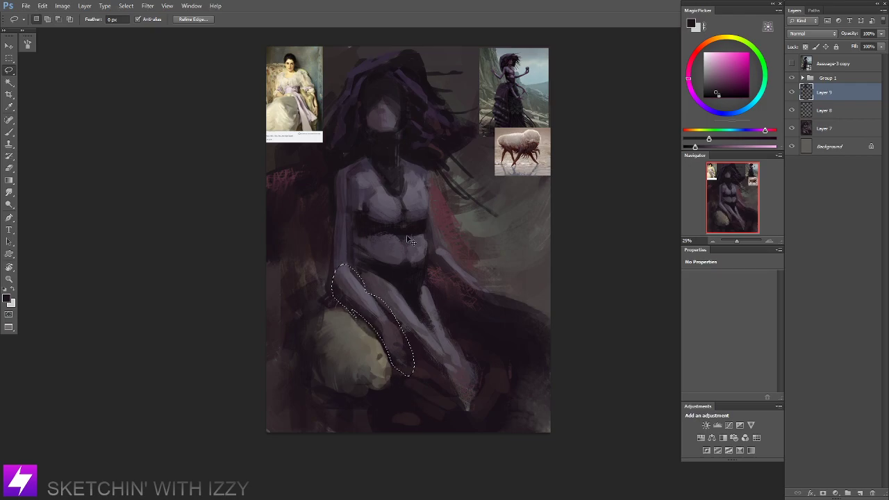
pyautogui.hotkey('ctrl', 'j')
pyautogui.hotkey('ctrl', 't')
pyautogui.moveTo(375, 376); pyautogui.dragTo(411, 423)
pyautogui.press('Return')
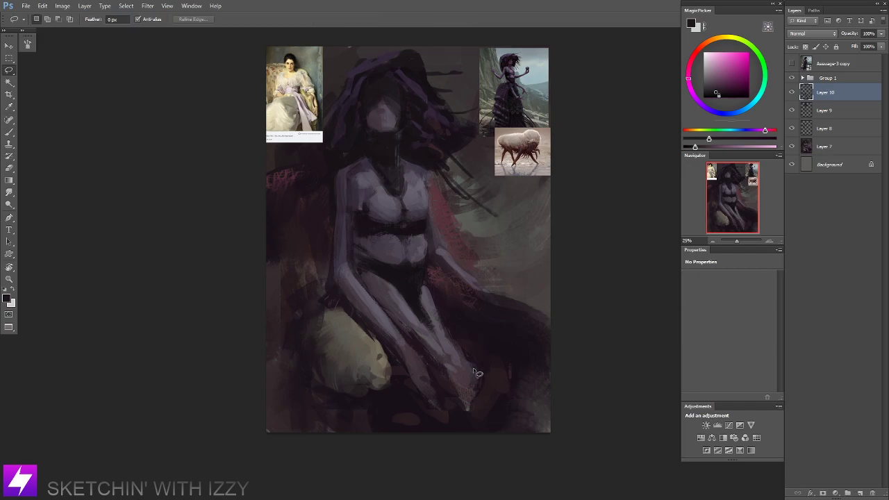
# Paint over the far arm's hand with a sampled dark and extend the reddish cloth around it with sampled reds.
pyautogui.moveTo(494, 325); pyautogui.dragTo(484, 331)
pyautogui.press('b')
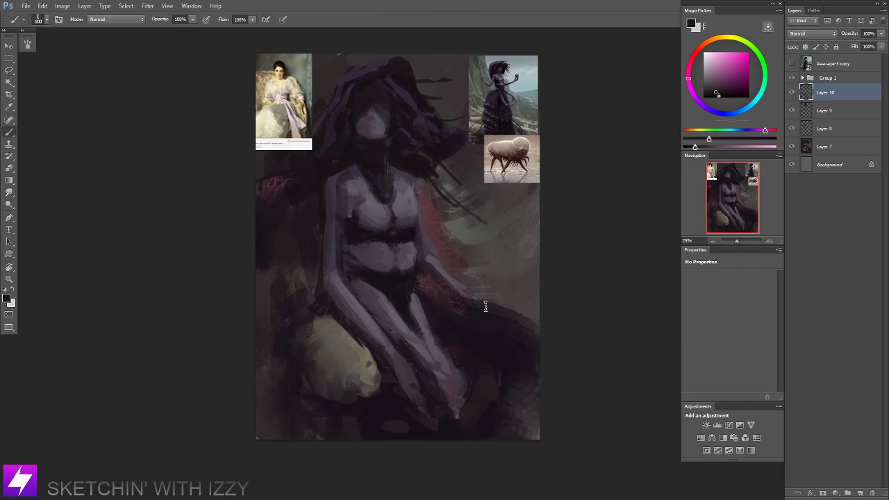
pyautogui.keyDown('alt'); pyautogui.click(471, 306); pyautogui.keyUp('alt')
pyautogui.moveTo(464, 303)
pyautogui.mouseDown()
pyautogui.moveTo(451, 296)
pyautogui.moveTo(488, 307)
pyautogui.mouseUp()
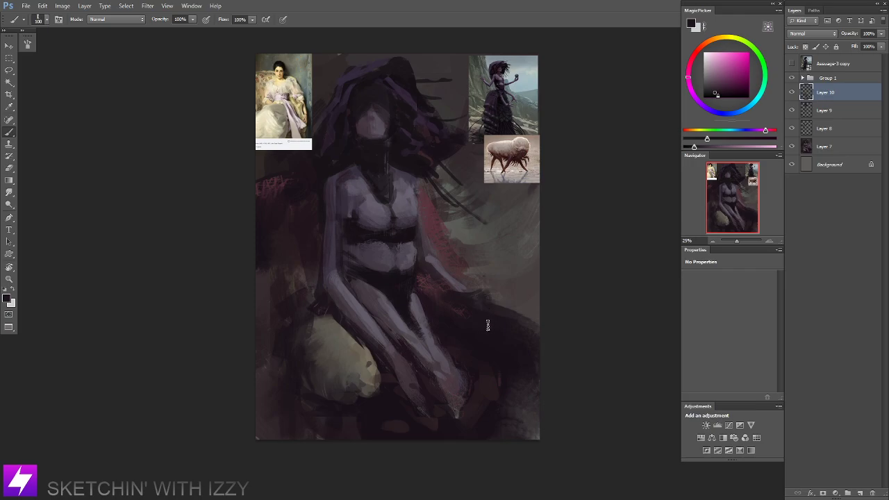
pyautogui.keyDown('alt'); pyautogui.click(449, 297); pyautogui.keyUp('alt')
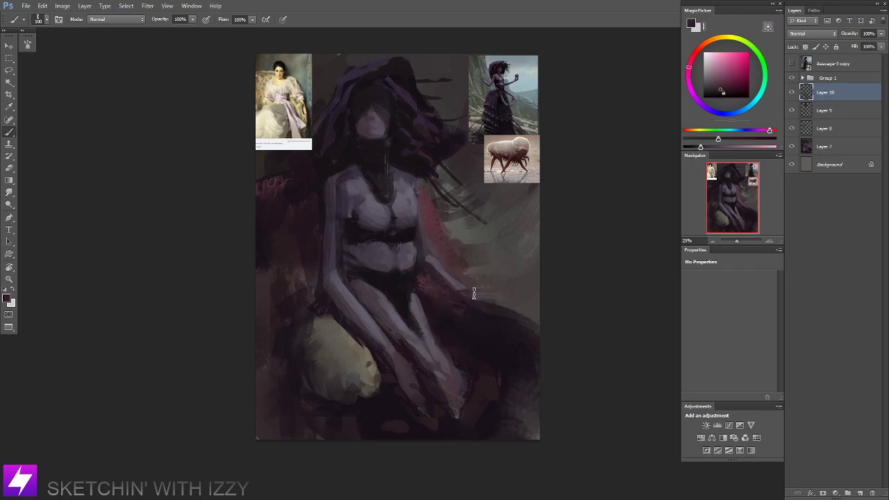
pyautogui.keyDown('alt'); pyautogui.click(433, 282); pyautogui.keyUp('alt')
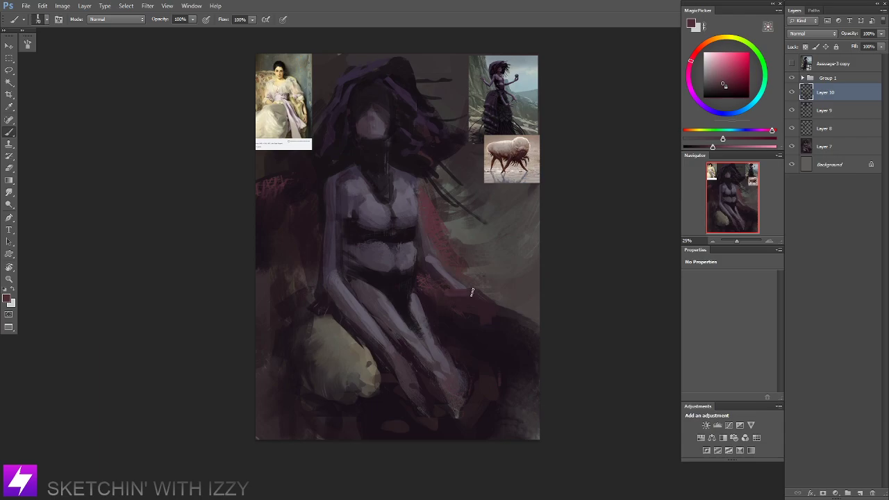
# Paint a new far forearm and hand hanging down over the dark drapery with sampled muted skin tones.
pyautogui.keyDown('alt'); pyautogui.click(459, 283); pyautogui.keyUp('alt')
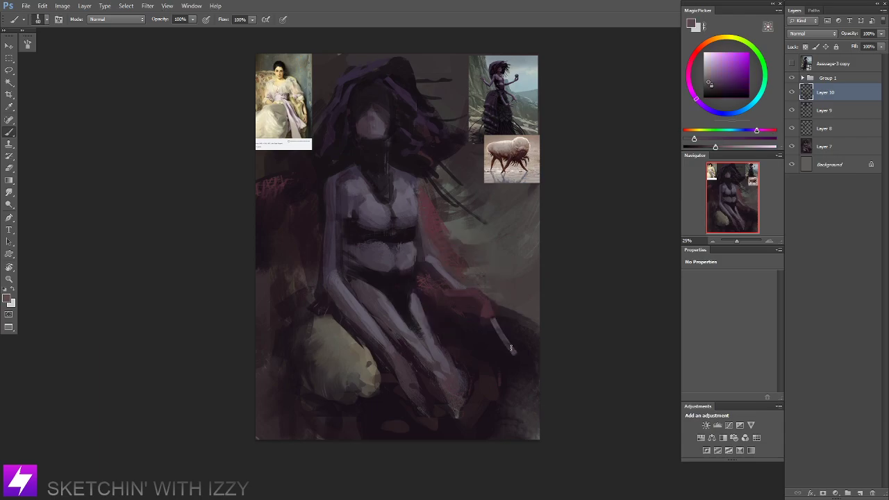
pyautogui.moveTo(494, 317)
pyautogui.mouseDown()
pyautogui.moveTo(518, 352)
pyautogui.moveTo(515, 338)
pyautogui.mouseUp()
pyautogui.keyDown('alt'); pyautogui.click(514, 361); pyautogui.keyUp('alt')
pyautogui.moveTo(521, 360)
pyautogui.mouseDown()
pyautogui.moveTo(516, 336)
pyautogui.moveTo(513, 365)
pyautogui.mouseUp()
pyautogui.hotkey('ctrl', 'z')
pyautogui.keyDown('alt'); pyautogui.click(402, 369); pyautogui.keyUp('alt')
pyautogui.moveTo(523, 343); pyautogui.dragTo(528, 381)
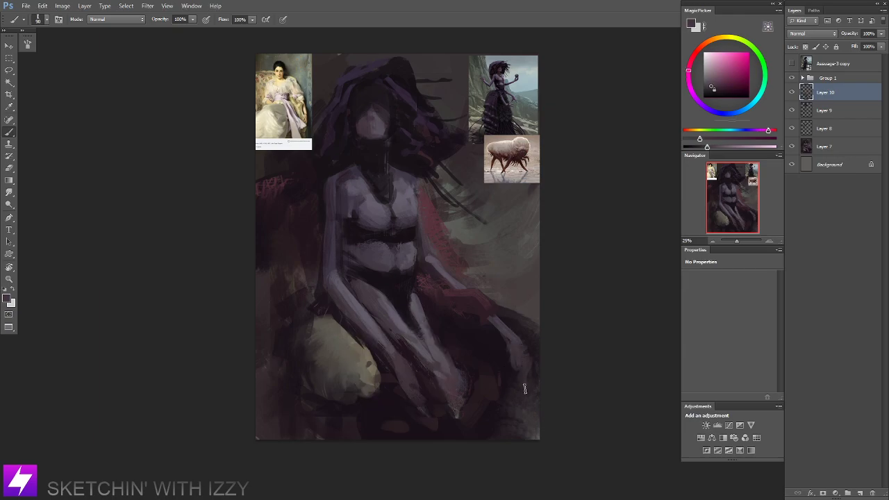
# Flip the canvas horizontally and soften the shading of the near shoulder and chest with a 125 px brush and sampled purples.
pyautogui.hotkey('ctrl', '-')
pyautogui.hotkey('ctrl', '-')
pyautogui.hotkey('ctrl', 'shift', 'h')
pyautogui.hotkey('ctrl', '+')
pyautogui.hotkey('ctrl', '+')
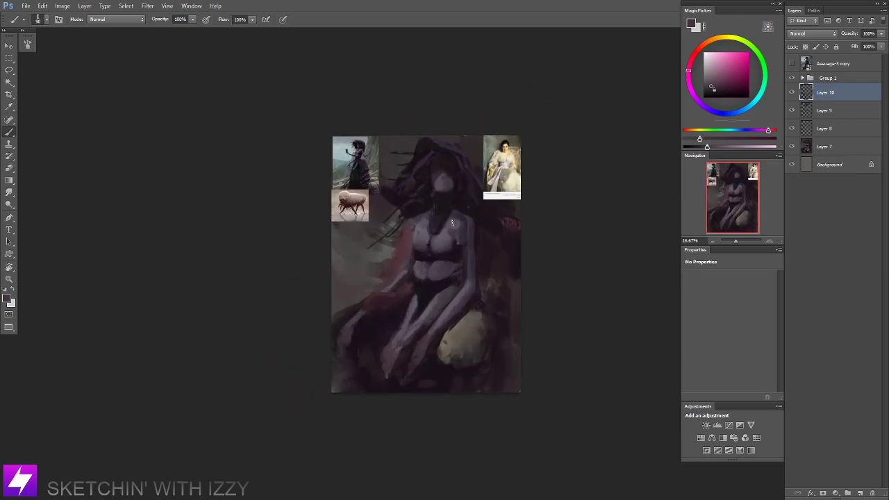
pyautogui.moveTo(487, 228); pyautogui.dragTo(485, 260)
pyautogui.keyDown('alt'); pyautogui.click(469, 247); pyautogui.keyUp('alt')
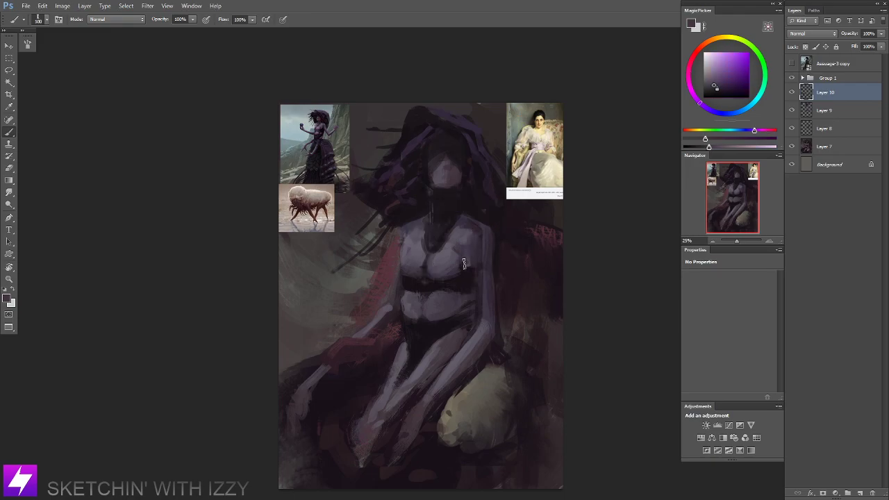
pyautogui.press(']')
pyautogui.keyDown('alt'); pyautogui.click(470, 239); pyautogui.keyUp('alt')
pyautogui.keyDown('alt'); pyautogui.click(467, 235); pyautogui.keyUp('alt')
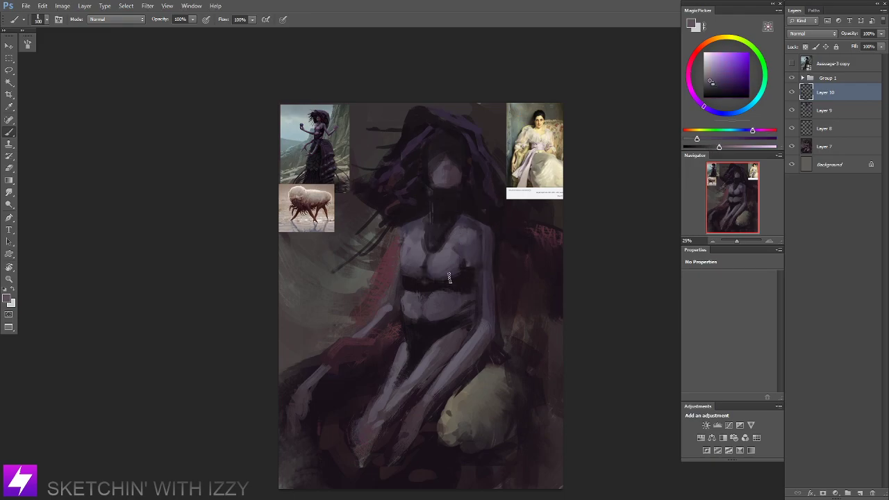
pyautogui.keyDown('alt'); pyautogui.click(472, 240); pyautogui.keyUp('alt')
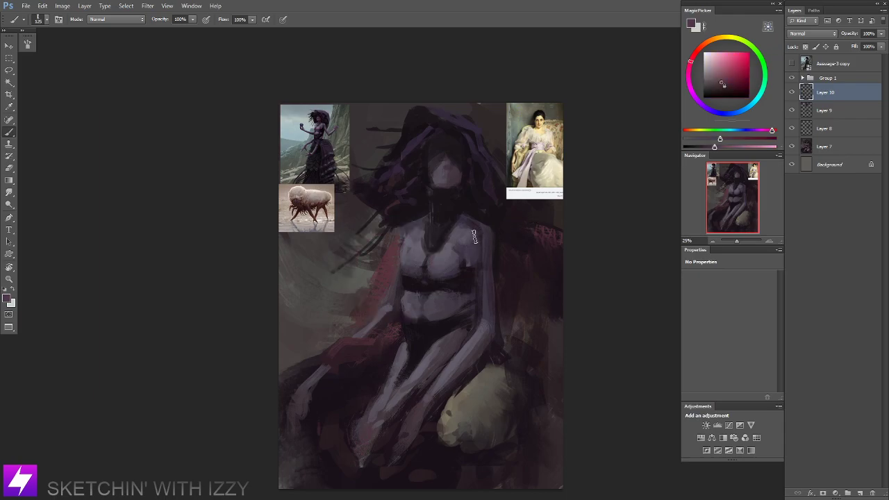
pyautogui.press(']')
pyautogui.keyDown('alt'); pyautogui.click(469, 240); pyautogui.keyUp('alt')
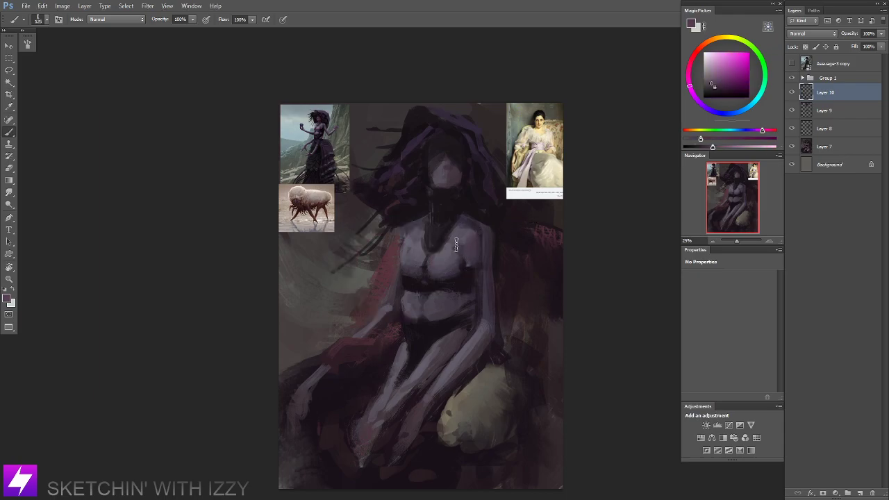
# Paint the nose and lips on the lower face with a 20 px brush and a dark sampled from beneath the chin.
pyautogui.moveTo(460, 260)
pyautogui.mouseDown()
pyautogui.moveTo(472, 272)
pyautogui.moveTo(460, 262)
pyautogui.moveTo(470, 284)
pyautogui.moveTo(464, 298)
pyautogui.mouseUp()
pyautogui.scroll(1, 442, 136)
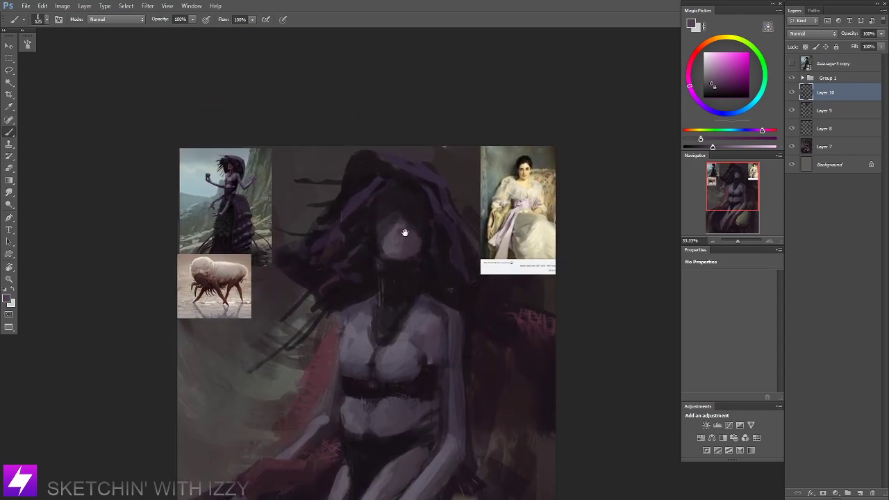
pyautogui.keyDown('alt'); pyautogui.click(400, 256); pyautogui.keyUp('alt')
pyautogui.scroll(1, 402, 251)
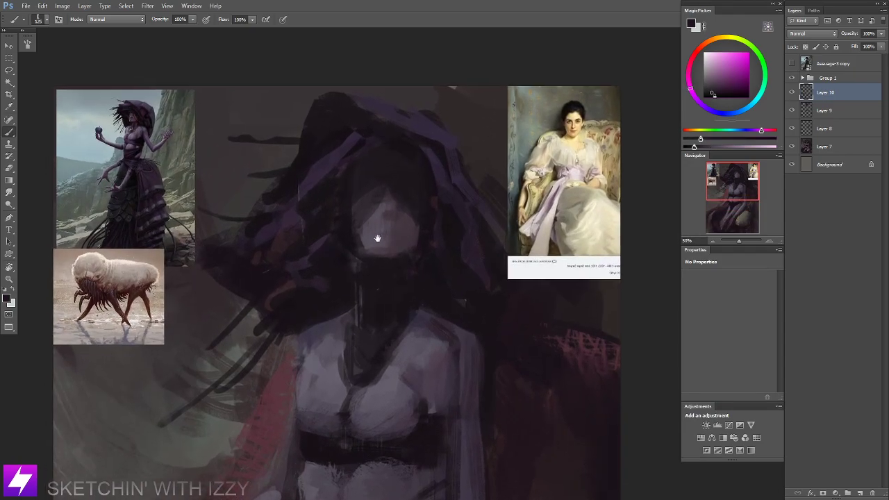
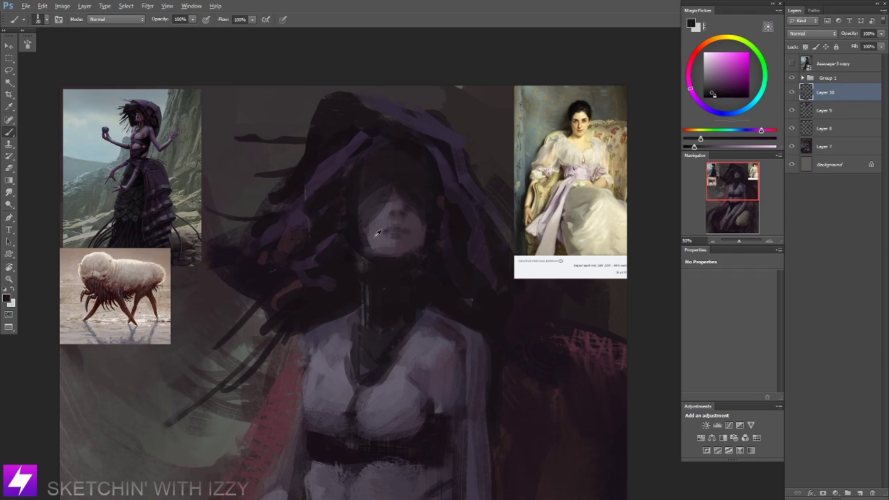
# Tint the near cheek with muted reds and blend the shadow edge above the nose using sampled tones and a 30 px brush.
pyautogui.keyDown('alt'); pyautogui.click(375, 234); pyautogui.keyUp('alt')
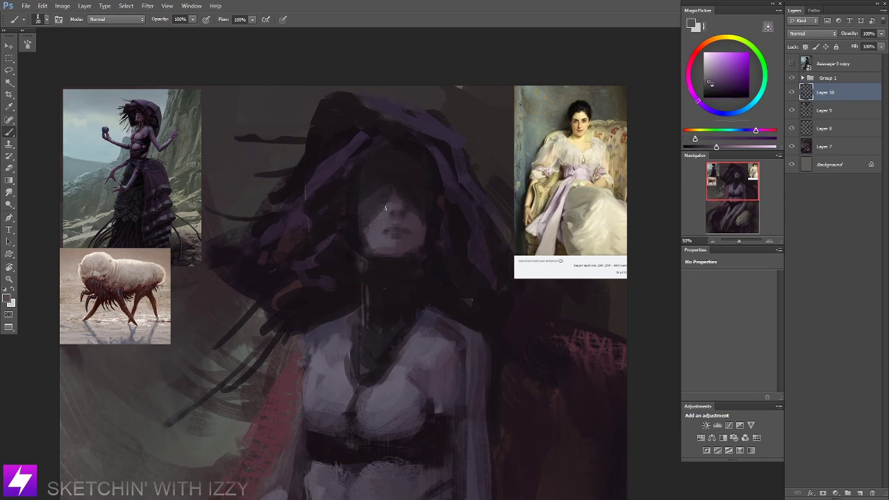
pyautogui.keyDown('alt'); pyautogui.click(372, 234); pyautogui.keyUp('alt')
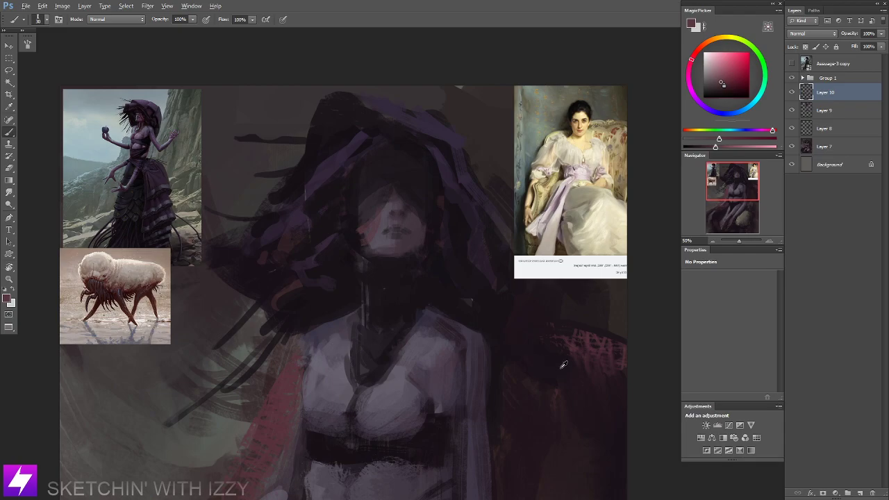
pyautogui.keyDown('alt'); pyautogui.click(543, 315); pyautogui.keyUp('alt')
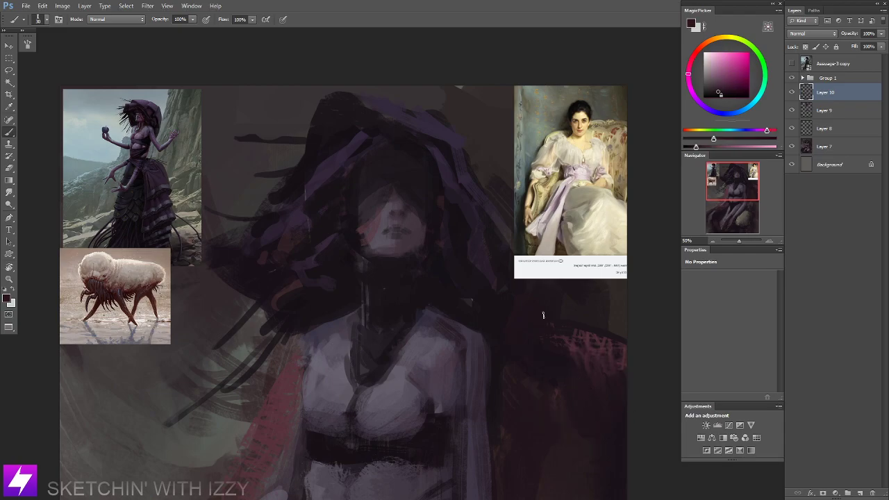
pyautogui.keyDown('alt'); pyautogui.click(384, 205); pyautogui.keyUp('alt')
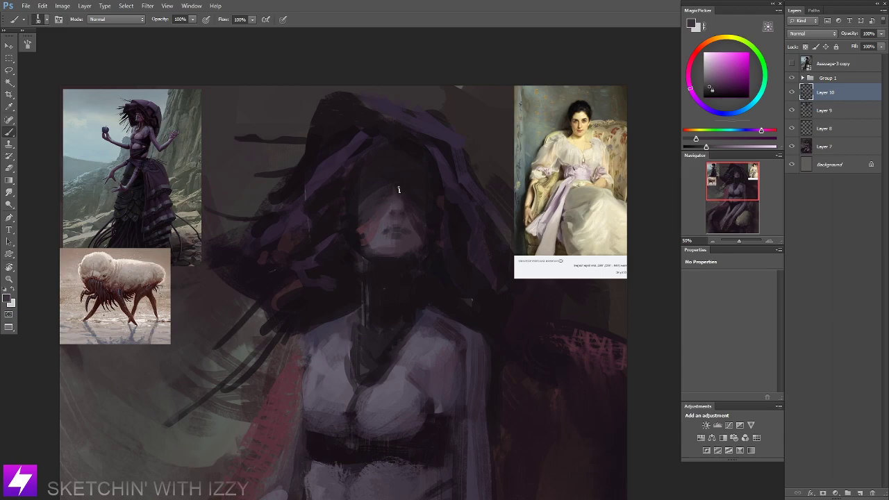
pyautogui.keyDown('alt'); pyautogui.click(373, 229); pyautogui.keyUp('alt')
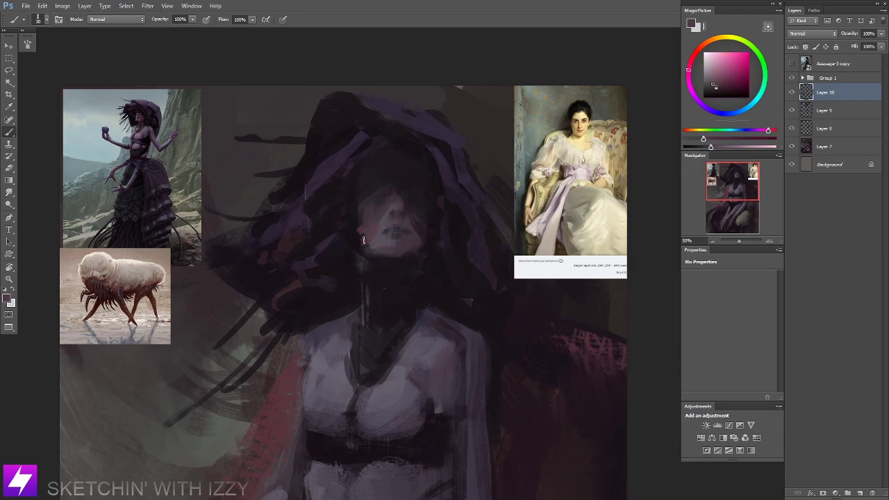
# Refine the cheek edge, lips and jawline with a 15 px brush and tones sampled from the face.
pyautogui.hotkey('ctrl', '-')
pyautogui.hotkey('ctrl', '-')
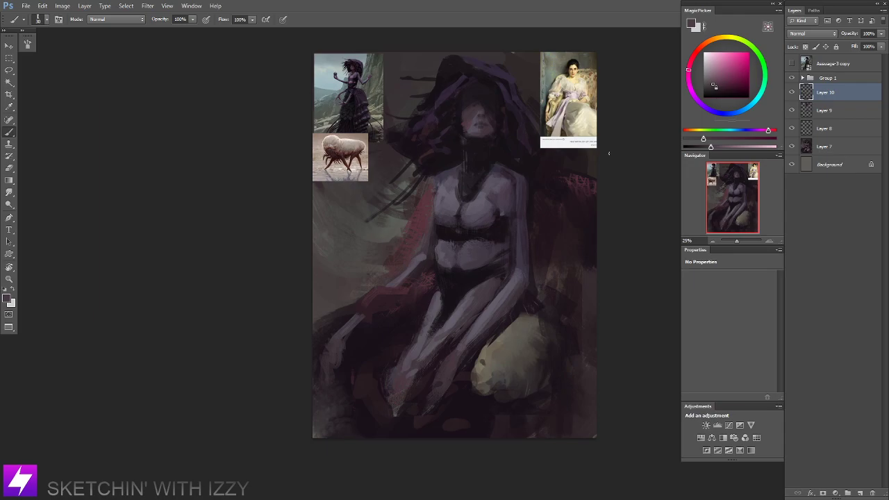
pyautogui.moveTo(462, 185); pyautogui.dragTo(411, 253)
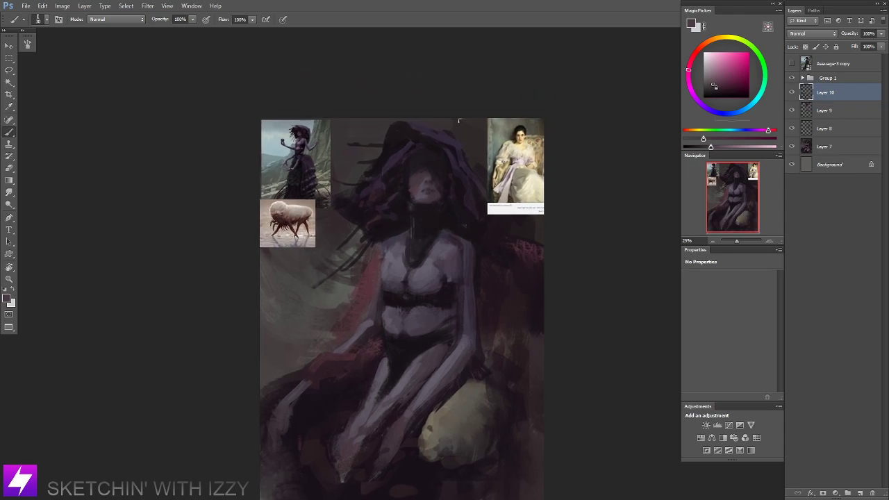
pyautogui.hotkey('ctrl', '+')
pyautogui.moveTo(440, 117); pyautogui.dragTo(423, 192)
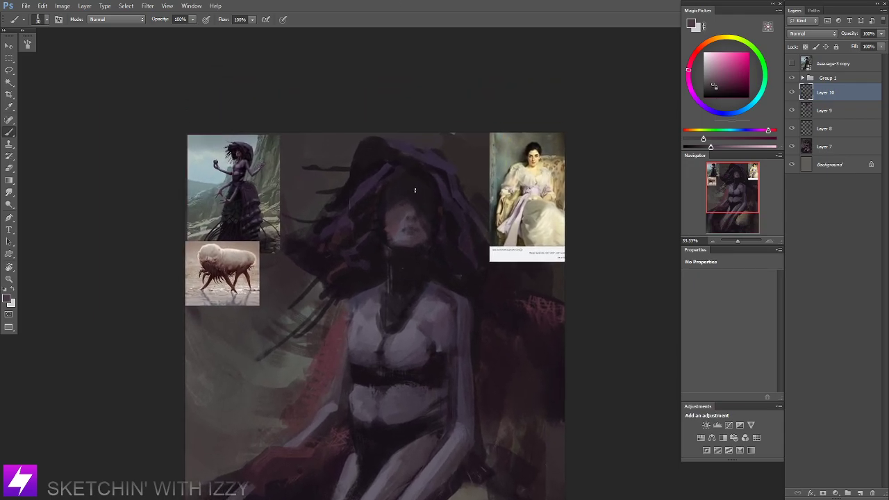
pyautogui.scroll(1, 407, 189)
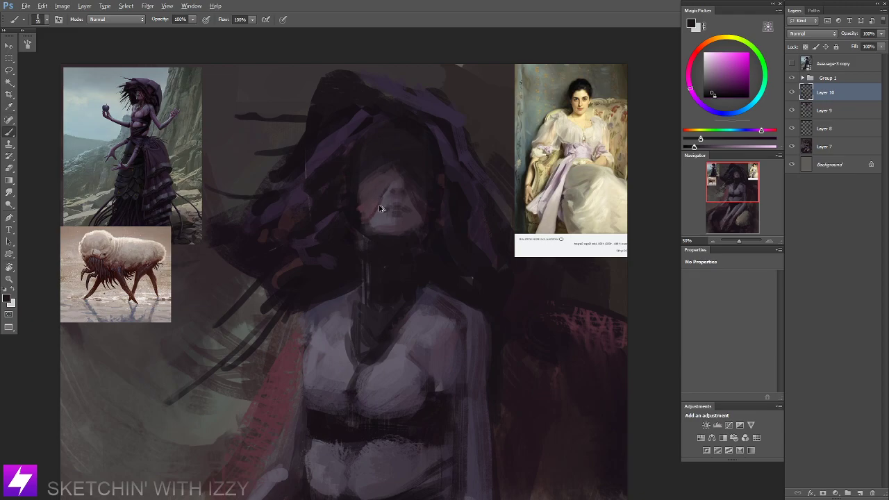
pyautogui.moveTo(382, 198); pyautogui.dragTo(367, 220)
pyautogui.moveTo(423, 214); pyautogui.dragTo(421, 227)
pyautogui.keyDown('alt'); pyautogui.click(413, 220); pyautogui.keyUp('alt')
pyautogui.press(']')
pyautogui.press(']')
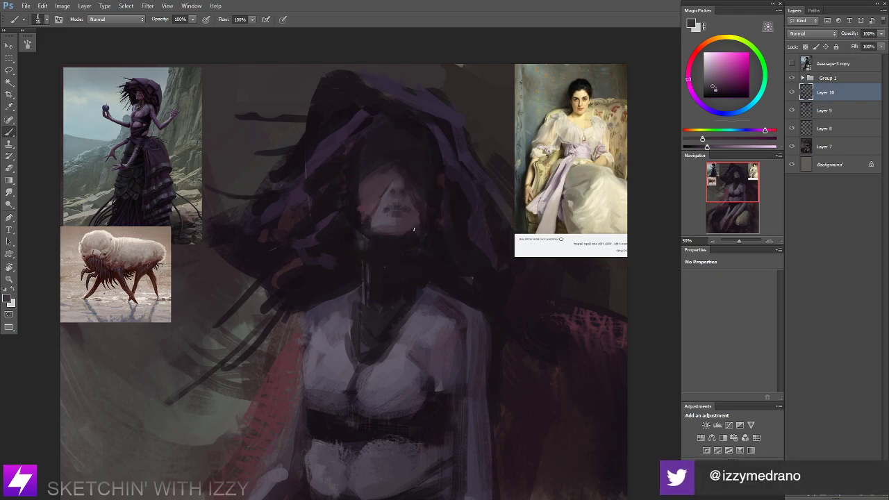
# Flip the canvas horizontally and soften the mouth, chin and jaw shading with sampled face tones.
pyautogui.hotkey('ctrl', '-')
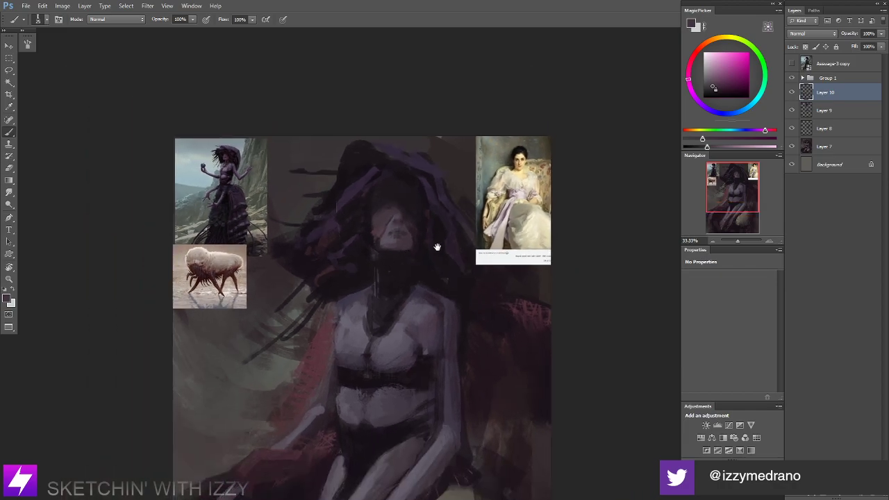
pyautogui.hotkey('ctrl', '-')
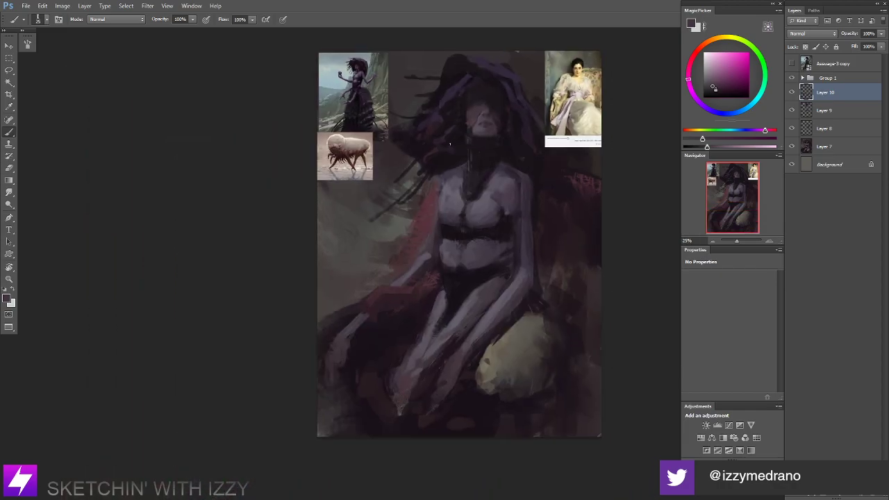
pyautogui.moveTo(485, 139); pyautogui.dragTo(443, 182)
pyautogui.hotkey('ctrl', 'shift', 'h')
pyautogui.moveTo(441, 124); pyautogui.dragTo(454, 178)
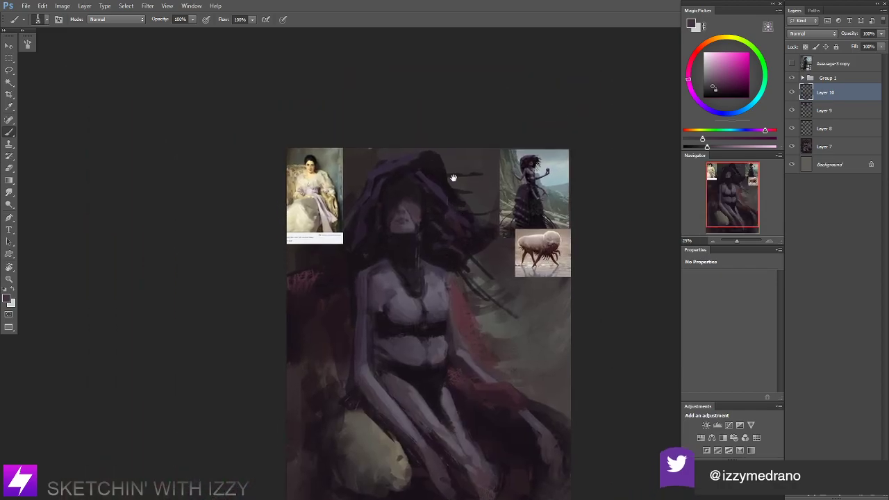
pyautogui.hotkey('ctrl', '+')
pyautogui.hotkey('ctrl', '+')
pyautogui.moveTo(387, 183)
pyautogui.mouseDown()
pyautogui.moveTo(399, 211)
pyautogui.moveTo(384, 222)
pyautogui.mouseUp()
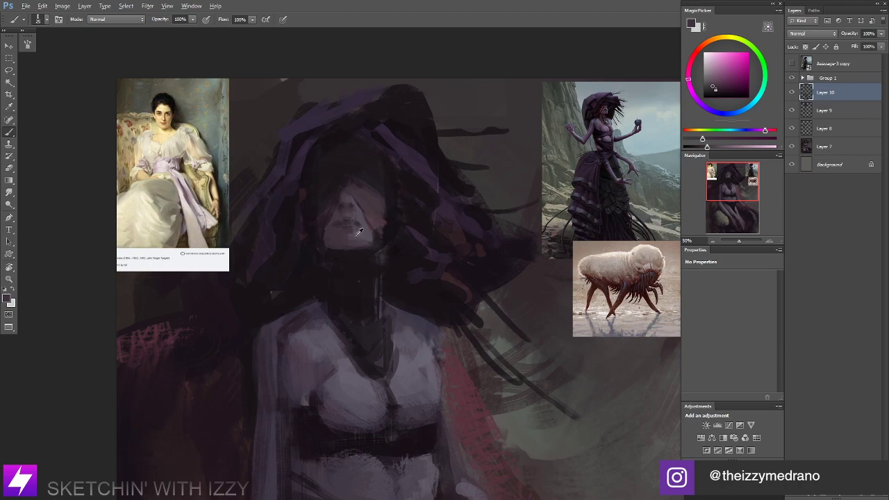
pyautogui.keyDown('alt'); pyautogui.click(359, 232); pyautogui.keyUp('alt')
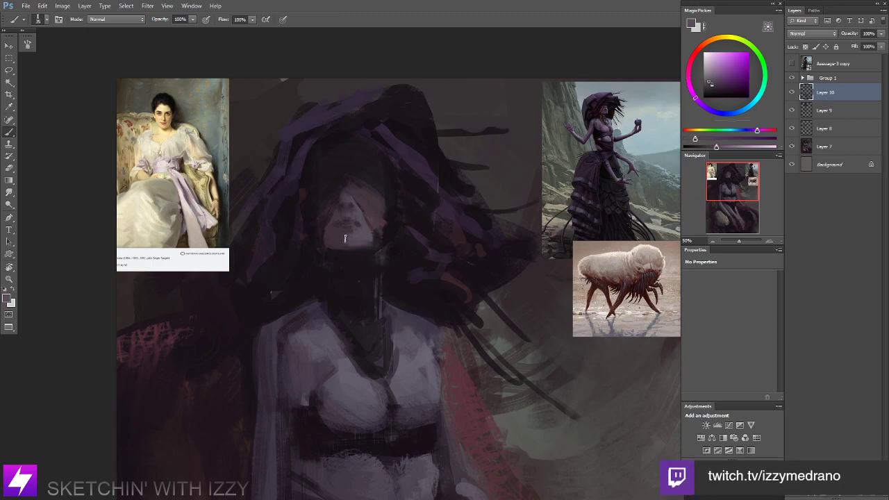
pyautogui.keyDown('alt'); pyautogui.click(344, 238); pyautogui.keyUp('alt')
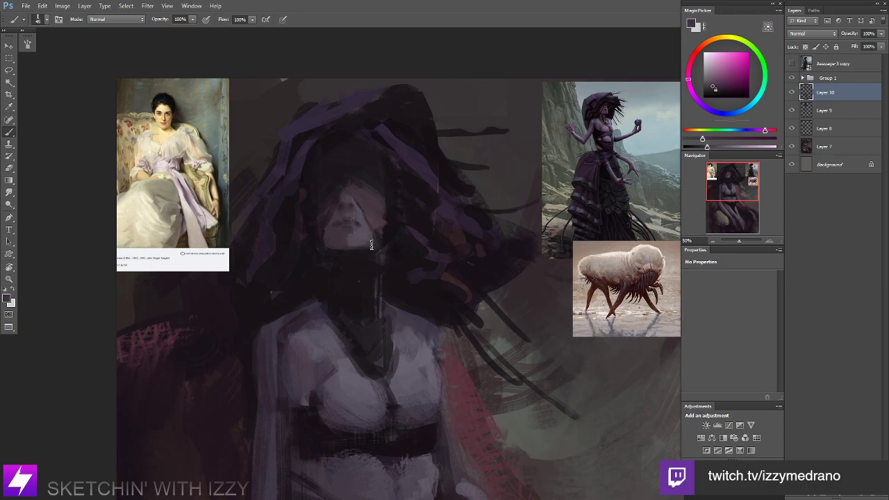
# Deepen the hood's shadow over the forehead and far cheek with sampled darks and reddish tones, using a 45 to 60 px brush.
pyautogui.hotkey('ctrl', '-')
pyautogui.moveTo(387, 237); pyautogui.dragTo(401, 247)
pyautogui.hotkey('ctrl', '+')
pyautogui.moveTo(392, 209); pyautogui.dragTo(406, 232)
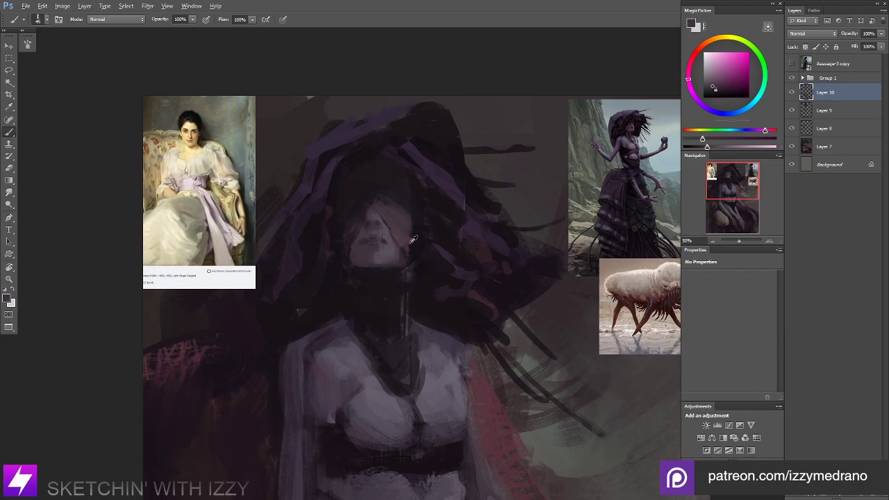
pyautogui.keyDown('alt'); pyautogui.click(184, 371); pyautogui.keyUp('alt')
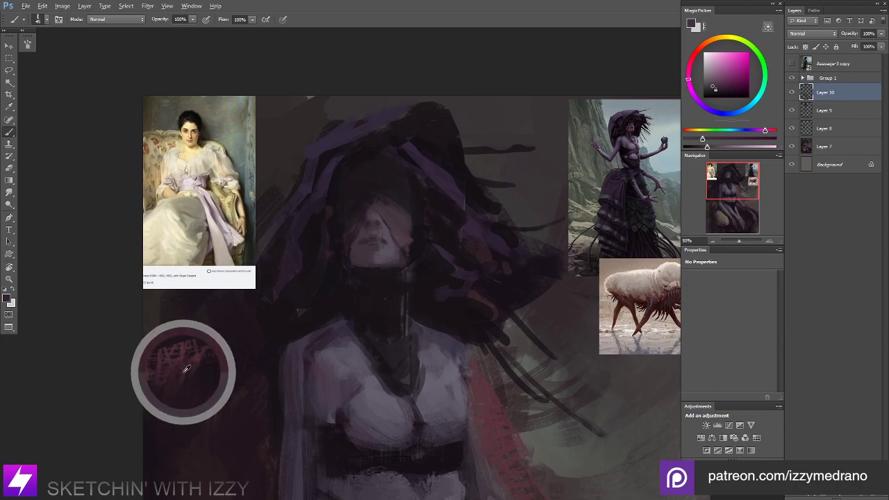
pyautogui.keyDown('alt'); pyautogui.click(413, 230); pyautogui.keyUp('alt')
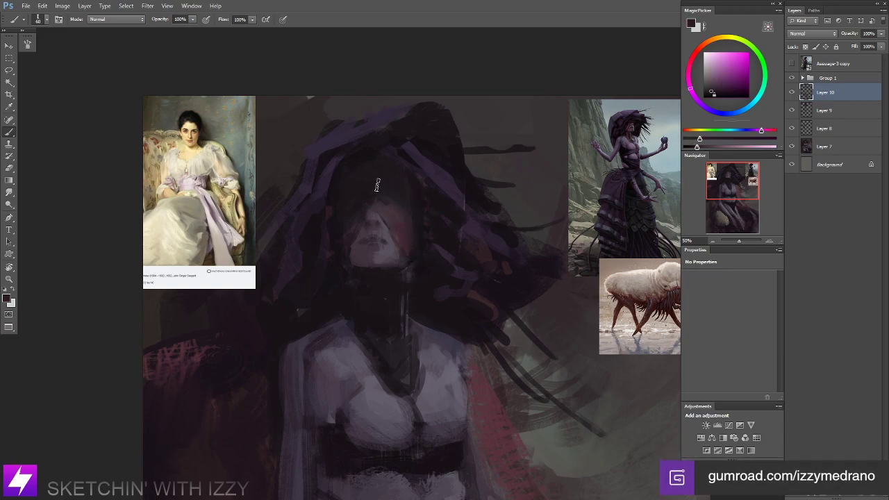
pyautogui.keyDown('alt'); pyautogui.click(400, 218); pyautogui.keyUp('alt')
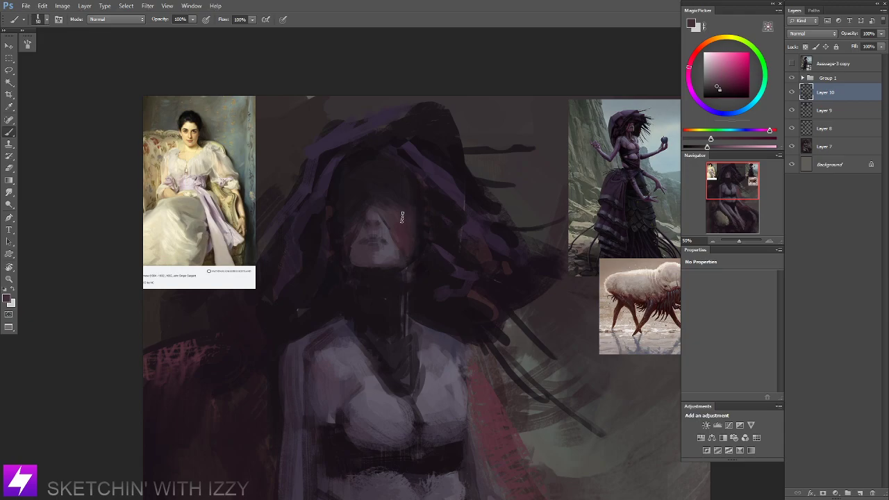
# Flip the canvas back and refine the reddish cheek shadow and the dark edges below the face with a 25 px brush.
pyautogui.hotkey('ctrl', '-')
pyautogui.hotkey('ctrl', '-')
pyautogui.hotkey('ctrl', '-')
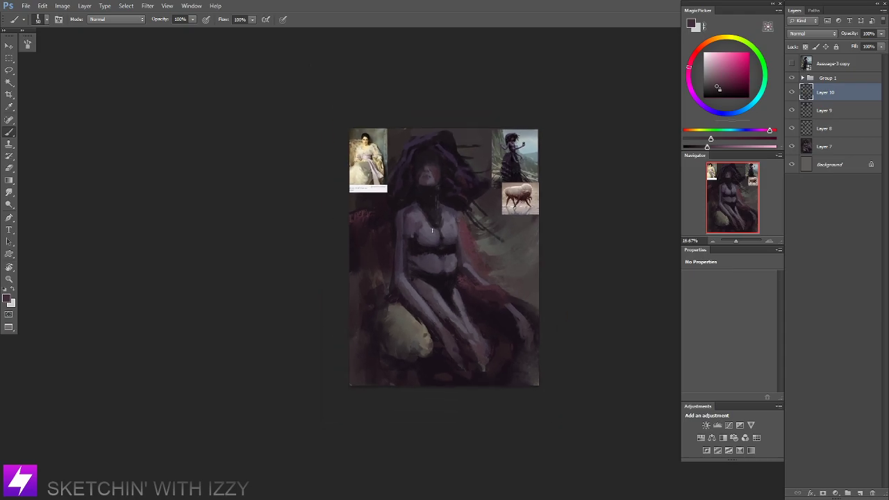
pyautogui.press('F2')
pyautogui.moveTo(422, 210); pyautogui.dragTo(417, 240)
pyautogui.scroll(3, 417, 241)
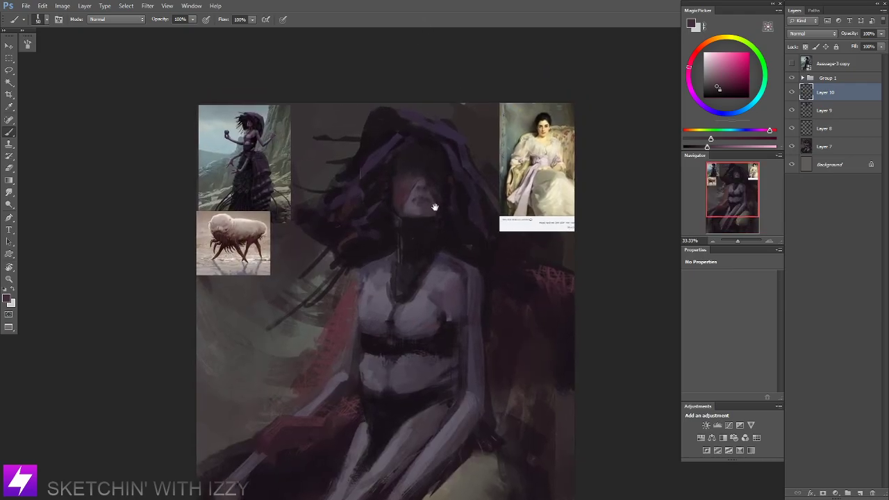
pyautogui.scroll(1, 407, 201)
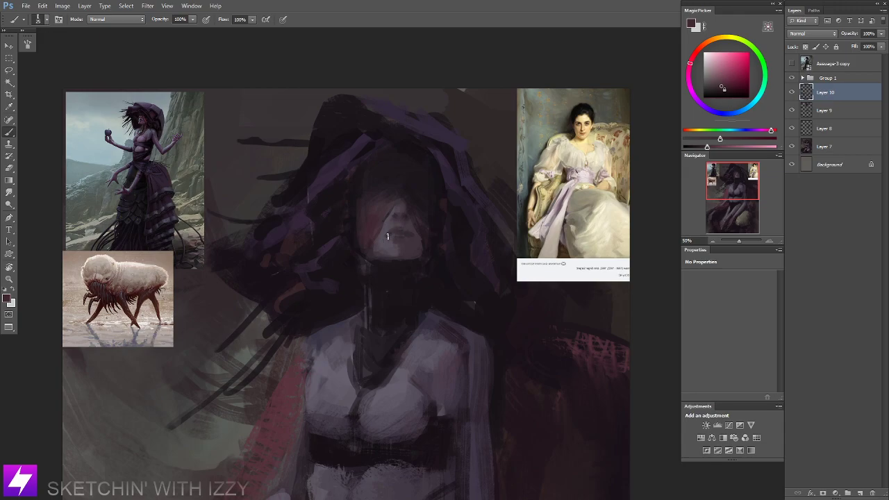
pyautogui.moveTo(388, 259); pyautogui.dragTo(394, 280)
pyautogui.moveTo(385, 315); pyautogui.dragTo(367, 235)
pyautogui.scroll(-1, 417, 285)
pyautogui.moveTo(417, 285); pyautogui.dragTo(382, 293)
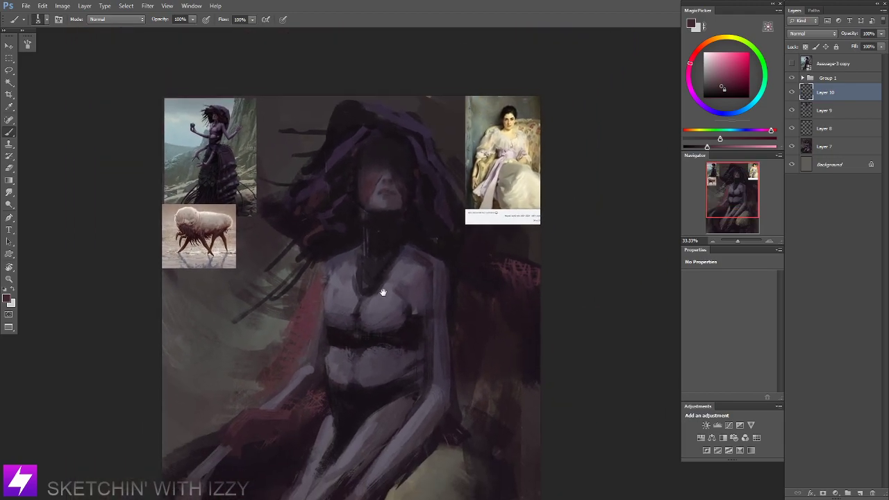
pyautogui.keyDown('alt'); pyautogui.click(410, 254); pyautogui.keyUp('alt')
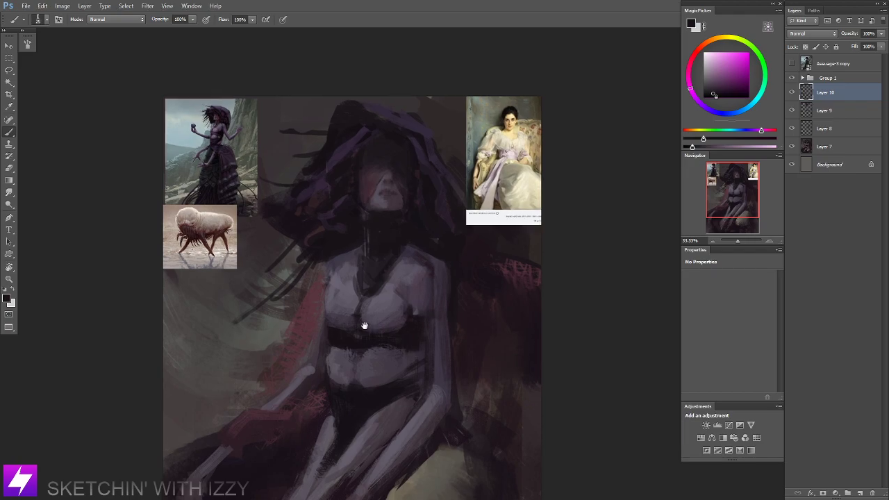
# Show the standing-figure reference layer at full size, examine its face, chest wraps and arms up close, and hide it again.
pyautogui.moveTo(341, 275); pyautogui.dragTo(364, 383)
pyautogui.click(793, 63)
pyautogui.hotkey('ctrl', '-')
pyautogui.moveTo(389, 306); pyautogui.dragTo(375, 159)
pyautogui.hotkey('ctrl', '+')
pyautogui.hotkey('ctrl', '+')
pyautogui.moveTo(440, 130); pyautogui.dragTo(413, 251)
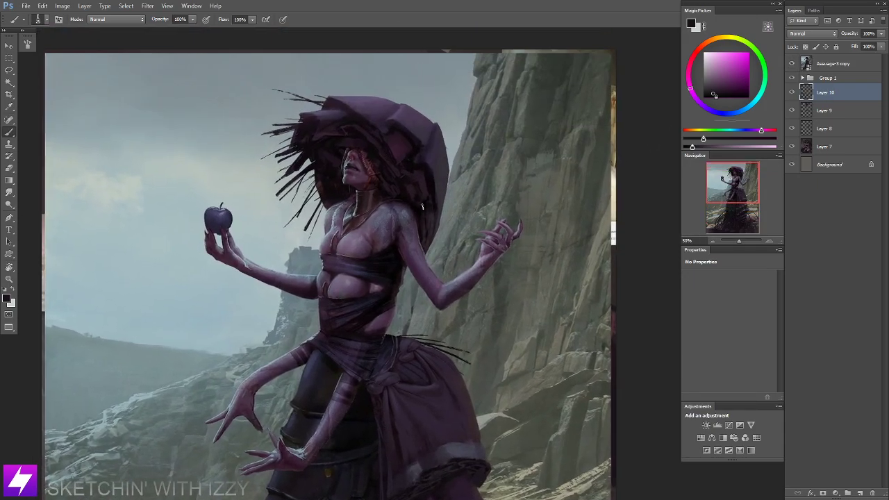
pyautogui.hotkey('ctrl', '+')
pyautogui.hotkey('ctrl', '+')
pyautogui.moveTo(383, 213); pyautogui.dragTo(389, 219)
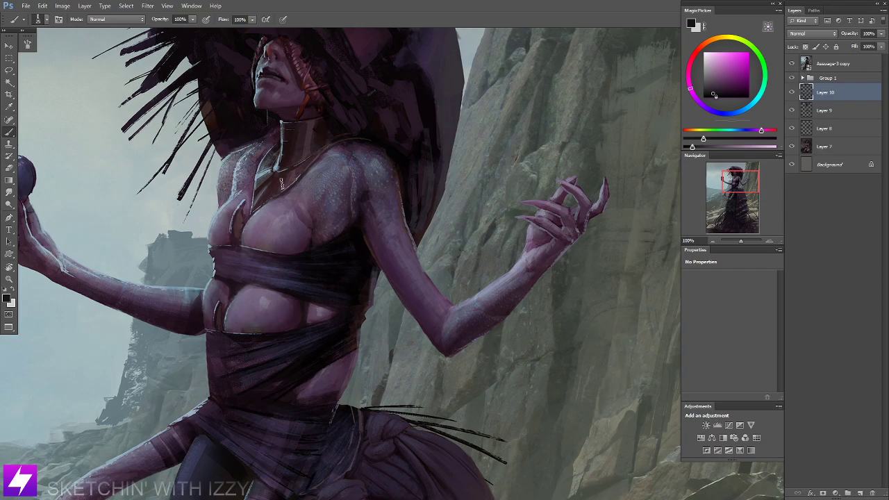
pyautogui.hotkey('ctrl', '-')
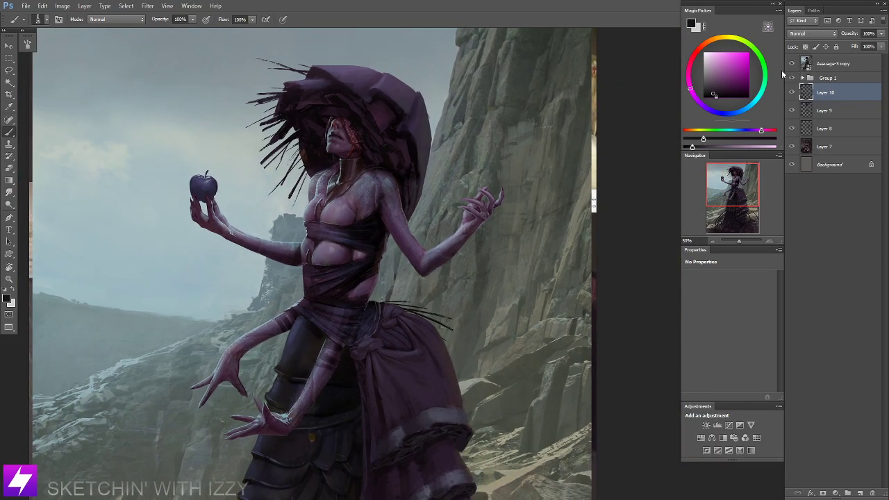
pyautogui.click(793, 63)
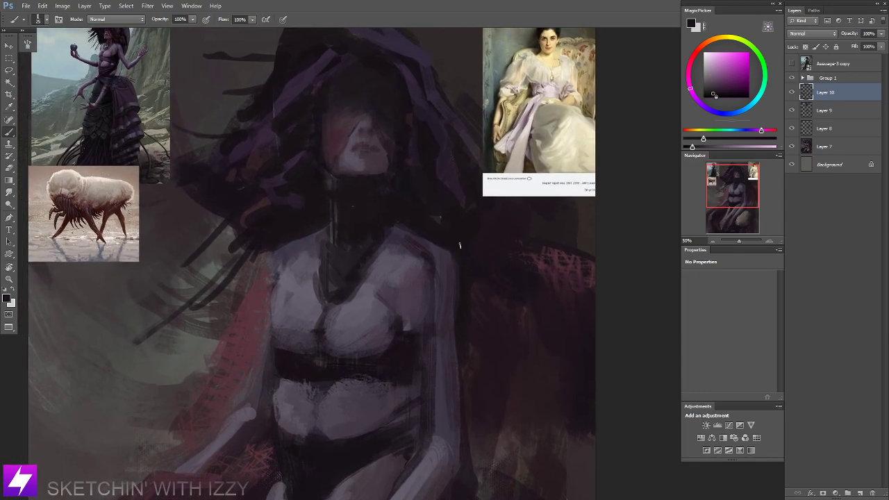
# Add a new layer and darken the gap between the torso and the near arm with a 20 px brush and sampled darks.
pyautogui.hotkey('ctrl', '-')
pyautogui.hotkey('ctrl', 'shift', 'alt', 'n')
pyautogui.moveTo(391, 302); pyautogui.dragTo(486, 306)
pyautogui.hotkey('ctrl', '+')
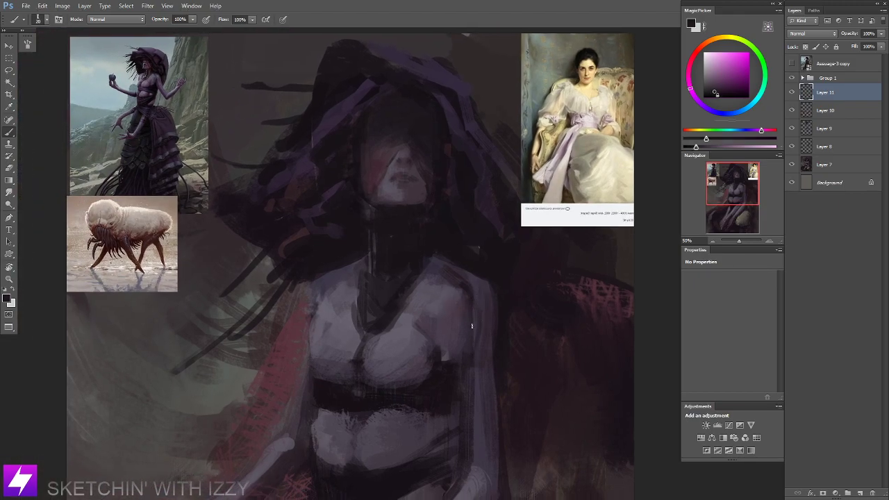
pyautogui.moveTo(454, 411); pyautogui.dragTo(451, 333)
pyautogui.keyDown('alt'); pyautogui.click(454, 282); pyautogui.keyUp('alt')
# Lasso the chest wrap's shadowed end beside the near arm, darken it inside the selection, and deselect.
pyautogui.hotkey('ctrl', '-')
pyautogui.press('l')
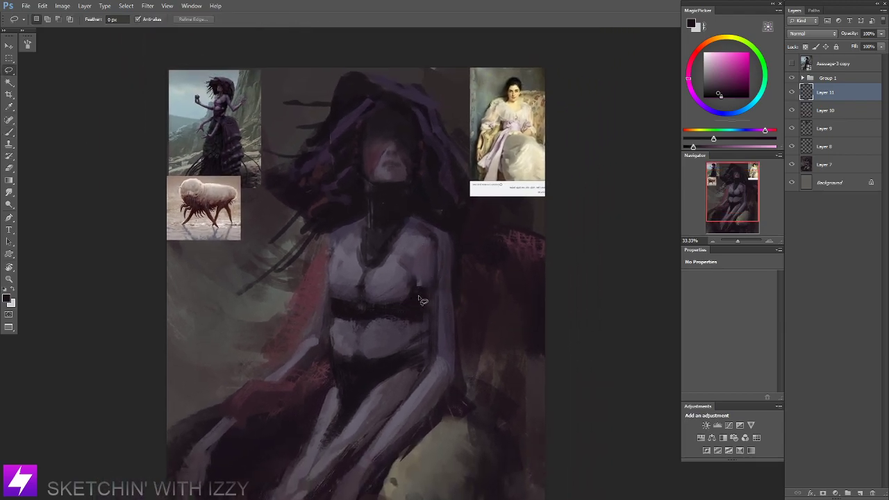
pyautogui.moveTo(389, 306)
pyautogui.mouseDown()
pyautogui.moveTo(436, 285)
pyautogui.moveTo(437, 328)
pyautogui.moveTo(406, 323)
pyautogui.mouseUp()
pyautogui.press('b')
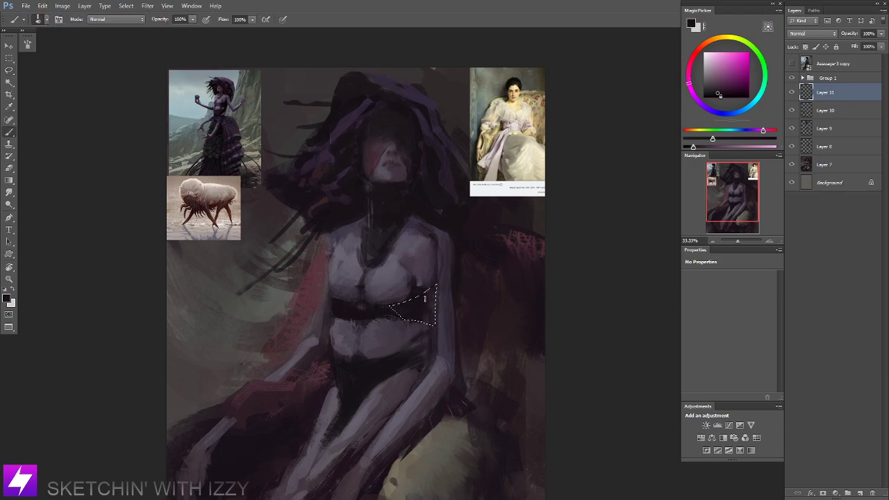
pyautogui.press('l')
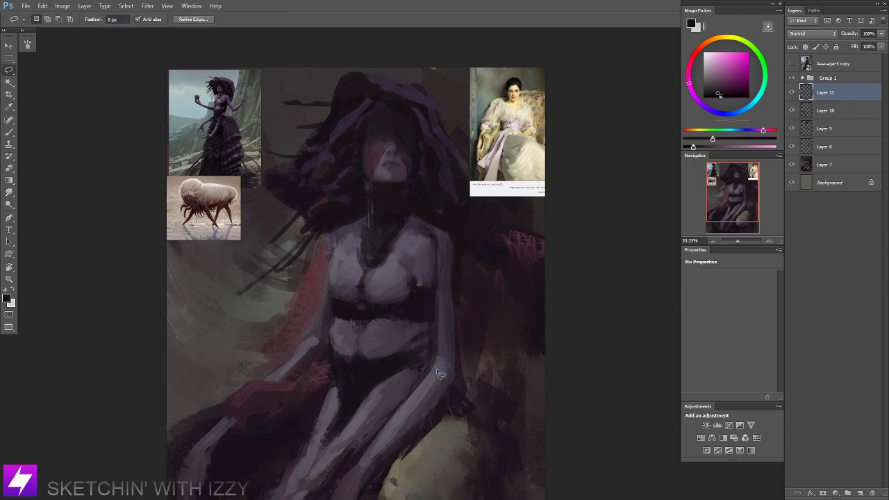
pyautogui.click(436, 369)
pyautogui.press('Return')
pyautogui.moveTo(417, 358); pyautogui.dragTo(421, 340)
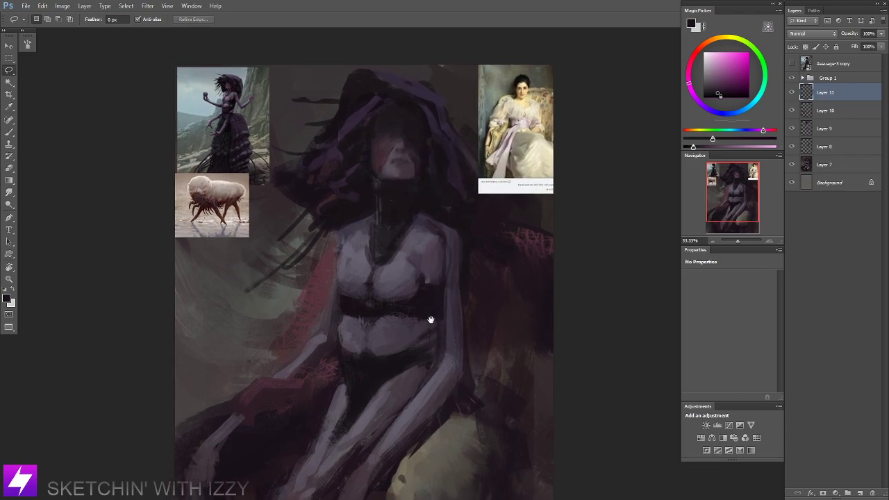
pyautogui.press('r')
pyautogui.moveTo(397, 312)
pyautogui.mouseDown()
pyautogui.moveTo(501, 299)
pyautogui.moveTo(484, 278)
pyautogui.moveTo(413, 354)
pyautogui.moveTo(458, 306)
pyautogui.moveTo(446, 322)
pyautogui.mouseUp()
pyautogui.press('l')
pyautogui.press('b')
pyautogui.press('l')
pyautogui.press('Escape')
pyautogui.hotkey('ctrl', 'd')
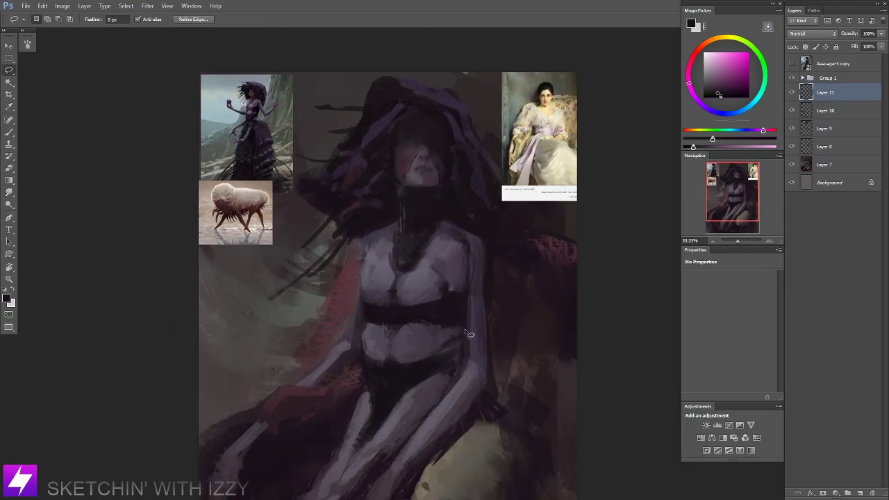
pyautogui.hotkey('ctrl', 'd')
# Soften the shading along the chest's outer edge and underside above the wrap with sampled muted purples, adjusting the brush size.
pyautogui.press('b')
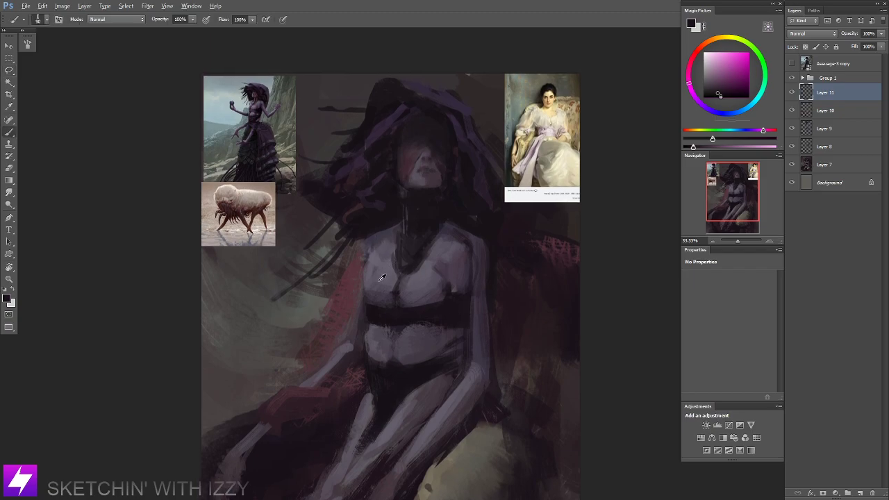
pyautogui.keyDown('alt'); pyautogui.click(372, 281); pyautogui.keyUp('alt')
pyautogui.moveTo(364, 291); pyautogui.dragTo(372, 290)
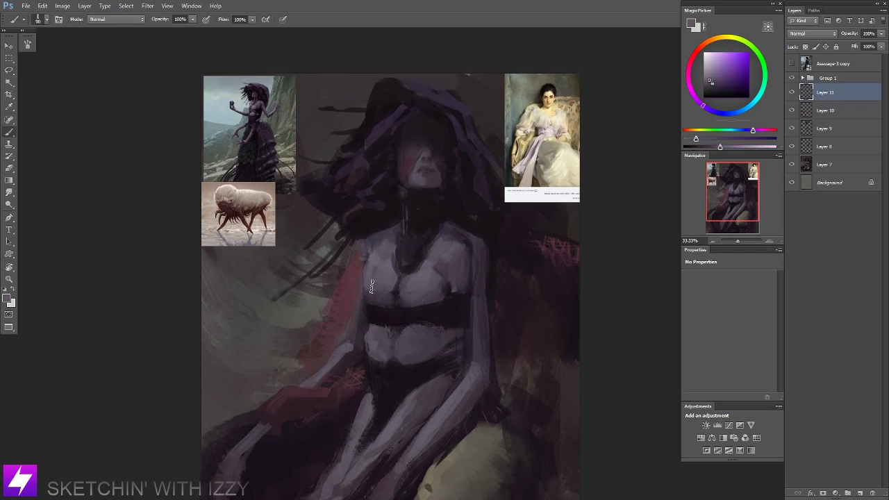
pyautogui.press('[')
pyautogui.press('[')
pyautogui.press(']')
pyautogui.press(']')
pyautogui.press(']')
pyautogui.press(']')
pyautogui.press('[')
pyautogui.press('[')
pyautogui.press('[')
pyautogui.press('[')
pyautogui.press(']')
pyautogui.press(']')
pyautogui.press(']')
pyautogui.press(']')
pyautogui.press('[')
pyautogui.press('[')
pyautogui.press('[')
pyautogui.press('[')
pyautogui.keyDown('alt'); pyautogui.click(438, 294); pyautogui.keyUp('alt')
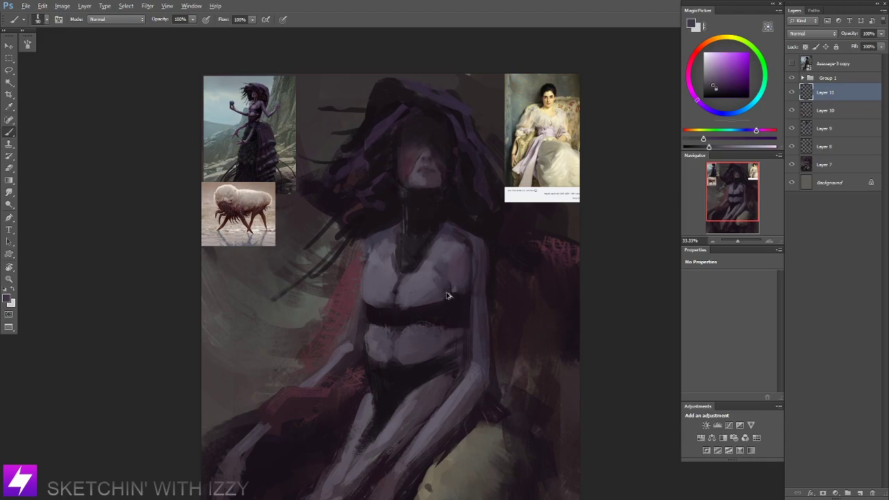
# Flip the canvas horizontally and check the torso shading and overall silhouette in the full view.
pyautogui.hotkey('ctrl', '-')
pyautogui.hotkey('ctrl', '-')
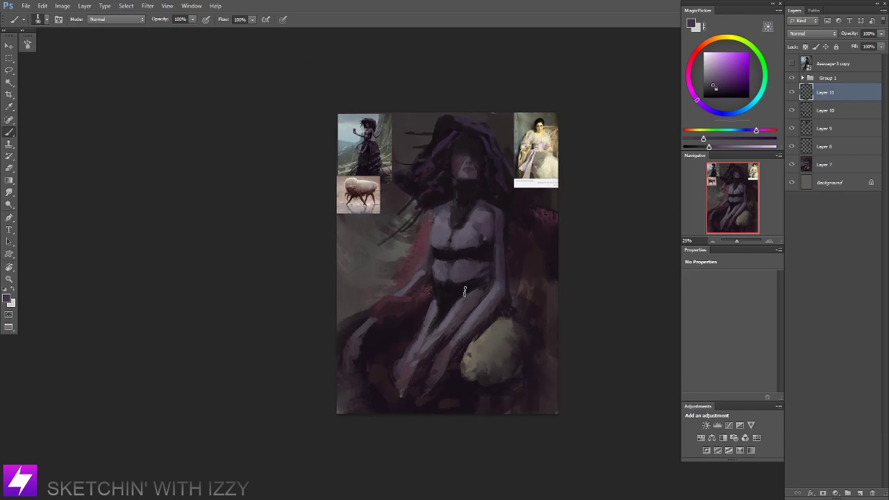
pyautogui.hotkey('ctrl', '+')
pyautogui.moveTo(457, 227); pyautogui.dragTo(439, 269)
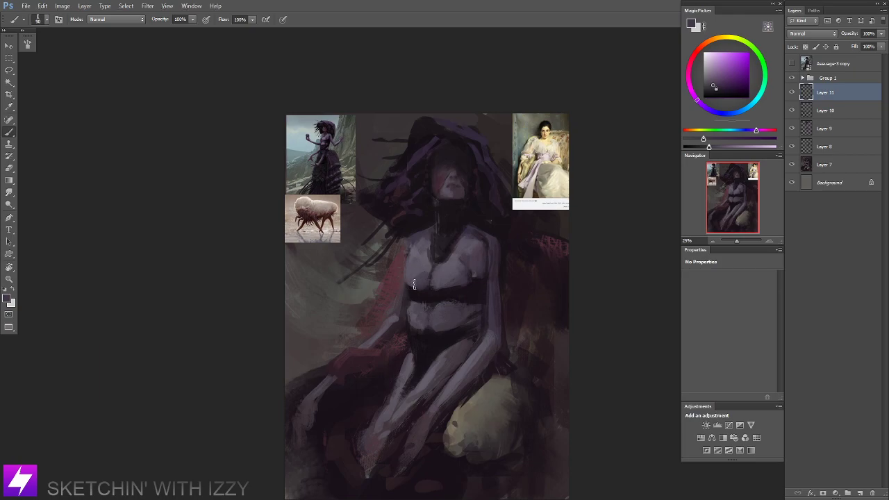
pyautogui.moveTo(420, 268); pyautogui.dragTo(404, 262)
pyautogui.hotkey('ctrl', '-')
pyautogui.hotkey('ctrl', '-')
pyautogui.hotkey('ctrl', 'shift', 'h')
pyautogui.hotkey('ctrl', '+')
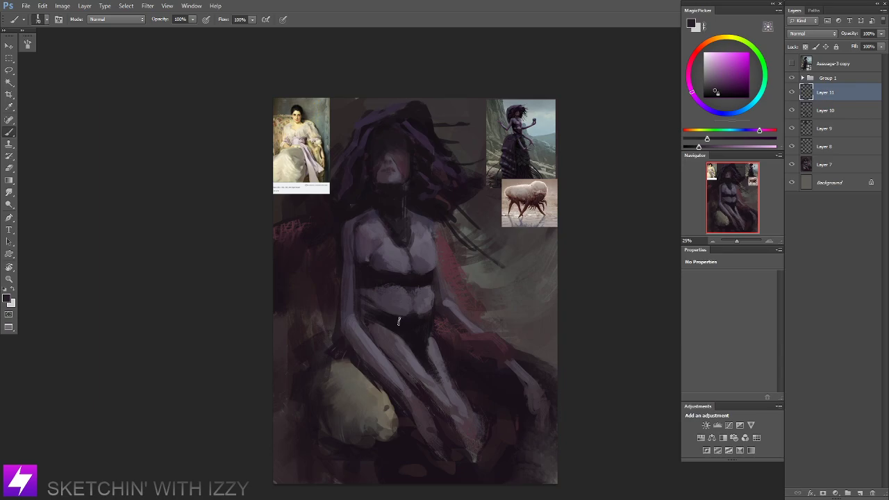
pyautogui.hotkey('ctrl', '-')
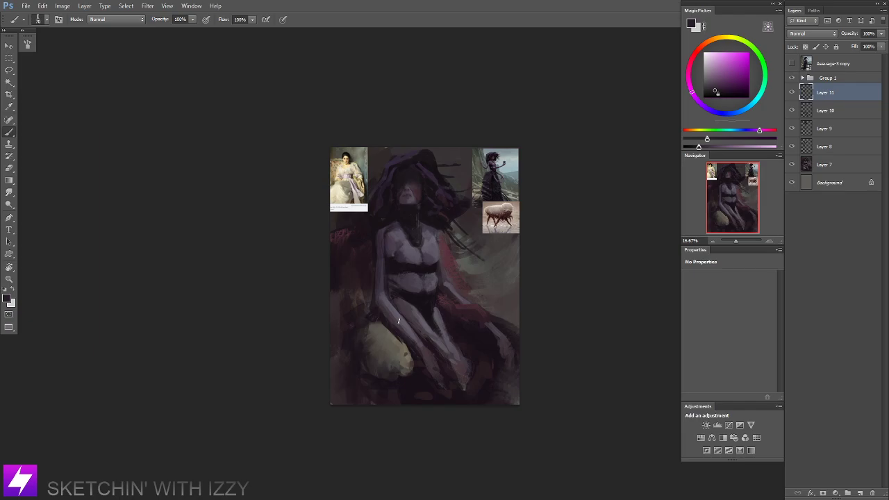
# Rework the far arm around the elbow and the red drape beside it with sampled purple-greys and reddish darks.
pyautogui.scroll(1, 449, 294)
pyautogui.keyDown('alt'); pyautogui.click(446, 268); pyautogui.keyUp('alt')
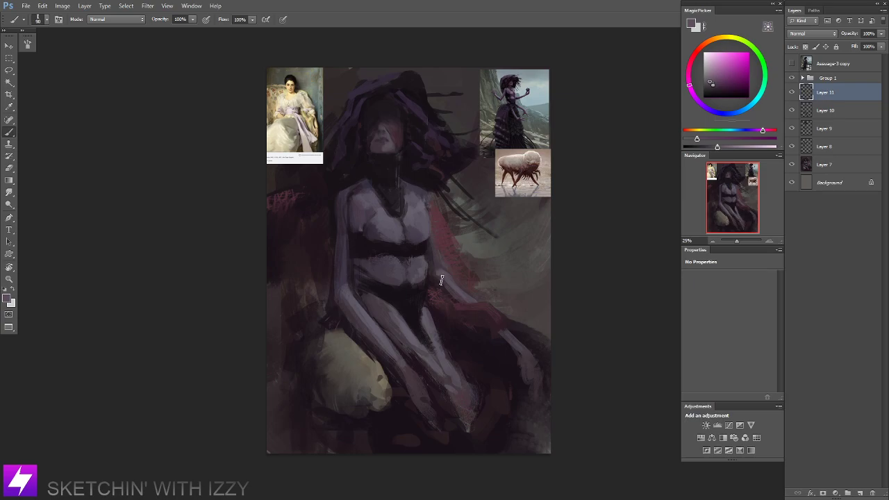
pyautogui.moveTo(488, 249); pyautogui.dragTo(494, 261)
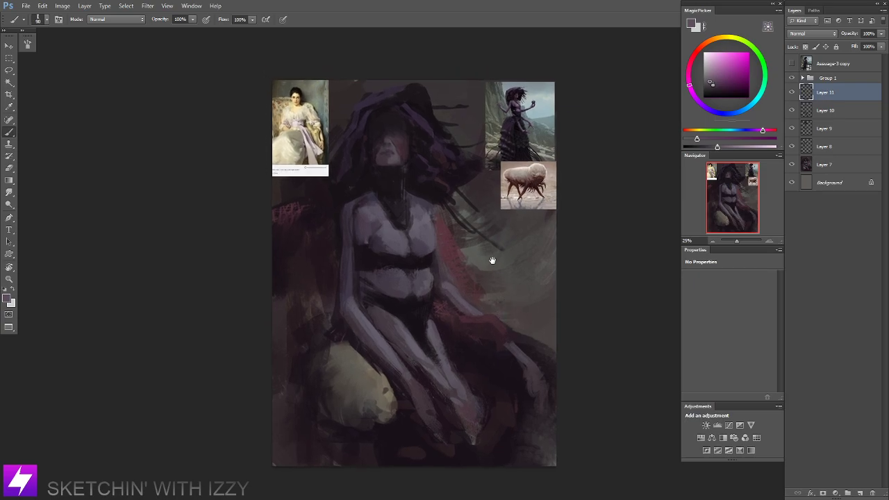
pyautogui.keyDown('alt'); pyautogui.click(421, 220); pyautogui.keyUp('alt')
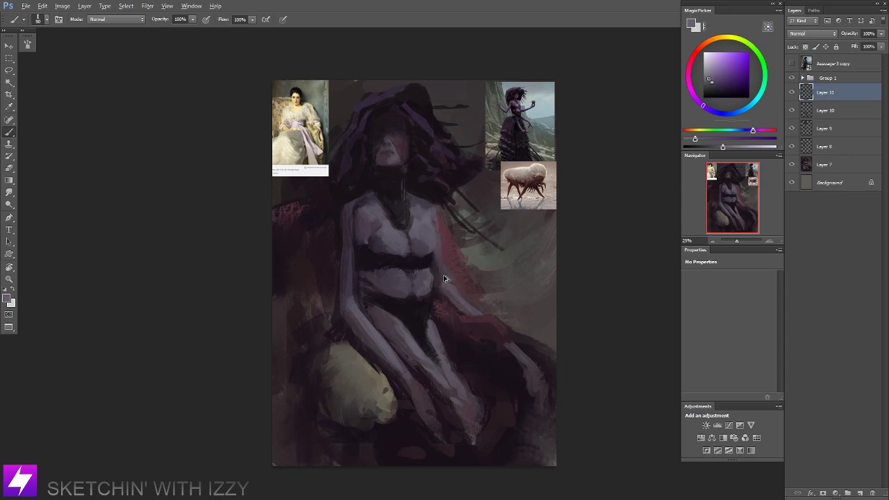
pyautogui.keyDown('alt'); pyautogui.click(458, 314); pyautogui.keyUp('alt')
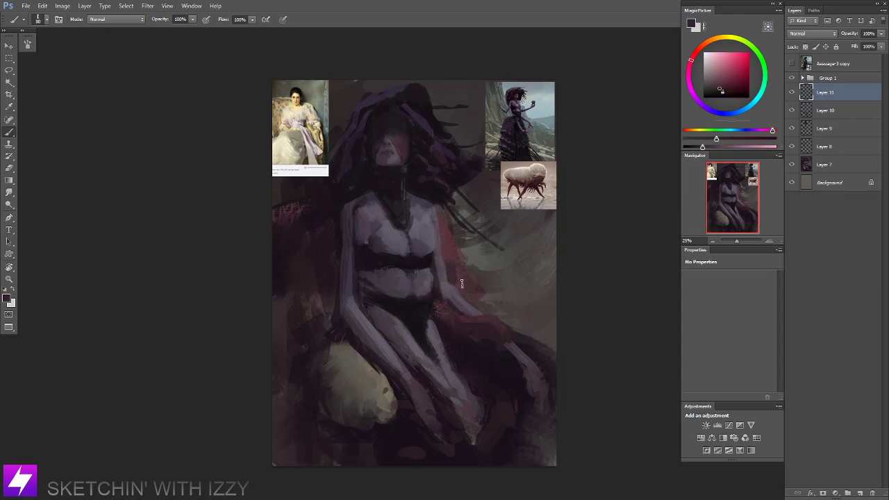
pyautogui.keyDown('alt'); pyautogui.click(449, 330); pyautogui.keyUp('alt')
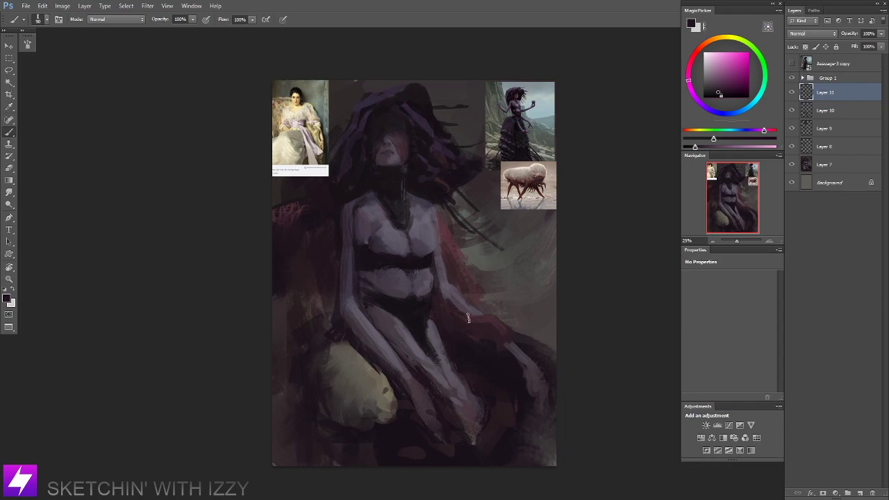
# Flip the canvas back and shade the drape between the far arm and hip with a 100 px brush and sampled dark purple.
pyautogui.scroll(-2, 449, 330)
pyautogui.hotkey('ctrl', 'shift', 'h')
pyautogui.hotkey('ctrl', '+')
pyautogui.hotkey('ctrl', '+')
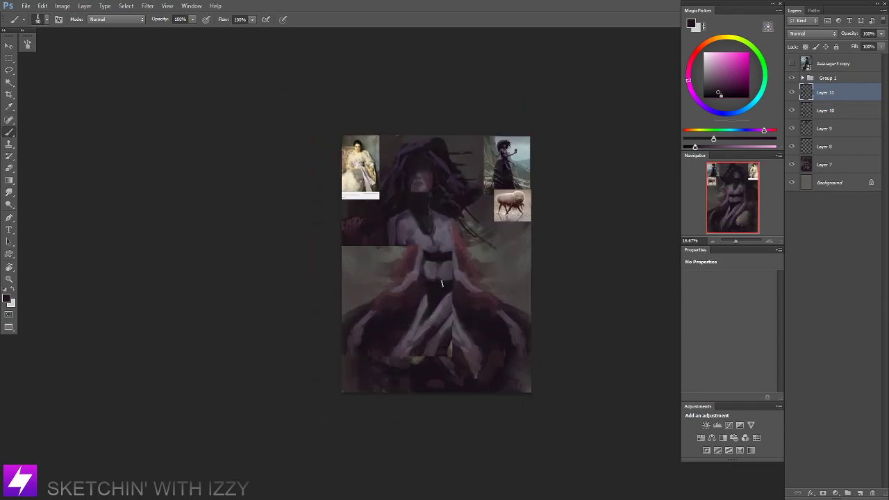
pyautogui.moveTo(412, 246); pyautogui.dragTo(425, 227)
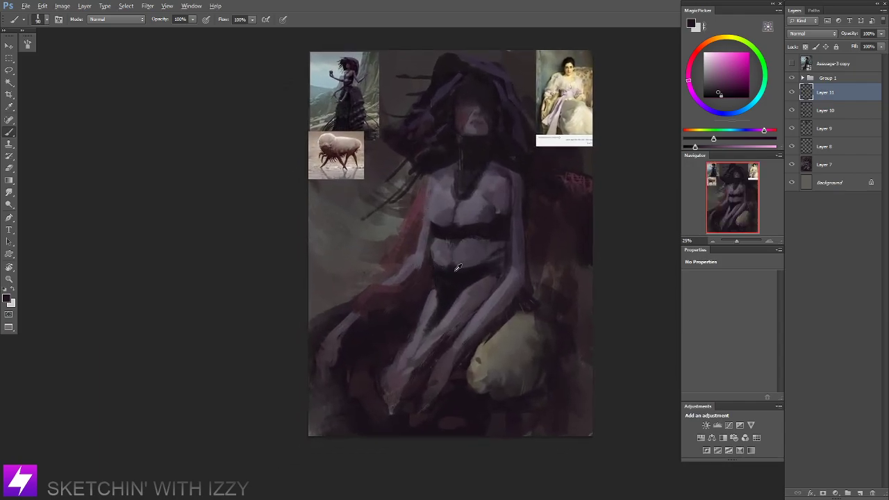
pyautogui.keyDown('alt'); pyautogui.click(523, 235); pyautogui.keyUp('alt')
pyautogui.press(']')
pyautogui.moveTo(424, 268); pyautogui.dragTo(401, 290)
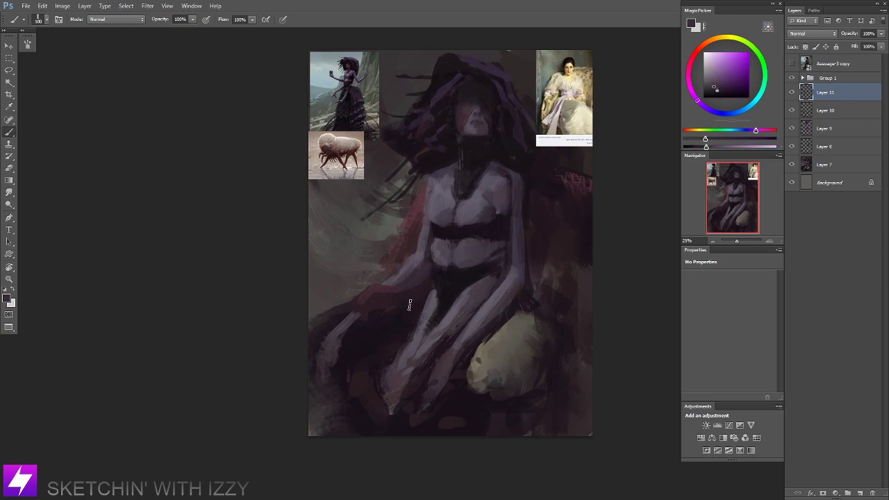
pyautogui.moveTo(404, 323)
pyautogui.mouseDown()
pyautogui.moveTo(417, 298)
pyautogui.moveTo(357, 306)
pyautogui.moveTo(360, 319)
pyautogui.mouseUp()
# Touch up the shoulders and upper chest with a smaller brush and purples sampled from the near shoulder and chest.
pyautogui.hotkey('ctrl', '-')
pyautogui.moveTo(455, 278); pyautogui.dragTo(412, 312)
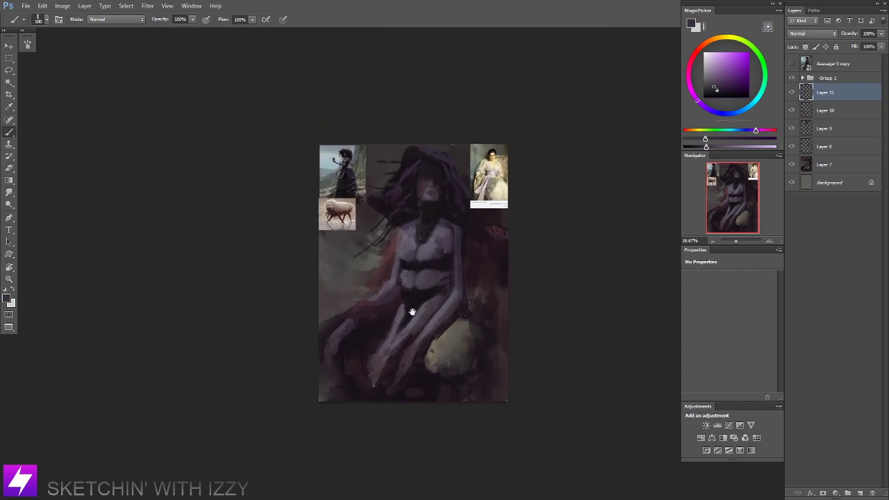
pyautogui.hotkey('ctrl', '+')
pyautogui.moveTo(441, 229)
pyautogui.mouseDown()
pyautogui.moveTo(423, 238)
pyautogui.moveTo(455, 235)
pyautogui.moveTo(451, 262)
pyautogui.moveTo(458, 250)
pyautogui.mouseUp()
pyautogui.keyDown('alt'); pyautogui.click(454, 210); pyautogui.keyUp('alt')
pyautogui.press('[')
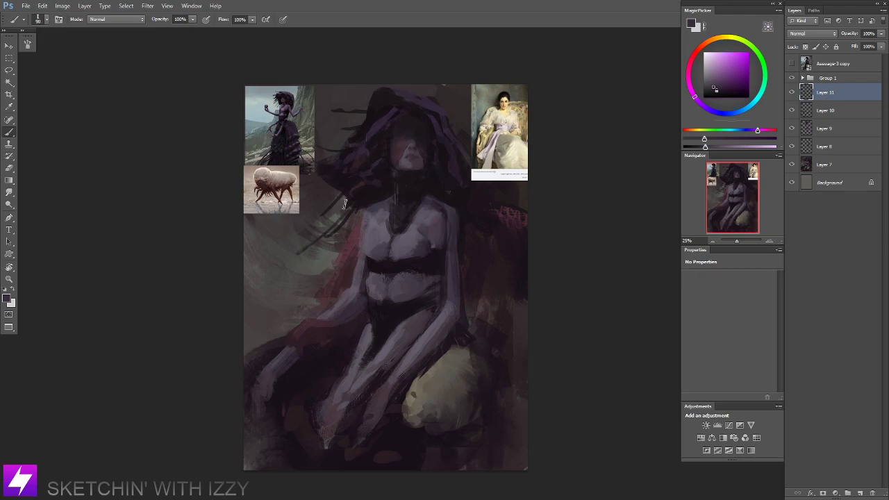
pyautogui.keyDown('alt'); pyautogui.click(371, 224); pyautogui.keyUp('alt')
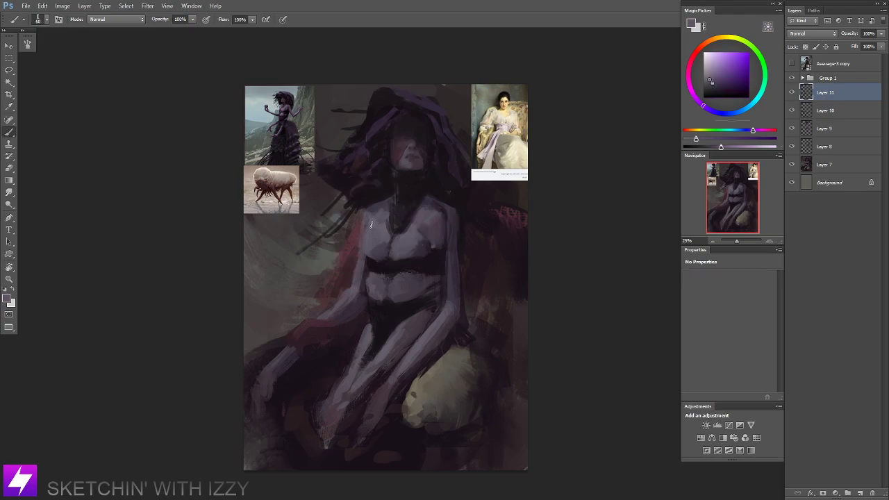
# Save the painting, check the composition mirrored at a small size, and flip the canvas back.
pyautogui.hotkey('ctrl', 's')
pyautogui.hotkey('ctrl', '-')
pyautogui.hotkey('ctrl', '-')
pyautogui.hotkey('ctrl', 'shift', 'h')
pyautogui.hotkey('ctrl', '+')
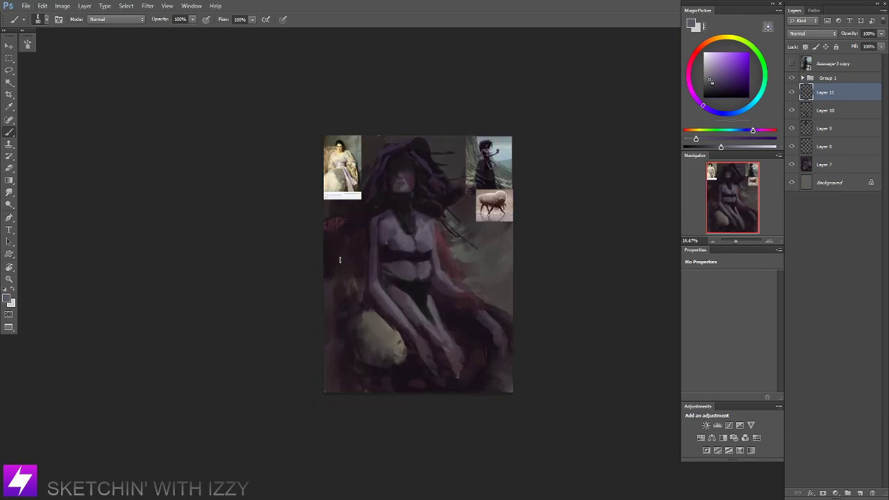
pyautogui.hotkey('ctrl', 'shift', 'h')
pyautogui.moveTo(351, 254); pyautogui.dragTo(322, 270)
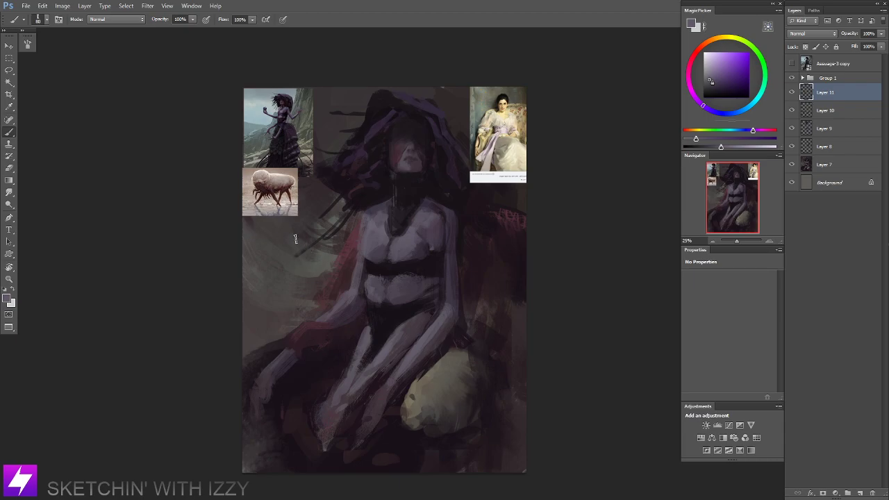
# Choose the 75 px textured brush preset and add a new layer above Layer 11.
pyautogui.moveTo(277, 214); pyautogui.dragTo(185, 215)
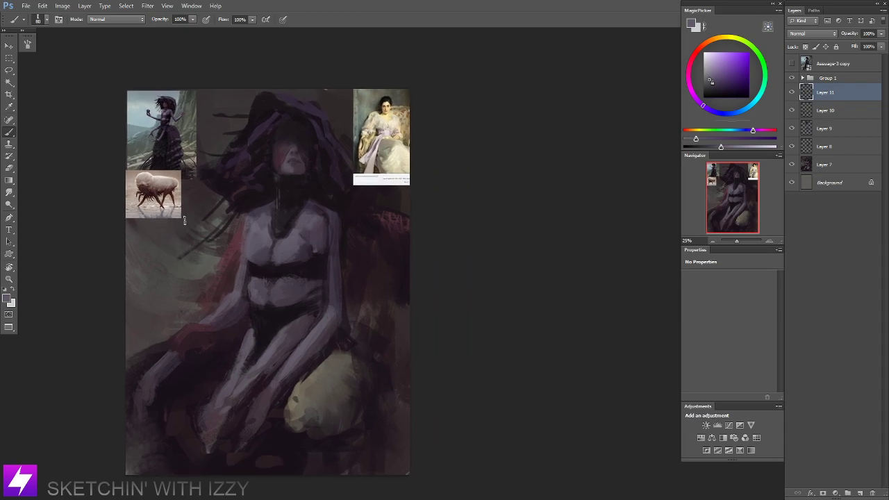
pyautogui.rightClick(185, 216)
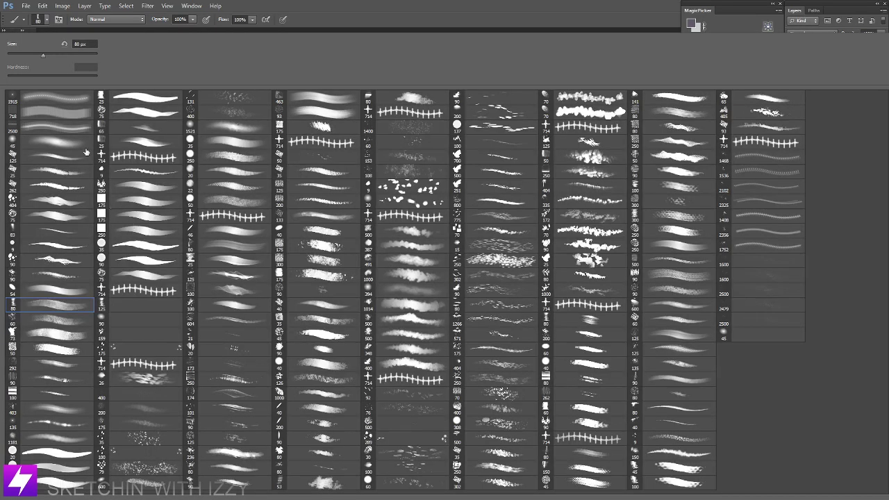
pyautogui.click(62, 230)
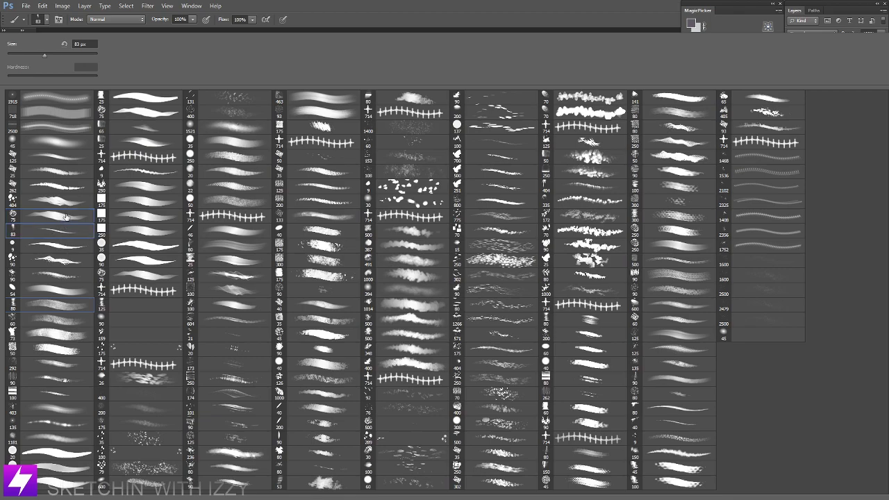
pyautogui.click(66, 216)
pyautogui.press('Return')
pyautogui.moveTo(413, 267); pyautogui.dragTo(452, 281)
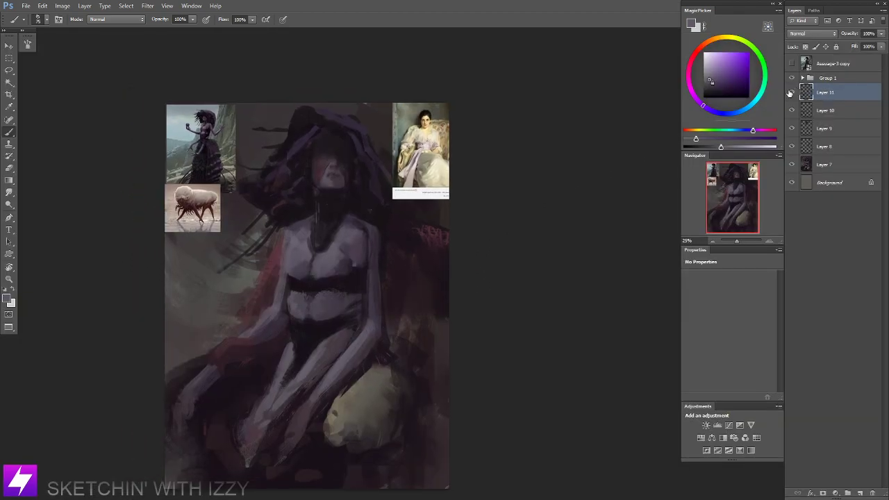
pyautogui.hotkey('ctrl', 'shift', 'alt', 'n')
pyautogui.moveTo(390, 261); pyautogui.dragTo(397, 247)
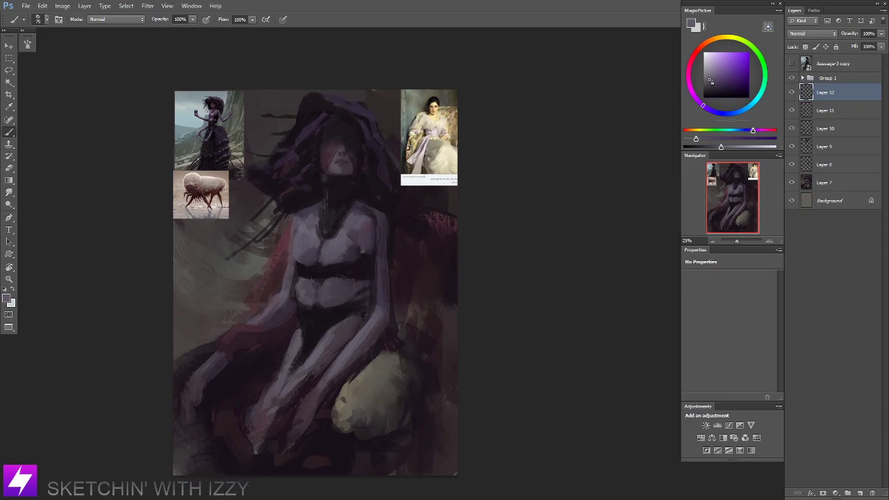
# Paint a thin rim light along the far shoulder and upper arm with a 20 px brush and a pinkish tone sampled from the creature reference.
pyautogui.keyDown('alt'); pyautogui.click(201, 184); pyautogui.keyUp('alt')
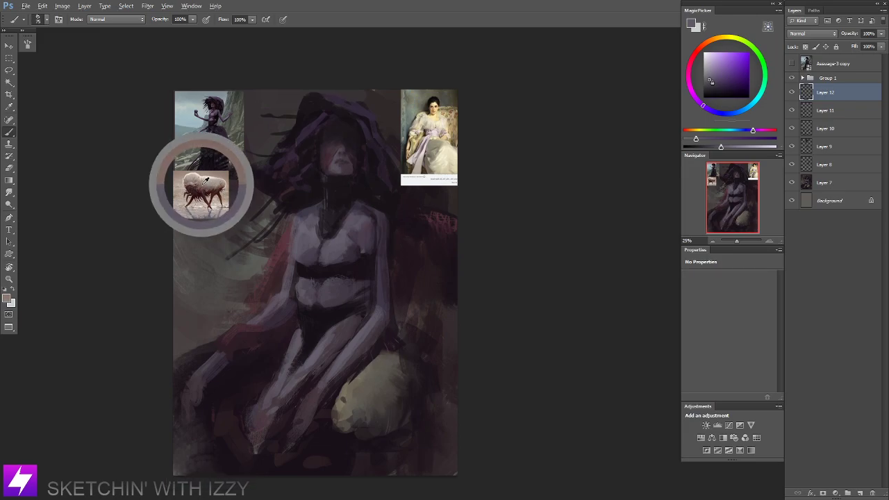
pyautogui.hotkey('ctrl', '+')
pyautogui.moveTo(274, 234)
pyautogui.mouseDown()
pyautogui.moveTo(332, 225)
pyautogui.moveTo(333, 237)
pyautogui.mouseUp()
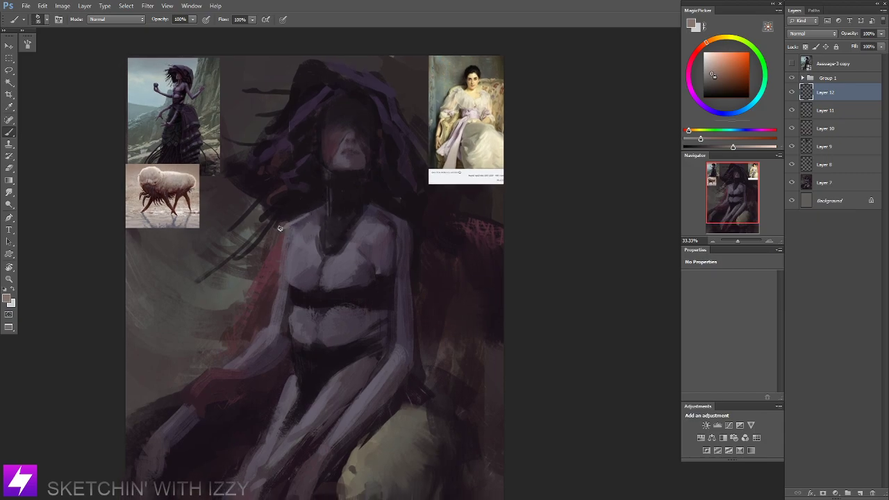
pyautogui.moveTo(279, 231); pyautogui.dragTo(278, 257)
pyautogui.moveTo(260, 335); pyautogui.dragTo(259, 305)
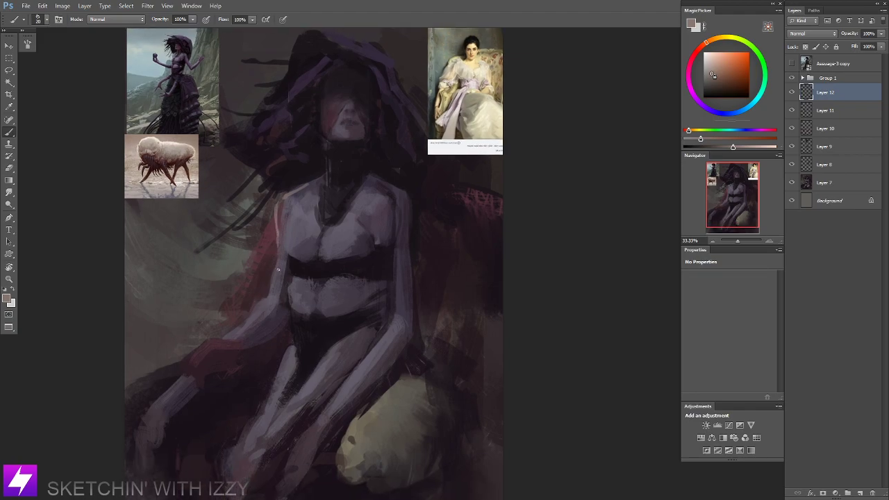
pyautogui.moveTo(296, 233); pyautogui.dragTo(291, 268)
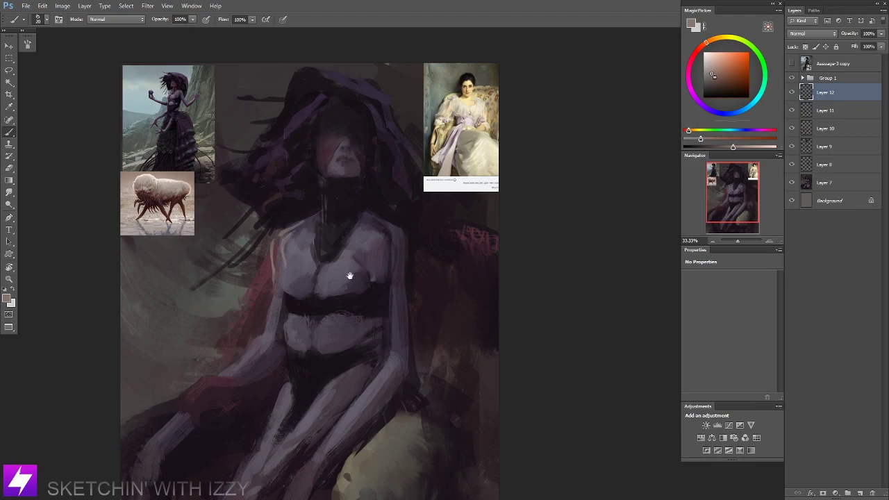
# Study the torso, wraps and arms of the standing hooded figure in the small and full-size references, then hide the full-size reference layer.
pyautogui.moveTo(349, 275); pyautogui.dragTo(339, 279)
pyautogui.moveTo(223, 204); pyautogui.dragTo(241, 271)
pyautogui.scroll(5, 176, 162)
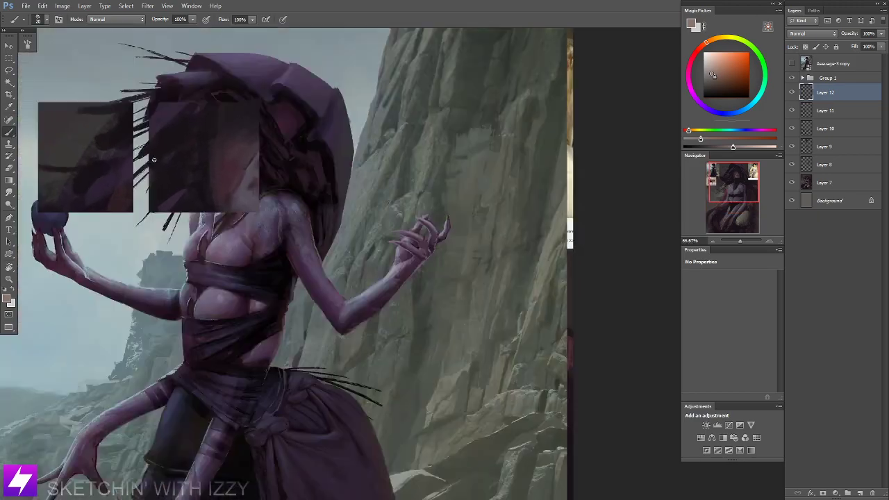
pyautogui.scroll(-3, 174, 160)
pyautogui.moveTo(224, 192); pyautogui.dragTo(143, 111)
pyautogui.scroll(-1, 455, 269)
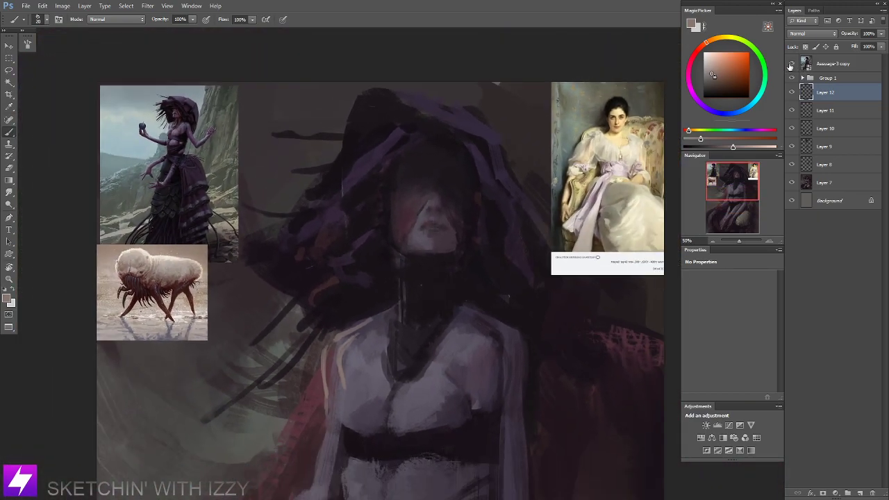
pyautogui.click(791, 64)
pyautogui.moveTo(456, 275); pyautogui.dragTo(425, 253)
pyautogui.scroll(2, 423, 259)
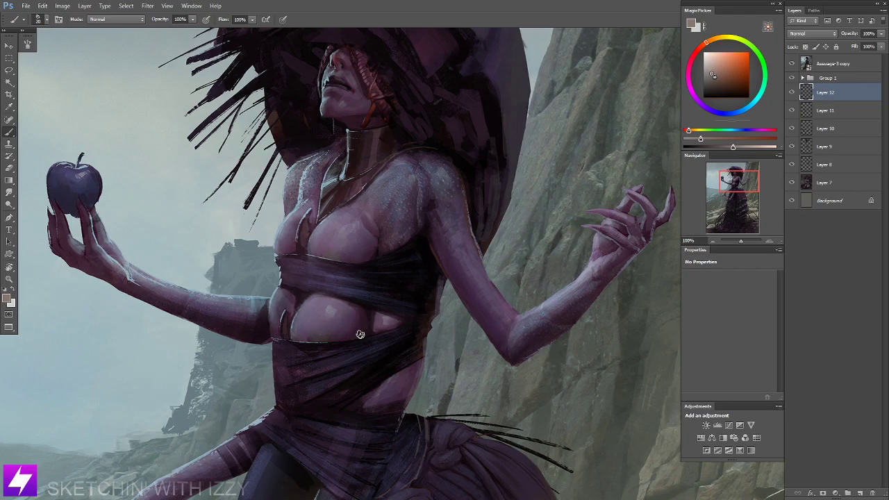
pyautogui.hotkey('ctrl', '-')
pyautogui.hotkey('ctrl', '-')
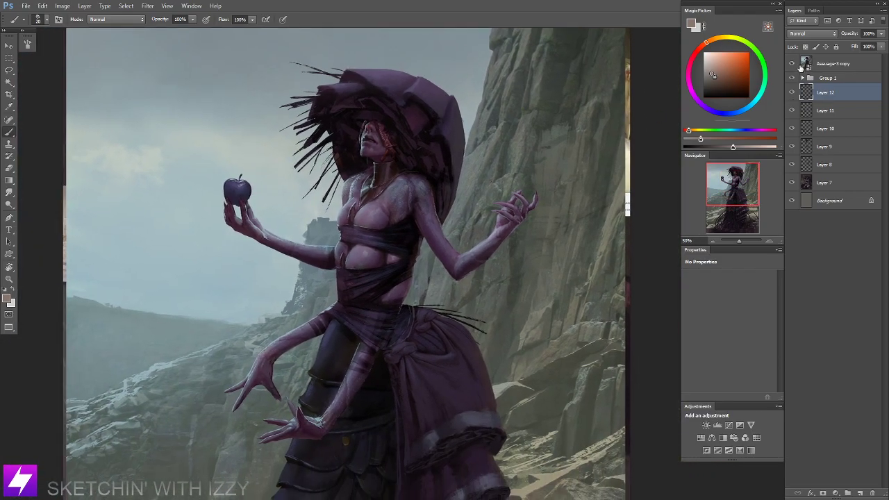
pyautogui.click(792, 64)
pyautogui.moveTo(322, 224); pyautogui.dragTo(311, 205)
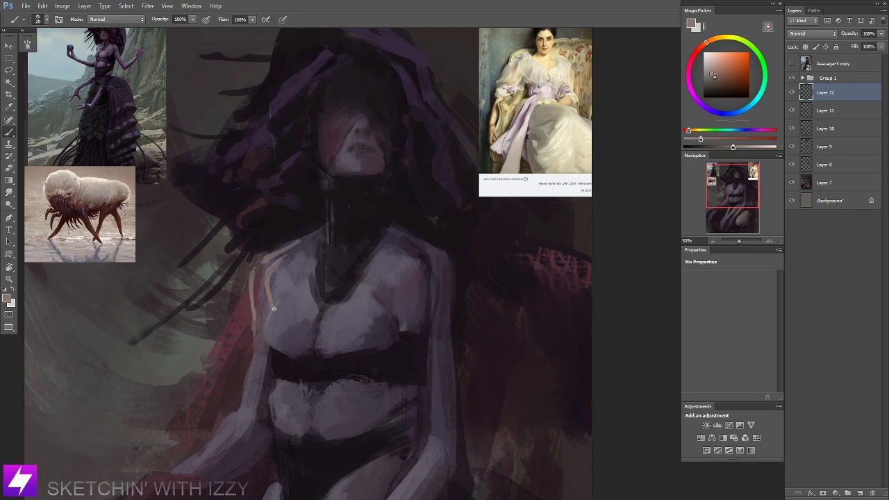
# Draw thin light contour lines around the far side, centre and near side of the chest, undoing and redrawing stray strokes.
pyautogui.moveTo(269, 310); pyautogui.dragTo(263, 338)
pyautogui.hotkey('ctrl', 'z')
pyautogui.moveTo(284, 301)
pyautogui.mouseDown()
pyautogui.moveTo(265, 344)
pyautogui.moveTo(271, 348)
pyautogui.moveTo(278, 293)
pyautogui.moveTo(310, 355)
pyautogui.moveTo(315, 318)
pyautogui.moveTo(312, 358)
pyautogui.mouseUp()
pyautogui.hotkey('ctrl', 'z')
pyautogui.moveTo(317, 322); pyautogui.dragTo(313, 347)
pyautogui.hotkey('ctrl', 'z')
pyautogui.moveTo(320, 316); pyautogui.dragTo(318, 354)
pyautogui.moveTo(382, 346)
pyautogui.mouseDown()
pyautogui.moveTo(352, 332)
pyautogui.moveTo(376, 326)
pyautogui.moveTo(358, 327)
pyautogui.moveTo(381, 310)
pyautogui.moveTo(380, 320)
pyautogui.moveTo(373, 275)
pyautogui.moveTo(386, 312)
pyautogui.mouseUp()
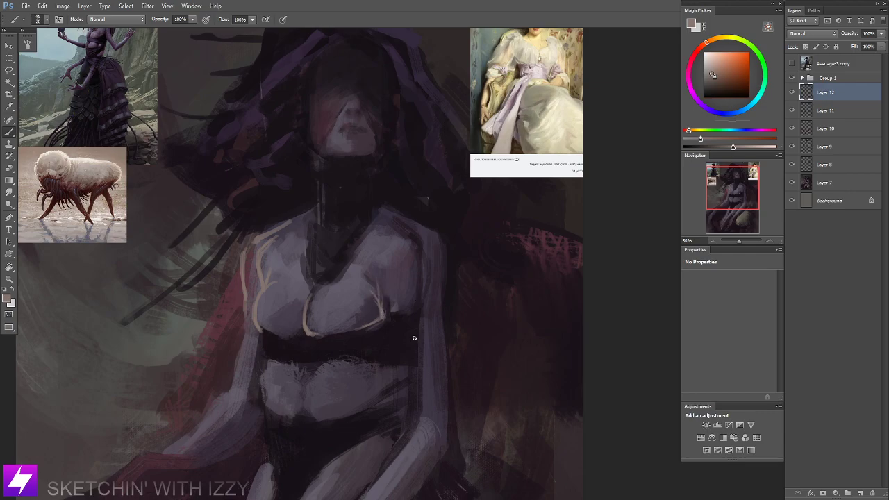
pyautogui.moveTo(383, 359); pyautogui.dragTo(399, 325)
pyautogui.hotkey('ctrl', '-')
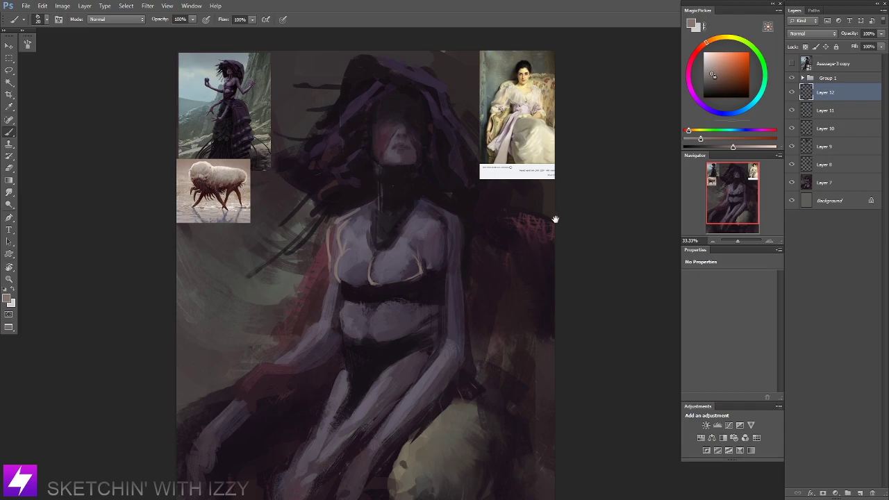
pyautogui.moveTo(530, 286); pyautogui.dragTo(524, 246)
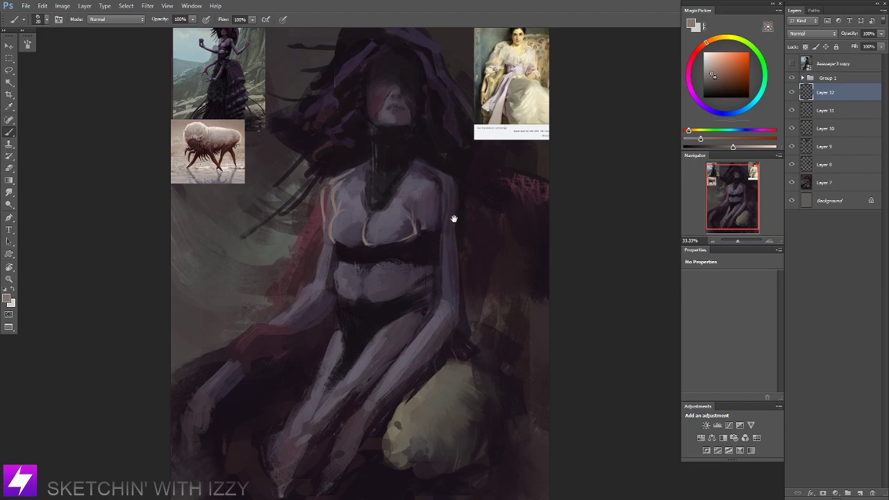
# Check the chest contour lines against the whole seated figure at reduced and enlarged views.
pyautogui.scroll(-1, 459, 221)
pyautogui.scroll(-1, 462, 281)
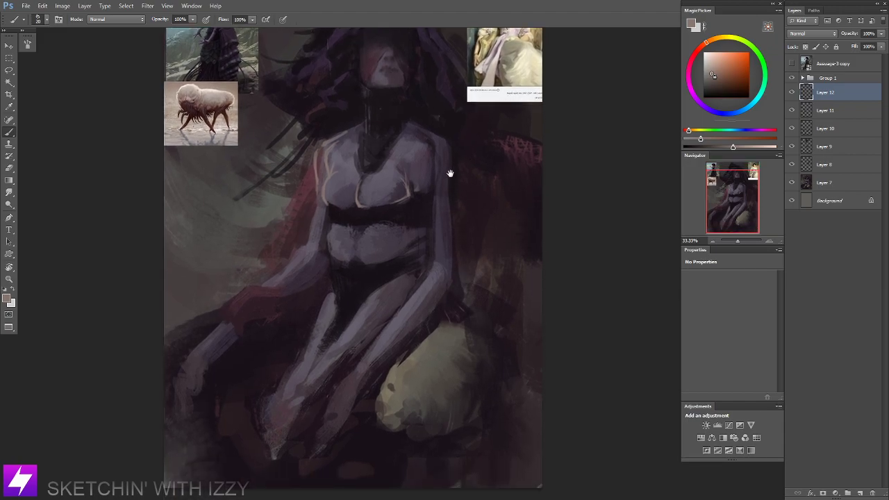
pyautogui.scroll(3, 456, 202)
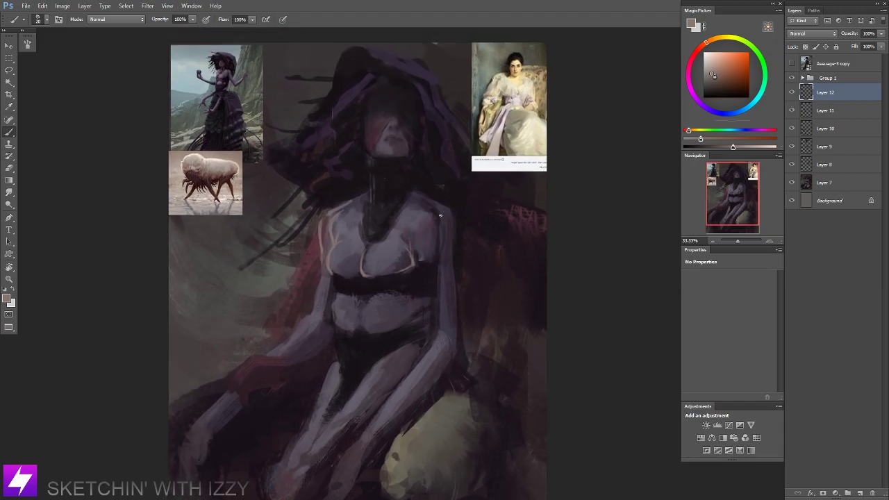
pyautogui.keyDown('ctrl'); pyautogui.click(437, 256); pyautogui.keyUp('ctrl')
pyautogui.moveTo(389, 280); pyautogui.dragTo(403, 292)
pyautogui.keyDown('alt'); pyautogui.click(459, 257); pyautogui.keyUp('alt')
pyautogui.scroll(-1, 455, 278)
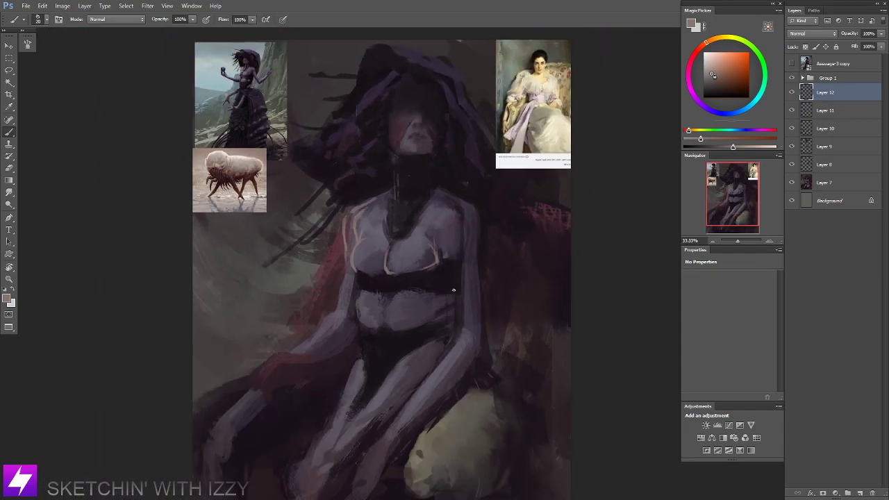
pyautogui.press('r')
pyautogui.scroll(-1, 448, 292)
pyautogui.moveTo(448, 232); pyautogui.dragTo(437, 245)
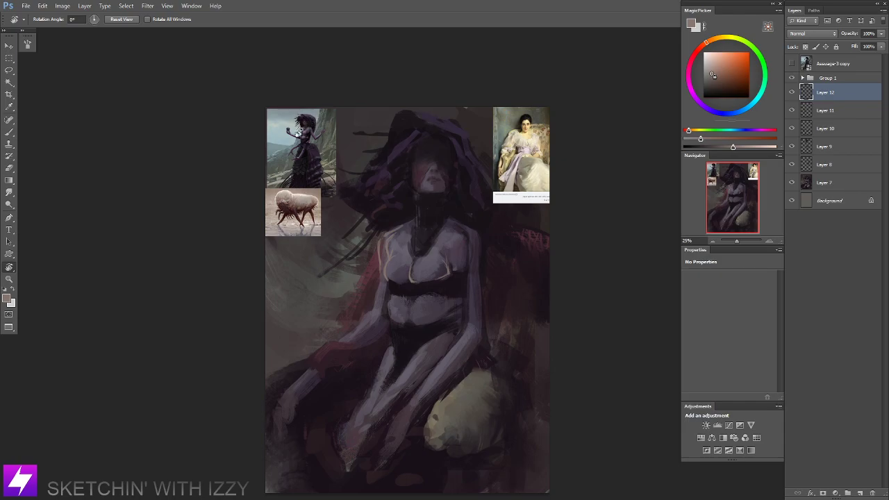
pyautogui.press('b')
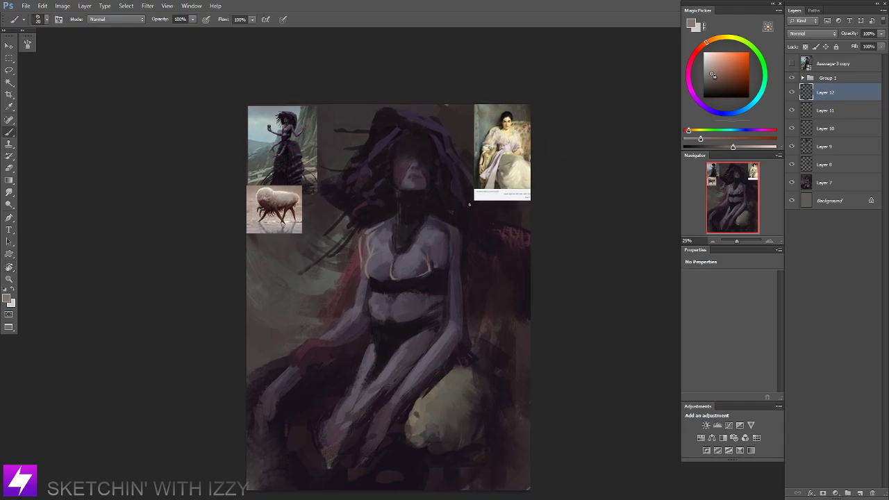
pyautogui.scroll(1, 432, 247)
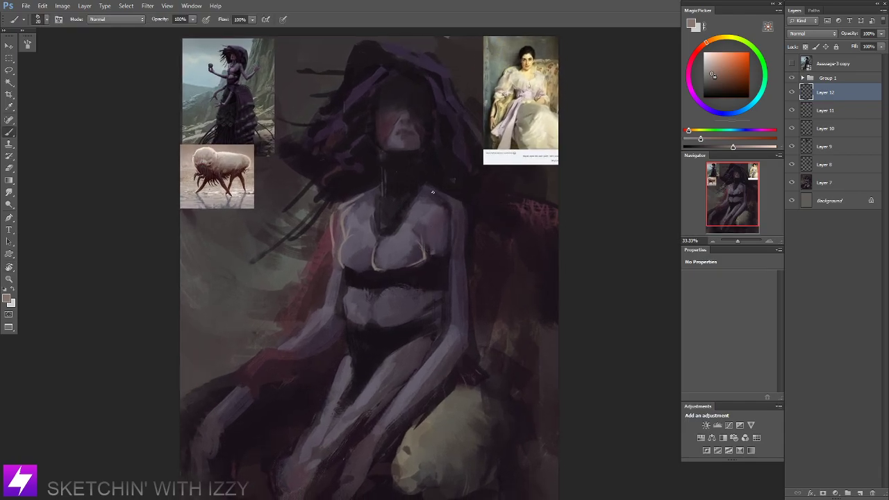
pyautogui.scroll(1, 432, 192)
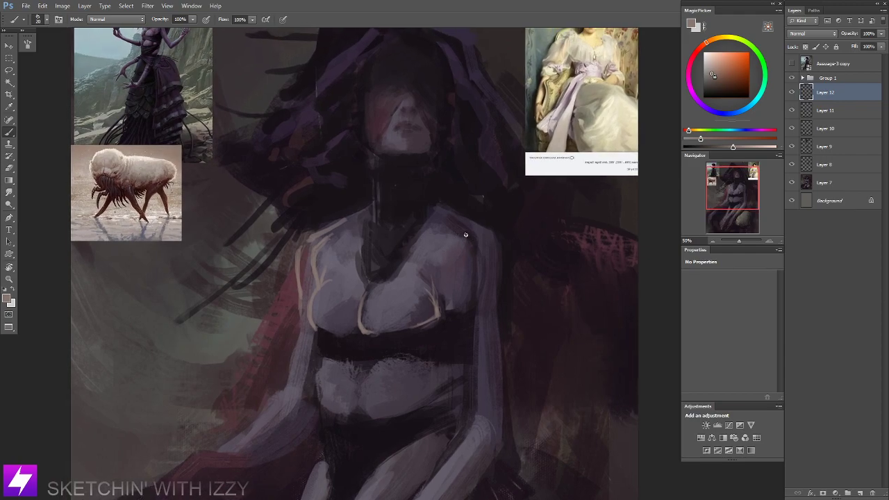
# Add a contour line over the near shoulder and mark the far edge of the dark chest wrap.
pyautogui.moveTo(463, 235)
pyautogui.mouseDown()
pyautogui.moveTo(474, 252)
pyautogui.moveTo(472, 244)
pyautogui.moveTo(474, 305)
pyautogui.mouseUp()
pyautogui.hotkey('ctrl', 'z')
pyautogui.scroll(-1, 454, 368)
pyautogui.moveTo(451, 373)
pyautogui.mouseDown()
pyautogui.moveTo(426, 311)
pyautogui.moveTo(440, 343)
pyautogui.mouseUp()
pyautogui.moveTo(376, 277); pyautogui.dragTo(380, 286)
pyautogui.press('e')
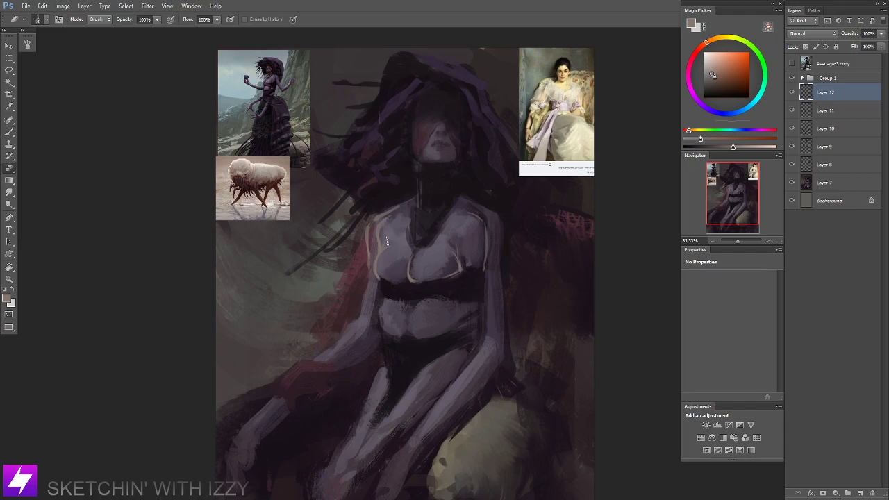
pyautogui.press('b')
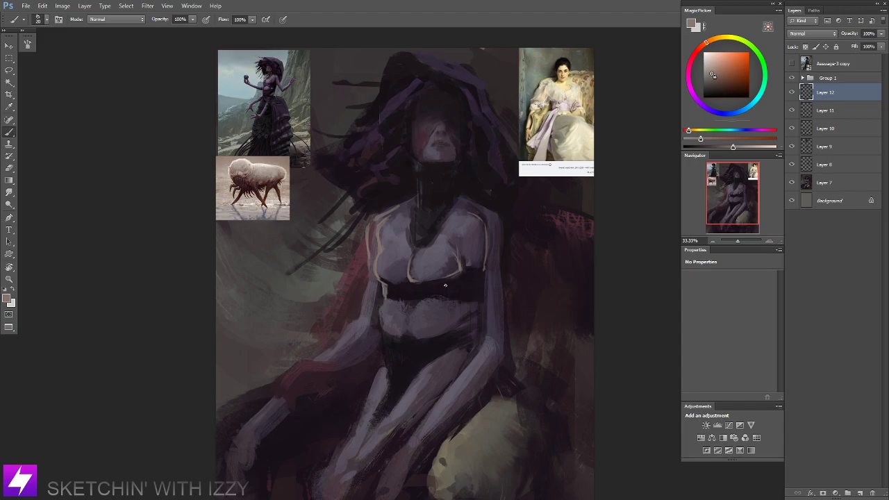
# Rotate the canvas to draw a light line along the lower edge of the chest wrap, then reset the rotation.
pyautogui.hotkey('ctrl', '-')
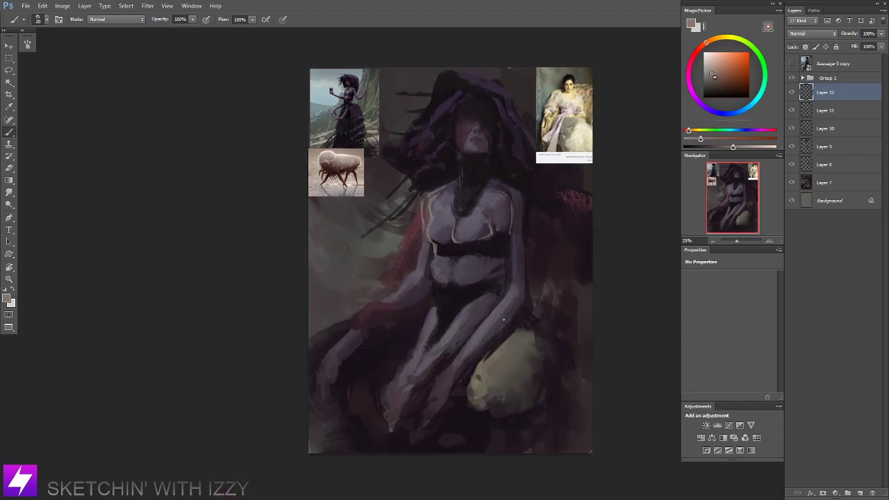
pyautogui.press('r')
pyautogui.moveTo(484, 348)
pyautogui.mouseDown()
pyautogui.moveTo(504, 337)
pyautogui.moveTo(496, 206)
pyautogui.mouseUp()
pyautogui.hotkey('ctrl', '+')
pyautogui.press('b')
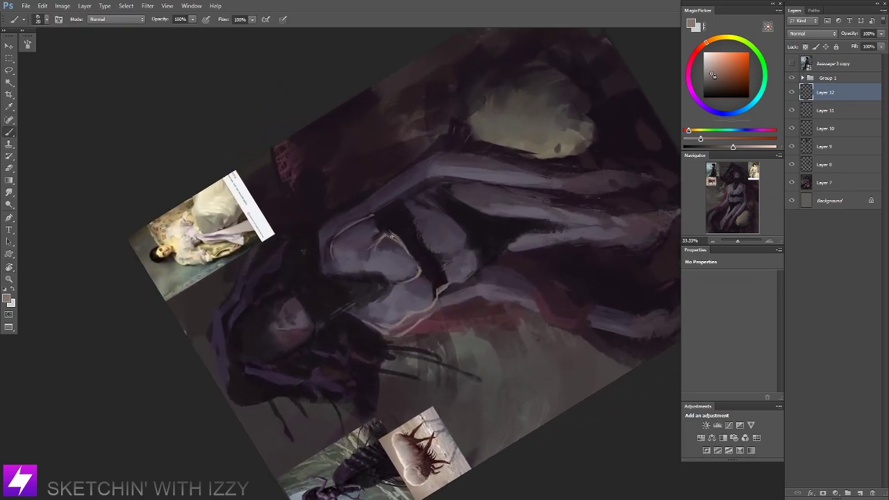
pyautogui.moveTo(415, 230); pyautogui.dragTo(446, 276)
pyautogui.moveTo(421, 235); pyautogui.dragTo(449, 281)
pyautogui.press('Escape')
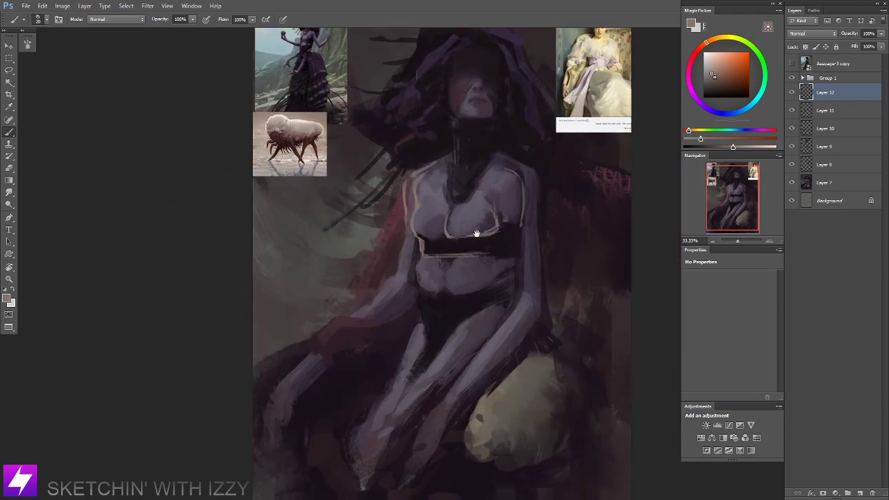
# Outline the abdomen below the chest wrap with light contour lines along its far side, lower edge and near side.
pyautogui.moveTo(476, 232); pyautogui.dragTo(467, 230)
pyautogui.moveTo(491, 274); pyautogui.dragTo(481, 264)
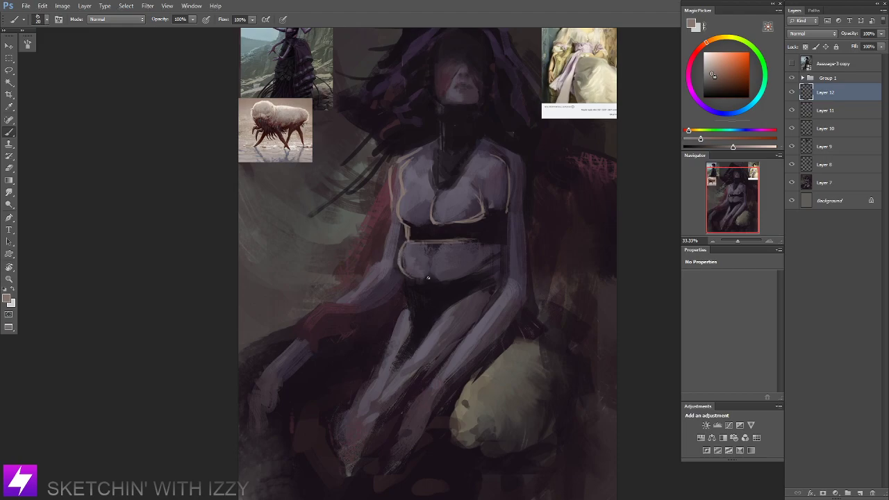
pyautogui.moveTo(463, 271); pyautogui.dragTo(455, 280)
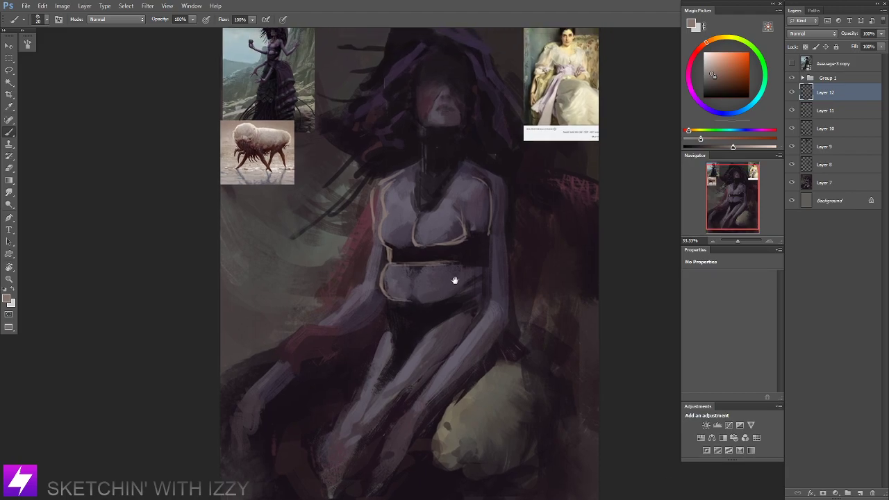
pyautogui.moveTo(413, 299)
pyautogui.mouseDown()
pyautogui.moveTo(463, 297)
pyautogui.moveTo(439, 303)
pyautogui.moveTo(461, 288)
pyautogui.moveTo(443, 299)
pyautogui.moveTo(466, 264)
pyautogui.moveTo(469, 288)
pyautogui.mouseUp()
pyautogui.hotkey('ctrl', '-')
pyautogui.hotkey('ctrl', '-')
pyautogui.moveTo(522, 244); pyautogui.dragTo(497, 241)
pyautogui.scroll(1, 455, 237)
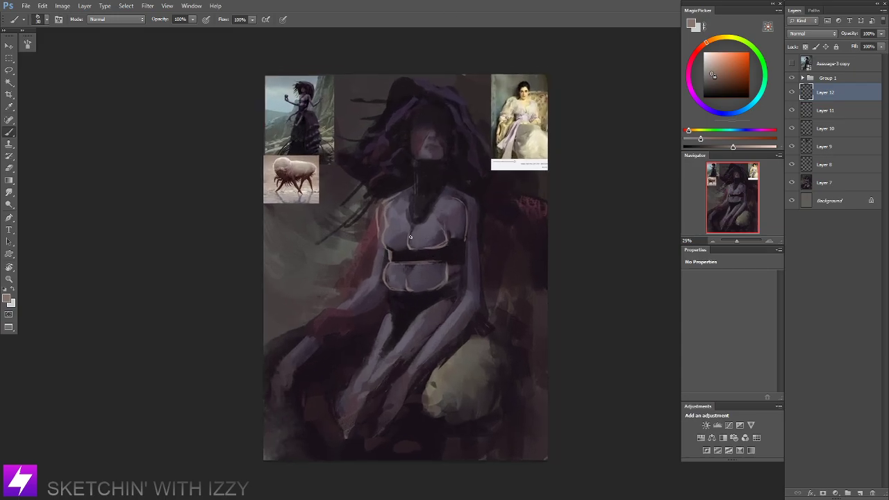
pyautogui.moveTo(410, 250); pyautogui.dragTo(400, 256)
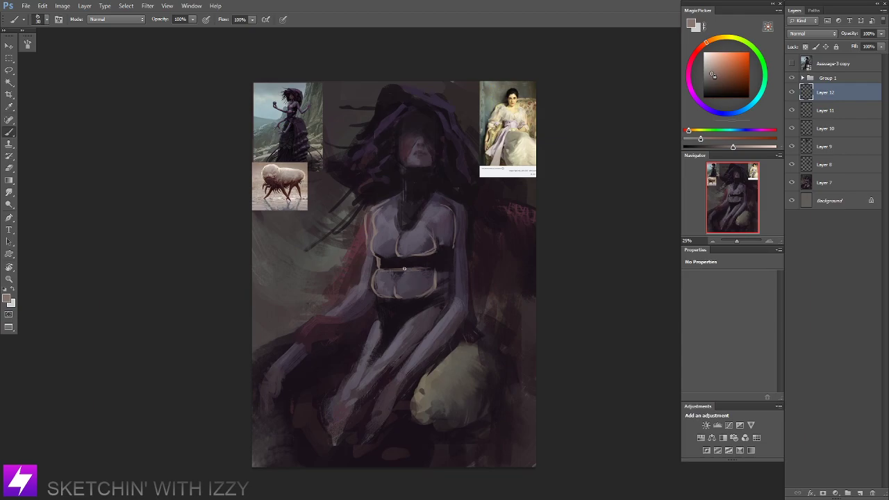
pyautogui.scroll(-2, 423, 266)
pyautogui.scroll(2, 378, 222)
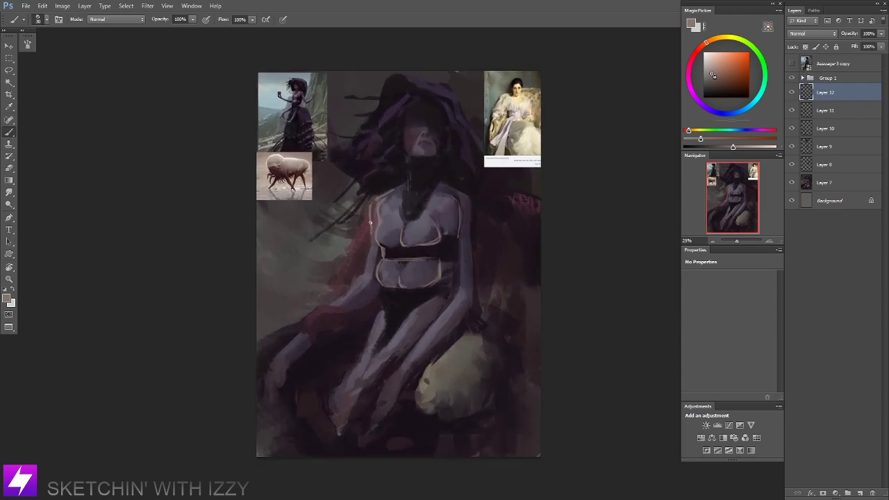
# Draw a light line down the far upper arm and clean up the lines around the far shoulder.
pyautogui.moveTo(370, 217)
pyautogui.mouseDown()
pyautogui.moveTo(365, 276)
pyautogui.moveTo(371, 229)
pyautogui.moveTo(367, 284)
pyautogui.mouseUp()
pyautogui.press('e')
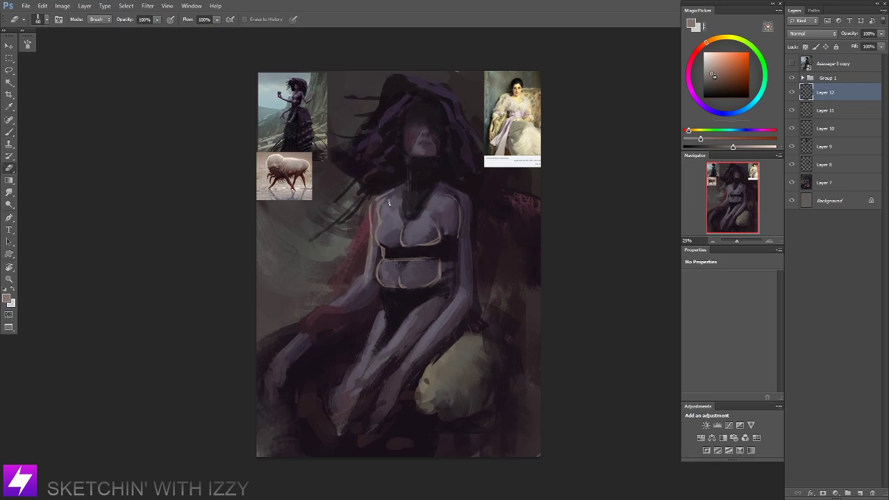
pyautogui.press('l')
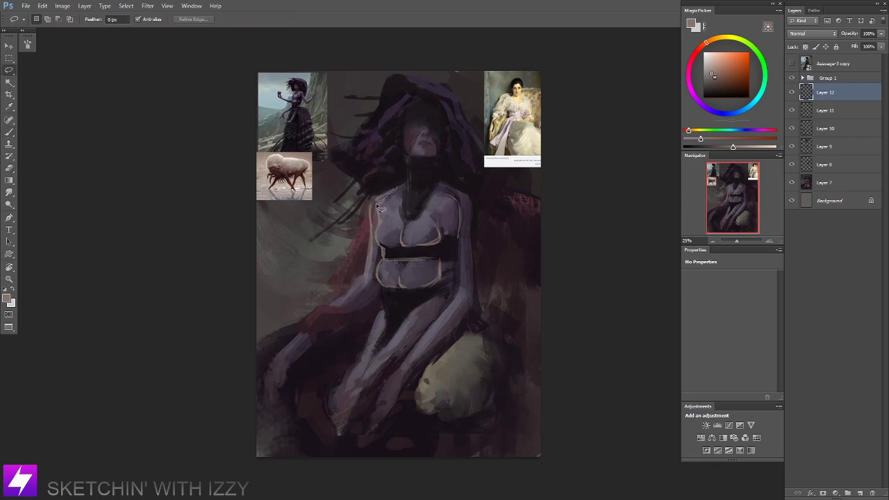
pyautogui.moveTo(373, 224)
pyautogui.mouseDown()
pyautogui.moveTo(378, 257)
pyautogui.moveTo(356, 292)
pyautogui.moveTo(395, 182)
pyautogui.moveTo(393, 201)
pyautogui.moveTo(363, 212)
pyautogui.moveTo(369, 232)
pyautogui.mouseUp()
pyautogui.hotkey('ctrl', 'd')
pyautogui.hotkey('ctrl', '-')
pyautogui.moveTo(434, 271); pyautogui.dragTo(431, 271)
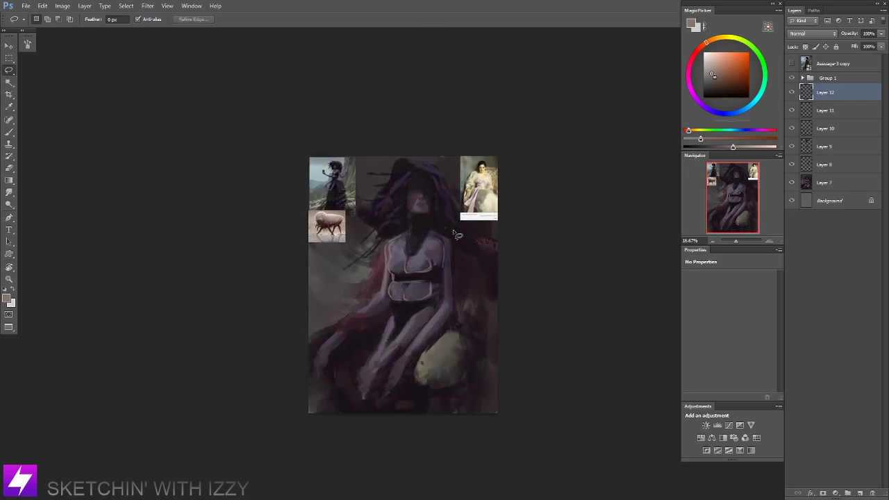
pyautogui.scroll(1, 458, 234)
pyautogui.press('b')
pyautogui.moveTo(452, 227)
pyautogui.mouseDown()
pyautogui.moveTo(461, 266)
pyautogui.moveTo(461, 334)
pyautogui.mouseUp()
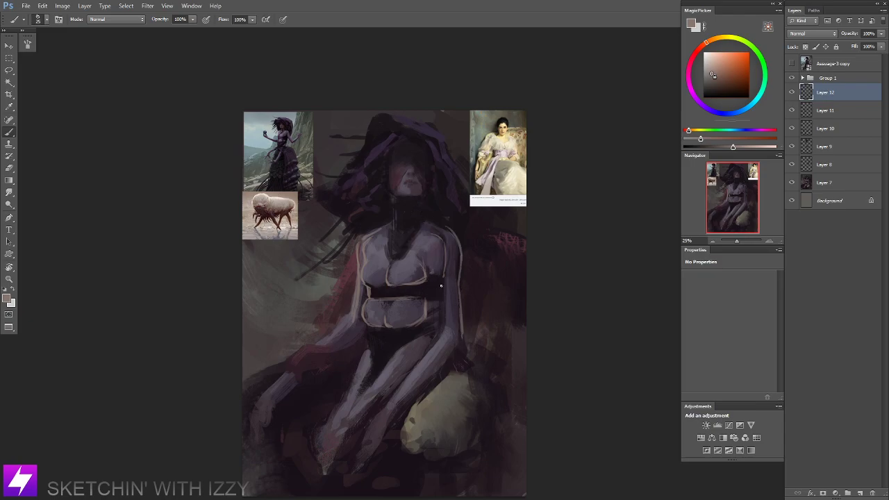
pyautogui.hotkey('ctrl', 'alt', 'z')
pyautogui.hotkey('ctrl', 'alt', 'z')
pyautogui.hotkey('ctrl', 'alt', 'z')
pyautogui.press('e')
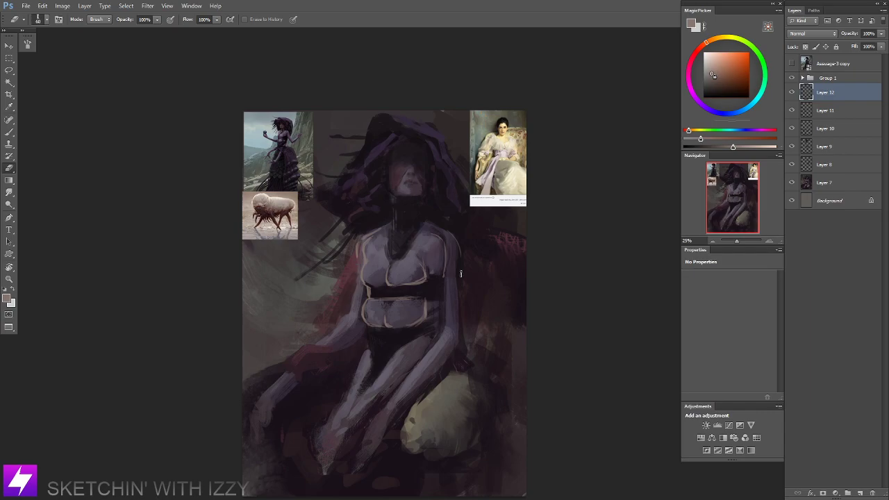
# Sketch a new near upper arm angled outward from the shoulder with light lines, redrawing strokes that miss the shape.
pyautogui.press('b')
pyautogui.moveTo(460, 248); pyautogui.dragTo(484, 312)
pyautogui.hotkey('ctrl', 'z')
pyautogui.moveTo(462, 249); pyautogui.dragTo(478, 307)
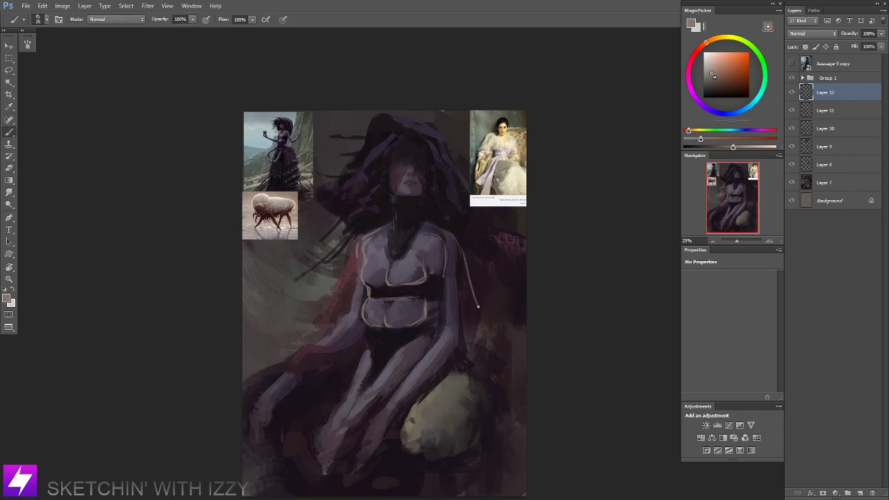
pyautogui.moveTo(466, 269); pyautogui.dragTo(484, 322)
pyautogui.moveTo(460, 246)
pyautogui.mouseDown()
pyautogui.moveTo(466, 283)
pyautogui.moveTo(445, 271)
pyautogui.moveTo(448, 278)
pyautogui.moveTo(453, 263)
pyautogui.moveTo(448, 287)
pyautogui.moveTo(465, 334)
pyautogui.moveTo(451, 314)
pyautogui.mouseUp()
pyautogui.moveTo(443, 283); pyautogui.dragTo(442, 343)
pyautogui.hotkey('ctrl', 'z')
pyautogui.moveTo(446, 284)
pyautogui.mouseDown()
pyautogui.moveTo(441, 344)
pyautogui.moveTo(442, 336)
pyautogui.mouseUp()
# Sketch the near arm's elbow, forearm and a hand resting on the pale rounded form, undoing and reworking the first strokes.
pyautogui.scroll(-2, 445, 347)
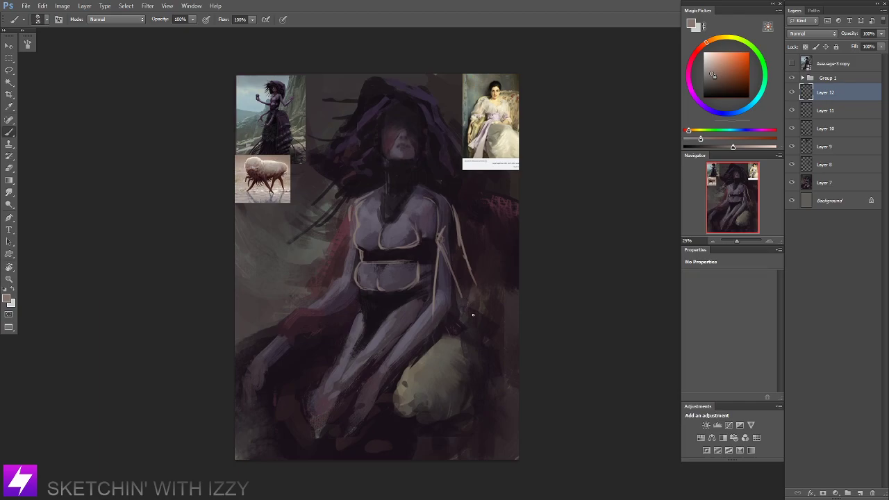
pyautogui.moveTo(481, 289); pyautogui.dragTo(474, 316)
pyautogui.moveTo(472, 290)
pyautogui.mouseDown()
pyautogui.moveTo(491, 312)
pyautogui.moveTo(478, 296)
pyautogui.moveTo(475, 327)
pyautogui.moveTo(482, 331)
pyautogui.moveTo(491, 314)
pyautogui.moveTo(501, 353)
pyautogui.mouseUp()
pyautogui.moveTo(475, 325); pyautogui.dragTo(489, 369)
pyautogui.moveTo(489, 369)
pyautogui.mouseDown()
pyautogui.moveTo(490, 381)
pyautogui.moveTo(504, 383)
pyautogui.mouseUp()
pyautogui.moveTo(495, 372); pyautogui.dragTo(493, 390)
pyautogui.hotkey('ctrl', 'alt', 'z')
pyautogui.hotkey('ctrl', 'alt', 'z')
pyautogui.hotkey('ctrl', 'alt', 'z')
pyautogui.hotkey('ctrl', 'alt', 'z')
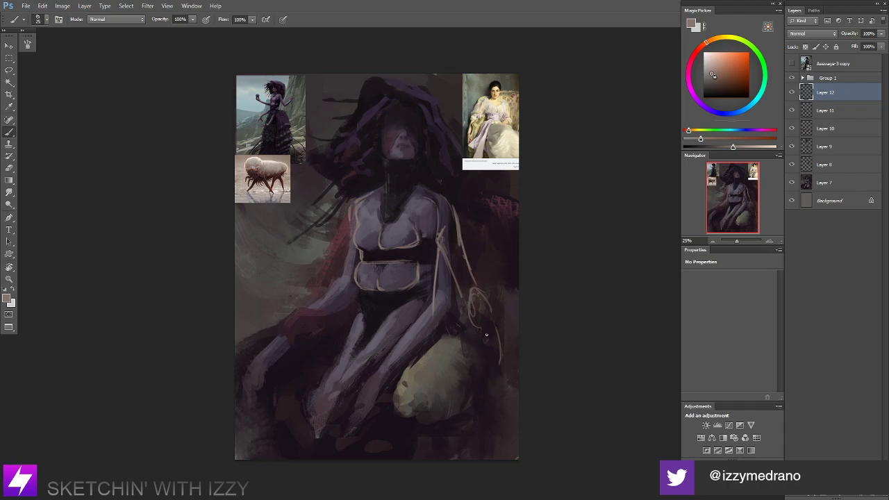
pyautogui.hotkey('ctrl', 'alt', 'z')
pyautogui.hotkey('ctrl', 'alt', 'z')
pyautogui.moveTo(476, 281)
pyautogui.mouseDown()
pyautogui.moveTo(486, 313)
pyautogui.moveTo(467, 315)
pyautogui.moveTo(491, 316)
pyautogui.moveTo(469, 306)
pyautogui.moveTo(442, 353)
pyautogui.moveTo(446, 364)
pyautogui.moveTo(428, 357)
pyautogui.moveTo(435, 381)
pyautogui.moveTo(453, 374)
pyautogui.moveTo(446, 387)
pyautogui.moveTo(447, 368)
pyautogui.moveTo(445, 388)
pyautogui.moveTo(445, 369)
pyautogui.moveTo(461, 358)
pyautogui.moveTo(460, 374)
pyautogui.moveTo(436, 366)
pyautogui.moveTo(472, 346)
pyautogui.moveTo(488, 305)
pyautogui.mouseUp()
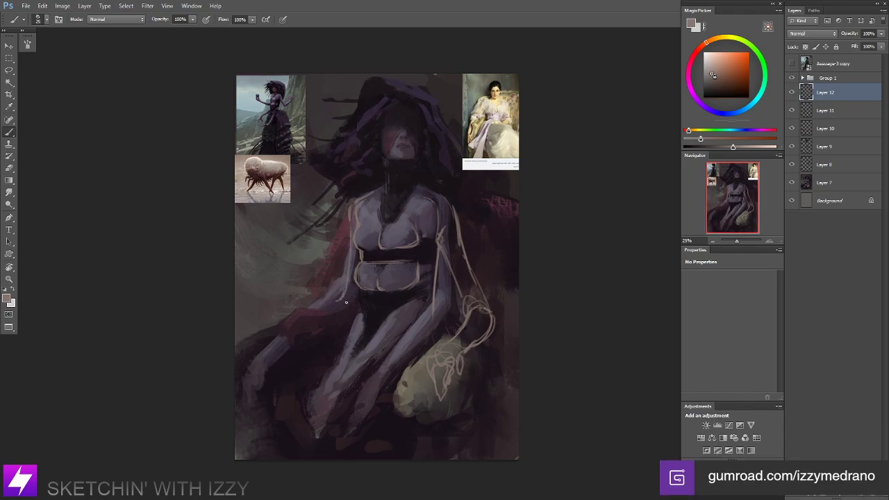
pyautogui.moveTo(346, 302)
pyautogui.mouseDown()
pyautogui.moveTo(357, 304)
pyautogui.moveTo(308, 319)
pyautogui.mouseUp()
pyautogui.press('e')
pyautogui.moveTo(345, 297)
pyautogui.mouseDown()
pyautogui.moveTo(348, 305)
pyautogui.moveTo(345, 292)
pyautogui.moveTo(320, 313)
pyautogui.mouseUp()
pyautogui.press('b')
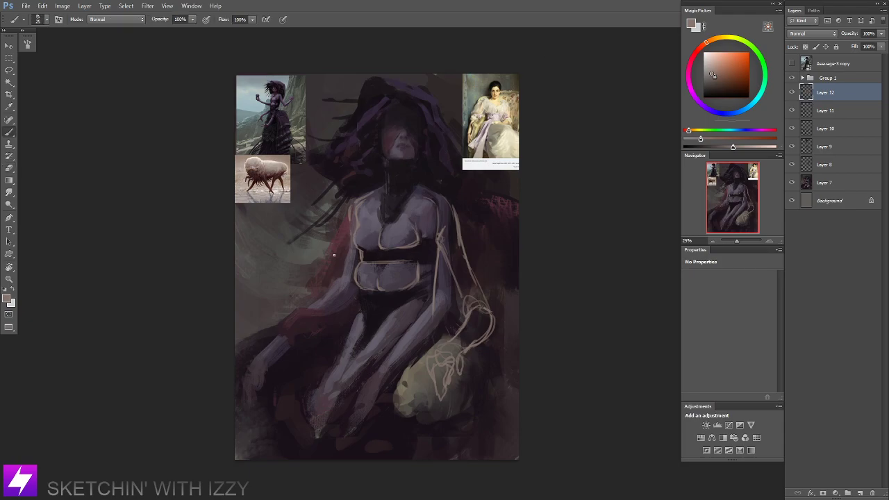
# Sketch the far arm with light lines: a straight upper arm, the elbow, and a forearm ending in a hanging hand.
pyautogui.moveTo(343, 237); pyautogui.dragTo(316, 291)
pyautogui.moveTo(341, 245)
pyautogui.mouseDown()
pyautogui.moveTo(261, 372)
pyautogui.moveTo(253, 394)
pyautogui.moveTo(294, 345)
pyautogui.moveTo(257, 401)
pyautogui.mouseUp()
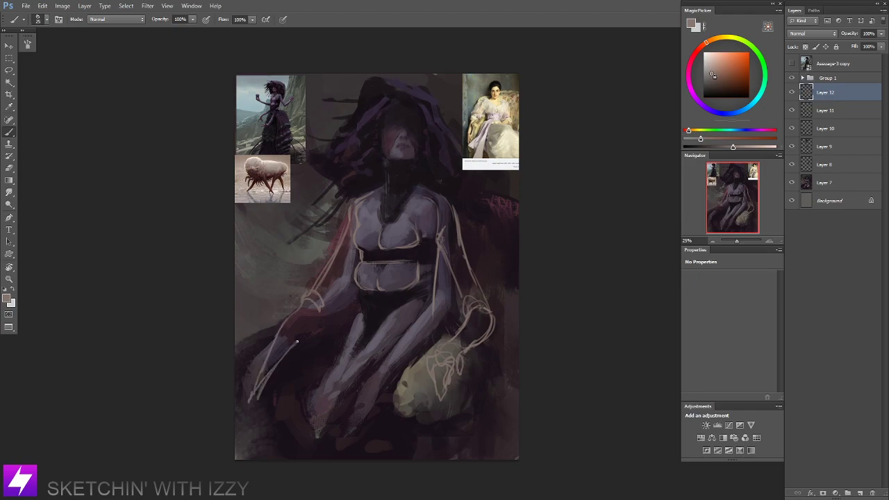
pyautogui.moveTo(296, 342)
pyautogui.mouseDown()
pyautogui.moveTo(251, 422)
pyautogui.moveTo(253, 406)
pyautogui.moveTo(249, 439)
pyautogui.moveTo(240, 421)
pyautogui.moveTo(257, 448)
pyautogui.moveTo(252, 431)
pyautogui.moveTo(270, 391)
pyautogui.mouseUp()
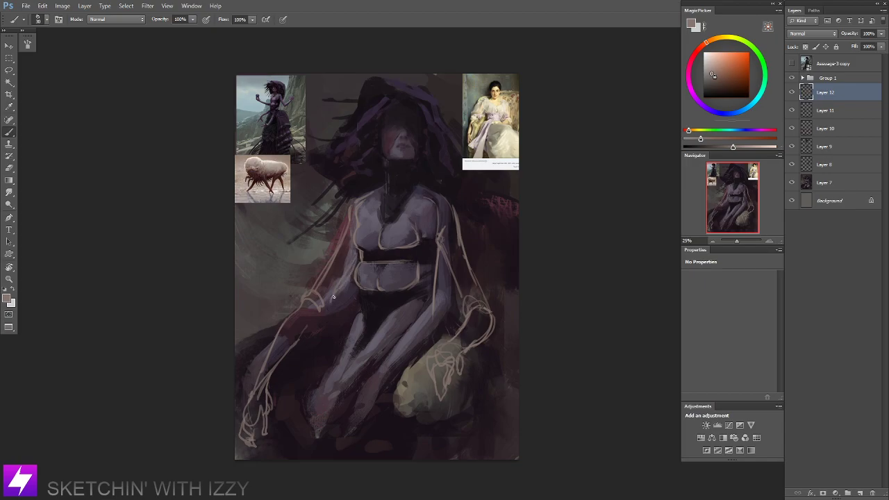
pyautogui.moveTo(337, 285)
pyautogui.mouseDown()
pyautogui.moveTo(330, 310)
pyautogui.moveTo(286, 353)
pyautogui.mouseUp()
pyautogui.moveTo(356, 203); pyautogui.dragTo(345, 234)
pyautogui.hotkey('ctrl', 'z')
# Flip the canvas horizontally to check the figure's proportions in mirror view.
pyautogui.hotkey('ctrl', '-')
pyautogui.hotkey('ctrl', '-')
pyautogui.hotkey('ctrl', 'shift', 'h')
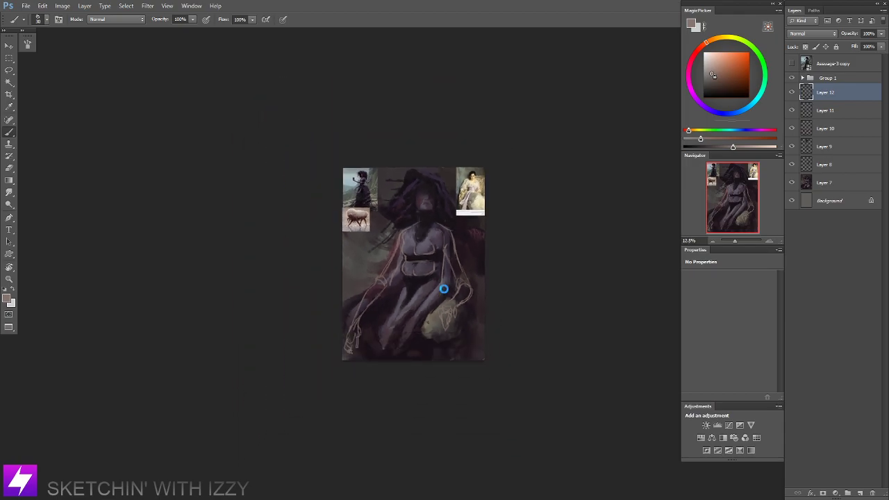
pyautogui.moveTo(429, 285); pyautogui.dragTo(428, 281)
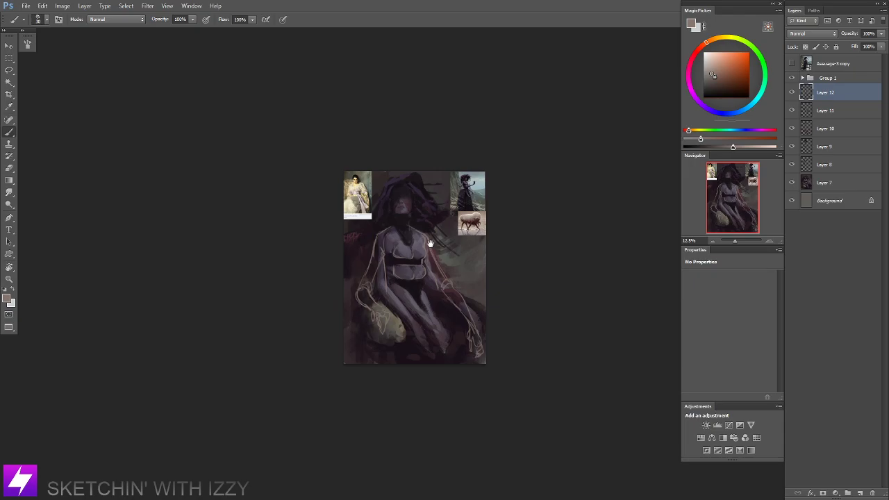
pyautogui.scroll(2, 426, 245)
pyautogui.moveTo(403, 228); pyautogui.dragTo(404, 253)
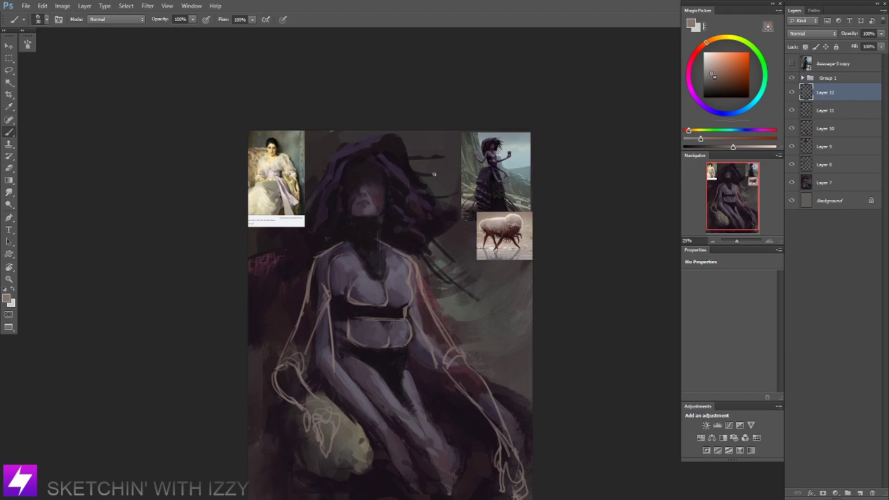
pyautogui.hotkey('ctrl', '+')
pyautogui.hotkey('ctrl', '-')
# Show the full-size reference painting layer, examine the standing figure's head and arms, and hide the layer again.
pyautogui.click(792, 64)
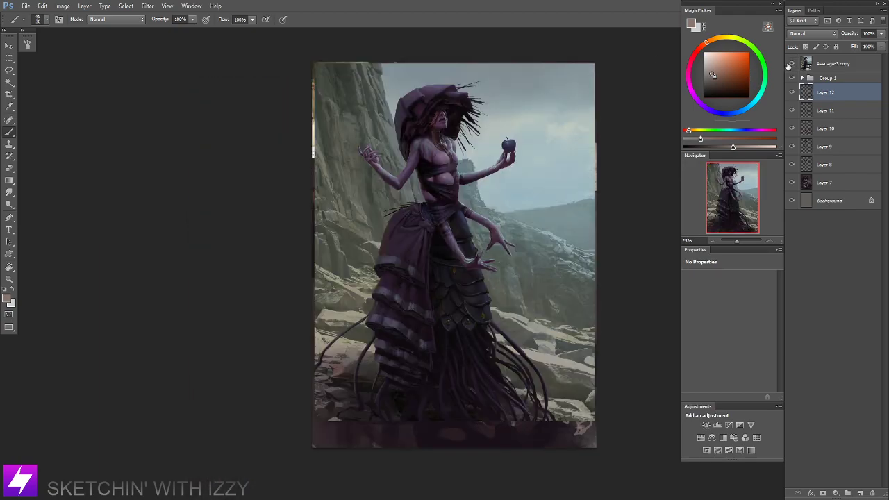
pyautogui.scroll(1, 407, 156)
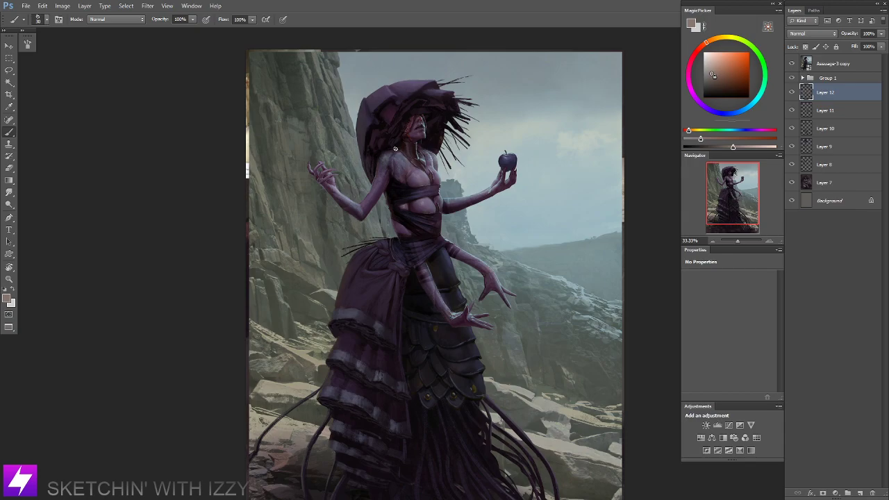
pyautogui.click(791, 63)
pyautogui.scroll(-1, 417, 243)
pyautogui.moveTo(419, 239); pyautogui.dragTo(404, 249)
pyautogui.scroll(-1, 430, 230)
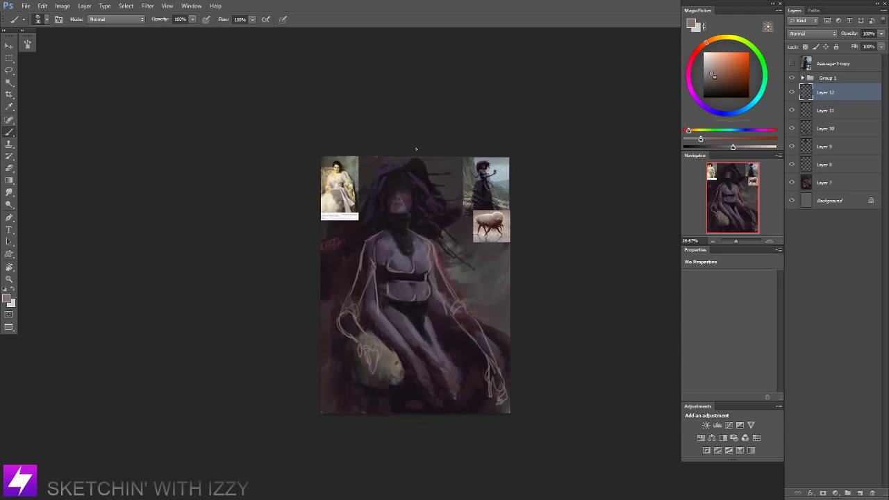
# Scale Layers 7 through 12 down together to about 91% and shift them down 0.2 in.
pyautogui.keyDown('shift'); pyautogui.click(824, 182); pyautogui.keyUp('shift')
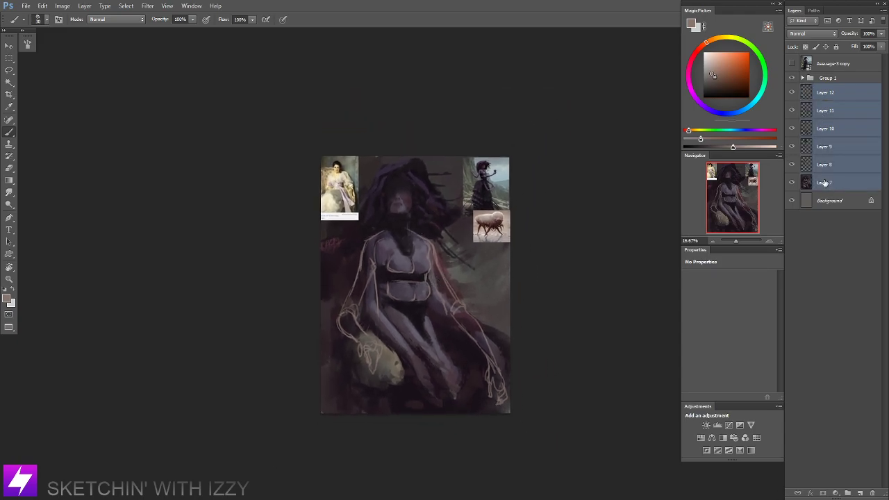
pyautogui.hotkey('ctrl', 't')
pyautogui.moveTo(511, 144); pyautogui.dragTo(503, 154)
pyautogui.press('Return')
pyautogui.press('b')
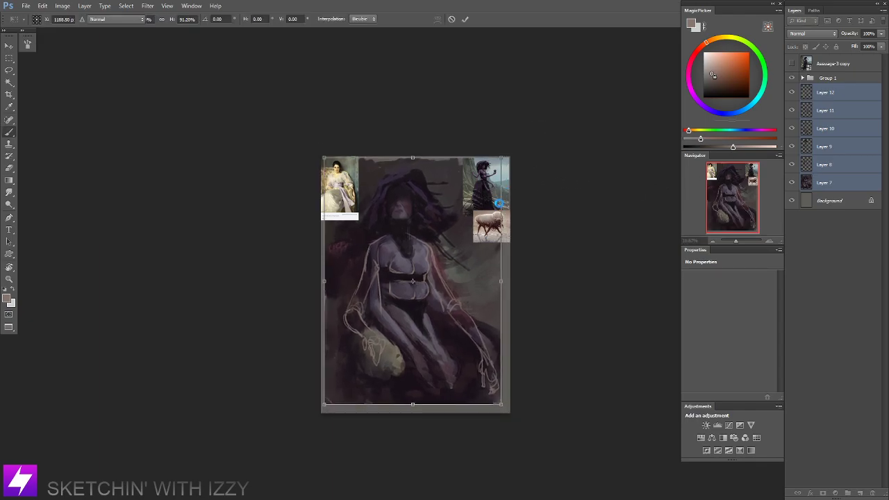
pyautogui.hotkey('ctrl', 'z')
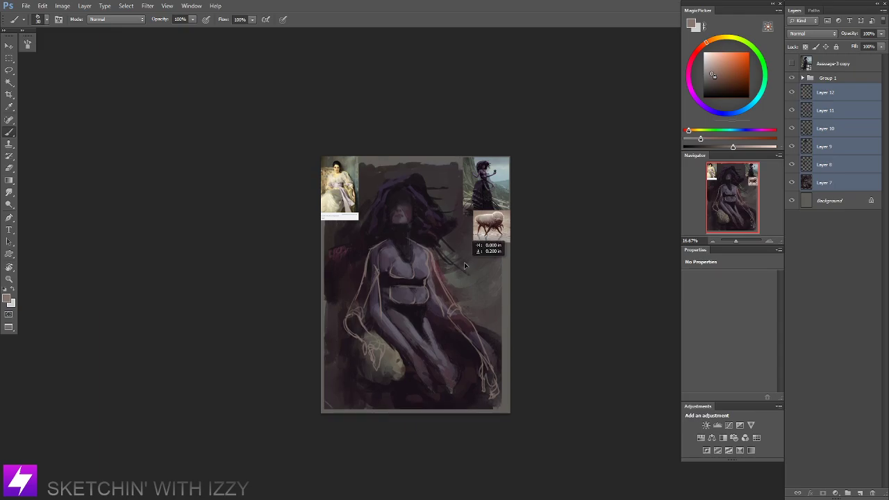
# Lasso the head, hood and trailing hair and copy the area onto a new layer above Layer 12.
pyautogui.click(827, 96)
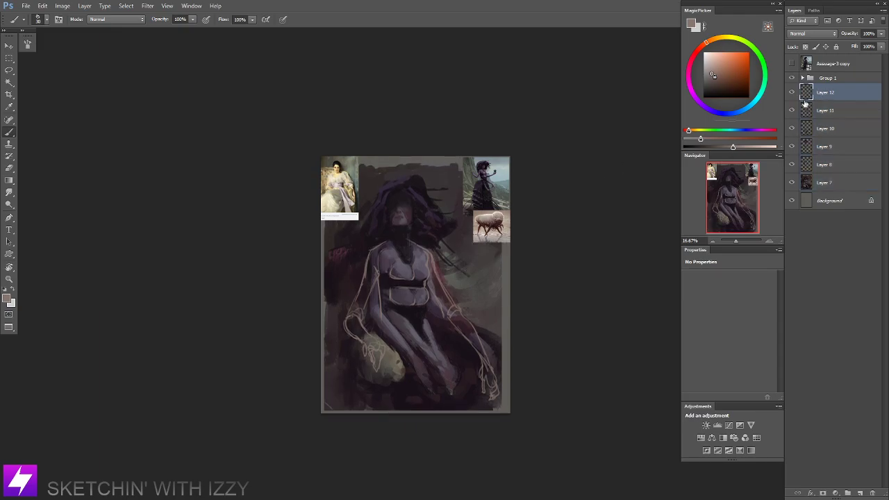
pyautogui.hotkey('ctrl', '+')
pyautogui.moveTo(377, 183); pyautogui.dragTo(375, 219)
pyautogui.press('l')
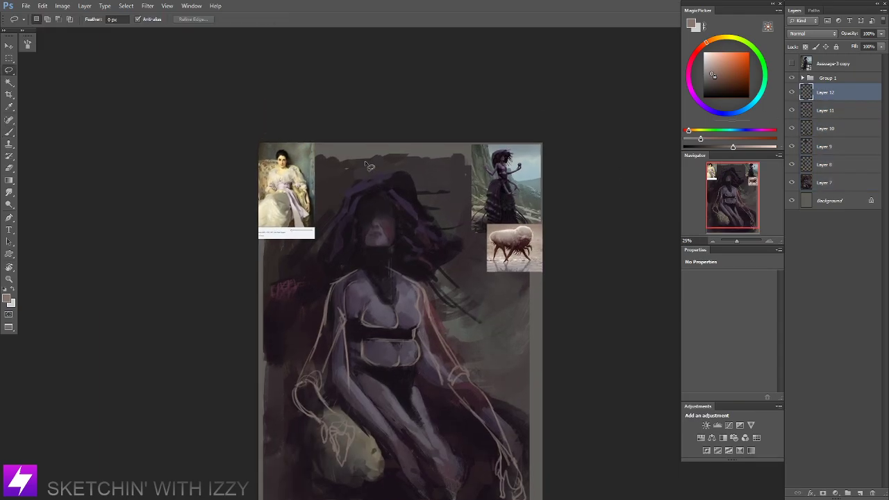
pyautogui.moveTo(366, 165)
pyautogui.mouseDown()
pyautogui.moveTo(321, 231)
pyautogui.moveTo(354, 268)
pyautogui.moveTo(483, 297)
pyautogui.moveTo(420, 149)
pyautogui.moveTo(369, 158)
pyautogui.mouseUp()
pyautogui.moveTo(419, 284)
pyautogui.mouseDown()
pyautogui.moveTo(487, 253)
pyautogui.moveTo(442, 332)
pyautogui.mouseUp()
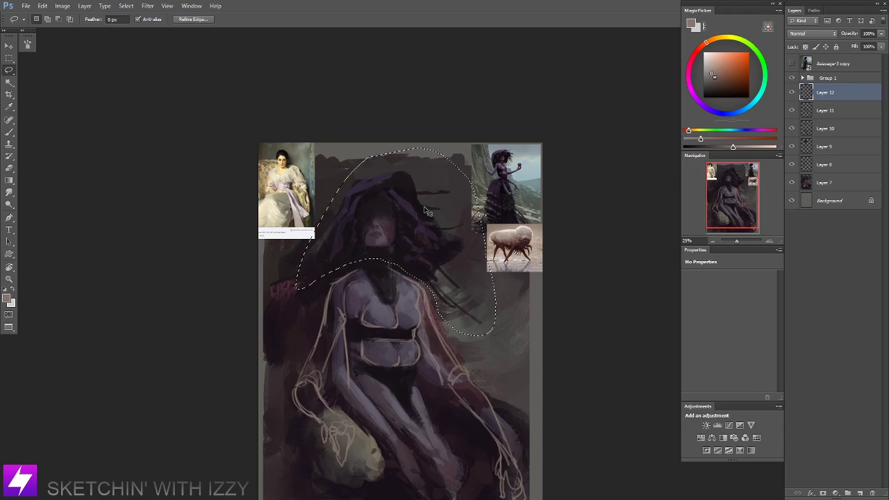
pyautogui.hotkey('ctrl', 'j')
# Enlarge the copied head and hood to about 106%, raise it slightly, rotate it -2.21° and widen it to about 102%.
pyautogui.moveTo(428, 242); pyautogui.dragTo(428, 249)
pyautogui.hotkey('ctrl', 't')
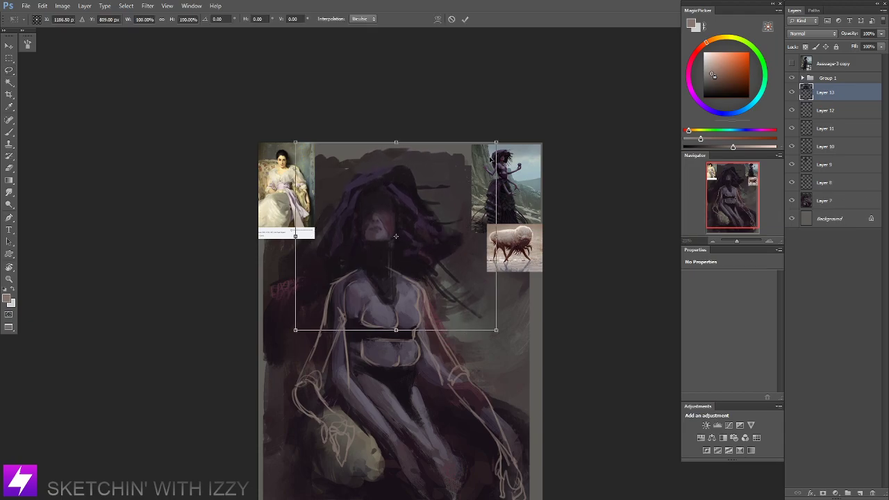
pyautogui.moveTo(496, 143); pyautogui.dragTo(502, 137)
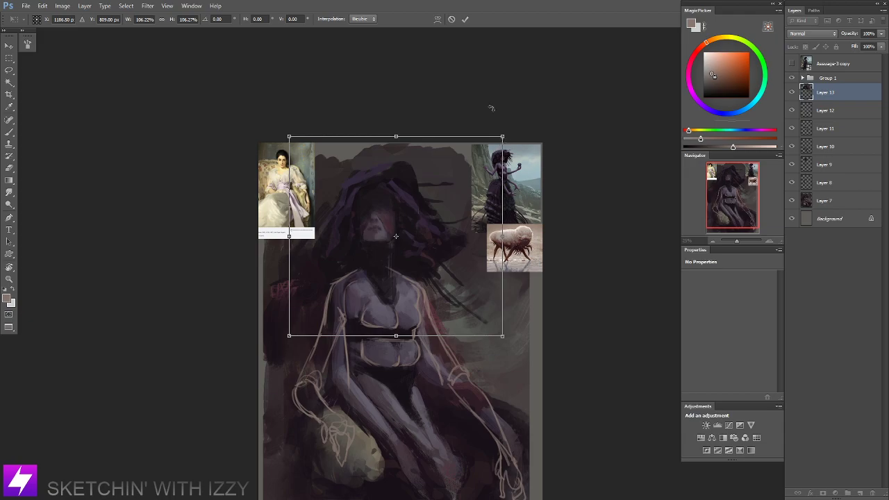
pyautogui.hotkey('ctrl', 'z')
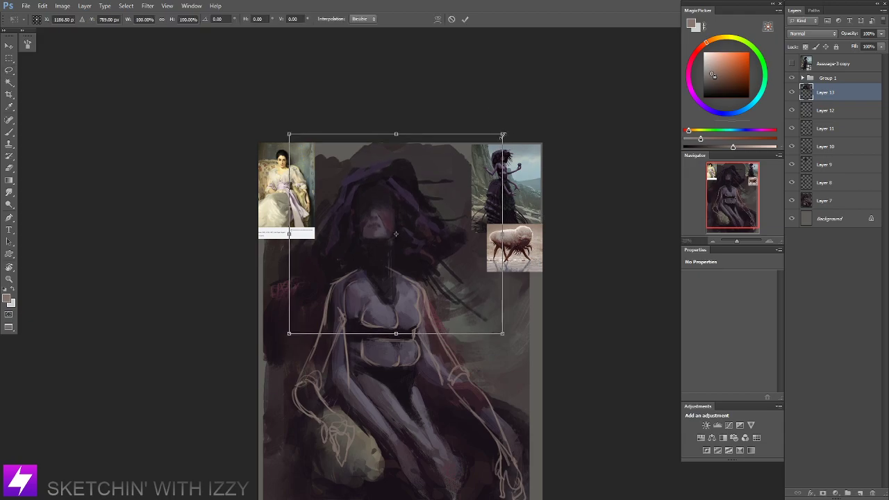
pyautogui.moveTo(504, 147); pyautogui.dragTo(533, 160)
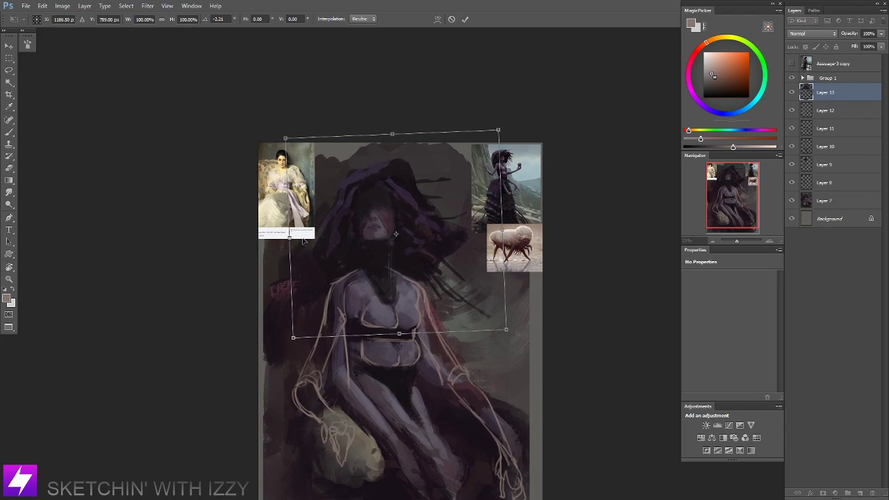
pyautogui.moveTo(290, 237); pyautogui.dragTo(285, 238)
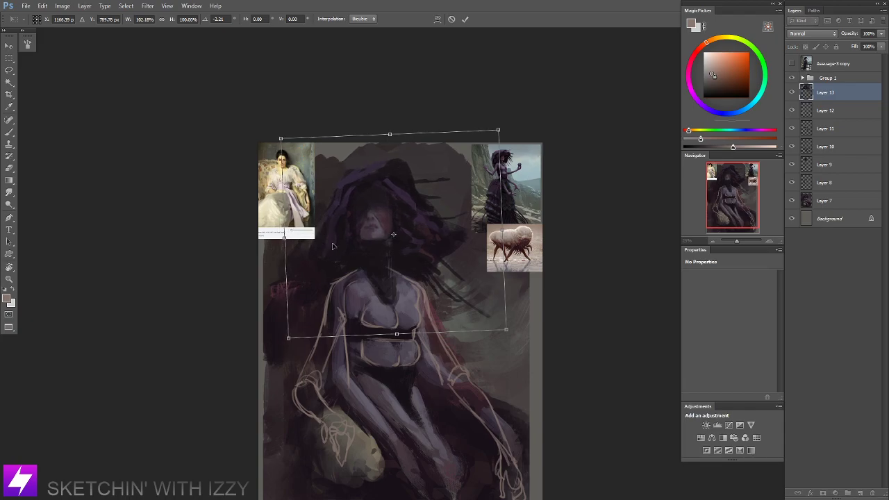
pyautogui.press('Return')
pyautogui.moveTo(388, 272); pyautogui.dragTo(388, 272)
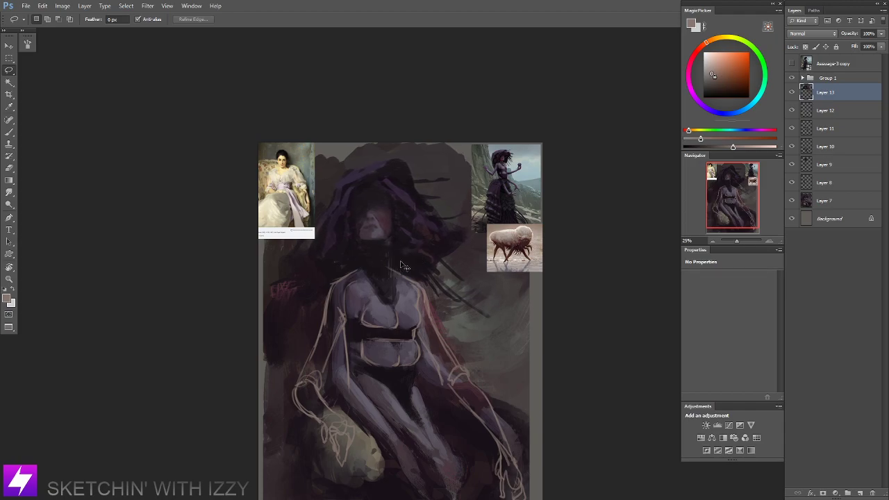
# Compare the figure with and without the contour lines on Layer 12, and lower that layer's opacity to 57%.
pyautogui.hotkey('ctrl', '-')
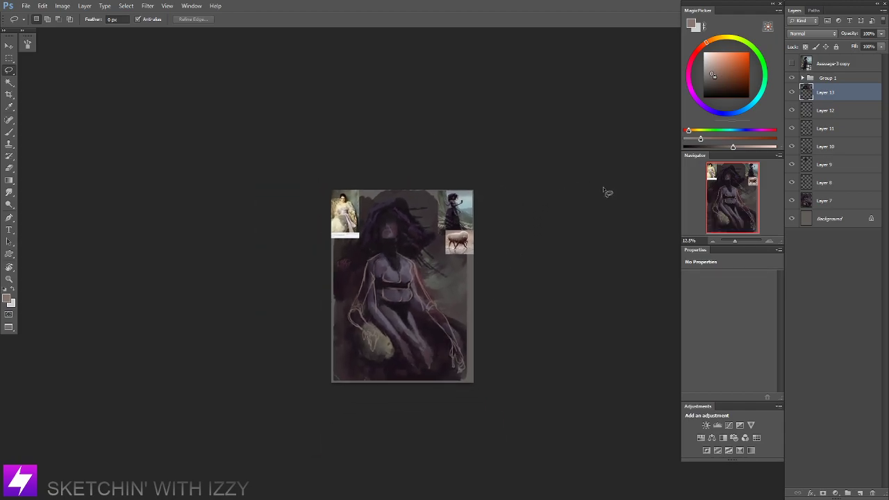
pyautogui.scroll(1, 417, 266)
pyautogui.moveTo(368, 377); pyautogui.dragTo(387, 338)
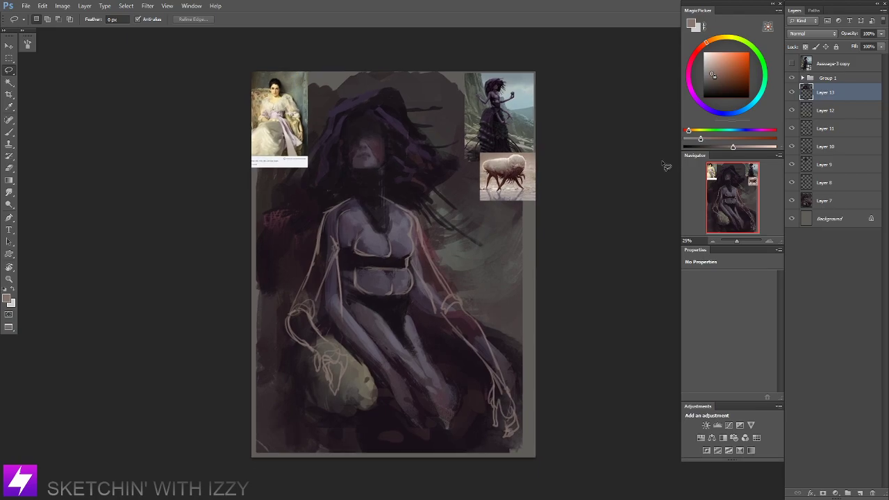
pyautogui.click(793, 110)
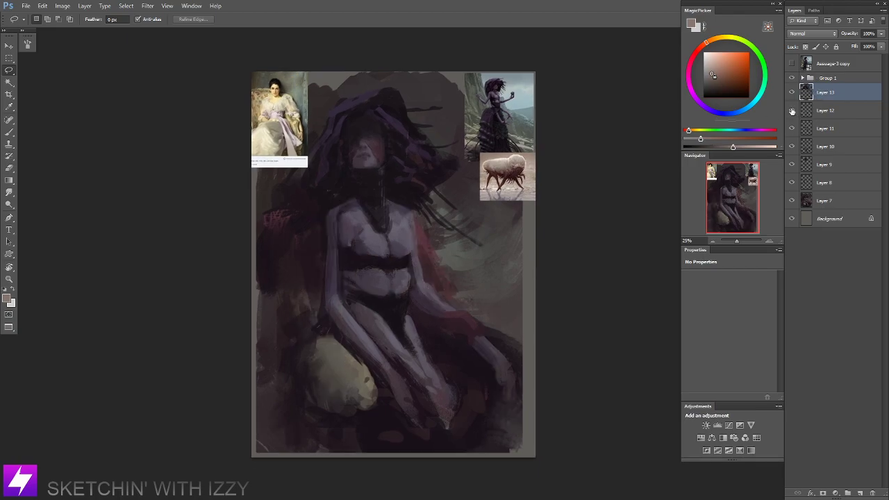
pyautogui.click(793, 110)
pyautogui.click(833, 110)
pyautogui.click(880, 34)
pyautogui.moveTo(879, 44); pyautogui.dragTo(863, 48)
pyautogui.click(439, 312)
pyautogui.hotkey('ctrl', '-')
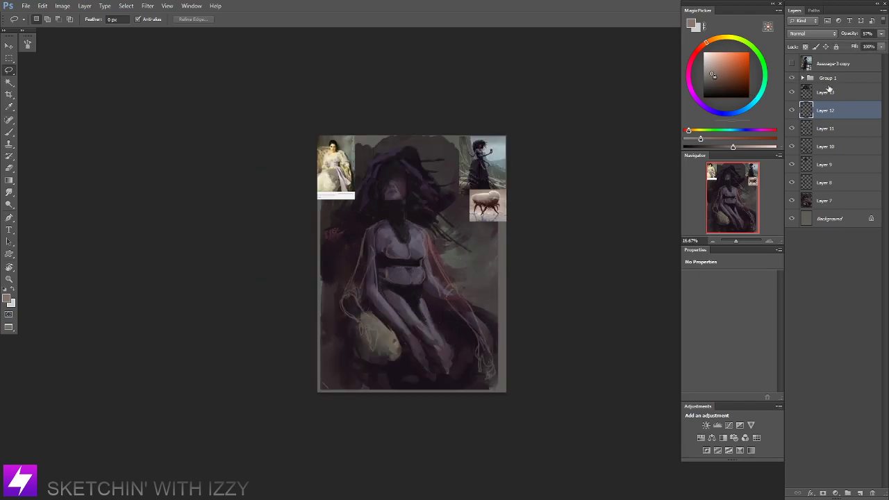
# Add a new empty layer directly above the contour line layer and flip the canvas horizontally back.
pyautogui.hotkey('ctrl', 'shift', 'alt', 'n')
pyautogui.moveTo(443, 315); pyautogui.dragTo(429, 300)
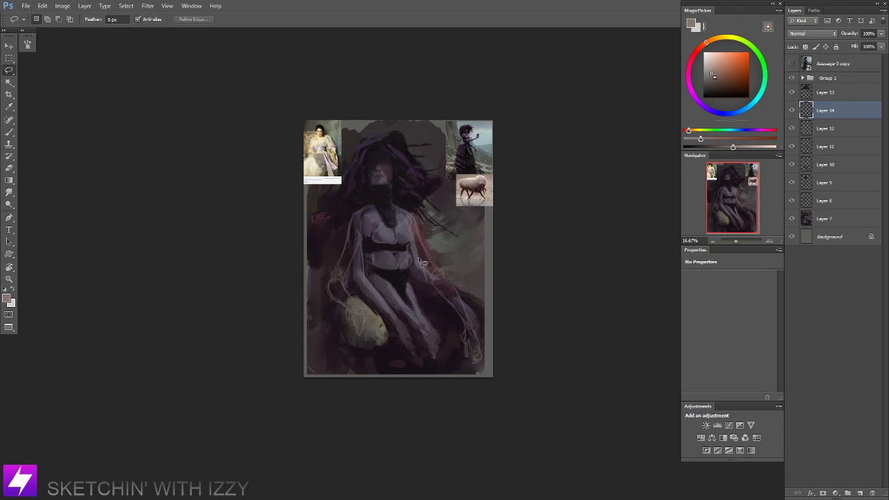
pyautogui.hotkey('ctrl', 'shift', 'h')
pyautogui.scroll(1, 402, 274)
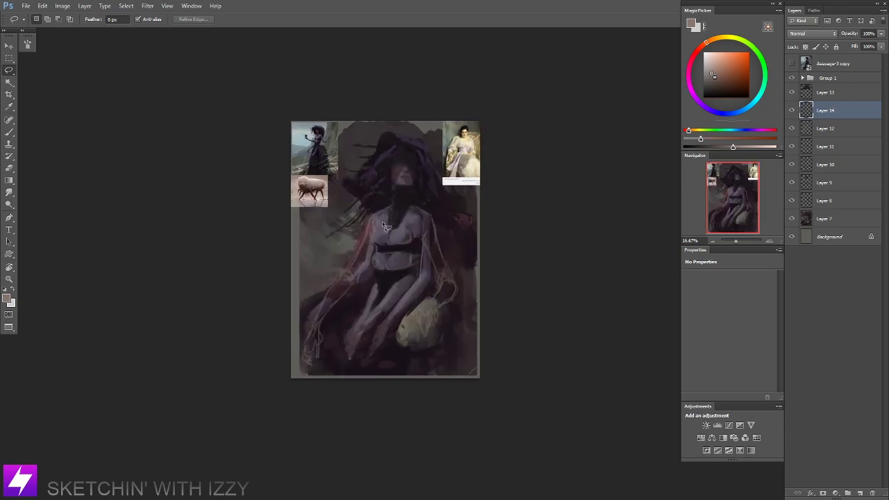
# Sample a muted purple-grey from the far shoulder and paint skin tone over the torso with the Brush tool.
pyautogui.press('b')
pyautogui.keyDown('alt'); pyautogui.click(371, 208); pyautogui.keyUp('alt')
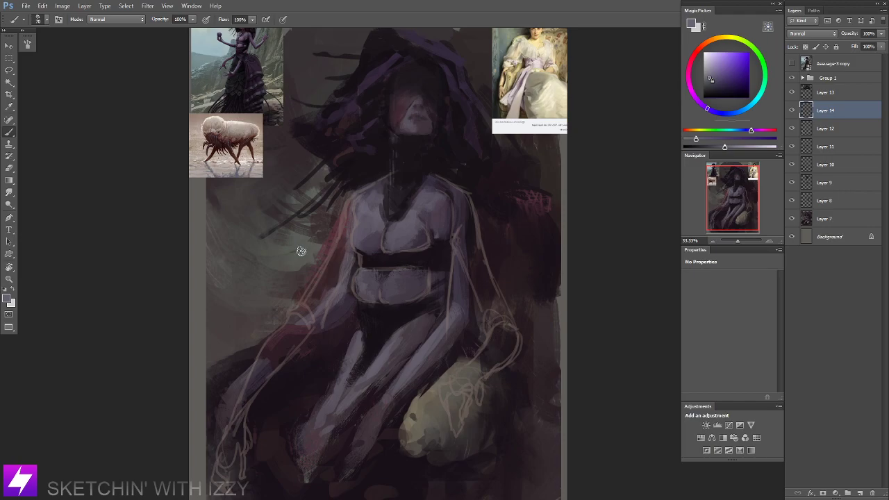
pyautogui.hotkey('ctrl', '-')
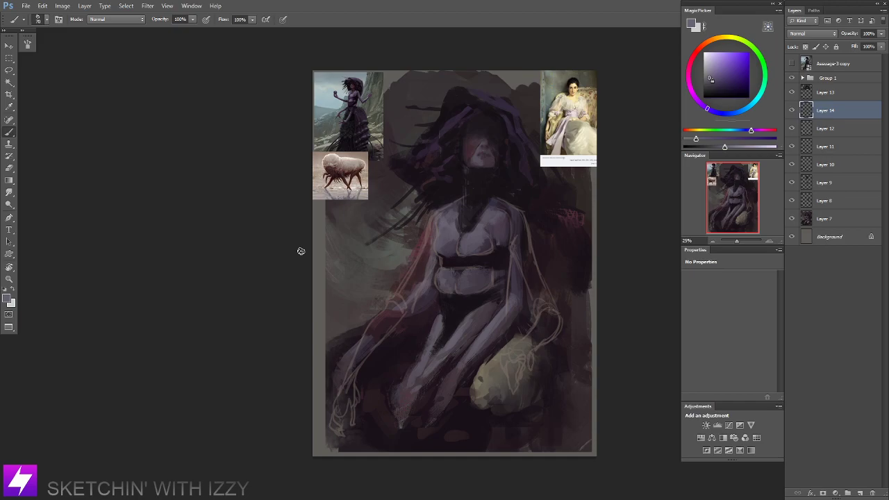
pyautogui.moveTo(427, 289); pyautogui.dragTo(387, 285)
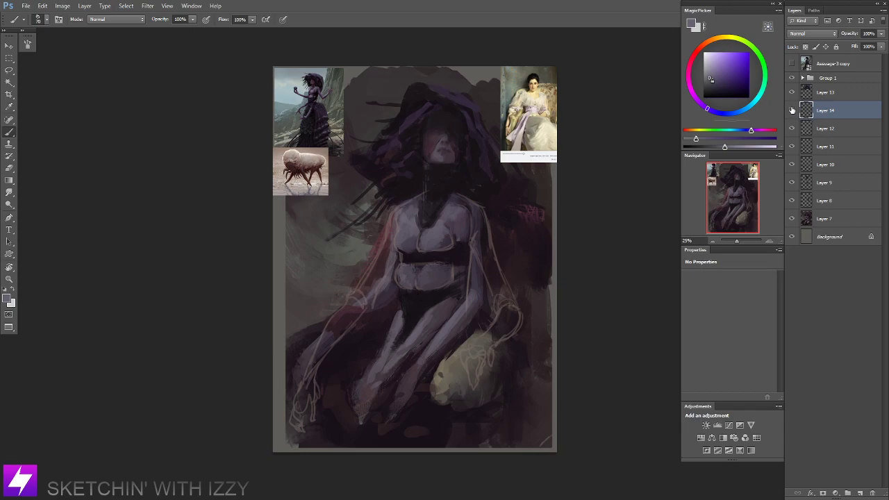
pyautogui.moveTo(442, 269); pyautogui.dragTo(420, 267)
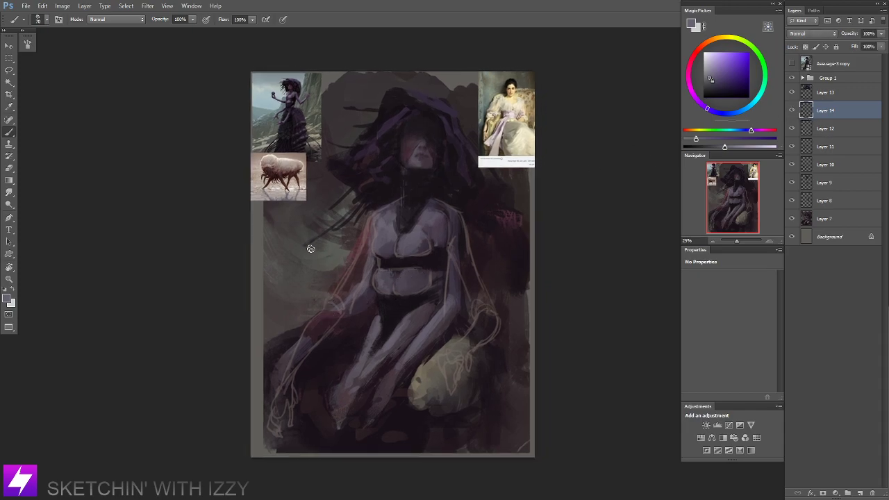
# Switch to a different textured brush preset for painting the arms.
pyautogui.rightClick(239, 264)
pyautogui.click(244, 218)
pyautogui.moveTo(245, 254); pyautogui.dragTo(153, 255)
pyautogui.rightClick(198, 163)
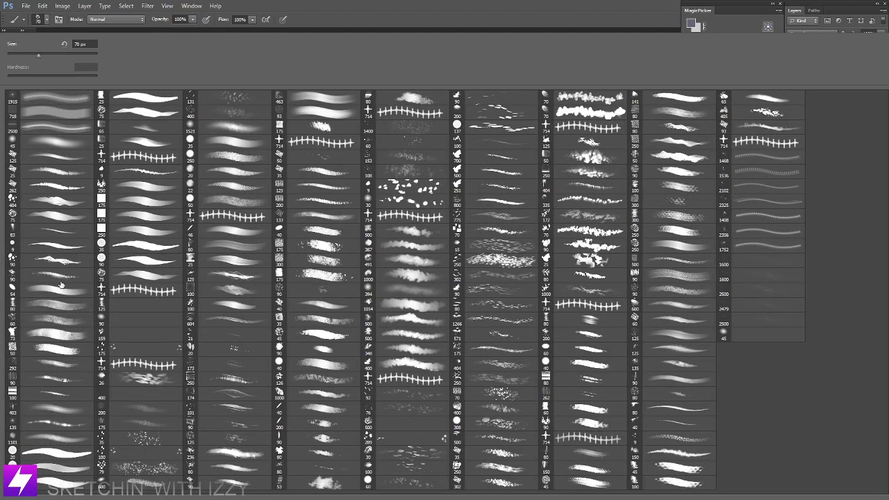
pyautogui.doubleClick(66, 315)
# Fill the new near upper arm and bent forearm inside the contour lines with muted purple, adjusting the brush size.
pyautogui.moveTo(379, 274)
pyautogui.mouseDown()
pyautogui.moveTo(414, 269)
pyautogui.moveTo(421, 285)
pyautogui.moveTo(435, 335)
pyautogui.moveTo(408, 340)
pyautogui.mouseUp()
pyautogui.keyDown('alt'); pyautogui.click(405, 233); pyautogui.keyUp('alt')
pyautogui.press(']')
pyautogui.press(']')
pyautogui.press(']')
pyautogui.press(']')
pyautogui.press(']')
pyautogui.moveTo(427, 308)
pyautogui.mouseDown()
pyautogui.moveTo(408, 342)
pyautogui.moveTo(427, 313)
pyautogui.mouseUp()
pyautogui.press('[')
pyautogui.press('[')
pyautogui.press('[')
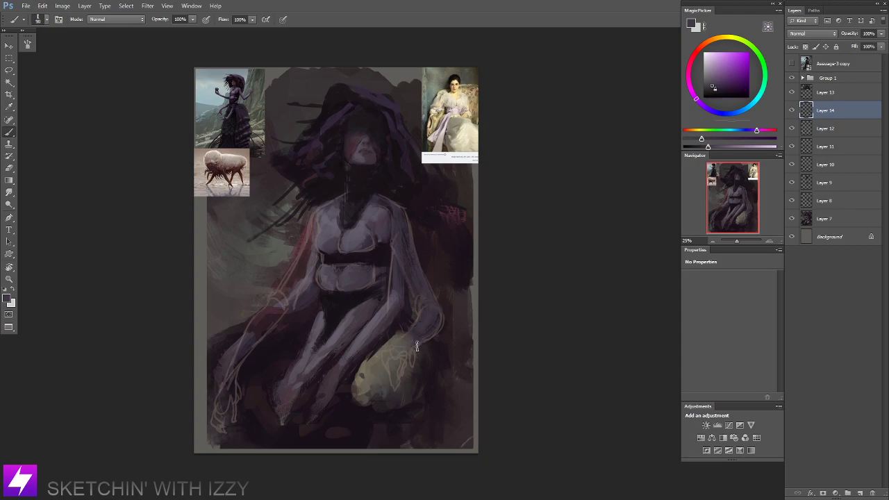
# Sample a dark reddish brown from the background and block in the near hand over the pale rounded form with a smaller brush.
pyautogui.keyDown('alt'); pyautogui.click(453, 219); pyautogui.keyUp('alt')
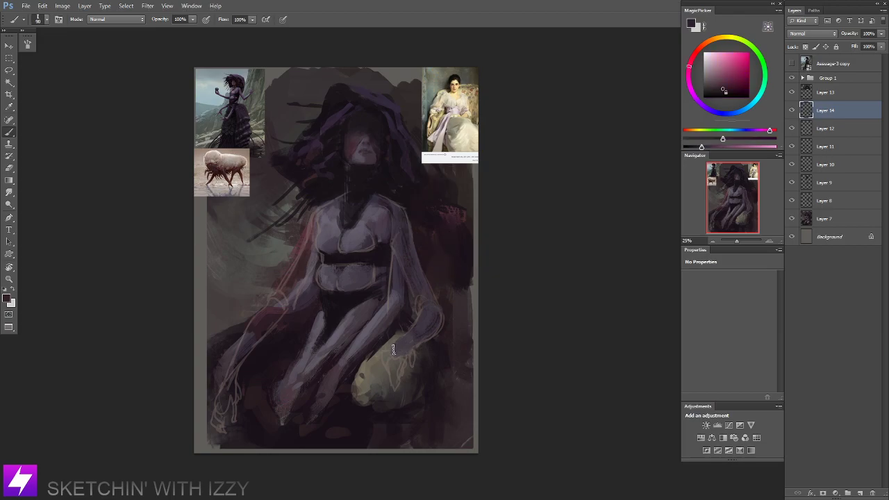
pyautogui.press(']')
pyautogui.press('[')
pyautogui.press('[')
pyautogui.press('[')
pyautogui.press('[')
# Paint over the old near forearm beside the waist and the nearer leg with dark purples and near-black sampled from the painting.
pyautogui.moveTo(415, 334); pyautogui.dragTo(436, 333)
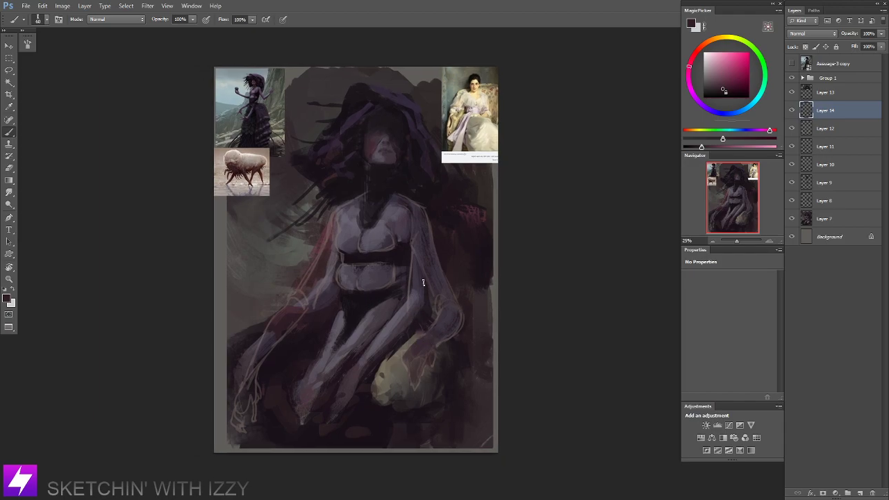
pyautogui.keyDown('alt'); pyautogui.click(426, 315); pyautogui.keyUp('alt')
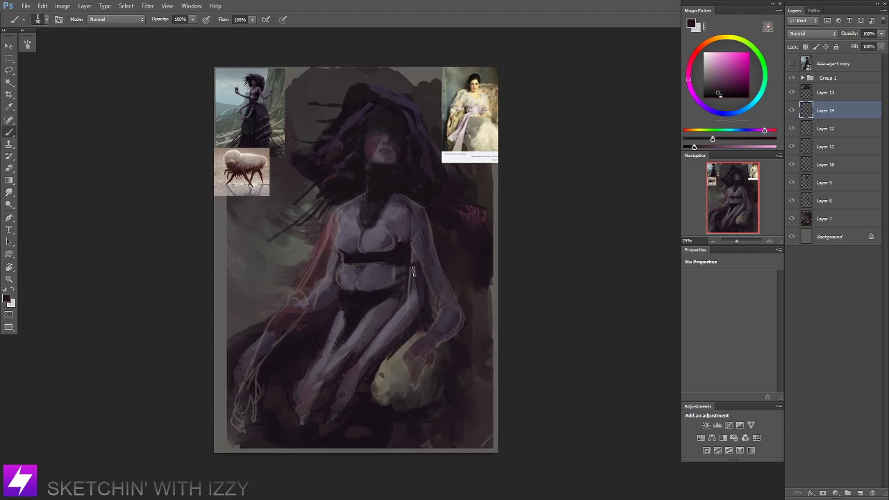
pyautogui.moveTo(413, 271)
pyautogui.mouseDown()
pyautogui.moveTo(415, 318)
pyautogui.moveTo(403, 304)
pyautogui.moveTo(405, 328)
pyautogui.moveTo(396, 289)
pyautogui.moveTo(381, 308)
pyautogui.mouseUp()
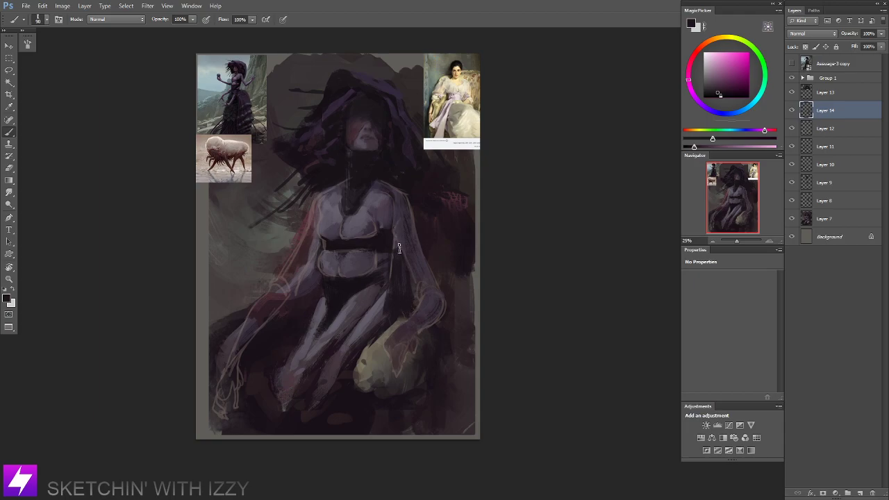
pyautogui.keyDown('alt'); pyautogui.click(407, 308); pyautogui.keyUp('alt')
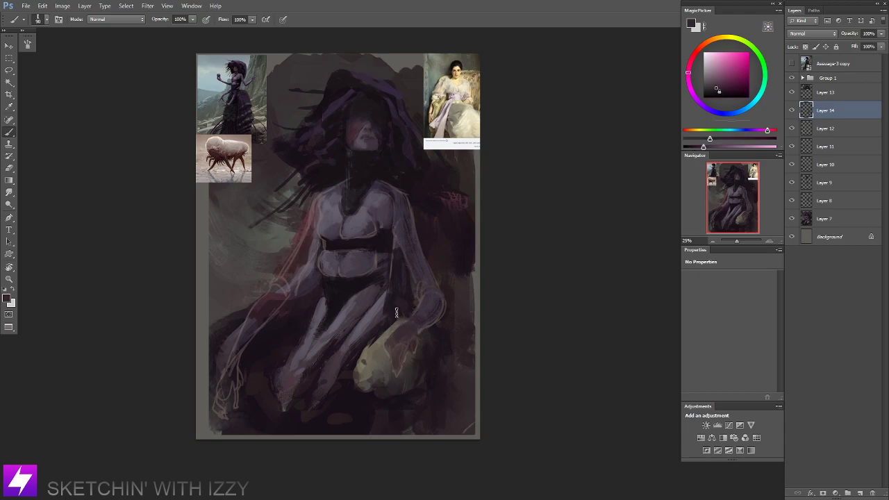
pyautogui.keyDown('alt'); pyautogui.click(350, 285); pyautogui.keyUp('alt')
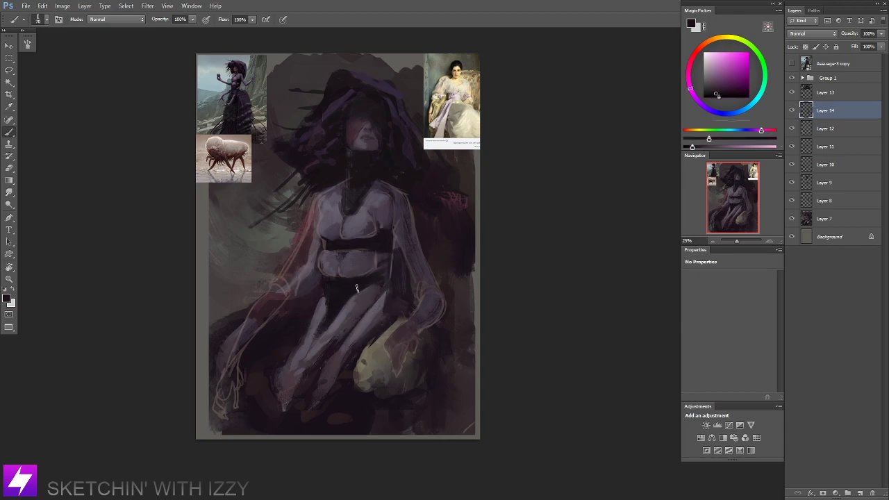
pyautogui.moveTo(379, 300); pyautogui.dragTo(342, 355)
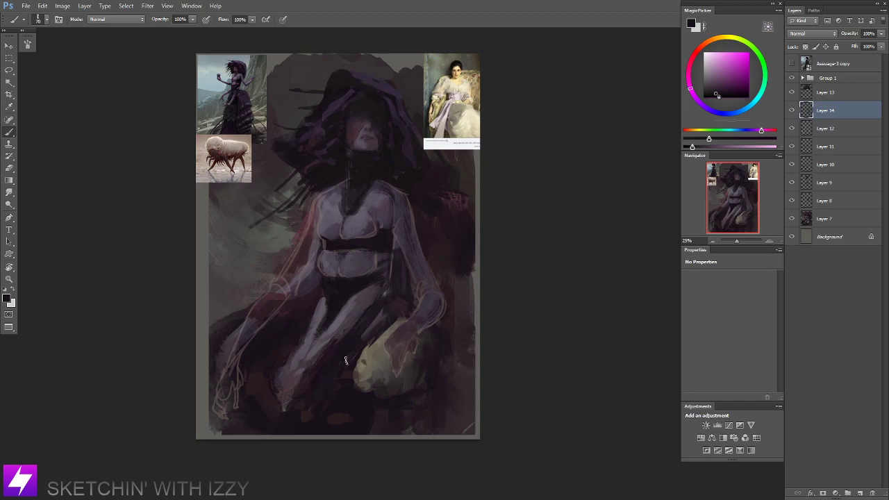
# Select the legs with the Lasso tool, copy them to a new layer and shift the copy slightly downward.
pyautogui.press('l')
pyautogui.moveTo(378, 283)
pyautogui.mouseDown()
pyautogui.moveTo(323, 287)
pyautogui.moveTo(296, 322)
pyautogui.moveTo(265, 374)
pyautogui.moveTo(281, 425)
pyautogui.moveTo(383, 314)
pyautogui.moveTo(394, 287)
pyautogui.mouseUp()
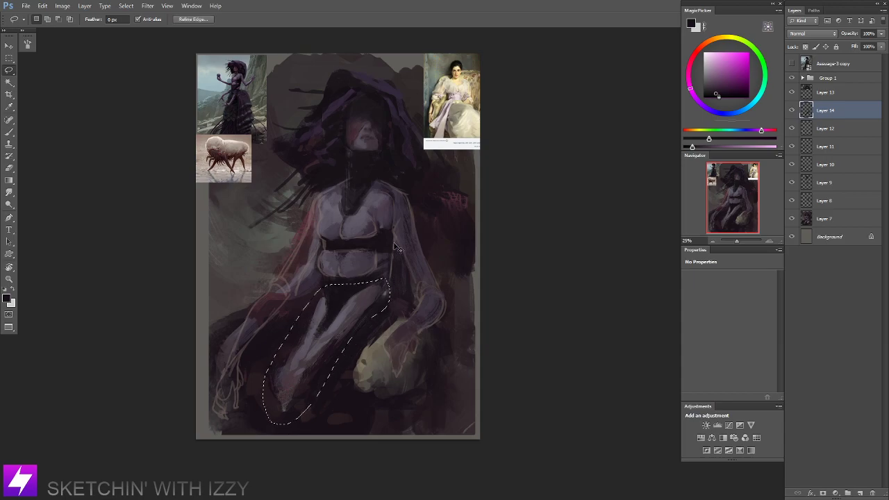
pyautogui.hotkey('ctrl', 'j')
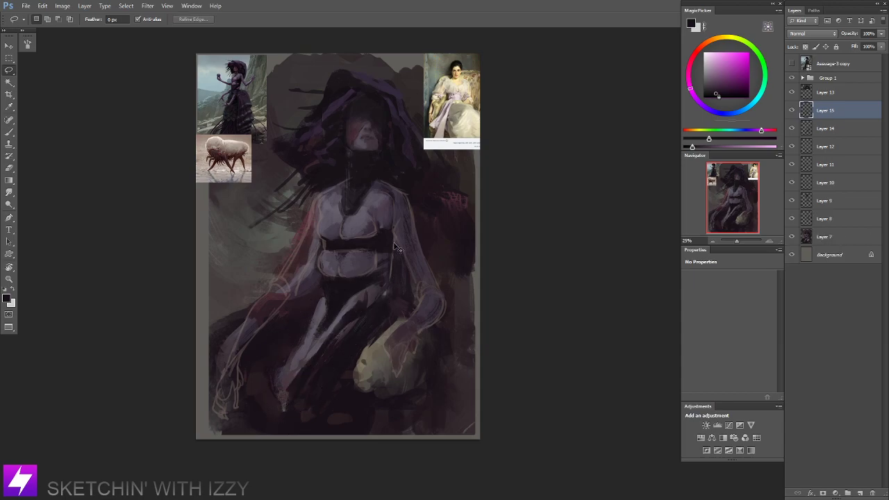
pyautogui.hotkey('ctrl', 'z')
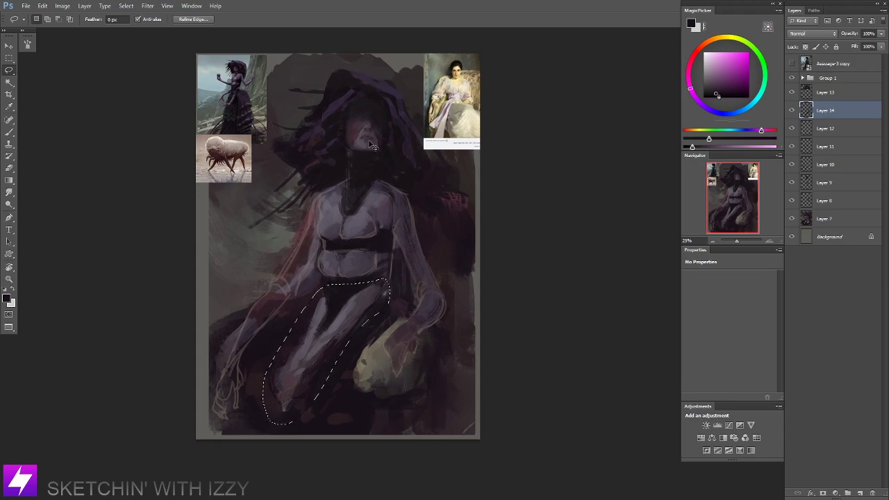
pyautogui.hotkey('ctrl', 'j')
pyautogui.moveTo(328, 306); pyautogui.dragTo(350, 315)
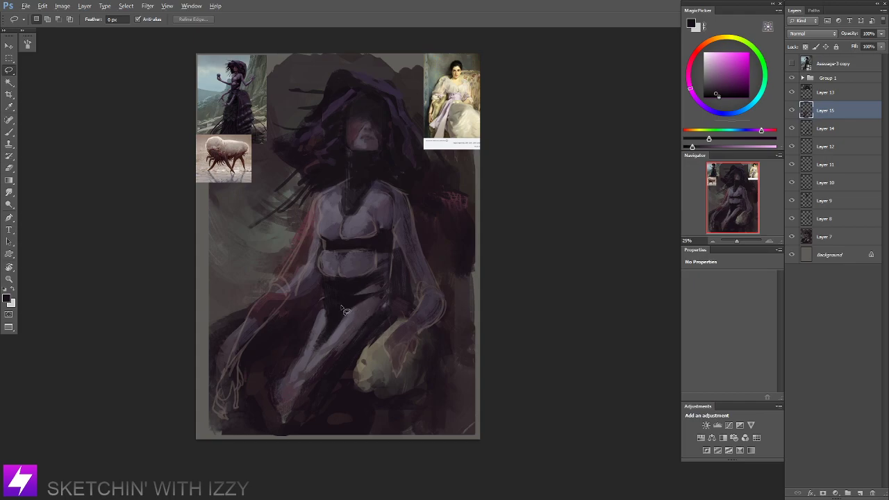
# Sample near-black from the garment and paint a dark band across the thigh and darker hips with the Brush tool.
pyautogui.press('b')
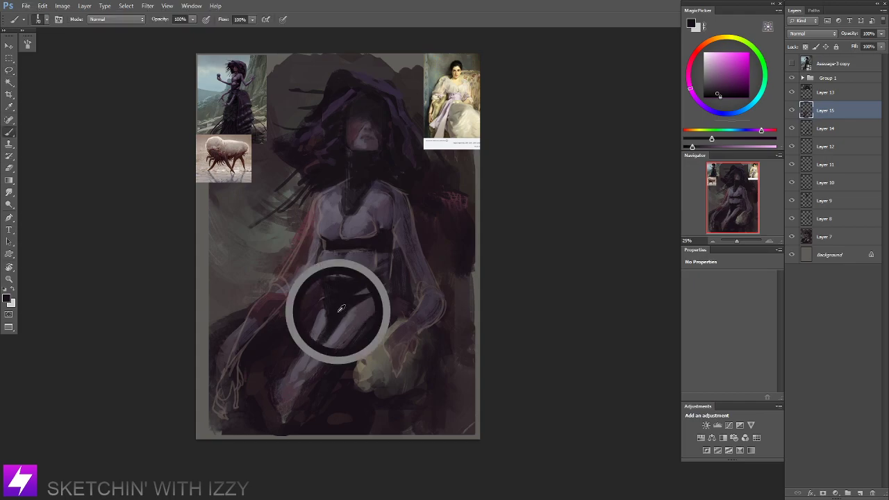
pyautogui.click(340, 310)
pyautogui.moveTo(353, 333)
pyautogui.mouseDown()
pyautogui.moveTo(348, 310)
pyautogui.moveTo(379, 319)
pyautogui.moveTo(351, 334)
pyautogui.mouseUp()
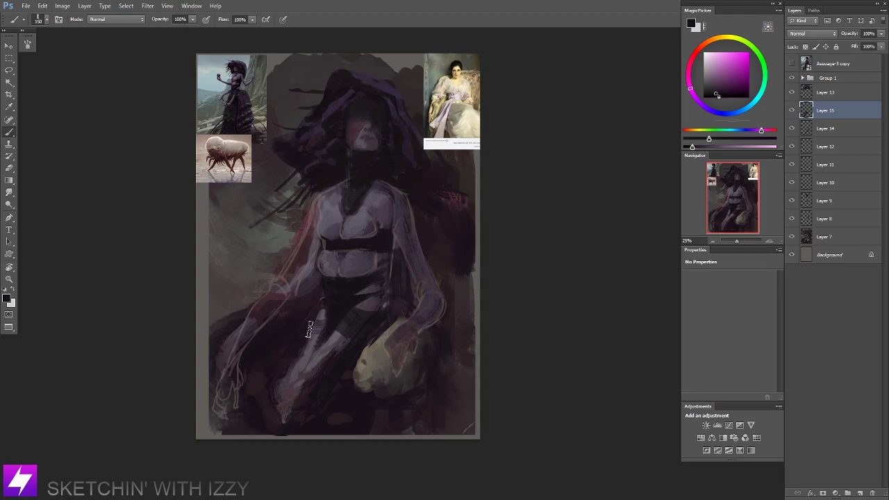
pyautogui.keyDown('alt'); pyautogui.click(324, 307); pyautogui.keyUp('alt')
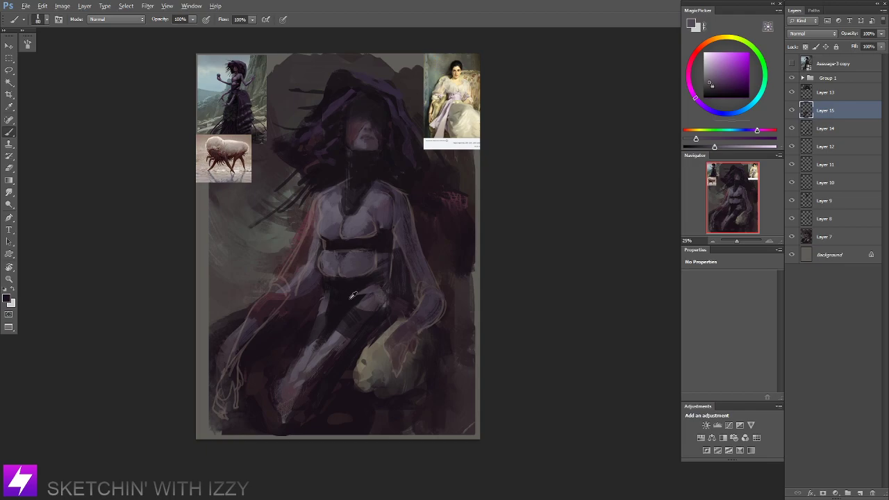
pyautogui.keyDown('alt'); pyautogui.click(351, 306); pyautogui.keyUp('alt')
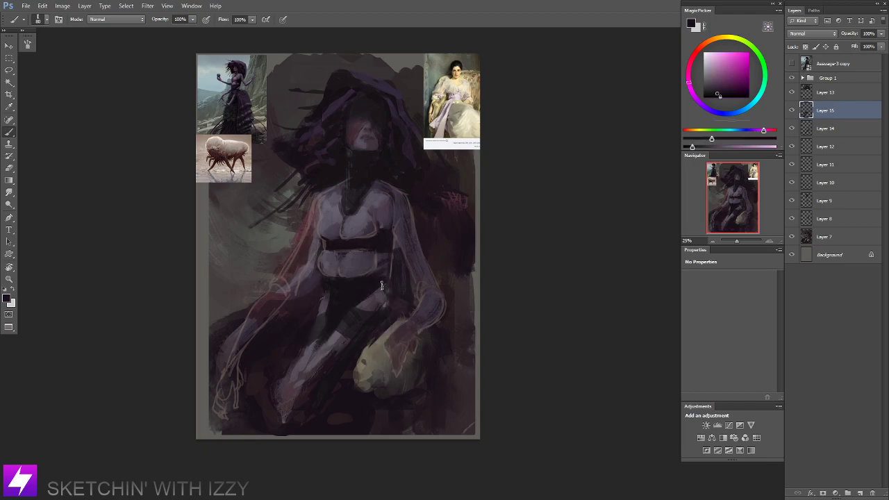
# Mirror the canvas horizontally to check the figure's proportions.
pyautogui.scroll(-1, 424, 269)
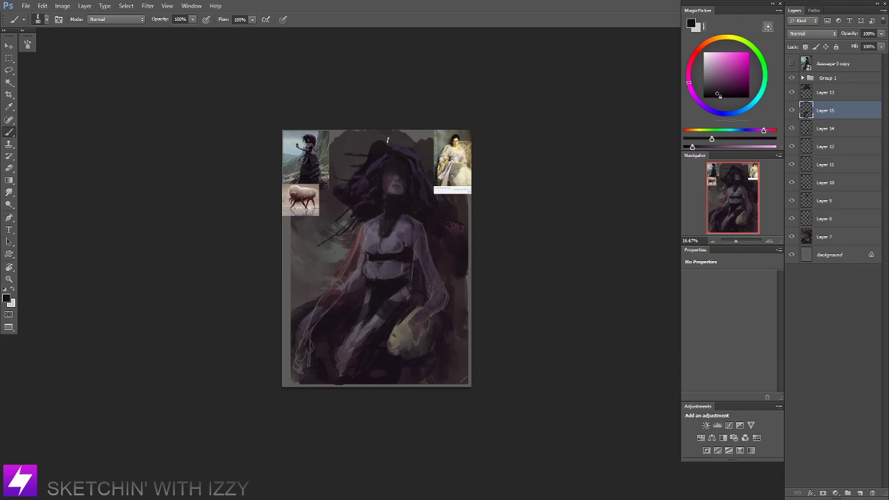
pyautogui.press('F2')
pyautogui.moveTo(385, 272); pyautogui.dragTo(364, 271)
pyautogui.hotkey('ctrl', '+')
pyautogui.hotkey('ctrl', '+')
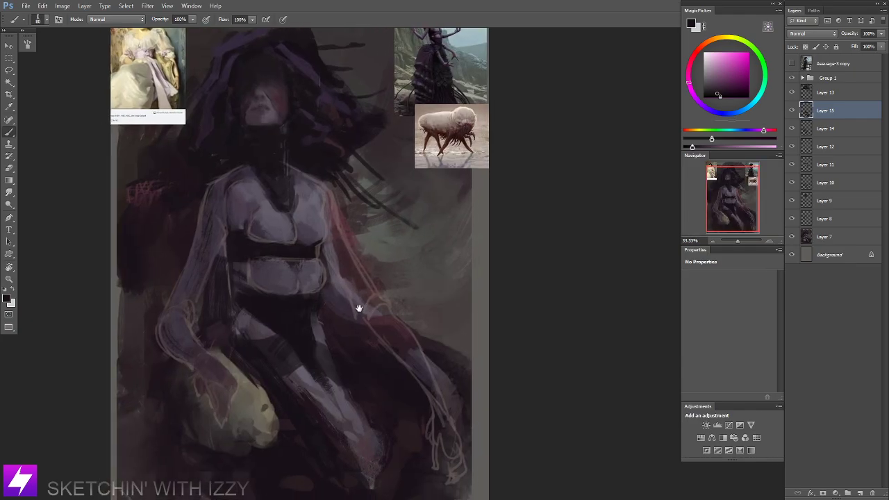
pyautogui.moveTo(358, 309); pyautogui.dragTo(373, 311)
# Undo the first trial stroke and paint a dark gap between the waist and the far arm with a smaller brush.
pyautogui.moveTo(338, 259); pyautogui.dragTo(352, 306)
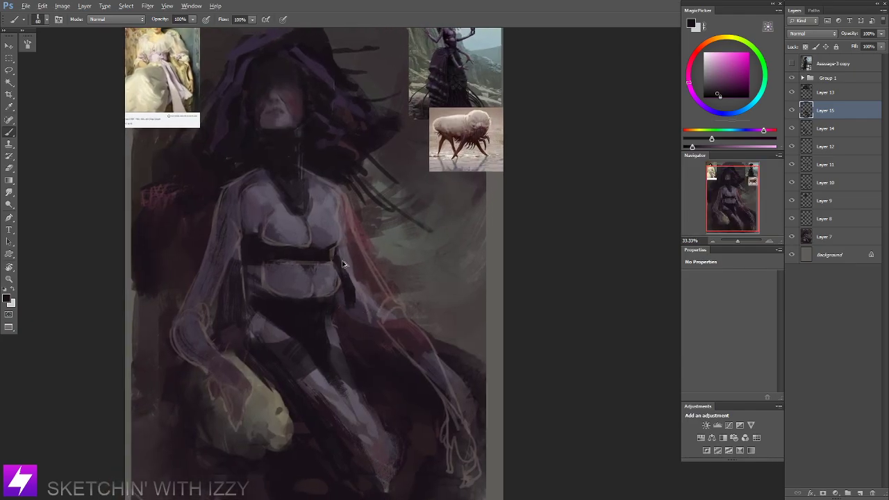
pyautogui.hotkey('ctrl', 'z')
pyautogui.press('[')
pyautogui.press('[')
pyautogui.moveTo(339, 254); pyautogui.dragTo(352, 305)
pyautogui.moveTo(346, 272); pyautogui.dragTo(355, 300)
pyautogui.moveTo(352, 279)
pyautogui.mouseDown()
pyautogui.moveTo(358, 310)
pyautogui.moveTo(340, 297)
pyautogui.mouseUp()
# Sample a dark reddish brown from beside the thigh and repaint the gap between the waist and the far arm.
pyautogui.press(']')
pyautogui.press(']')
pyautogui.press(']')
pyautogui.keyDown('alt'); pyautogui.click(361, 330); pyautogui.keyUp('alt')
pyautogui.moveTo(339, 261); pyautogui.dragTo(353, 300)
pyautogui.hotkey('ctrl', 'z')
pyautogui.press('[')
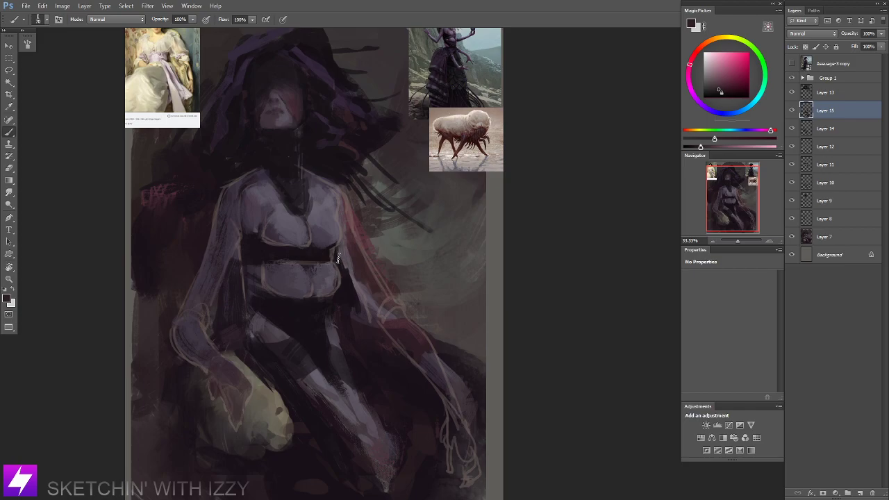
pyautogui.moveTo(339, 258); pyautogui.dragTo(356, 304)
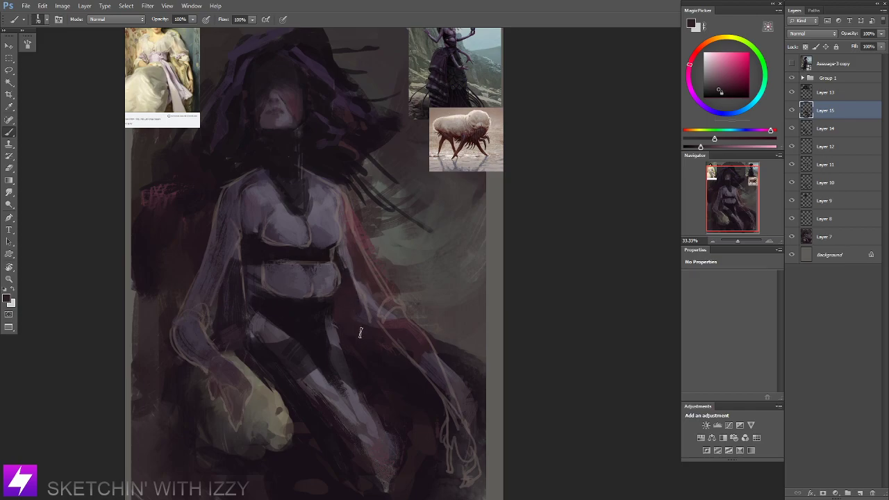
# Sample dark purples around the seat and darken the area beside the far hip and thigh.
pyautogui.keyDown('alt'); pyautogui.click(353, 317); pyautogui.keyUp('alt')
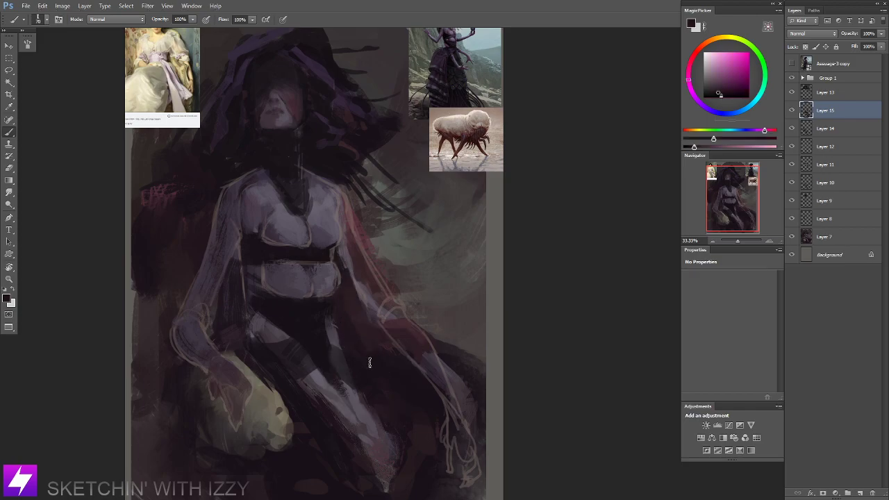
pyautogui.keyDown('alt'); pyautogui.click(403, 380); pyautogui.keyUp('alt')
pyautogui.keyDown('alt'); pyautogui.click(379, 365); pyautogui.keyUp('alt')
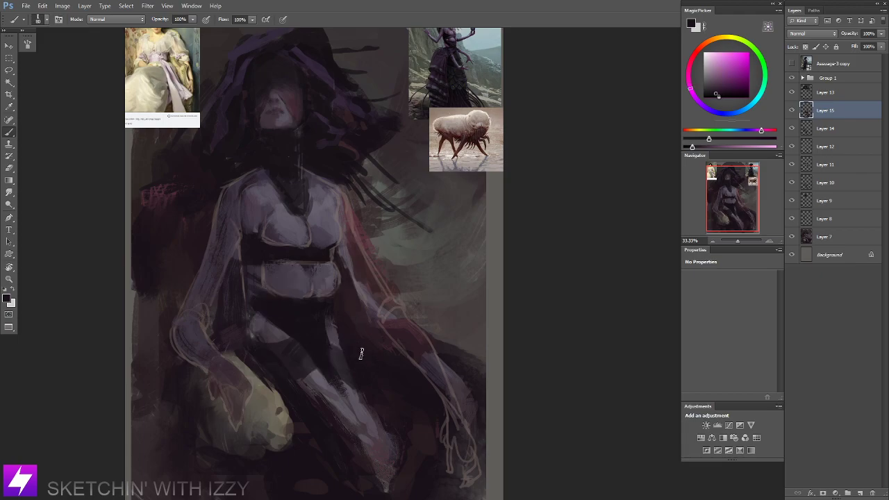
# Sample a grey-violet from the chest and fill the far arm from shoulder to hand with size 100 strokes, redoing unsatisfactory ones.
pyautogui.moveTo(373, 292); pyautogui.dragTo(364, 295)
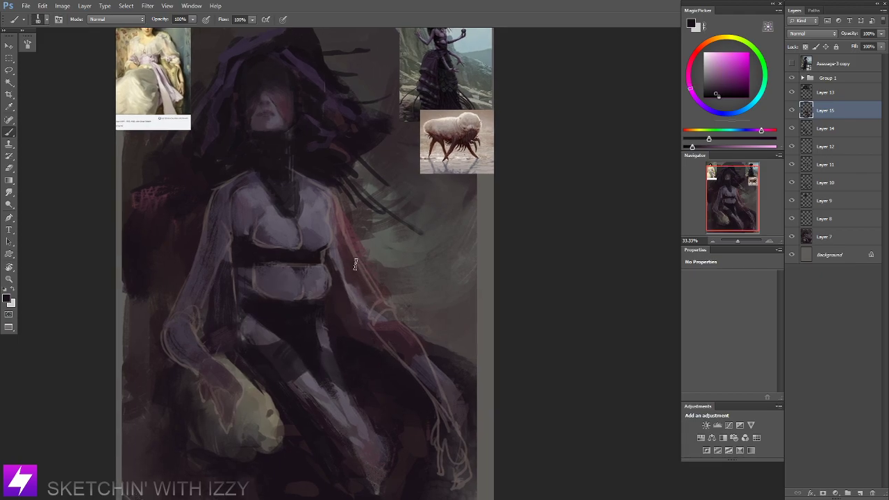
pyautogui.keyDown('alt'); pyautogui.click(316, 205); pyautogui.keyUp('alt')
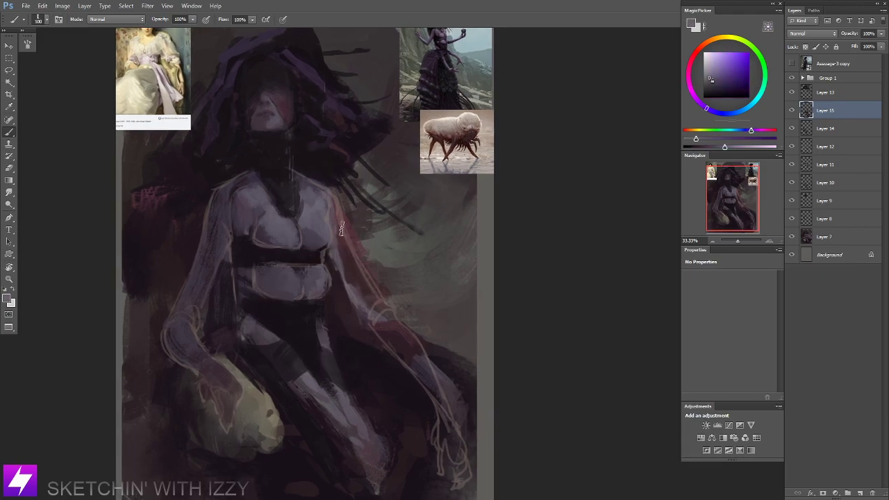
pyautogui.moveTo(357, 284)
pyautogui.mouseDown()
pyautogui.moveTo(338, 226)
pyautogui.moveTo(351, 292)
pyautogui.moveTo(389, 331)
pyautogui.mouseUp()
pyautogui.hotkey('ctrl', 'z')
pyautogui.moveTo(332, 198)
pyautogui.mouseDown()
pyautogui.moveTo(335, 232)
pyautogui.moveTo(369, 320)
pyautogui.mouseUp()
pyautogui.moveTo(395, 341); pyautogui.dragTo(364, 279)
pyautogui.moveTo(353, 246); pyautogui.dragTo(396, 323)
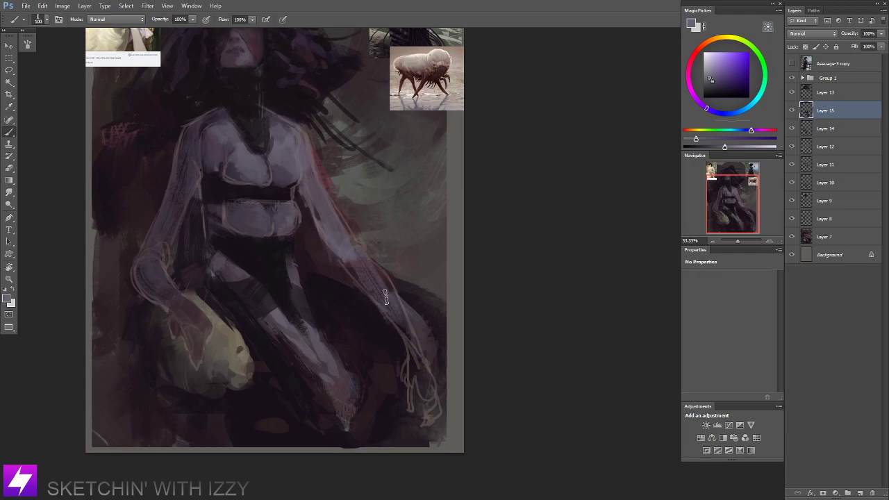
pyautogui.hotkey('ctrl', 'z')
pyautogui.moveTo(370, 278)
pyautogui.mouseDown()
pyautogui.moveTo(405, 323)
pyautogui.moveTo(422, 374)
pyautogui.moveTo(414, 368)
pyautogui.moveTo(417, 389)
pyautogui.moveTo(432, 413)
pyautogui.mouseUp()
# Sample a darker purple-grey from beside the near forearm and shade the far wrist and hand with a size 150 brush.
pyautogui.keyDown('alt'); pyautogui.click(173, 289); pyautogui.keyUp('alt')
pyautogui.press(']')
pyautogui.press(']')
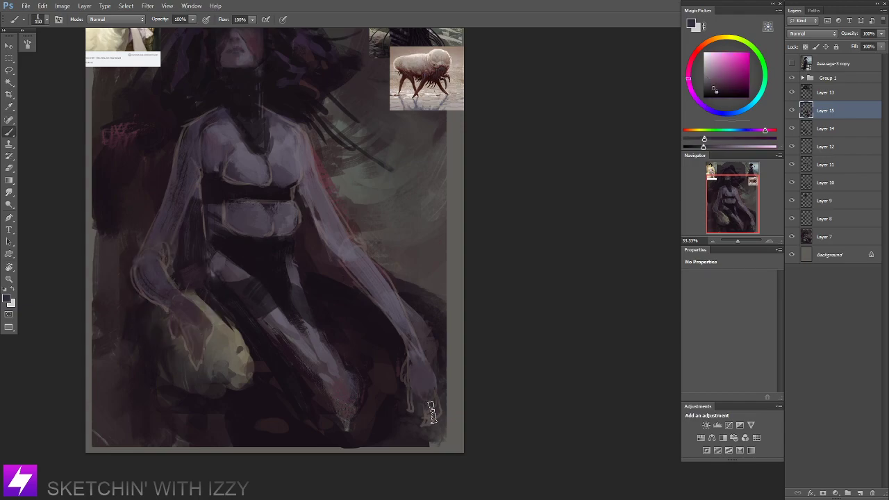
pyautogui.moveTo(408, 341); pyautogui.dragTo(429, 397)
# Mirror the canvas back to its original orientation and check the whole figure.
pyautogui.hotkey('ctrl', '0')
pyautogui.hotkey('ctrl', '-')
pyautogui.hotkey('ctrl', '-')
pyautogui.moveTo(497, 332)
pyautogui.mouseDown()
pyautogui.moveTo(405, 312)
pyautogui.moveTo(444, 303)
pyautogui.mouseUp()
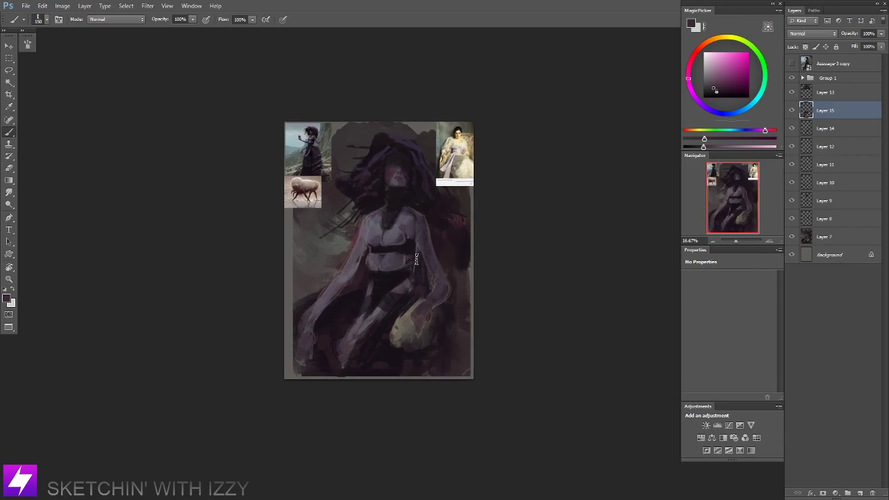
# Sample a muted purple from the near shoulder and shade the inner side of the far arm with a smaller brush.
pyautogui.hotkey('ctrl', '+')
pyautogui.moveTo(346, 266)
pyautogui.mouseDown()
pyautogui.moveTo(382, 271)
pyautogui.moveTo(341, 294)
pyautogui.mouseUp()
pyautogui.keyDown('alt'); pyautogui.click(435, 211); pyautogui.keyUp('alt')
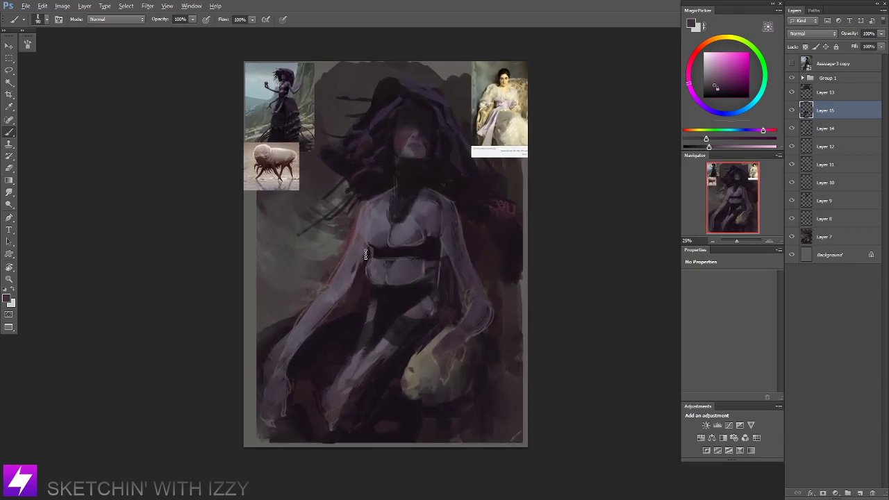
pyautogui.moveTo(366, 250); pyautogui.dragTo(339, 300)
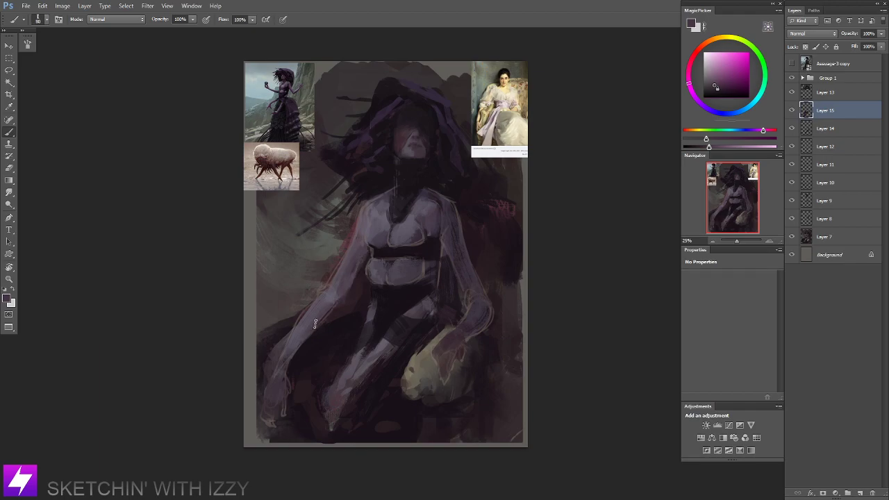
# Touch up the far shoulder with a sampled violet and rework the collar's near edge with sampled dark tones.
pyautogui.moveTo(421, 234); pyautogui.dragTo(419, 246)
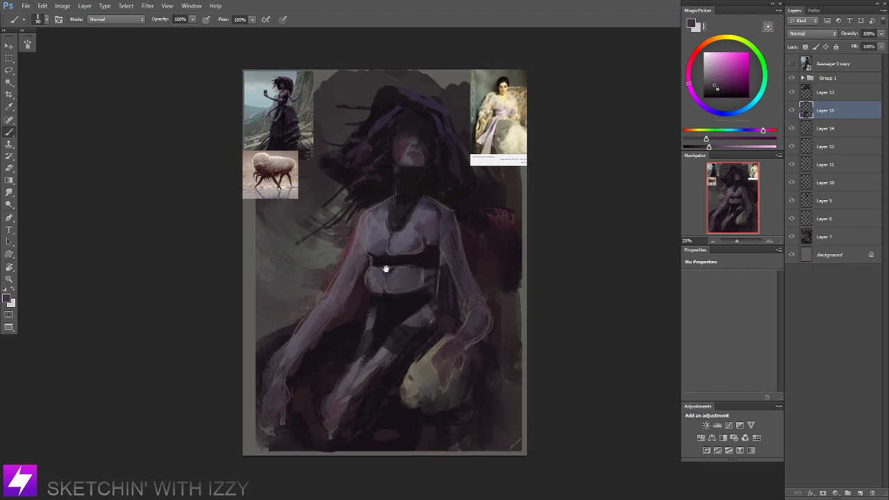
pyautogui.keyDown('alt'); pyautogui.click(364, 217); pyautogui.keyUp('alt')
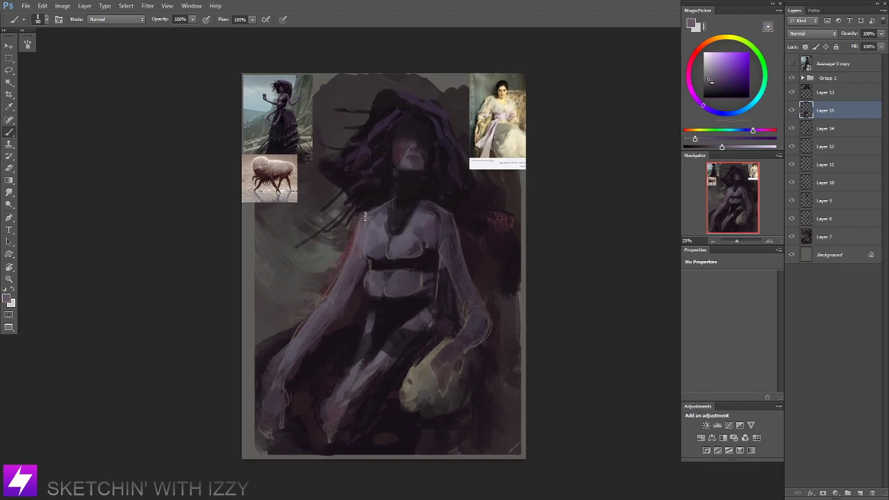
pyautogui.keyDown('alt'); pyautogui.click(426, 203); pyautogui.keyUp('alt')
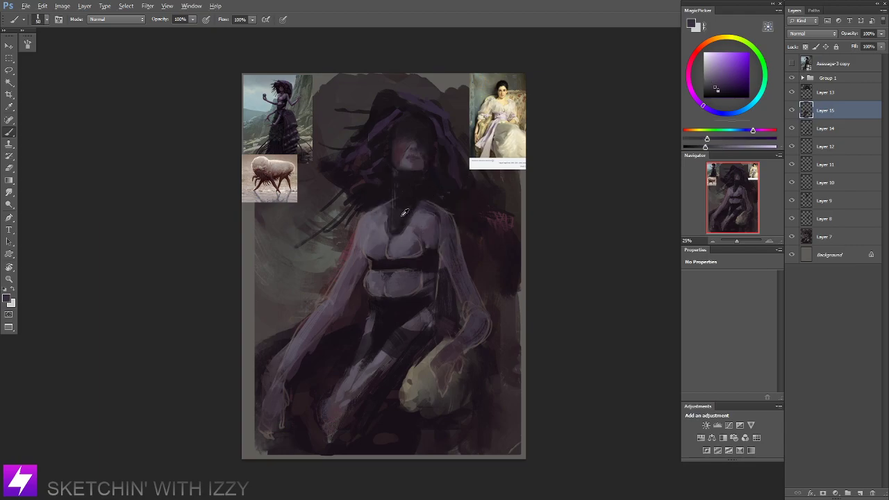
pyautogui.keyDown('alt'); pyautogui.click(408, 211); pyautogui.keyUp('alt')
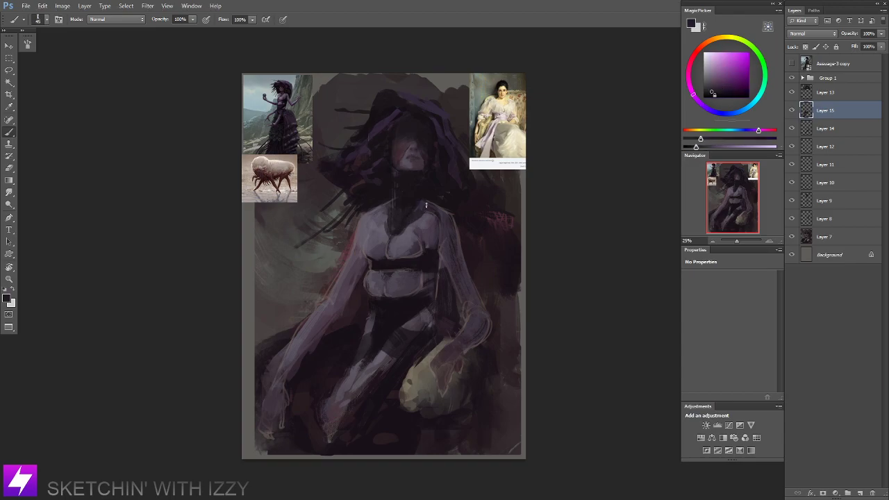
# Sample a dark brown from the background and paint a V-shaped neckline over the lower collar and upper chest.
pyautogui.keyDown('alt'); pyautogui.click(343, 236); pyautogui.keyUp('alt')
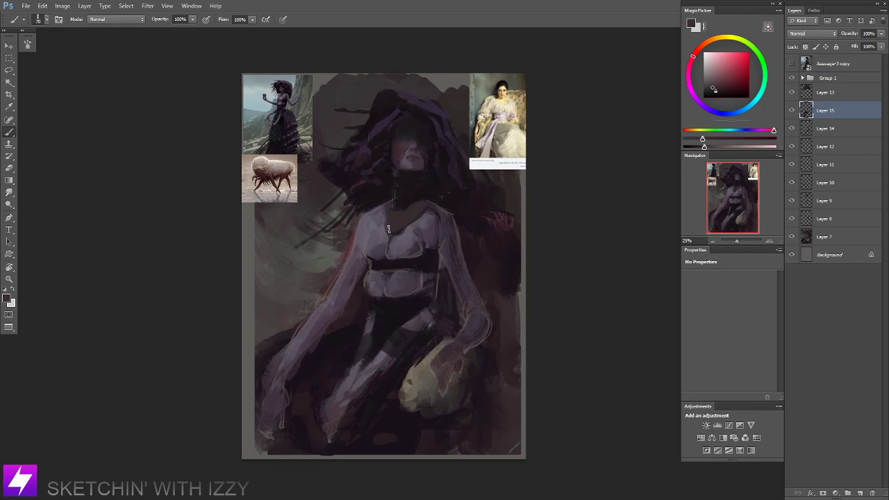
pyautogui.moveTo(382, 206); pyautogui.dragTo(405, 264)
# Sample muted purples from the near shoulder and upper arm and touch up the near side of the chest.
pyautogui.hotkey('ctrl', '-')
pyautogui.hotkey('ctrl', '+')
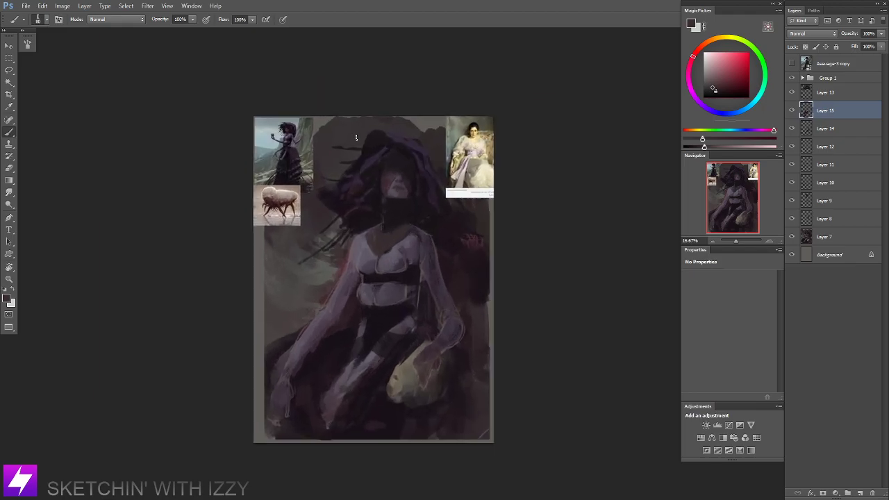
pyautogui.keyDown('alt'); pyautogui.click(336, 267); pyautogui.keyUp('alt')
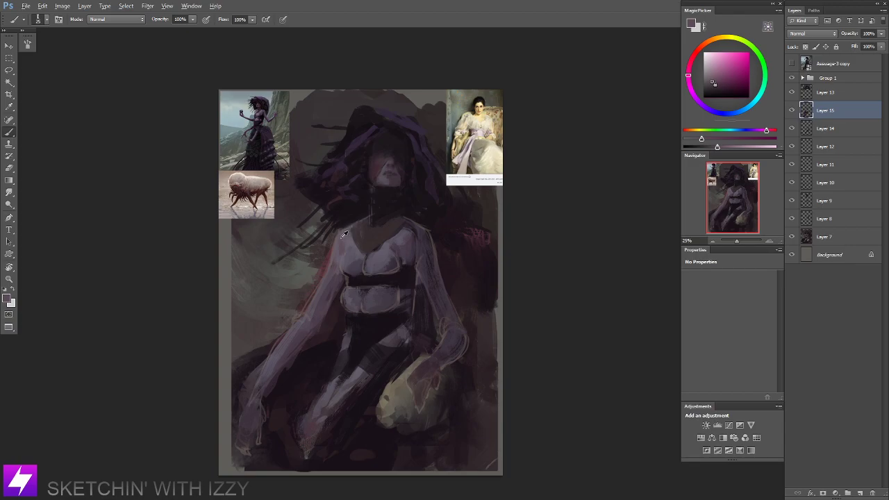
pyautogui.press('alt')
pyautogui.keyDown('alt'); pyautogui.click(339, 277); pyautogui.keyUp('alt')
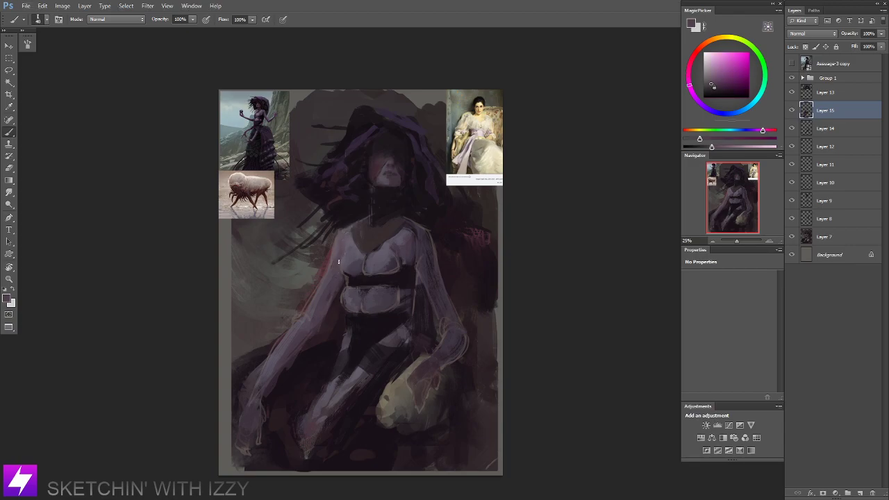
# Mirror the canvas and check the figure's proportions both as a whole and close up.
pyautogui.hotkey('ctrl', '-')
pyautogui.hotkey('ctrl', '-')
pyautogui.hotkey('ctrl', 'shift', 'h')
pyautogui.moveTo(423, 309); pyautogui.dragTo(410, 321)
pyautogui.hotkey('ctrl', '+')
pyautogui.moveTo(378, 267); pyautogui.dragTo(376, 280)
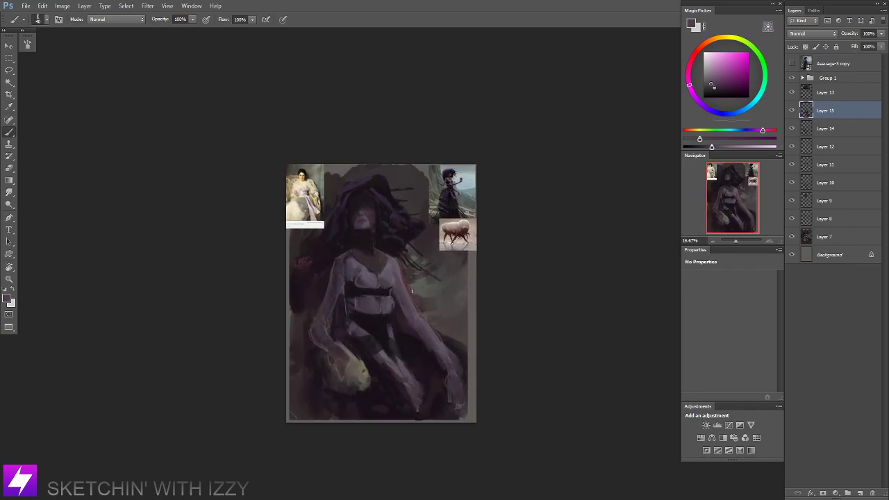
pyautogui.scroll(2, 412, 291)
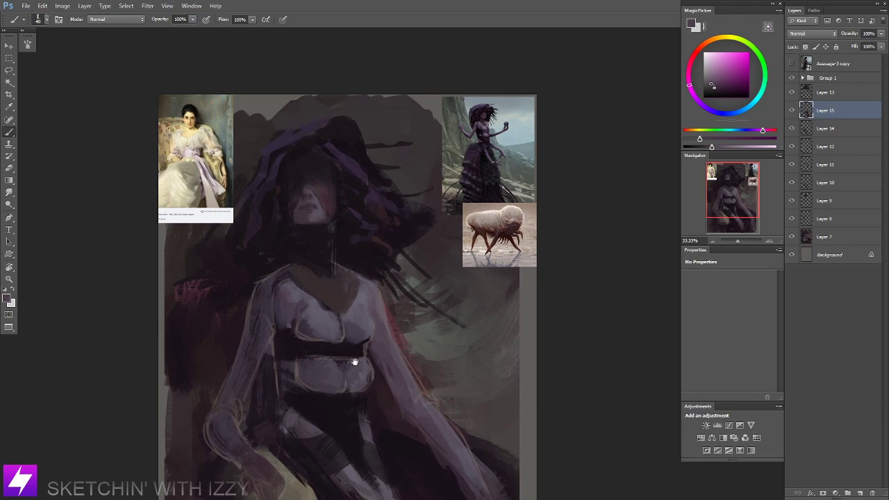
pyautogui.moveTo(358, 373)
pyautogui.mouseDown()
pyautogui.moveTo(371, 327)
pyautogui.moveTo(387, 313)
pyautogui.mouseUp()
pyautogui.hotkey('ctrl', '0')
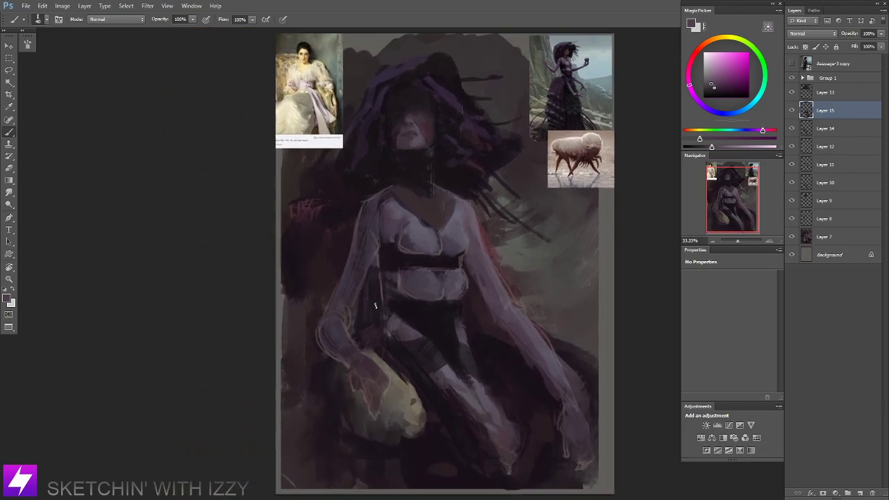
pyautogui.scroll(-1, 376, 306)
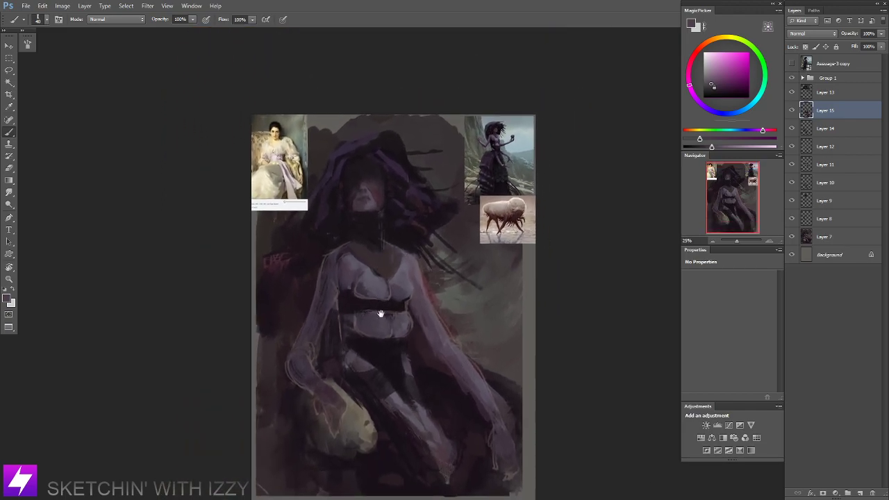
pyautogui.moveTo(381, 314); pyautogui.dragTo(378, 292)
# Lasso the torso and legs, duplicate them to a new layer, and widen and skew the copy slightly with Free Transform.
pyautogui.press('l')
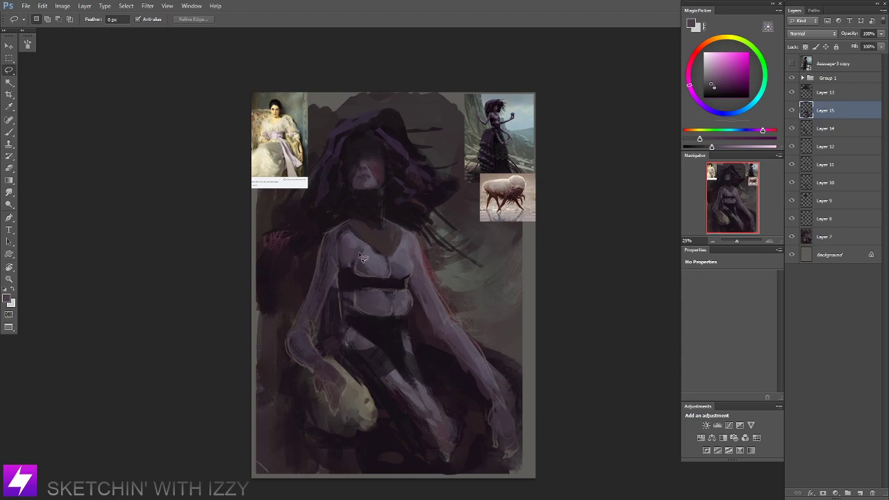
pyautogui.moveTo(351, 245)
pyautogui.mouseDown()
pyautogui.moveTo(335, 324)
pyautogui.moveTo(344, 353)
pyautogui.moveTo(426, 467)
pyautogui.moveTo(438, 344)
pyautogui.moveTo(412, 255)
pyautogui.moveTo(353, 243)
pyautogui.mouseUp()
pyautogui.hotkey('ctrl', 'j')
pyautogui.hotkey('ctrl', 't')
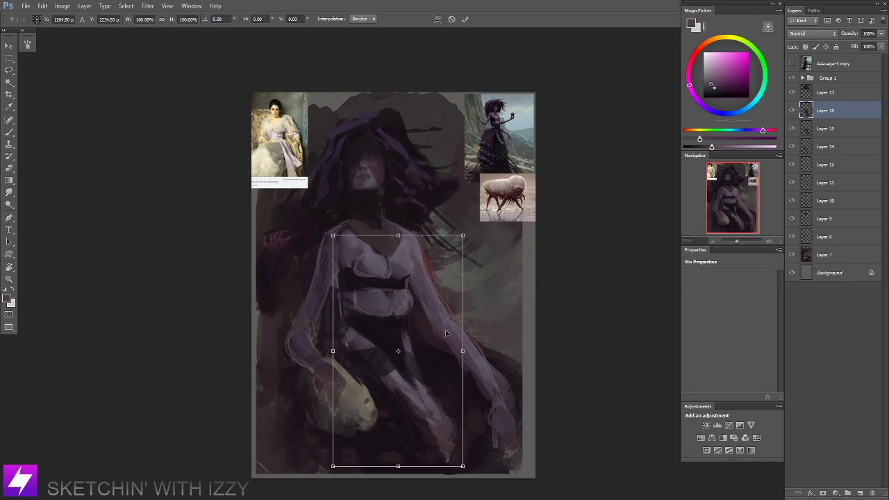
pyautogui.moveTo(463, 467); pyautogui.dragTo(478, 448)
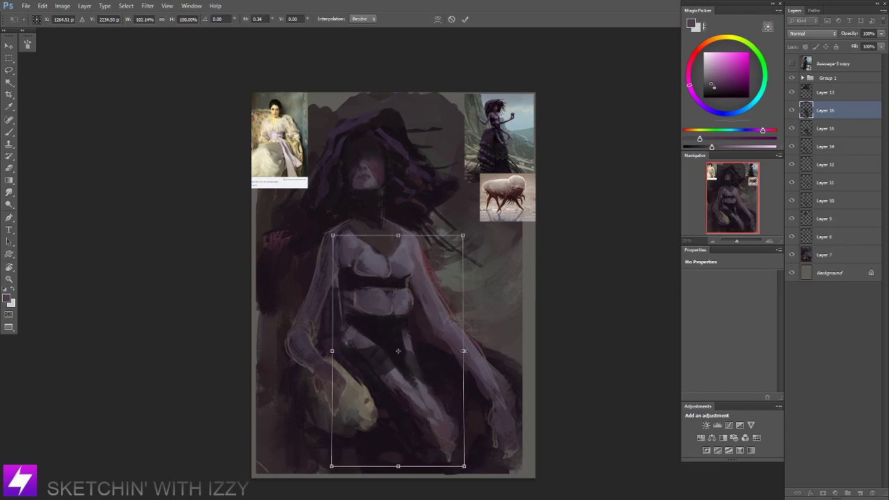
pyautogui.moveTo(464, 351); pyautogui.dragTo(470, 343)
pyautogui.moveTo(399, 234); pyautogui.dragTo(397, 235)
pyautogui.press('Return')
pyautogui.press('Return')
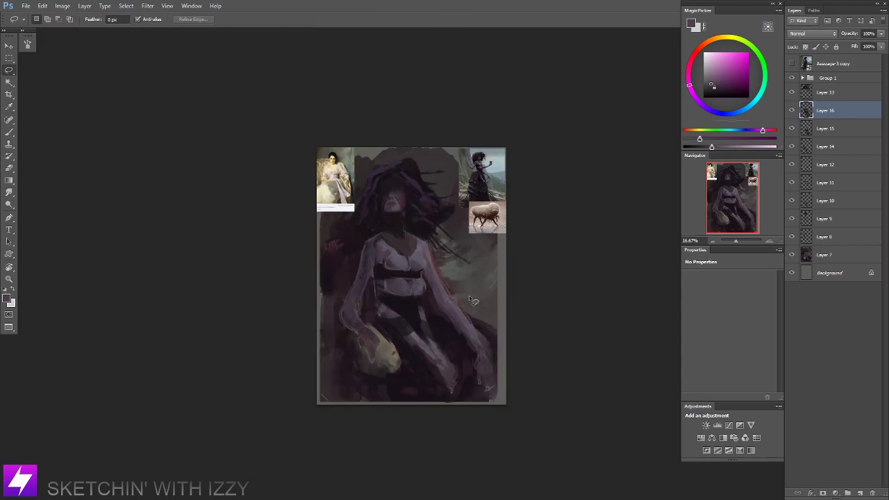
# Sample a near-black beside the bust band and darken the edge between the torso and the far arm.
pyautogui.scroll(-2, 467, 294)
pyautogui.scroll(3, 438, 279)
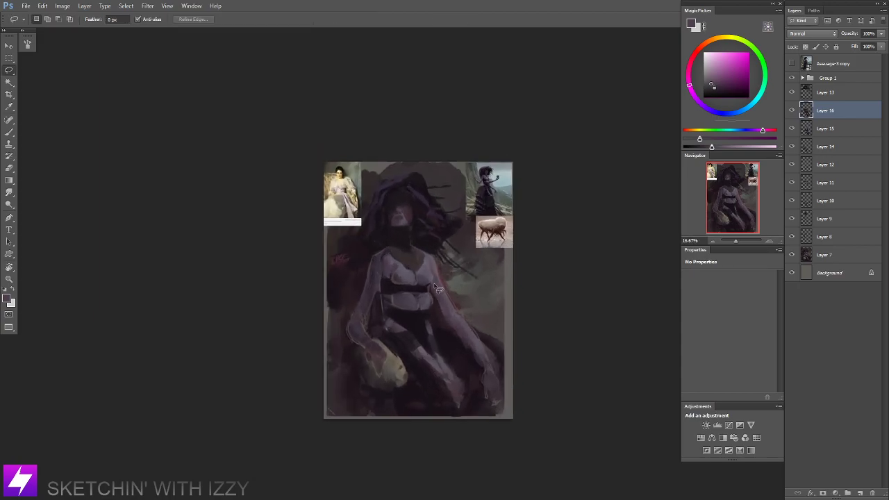
pyautogui.moveTo(354, 266)
pyautogui.mouseDown()
pyautogui.moveTo(357, 293)
pyautogui.moveTo(360, 274)
pyautogui.mouseUp()
pyautogui.press('b')
pyautogui.keyDown('alt'); pyautogui.click(358, 274); pyautogui.keyUp('alt')
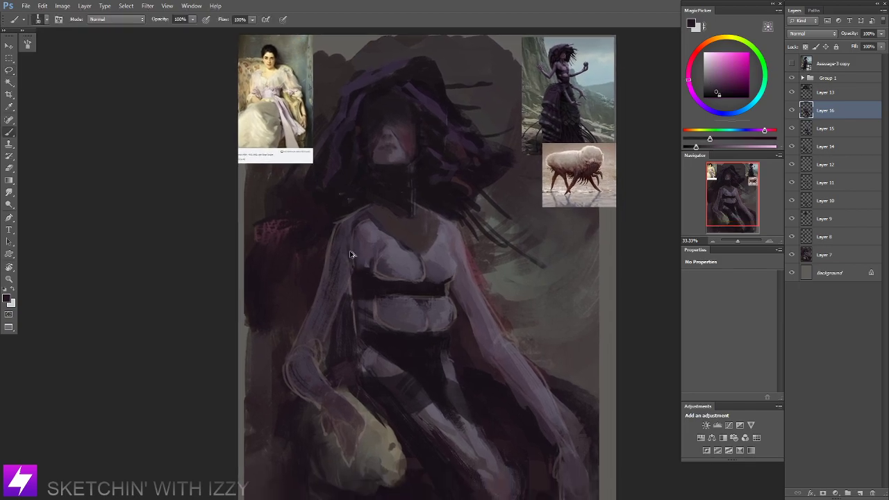
pyautogui.moveTo(350, 233)
pyautogui.mouseDown()
pyautogui.moveTo(331, 231)
pyautogui.moveTo(336, 245)
pyautogui.mouseUp()
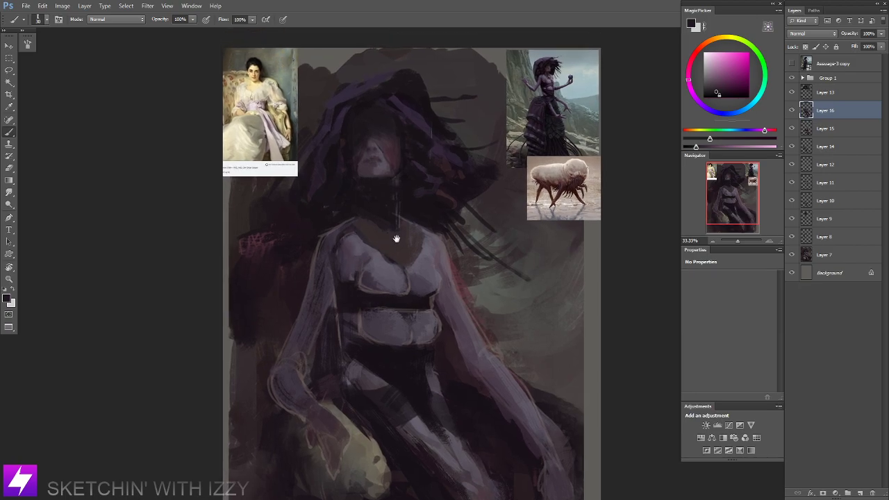
pyautogui.moveTo(397, 239); pyautogui.dragTo(383, 231)
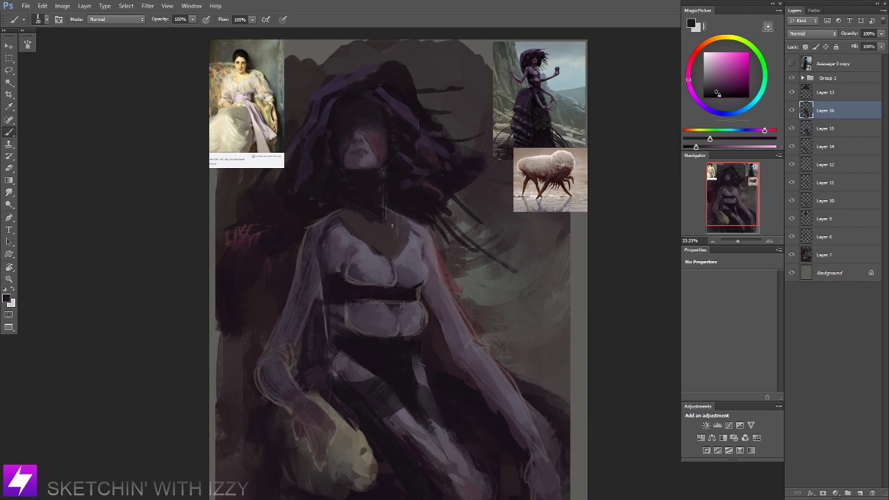
# Lasso the torso, duplicate it to a new layer, nudge the copy slightly down and skew it horizontally about 2.8°.
pyautogui.hotkey('ctrl', '-')
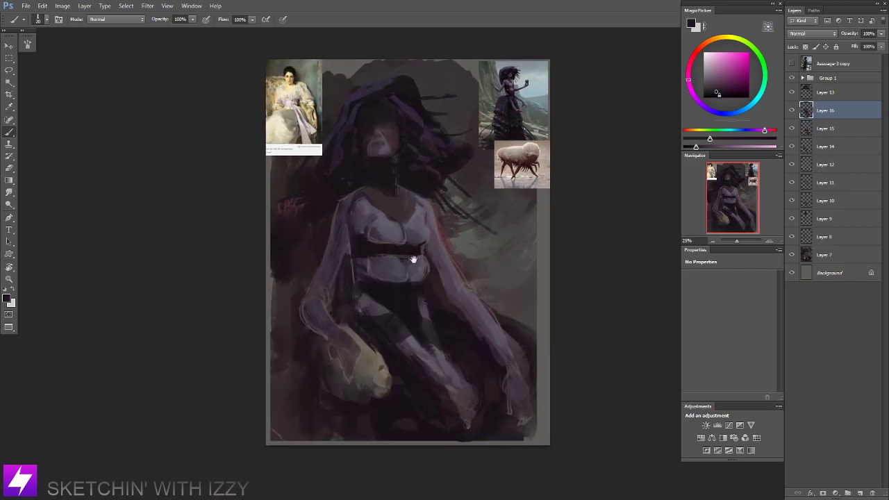
pyautogui.press('l')
pyautogui.moveTo(374, 224)
pyautogui.mouseDown()
pyautogui.moveTo(360, 243)
pyautogui.moveTo(368, 285)
pyautogui.moveTo(403, 310)
pyautogui.moveTo(431, 276)
pyautogui.moveTo(429, 223)
pyautogui.moveTo(389, 210)
pyautogui.mouseUp()
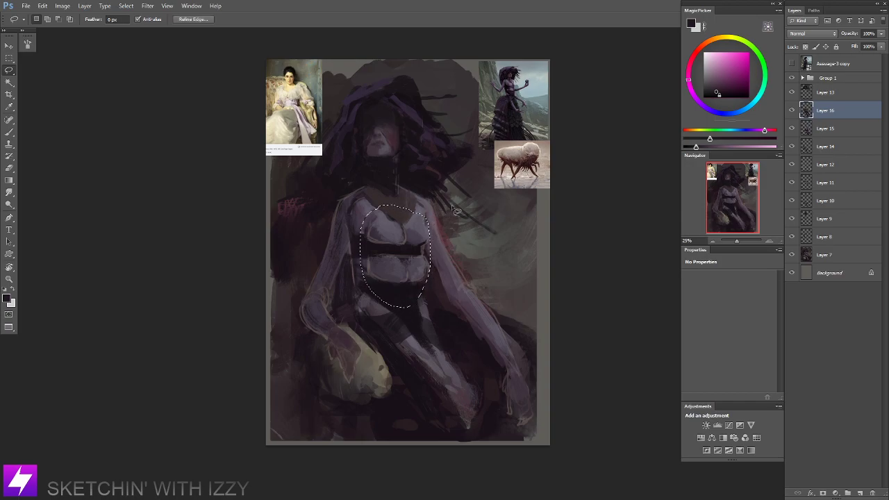
pyautogui.hotkey('ctrl', 'j')
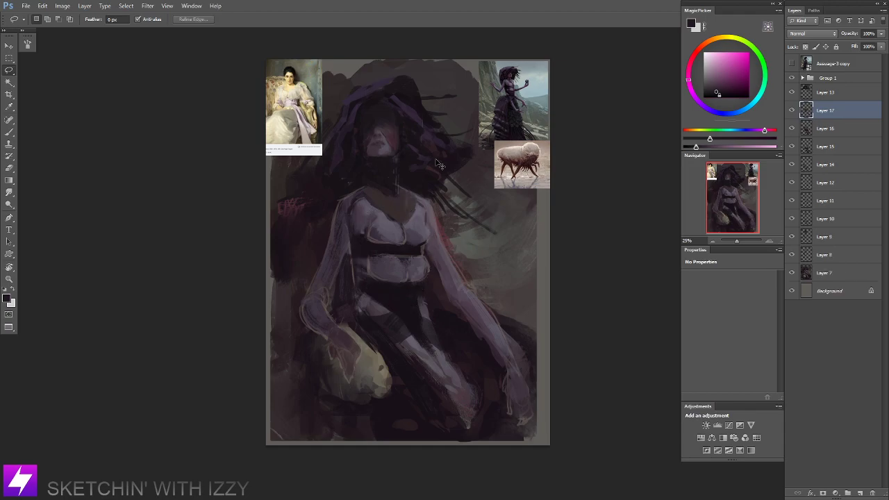
pyautogui.hotkey('ctrl', 'shift', 'Down')
pyautogui.hotkey('ctrl', 'shift', 'Down')
pyautogui.hotkey('ctrl', 'shift', 'Down')
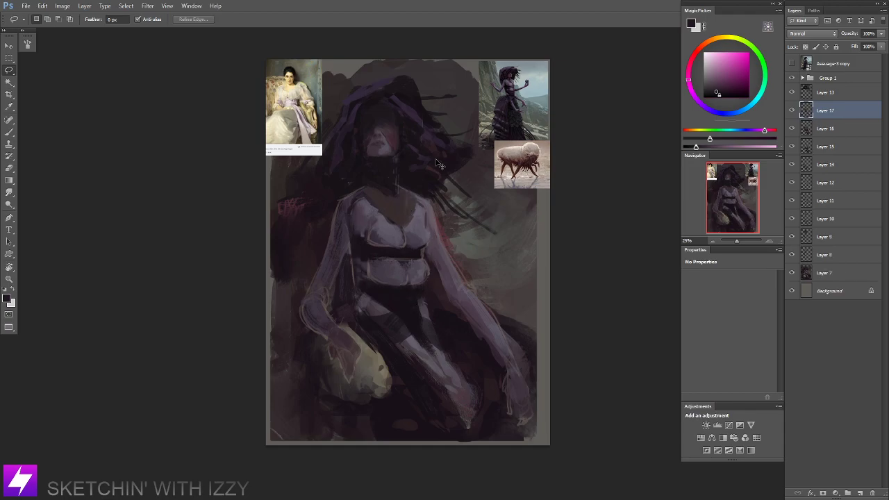
pyautogui.hotkey('ctrl', 'shift', 'Up')
pyautogui.hotkey('ctrl', 'shift', 'Down')
pyautogui.hotkey('ctrl', 'shift', 'Up')
pyautogui.hotkey('ctrl', 't')
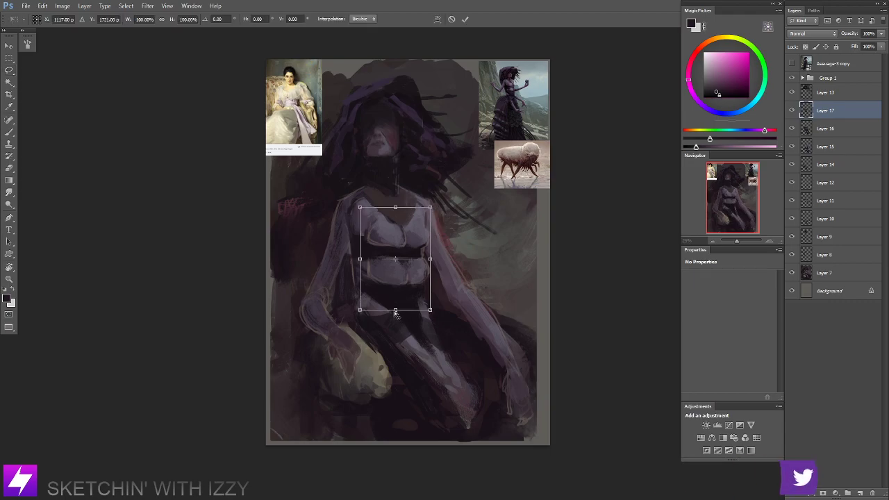
pyautogui.moveTo(395, 311); pyautogui.dragTo(399, 312)
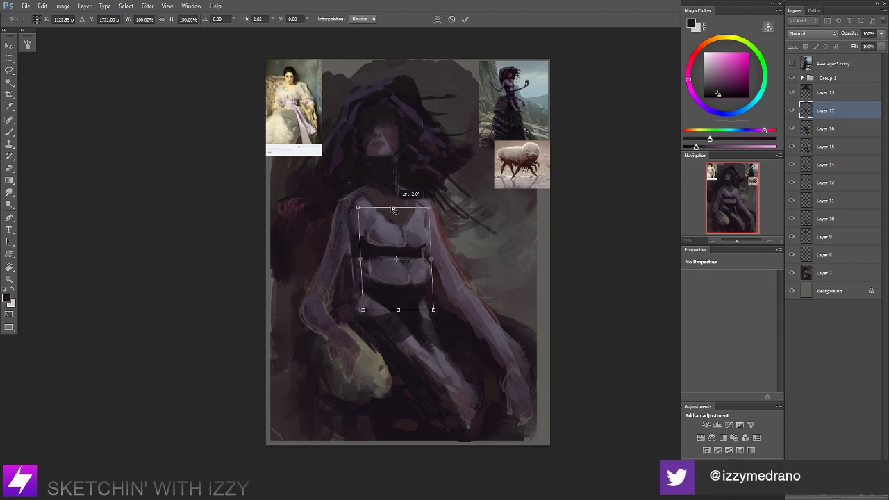
pyautogui.press('Return')
pyautogui.hotkey('ctrl', '-')
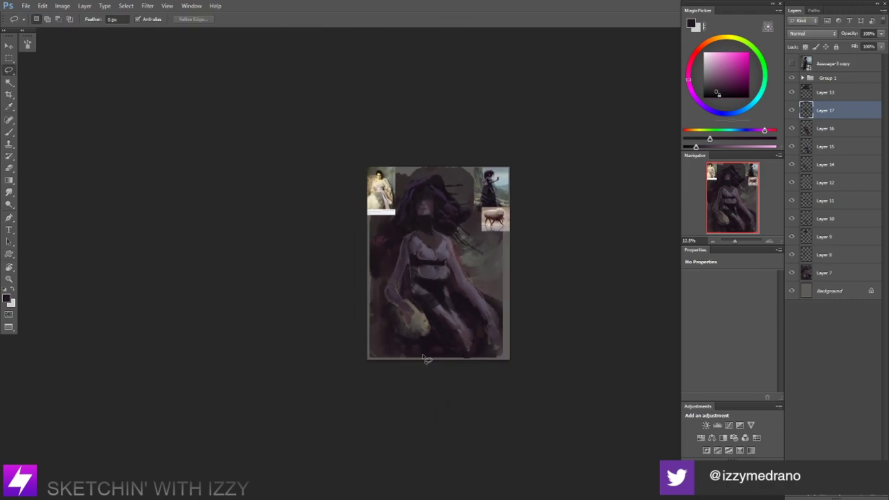
# Mirror the canvas back and touch up the far side of the waist with sampled muted purple and near-black.
pyautogui.hotkey('ctrl', 'shift', 'h')
pyautogui.moveTo(425, 317); pyautogui.dragTo(423, 334)
pyautogui.moveTo(469, 288)
pyautogui.mouseDown()
pyautogui.moveTo(465, 301)
pyautogui.moveTo(463, 273)
pyautogui.mouseUp()
pyautogui.hotkey('ctrl', '+')
pyautogui.hotkey('ctrl', '+')
pyautogui.press('b')
pyautogui.keyDown('alt'); pyautogui.click(455, 244); pyautogui.keyUp('alt')
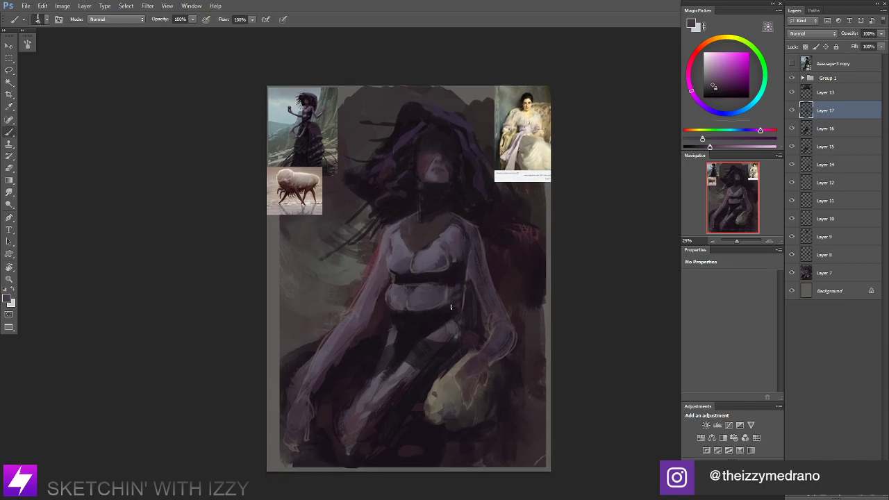
pyautogui.keyDown('alt'); pyautogui.click(452, 273); pyautogui.keyUp('alt')
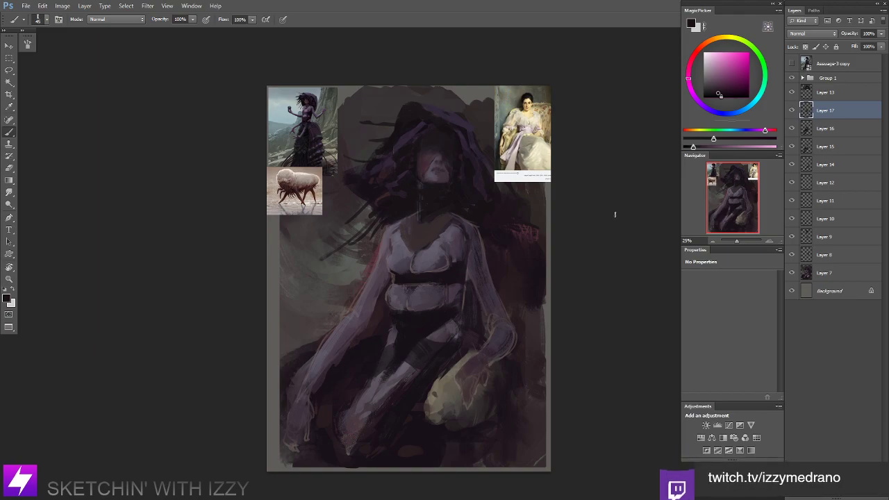
# Hide Layer 12 and show it again to compare the arms with and without their sketch outlines.
pyautogui.click(793, 183)
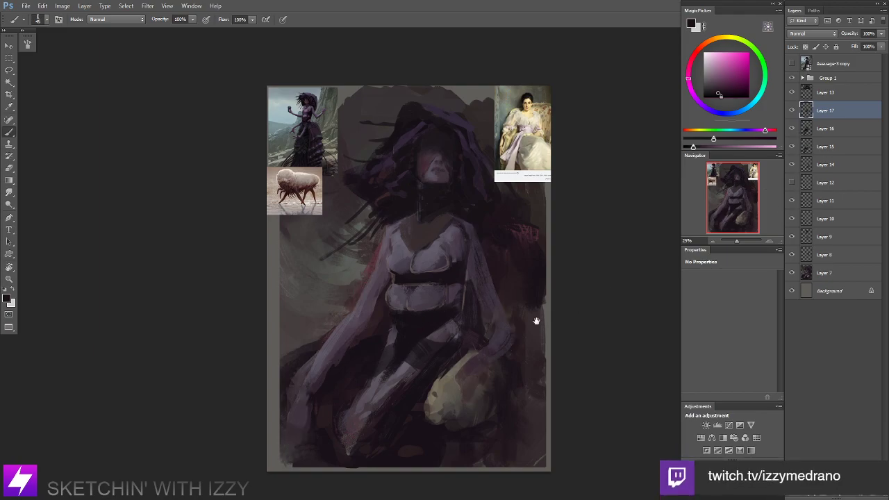
pyautogui.moveTo(524, 330)
pyautogui.mouseDown()
pyautogui.moveTo(512, 333)
pyautogui.moveTo(519, 336)
pyautogui.mouseUp()
pyautogui.click(792, 182)
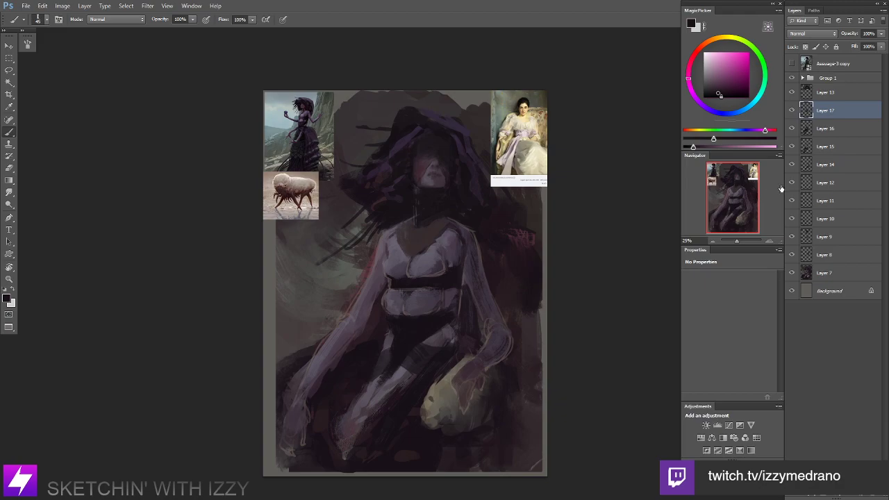
# Sample violets from the near arm and dark purple from the far shoulder, and repaint parts of both arms.
pyautogui.moveTo(360, 307); pyautogui.dragTo(370, 307)
pyautogui.keyDown('alt'); pyautogui.click(371, 307); pyautogui.keyUp('alt')
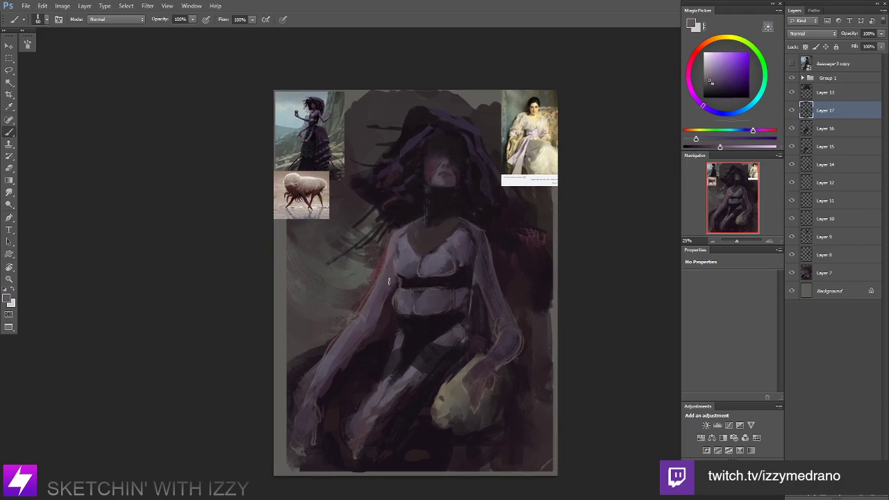
pyautogui.keyDown('alt'); pyautogui.click(371, 317); pyautogui.keyUp('alt')
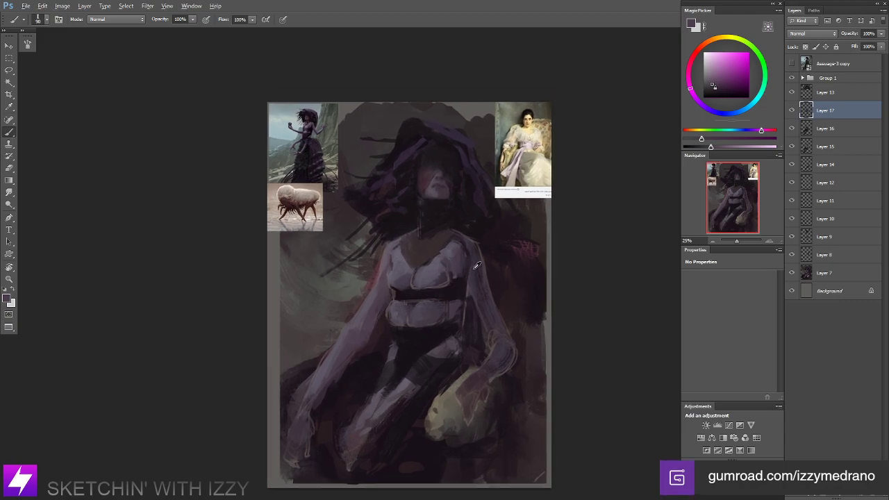
pyautogui.keyDown('alt'); pyautogui.click(472, 247); pyautogui.keyUp('alt')
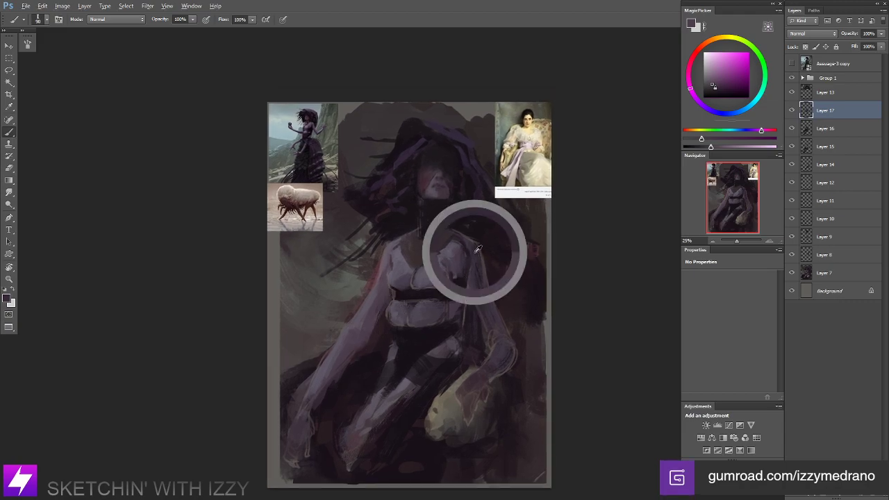
pyautogui.moveTo(355, 341); pyautogui.dragTo(335, 372)
pyautogui.moveTo(360, 380); pyautogui.dragTo(324, 416)
# Paint muted red and dark plum tones between the near forearm and the thigh, sampling colours from the surrounding area.
pyautogui.hotkey('ctrl', '-')
pyautogui.keyDown('alt'); pyautogui.click(330, 360); pyautogui.keyUp('alt')
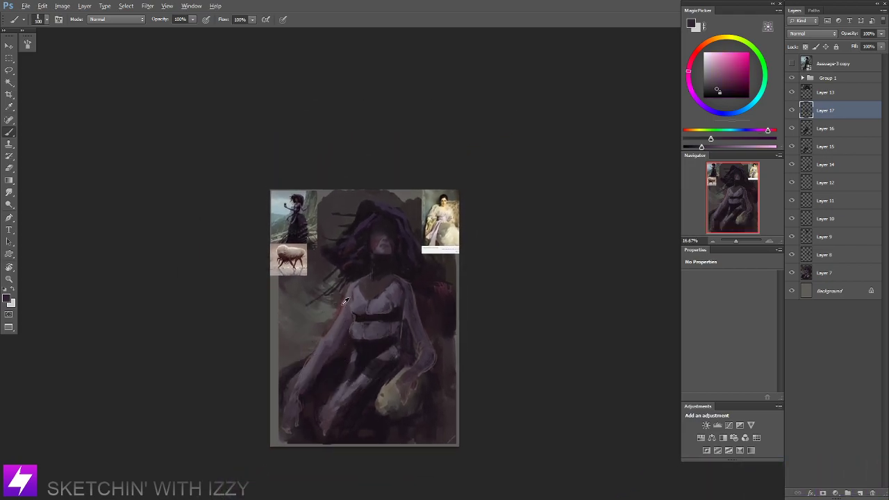
pyautogui.keyDown('alt'); pyautogui.click(334, 336); pyautogui.keyUp('alt')
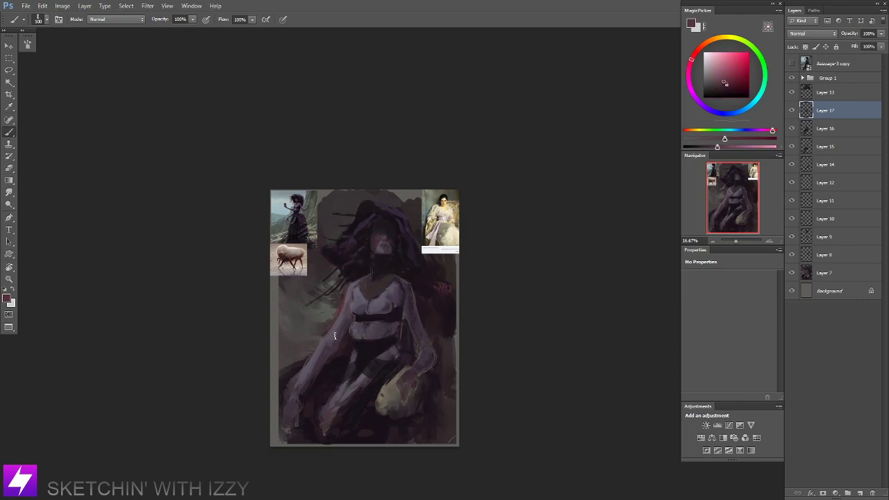
pyautogui.keyDown('alt'); pyautogui.click(312, 386); pyautogui.keyUp('alt')
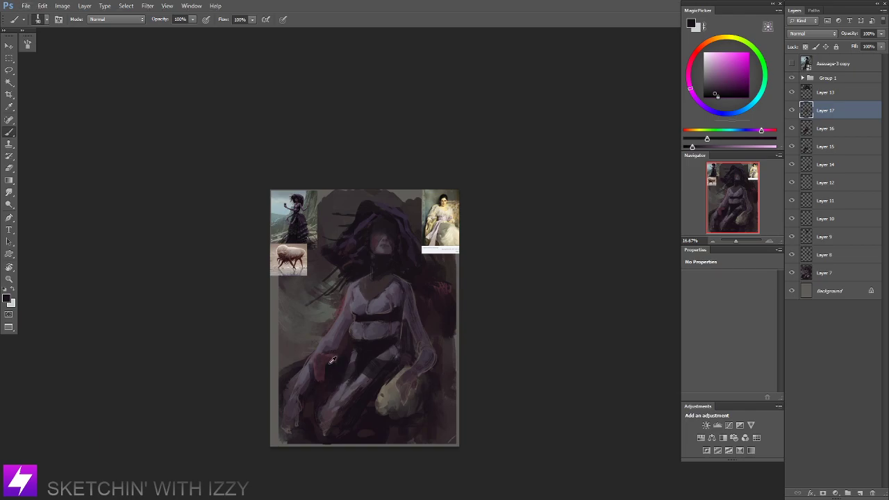
pyautogui.keyDown('alt'); pyautogui.click(331, 361); pyautogui.keyUp('alt')
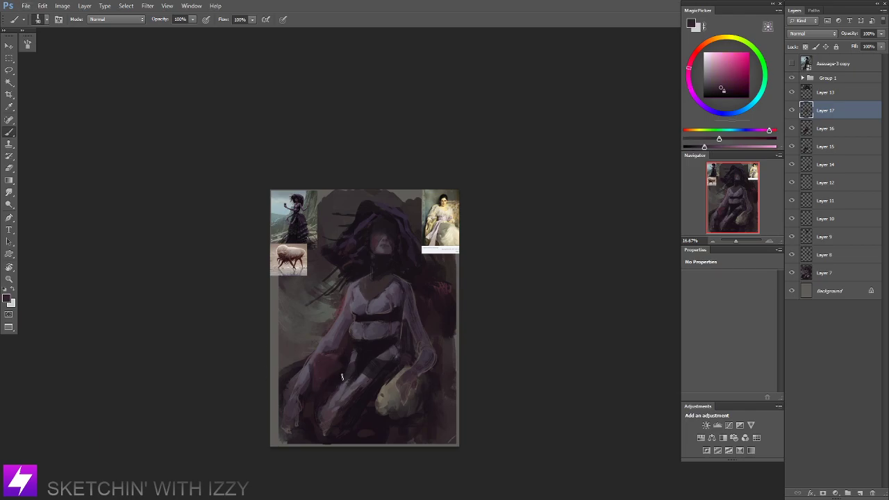
pyautogui.keyDown('alt'); pyautogui.click(347, 362); pyautogui.keyUp('alt')
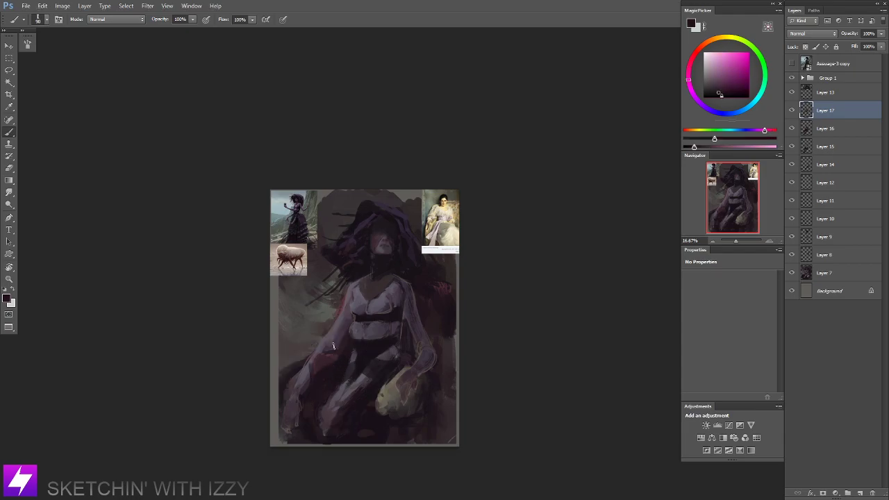
# Cover the unpainted margin beside the near hand and along the painting's lower edge with sampled grey-brown and dark plum.
pyautogui.keyDown('alt'); pyautogui.click(306, 343); pyautogui.keyUp('alt')
pyautogui.press(']')
pyautogui.press(']')
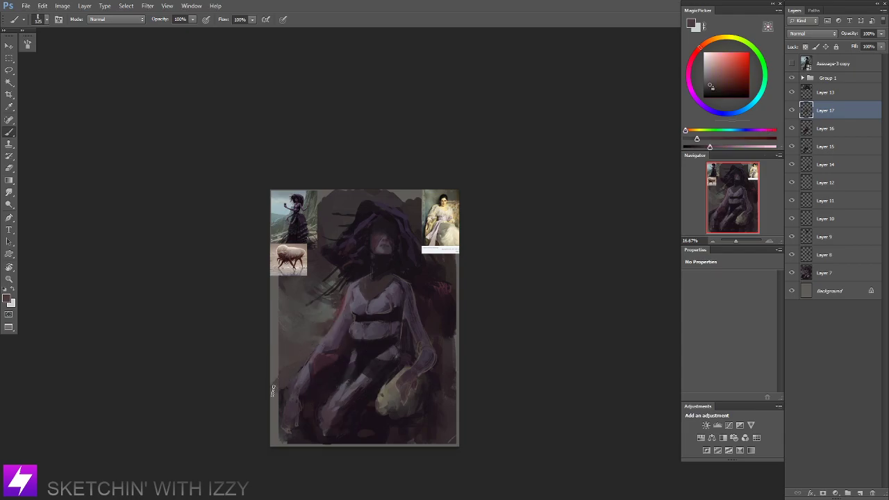
pyautogui.press(']')
pyautogui.keyDown('alt'); pyautogui.click(320, 376); pyautogui.keyUp('alt')
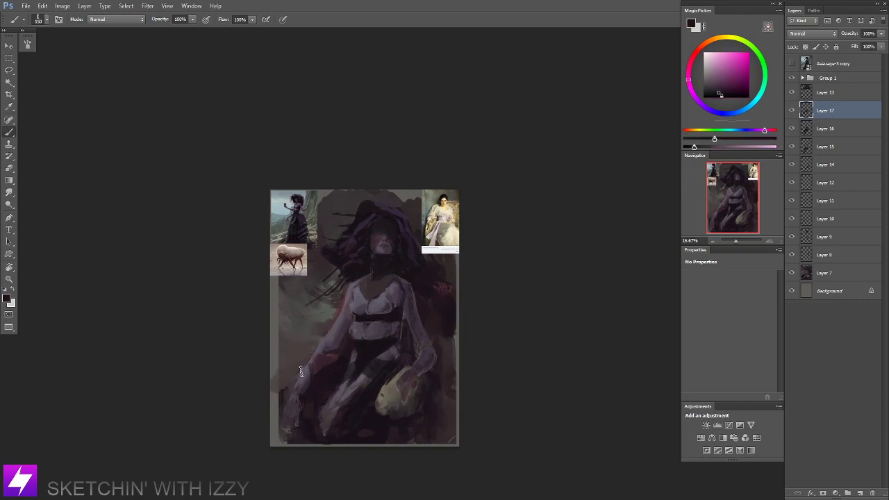
pyautogui.moveTo(292, 377); pyautogui.dragTo(276, 405)
pyautogui.hotkey('ctrl', 'z')
pyautogui.keyDown('alt'); pyautogui.click(292, 380); pyautogui.keyUp('alt')
pyautogui.keyDown('alt'); pyautogui.click(285, 394); pyautogui.keyUp('alt')
pyautogui.moveTo(280, 403)
pyautogui.mouseDown()
pyautogui.moveTo(292, 455)
pyautogui.moveTo(345, 444)
pyautogui.moveTo(349, 458)
pyautogui.moveTo(365, 456)
pyautogui.moveTo(373, 435)
pyautogui.moveTo(419, 440)
pyautogui.mouseUp()
# Paint sampled near-black below the far hand and dark plum over the red background patch beside the far arm.
pyautogui.keyDown('alt'); pyautogui.click(376, 410); pyautogui.keyUp('alt')
pyautogui.moveTo(441, 403)
pyautogui.mouseDown()
pyautogui.moveTo(448, 448)
pyautogui.moveTo(441, 427)
pyautogui.mouseUp()
pyautogui.moveTo(454, 389)
pyautogui.mouseDown()
pyautogui.moveTo(453, 446)
pyautogui.moveTo(445, 449)
pyautogui.mouseUp()
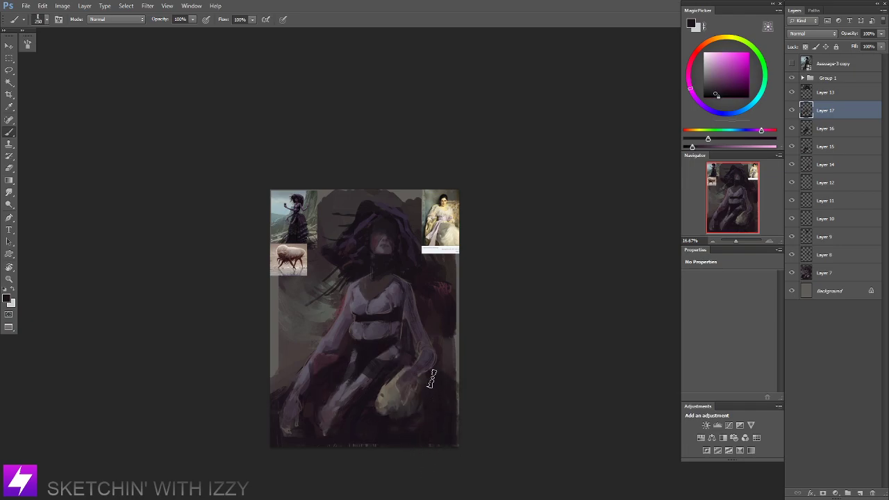
pyautogui.keyDown('alt'); pyautogui.click(438, 309); pyautogui.keyUp('alt')
pyautogui.moveTo(445, 321)
pyautogui.mouseDown()
pyautogui.moveTo(452, 344)
pyautogui.moveTo(460, 316)
pyautogui.moveTo(447, 289)
pyautogui.mouseUp()
pyautogui.press('[')
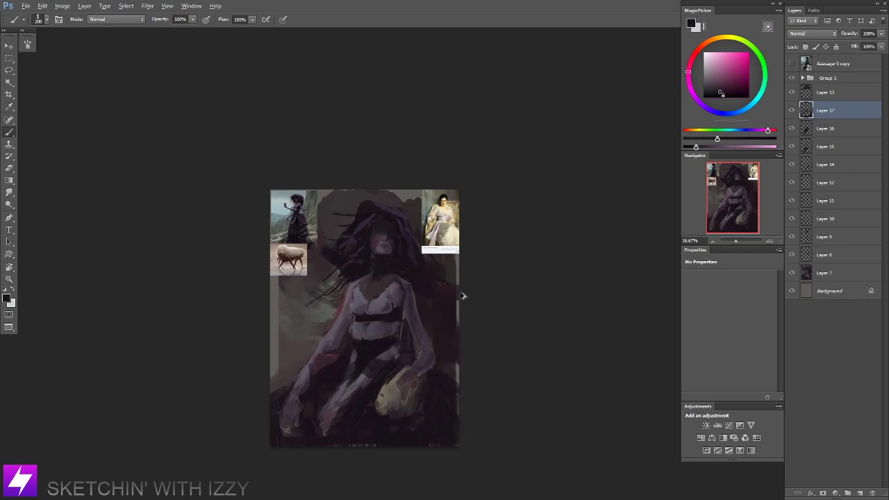
# Mirror the canvas horizontally to check the composition.
pyautogui.hotkey('ctrl', '-')
pyautogui.hotkey('ctrl', '-')
pyautogui.hotkey('ctrl', 'shift', 'h')
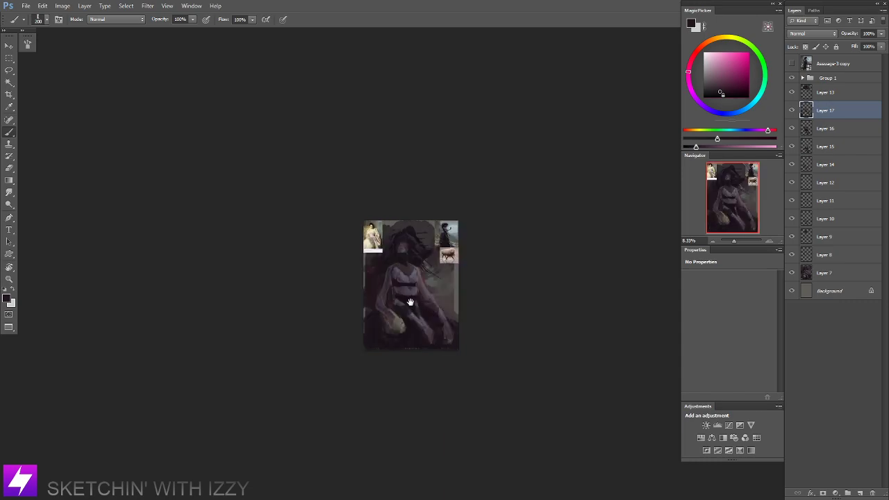
pyautogui.moveTo(411, 302); pyautogui.dragTo(388, 329)
pyautogui.hotkey('ctrl', '+')
pyautogui.hotkey('ctrl', '+')
pyautogui.moveTo(315, 303); pyautogui.dragTo(344, 290)
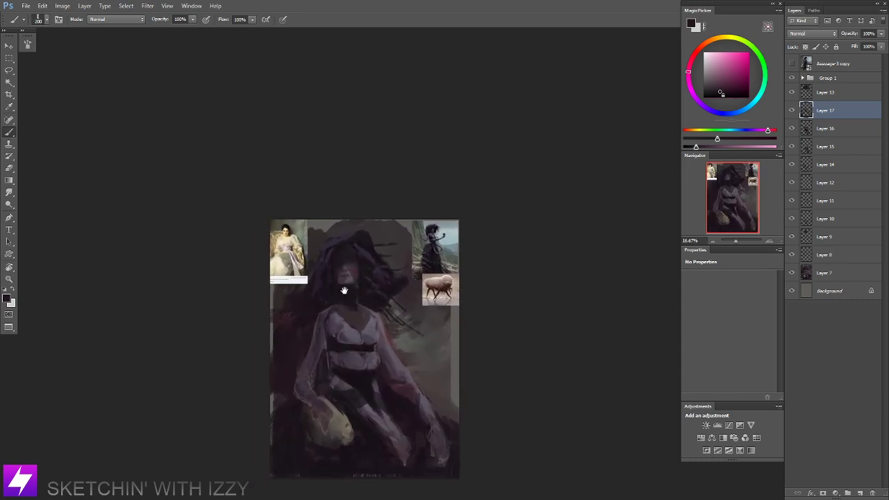
# Blend the background and margin beside the far shoulder and upper arm with sampled dark reddish plum.
pyautogui.hotkey('ctrl', '+')
pyautogui.moveTo(288, 331); pyautogui.dragTo(364, 299)
pyautogui.keyDown('alt'); pyautogui.click(287, 312); pyautogui.keyUp('alt')
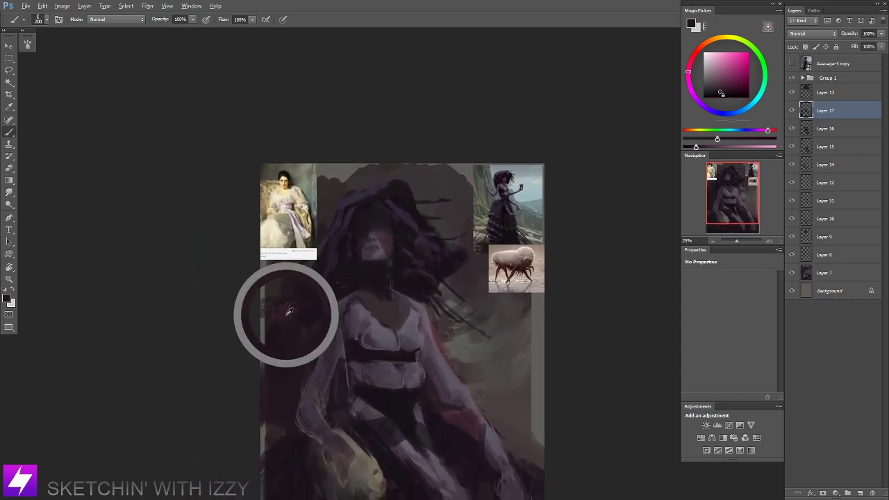
pyautogui.press('[')
pyautogui.keyDown('alt'); pyautogui.click(287, 317); pyautogui.keyUp('alt')
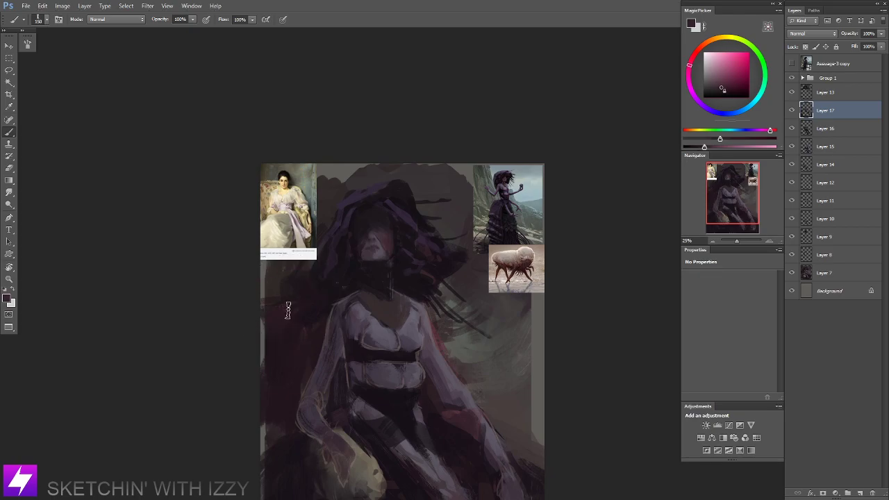
pyautogui.keyDown('alt'); pyautogui.click(284, 316); pyautogui.keyUp('alt')
pyautogui.keyDown('alt'); pyautogui.click(257, 321); pyautogui.keyUp('alt')
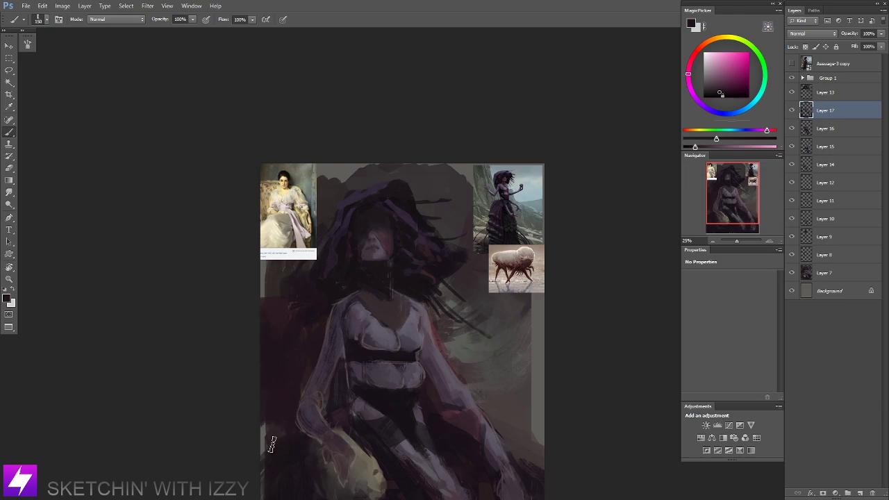
# Fill the remaining pale margin beside the far elbow with a sampled near-black purple.
pyautogui.moveTo(294, 463); pyautogui.dragTo(288, 423)
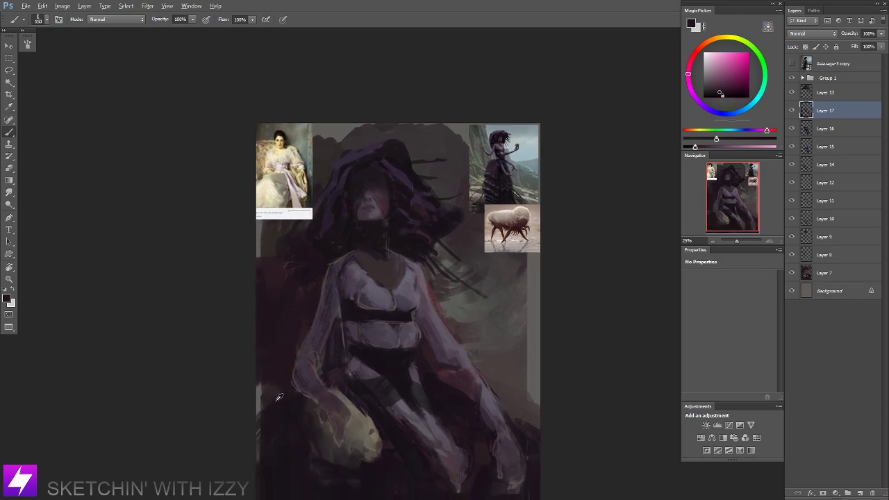
pyautogui.keyDown('alt'); pyautogui.click(272, 387); pyautogui.keyUp('alt')
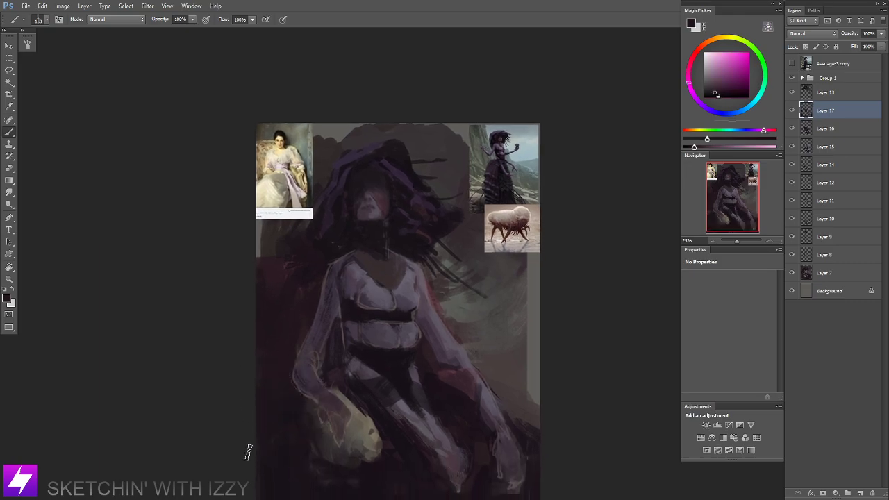
pyautogui.moveTo(314, 364); pyautogui.dragTo(326, 373)
pyautogui.moveTo(394, 317); pyautogui.dragTo(376, 321)
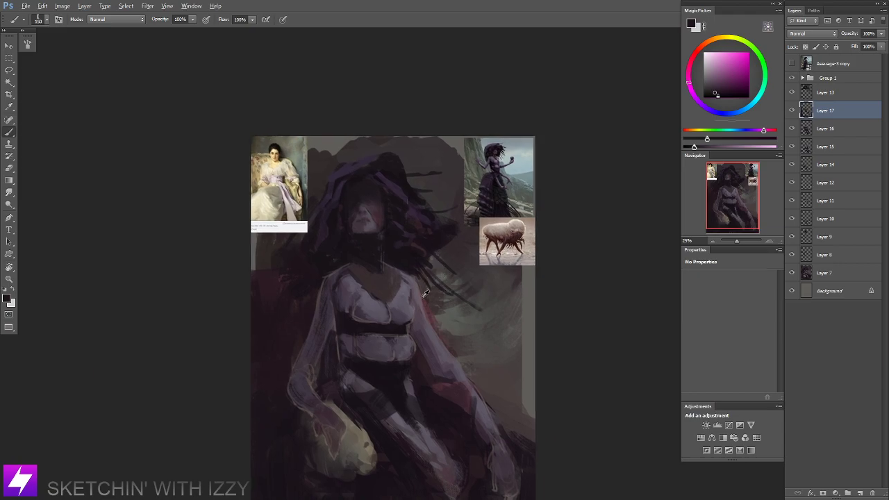
# Hide the reference images in Group 1 and sample the dark background colour beside the hair.
pyautogui.click(793, 64)
pyautogui.moveTo(290, 224); pyautogui.dragTo(312, 248)
pyautogui.keyDown('alt'); pyautogui.click(312, 248); pyautogui.keyUp('alt')
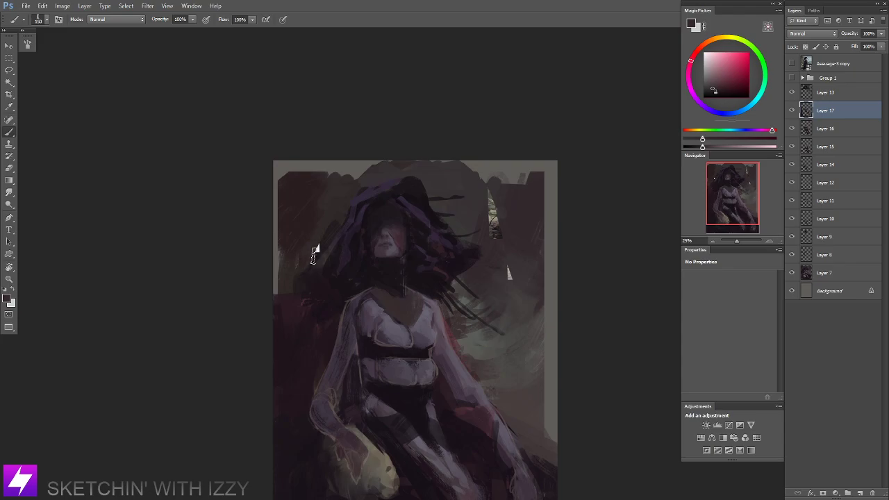
# On Layer 13, erase the stray white and textured fragments around the hooded head.
pyautogui.click(805, 94)
pyautogui.click(791, 95)
pyautogui.click(791, 96)
pyautogui.press('e')
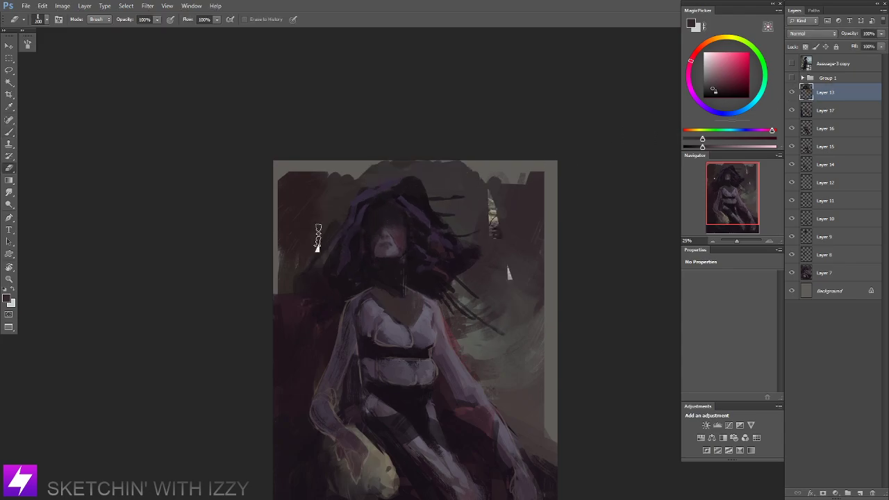
pyautogui.press(']')
pyautogui.moveTo(501, 188); pyautogui.dragTo(499, 224)
pyautogui.moveTo(496, 300); pyautogui.dragTo(436, 294)
# Fill the pale margin at the upper corner on the far-arm side with sampled dark brown and muted red strokes.
pyautogui.press('b')
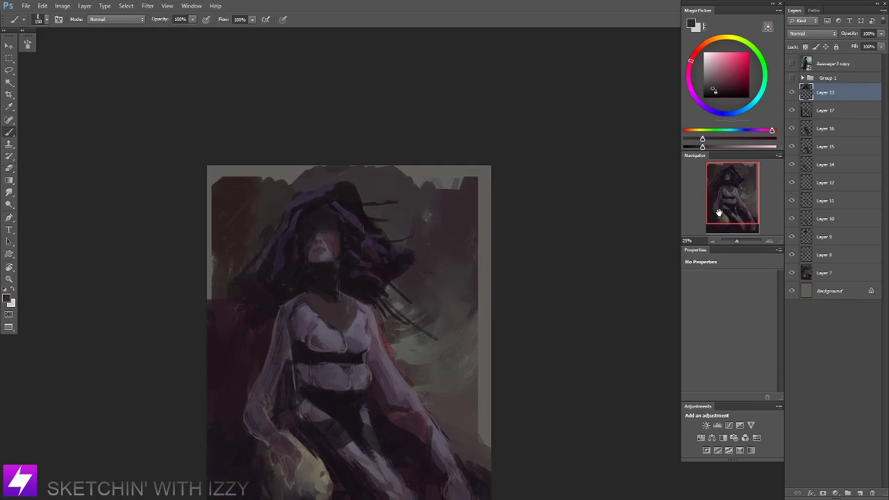
pyautogui.press('alt')
pyautogui.moveTo(339, 304); pyautogui.dragTo(364, 252)
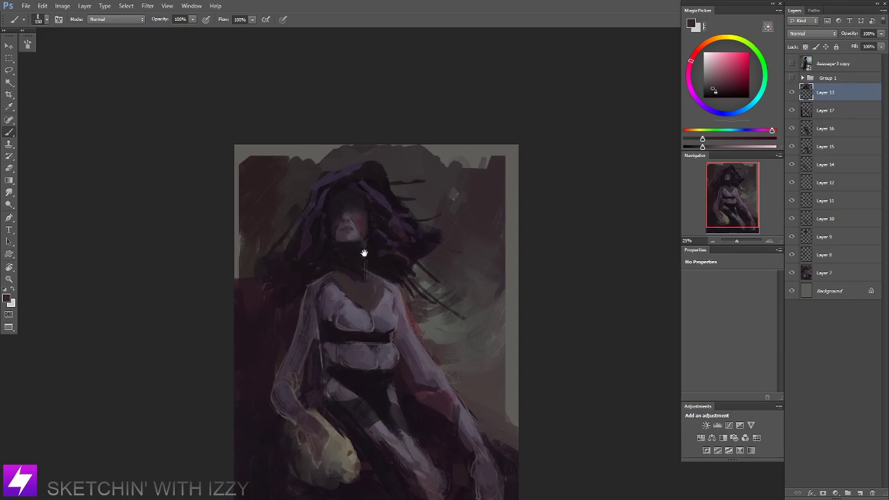
pyautogui.keyDown('alt'); pyautogui.click(246, 251); pyautogui.keyUp('alt')
pyautogui.press(']')
pyautogui.press(']')
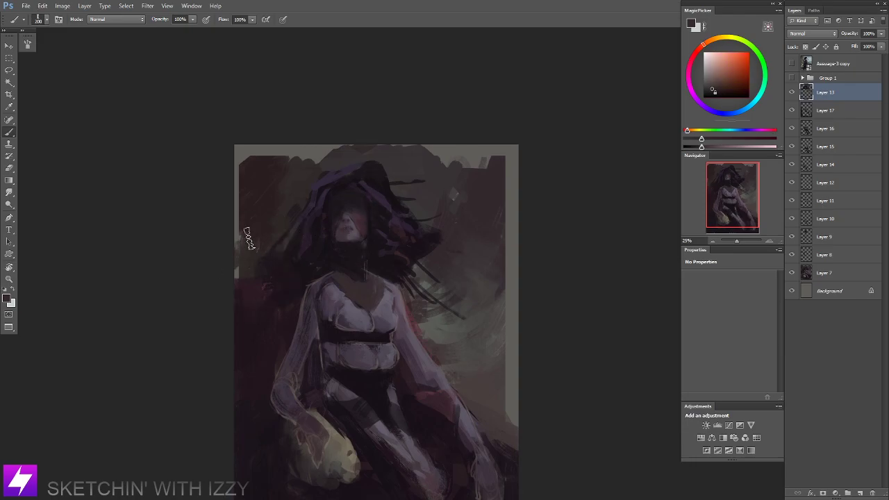
pyautogui.moveTo(245, 238); pyautogui.dragTo(237, 259)
pyautogui.keyDown('alt'); pyautogui.click(252, 210); pyautogui.keyUp('alt')
pyautogui.moveTo(246, 203)
pyautogui.mouseDown()
pyautogui.moveTo(238, 221)
pyautogui.moveTo(244, 160)
pyautogui.mouseUp()
pyautogui.moveTo(243, 157)
pyautogui.mouseDown()
pyautogui.moveTo(318, 109)
pyautogui.moveTo(267, 194)
pyautogui.mouseUp()
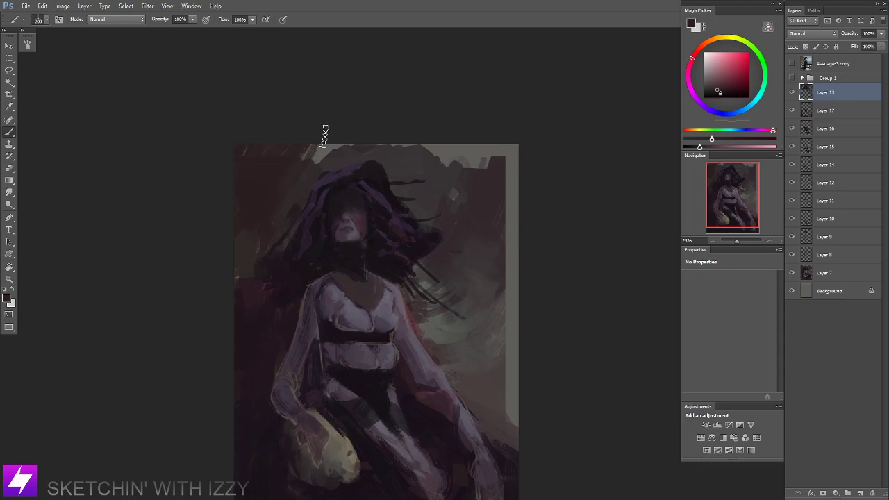
pyautogui.keyDown('alt'); pyautogui.click(296, 200); pyautogui.keyUp('alt')
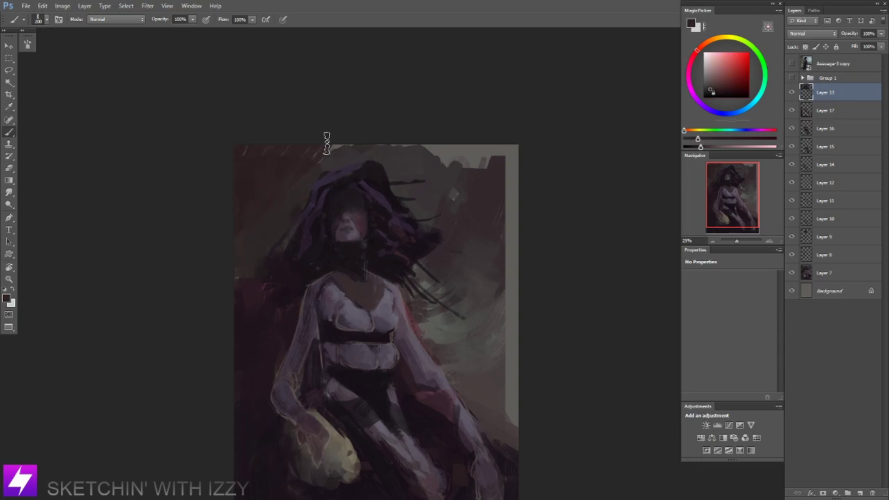
# Cover the opposite upper corner with a larger brush, using sampled dark grey and muted plum.
pyautogui.keyDown('alt'); pyautogui.click(428, 147); pyautogui.keyUp('alt')
pyautogui.press(']')
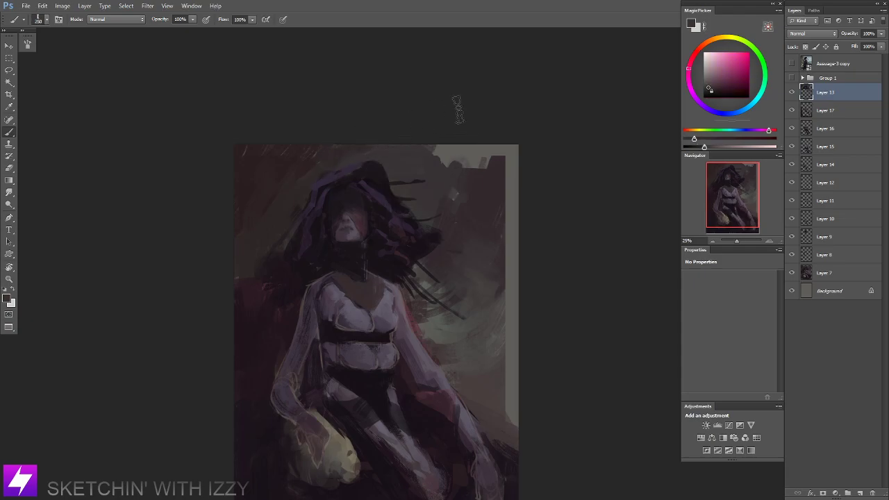
pyautogui.moveTo(432, 159)
pyautogui.mouseDown()
pyautogui.moveTo(471, 159)
pyautogui.moveTo(475, 184)
pyautogui.mouseUp()
pyautogui.keyDown('alt'); pyautogui.click(476, 195); pyautogui.keyUp('alt')
pyautogui.moveTo(477, 151); pyautogui.dragTo(462, 225)
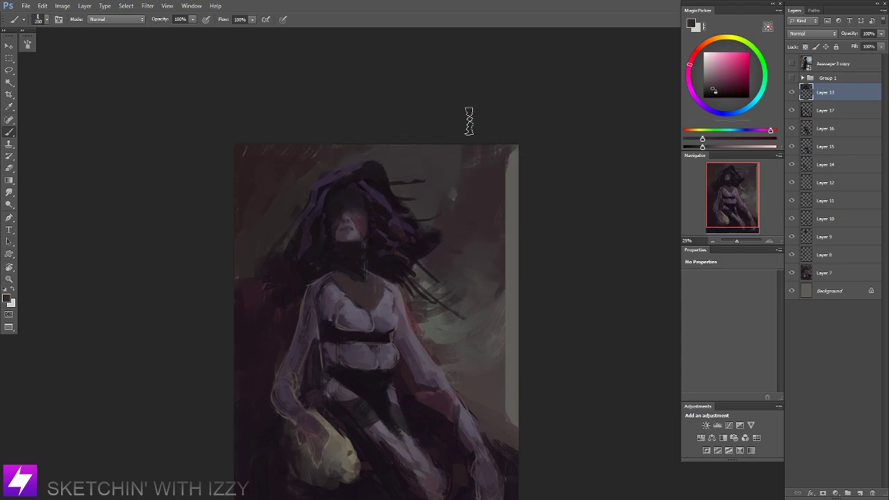
pyautogui.moveTo(470, 122); pyautogui.dragTo(448, 227)
# Extend the plum and grey-brown background down the pale side margin to just above the near hand.
pyautogui.keyDown('alt'); pyautogui.click(495, 191); pyautogui.keyUp('alt')
pyautogui.moveTo(525, 142)
pyautogui.mouseDown()
pyautogui.moveTo(503, 167)
pyautogui.moveTo(484, 236)
pyautogui.moveTo(516, 250)
pyautogui.moveTo(509, 304)
pyautogui.mouseUp()
pyautogui.keyDown('alt'); pyautogui.click(488, 271); pyautogui.keyUp('alt')
pyautogui.keyDown('alt'); pyautogui.click(491, 387); pyautogui.keyUp('alt')
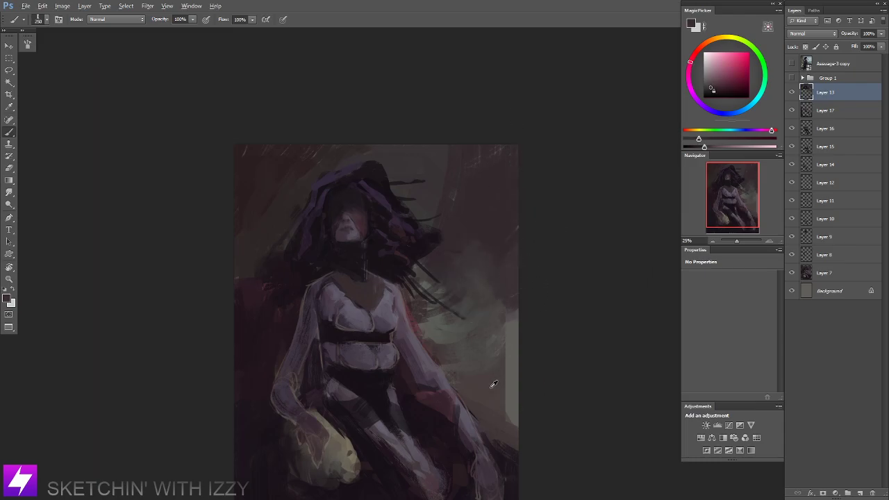
pyautogui.moveTo(512, 357)
pyautogui.mouseDown()
pyautogui.moveTo(523, 339)
pyautogui.moveTo(509, 328)
pyautogui.moveTo(521, 413)
pyautogui.mouseUp()
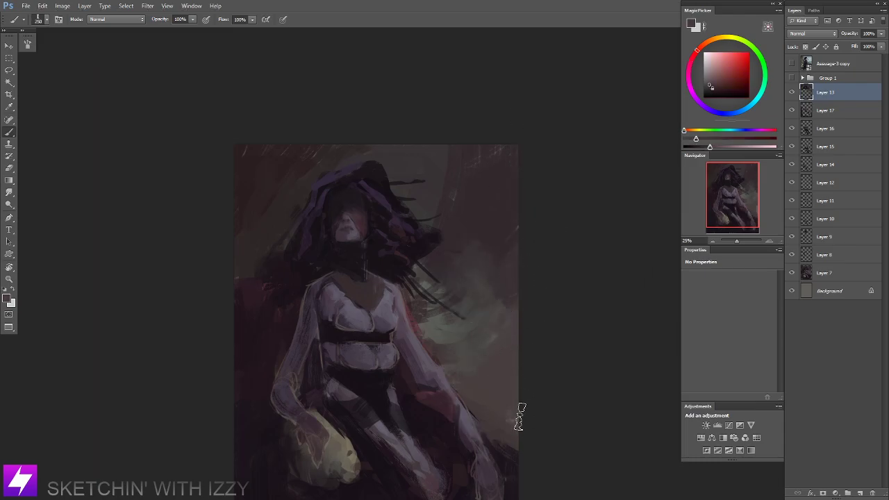
# Mirror the canvas back and paint sampled grey-green light in the background behind the hair on the far-shoulder side.
pyautogui.hotkey('ctrl', '-')
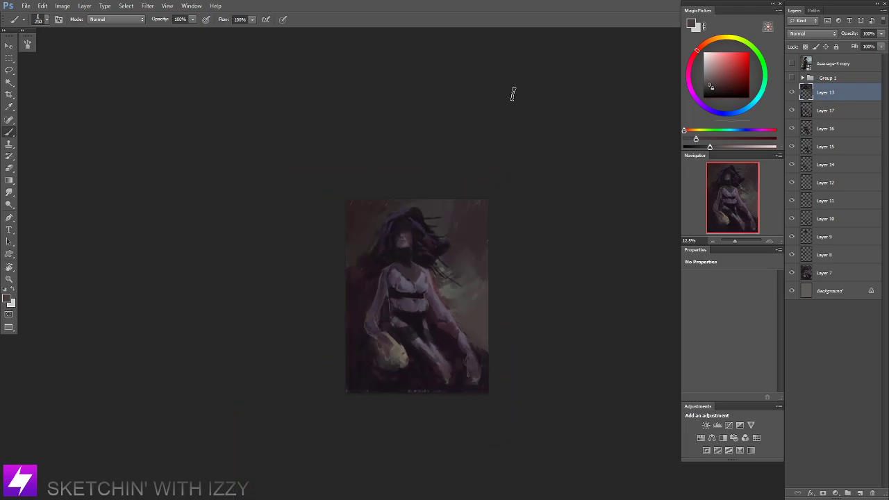
pyautogui.press('h')
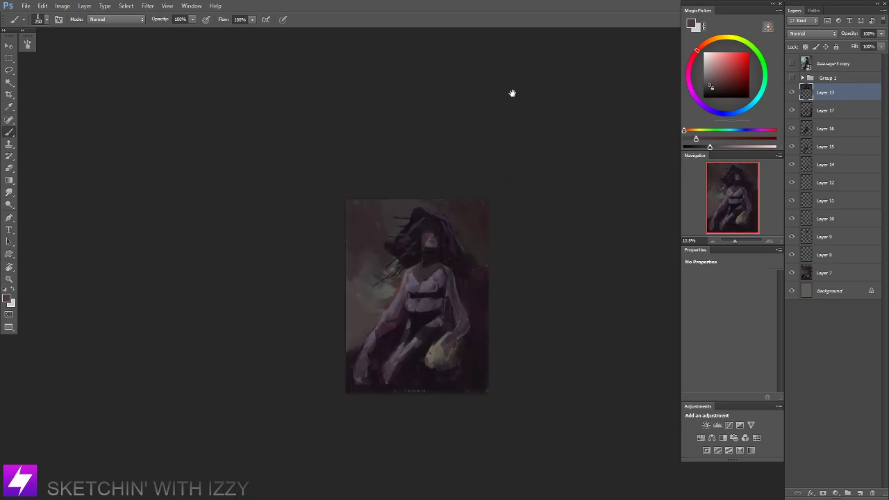
pyautogui.moveTo(416, 307); pyautogui.dragTo(426, 297)
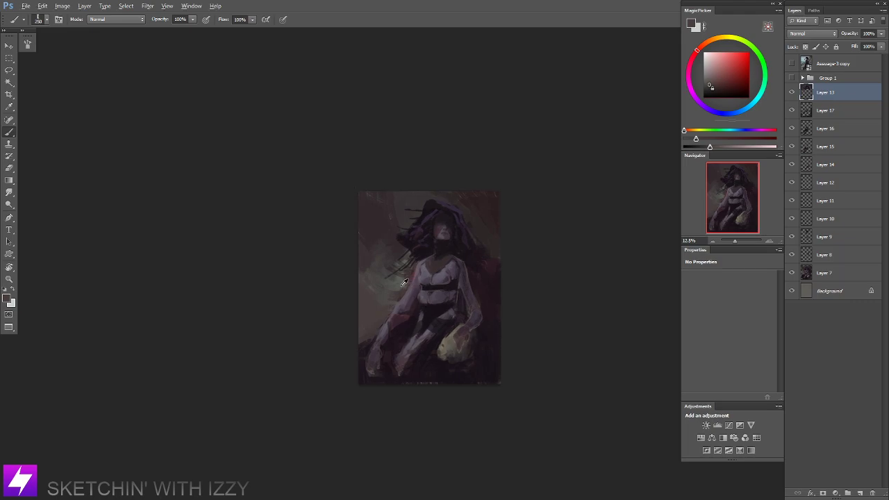
pyautogui.keyDown('alt'); pyautogui.click(403, 285); pyautogui.keyUp('alt')
pyautogui.moveTo(482, 232)
pyautogui.mouseDown()
pyautogui.moveTo(501, 258)
pyautogui.moveTo(490, 259)
pyautogui.moveTo(486, 230)
pyautogui.mouseUp()
pyautogui.hotkey('ctrl', 'z')
pyautogui.press('[')
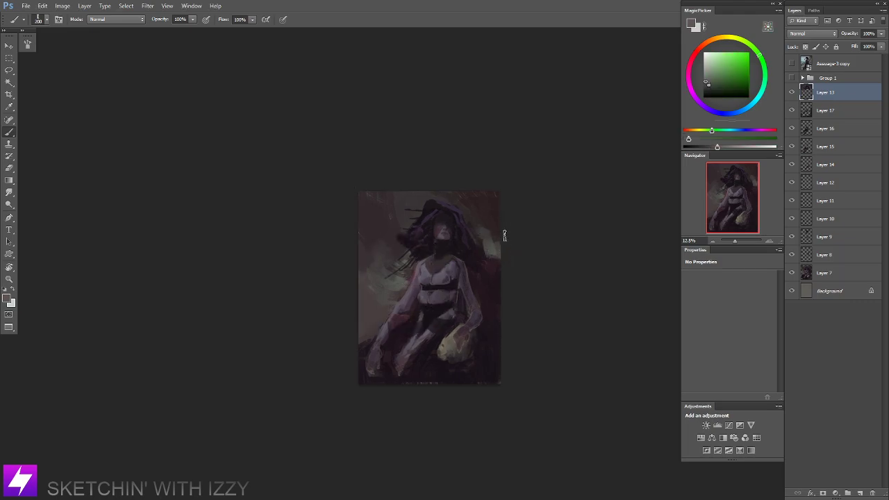
pyautogui.keyDown('alt'); pyautogui.click(372, 312); pyautogui.keyUp('alt')
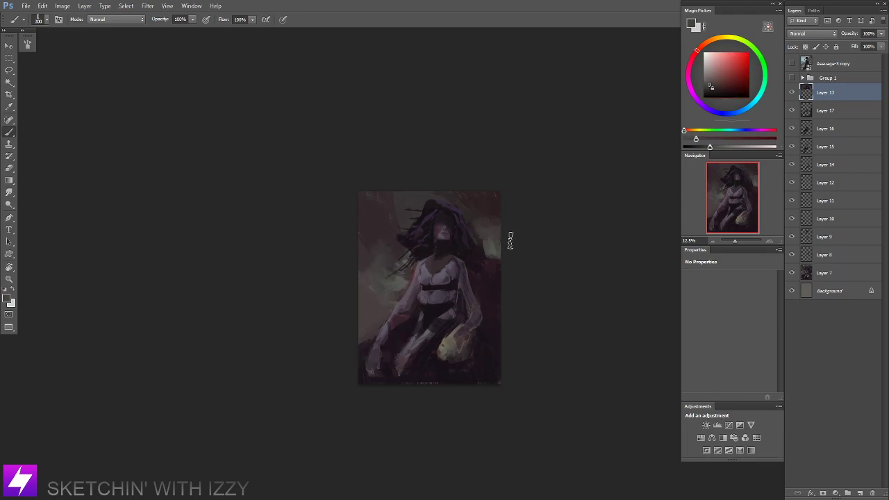
pyautogui.keyDown('alt'); pyautogui.click(499, 206); pyautogui.keyUp('alt')
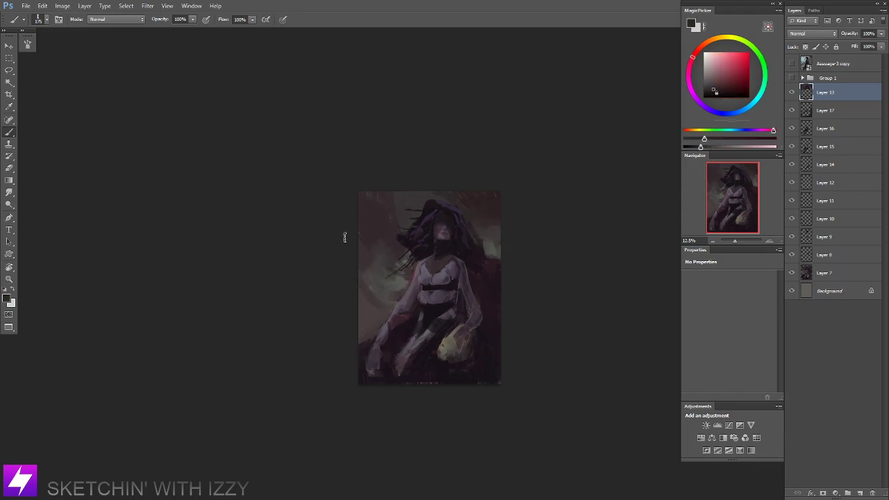
# Sweep curved dark brown-red strokes through the pale background glow beside the near arm.
pyautogui.moveTo(391, 295); pyautogui.dragTo(364, 276)
pyautogui.press(']')
pyautogui.press(']')
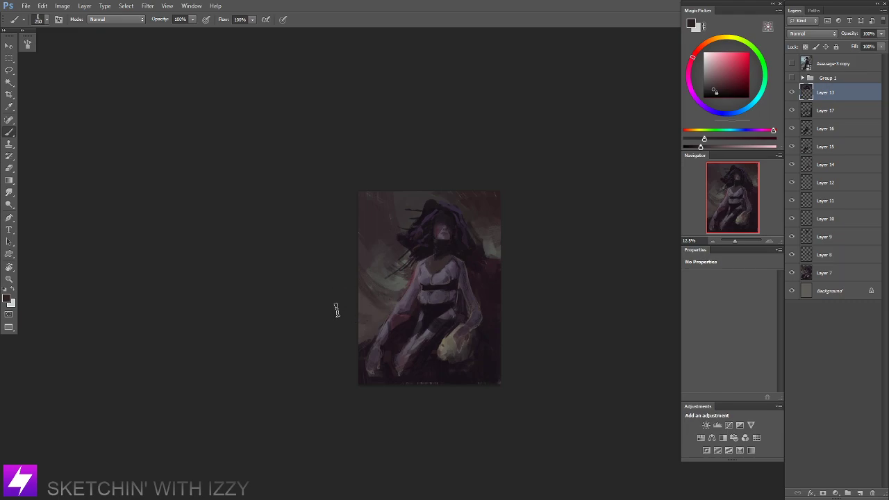
pyautogui.hotkey('ctrl', '-')
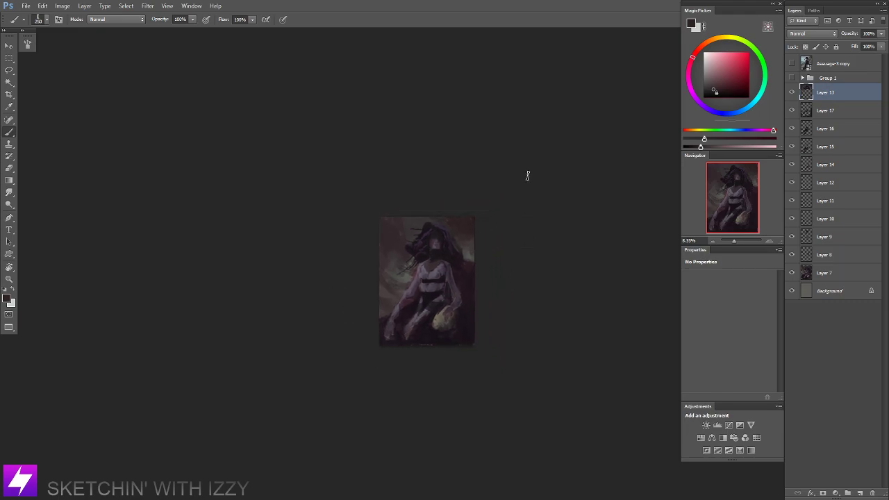
pyautogui.hotkey('ctrl', '+')
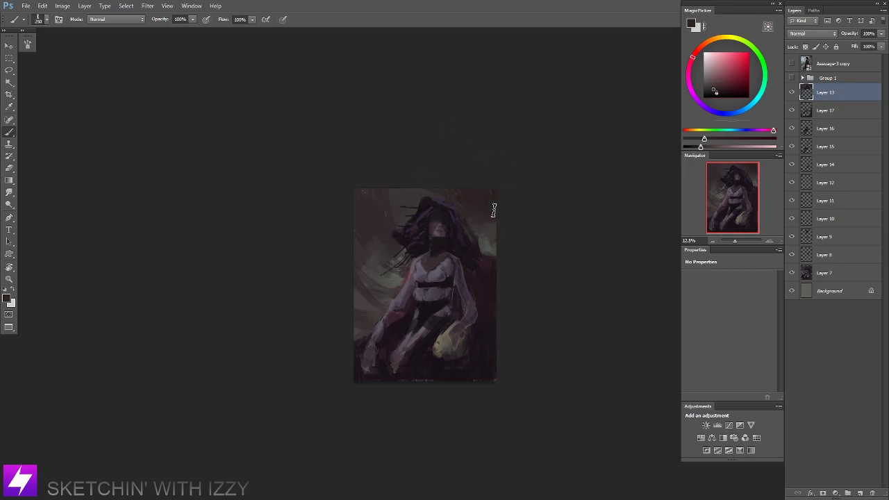
# Darken the upper background beside the windblown hair with broad strokes of sampled dark purple at a 600 px brush size.
pyautogui.hotkey('ctrl', '+')
pyautogui.hotkey('ctrl', '+')
pyautogui.keyDown('space'); pyautogui.moveTo(445, 209); pyautogui.dragTo(453, 254); pyautogui.keyUp('space')
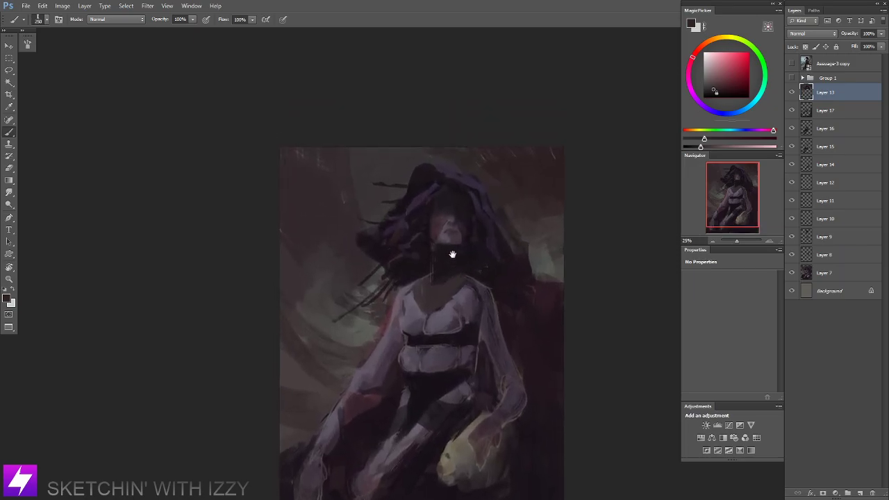
pyautogui.keyDown('alt'); pyautogui.click(369, 240); pyautogui.keyUp('alt')
pyautogui.press(']')
pyautogui.press(']')
pyautogui.press(']')
pyautogui.press(']')
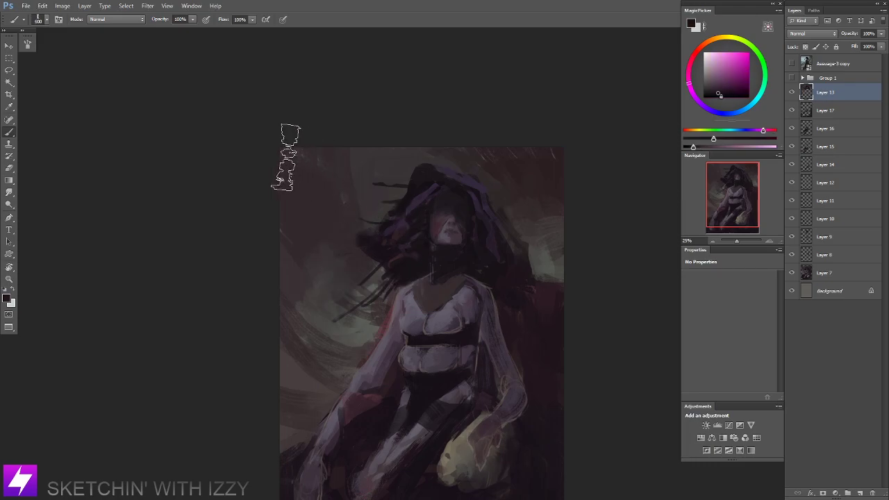
pyautogui.moveTo(328, 186)
pyautogui.mouseDown()
pyautogui.moveTo(295, 221)
pyautogui.moveTo(390, 285)
pyautogui.mouseUp()
pyautogui.hotkey('ctrl', 'alt', 'z')
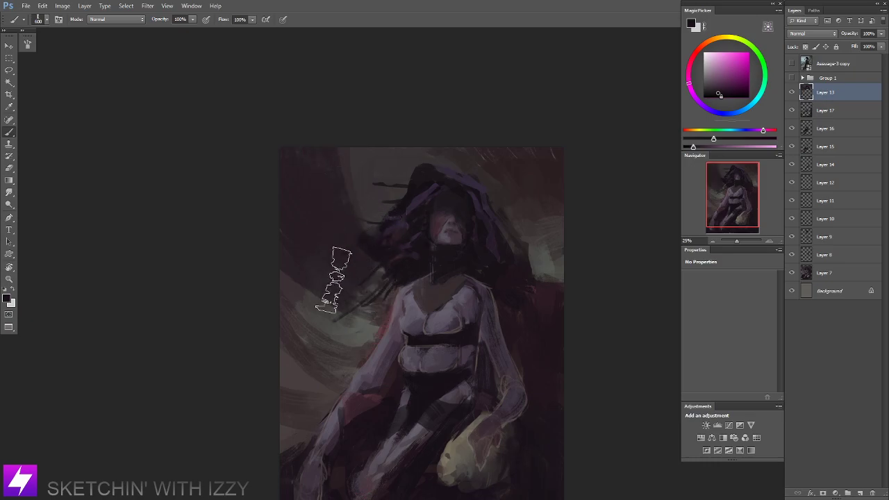
# Smudge the edges of the dark purple area into the surrounding background at 50% strength.
pyautogui.press('r')
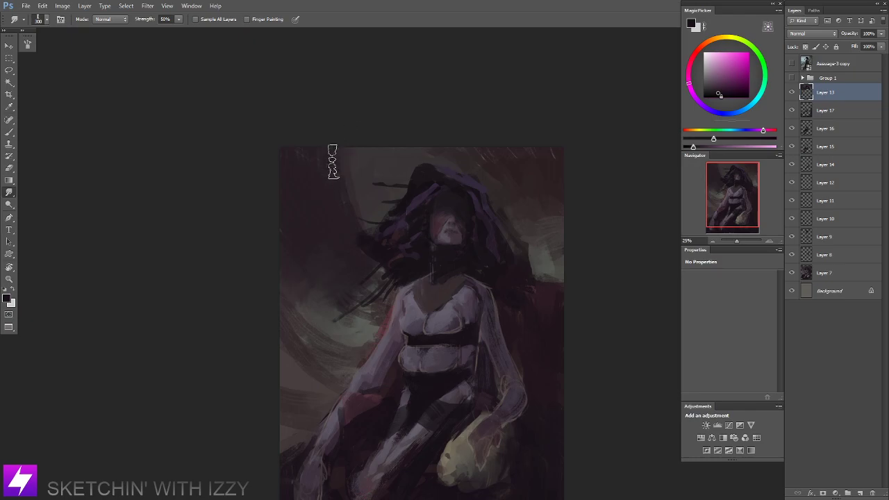
pyautogui.moveTo(472, 274); pyautogui.dragTo(500, 255)
pyautogui.hotkey('ctrl', '-')
pyautogui.moveTo(389, 344); pyautogui.dragTo(370, 367)
pyautogui.press('b')
pyautogui.press('b')
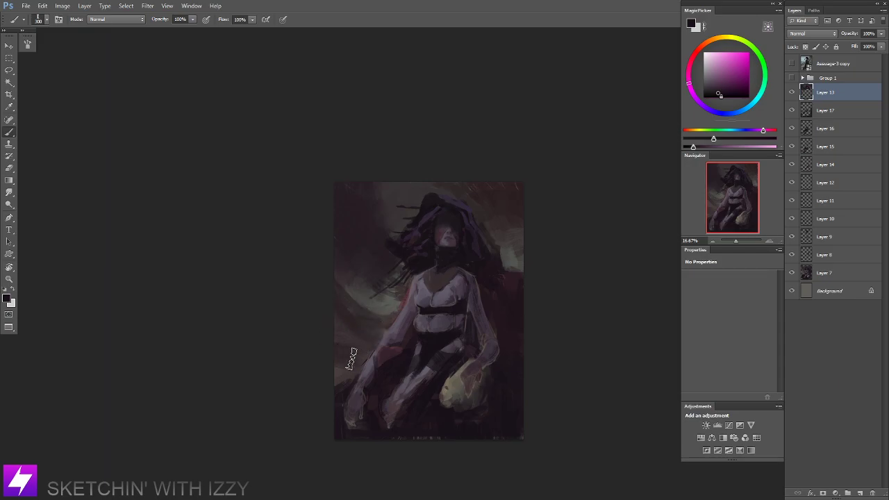
pyautogui.scroll(-1, 472, 243)
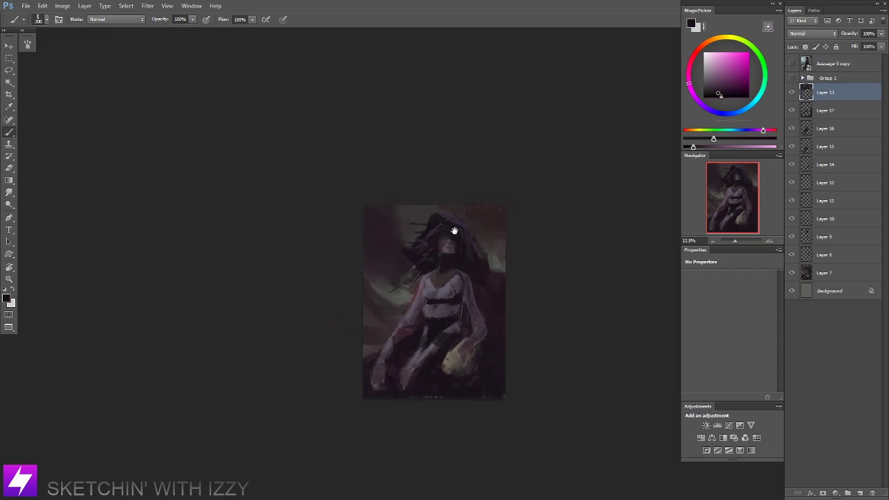
pyautogui.scroll(1, 430, 247)
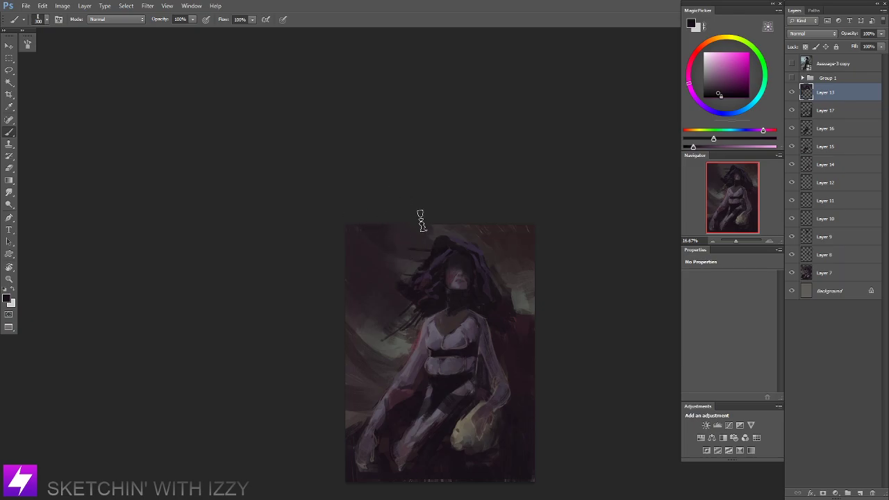
pyautogui.scroll(-1, 576, 321)
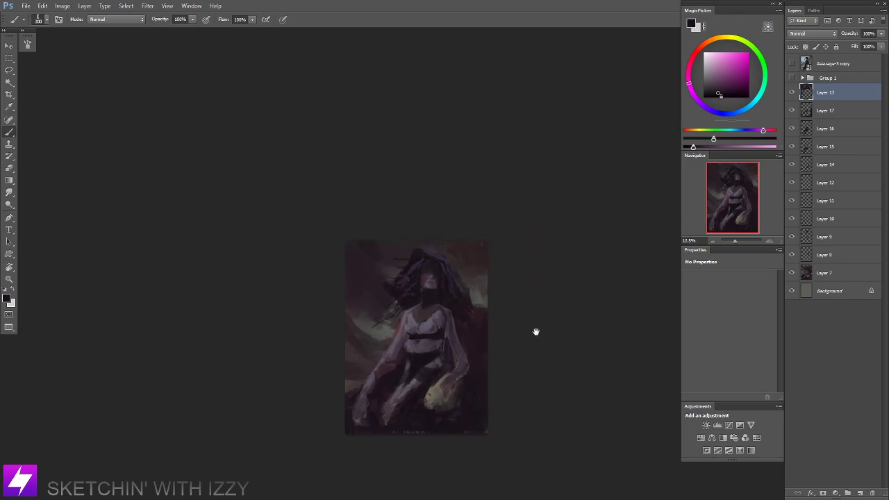
# Flip the canvas horizontally and touch up the dark hair around the neck with a sampled dark purple and a 200 px brush.
pyautogui.hotkey('ctrl', 'shift', 'h')
pyautogui.moveTo(503, 303); pyautogui.dragTo(499, 310)
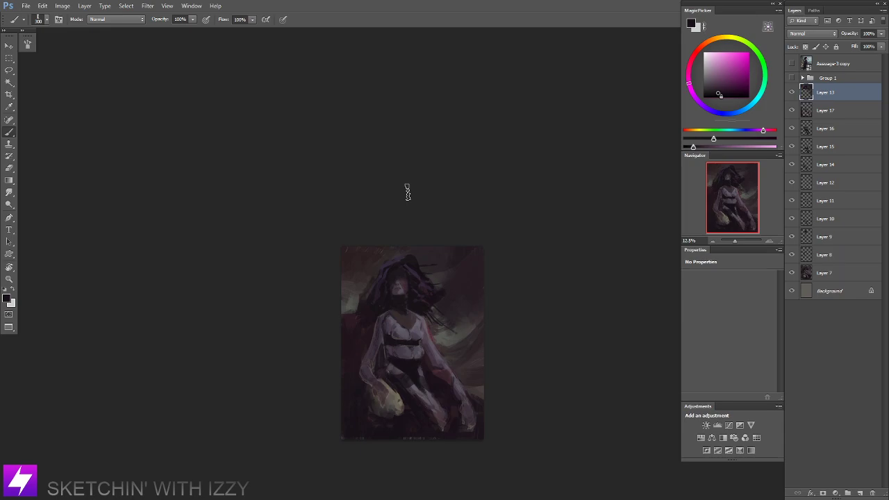
pyautogui.hotkey('ctrl', '+')
pyautogui.moveTo(368, 241); pyautogui.dragTo(410, 186)
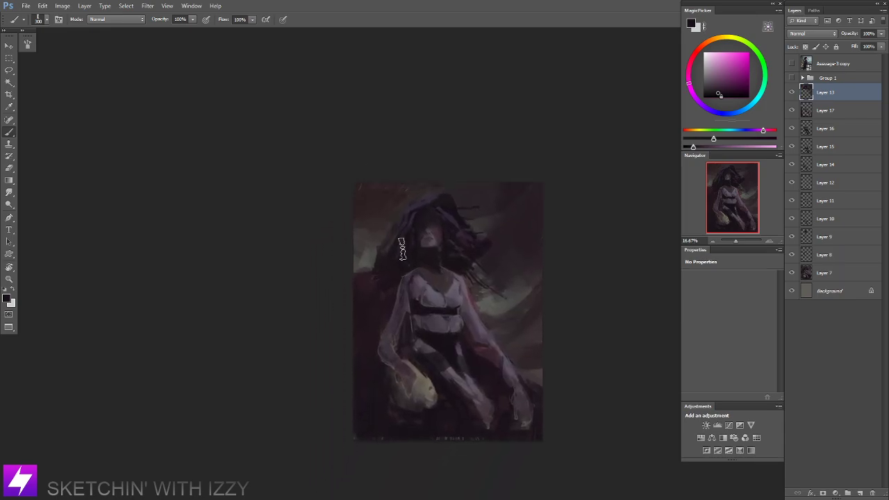
pyautogui.keyDown('alt'); pyautogui.click(412, 255); pyautogui.keyUp('alt')
pyautogui.press('[')
pyautogui.press('[')
pyautogui.press('[')
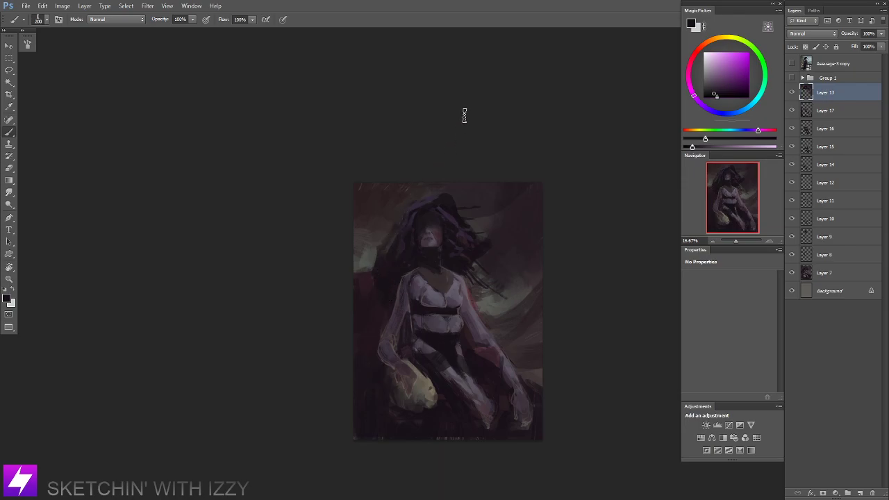
# Add a new layer, lasso the outer edge of the hair, and paint inside it with a sampled dark purple, then deselect.
pyautogui.press('l')
pyautogui.hotkey('ctrl', 'shift', 'alt', 'n')
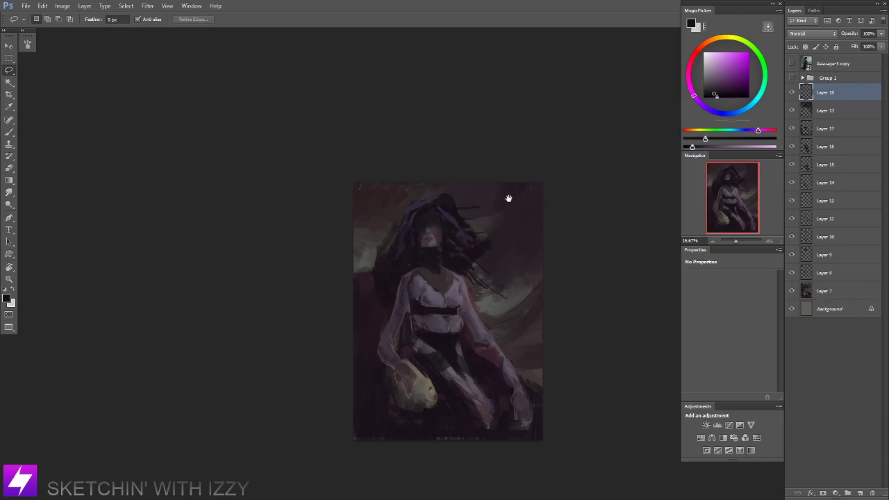
pyautogui.moveTo(508, 199); pyautogui.dragTo(516, 203)
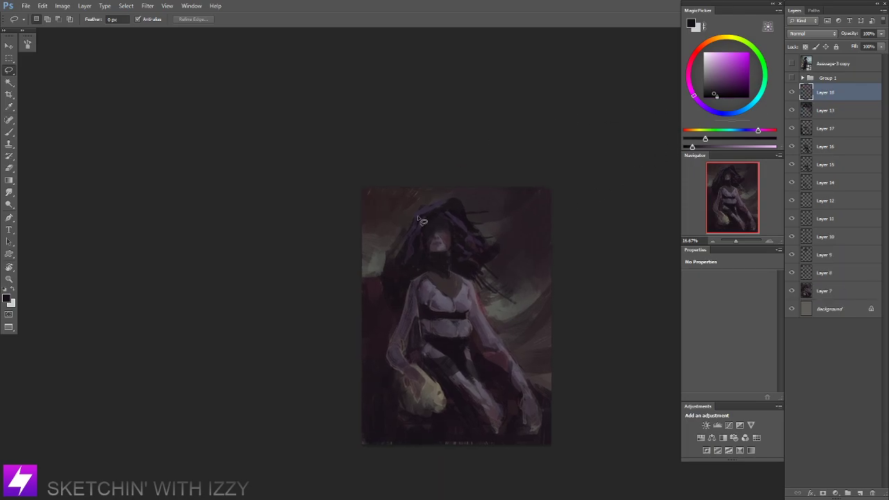
pyautogui.moveTo(384, 260)
pyautogui.mouseDown()
pyautogui.moveTo(417, 250)
pyautogui.moveTo(428, 208)
pyautogui.mouseUp()
pyautogui.press('b')
pyautogui.keyDown('alt'); pyautogui.click(387, 274); pyautogui.keyUp('alt')
pyautogui.moveTo(384, 275); pyautogui.dragTo(381, 260)
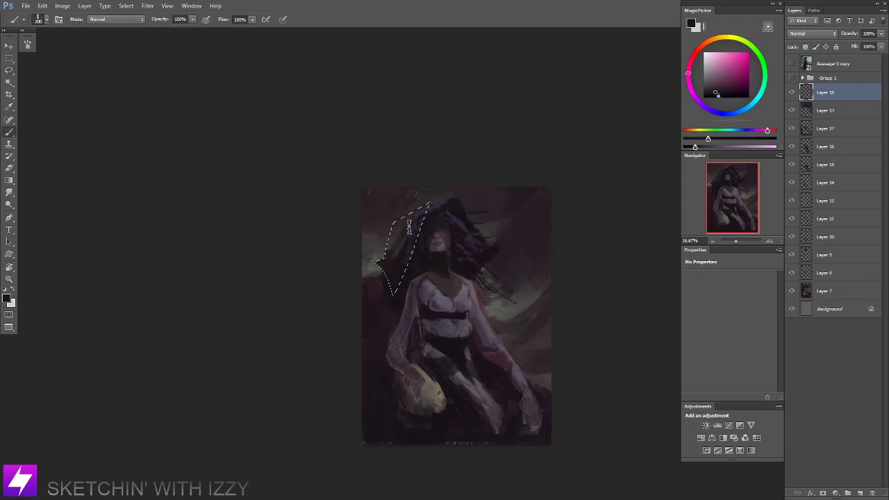
pyautogui.moveTo(409, 227); pyautogui.dragTo(386, 241)
pyautogui.hotkey('ctrl', 'd')
# Mirror the canvas horizontally to check the hair silhouette and overall composition.
pyautogui.press('l')
pyautogui.hotkey('ctrl', '-')
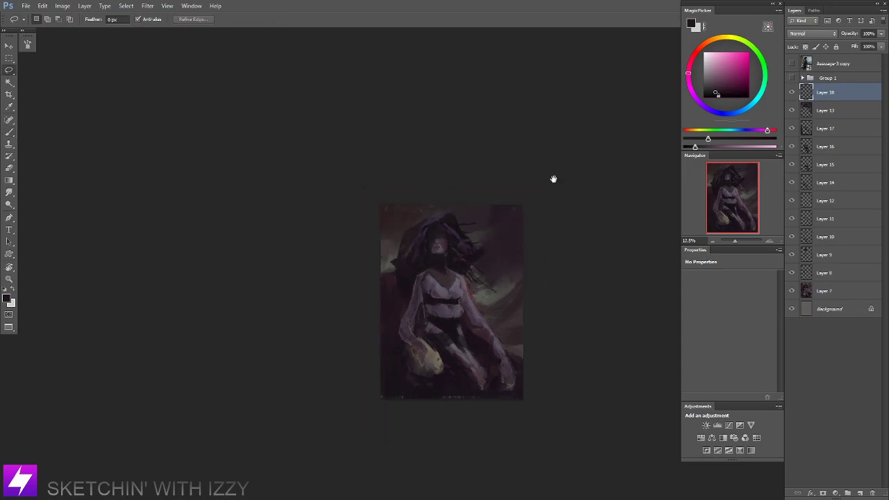
pyautogui.hotkey('ctrl', '+')
pyautogui.moveTo(478, 300); pyautogui.dragTo(487, 276)
pyautogui.hotkey('ctrl', '-')
pyautogui.hotkey('ctrl', 'shift', 'h')
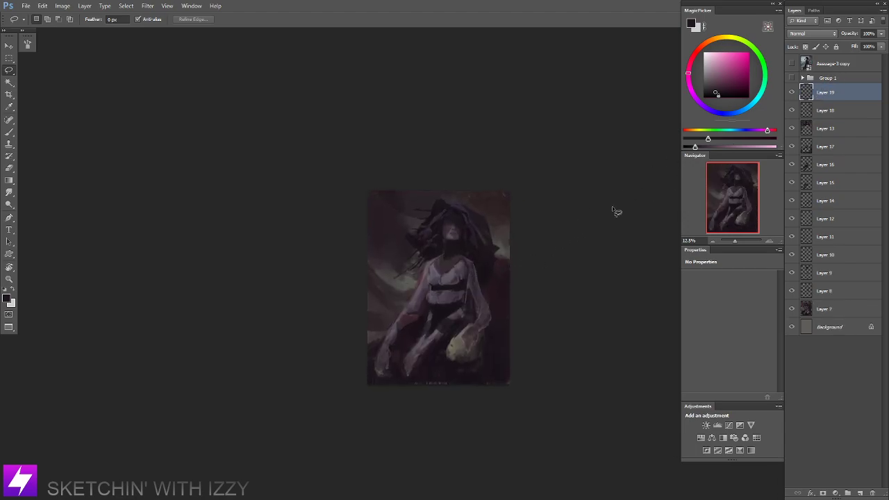
# Sample a dark purple from the hair and paint shadow touches around the neck and shoulder with a 125 px brush.
pyautogui.hotkey('ctrl', '+')
pyautogui.press('b')
pyautogui.keyDown('alt'); pyautogui.click(462, 239); pyautogui.keyUp('alt')
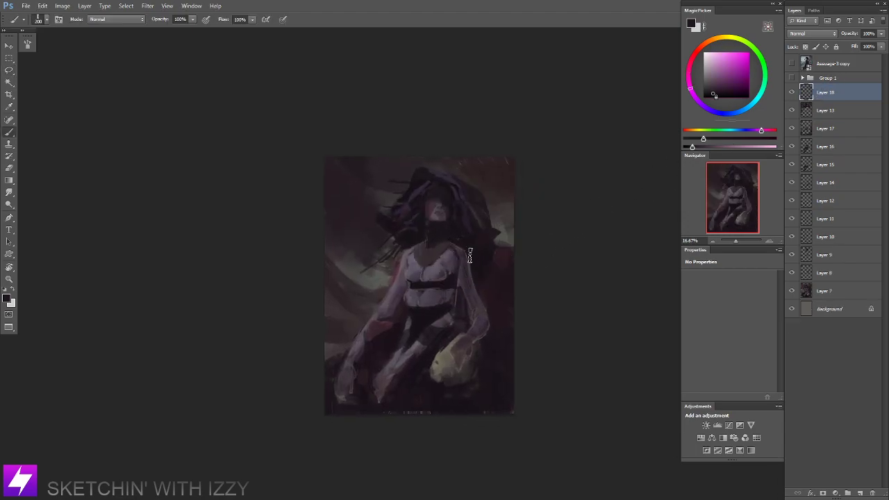
pyautogui.hotkey('ctrl', '+')
pyautogui.moveTo(468, 241); pyautogui.dragTo(452, 260)
pyautogui.press('[')
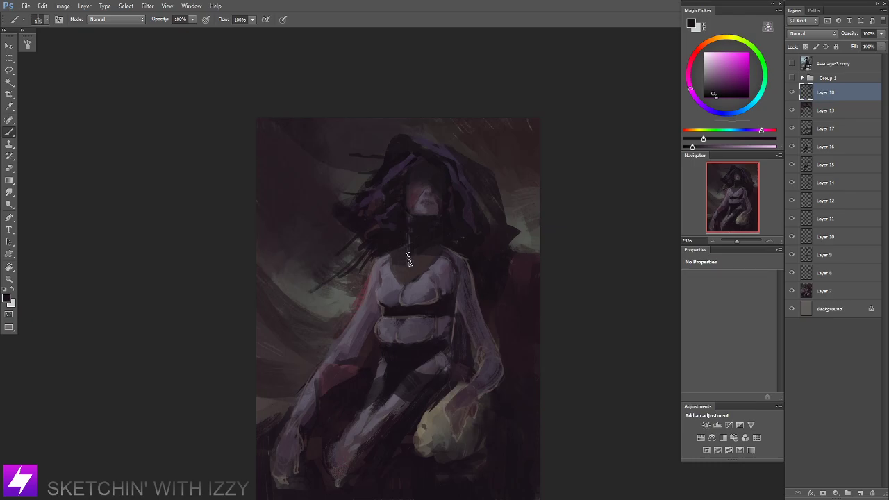
# Enlarge the brush to 300 px and darken the sleeve of the arm resting on the pale creature.
pyautogui.press(']')
pyautogui.press(']')
pyautogui.press(']')
pyautogui.press(']')
pyautogui.press(']')
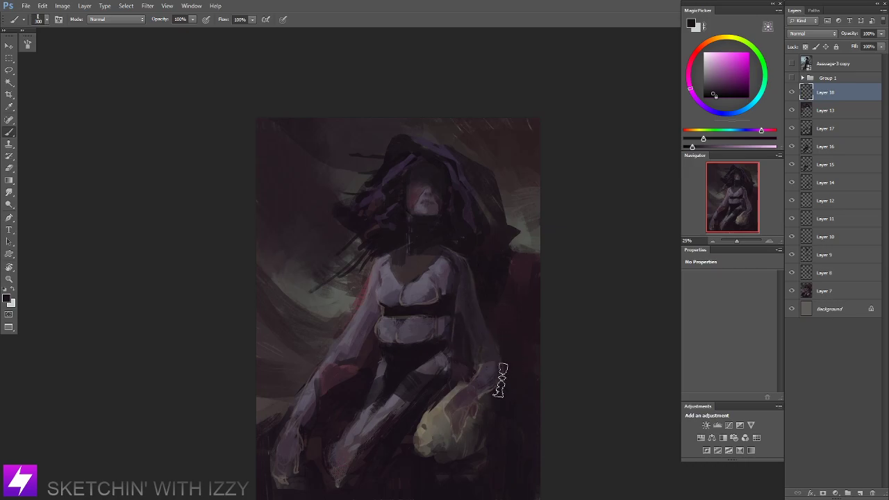
pyautogui.moveTo(456, 371); pyautogui.dragTo(476, 316)
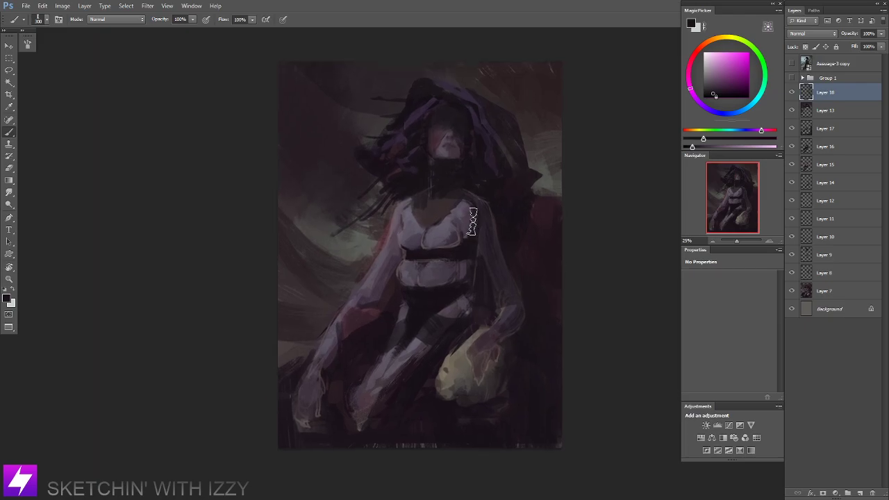
# Shade the side of the torso and the hips with a 175 px brush, and mirror the canvas back.
pyautogui.press('[')
pyautogui.press('[')
pyautogui.press('[')
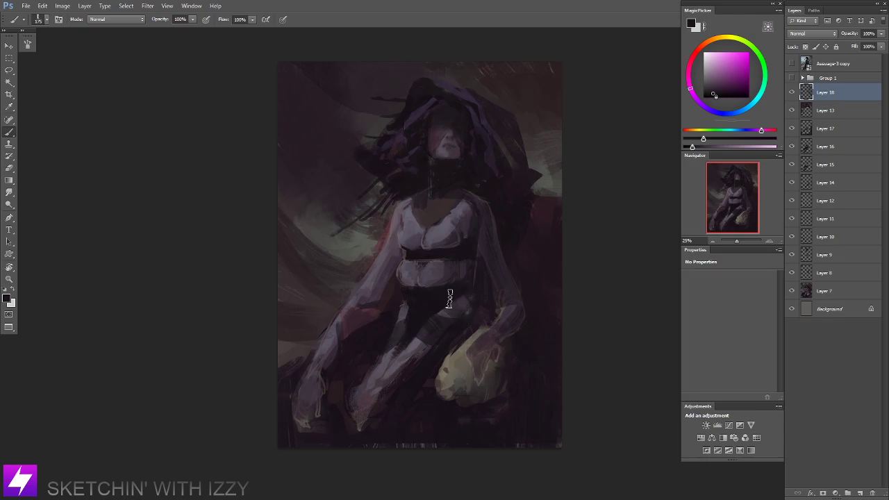
pyautogui.hotkey('ctrl', '-')
pyautogui.hotkey('ctrl', '-')
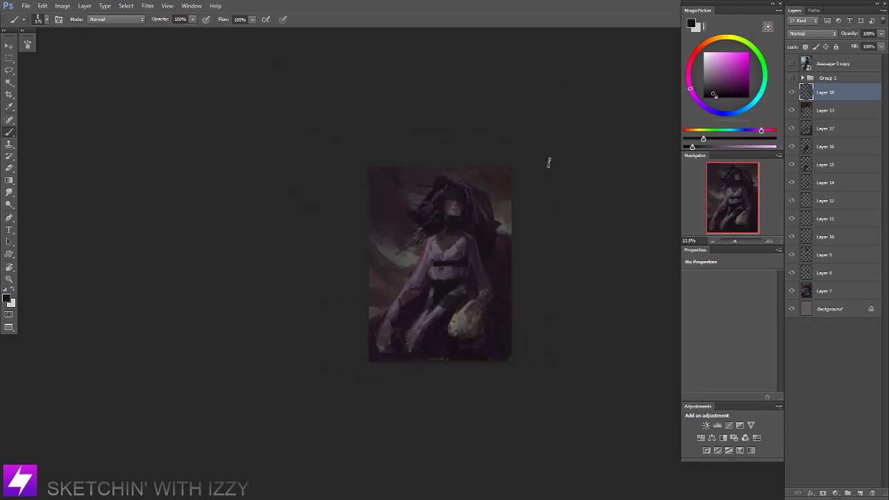
pyautogui.hotkey('ctrl', '+')
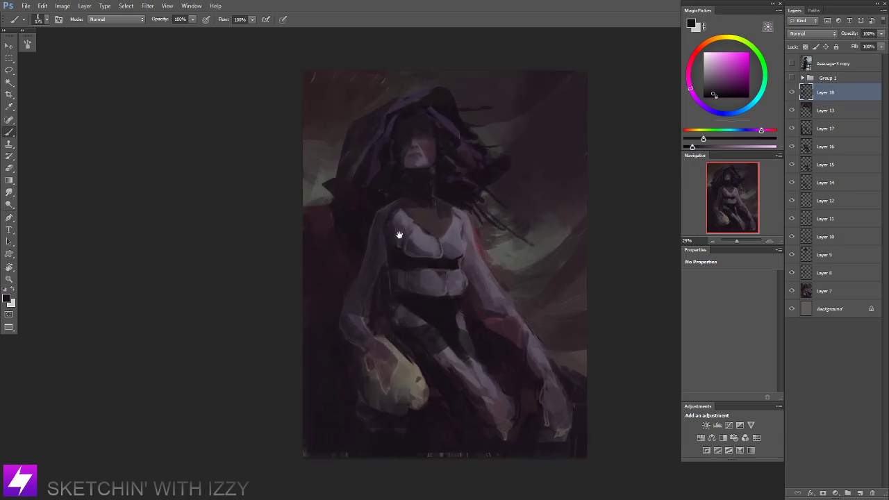
pyautogui.moveTo(413, 287); pyautogui.dragTo(405, 292)
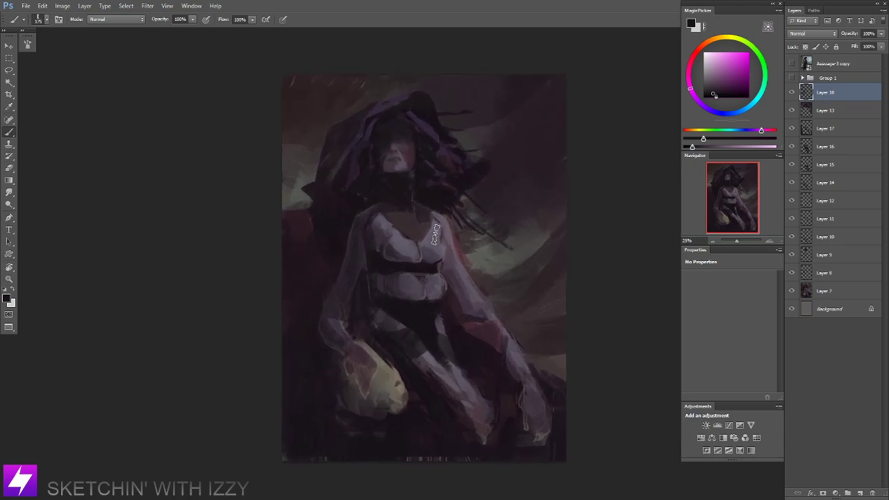
pyautogui.moveTo(452, 230); pyautogui.dragTo(446, 236)
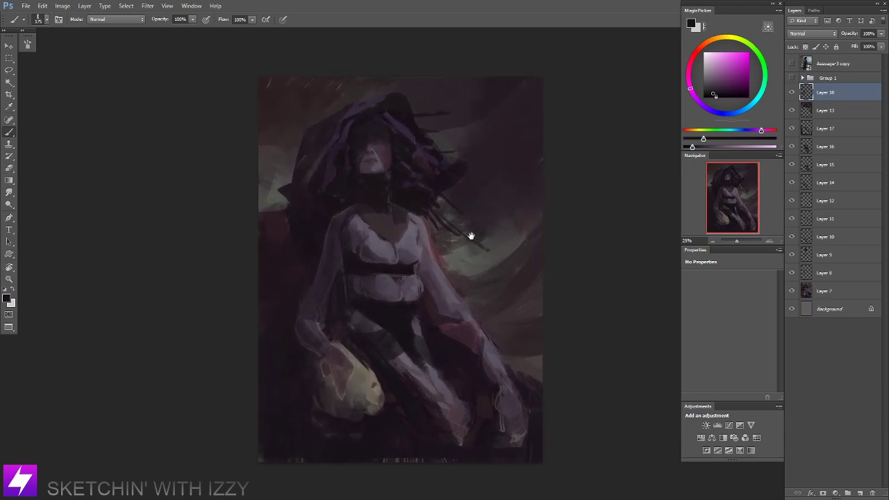
# Toggle the visibility of Layer 18 to compare the painting with and without its strokes.
pyautogui.click(792, 92)
pyautogui.click(792, 92)
pyautogui.click(792, 92)
pyautogui.click(792, 93)
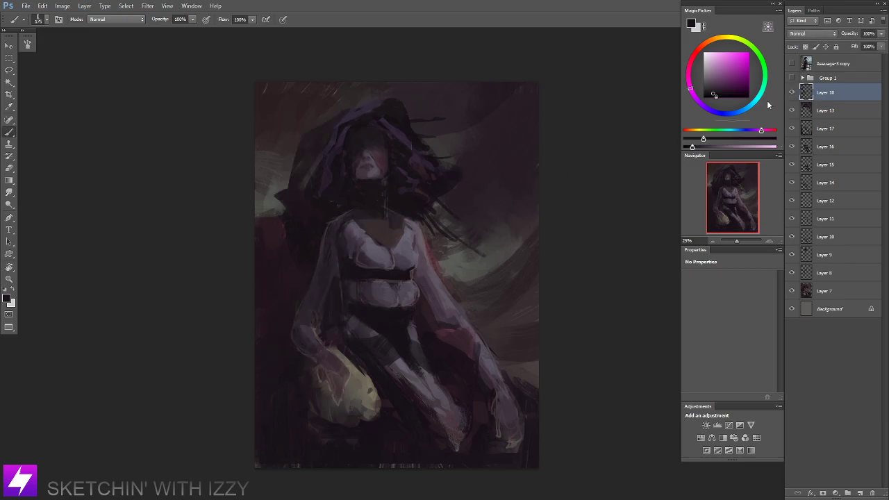
# Clean up the strokes near the neckline with a much smaller Eraser.
pyautogui.press('e')
pyautogui.press('[')
pyautogui.press('[')
pyautogui.press('[')
pyautogui.press('[')
pyautogui.press('[')
pyautogui.press('[')
pyautogui.press('[')
pyautogui.press('[')
pyautogui.press('[')
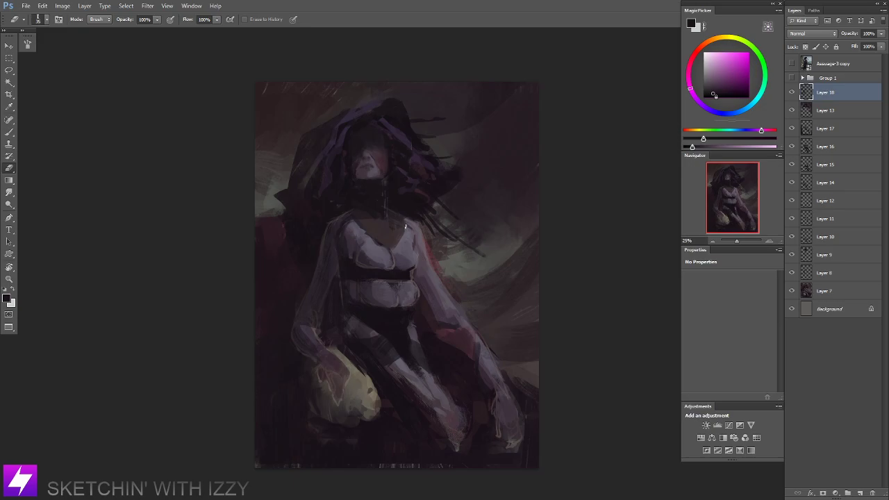
# Enlarge the brush to 250 px and paint dark shading between the waist and the outstretched arm.
pyautogui.scroll(-2, 417, 278)
pyautogui.press('b')
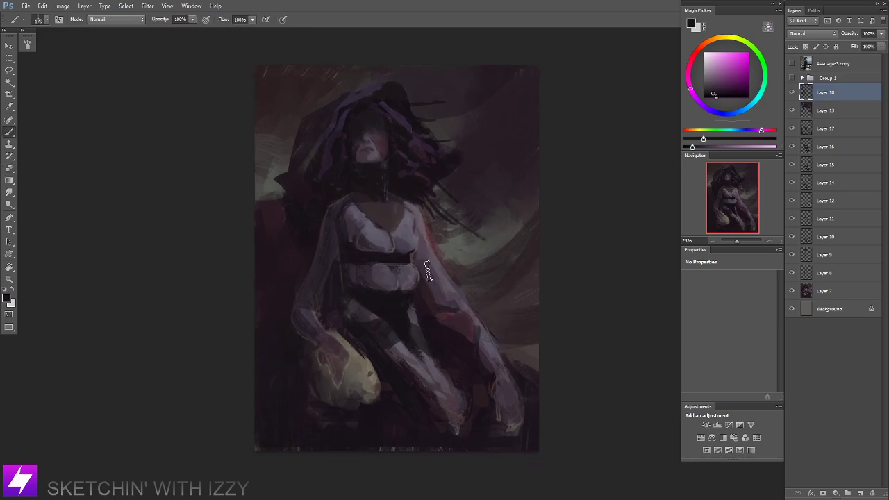
pyautogui.press(']')
pyautogui.press(']')
pyautogui.press(']')
pyautogui.press(']')
pyautogui.moveTo(435, 274)
pyautogui.mouseDown()
pyautogui.moveTo(457, 338)
pyautogui.moveTo(435, 315)
pyautogui.moveTo(446, 307)
pyautogui.moveTo(437, 332)
pyautogui.mouseUp()
pyautogui.hotkey('ctrl', '-')
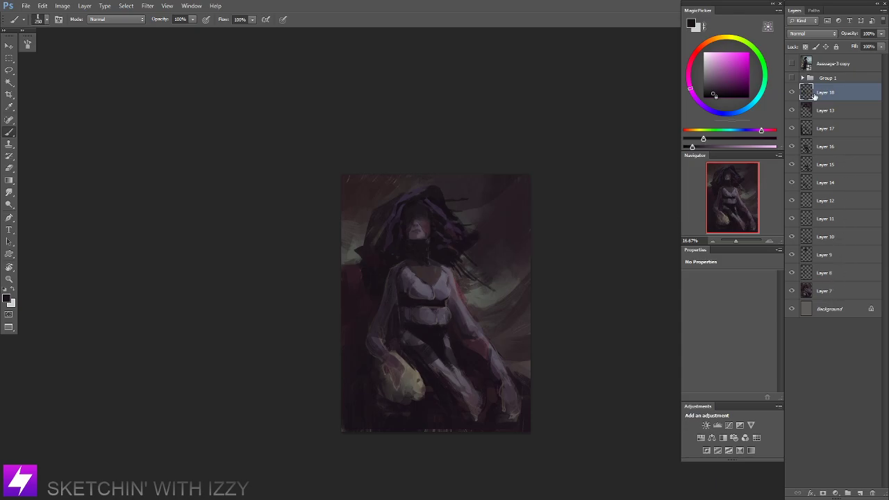
# Copy the whole visible painting merged and paste it as a new layer above Layer 18.
pyautogui.hotkey('ctrl', 'a')
pyautogui.hotkey('ctrl', 'shift', 'c')
pyautogui.hotkey('ctrl', 'v')
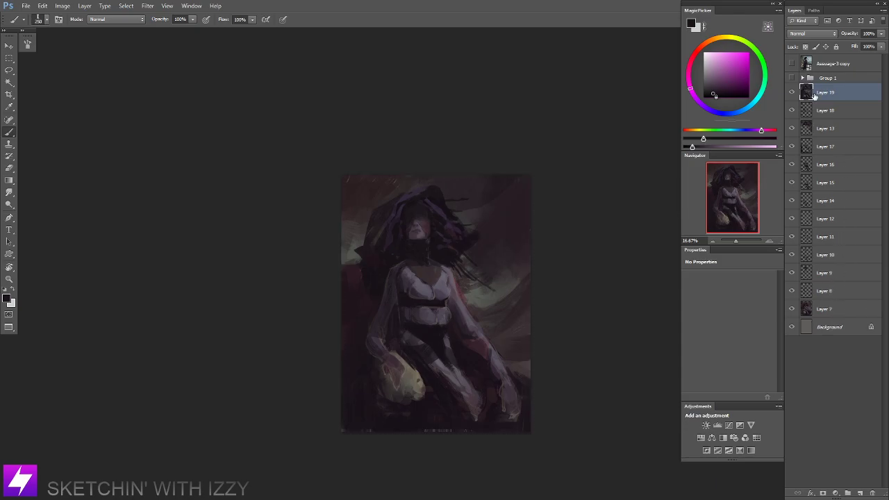
# Choose the 159 px brush preset for the Smudge tool and reduce its size to 150 px.
pyautogui.hotkey('ctrl', '+')
pyautogui.hotkey('ctrl', '+')
pyautogui.press('r')
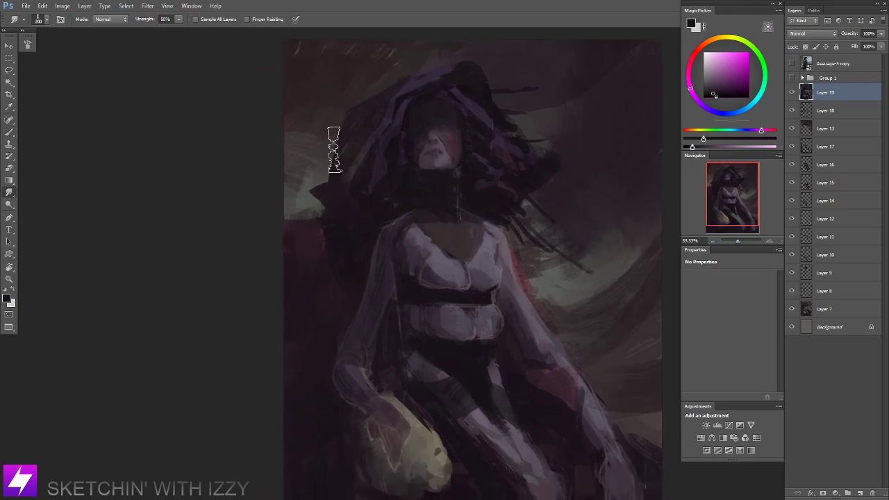
pyautogui.rightClick(334, 149)
pyautogui.doubleClick(137, 332)
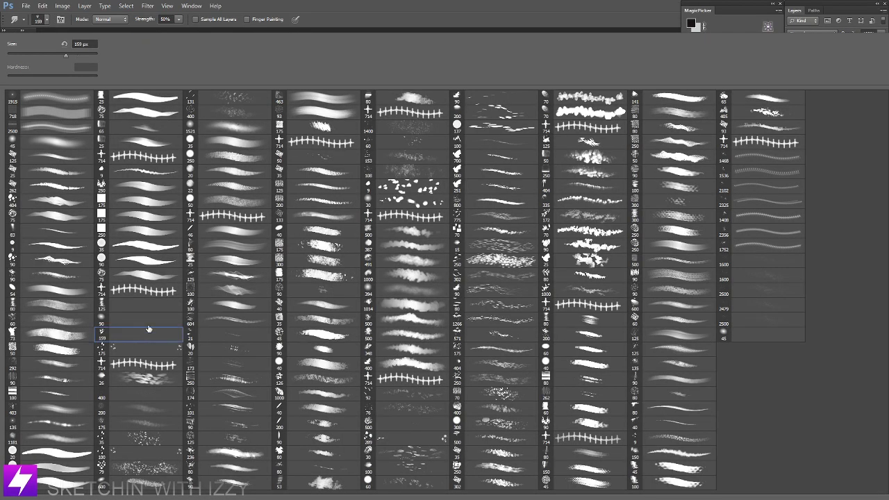
pyautogui.moveTo(414, 285); pyautogui.dragTo(443, 294)
pyautogui.press('[')
pyautogui.press('[')
pyautogui.press('[')
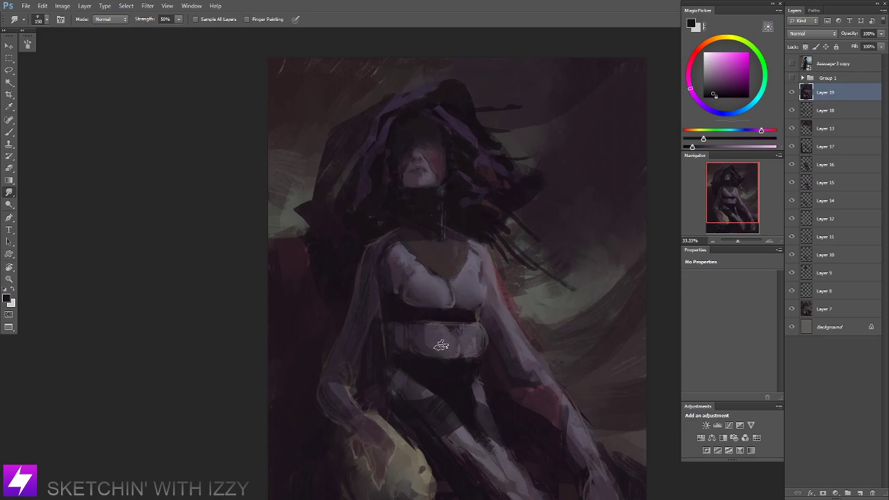
# Smudge the paint on the midriff and chest to smooth the transitions, varying the brush size up to 200 px.
pyautogui.moveTo(440, 346)
pyautogui.mouseDown()
pyautogui.moveTo(420, 334)
pyautogui.moveTo(456, 353)
pyautogui.moveTo(471, 336)
pyautogui.moveTo(478, 347)
pyautogui.moveTo(470, 334)
pyautogui.moveTo(460, 334)
pyautogui.moveTo(486, 353)
pyautogui.moveTo(454, 377)
pyautogui.mouseUp()
pyautogui.press('space')
pyautogui.press(']')
pyautogui.press(']')
pyautogui.moveTo(407, 282)
pyautogui.mouseDown()
pyautogui.moveTo(415, 314)
pyautogui.moveTo(411, 293)
pyautogui.moveTo(383, 275)
pyautogui.mouseUp()
pyautogui.press('[')
pyautogui.press('space')
# Smudge the legs and the outstretched arm with a 200 px brush, then refine the upper arm at 175 px.
pyautogui.moveTo(399, 478); pyautogui.dragTo(350, 344)
pyautogui.press(']')
pyautogui.press('space')
pyautogui.moveTo(429, 328)
pyautogui.mouseDown()
pyautogui.moveTo(382, 325)
pyautogui.moveTo(382, 342)
pyautogui.moveTo(420, 394)
pyautogui.moveTo(422, 387)
pyautogui.mouseUp()
pyautogui.press('space')
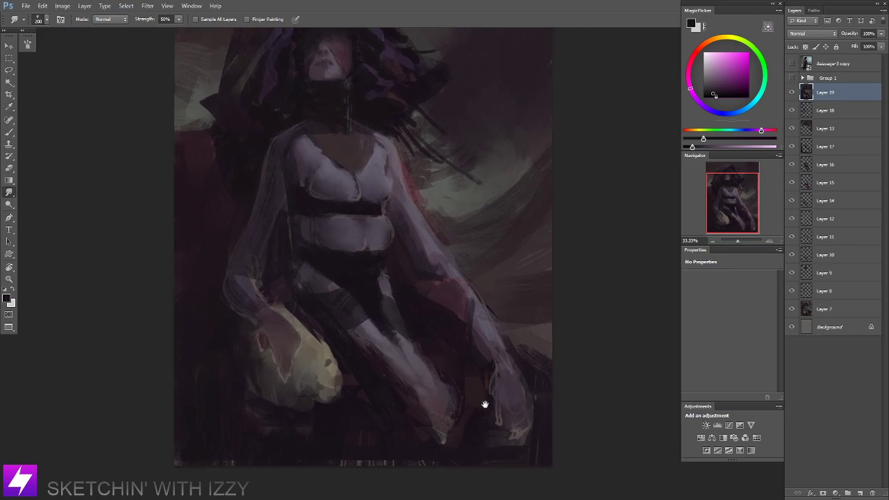
pyautogui.moveTo(484, 404); pyautogui.dragTo(459, 428)
pyautogui.moveTo(463, 353); pyautogui.dragTo(474, 387)
pyautogui.press('space')
pyautogui.moveTo(428, 293); pyautogui.dragTo(458, 377)
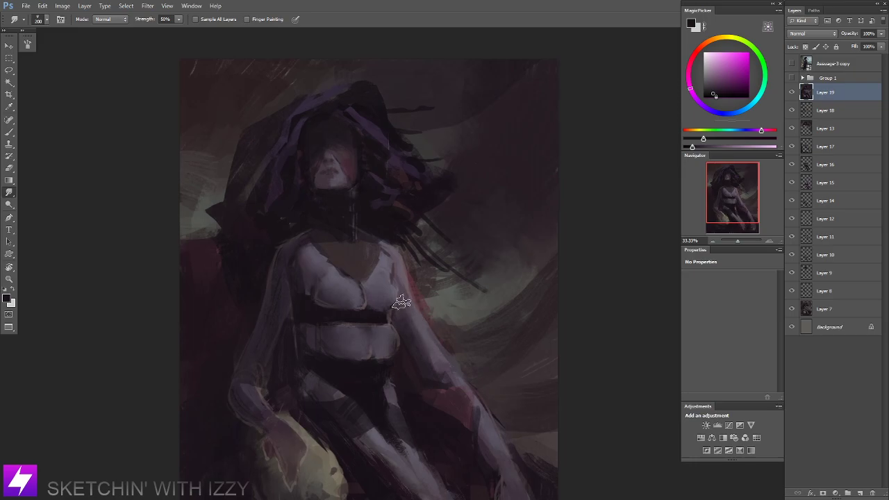
pyautogui.press('[')
# Show the reference images in Group 1 to compare them with the painting, then hide them again.
pyautogui.click(791, 79)
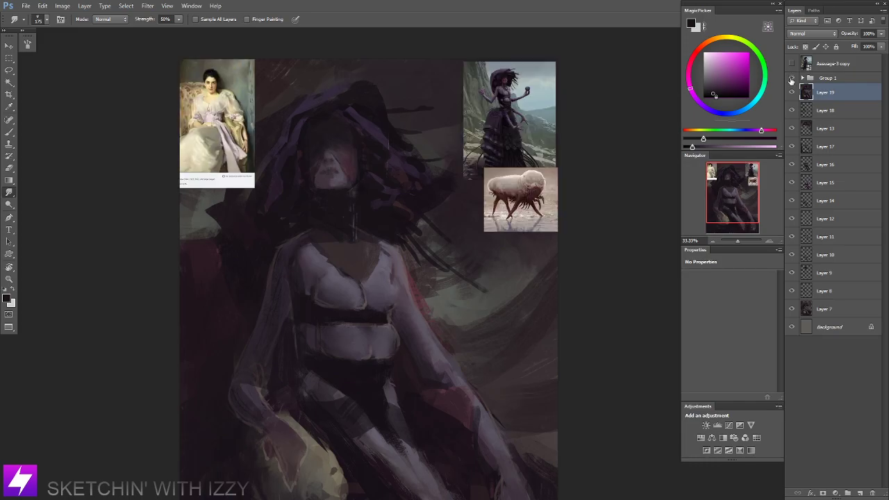
pyautogui.click(790, 79)
# Lasso the area along the outside of the outstretched upper arm and paint it with a sampled muted red, then deselect.
pyautogui.press('l')
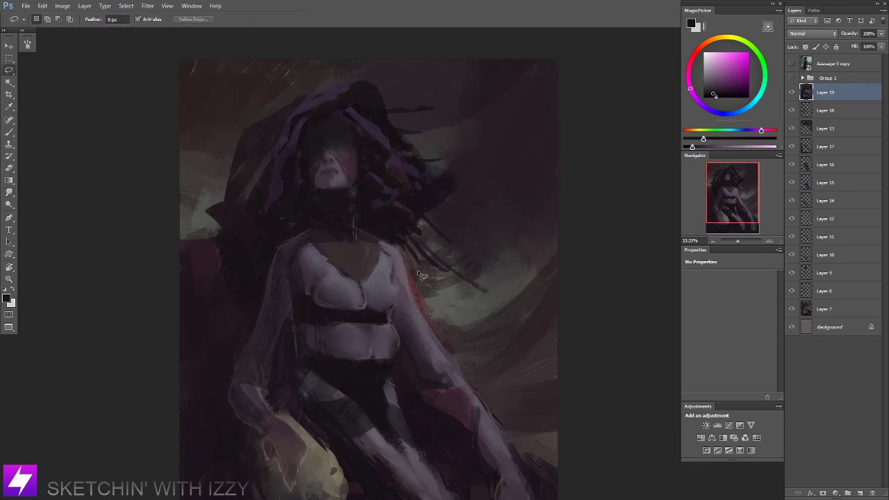
pyautogui.moveTo(448, 343); pyautogui.dragTo(456, 376)
pyautogui.press('b')
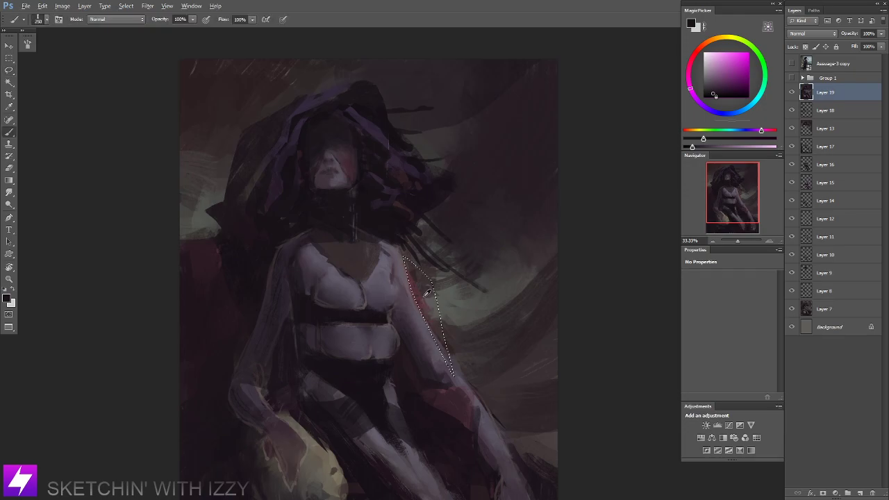
pyautogui.keyDown('alt'); pyautogui.click(427, 288); pyautogui.keyUp('alt')
pyautogui.moveTo(428, 285)
pyautogui.mouseDown()
pyautogui.moveTo(444, 337)
pyautogui.moveTo(430, 292)
pyautogui.moveTo(413, 283)
pyautogui.moveTo(422, 312)
pyautogui.mouseUp()
pyautogui.press('[')
pyautogui.press('[')
pyautogui.press('[')
pyautogui.press('[')
pyautogui.keyDown('alt'); pyautogui.click(418, 289); pyautogui.keyUp('alt')
pyautogui.hotkey('ctrl', 'd')
# Sample the grey-green background beside the outstretched arm and retouch the outer edge of the red shape with a small brush.
pyautogui.press('l')
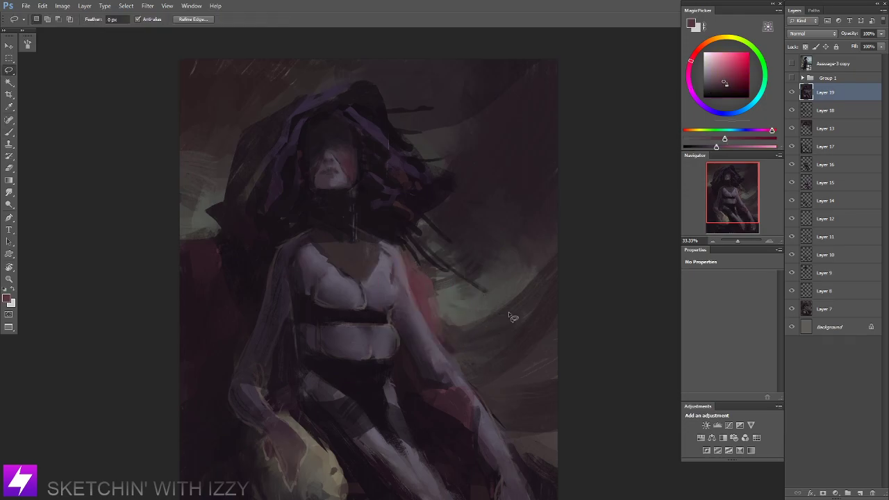
pyautogui.hotkey('ctrl', '-')
pyautogui.moveTo(512, 285)
pyautogui.mouseDown()
pyautogui.moveTo(582, 255)
pyautogui.moveTo(562, 270)
pyautogui.moveTo(574, 248)
pyautogui.moveTo(534, 254)
pyautogui.mouseUp()
pyautogui.hotkey('ctrl', '-')
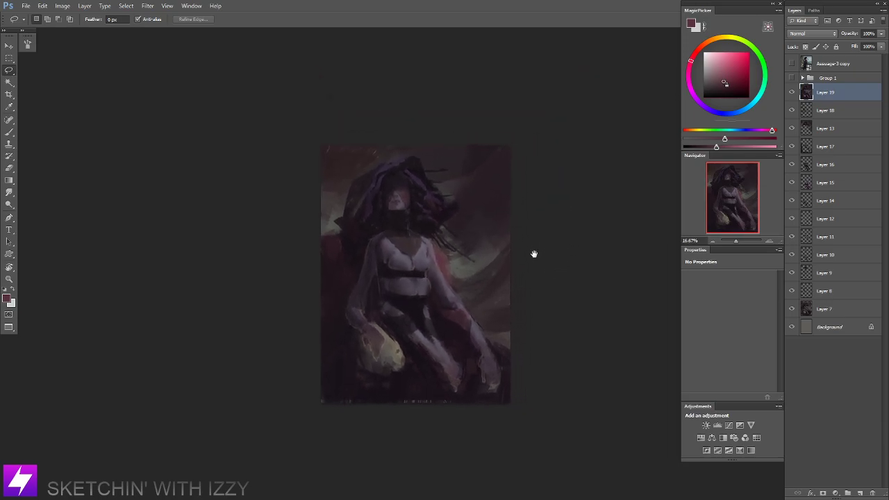
pyautogui.press('b')
pyautogui.hotkey('ctrl', '+')
pyautogui.moveTo(477, 273)
pyautogui.mouseDown()
pyautogui.moveTo(482, 285)
pyautogui.moveTo(464, 311)
pyautogui.mouseUp()
pyautogui.keyDown('alt'); pyautogui.click(466, 271); pyautogui.keyUp('alt')
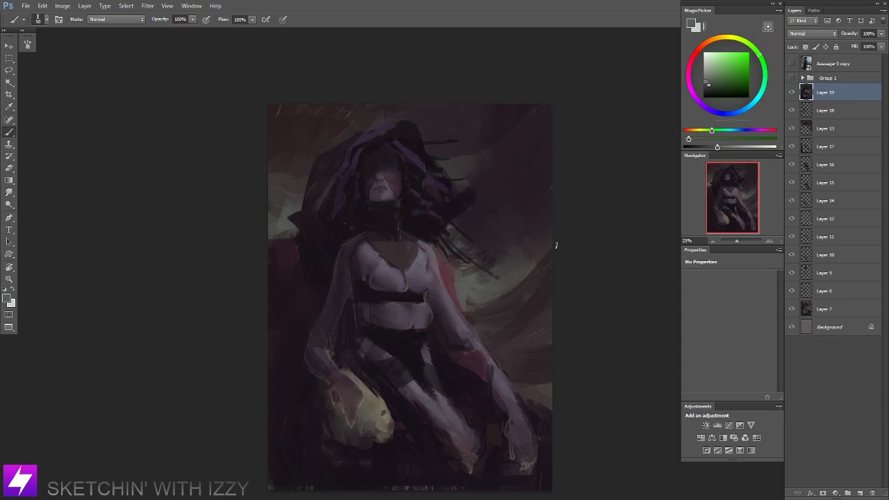
pyautogui.hotkey('ctrl', '-')
pyautogui.hotkey('ctrl', '+')
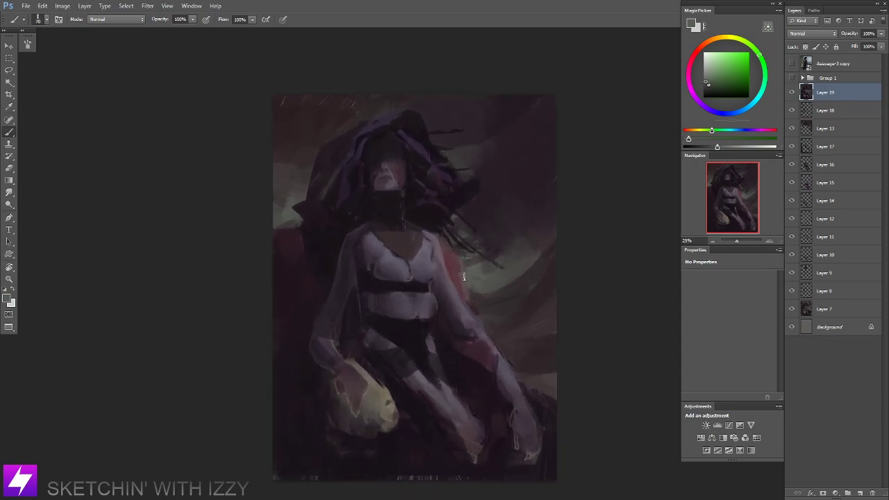
pyautogui.hotkey('ctrl', '-')
pyautogui.hotkey('ctrl', '-')
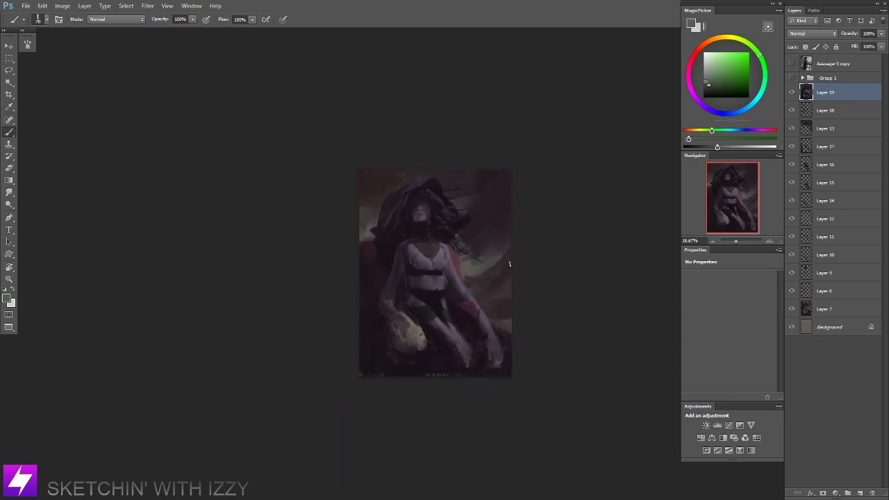
# Flip the painting horizontally to continue working on the mirrored figure.
pyautogui.hotkey('ctrl', 'shift', 'h')
pyautogui.moveTo(469, 275); pyautogui.dragTo(444, 290)
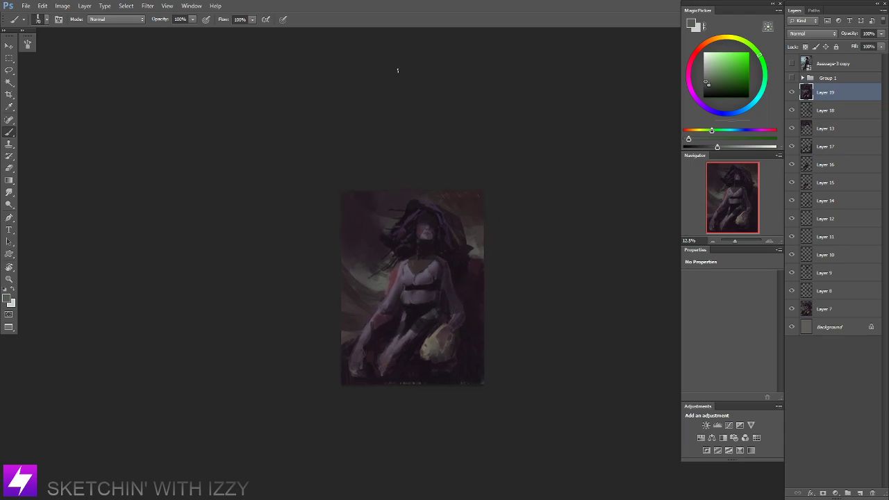
pyautogui.hotkey('ctrl', '+')
pyautogui.hotkey('ctrl', '+')
pyautogui.hotkey('ctrl', '+')
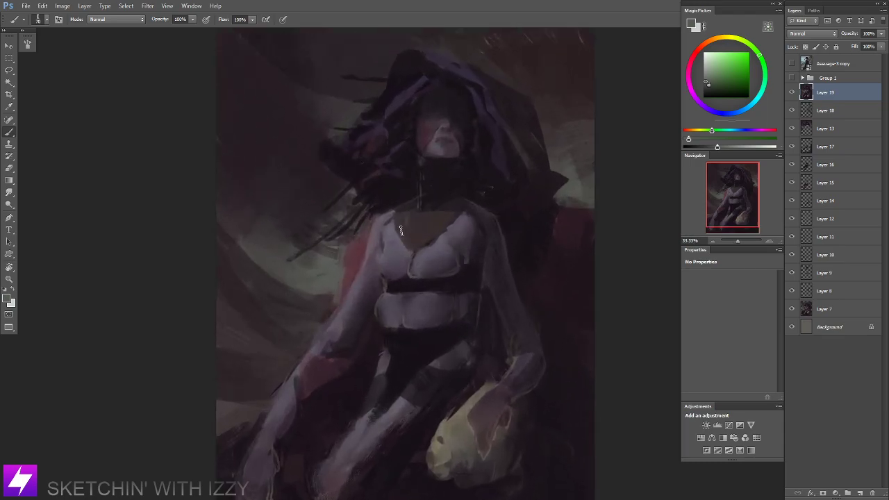
# Sample the chest's purple, then lighten it and shift its hue to a muted grey-green.
pyautogui.keyDown('alt'); pyautogui.click(394, 234); pyautogui.keyUp('alt')
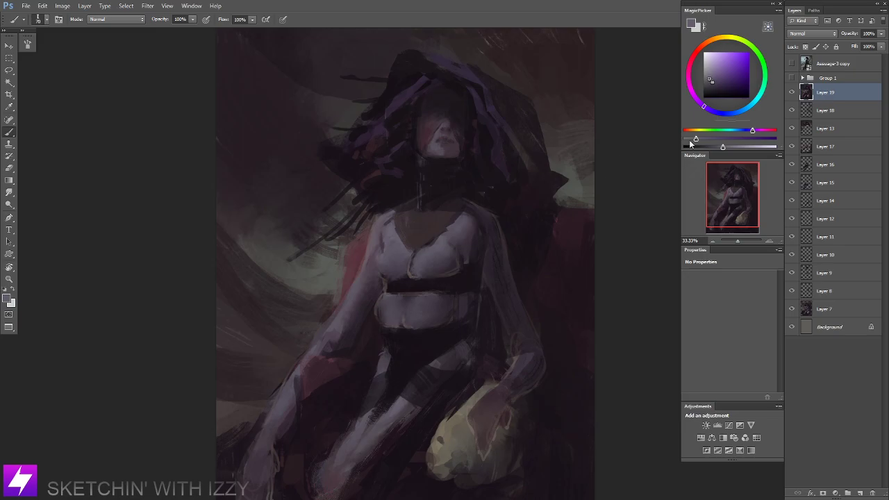
pyautogui.click(727, 147)
pyautogui.moveTo(733, 146); pyautogui.dragTo(750, 130)
pyautogui.click(752, 131)
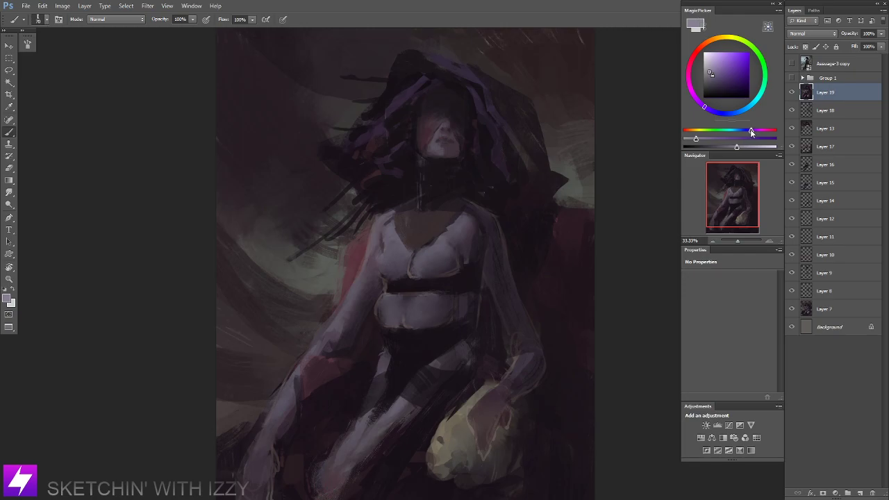
pyautogui.click(721, 131)
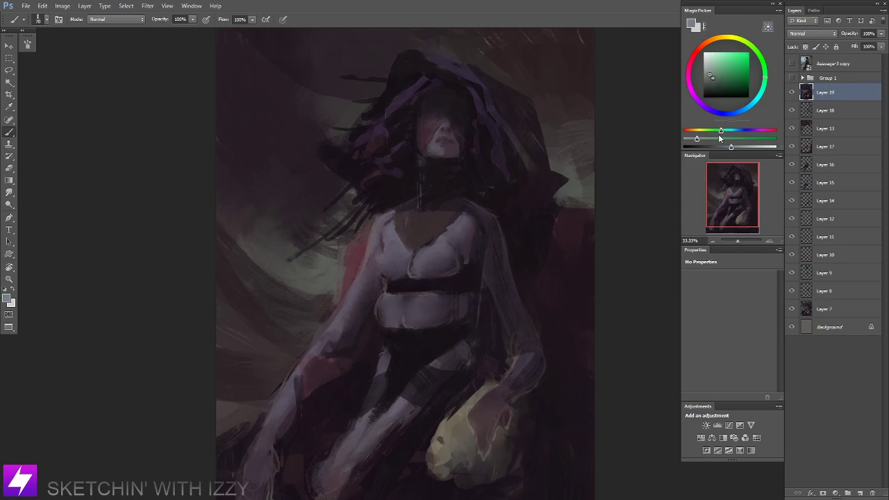
# Enlarge the brush to 100 px and paint a pale grey-green highlight on the breast nearest the outstretched arm.
pyautogui.click(388, 248)
pyautogui.hotkey('ctrl', 'z')
pyautogui.press(']')
pyautogui.press(']')
pyautogui.press(']')
pyautogui.click(391, 245)
pyautogui.hotkey('ctrl', '-')
pyautogui.moveTo(481, 242); pyautogui.dragTo(451, 271)
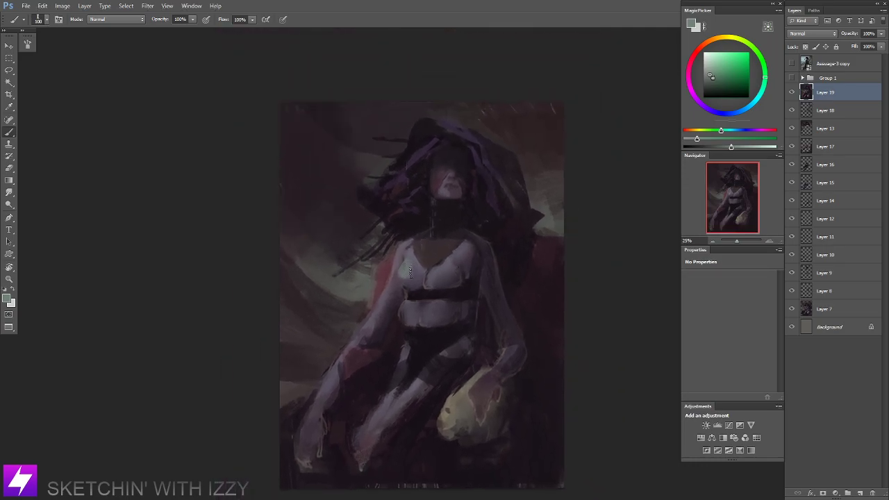
# Sample dark tones from the band under the chest and retouch the end of the band with a small brush.
pyautogui.keyDown('alt'); pyautogui.click(410, 293); pyautogui.keyUp('alt')
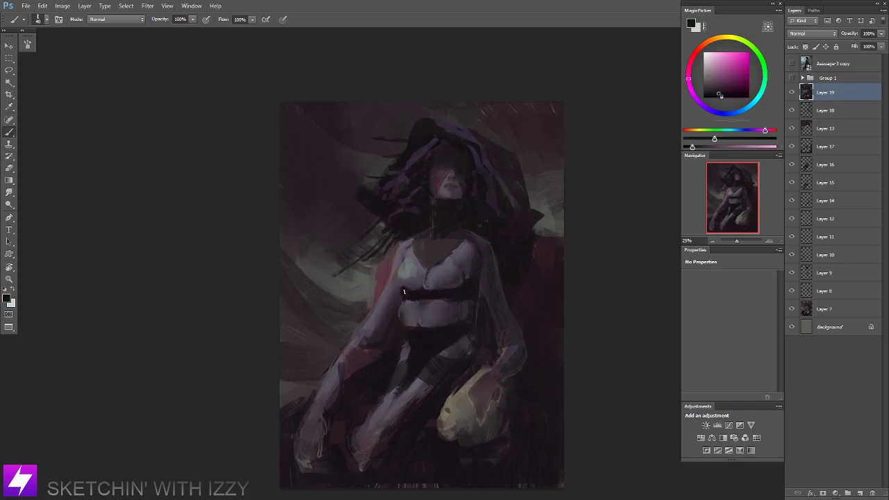
pyautogui.keyDown('alt'); pyautogui.click(401, 293); pyautogui.keyUp('alt')
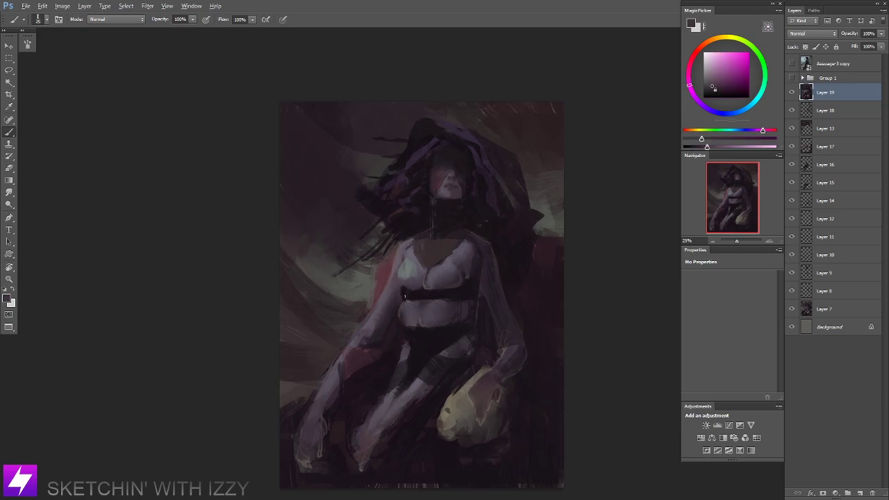
pyautogui.keyDown('alt'); pyautogui.click(404, 296); pyautogui.keyUp('alt')
pyautogui.scroll(-1, 438, 237)
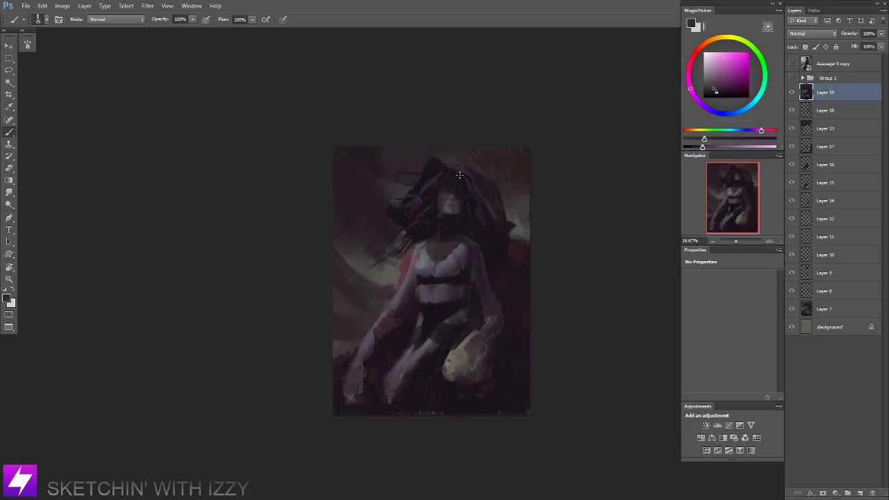
pyautogui.scroll(2, 459, 175)
# Sample the blue-grey of the chest highlight and spread it over both breasts.
pyautogui.keyDown('alt'); pyautogui.click(403, 267); pyautogui.keyUp('alt')
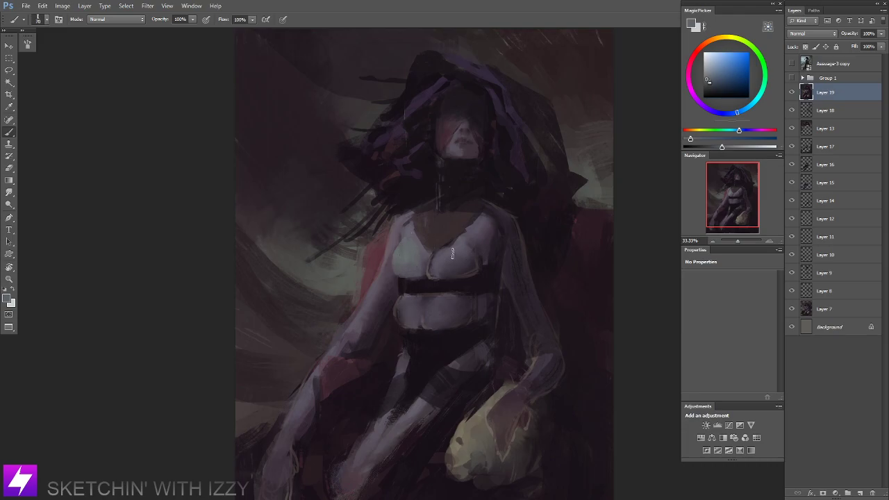
pyautogui.scroll(-3, 453, 254)
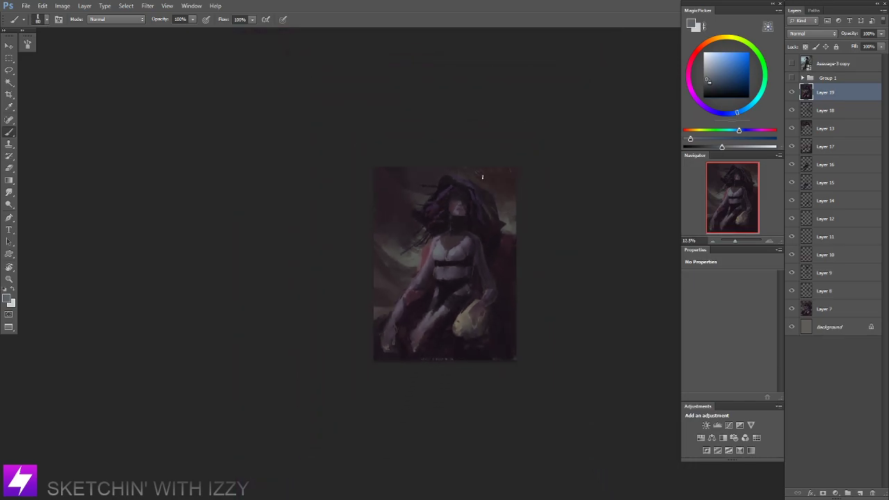
pyautogui.scroll(3, 482, 177)
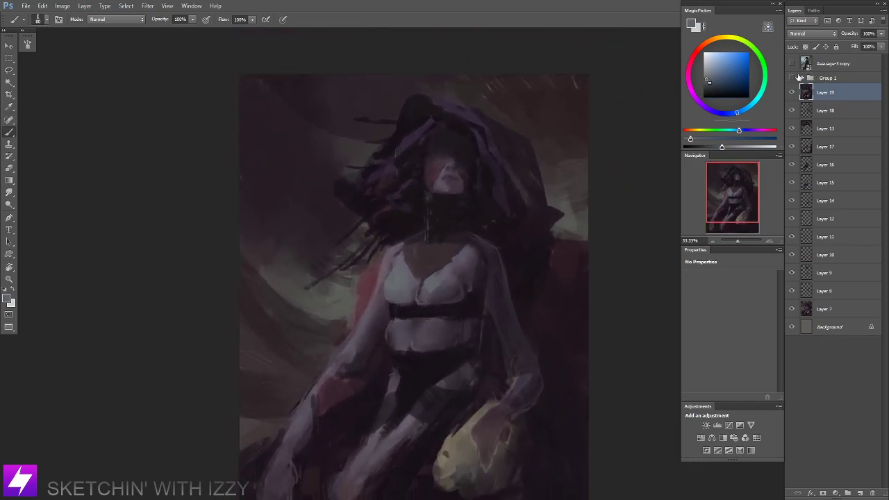
# Show the reference illustration at the top of the layer stack to compare it with the painting, then hide it.
pyautogui.hotkey('ctrl', '-')
pyautogui.click(792, 64)
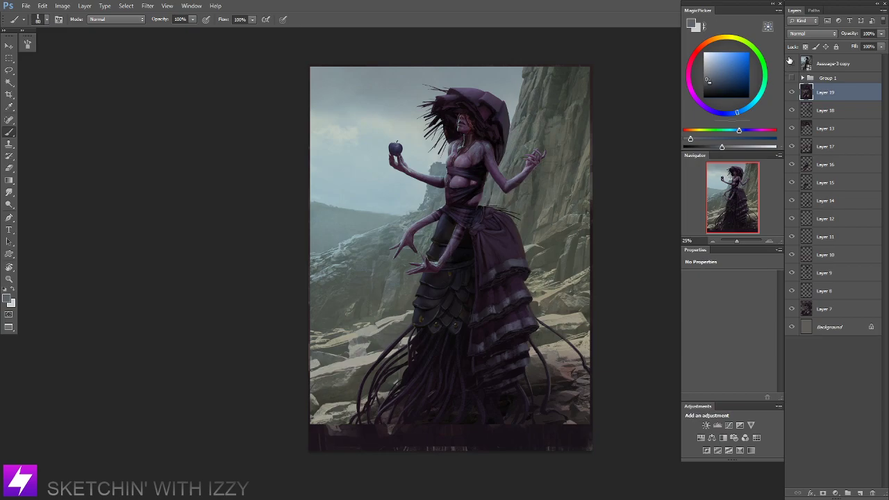
pyautogui.click(791, 64)
# Sample darker and mid purple-grey tones from the torso and refine the shading of the breasts.
pyautogui.scroll(2, 468, 243)
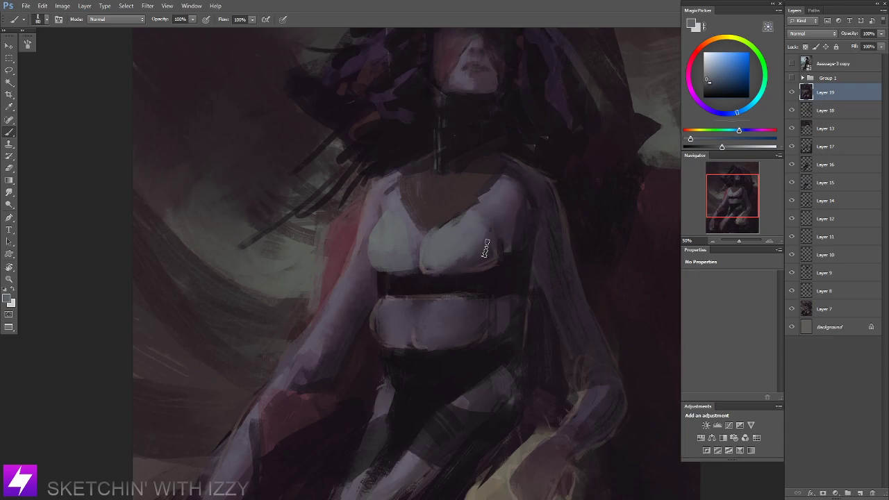
pyautogui.keyDown('alt'); pyautogui.click(485, 248); pyautogui.keyUp('alt')
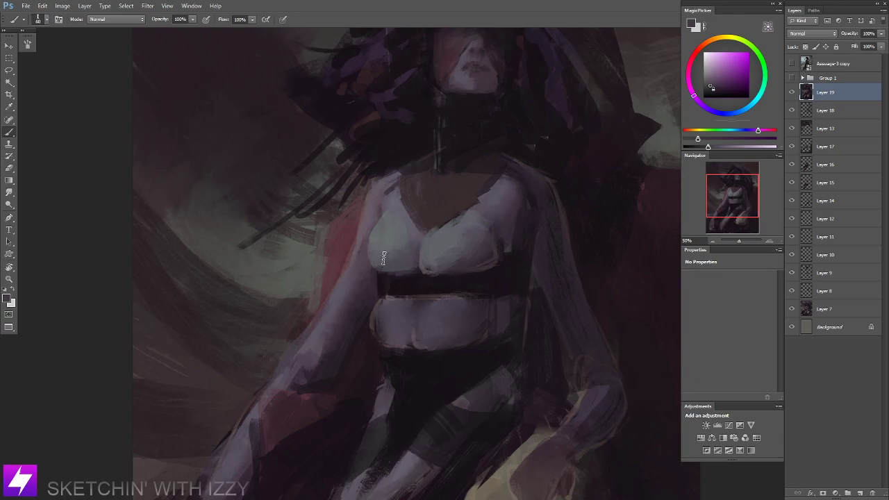
pyautogui.keyDown('alt'); pyautogui.click(409, 222); pyautogui.keyUp('alt')
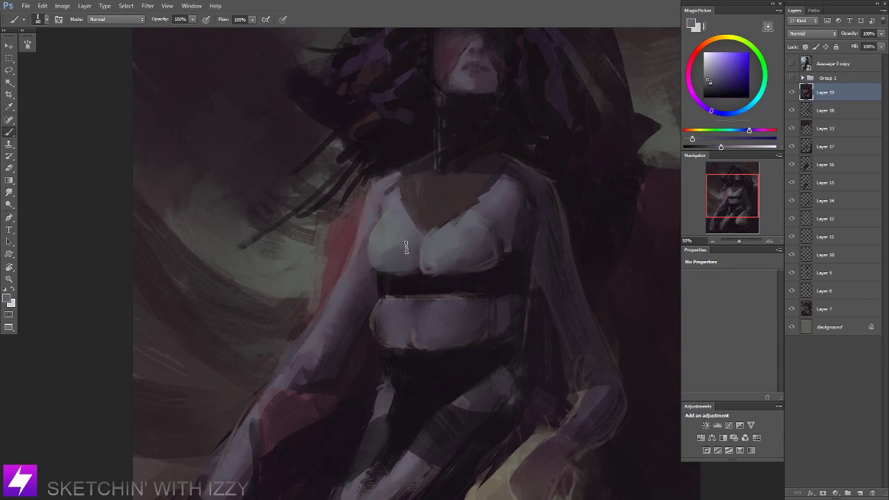
# Compare the chest shading with the reference illustration, then hide the reference again.
pyautogui.scroll(-1, 407, 232)
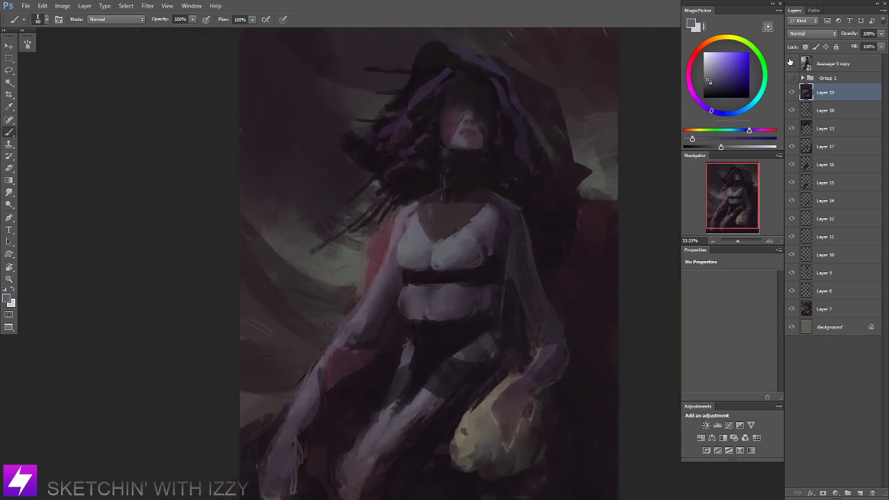
pyautogui.click(791, 63)
pyautogui.click(792, 63)
# Sample the muted purple beside the neckline and touch up the upper chest with a 40 px brush.
pyautogui.scroll(1, 470, 232)
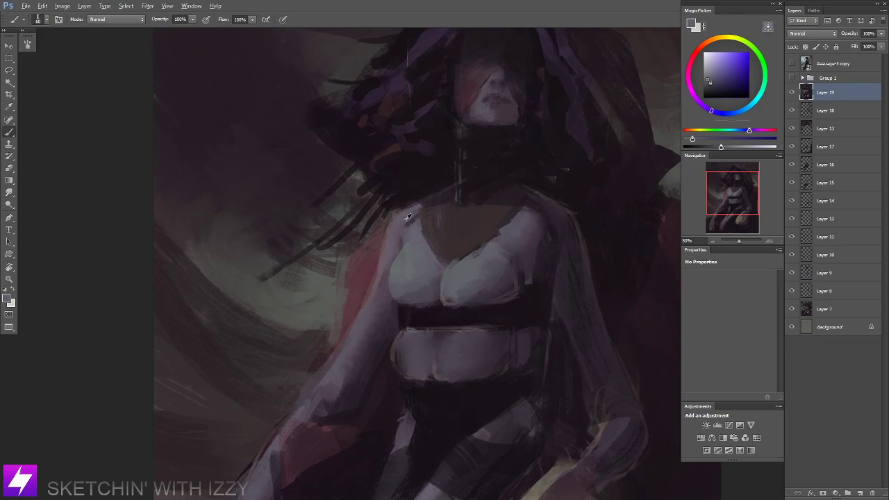
pyautogui.keyDown('alt'); pyautogui.click(415, 237); pyautogui.keyUp('alt')
pyautogui.scroll(-1, 418, 248)
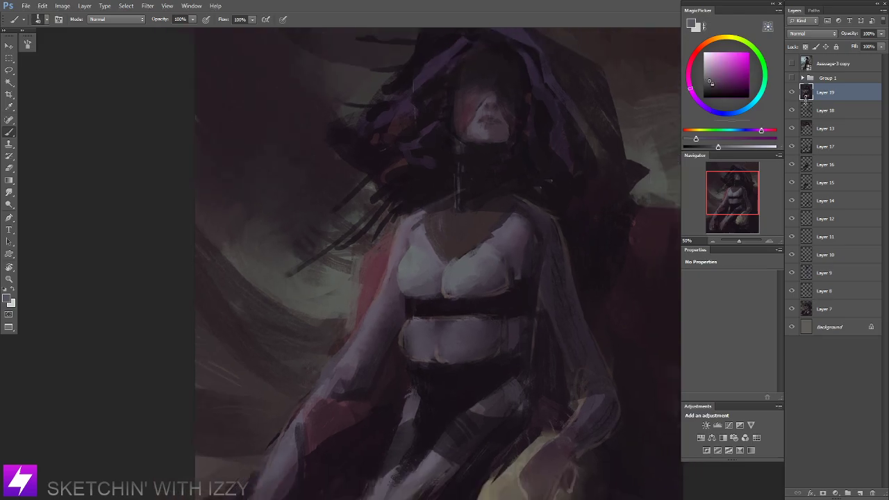
# Toggle the reference illustration on and off several times to compare its figure with the painted torso.
pyautogui.click(791, 63)
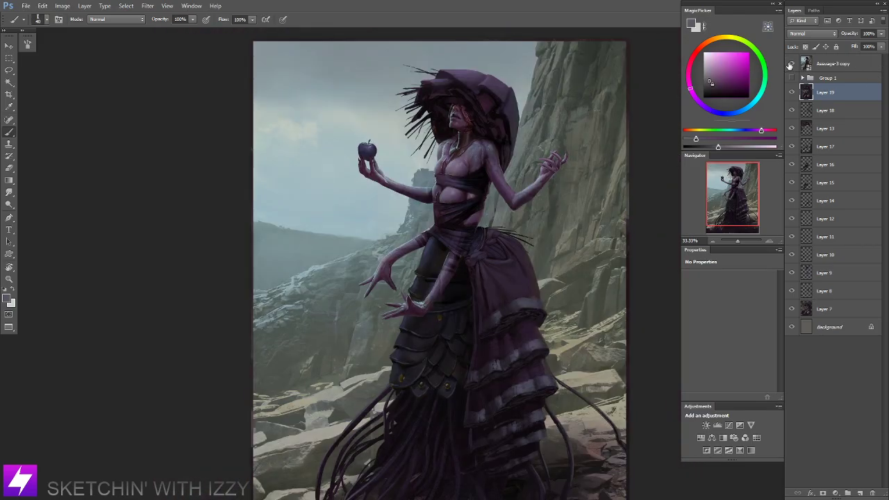
pyautogui.click(791, 63)
pyautogui.click(791, 63)
pyautogui.click(791, 63)
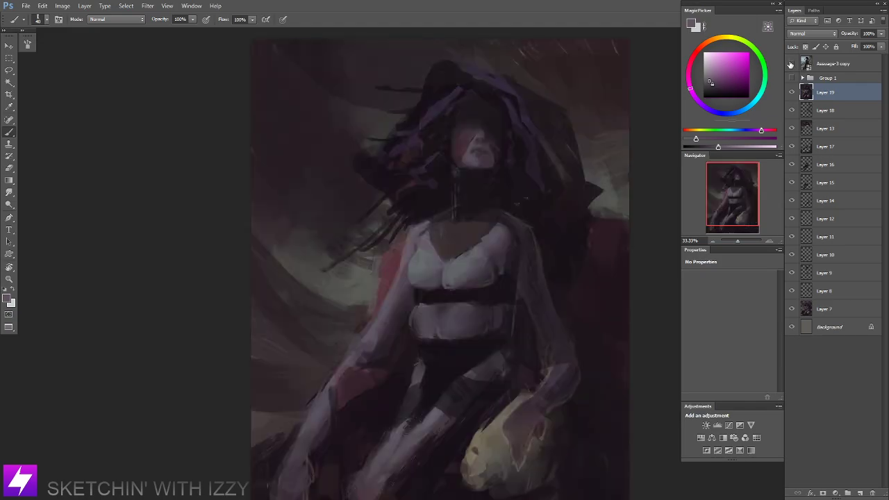
pyautogui.click(791, 63)
pyautogui.click(791, 63)
pyautogui.scroll(-2, 512, 308)
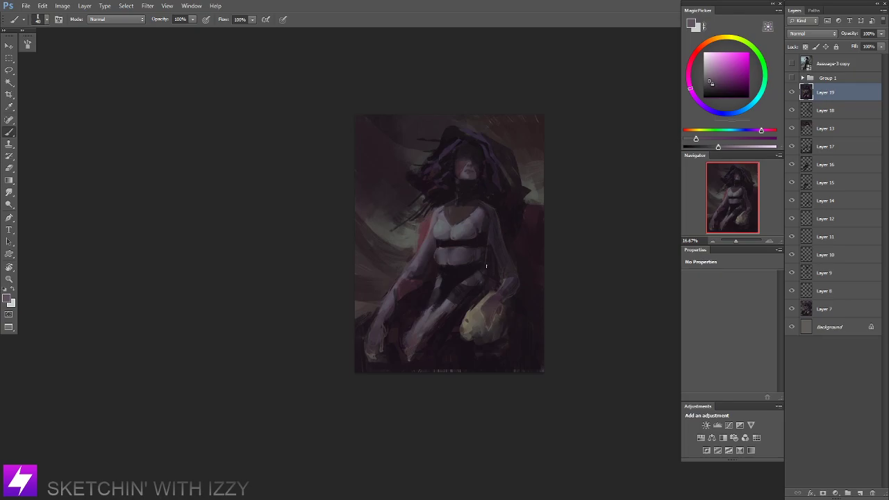
# Lasso the torso and legs, copy them to a new layer and move the copy slightly down.
pyautogui.hotkey('ctrl', '+')
pyautogui.hotkey('ctrl', '-')
pyautogui.moveTo(528, 271); pyautogui.dragTo(511, 285)
pyautogui.hotkey('ctrl', '+')
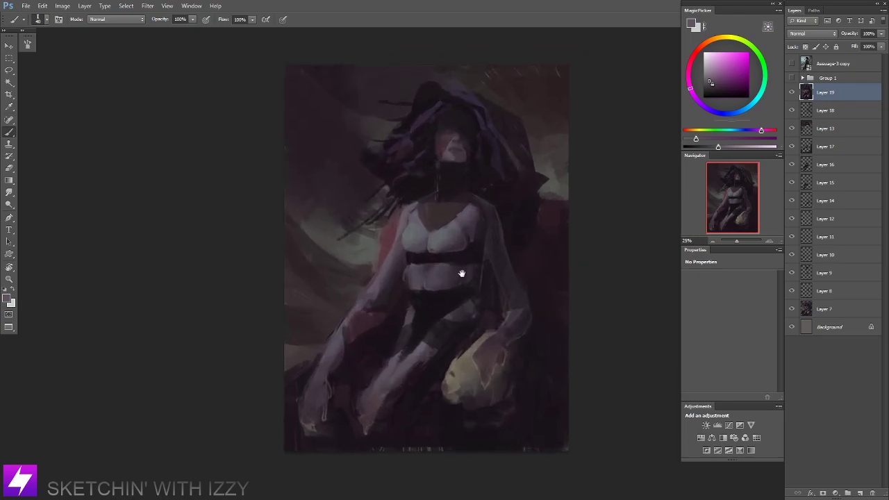
pyautogui.press('l')
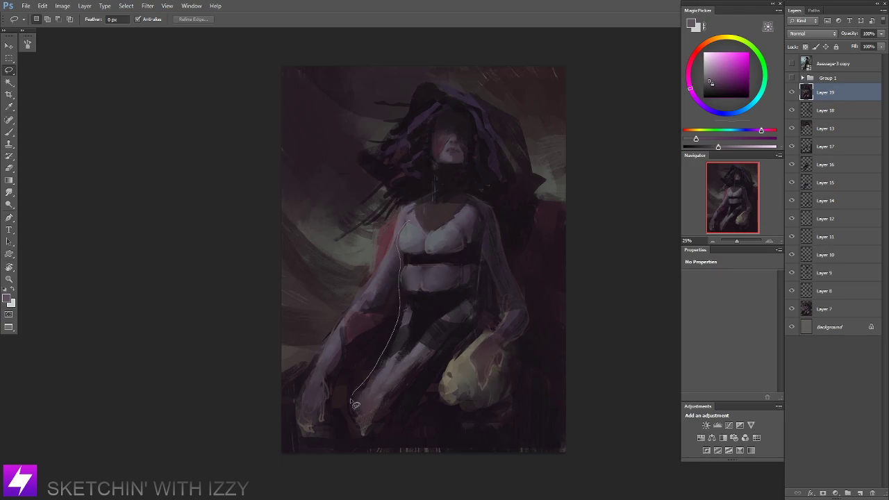
pyautogui.moveTo(351, 399)
pyautogui.mouseDown()
pyautogui.moveTo(358, 445)
pyautogui.moveTo(418, 390)
pyautogui.moveTo(473, 317)
pyautogui.moveTo(481, 263)
pyautogui.moveTo(474, 239)
pyautogui.moveTo(452, 219)
pyautogui.moveTo(421, 228)
pyautogui.mouseUp()
pyautogui.hotkey('ctrl', 'j')
pyautogui.moveTo(440, 294); pyautogui.dragTo(443, 307)
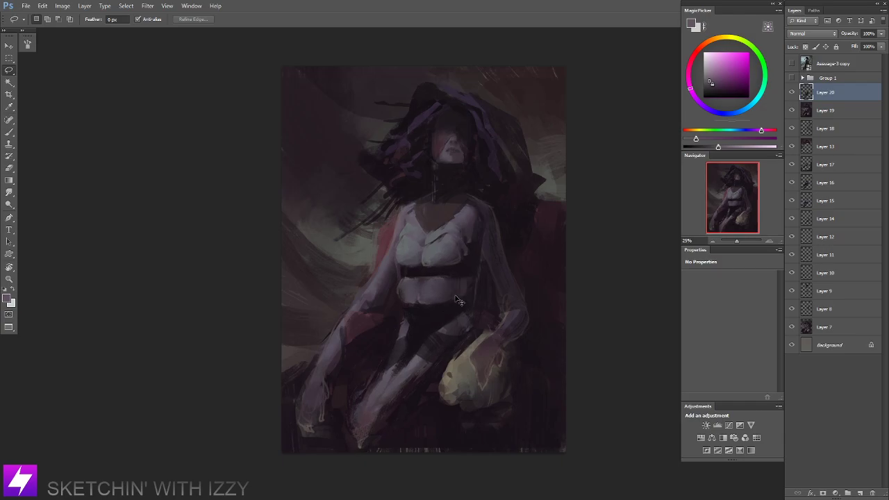
# Skew the copied torso and legs horizontally to about -1.4° and apply the transformation.
pyautogui.hotkey('ctrl', 't')
pyautogui.moveTo(407, 228); pyautogui.dragTo(409, 228)
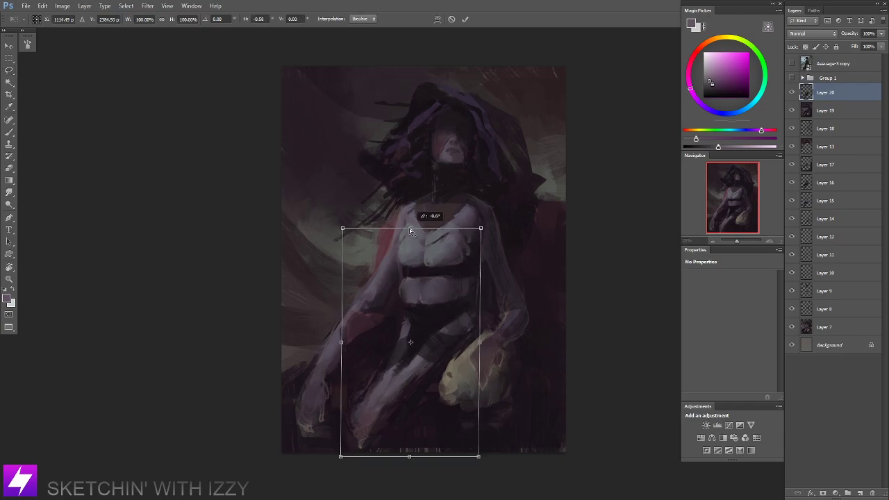
pyautogui.moveTo(409, 458); pyautogui.dragTo(407, 458)
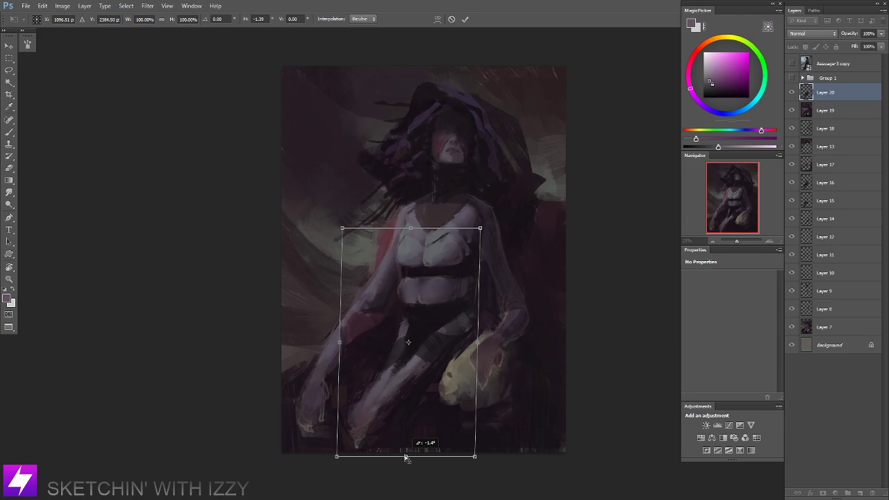
pyautogui.press('Return')
# Clean up the edges of the copied torso with a 45 px Eraser.
pyautogui.press('e')
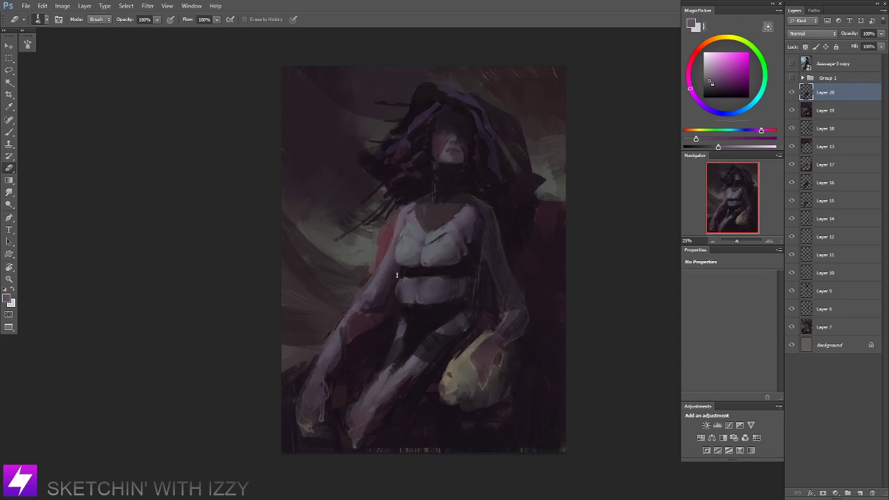
pyautogui.moveTo(458, 224); pyautogui.dragTo(452, 234)
pyautogui.hotkey('ctrl', '+')
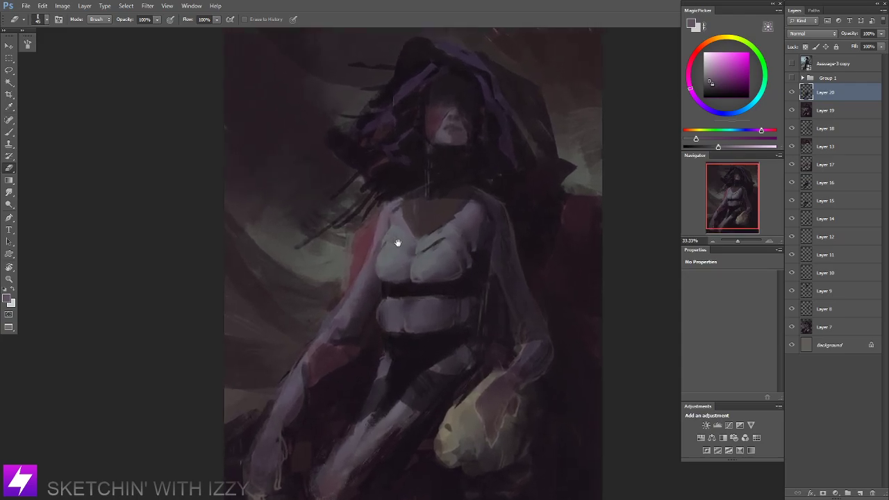
pyautogui.scroll(1, 455, 233)
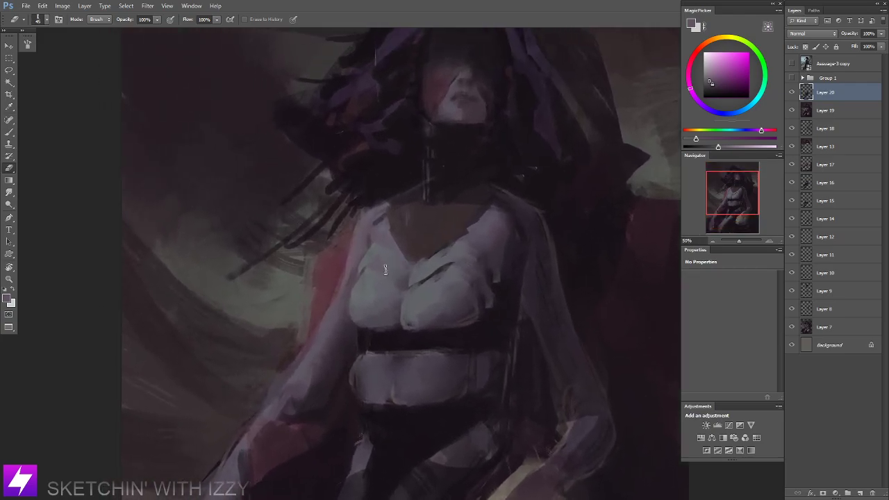
# Sample the chest's light purple and paint over the seams above the breasts.
pyautogui.press('b')
pyautogui.keyDown('alt'); pyautogui.click(379, 255); pyautogui.keyUp('alt')
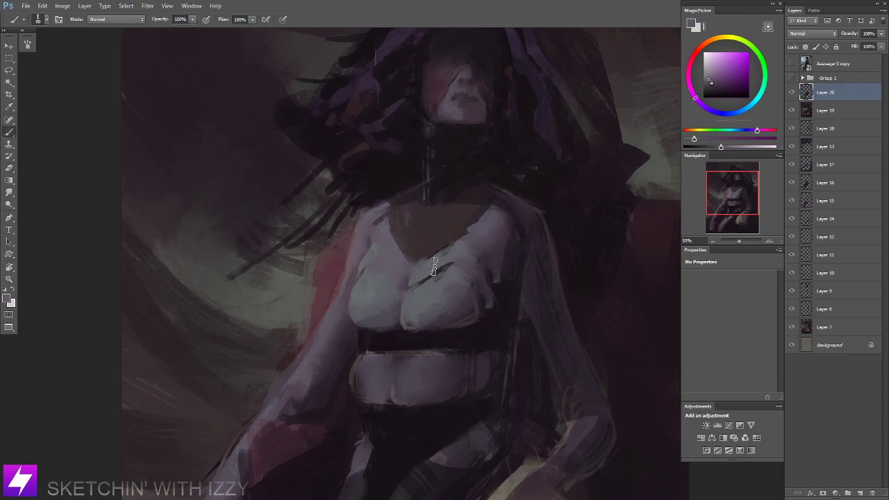
pyautogui.moveTo(434, 267)
pyautogui.mouseDown()
pyautogui.moveTo(474, 237)
pyautogui.moveTo(487, 248)
pyautogui.moveTo(467, 248)
pyautogui.moveTo(432, 271)
pyautogui.mouseUp()
# Sample darker purple tones and shade the shadowed side of the chest with a 100 px brush, undoing the first stroke.
pyautogui.keyDown('alt'); pyautogui.click(482, 257); pyautogui.keyUp('alt')
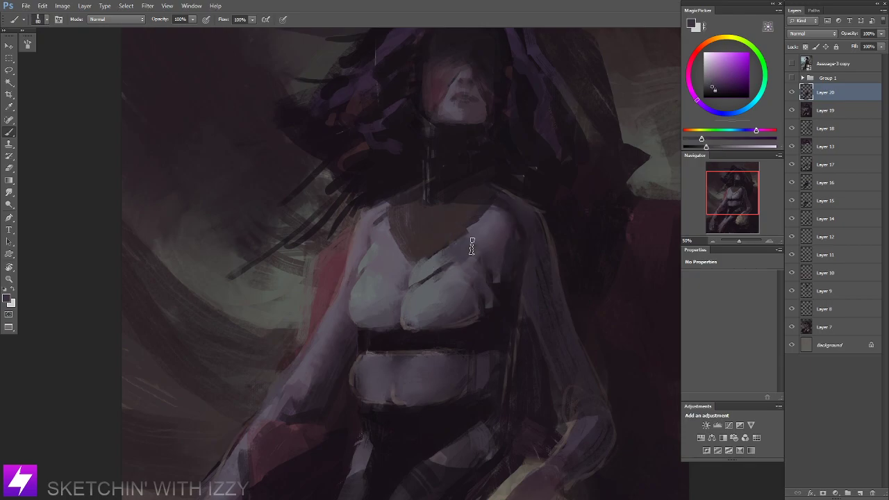
pyautogui.hotkey('ctrl', 'z')
pyautogui.press(']')
pyautogui.keyDown('alt'); pyautogui.click(468, 305); pyautogui.keyUp('alt')
pyautogui.hotkey('ctrl', '-')
pyautogui.hotkey('ctrl', '-')
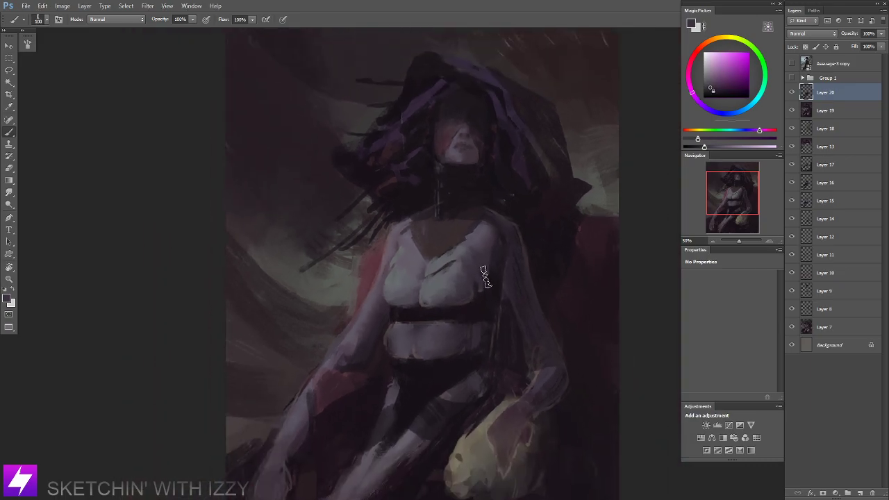
# Flip the painting horizontally to check the adjusted torso.
pyautogui.hotkey('ctrl', '-')
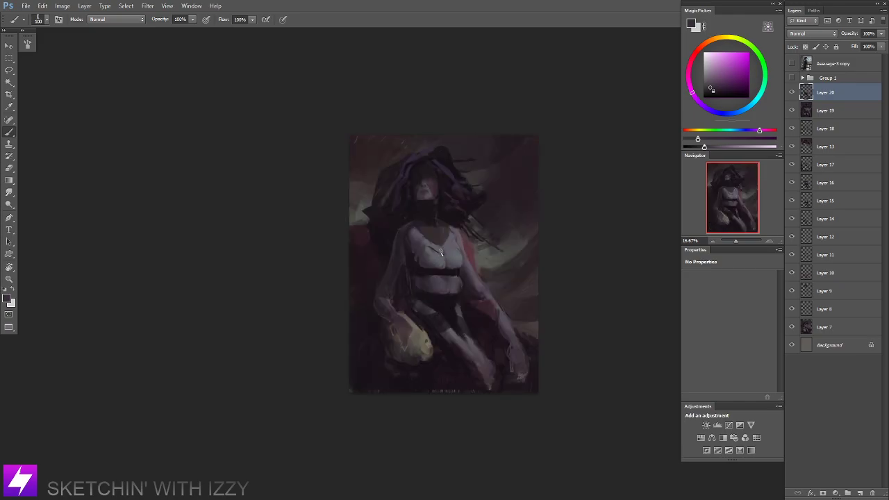
pyautogui.hotkey('ctrl', '+')
pyautogui.moveTo(482, 261); pyautogui.dragTo(462, 265)
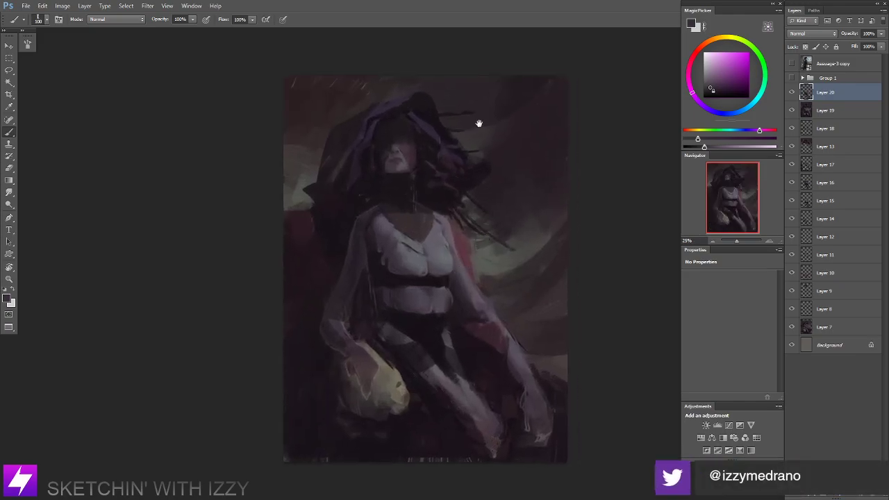
# Sample the chest's purple and dark shadow tones and refine the shadowed outer contour of the breast with a smaller brush.
pyautogui.hotkey('ctrl', '+')
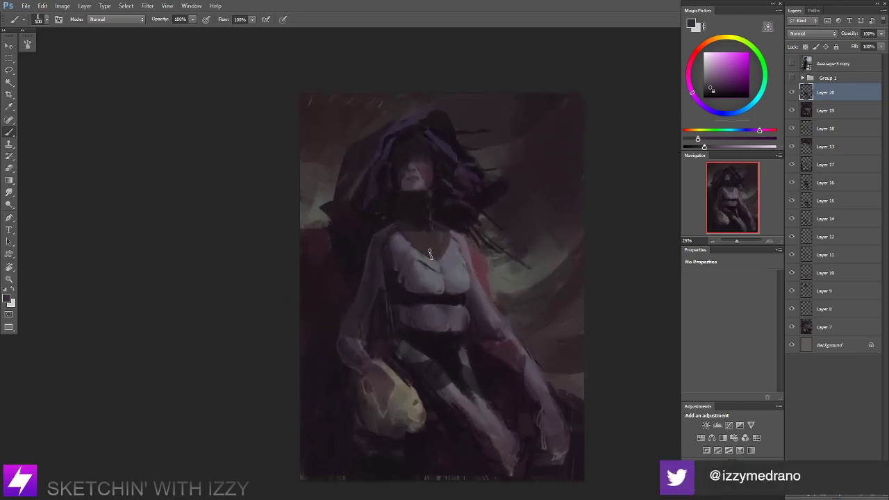
pyautogui.keyDown('alt'); pyautogui.click(402, 266); pyautogui.keyUp('alt')
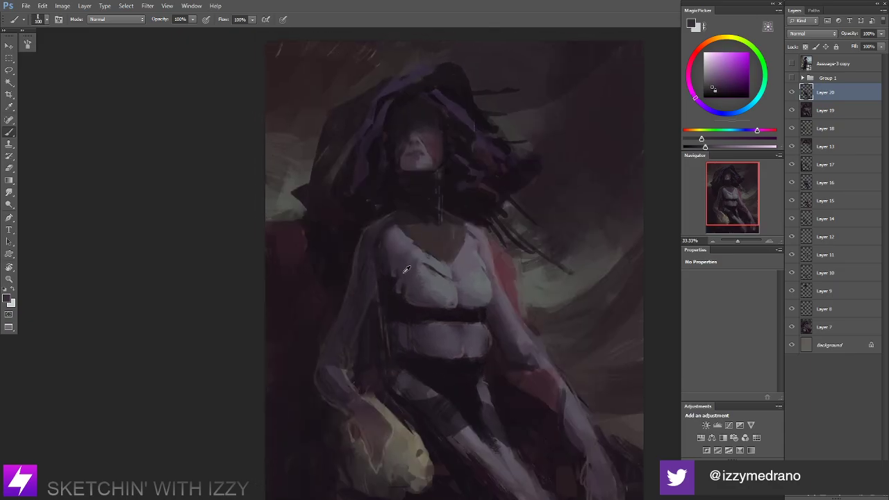
pyautogui.press('[')
pyautogui.moveTo(418, 292); pyautogui.dragTo(397, 301)
pyautogui.keyDown('alt'); pyautogui.click(402, 303); pyautogui.keyUp('alt')
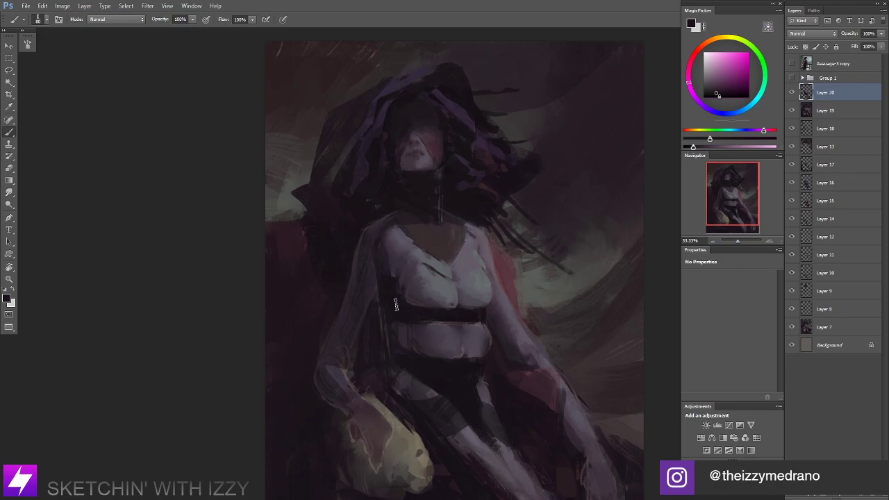
pyautogui.keyDown('alt'); pyautogui.click(407, 285); pyautogui.keyUp('alt')
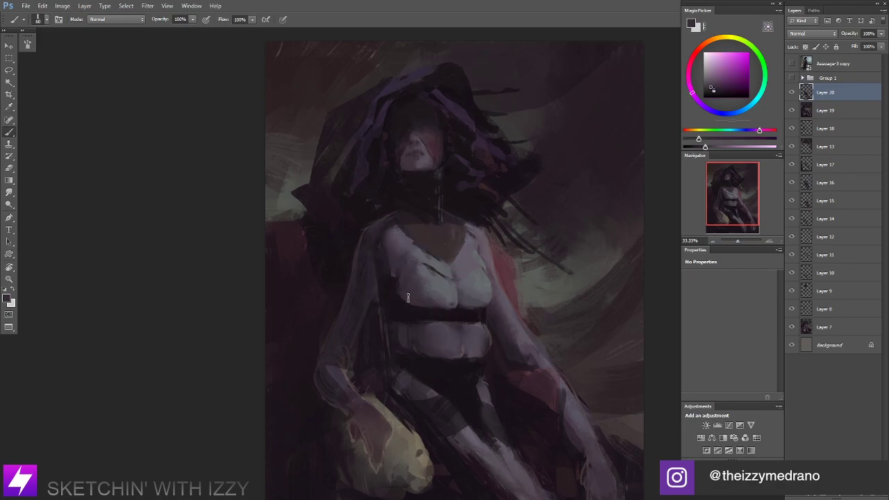
# Paint the chest with a sampled muted purple at 125 px and blend it with a 175 px Smudge tool at 50% strength.
pyautogui.keyDown('alt'); pyautogui.click(403, 255); pyautogui.keyUp('alt')
pyautogui.press(']')
pyautogui.press(']')
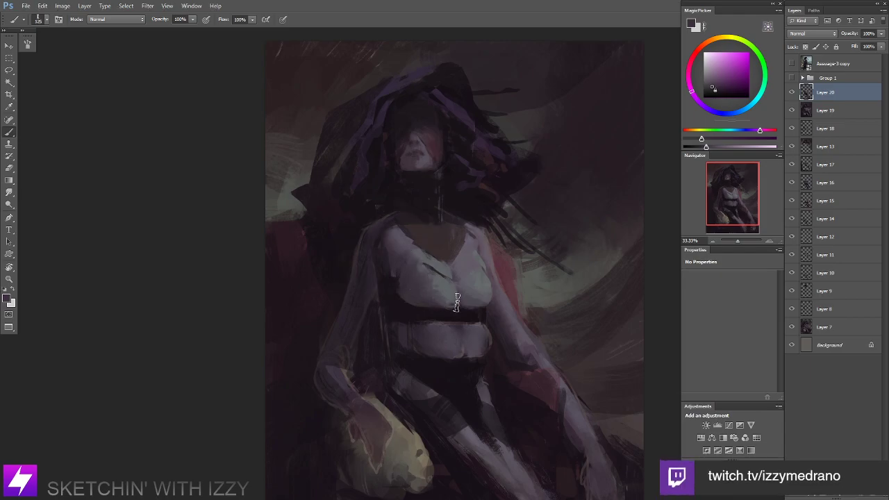
pyautogui.press('r')
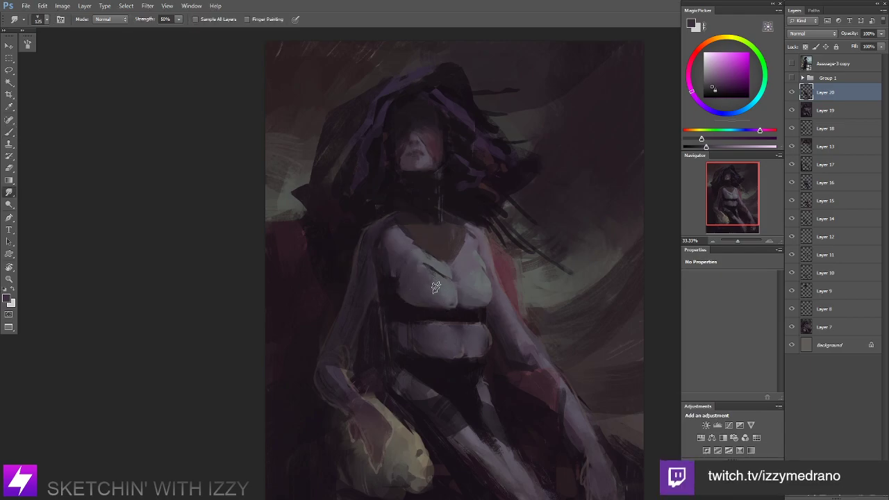
pyautogui.press(']')
pyautogui.press(']')
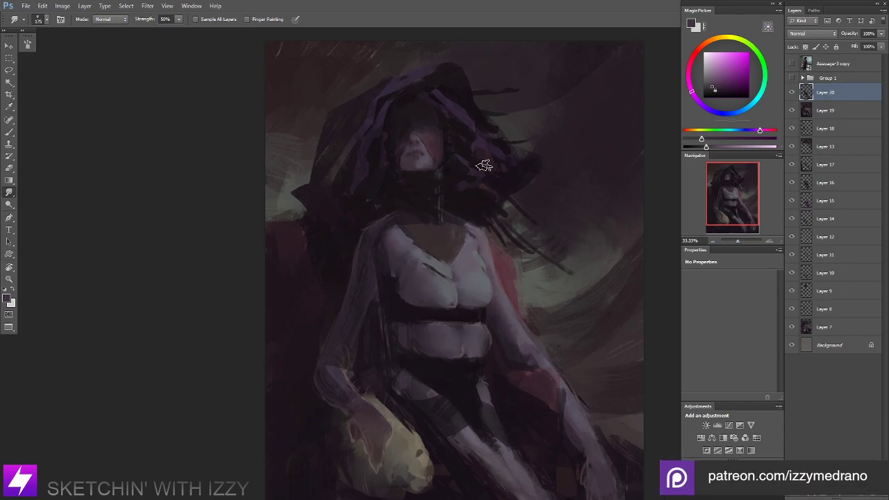
# Shade the gap between the shadowed arm and the side of the chest with a 150 px brush, refining it at smaller sizes.
pyautogui.press('b')
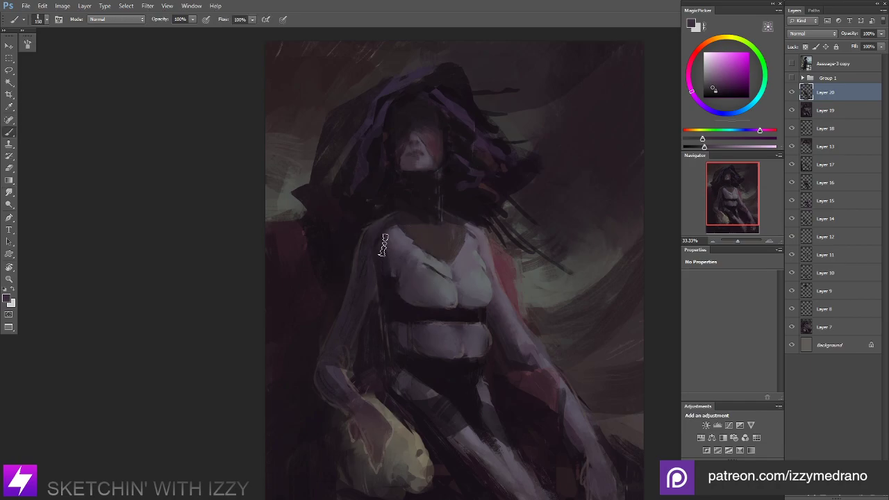
pyautogui.moveTo(383, 254); pyautogui.dragTo(393, 304)
pyautogui.press('[')
pyautogui.press('[')
pyautogui.press('[')
pyautogui.moveTo(384, 272); pyautogui.dragTo(389, 294)
# Sample skin and shadow purples and touch up both shoulders and armpits, using a 40 px brush on the lit side.
pyautogui.keyDown('alt'); pyautogui.click(389, 236); pyautogui.keyUp('alt')
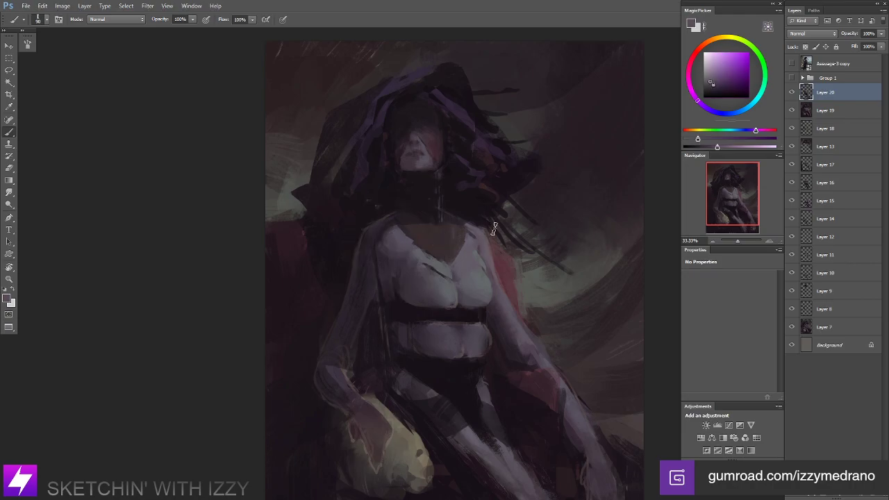
pyautogui.keyDown('alt'); pyautogui.click(394, 259); pyautogui.keyUp('alt')
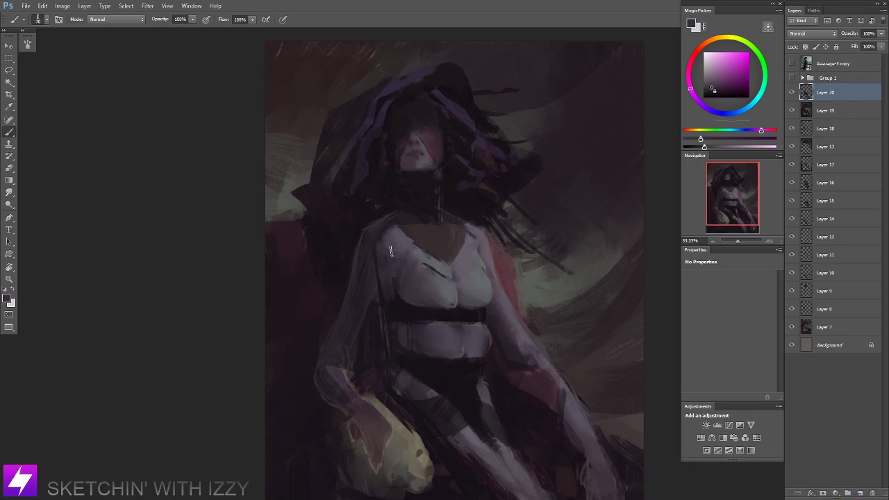
pyautogui.moveTo(459, 254); pyautogui.dragTo(453, 251)
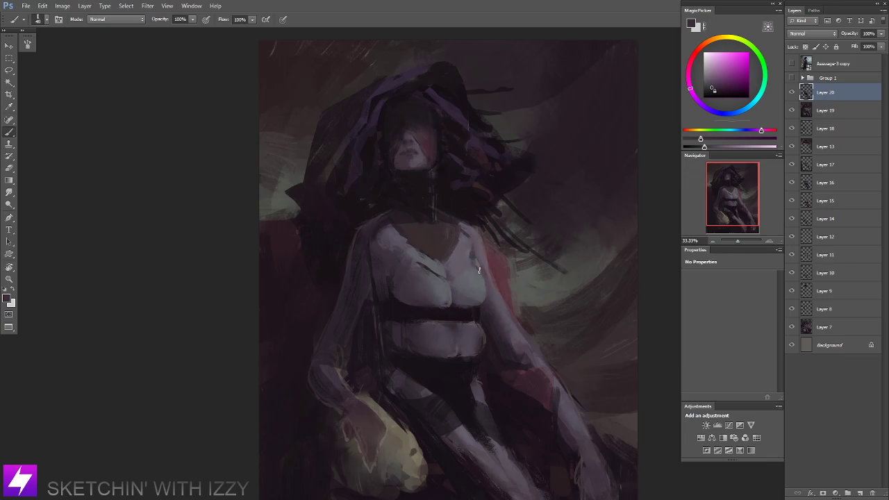
pyautogui.keyDown('alt'); pyautogui.click(491, 301); pyautogui.keyUp('alt')
pyautogui.keyDown('alt'); pyautogui.click(480, 247); pyautogui.keyUp('alt')
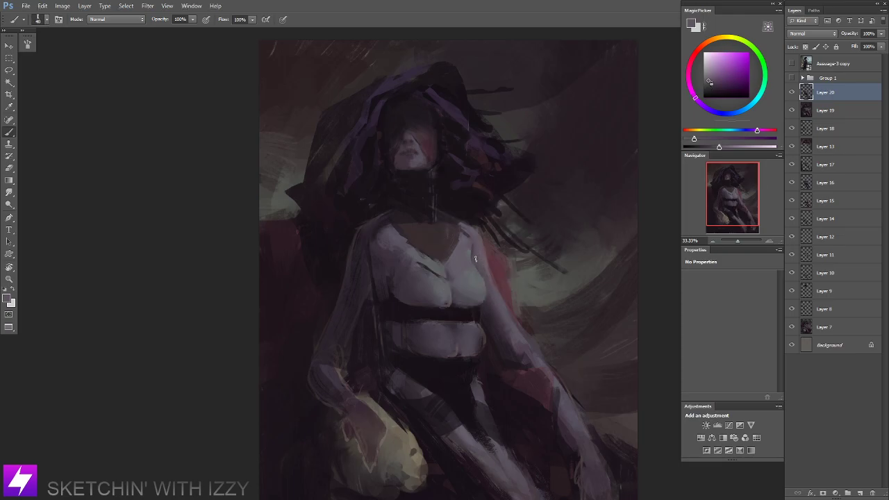
# Flip the painting horizontally and paint over the dark crease above the breast with sampled grey-blue and purple skin tones.
pyautogui.scroll(-3, 492, 300)
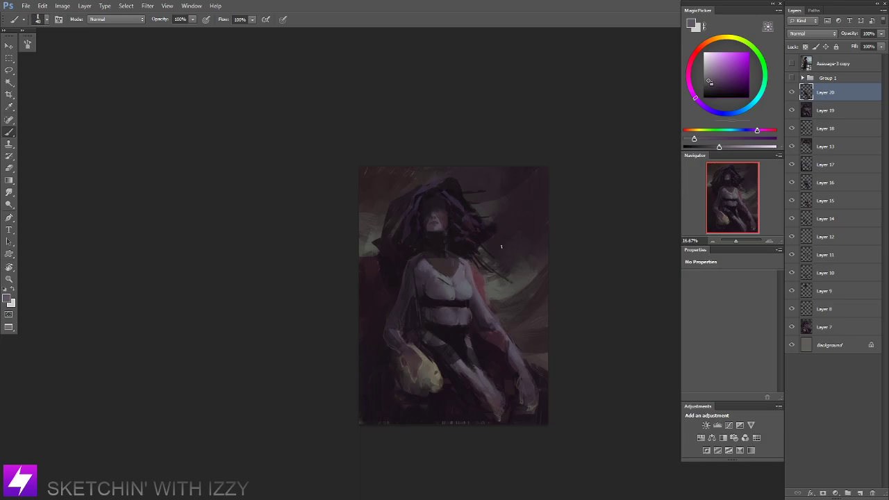
pyautogui.scroll(3, 462, 269)
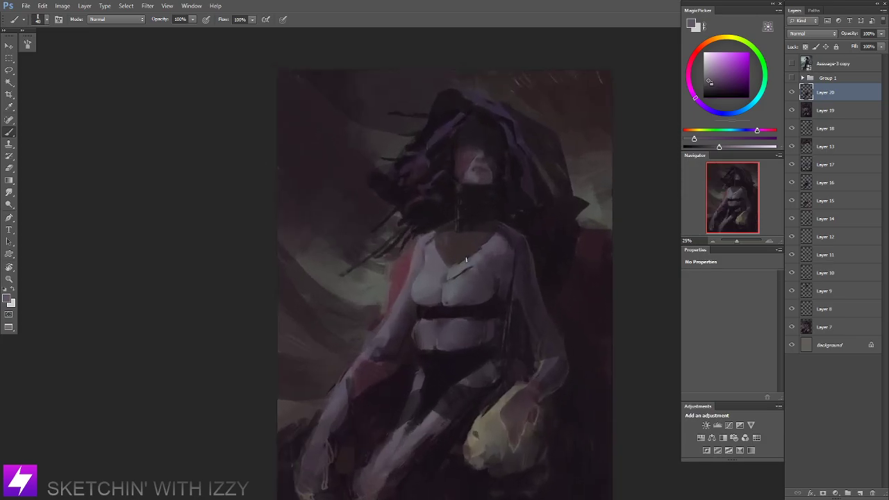
pyautogui.keyDown('alt'); pyautogui.click(420, 278); pyautogui.keyUp('alt')
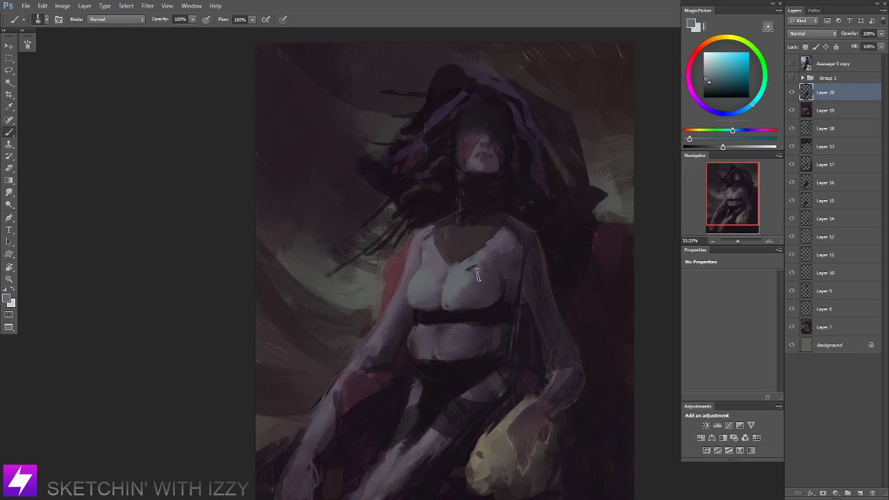
pyautogui.keyDown('alt'); pyautogui.click(449, 268); pyautogui.keyUp('alt')
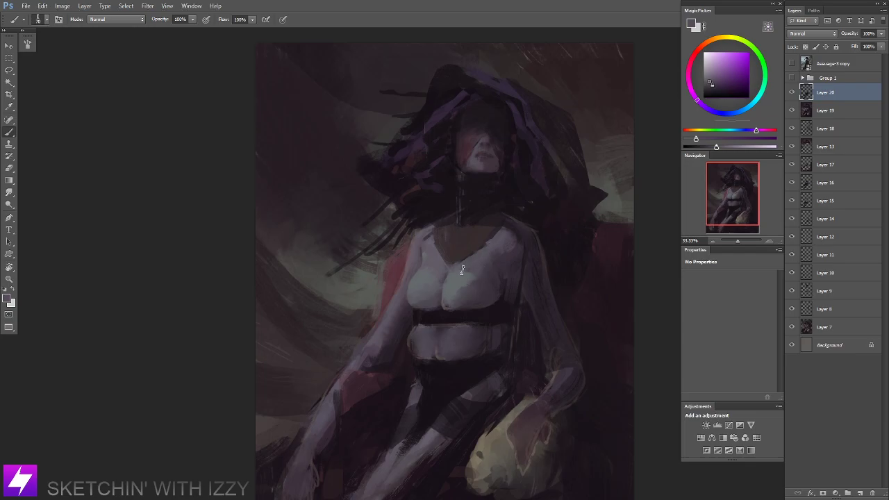
# Sample the lit and shaded tones of the breasts and model their shading with a 100 px brush.
pyautogui.hotkey('ctrl', '-')
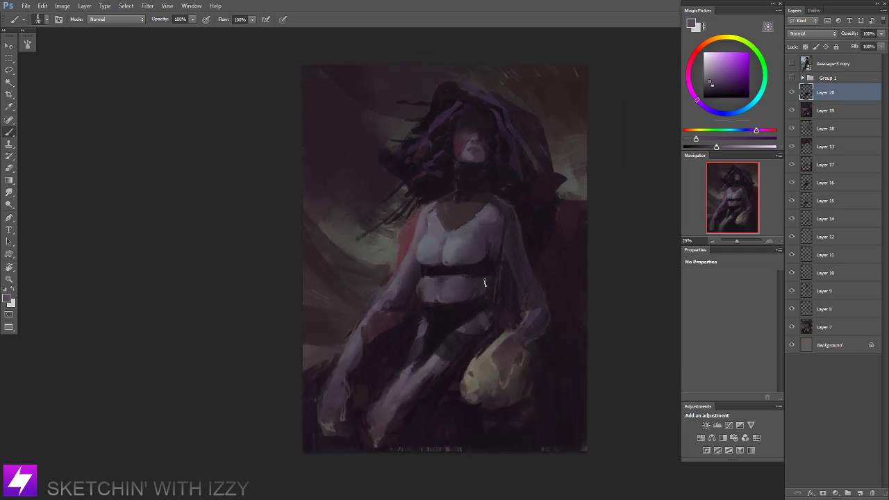
pyautogui.hotkey('ctrl', '+')
pyautogui.keyDown('alt'); pyautogui.click(449, 251); pyautogui.keyUp('alt')
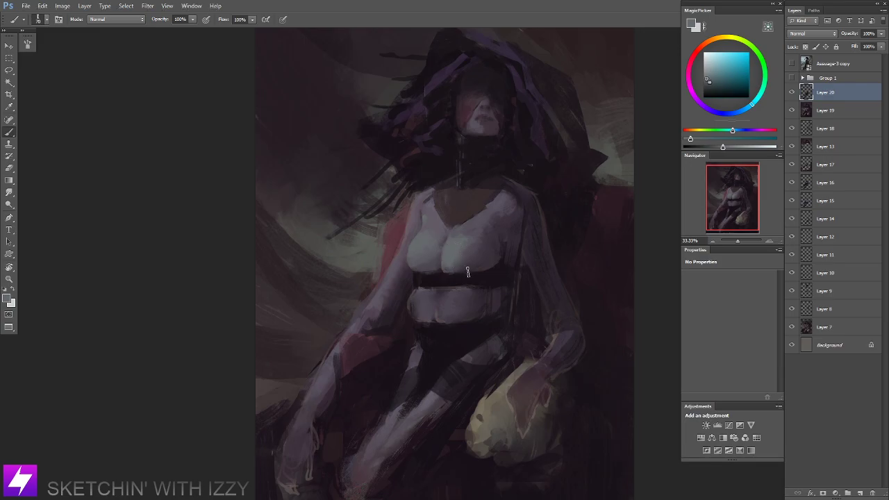
pyautogui.keyDown('alt'); pyautogui.click(466, 254); pyautogui.keyUp('alt')
pyautogui.press(']')
pyautogui.press(']')
pyautogui.press(']')
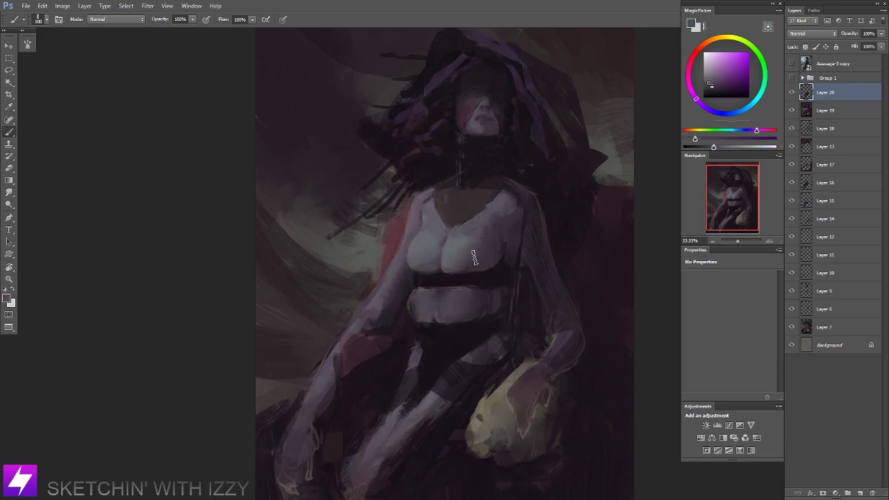
# Sample the near-black of the chest band and repaint the band under the breasts with the canvas rotated.
pyautogui.press('r')
pyautogui.moveTo(530, 283); pyautogui.dragTo(505, 203)
pyautogui.press('b')
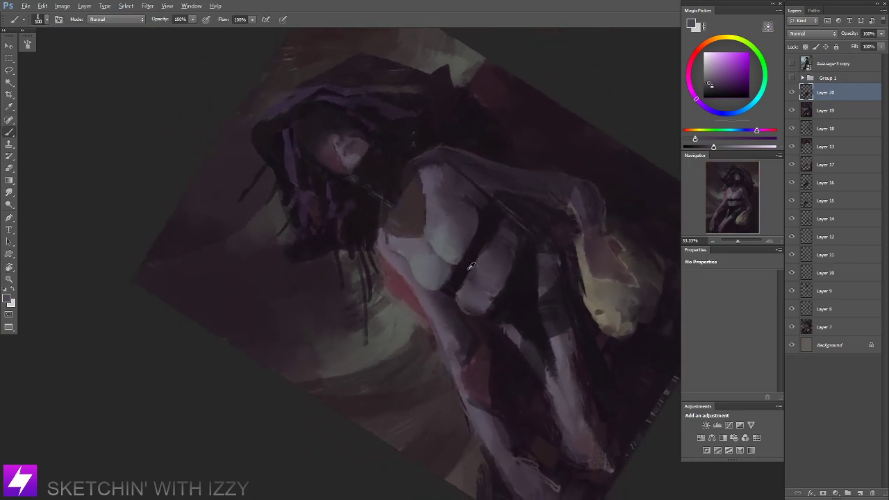
pyautogui.keyDown('alt'); pyautogui.click(465, 266); pyautogui.keyUp('alt')
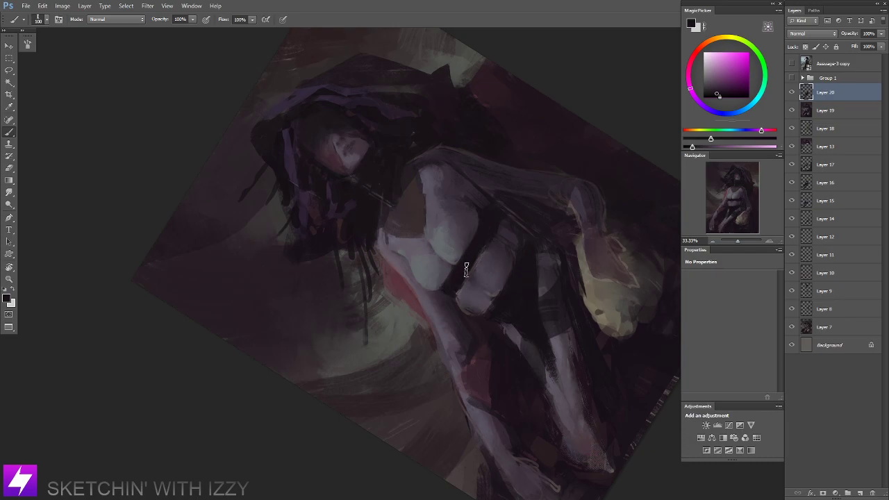
pyautogui.press('Escape')
pyautogui.moveTo(511, 244); pyautogui.dragTo(498, 248)
# Sample a dark purple for the cleavage and blend the chest's brushwork with a 90 px Smudge tool at 50% strength.
pyautogui.keyDown('alt'); pyautogui.click(442, 245); pyautogui.keyUp('alt')
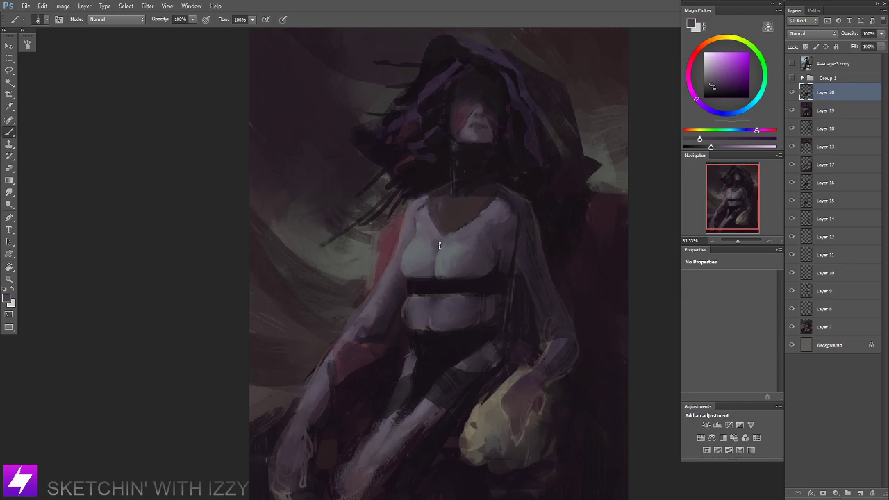
pyautogui.press('r')
pyautogui.press('[')
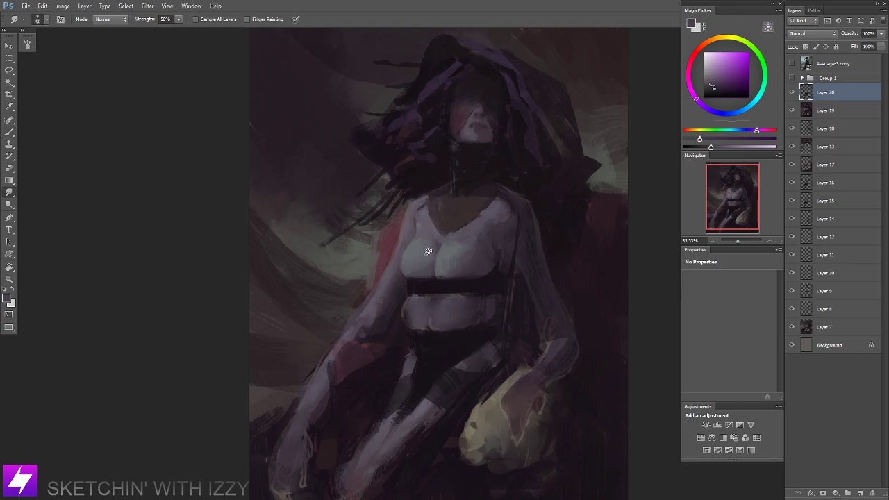
pyautogui.moveTo(477, 244); pyautogui.dragTo(469, 242)
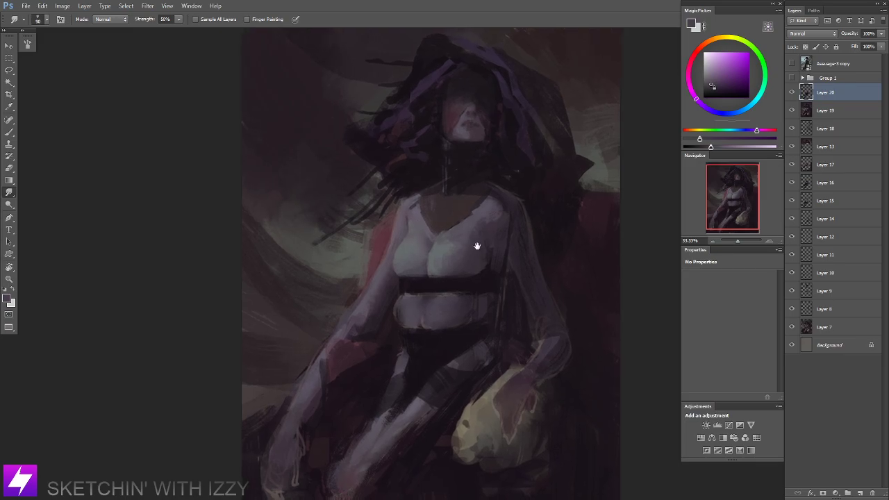
pyautogui.press(']')
pyautogui.press(']')
pyautogui.press(']')
# Show the finished reference illustration to compare the torso, and hide it again.
pyautogui.press('r')
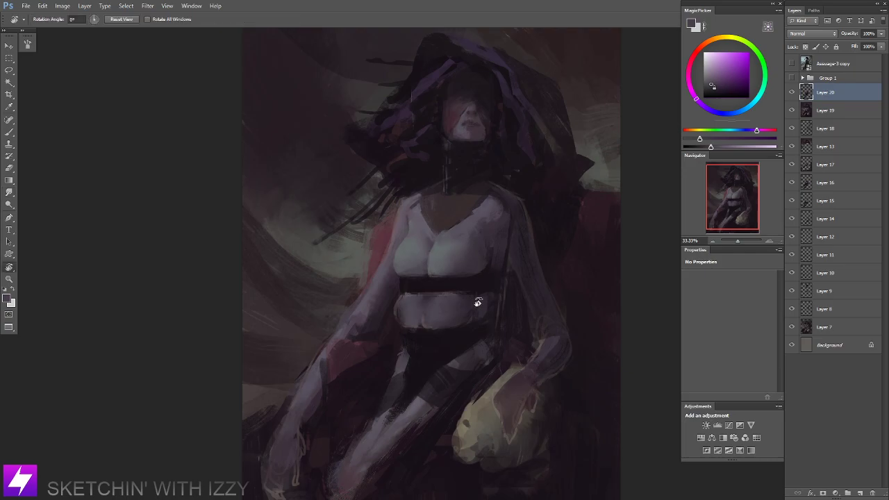
pyautogui.moveTo(480, 297); pyautogui.dragTo(477, 259)
pyautogui.press('Escape')
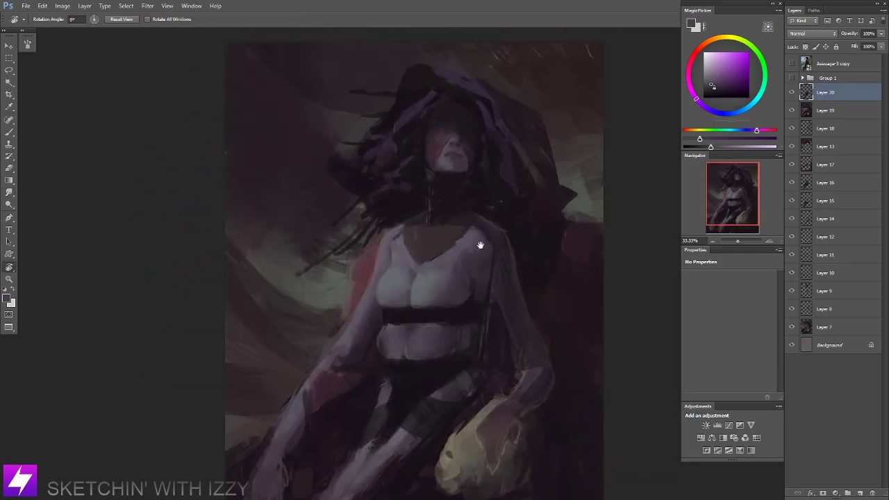
pyautogui.click(792, 64)
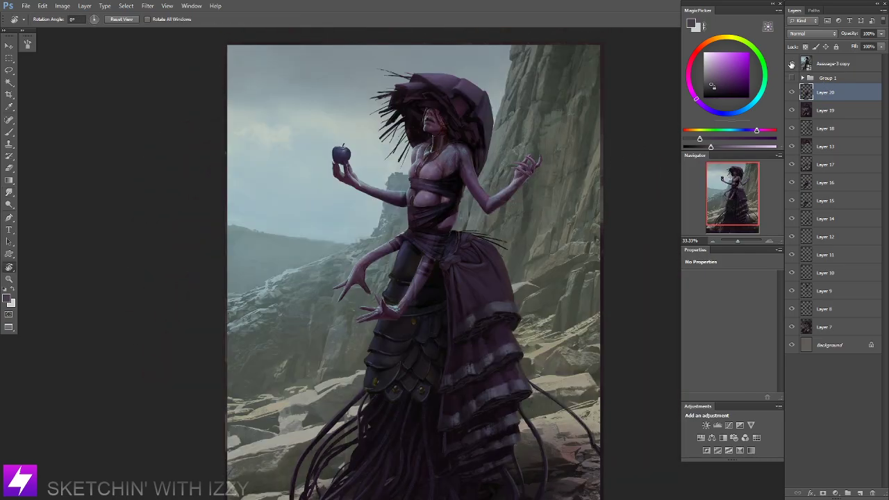
pyautogui.click(791, 65)
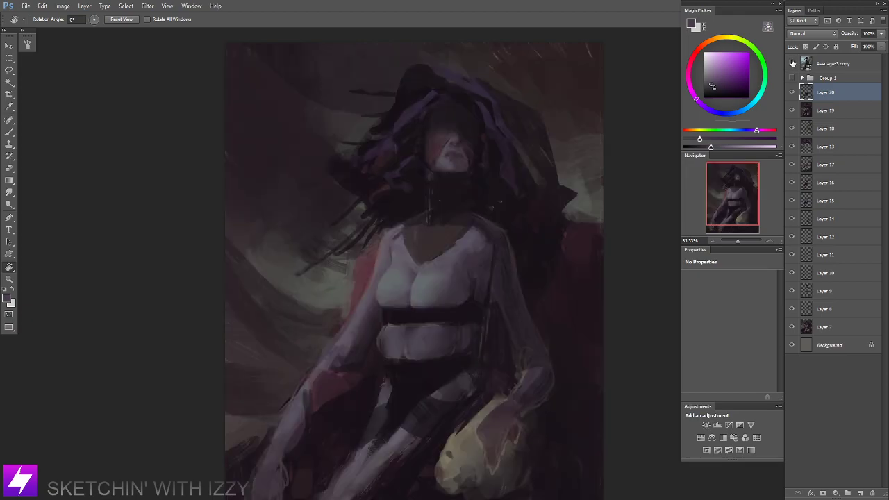
# Sample the dark armpit and muted shoulder tones and shade the shadowed armpit and shoulder with a 60 px brush.
pyautogui.hotkey('ctrl', '+')
pyautogui.press('b')
pyautogui.keyDown('alt'); pyautogui.click(485, 293); pyautogui.keyUp('alt')
pyautogui.press(']')
pyautogui.press(']')
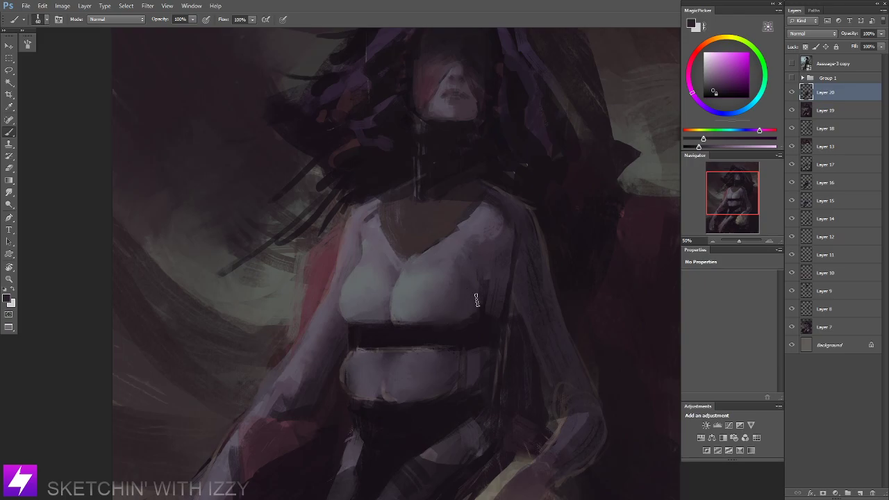
pyautogui.moveTo(500, 276)
pyautogui.mouseDown()
pyautogui.moveTo(488, 294)
pyautogui.moveTo(492, 267)
pyautogui.mouseUp()
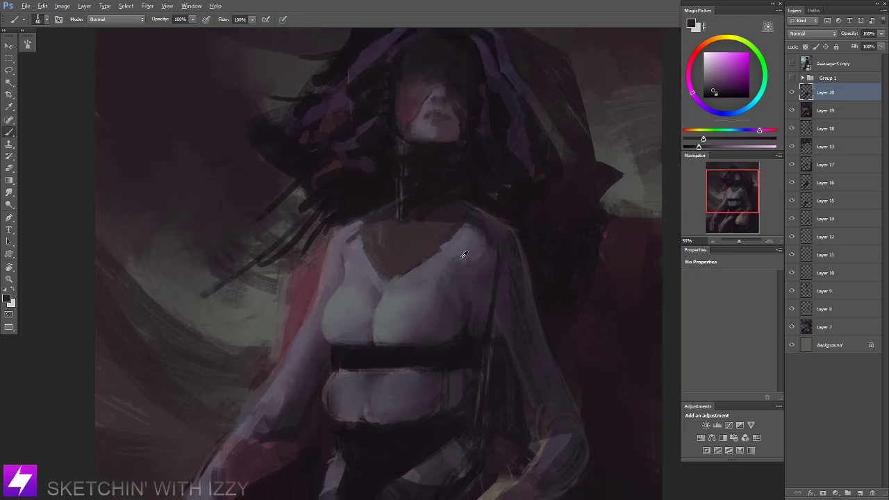
pyautogui.keyDown('alt'); pyautogui.click(479, 248); pyautogui.keyUp('alt')
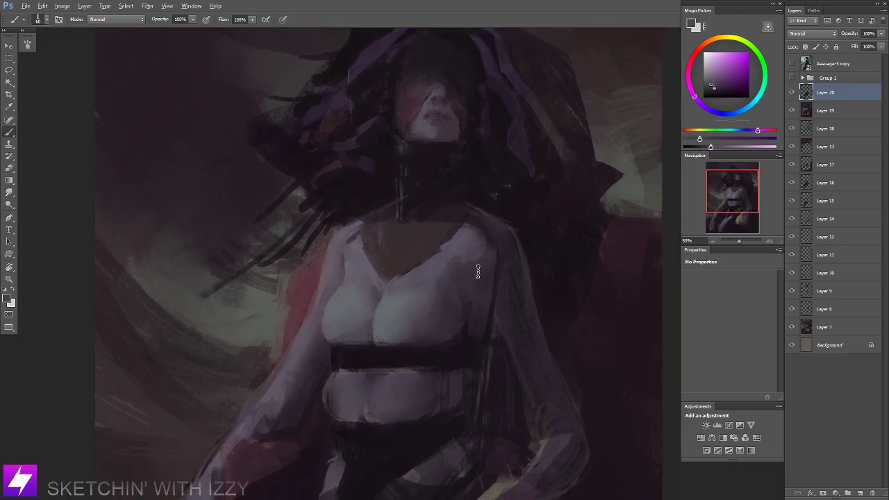
# Examine the whole figure from a distance to judge the torso's shading and proportions.
pyautogui.hotkey('ctrl', '-')
pyautogui.hotkey('ctrl', '-')
pyautogui.hotkey('ctrl', '-')
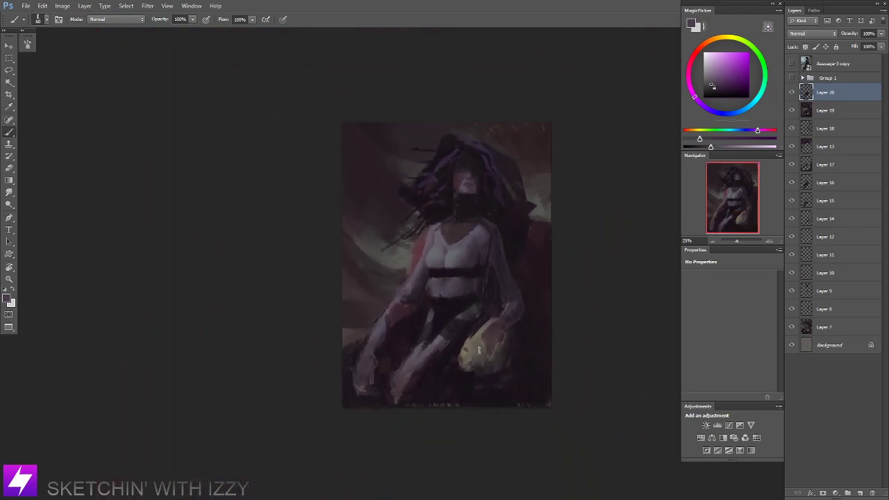
pyautogui.press('r')
pyautogui.moveTo(479, 350); pyautogui.dragTo(489, 262)
pyautogui.press('Escape')
pyautogui.hotkey('ctrl', '+')
pyautogui.hotkey('ctrl', '+')
pyautogui.moveTo(547, 207); pyautogui.dragTo(497, 266)
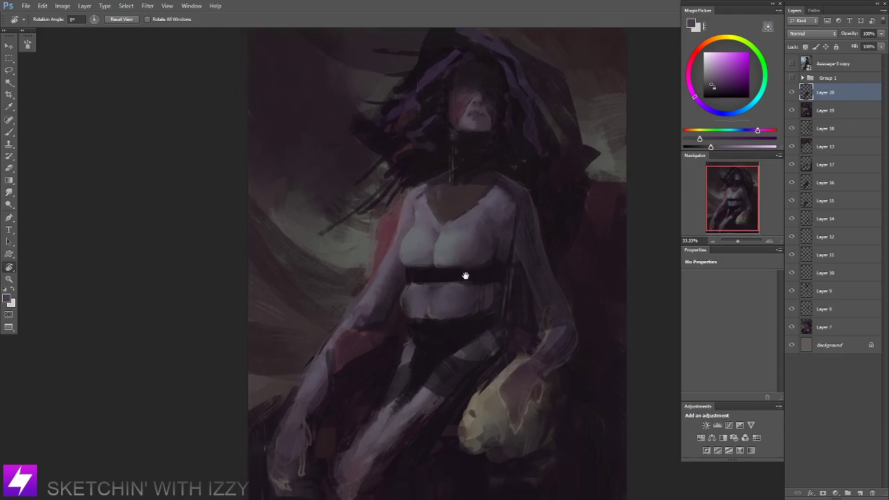
# Compare the abdomen with the reference illustration and repaint it with a darker centre line and sampled light grey-blue highlights.
pyautogui.press('b')
pyautogui.keyDown('alt'); pyautogui.click(428, 311); pyautogui.keyUp('alt')
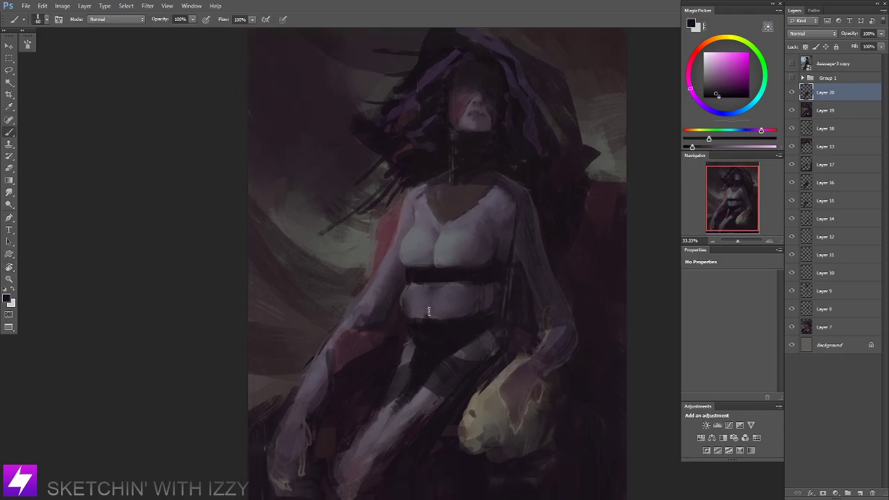
pyautogui.click(792, 64)
pyautogui.click(792, 63)
pyautogui.moveTo(445, 332); pyautogui.dragTo(444, 318)
pyautogui.keyDown('alt'); pyautogui.click(435, 298); pyautogui.keyUp('alt')
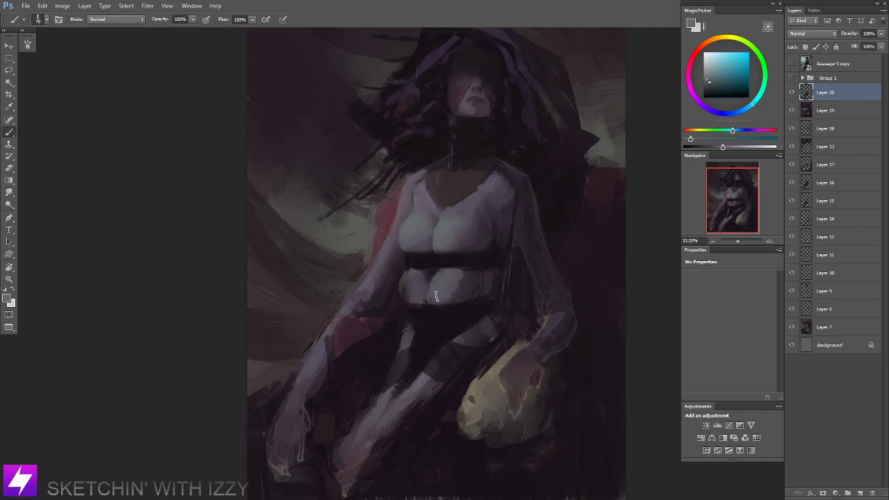
# Sample a dark violet and a light grey tone from the torso and repaint the abdomen's shaded edges and lit muscle forms.
pyautogui.keyDown('alt'); pyautogui.click(471, 291); pyautogui.keyUp('alt')
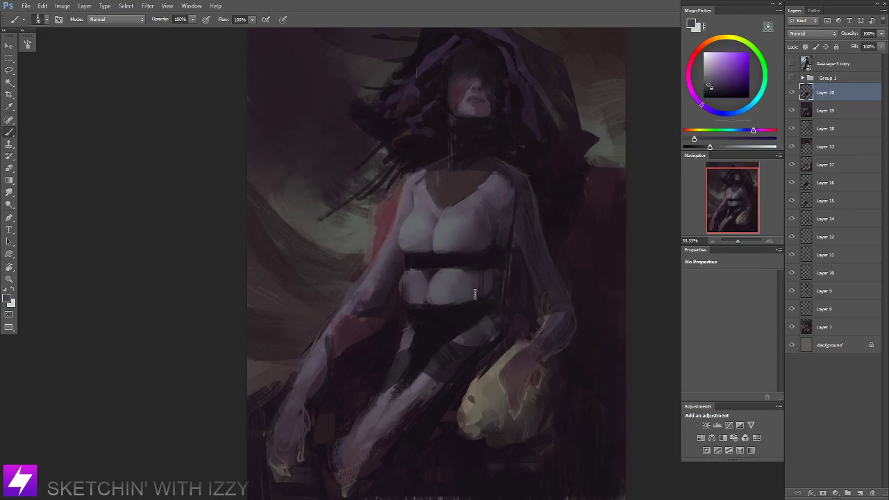
pyautogui.keyDown('alt'); pyautogui.click(446, 227); pyautogui.keyUp('alt')
pyautogui.press(']')
pyautogui.press(']')
pyautogui.moveTo(415, 289)
pyautogui.mouseDown()
pyautogui.moveTo(405, 283)
pyautogui.moveTo(423, 283)
pyautogui.mouseUp()
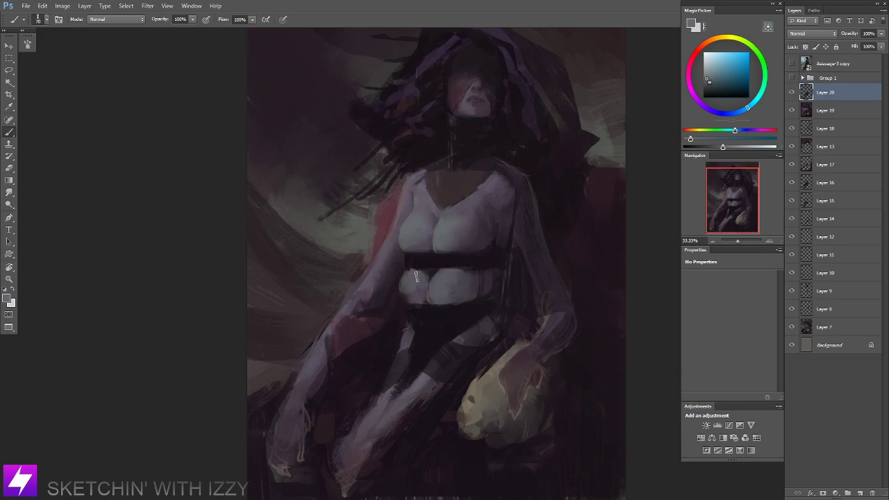
# Flip the canvas horizontally and examine the whole figure at a reduced size.
pyautogui.hotkey('ctrl', '-')
pyautogui.hotkey('ctrl', '-')
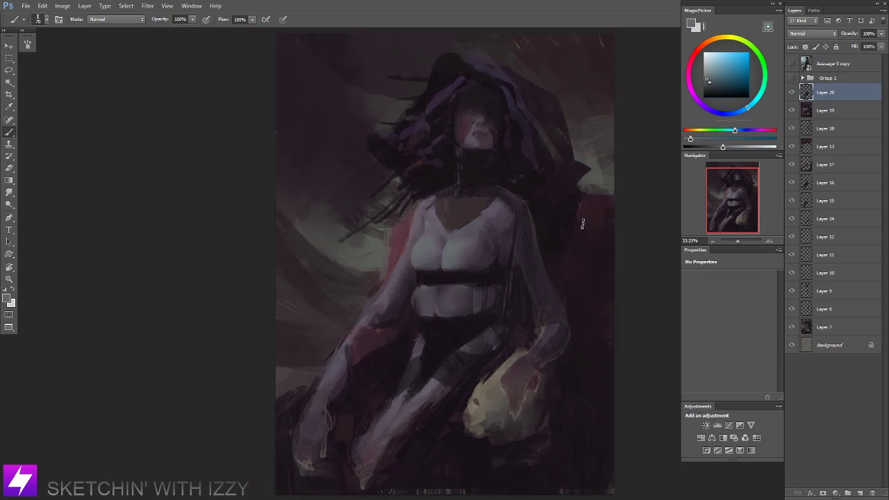
pyautogui.press('r')
pyautogui.moveTo(463, 373); pyautogui.dragTo(538, 314)
pyautogui.press('Escape')
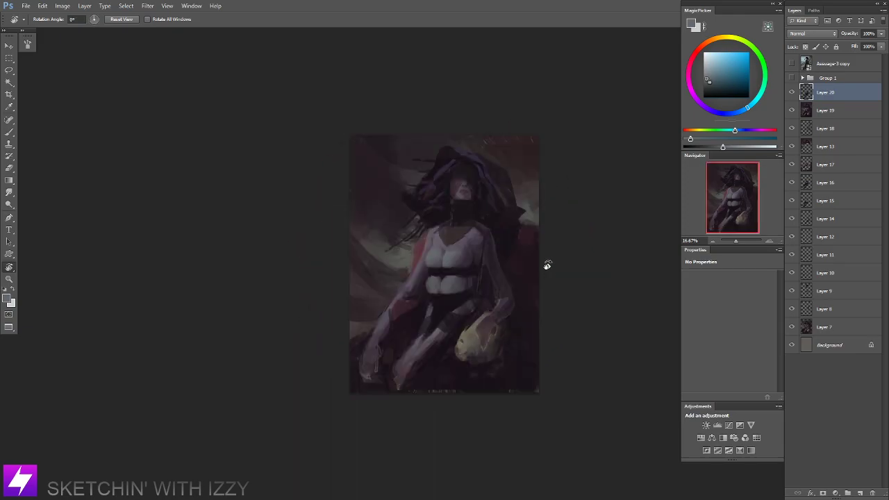
pyautogui.hotkey('ctrl', '-')
pyautogui.hotkey('ctrl', '-')
pyautogui.hotkey('ctrl', '-')
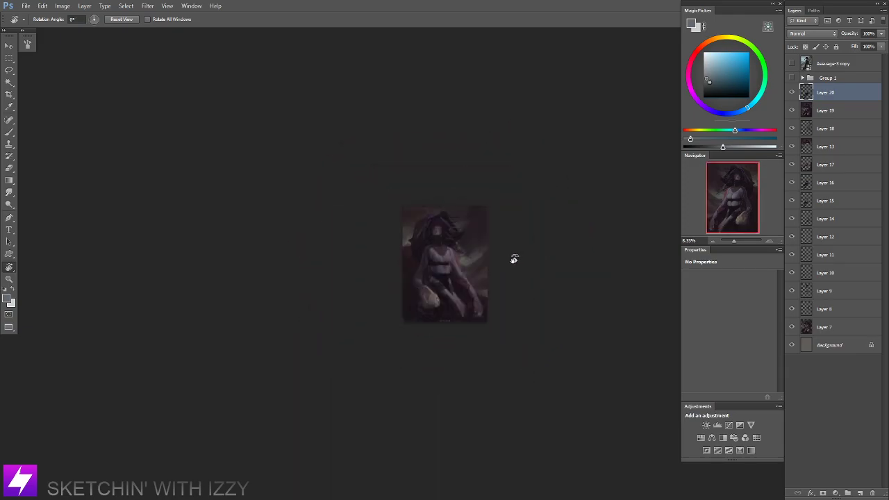
pyautogui.hotkey('ctrl', 'shift', 'h')
pyautogui.hotkey('ctrl', '+')
pyautogui.hotkey('ctrl', '+')
pyautogui.hotkey('ctrl', '+')
pyautogui.hotkey('ctrl', '+')
pyautogui.hotkey('ctrl', '+')
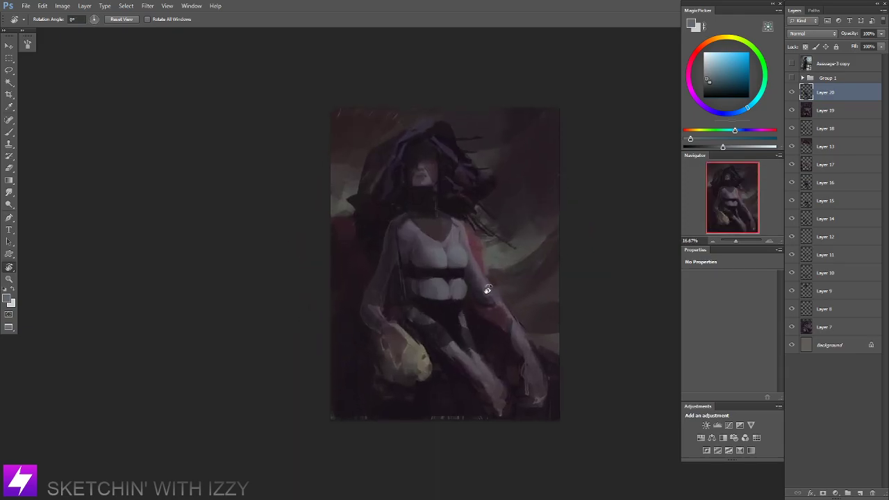
pyautogui.moveTo(472, 316); pyautogui.dragTo(468, 284)
pyautogui.press('b')
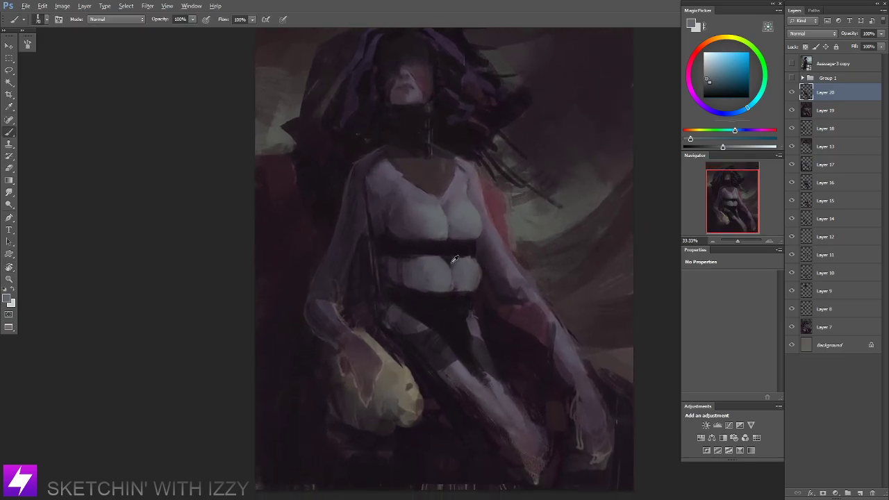
# Refine the abdomen's centre line and muscle edges with a 40 px brush, using sampled dark and grey-violet tones.
pyautogui.keyDown('alt'); pyautogui.click(456, 274); pyautogui.keyUp('alt')
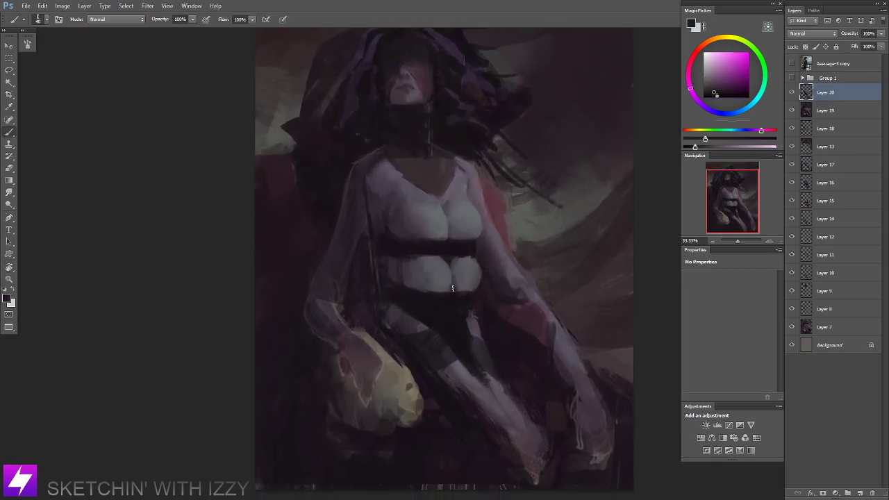
pyautogui.keyDown('alt'); pyautogui.click(459, 280); pyautogui.keyUp('alt')
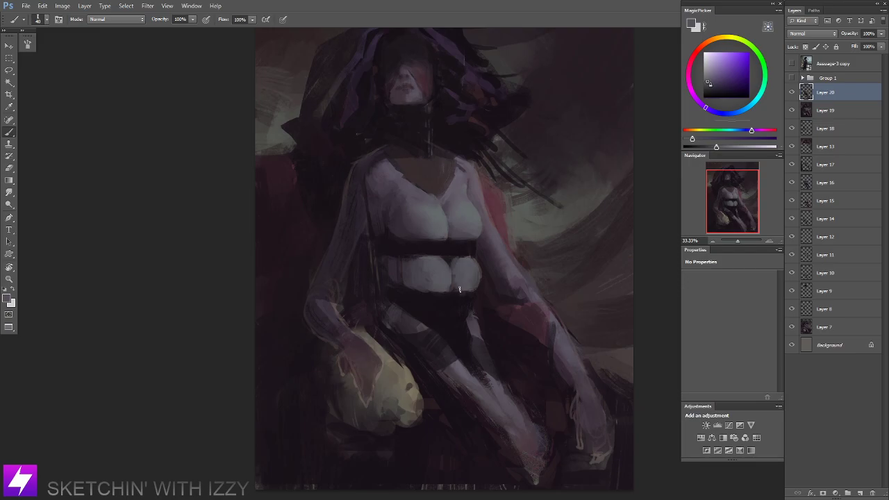
pyautogui.moveTo(424, 255); pyautogui.dragTo(440, 274)
pyautogui.keyDown('alt'); pyautogui.click(410, 283); pyautogui.keyUp('alt')
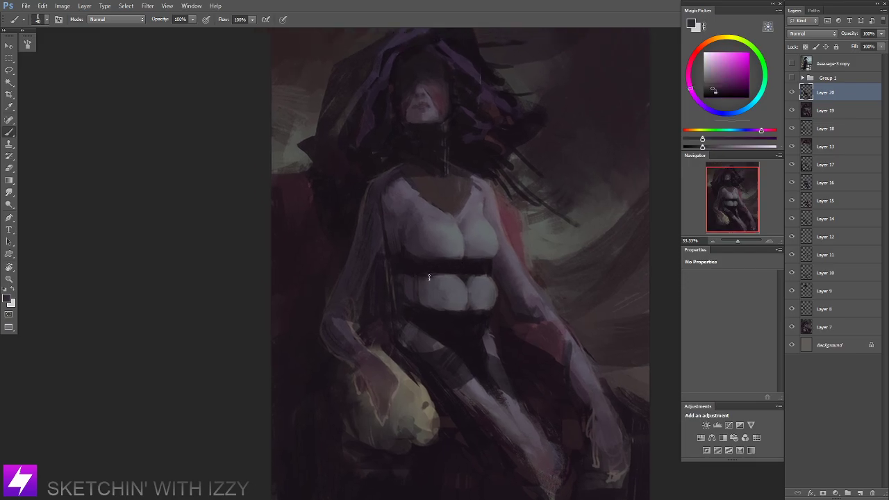
# Show and hide the finished reference illustration repeatedly to compare the figure's torso and proportions.
pyautogui.click(791, 64)
pyautogui.click(792, 65)
pyautogui.click(793, 65)
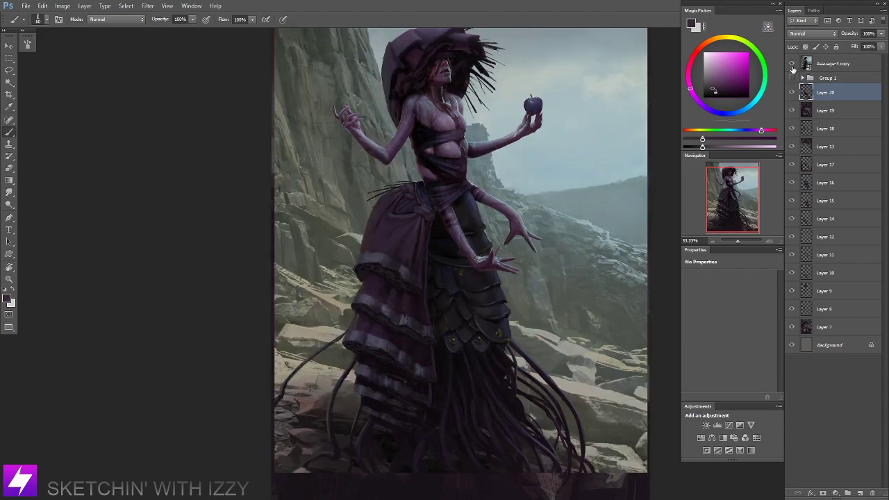
pyautogui.click(793, 68)
pyautogui.hotkey('ctrl', '-')
pyautogui.hotkey('ctrl', '-')
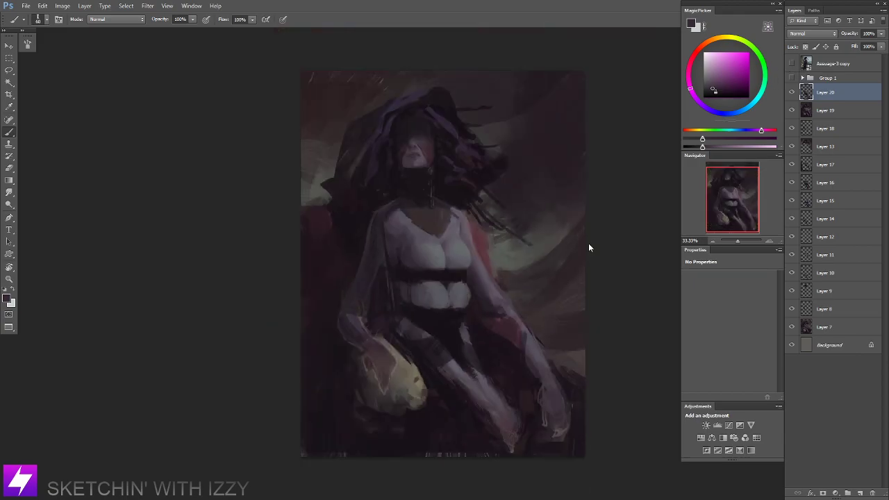
pyautogui.moveTo(510, 328)
pyautogui.mouseDown()
pyautogui.moveTo(520, 292)
pyautogui.moveTo(514, 297)
pyautogui.mouseUp()
pyautogui.hotkey('ctrl', '+')
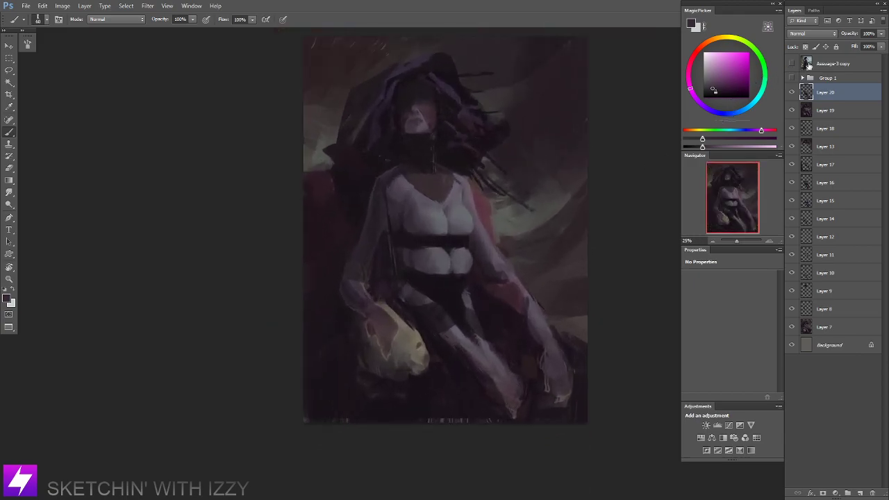
pyautogui.click(792, 65)
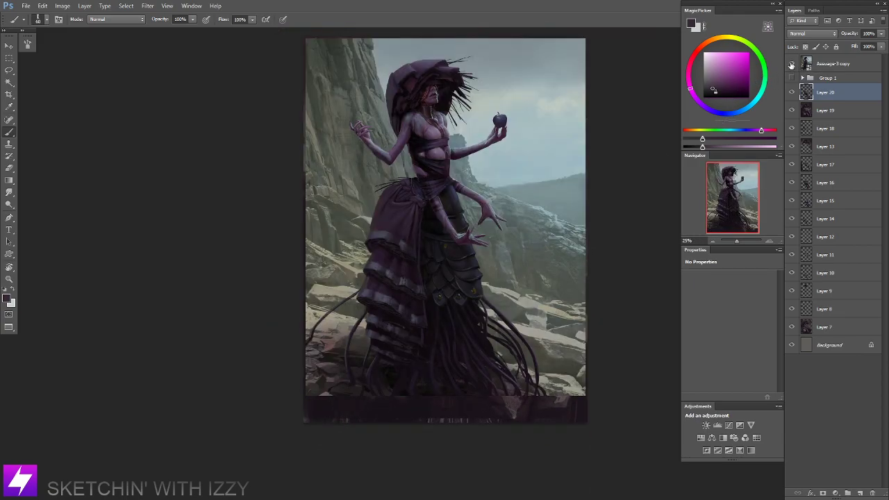
pyautogui.click(792, 65)
pyautogui.click(792, 65)
pyautogui.click(792, 64)
pyautogui.click(792, 65)
pyautogui.click(792, 65)
pyautogui.scroll(-1, 517, 218)
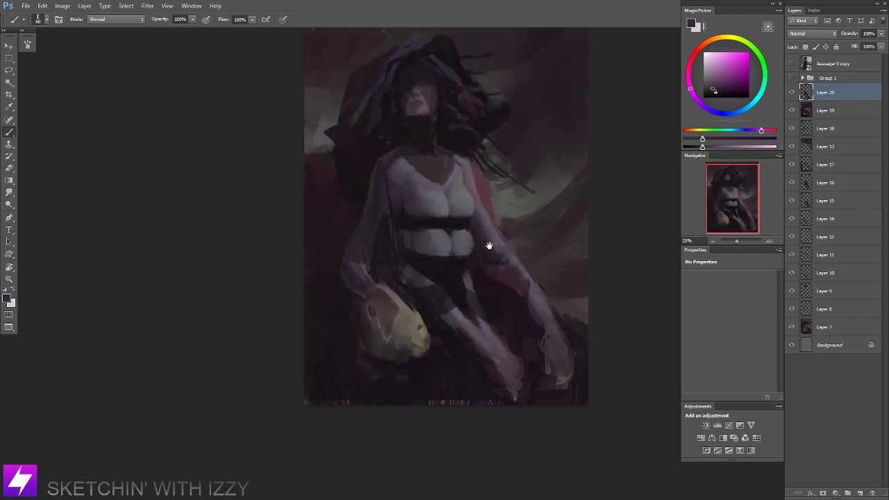
pyautogui.moveTo(438, 198); pyautogui.dragTo(455, 238)
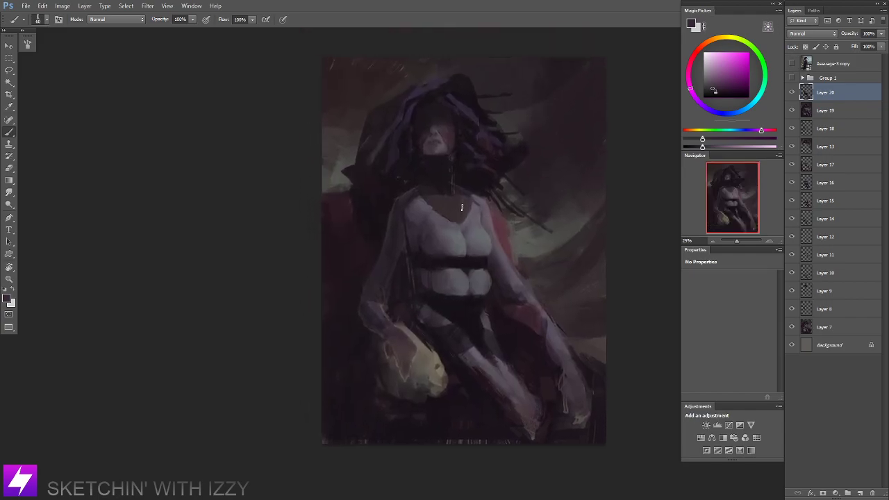
# Sample a dark tone beside the torso and flip the canvas horizontally back to its original orientation.
pyautogui.keyDown('alt'); pyautogui.click(409, 245); pyautogui.keyUp('alt')
pyautogui.scroll(-1, 423, 277)
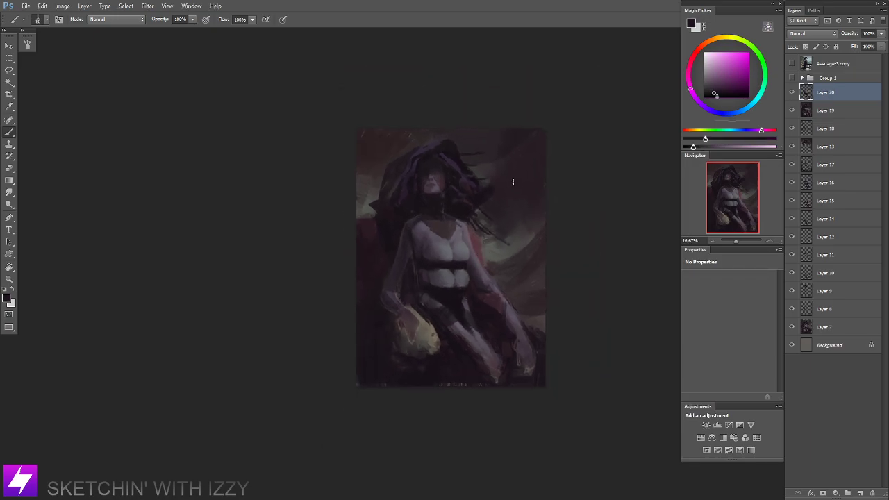
pyautogui.hotkey('ctrl', '-')
pyautogui.hotkey('ctrl', 'shift', 'h')
pyautogui.moveTo(465, 284)
pyautogui.mouseDown()
pyautogui.moveTo(501, 237)
pyautogui.moveTo(461, 250)
pyautogui.moveTo(445, 241)
pyautogui.moveTo(380, 361)
pyautogui.moveTo(436, 352)
pyautogui.moveTo(518, 260)
pyautogui.moveTo(529, 221)
pyautogui.moveTo(516, 203)
pyautogui.moveTo(442, 203)
pyautogui.moveTo(435, 265)
pyautogui.moveTo(510, 241)
pyautogui.moveTo(517, 203)
pyautogui.moveTo(530, 229)
pyautogui.mouseUp()
pyautogui.hotkey('ctrl', '+')
pyautogui.hotkey('ctrl', '+')
# Lasso the abdomen, hips and extended leg below the chest band and copy them to a new layer.
pyautogui.press('l')
pyautogui.hotkey('ctrl', 'z')
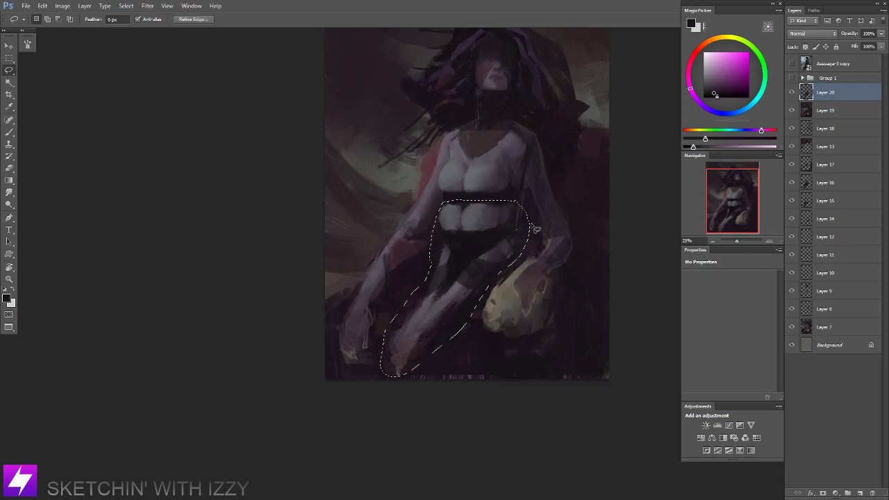
pyautogui.hotkey('ctrl', 't')
pyautogui.press('Escape')
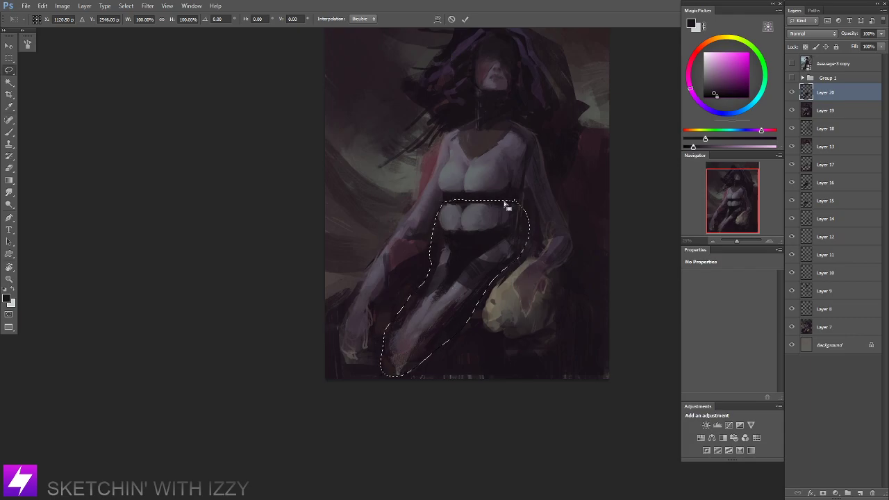
pyautogui.hotkey('ctrl', 'j')
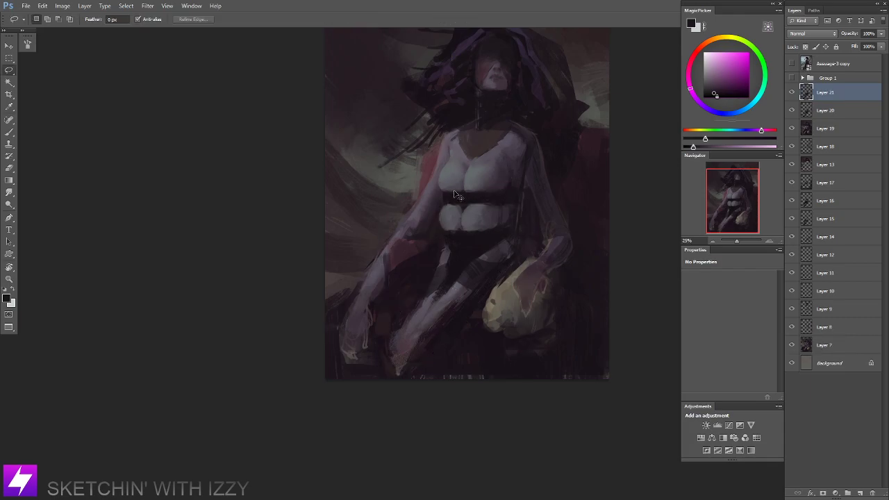
# Scale the copied abdomen and leg proportionally to about 95% and squash them slightly from below.
pyautogui.hotkey('ctrl', 't')
pyautogui.moveTo(530, 200); pyautogui.dragTo(526, 203)
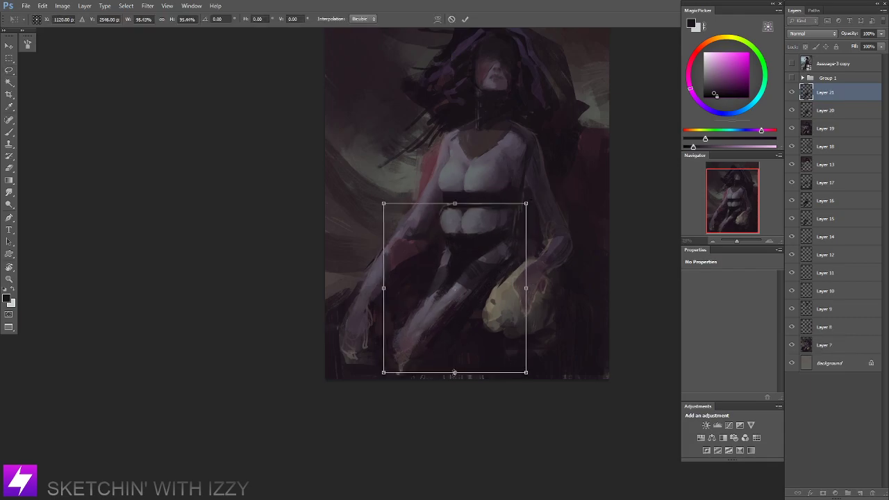
pyautogui.moveTo(453, 372); pyautogui.dragTo(454, 367)
pyautogui.press('Return')
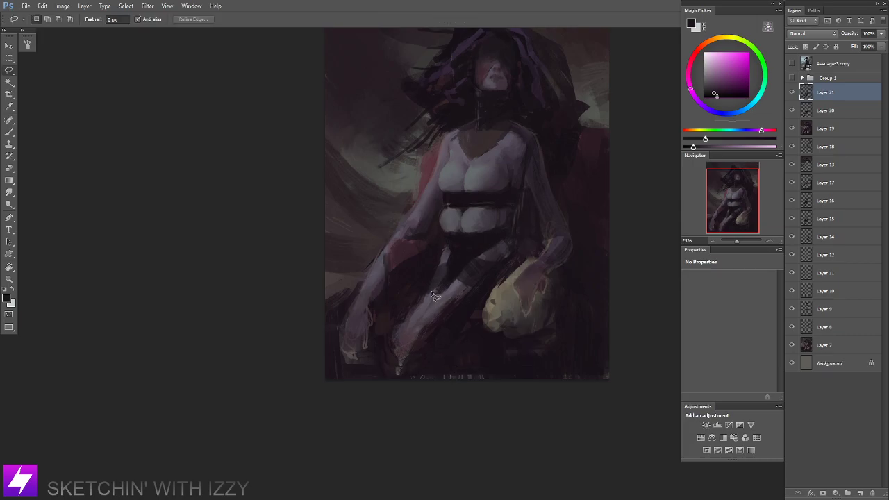
# Warp the copied abdomen and leg, pulling the foot outward and reshaping the waist and hip curves.
pyautogui.rightClick(431, 293)
pyautogui.press('Escape')
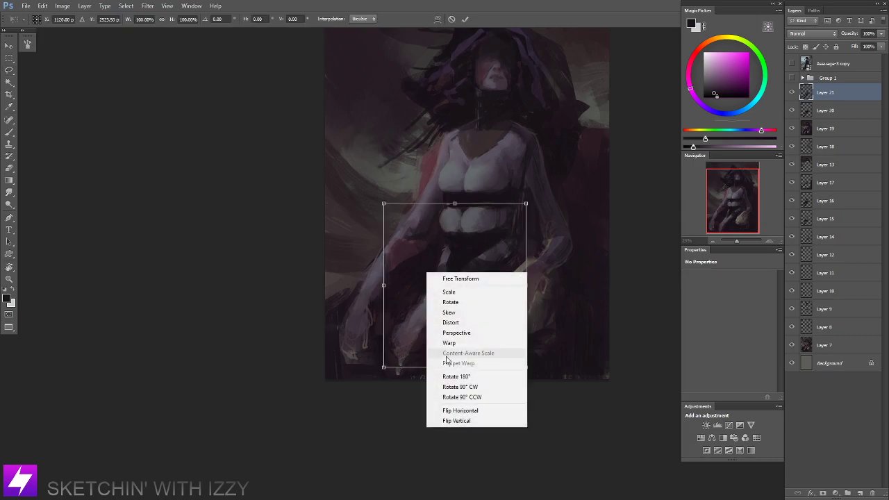
pyautogui.click(451, 343)
pyautogui.moveTo(383, 366); pyautogui.dragTo(376, 370)
pyautogui.moveTo(450, 320); pyautogui.dragTo(453, 324)
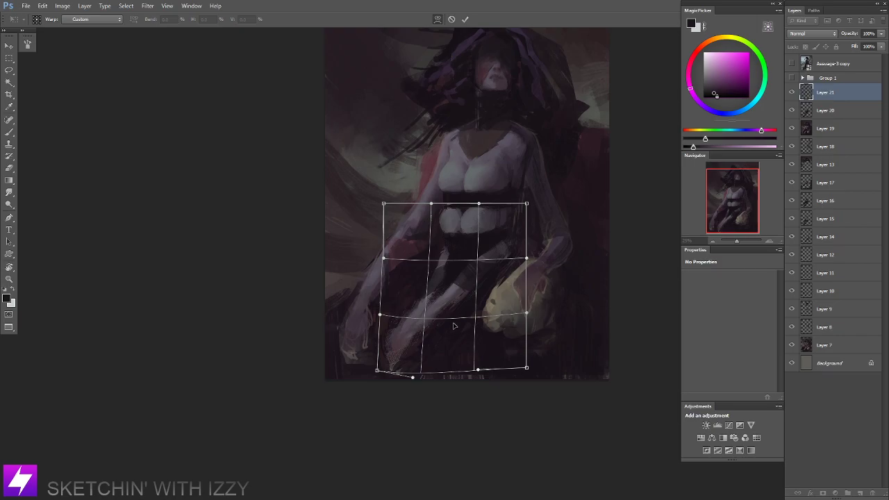
pyautogui.moveTo(516, 252); pyautogui.dragTo(518, 261)
pyautogui.moveTo(464, 240)
pyautogui.mouseDown()
pyautogui.moveTo(470, 221)
pyautogui.moveTo(459, 228)
pyautogui.mouseUp()
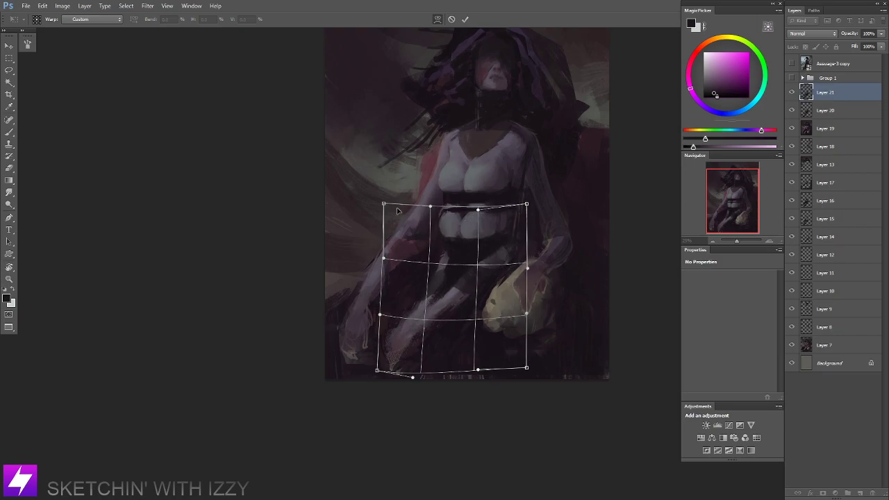
pyautogui.moveTo(384, 204); pyautogui.dragTo(419, 204)
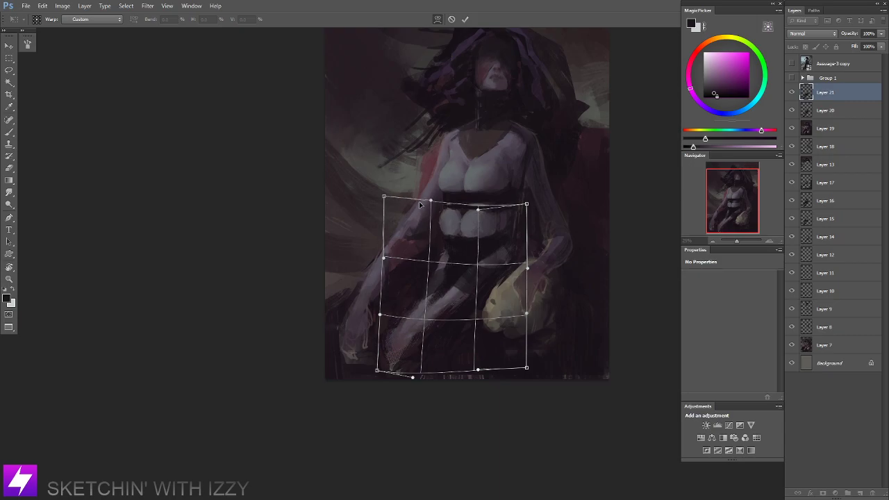
pyautogui.moveTo(523, 224); pyautogui.dragTo(539, 227)
pyautogui.press('Return')
# Flip the canvas horizontally to check the reshaped abdomen and leg.
pyautogui.press('l')
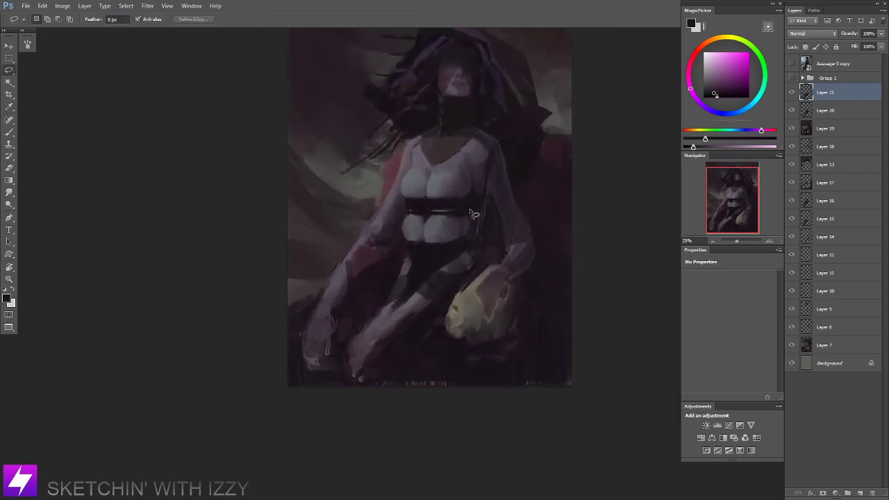
pyautogui.scroll(-1, 472, 223)
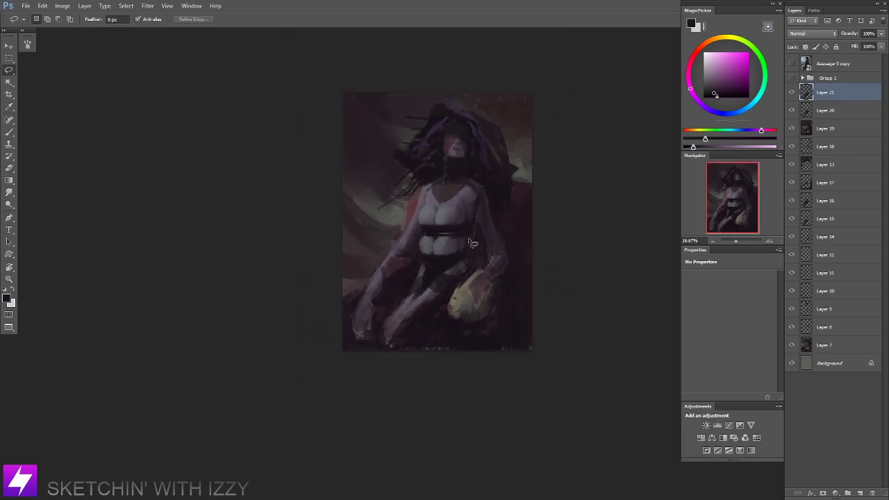
pyautogui.hotkey('ctrl', 'shift', 'h')
pyautogui.moveTo(429, 239); pyautogui.dragTo(457, 234)
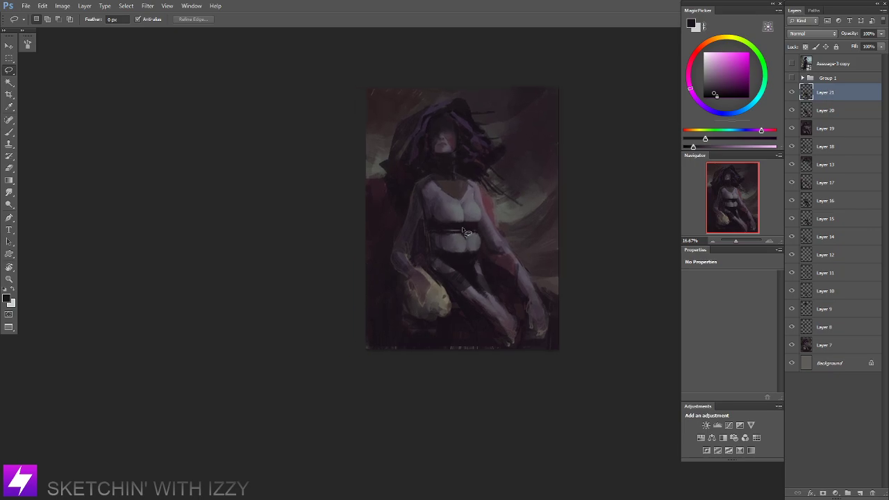
pyautogui.scroll(2, 461, 252)
# Paint the gap beneath the chest band dark with a 45 px brush to join the band to the abdomen.
pyautogui.press('r')
pyautogui.moveTo(530, 183); pyautogui.dragTo(466, 148)
pyautogui.press('b')
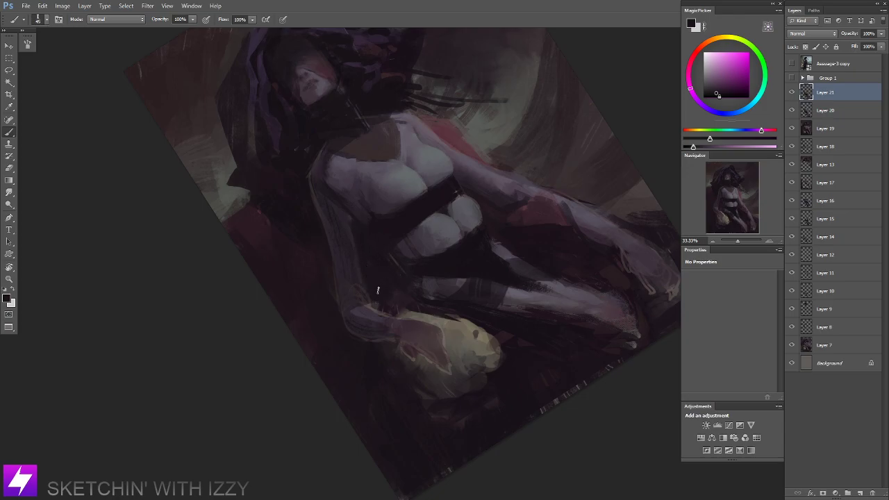
pyautogui.press('Escape')
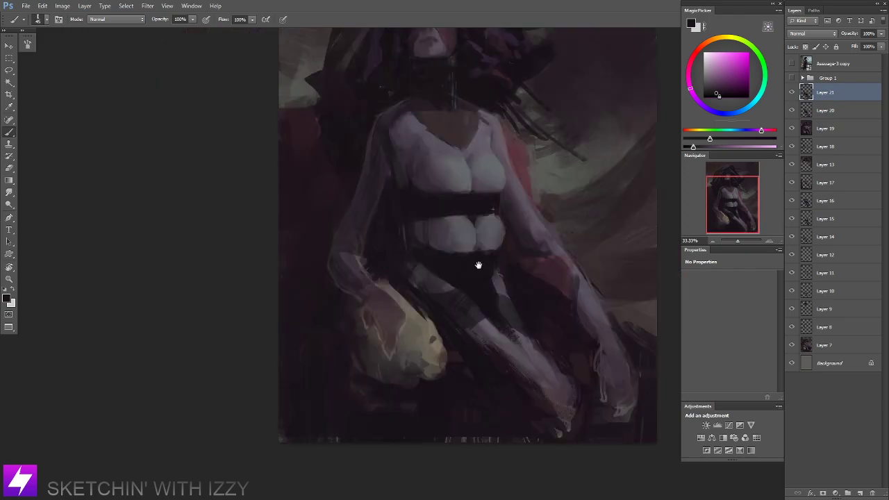
pyautogui.moveTo(423, 250); pyautogui.dragTo(445, 270)
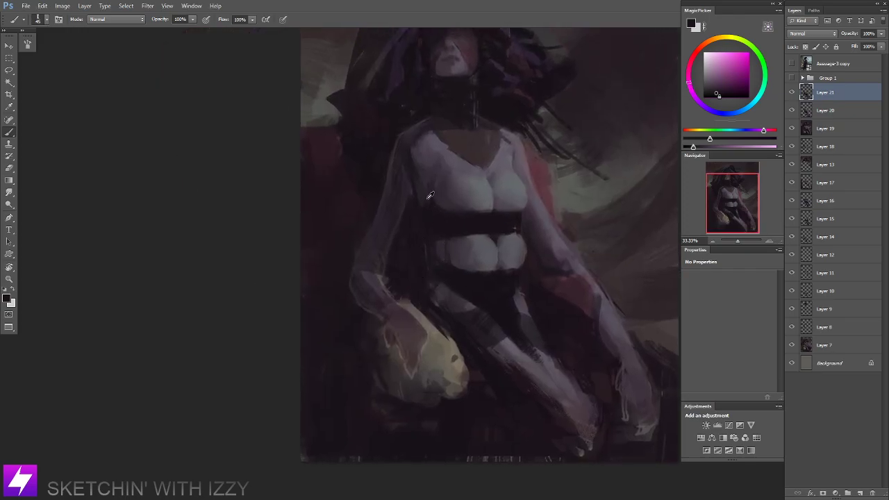
# Shade the side of the chest and waist with sampled dark purple tones and soften the abdomen's outer edge with the Smudge tool.
pyautogui.keyDown('alt'); pyautogui.click(429, 160); pyautogui.keyUp('alt')
pyautogui.moveTo(429, 160); pyautogui.dragTo(426, 205)
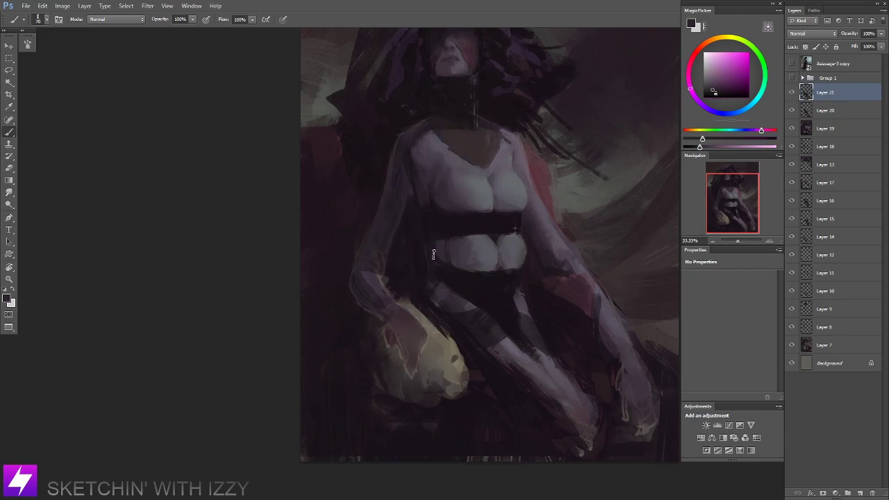
pyautogui.keyDown('alt'); pyautogui.click(438, 222); pyautogui.keyUp('alt')
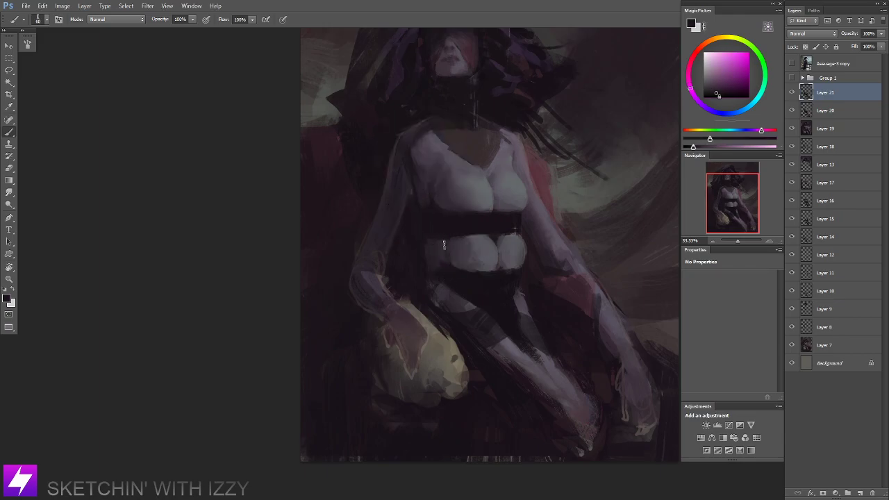
pyautogui.press('r')
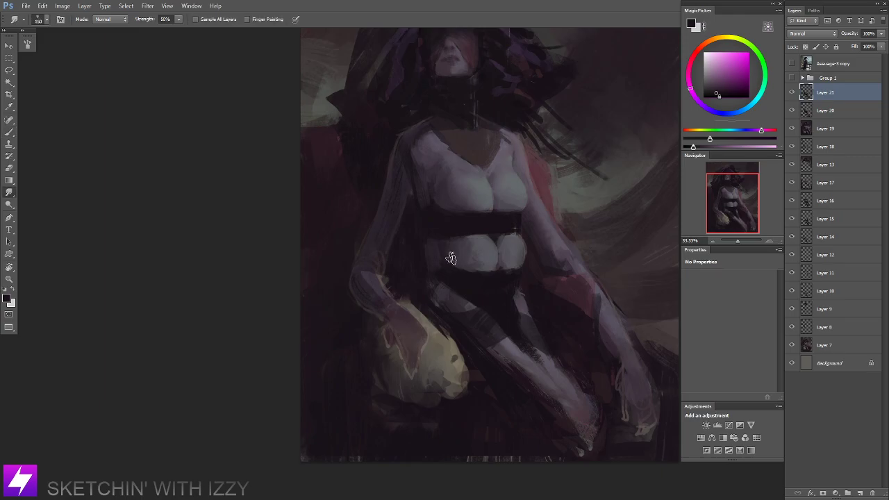
# Touch up the lower edge of the abdomen with a sampled muted purple using a 50 px brush.
pyautogui.hotkey('ctrl', '-')
pyautogui.press('r')
pyautogui.moveTo(519, 269)
pyautogui.mouseDown()
pyautogui.moveTo(512, 294)
pyautogui.moveTo(532, 201)
pyautogui.mouseUp()
pyautogui.hotkey('ctrl', '+')
pyautogui.press('Escape')
pyautogui.moveTo(532, 268); pyautogui.dragTo(540, 224)
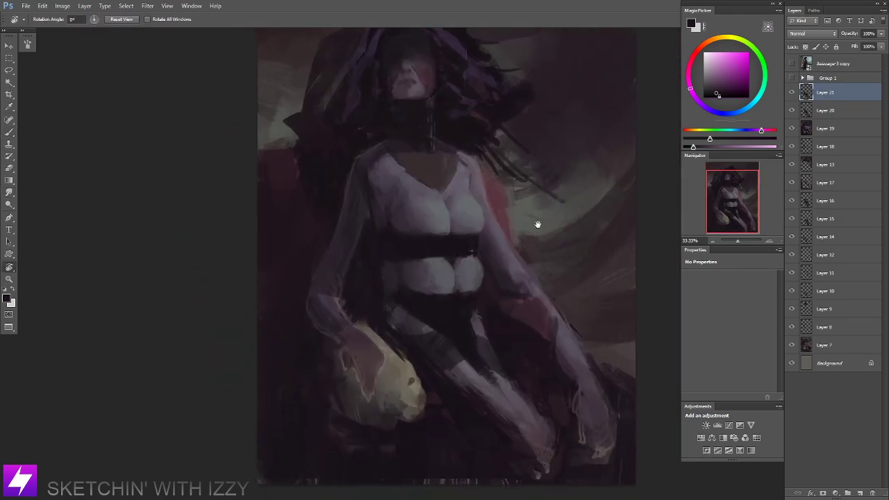
pyautogui.moveTo(473, 286); pyautogui.dragTo(517, 232)
pyautogui.press('b')
pyautogui.keyDown('alt'); pyautogui.click(480, 236); pyautogui.keyUp('alt')
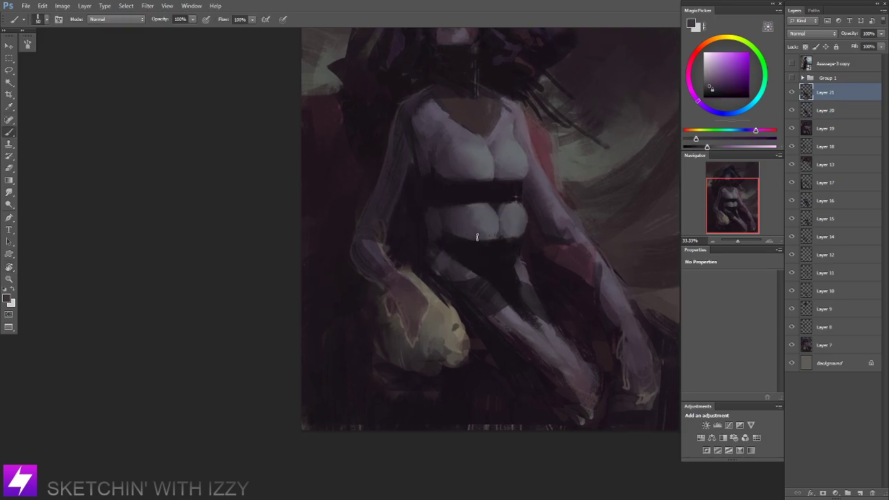
# Flip the canvas horizontally to check the torso and overall pose of the figure.
pyautogui.hotkey('ctrl', '-')
pyautogui.hotkey('ctrl', '-')
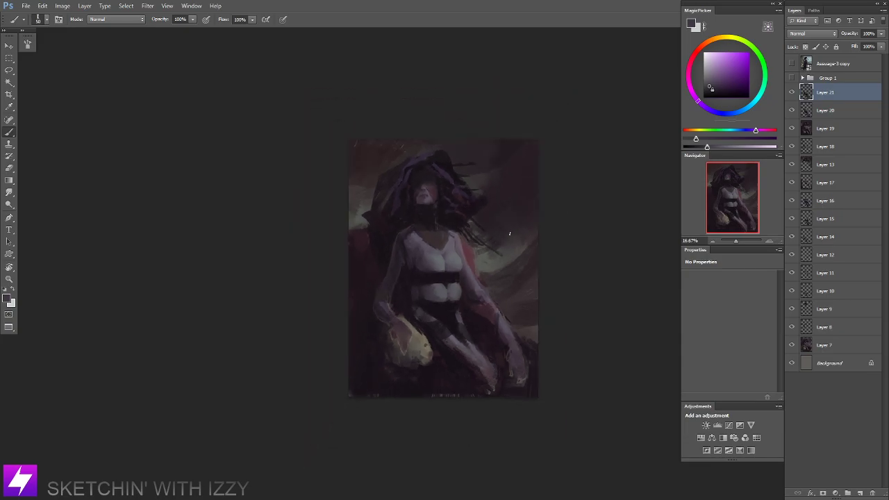
pyautogui.hotkey('ctrl', 'shift', 'h')
pyautogui.moveTo(469, 262); pyautogui.dragTo(502, 263)
pyautogui.hotkey('ctrl', '+')
pyautogui.hotkey('ctrl', '+')
pyautogui.hotkey('ctrl', 'shift', 'h')
pyautogui.hotkey('ctrl', 'shift', 'h')
# Shade the shoulder and upper arm above the pale rounded object with sampled purples, and blend the shoulder with the Smudge tool.
pyautogui.keyDown('alt'); pyautogui.click(499, 223); pyautogui.keyUp('alt')
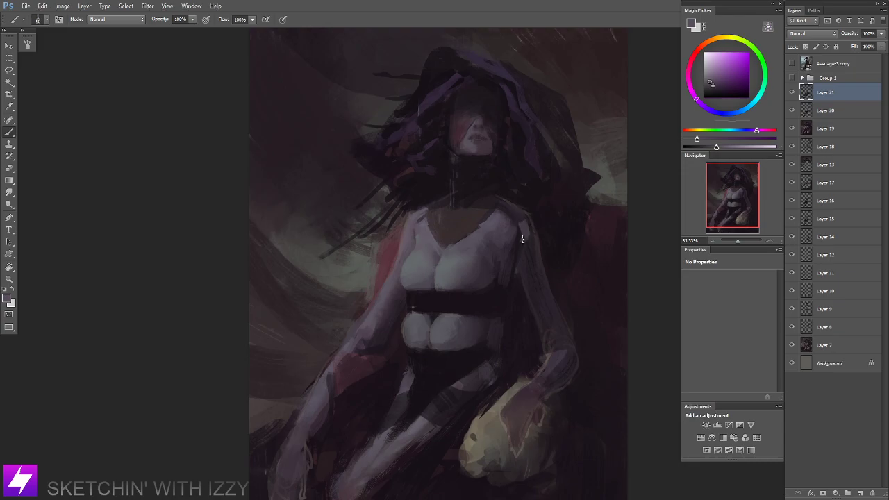
pyautogui.keyDown('alt'); pyautogui.click(381, 314); pyautogui.keyUp('alt')
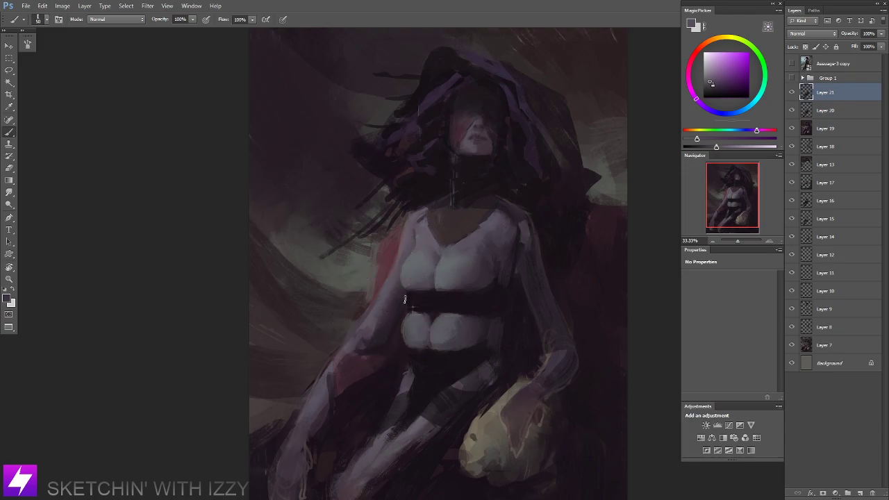
pyautogui.keyDown('alt'); pyautogui.click(524, 222); pyautogui.keyUp('alt')
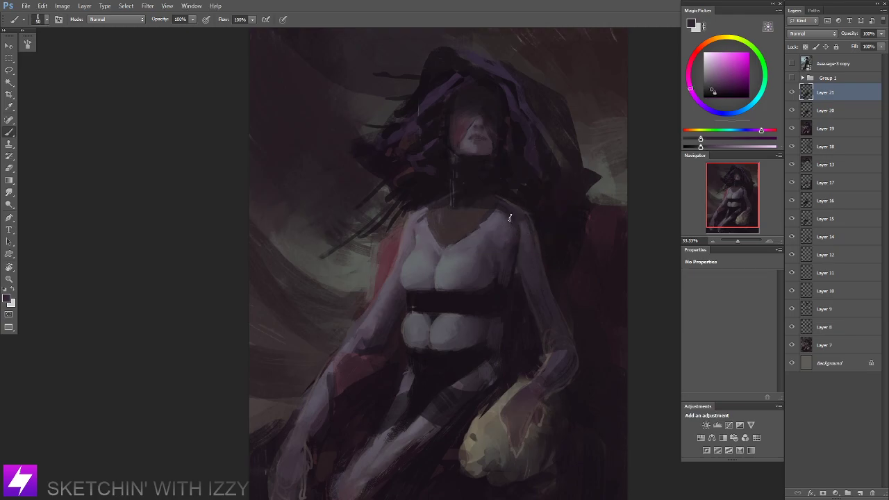
pyautogui.press('r')
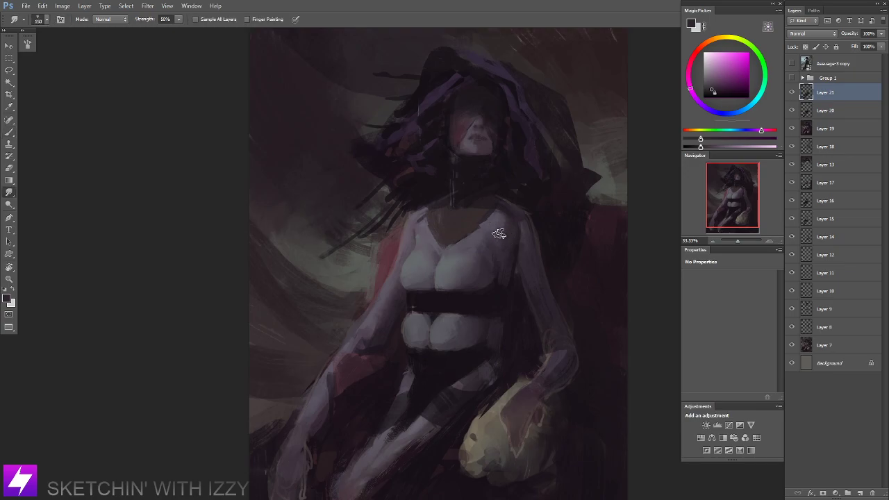
# Refine the light areas of the chest with a sampled grey-blue using a 30 px brush.
pyautogui.hotkey('ctrl', '-')
pyautogui.hotkey('ctrl', '-')
pyautogui.hotkey('ctrl', '-')
pyautogui.hotkey('ctrl', '-')
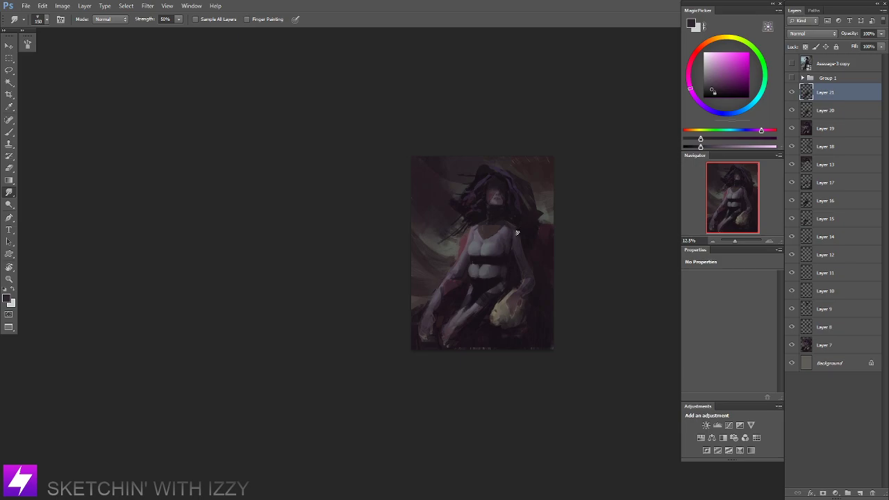
pyautogui.hotkey('ctrl', '+')
pyautogui.hotkey('ctrl', '+')
pyautogui.press('b')
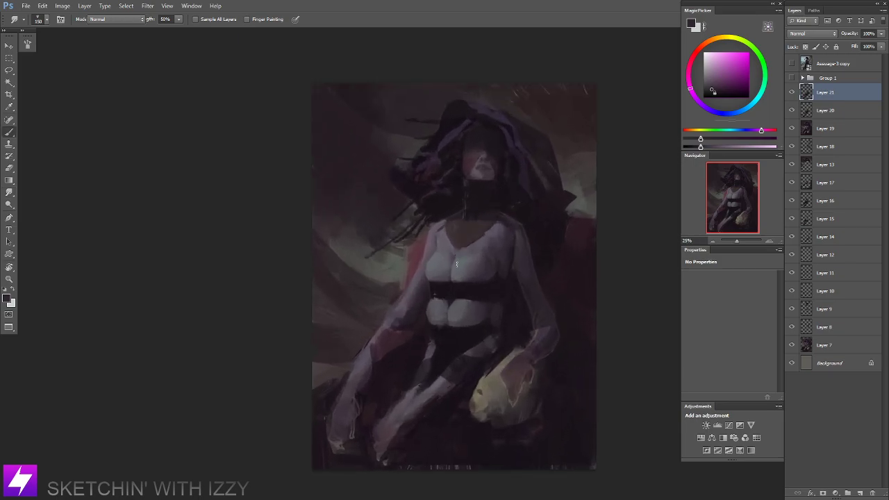
pyautogui.keyDown('alt'); pyautogui.click(457, 264); pyautogui.keyUp('alt')
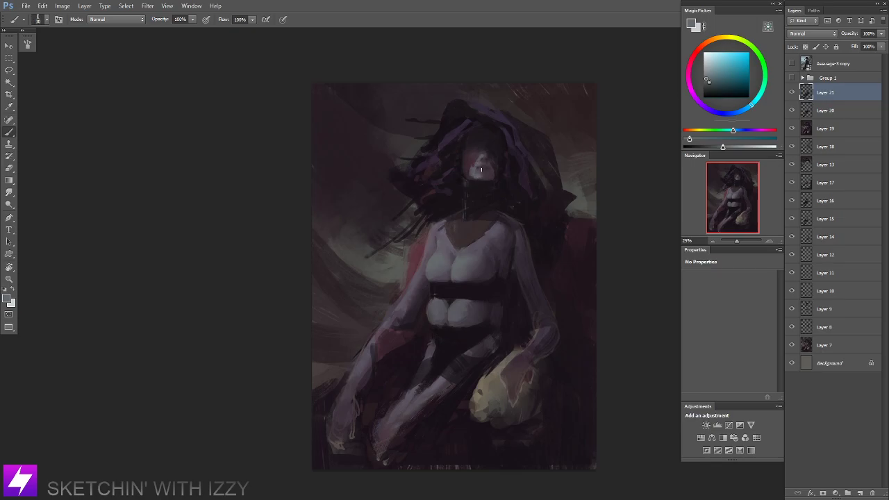
# Flip the canvas back horizontally to compare the whole figure in its original orientation.
pyautogui.hotkey('ctrl', '-')
pyautogui.hotkey('ctrl', '-')
pyautogui.hotkey('ctrl', '-')
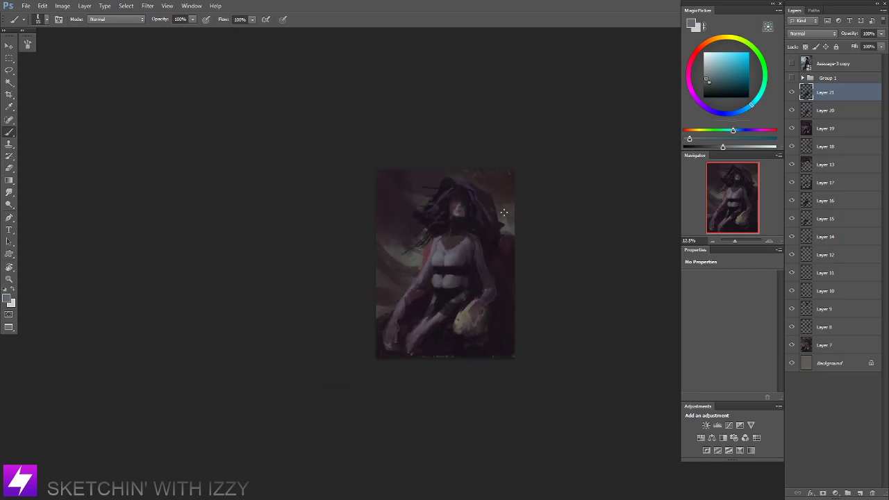
pyautogui.scroll(3, 476, 205)
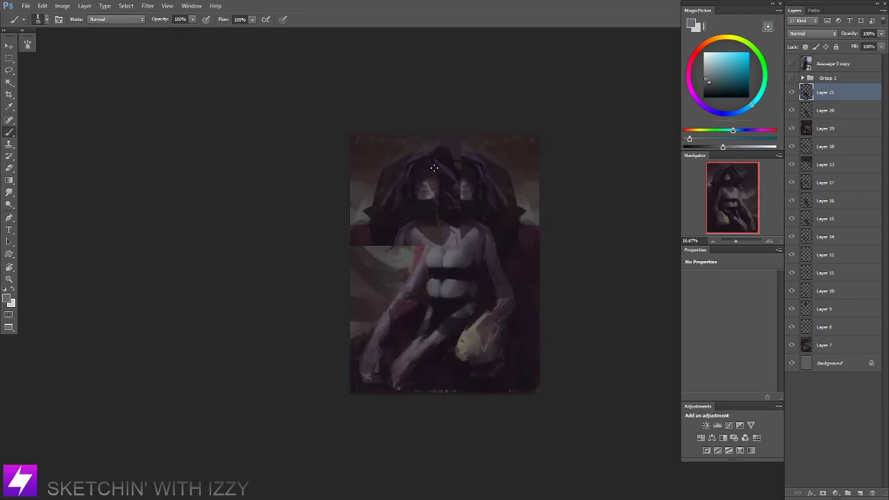
pyautogui.scroll(1, 462, 229)
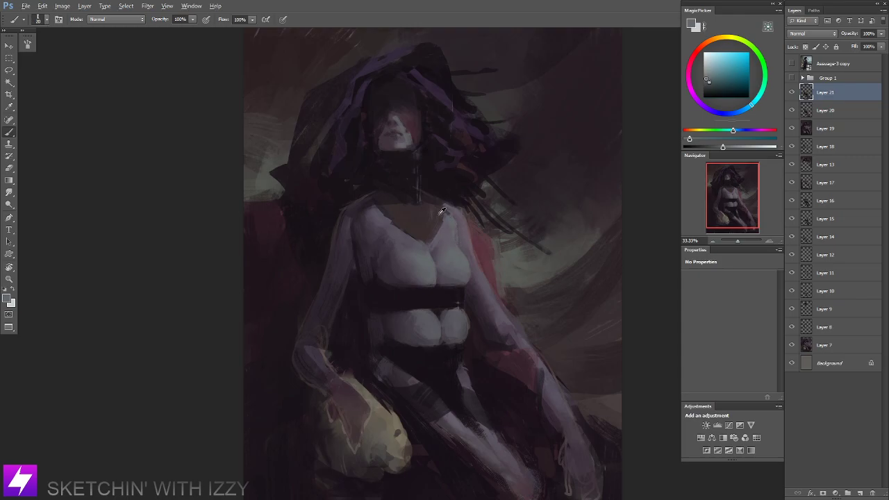
pyautogui.keyDown('alt'); pyautogui.click(448, 209); pyautogui.keyUp('alt')
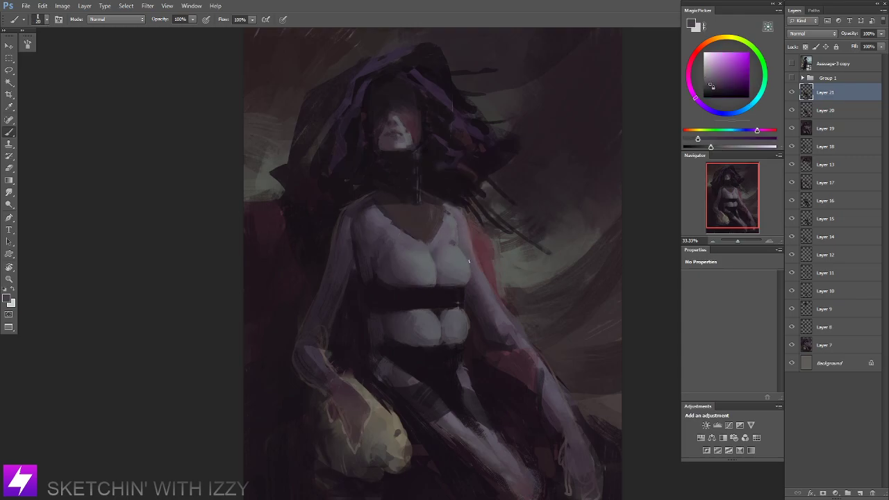
pyautogui.hotkey('ctrl', 'z')
pyautogui.scroll(-1, 492, 254)
pyautogui.moveTo(492, 266); pyautogui.dragTo(475, 257)
pyautogui.scroll(1, 434, 258)
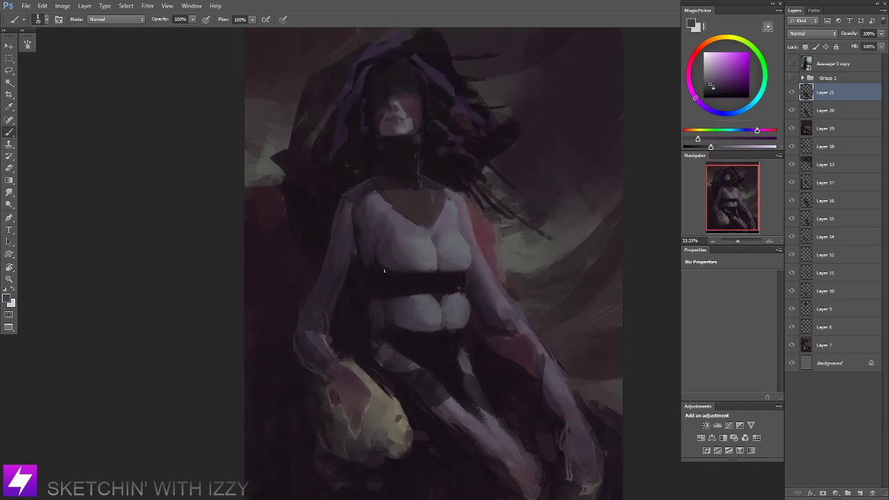
# Clean up the edges of the chest band with sampled near-black using a 45 px brush.
pyautogui.keyDown('alt'); pyautogui.click(384, 271); pyautogui.keyUp('alt')
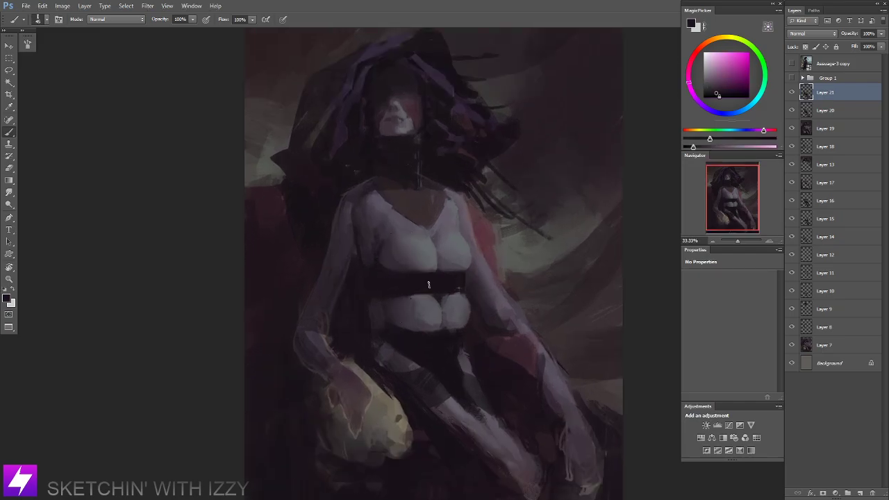
pyautogui.moveTo(403, 297); pyautogui.dragTo(405, 278)
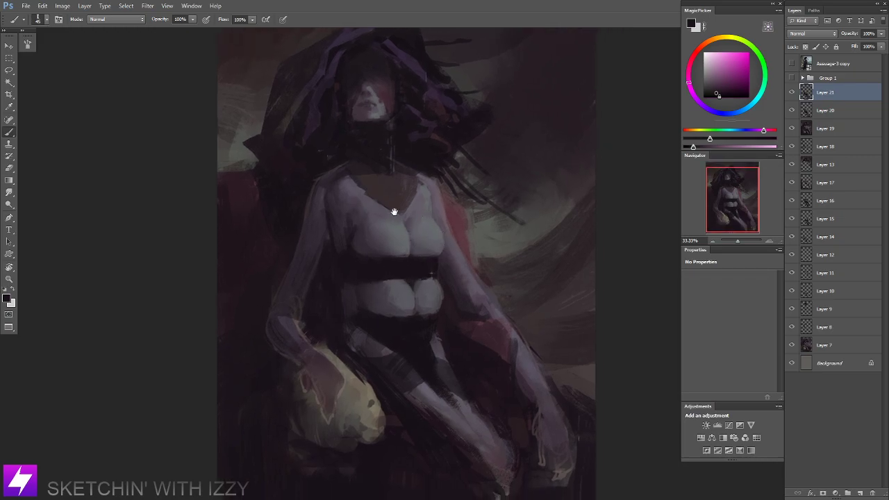
pyautogui.scroll(-2, 405, 248)
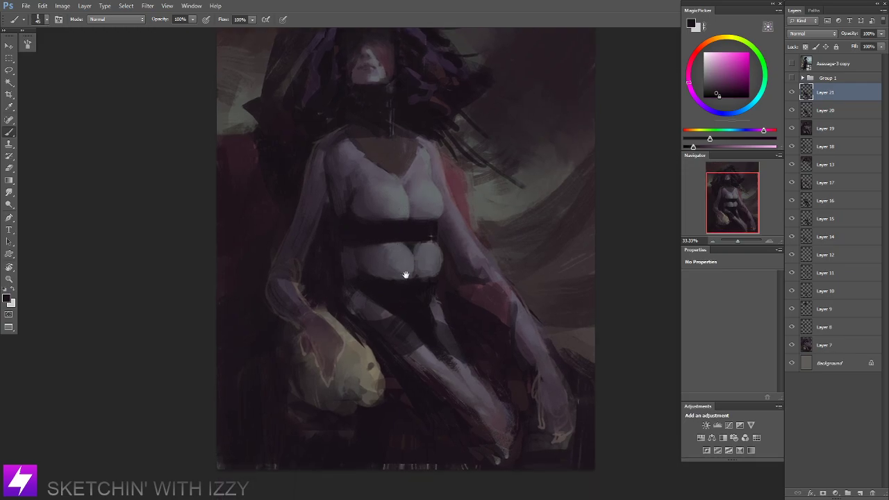
pyautogui.scroll(2, 403, 253)
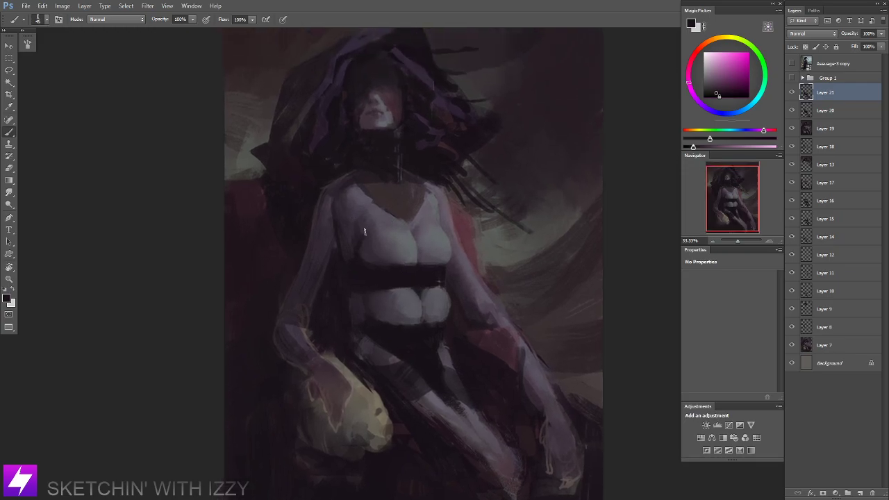
# Model the armpit and shadowed side of the chest with sampled purple tones using a 60 px brush.
pyautogui.keyDown('alt'); pyautogui.click(362, 223); pyautogui.keyUp('alt')
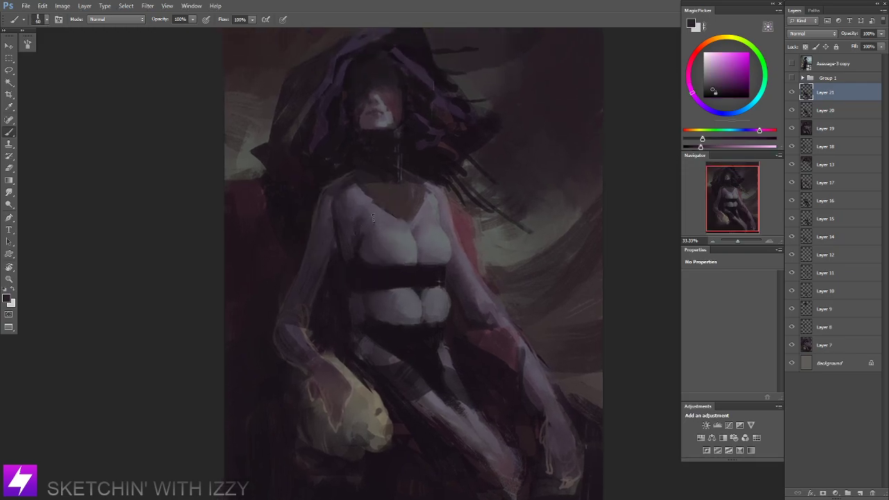
pyautogui.keyDown('alt'); pyautogui.click(366, 227); pyautogui.keyUp('alt')
pyautogui.keyDown('alt'); pyautogui.click(362, 204); pyautogui.keyUp('alt')
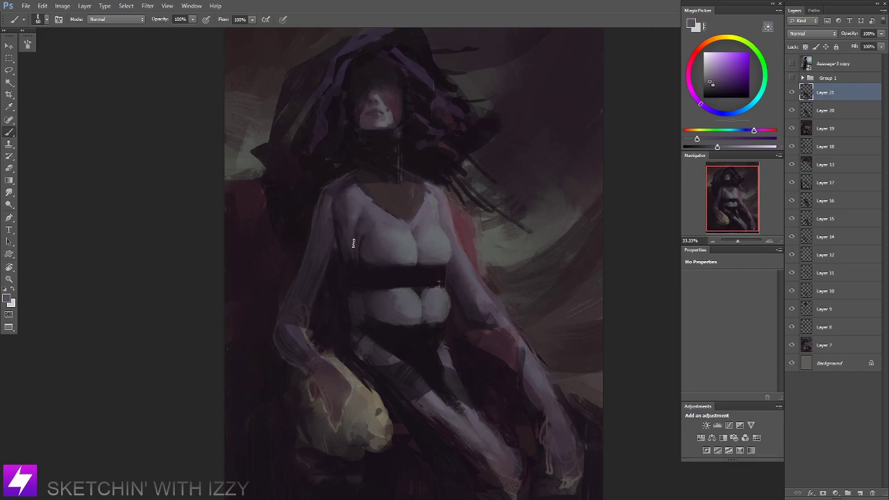
pyautogui.keyDown('alt'); pyautogui.click(351, 216); pyautogui.keyUp('alt')
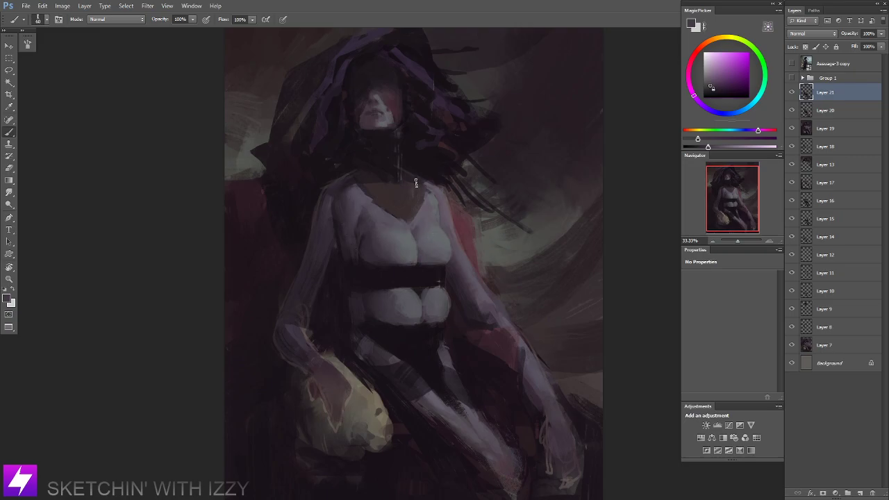
# Blend the upper chest around the neckline with sampled dark purple, enlarging the brush to 50 px.
pyautogui.press('alt')
pyautogui.keyDown('alt'); pyautogui.click(386, 210); pyautogui.keyUp('alt')
pyautogui.moveTo(439, 211); pyautogui.dragTo(438, 208)
pyautogui.press(']')
pyautogui.press(']')
pyautogui.press(']')
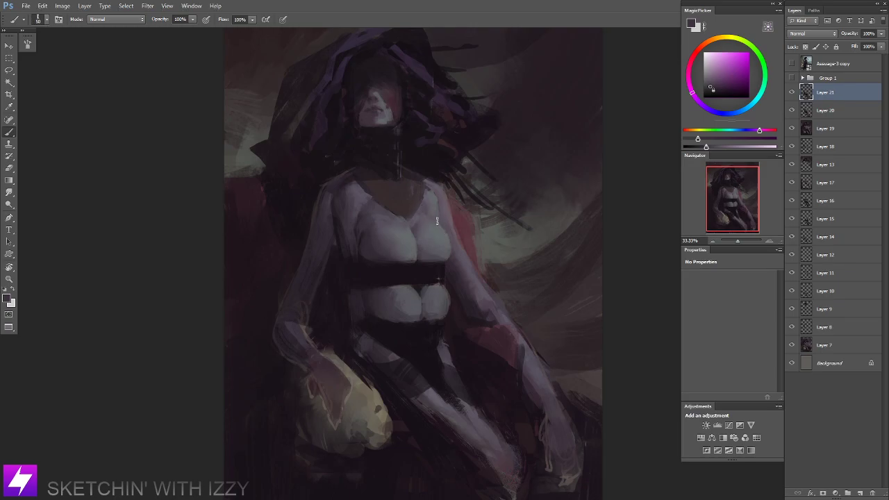
# Refine the cleavage, upper chest and its shadowed outer contour with sampled grey-purple tones, using brushes from 40 to 70 px.
pyautogui.keyDown('alt'); pyautogui.click(431, 215); pyautogui.keyUp('alt')
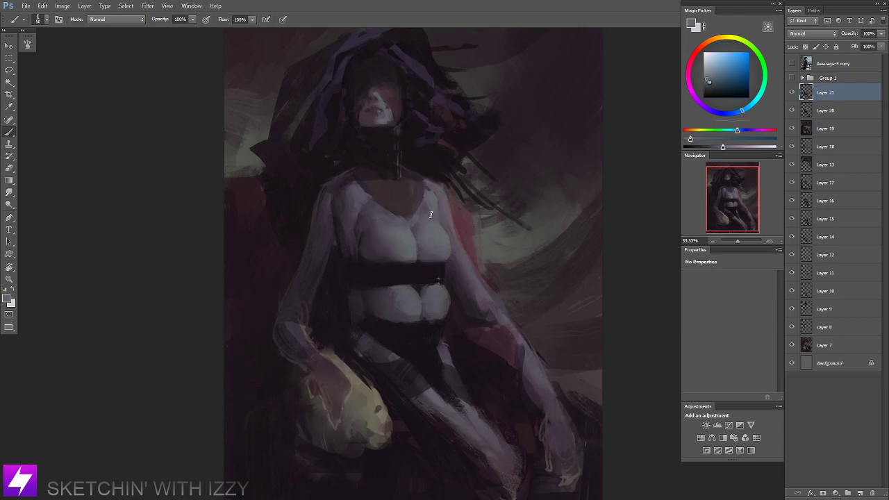
pyautogui.keyDown('alt'); pyautogui.click(426, 209); pyautogui.keyUp('alt')
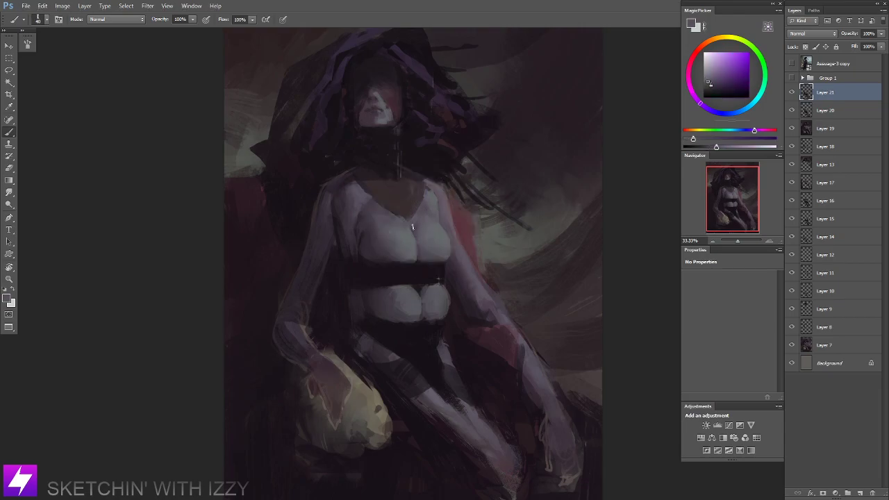
pyautogui.keyDown('alt'); pyautogui.click(415, 222); pyautogui.keyUp('alt')
pyautogui.keyDown('alt'); pyautogui.click(364, 236); pyautogui.keyUp('alt')
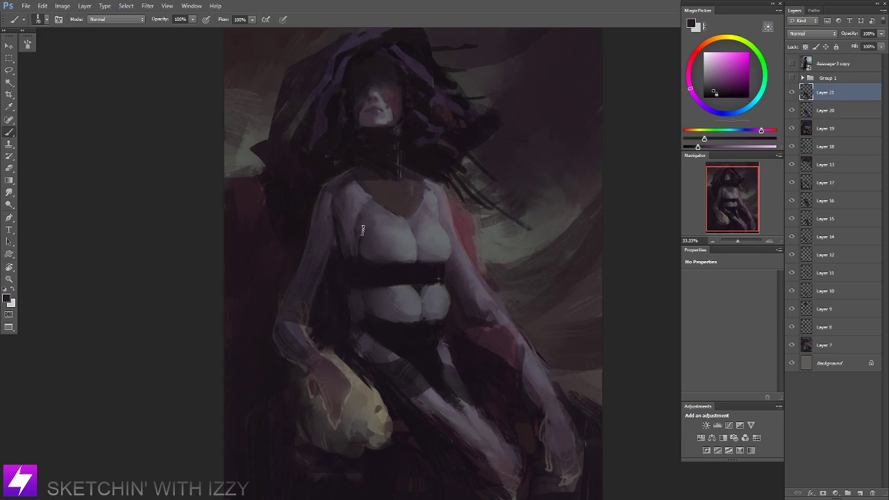
# Flip the canvas horizontally to check the updated chest shading.
pyautogui.scroll(-1, 406, 214)
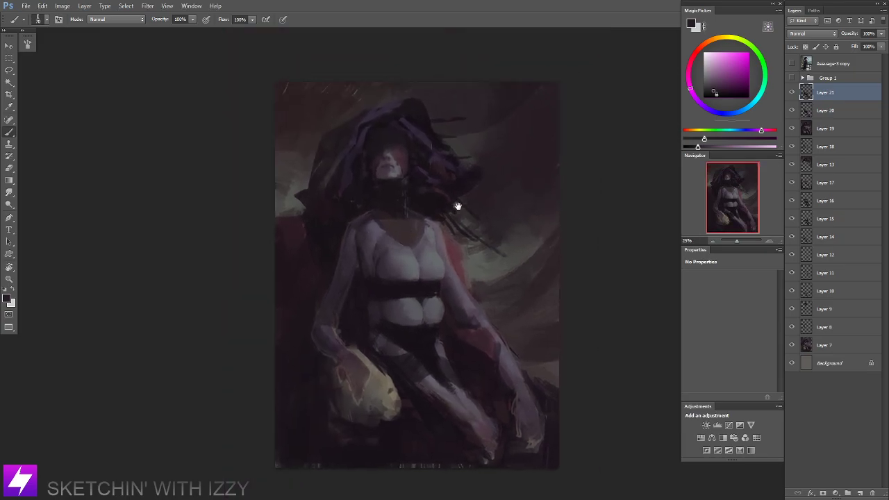
pyautogui.moveTo(458, 206); pyautogui.dragTo(416, 220)
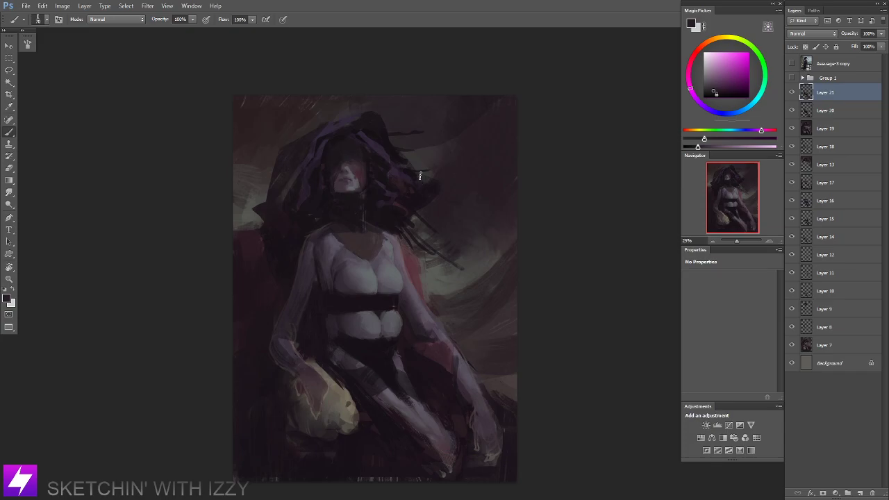
pyautogui.scroll(-1, 420, 176)
pyautogui.hotkey('ctrl', 'shift', 'h')
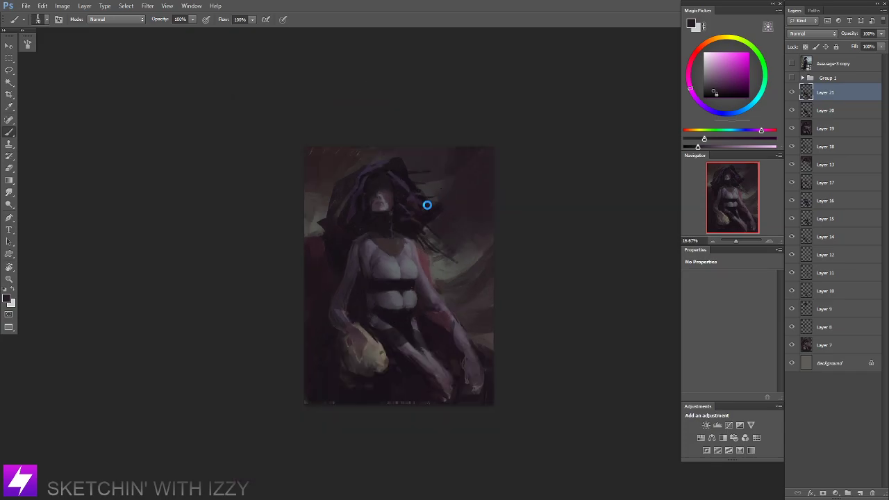
pyautogui.moveTo(398, 228)
pyautogui.mouseDown()
pyautogui.moveTo(399, 205)
pyautogui.moveTo(417, 220)
pyautogui.mouseUp()
pyautogui.hotkey('ctrl', '+')
pyautogui.hotkey('ctrl', '+')
# Soften the shading on the shadowed side of the chest with sampled dark purples, enlarging the brush to 150 px.
pyautogui.keyDown('alt'); pyautogui.click(420, 235); pyautogui.keyUp('alt')
pyautogui.press(']')
pyautogui.press(']')
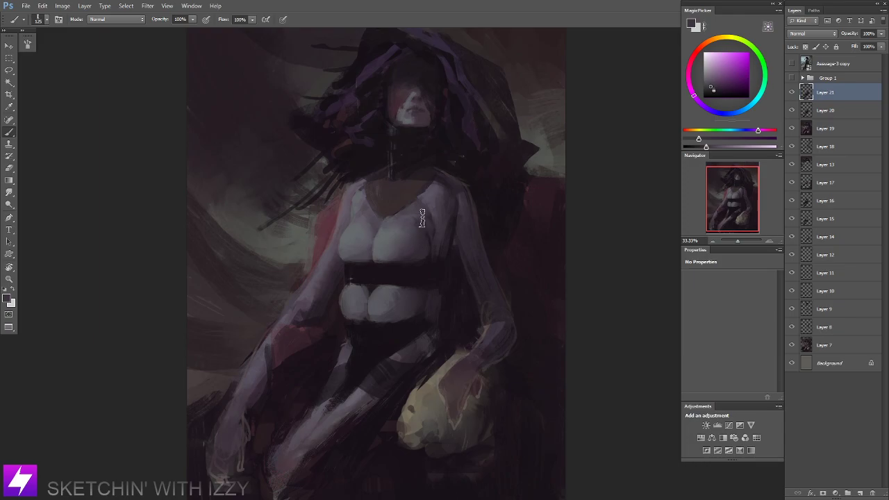
pyautogui.press('[')
pyautogui.keyDown('alt'); pyautogui.click(424, 249); pyautogui.keyUp('alt')
pyautogui.press(']')
pyautogui.press(']')
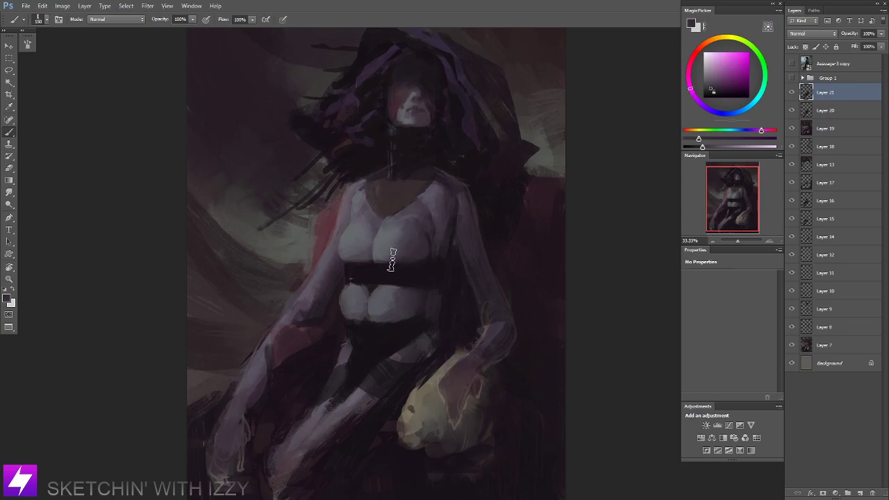
# Darken the outer edge of the chest above the band with sampled near-black using a 70 px brush.
pyautogui.press('[')
pyautogui.press('[')
pyautogui.keyDown('alt'); pyautogui.click(427, 255); pyautogui.keyUp('alt')
pyautogui.press('[')
pyautogui.press('[')
pyautogui.press('[')
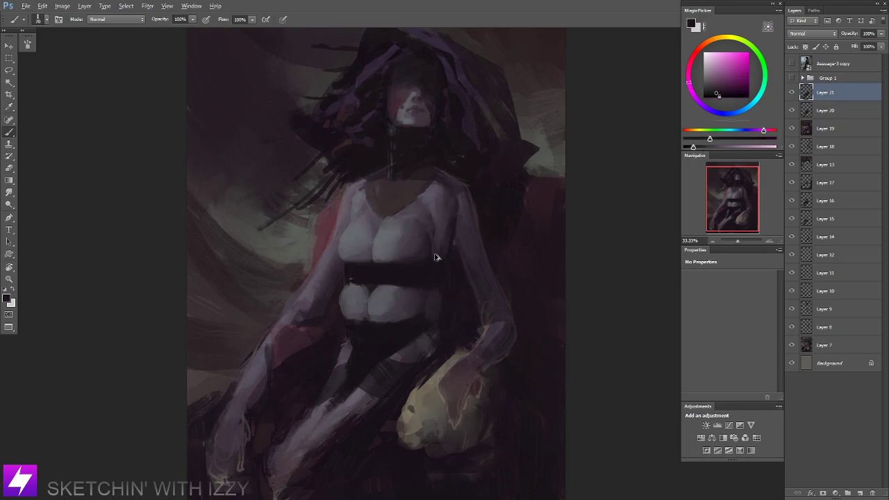
# Repaint the neck and the underside of the collar with sampled dark purple-grey and near-black tones using a 50 px brush.
pyautogui.press('r')
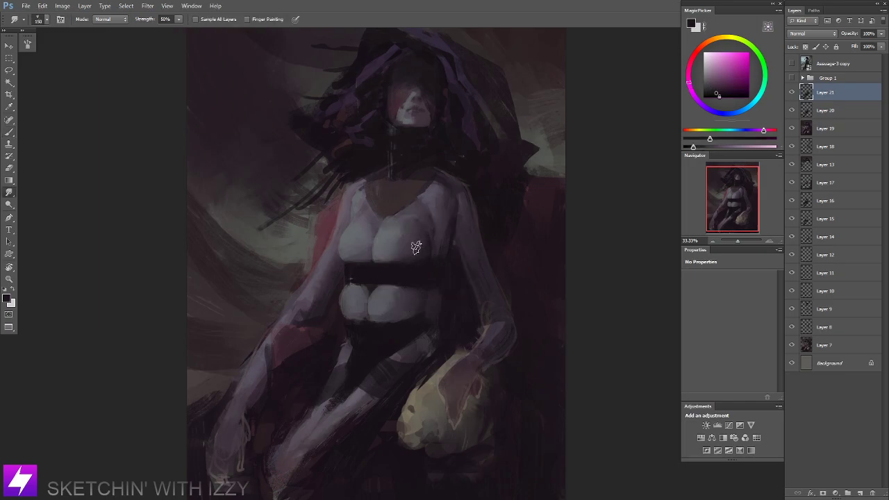
pyautogui.hotkey('ctrl', '-')
pyautogui.hotkey('ctrl', '-')
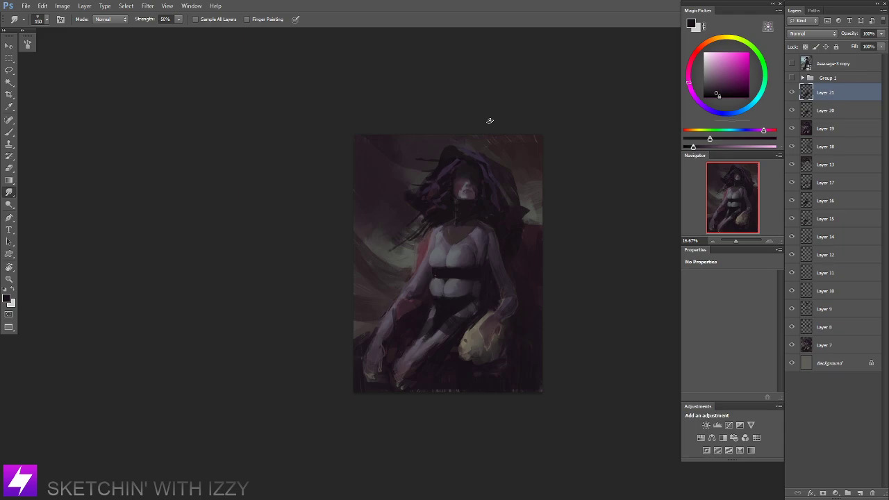
pyautogui.hotkey('ctrl', '+')
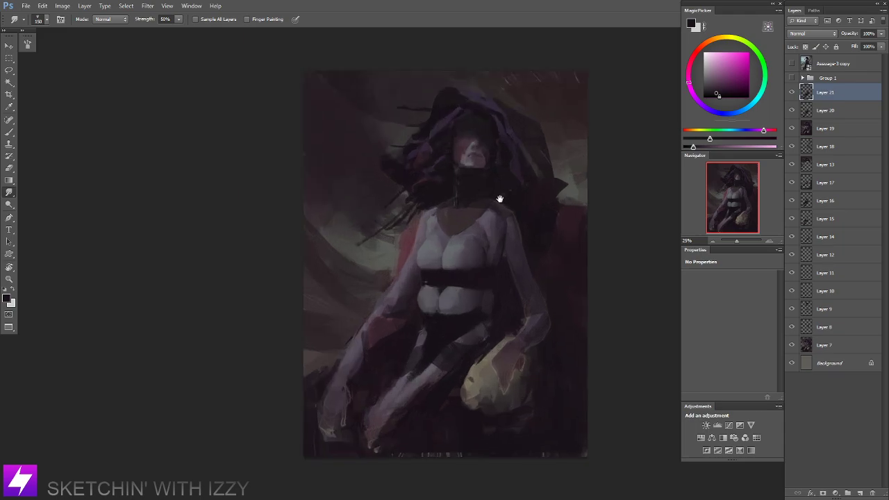
pyautogui.moveTo(501, 199); pyautogui.dragTo(489, 240)
pyautogui.press('b')
pyautogui.keyDown('alt'); pyautogui.click(449, 253); pyautogui.keyUp('alt')
pyautogui.keyDown('alt'); pyautogui.click(451, 249); pyautogui.keyUp('alt')
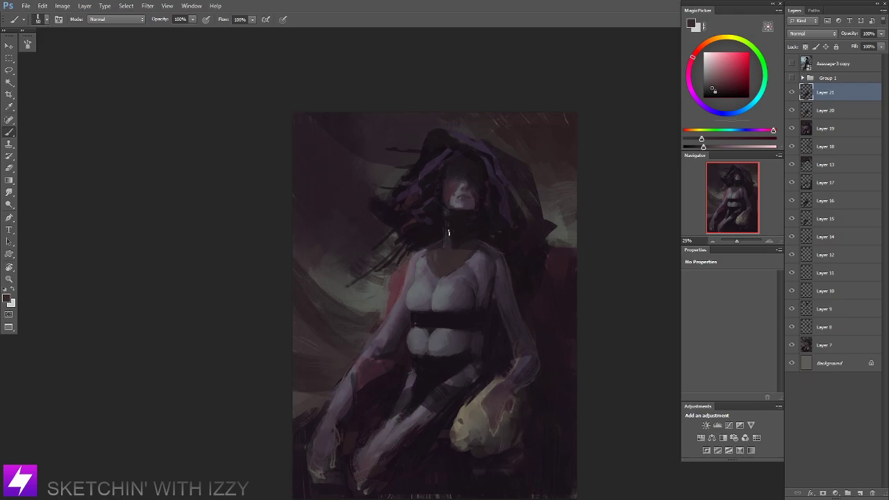
pyautogui.keyDown('alt'); pyautogui.click(452, 234); pyautogui.keyUp('alt')
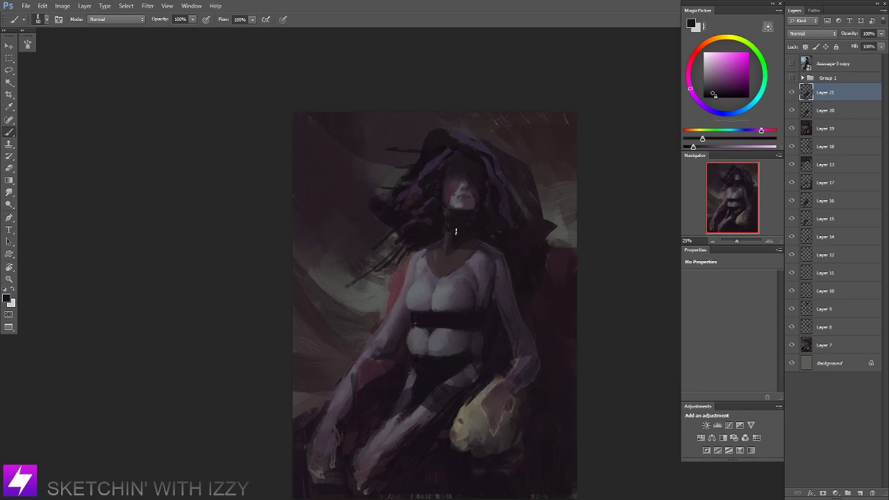
pyautogui.scroll(-2, 484, 248)
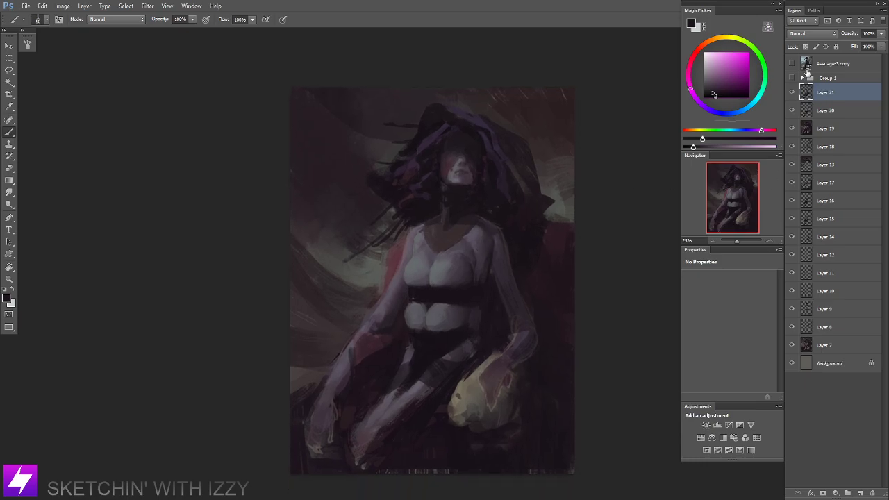
# Toggle the visibility of Layer 21 to compare the painting with and without its changes.
pyautogui.click(791, 93)
pyautogui.click(791, 93)
pyautogui.click(791, 93)
pyautogui.click(791, 93)
# Choose a different textured brush preset and refine the shadowed shoulder and collar area with sampled dark tones at 45 to 50 px.
pyautogui.press('r')
pyautogui.moveTo(512, 278); pyautogui.dragTo(420, 243)
pyautogui.press('b')
pyautogui.keyDown('alt'); pyautogui.click(425, 269); pyautogui.keyUp('alt')
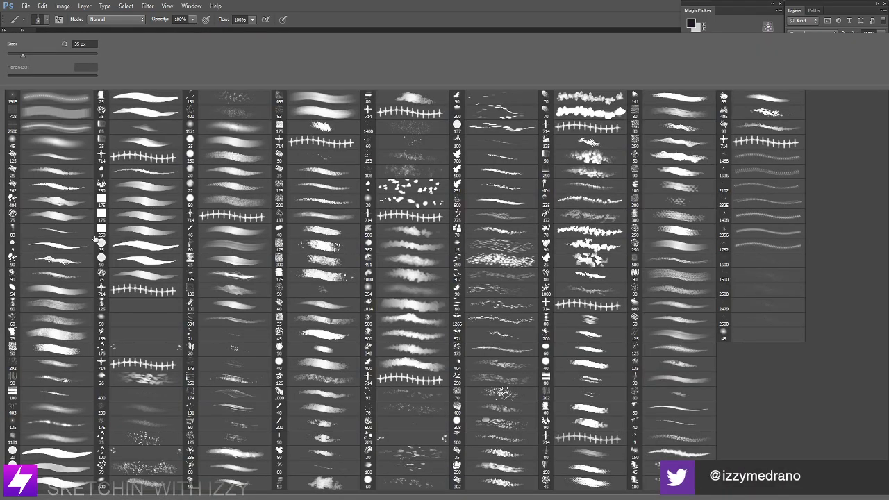
pyautogui.doubleClick(59, 257)
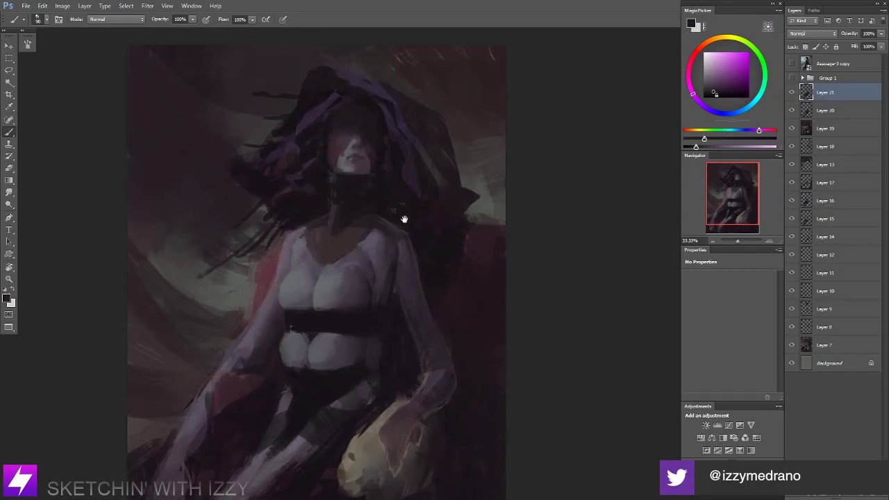
pyautogui.press('r')
pyautogui.moveTo(403, 215)
pyautogui.mouseDown()
pyautogui.moveTo(421, 250)
pyautogui.moveTo(447, 246)
pyautogui.moveTo(357, 204)
pyautogui.moveTo(433, 255)
pyautogui.moveTo(489, 222)
pyautogui.moveTo(503, 199)
pyautogui.moveTo(461, 256)
pyautogui.mouseUp()
pyautogui.moveTo(514, 125); pyautogui.dragTo(478, 217)
pyautogui.moveTo(519, 184); pyautogui.dragTo(430, 252)
pyautogui.press('b')
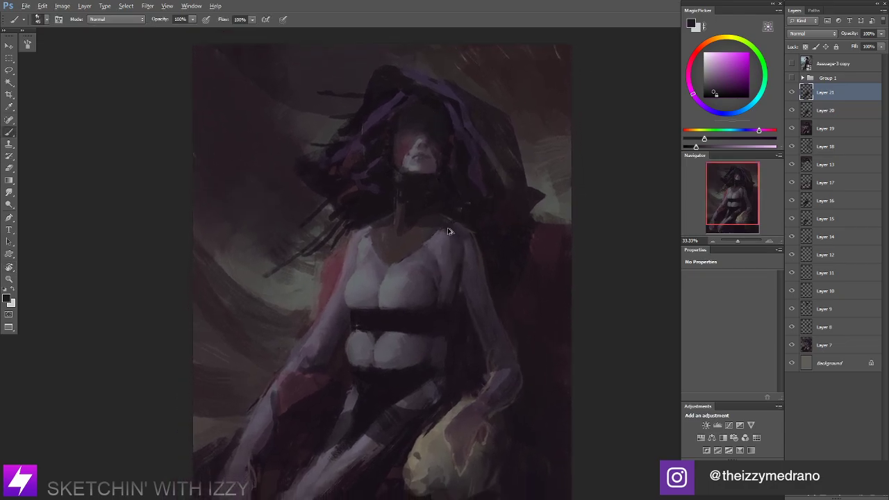
pyautogui.keyDown('alt'); pyautogui.click(440, 225); pyautogui.keyUp('alt')
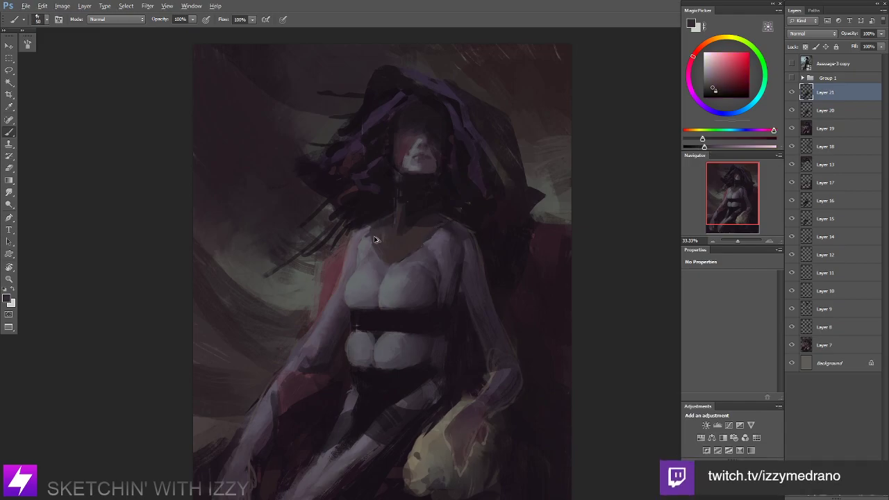
# Sharpen the neckline into a crisp V with sampled dark tones, reducing the brush to 35 px.
pyautogui.press('r')
pyautogui.moveTo(452, 252)
pyautogui.mouseDown()
pyautogui.moveTo(468, 205)
pyautogui.moveTo(419, 260)
pyautogui.mouseUp()
pyautogui.press('b')
pyautogui.keyDown('alt'); pyautogui.click(418, 245); pyautogui.keyUp('alt')
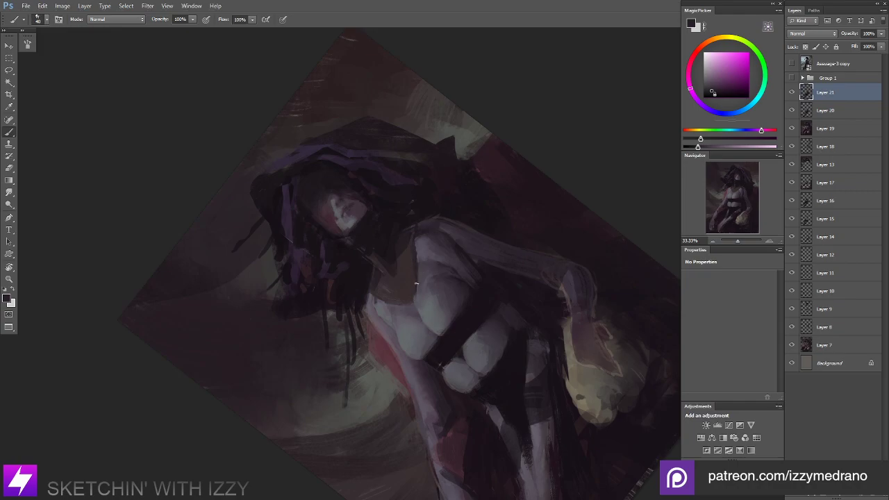
pyautogui.keyDown('alt'); pyautogui.click(416, 287); pyautogui.keyUp('alt')
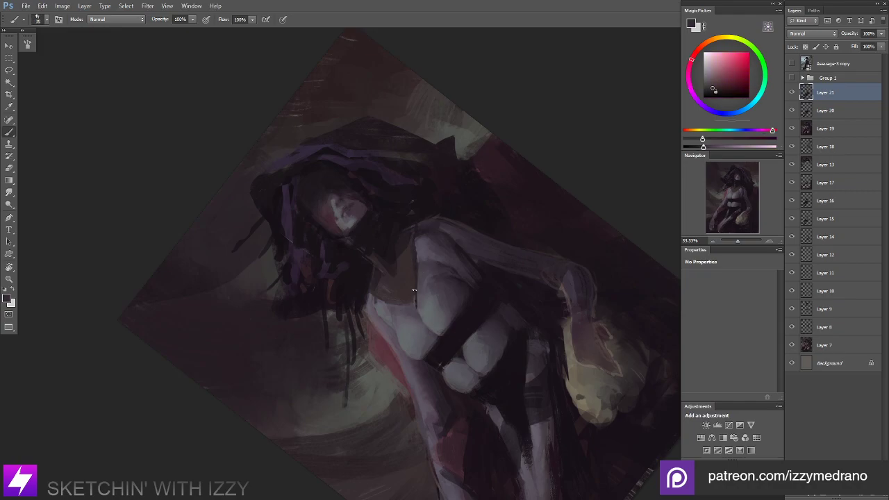
pyautogui.moveTo(416, 292); pyautogui.dragTo(416, 301)
pyautogui.press('Escape')
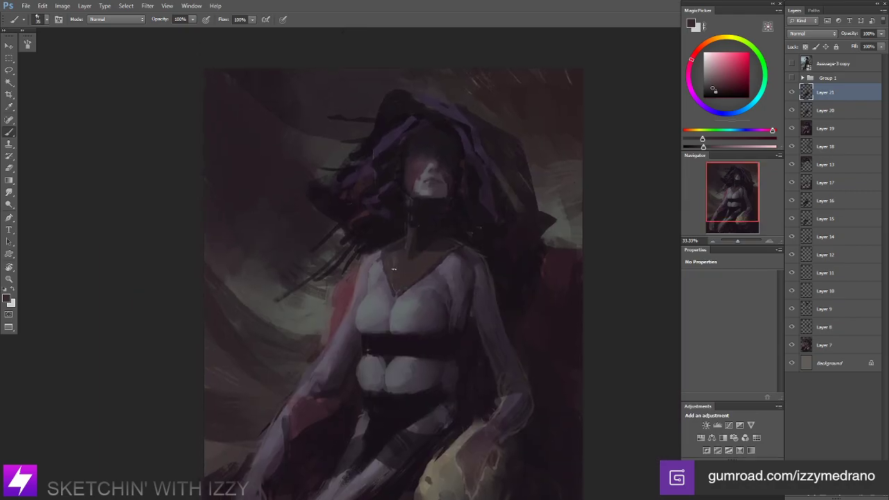
# Flip the canvas horizontally and check the reshaped neckline on the whole figure.
pyautogui.press('r')
pyautogui.hotkey('ctrl', '-')
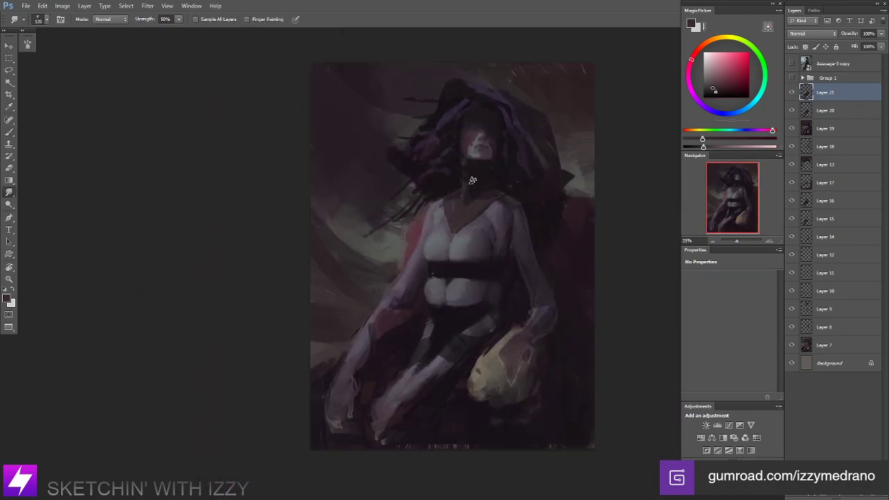
pyautogui.hotkey('ctrl', '-')
pyautogui.moveTo(513, 257); pyautogui.dragTo(490, 274)
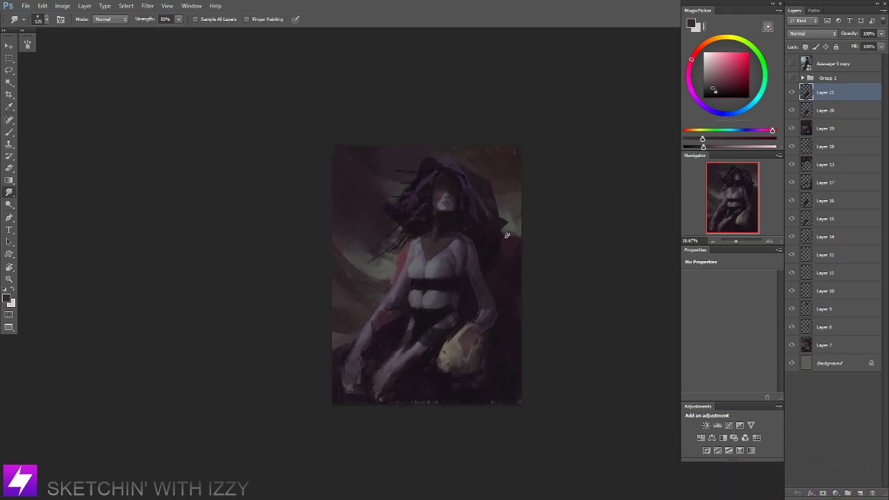
pyautogui.hotkey('ctrl', 'shift', 'h')
pyautogui.moveTo(457, 249); pyautogui.dragTo(486, 240)
# Clean up the neckline edge near the shadowed shoulder with sampled muted purples using a 35 px brush.
pyautogui.hotkey('ctrl', '+')
pyautogui.hotkey('ctrl', '+')
pyautogui.press('r')
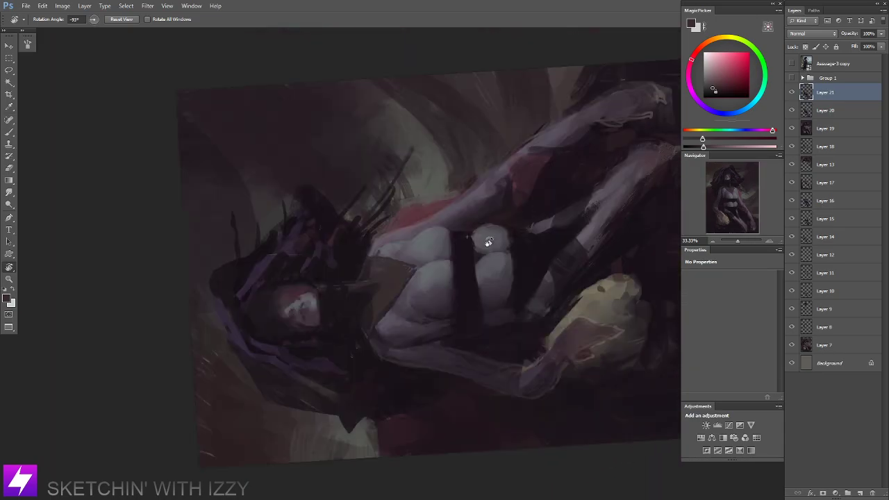
pyautogui.hotkey('ctrl', '+')
pyautogui.press('b')
pyautogui.keyDown('alt'); pyautogui.click(347, 365); pyautogui.keyUp('alt')
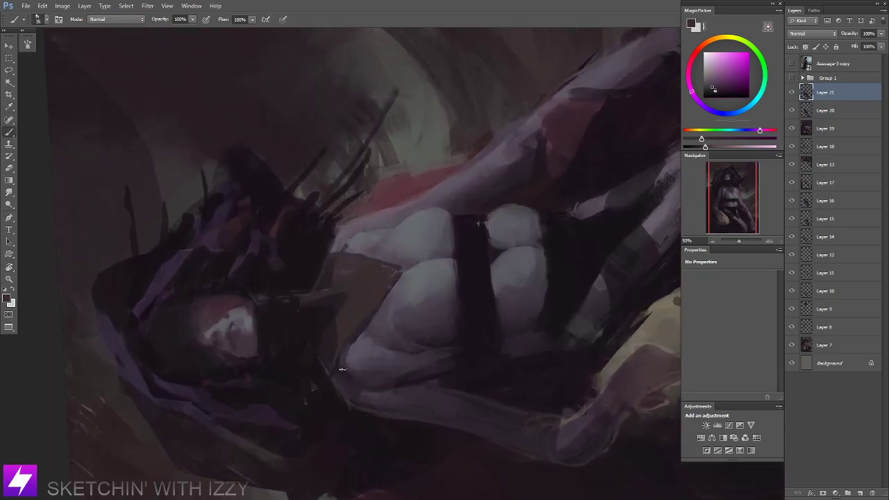
pyautogui.keyDown('alt'); pyautogui.click(360, 344); pyautogui.keyUp('alt')
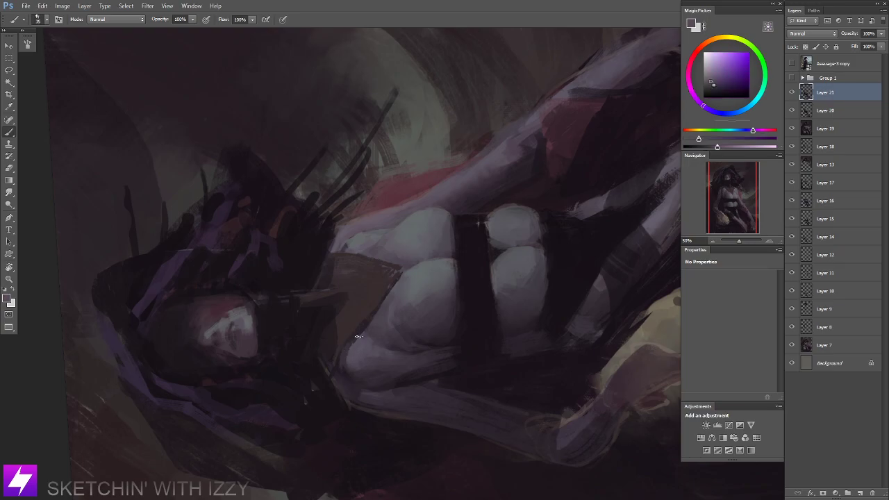
pyautogui.press('Escape')
# Define the contour of the shadowed shoulder and upper arm with sampled near-black using brushes of 25 to 35 px.
pyautogui.moveTo(407, 330); pyautogui.dragTo(409, 358)
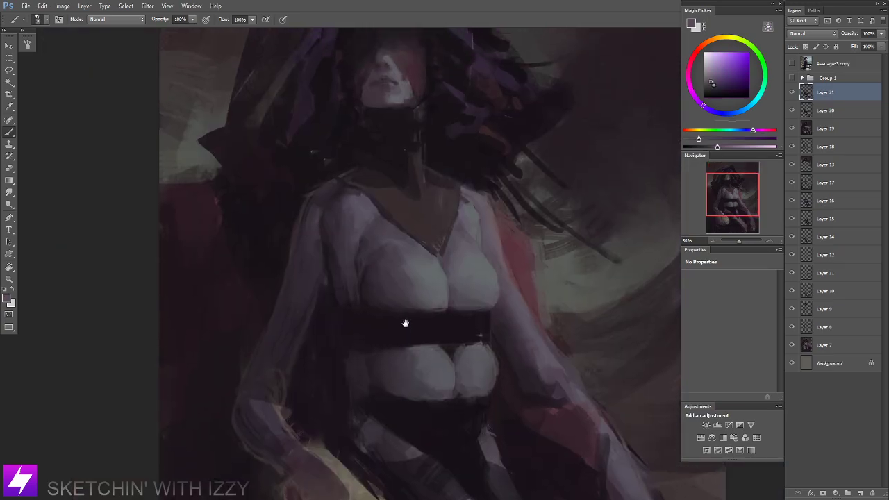
pyautogui.moveTo(405, 259)
pyautogui.mouseDown()
pyautogui.moveTo(454, 278)
pyautogui.moveTo(478, 235)
pyautogui.mouseUp()
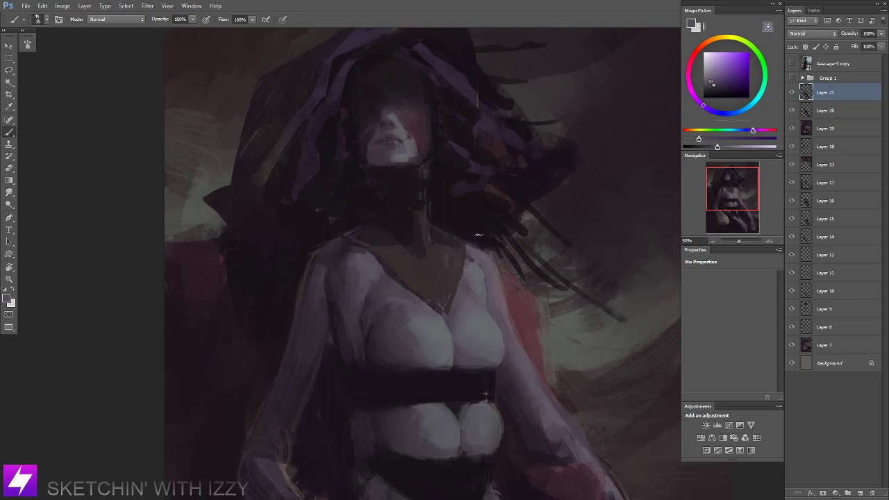
pyautogui.moveTo(471, 310); pyautogui.dragTo(407, 290)
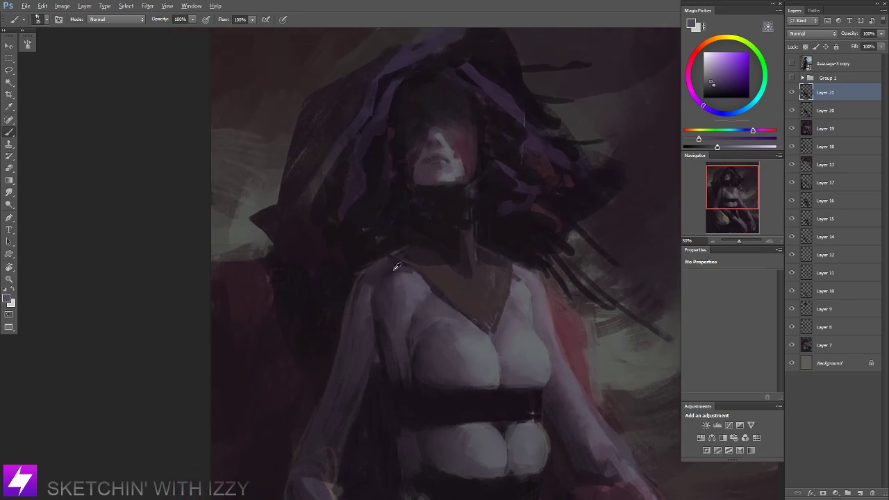
pyautogui.keyDown('alt'); pyautogui.click(391, 269); pyautogui.keyUp('alt')
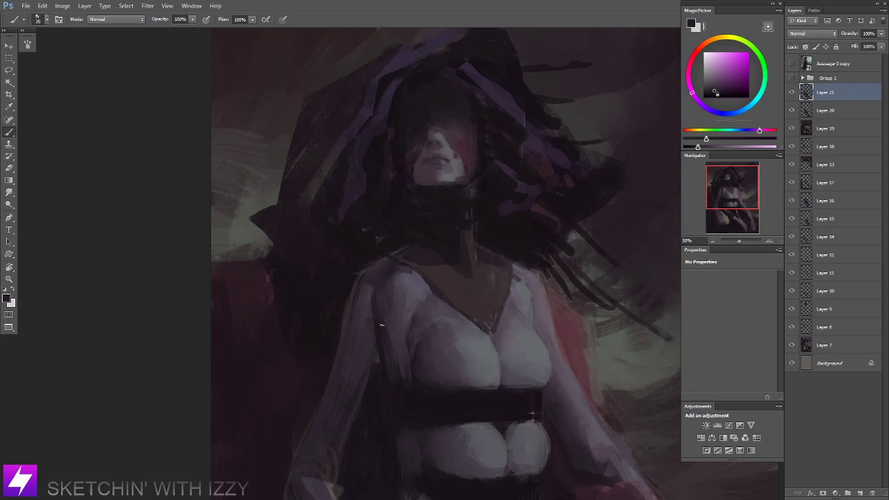
pyautogui.hotkey('ctrl', '-')
pyautogui.moveTo(431, 326); pyautogui.dragTo(408, 310)
pyautogui.moveTo(461, 301); pyautogui.dragTo(441, 285)
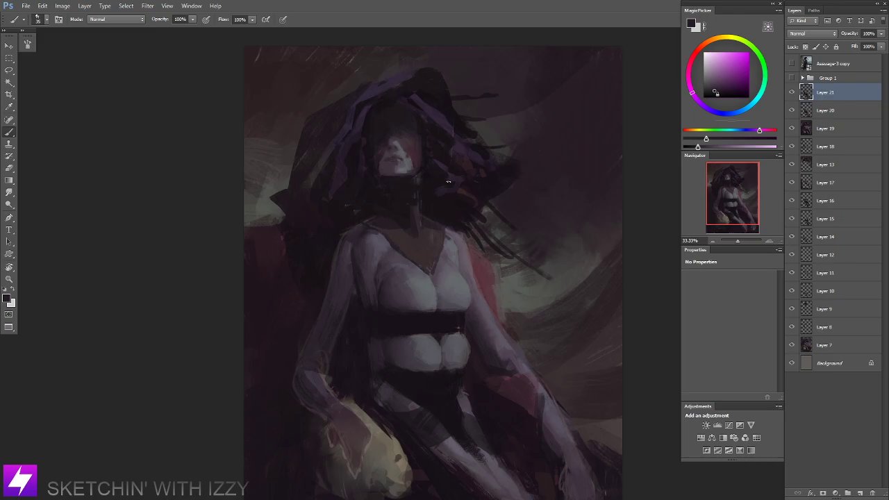
pyautogui.moveTo(448, 182)
pyautogui.mouseDown()
pyautogui.moveTo(493, 248)
pyautogui.moveTo(496, 272)
pyautogui.moveTo(552, 243)
pyautogui.moveTo(529, 186)
pyautogui.mouseUp()
# Add a new layer above Layer 21 for further painting.
pyautogui.hotkey('ctrl', '-')
pyautogui.hotkey('ctrl', 'alt', 'shift', 'n')
pyautogui.moveTo(594, 301)
pyautogui.mouseDown()
pyautogui.moveTo(524, 297)
pyautogui.moveTo(523, 285)
pyautogui.mouseUp()
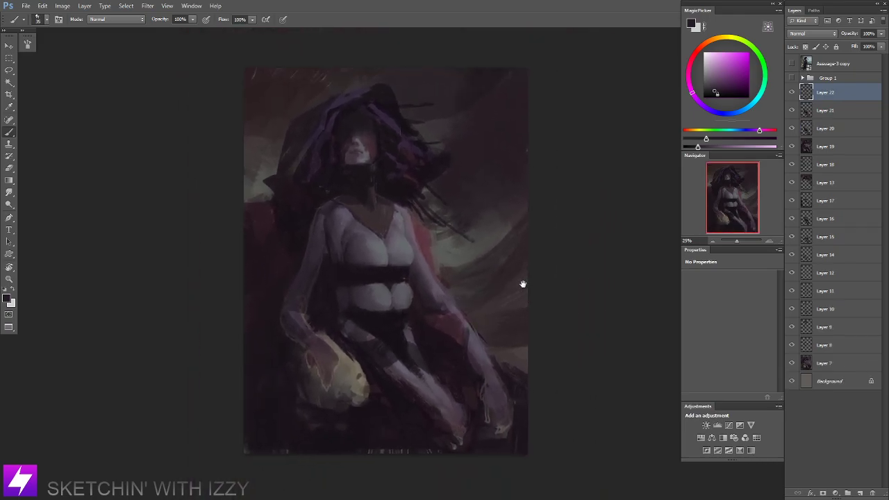
pyautogui.press('r')
pyautogui.moveTo(464, 308); pyautogui.dragTo(491, 272)
# Deepen the shadow between the shadowed arm and the torso with sampled near-black and dark purple using a 70 px brush.
pyautogui.hotkey('ctrl', '+')
pyautogui.press('b')
pyautogui.moveTo(440, 321); pyautogui.dragTo(444, 297)
pyautogui.keyDown('alt'); pyautogui.click(430, 306); pyautogui.keyUp('alt')
pyautogui.press('r')
pyautogui.press('Escape')
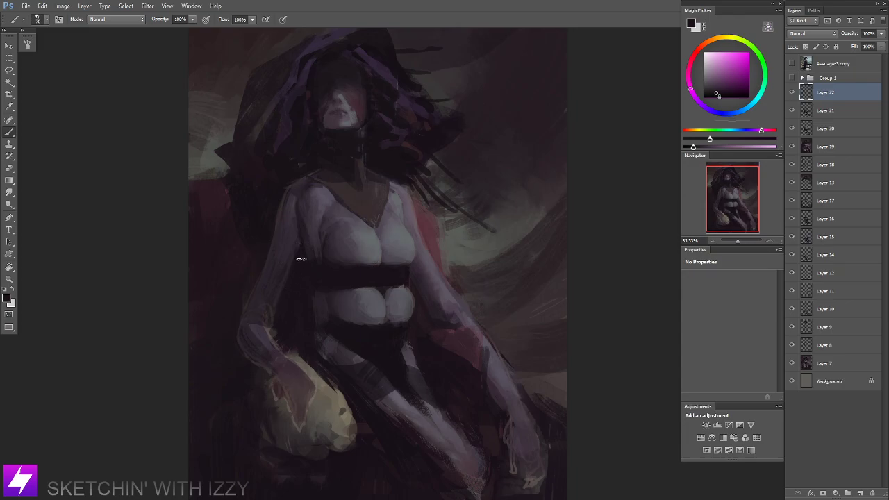
pyautogui.moveTo(301, 260)
pyautogui.mouseDown()
pyautogui.moveTo(306, 267)
pyautogui.moveTo(318, 243)
pyautogui.moveTo(330, 241)
pyautogui.mouseUp()
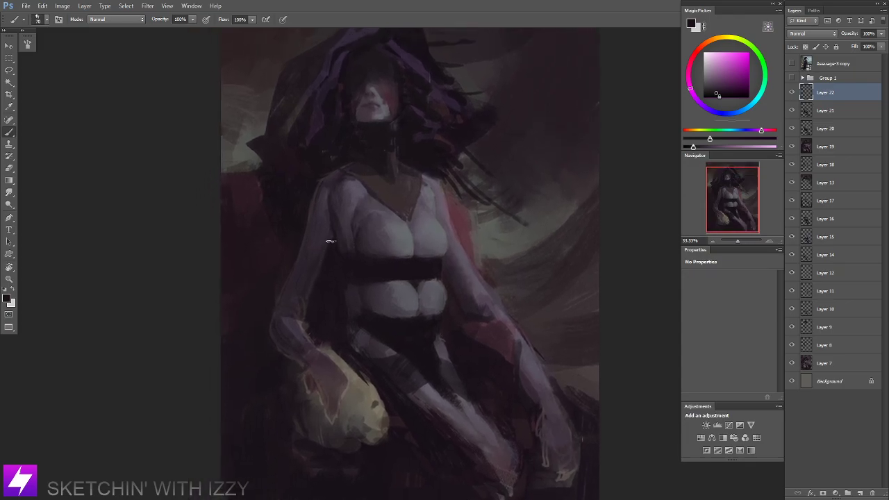
pyautogui.keyDown('alt'); pyautogui.click(330, 241); pyautogui.keyUp('alt')
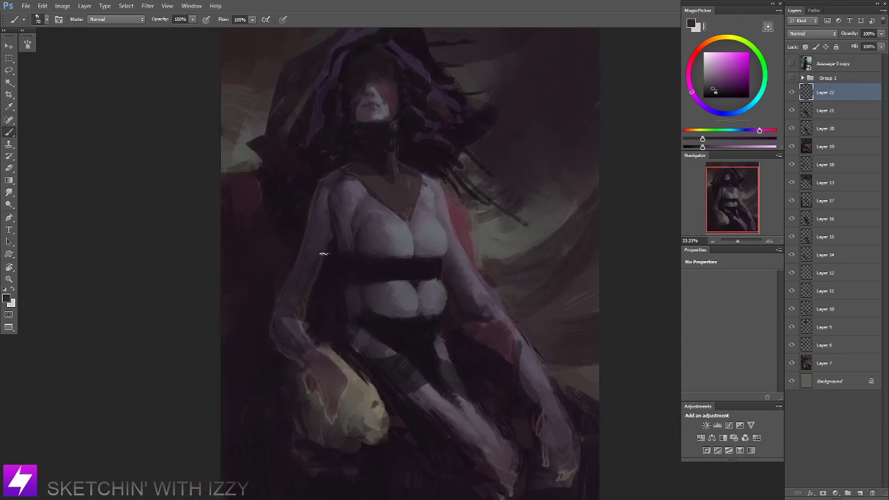
# Refine the dark area beside the waist and lit forearm with sampled near-black using a 50 px brush.
pyautogui.moveTo(449, 299); pyautogui.dragTo(427, 296)
pyautogui.keyDown('alt'); pyautogui.click(449, 343); pyautogui.keyUp('alt')
pyautogui.keyDown('alt'); pyautogui.click(448, 314); pyautogui.keyUp('alt')
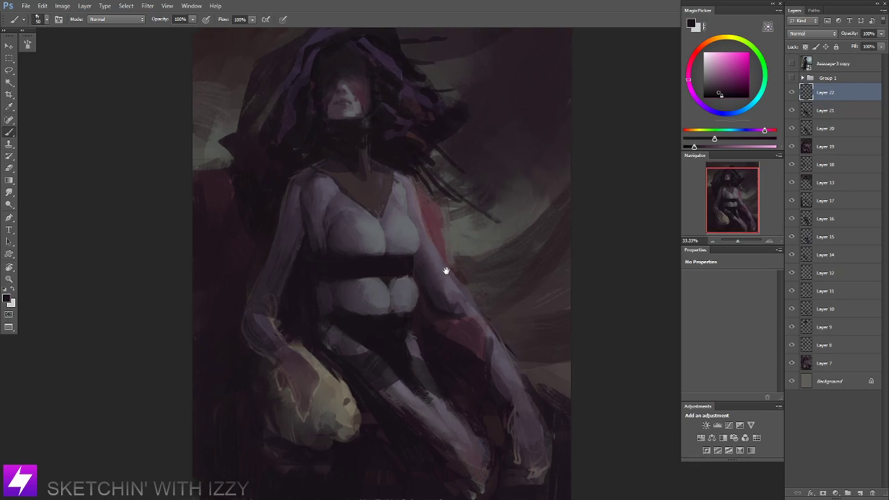
pyautogui.hscroll(1, 446, 269)
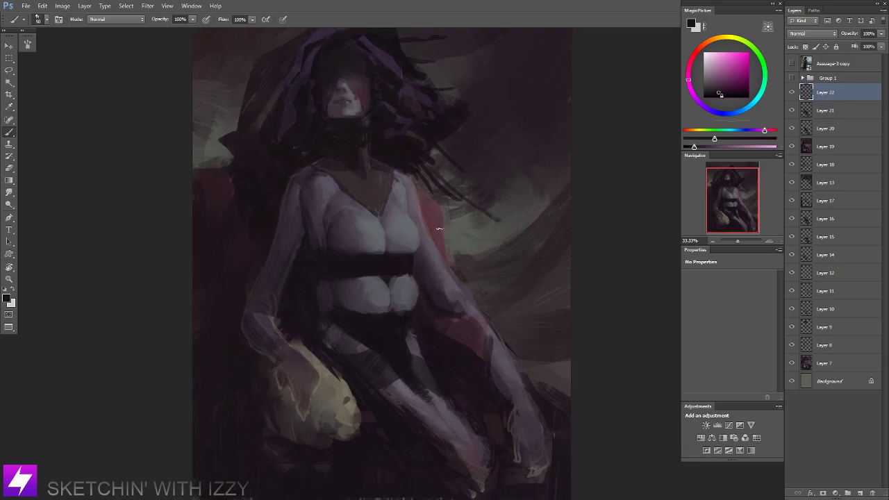
# Repaint the red area behind the lit shoulder with a more saturated dark red, using a 40 px brush.
pyautogui.keyDown('alt'); pyautogui.click(455, 270); pyautogui.keyUp('alt')
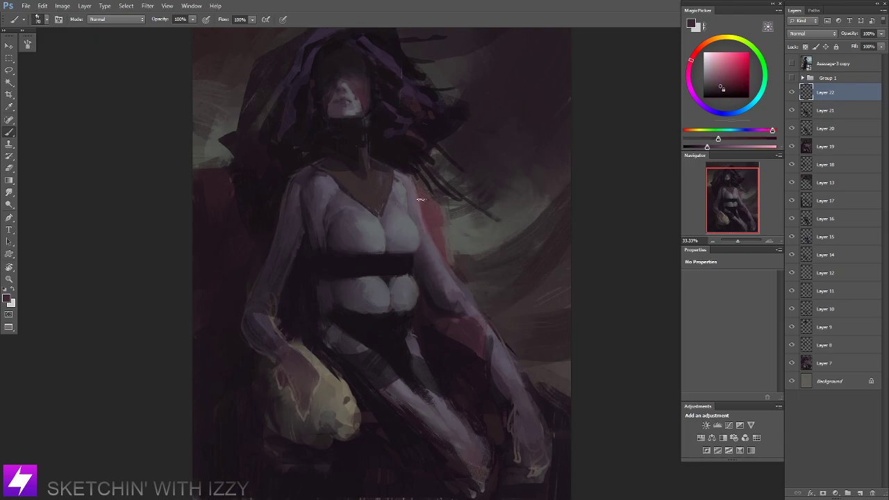
pyautogui.click(881, 33)
pyautogui.click(826, 92)
pyautogui.click(724, 80)
pyautogui.moveTo(727, 139)
pyautogui.mouseDown()
pyautogui.moveTo(735, 139)
pyautogui.moveTo(714, 146)
pyautogui.mouseUp()
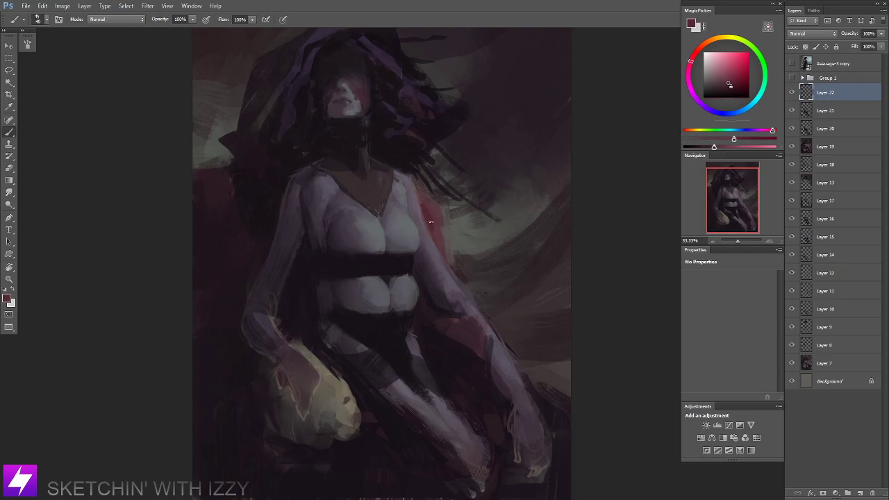
# Flip the canvas back horizontally and check the reworked red area against the whole figure.
pyautogui.hotkey('ctrl', '-')
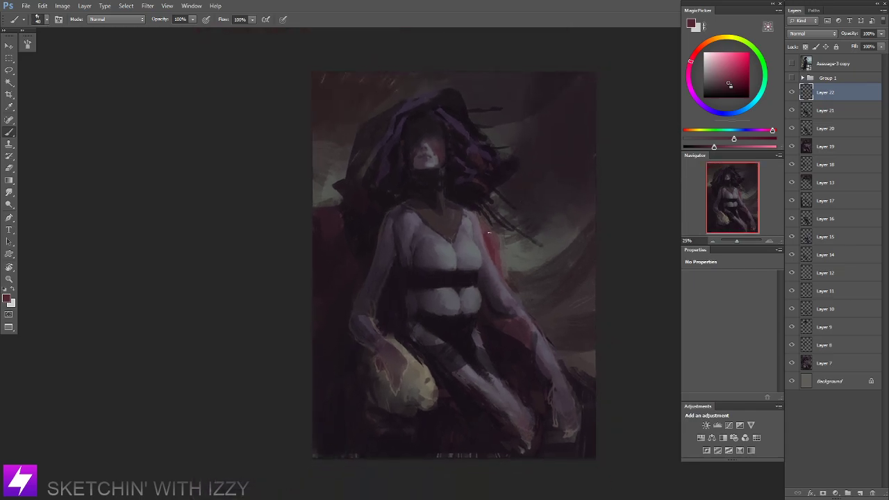
pyautogui.hotkey('ctrl', '-')
pyautogui.moveTo(453, 304); pyautogui.dragTo(454, 314)
pyautogui.scroll(1, 473, 242)
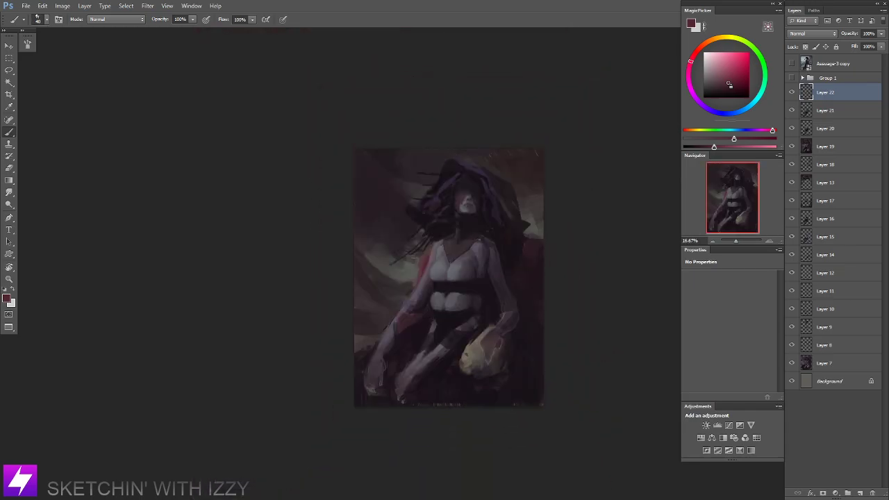
pyautogui.scroll(1, 348, 231)
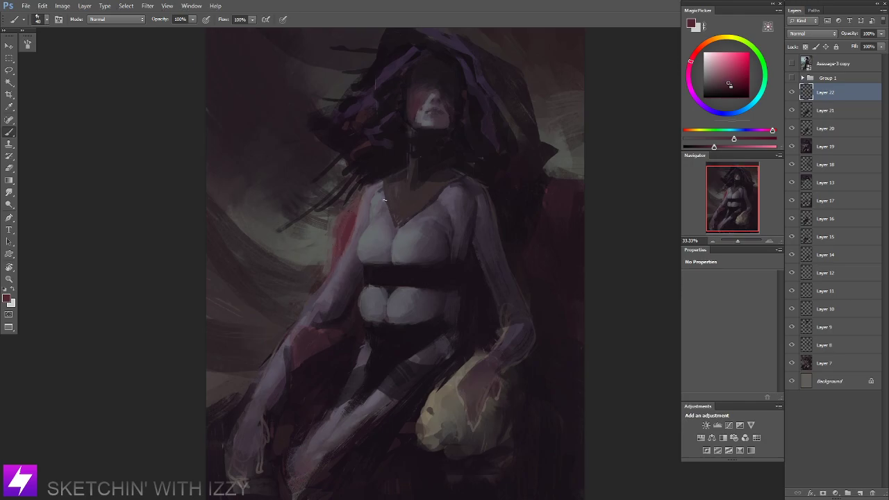
pyautogui.moveTo(477, 198); pyautogui.dragTo(428, 195)
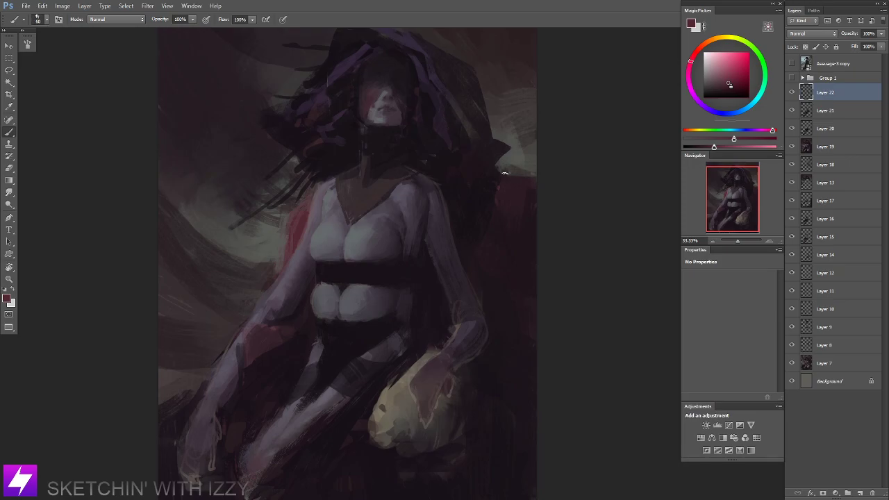
# Brighten the upper edge of the red area behind the shadowed shoulder with sampled dark red and blend it with the Smudge tool.
pyautogui.moveTo(519, 178); pyautogui.dragTo(553, 180)
pyautogui.keyDown('alt'); pyautogui.click(526, 180); pyautogui.keyUp('alt')
pyautogui.press('r')
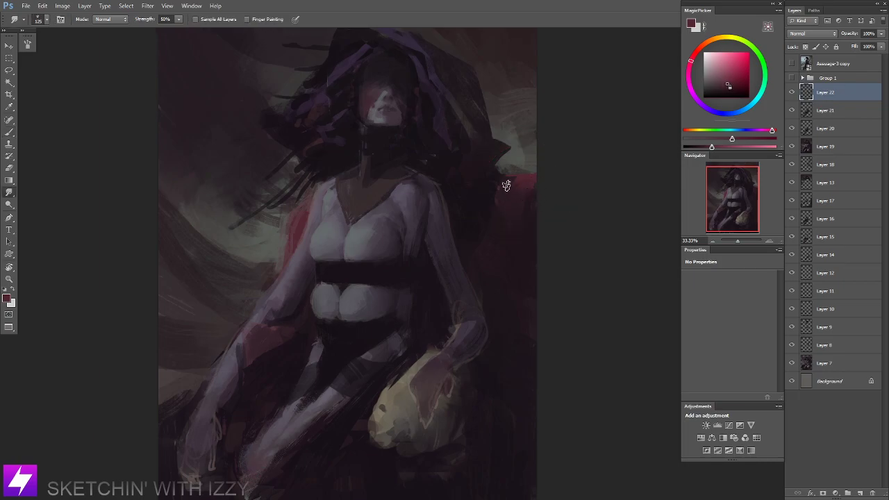
pyautogui.hotkey('ctrl', '-')
pyautogui.moveTo(478, 338); pyautogui.dragTo(480, 284)
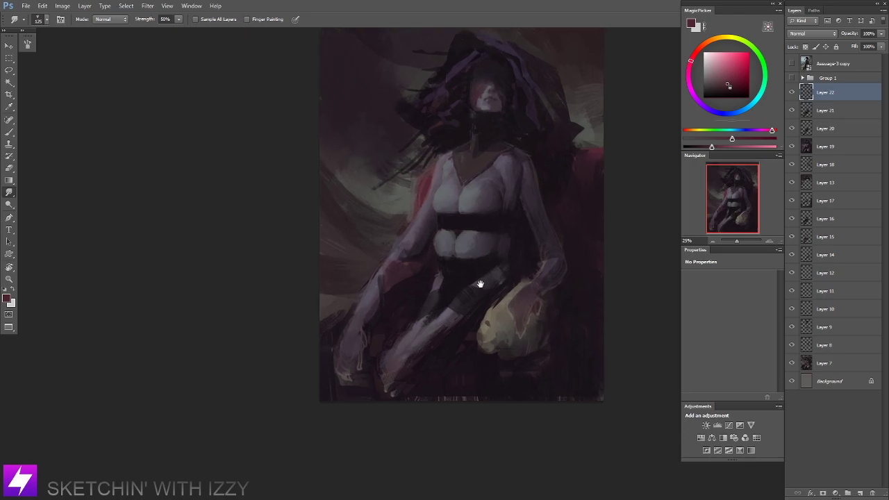
# Repaint the red drape beneath the lit elbow with sampled dark red, using a 60 px brush.
pyautogui.hotkey('ctrl', '+')
pyautogui.press('b')
pyautogui.keyDown('alt'); pyautogui.click(467, 118); pyautogui.keyUp('alt')
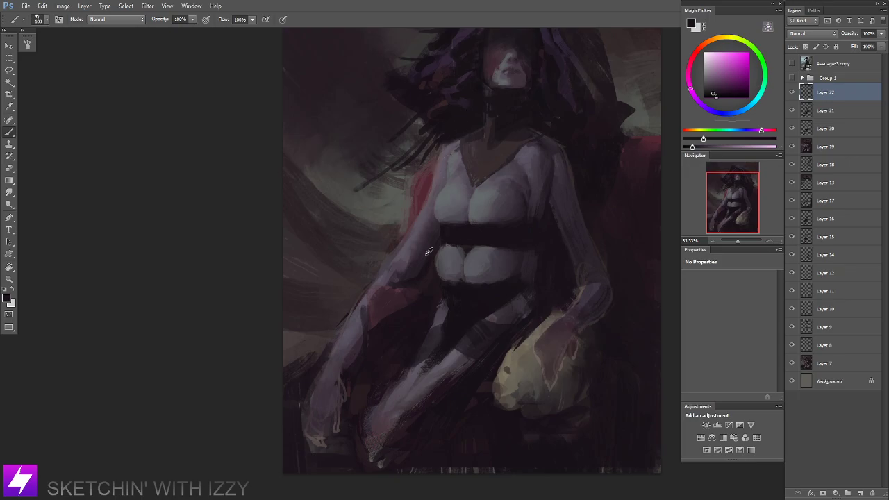
pyautogui.moveTo(407, 312); pyautogui.dragTo(405, 301)
pyautogui.keyDown('alt'); pyautogui.click(419, 178); pyautogui.keyUp('alt')
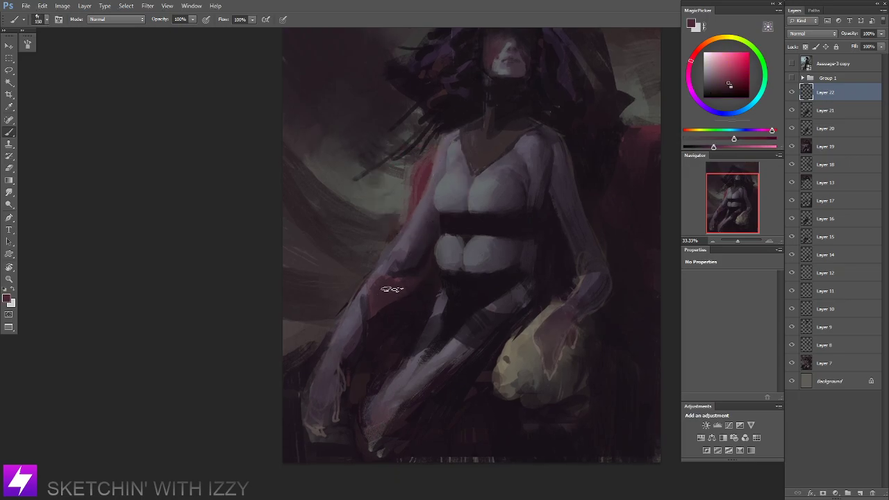
pyautogui.press(']')
pyautogui.press(']')
pyautogui.press('[')
pyautogui.press('[')
pyautogui.press('[')
pyautogui.moveTo(383, 284)
pyautogui.mouseDown()
pyautogui.moveTo(378, 312)
pyautogui.moveTo(367, 319)
pyautogui.mouseUp()
pyautogui.keyDown('alt'); pyautogui.click(387, 302); pyautogui.keyUp('alt')
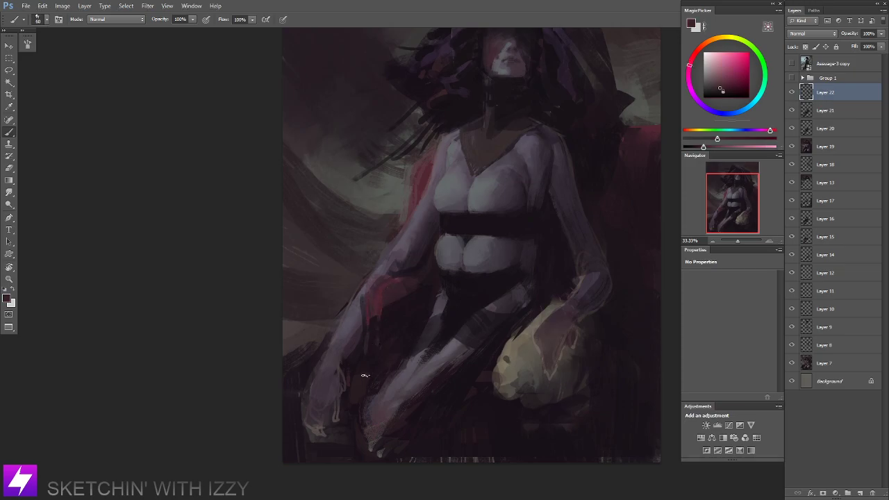
# Refine the hanging edge of the red drape below the lit elbow with sampled dark maroon.
pyautogui.hotkey('ctrl', '-')
pyautogui.moveTo(420, 249)
pyautogui.mouseDown()
pyautogui.moveTo(413, 292)
pyautogui.moveTo(385, 293)
pyautogui.mouseUp()
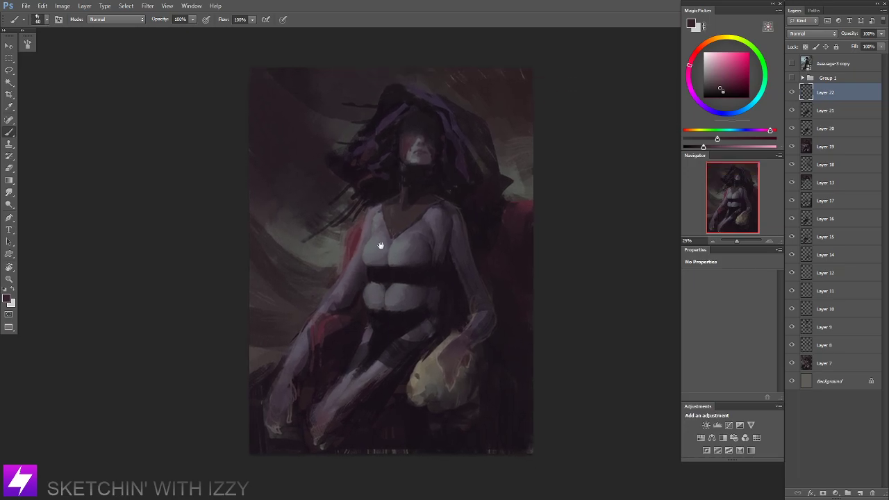
pyautogui.moveTo(431, 316); pyautogui.dragTo(453, 296)
pyautogui.hotkey('ctrl', '+')
pyautogui.moveTo(341, 339); pyautogui.dragTo(358, 318)
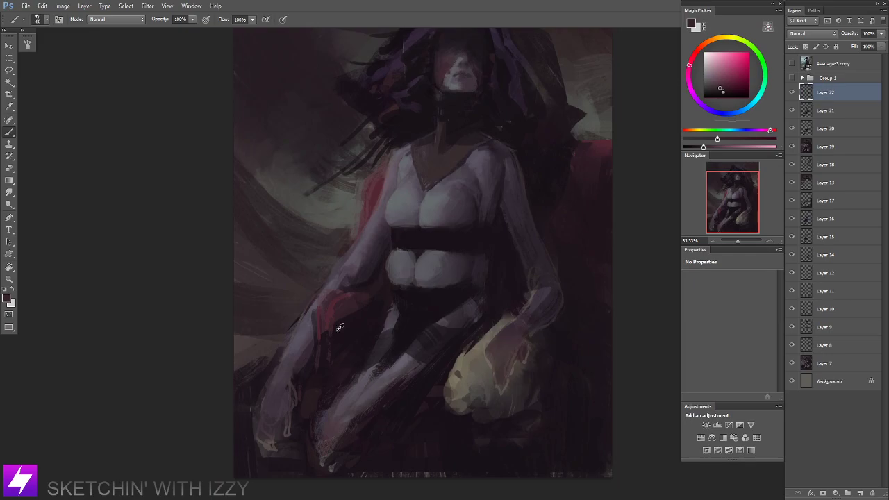
pyautogui.keyDown('alt'); pyautogui.click(338, 314); pyautogui.keyUp('alt')
# Flip the canvas horizontally and check the reworked drape against the whole figure.
pyautogui.hotkey('ctrl', '-')
pyautogui.hotkey('ctrl', '-')
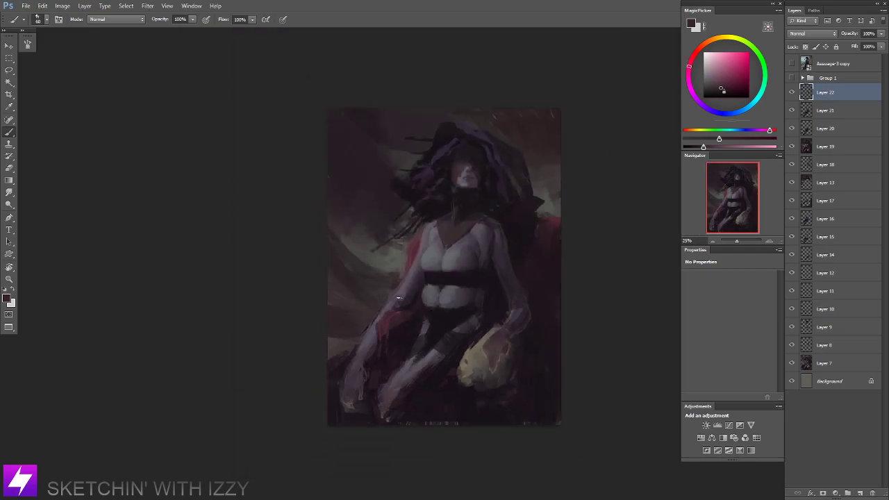
pyautogui.hotkey('ctrl', 'shift', 'h')
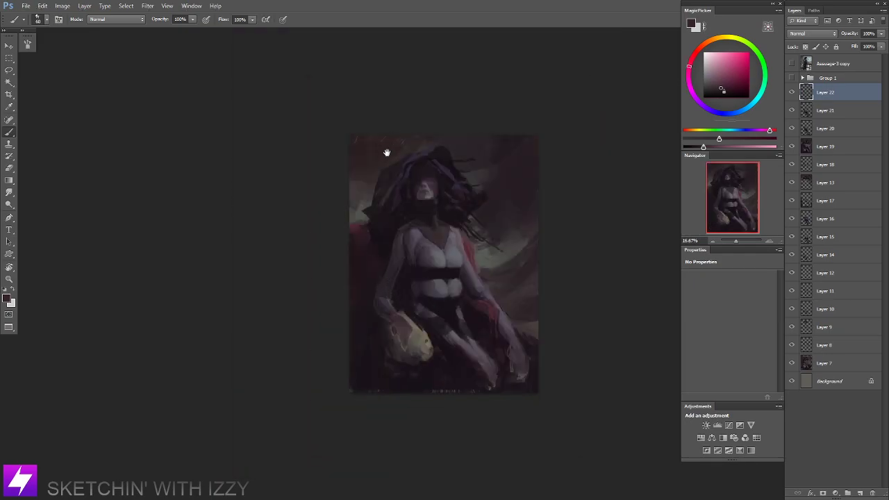
pyautogui.moveTo(496, 331); pyautogui.dragTo(467, 302)
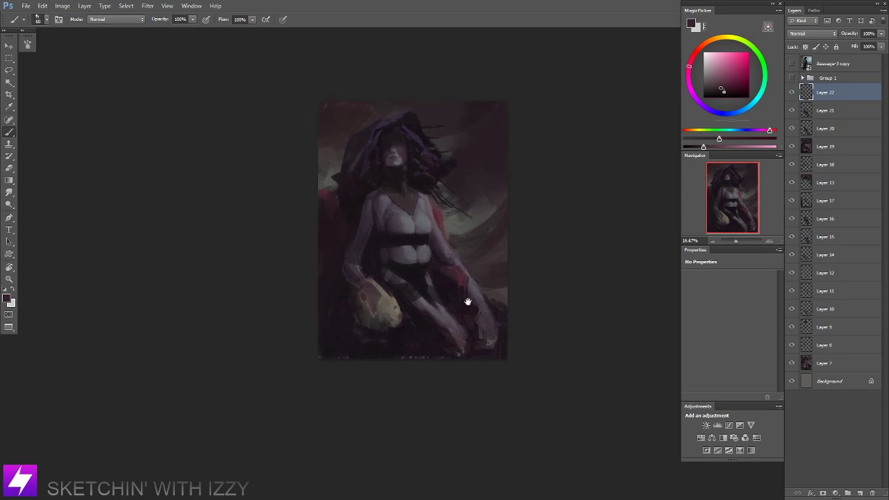
pyautogui.hotkey('ctrl', '+')
pyautogui.moveTo(462, 260); pyautogui.dragTo(455, 269)
pyautogui.moveTo(329, 233); pyautogui.dragTo(307, 317)
# Choose a different brush preset and darken the neck with sampled near-black at 90 px.
pyautogui.rightClick(252, 245)
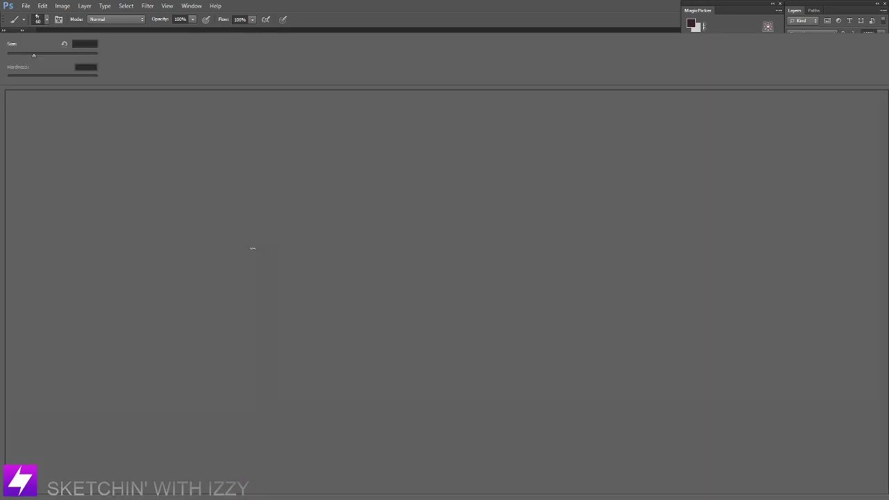
pyautogui.doubleClick(61, 305)
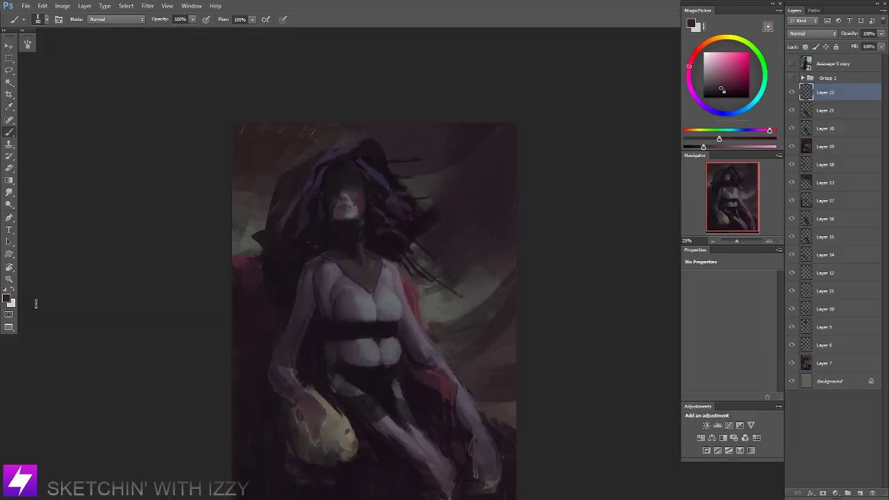
pyautogui.keyDown('alt'); pyautogui.click(337, 257); pyautogui.keyUp('alt')
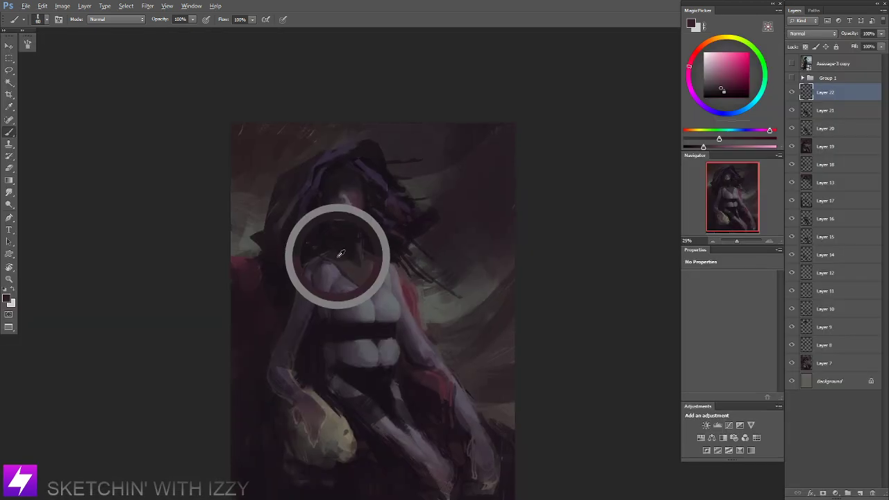
pyautogui.press(']')
pyautogui.press(']')
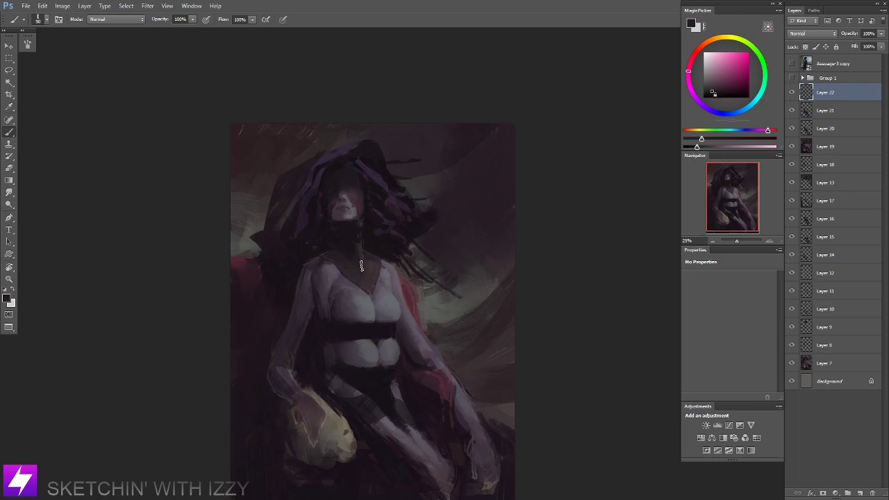
# Refine the neck and the dark shape under the jaw with sampled dark brown and near-black, using a 60 px brush.
pyautogui.moveTo(374, 244); pyautogui.dragTo(391, 239)
pyautogui.keyDown('alt'); pyautogui.click(383, 262); pyautogui.keyUp('alt')
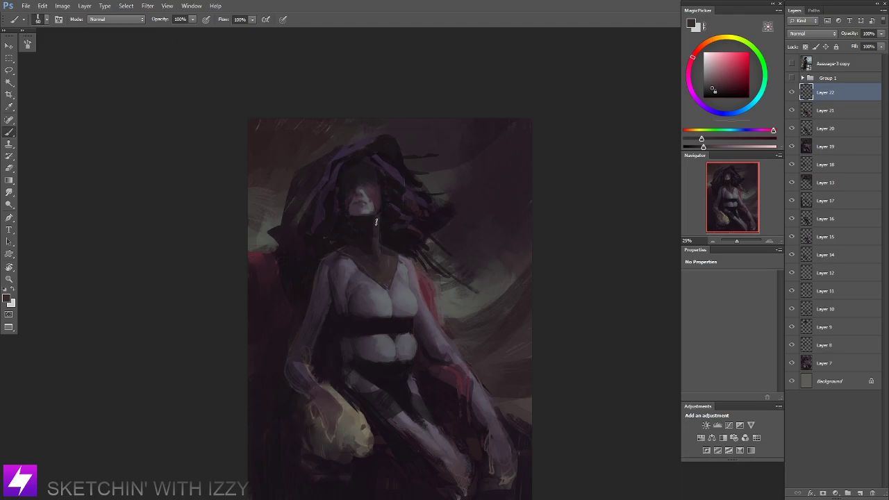
pyautogui.keyDown('alt'); pyautogui.click(372, 221); pyautogui.keyUp('alt')
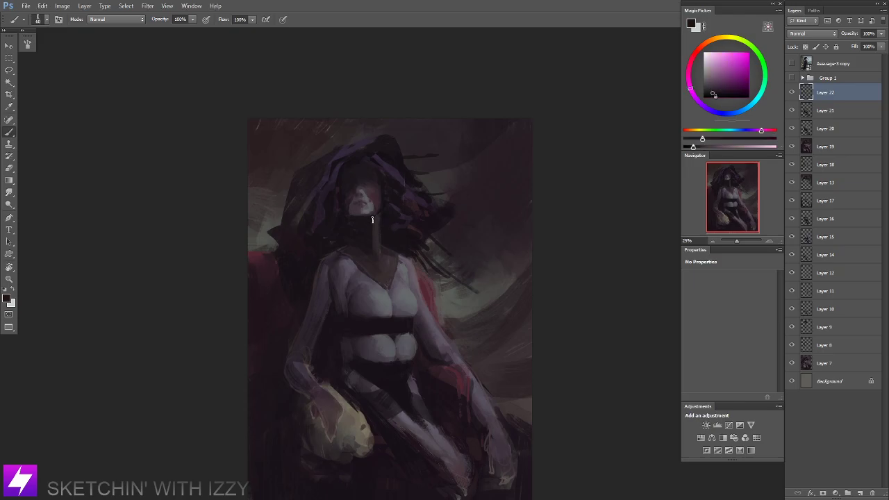
pyautogui.scroll(-2, 458, 250)
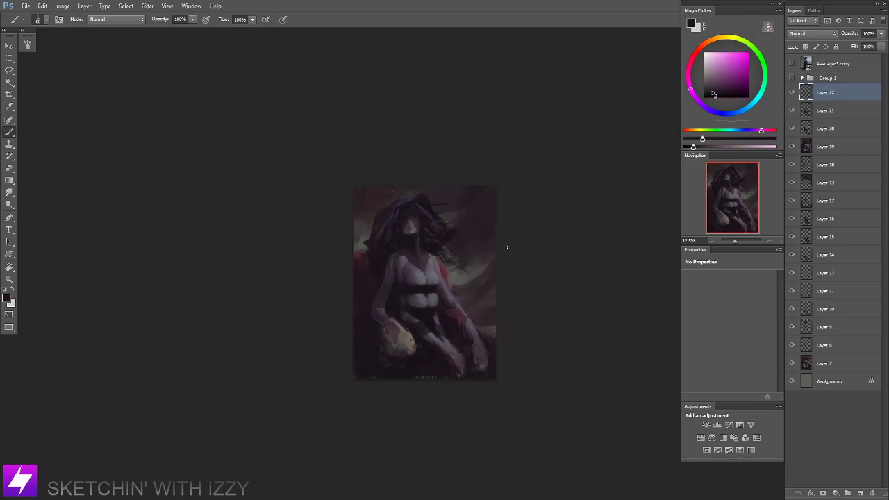
pyautogui.scroll(2, 497, 289)
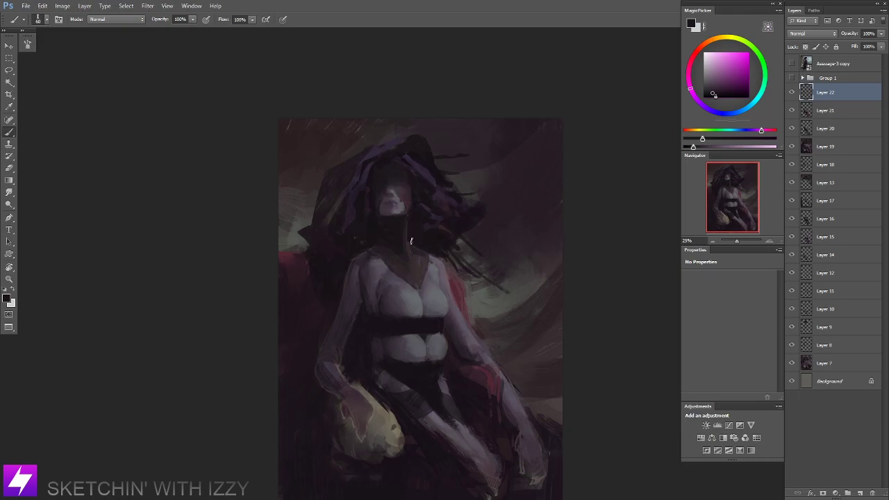
pyautogui.moveTo(376, 243); pyautogui.dragTo(388, 262)
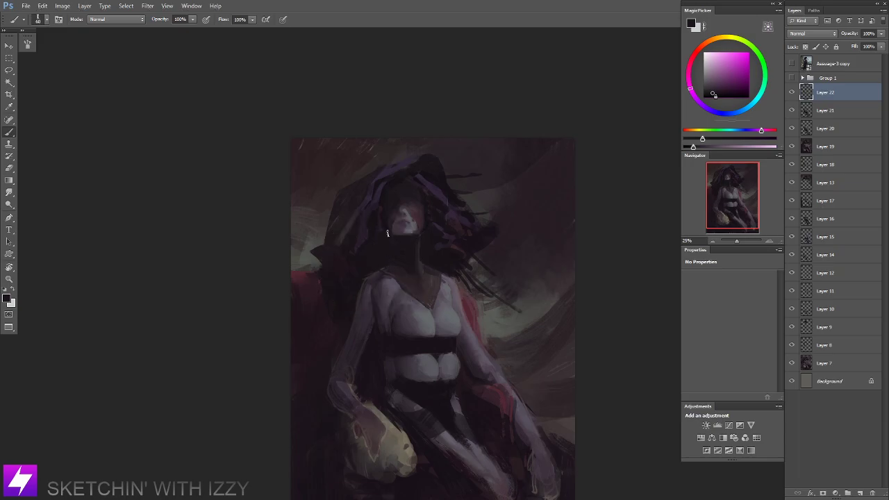
# Flip the canvas back horizontally and check the neck shadow against the whole figure.
pyautogui.scroll(-2, 419, 221)
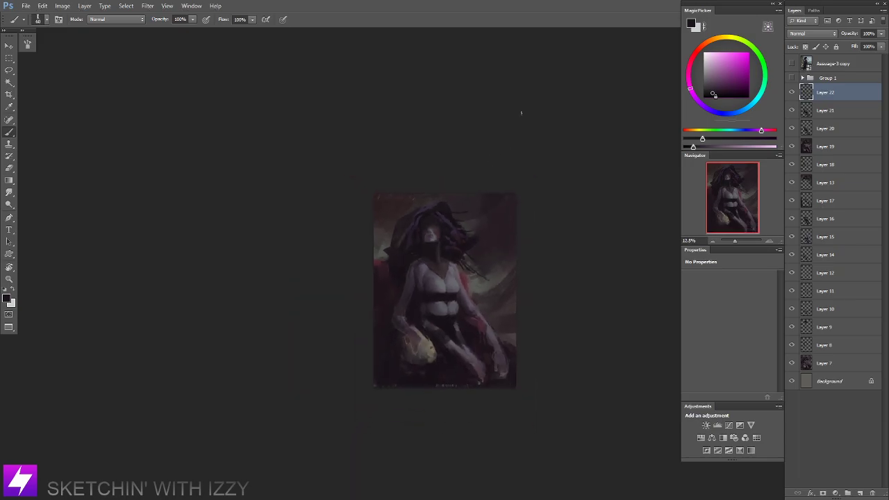
pyautogui.hotkey('ctrl', 'shift', 'h')
pyautogui.moveTo(524, 285); pyautogui.dragTo(530, 288)
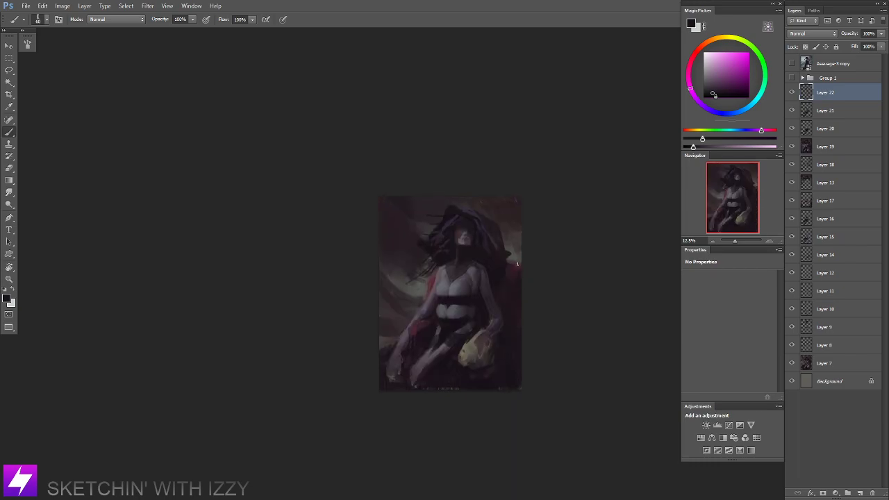
pyautogui.hotkey('ctrl', '+')
pyautogui.scroll(1, 510, 267)
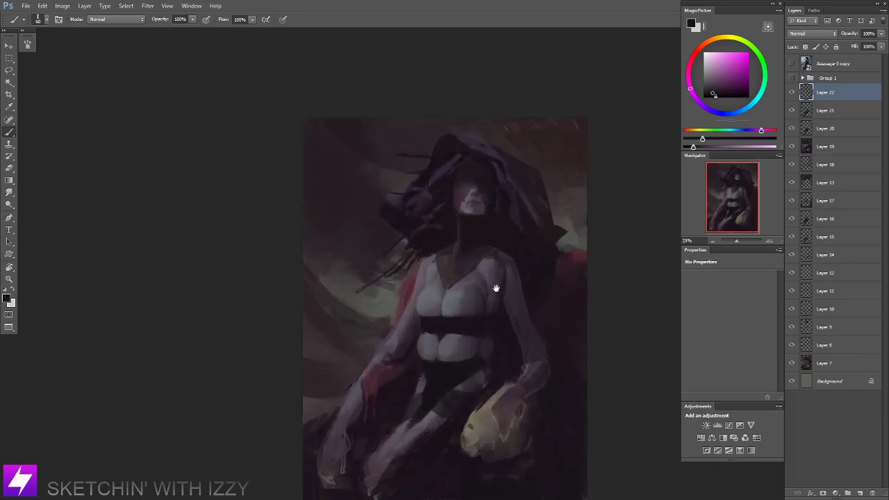
# Refine the chest and shadowed shoulder with sampled muted purple skin tones.
pyautogui.keyDown('alt'); pyautogui.click(453, 279); pyautogui.keyUp('alt')
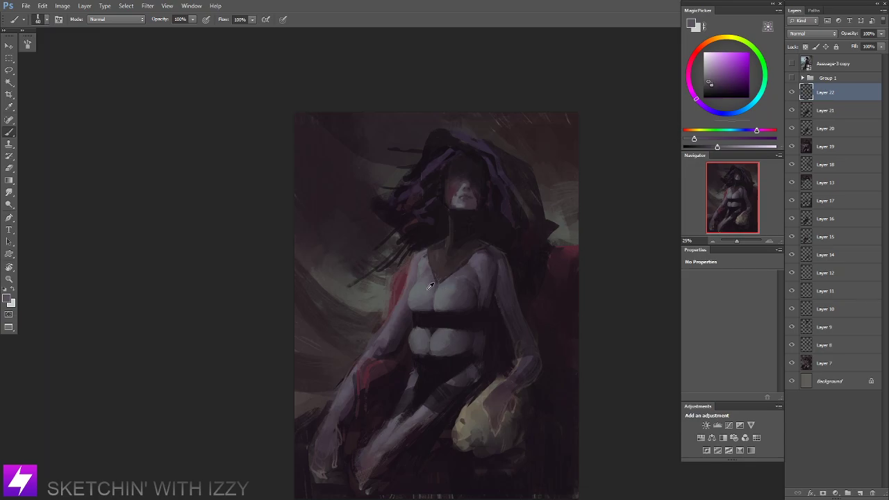
pyautogui.keyDown('alt'); pyautogui.click(436, 278); pyautogui.keyUp('alt')
pyautogui.moveTo(517, 243); pyautogui.dragTo(507, 244)
pyautogui.moveTo(453, 303); pyautogui.dragTo(460, 274)
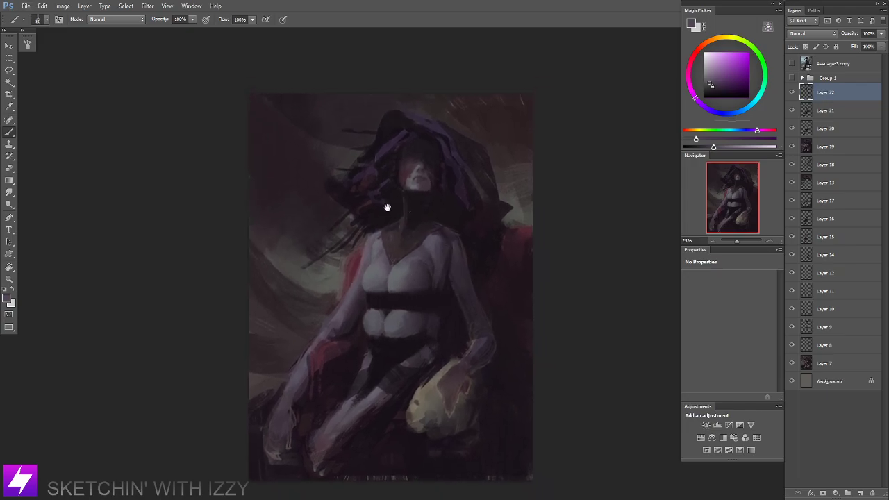
# Paint sampled blue-grey highlights on the legs and along the lit forearm, reducing the brush to 70 px for the forearm.
pyautogui.keyDown('alt'); pyautogui.click(381, 268); pyautogui.keyUp('alt')
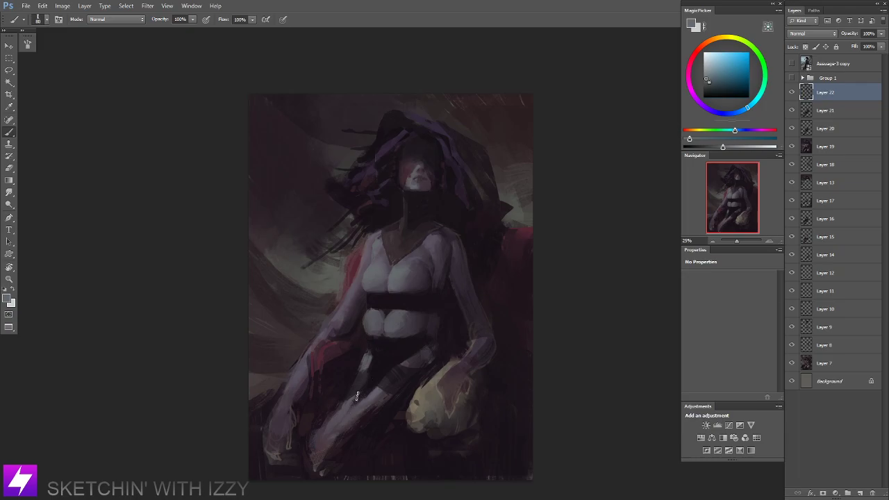
pyautogui.moveTo(358, 396); pyautogui.dragTo(331, 442)
pyautogui.moveTo(340, 388); pyautogui.dragTo(359, 386)
pyautogui.moveTo(337, 334); pyautogui.dragTo(322, 367)
pyautogui.hotkey('ctrl', 'z')
pyautogui.moveTo(341, 331); pyautogui.dragTo(319, 372)
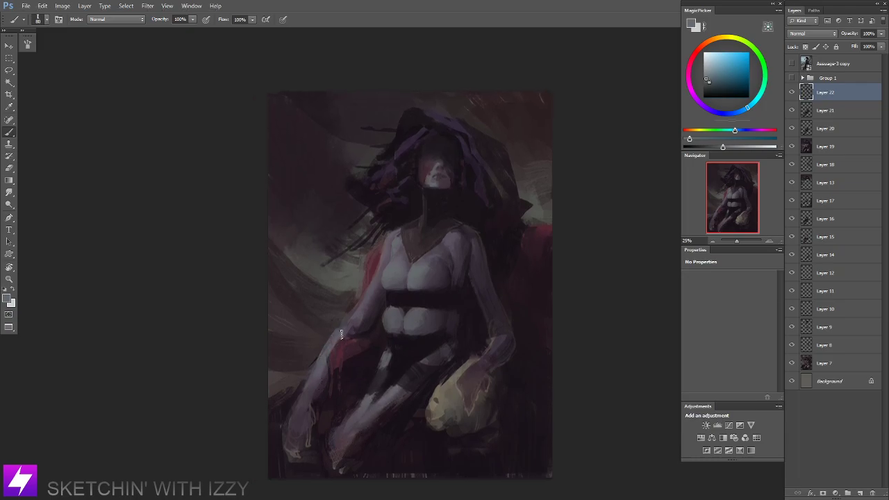
pyautogui.hotkey('ctrl', 'z')
pyautogui.press('[')
pyautogui.moveTo(340, 334); pyautogui.dragTo(329, 361)
pyautogui.scroll(-1, 450, 257)
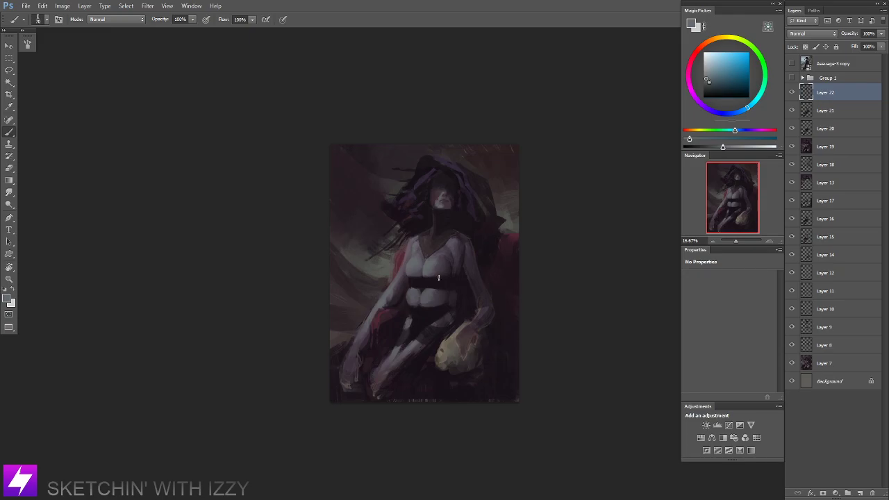
pyautogui.scroll(1, 438, 278)
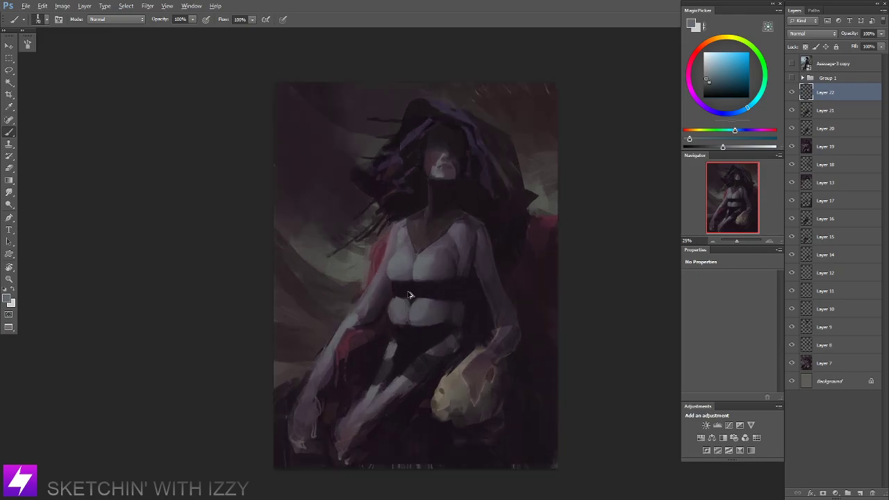
# Repaint the shadowed elbow and forearm above the pale yellow object with sampled muted grey-purple, using a 90 px brush.
pyautogui.moveTo(379, 329); pyautogui.dragTo(402, 336)
pyautogui.hotkey('ctrl', '-')
pyautogui.moveTo(492, 284)
pyautogui.mouseDown()
pyautogui.moveTo(489, 275)
pyautogui.moveTo(516, 297)
pyautogui.moveTo(505, 311)
pyautogui.mouseUp()
pyautogui.scroll(1, 479, 270)
pyautogui.keyDown('alt'); pyautogui.click(454, 209); pyautogui.keyUp('alt')
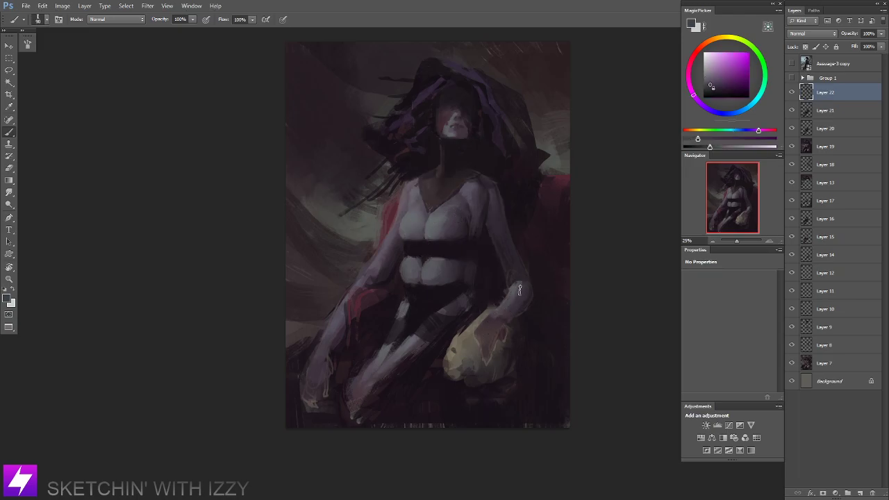
# Check the repainted forearm against the whole figure and flip the canvas horizontally.
pyautogui.hotkey('ctrl', '-')
pyautogui.hotkey('ctrl', '-')
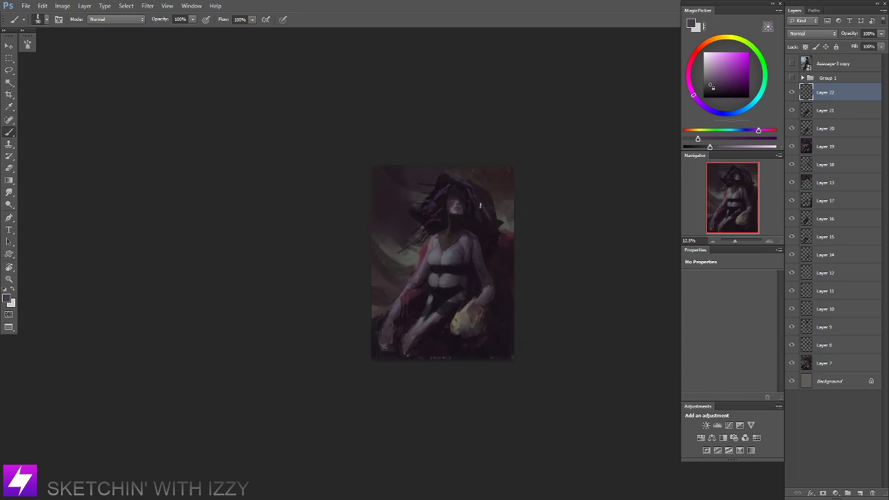
pyautogui.scroll(2, 462, 285)
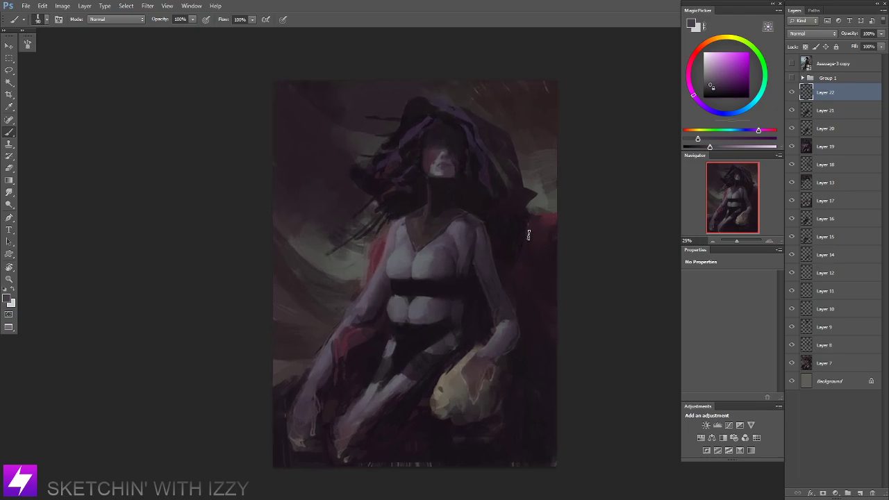
pyautogui.hotkey('ctrl', 'shift', 'h')
pyautogui.moveTo(452, 270); pyautogui.dragTo(474, 282)
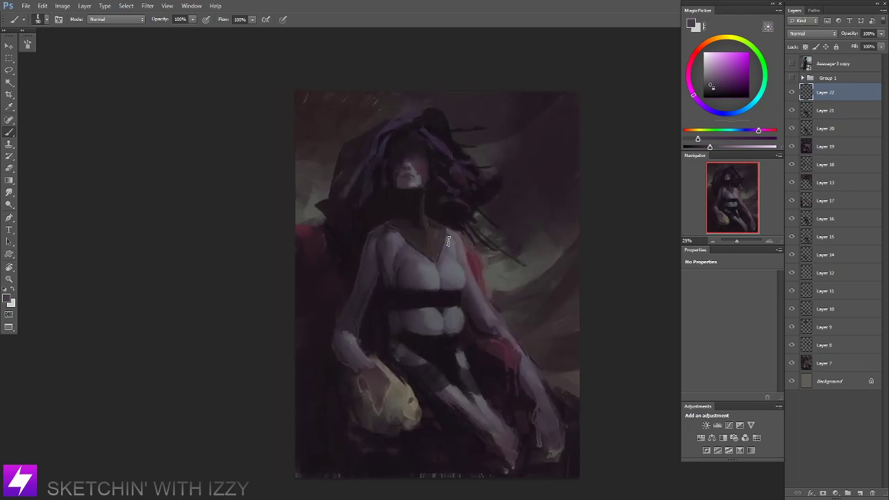
# Shade the chest and its outer edge with sampled muted purple, blue-grey and dark red tones.
pyautogui.hotkey('ctrl', '+')
pyautogui.moveTo(391, 236); pyautogui.dragTo(400, 226)
pyautogui.moveTo(429, 252); pyautogui.dragTo(422, 255)
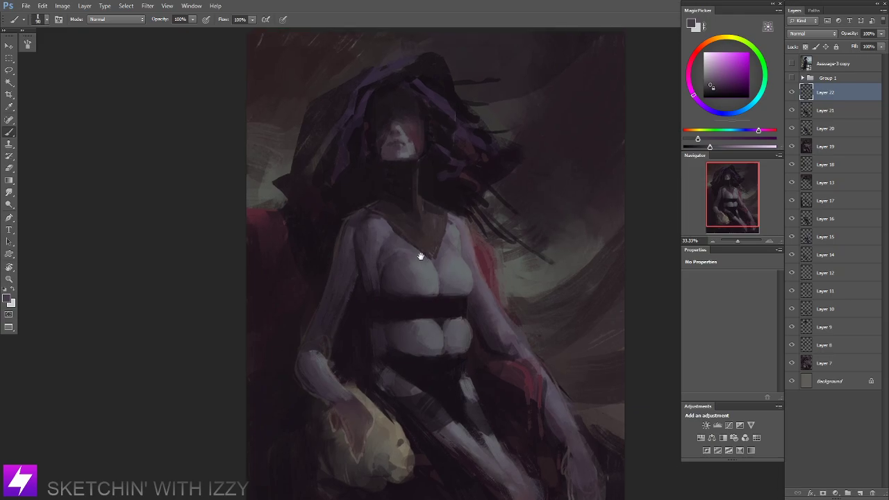
pyautogui.keyDown('alt'); pyautogui.click(409, 250); pyautogui.keyUp('alt')
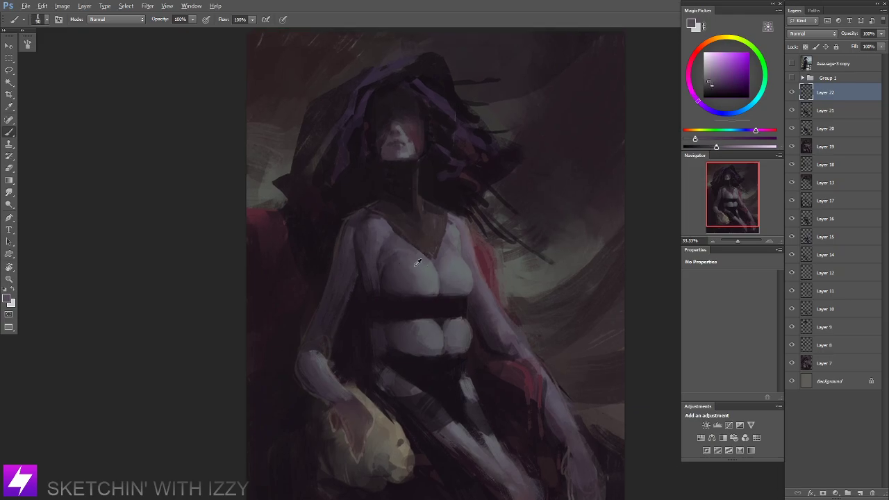
pyautogui.keyDown('alt'); pyautogui.click(427, 260); pyautogui.keyUp('alt')
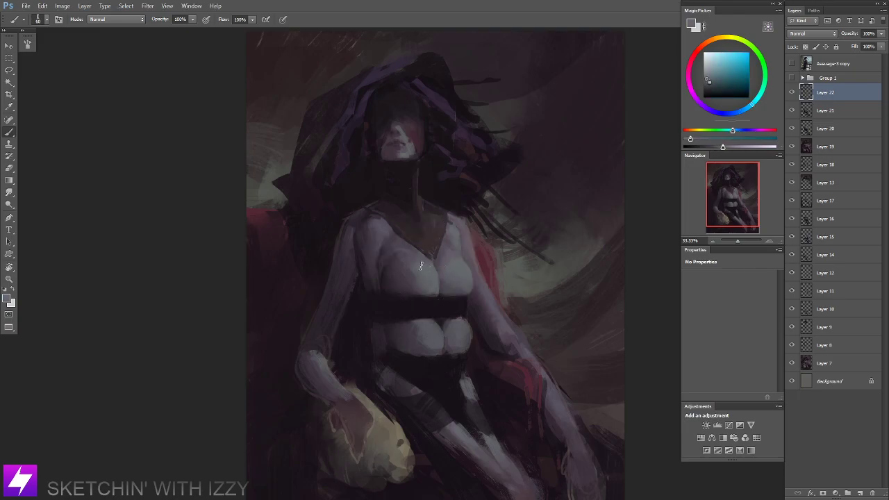
pyautogui.keyDown('alt'); pyautogui.click(484, 256); pyautogui.keyUp('alt')
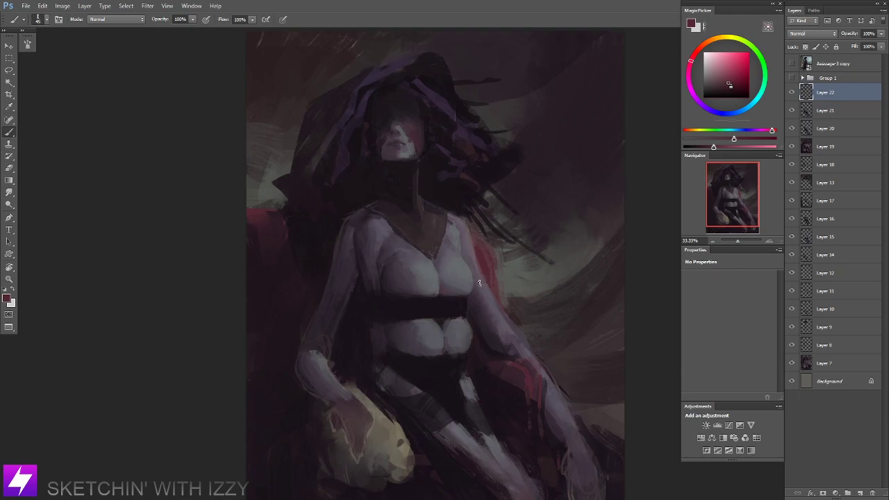
# Blend the shading along the chest and waist with the Smudge tool at 50% strength.
pyautogui.press('r')
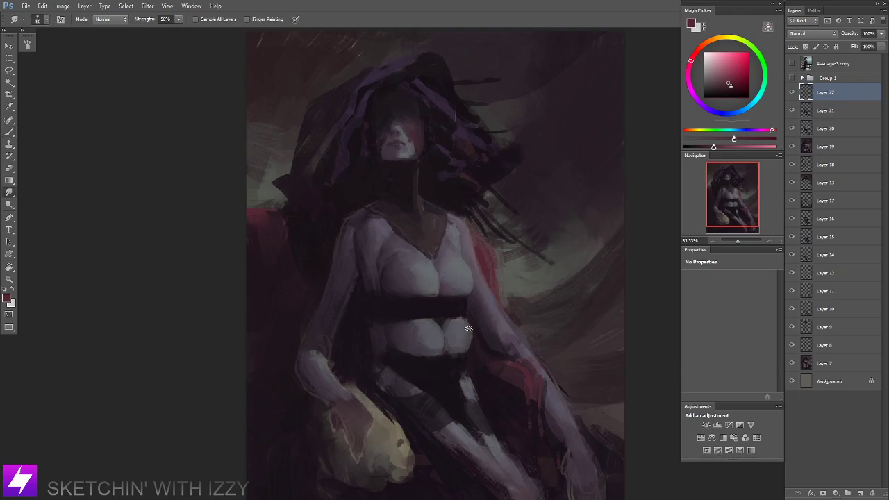
pyautogui.moveTo(469, 328); pyautogui.dragTo(463, 290)
pyautogui.press('b')
pyautogui.press('r')
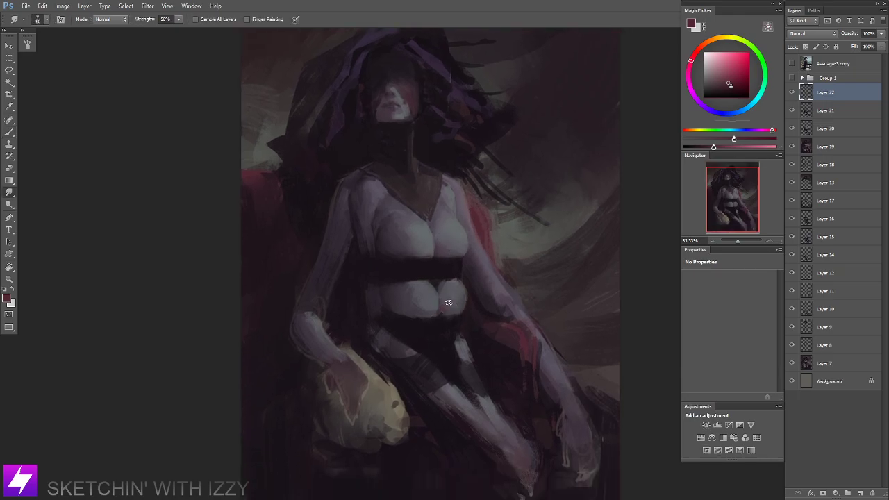
pyautogui.moveTo(471, 307); pyautogui.dragTo(462, 308)
pyautogui.moveTo(449, 244); pyautogui.dragTo(447, 270)
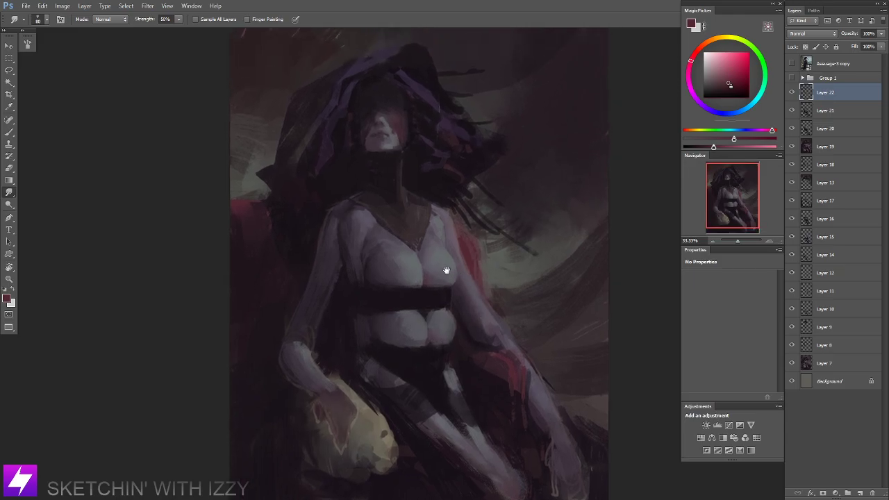
pyautogui.moveTo(471, 227); pyautogui.dragTo(419, 218)
pyautogui.moveTo(435, 323)
pyautogui.mouseDown()
pyautogui.moveTo(426, 309)
pyautogui.moveTo(438, 278)
pyautogui.mouseUp()
# Paint the stomach crease with sampled muted red and the torso shadows with sampled grey-purple, enlarging the brush to 200 px.
pyautogui.press('b')
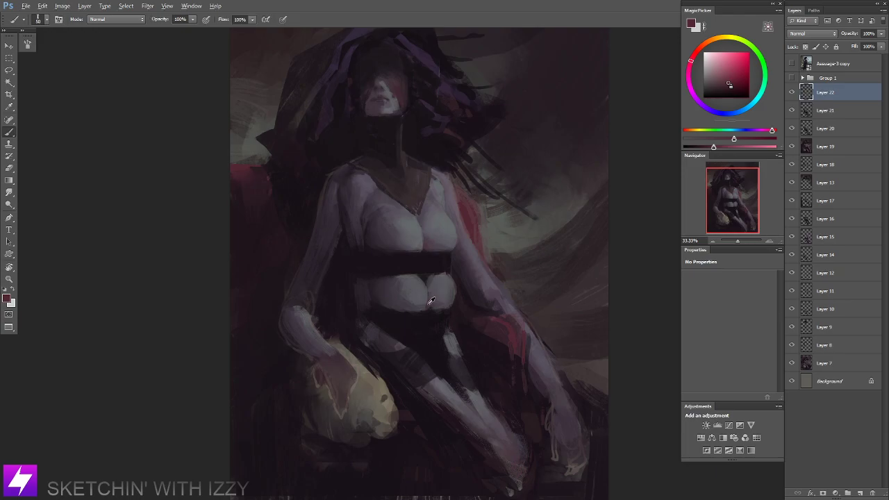
pyautogui.keyDown('alt'); pyautogui.click(429, 304); pyautogui.keyUp('alt')
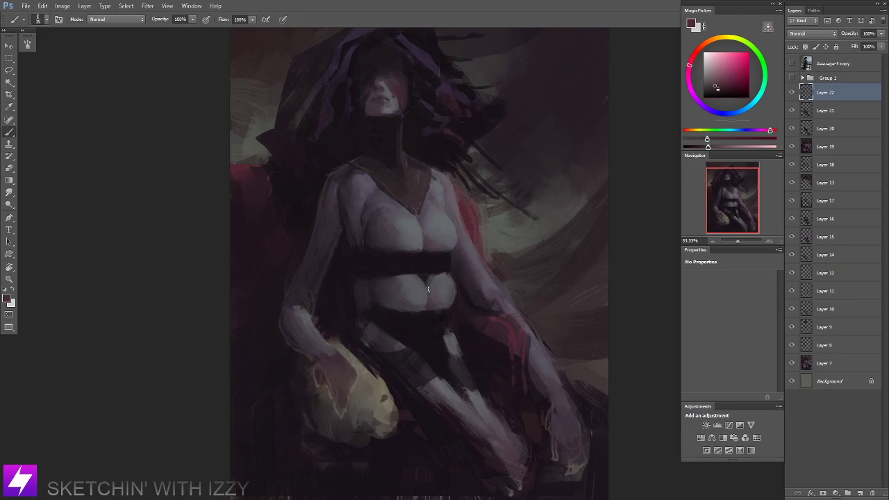
pyautogui.press(']')
pyautogui.press(']')
pyautogui.keyDown('alt'); pyautogui.click(396, 284); pyautogui.keyUp('alt')
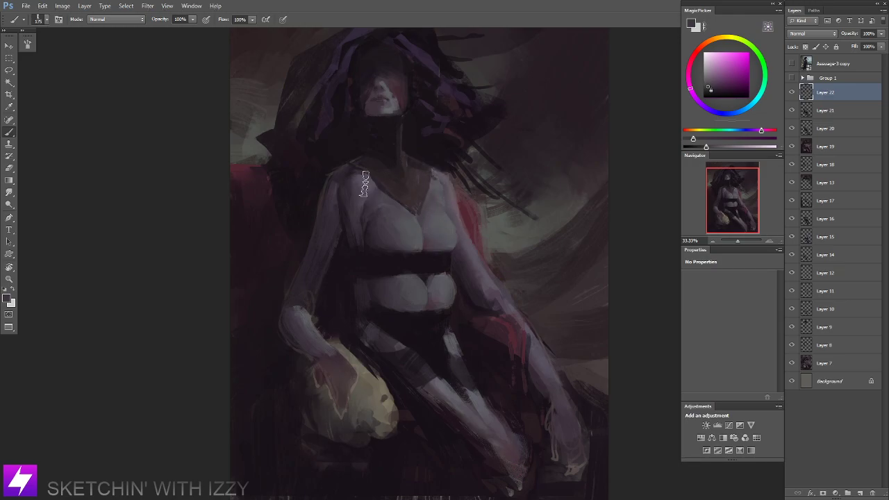
pyautogui.press(']')
pyautogui.press(']')
# Smudge the stomach shading at 50% strength and check it against the whole figure.
pyautogui.press('r')
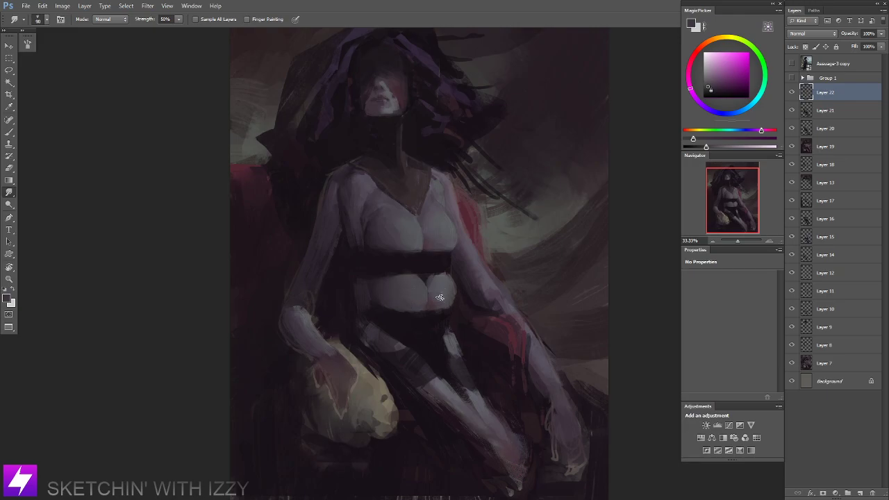
pyautogui.scroll(-2, 510, 212)
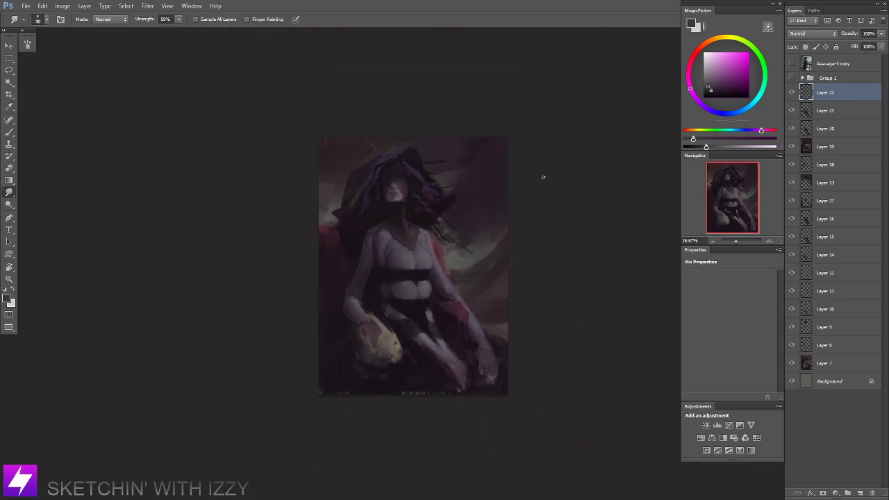
pyautogui.scroll(1, 465, 276)
# Darken the stocking band across the thigh with a sampled near-black tone, using a 40 px brush.
pyautogui.press('b')
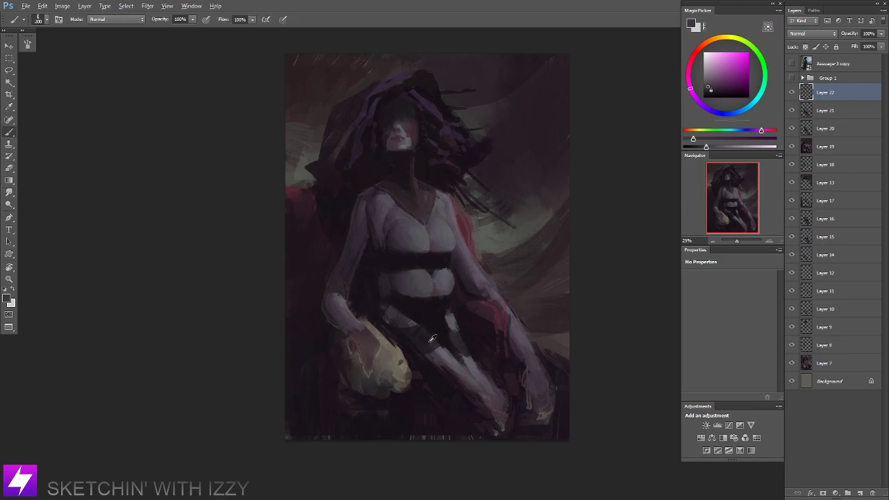
pyautogui.keyDown('alt'); pyautogui.click(428, 339); pyautogui.keyUp('alt')
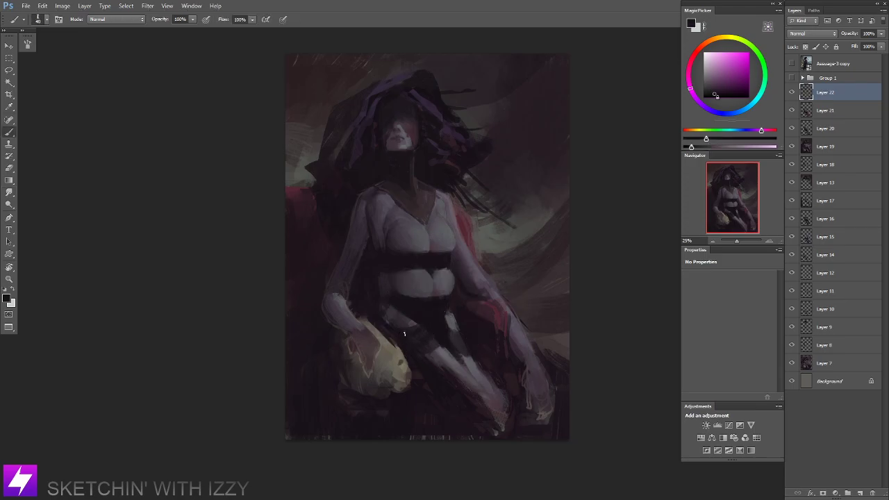
pyautogui.moveTo(430, 325); pyautogui.dragTo(393, 384)
# Touch up the background beside the figure with a sampled dark reddish brown, using a 100 px brush.
pyautogui.keyDown('alt'); pyautogui.click(472, 314); pyautogui.keyUp('alt')
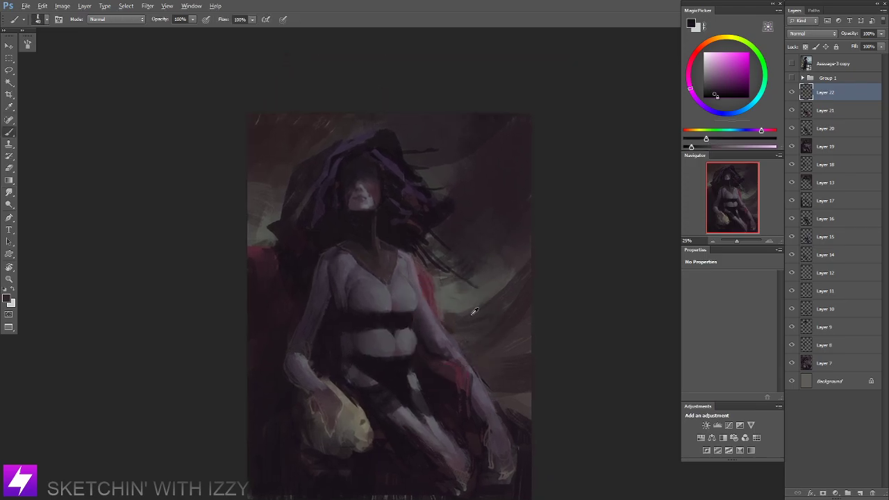
pyautogui.press(']')
pyautogui.press(']')
pyautogui.press(']')
pyautogui.press(']')
pyautogui.press(']')
pyautogui.press(']')
pyautogui.moveTo(533, 299); pyautogui.dragTo(517, 351)
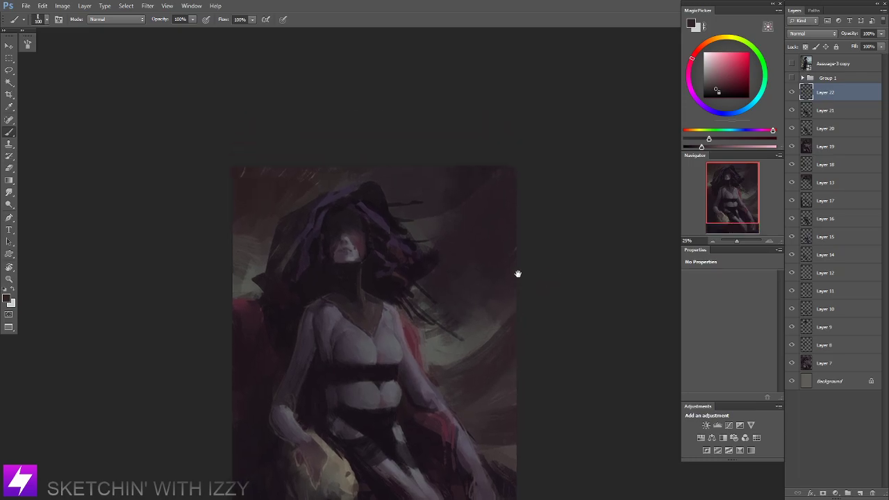
pyautogui.moveTo(441, 246)
pyautogui.mouseDown()
pyautogui.moveTo(456, 278)
pyautogui.moveTo(469, 279)
pyautogui.mouseUp()
# Fill out the outer edge of the hair mass with sampled near-black, enlarging the brush to 250 px.
pyautogui.keyDown('alt'); pyautogui.click(302, 293); pyautogui.keyUp('alt')
pyautogui.press(']')
pyautogui.press(']')
pyautogui.press(']')
pyautogui.press(']')
pyautogui.moveTo(293, 279); pyautogui.dragTo(292, 299)
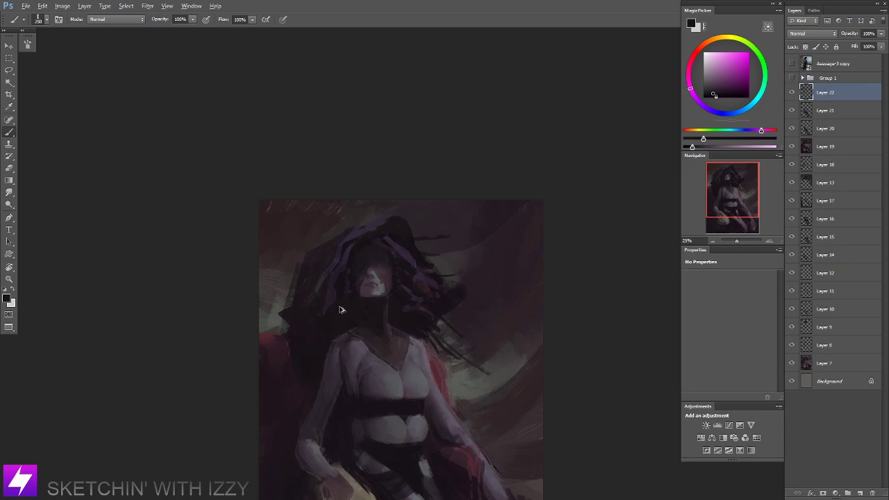
# Check the whole composition at reduced size and flip the canvas horizontally.
pyautogui.hotkey('ctrl', '-')
pyautogui.hotkey('ctrl', '-')
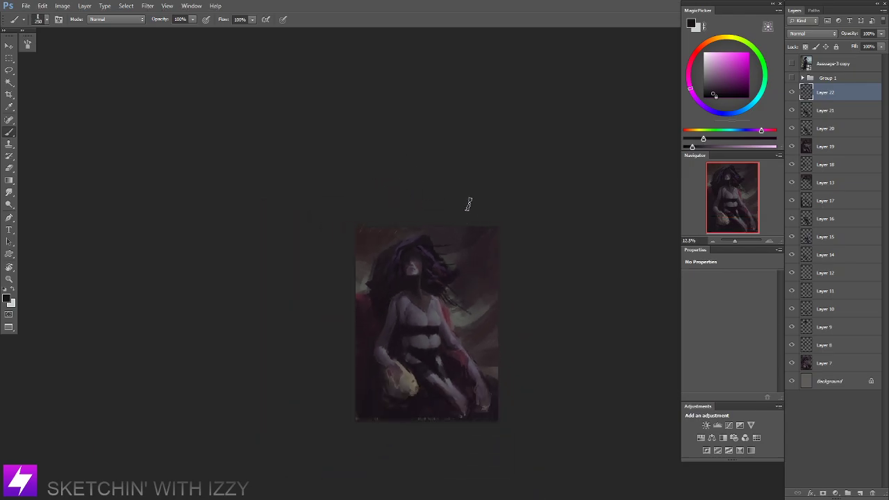
pyautogui.hotkey('ctrl', 'shift', 'h')
pyautogui.hotkey('ctrl', '+')
pyautogui.moveTo(414, 289)
pyautogui.mouseDown()
pyautogui.moveTo(440, 275)
pyautogui.moveTo(387, 290)
pyautogui.moveTo(402, 313)
pyautogui.mouseUp()
pyautogui.hotkey('ctrl', '+')
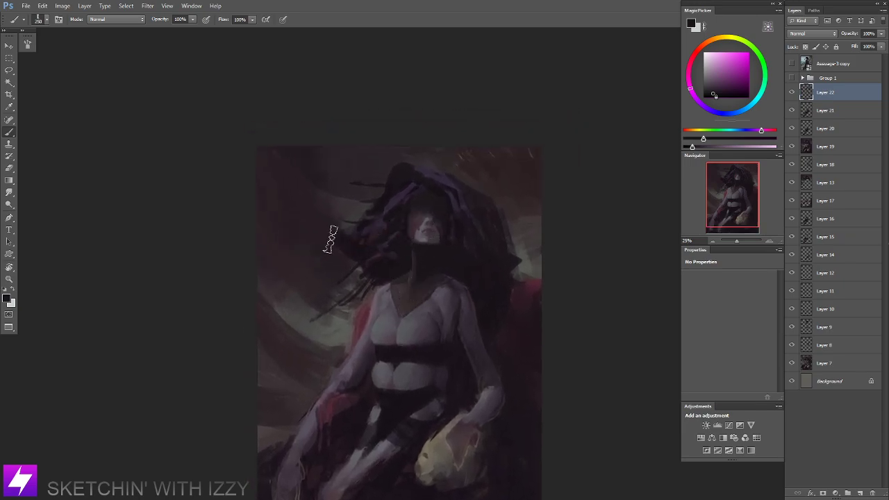
# Try another brush preset, and switch to a 9 px hard round brush.
pyautogui.rightClick(254, 258)
pyautogui.click(340, 133)
pyautogui.moveTo(380, 260); pyautogui.dragTo(262, 208)
pyautogui.rightClick(213, 214)
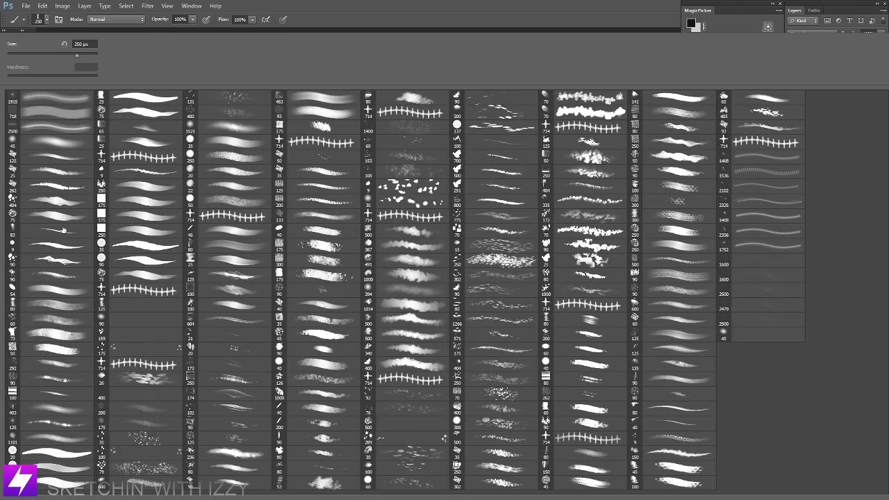
pyautogui.doubleClick(54, 248)
# Show the finished character reference on the topmost layer for comparison and hide it again.
pyautogui.hotkey('ctrl', '+')
pyautogui.moveTo(316, 314)
pyautogui.mouseDown()
pyautogui.moveTo(414, 301)
pyautogui.moveTo(434, 332)
pyautogui.mouseUp()
pyautogui.click(792, 65)
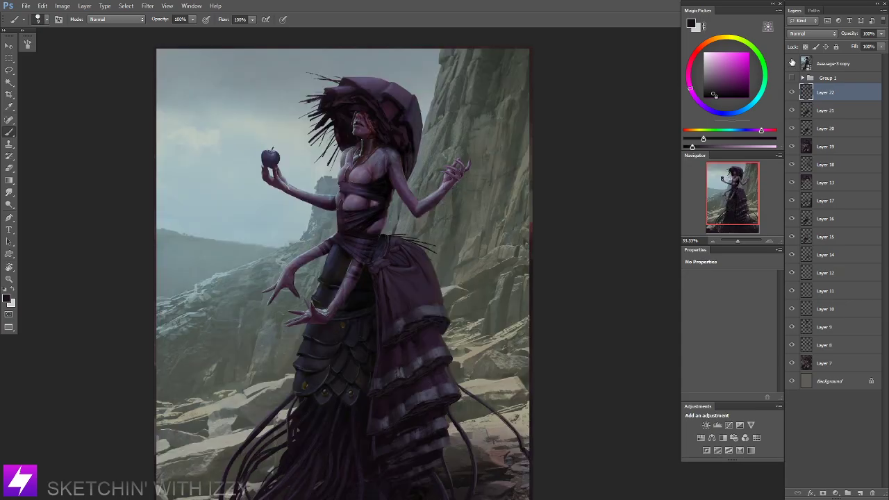
pyautogui.click(792, 64)
# Paint the shadowed drapery between the arm and legs with sampled dark maroon tones, using a 125 px round brush.
pyautogui.hotkey('ctrl', '-')
pyautogui.moveTo(451, 347)
pyautogui.mouseDown()
pyautogui.moveTo(434, 329)
pyautogui.moveTo(446, 305)
pyautogui.moveTo(436, 287)
pyautogui.moveTo(419, 327)
pyautogui.moveTo(395, 350)
pyautogui.moveTo(418, 328)
pyautogui.moveTo(401, 354)
pyautogui.mouseUp()
pyautogui.keyDown('alt'); pyautogui.click(413, 341); pyautogui.keyUp('alt')
pyautogui.press(']')
pyautogui.press(']')
pyautogui.press(']')
pyautogui.press(']')
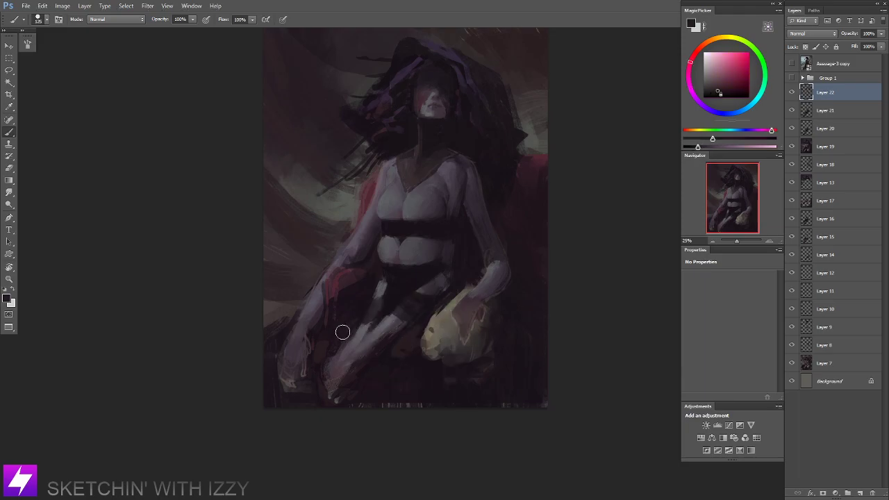
pyautogui.keyDown('alt'); pyautogui.click(366, 296); pyautogui.keyUp('alt')
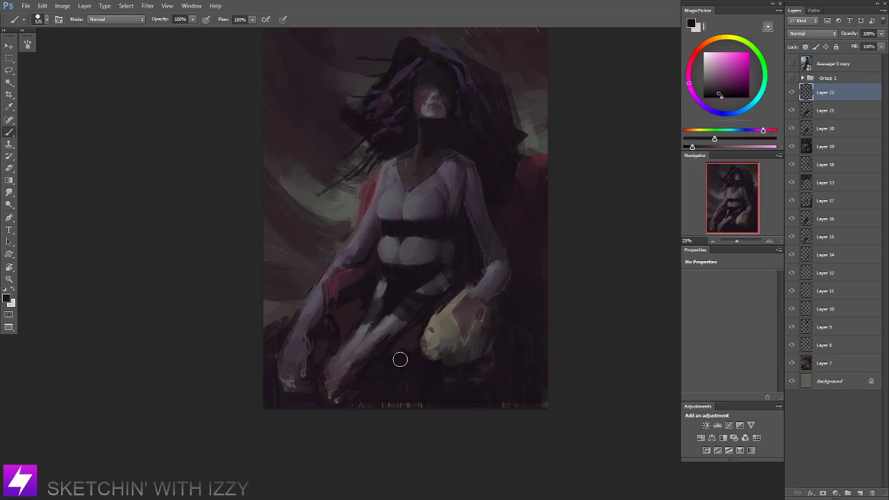
pyautogui.moveTo(381, 377); pyautogui.dragTo(406, 355)
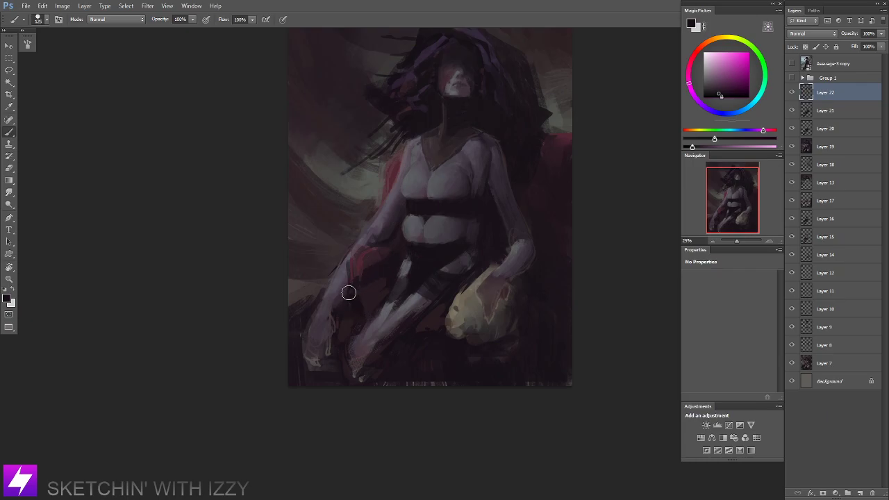
# Refine the drapery folds around the thigh and lower leg with sampled dark red and near-black, using a 90 px brush.
pyautogui.press('[')
pyautogui.press('[')
pyautogui.keyDown('alt'); pyautogui.click(385, 281); pyautogui.keyUp('alt')
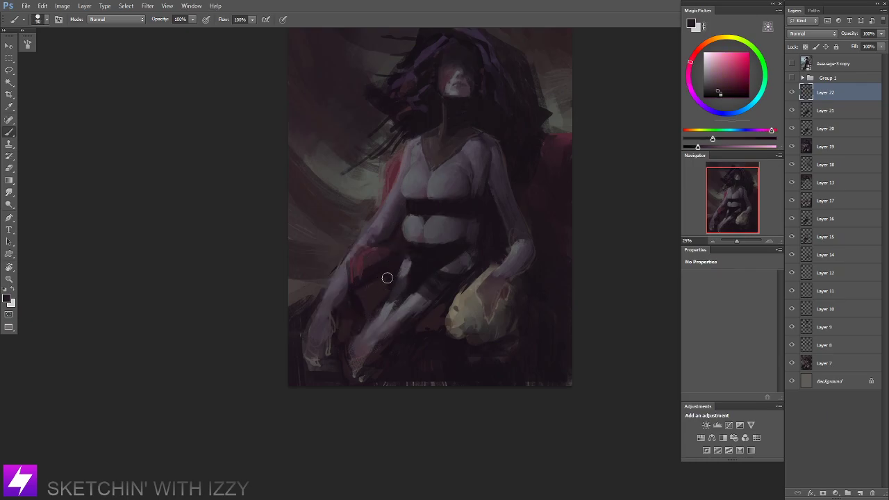
pyautogui.keyDown('alt'); pyautogui.click(450, 296); pyautogui.keyUp('alt')
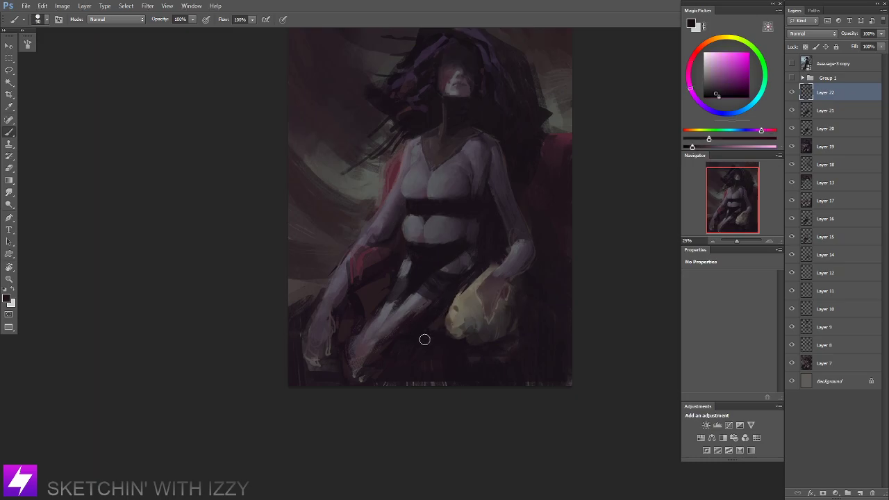
pyautogui.moveTo(405, 341)
pyautogui.mouseDown()
pyautogui.moveTo(455, 332)
pyautogui.moveTo(415, 361)
pyautogui.moveTo(449, 333)
pyautogui.mouseUp()
# Extend sampled dark maroon across the drapery below the legs with a 125 px brush and smudge it at 50% strength.
pyautogui.keyDown('alt'); pyautogui.click(411, 349); pyautogui.keyUp('alt')
pyautogui.press(']')
pyautogui.press(']')
pyautogui.press('r')
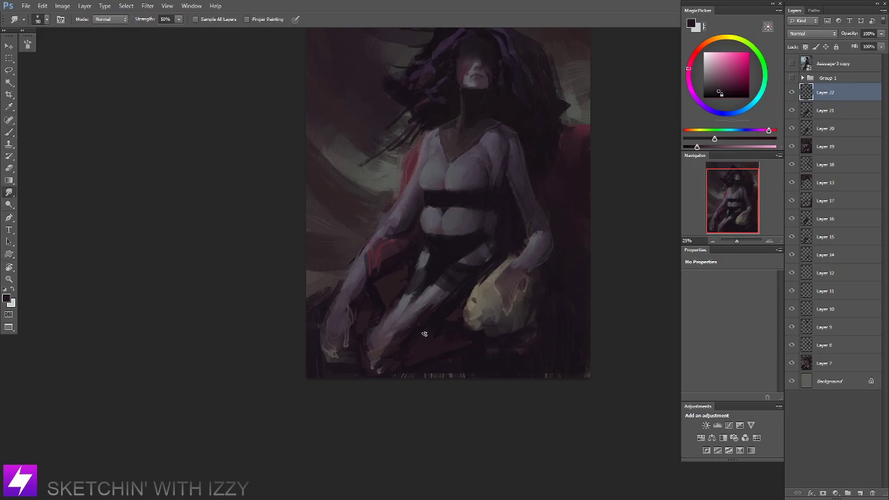
# Cover the light specks along the painting's lower edge with sampled dark maroon and near-black, using a 125 px brush.
pyautogui.press('b')
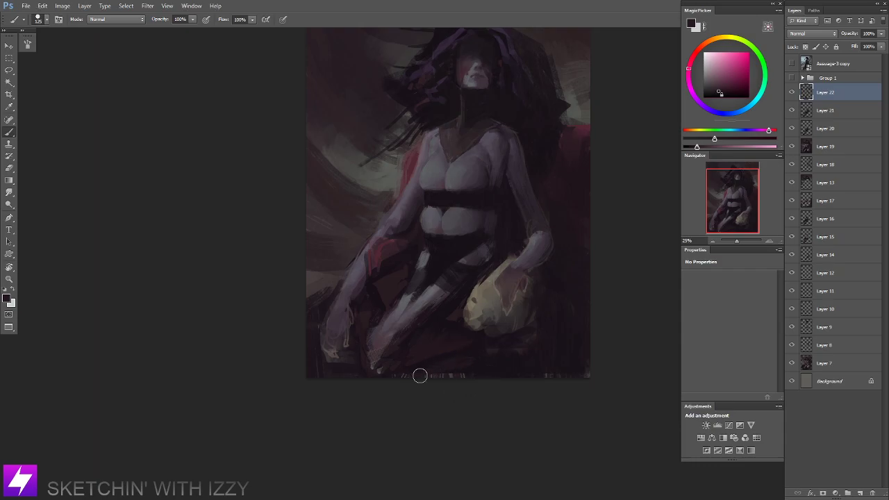
pyautogui.moveTo(420, 376); pyautogui.dragTo(456, 379)
pyautogui.keyDown('alt'); pyautogui.click(477, 355); pyautogui.keyUp('alt')
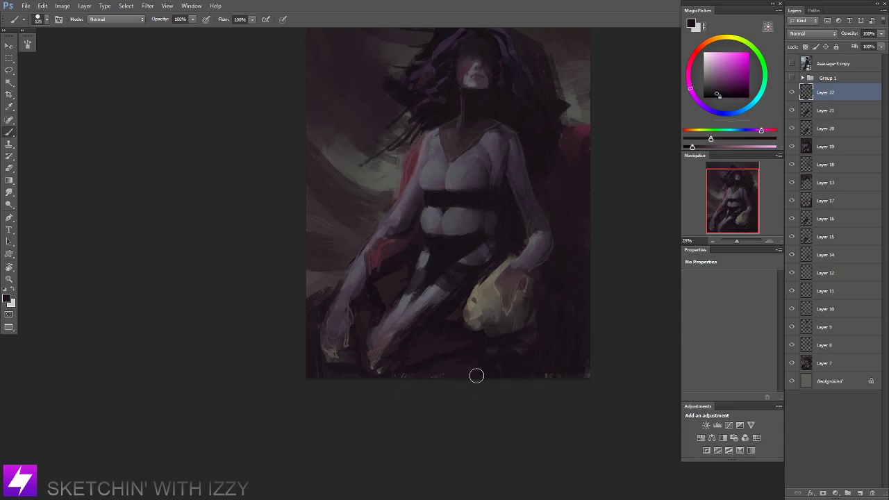
pyautogui.moveTo(381, 380); pyautogui.dragTo(395, 394)
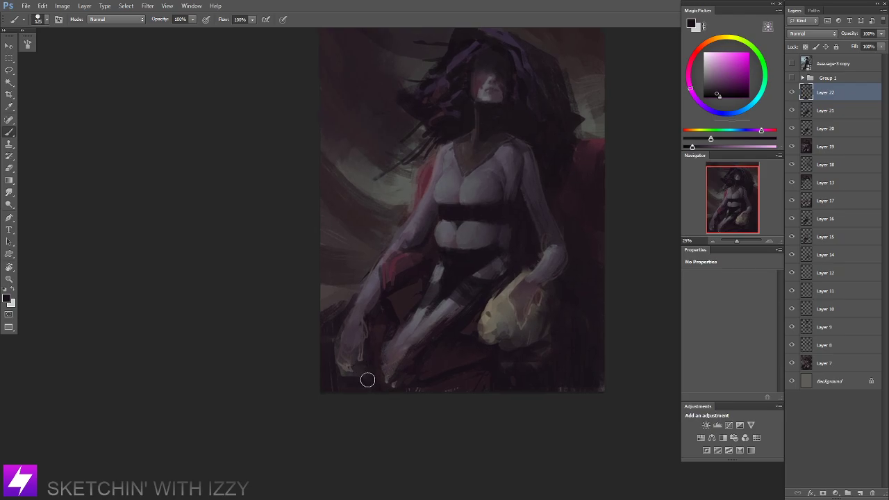
# Paint a sampled dark tone shifted to a blue hue on the chair beside the pale yellow object and smudge it.
pyautogui.hotkey('ctrl', '-')
pyautogui.moveTo(542, 321); pyautogui.dragTo(492, 310)
pyautogui.hotkey('ctrl', '+')
pyautogui.moveTo(503, 121); pyautogui.dragTo(452, 185)
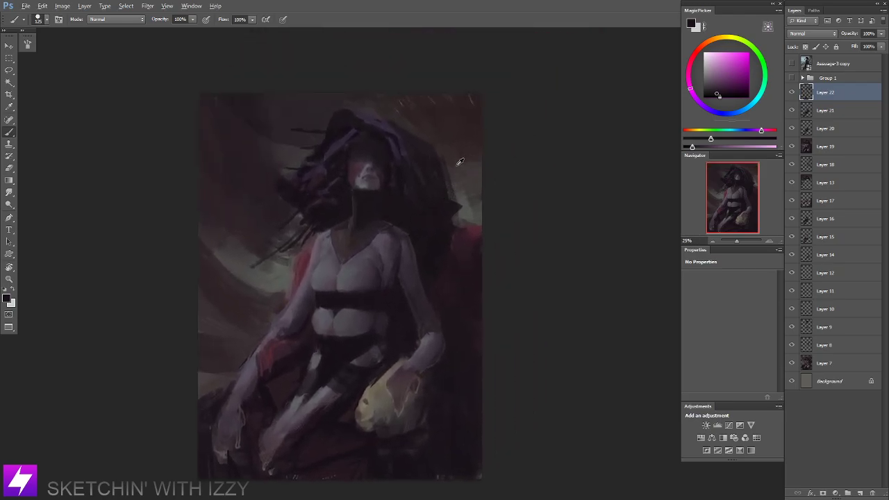
pyautogui.keyDown('alt'); pyautogui.click(445, 168); pyautogui.keyUp('alt')
pyautogui.moveTo(469, 387)
pyautogui.mouseDown()
pyautogui.moveTo(466, 353)
pyautogui.moveTo(459, 359)
pyautogui.mouseUp()
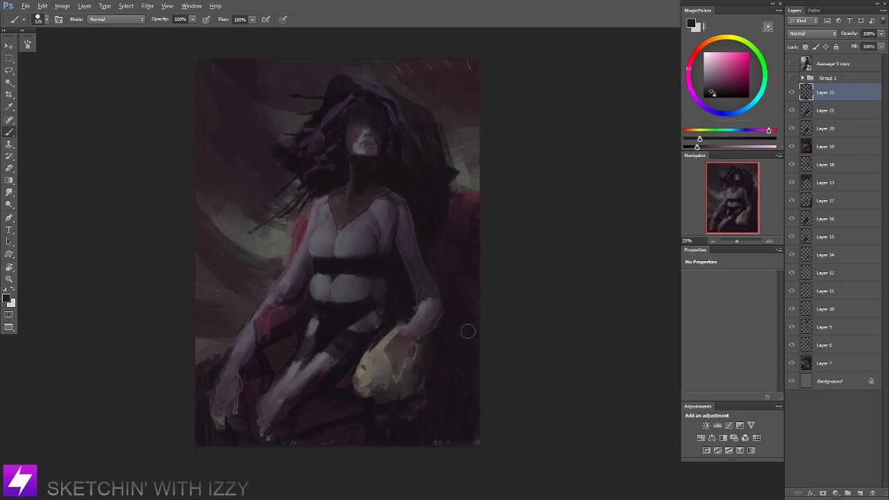
pyautogui.moveTo(763, 131); pyautogui.dragTo(745, 131)
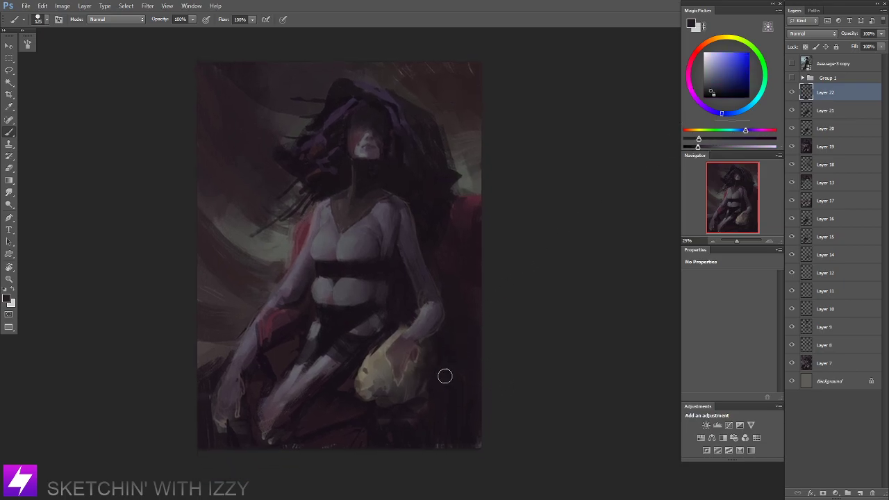
pyautogui.press('r')
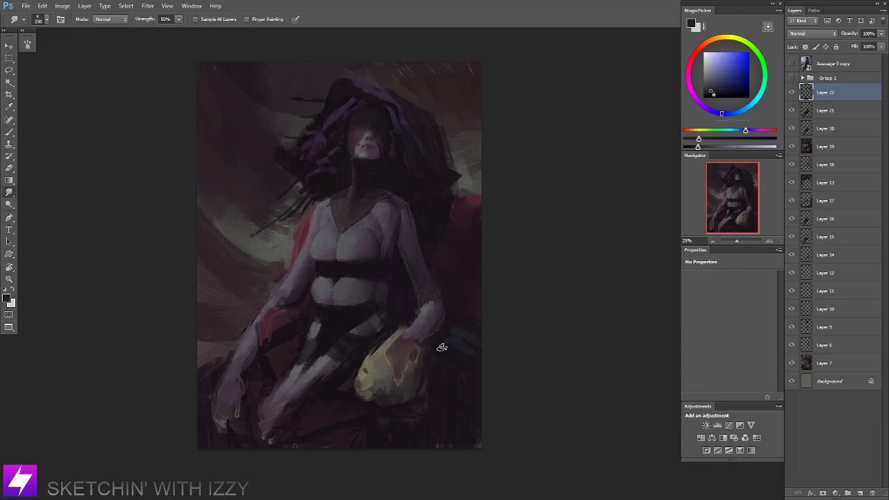
pyautogui.press('b')
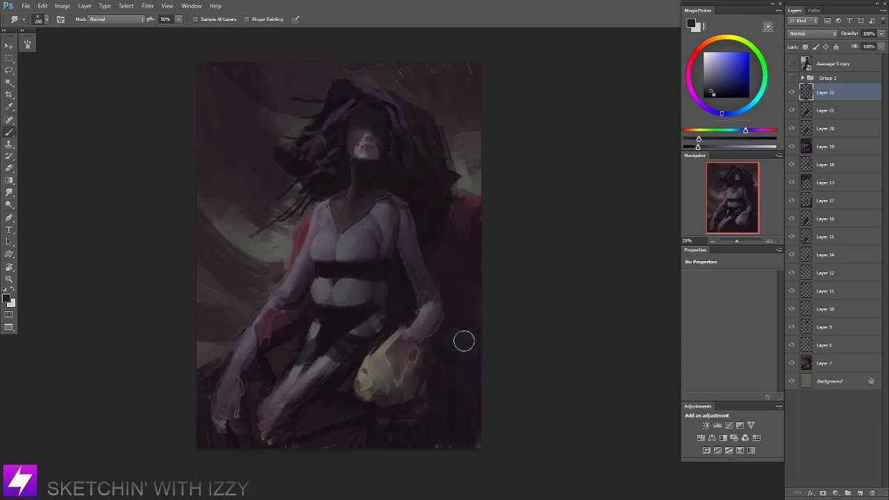
# Check the composition at a reduced view size and flip the canvas horizontally.
pyautogui.moveTo(451, 290); pyautogui.dragTo(454, 322)
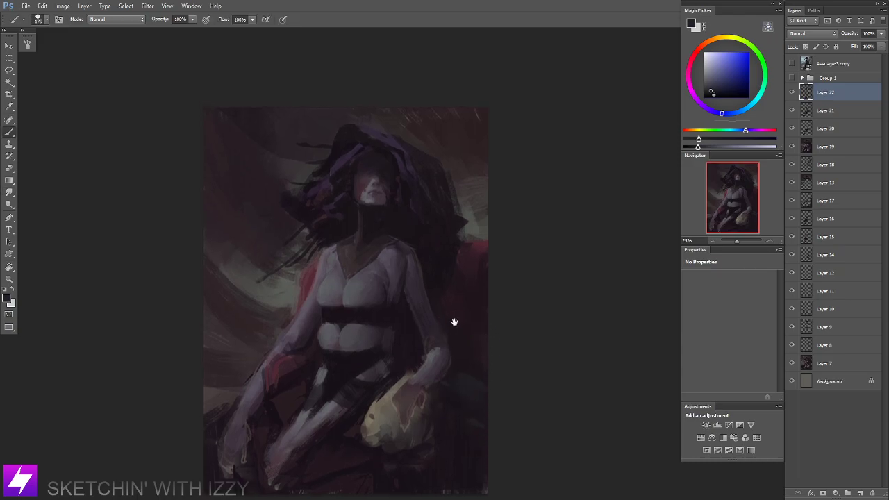
pyautogui.press('r')
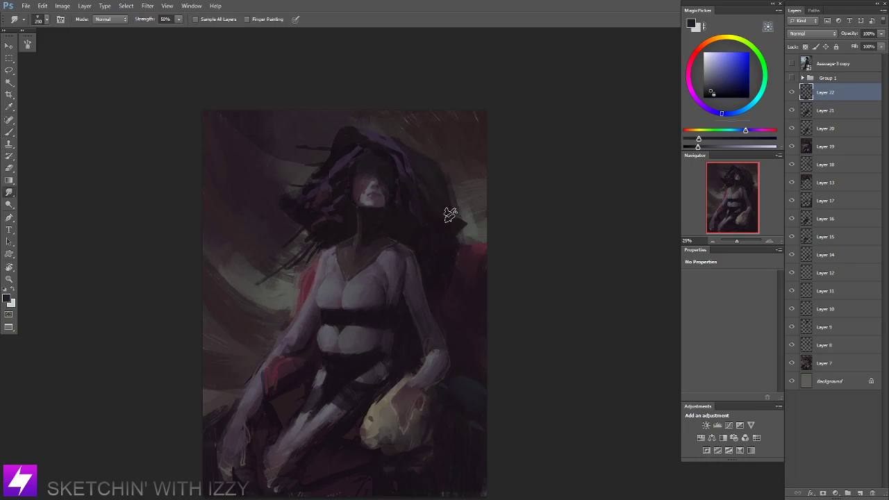
pyautogui.moveTo(456, 288); pyautogui.dragTo(434, 287)
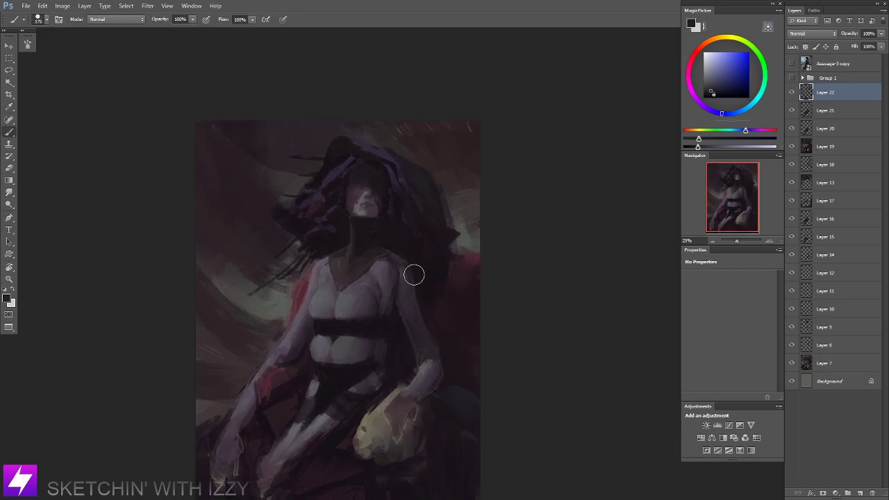
pyautogui.hotkey('ctrl', '-')
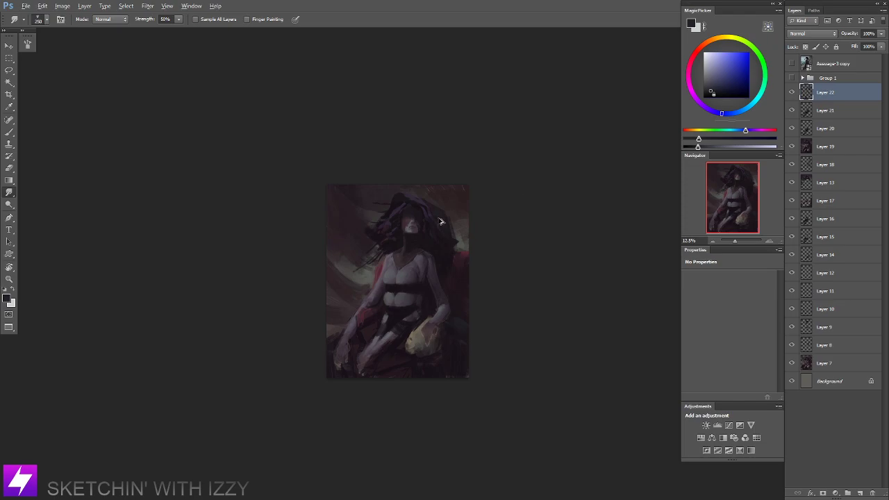
pyautogui.press('b')
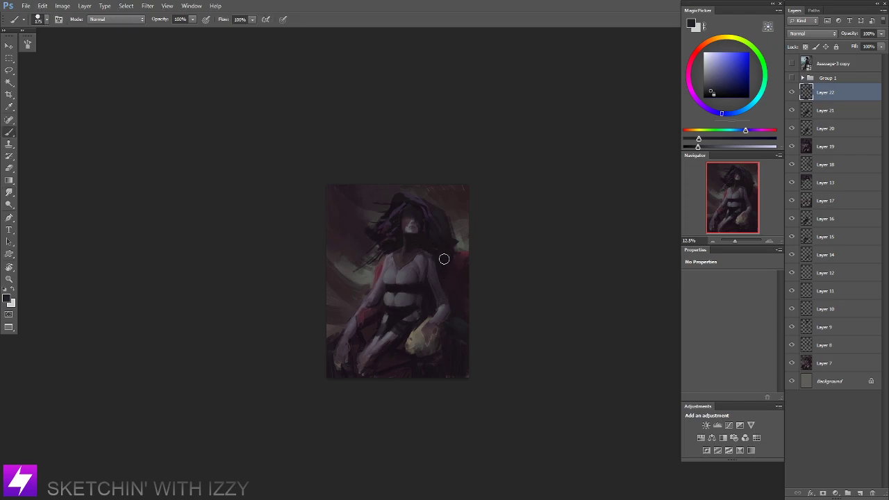
pyautogui.press('r')
pyautogui.hotkey('ctrl', '-')
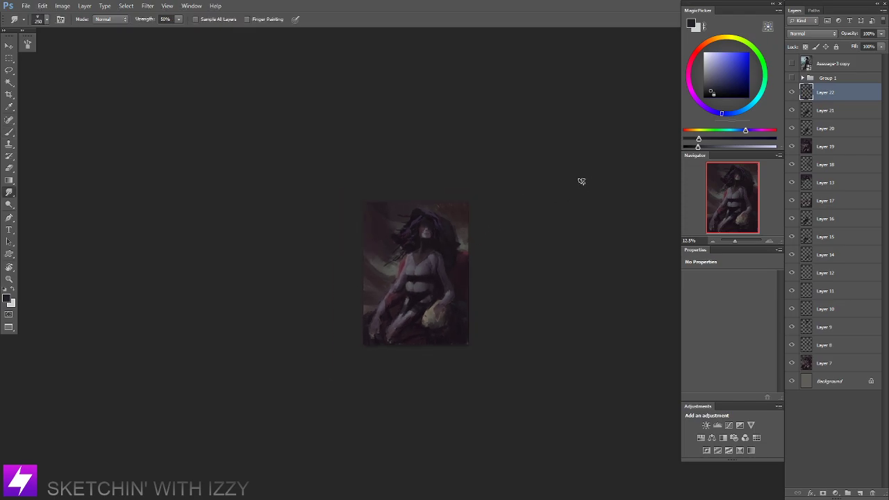
pyautogui.hotkey('ctrl', 'shift', 'h')
pyautogui.moveTo(447, 257); pyautogui.dragTo(405, 269)
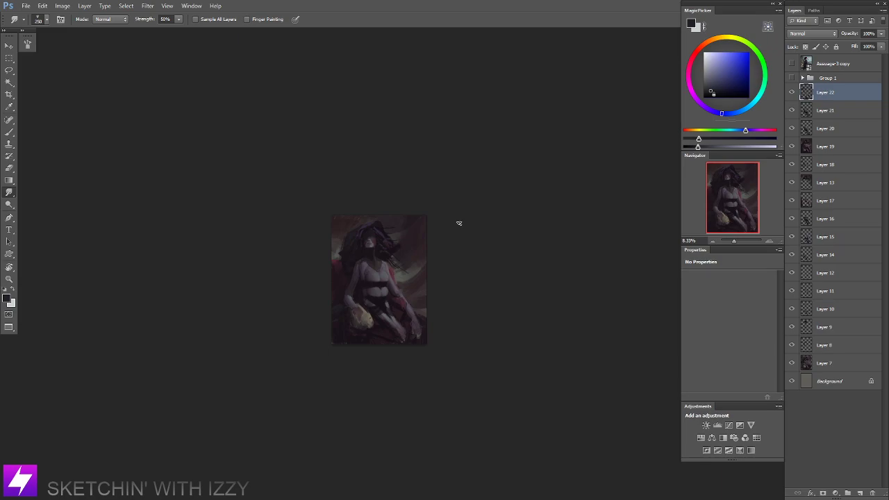
pyautogui.hotkey('ctrl', '+')
pyautogui.hotkey('ctrl', '+')
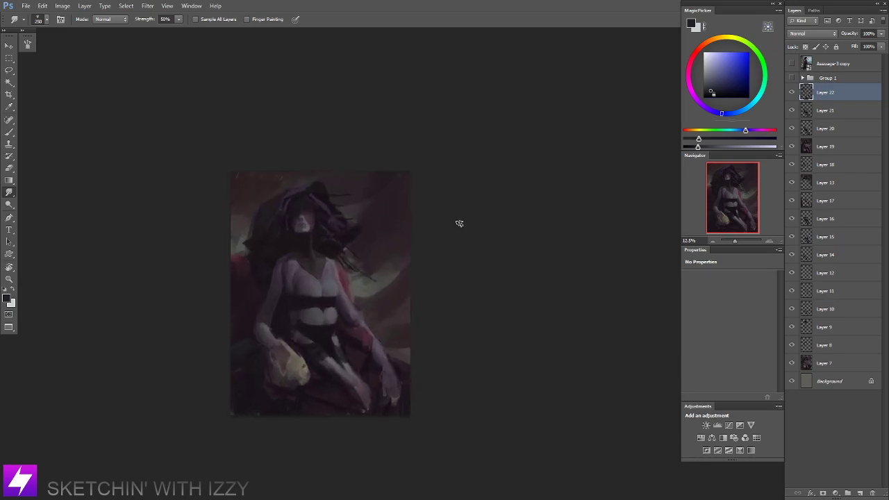
pyautogui.moveTo(307, 292); pyautogui.dragTo(389, 278)
pyautogui.hotkey('ctrl', '+')
# Add a new layer above Layer 22 and choose the 80 px brush preset for painting the figure.
pyautogui.hotkey('ctrl', 'shift', 'alt', 'n')
pyautogui.press('b')
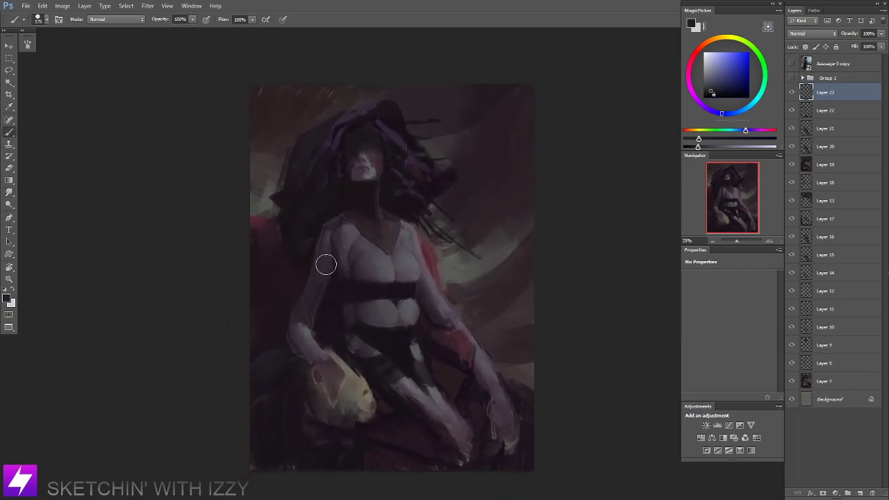
pyautogui.moveTo(204, 283); pyautogui.dragTo(78, 292)
pyautogui.rightClick(169, 201)
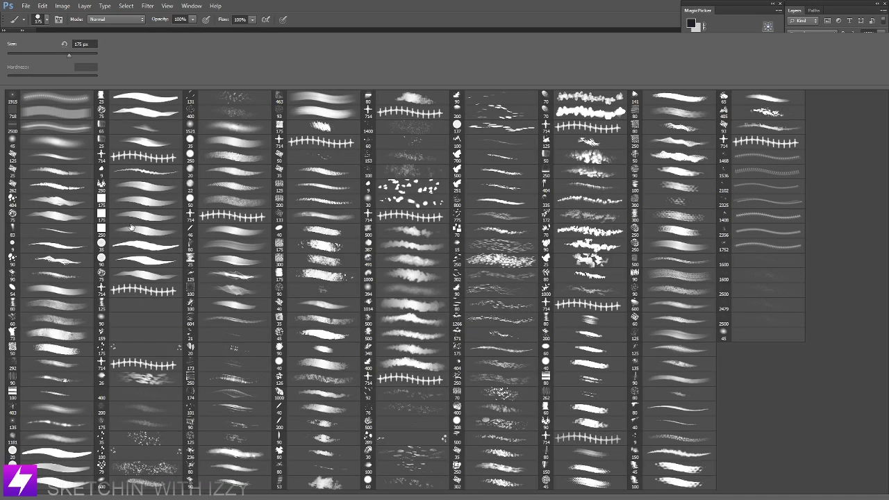
pyautogui.doubleClick(71, 306)
pyautogui.hotkey('ctrl', '+')
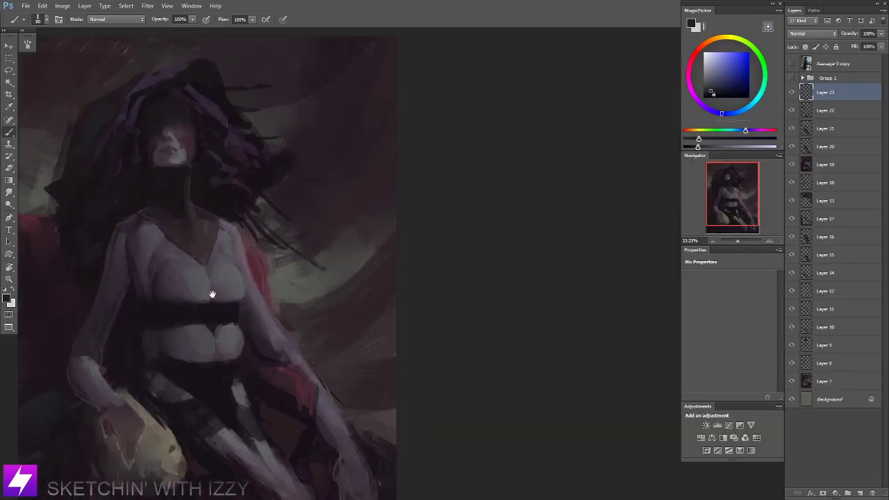
pyautogui.moveTo(213, 294); pyautogui.dragTo(278, 274)
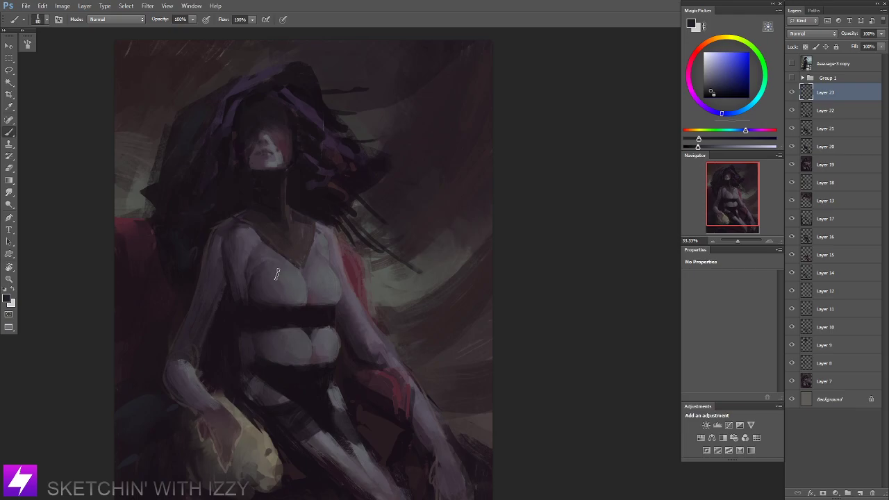
pyautogui.moveTo(230, 283); pyautogui.dragTo(270, 299)
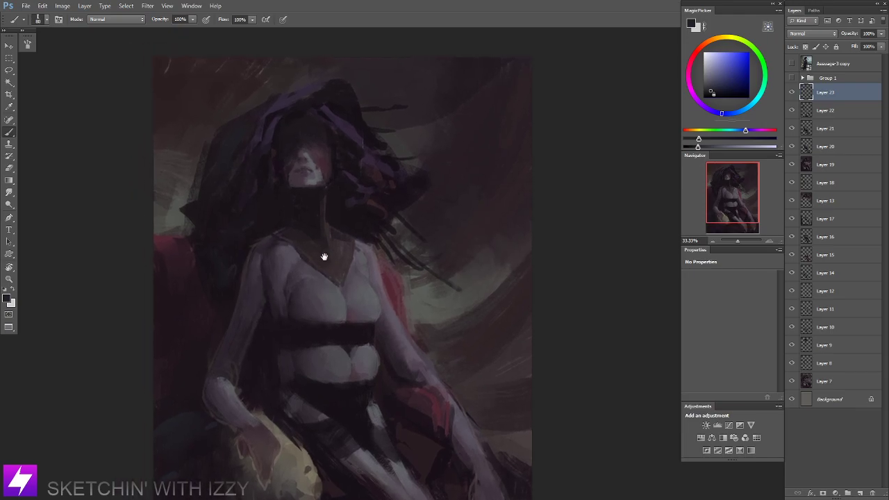
pyautogui.moveTo(325, 257)
pyautogui.mouseDown()
pyautogui.moveTo(338, 257)
pyautogui.moveTo(320, 257)
pyautogui.mouseUp()
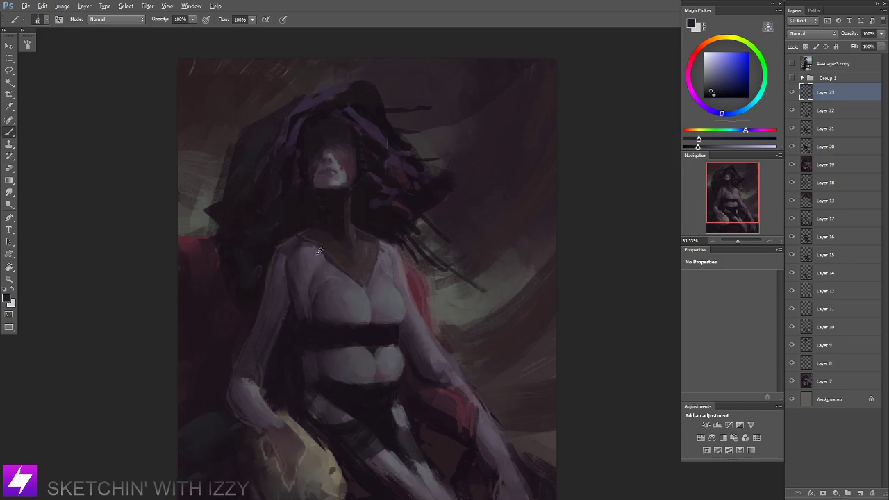
# Sample muted violet from the chest and briefly show the reference painting's layer to study the torso straps.
pyautogui.keyDown('alt'); pyautogui.click(324, 263); pyautogui.keyUp('alt')
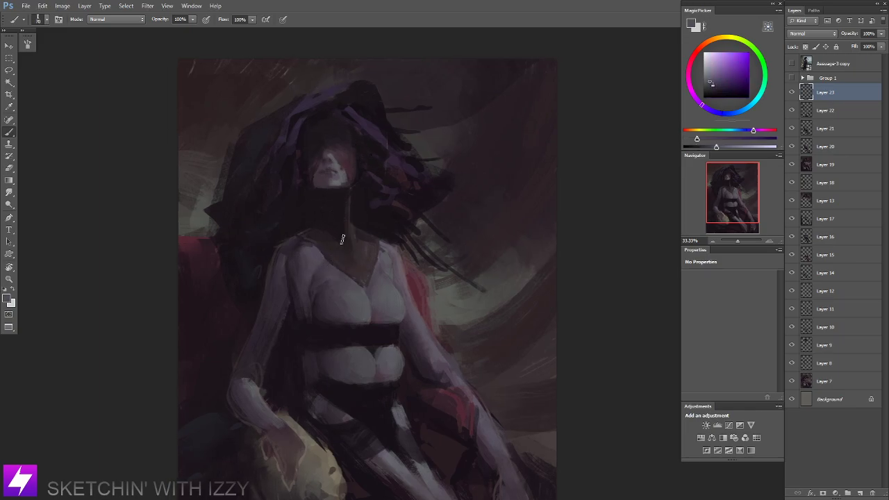
pyautogui.click(791, 64)
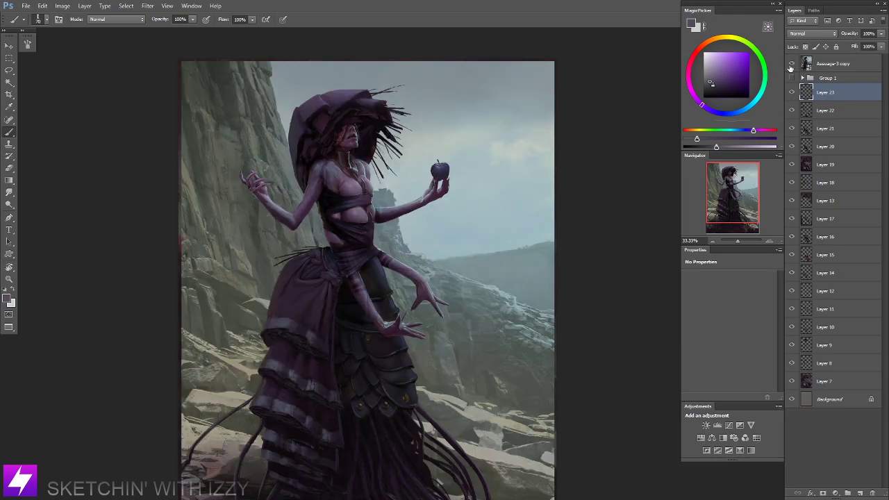
pyautogui.click(791, 64)
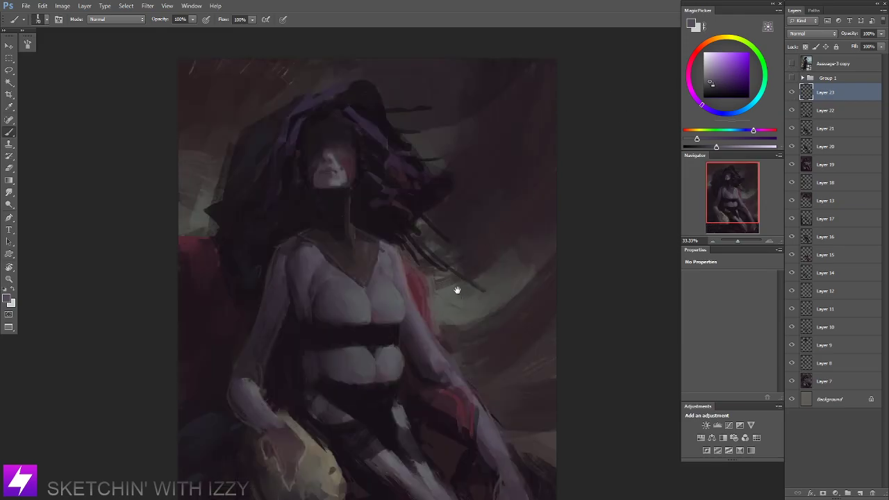
# Paint a sampled near-black strap between the breasts and down the abdomen with a 15 px brush, using a small lasso selection on the abdomen.
pyautogui.moveTo(457, 290)
pyautogui.mouseDown()
pyautogui.moveTo(400, 225)
pyautogui.moveTo(392, 276)
pyautogui.mouseUp()
pyautogui.keyDown('alt'); pyautogui.click(392, 282); pyautogui.keyUp('alt')
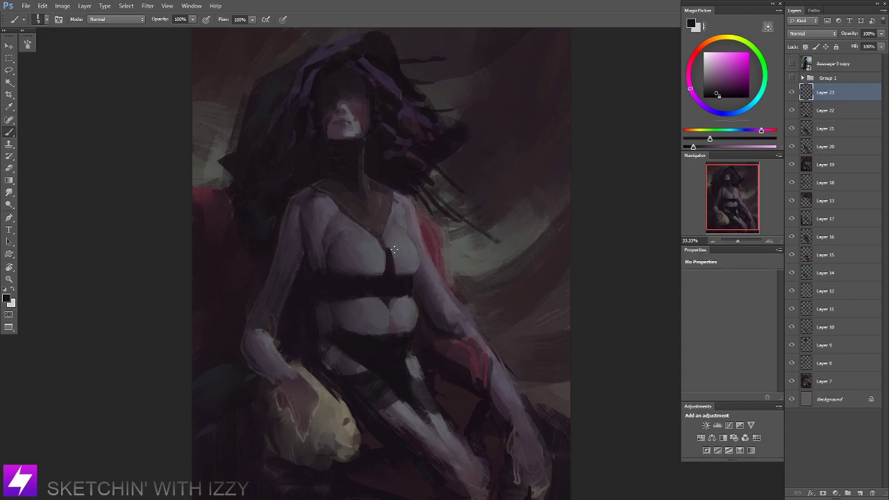
pyautogui.press(']')
pyautogui.press(']')
pyautogui.press(']')
pyautogui.press(']')
pyautogui.press('l')
pyautogui.moveTo(401, 316); pyautogui.dragTo(416, 280)
pyautogui.press('b')
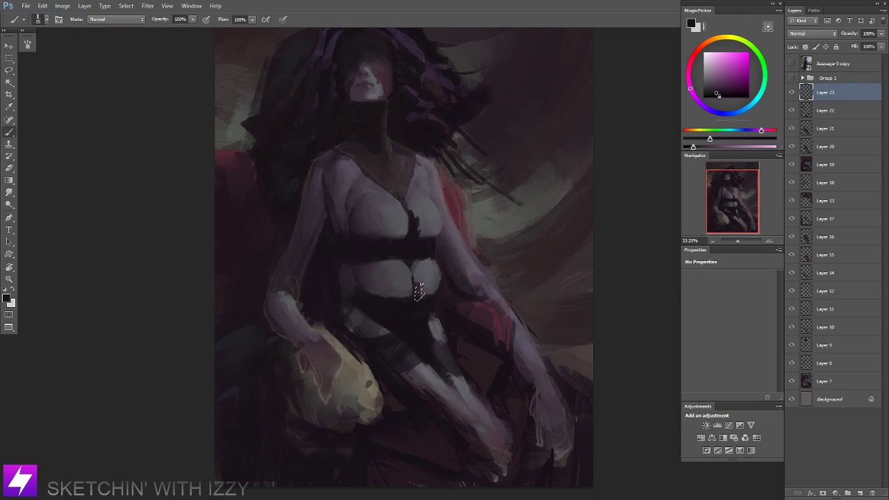
pyautogui.press('l')
pyautogui.hotkey('ctrl', 'd')
# Flip the canvas back horizontally and check the new straps on the torso.
pyautogui.hotkey('ctrl', '-')
pyautogui.moveTo(474, 182)
pyautogui.mouseDown()
pyautogui.moveTo(506, 205)
pyautogui.moveTo(467, 260)
pyautogui.mouseUp()
pyautogui.press('b')
pyautogui.hotkey('ctrl', 'shift', 'h')
pyautogui.moveTo(414, 280); pyautogui.dragTo(435, 255)
pyautogui.hotkey('ctrl', '+')
pyautogui.hotkey('ctrl', '+')
pyautogui.moveTo(478, 223); pyautogui.dragTo(451, 257)
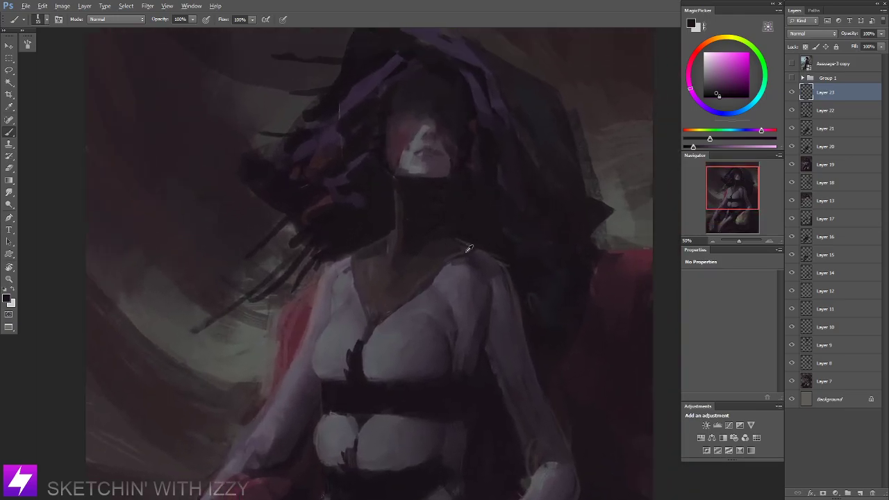
# Show and hide the reference painting's layer to compare its neck and shoulders with the figure.
pyautogui.hotkey('ctrl', '-')
pyautogui.click(793, 63)
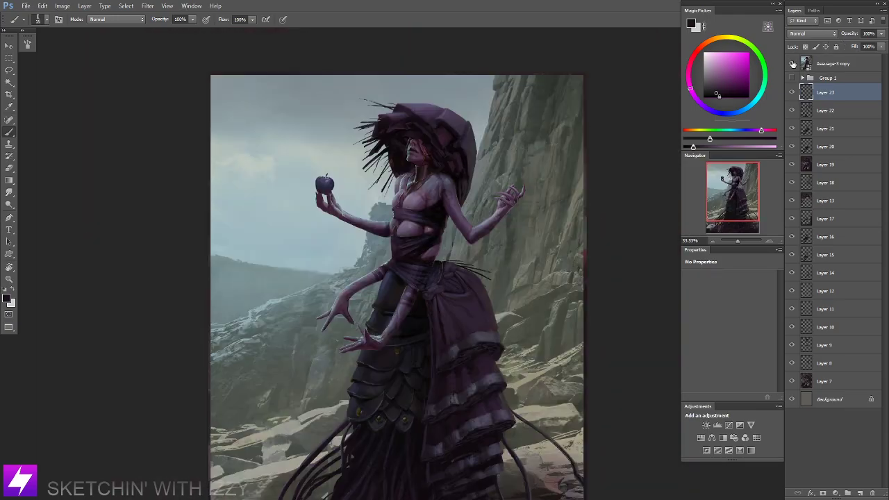
pyautogui.click(792, 64)
# Extend the dark collar over the shoulder beside the long hair with sampled near-black and dark brown, starting with a 20 px brush.
pyautogui.scroll(1, 500, 212)
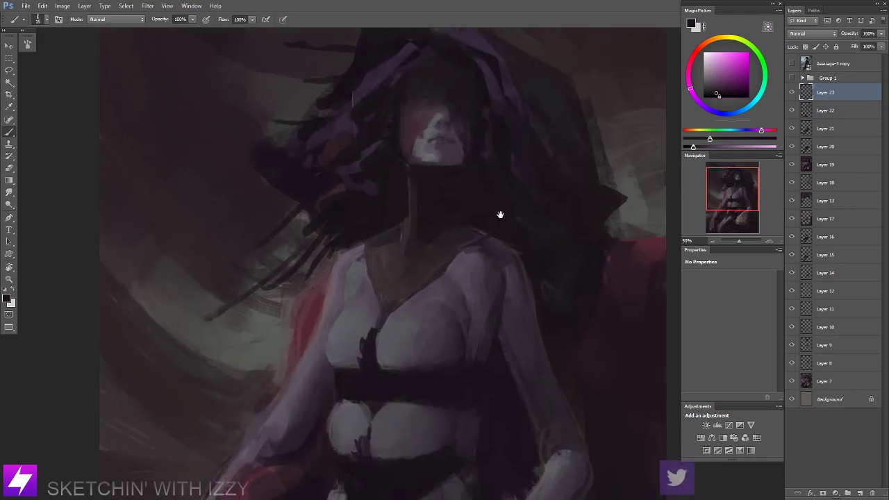
pyautogui.keyDown('alt'); pyautogui.click(515, 222); pyautogui.keyUp('alt')
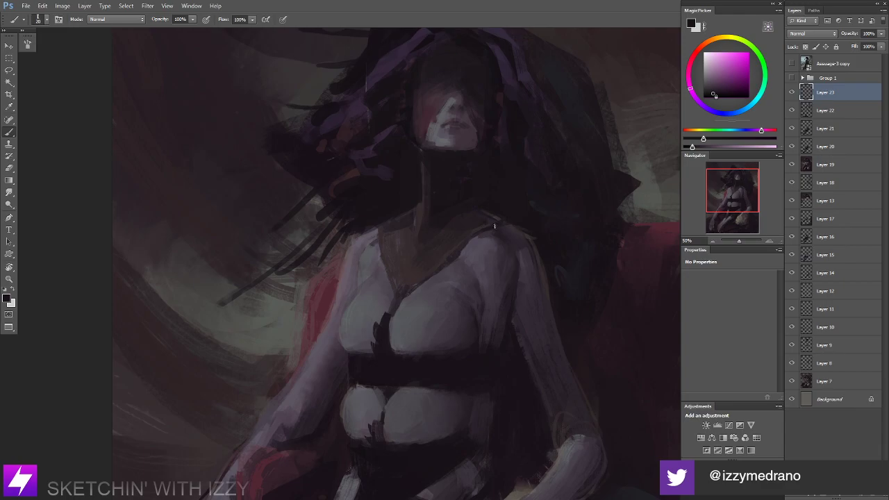
pyautogui.keyDown('alt'); pyautogui.click(495, 220); pyautogui.keyUp('alt')
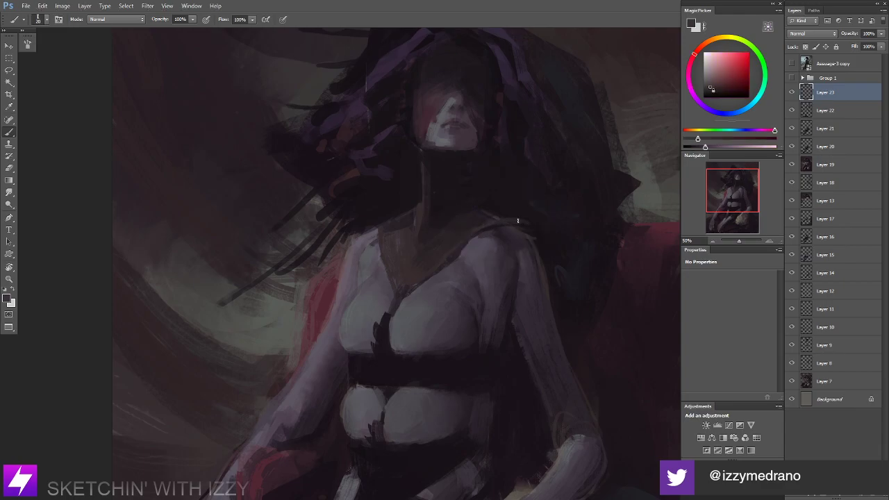
pyautogui.keyDown('alt'); pyautogui.click(472, 217); pyautogui.keyUp('alt')
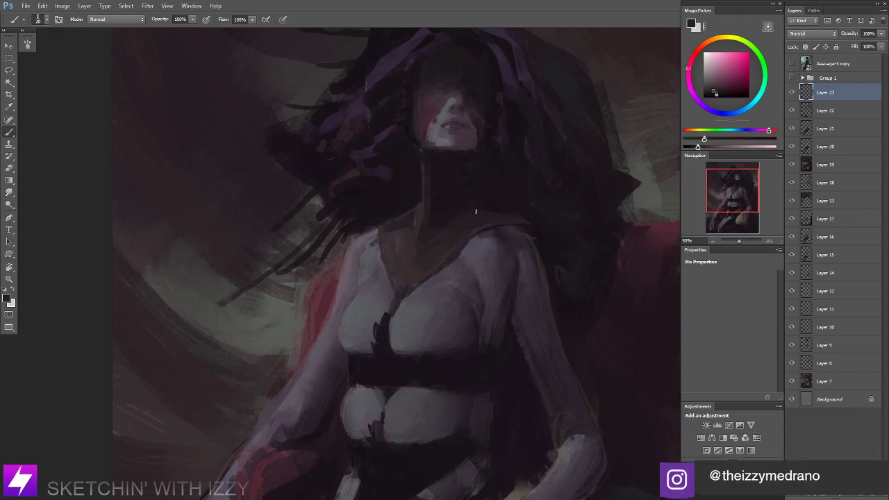
pyautogui.moveTo(475, 211)
pyautogui.mouseDown()
pyautogui.moveTo(506, 258)
pyautogui.moveTo(485, 252)
pyautogui.mouseUp()
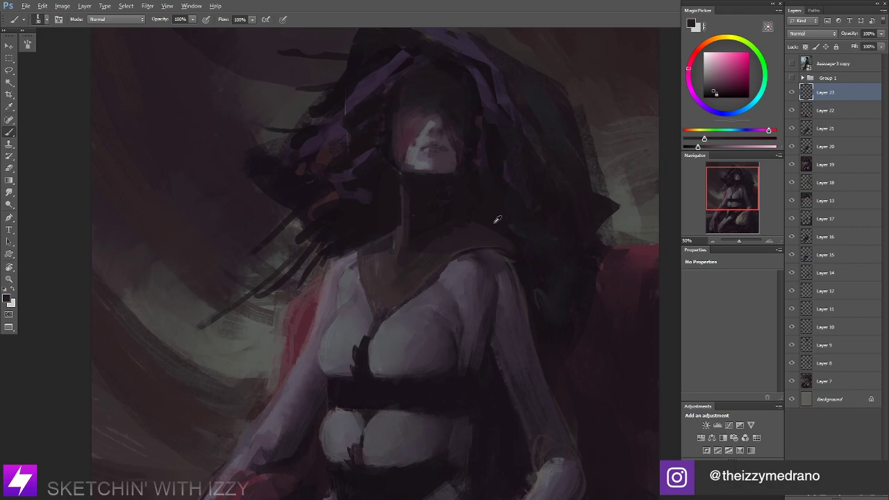
pyautogui.keyDown('alt'); pyautogui.click(498, 220); pyautogui.keyUp('alt')
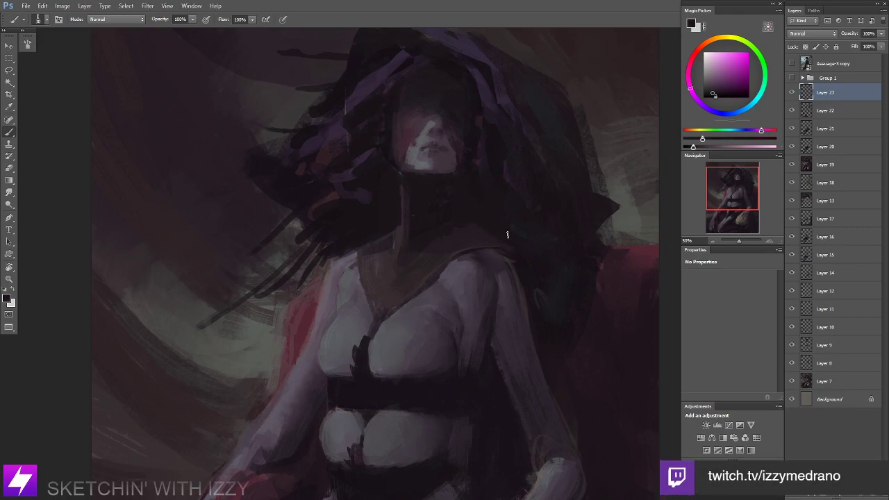
# Refine the collar between the neck and the windblown hair with sampled near-black and dark reddish brown.
pyautogui.moveTo(401, 243); pyautogui.dragTo(434, 270)
pyautogui.keyDown('alt'); pyautogui.click(418, 273); pyautogui.keyUp('alt')
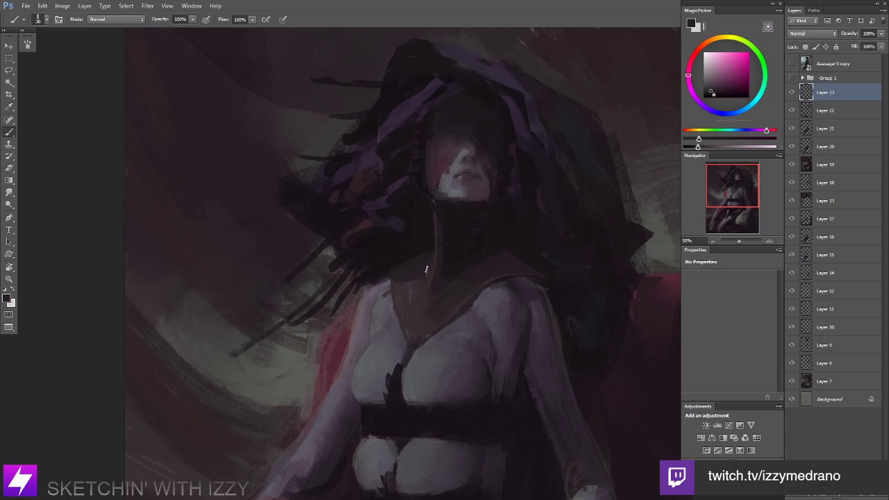
pyautogui.keyDown('alt'); pyautogui.click(425, 243); pyautogui.keyUp('alt')
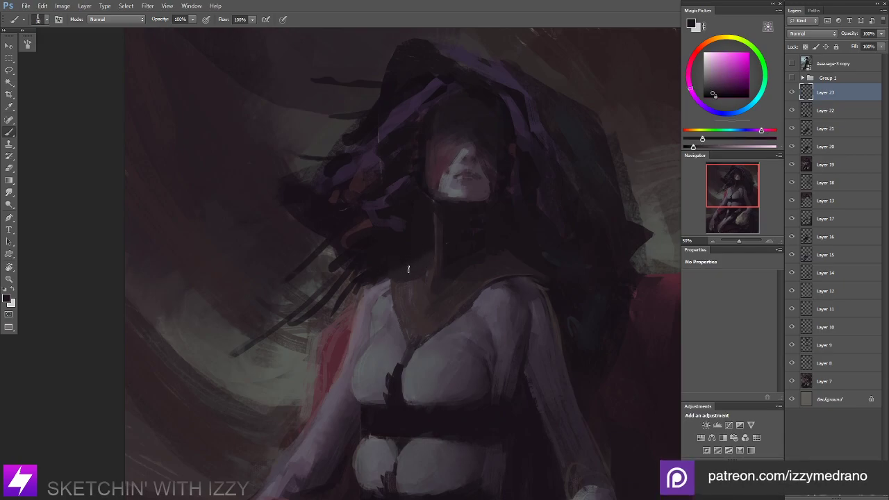
pyautogui.keyDown('alt'); pyautogui.click(433, 275); pyautogui.keyUp('alt')
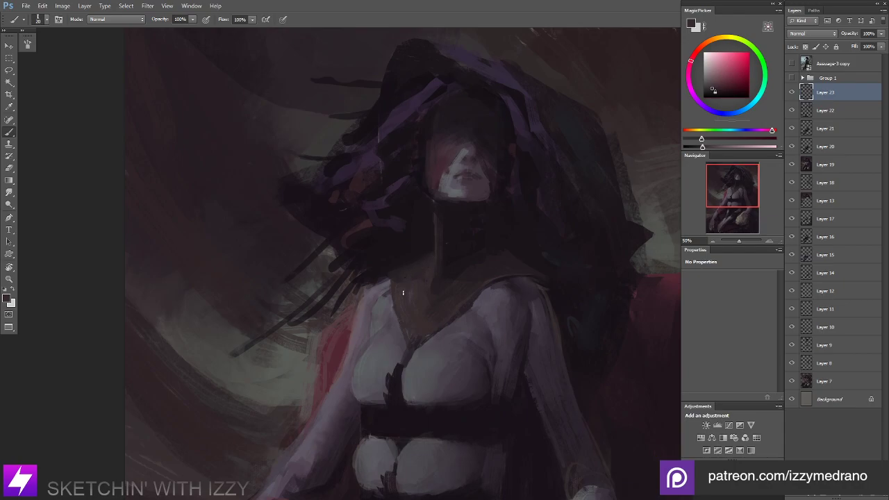
# Flip the canvas horizontally again and check the collar and torso from a distance.
pyautogui.scroll(-2, 479, 234)
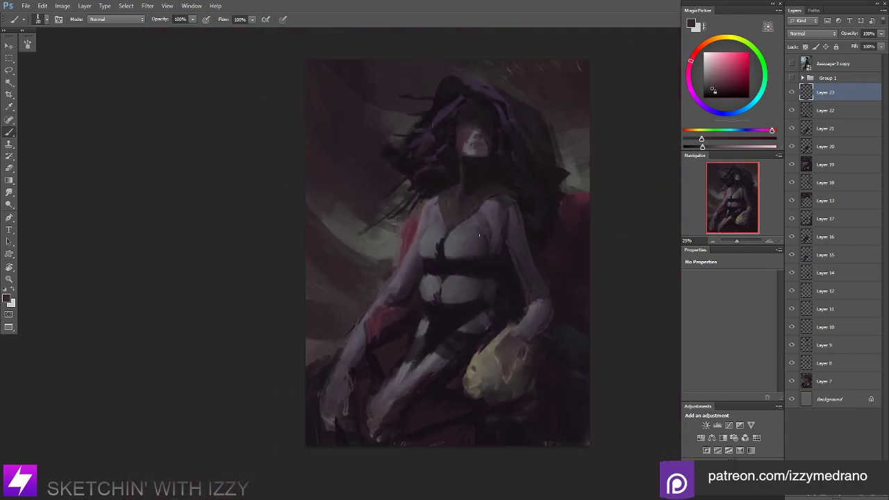
pyautogui.scroll(-1, 479, 237)
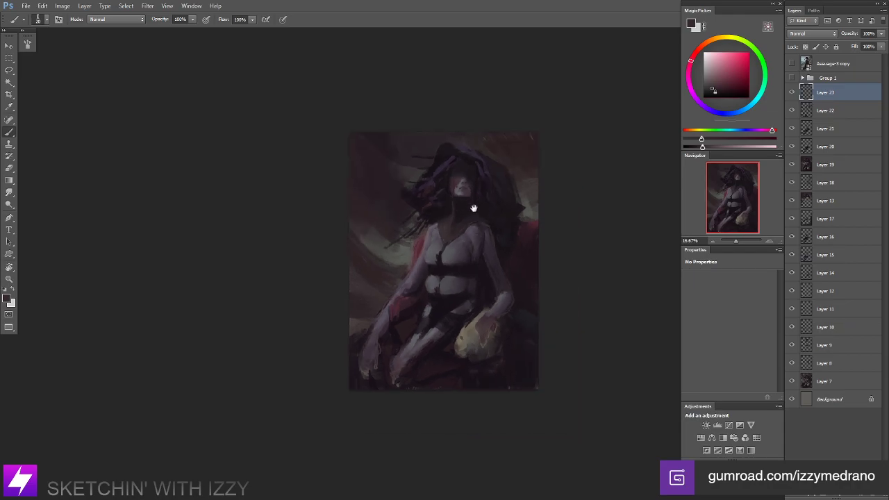
pyautogui.moveTo(474, 208); pyautogui.dragTo(471, 289)
pyautogui.scroll(2, 445, 175)
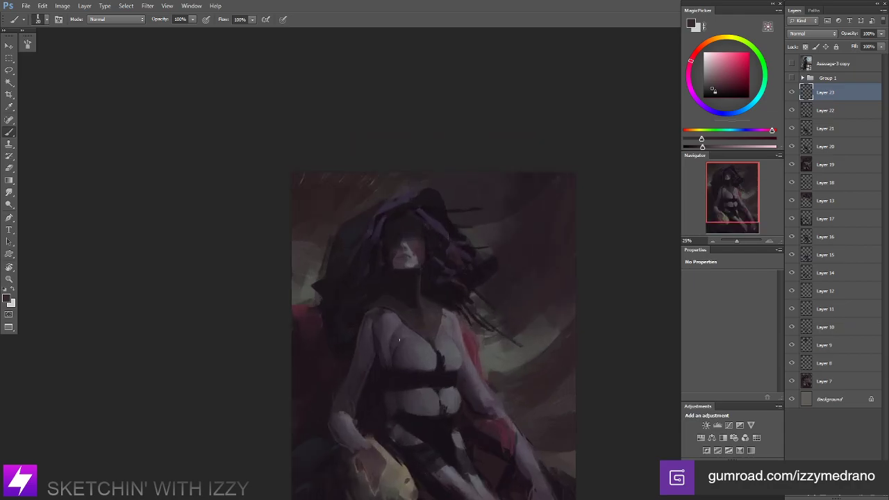
pyautogui.moveTo(421, 327); pyautogui.dragTo(464, 331)
# Lighten the shoulder beside the windblown hair with sampled muted blue-grey, reducing the brush to 40 px.
pyautogui.scroll(1, 451, 321)
pyautogui.keyDown('alt'); pyautogui.click(463, 333); pyautogui.keyUp('alt')
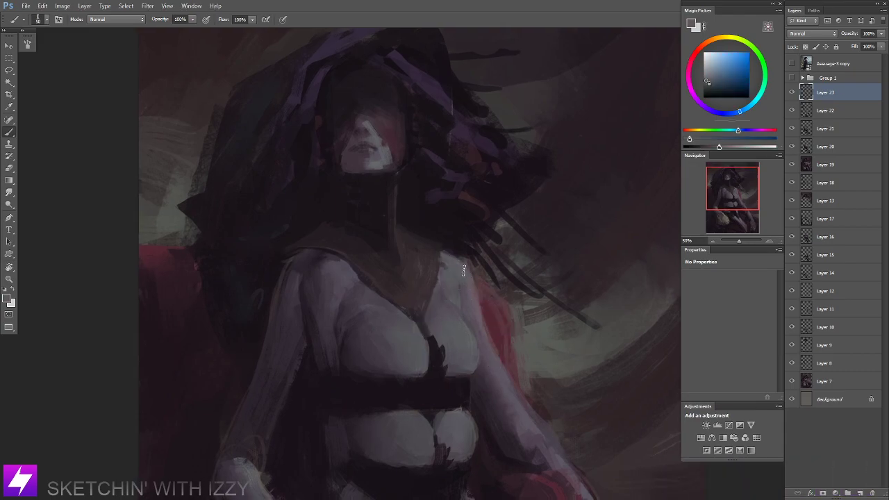
pyautogui.press('[')
pyautogui.scroll(-2, 500, 292)
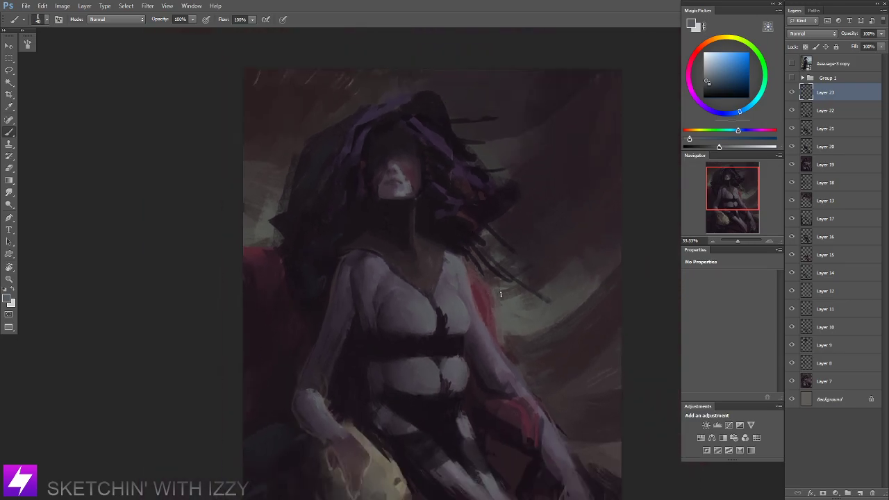
# Rework the shoulder beside the windblown hair with sampled muted purple-grey and blue-grey on a temporarily tilted canvas.
pyautogui.press('r')
pyautogui.moveTo(479, 341)
pyautogui.mouseDown()
pyautogui.moveTo(459, 314)
pyautogui.moveTo(462, 303)
pyautogui.moveTo(466, 341)
pyautogui.moveTo(480, 308)
pyautogui.moveTo(465, 297)
pyautogui.mouseUp()
pyautogui.hotkey('ctrl', '+')
pyautogui.press('b')
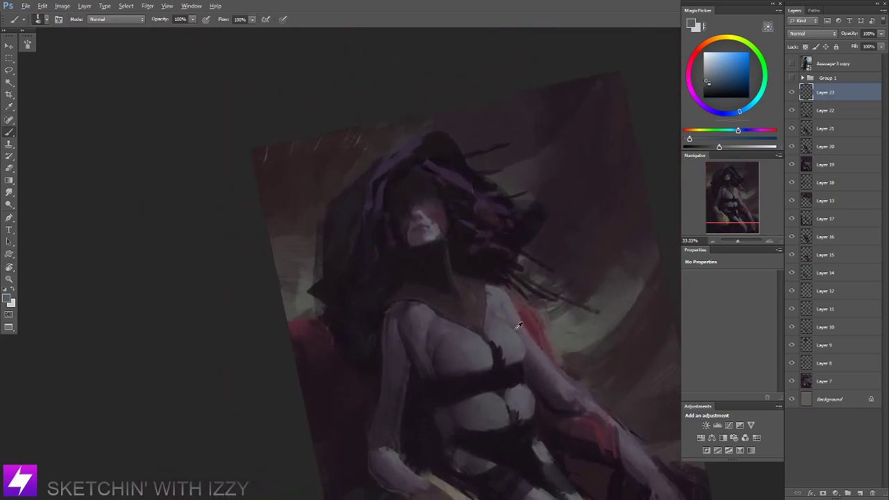
pyautogui.keyDown('alt'); pyautogui.click(518, 325); pyautogui.keyUp('alt')
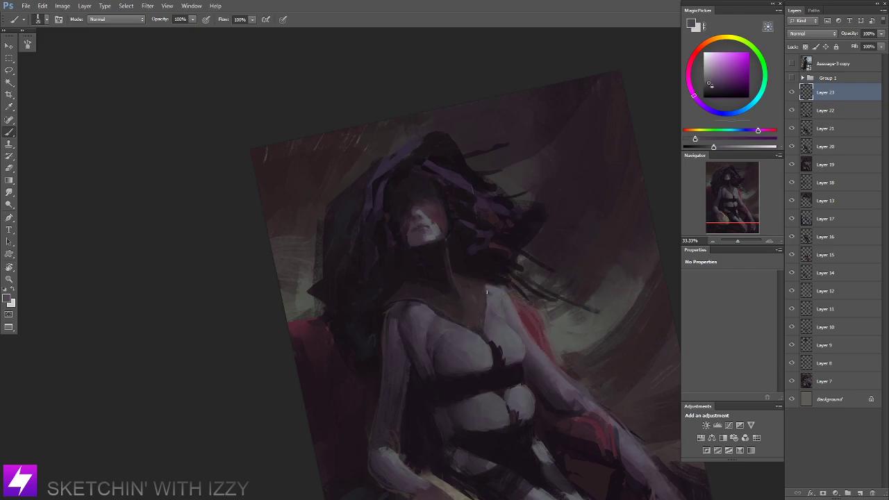
pyautogui.keyDown('alt'); pyautogui.click(495, 298); pyautogui.keyUp('alt')
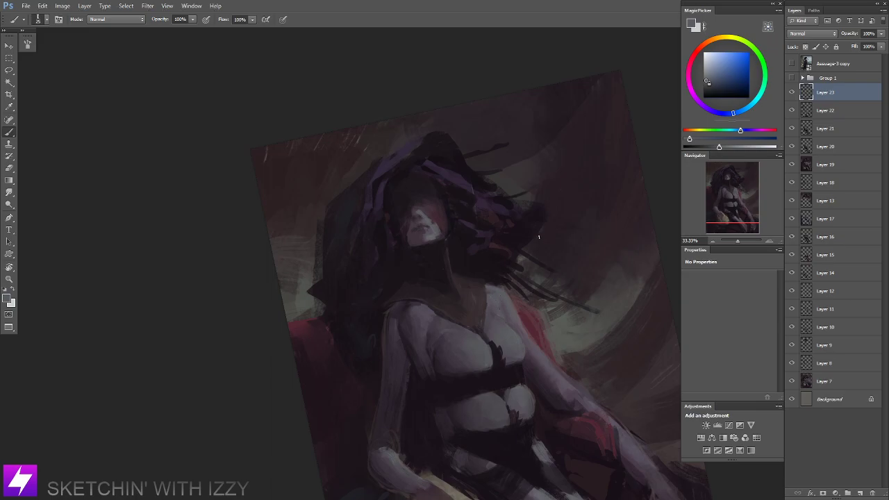
pyautogui.hotkey('ctrl', '-')
pyautogui.moveTo(471, 266); pyautogui.dragTo(463, 300)
pyautogui.press('Escape')
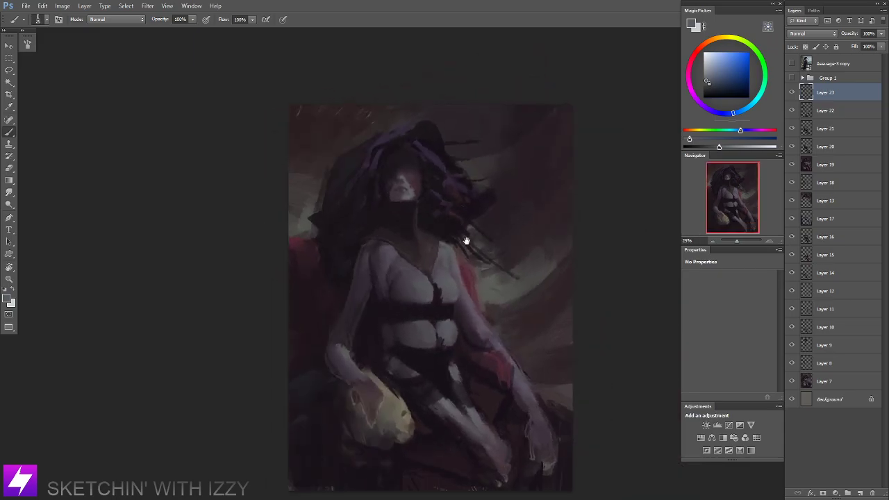
# Model the upper chest between the collar and the windblown-hair shoulder with sampled blue-grey and muted purple.
pyautogui.moveTo(467, 240); pyautogui.dragTo(453, 254)
pyautogui.hotkey('ctrl', '+')
pyautogui.keyDown('alt'); pyautogui.click(445, 253); pyautogui.keyUp('alt')
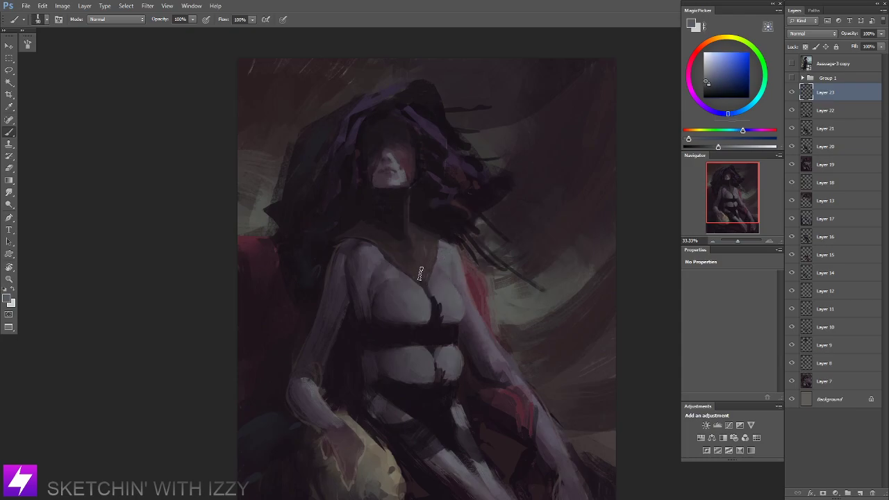
pyautogui.moveTo(461, 289); pyautogui.dragTo(456, 290)
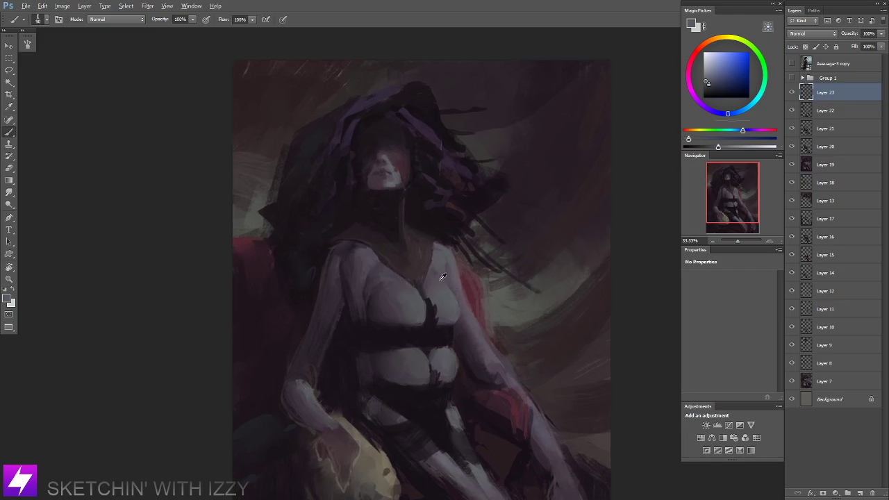
pyautogui.keyDown('alt'); pyautogui.click(434, 272); pyautogui.keyUp('alt')
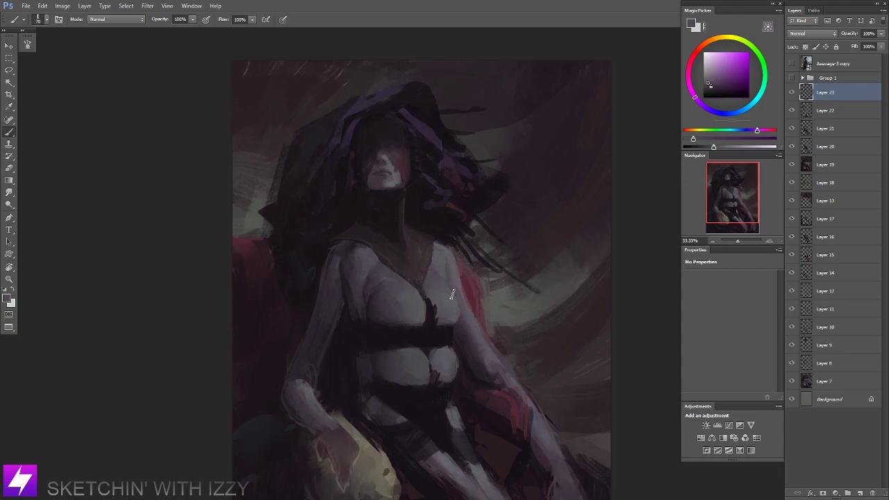
# Smudge the upper chest near the windblown hair and retouch the skin along the collar with sampled blue-grey.
pyautogui.press('r')
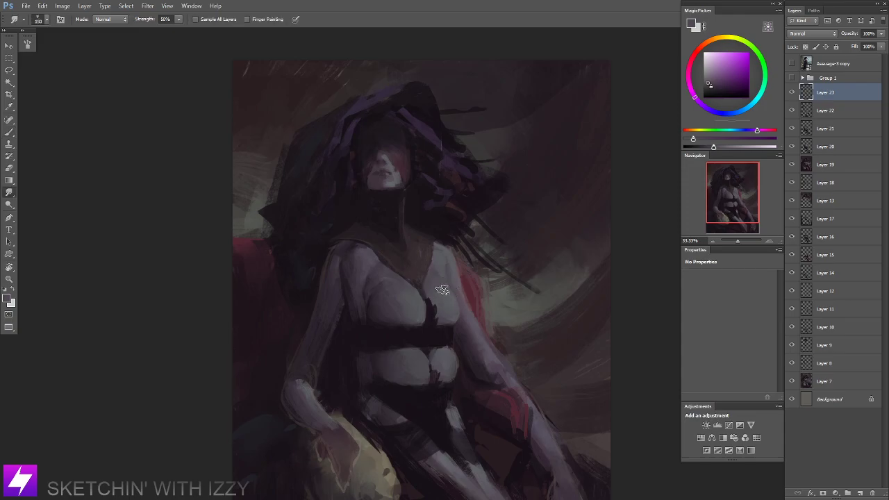
pyautogui.moveTo(446, 273); pyautogui.dragTo(450, 264)
pyautogui.press('b')
pyautogui.keyDown('alt'); pyautogui.click(446, 246); pyautogui.keyUp('alt')
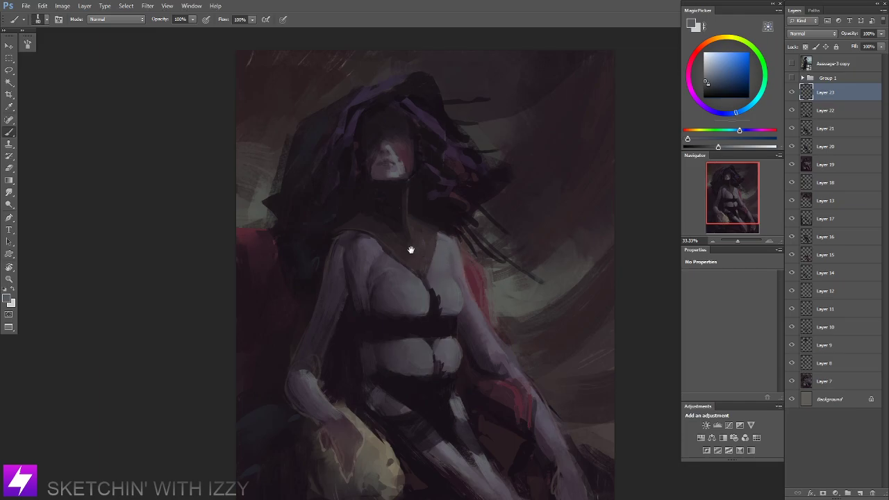
pyautogui.moveTo(412, 250); pyautogui.dragTo(429, 267)
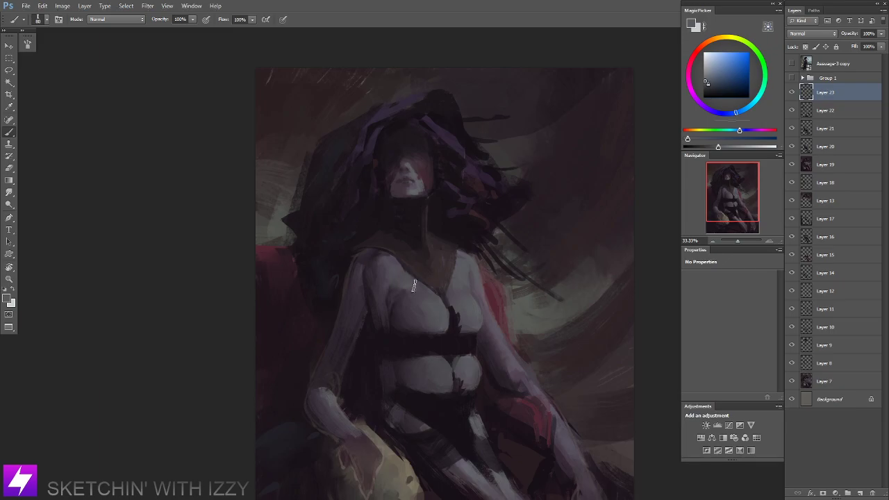
pyautogui.press('r')
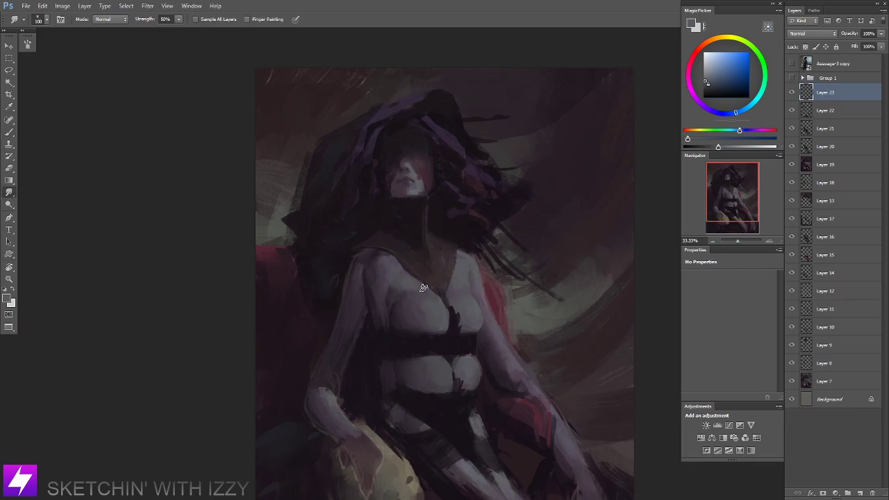
# Flip the canvas horizontally and check the torso and shoulders from a distance.
pyautogui.hotkey('ctrl', '-')
pyautogui.hotkey('ctrl', '-')
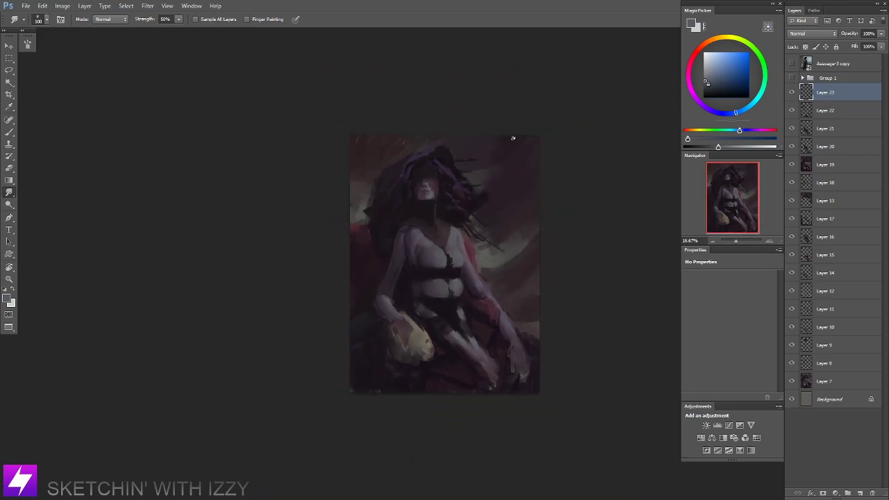
pyautogui.hotkey('ctrl', '+')
pyautogui.moveTo(469, 252)
pyautogui.mouseDown()
pyautogui.moveTo(467, 262)
pyautogui.moveTo(486, 273)
pyautogui.moveTo(485, 250)
pyautogui.moveTo(471, 268)
pyautogui.moveTo(492, 269)
pyautogui.moveTo(484, 271)
pyautogui.moveTo(492, 250)
pyautogui.mouseUp()
pyautogui.hotkey('ctrl', '-')
pyautogui.hotkey('ctrl', 'shift', 'h')
pyautogui.hotkey('ctrl', '+')
pyautogui.hotkey('ctrl', '+')
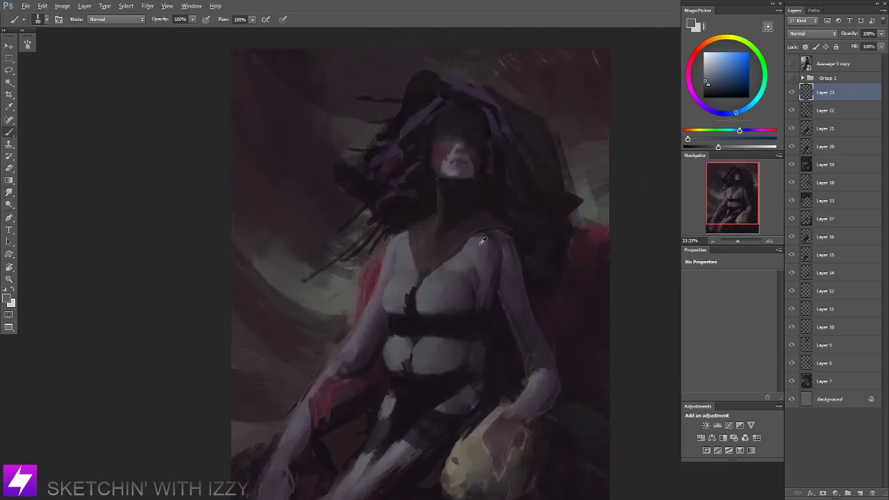
# Shade the shoulder beneath the long hair with sampled muted purple and progressively darker purple tones.
pyautogui.press('b')
pyautogui.keyDown('alt'); pyautogui.click(478, 240); pyautogui.keyUp('alt')
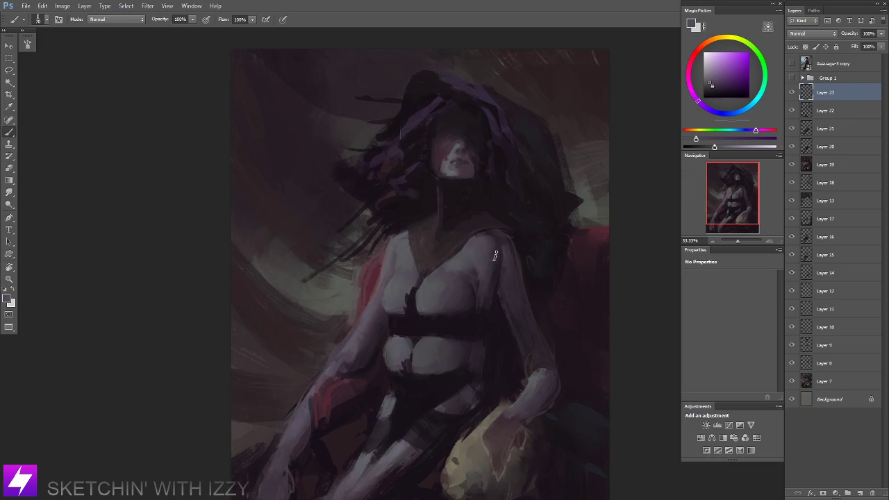
pyautogui.keyDown('alt'); pyautogui.click(492, 243); pyautogui.keyUp('alt')
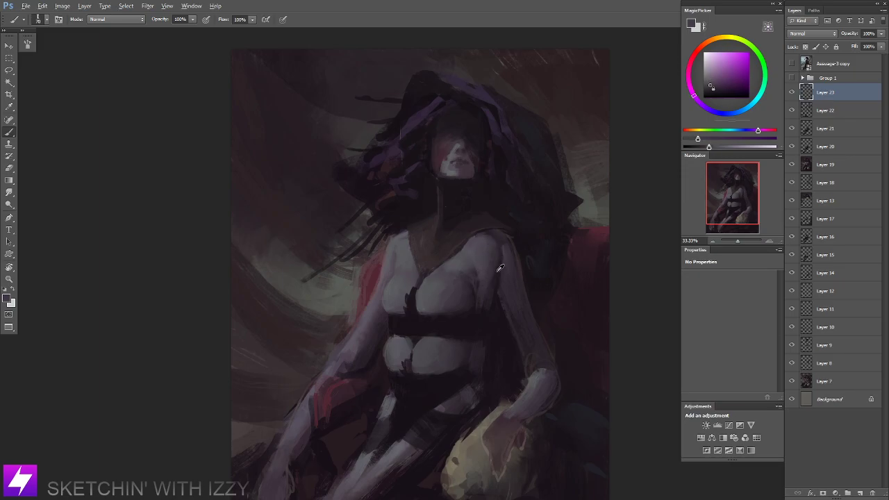
pyautogui.keyDown('alt'); pyautogui.click(498, 243); pyautogui.keyUp('alt')
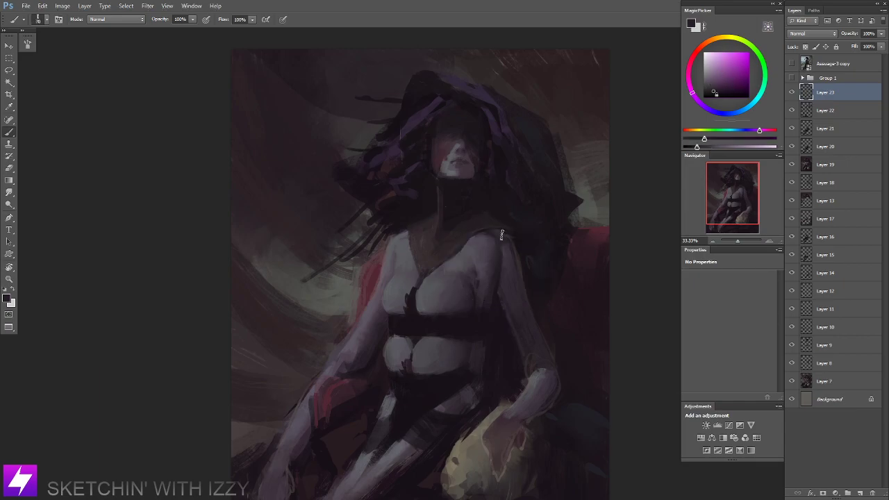
# Darken the shadow between the torso and the upper arm on the long-hair side with sampled near-black purple.
pyautogui.moveTo(519, 280); pyautogui.dragTo(507, 272)
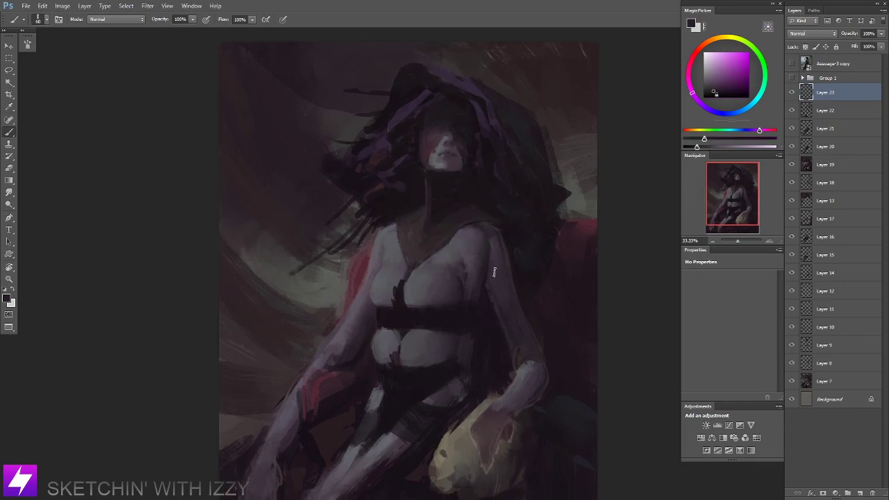
pyautogui.keyDown('alt'); pyautogui.click(490, 291); pyautogui.keyUp('alt')
pyautogui.press(']')
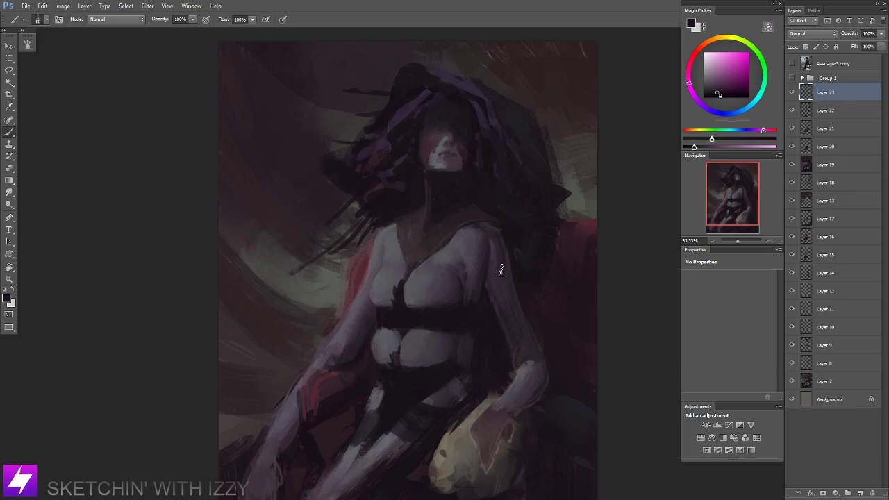
pyautogui.keyDown('alt'); pyautogui.click(517, 306); pyautogui.keyUp('alt')
pyautogui.hotkey('ctrl', '-')
pyautogui.moveTo(522, 273); pyautogui.dragTo(521, 301)
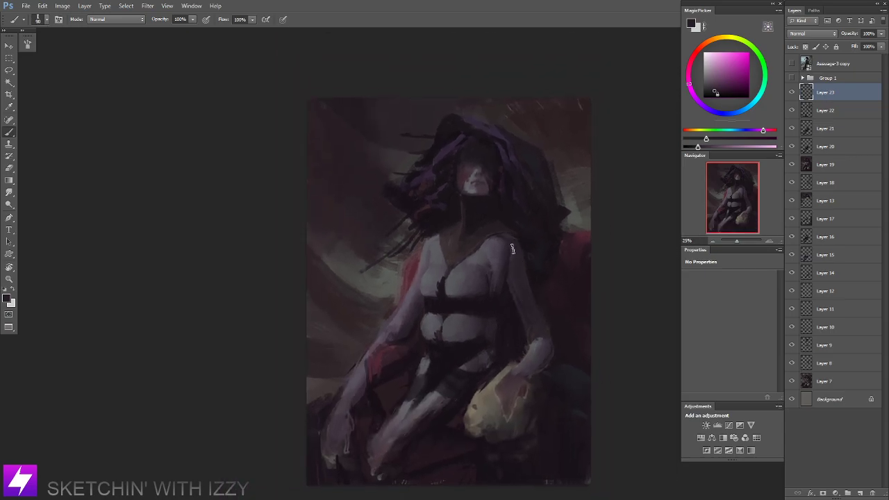
# Check the figure from a distance and soften the shading beside the long-hair armpit with sampled dark purple-grey.
pyautogui.hotkey('ctrl', '-')
pyautogui.hotkey('ctrl', '-')
pyautogui.hotkey('ctrl', '+')
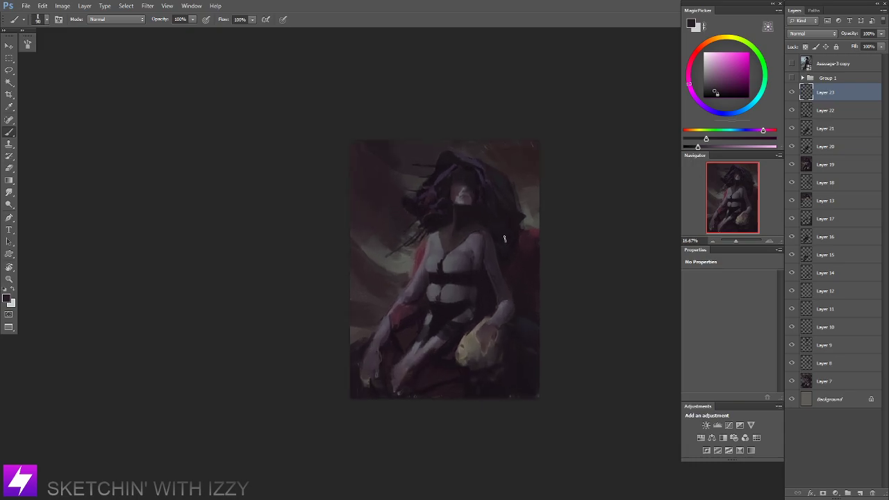
pyautogui.hotkey('ctrl', '+')
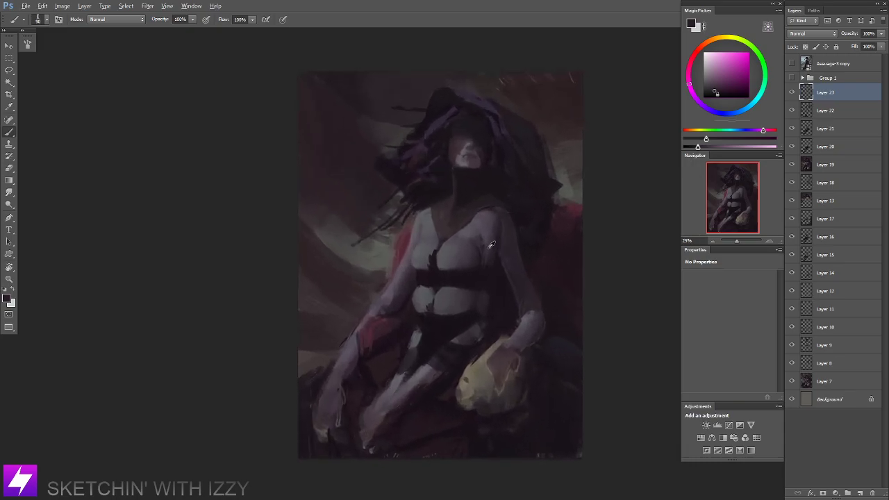
pyautogui.keyDown('alt'); pyautogui.click(490, 244); pyautogui.keyUp('alt')
pyautogui.press(']')
pyautogui.press(']')
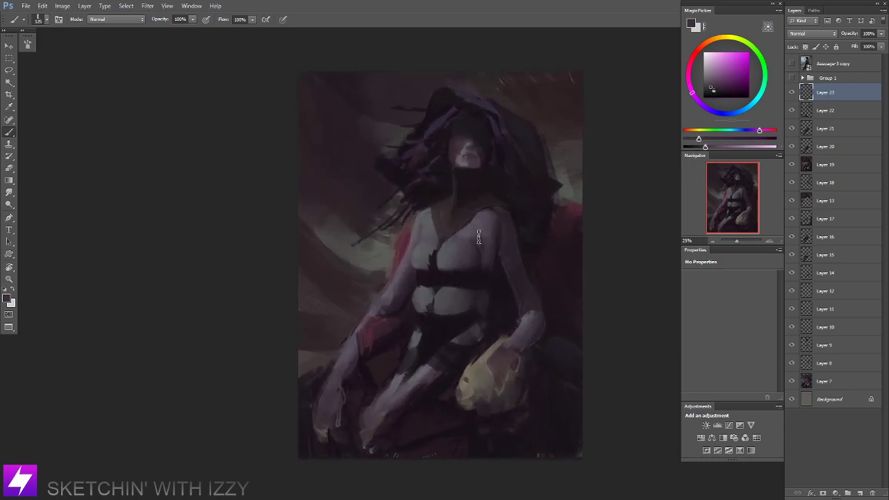
pyautogui.press('[')
pyautogui.press('[')
# Flip the canvas horizontally again and review the whole figure from a distance.
pyautogui.hotkey('ctrl', '-')
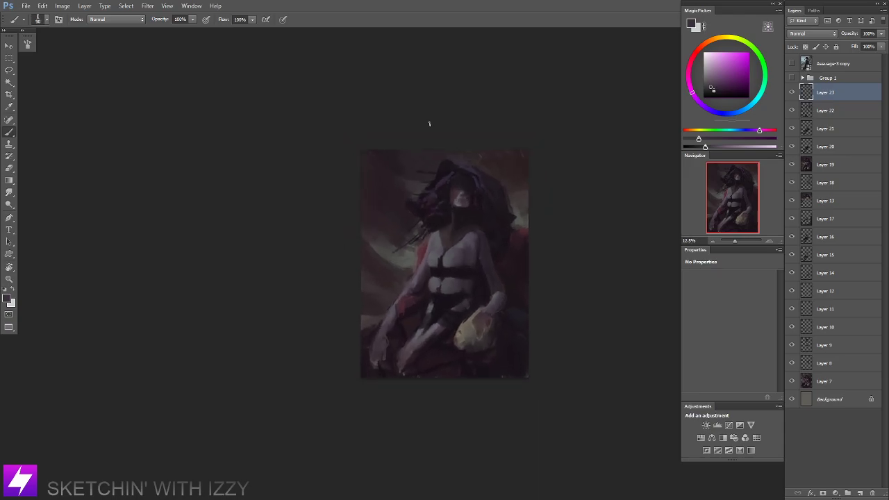
pyautogui.hotkey('ctrl', '+')
pyautogui.hotkey('ctrl', 'shift', 'h')
pyautogui.moveTo(482, 213); pyautogui.dragTo(474, 214)
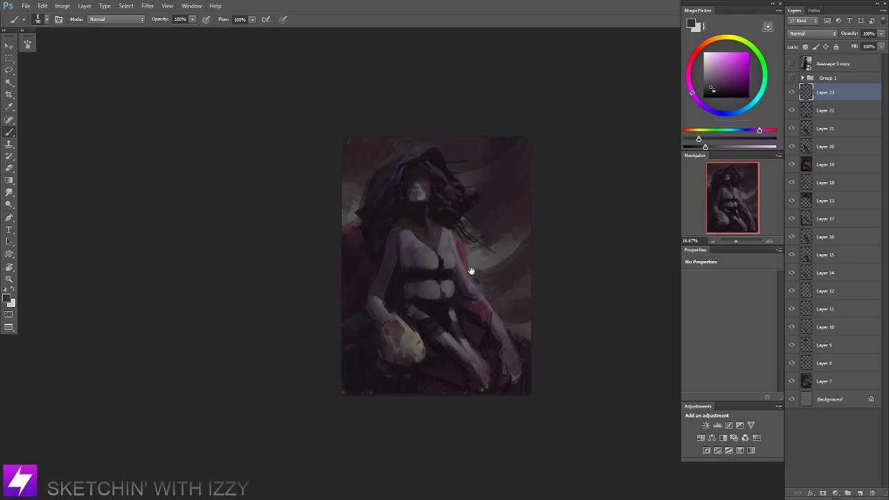
pyautogui.moveTo(470, 271)
pyautogui.mouseDown()
pyautogui.moveTo(453, 262)
pyautogui.moveTo(464, 261)
pyautogui.mouseUp()
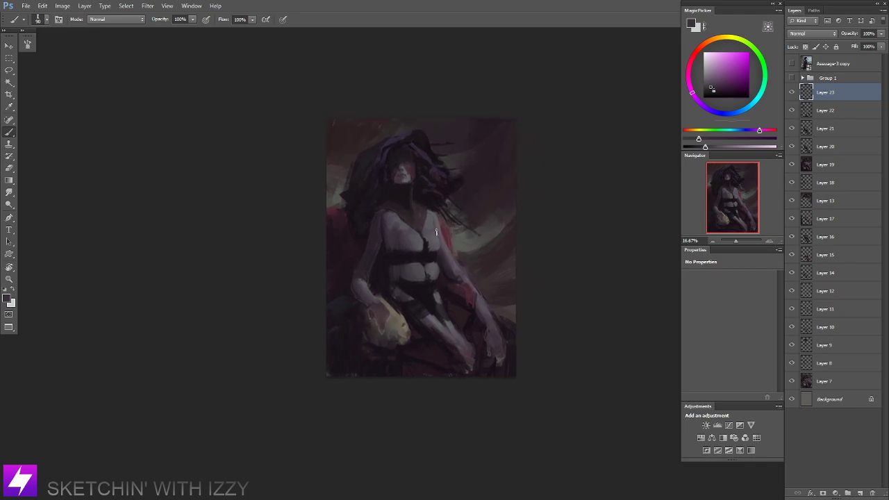
# Refine the torso straps and the shaded side of the midriff with near-black and a 40 px brush.
pyautogui.hotkey('ctrl', '+')
pyautogui.hotkey('ctrl', '+')
pyautogui.scroll(1, 401, 275)
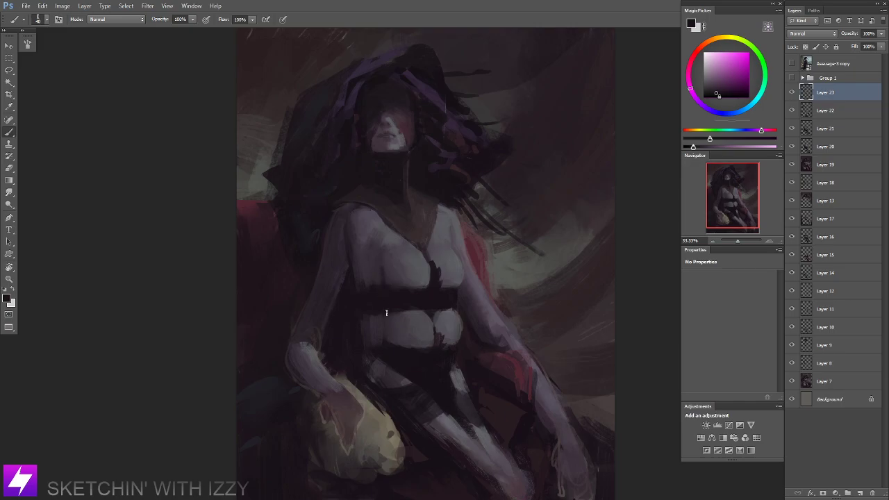
pyautogui.moveTo(392, 339); pyautogui.dragTo(395, 324)
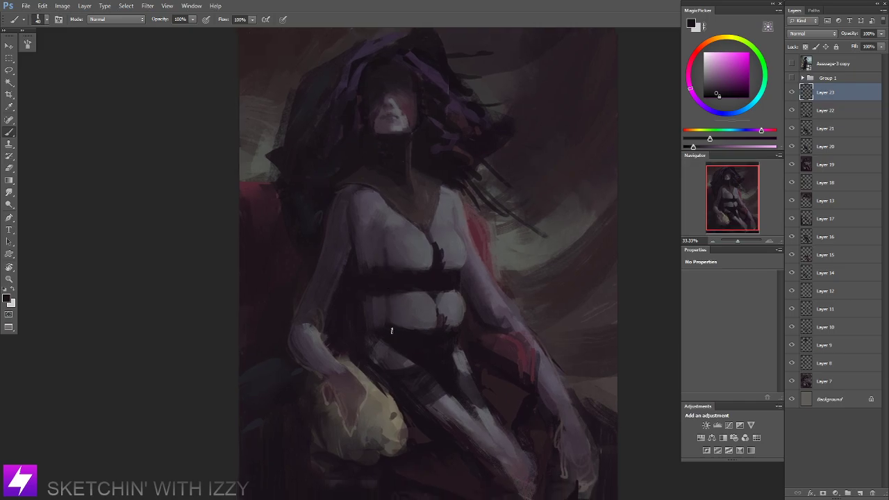
pyautogui.moveTo(415, 291); pyautogui.dragTo(406, 278)
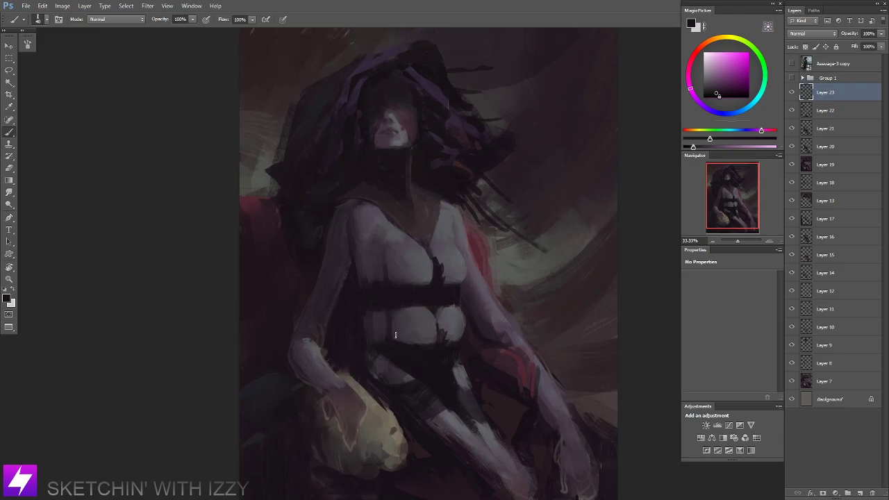
# Repaint the chest beside the long-hair shoulder with sampled muted purple and blue-grey, enlarging the brush to 70 px.
pyautogui.press(']')
pyautogui.press(']')
pyautogui.press(']')
pyautogui.moveTo(397, 250); pyautogui.dragTo(401, 279)
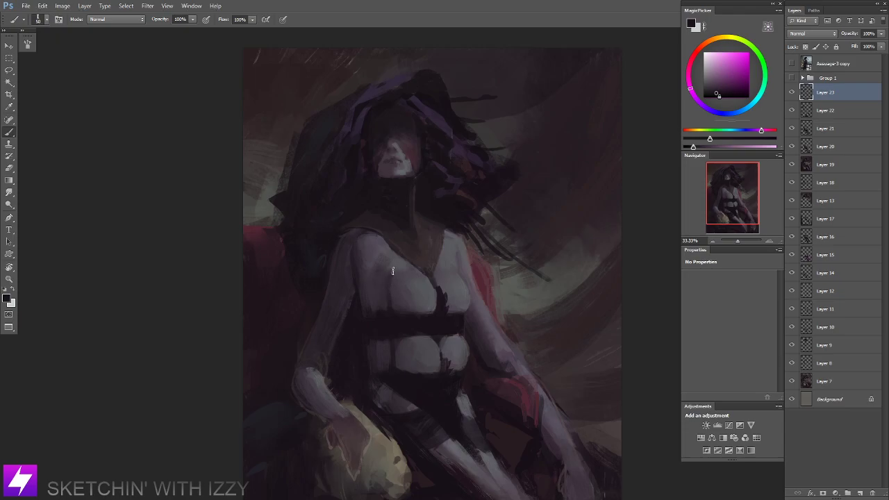
pyautogui.keyDown('alt'); pyautogui.click(402, 278); pyautogui.keyUp('alt')
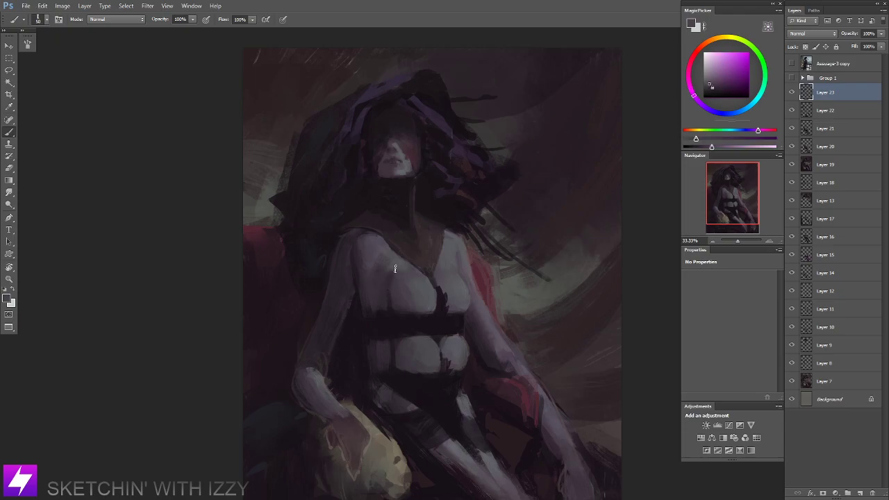
pyautogui.moveTo(386, 281); pyautogui.dragTo(392, 277)
pyautogui.keyDown('alt'); pyautogui.click(400, 264); pyautogui.keyUp('alt')
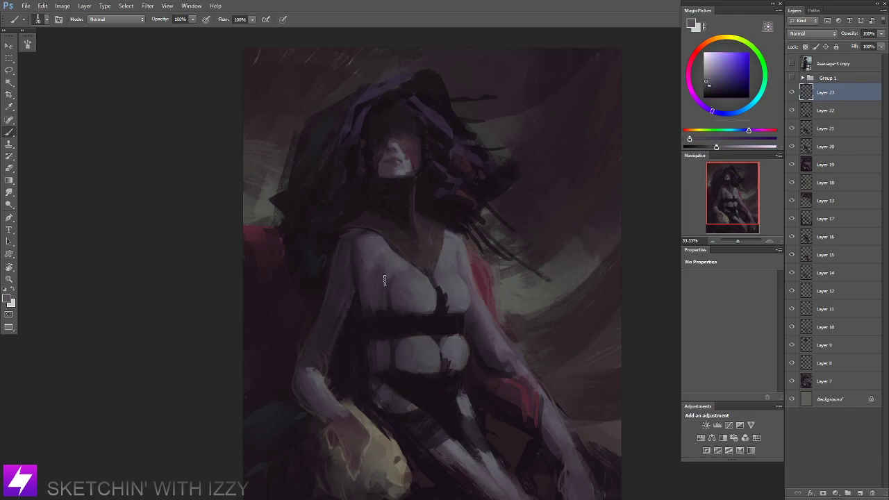
# Flip the canvas horizontally and check the reworked chest and straps from a distance.
pyautogui.scroll(-2, 458, 224)
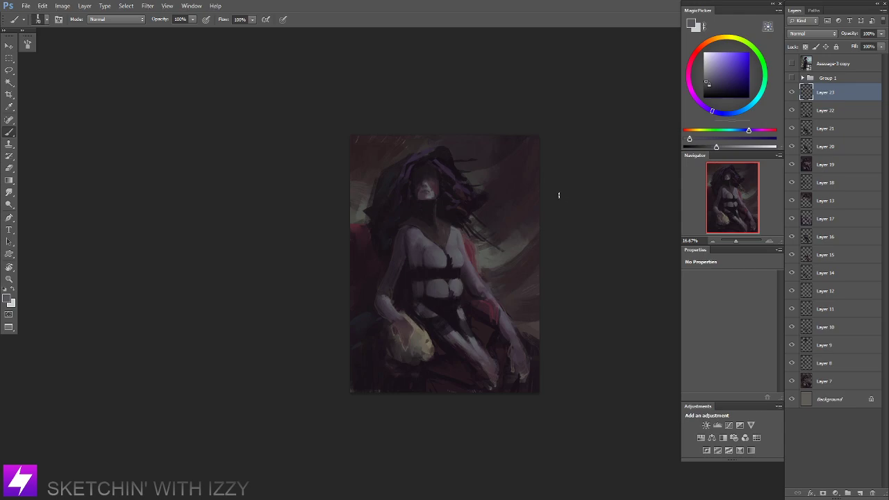
pyautogui.hotkey('ctrl', '-')
pyautogui.hotkey('ctrl', 'shift', 'h')
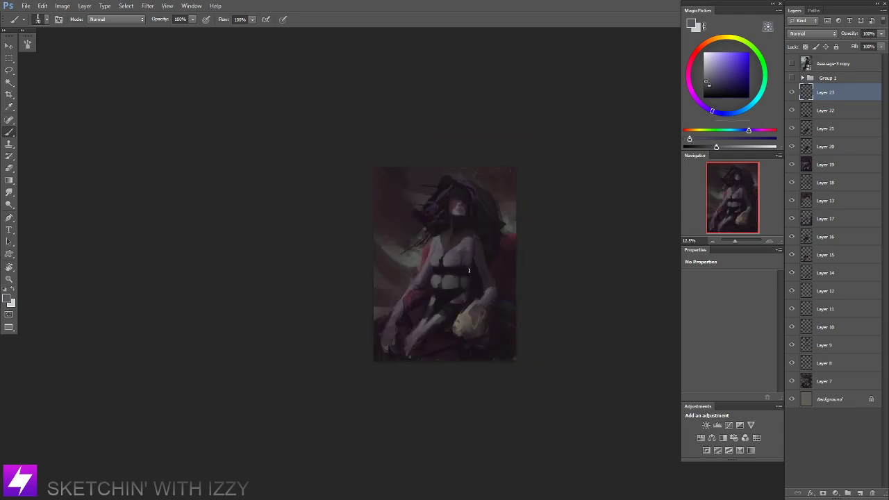
pyautogui.moveTo(461, 266); pyautogui.dragTo(471, 268)
# Repaint the midriff between the two torso straps with sampled muted purple-grey and a 50 px brush.
pyautogui.scroll(3, 461, 280)
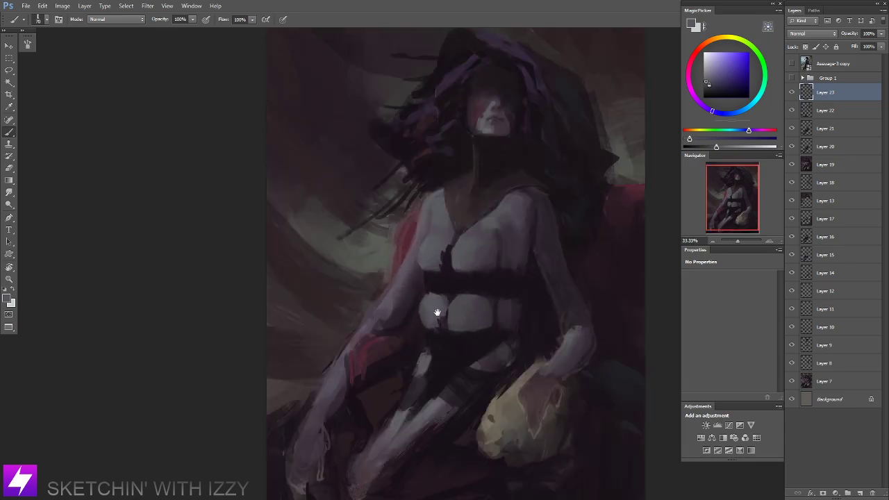
pyautogui.moveTo(437, 312); pyautogui.dragTo(441, 305)
pyautogui.keyDown('alt'); pyautogui.click(433, 311); pyautogui.keyUp('alt')
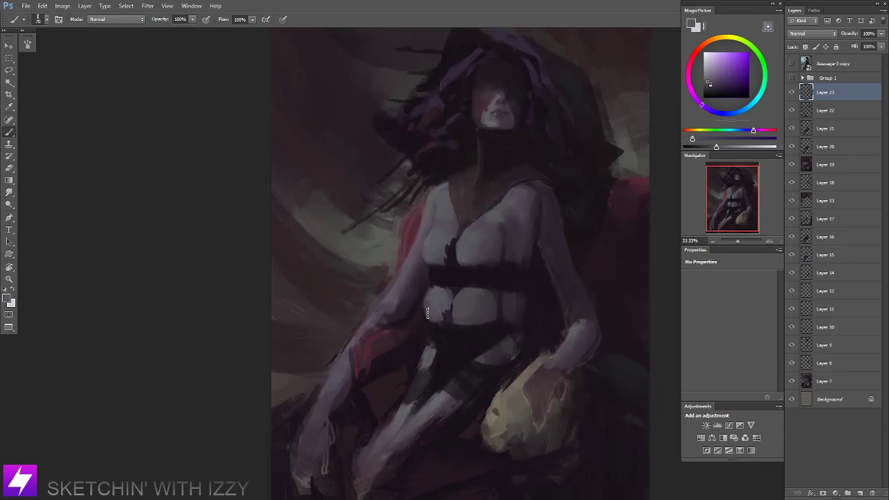
pyautogui.keyDown('alt'); pyautogui.click(433, 312); pyautogui.keyUp('alt')
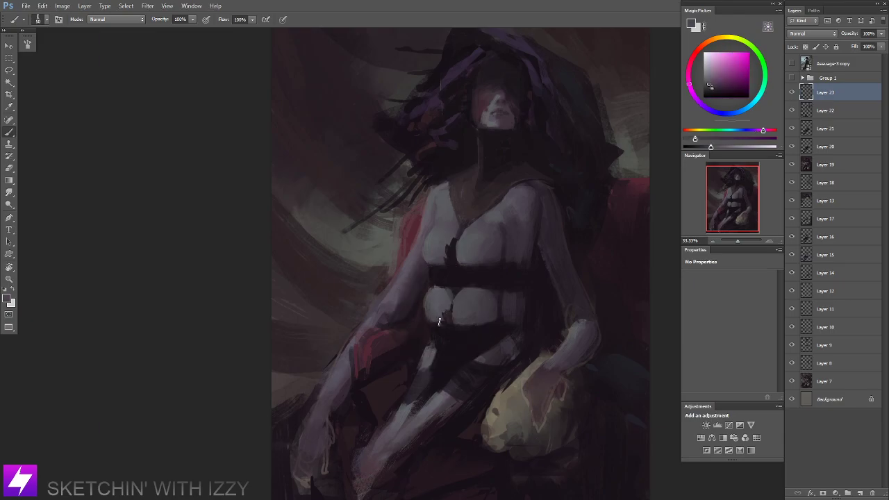
pyautogui.hotkey('ctrl', '-')
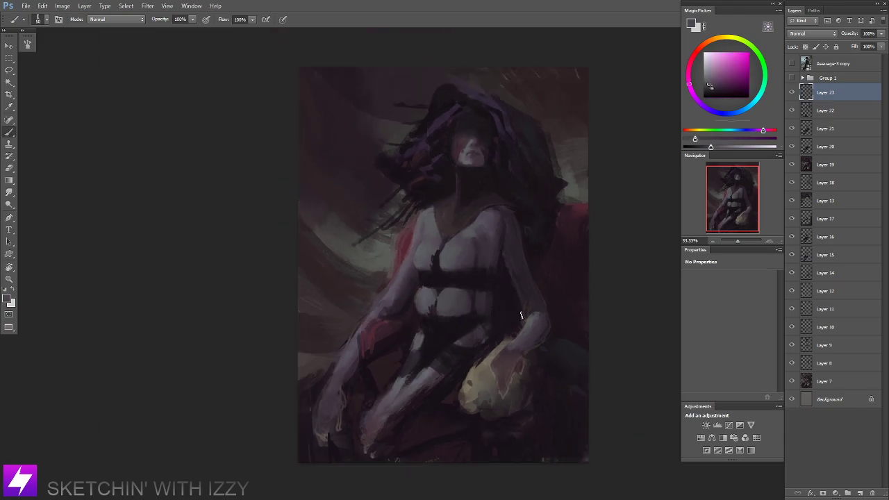
pyautogui.moveTo(473, 293); pyautogui.dragTo(488, 327)
# Model the upper chest and shoulder on the red-drapery side with sampled grey and darker purple, adjusting the brush size.
pyautogui.scroll(1, 436, 239)
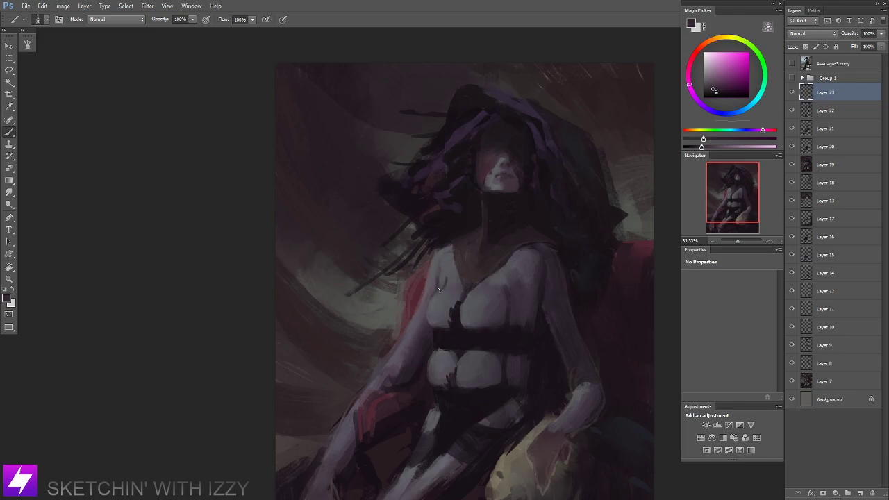
pyautogui.keyDown('alt'); pyautogui.click(442, 301); pyautogui.keyUp('alt')
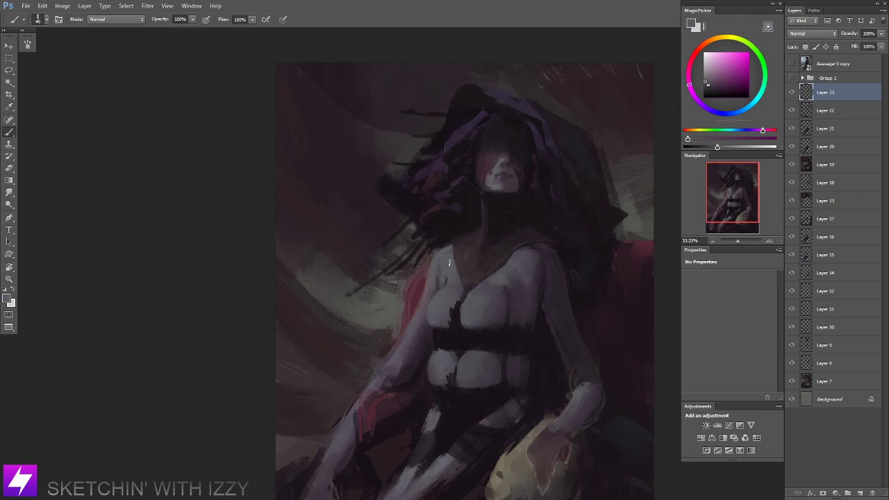
pyautogui.keyDown('alt'); pyautogui.click(437, 266); pyautogui.keyUp('alt')
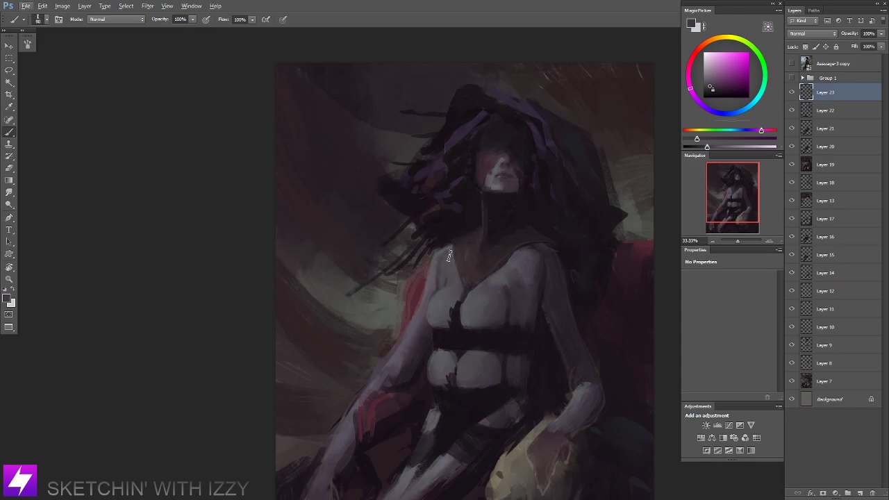
pyautogui.press(']')
pyautogui.press(']')
pyautogui.press(']')
pyautogui.press('[')
pyautogui.press('[')
pyautogui.press('[')
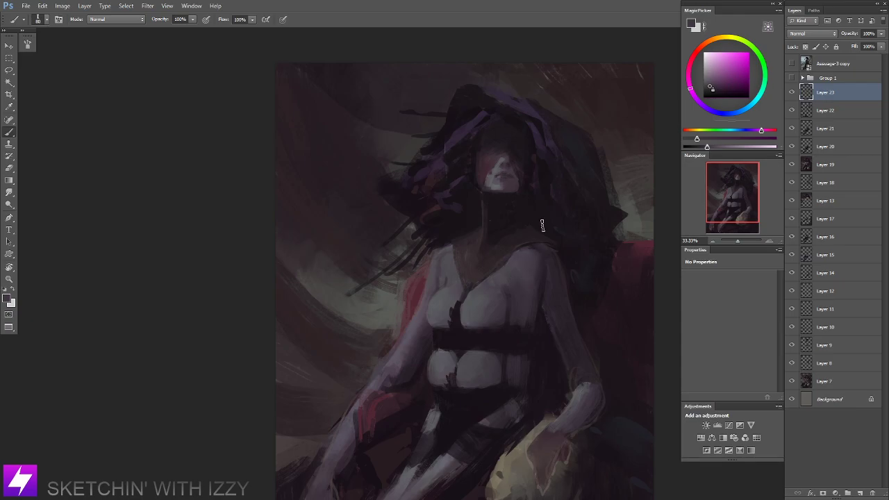
pyautogui.hotkey('ctrl', '-')
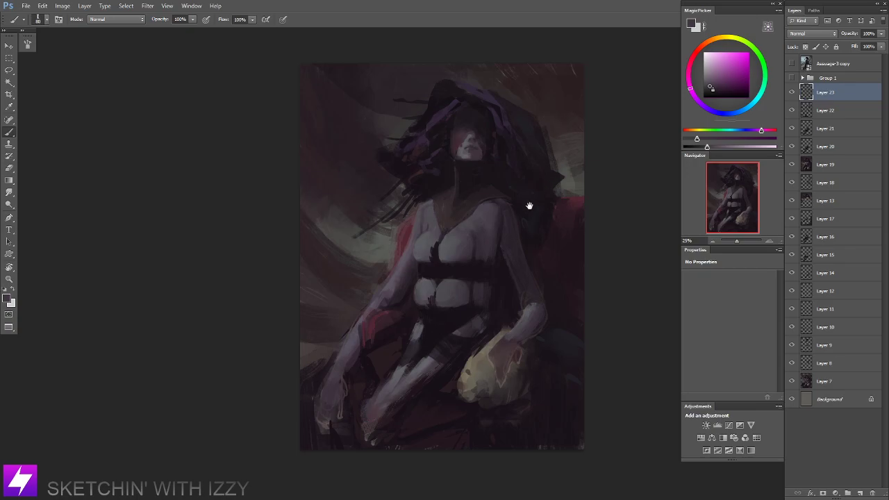
# Shade the shoulder and upper chest on the long-hair side with a sampled dark purple-grey, enlarging the brush to 100 px.
pyautogui.moveTo(530, 203); pyautogui.dragTo(517, 226)
pyautogui.keyDown('alt'); pyautogui.click(483, 235); pyautogui.keyUp('alt')
pyautogui.press(']')
pyautogui.press(']')
pyautogui.press(']')
pyautogui.press(']')
pyautogui.press(']')
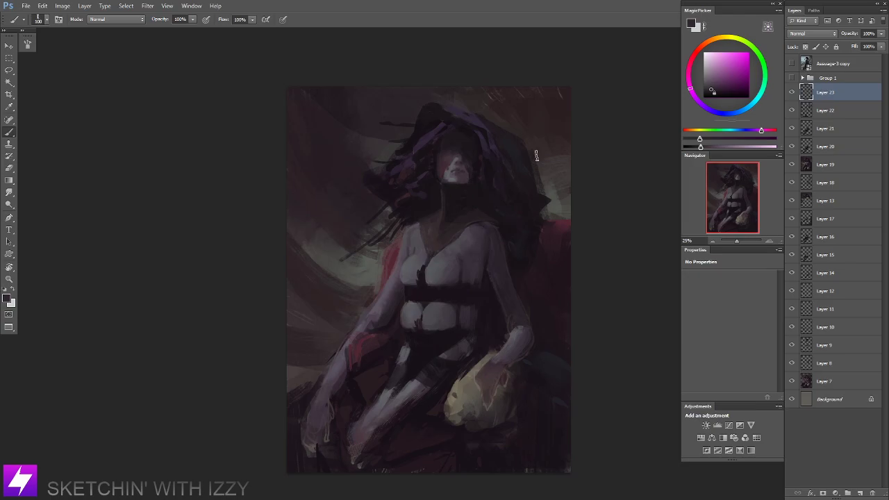
# Flip the canvas horizontally and check the chest and shoulder shading from a distance.
pyautogui.hotkey('ctrl', '-')
pyautogui.hotkey('ctrl', '-')
pyautogui.hotkey('ctrl', 'shift', 'h')
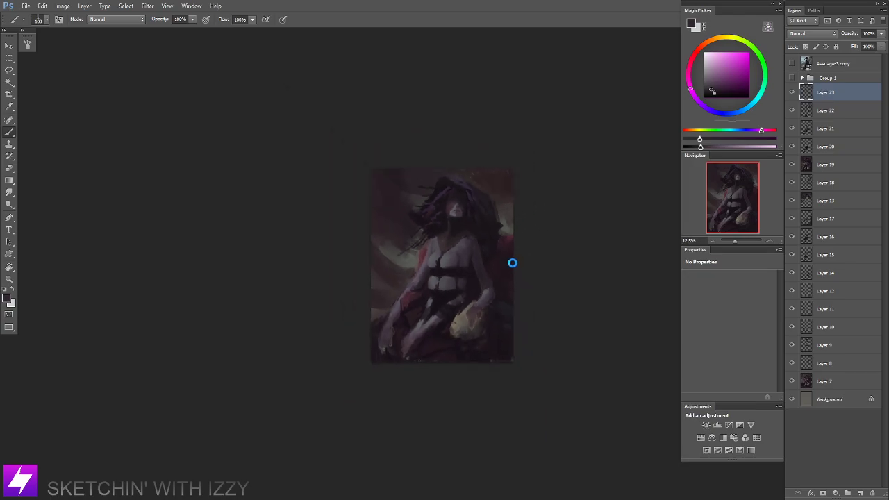
pyautogui.moveTo(532, 245); pyautogui.dragTo(486, 263)
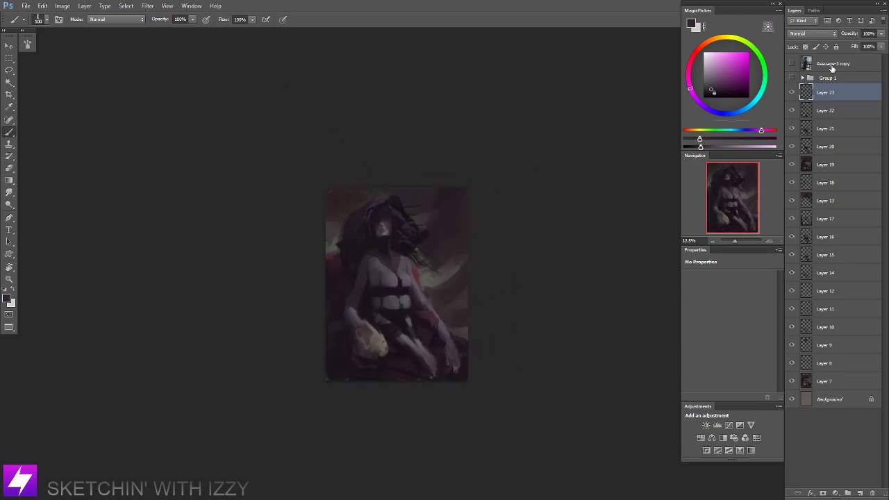
# Hide Layers 19 to 23, and show Layers 19 to 22 again one by one to compare the painting stages.
pyautogui.click(792, 92)
pyautogui.moveTo(792, 93); pyautogui.dragTo(793, 148)
pyautogui.click(792, 165)
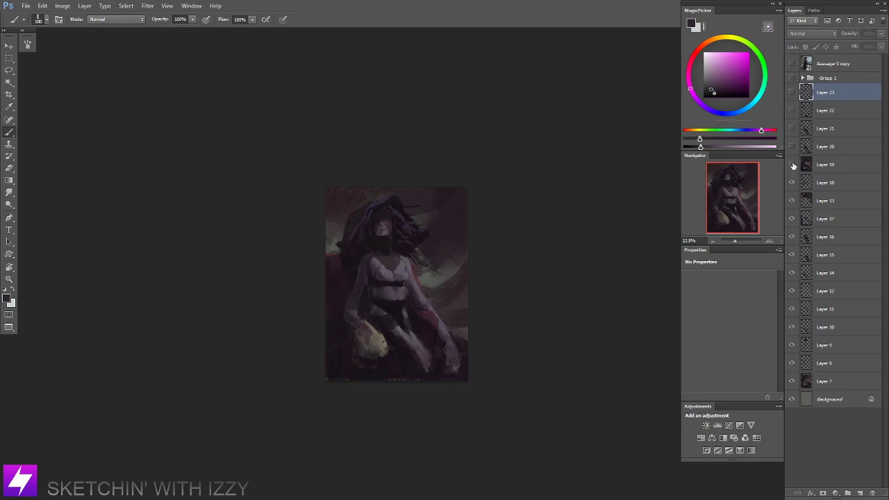
pyautogui.moveTo(793, 180); pyautogui.dragTo(794, 146)
pyautogui.click(793, 239)
pyautogui.click(792, 144)
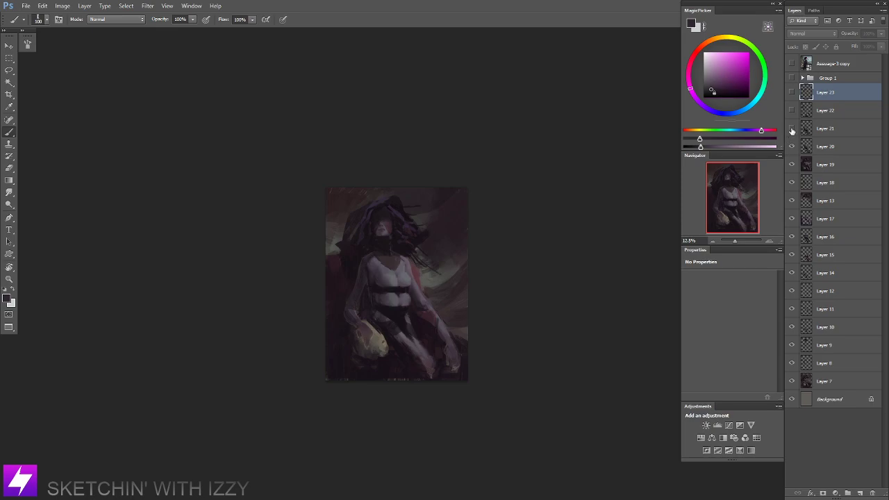
pyautogui.click(792, 131)
pyautogui.click(792, 110)
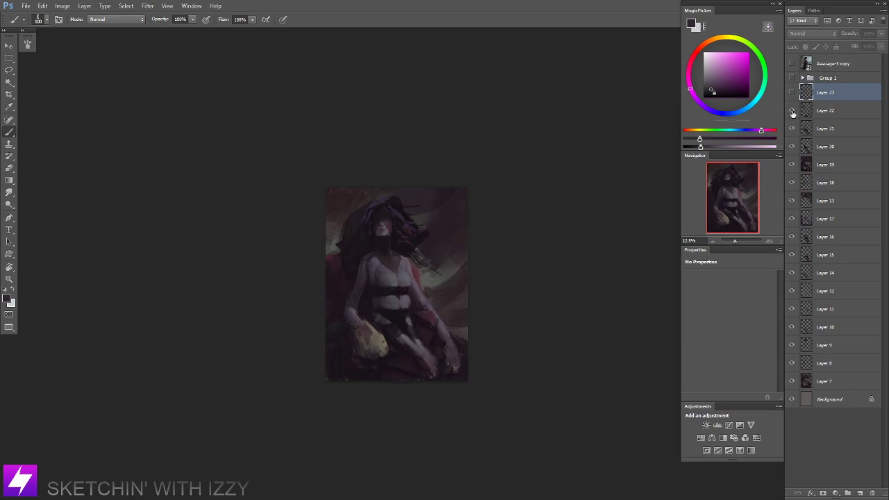
# Toggle the visibility of Layers 21, 22 and 23 to compare the figure with and without each layer's paint.
pyautogui.click(792, 113)
pyautogui.click(792, 112)
pyautogui.click(793, 113)
pyautogui.click(792, 131)
pyautogui.click(792, 132)
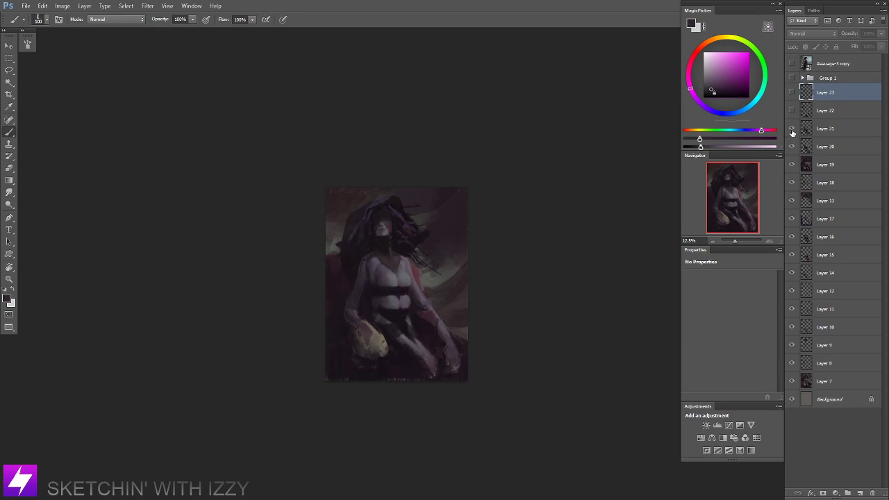
pyautogui.click(792, 132)
pyautogui.click(792, 130)
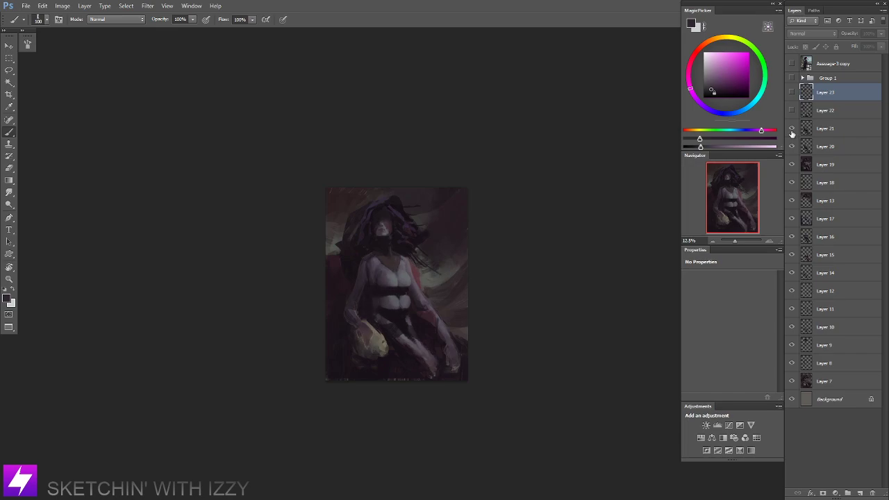
pyautogui.click(793, 94)
pyautogui.click(793, 93)
pyautogui.click(792, 94)
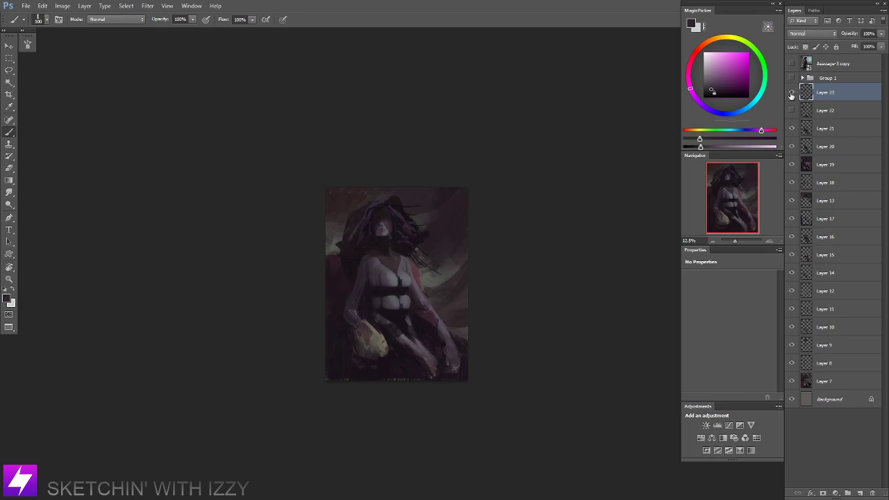
pyautogui.click(792, 95)
pyautogui.click(792, 96)
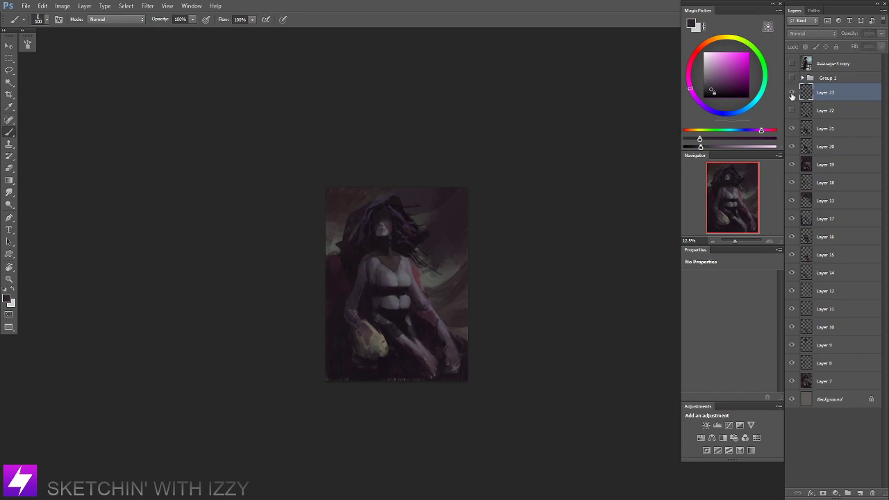
# Delete Layer 22 and make Layer 23 the active layer.
pyautogui.click(826, 113)
pyautogui.moveTo(826, 115); pyautogui.dragTo(872, 493)
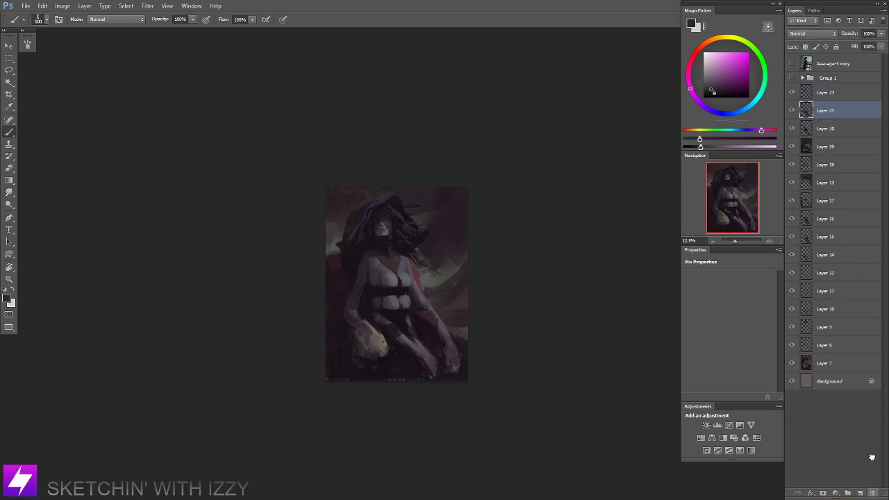
pyautogui.click(827, 92)
# Flip the canvas horizontally, review the figure at several sizes, and compare it with Layer 23 hidden and shown.
pyautogui.scroll(1, 385, 294)
pyautogui.press('e')
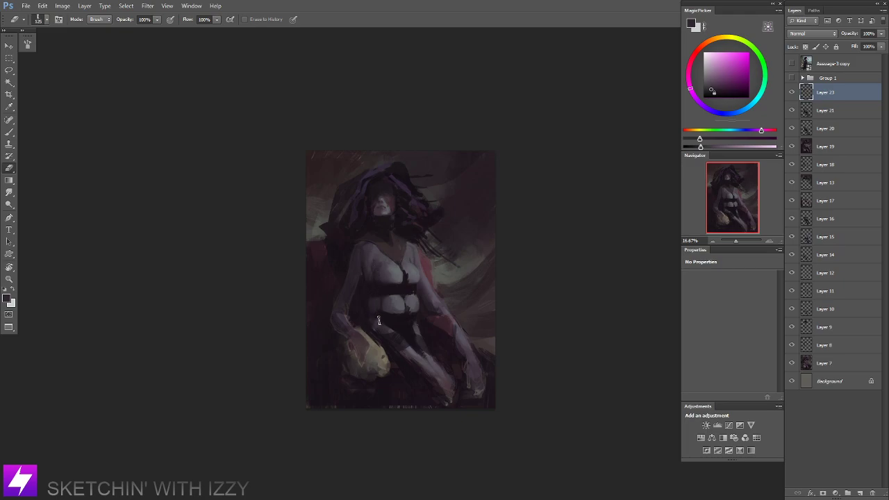
pyautogui.scroll(1, 379, 306)
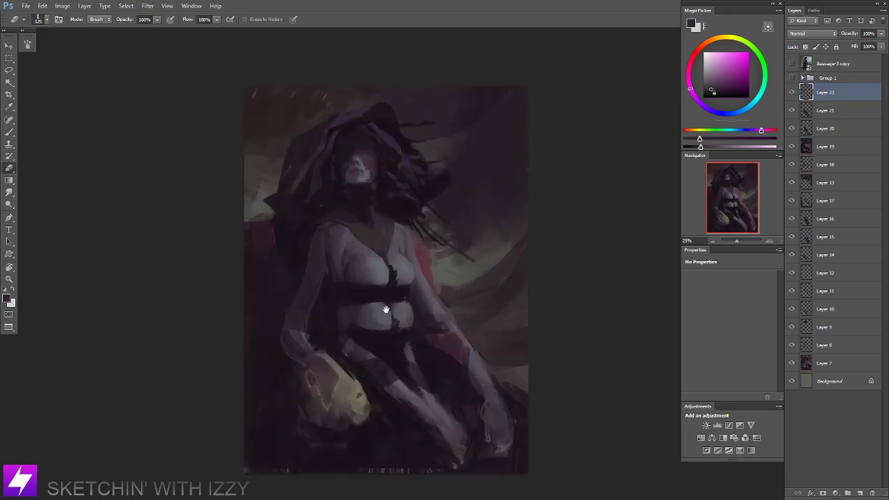
pyautogui.scroll(-3, 426, 257)
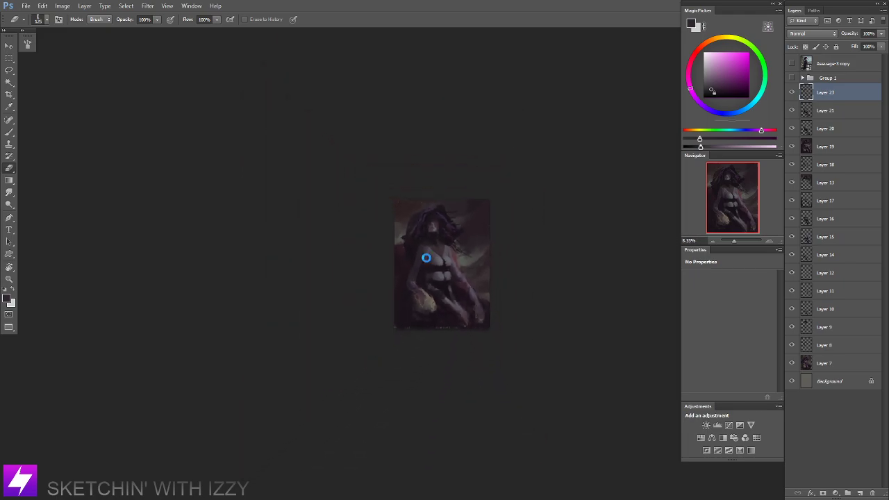
pyautogui.scroll(3, 444, 264)
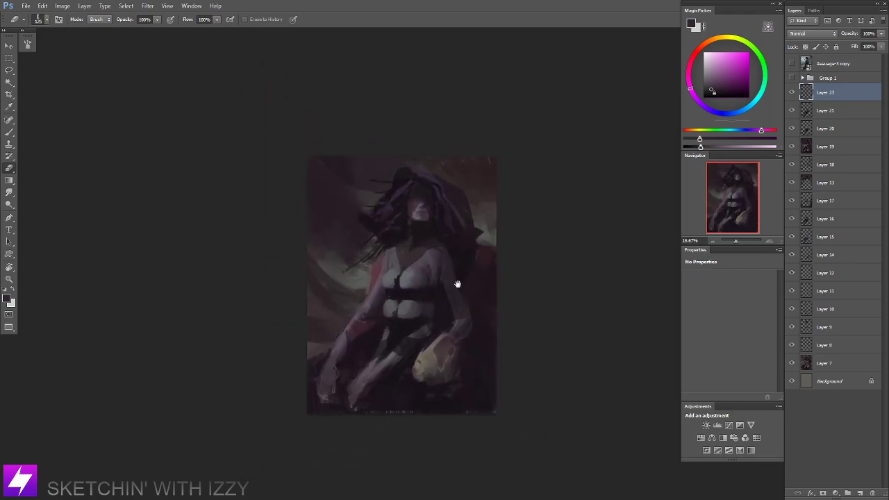
pyautogui.scroll(2, 418, 306)
pyautogui.press('b')
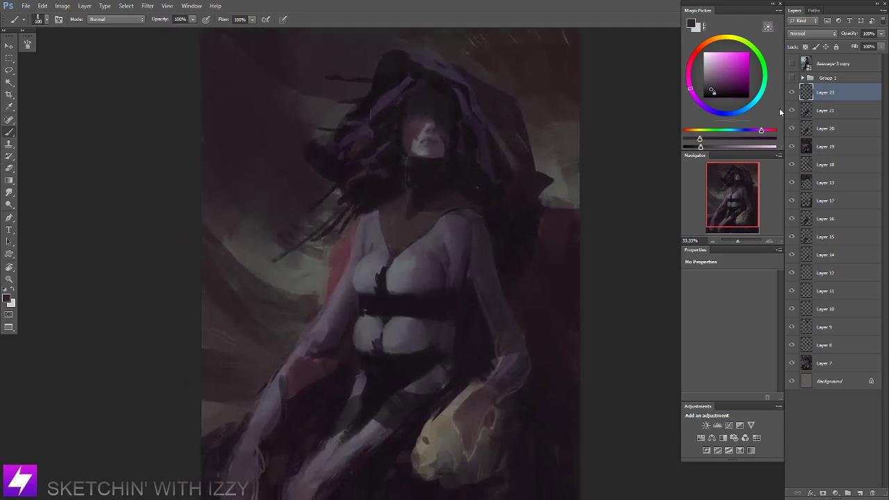
pyautogui.click(792, 92)
pyautogui.click(793, 92)
pyautogui.moveTo(537, 276); pyautogui.dragTo(531, 273)
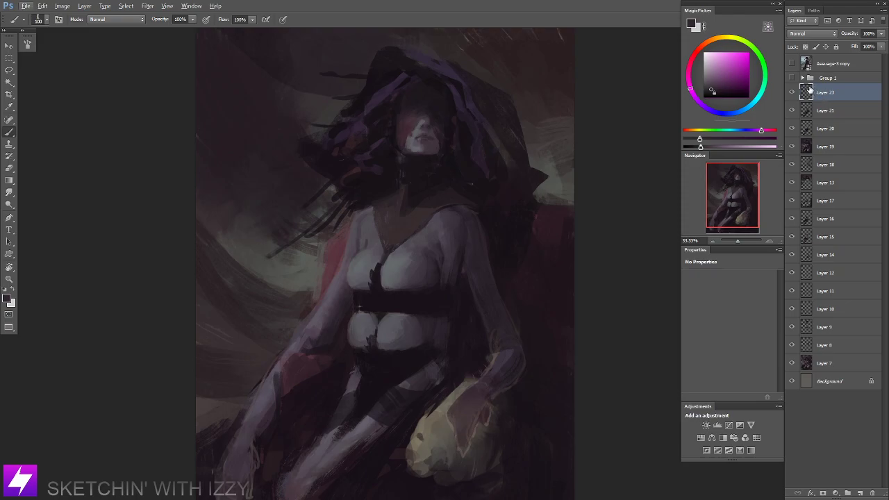
# Repaint the chest on the long-hair side with sampled blue-grey and dark purple-grey, enlarging the brush to 80 px.
pyautogui.keyDown('alt'); pyautogui.click(409, 253); pyautogui.keyUp('alt')
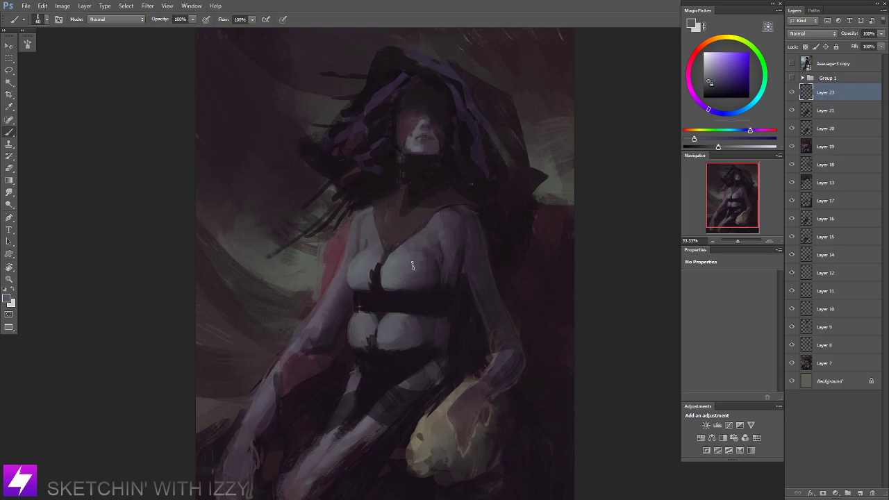
pyautogui.keyDown('alt'); pyautogui.click(390, 275); pyautogui.keyUp('alt')
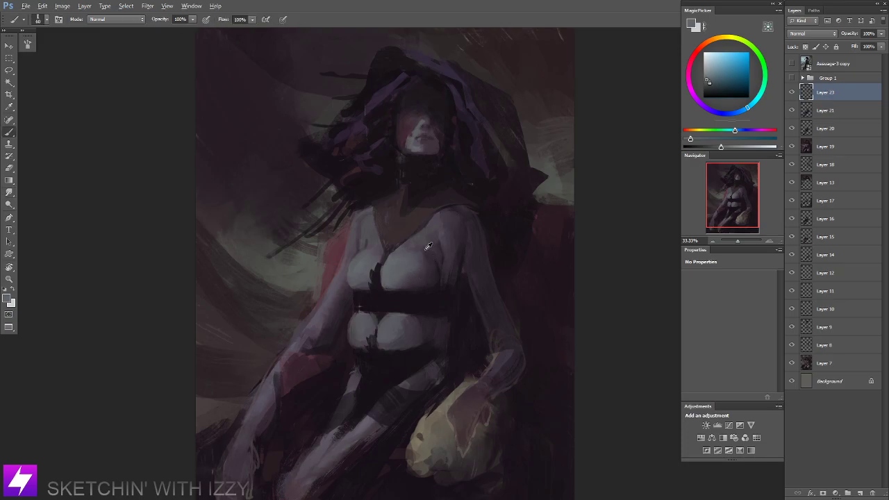
pyautogui.keyDown('alt'); pyautogui.click(426, 251); pyautogui.keyUp('alt')
pyautogui.press(']')
pyautogui.press(']')
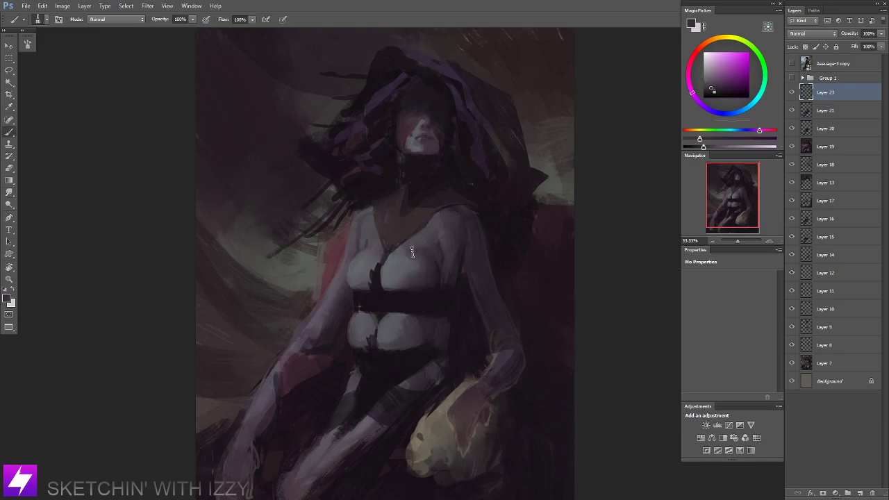
# Deepen the shadow between the chest and arm on the long-hair side with sampled near-black and a 40 px brush.
pyautogui.keyDown('alt'); pyautogui.click(439, 285); pyautogui.keyUp('alt')
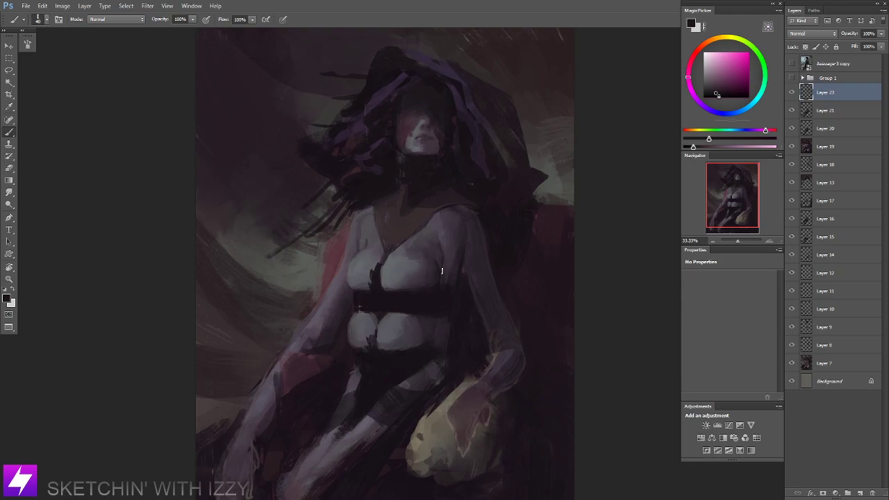
pyautogui.moveTo(447, 268); pyautogui.dragTo(443, 283)
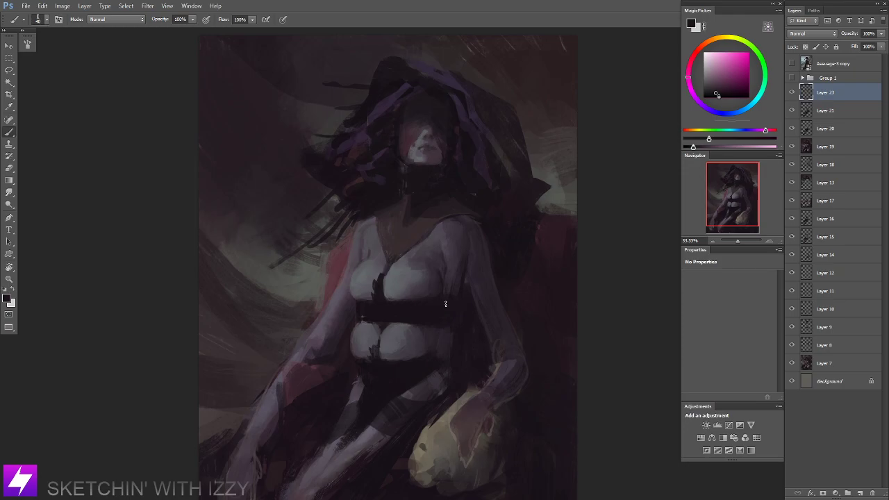
pyautogui.moveTo(447, 292); pyautogui.dragTo(461, 308)
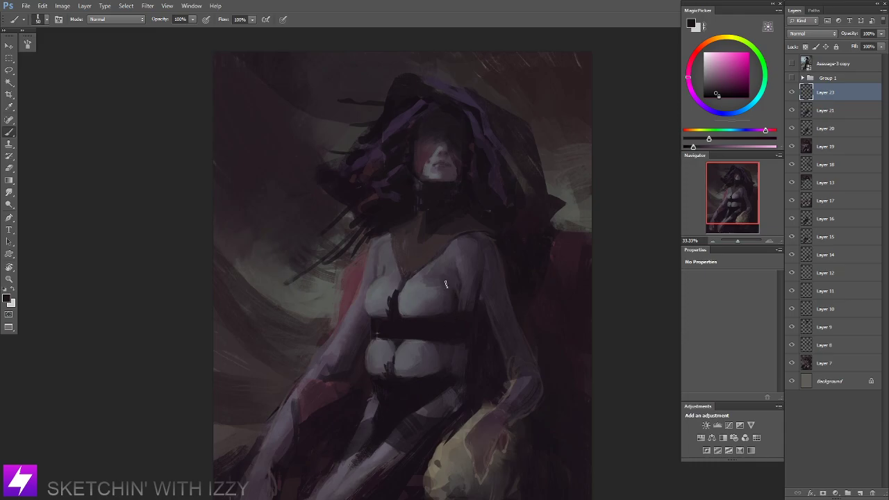
# Soften the upper chest on the long-hair side with a sampled dark purple-grey and a 175 px Smudge tool at 50% strength.
pyautogui.keyDown('alt'); pyautogui.click(440, 298); pyautogui.keyUp('alt')
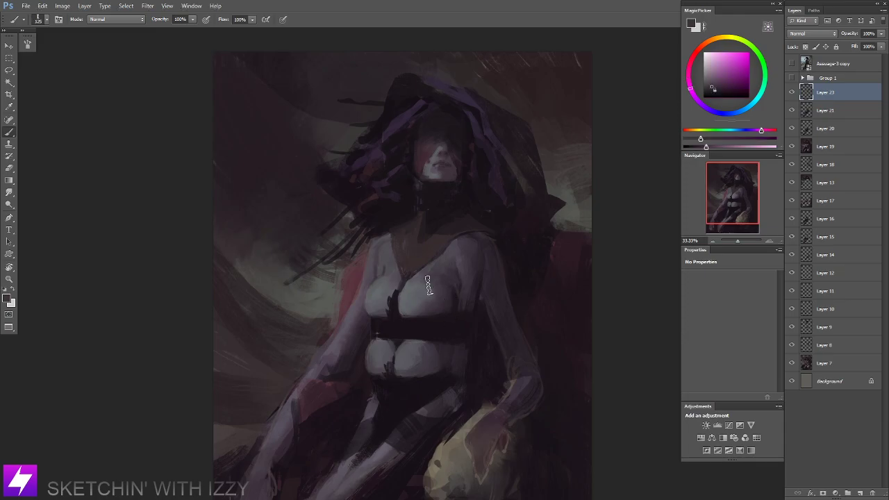
pyautogui.press('r')
pyautogui.press(']')
pyautogui.press(']')
pyautogui.press(']')
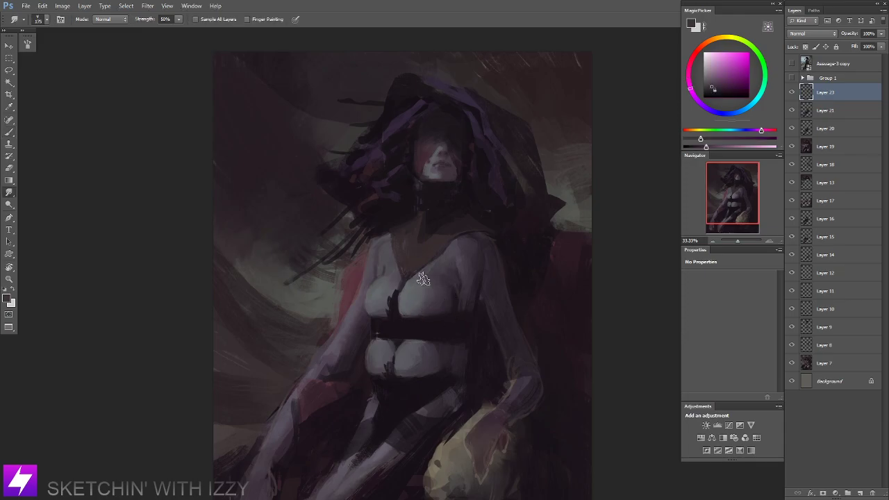
# Flip the canvas horizontally and review the softened chest against the whole figure.
pyautogui.hotkey('ctrl', '0')
pyautogui.hotkey('ctrl', '-')
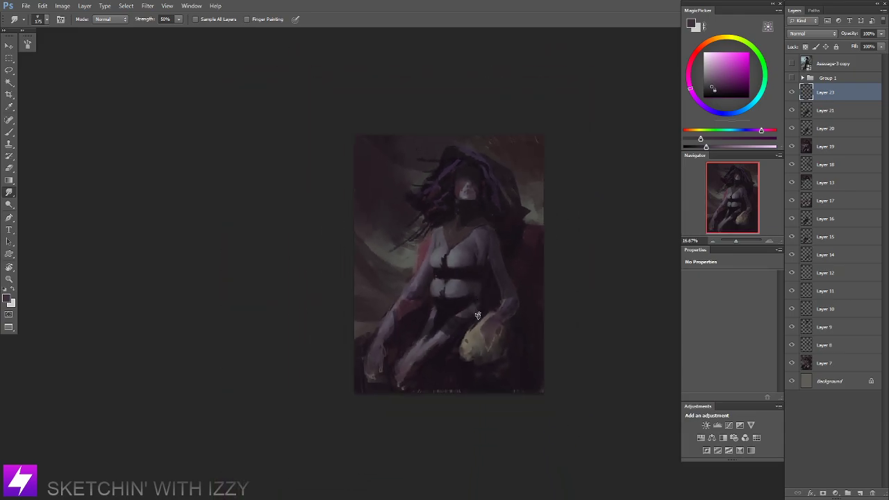
pyautogui.hotkey('ctrl', 'shift', 'h')
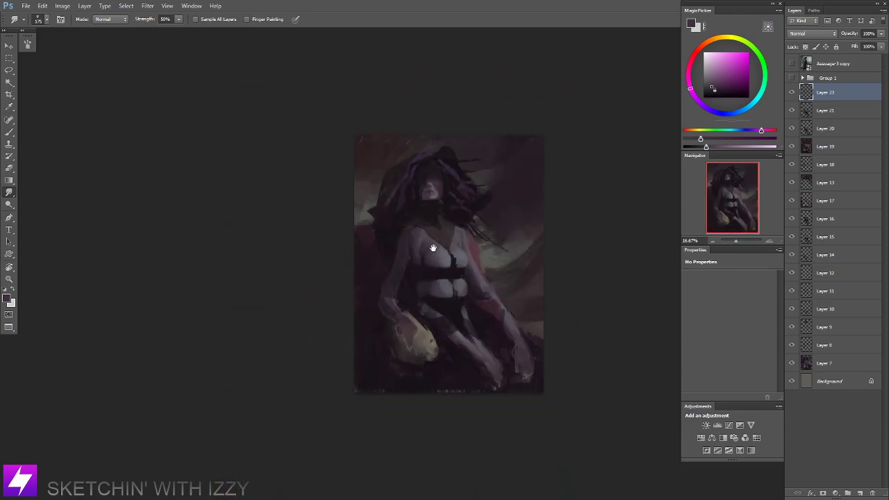
pyautogui.moveTo(433, 248); pyautogui.dragTo(476, 255)
pyautogui.hotkey('ctrl', '+')
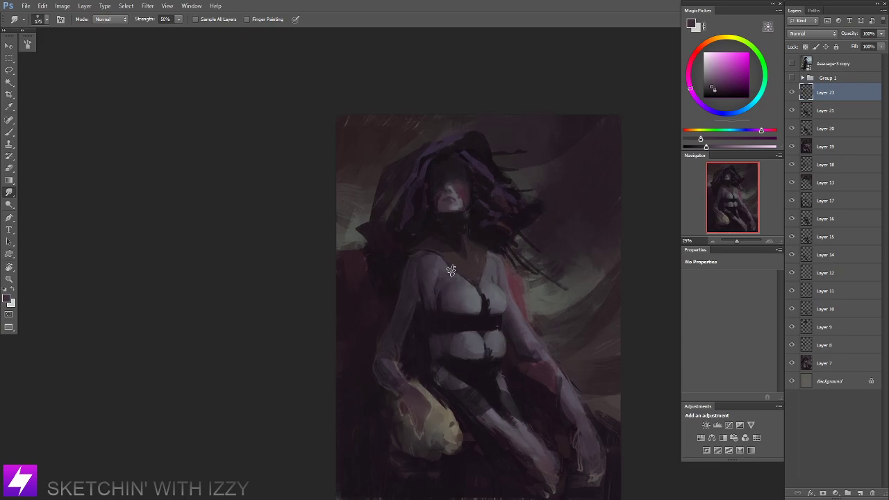
# Deepen the shadow between the figure's upper arm and torso with a sampled dark tone and a 40 px brush.
pyautogui.scroll(1, 455, 278)
pyautogui.press('b')
pyautogui.keyDown('alt'); pyautogui.click(415, 283); pyautogui.keyUp('alt')
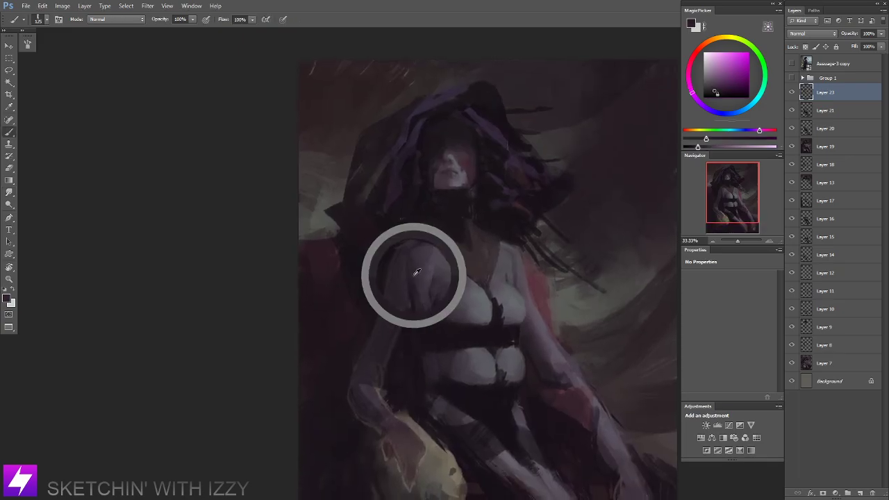
pyautogui.press('[')
pyautogui.press('[')
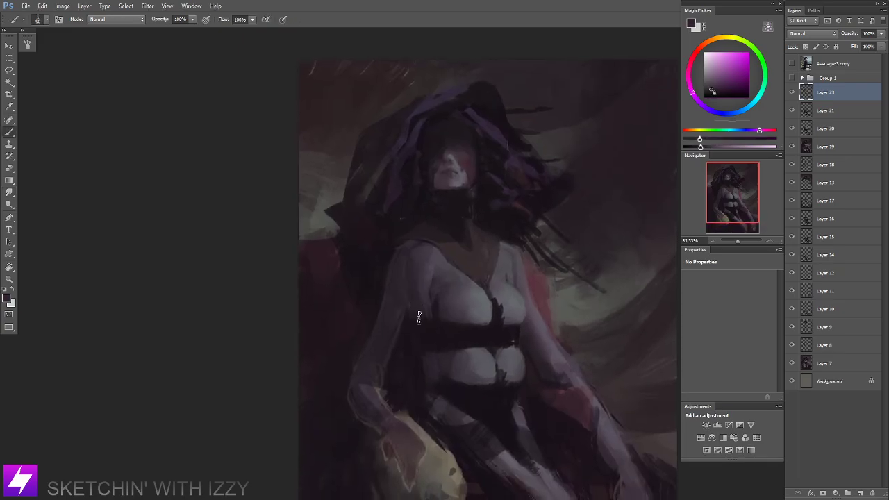
pyautogui.press('[')
pyautogui.press('[')
pyautogui.press('[')
pyautogui.press('[')
pyautogui.keyDown('alt'); pyautogui.click(407, 307); pyautogui.keyUp('alt')
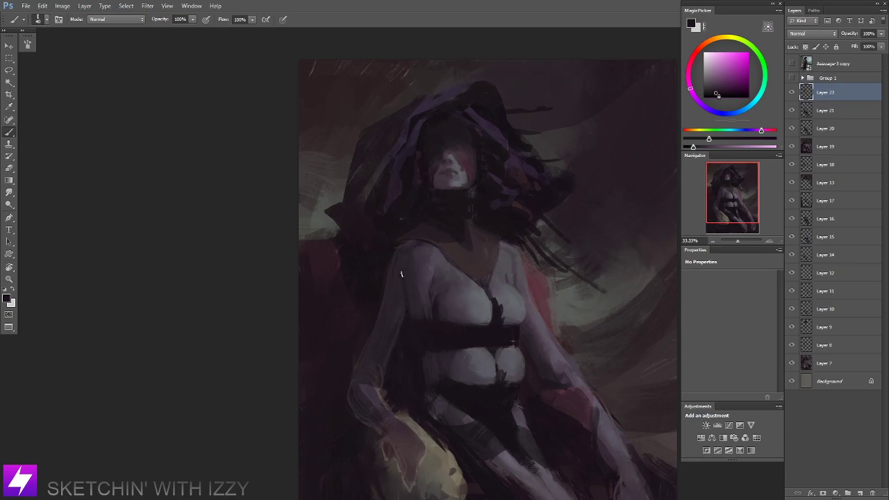
pyautogui.moveTo(431, 340)
pyautogui.mouseDown()
pyautogui.moveTo(426, 327)
pyautogui.moveTo(439, 361)
pyautogui.mouseUp()
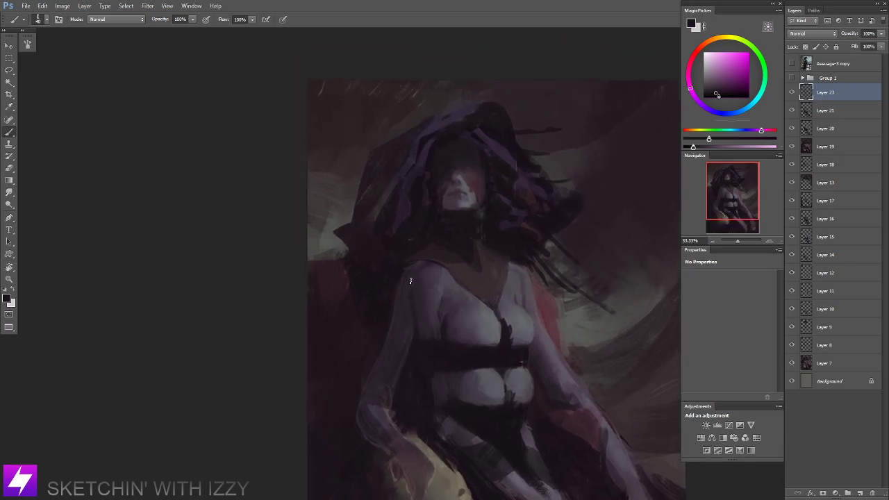
pyautogui.moveTo(458, 360); pyautogui.dragTo(446, 325)
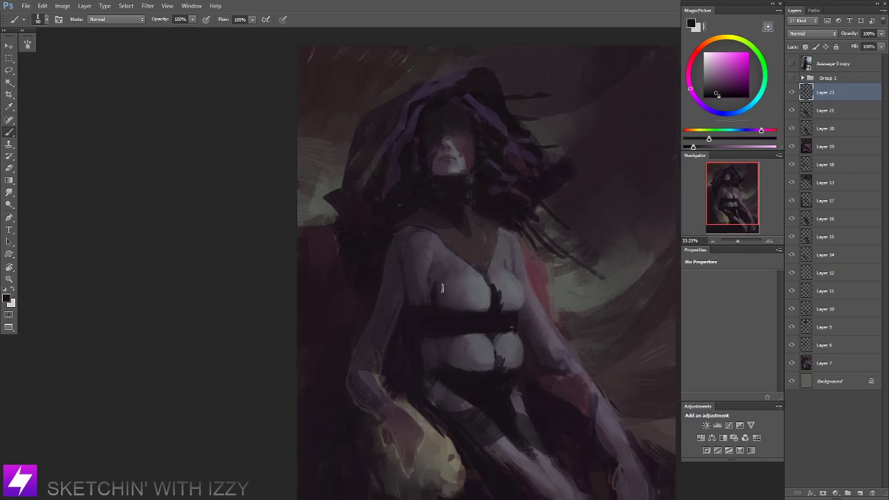
# Paint sampled purple-grey skin tones on the chest near the neckline and smudge the strokes at 50% strength.
pyautogui.keyDown('alt'); pyautogui.click(443, 285); pyautogui.keyUp('alt')
pyautogui.keyDown('alt'); pyautogui.click(453, 321); pyautogui.keyUp('alt')
pyautogui.moveTo(468, 296); pyautogui.dragTo(474, 304)
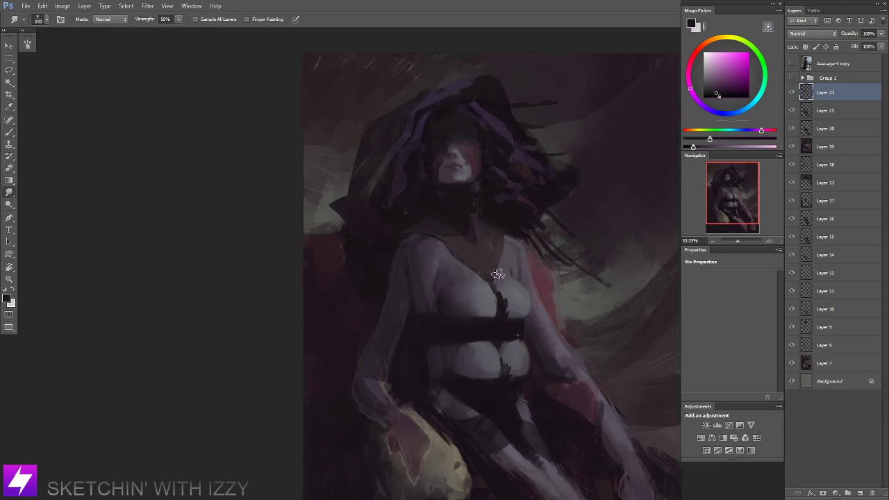
pyautogui.keyDown('alt'); pyautogui.click(446, 274); pyautogui.keyUp('alt')
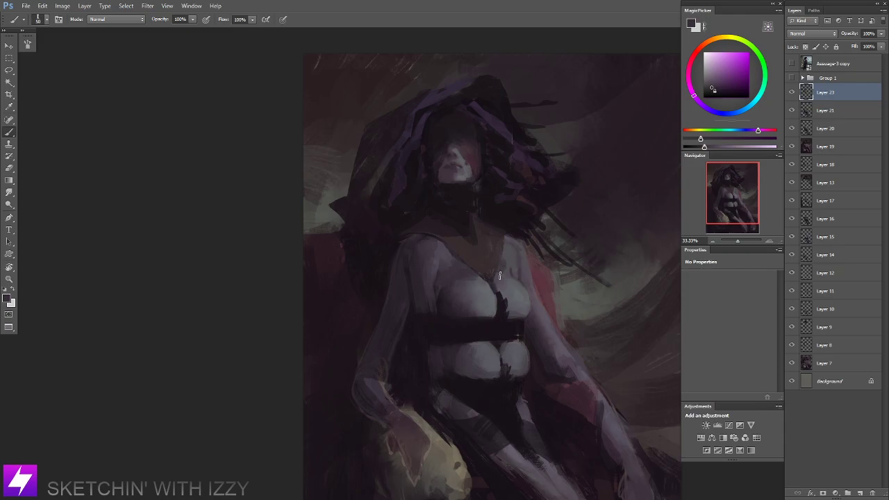
pyautogui.press('r')
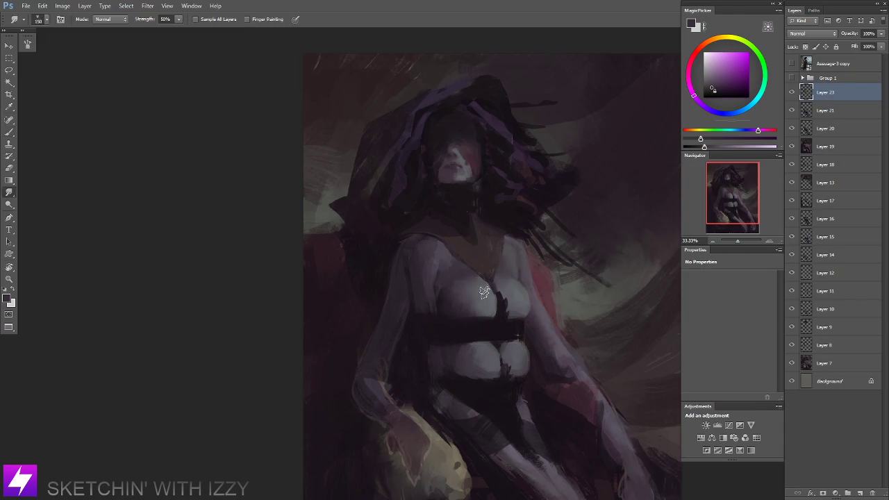
# Flip the canvas horizontally and refine the chest's lower edge above the black band with a sampled skin tone, smudging it smooth.
pyautogui.hotkey('ctrl', '-')
pyautogui.hotkey('ctrl', '-')
pyautogui.hotkey('ctrl', '-')
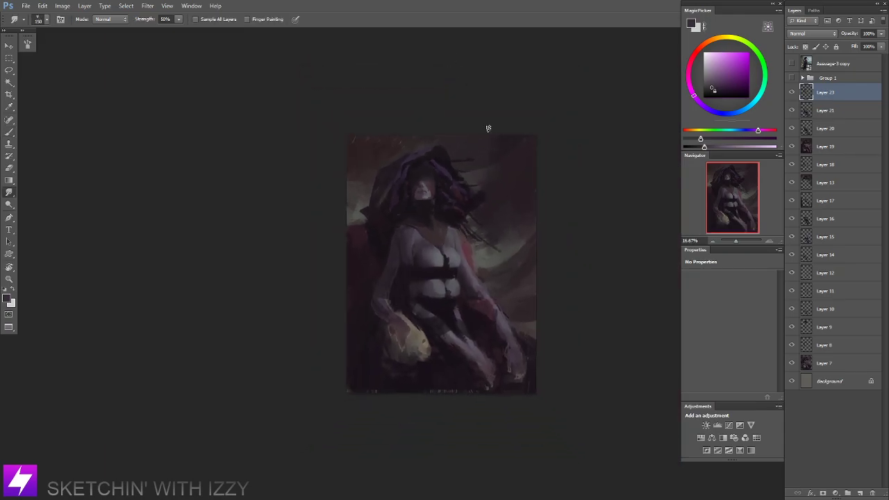
pyautogui.moveTo(464, 278)
pyautogui.mouseDown()
pyautogui.moveTo(455, 254)
pyautogui.moveTo(473, 265)
pyautogui.mouseUp()
pyautogui.hotkey('ctrl', '+')
pyautogui.hotkey('ctrl', '+')
pyautogui.hotkey('ctrl', '+')
pyautogui.press('b')
pyautogui.keyDown('alt'); pyautogui.click(428, 239); pyautogui.keyUp('alt')
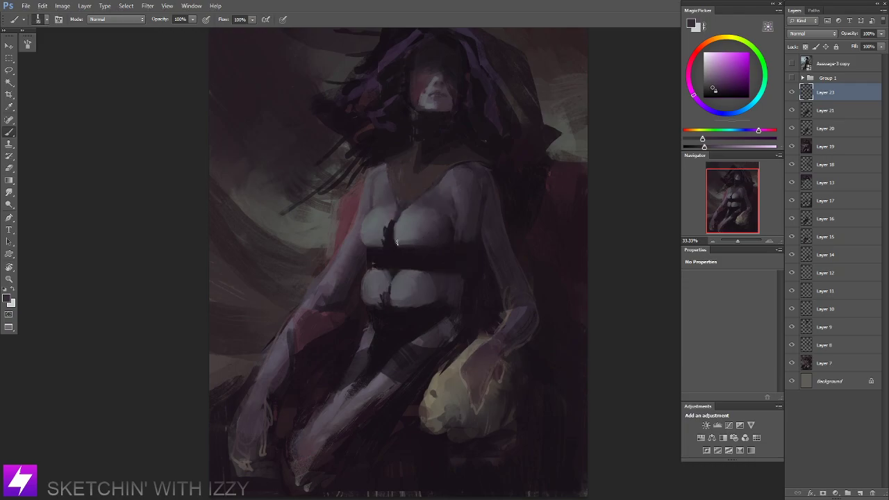
pyautogui.press('r')
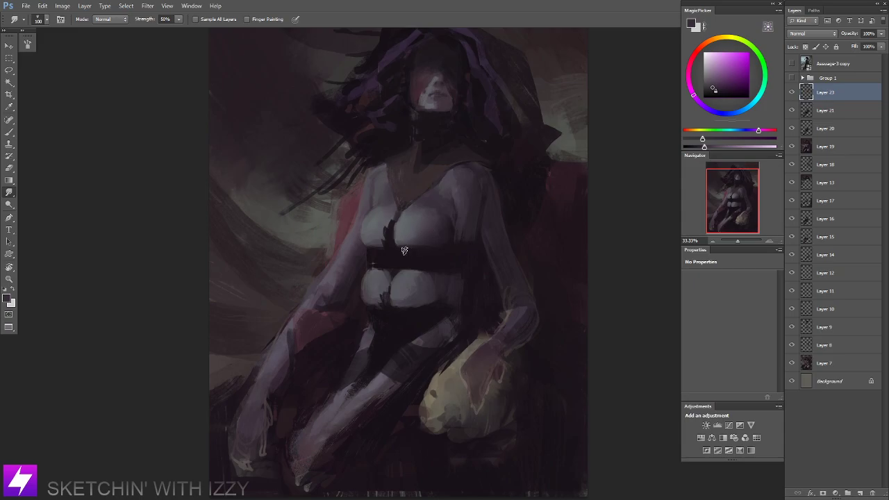
pyautogui.moveTo(441, 254); pyautogui.dragTo(413, 251)
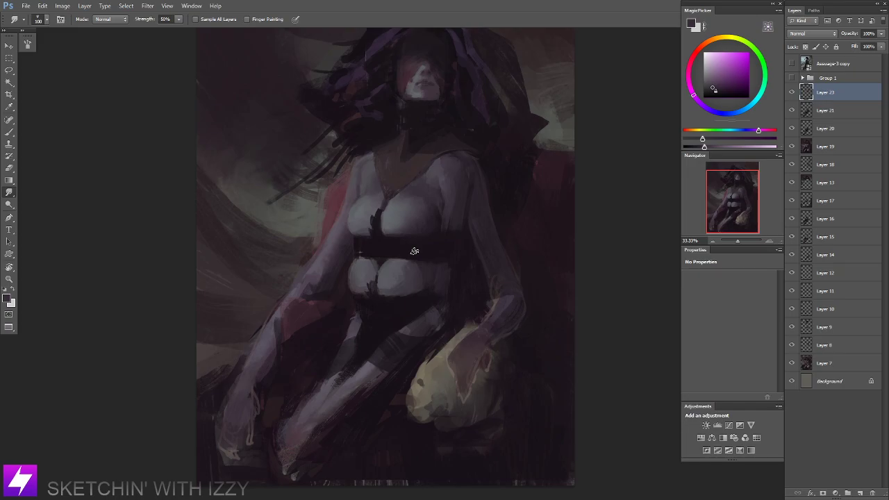
# Paint the narrow area of upper chest and shoulder beside the neckline with sampled purple and blue-grey tones, and smudge it.
pyautogui.hotkey('ctrl', '-')
pyautogui.hotkey('ctrl', '-')
pyautogui.moveTo(491, 273); pyautogui.dragTo(457, 278)
pyautogui.press('r')
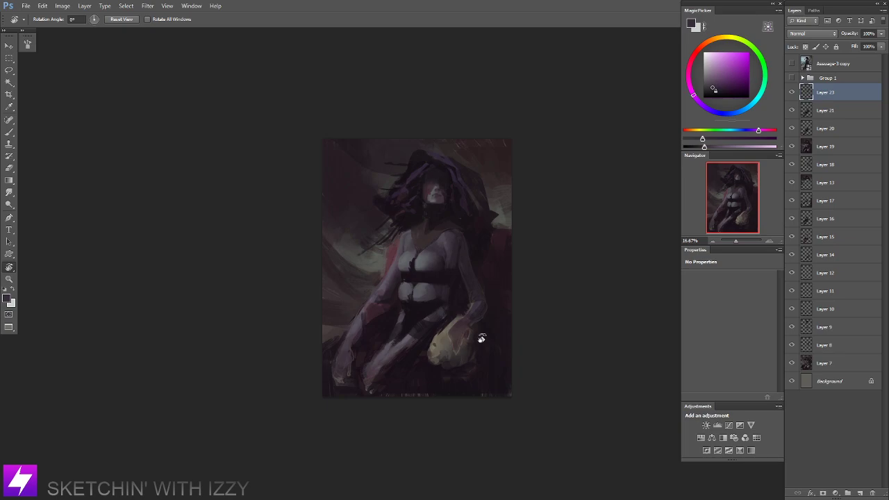
pyautogui.moveTo(482, 338); pyautogui.dragTo(511, 239)
pyautogui.hotkey('ctrl', '+')
pyautogui.hotkey('ctrl', '+')
pyautogui.press('Escape')
pyautogui.hotkey('ctrl', '+')
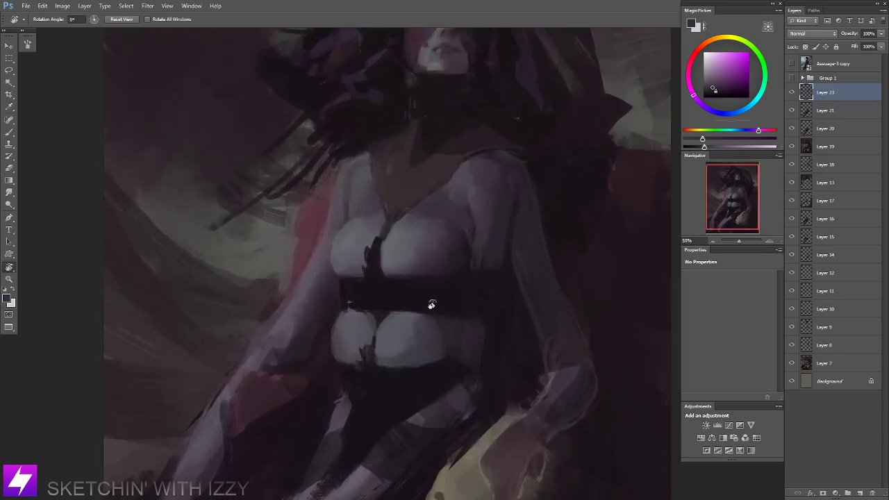
pyautogui.moveTo(394, 271); pyautogui.dragTo(423, 324)
pyautogui.press('b')
pyautogui.keyDown('alt'); pyautogui.click(383, 274); pyautogui.keyUp('alt')
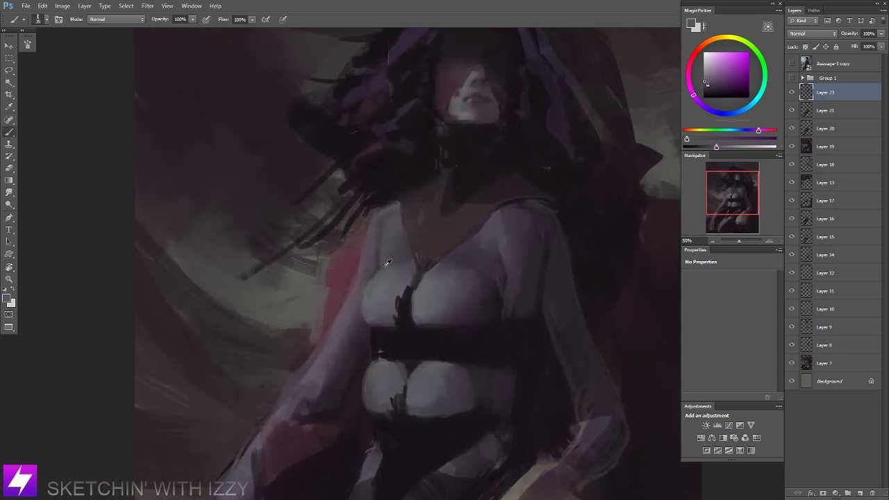
pyautogui.keyDown('alt'); pyautogui.click(379, 267); pyautogui.keyUp('alt')
pyautogui.keyDown('alt'); pyautogui.click(386, 231); pyautogui.keyUp('alt')
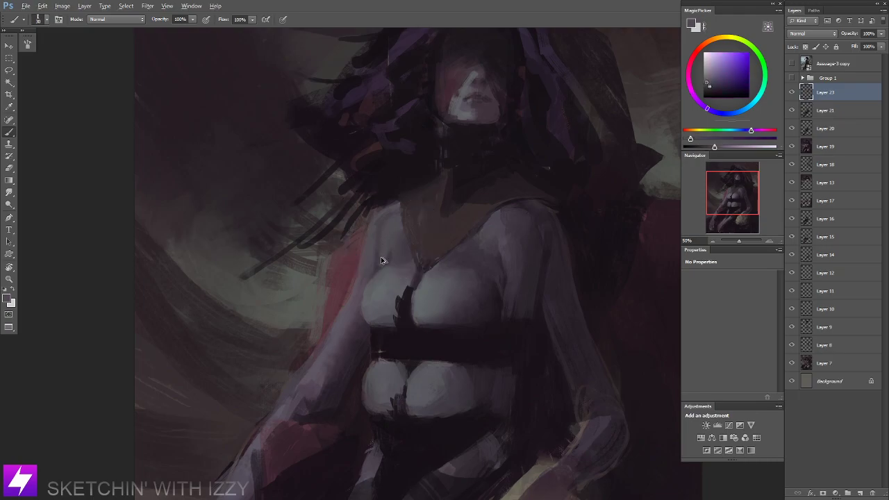
pyautogui.keyDown('alt'); pyautogui.click(390, 248); pyautogui.keyUp('alt')
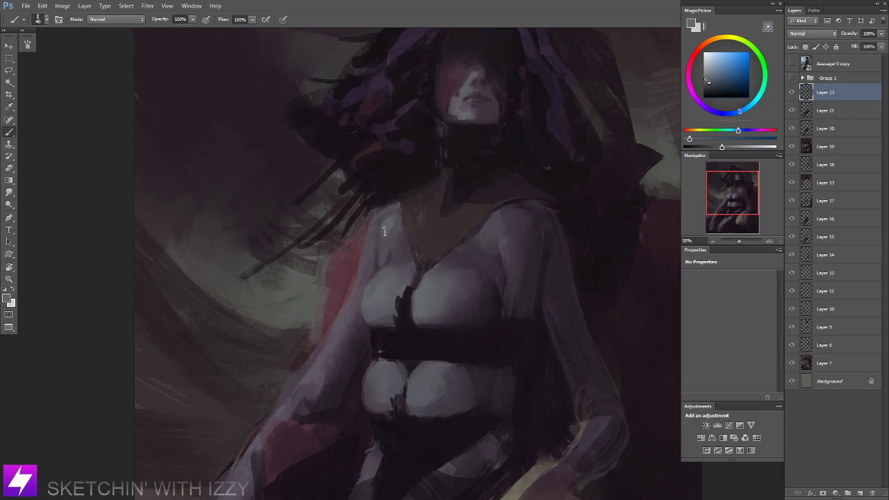
pyautogui.press('r')
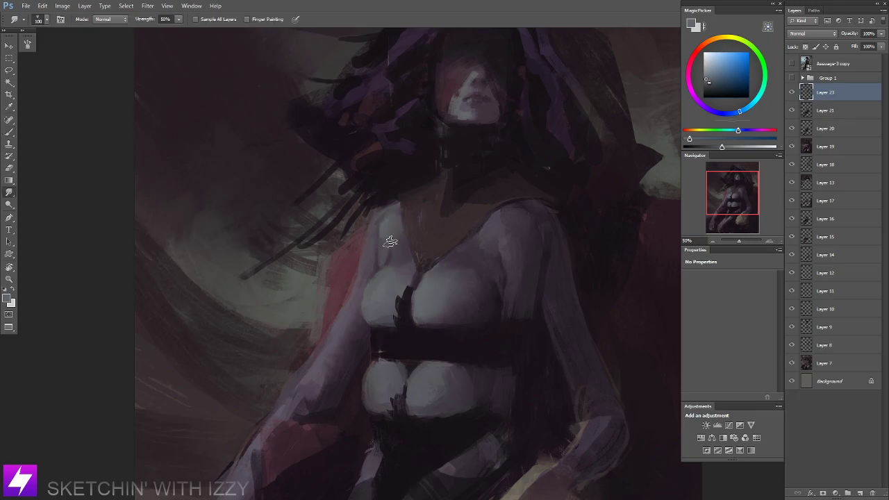
# Paint a blue-grey light on the opposite shoulder along the collar edge and smudge it into the skin.
pyautogui.moveTo(494, 216); pyautogui.dragTo(484, 218)
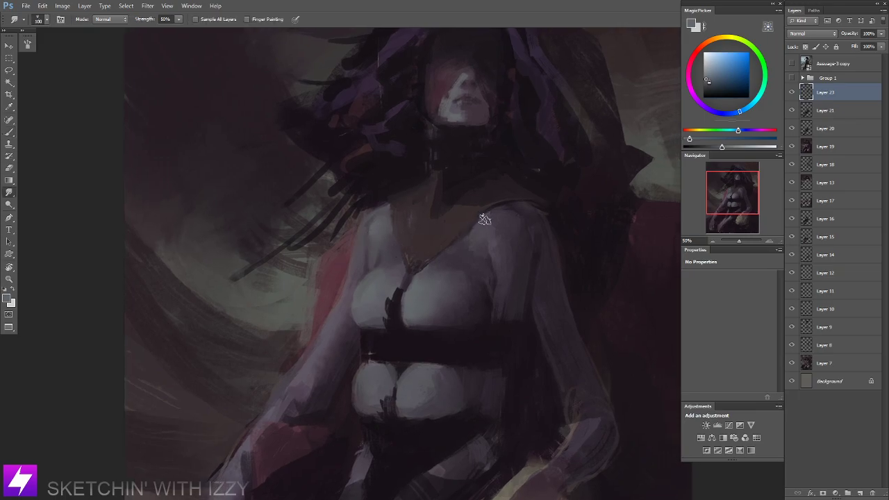
pyautogui.press('b')
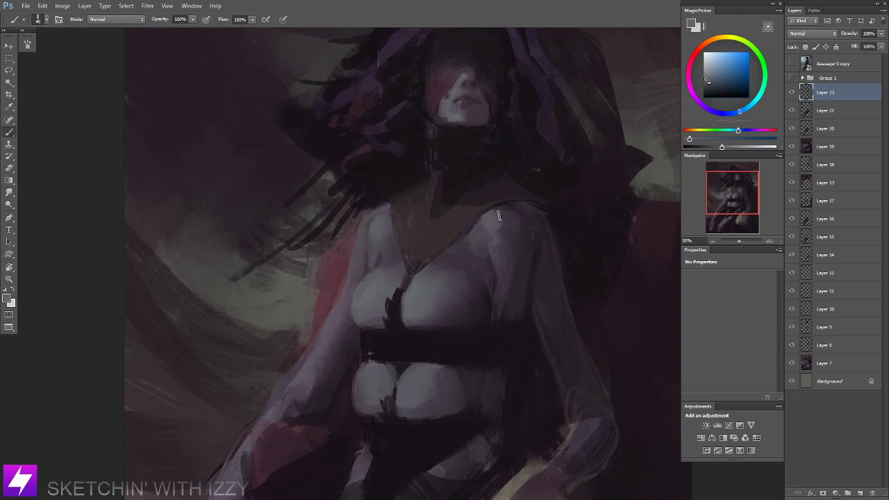
pyautogui.press('r')
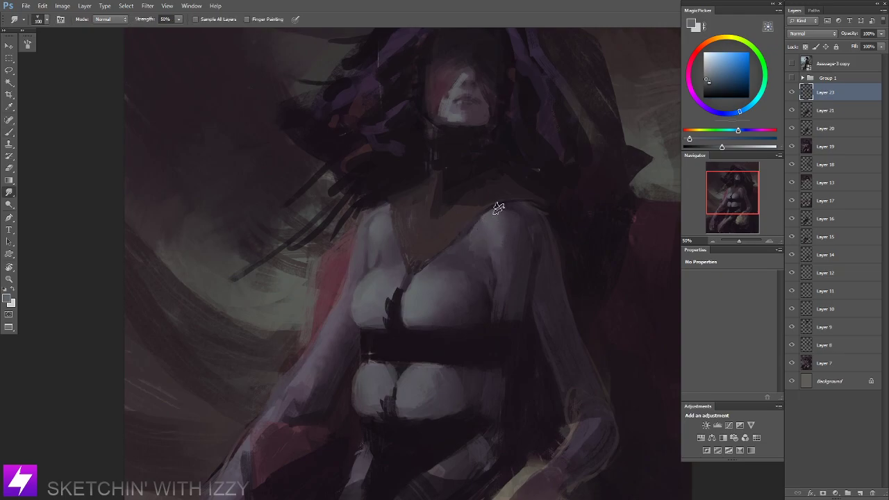
# Shade the armpit crease and the side of the chest next to the far arm with a sampled dark purple.
pyautogui.hotkey('ctrl', '-')
pyautogui.hotkey('ctrl', '-')
pyautogui.hotkey('ctrl', '-')
pyautogui.press('r')
pyautogui.moveTo(464, 337); pyautogui.dragTo(486, 325)
pyautogui.press('Escape')
pyautogui.hotkey('ctrl', '+')
pyautogui.hotkey('ctrl', '+')
pyautogui.hotkey('ctrl', '+')
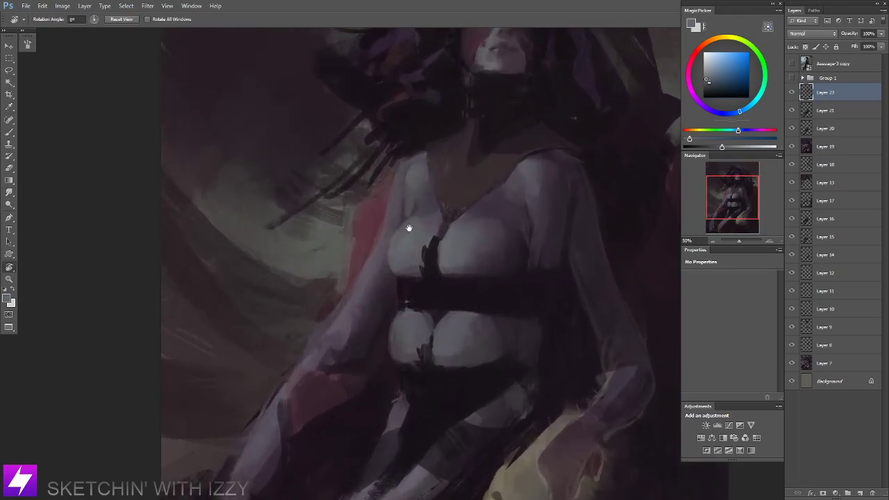
pyautogui.moveTo(409, 228); pyautogui.dragTo(411, 280)
pyautogui.press('b')
pyautogui.keyDown('alt'); pyautogui.click(393, 287); pyautogui.keyUp('alt')
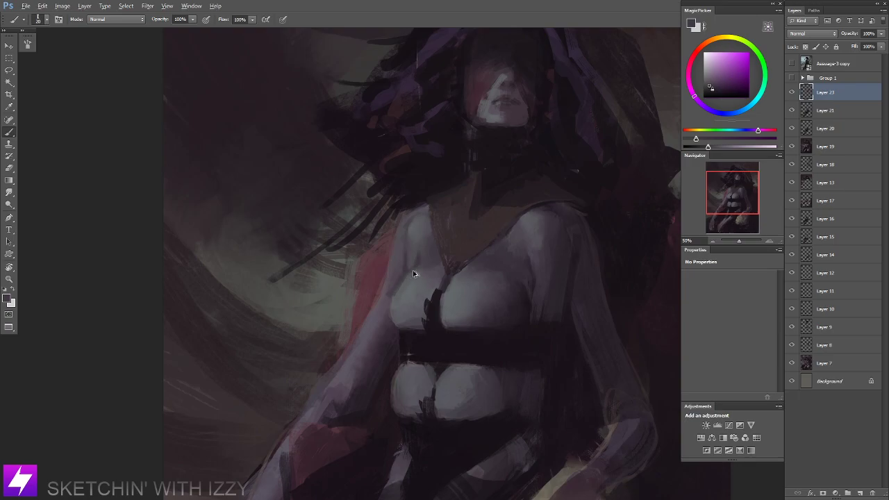
pyautogui.moveTo(385, 341); pyautogui.dragTo(394, 265)
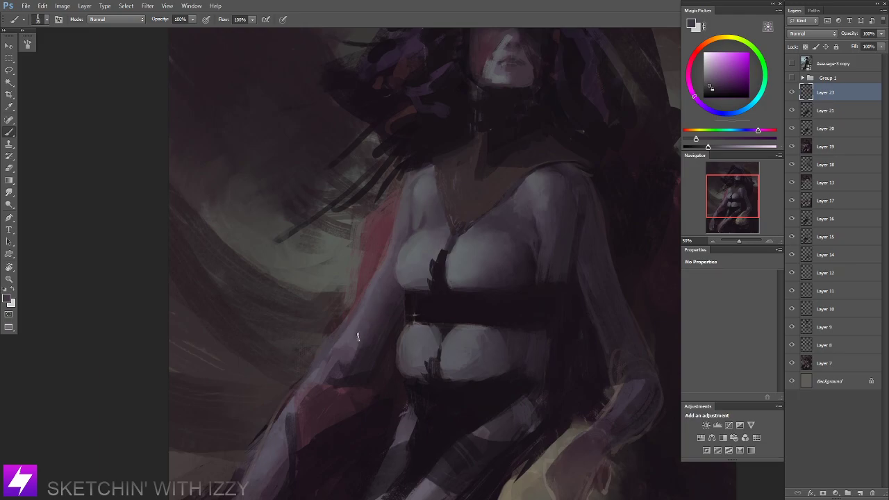
# Darken the torso around the chest band and midriff with a sampled near-black tone and a 400 px brush.
pyautogui.hotkey('ctrl', '-')
pyautogui.hotkey('ctrl', '-')
pyautogui.moveTo(469, 233); pyautogui.dragTo(442, 262)
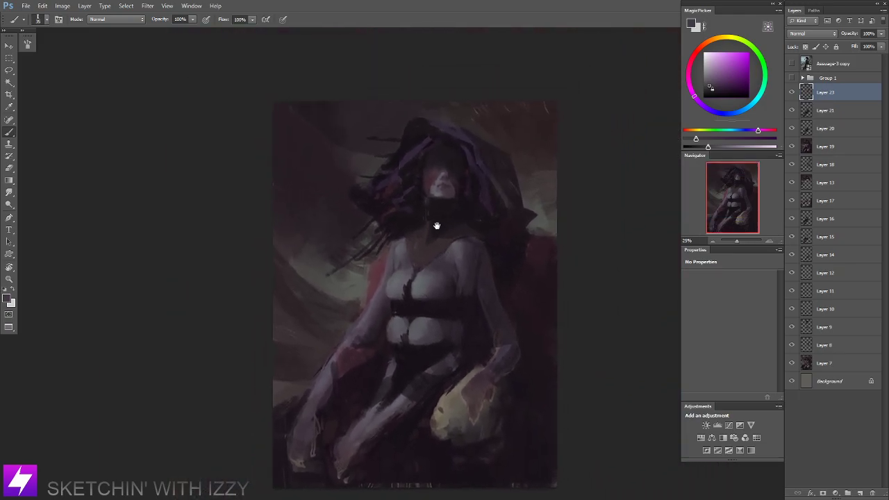
pyautogui.moveTo(436, 226); pyautogui.dragTo(409, 212)
pyautogui.keyDown('alt'); pyautogui.click(398, 312); pyautogui.keyUp('alt')
pyautogui.press(']')
pyautogui.press(']')
pyautogui.press(']')
pyautogui.press(']')
pyautogui.press(']')
pyautogui.press(']')
pyautogui.press(']')
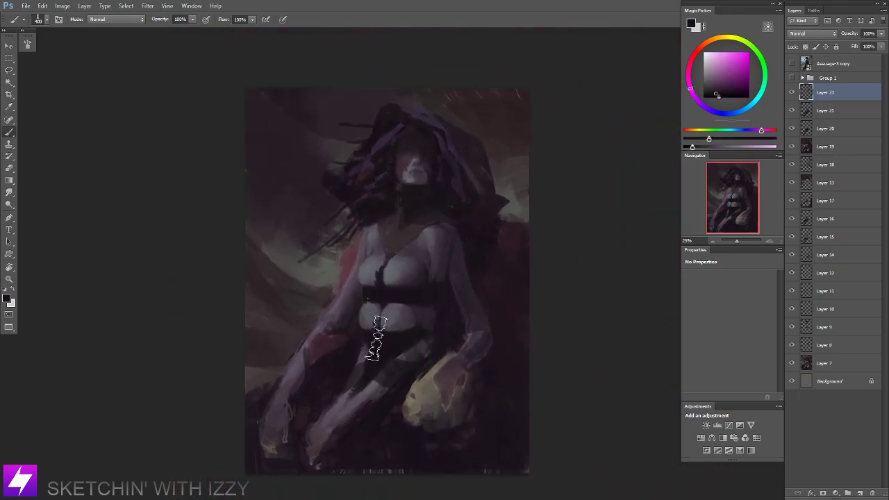
pyautogui.moveTo(368, 338); pyautogui.dragTo(401, 333)
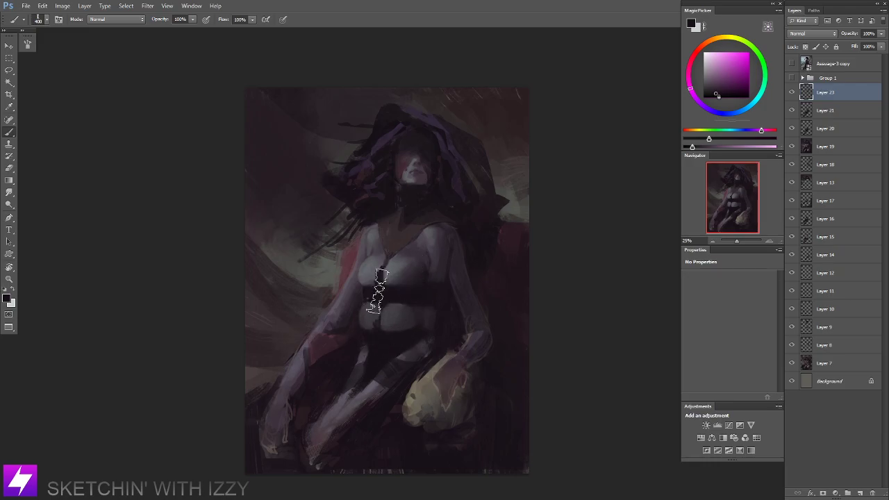
# Darken the pale yellow object under the figure's hand with the near-black tone and a 300 px brush.
pyautogui.scroll(-1, 563, 217)
pyautogui.scroll(-1, 556, 236)
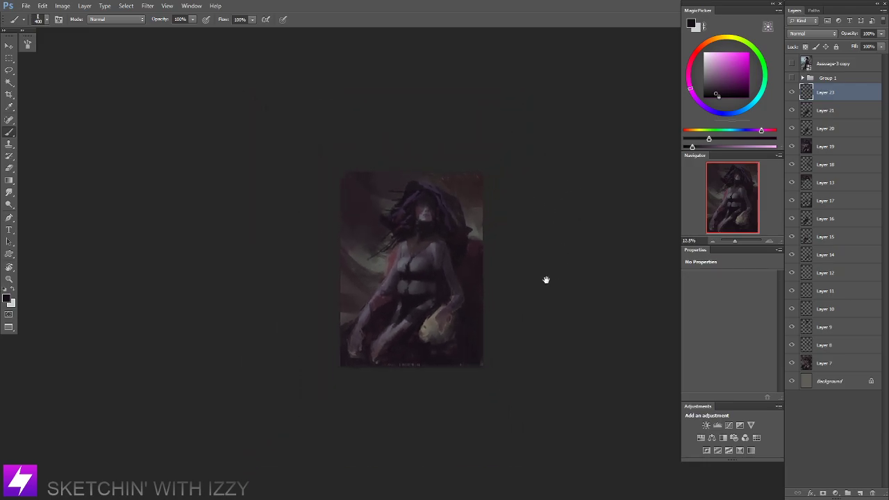
pyautogui.scroll(2, 480, 284)
pyautogui.moveTo(432, 353)
pyautogui.mouseDown()
pyautogui.moveTo(478, 307)
pyautogui.moveTo(489, 314)
pyautogui.mouseUp()
pyautogui.press('[')
pyautogui.press('[')
pyautogui.press('[')
pyautogui.press('[')
pyautogui.press('[')
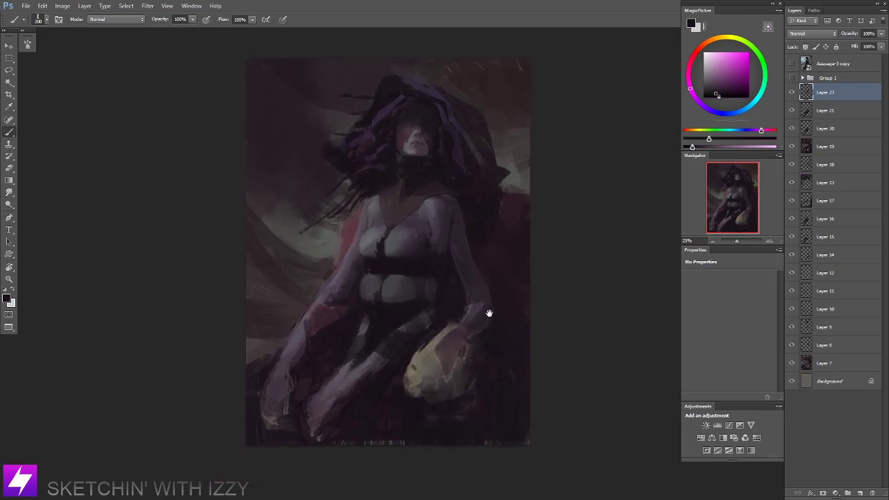
pyautogui.moveTo(460, 358); pyautogui.dragTo(466, 350)
pyautogui.press(']')
pyautogui.press(']')
pyautogui.moveTo(417, 375); pyautogui.dragTo(445, 328)
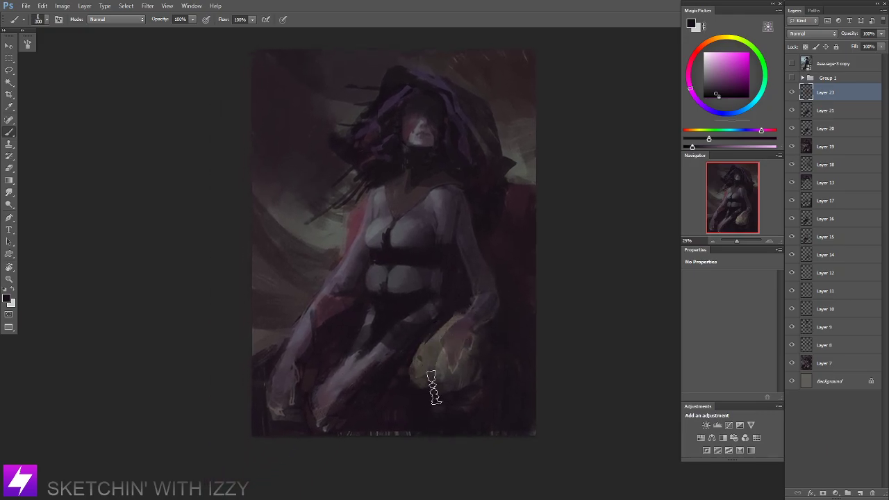
pyautogui.moveTo(484, 278)
pyautogui.mouseDown()
pyautogui.moveTo(487, 310)
pyautogui.moveTo(470, 348)
pyautogui.mouseUp()
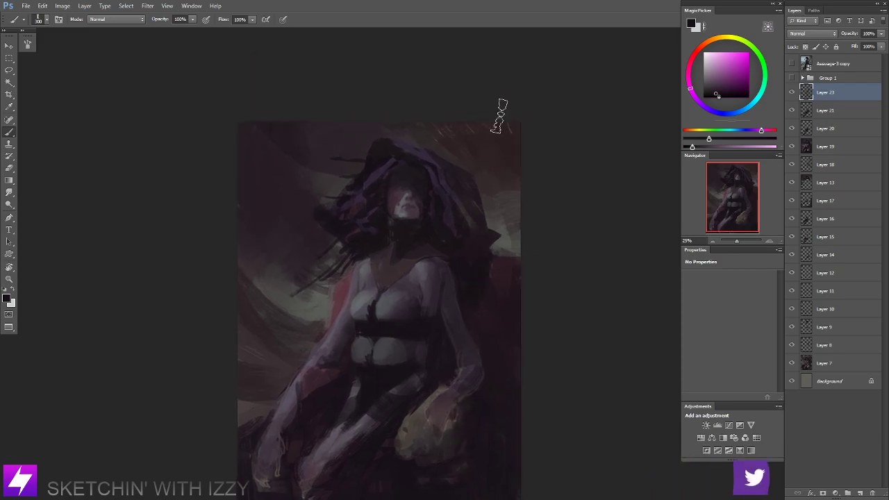
# Flip the canvas horizontally and smudge the skin shading around the upper arm and chest at 50% strength.
pyautogui.hotkey('ctrl', '-')
pyautogui.hotkey('ctrl', 'shift', 'h')
pyautogui.moveTo(457, 273); pyautogui.dragTo(467, 281)
pyautogui.hotkey('ctrl', '+')
pyautogui.hotkey('ctrl', '+')
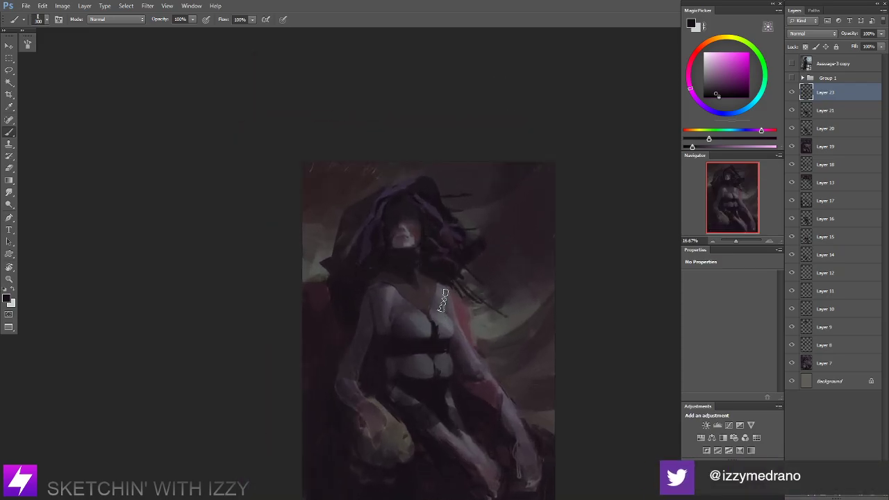
pyautogui.press('r')
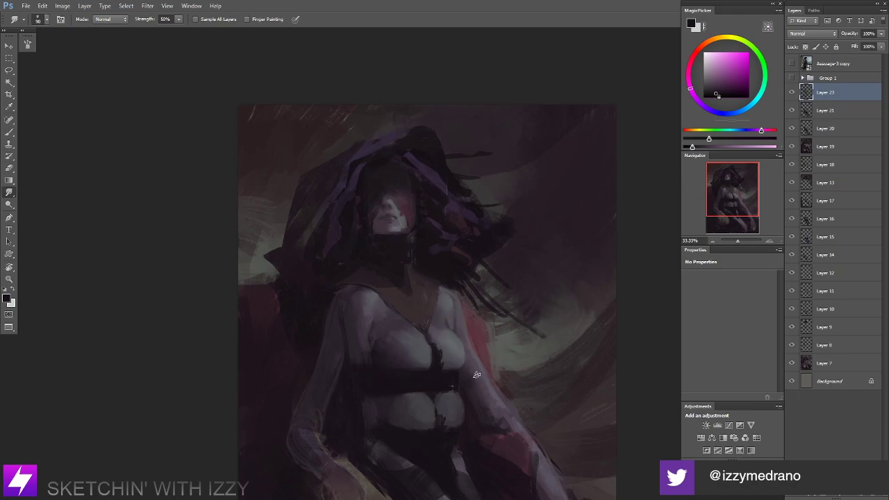
pyautogui.moveTo(495, 366)
pyautogui.mouseDown()
pyautogui.moveTo(486, 347)
pyautogui.moveTo(497, 333)
pyautogui.mouseUp()
pyautogui.moveTo(456, 361); pyautogui.dragTo(455, 323)
# Rework the midriff forms just below the chest band with a sampled grey-blue tone and smudge them at 50% strength.
pyautogui.press('b')
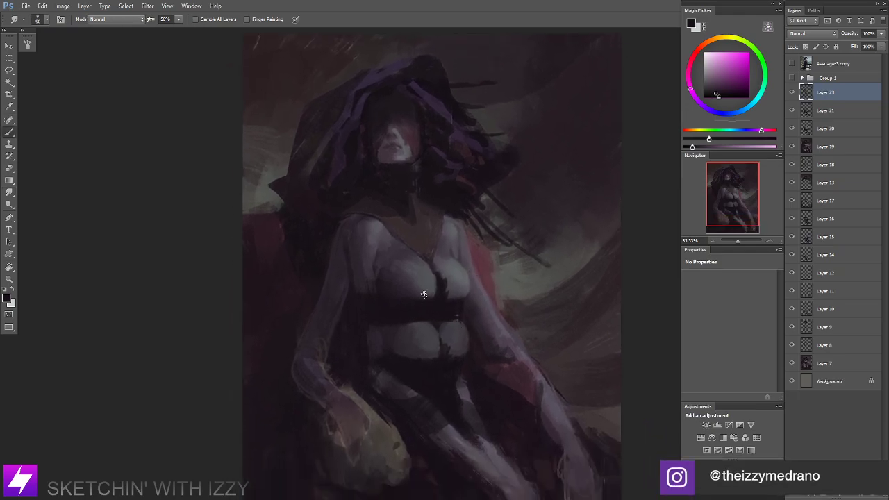
pyautogui.press('b')
pyautogui.keyDown('alt'); pyautogui.click(453, 270); pyautogui.keyUp('alt')
pyautogui.moveTo(452, 270); pyautogui.dragTo(443, 252)
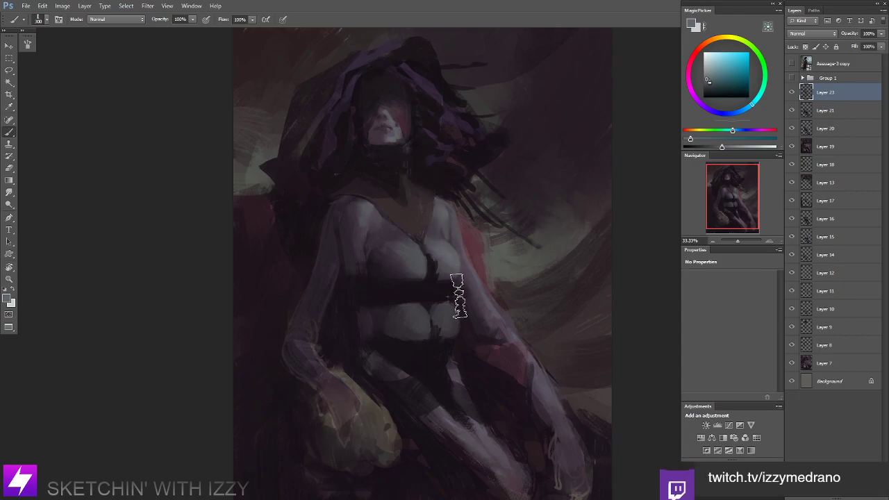
pyautogui.moveTo(443, 257)
pyautogui.mouseDown()
pyautogui.moveTo(431, 261)
pyautogui.moveTo(423, 250)
pyautogui.moveTo(405, 264)
pyautogui.mouseUp()
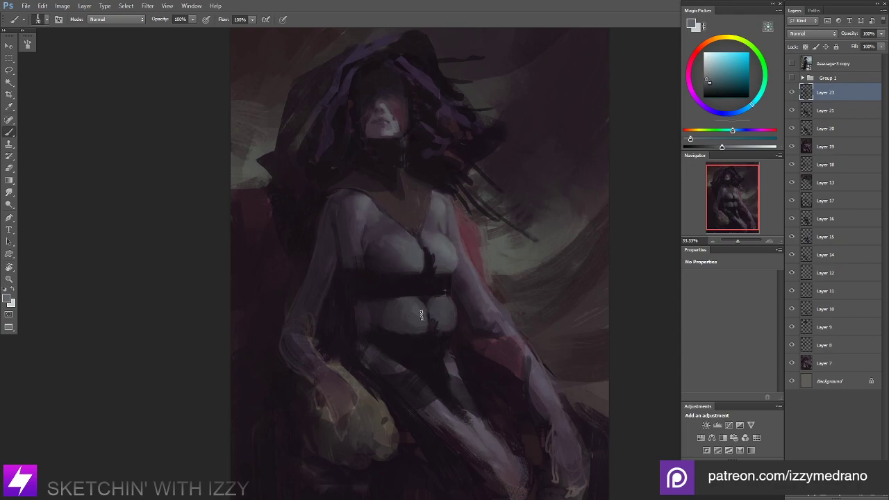
pyautogui.press('r')
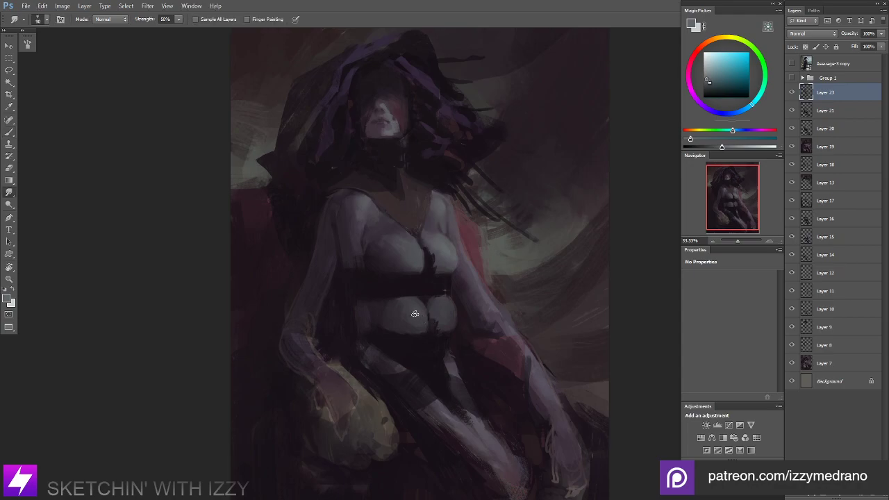
pyautogui.press('b')
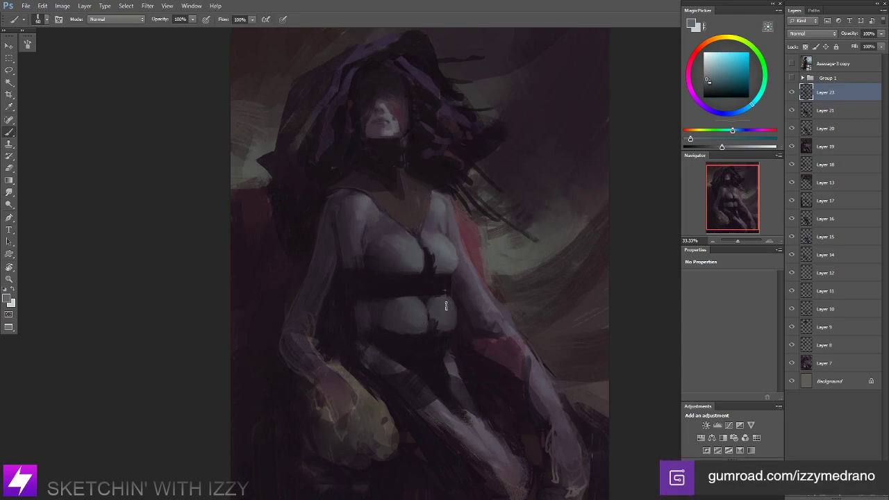
pyautogui.press('r')
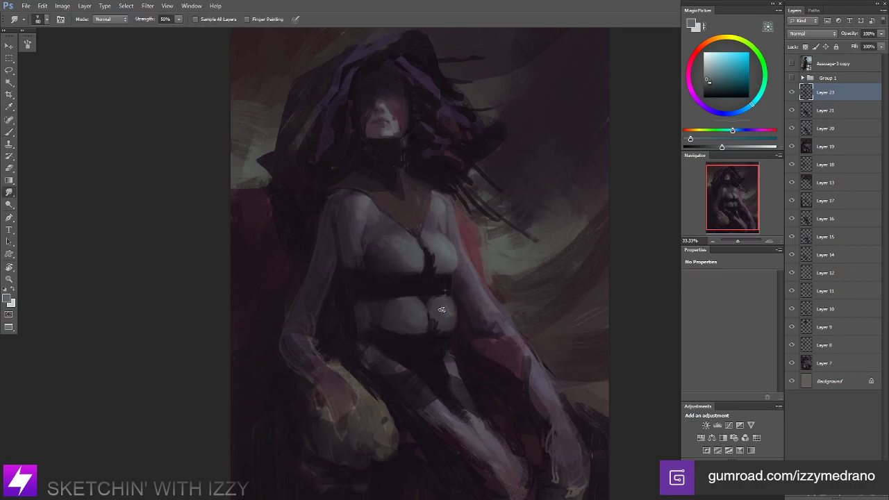
# Check the whole painting against the reference image by briefly showing the topmost layer.
pyautogui.hotkey('ctrl', '-')
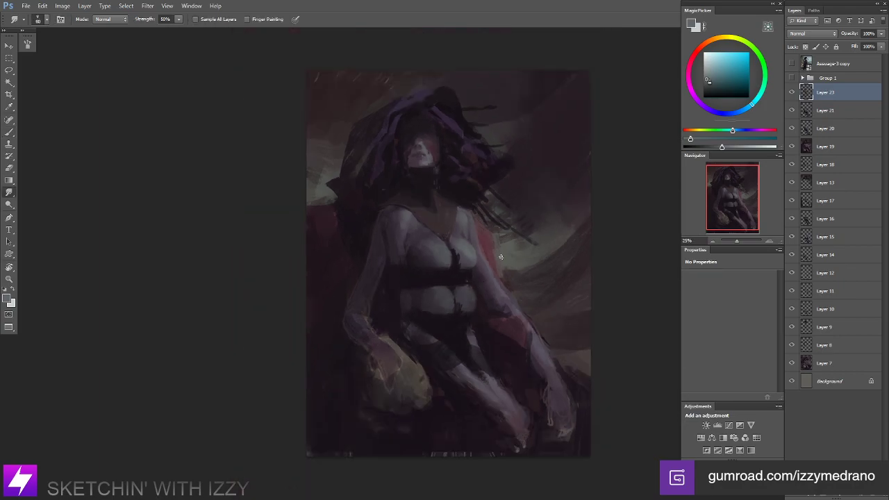
pyautogui.press('r')
pyautogui.moveTo(480, 361); pyautogui.dragTo(555, 289)
pyautogui.press('Escape')
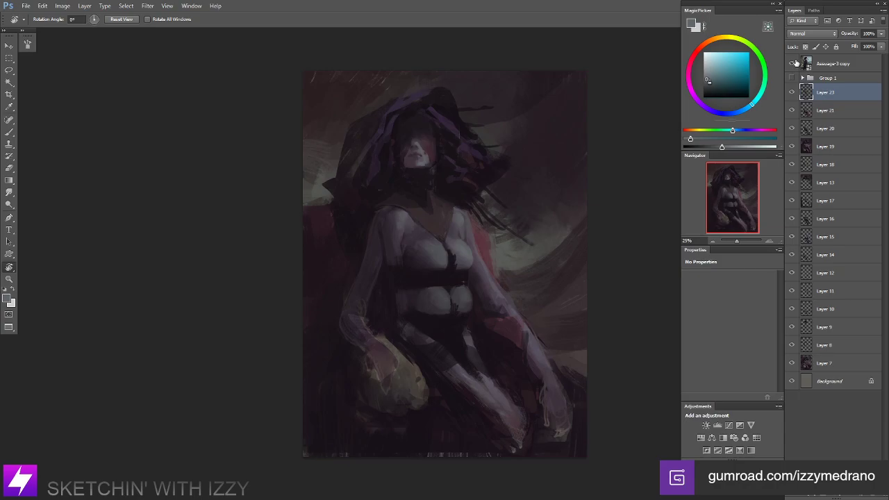
pyautogui.click(793, 63)
pyautogui.click(793, 64)
# Darken the shadowed side of the midriff below the chest band with sampled dark purple and near-black tones.
pyautogui.hotkey('ctrl', '+')
pyautogui.hotkey('ctrl', '+')
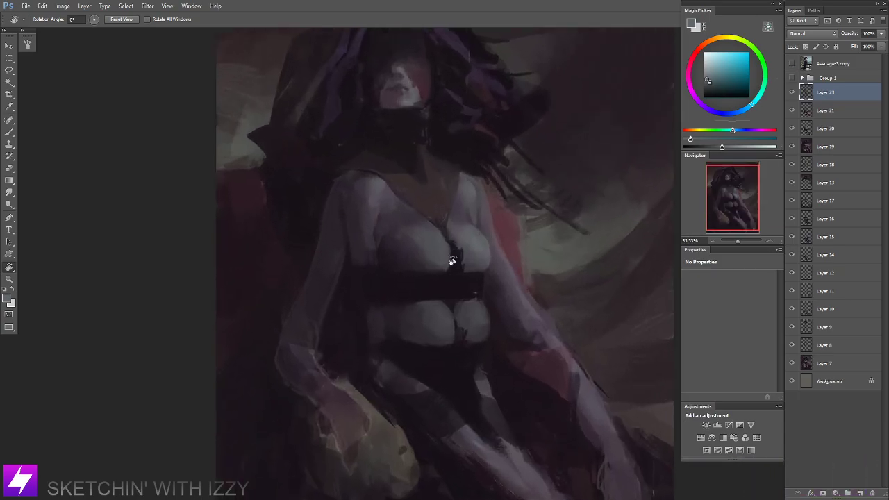
pyautogui.press('b')
pyautogui.keyDown('alt'); pyautogui.click(425, 309); pyautogui.keyUp('alt')
pyautogui.press(']')
pyautogui.press(']')
pyautogui.press(']')
pyautogui.press(']')
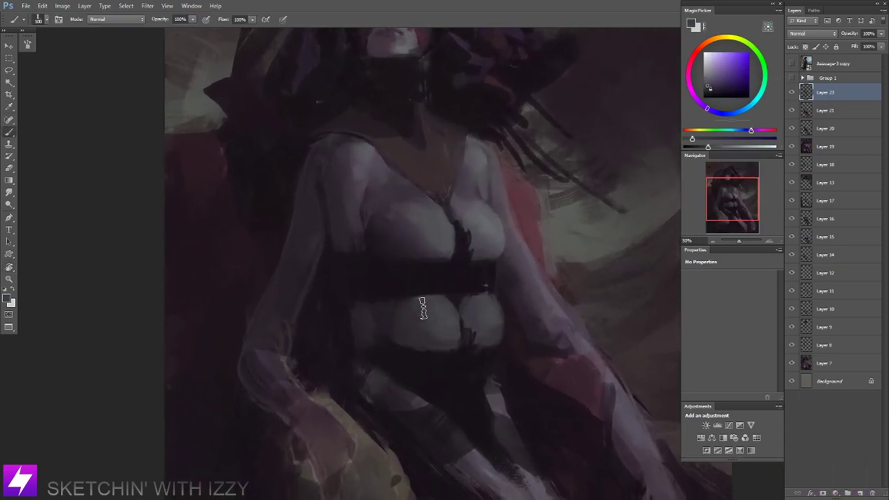
pyautogui.keyDown('alt'); pyautogui.click(379, 313); pyautogui.keyUp('alt')
pyautogui.keyDown('alt'); pyautogui.click(391, 327); pyautogui.keyUp('alt')
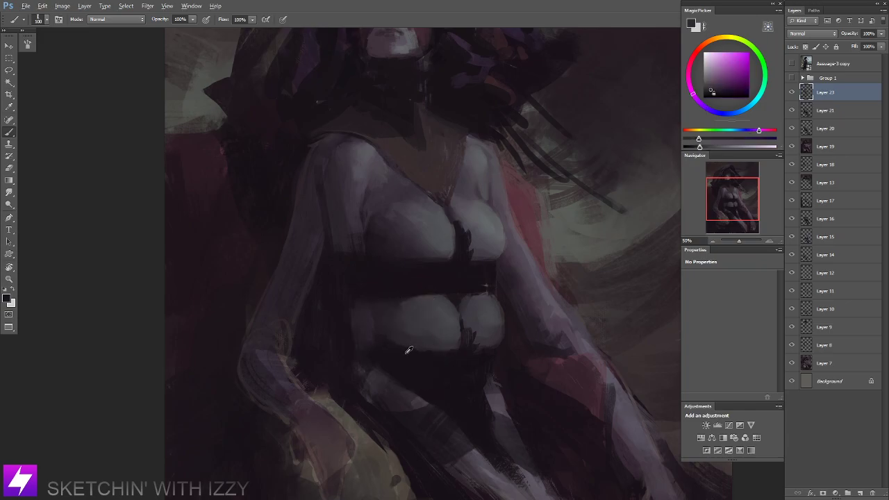
pyautogui.keyDown('alt'); pyautogui.click(398, 309); pyautogui.keyUp('alt')
pyautogui.keyDown('alt'); pyautogui.click(437, 285); pyautogui.keyUp('alt')
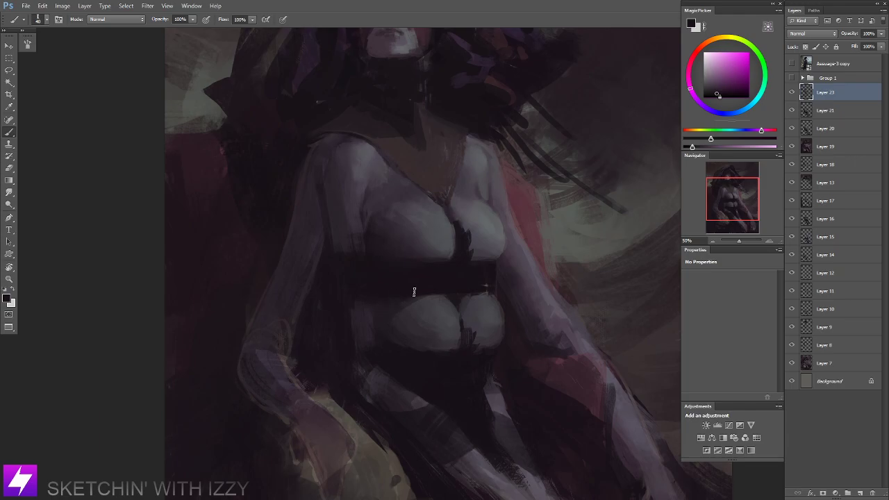
# Smudge the shadow transition on the midriff at 50% strength with a brush enlarged to 125 px.
pyautogui.press('r')
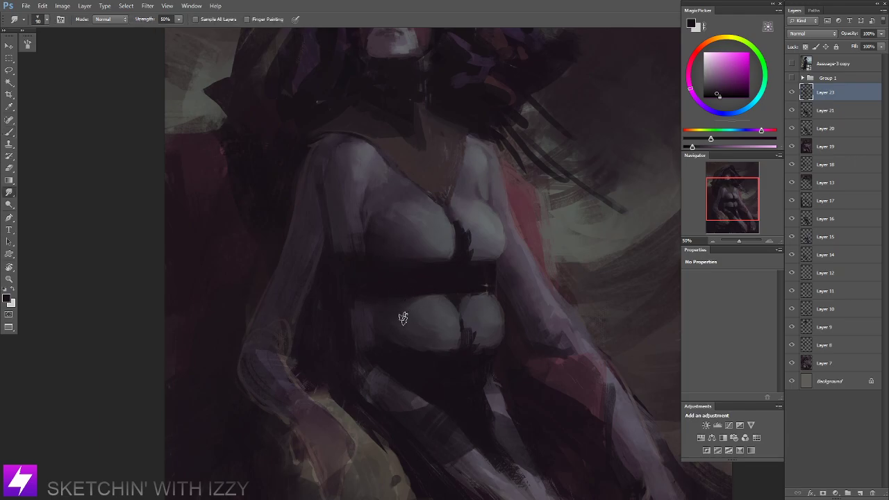
pyautogui.press(']')
pyautogui.press(']')
pyautogui.hotkey('ctrl', '-')
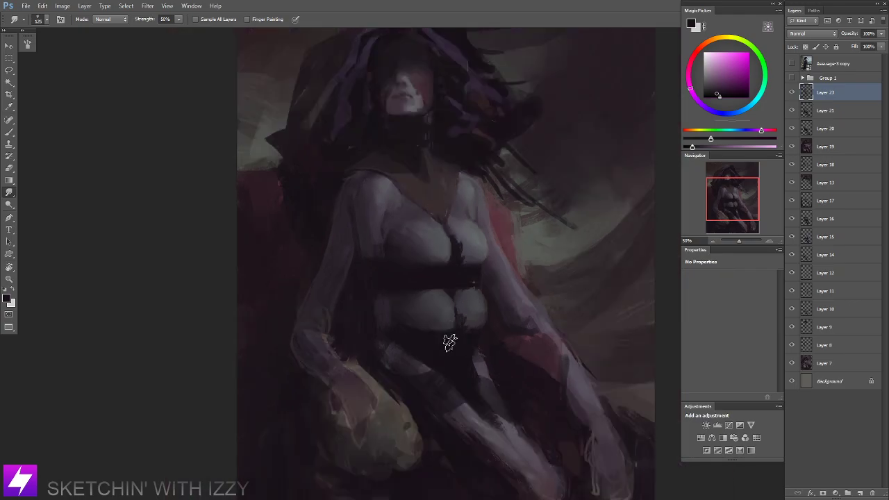
pyautogui.hotkey('ctrl', '-')
pyautogui.hotkey('ctrl', '-')
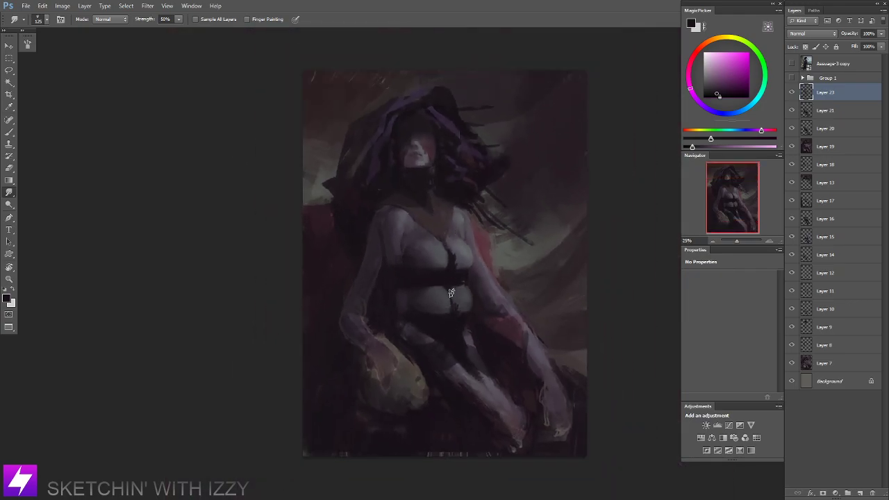
# Flip the canvas horizontally and shade the midriff forms with a sampled dark violet-grey and a 70 px brush.
pyautogui.hotkey('ctrl', 'shift', 'h')
pyautogui.moveTo(445, 305); pyautogui.dragTo(418, 315)
pyautogui.hotkey('ctrl', '+')
pyautogui.hotkey('ctrl', '+')
pyautogui.hotkey('ctrl', '+')
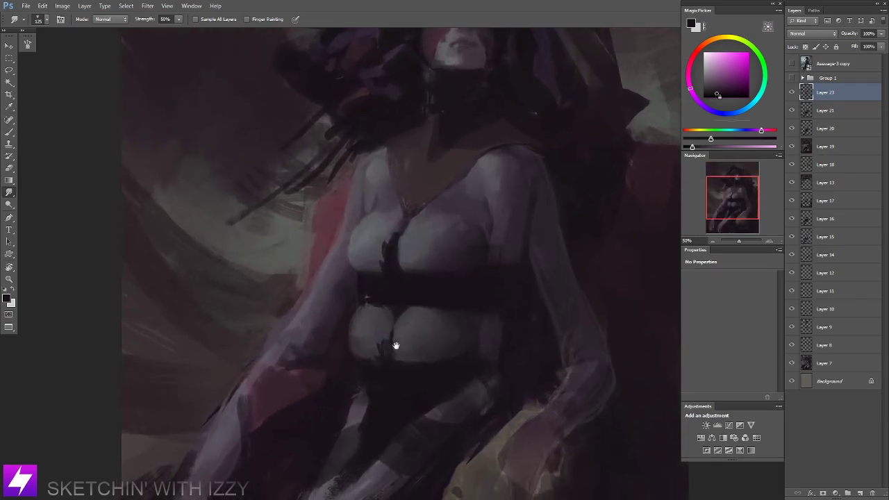
pyautogui.press('b')
pyautogui.keyDown('alt'); pyautogui.click(359, 339); pyautogui.keyUp('alt')
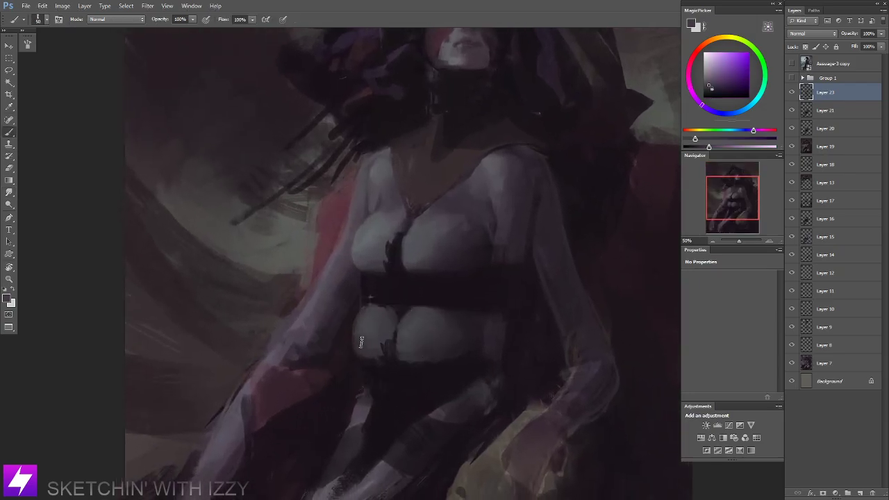
pyautogui.press(']')
pyautogui.moveTo(433, 321); pyautogui.dragTo(430, 305)
pyautogui.press(']')
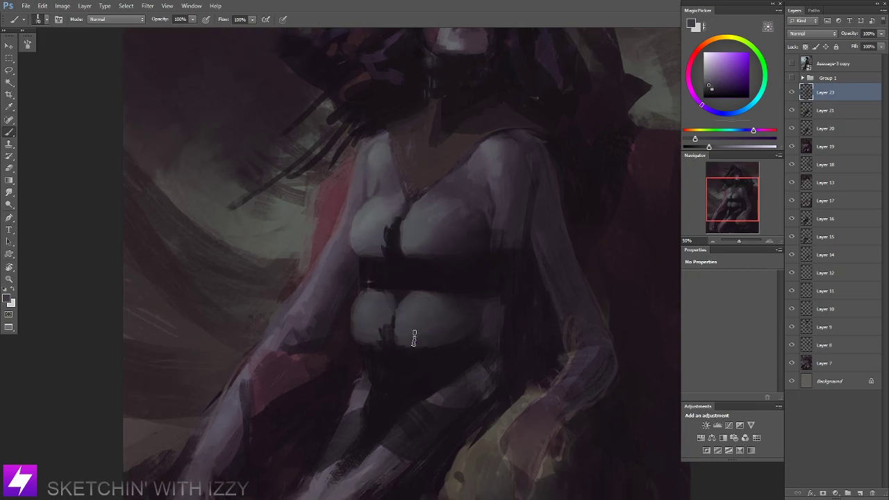
# Deepen the shadow along the outer side of the midriff with a sampled dark purple and a 90 px brush.
pyautogui.press('r')
pyautogui.hotkey('ctrl', '-')
pyautogui.press('r')
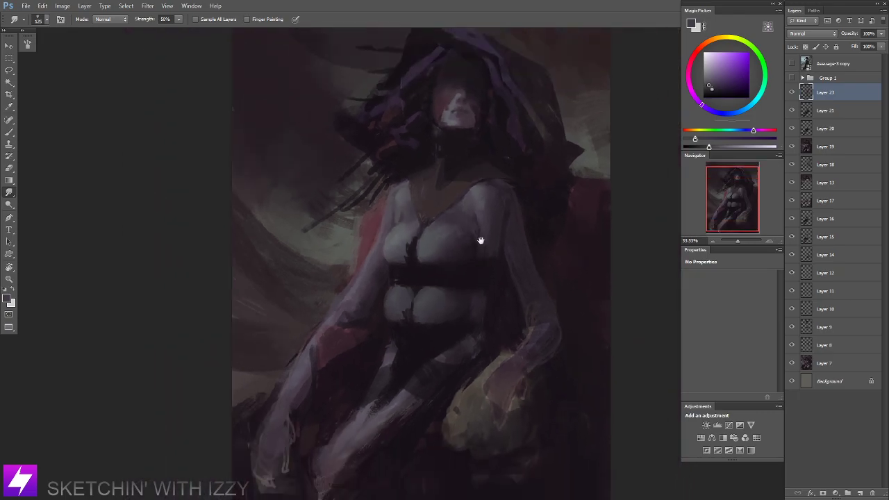
pyautogui.moveTo(479, 243)
pyautogui.mouseDown()
pyautogui.moveTo(494, 289)
pyautogui.moveTo(526, 335)
pyautogui.moveTo(533, 290)
pyautogui.mouseUp()
pyautogui.hotkey('ctrl', '+')
pyautogui.press('b')
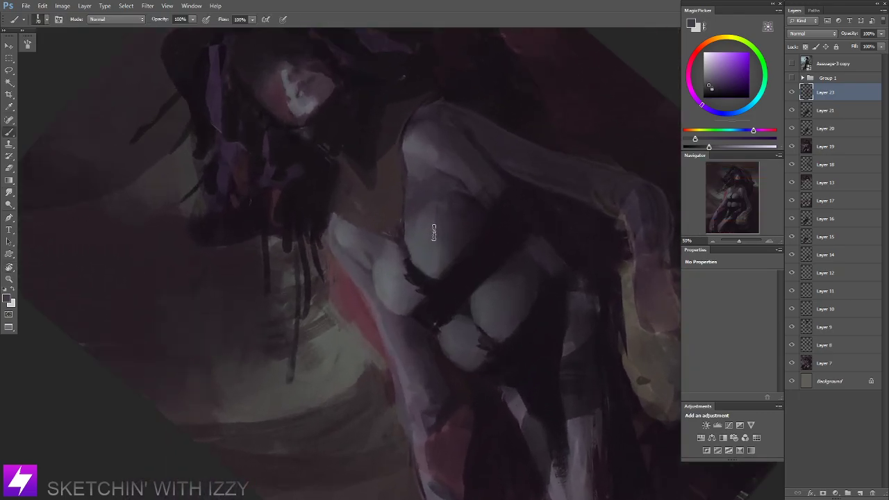
pyautogui.keyDown('alt'); pyautogui.click(526, 265); pyautogui.keyUp('alt')
pyautogui.press(']')
pyautogui.press(']')
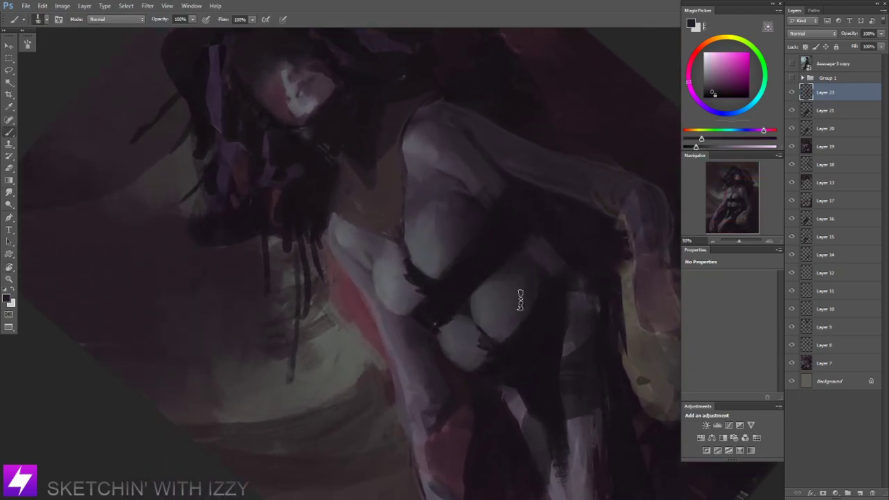
pyautogui.press('Escape')
pyautogui.moveTo(524, 332); pyautogui.dragTo(491, 335)
pyautogui.moveTo(500, 296); pyautogui.dragTo(502, 304)
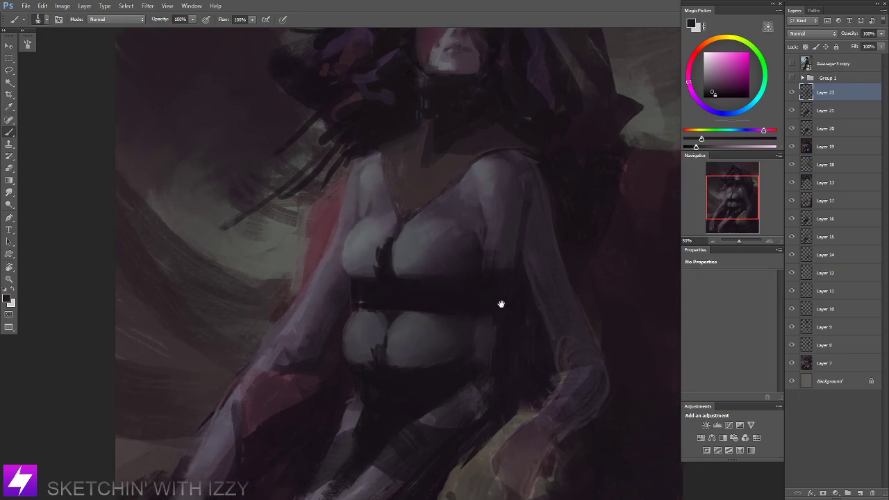
# Refine the dark centre line of the chest and midriff with small strokes of sampled near-black and dark purple tones.
pyautogui.keyDown('alt'); pyautogui.click(393, 337); pyautogui.keyUp('alt')
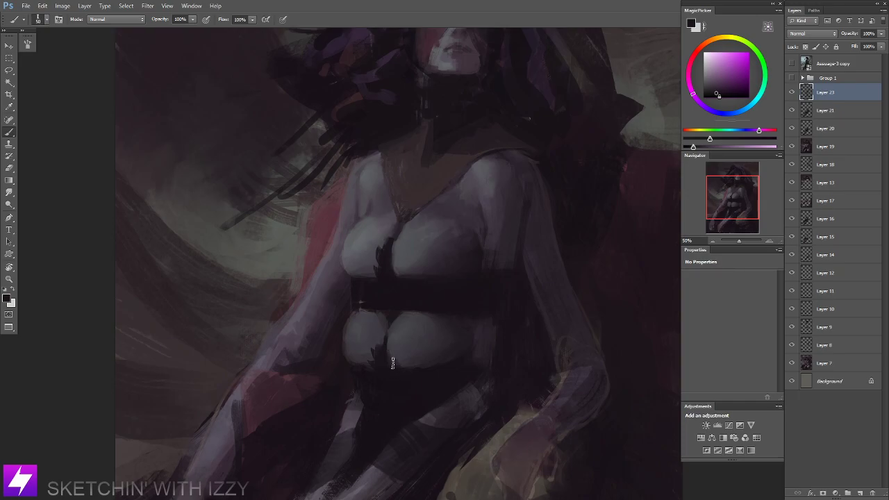
pyautogui.moveTo(401, 260); pyautogui.dragTo(397, 281)
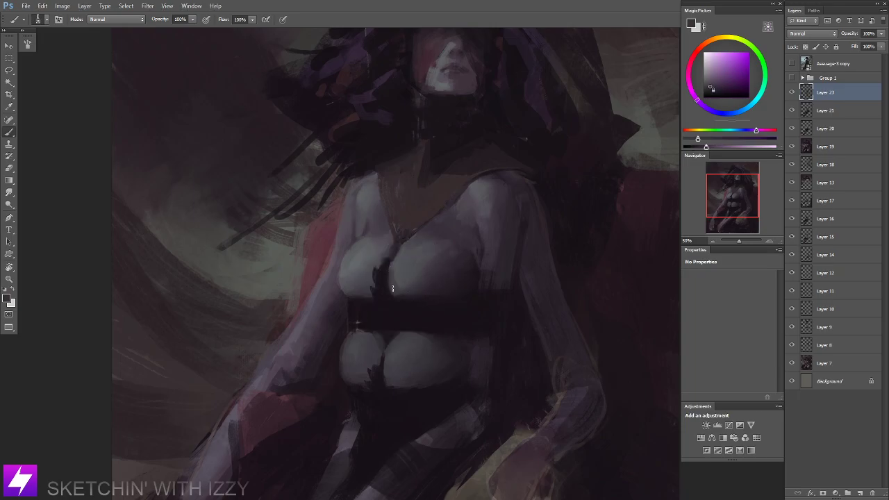
pyautogui.moveTo(407, 301); pyautogui.dragTo(408, 278)
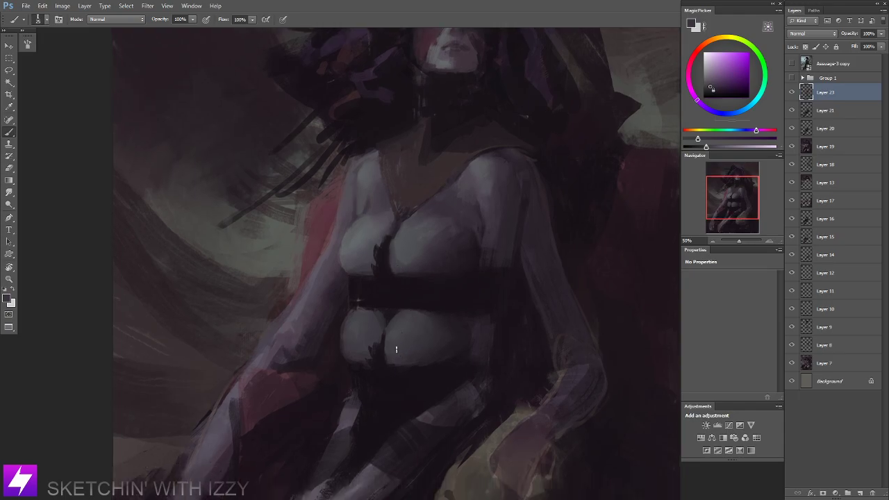
pyautogui.keyDown('alt'); pyautogui.click(382, 356); pyautogui.keyUp('alt')
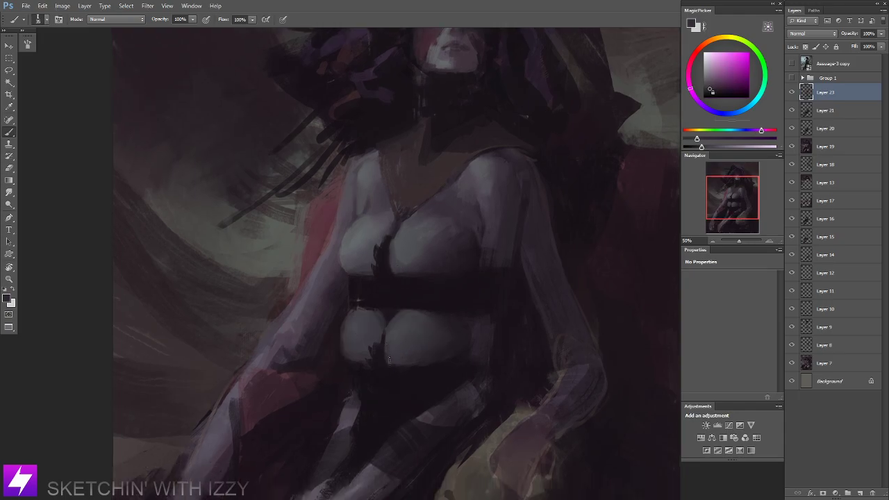
pyautogui.keyDown('alt'); pyautogui.click(391, 342); pyautogui.keyUp('alt')
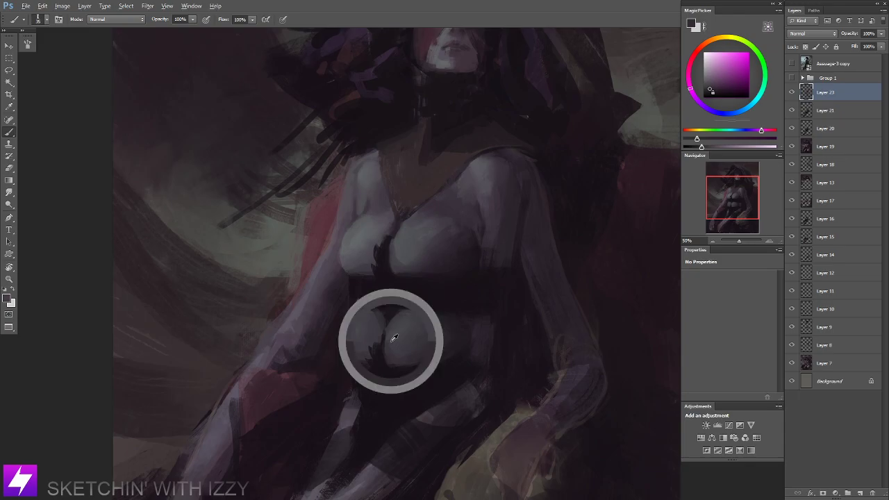
# Tint the far half of the midriff with a sampled muted purple using a 70 px brush.
pyautogui.hotkey('ctrl', '-')
pyautogui.hotkey('ctrl', '-')
pyautogui.press('r')
pyautogui.moveTo(449, 363); pyautogui.dragTo(489, 347)
pyautogui.press('Escape')
pyautogui.hotkey('ctrl', '+')
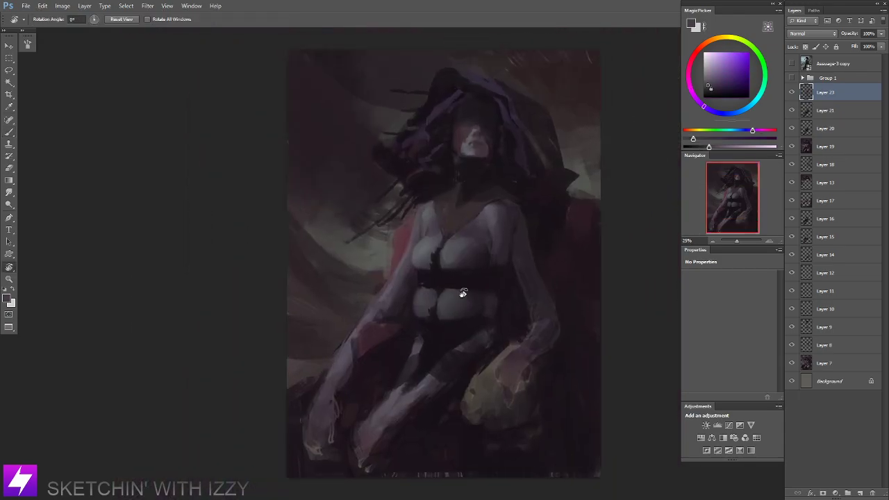
pyautogui.press('b')
pyautogui.keyDown('alt'); pyautogui.click(415, 341); pyautogui.keyUp('alt')
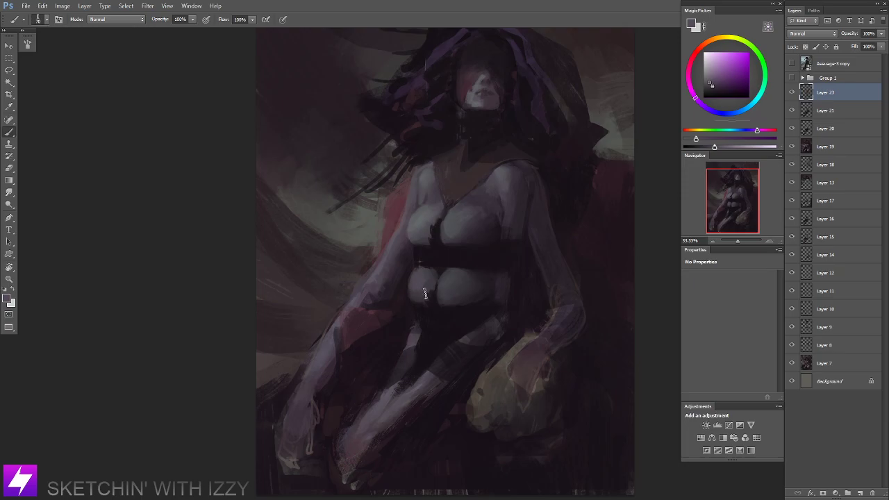
pyautogui.press('r')
pyautogui.hotkey('ctrl', '-')
pyautogui.moveTo(506, 262); pyautogui.dragTo(450, 270)
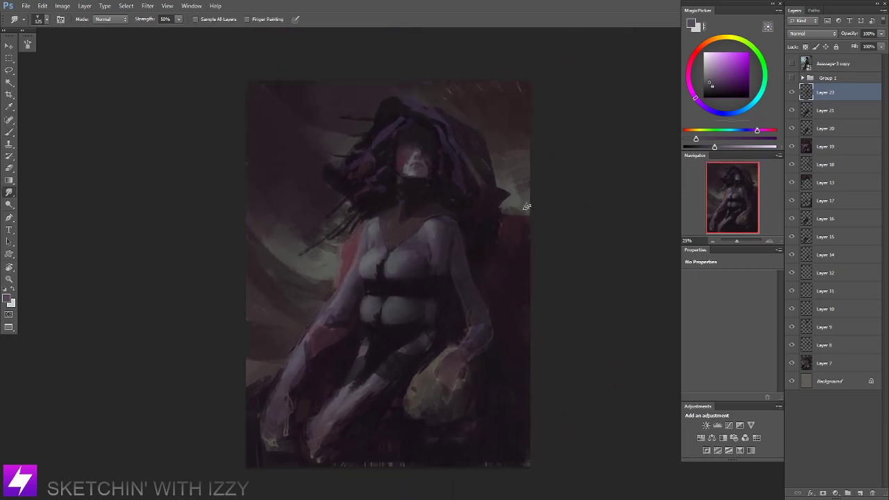
# Repaint the edges of the bent elbow and forearm above the pale yellow object with sampled dark tones.
pyautogui.press('b')
pyautogui.moveTo(477, 351)
pyautogui.mouseDown()
pyautogui.moveTo(467, 334)
pyautogui.moveTo(455, 362)
pyautogui.mouseUp()
pyautogui.scroll(1, 439, 223)
pyautogui.keyDown('alt'); pyautogui.click(489, 318); pyautogui.keyUp('alt')
pyautogui.moveTo(481, 322); pyautogui.dragTo(454, 369)
pyautogui.keyDown('alt'); pyautogui.click(480, 335); pyautogui.keyUp('alt')
pyautogui.keyDown('alt'); pyautogui.click(426, 389); pyautogui.keyUp('alt')
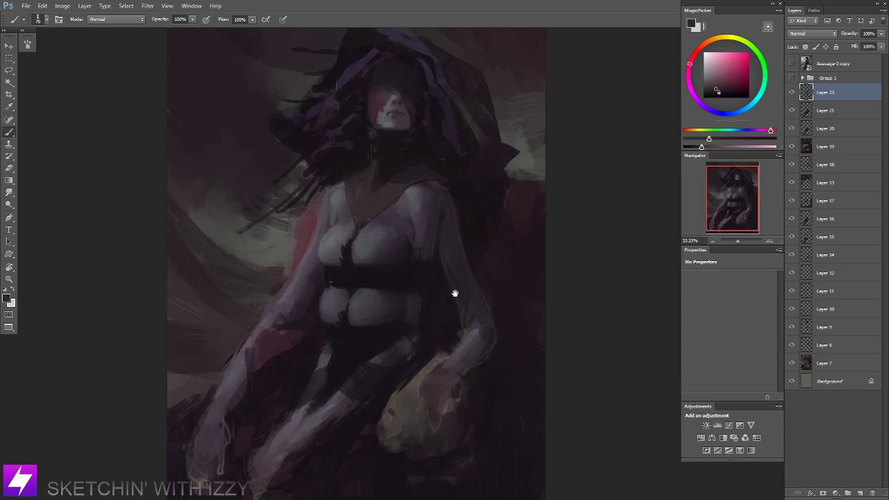
# Compare the full figure with the reference image by toggling the topmost layer on and off.
pyautogui.moveTo(451, 197); pyautogui.dragTo(464, 280)
pyautogui.hotkey('ctrl', '-')
pyautogui.hotkey('ctrl', '-')
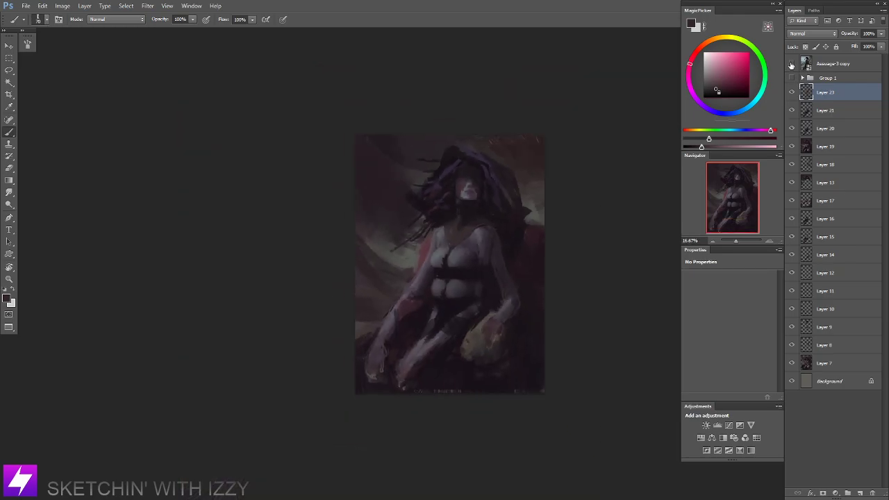
pyautogui.click(793, 63)
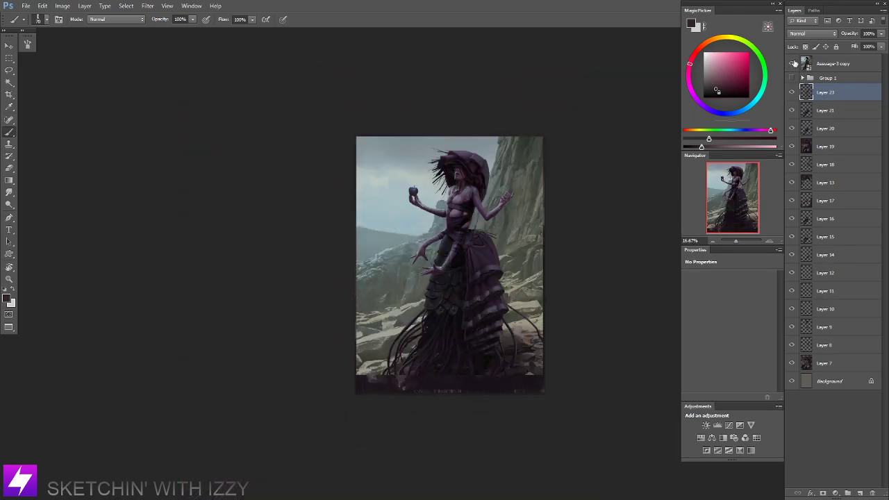
pyautogui.click(794, 63)
# Reinforce the dark strap lines between the chest and midriff with a sampled near-black, using a rotated view.
pyautogui.hotkey('ctrl', '+')
pyautogui.hotkey('ctrl', '+')
pyautogui.moveTo(466, 410)
pyautogui.mouseDown()
pyautogui.moveTo(472, 347)
pyautogui.moveTo(507, 344)
pyautogui.mouseUp()
pyautogui.press('r')
pyautogui.hotkey('ctrl', '-')
pyautogui.hotkey('ctrl', '-')
pyautogui.moveTo(513, 389); pyautogui.dragTo(558, 327)
pyautogui.hotkey('ctrl', '+')
pyautogui.hotkey('ctrl', '+')
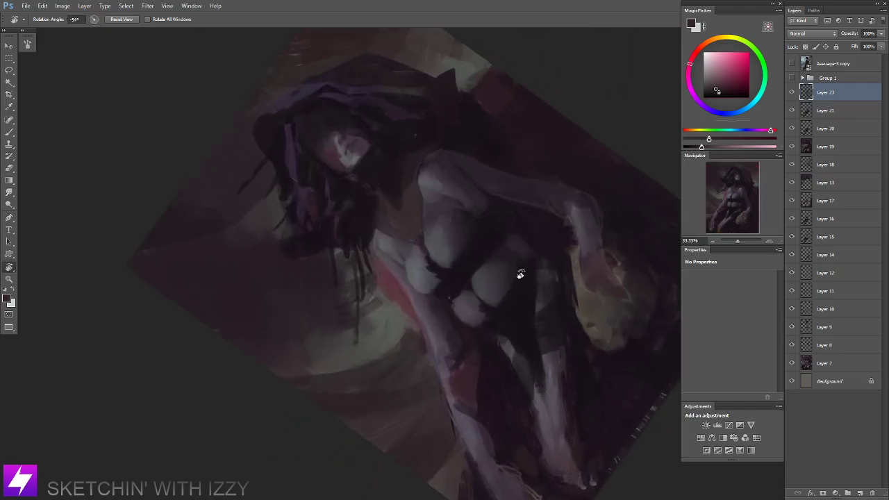
pyautogui.moveTo(520, 275); pyautogui.dragTo(516, 278)
pyautogui.press('b')
pyautogui.keyDown('alt'); pyautogui.click(472, 269); pyautogui.keyUp('alt')
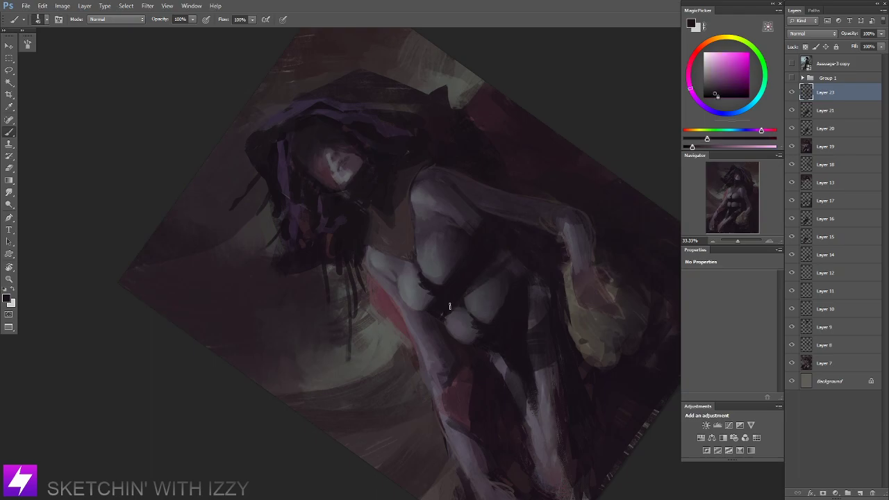
pyautogui.moveTo(479, 283); pyautogui.dragTo(480, 288)
pyautogui.press('Escape')
pyautogui.moveTo(500, 300); pyautogui.dragTo(508, 312)
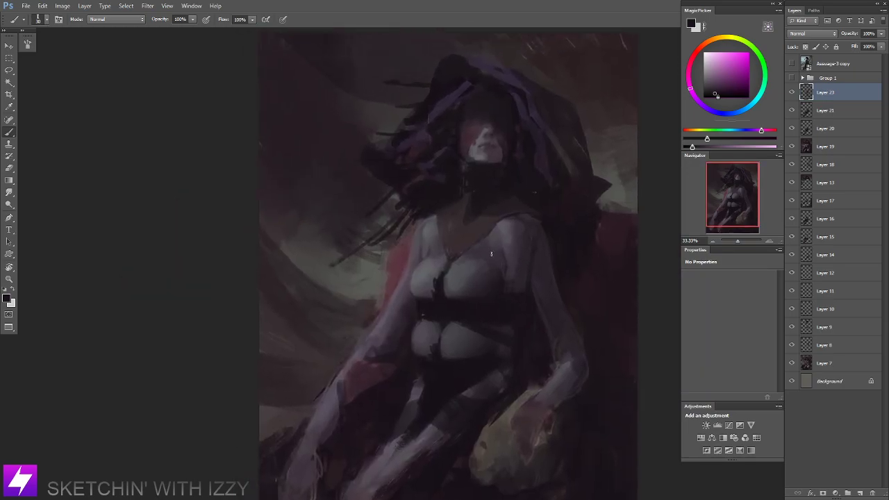
pyautogui.moveTo(481, 244); pyautogui.dragTo(512, 271)
pyautogui.hotkey('ctrl', 'z')
pyautogui.press(']')
pyautogui.moveTo(479, 243)
pyautogui.mouseDown()
pyautogui.moveTo(518, 287)
pyautogui.moveTo(475, 300)
pyautogui.mouseUp()
pyautogui.hotkey('ctrl', 'z')
# Switch to a 9 px round brush preset for fine near-black touches on the torso straps.
pyautogui.hotkey('ctrl', '+')
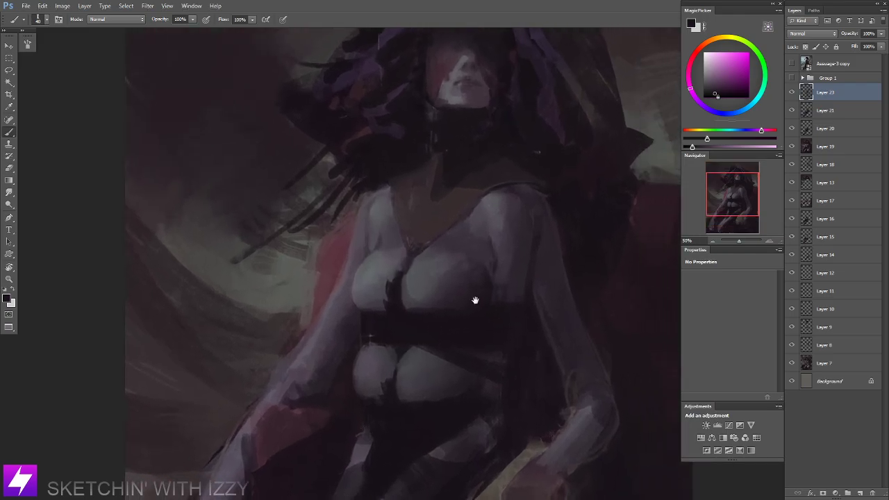
pyautogui.rightClick(272, 232)
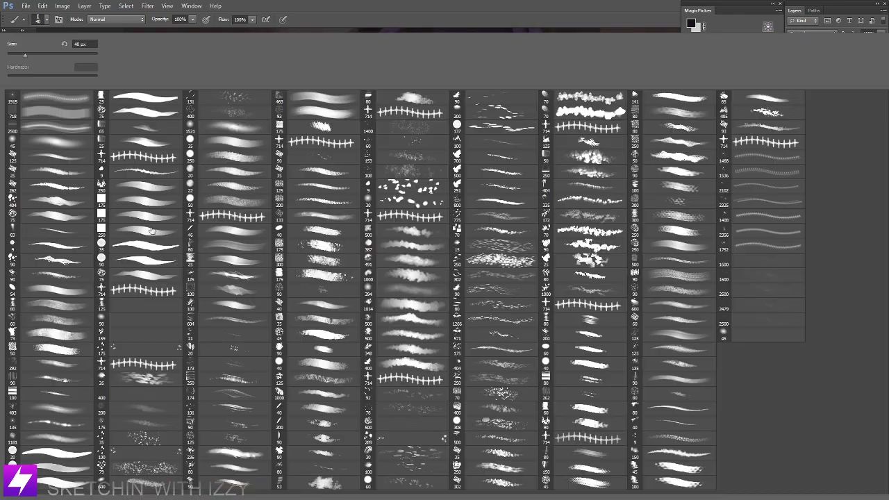
pyautogui.doubleClick(64, 247)
pyautogui.moveTo(477, 268); pyautogui.dragTo(440, 261)
pyautogui.hotkey('ctrl', '-')
pyautogui.moveTo(484, 282); pyautogui.dragTo(470, 303)
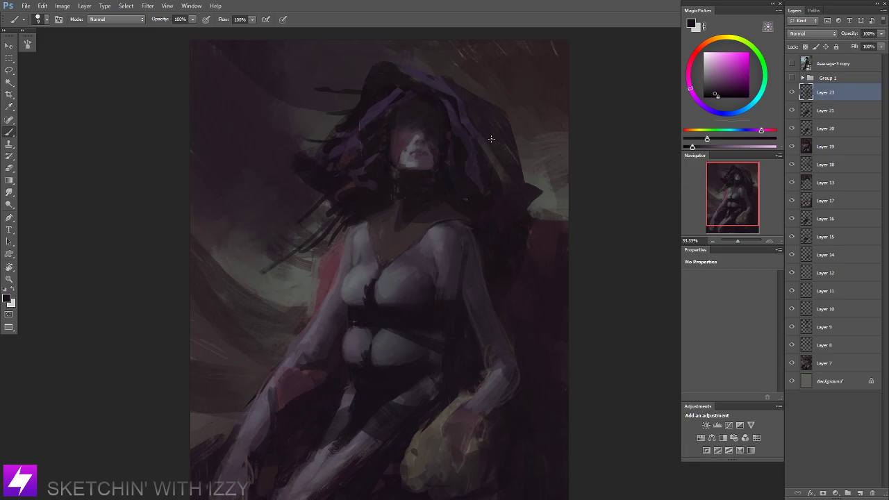
pyautogui.scroll(-1, 491, 139)
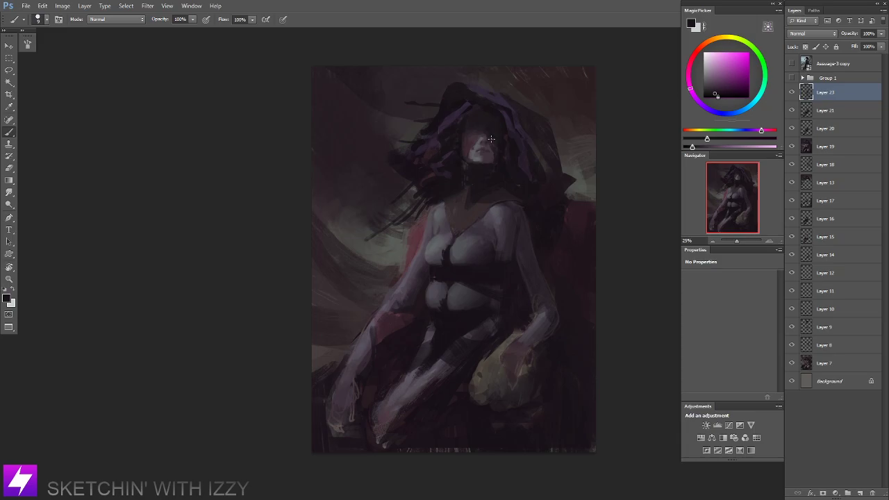
pyautogui.moveTo(426, 273); pyautogui.dragTo(389, 273)
pyautogui.hotkey('ctrl', '+')
pyautogui.hotkey('ctrl', '+')
pyautogui.moveTo(416, 304); pyautogui.dragTo(423, 286)
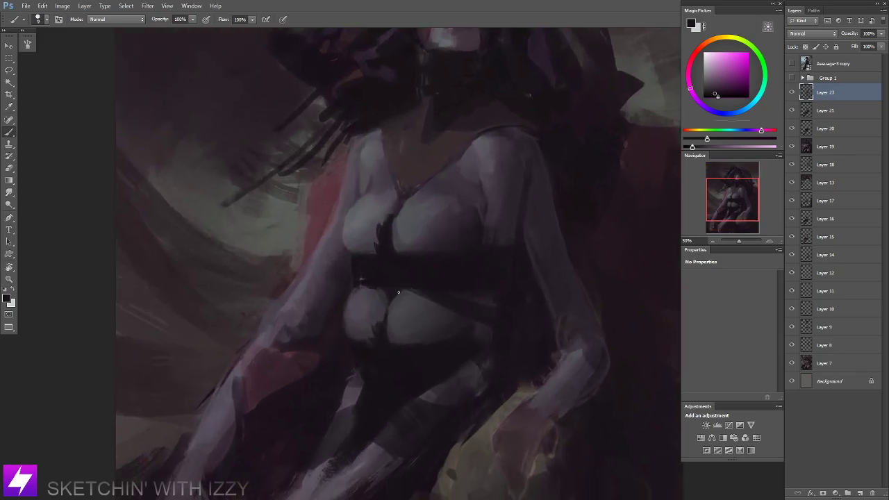
# Touch up the dark gap at the top of the midriff with sampled dark purples and a textured brush preset.
pyautogui.keyDown('alt'); pyautogui.click(383, 291); pyautogui.keyUp('alt')
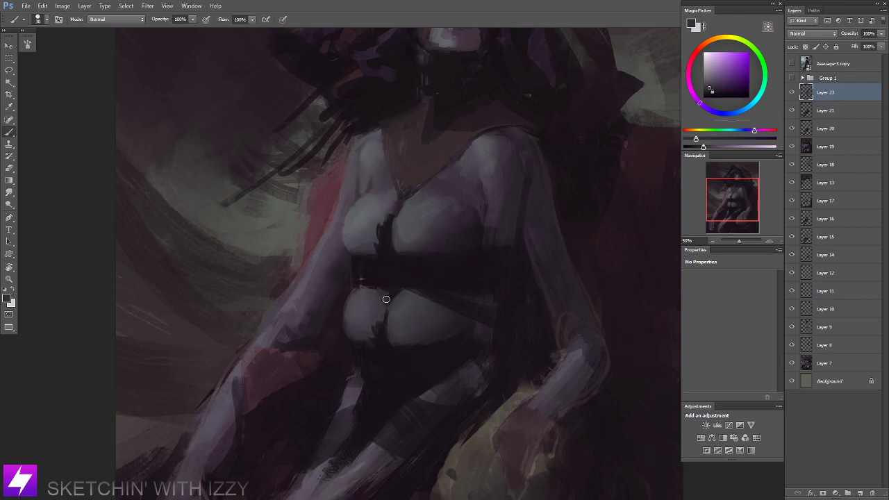
pyautogui.rightClick(149, 278)
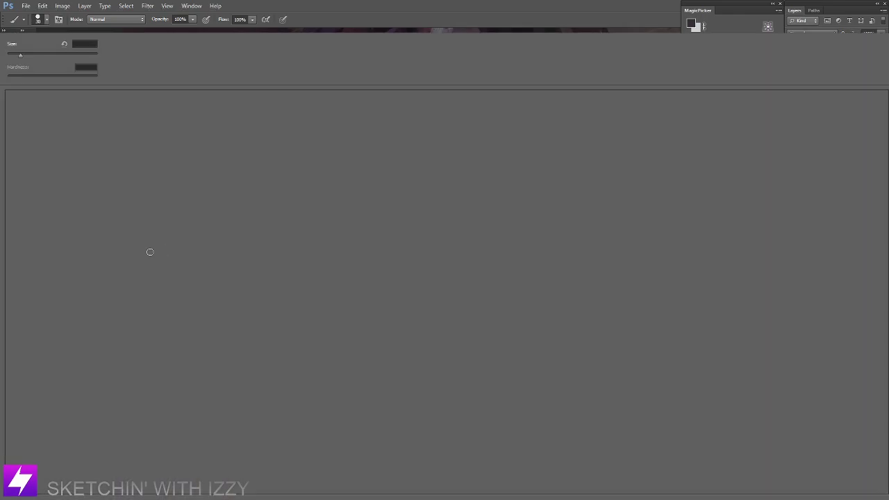
pyautogui.doubleClick(73, 307)
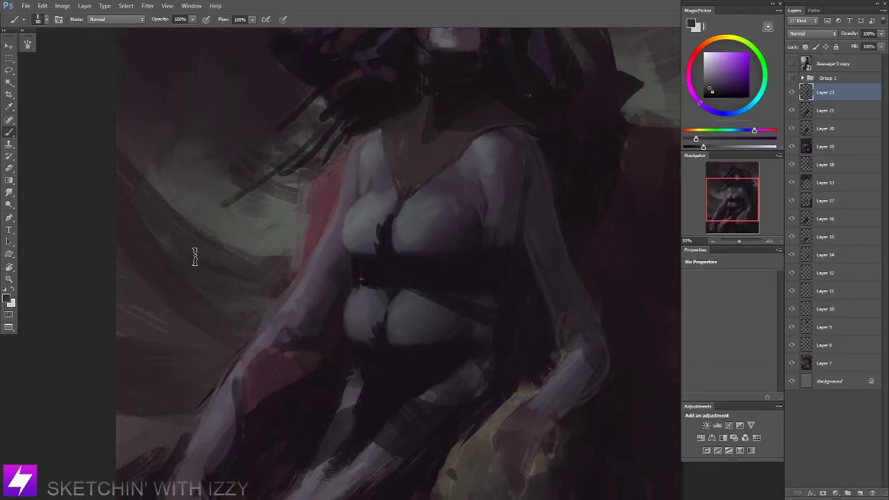
pyautogui.keyDown('alt'); pyautogui.click(382, 291); pyautogui.keyUp('alt')
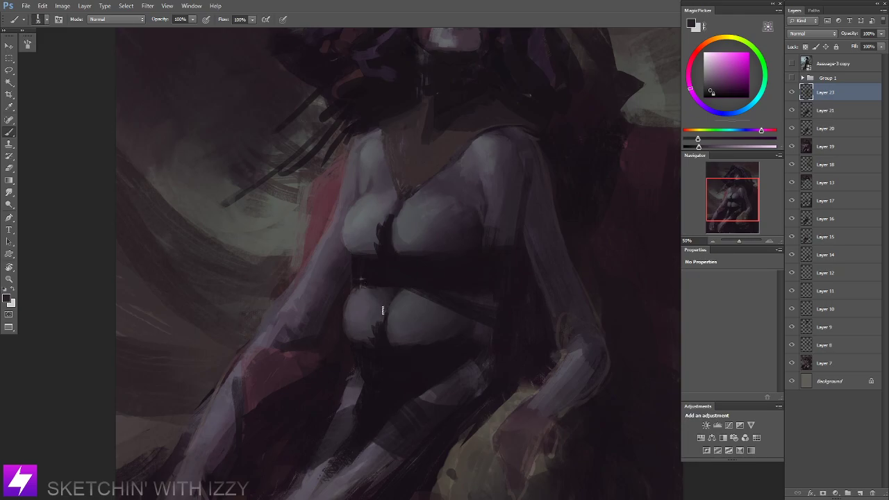
pyautogui.keyDown('alt'); pyautogui.click(374, 298); pyautogui.keyUp('alt')
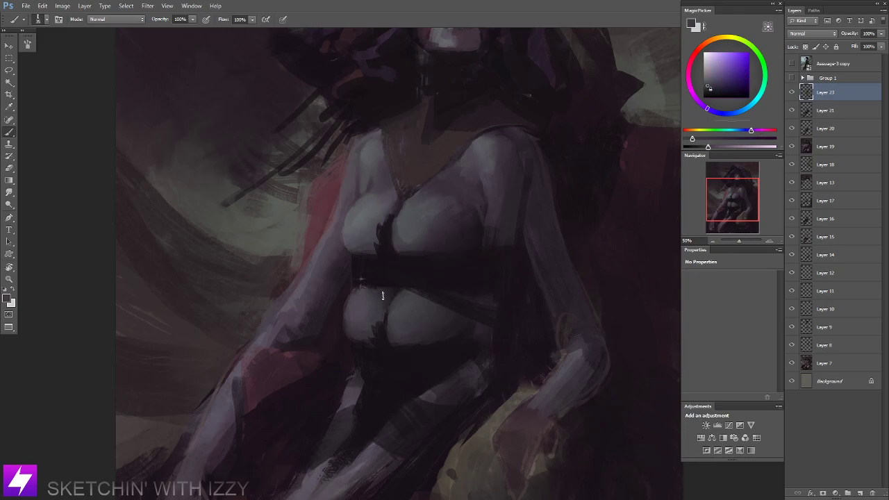
# Flip the canvas horizontally to check the figure mirrored.
pyautogui.press('r')
pyautogui.scroll(-5, 389, 299)
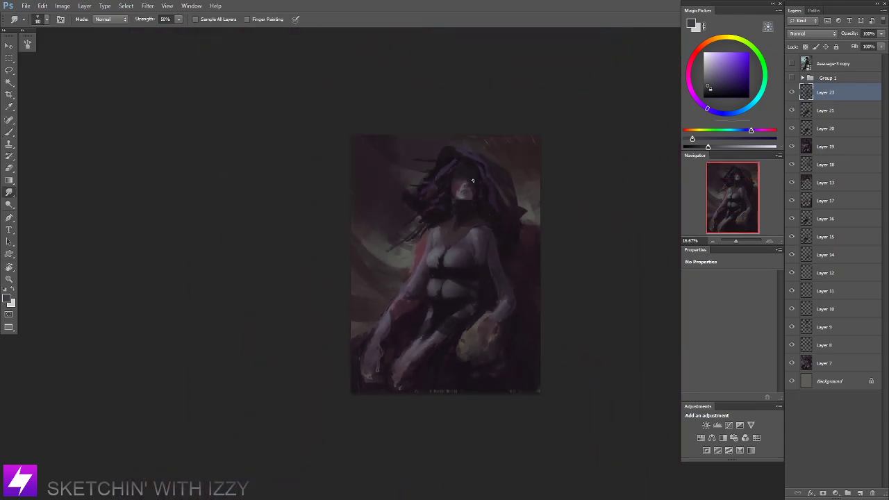
pyautogui.hotkey('ctrl', '-')
pyautogui.hotkey('ctrl', 'shift', 'h')
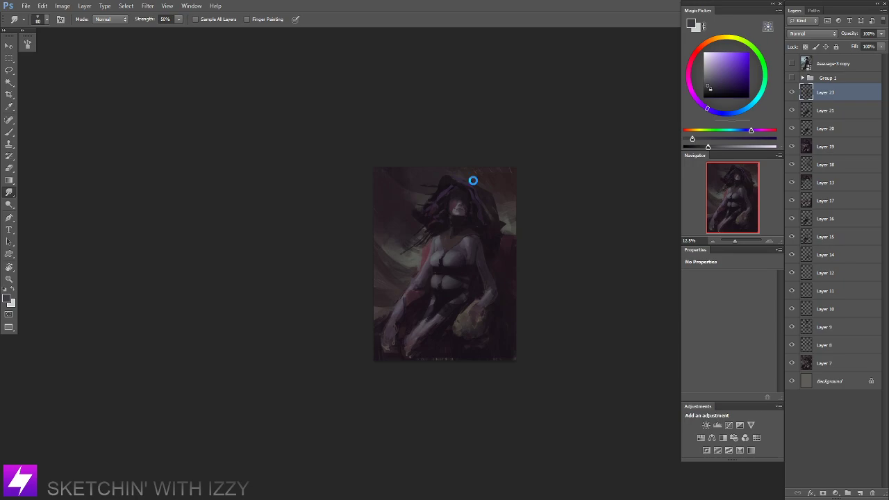
pyautogui.scroll(3, 473, 181)
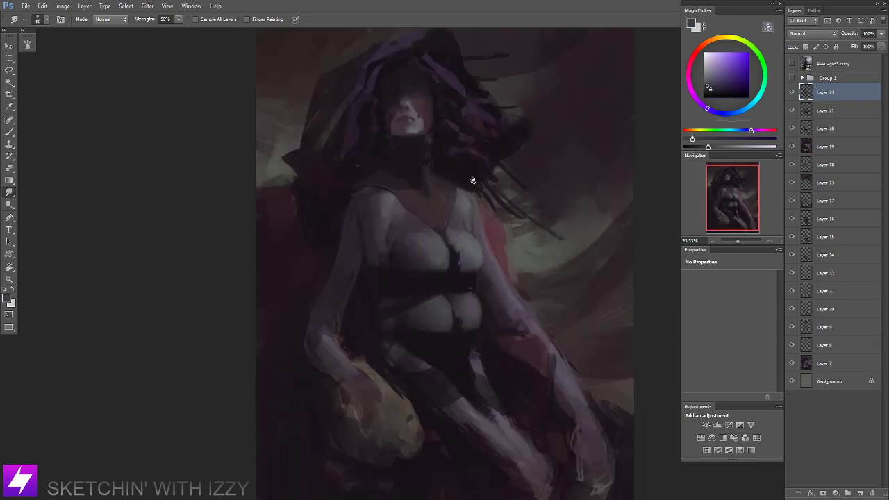
pyautogui.moveTo(455, 242); pyautogui.dragTo(430, 233)
# Refine the outer edge of the near breast, the strap end and the adjoining upper arm with sampled grey and muted purple tones.
pyautogui.press('b')
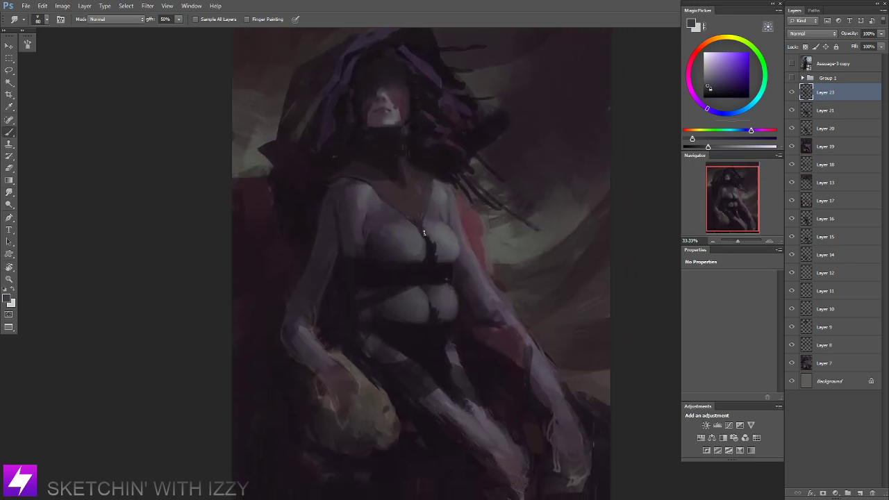
pyautogui.keyDown('alt'); pyautogui.click(453, 235); pyautogui.keyUp('alt')
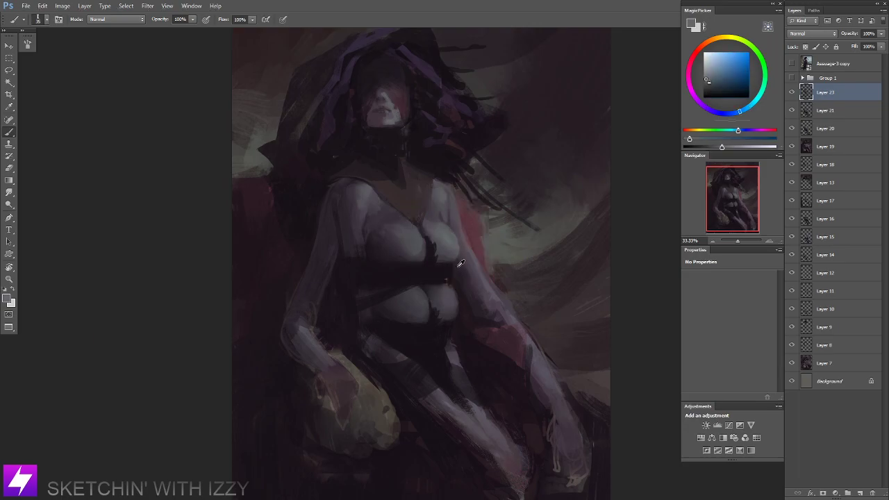
pyautogui.keyDown('alt'); pyautogui.click(461, 240); pyautogui.keyUp('alt')
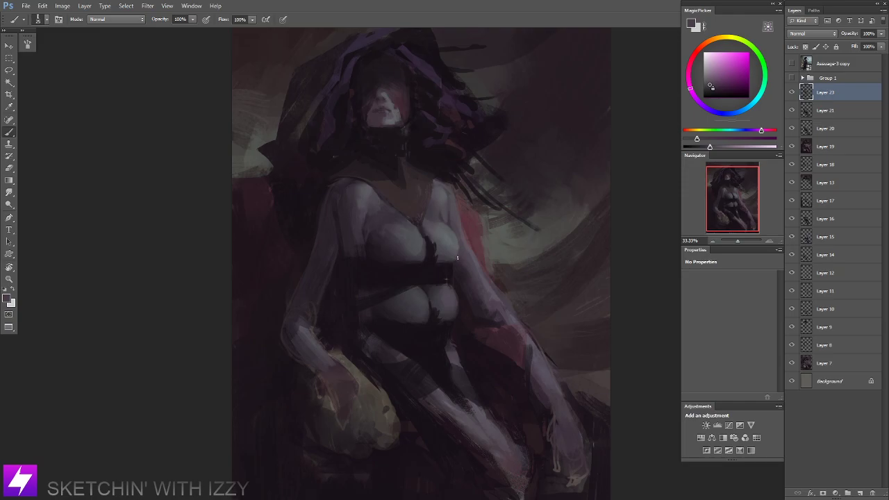
pyautogui.keyDown('alt'); pyautogui.click(458, 261); pyautogui.keyUp('alt')
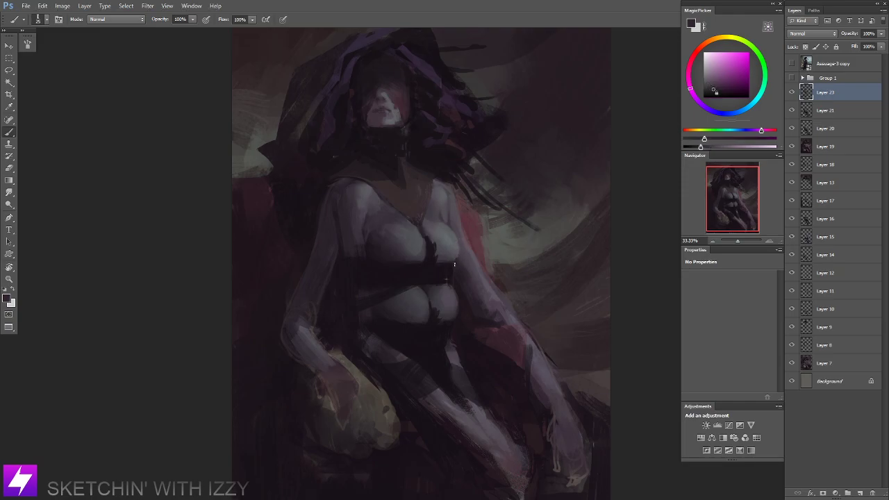
pyautogui.keyDown('alt'); pyautogui.click(462, 246); pyautogui.keyUp('alt')
pyautogui.keyDown('alt'); pyautogui.click(462, 253); pyautogui.keyUp('alt')
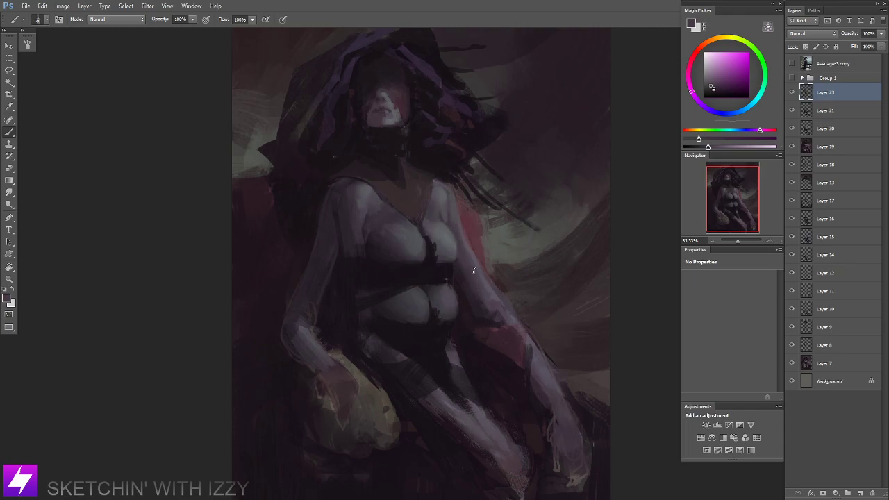
pyautogui.keyDown('alt'); pyautogui.click(458, 217); pyautogui.keyUp('alt')
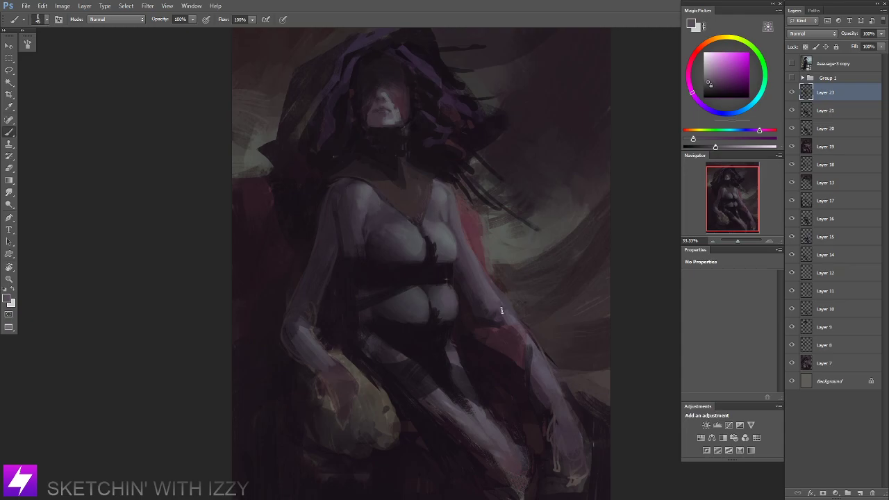
# Darken the brown neck opening and collar area above the chest with sampled dark tones and a larger brush.
pyautogui.scroll(-3, 514, 195)
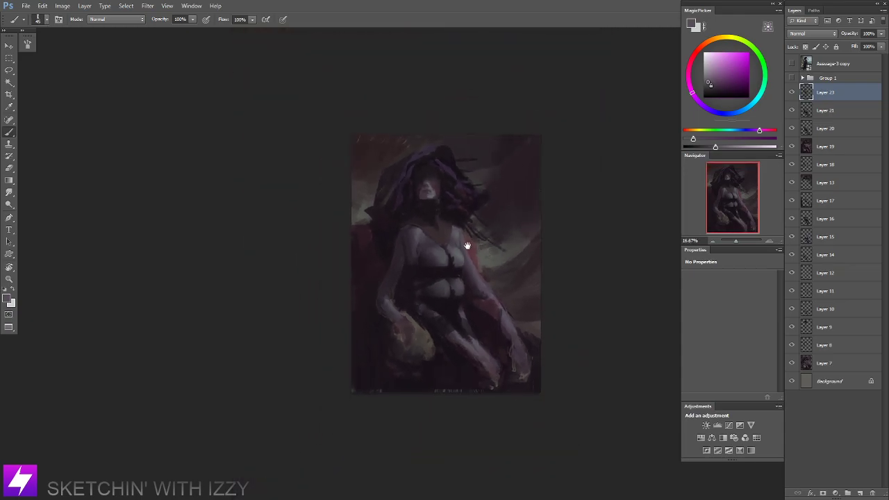
pyautogui.scroll(1, 511, 233)
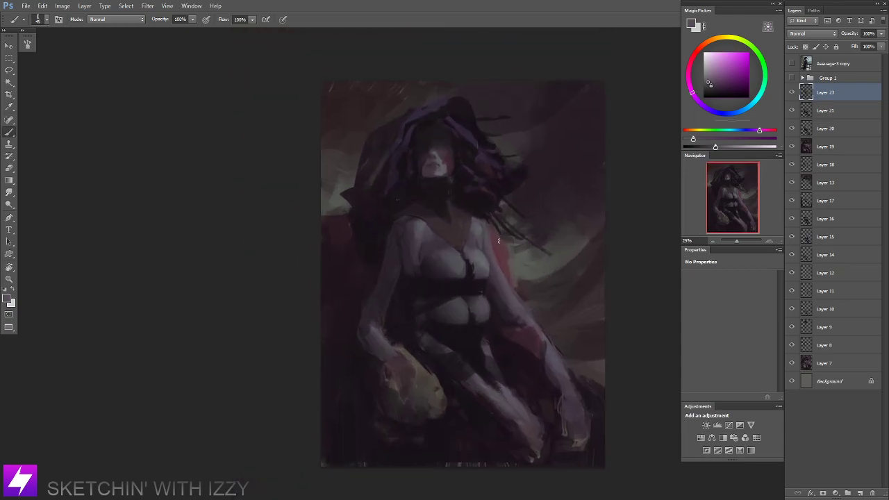
pyautogui.moveTo(473, 237); pyautogui.dragTo(474, 243)
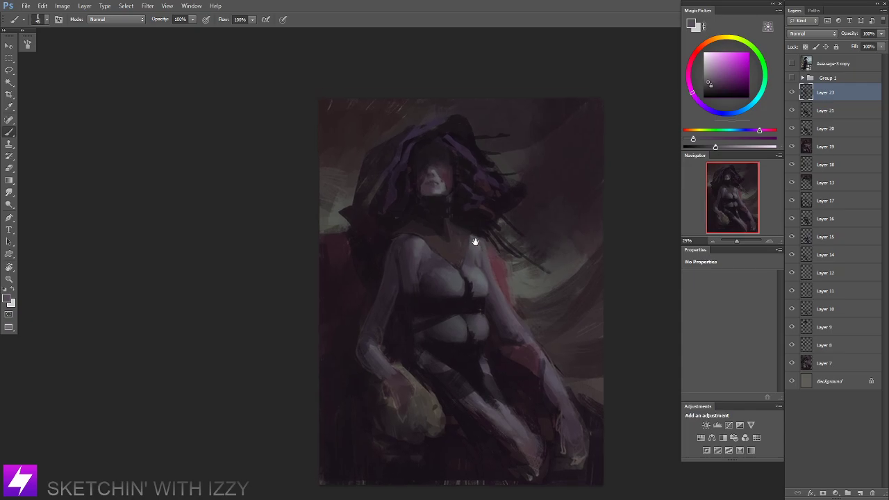
pyautogui.scroll(1, 459, 219)
pyautogui.scroll(1, 444, 221)
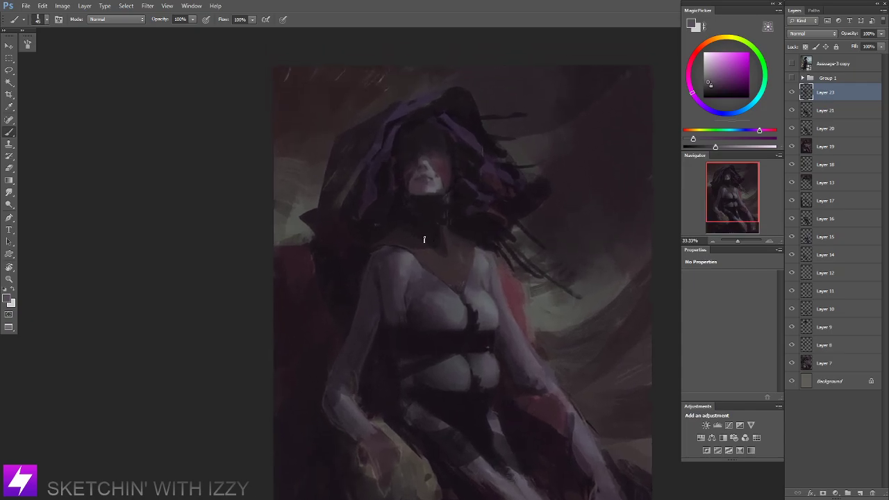
pyautogui.keyDown('alt'); pyautogui.click(429, 259); pyautogui.keyUp('alt')
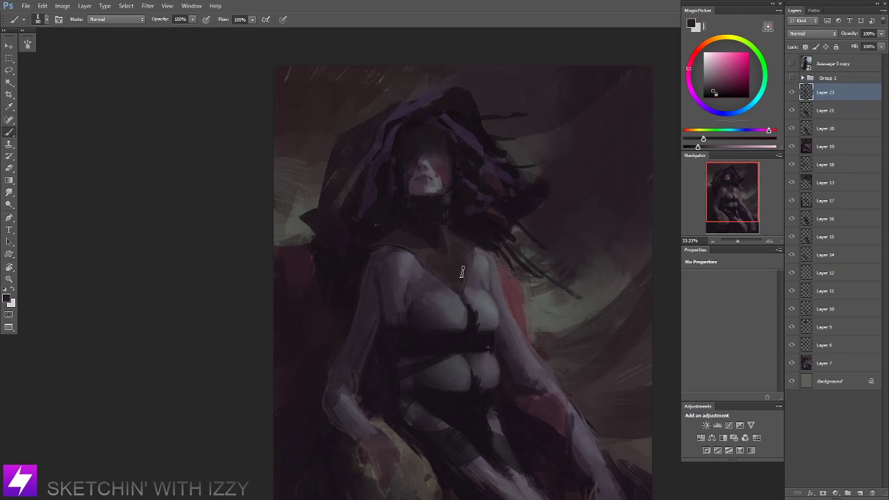
pyautogui.moveTo(458, 219); pyautogui.dragTo(487, 249)
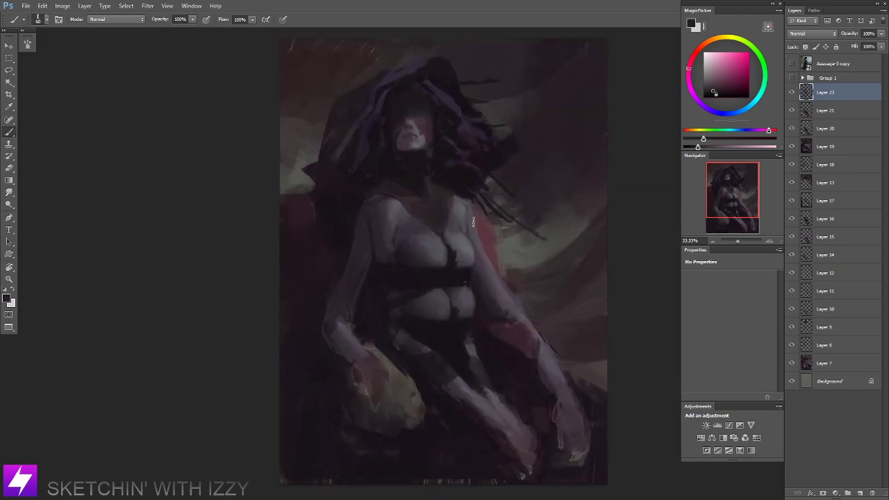
pyautogui.keyDown('alt'); pyautogui.click(429, 299); pyautogui.keyUp('alt')
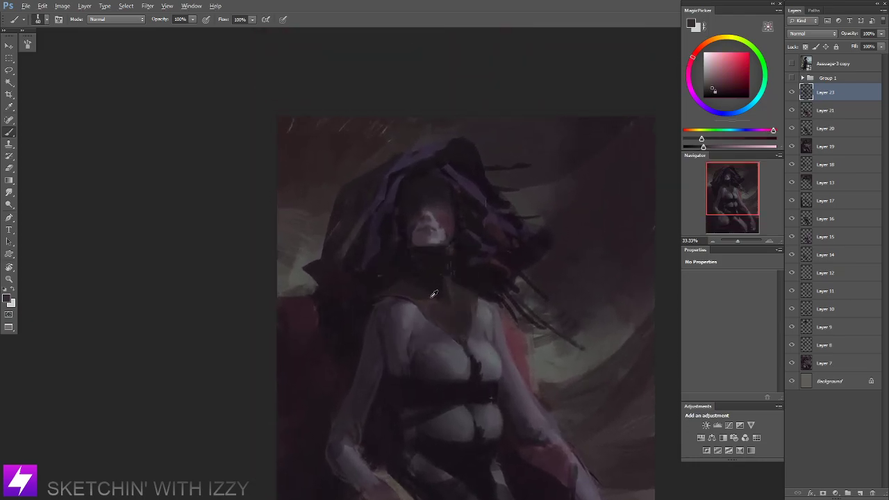
pyautogui.keyDown('alt'); pyautogui.click(434, 292); pyautogui.keyUp('alt')
# Soften the shadows around the face inside the hood with sampled near-black and dark purple tones.
pyautogui.hotkey('ctrl', '-')
pyautogui.hotkey('ctrl', '+')
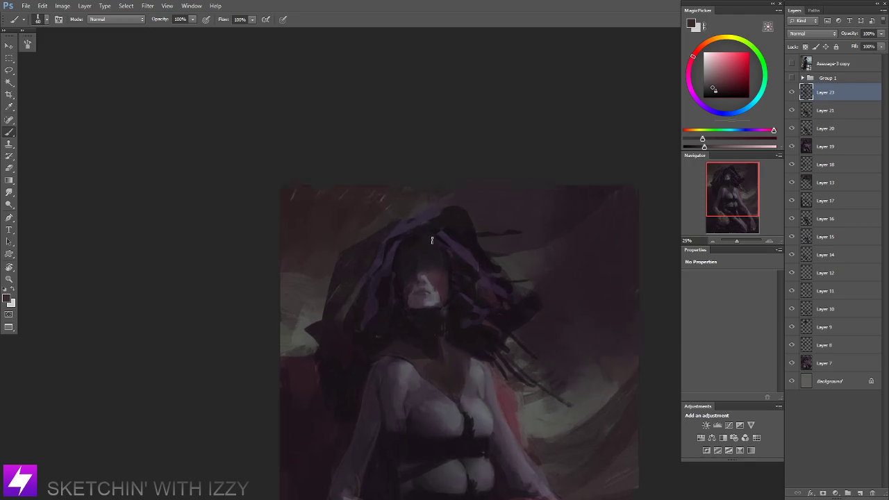
pyautogui.keyDown('alt'); pyautogui.click(403, 263); pyautogui.keyUp('alt')
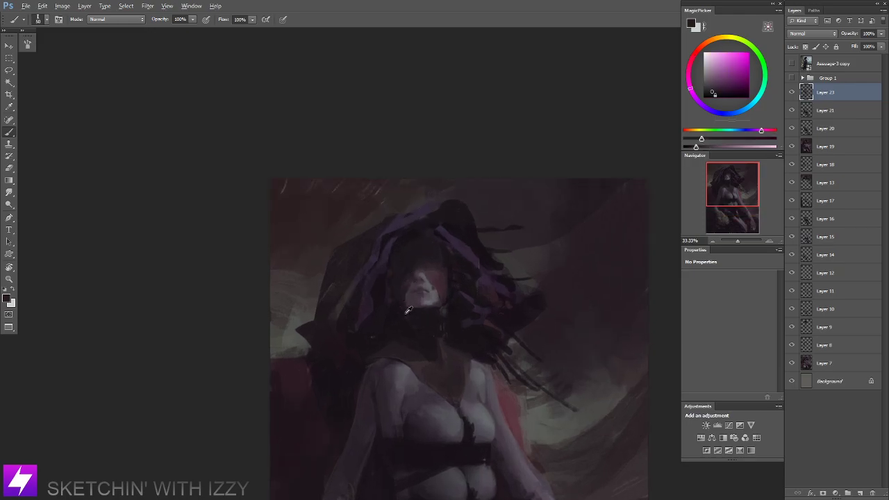
pyautogui.keyDown('alt'); pyautogui.click(394, 260); pyautogui.keyUp('alt')
pyautogui.keyDown('alt'); pyautogui.click(448, 278); pyautogui.keyUp('alt')
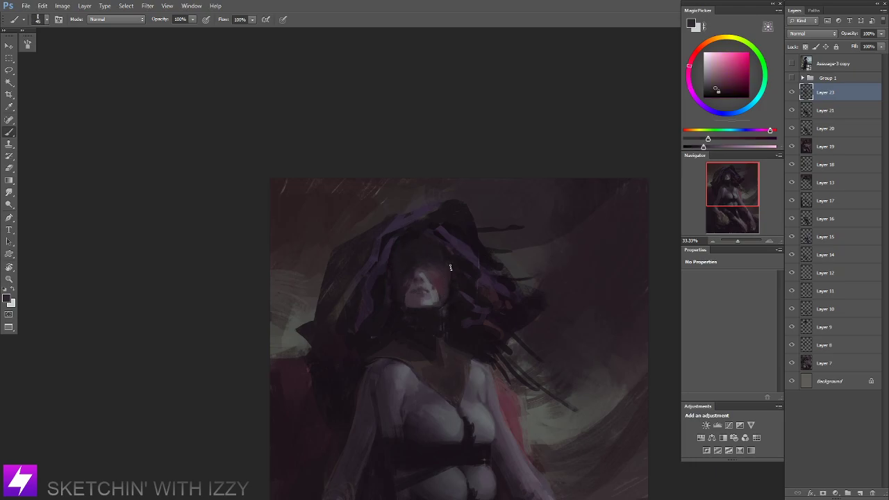
# Compare the head with the reference image layer, and shade the chin and jaw edge with a sampled muted purple.
pyautogui.click(792, 64)
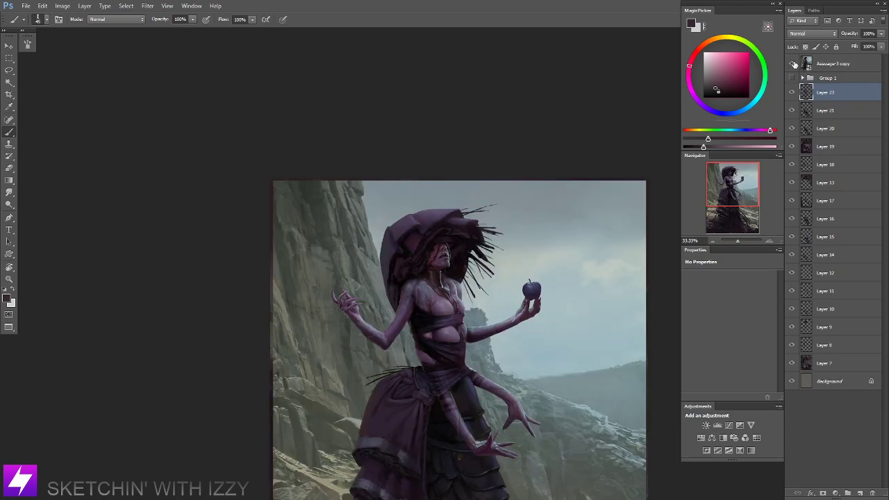
pyautogui.click(794, 63)
pyautogui.hotkey('ctrl', '+')
pyautogui.moveTo(449, 292); pyautogui.dragTo(454, 265)
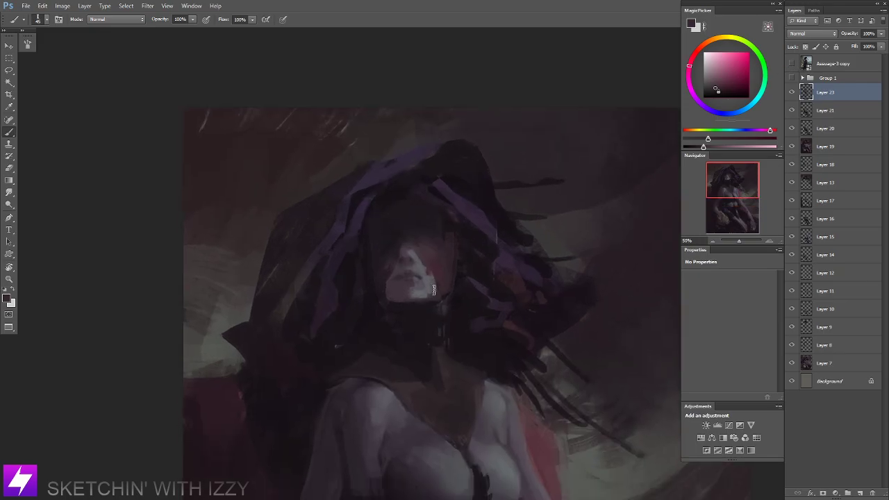
pyautogui.keyDown('alt'); pyautogui.click(411, 300); pyautogui.keyUp('alt')
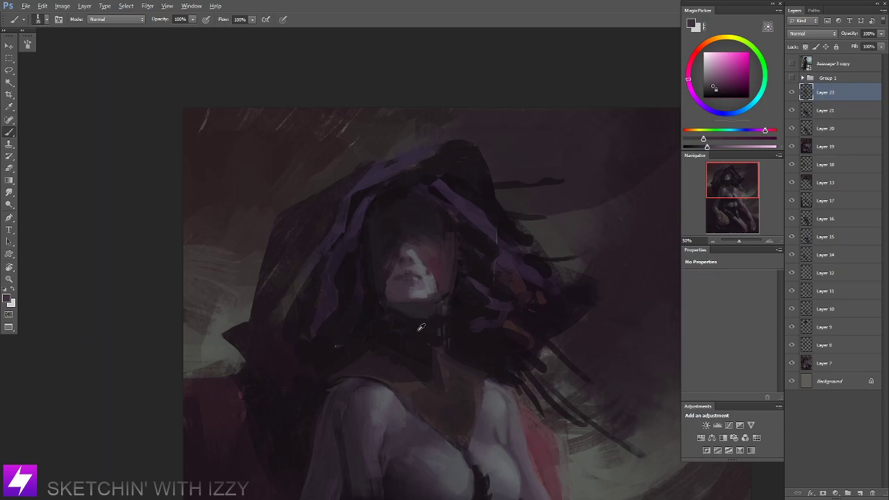
# Darken the shadow beneath the chin and across the neck with sampled near-black tones, varying the brush size.
pyautogui.keyDown('alt'); pyautogui.click(389, 310); pyautogui.keyUp('alt')
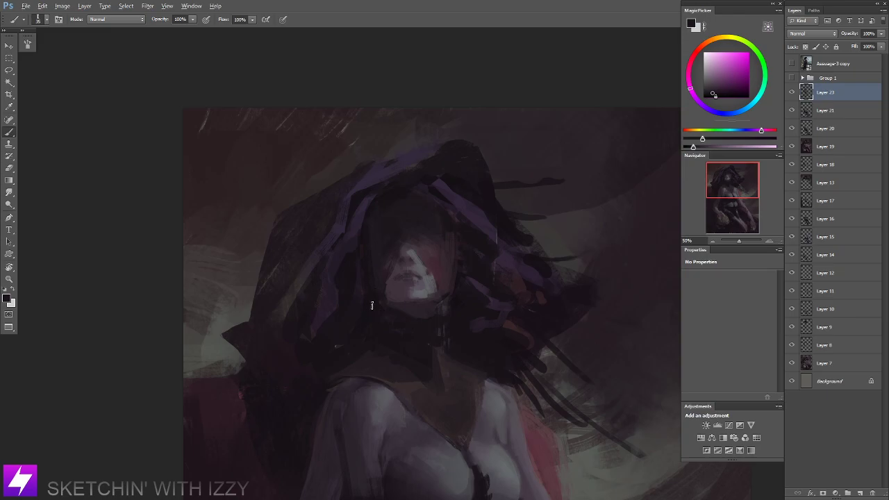
pyautogui.keyDown('alt'); pyautogui.click(375, 294); pyautogui.keyUp('alt')
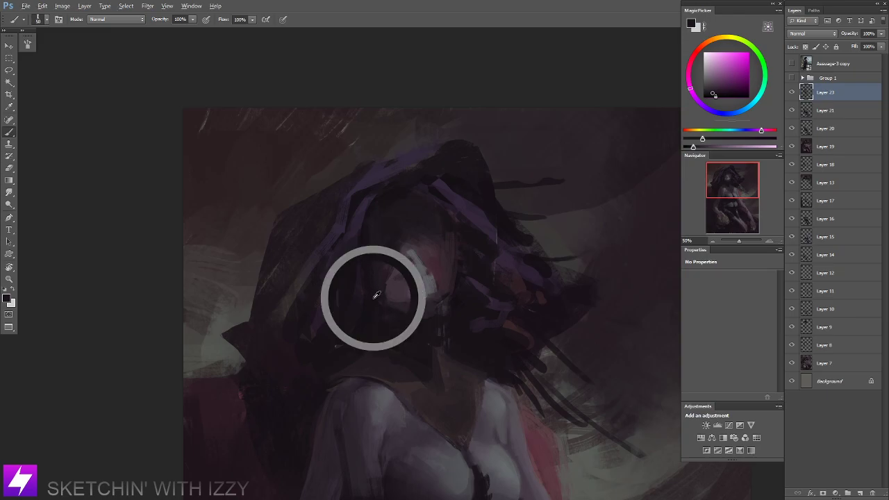
pyautogui.press(']')
pyautogui.press(']')
pyautogui.press(']')
pyautogui.press(']')
pyautogui.press(']')
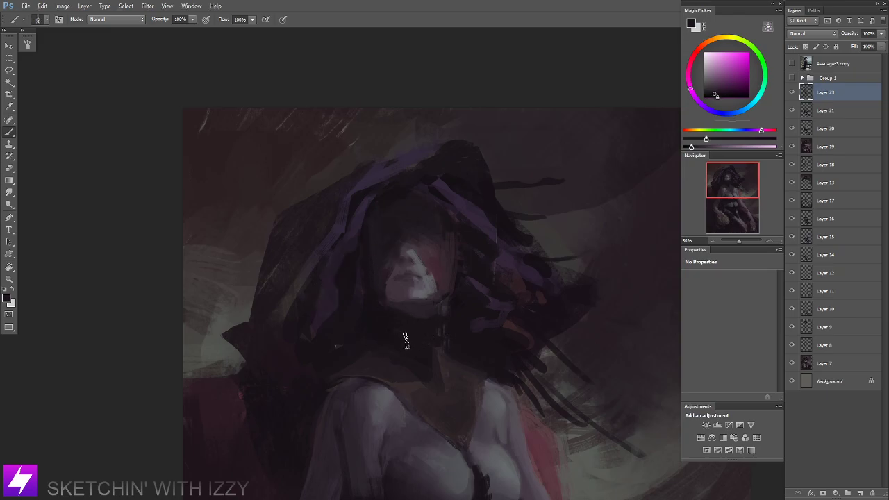
pyautogui.press('[')
pyautogui.press('[')
pyautogui.press('[')
pyautogui.press('[')
pyautogui.press('[')
pyautogui.press(']')
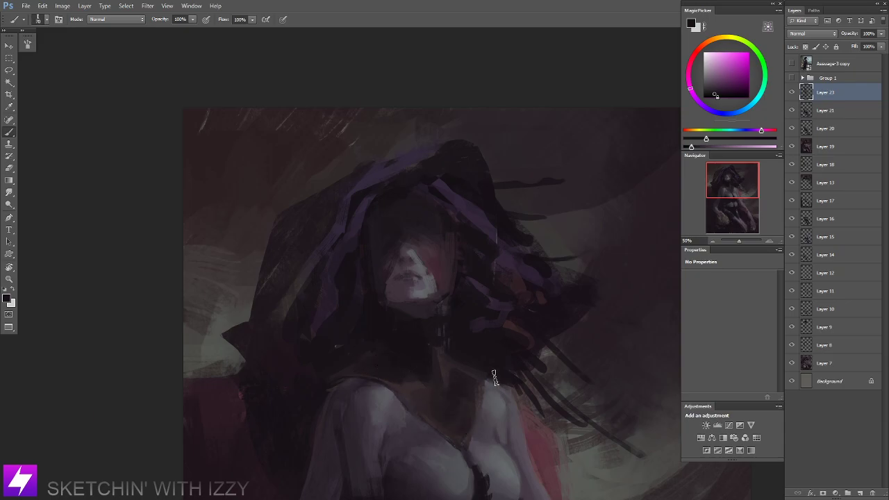
# Blend the lower neck and collar area above the chest with sampled dark brown and muted purple-grey tones.
pyautogui.hotkey('ctrl', '-')
pyautogui.hotkey('ctrl', '-')
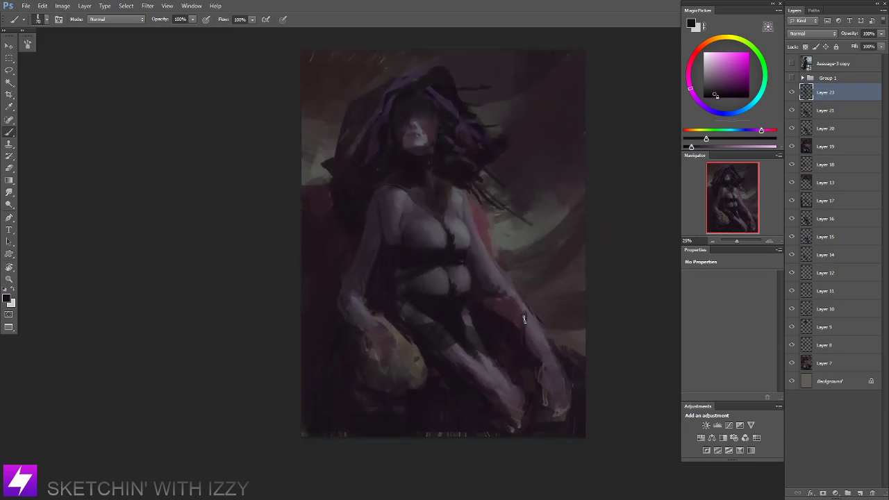
pyautogui.hotkey('ctrl', '-')
pyautogui.hotkey('ctrl', '-')
pyautogui.hotkey('ctrl', '+')
pyautogui.hotkey('ctrl', '+')
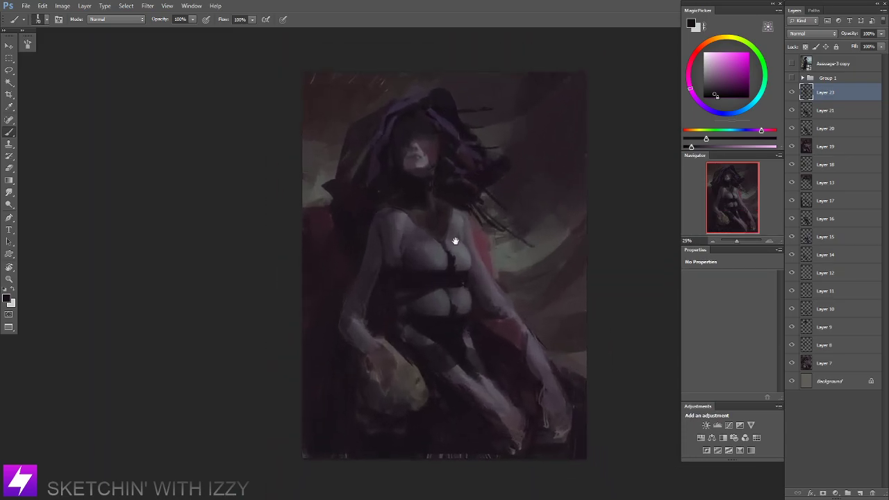
pyautogui.moveTo(455, 241); pyautogui.dragTo(450, 259)
pyautogui.hotkey('ctrl', '+')
pyautogui.hotkey('ctrl', '+')
pyautogui.moveTo(439, 202); pyautogui.dragTo(447, 260)
pyautogui.keyDown('alt'); pyautogui.click(410, 256); pyautogui.keyUp('alt')
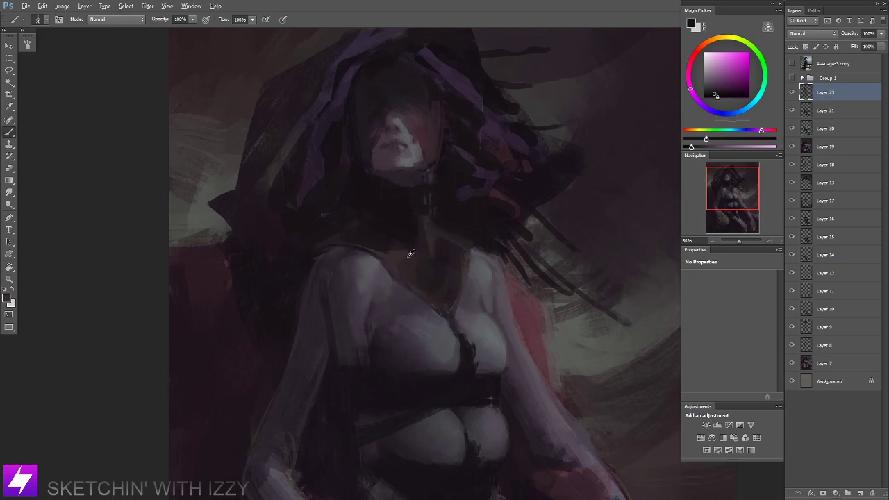
pyautogui.keyDown('alt'); pyautogui.click(409, 256); pyautogui.keyUp('alt')
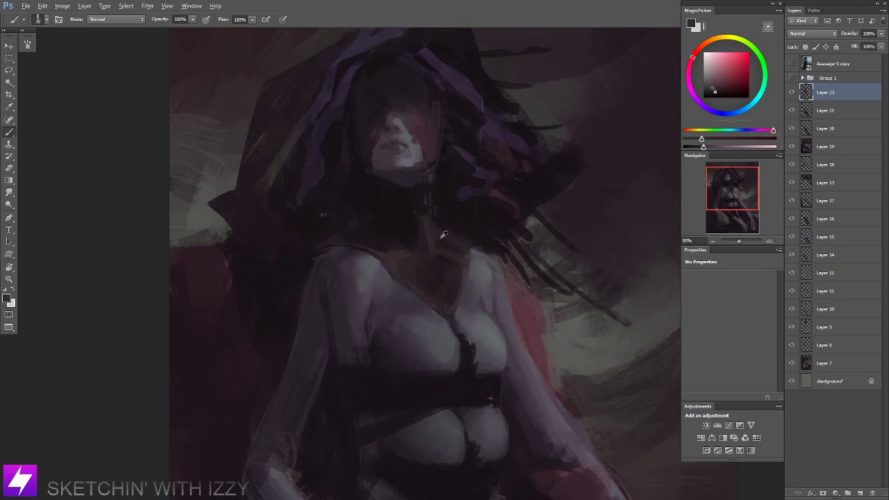
pyautogui.keyDown('alt'); pyautogui.click(439, 244); pyautogui.keyUp('alt')
pyautogui.keyDown('alt'); pyautogui.click(445, 246); pyautogui.keyUp('alt')
pyautogui.keyDown('alt'); pyautogui.click(441, 246); pyautogui.keyUp('alt')
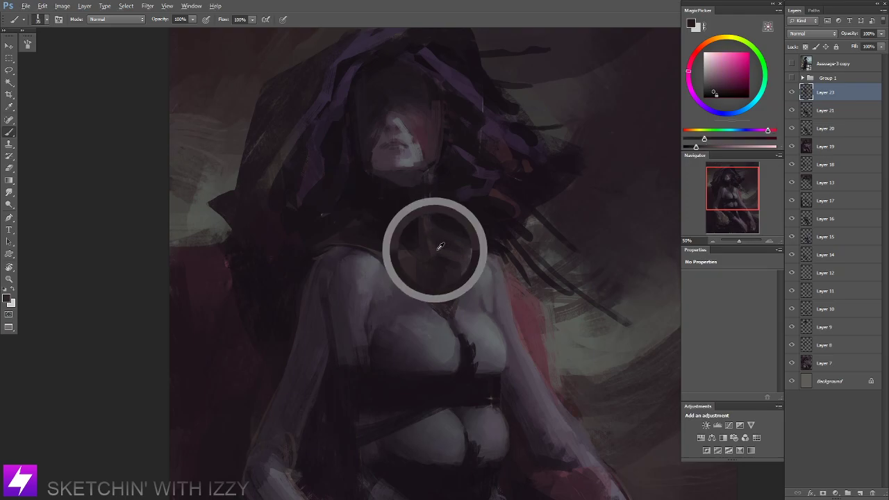
pyautogui.keyDown('alt'); pyautogui.click(601, 182); pyautogui.keyUp('alt')
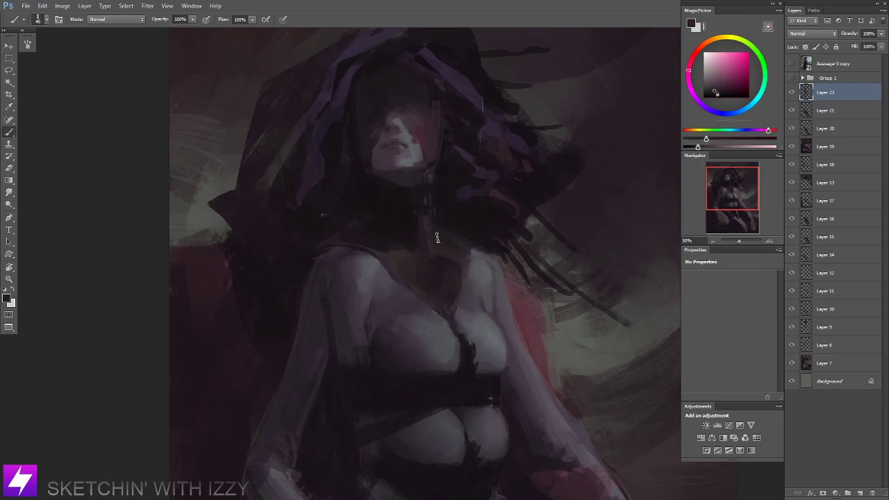
pyautogui.keyDown('alt'); pyautogui.click(631, 273); pyautogui.keyUp('alt')
# Tone down the base of the neck between the shoulders with a dark tone sampled from the neck opening.
pyautogui.hotkey('ctrl', '-')
pyautogui.hotkey('ctrl', '-')
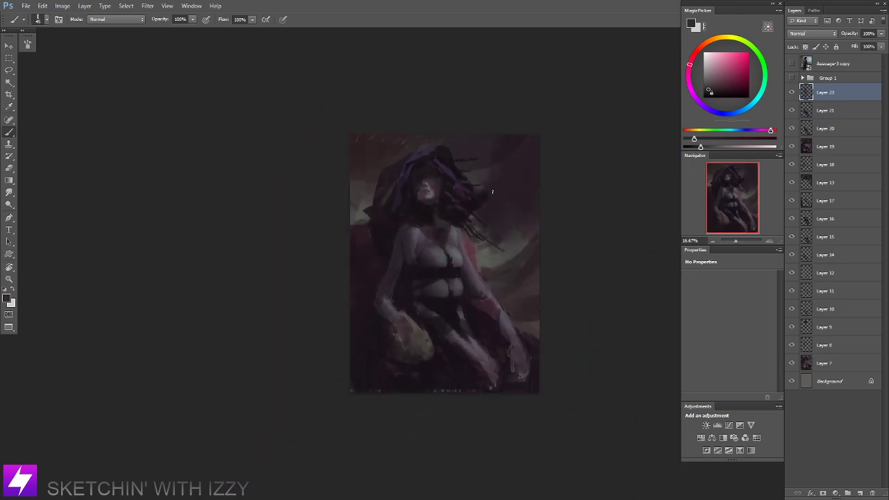
pyautogui.hotkey('ctrl', '+')
pyautogui.hotkey('ctrl', '+')
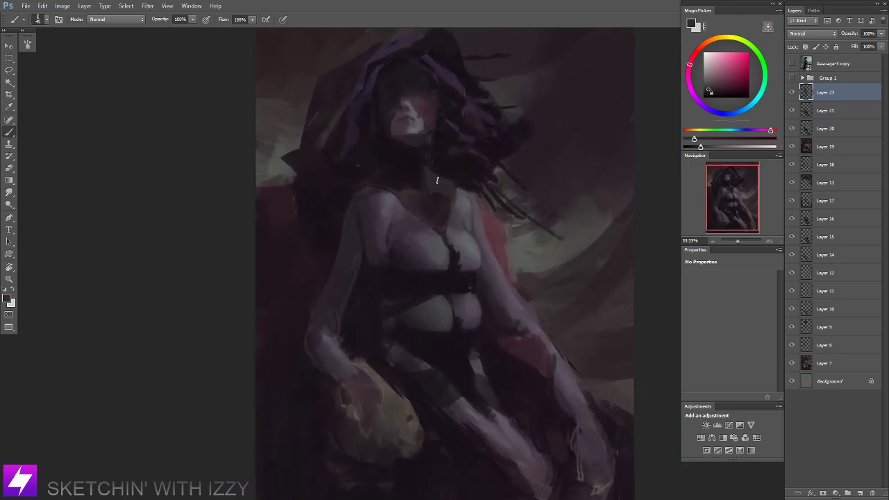
pyautogui.keyDown('alt'); pyautogui.click(437, 195); pyautogui.keyUp('alt')
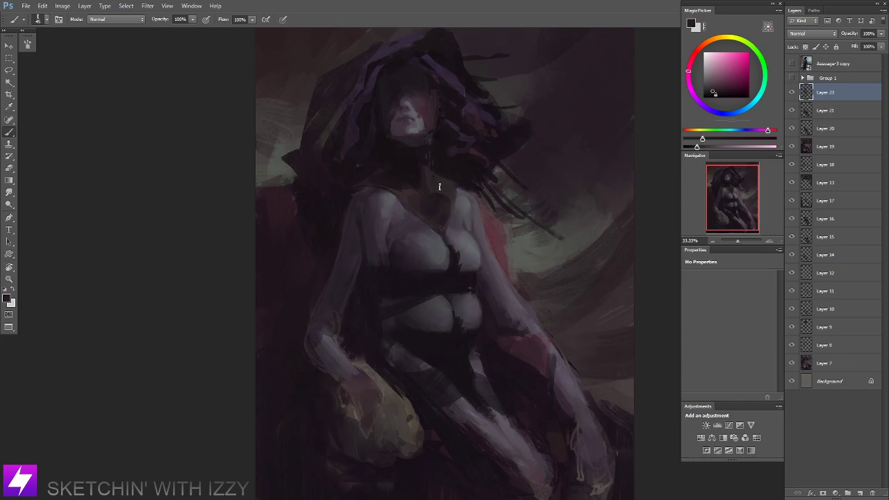
# Mirror the painting and darken the area under the jaw and along the neck with sampled near-black and dark brown.
pyautogui.scroll(-2, 477, 184)
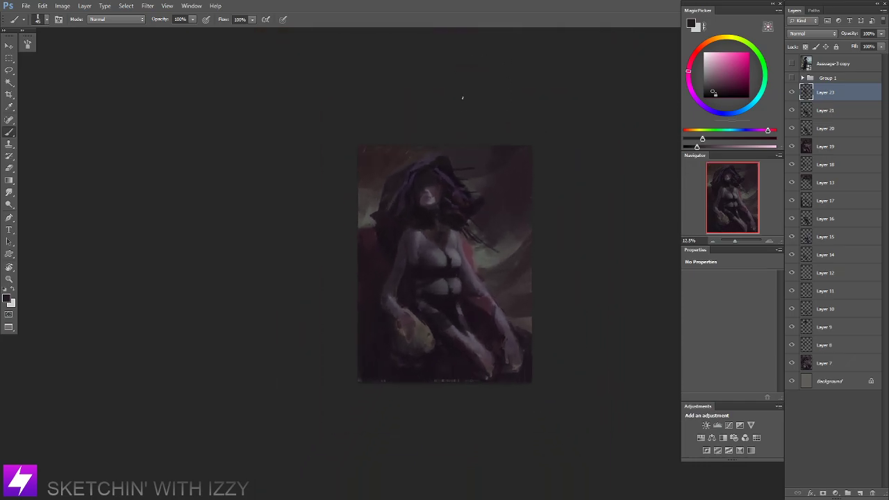
pyautogui.moveTo(481, 178); pyautogui.dragTo(475, 196)
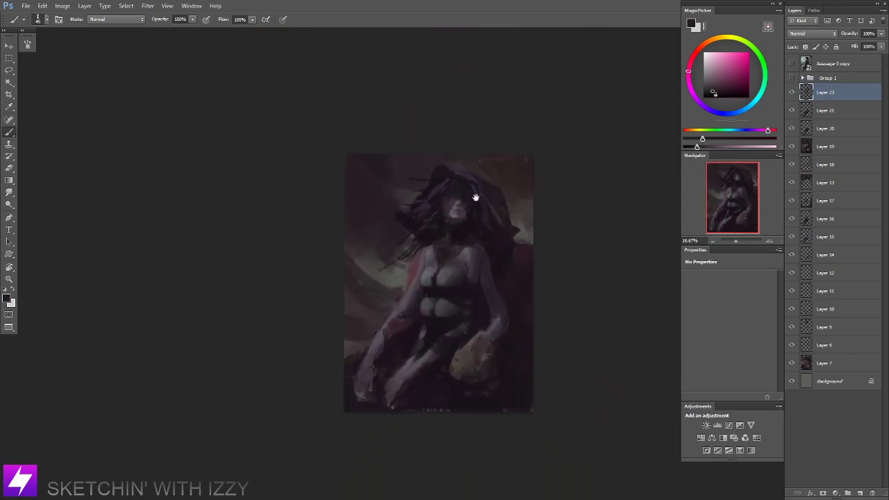
pyautogui.hotkey('ctrl', '+')
pyautogui.scroll(2, 466, 205)
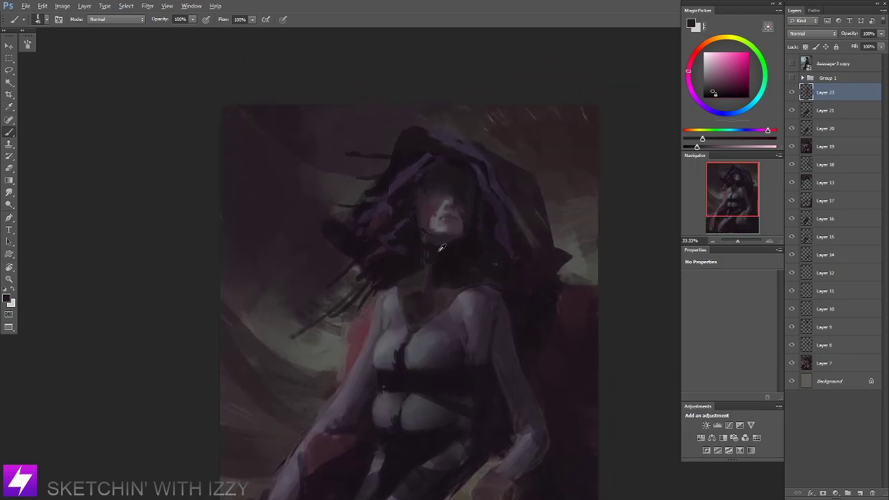
pyautogui.keyDown('alt'); pyautogui.click(425, 237); pyautogui.keyUp('alt')
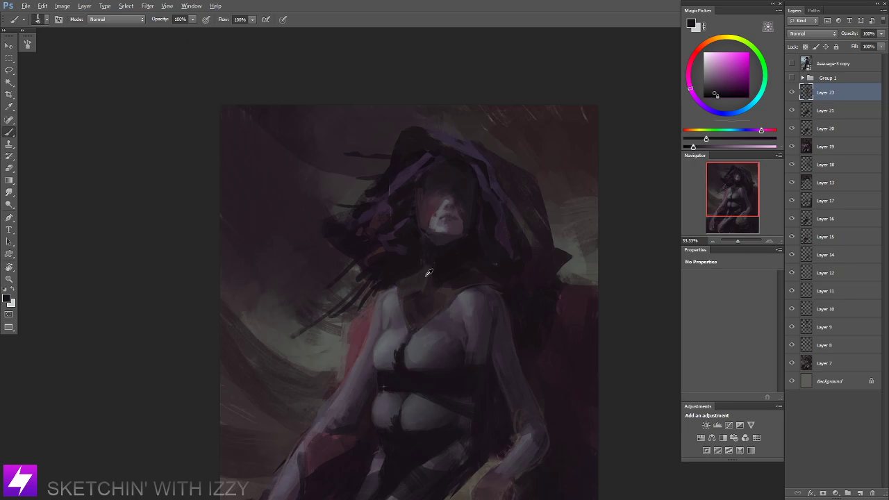
pyautogui.keyDown('alt'); pyautogui.click(449, 293); pyautogui.keyUp('alt')
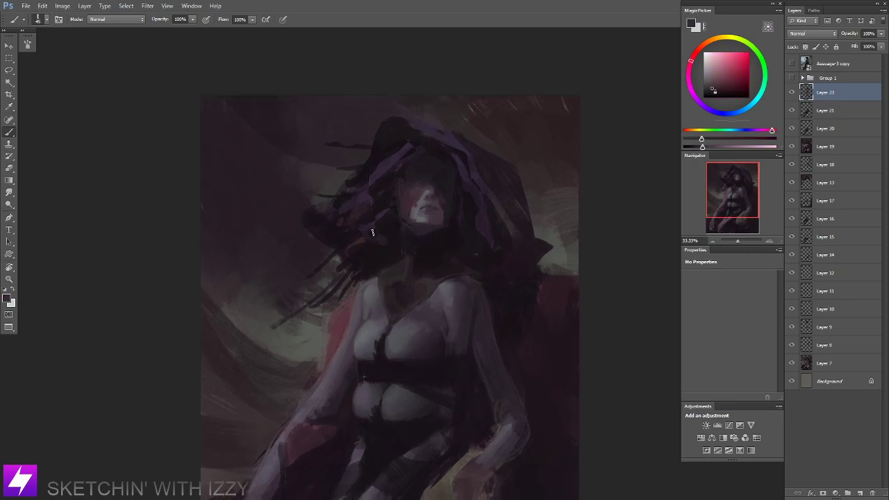
# Define the outer edge of the neck below the jaw using a different brush preset, a reduced brush size and sampled near-black.
pyautogui.rightClick(216, 232)
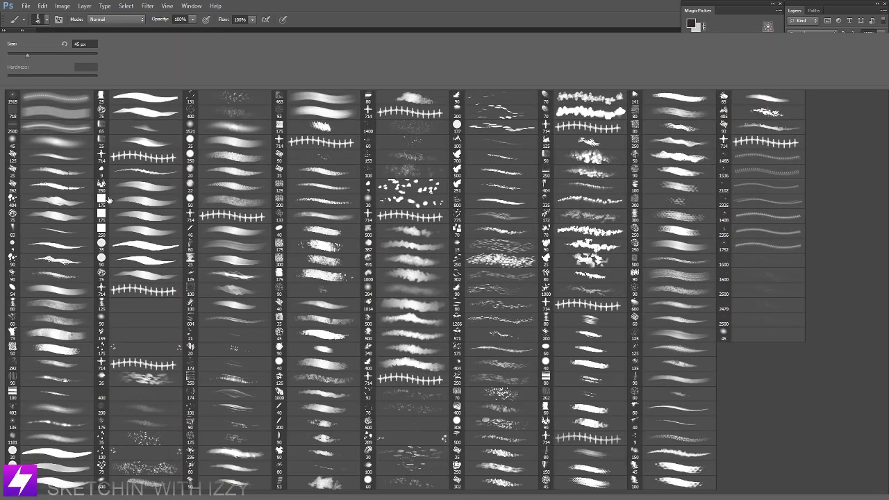
pyautogui.doubleClick(48, 269)
pyautogui.scroll(1, 417, 210)
pyautogui.moveTo(395, 209); pyautogui.dragTo(385, 224)
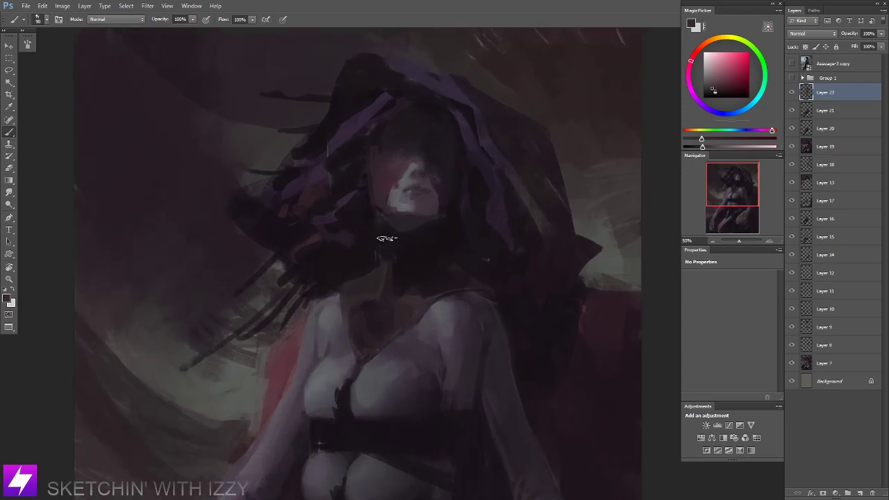
pyautogui.press('[')
pyautogui.press('[')
pyautogui.press('[')
pyautogui.press('[')
pyautogui.press('[')
pyautogui.keyDown('alt'); pyautogui.click(379, 250); pyautogui.keyUp('alt')
pyautogui.hotkey('ctrl', '-')
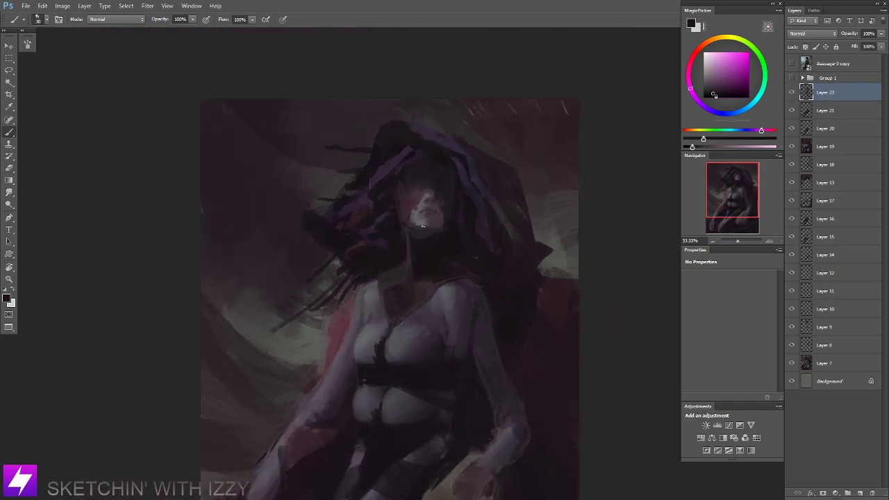
# Flip the painting back to its original orientation and deepen the near-black shadows beside the face and neck.
pyautogui.press('l')
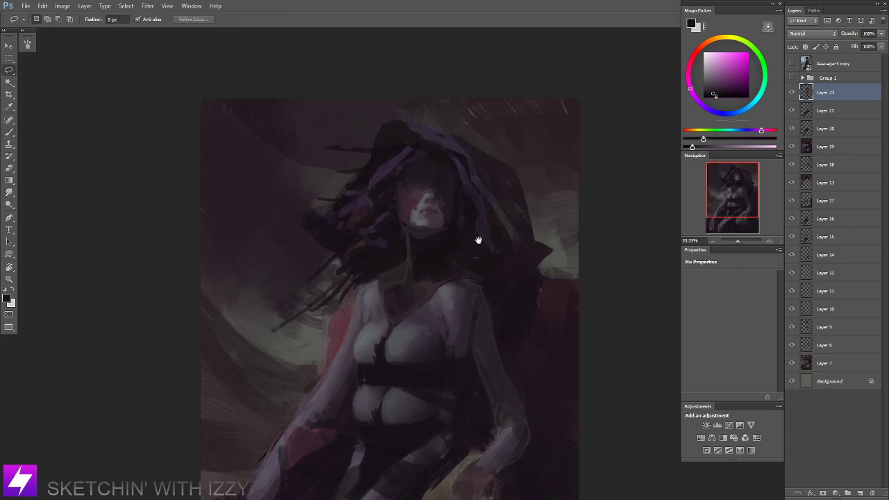
pyautogui.moveTo(532, 232); pyautogui.dragTo(459, 235)
pyautogui.hotkey('ctrl', 'shift', 'h')
pyautogui.moveTo(397, 250); pyautogui.dragTo(438, 272)
pyautogui.press('b')
pyautogui.scroll(1, 353, 248)
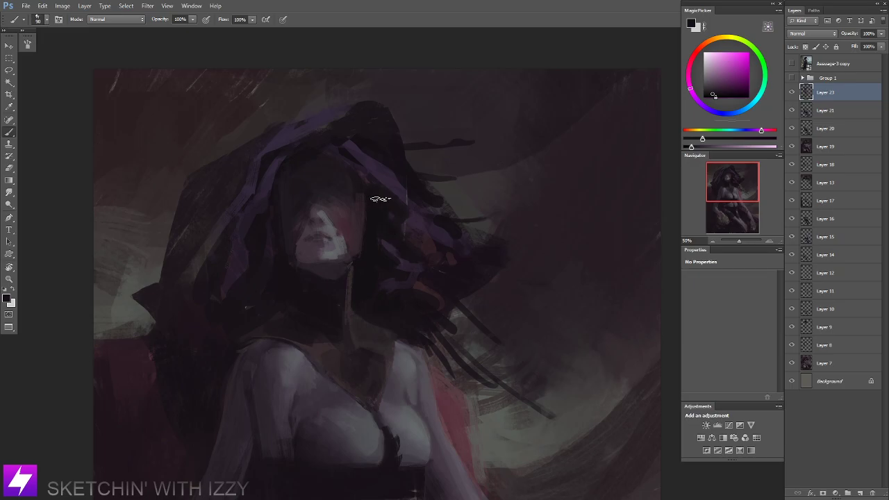
pyautogui.press('[')
pyautogui.press('[')
# Examine the whole figure in a rotated view, and compare the upright head and torso with the reference image layer.
pyautogui.hotkey('ctrl', '-')
pyautogui.hotkey('ctrl', '-')
pyautogui.press('r')
pyautogui.moveTo(455, 298); pyautogui.dragTo(462, 256)
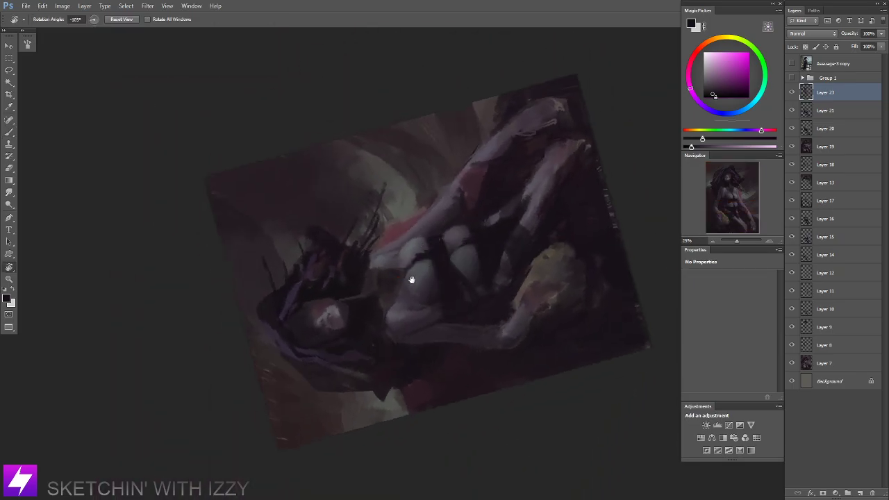
pyautogui.moveTo(412, 280); pyautogui.dragTo(483, 261)
pyautogui.moveTo(381, 156)
pyautogui.mouseDown()
pyautogui.moveTo(377, 242)
pyautogui.moveTo(341, 246)
pyautogui.mouseUp()
pyautogui.press('b')
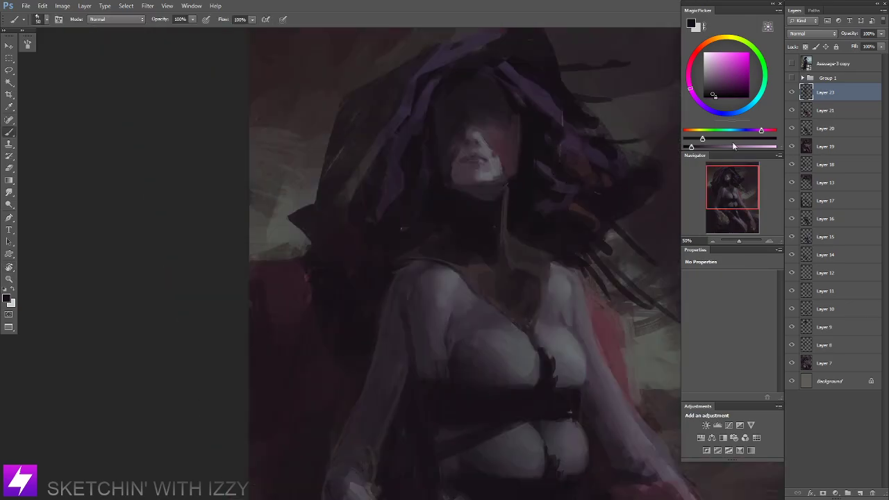
pyautogui.moveTo(535, 211); pyautogui.dragTo(455, 236)
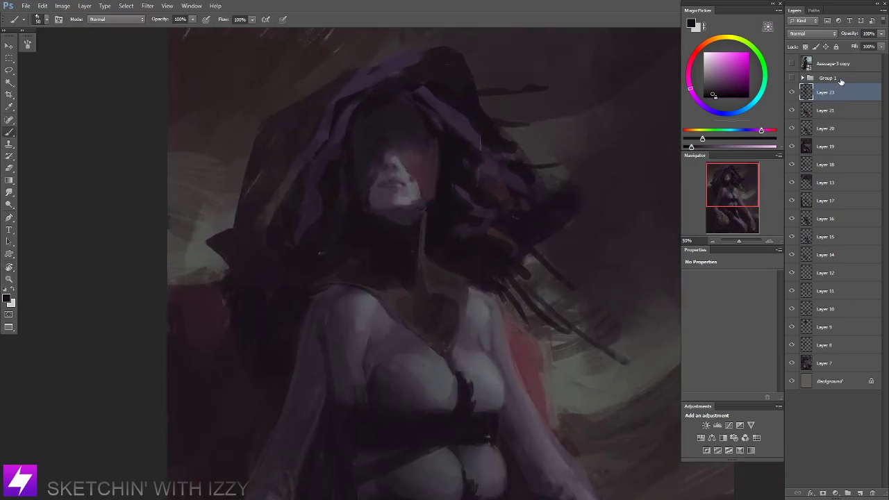
pyautogui.click(792, 64)
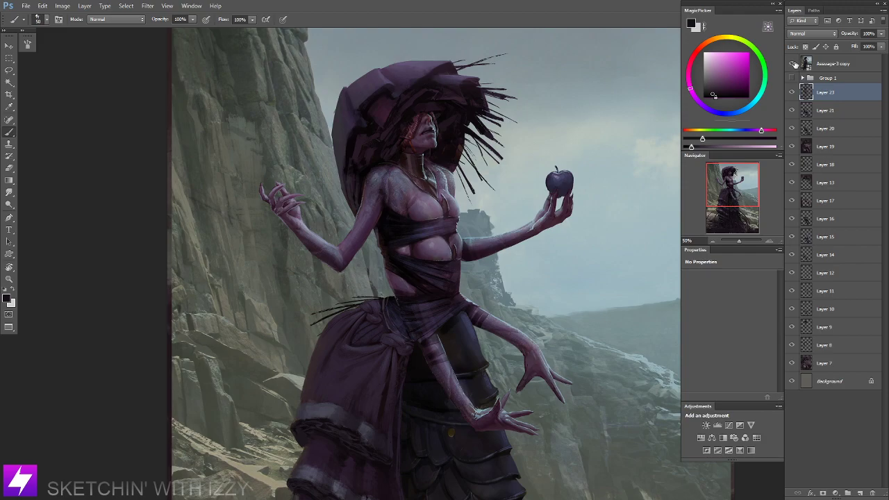
pyautogui.click(793, 63)
pyautogui.click(793, 63)
pyautogui.click(795, 63)
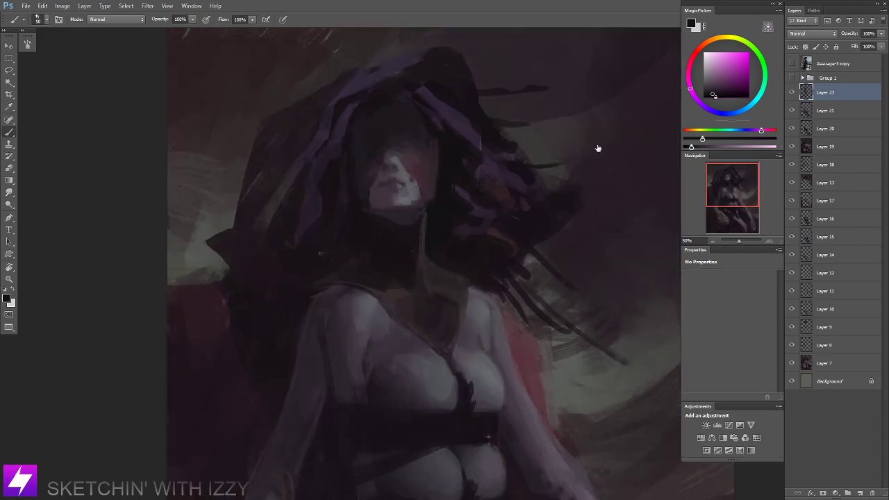
# Paint small near-black strokes over the bridge of the nose and along the shadow edge of the cheek.
pyautogui.hotkey('ctrl', '+')
pyautogui.moveTo(417, 161); pyautogui.dragTo(457, 276)
pyautogui.press('[')
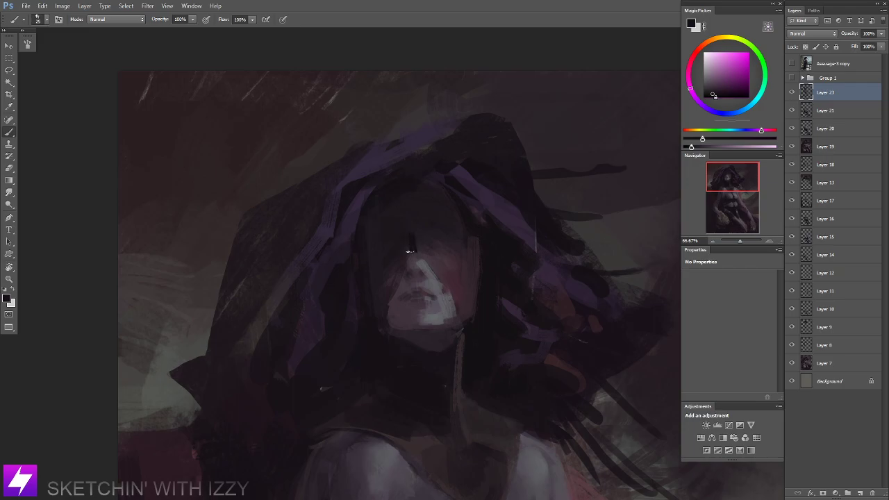
pyautogui.moveTo(434, 272); pyautogui.dragTo(418, 265)
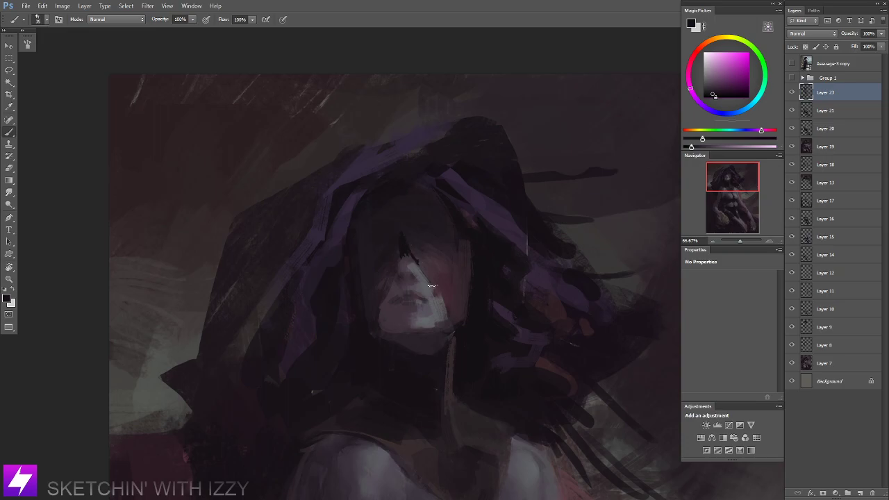
pyautogui.keyDown('alt'); pyautogui.click(450, 314); pyautogui.keyUp('alt')
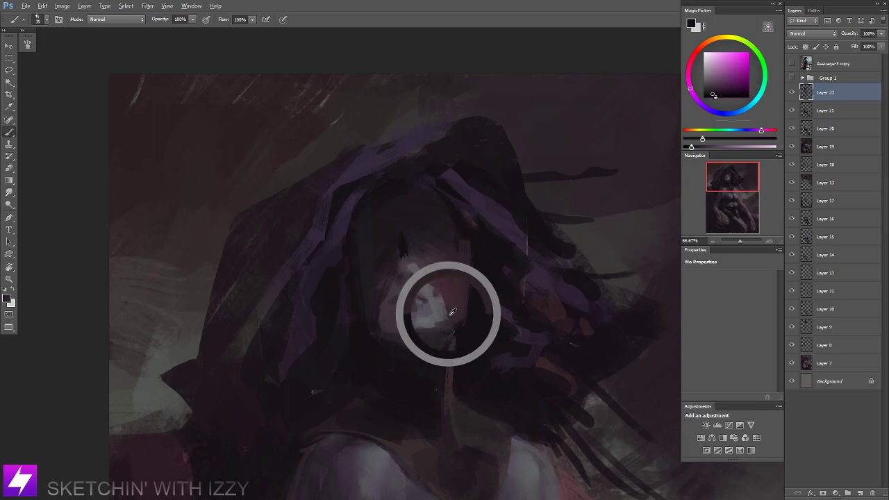
pyautogui.keyDown('alt'); pyautogui.click(519, 422); pyautogui.keyUp('alt')
pyautogui.moveTo(408, 246); pyautogui.dragTo(419, 263)
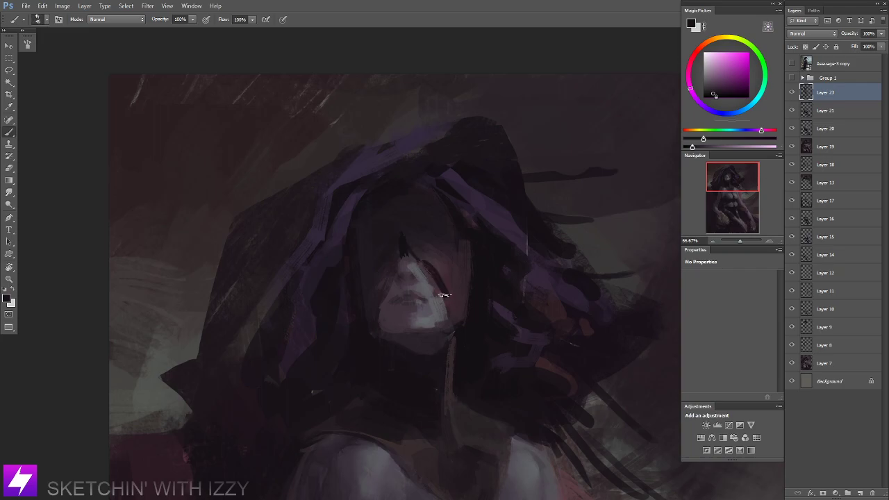
# Repaint the diagonal shadow edge of the cheek as a thinner near-black line, checking it against the reference image layer.
pyautogui.click(792, 64)
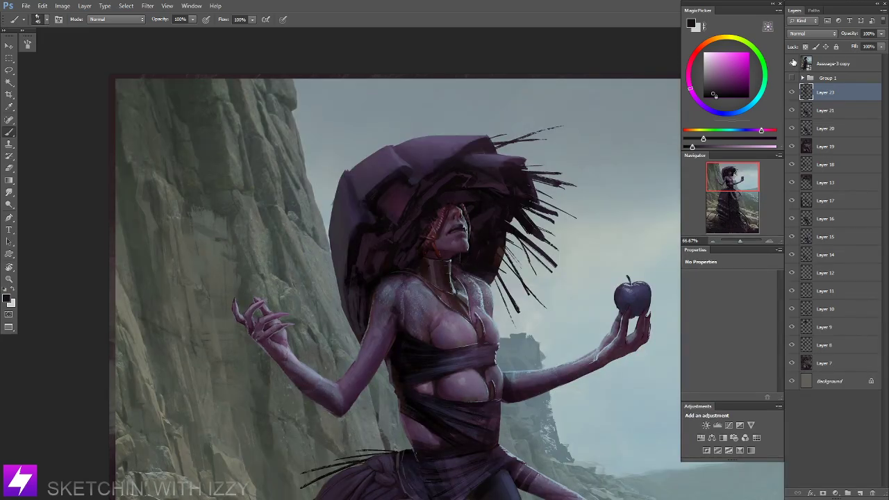
pyautogui.click(793, 64)
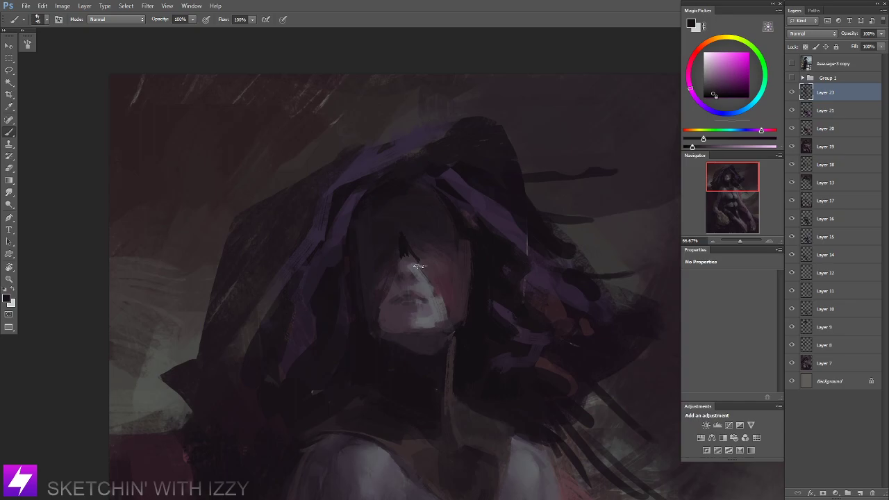
pyautogui.moveTo(429, 280)
pyautogui.mouseDown()
pyautogui.moveTo(434, 302)
pyautogui.moveTo(448, 307)
pyautogui.mouseUp()
pyautogui.click(792, 64)
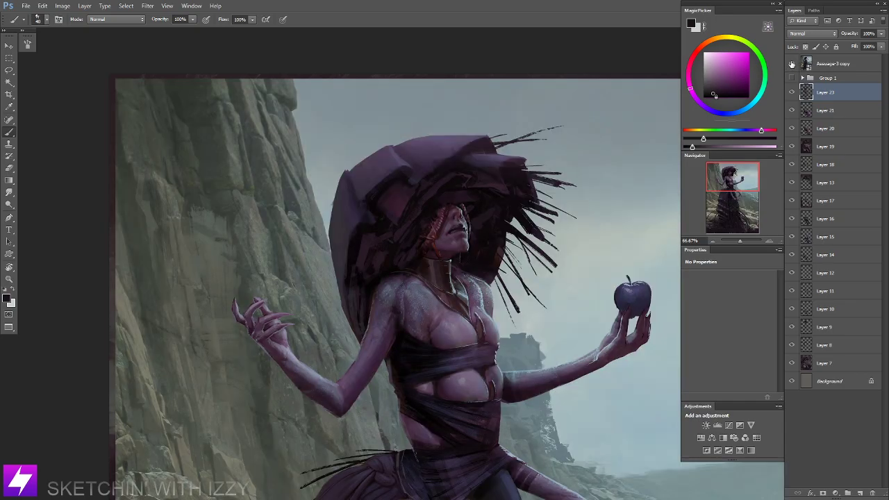
pyautogui.click(792, 64)
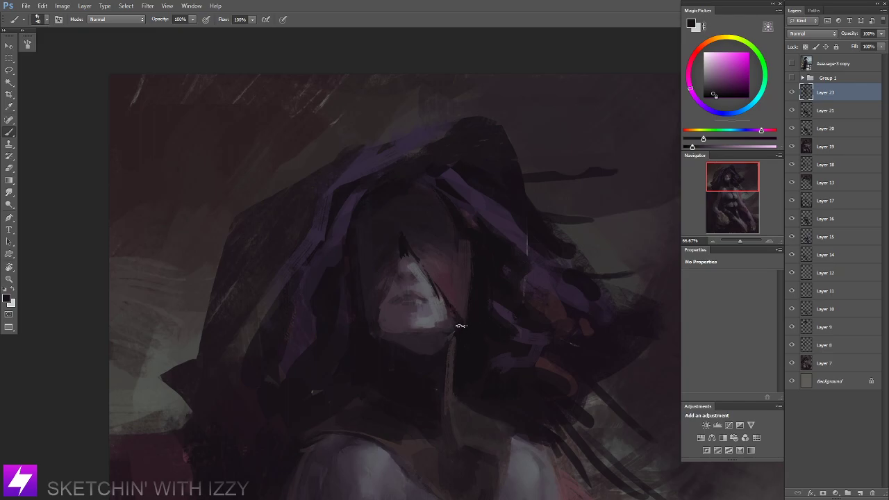
# Outline both edges of the triangular face opening with sampled dark and reddish tones, using a brush reduced to size 15.
pyautogui.keyDown('alt'); pyautogui.click(464, 311); pyautogui.keyUp('alt')
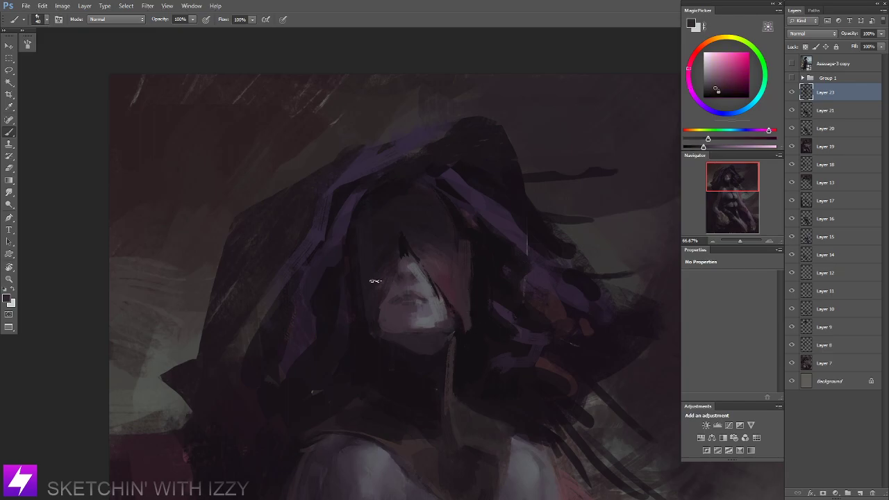
pyautogui.keyDown('alt'); pyautogui.click(434, 273); pyautogui.keyUp('alt')
pyautogui.keyDown('alt'); pyautogui.click(445, 278); pyautogui.keyUp('alt')
pyautogui.keyDown('alt'); pyautogui.click(397, 260); pyautogui.keyUp('alt')
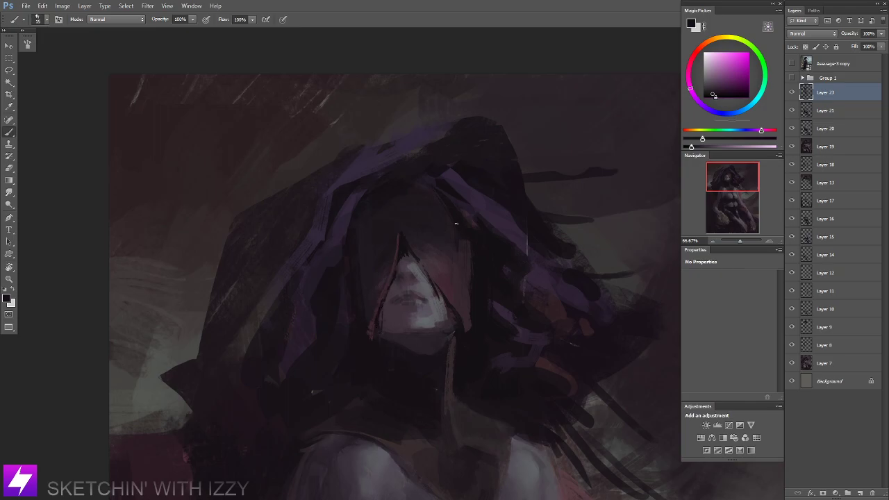
# Flip the painting horizontally and examine the whole figure, then the head and face opening up close.
pyautogui.hotkey('ctrl', '-')
pyautogui.hotkey('ctrl', '-')
pyautogui.hotkey('ctrl', '-')
pyautogui.hotkey('ctrl', 'shift', 'h')
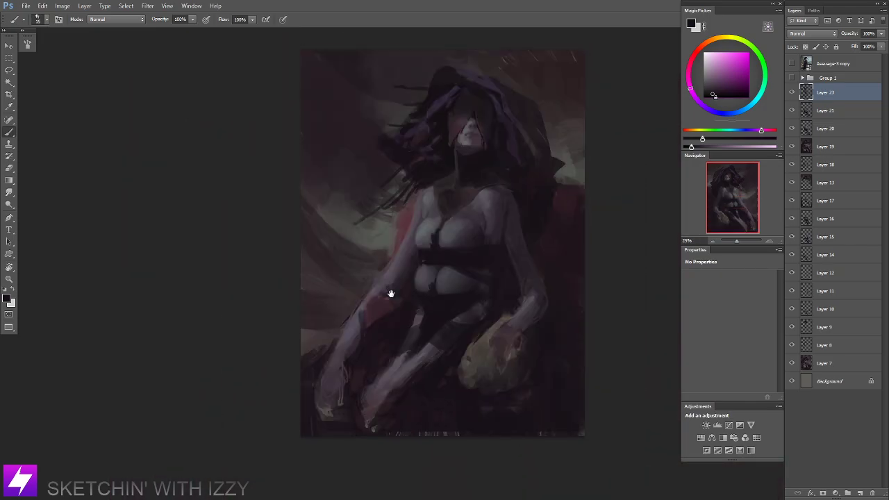
pyautogui.moveTo(391, 293); pyautogui.dragTo(381, 318)
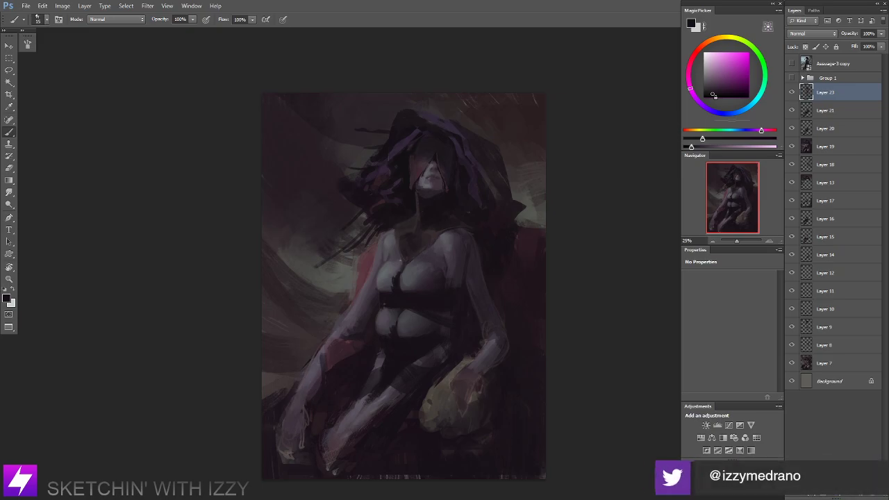
pyautogui.hotkey('ctrl', '+')
pyautogui.hotkey('ctrl', '+')
pyautogui.moveTo(460, 157); pyautogui.dragTo(459, 209)
pyautogui.moveTo(493, 150); pyautogui.dragTo(478, 188)
pyautogui.moveTo(463, 156); pyautogui.dragTo(450, 193)
pyautogui.hotkey('ctrl', '+')
pyautogui.scroll(1, 422, 217)
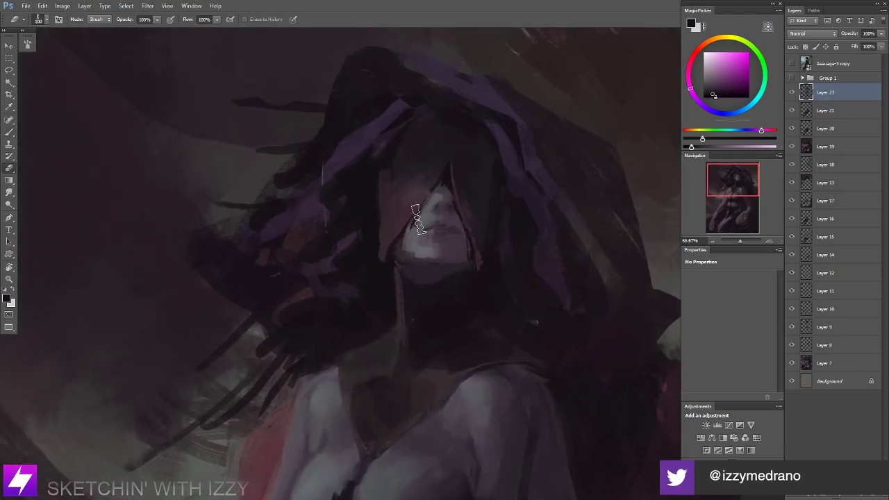
# Trim the edge lines around the triangular face opening with a small eraser.
pyautogui.press('e')
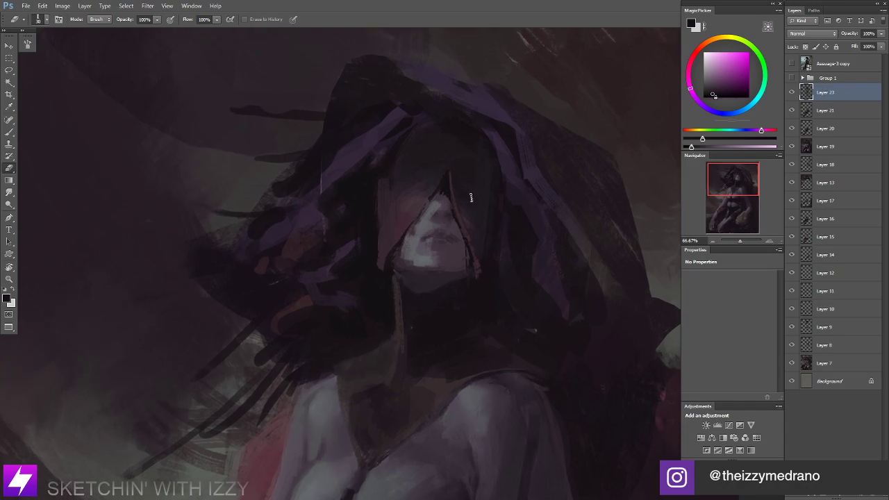
pyautogui.scroll(2, 459, 198)
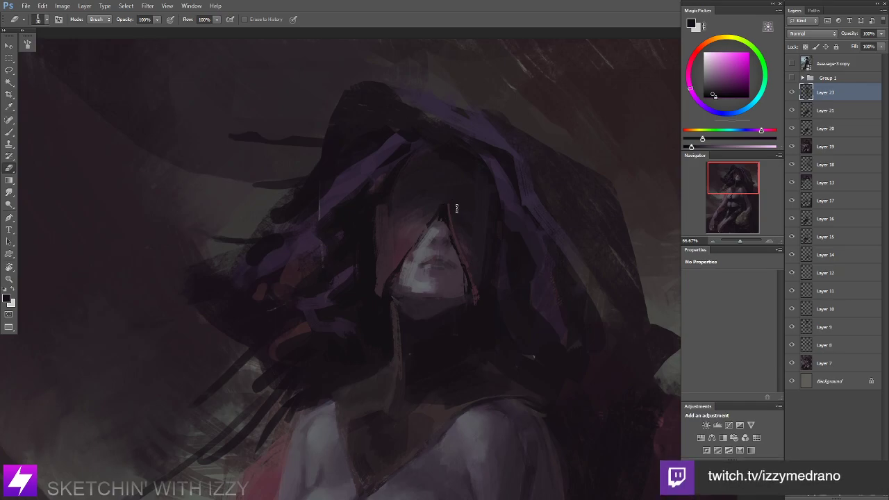
pyautogui.moveTo(442, 274)
pyautogui.mouseDown()
pyautogui.moveTo(452, 226)
pyautogui.moveTo(467, 240)
pyautogui.moveTo(467, 224)
pyautogui.mouseUp()
# Refine the slanted edge of the face covering along the cheek with a size 30 brush and a sampled dark reddish tone.
pyautogui.press('b')
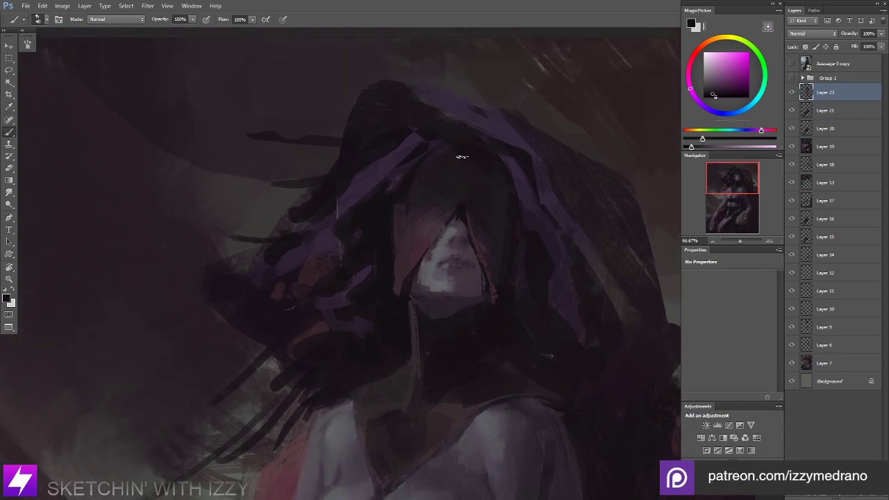
pyautogui.hotkey('ctrl', '-')
pyautogui.hotkey('ctrl', '-')
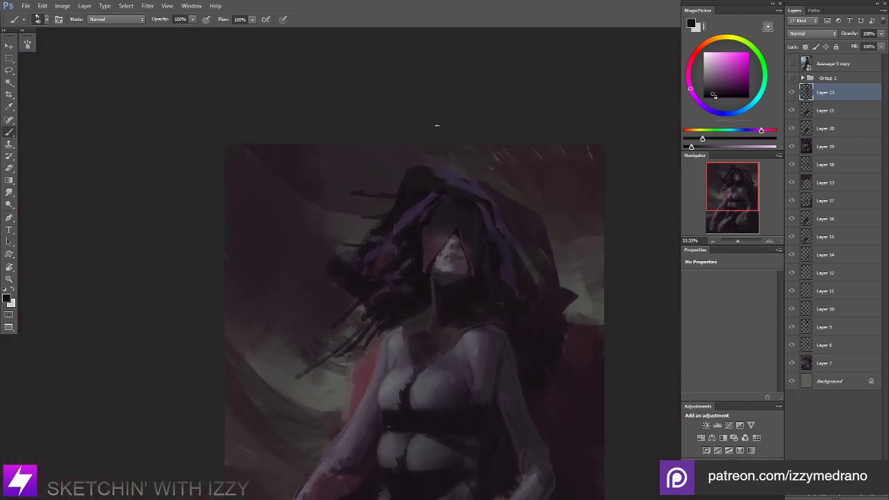
pyautogui.hotkey('ctrl', '+')
pyautogui.hotkey('ctrl', '+')
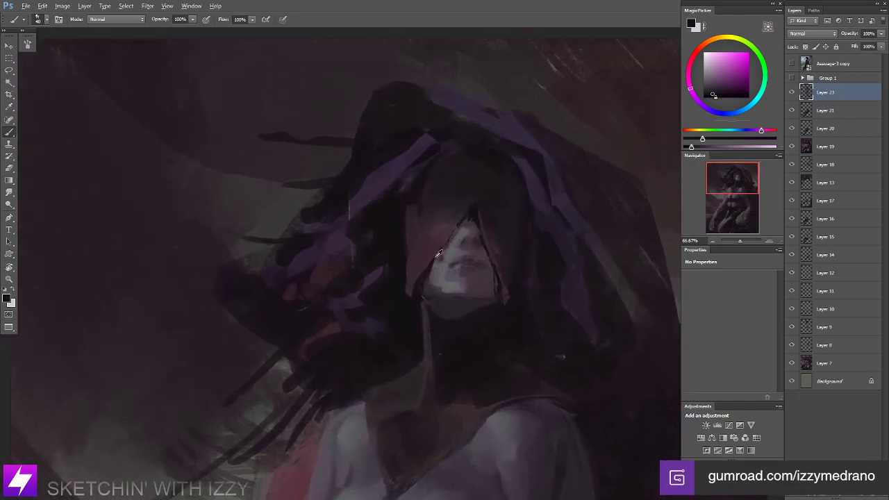
pyautogui.moveTo(424, 273)
pyautogui.mouseDown()
pyautogui.moveTo(445, 248)
pyautogui.moveTo(428, 278)
pyautogui.mouseUp()
pyautogui.press('[')
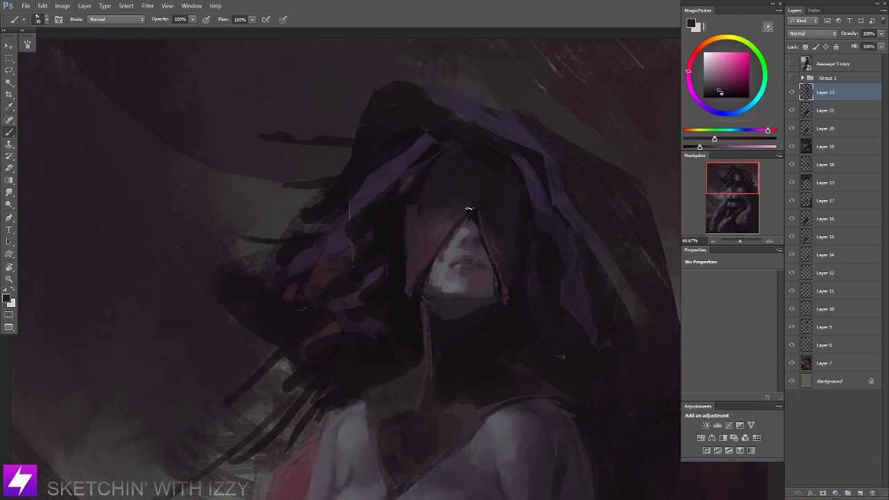
pyautogui.hotkey('ctrl', '-')
pyautogui.hotkey('ctrl', '-')
pyautogui.hotkey('ctrl', '+')
pyautogui.hotkey('ctrl', '+')
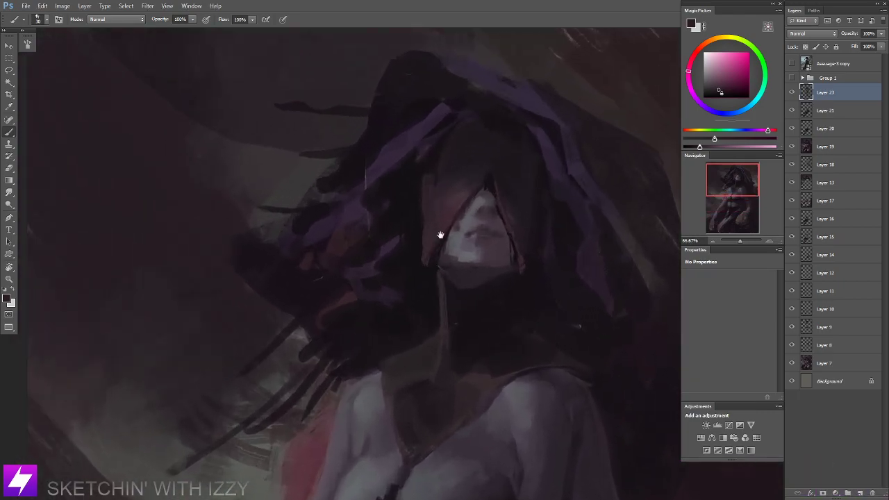
pyautogui.moveTo(440, 234); pyautogui.dragTo(449, 253)
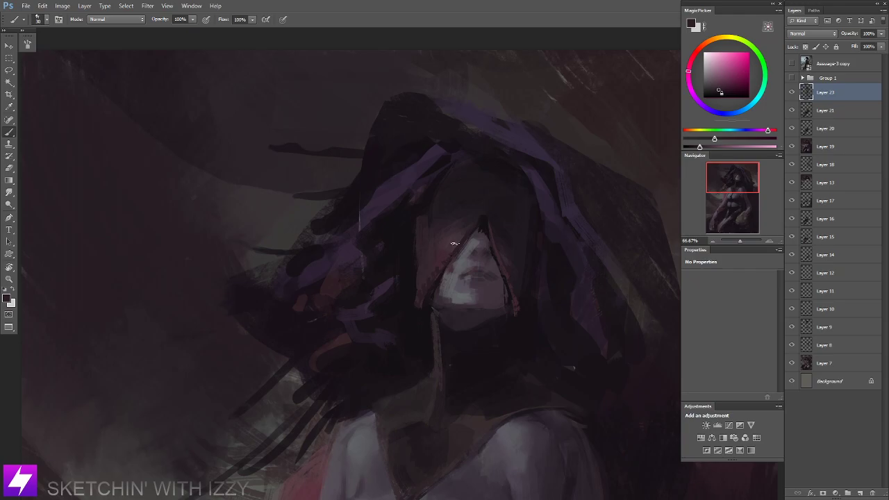
# Flip the painting back to its original orientation and examine the full figure, then the torso and head.
pyautogui.hotkey('ctrl', '-')
pyautogui.hotkey('ctrl', '-')
pyautogui.hotkey('ctrl', '-')
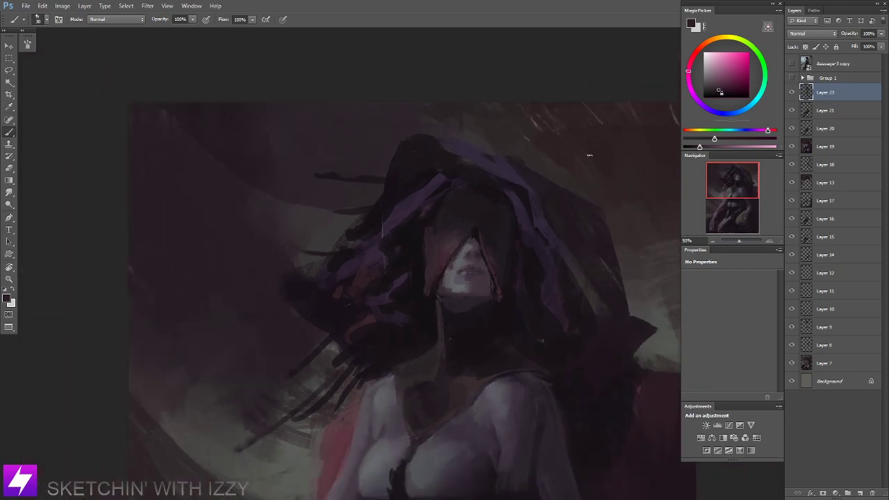
pyautogui.hotkey('ctrl', 'shift', 'h')
pyautogui.hotkey('ctrl', '+')
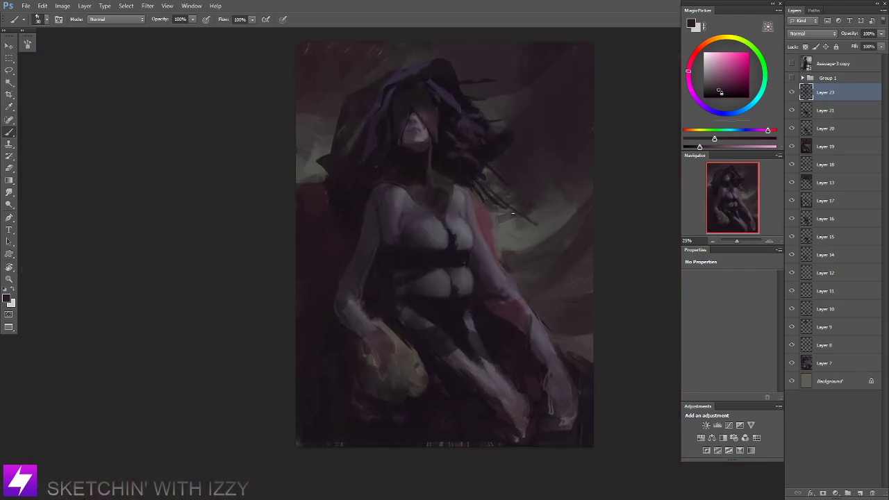
pyautogui.moveTo(450, 162); pyautogui.dragTo(475, 231)
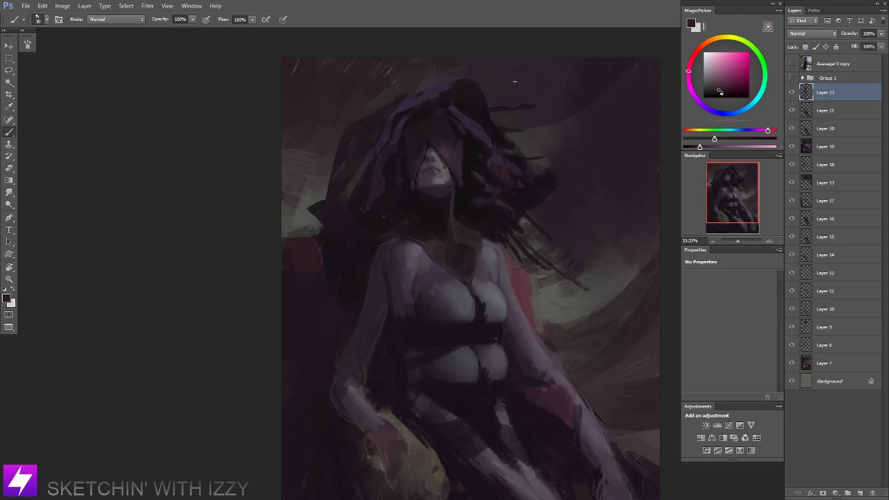
pyautogui.hotkey('ctrl', '+')
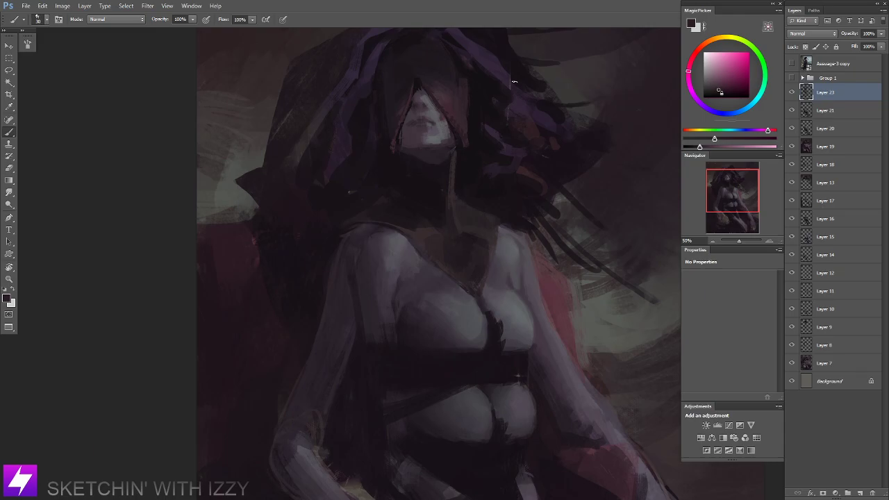
pyautogui.moveTo(347, 120); pyautogui.dragTo(312, 228)
pyautogui.hotkey('ctrl', '+')
pyautogui.moveTo(368, 170)
pyautogui.mouseDown()
pyautogui.moveTo(375, 202)
pyautogui.moveTo(363, 214)
pyautogui.moveTo(402, 228)
pyautogui.mouseUp()
# Clean up the reddish and dark edges on both sides of the face opening with the Eraser.
pyautogui.press('r')
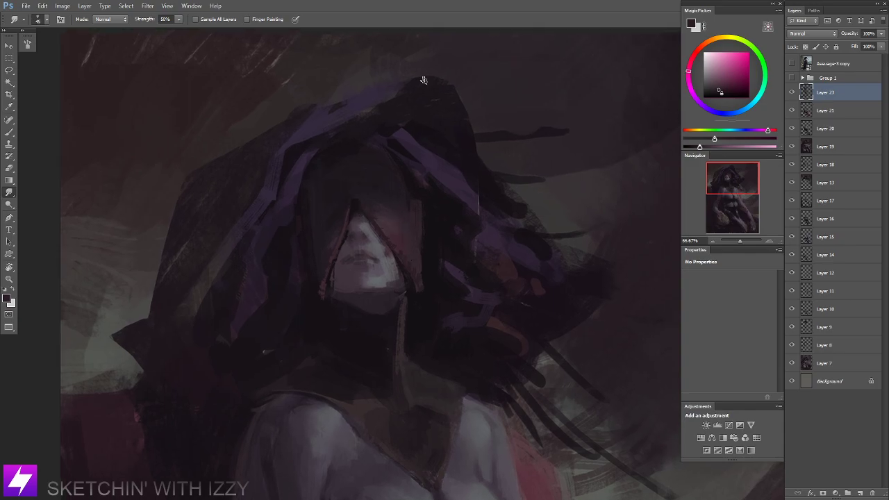
pyautogui.press('e')
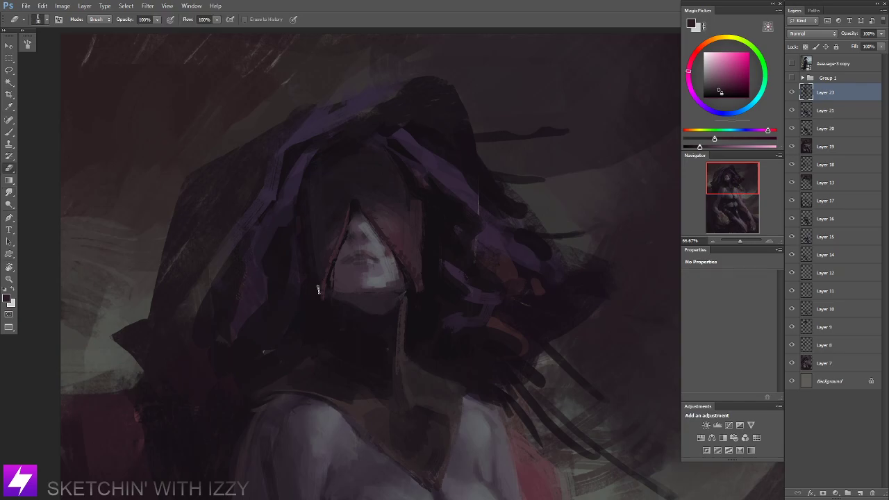
pyautogui.moveTo(388, 248); pyautogui.dragTo(385, 267)
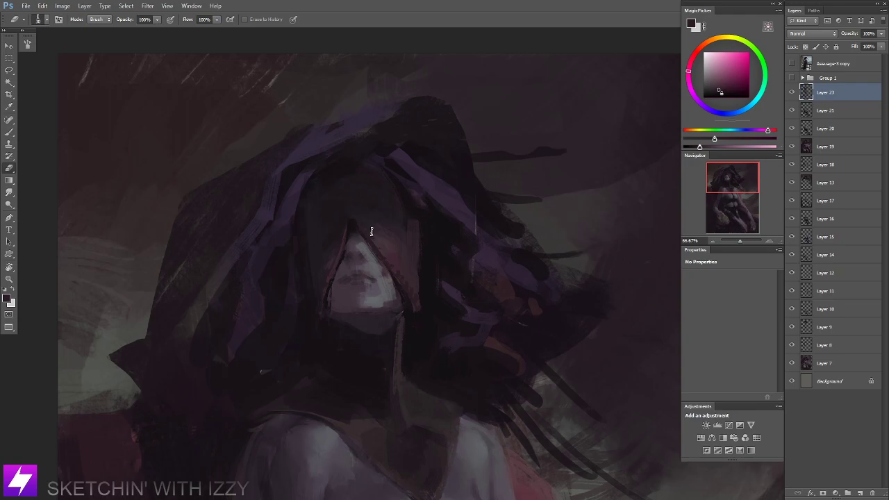
pyautogui.scroll(1, 353, 246)
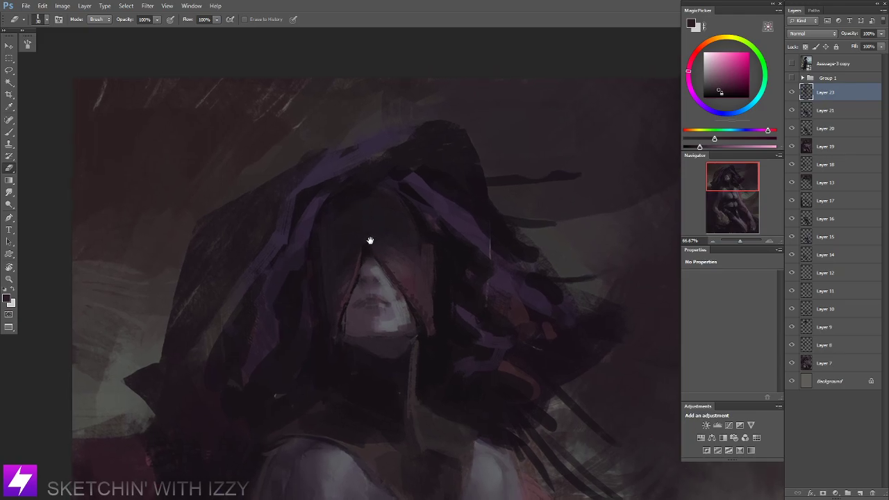
pyautogui.moveTo(391, 254); pyautogui.dragTo(401, 245)
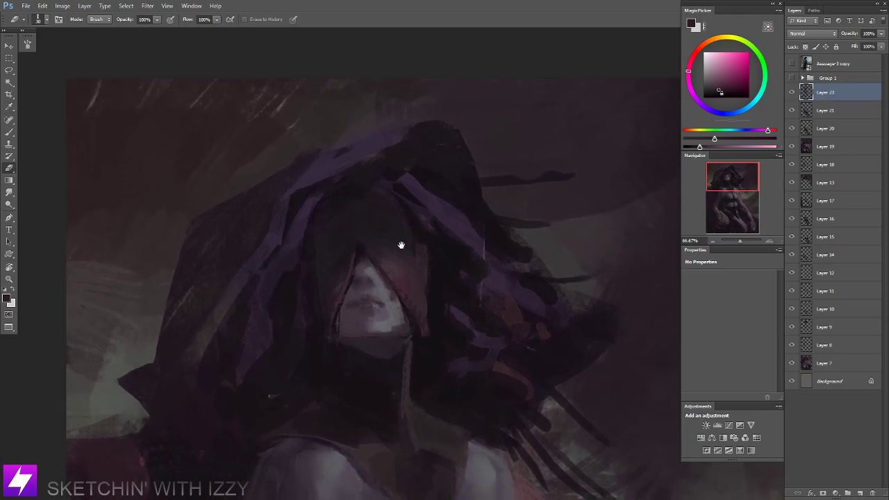
pyautogui.moveTo(435, 291); pyautogui.dragTo(425, 288)
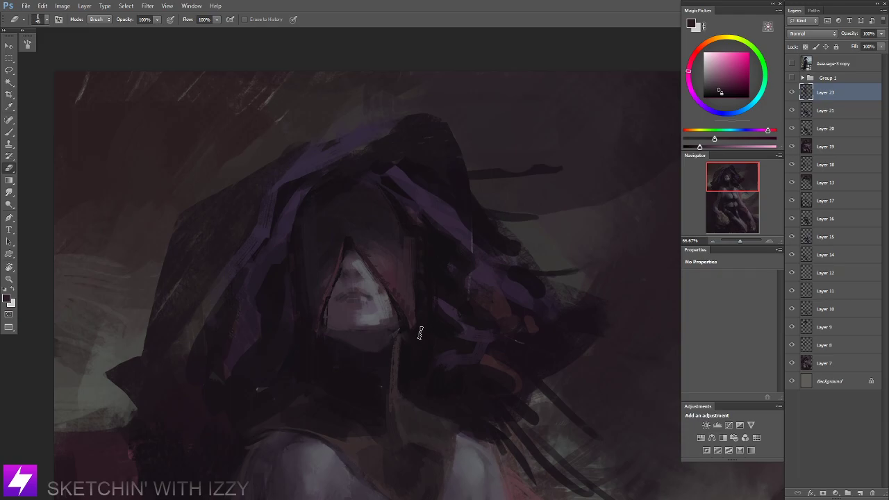
pyautogui.press('space')
pyautogui.moveTo(421, 329); pyautogui.dragTo(410, 317)
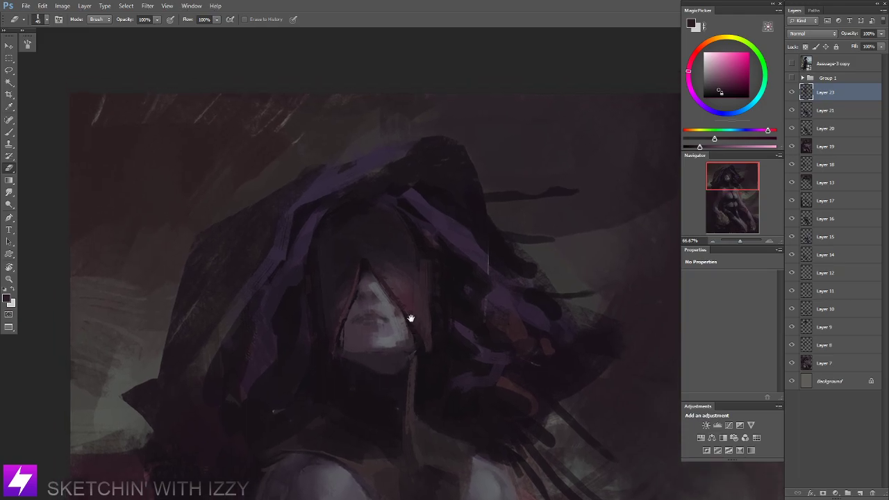
# Paint sampled near-black over the peak of the face opening, and compare the head with the reference image layer.
pyautogui.press('b')
pyautogui.keyDown('alt'); pyautogui.click(370, 252); pyautogui.keyUp('alt')
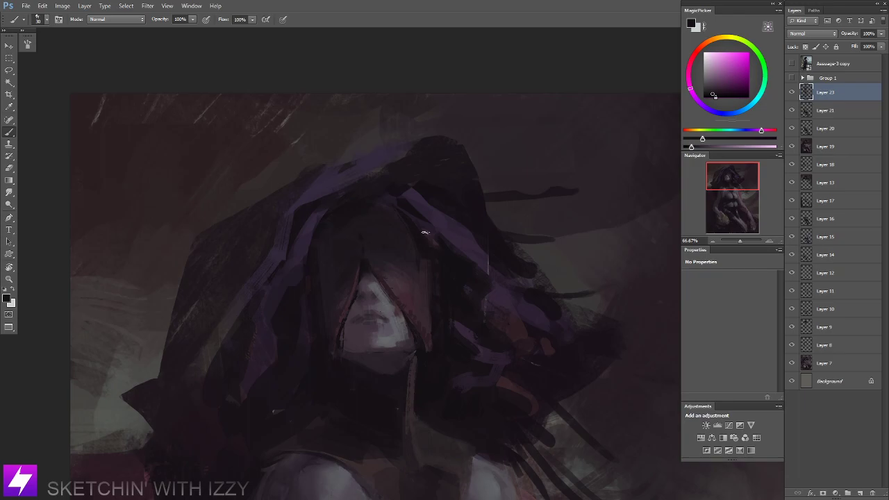
pyautogui.hotkey('ctrl', '-')
pyautogui.click(792, 63)
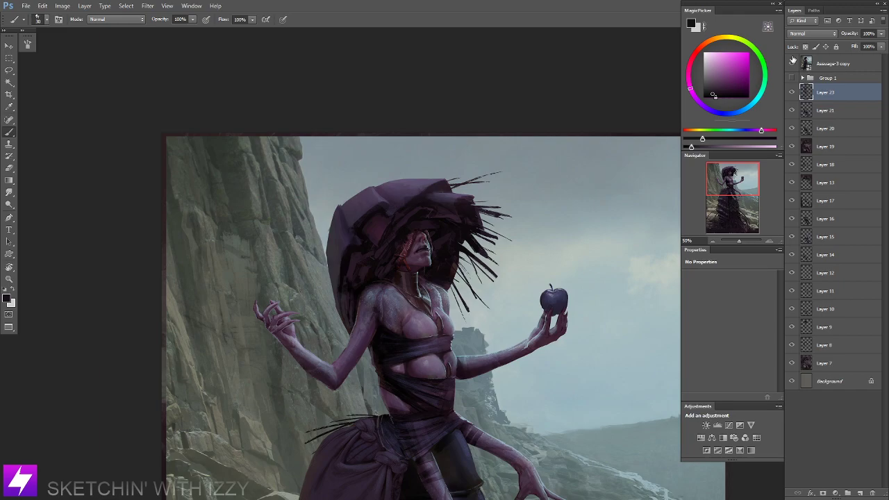
pyautogui.click(793, 61)
pyautogui.hotkey('ctrl', '+')
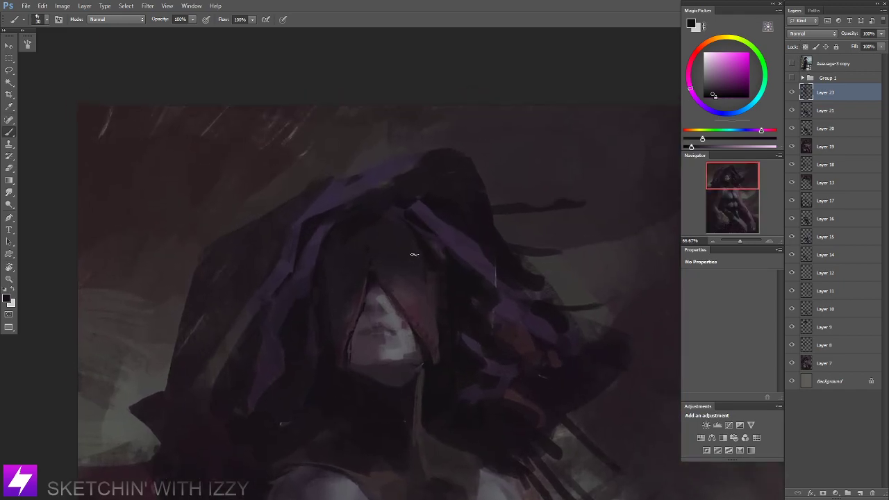
# Paint thin greyish-violet strokes across the face covering beside the cheek at brush size 20, smudge them and review the whole figure.
pyautogui.keyDown('alt'); pyautogui.click(415, 312); pyautogui.keyUp('alt')
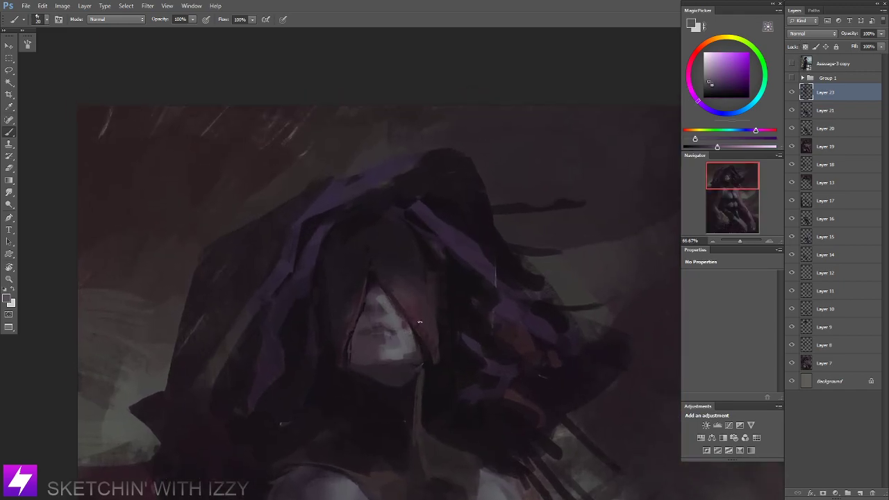
pyautogui.moveTo(400, 297); pyautogui.dragTo(430, 339)
pyautogui.moveTo(408, 297); pyautogui.dragTo(433, 329)
pyautogui.moveTo(407, 289)
pyautogui.mouseDown()
pyautogui.moveTo(437, 331)
pyautogui.moveTo(406, 289)
pyautogui.moveTo(433, 318)
pyautogui.moveTo(414, 284)
pyautogui.moveTo(431, 305)
pyautogui.moveTo(429, 287)
pyautogui.moveTo(420, 276)
pyautogui.moveTo(419, 288)
pyautogui.moveTo(407, 280)
pyautogui.moveTo(415, 274)
pyautogui.moveTo(429, 298)
pyautogui.mouseUp()
pyautogui.press('r')
pyautogui.scroll(-3, 482, 274)
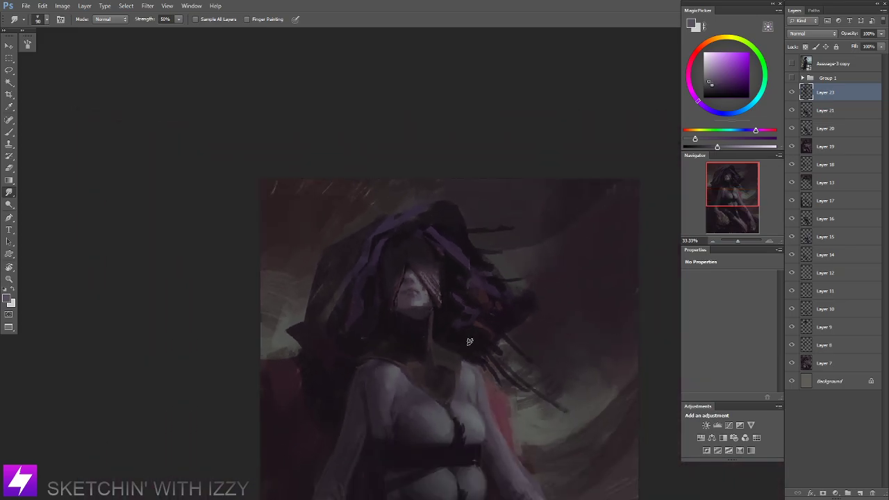
pyautogui.press('r')
pyautogui.scroll(2, 453, 184)
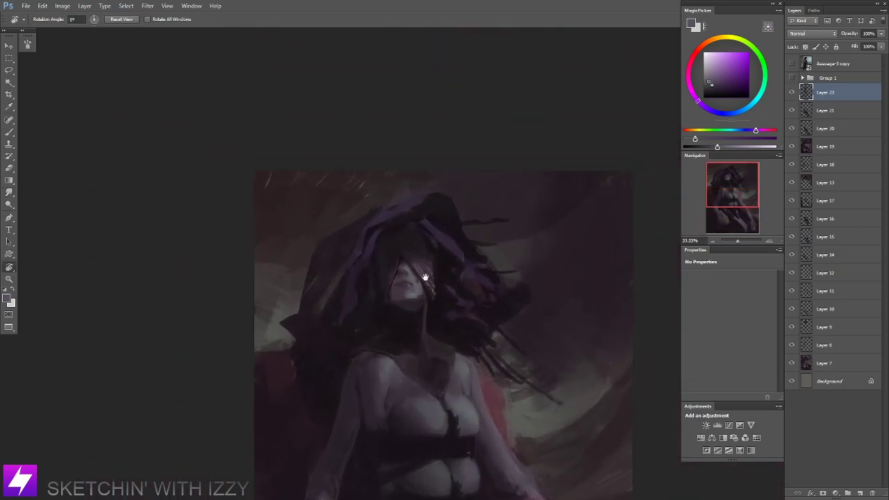
pyautogui.scroll(-2, 500, 271)
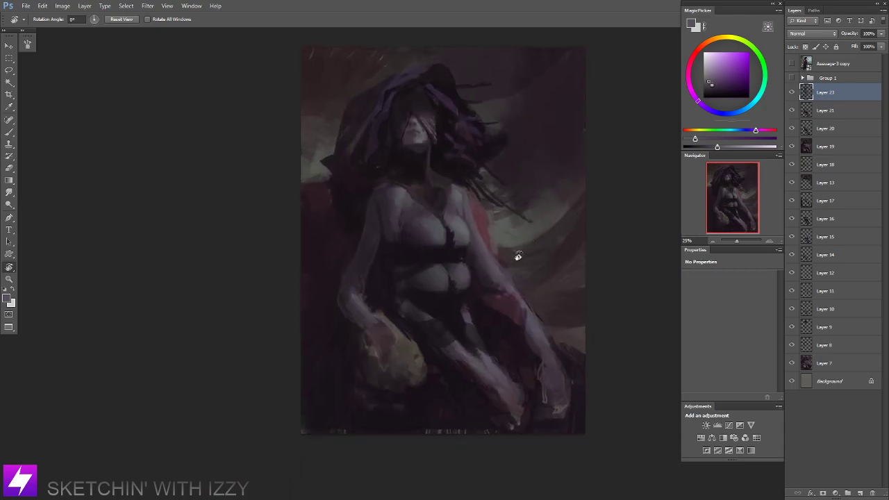
# Paint sampled grey tones on the cheek beside the face covering and soften them with the Smudge tool.
pyautogui.scroll(1, 390, 237)
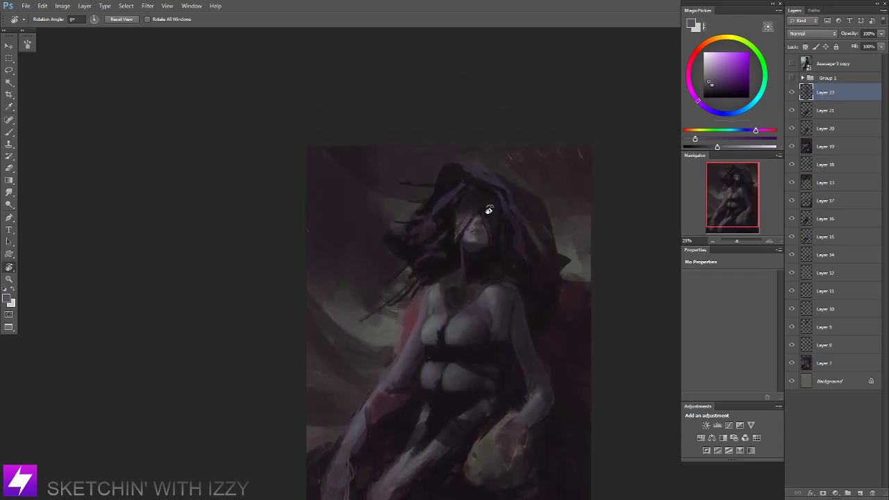
pyautogui.scroll(1, 474, 164)
pyautogui.press('b')
pyautogui.keyDown('alt'); pyautogui.click(475, 218); pyautogui.keyUp('alt')
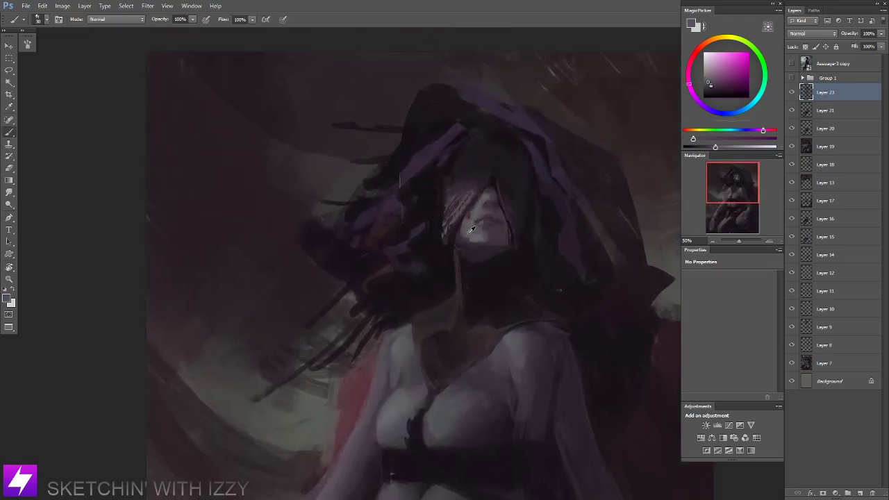
pyautogui.keyDown('alt'); pyautogui.click(493, 209); pyautogui.keyUp('alt')
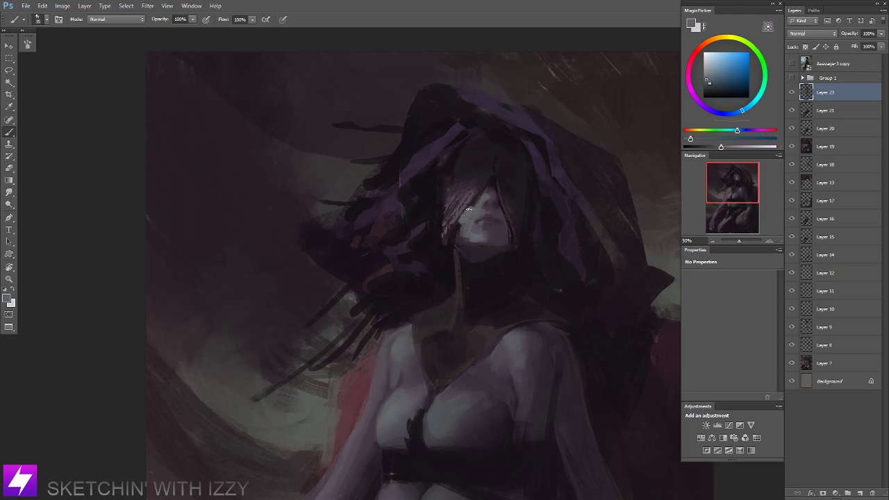
pyautogui.press('r')
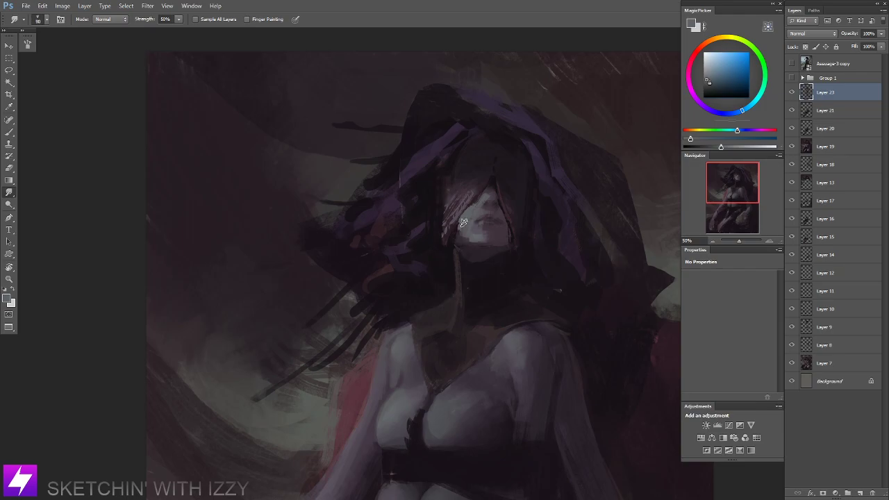
pyautogui.scroll(-2, 464, 229)
pyautogui.moveTo(478, 230); pyautogui.dragTo(457, 337)
# Touch up the cheek and jaw edge with sampled bluish and violet greys, smudge the strokes and review the whole figure.
pyautogui.hotkey('ctrl', '+')
pyautogui.hotkey('ctrl', '+')
pyautogui.moveTo(437, 218); pyautogui.dragTo(442, 238)
pyautogui.press('e')
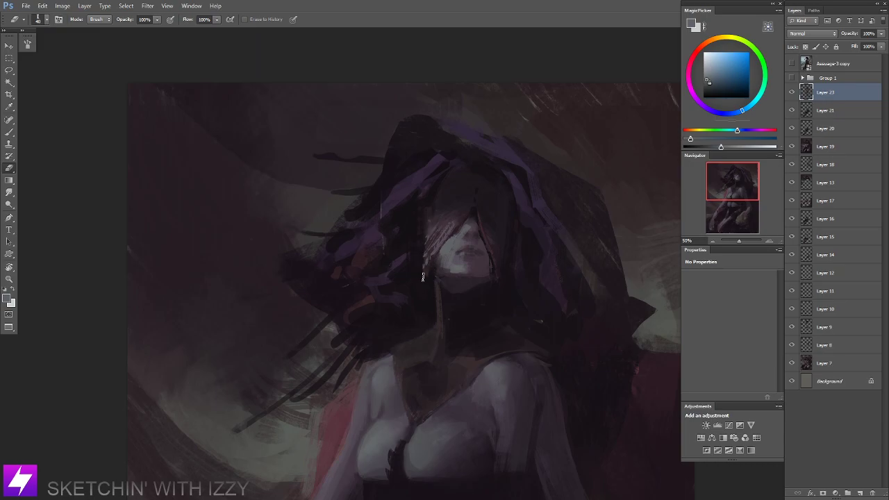
pyautogui.press('b')
pyautogui.keyDown('alt'); pyautogui.click(439, 247); pyautogui.keyUp('alt')
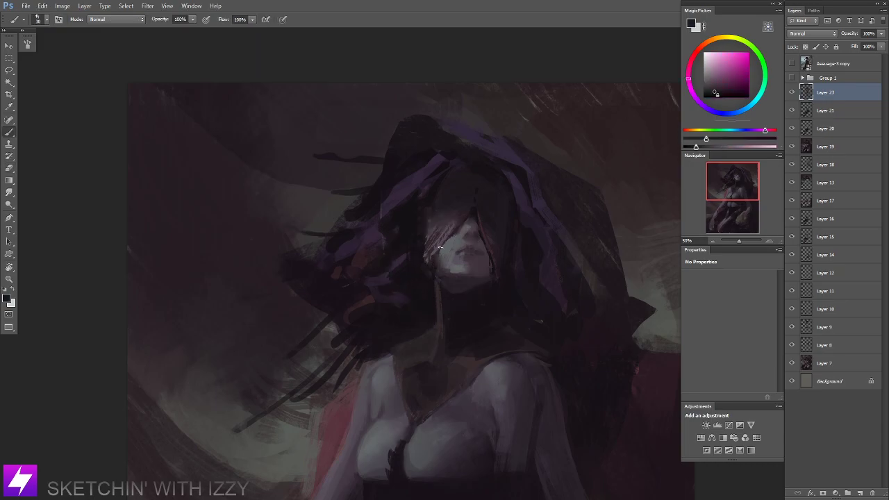
pyautogui.keyDown('alt'); pyautogui.click(441, 261); pyautogui.keyUp('alt')
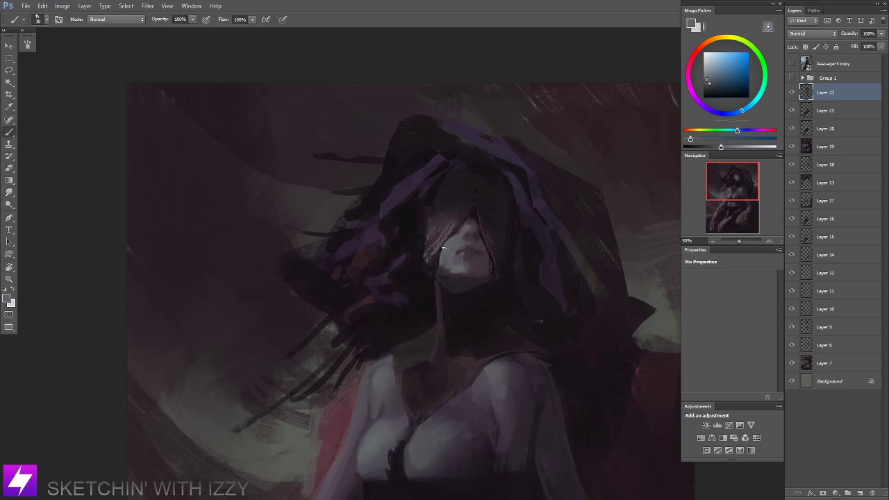
pyautogui.keyDown('alt'); pyautogui.click(440, 261); pyautogui.keyUp('alt')
pyautogui.keyDown('alt'); pyautogui.click(439, 259); pyautogui.keyUp('alt')
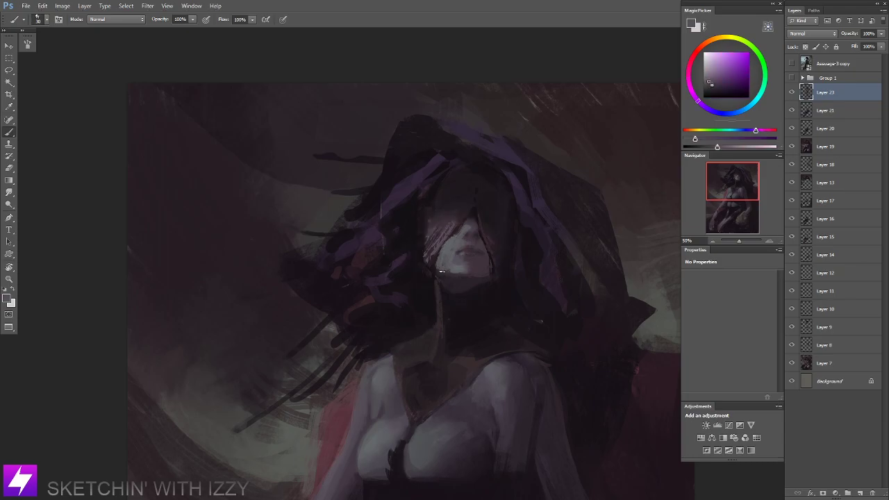
pyautogui.press('r')
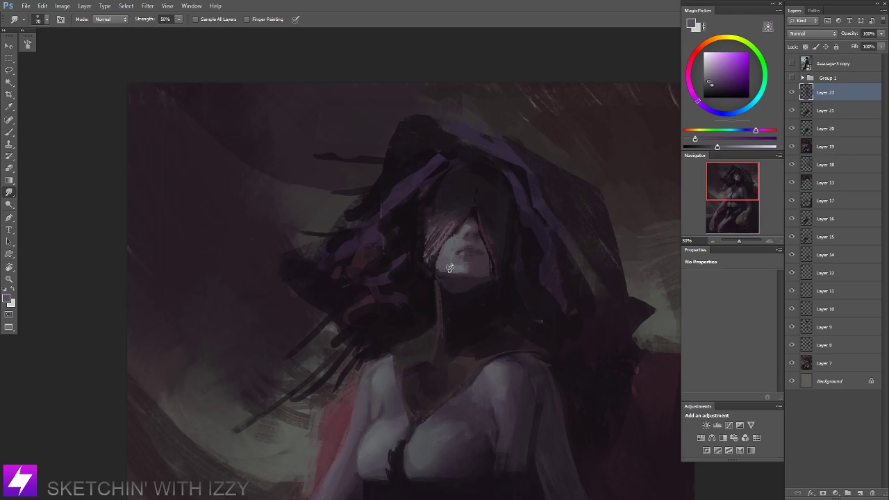
pyautogui.hotkey('ctrl', '-')
pyautogui.hotkey('ctrl', '-')
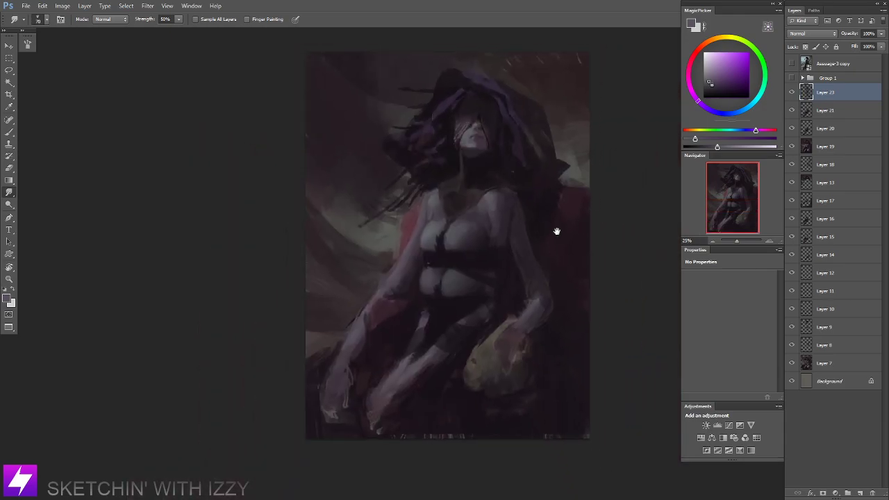
pyautogui.moveTo(525, 219); pyautogui.dragTo(509, 229)
pyautogui.moveTo(427, 197)
pyautogui.mouseDown()
pyautogui.moveTo(426, 206)
pyautogui.moveTo(451, 201)
pyautogui.moveTo(443, 238)
pyautogui.mouseUp()
# Darken the corner of the mouth with a sampled dark violet, smudge it into the skin and check the full painting.
pyautogui.scroll(2, 486, 183)
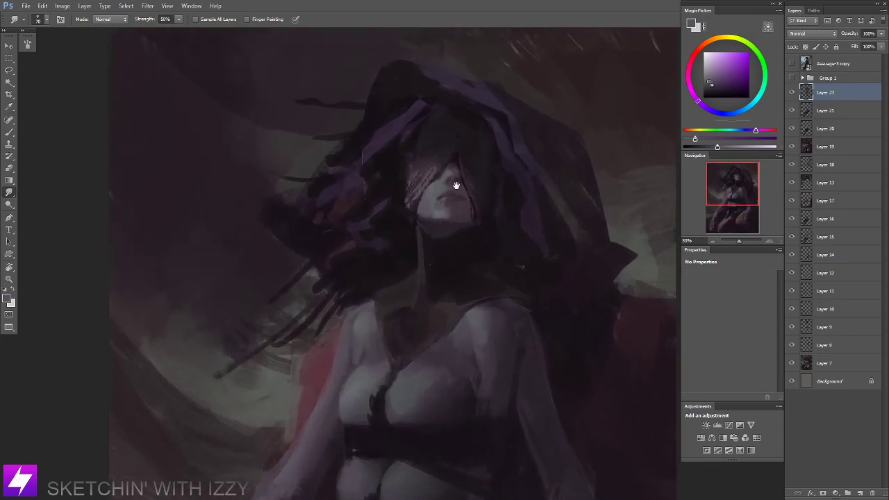
pyautogui.scroll(1, 420, 250)
pyautogui.press('b')
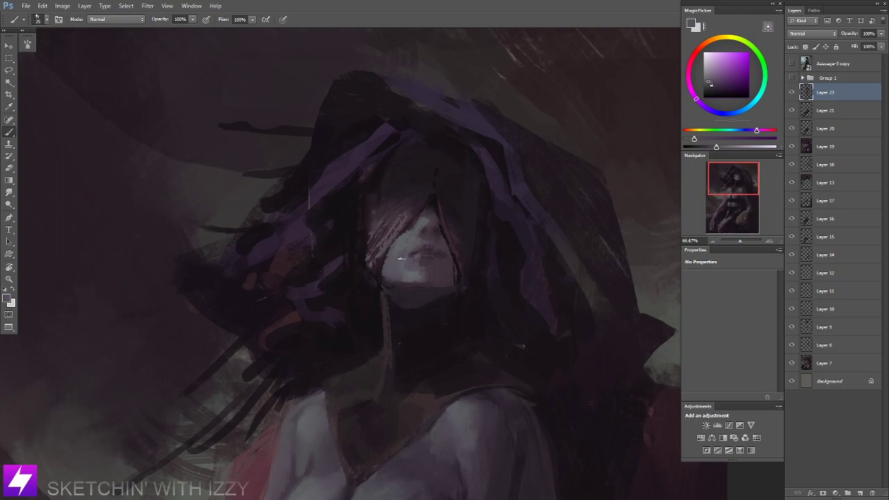
pyautogui.keyDown('alt'); pyautogui.click(408, 254); pyautogui.keyUp('alt')
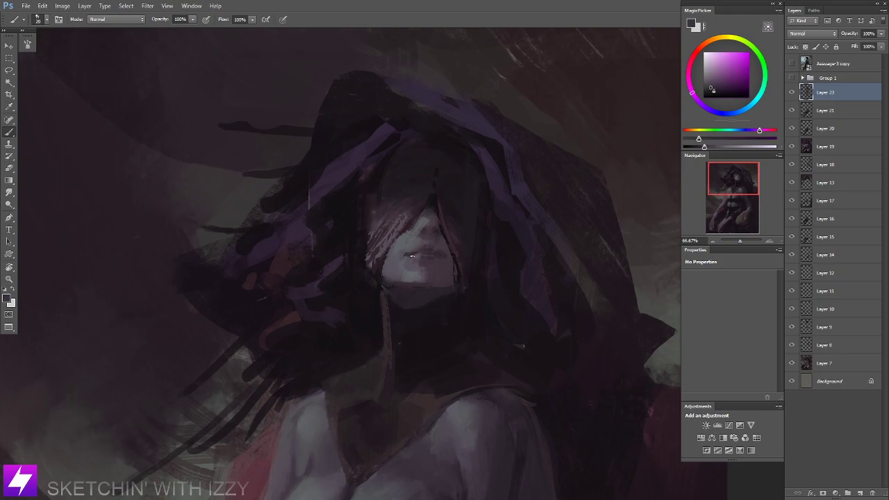
pyautogui.press('r')
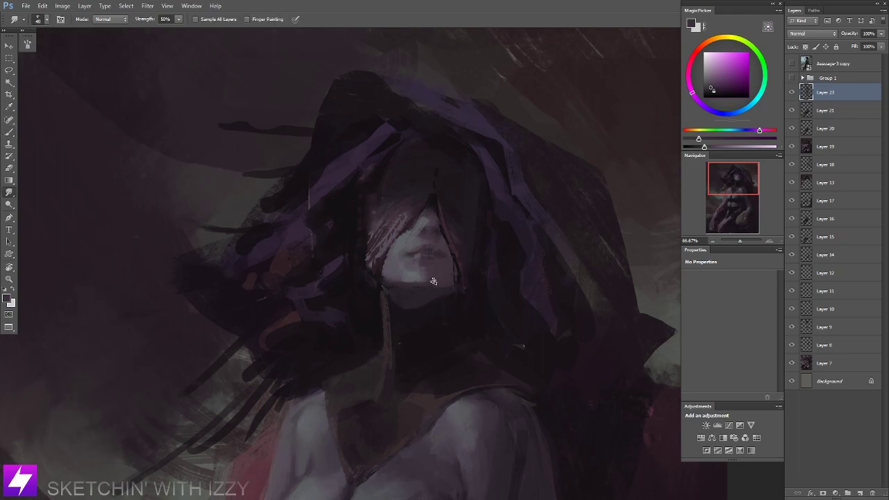
pyautogui.hotkey('ctrl', '-')
pyautogui.hotkey('ctrl', '-')
pyautogui.hotkey('ctrl', '-')
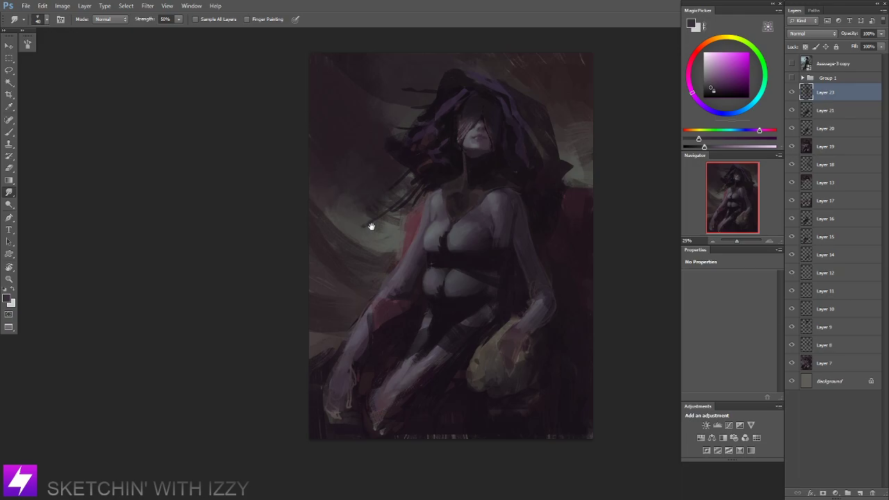
# Switch to the 54 px textured brush preset for detailing the face.
pyautogui.press('b')
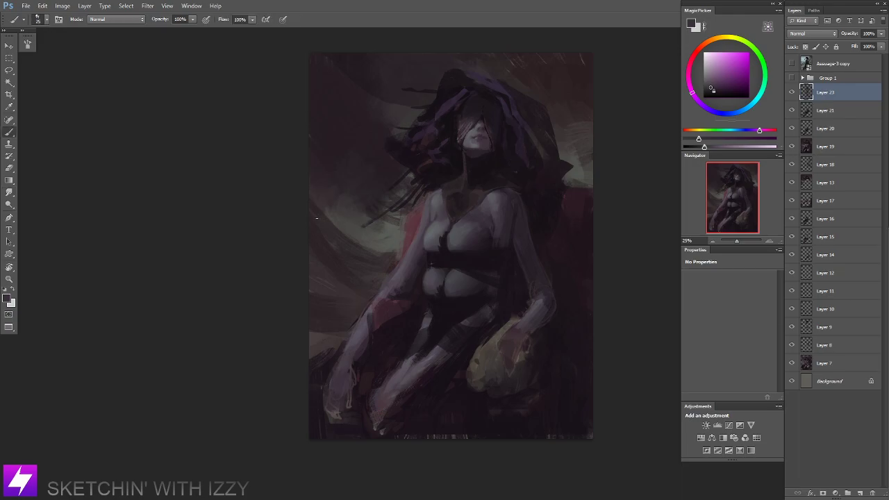
pyautogui.moveTo(380, 217); pyautogui.dragTo(252, 226)
pyautogui.rightClick(245, 206)
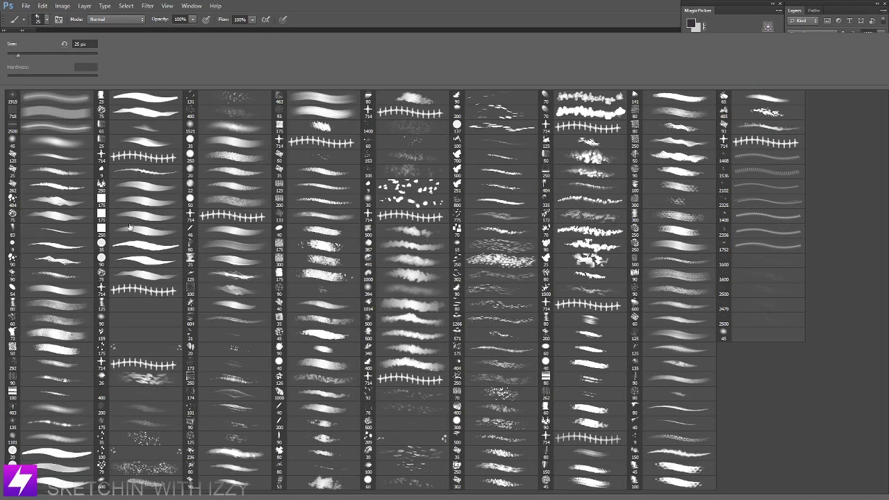
pyautogui.doubleClick(67, 294)
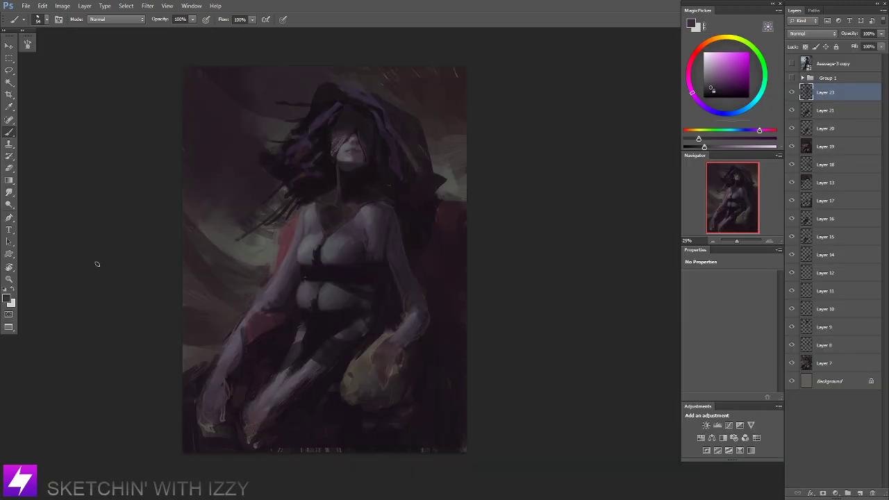
pyautogui.hotkey('ctrl', '+')
pyautogui.moveTo(386, 108); pyautogui.dragTo(462, 255)
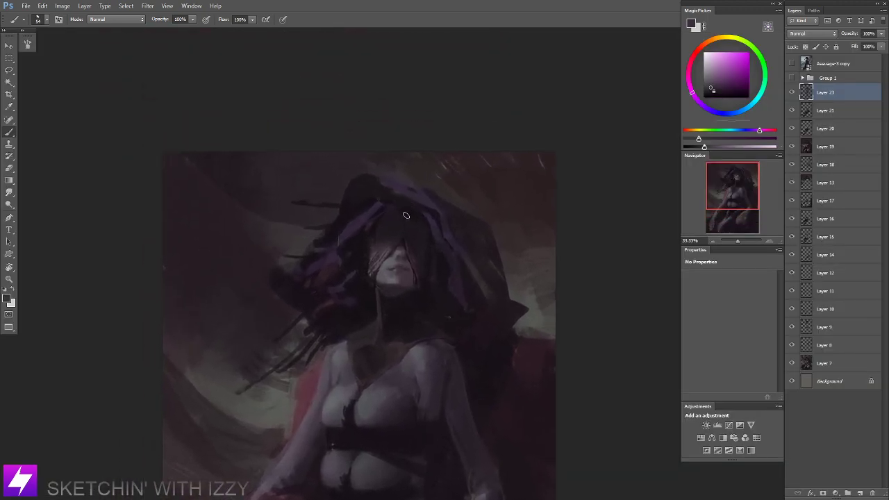
pyautogui.hotkey('ctrl', '+')
pyautogui.hotkey('ctrl', '+')
pyautogui.moveTo(381, 244); pyautogui.dragTo(394, 256)
# Refine the bridge and side of the nose under the covering with sampled violet-grey tones at brush size 15.
pyautogui.keyDown('alt'); pyautogui.click(384, 251); pyautogui.keyUp('alt')
pyautogui.press('[')
pyautogui.press('[')
pyautogui.press('[')
pyautogui.press('[')
pyautogui.press('[')
pyautogui.press('[')
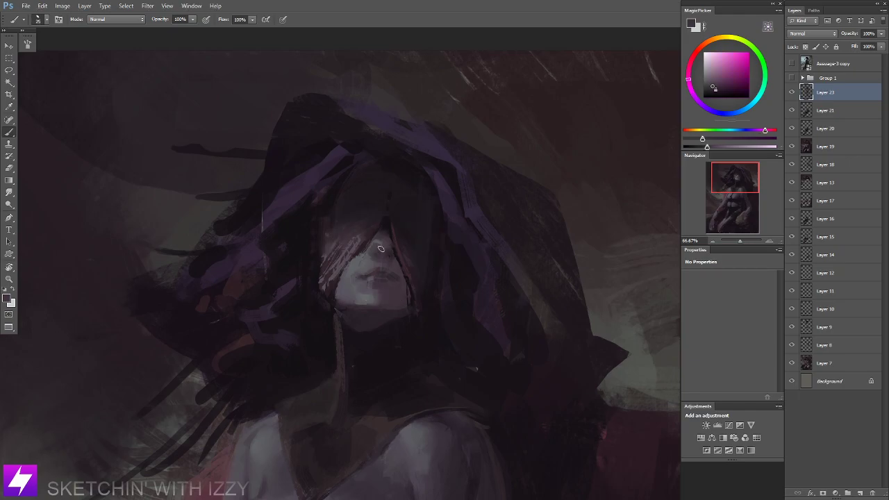
pyautogui.keyDown('alt'); pyautogui.click(375, 243); pyautogui.keyUp('alt')
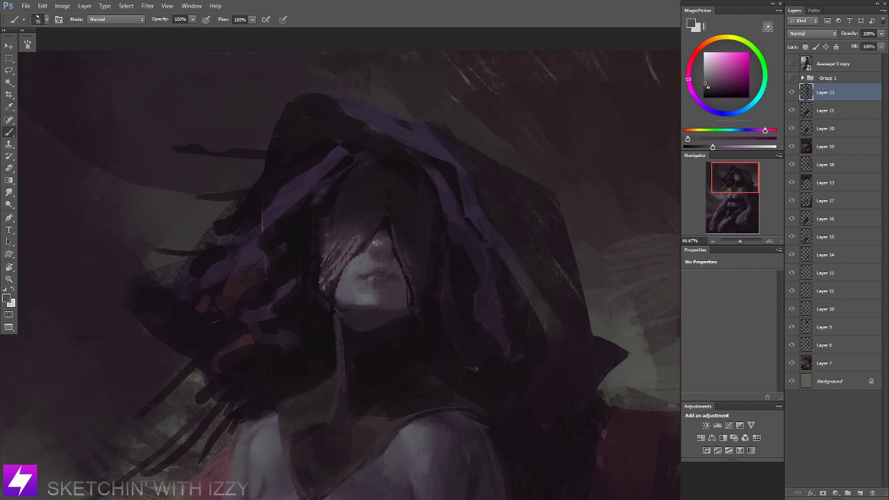
pyautogui.keyDown('alt'); pyautogui.click(378, 243); pyautogui.keyUp('alt')
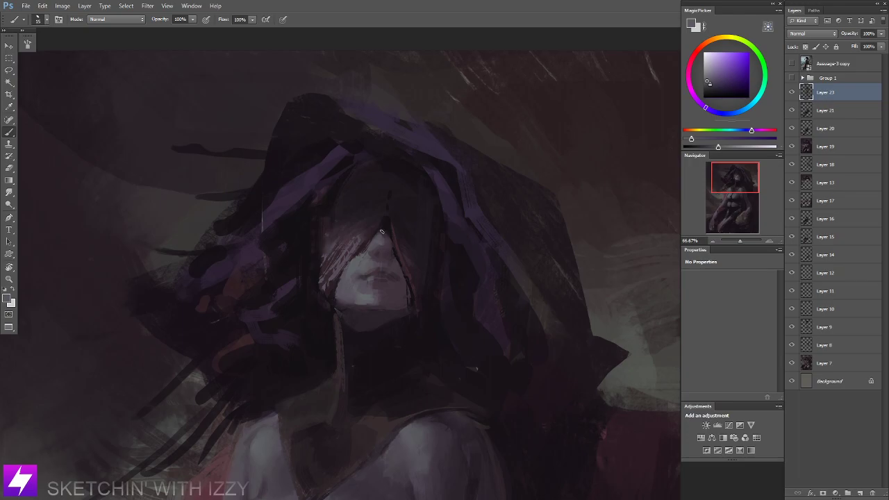
pyautogui.keyDown('alt'); pyautogui.click(381, 237); pyautogui.keyUp('alt')
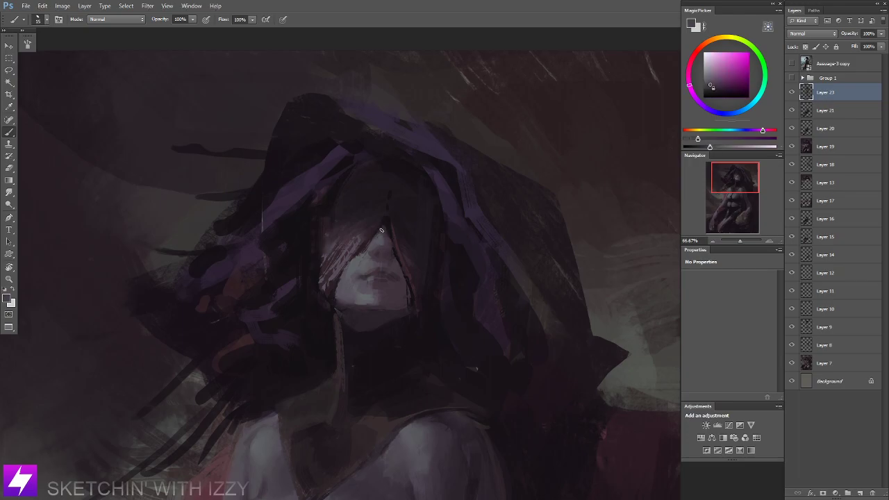
# Rotate the canvas sideways and define the line between the lips with sampled dark reddish-violet tones and a very small brush.
pyautogui.hotkey('ctrl', '-')
pyautogui.hotkey('ctrl', '-')
pyautogui.press('r')
pyautogui.moveTo(439, 351)
pyautogui.mouseDown()
pyautogui.moveTo(466, 350)
pyautogui.moveTo(506, 282)
pyautogui.mouseUp()
pyautogui.hotkey('ctrl', '+')
pyautogui.moveTo(625, 299); pyautogui.dragTo(447, 244)
pyautogui.moveTo(355, 296); pyautogui.dragTo(406, 303)
pyautogui.hotkey('ctrl', '+')
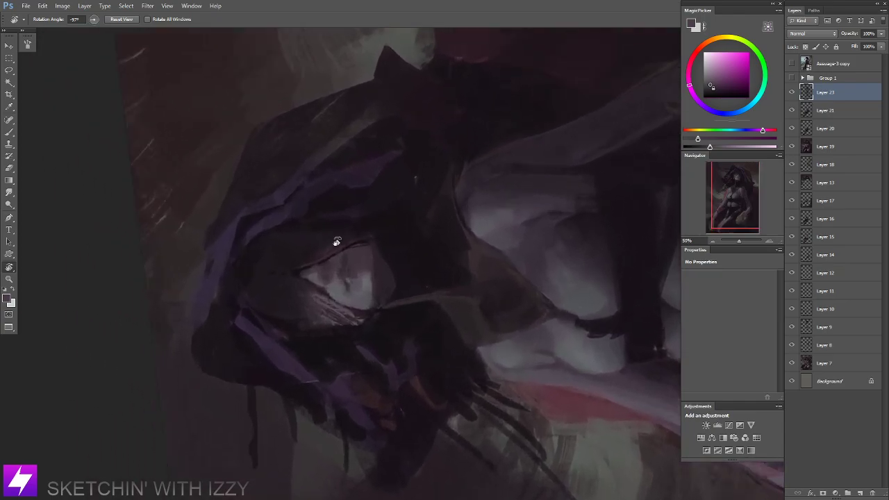
pyautogui.moveTo(336, 240); pyautogui.dragTo(314, 263)
pyautogui.press('b')
pyautogui.keyDown('alt'); pyautogui.click(310, 288); pyautogui.keyUp('alt')
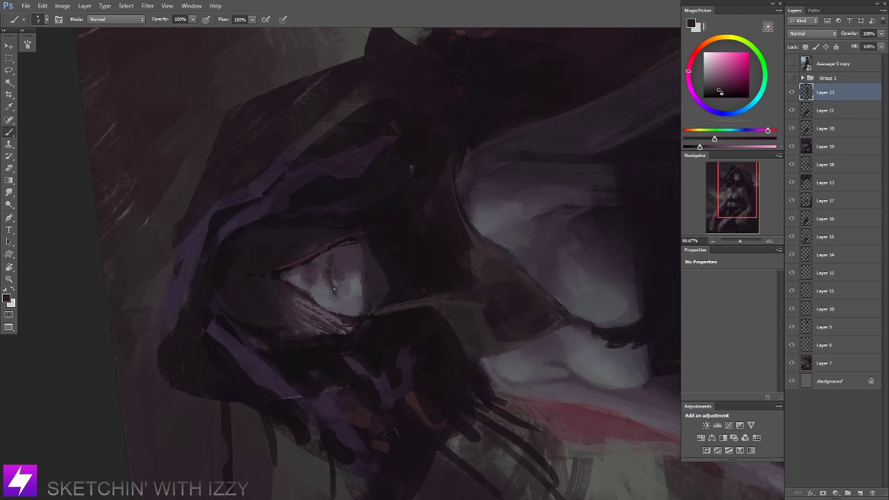
pyautogui.keyDown('alt'); pyautogui.click(306, 295); pyautogui.keyUp('alt')
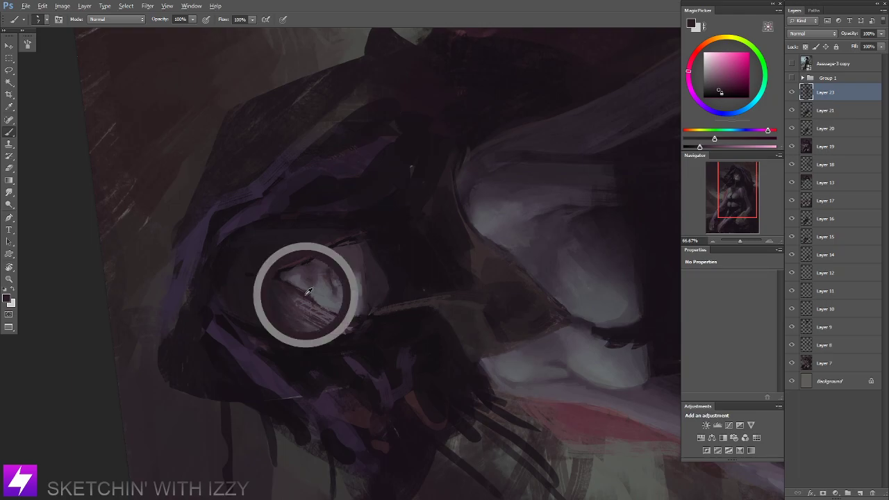
pyautogui.keyDown('alt'); pyautogui.click(330, 261); pyautogui.keyUp('alt')
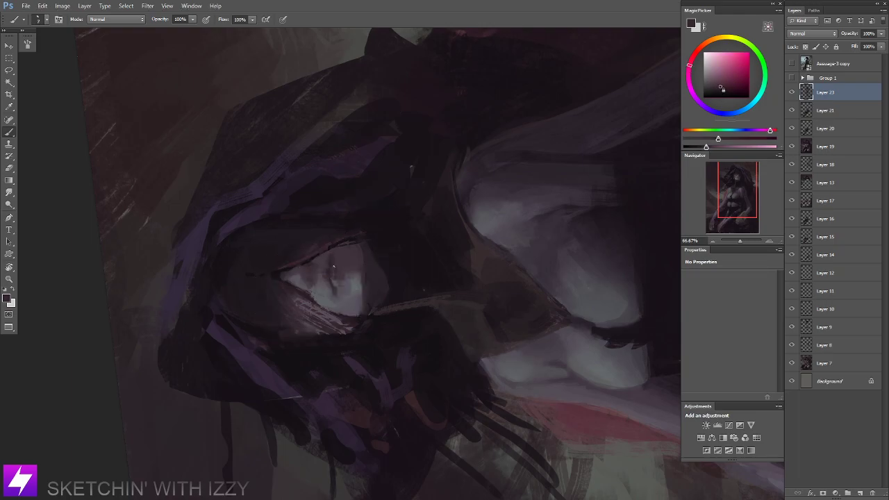
pyautogui.keyDown('alt'); pyautogui.click(340, 243); pyautogui.keyUp('alt')
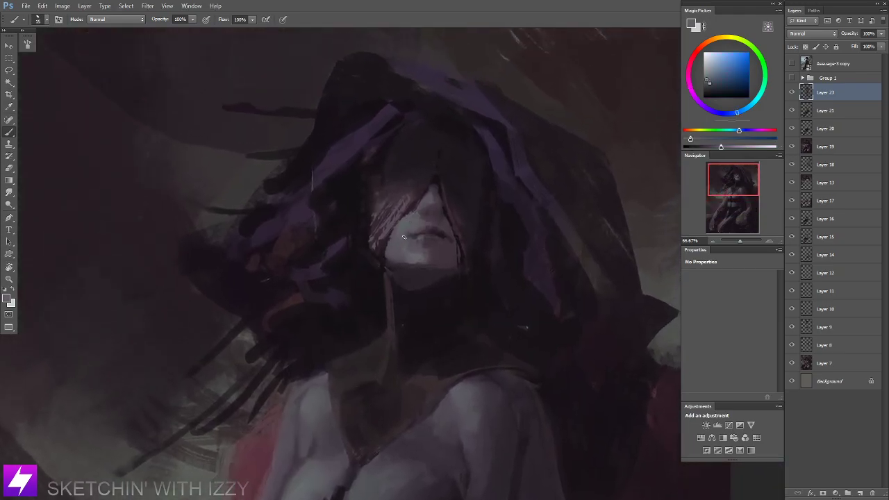
# Blend the skin around the mouth corner and lower cheek with sampled greys at brush size 20.
pyautogui.press('[')
pyautogui.keyDown('alt'); pyautogui.click(411, 241); pyautogui.keyUp('alt')
pyautogui.keyDown('alt'); pyautogui.click(409, 237); pyautogui.keyUp('alt')
pyautogui.press(']')
pyautogui.press(']')
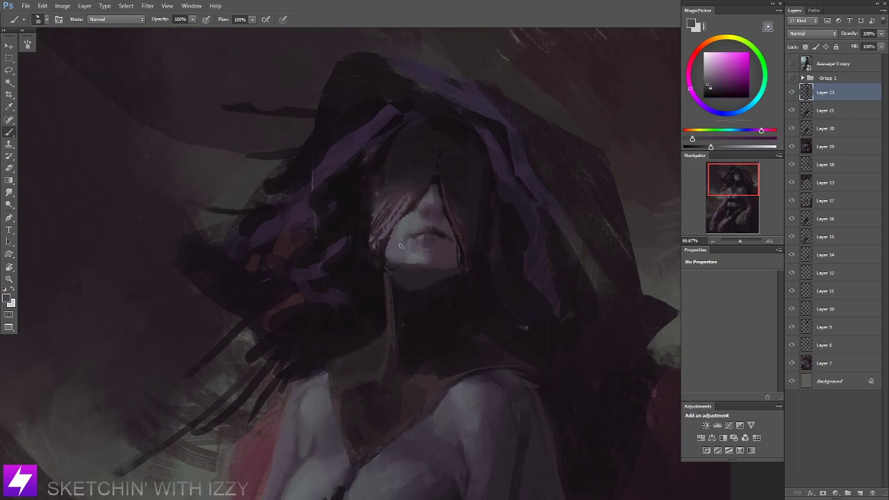
pyautogui.keyDown('alt'); pyautogui.click(404, 229); pyautogui.keyUp('alt')
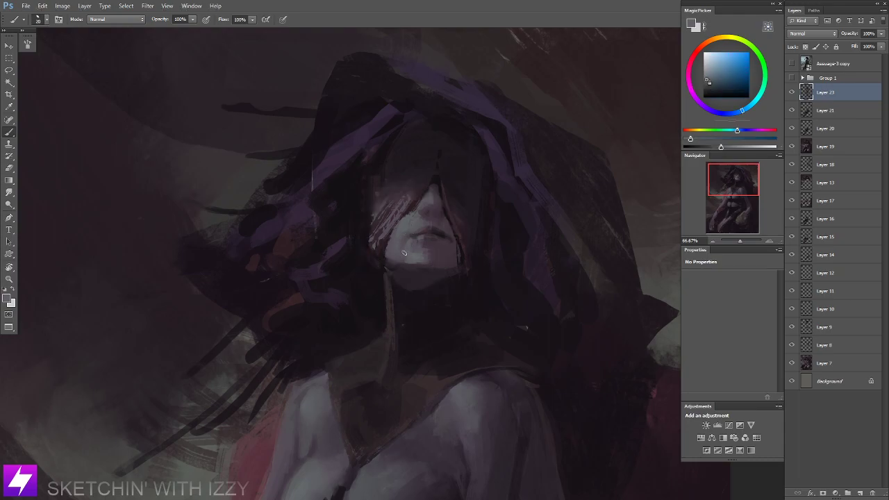
pyautogui.moveTo(442, 262); pyautogui.dragTo(464, 306)
pyautogui.hotkey('ctrl', '-')
pyautogui.hotkey('ctrl', '-')
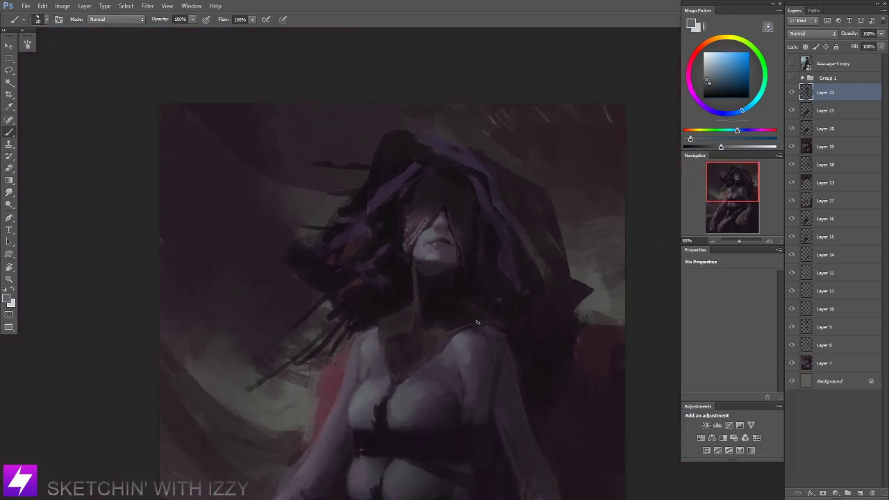
pyautogui.moveTo(518, 266); pyautogui.dragTo(500, 292)
# Touch up the skin beside the upper lip with a sampled bluish grey at brush size 15, and flip the painting horizontally.
pyautogui.hotkey('ctrl', '+')
pyautogui.scroll(3, 434, 191)
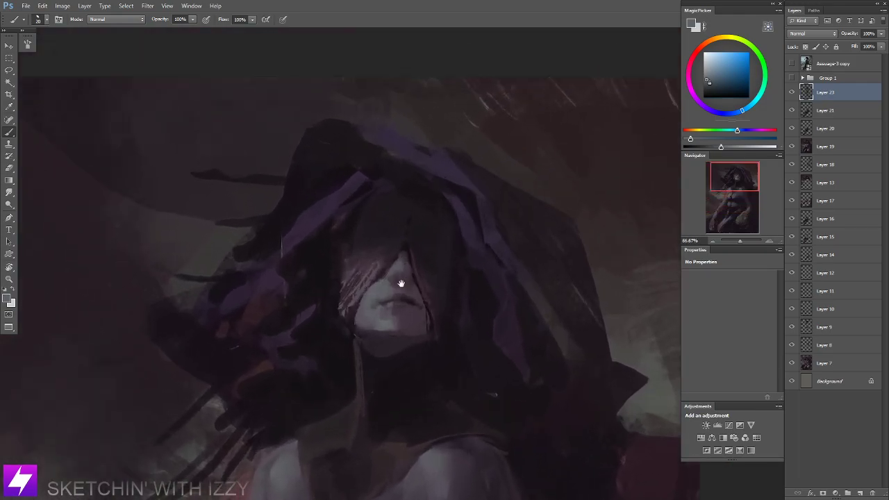
pyautogui.keyDown('alt'); pyautogui.click(407, 288); pyautogui.keyUp('alt')
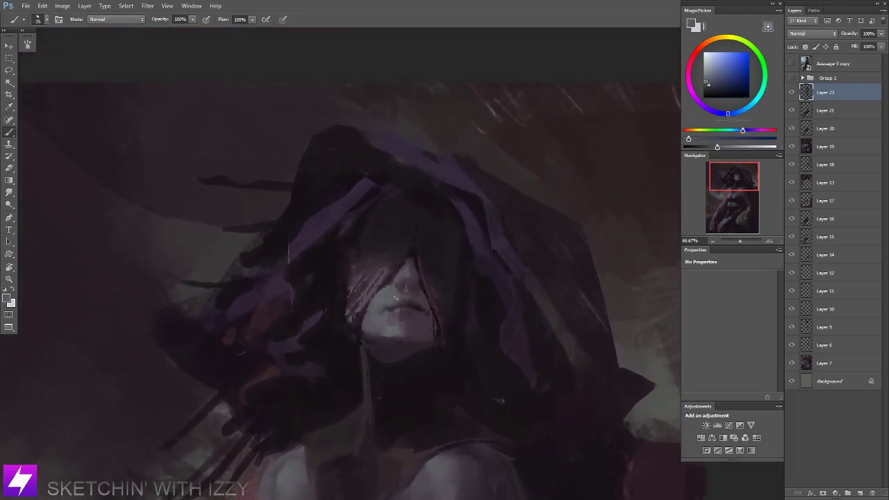
pyautogui.scroll(-3, 395, 298)
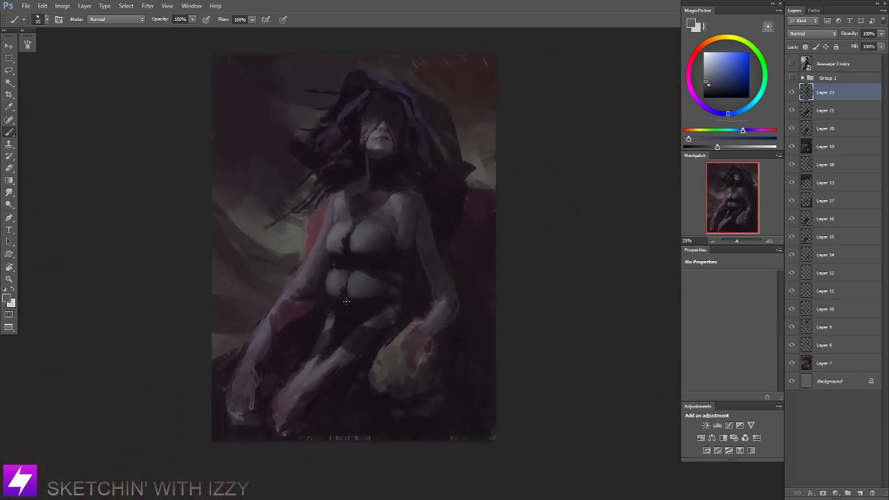
pyautogui.hotkey('ctrl', '-')
pyautogui.hotkey('ctrl', 'shift', 'h')
pyautogui.moveTo(383, 273); pyautogui.dragTo(392, 339)
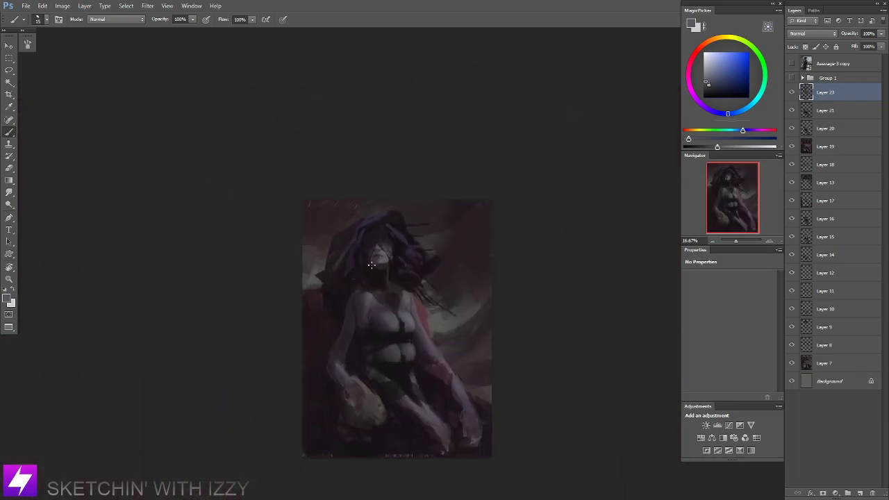
# Blend the cheek beside the nose and mouth into the shadowed edge of the face with sampled dark reddish greys at brush size 30.
pyautogui.scroll(3, 371, 265)
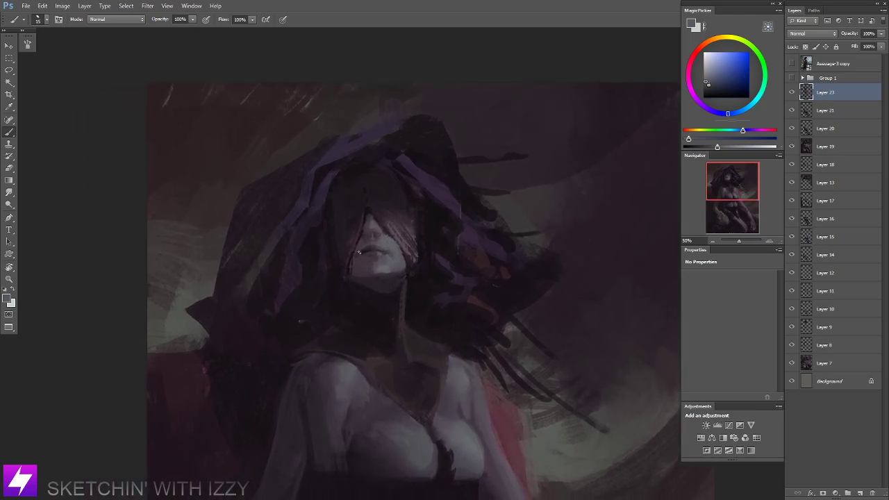
pyautogui.keyDown('alt'); pyautogui.click(358, 249); pyautogui.keyUp('alt')
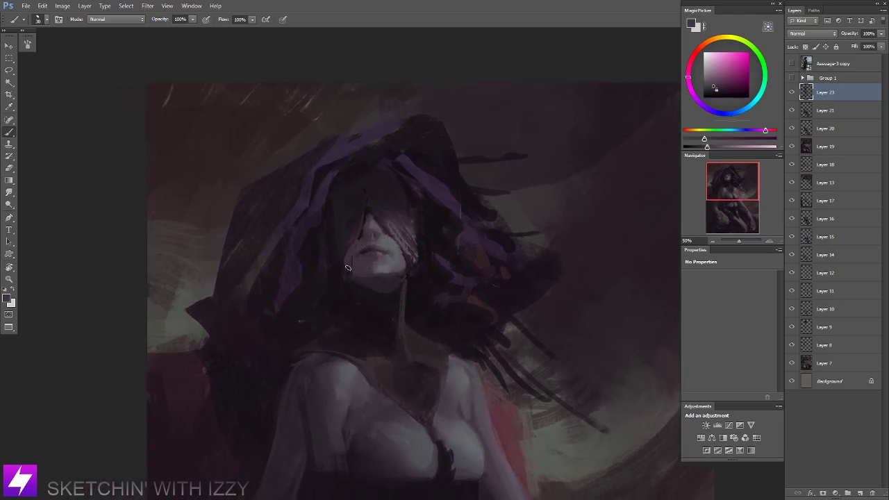
pyautogui.keyDown('alt'); pyautogui.click(366, 237); pyautogui.keyUp('alt')
pyautogui.keyDown('alt'); pyautogui.click(361, 260); pyautogui.keyUp('alt')
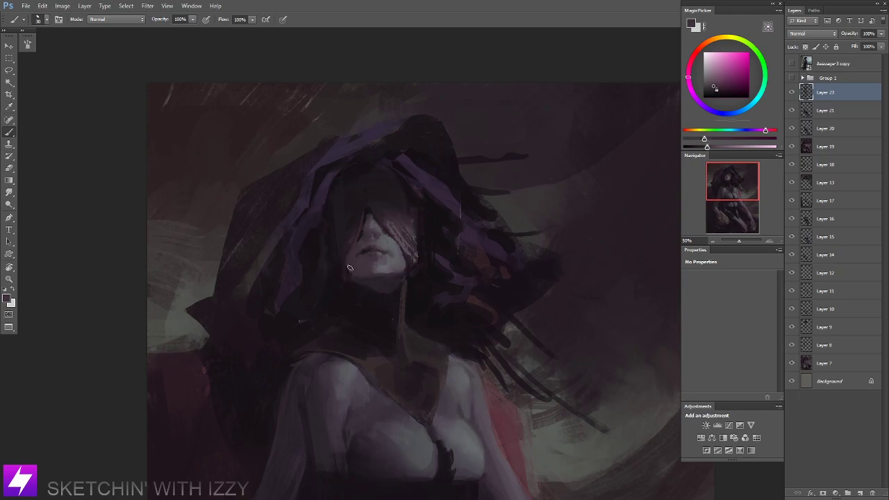
pyautogui.keyDown('alt'); pyautogui.click(363, 229); pyautogui.keyUp('alt')
pyautogui.keyDown('alt'); pyautogui.click(358, 241); pyautogui.keyUp('alt')
# Rotate the canvas nearly upside down, darken the outer cheek and jaw edge with a sampled near-black tone at brush size 25, and restore the upright view.
pyautogui.hotkey('ctrl', '-')
pyautogui.press('r')
pyautogui.moveTo(453, 327); pyautogui.dragTo(481, 205)
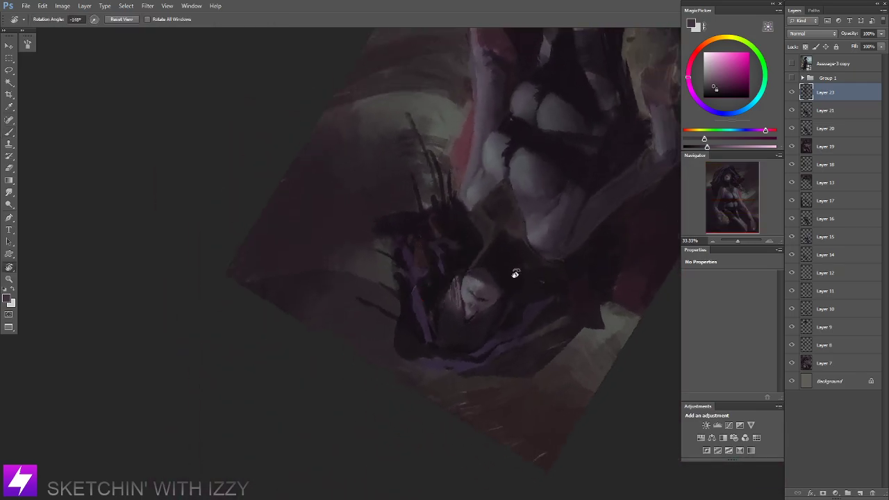
pyautogui.moveTo(515, 275); pyautogui.dragTo(521, 223)
pyautogui.hotkey('ctrl', '+')
pyautogui.hotkey('ctrl', '+')
pyautogui.press('b')
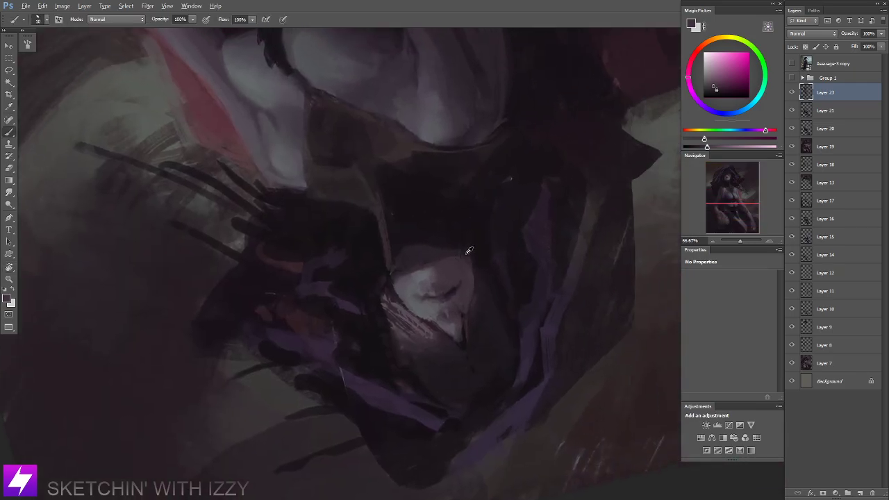
pyautogui.keyDown('alt'); pyautogui.click(474, 262); pyautogui.keyUp('alt')
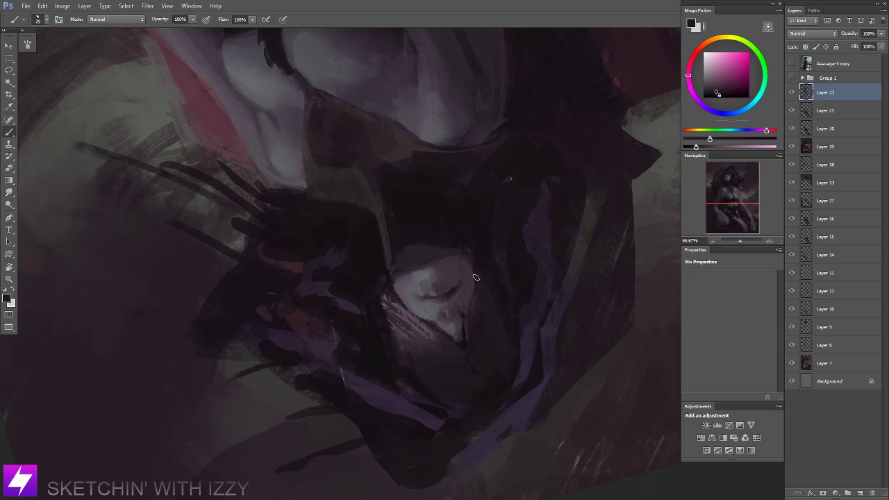
pyautogui.press('Escape')
pyautogui.press(']')
pyautogui.press(']')
pyautogui.hotkey('ctrl', '-')
pyautogui.hotkey('ctrl', '-')
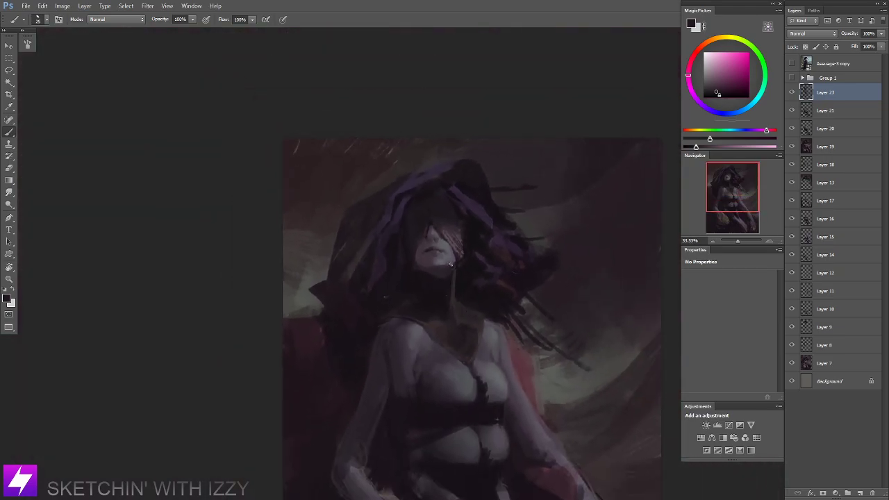
# Refine the jawline and the underside of the chin with sampled violet-grey and dark tones at brush size 20.
pyautogui.hotkey('ctrl', '+')
pyautogui.keyDown('alt'); pyautogui.click(445, 269); pyautogui.keyUp('alt')
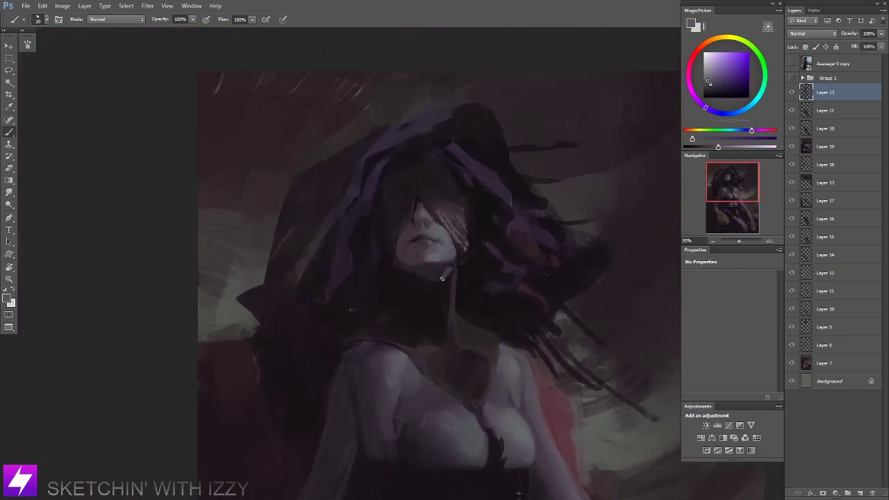
pyautogui.keyDown('alt'); pyautogui.click(445, 272); pyautogui.keyUp('alt')
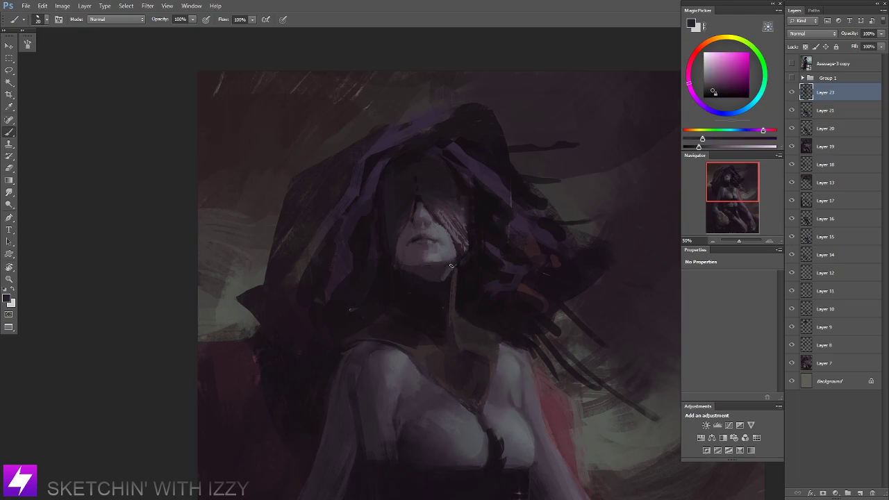
pyautogui.hotkey('ctrl', '0')
pyautogui.hotkey('ctrl', '-')
pyautogui.moveTo(473, 273); pyautogui.dragTo(466, 294)
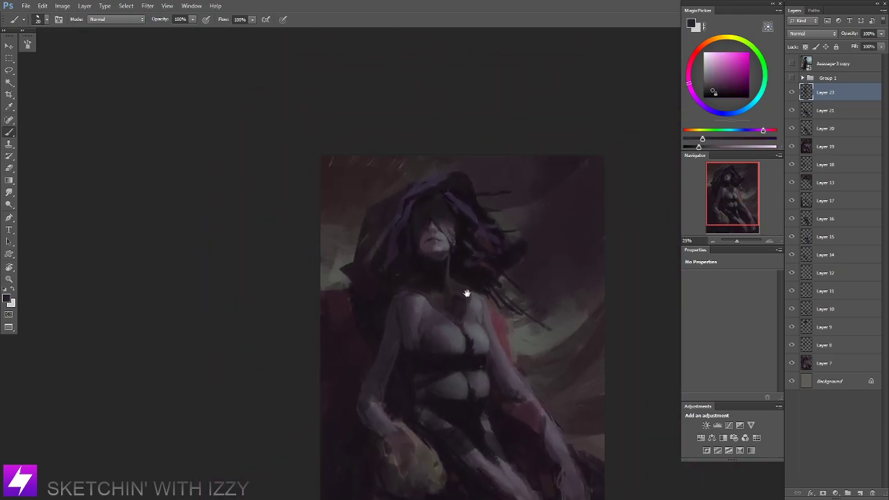
# Brush a sampled bluish grey over the lit skin of the chest and abdomen, and flip the painting horizontally.
pyautogui.hotkey('ctrl', '+')
pyautogui.keyDown('alt'); pyautogui.click(443, 219); pyautogui.keyUp('alt')
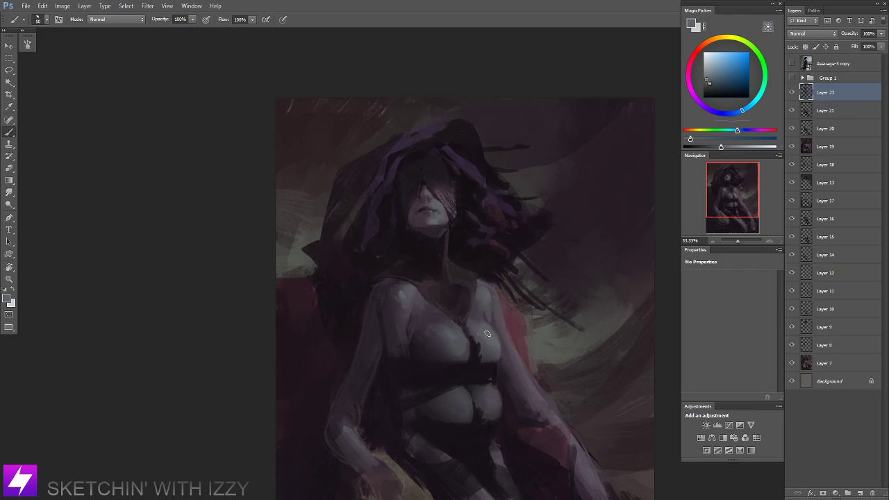
pyautogui.moveTo(482, 381); pyautogui.dragTo(474, 362)
pyautogui.press(']')
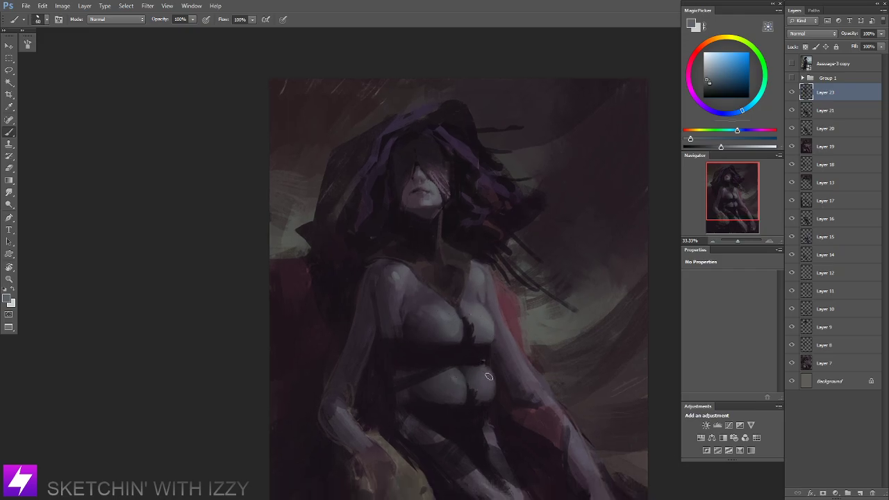
pyautogui.hotkey('ctrl', '-')
pyautogui.hotkey('ctrl', '-')
pyautogui.moveTo(466, 127); pyautogui.dragTo(465, 193)
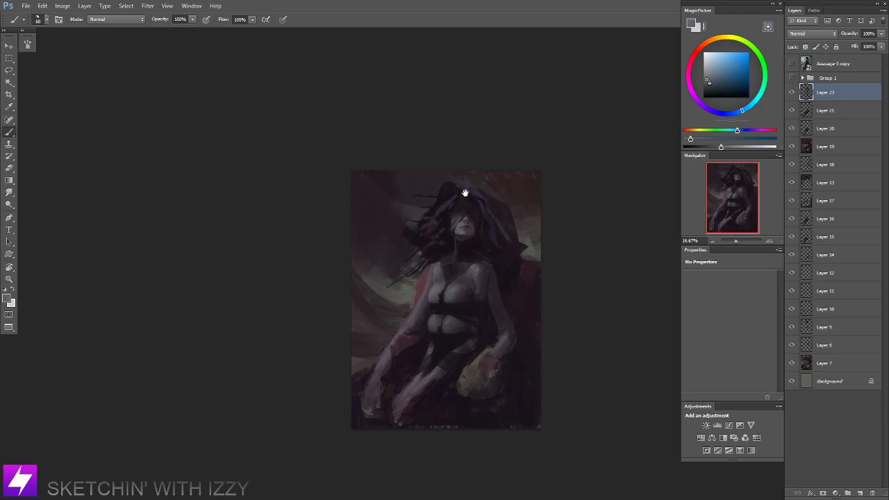
# Rotate the canvas slightly, darken the area around the bent forearm and the yellowish form with sampled dark tones, and reset the rotation.
pyautogui.hotkey('ctrl', '+')
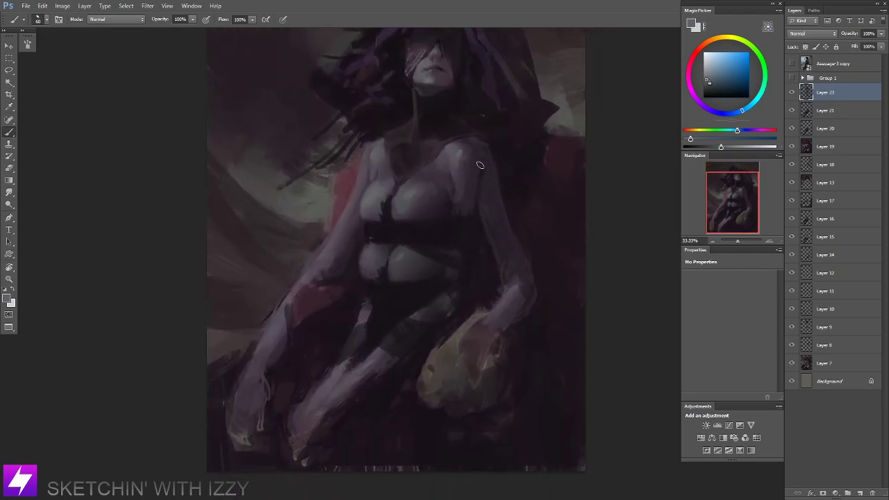
pyautogui.press('r')
pyautogui.moveTo(516, 343)
pyautogui.mouseDown()
pyautogui.moveTo(542, 332)
pyautogui.moveTo(519, 274)
pyautogui.moveTo(508, 279)
pyautogui.mouseUp()
pyautogui.keyDown('alt'); pyautogui.click(531, 287); pyautogui.keyUp('alt')
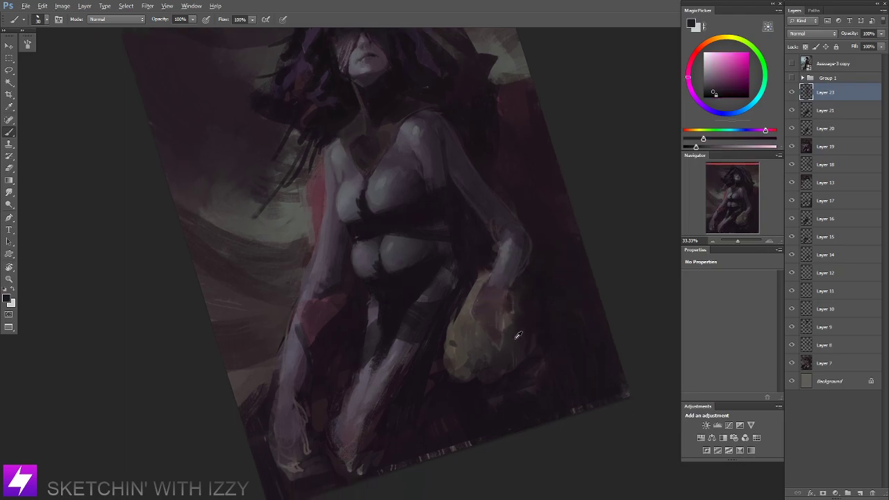
pyautogui.press(']')
pyautogui.press(']')
pyautogui.press(']')
pyautogui.moveTo(508, 323); pyautogui.dragTo(512, 307)
pyautogui.press('Escape')
pyautogui.hotkey('ctrl', '-')
pyautogui.moveTo(530, 341); pyautogui.dragTo(500, 316)
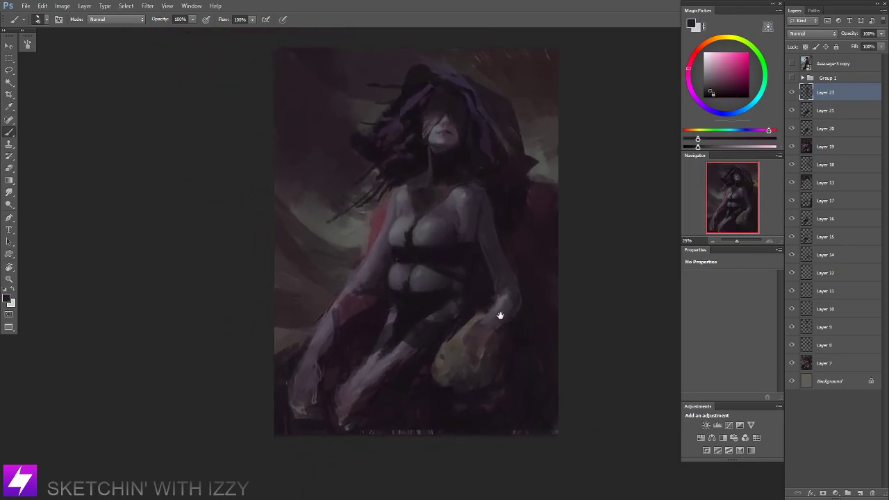
# Try to repaint the hand on the lap with a sampled reddish grey at brush size 125, and undo the strokes.
pyautogui.keyDown('alt'); pyautogui.click(381, 405); pyautogui.keyUp('alt')
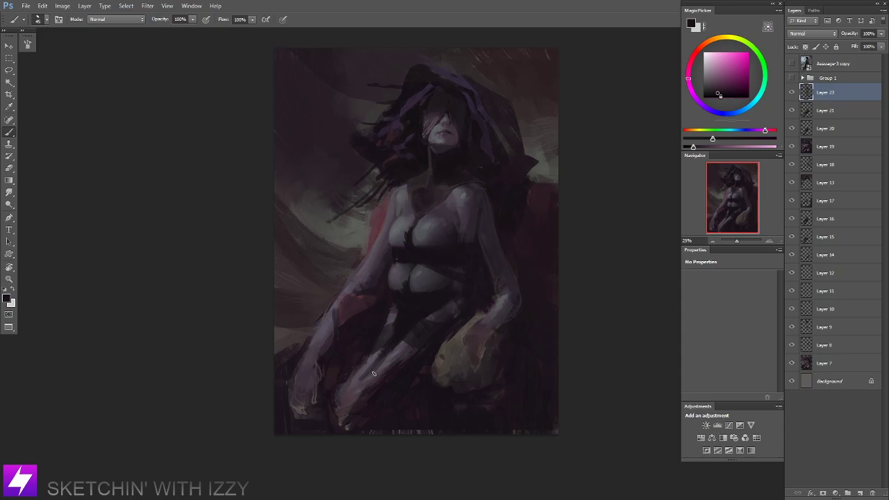
pyautogui.press(']')
pyautogui.press(']')
pyautogui.press(']')
pyautogui.keyDown('alt'); pyautogui.click(363, 389); pyautogui.keyUp('alt')
pyautogui.moveTo(362, 389); pyautogui.dragTo(348, 423)
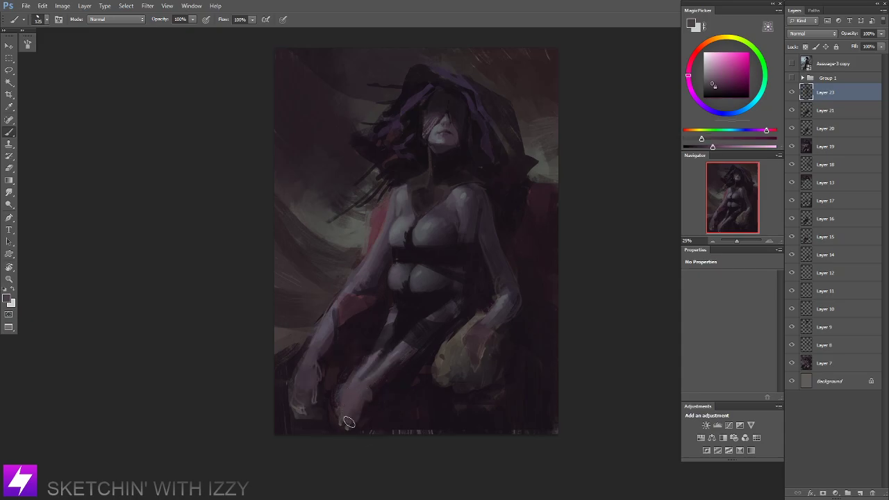
pyautogui.moveTo(340, 387); pyautogui.dragTo(340, 408)
pyautogui.hotkey('ctrl', 'alt', 'z')
pyautogui.hotkey('ctrl', 'alt', 'z')
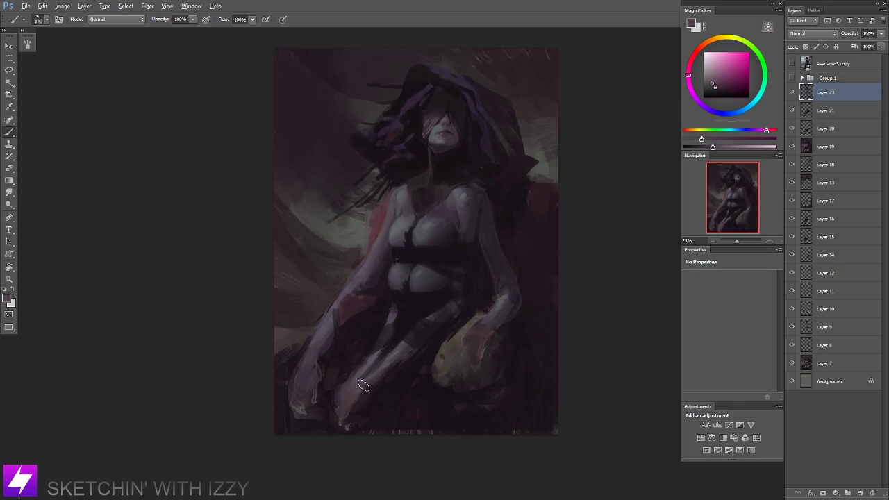
# Check the reference painting layer briefly, hide it again, and reshape the hand on the lap with reddish-grey and sampled dark tones.
pyautogui.click(792, 63)
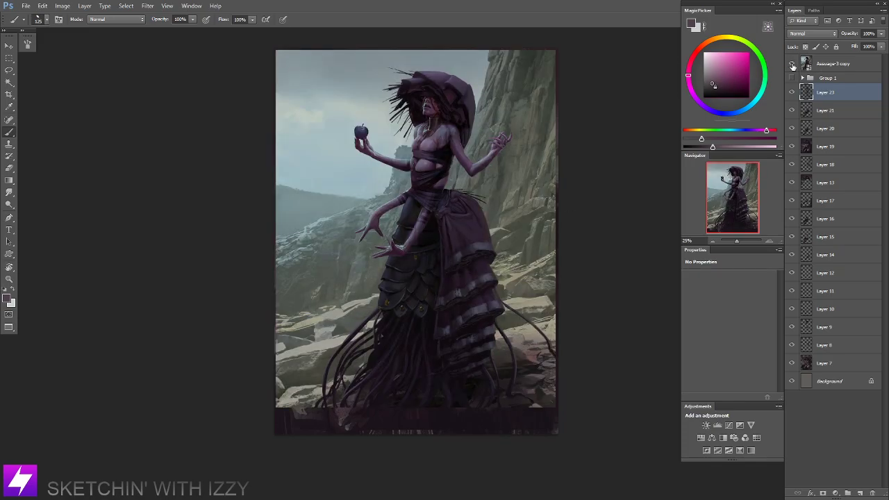
pyautogui.click(793, 63)
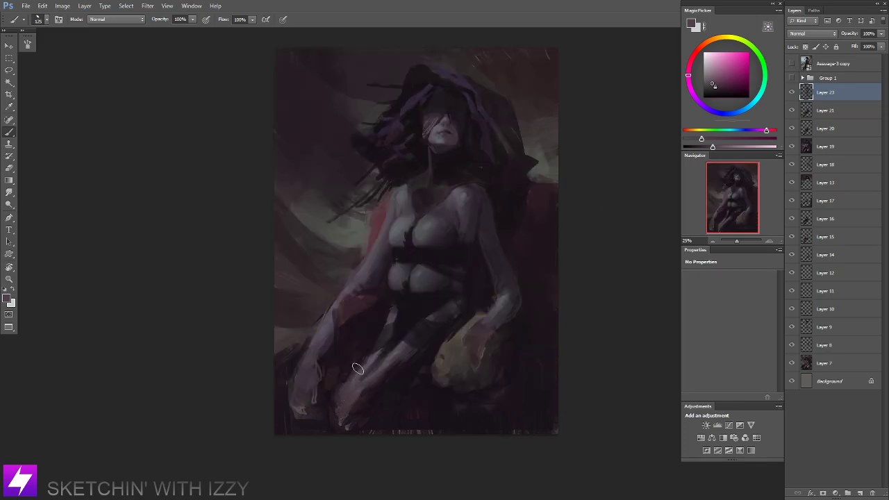
pyautogui.moveTo(358, 369)
pyautogui.mouseDown()
pyautogui.moveTo(337, 402)
pyautogui.moveTo(342, 411)
pyautogui.moveTo(367, 393)
pyautogui.moveTo(346, 405)
pyautogui.moveTo(352, 383)
pyautogui.moveTo(377, 386)
pyautogui.mouseUp()
pyautogui.keyDown('alt'); pyautogui.click(382, 391); pyautogui.keyUp('alt')
pyautogui.press('[')
pyautogui.press('[')
pyautogui.press('[')
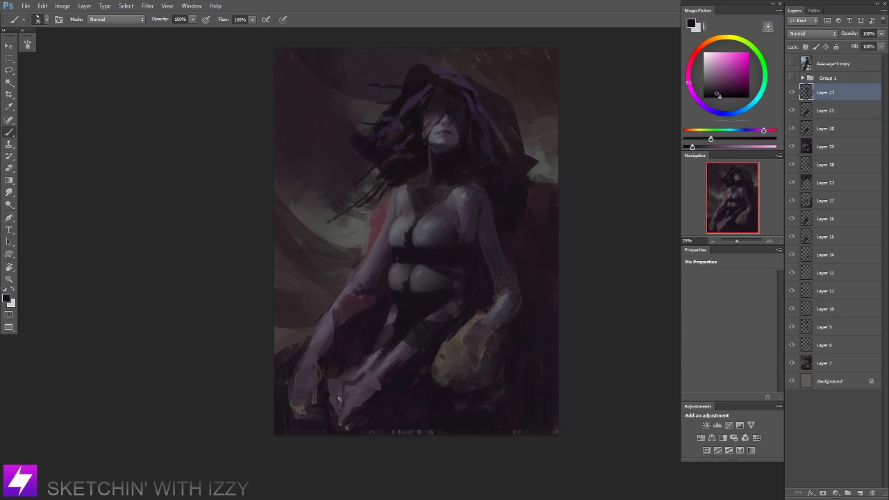
pyautogui.keyDown('alt'); pyautogui.click(375, 390); pyautogui.keyUp('alt')
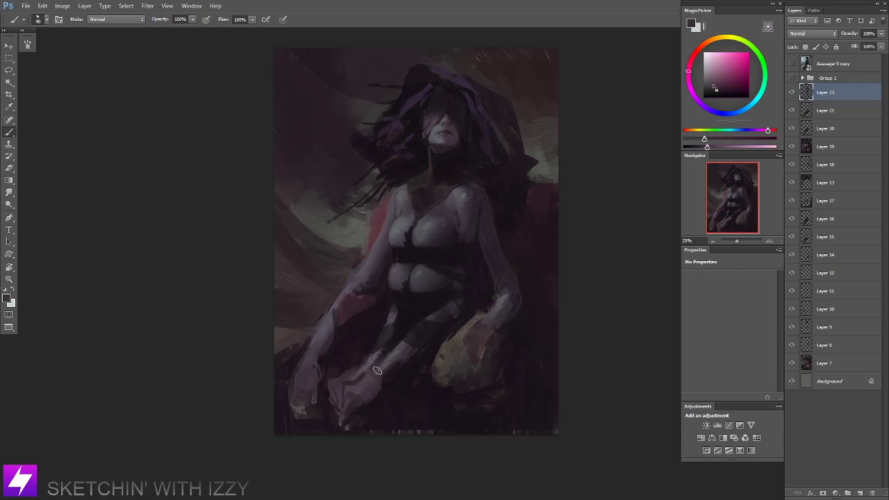
# Flip the painting horizontally and blend the wrist and back of the lap hand with sampled dark reddish tones.
pyautogui.scroll(-2, 445, 299)
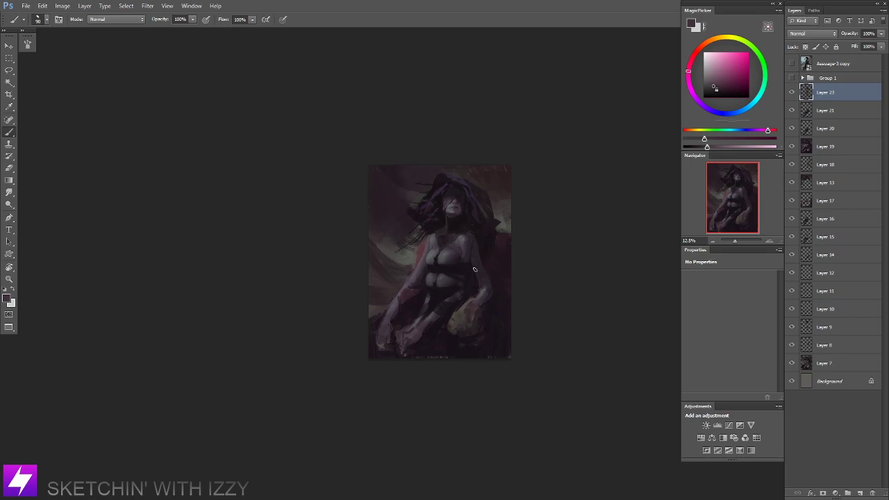
pyautogui.hotkey('ctrl', 'shift', 'h')
pyautogui.moveTo(465, 317); pyautogui.dragTo(451, 296)
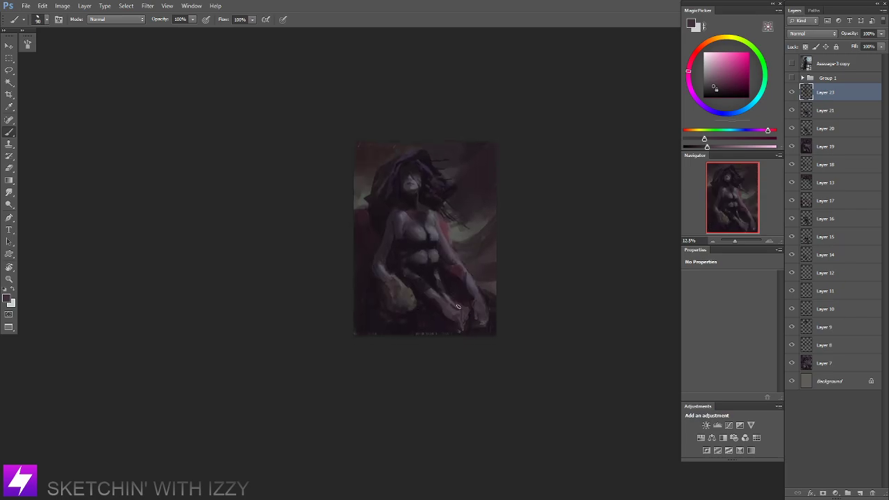
pyautogui.hotkey('ctrl', '+')
pyautogui.scroll(2, 464, 323)
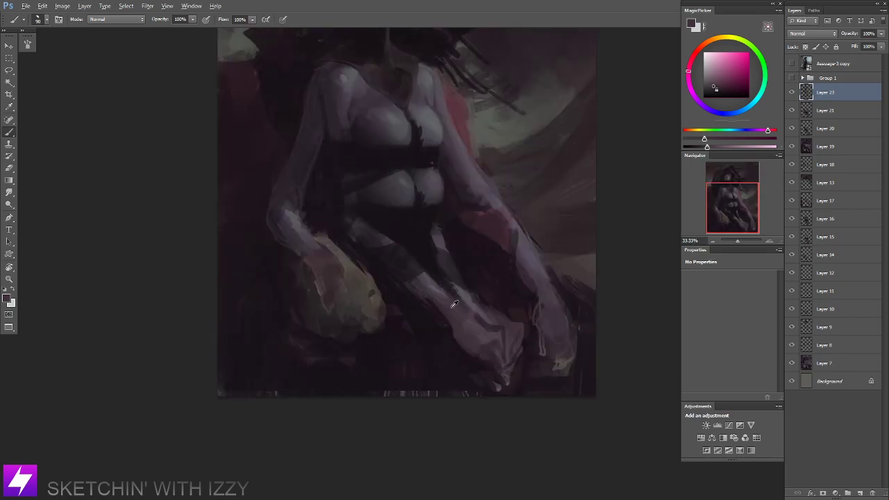
pyautogui.keyDown('alt'); pyautogui.click(344, 266); pyautogui.keyUp('alt')
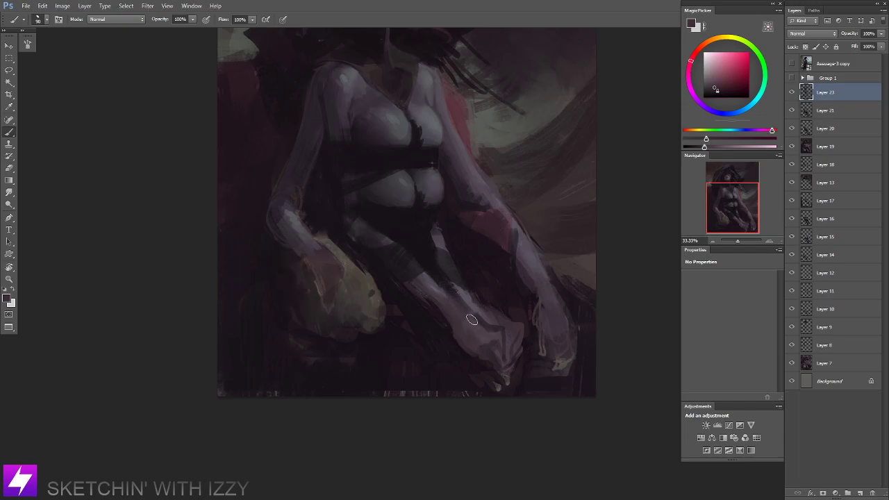
pyautogui.keyDown('alt'); pyautogui.click(448, 323); pyautogui.keyUp('alt')
pyautogui.moveTo(466, 324)
pyautogui.mouseDown()
pyautogui.moveTo(461, 341)
pyautogui.moveTo(484, 351)
pyautogui.mouseUp()
pyautogui.press(']')
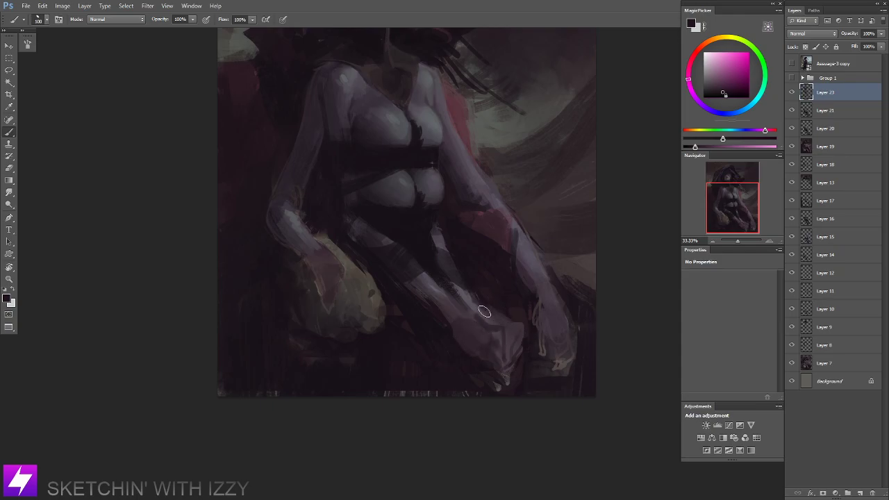
# Trim the upper contour of the wrist and the knuckles with sampled near-black tones and a smaller brush.
pyautogui.moveTo(485, 312)
pyautogui.mouseDown()
pyautogui.moveTo(507, 318)
pyautogui.moveTo(487, 311)
pyautogui.mouseUp()
pyautogui.keyDown('alt'); pyautogui.click(485, 292); pyautogui.keyUp('alt')
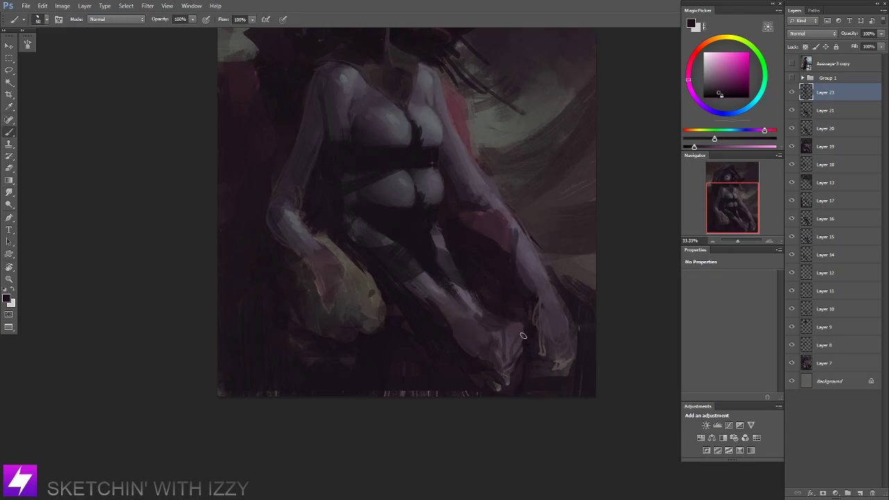
pyautogui.moveTo(524, 340)
pyautogui.mouseDown()
pyautogui.moveTo(483, 357)
pyautogui.moveTo(465, 387)
pyautogui.moveTo(450, 375)
pyautogui.mouseUp()
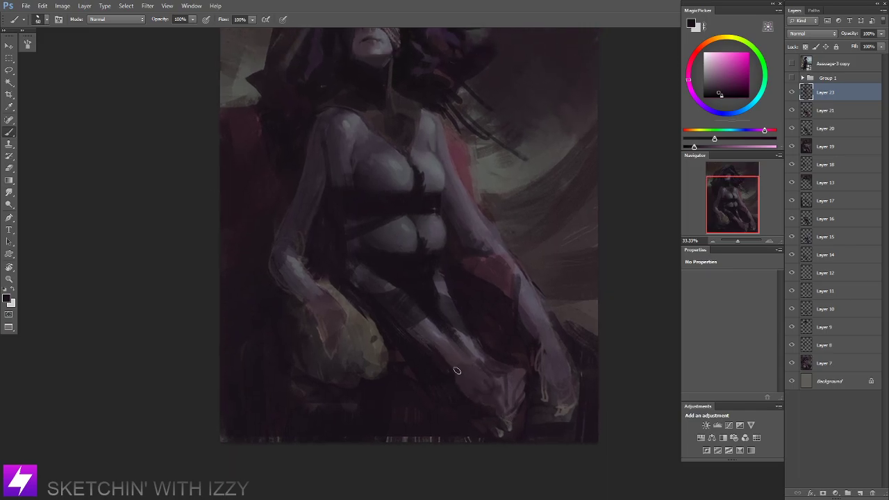
# Smooth the forearm leading to the lap hand with sampled violet-grey tones at brush size 90, and sample a dark neutral for its upper part.
pyautogui.keyDown('alt'); pyautogui.click(462, 369); pyautogui.keyUp('alt')
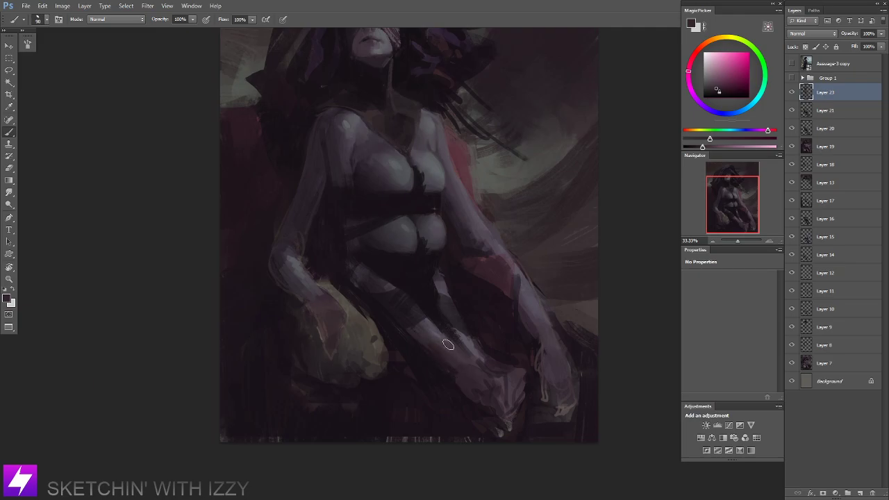
pyautogui.keyDown('alt'); pyautogui.click(433, 337); pyautogui.keyUp('alt')
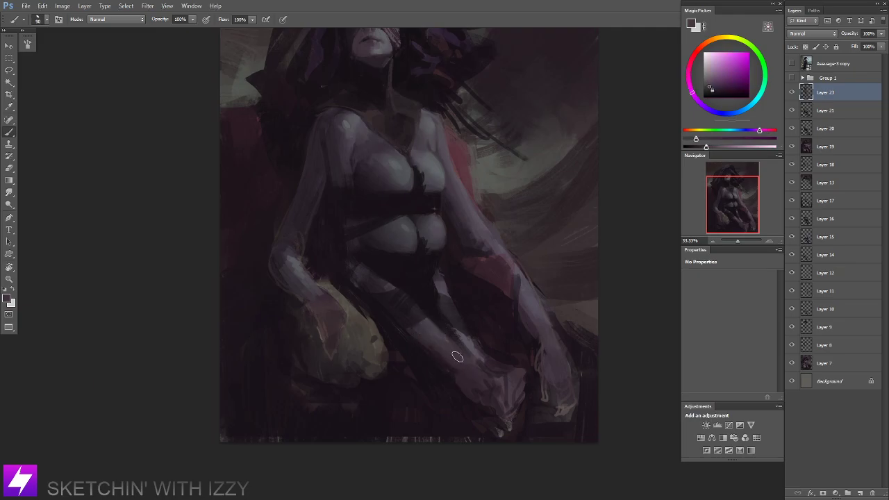
pyautogui.moveTo(432, 342); pyautogui.dragTo(462, 369)
pyautogui.press('[')
pyautogui.keyDown('alt'); pyautogui.click(378, 283); pyautogui.keyUp('alt')
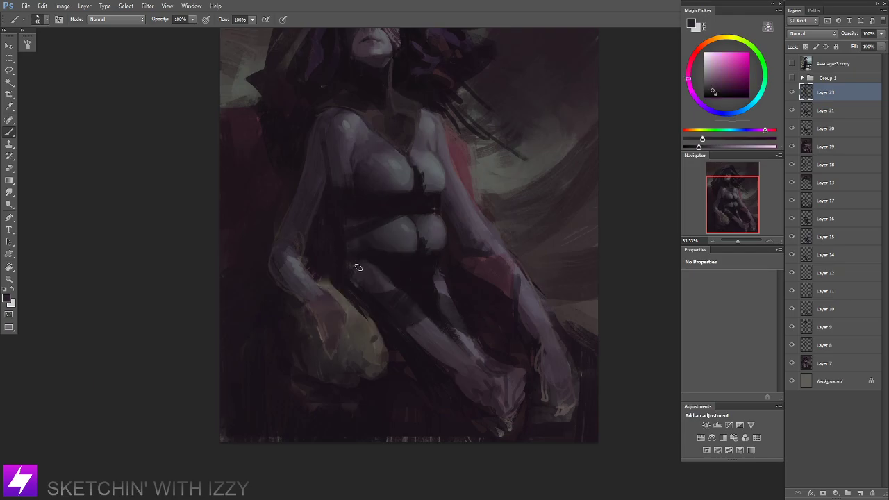
# Sample a dark reddish tone from the face, add a new layer above Layer 23 and enlarge the brush to 200.
pyautogui.moveTo(334, 122); pyautogui.dragTo(360, 195)
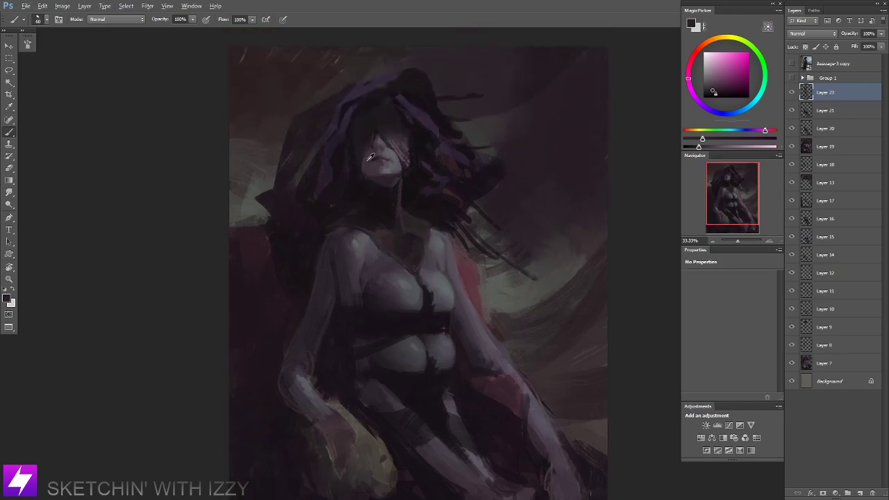
pyautogui.keyDown('alt'); pyautogui.click(369, 159); pyautogui.keyUp('alt')
pyautogui.moveTo(351, 240); pyautogui.dragTo(368, 255)
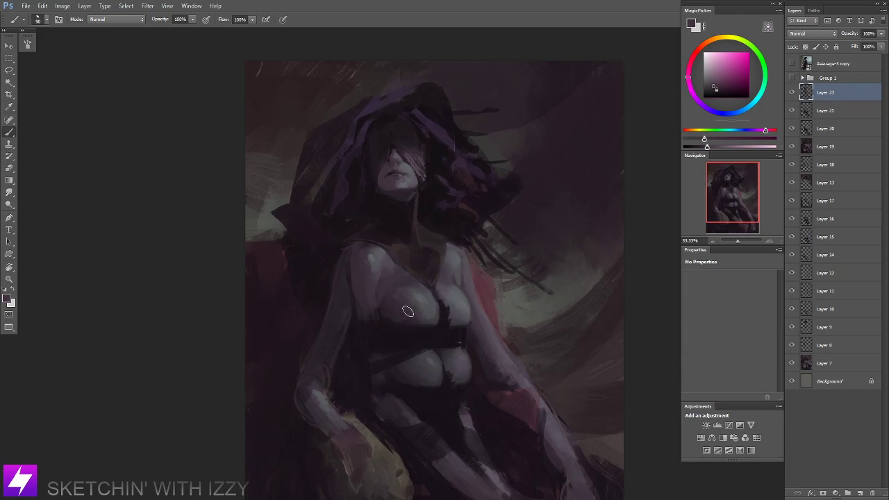
pyautogui.hotkey('ctrl', 'shift', 'alt', 'n')
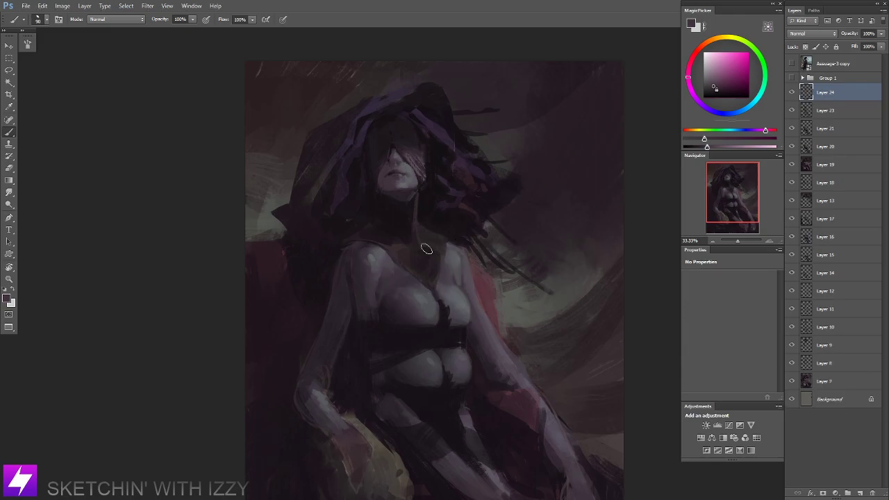
pyautogui.moveTo(408, 305); pyautogui.dragTo(418, 288)
pyautogui.press(']')
pyautogui.press(']')
pyautogui.press(']')
pyautogui.press(']')
pyautogui.press(']')
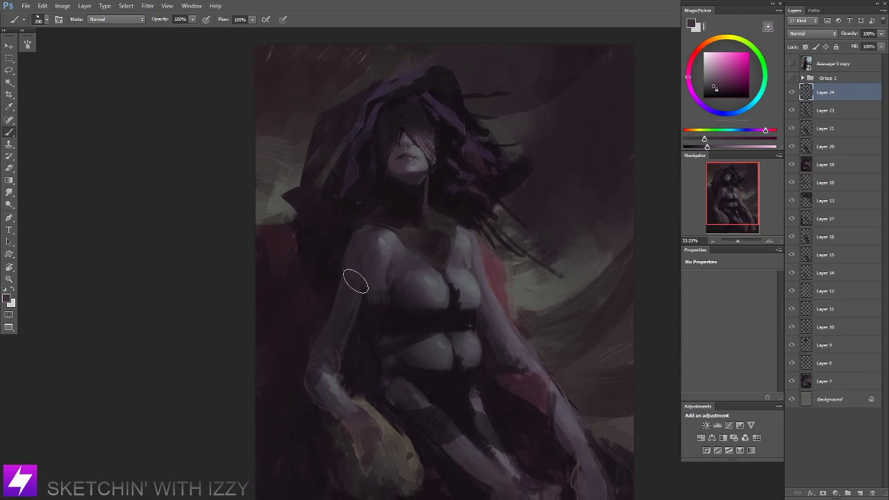
# Soften the shoulder, arm and torso shading with the sampled dark reddish tone at brush sizes from 175 to 250.
pyautogui.press('[')
pyautogui.press('[')
pyautogui.moveTo(440, 353); pyautogui.dragTo(409, 299)
pyautogui.press(']')
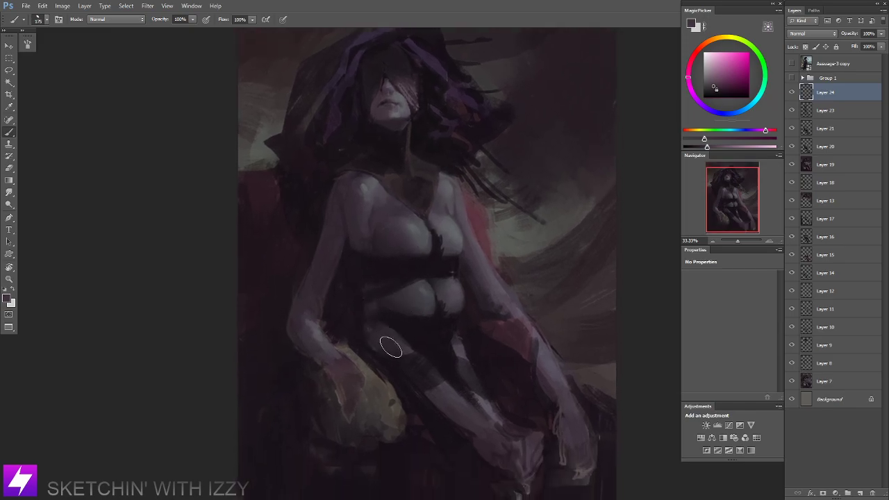
pyautogui.moveTo(427, 377); pyautogui.dragTo(377, 324)
pyautogui.press(']')
pyautogui.press(']')
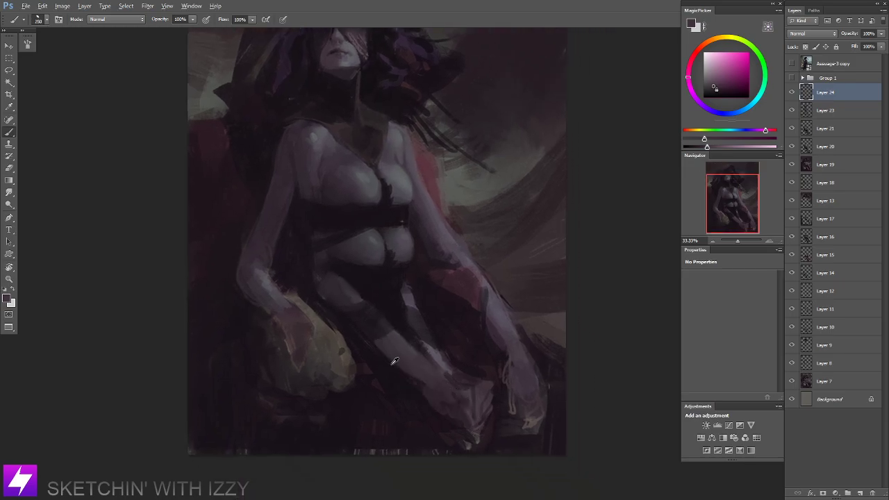
# Refine the forearm leading to the lap hand and its lower contour with sampled dark tones at brush size 125.
pyautogui.keyDown('alt'); pyautogui.click(392, 364); pyautogui.keyUp('alt')
pyautogui.press('[')
pyautogui.press('[')
pyautogui.press('[')
pyautogui.press('[')
pyautogui.moveTo(389, 359)
pyautogui.mouseDown()
pyautogui.moveTo(417, 386)
pyautogui.moveTo(412, 399)
pyautogui.mouseUp()
pyautogui.keyDown('alt'); pyautogui.click(386, 372); pyautogui.keyUp('alt')
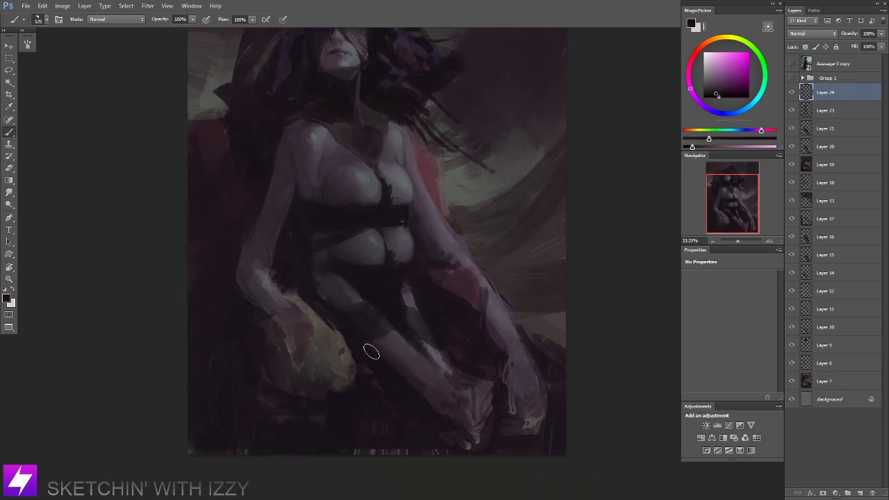
# Rotate the canvas, paint lighter violet-grey strokes on the knuckles of the lap hand with a smaller brush, and reset the rotation.
pyautogui.moveTo(441, 231); pyautogui.dragTo(522, 312)
pyautogui.hotkey('ctrl', '-')
pyautogui.hotkey('ctrl', '-')
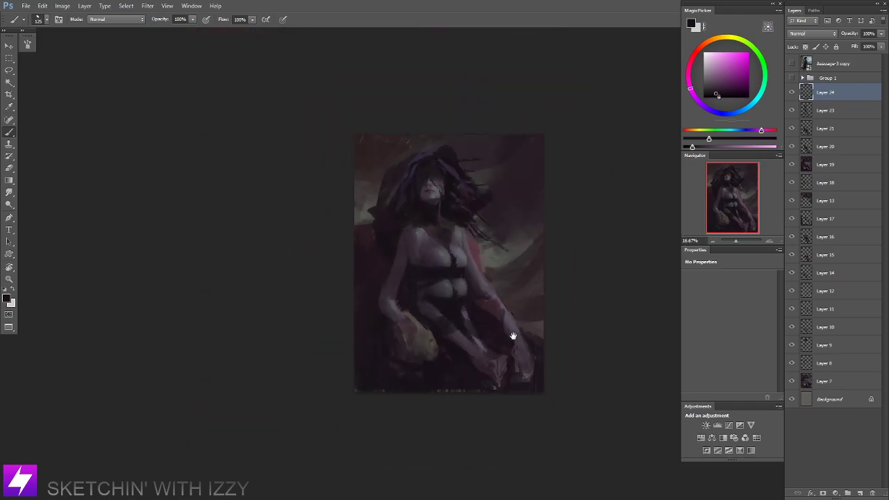
pyautogui.press('r')
pyautogui.moveTo(499, 401)
pyautogui.mouseDown()
pyautogui.moveTo(564, 341)
pyautogui.moveTo(583, 337)
pyautogui.moveTo(536, 305)
pyautogui.mouseUp()
pyautogui.hotkey('ctrl', '+')
pyautogui.hotkey('ctrl', '+')
pyautogui.moveTo(524, 344); pyautogui.dragTo(514, 327)
pyautogui.press('b')
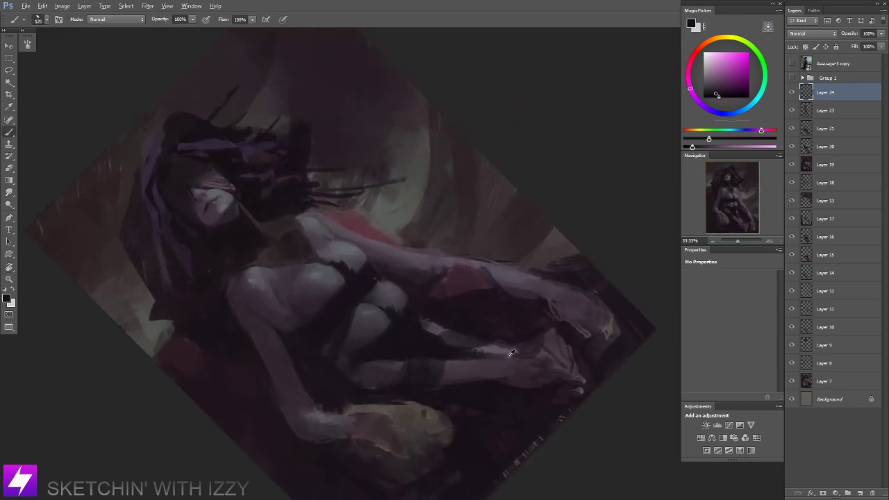
pyautogui.keyDown('alt'); pyautogui.click(504, 348); pyautogui.keyUp('alt')
pyautogui.press('[')
pyautogui.press('[')
pyautogui.press('[')
pyautogui.press('[')
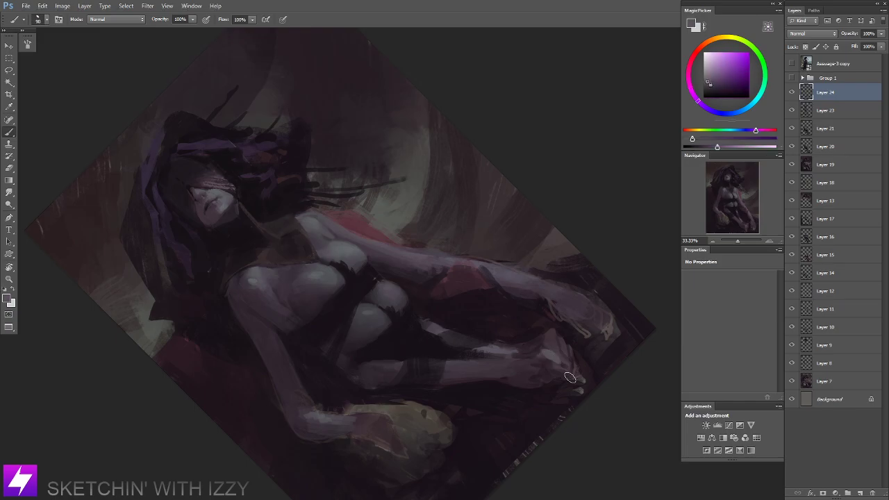
pyautogui.press('Escape')
# Lighten the back of the lap hand and trim the wrist's upper edge with a sampled dark tone and a smaller brush.
pyautogui.moveTo(497, 463); pyautogui.dragTo(548, 348)
pyautogui.press('[')
pyautogui.press('[')
pyautogui.moveTo(473, 350)
pyautogui.mouseDown()
pyautogui.moveTo(476, 389)
pyautogui.moveTo(462, 370)
pyautogui.moveTo(462, 423)
pyautogui.moveTo(476, 405)
pyautogui.mouseUp()
pyautogui.press(']')
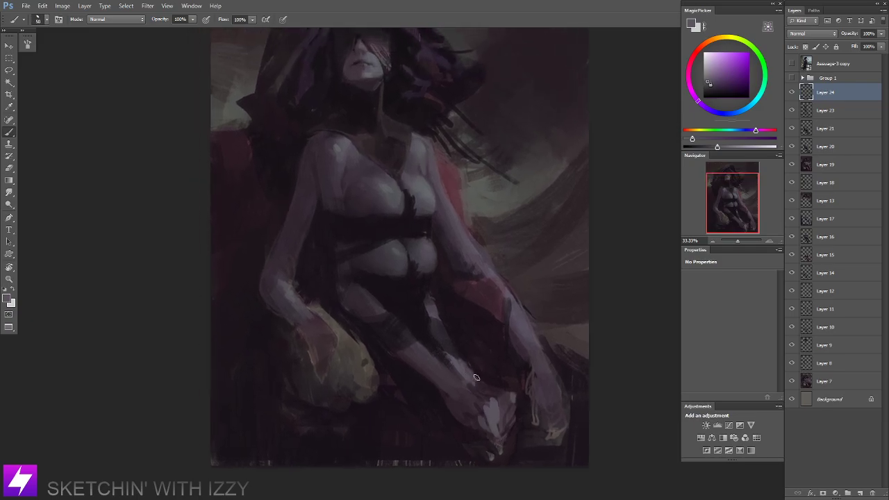
pyautogui.keyDown('alt'); pyautogui.click(482, 381); pyautogui.keyUp('alt')
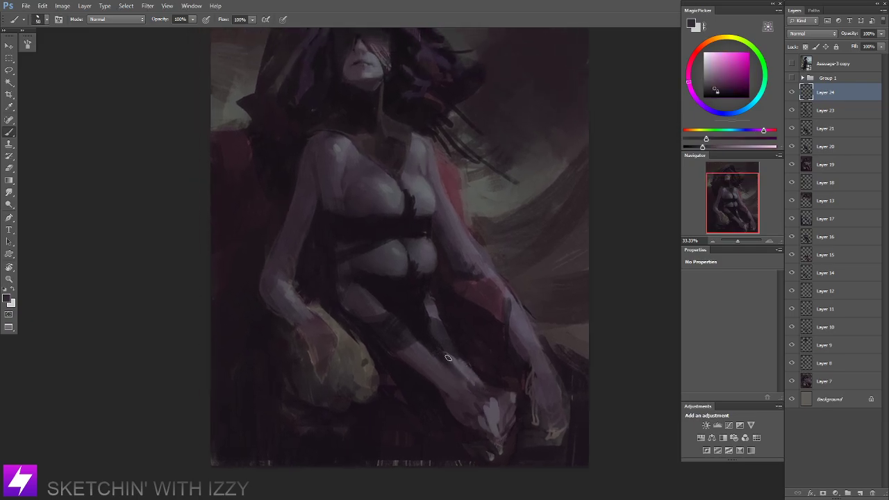
pyautogui.moveTo(480, 403); pyautogui.dragTo(480, 416)
# Smooth the forearm into the lap hand's wrist with sampled violet-grey strokes at brush size 90.
pyautogui.keyDown('alt'); pyautogui.click(466, 382); pyautogui.keyUp('alt')
pyautogui.press(']')
pyautogui.press(']')
pyautogui.press(']')
pyautogui.press(']')
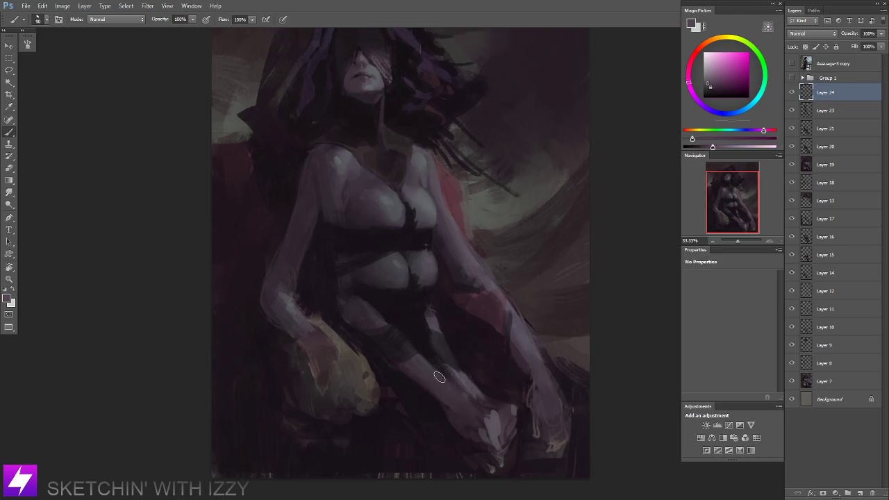
pyautogui.moveTo(440, 378); pyautogui.dragTo(466, 403)
pyautogui.moveTo(437, 375); pyautogui.dragTo(462, 400)
# Save the painting and cover the pale fingertips of the hanging hand with sampled dark tones.
pyautogui.hotkey('ctrl', '-')
pyautogui.moveTo(477, 274)
pyautogui.mouseDown()
pyautogui.moveTo(536, 322)
pyautogui.moveTo(529, 337)
pyautogui.moveTo(496, 296)
pyautogui.mouseUp()
pyautogui.keyDown('alt'); pyautogui.click(502, 355); pyautogui.keyUp('alt')
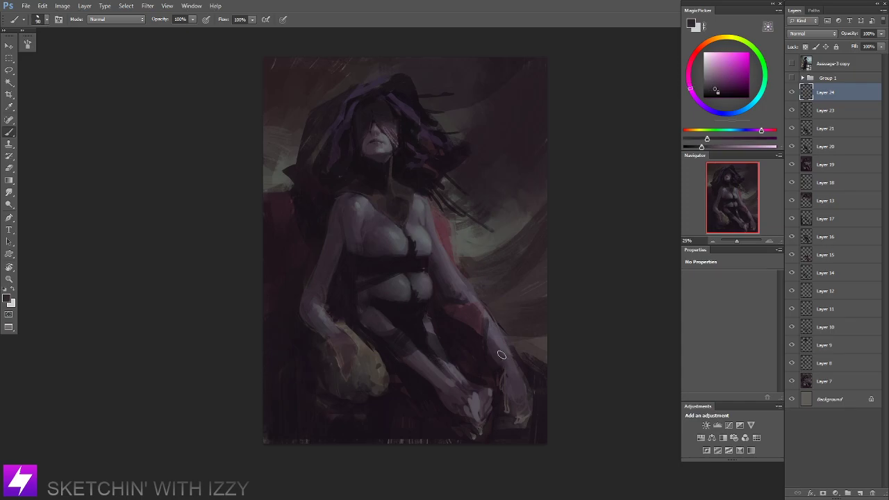
pyautogui.hotkey('ctrl', 's')
pyautogui.moveTo(520, 405)
pyautogui.mouseDown()
pyautogui.moveTo(532, 423)
pyautogui.moveTo(529, 409)
pyautogui.moveTo(521, 418)
pyautogui.moveTo(509, 402)
pyautogui.moveTo(510, 424)
pyautogui.mouseUp()
pyautogui.keyDown('alt'); pyautogui.click(513, 411); pyautogui.keyUp('alt')
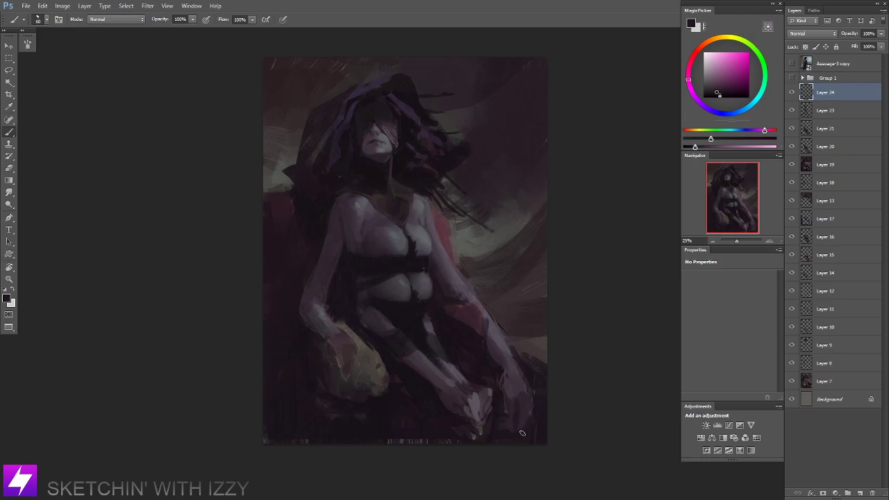
# Examine the whole composition at several scales, mirror it horizontally to check the pose, and restore its original orientation.
pyautogui.hotkey('ctrl', '-')
pyautogui.moveTo(504, 294); pyautogui.dragTo(481, 334)
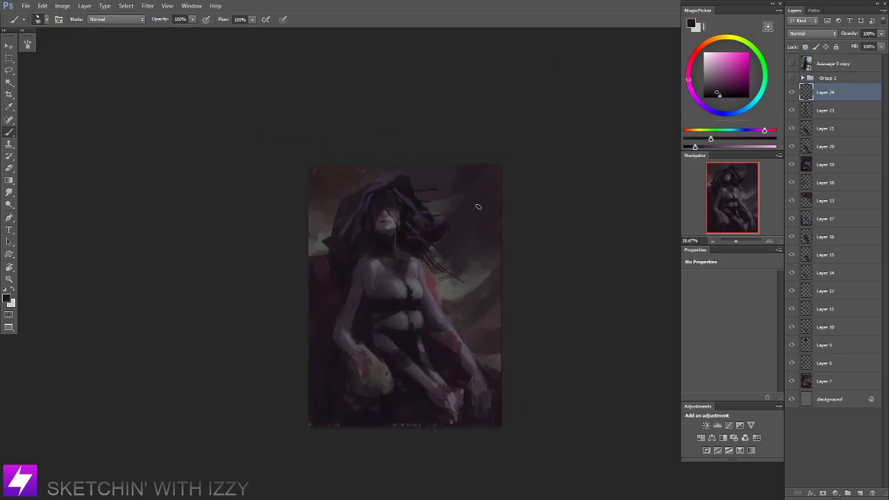
pyautogui.hotkey('ctrl', '+')
pyautogui.hotkey('ctrl', '+')
pyautogui.moveTo(336, 417); pyautogui.dragTo(375, 335)
pyautogui.press(']')
pyautogui.press(']')
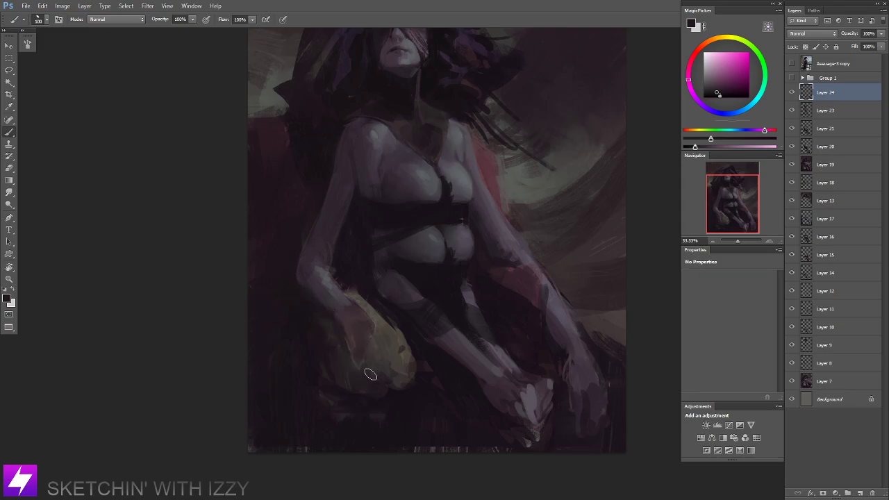
pyautogui.press('[')
pyautogui.press('[')
pyautogui.hotkey('ctrl', '-')
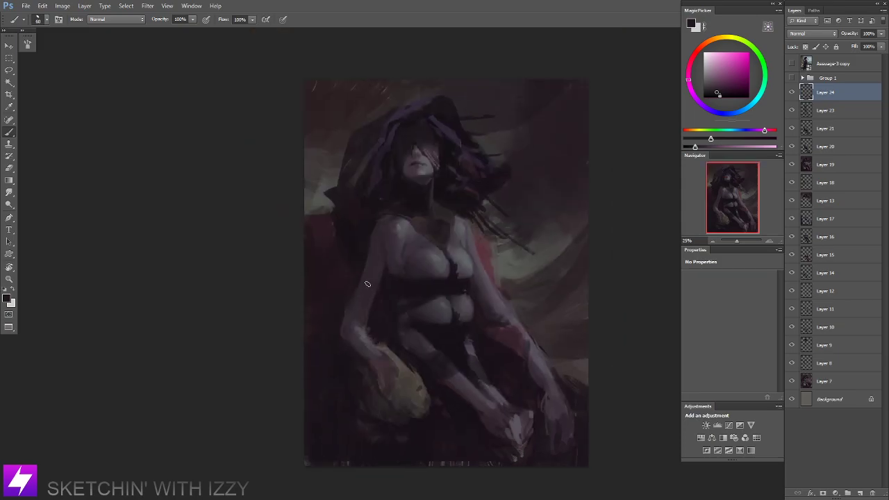
pyautogui.hotkey('ctrl', 'shift', 'h')
pyautogui.moveTo(418, 261); pyautogui.dragTo(403, 278)
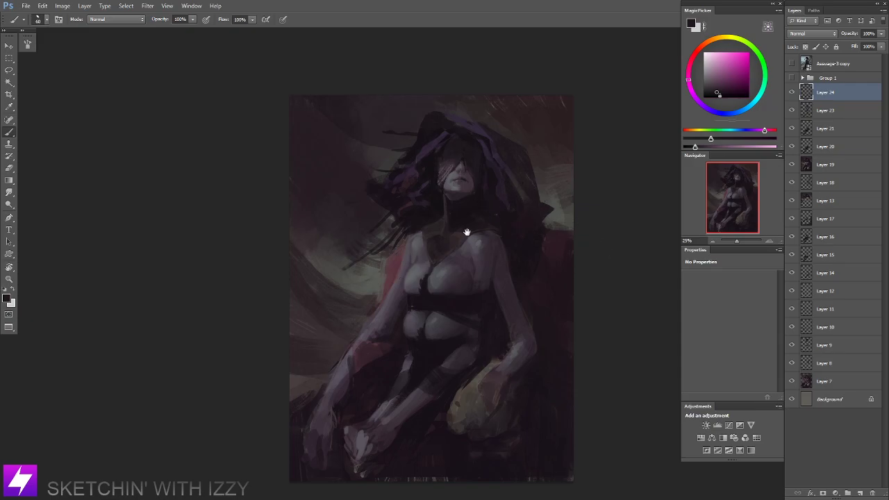
pyautogui.moveTo(488, 283); pyautogui.dragTo(490, 302)
pyautogui.hotkey('ctrl', '+')
pyautogui.moveTo(443, 341); pyautogui.dragTo(417, 303)
pyautogui.hotkey('ctrl', '-')
pyautogui.hotkey('ctrl', '-')
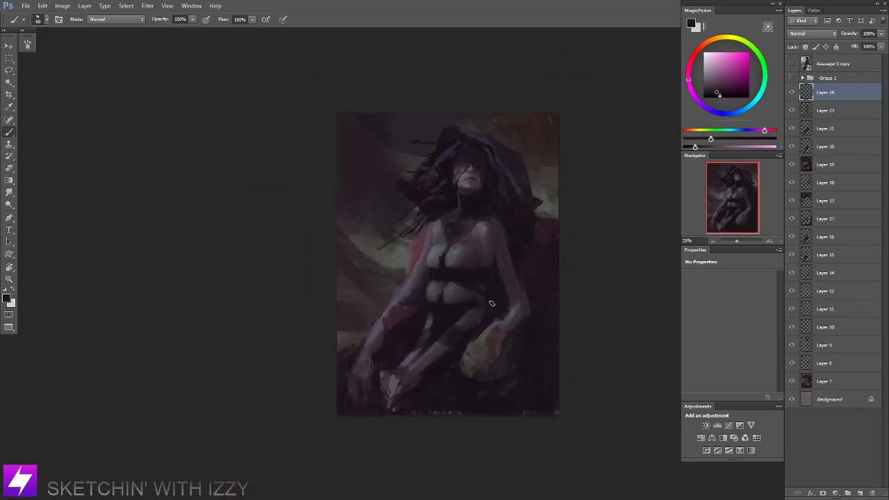
pyautogui.hotkey('ctrl', '-')
pyautogui.hotkey('ctrl', 'shift', 'h')
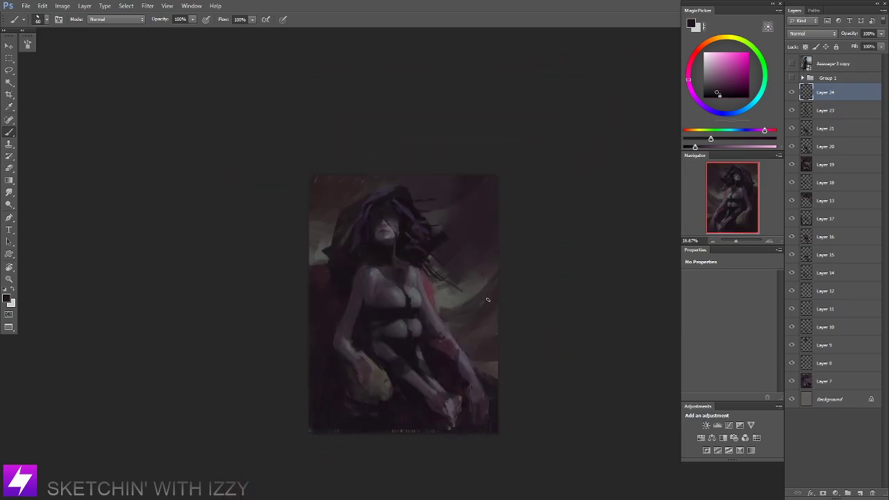
# Cover the light streaks along the bottom edge of the canvas with sampled near-black at brush sizes 175 to 250.
pyautogui.moveTo(419, 429); pyautogui.dragTo(423, 407)
pyautogui.keyDown('alt'); pyautogui.click(396, 400); pyautogui.keyUp('alt')
pyautogui.press(']')
pyautogui.press(']')
pyautogui.press(']')
pyautogui.press(']')
pyautogui.press(']')
pyautogui.press(']')
pyautogui.press(']')
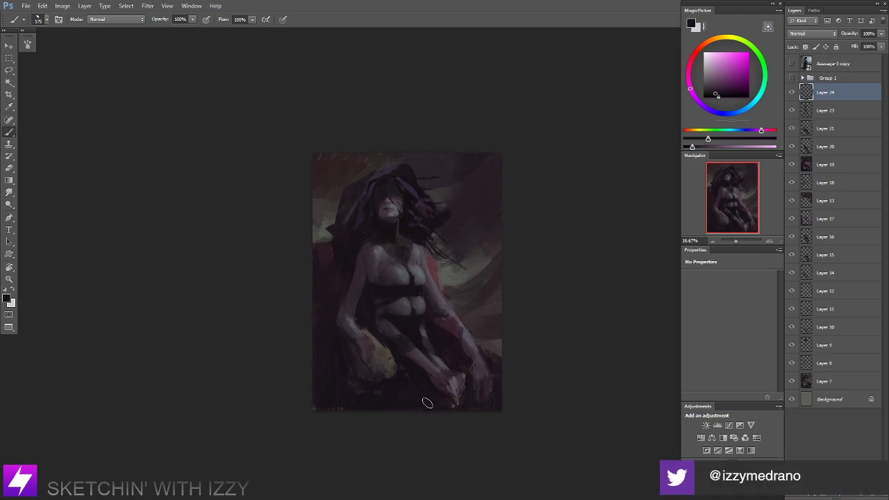
pyautogui.press(']')
pyautogui.press(']')
pyautogui.moveTo(349, 414); pyautogui.dragTo(332, 437)
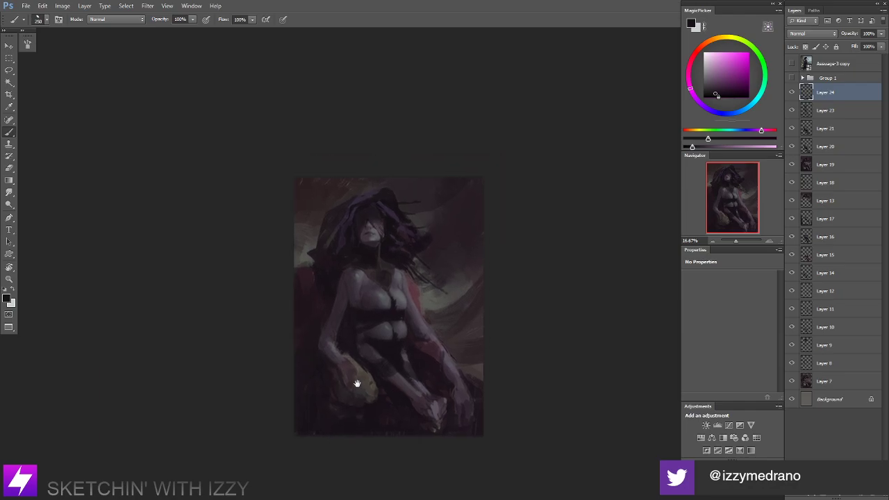
# Retouch the dark red chair back beside the shoulder with a sampled dark reddish tone at brush size 100.
pyautogui.keyDown('ctrl'); pyautogui.click(420, 277); pyautogui.keyUp('ctrl')
pyautogui.moveTo(392, 293); pyautogui.dragTo(421, 329)
pyautogui.keyDown('alt'); pyautogui.click(264, 289); pyautogui.keyUp('alt')
pyautogui.press('[')
pyautogui.press('[')
pyautogui.press('[')
pyautogui.press('[')
pyautogui.press('[')
pyautogui.press('[')
pyautogui.press('[')
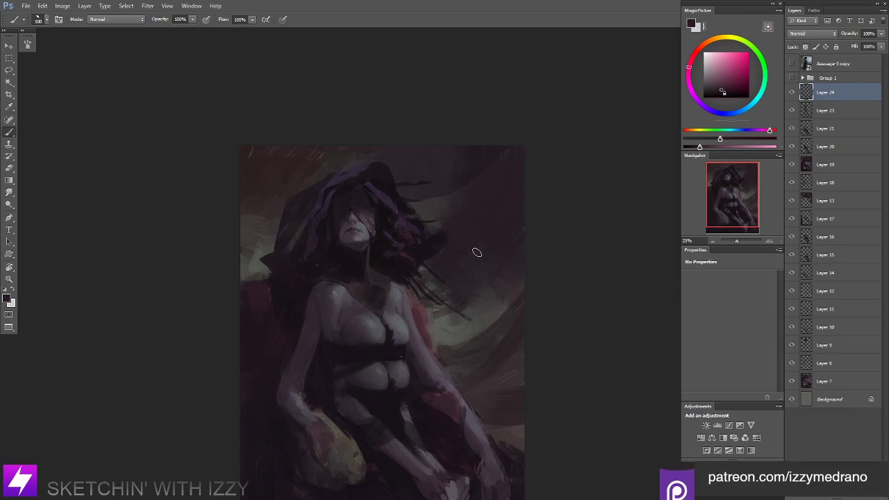
# Lasso the pale background patch behind the outstretched arm, tone it with sampled brownish grey at brush size 175, and deselect.
pyautogui.press('l')
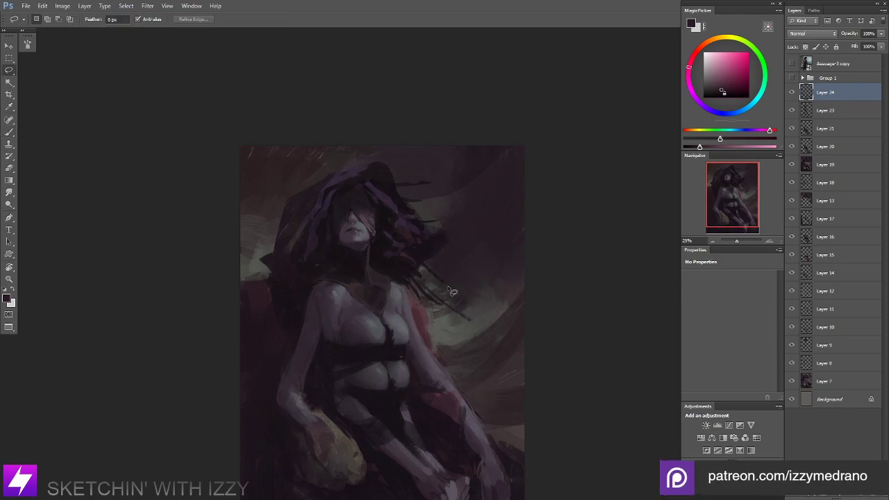
pyautogui.moveTo(432, 305)
pyautogui.mouseDown()
pyautogui.moveTo(524, 274)
pyautogui.moveTo(446, 347)
pyautogui.moveTo(433, 305)
pyautogui.mouseUp()
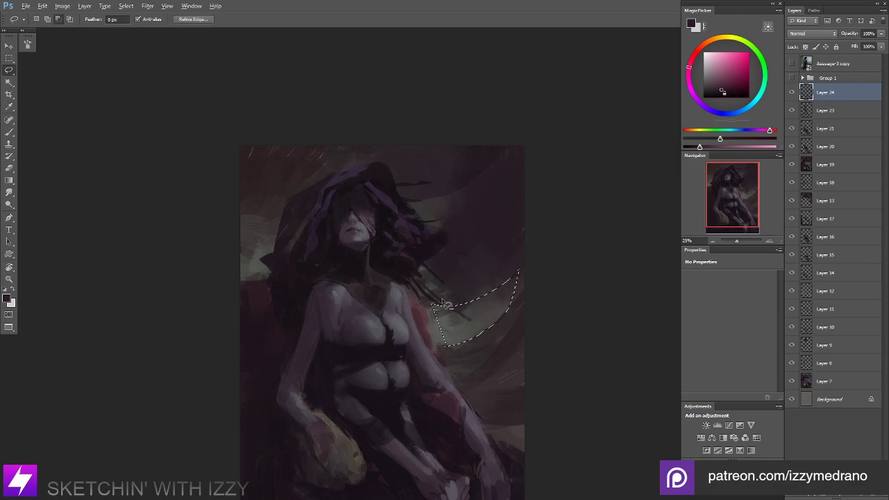
pyautogui.press('b')
pyautogui.keyDown('alt'); pyautogui.click(490, 312); pyautogui.keyUp('alt')
pyautogui.press(']')
pyautogui.press(']')
pyautogui.press(']')
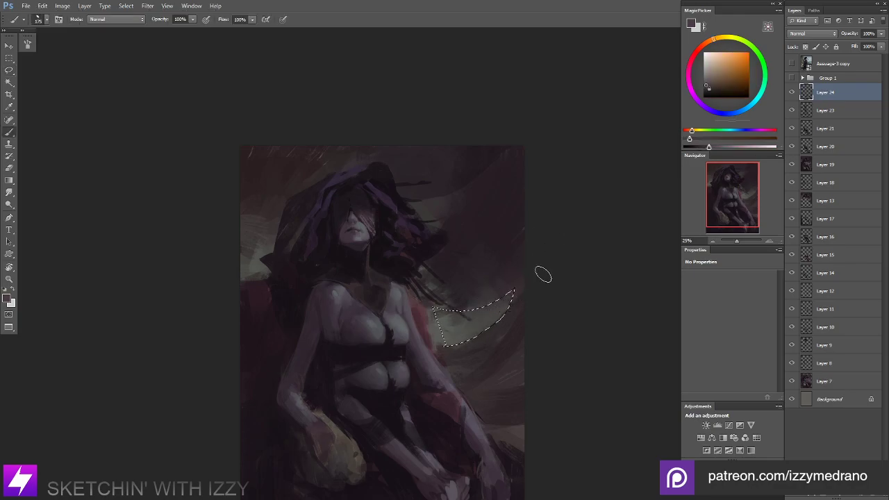
pyautogui.press('l')
pyautogui.click(552, 273)
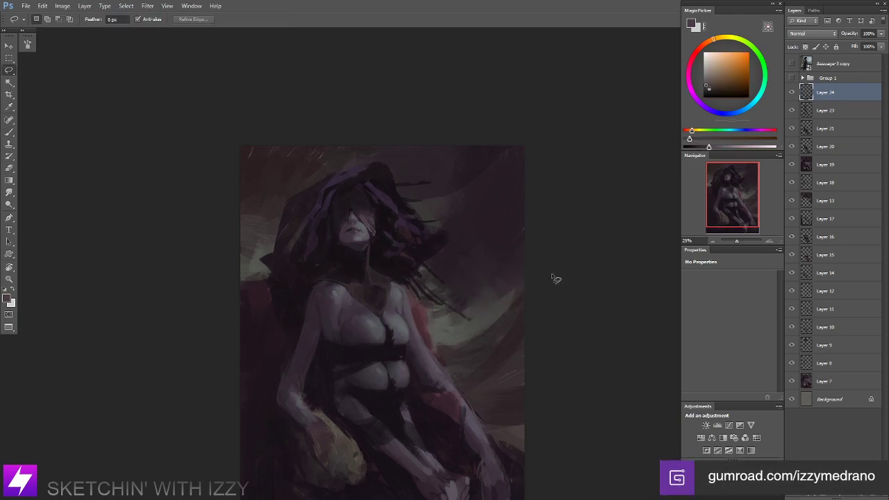
# Lasso the background beside the hood above the red chair, paint it with sampled greenish grey, and deselect.
pyautogui.hotkey('ctrl', '-')
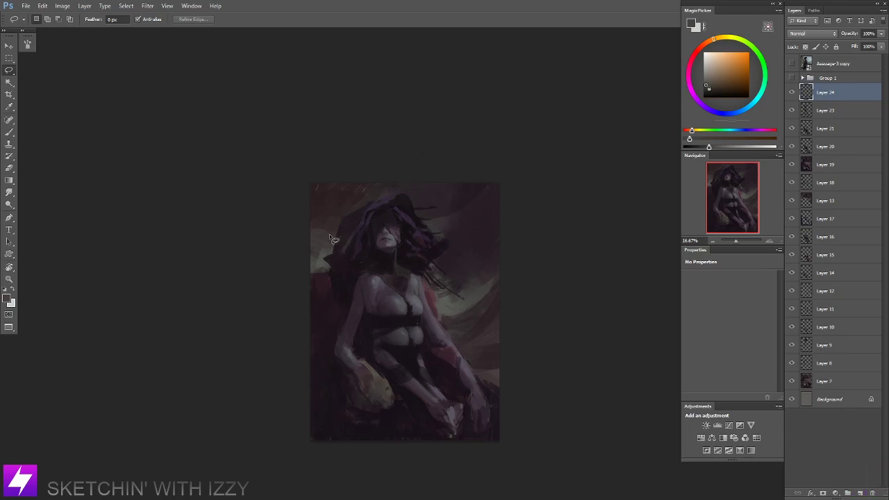
pyautogui.moveTo(334, 243)
pyautogui.mouseDown()
pyautogui.moveTo(332, 275)
pyautogui.moveTo(307, 273)
pyautogui.moveTo(303, 193)
pyautogui.mouseUp()
pyautogui.hotkey('ctrl', '+')
pyautogui.press('b')
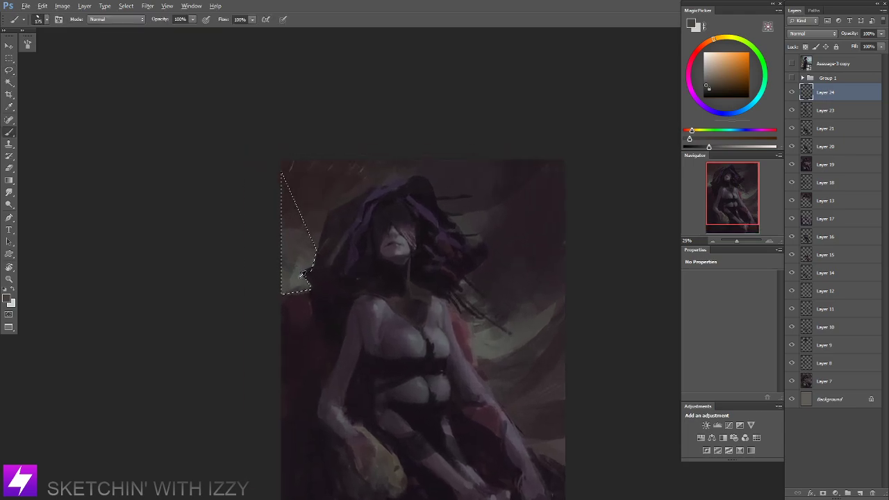
pyautogui.keyDown('alt'); pyautogui.click(300, 275); pyautogui.keyUp('alt')
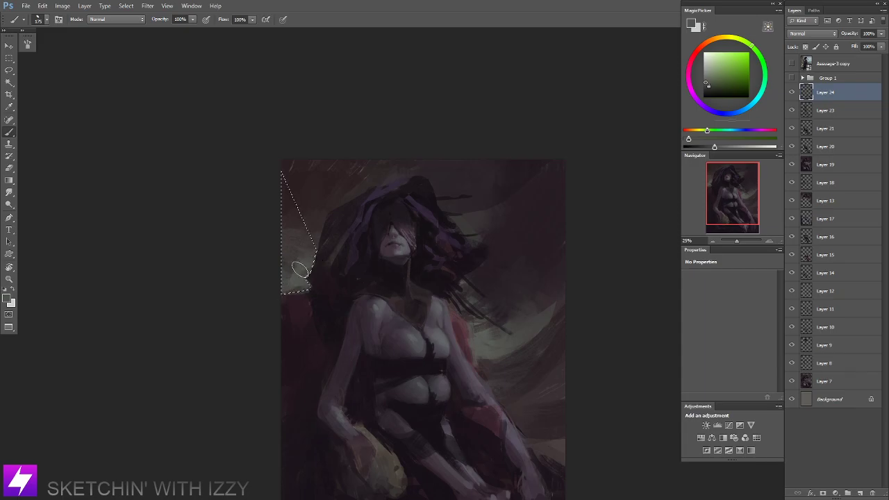
pyautogui.moveTo(300, 270)
pyautogui.mouseDown()
pyautogui.moveTo(292, 291)
pyautogui.moveTo(310, 282)
pyautogui.moveTo(300, 271)
pyautogui.moveTo(302, 245)
pyautogui.moveTo(279, 282)
pyautogui.mouseUp()
pyautogui.moveTo(310, 243); pyautogui.dragTo(289, 292)
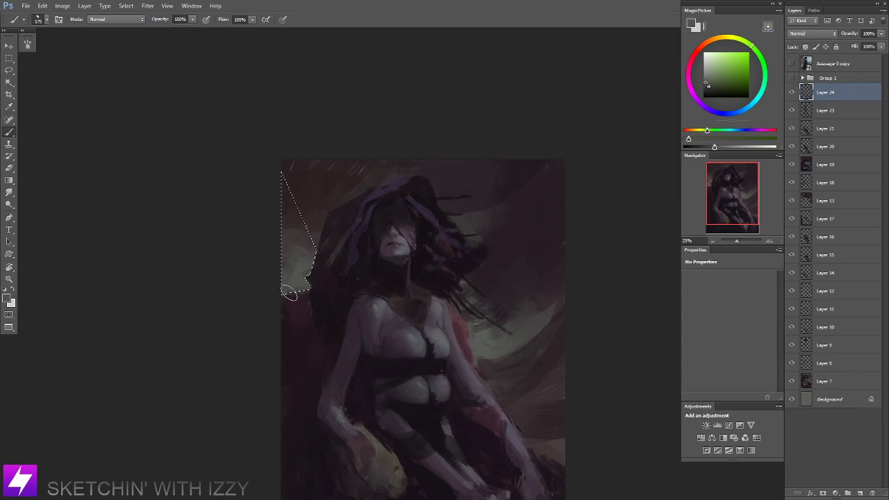
pyautogui.press('l')
pyautogui.hotkey('ctrl', 'd')
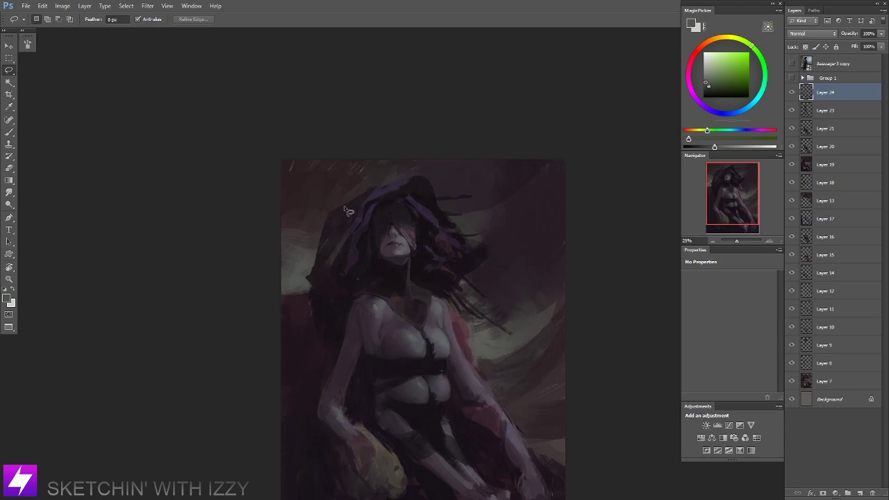
# Tone the background beside the hood with sampled greenish grey and dark reddish tones at brush sizes 200 to 300, and flip the canvas horizontally.
pyautogui.press('b')
pyautogui.keyDown('alt'); pyautogui.click(305, 256); pyautogui.keyUp('alt')
pyautogui.press(']')
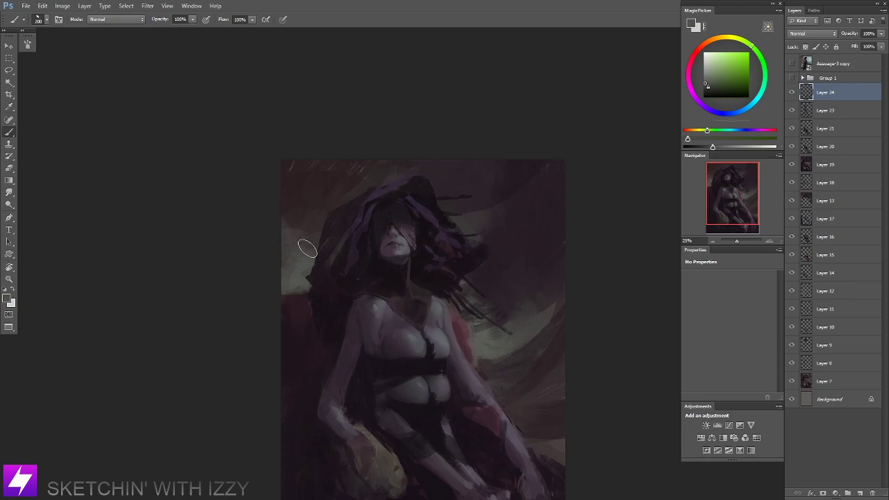
pyautogui.keyDown('alt'); pyautogui.click(305, 231); pyautogui.keyUp('alt')
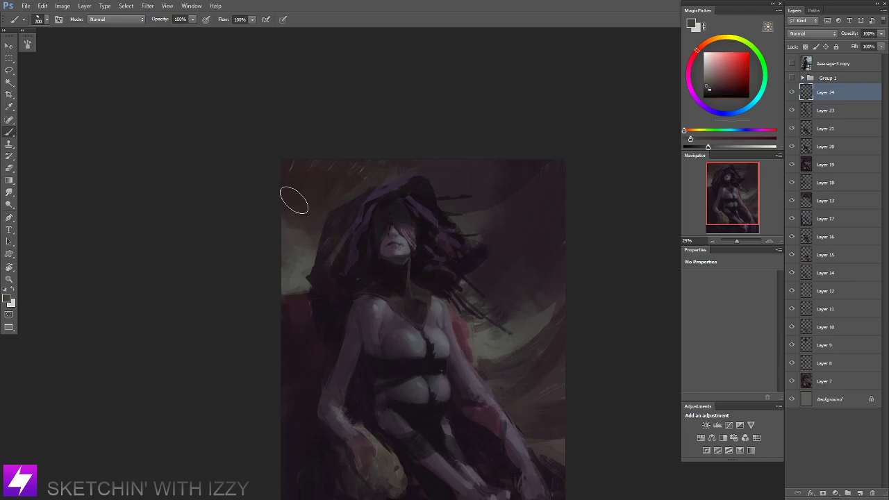
pyautogui.keyDown('alt'); pyautogui.click(291, 206); pyautogui.keyUp('alt')
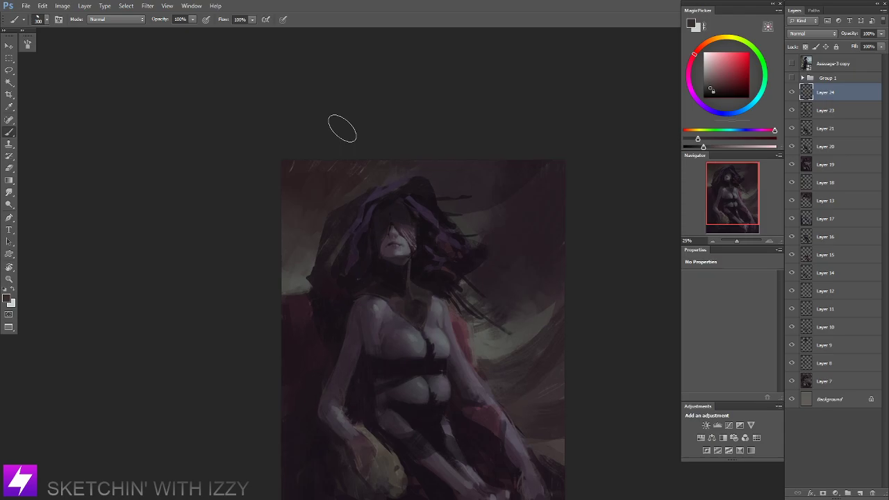
pyautogui.hotkey('ctrl', '-')
pyautogui.hotkey('ctrl', 'shift', 'h')
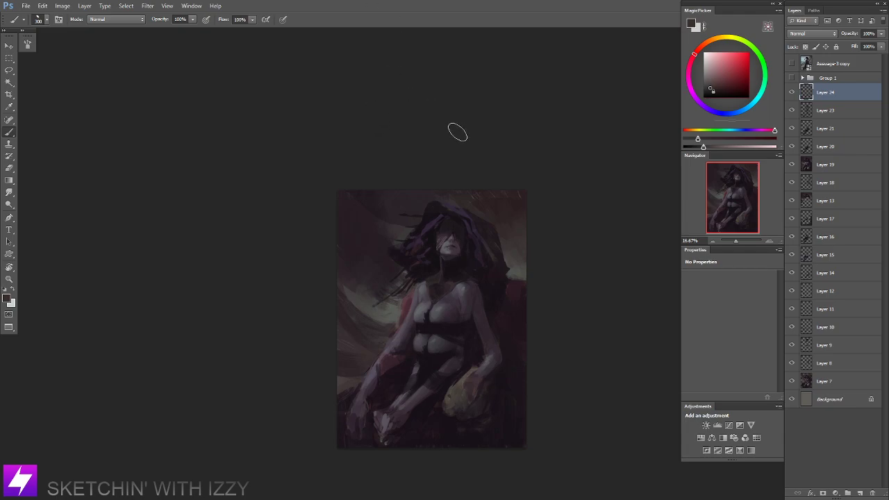
# Rework the cheek and jaw edge beside the hood with sampled purple-grey and near-black tones using a small brush.
pyautogui.hotkey('ctrl', '+')
pyautogui.hotkey('ctrl', '+')
pyautogui.moveTo(446, 175)
pyautogui.mouseDown()
pyautogui.moveTo(456, 167)
pyautogui.moveTo(449, 179)
pyautogui.mouseUp()
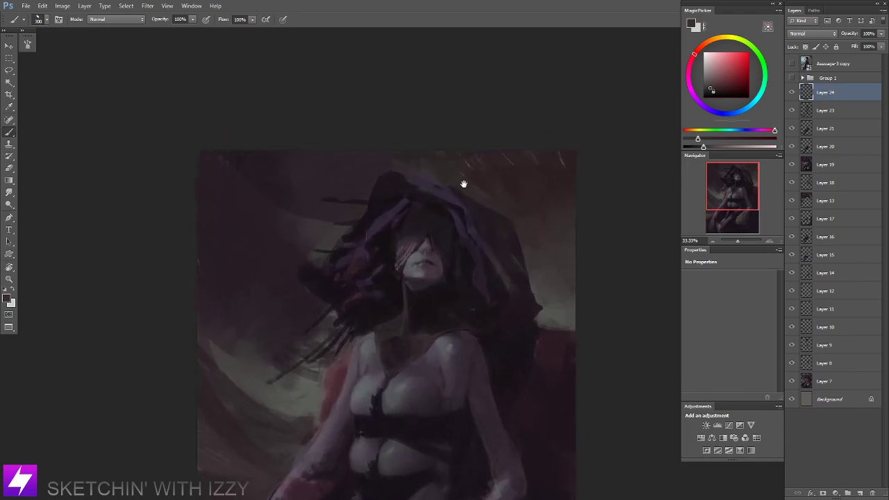
pyautogui.press('r')
pyautogui.moveTo(503, 175); pyautogui.dragTo(465, 162)
pyautogui.hotkey('ctrl', '+')
pyautogui.press('b')
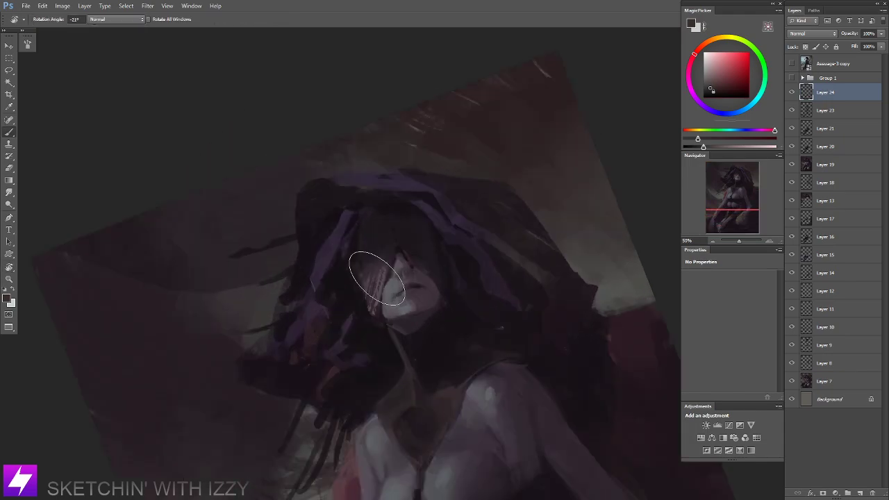
pyautogui.keyDown('alt'); pyautogui.click(375, 302); pyautogui.keyUp('alt')
pyautogui.keyDown('alt'); pyautogui.click(376, 300); pyautogui.keyUp('alt')
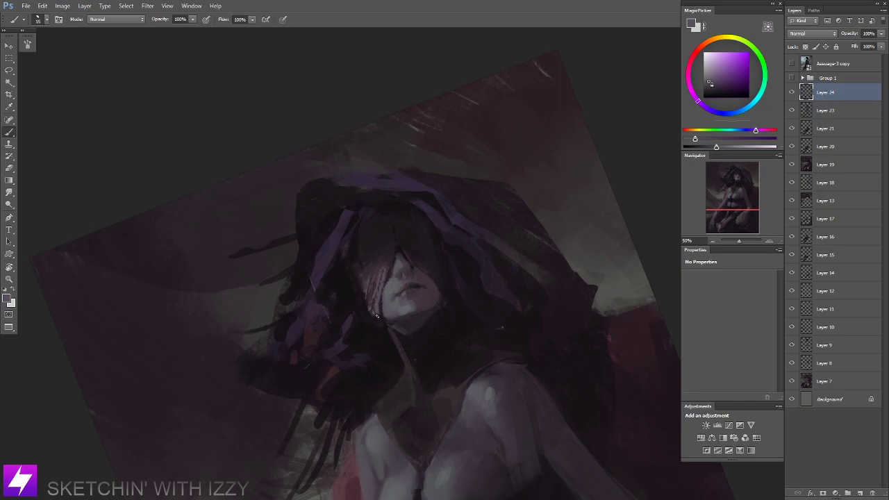
pyautogui.keyDown('alt'); pyautogui.click(369, 306); pyautogui.keyUp('alt')
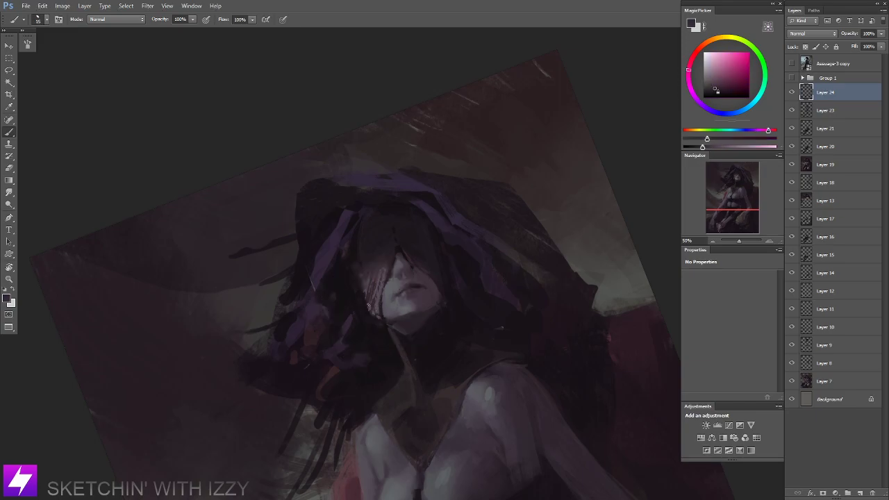
pyautogui.keyDown('alt'); pyautogui.click(372, 310); pyautogui.keyUp('alt')
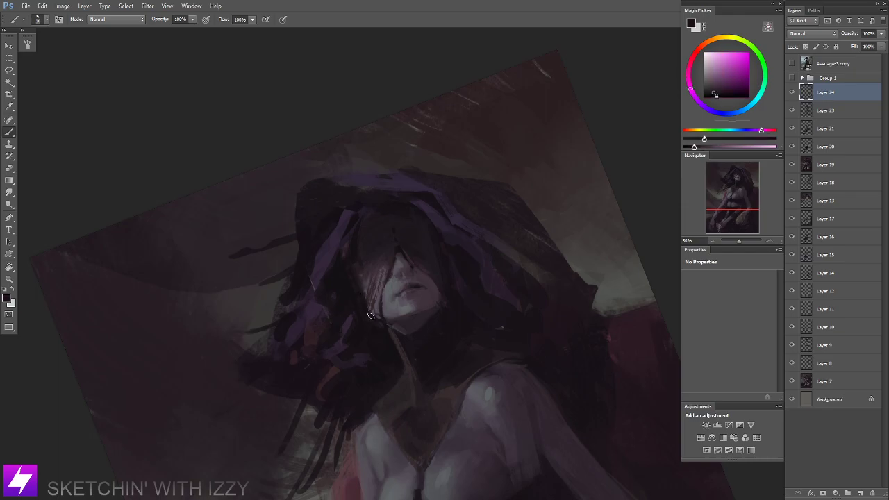
pyautogui.press('Escape')
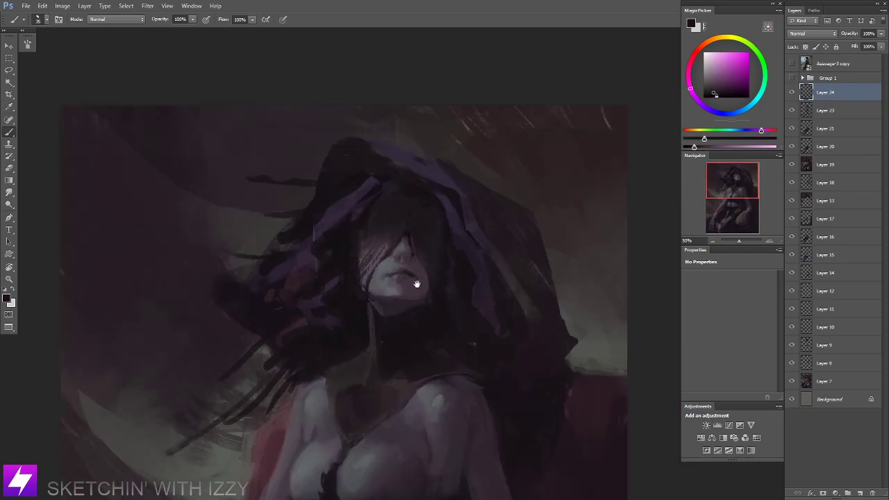
# Darken the upper cheek beside the nose with sampled dark purple at brush size 70, and flip the canvas horizontally.
pyautogui.moveTo(386, 257); pyautogui.dragTo(399, 306)
pyautogui.keyDown('alt'); pyautogui.click(380, 316); pyautogui.keyUp('alt')
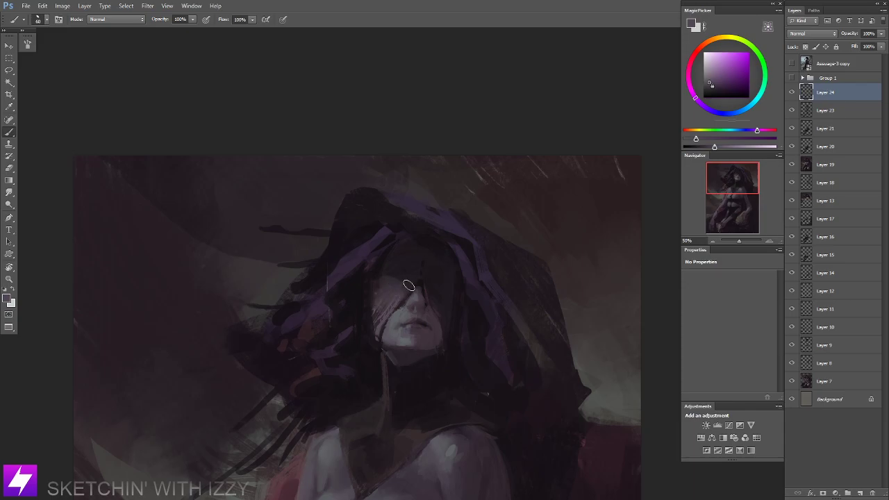
pyautogui.keyDown('alt'); pyautogui.click(408, 285); pyautogui.keyUp('alt')
pyautogui.press(']')
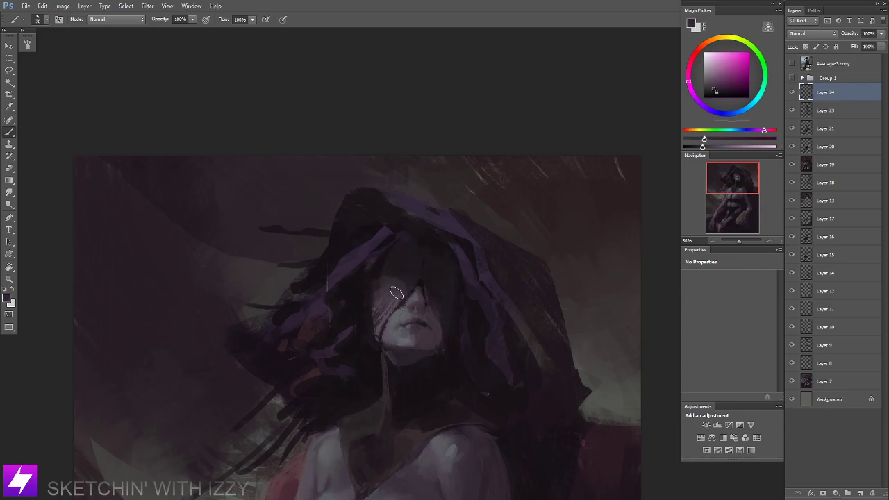
pyautogui.moveTo(406, 285)
pyautogui.mouseDown()
pyautogui.moveTo(399, 294)
pyautogui.moveTo(396, 285)
pyautogui.mouseUp()
pyautogui.hotkey('ctrl', '-')
pyautogui.hotkey('ctrl', '-')
pyautogui.moveTo(489, 181); pyautogui.dragTo(453, 248)
pyautogui.moveTo(462, 192); pyautogui.dragTo(448, 260)
pyautogui.hotkey('ctrl', 'shift', 'h')
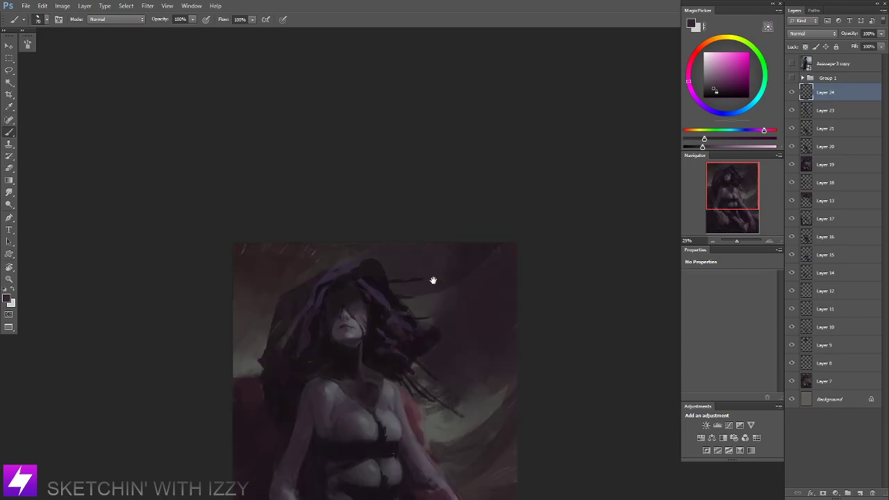
# Extend the hood's shadow over the eye area and upper cheek with sampled dark purple tones at brush sizes up to 70.
pyautogui.moveTo(362, 301); pyautogui.dragTo(428, 282)
pyautogui.scroll(2, 415, 257)
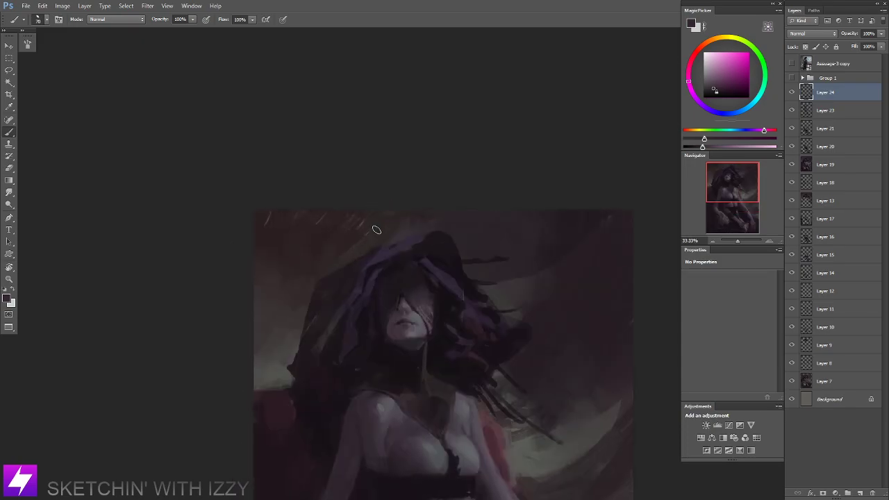
pyautogui.keyDown('alt'); pyautogui.click(415, 311); pyautogui.keyUp('alt')
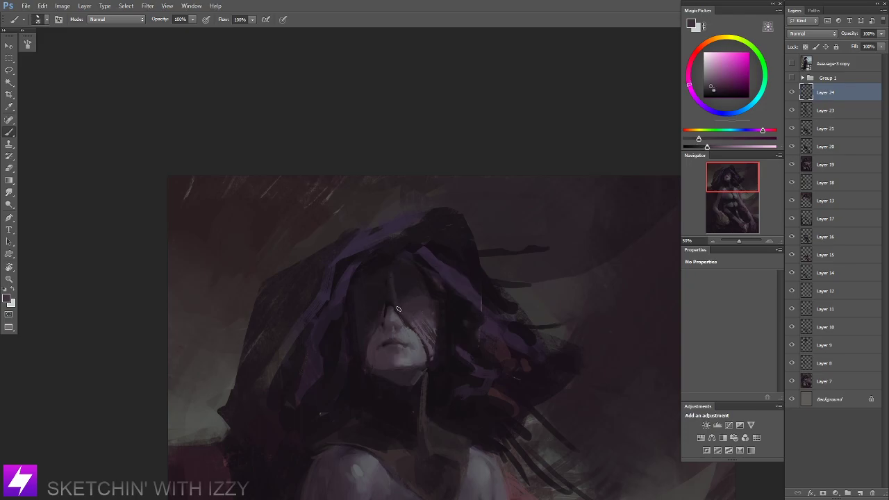
pyautogui.keyDown('alt'); pyautogui.click(411, 288); pyautogui.keyUp('alt')
pyautogui.keyDown('alt'); pyautogui.click(423, 304); pyautogui.keyUp('alt')
pyautogui.keyDown('alt'); pyautogui.click(416, 284); pyautogui.keyUp('alt')
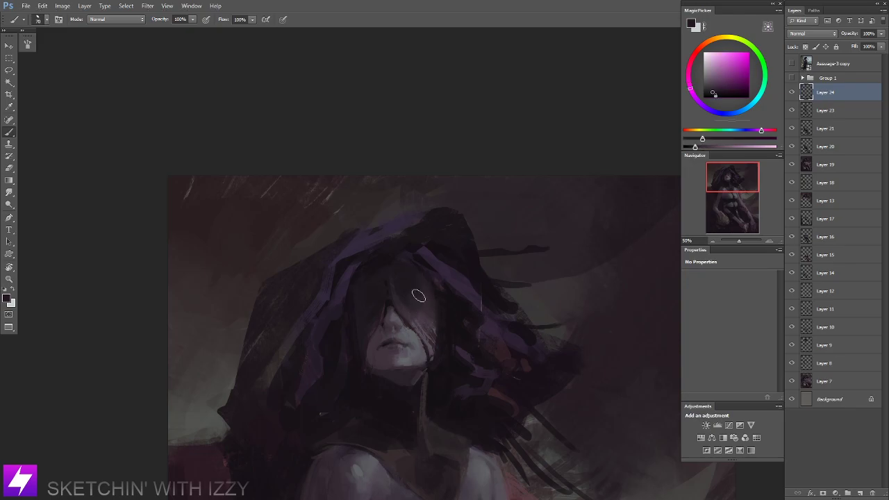
pyautogui.keyDown('alt'); pyautogui.click(412, 287); pyautogui.keyUp('alt')
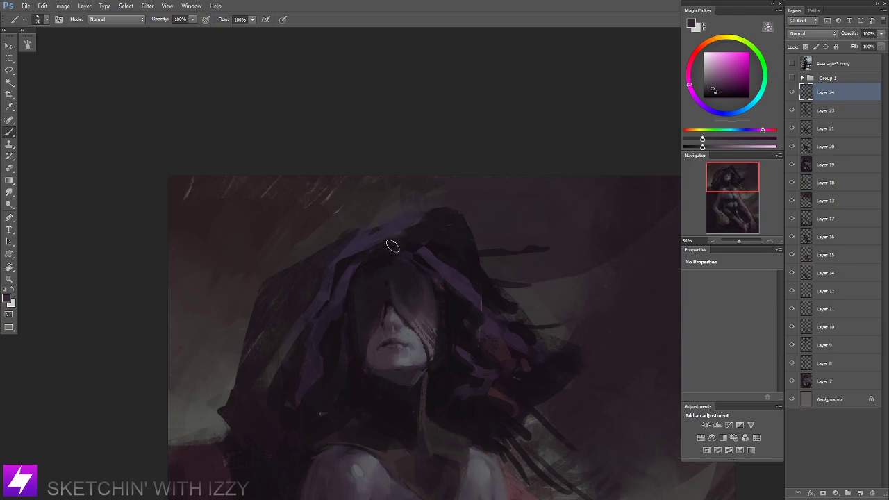
# Refine the mouth corner, nose and jaw edge with sampled dark purple tones at small brush sizes, and flip the canvas horizontally.
pyautogui.keyDown('alt'); pyautogui.click(380, 350); pyautogui.keyUp('alt')
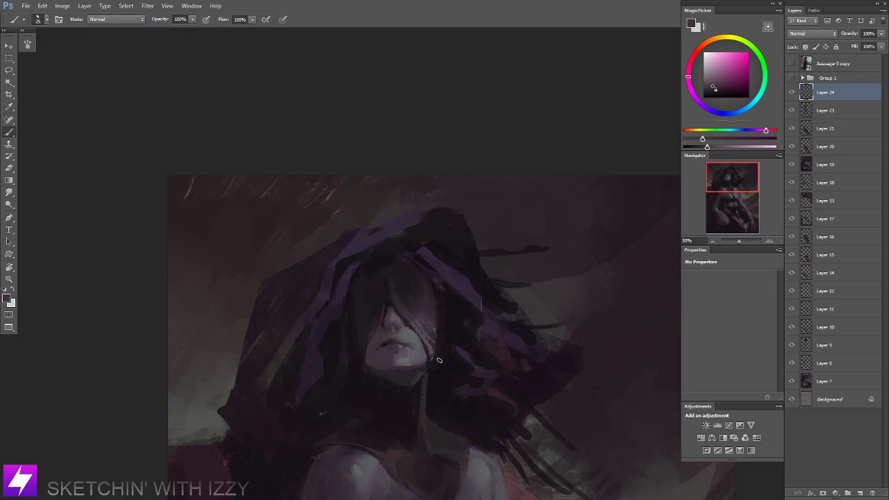
pyautogui.moveTo(441, 324); pyautogui.dragTo(414, 314)
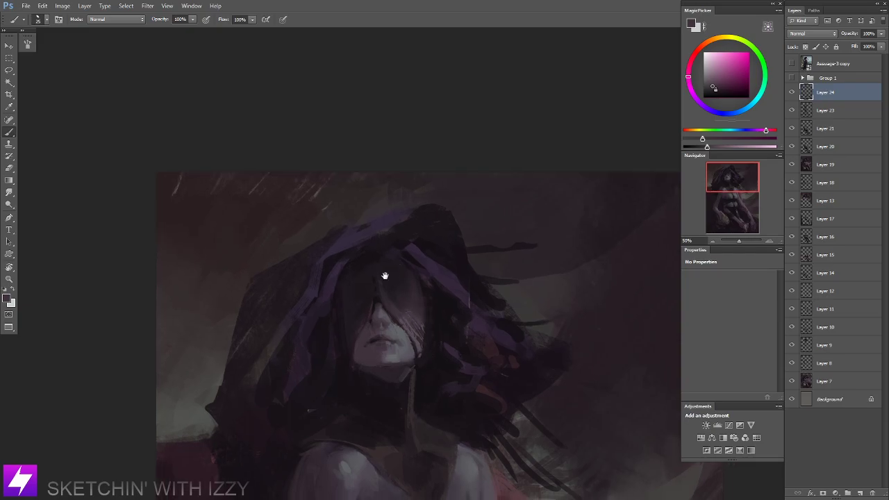
pyautogui.keyDown('alt'); pyautogui.click(377, 334); pyautogui.keyUp('alt')
pyautogui.press('[')
pyautogui.press('[')
pyautogui.press('[')
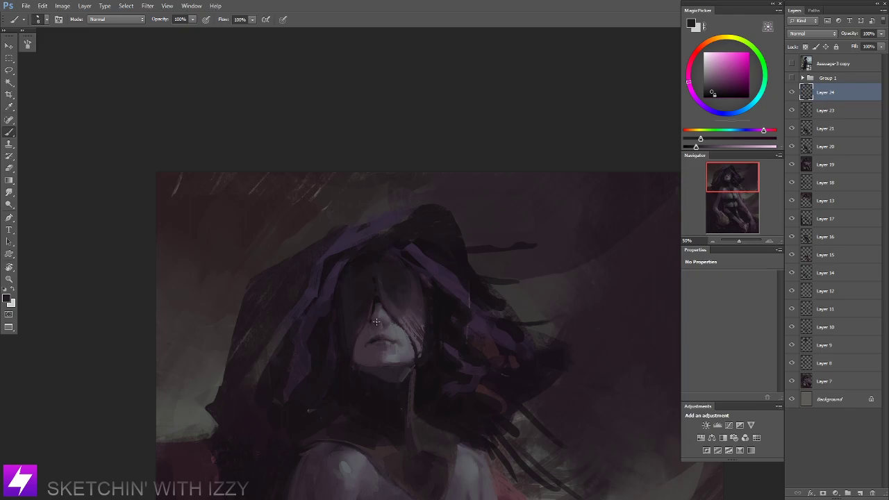
pyautogui.keyDown('alt'); pyautogui.click(379, 321); pyautogui.keyUp('alt')
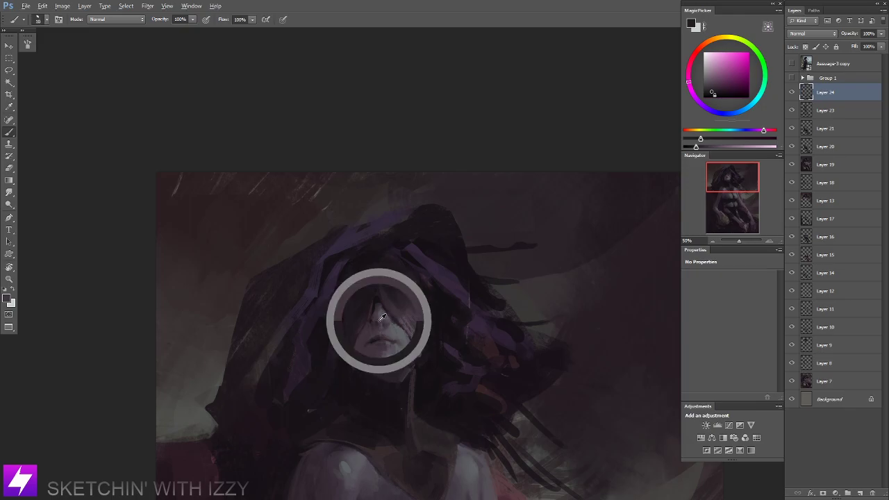
pyautogui.keyDown('alt'); pyautogui.click(379, 325); pyautogui.keyUp('alt')
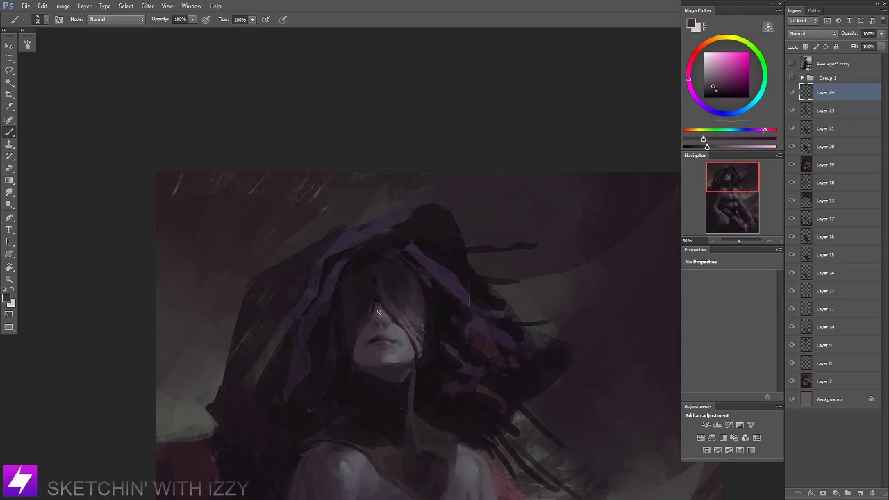
pyautogui.hotkey('ctrl', '-')
pyautogui.hotkey('ctrl', '-')
pyautogui.hotkey('ctrl', '-')
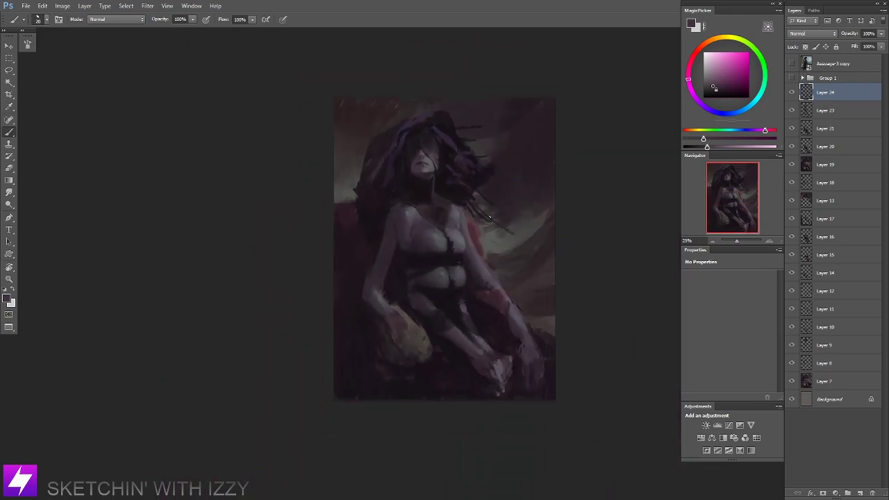
pyautogui.hotkey('ctrl', 'shift', 'h')
pyautogui.moveTo(470, 286); pyautogui.dragTo(450, 315)
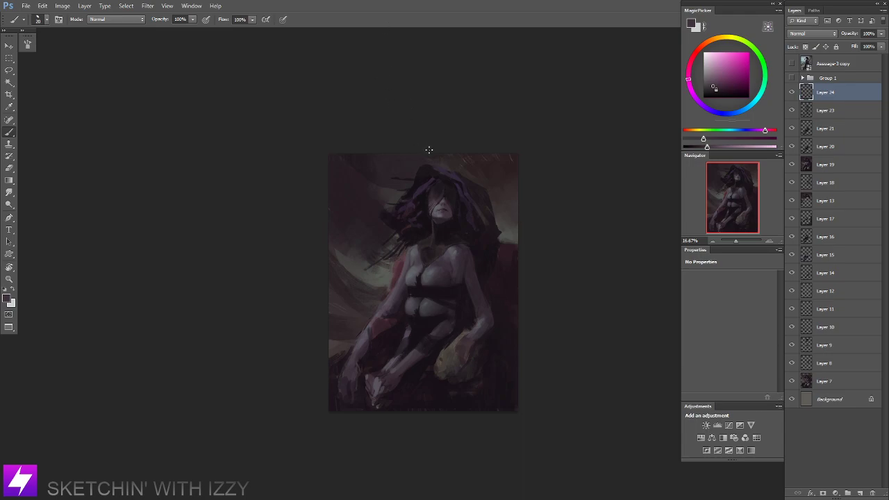
# Compare the painted hood and face with the reference painting by showing its layer briefly and hiding it again.
pyautogui.hotkey('ctrl', '+')
pyautogui.moveTo(443, 160); pyautogui.dragTo(430, 180)
pyautogui.moveTo(464, 147)
pyautogui.mouseDown()
pyautogui.moveTo(448, 173)
pyautogui.moveTo(431, 151)
pyautogui.moveTo(396, 161)
pyautogui.mouseUp()
pyautogui.scroll(1, 439, 167)
pyautogui.press('r')
pyautogui.hotkey('ctrl', '+')
pyautogui.press('b')
pyautogui.keyDown('alt'); pyautogui.click(339, 286); pyautogui.keyUp('alt')
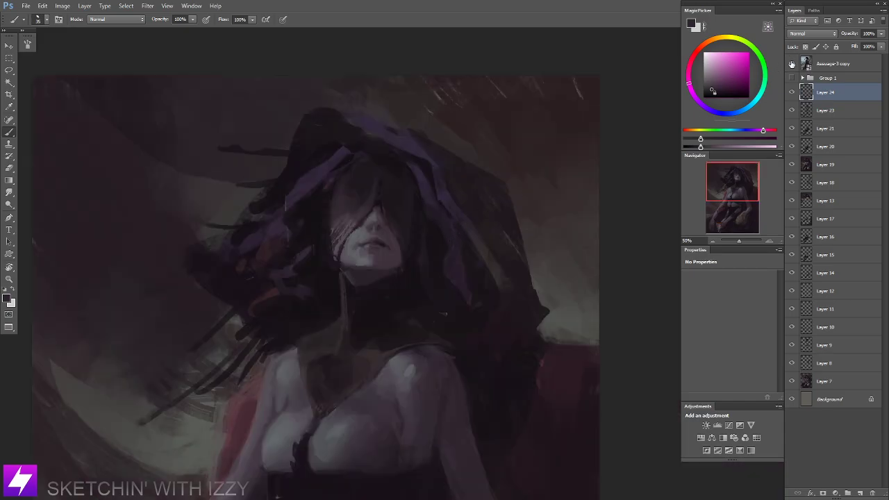
pyautogui.click(792, 63)
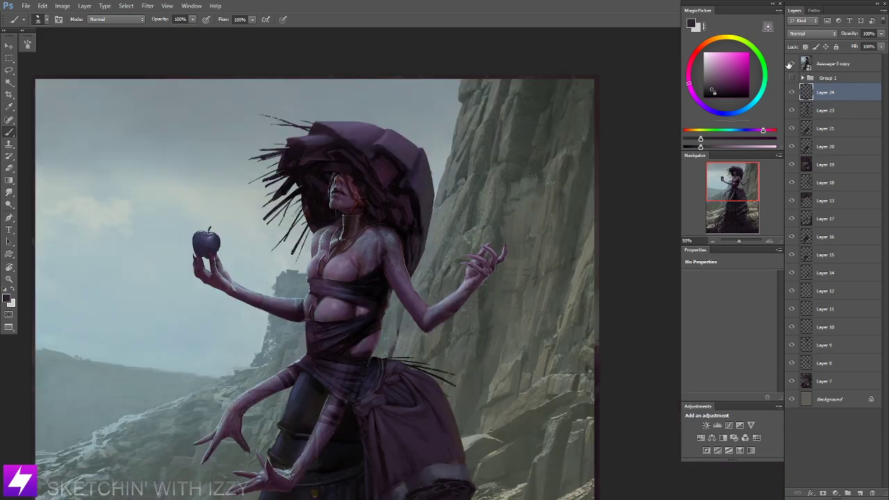
pyautogui.click(792, 63)
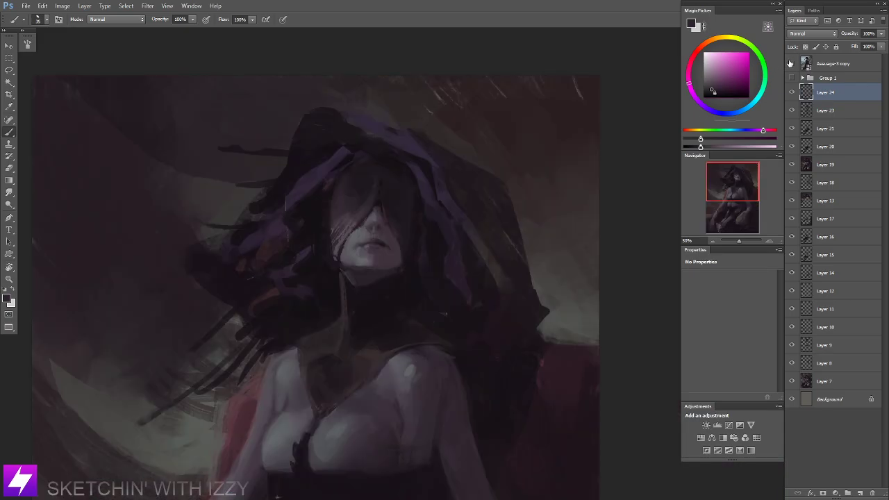
# Paint a slanted near-black band across the eyes under the hood with a sampled colour, redoing the first stroke.
pyautogui.keyDown('alt'); pyautogui.click(421, 287); pyautogui.keyUp('alt')
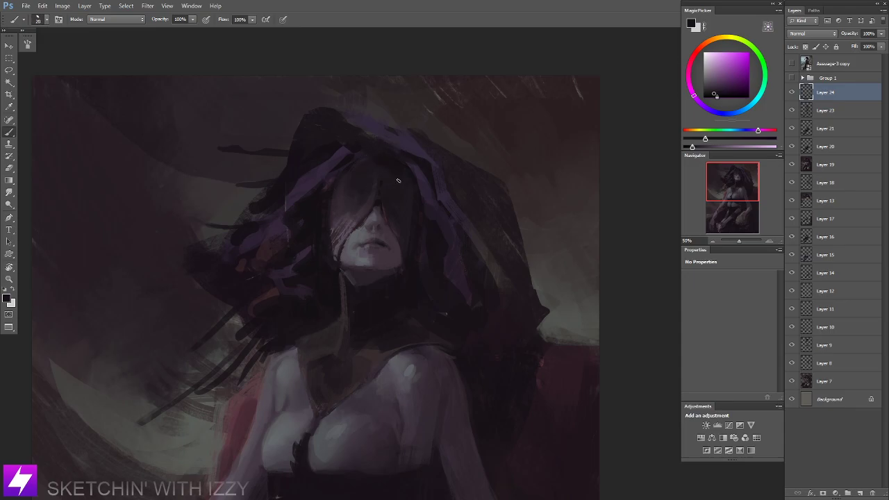
pyautogui.moveTo(399, 181)
pyautogui.mouseDown()
pyautogui.moveTo(344, 191)
pyautogui.moveTo(409, 185)
pyautogui.moveTo(335, 199)
pyautogui.moveTo(400, 186)
pyautogui.moveTo(339, 203)
pyautogui.moveTo(379, 194)
pyautogui.moveTo(386, 181)
pyautogui.moveTo(332, 208)
pyautogui.mouseUp()
pyautogui.hotkey('ctrl', 'z')
pyautogui.moveTo(333, 208); pyautogui.dragTo(382, 199)
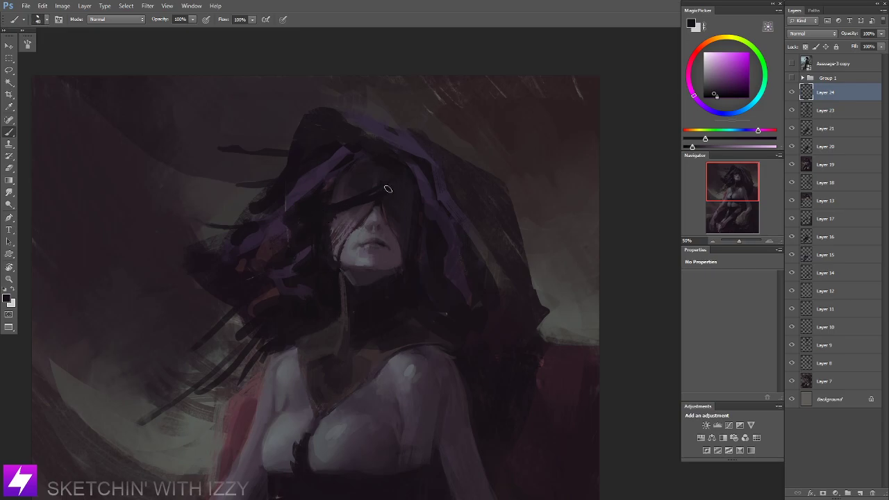
# Lasso the area above the dark eye band inside the hood, paint it with a sampled dark reddish tone, and deselect.
pyautogui.press(']')
pyautogui.press(']')
pyautogui.press(']')
pyautogui.press(']')
pyautogui.press(']')
pyautogui.keyDown('alt'); pyautogui.click(332, 179); pyautogui.keyUp('alt')
pyautogui.press('l')
pyautogui.moveTo(392, 183)
pyautogui.mouseDown()
pyautogui.moveTo(327, 211)
pyautogui.moveTo(358, 167)
pyautogui.moveTo(393, 142)
pyautogui.mouseUp()
pyautogui.press('b')
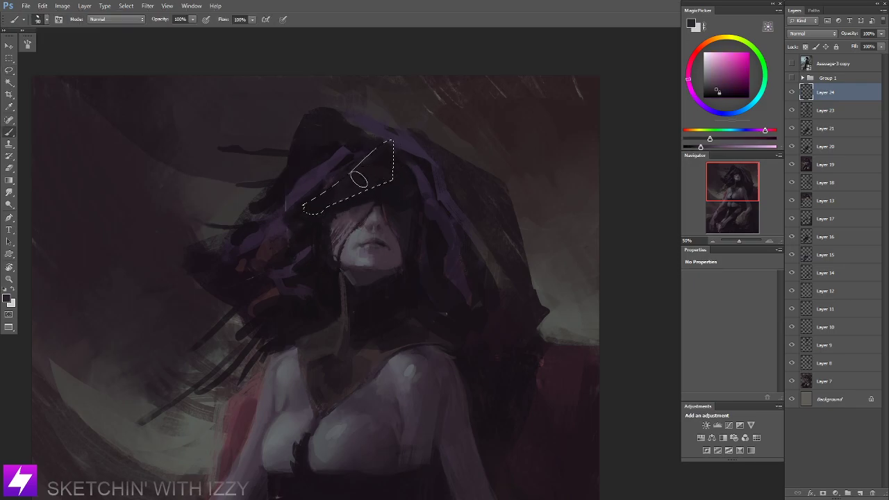
pyautogui.moveTo(350, 177)
pyautogui.mouseDown()
pyautogui.moveTo(358, 164)
pyautogui.moveTo(337, 198)
pyautogui.moveTo(366, 175)
pyautogui.moveTo(330, 206)
pyautogui.mouseUp()
pyautogui.hotkey('ctrl', 'd')
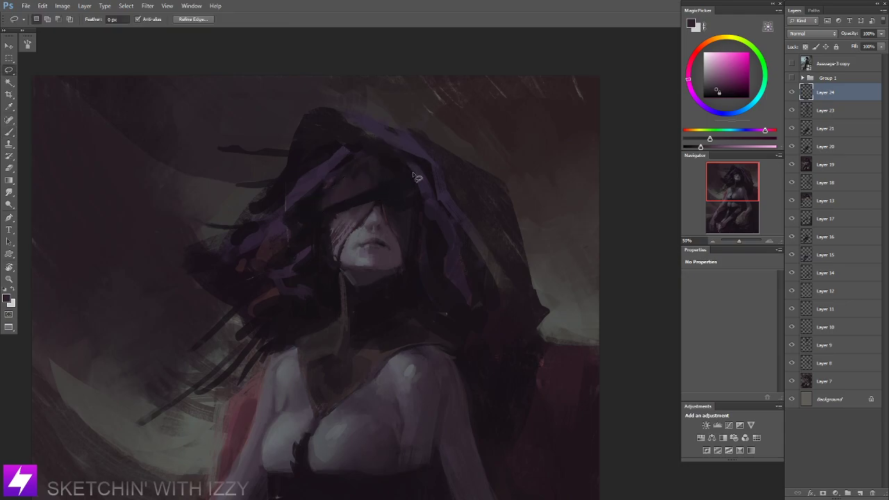
# Smudge the dark paint above the eye band inside the hood at 50% strength.
pyautogui.press('r')
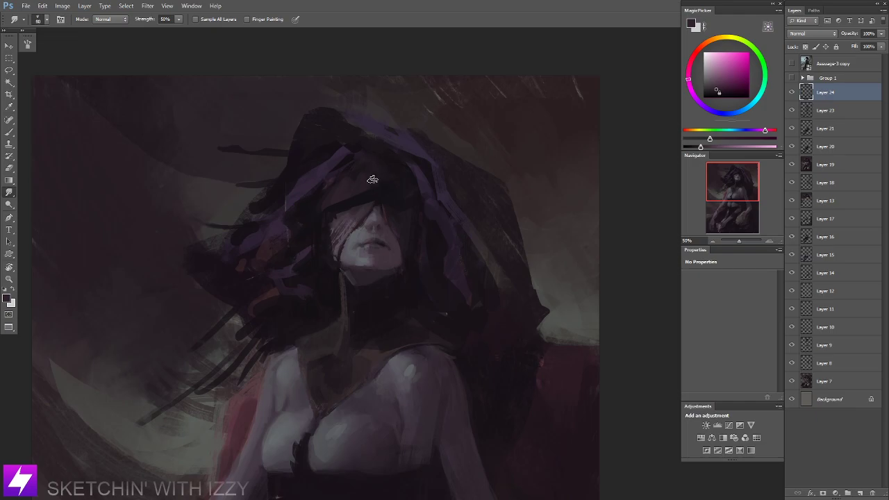
pyautogui.moveTo(404, 196); pyautogui.dragTo(394, 214)
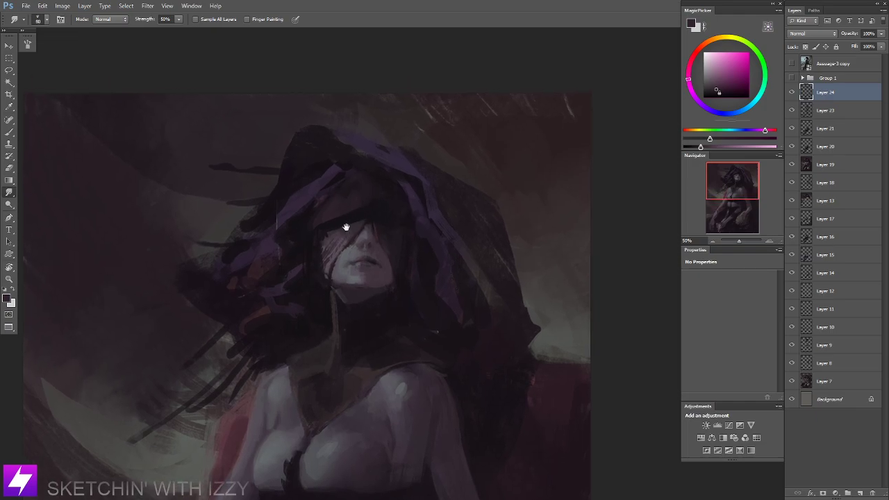
pyautogui.moveTo(346, 228); pyautogui.dragTo(356, 229)
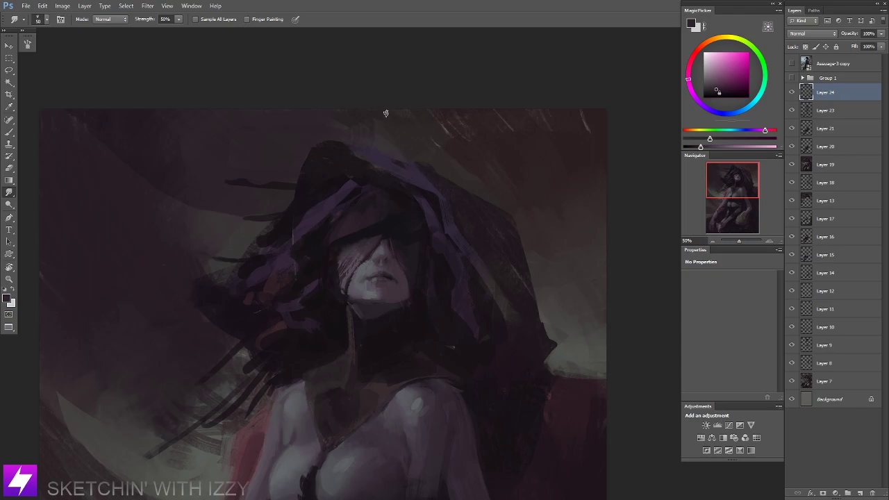
pyautogui.hotkey('ctrl', '-')
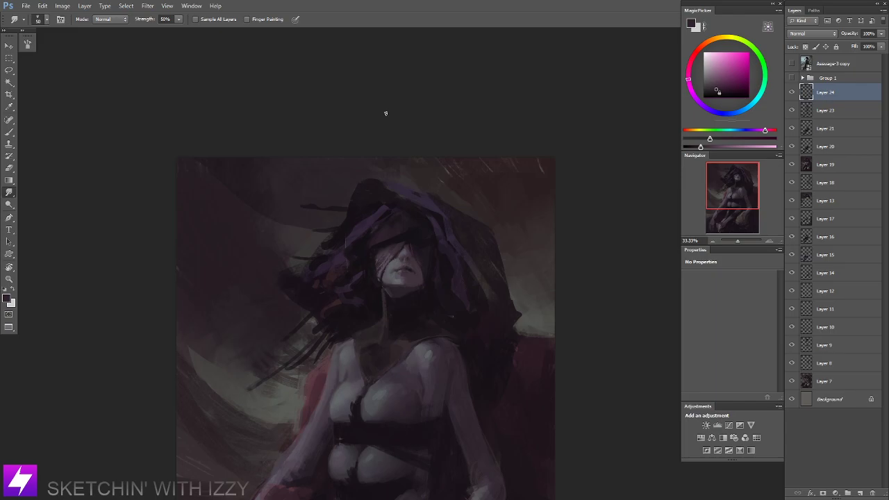
# Sample a dark red tone from the chair beside the arm and flip the canvas horizontally.
pyautogui.hotkey('ctrl', '+')
pyautogui.moveTo(366, 216); pyautogui.dragTo(383, 190)
pyautogui.press('b')
pyautogui.keyDown('alt'); pyautogui.click(276, 416); pyautogui.keyUp('alt')
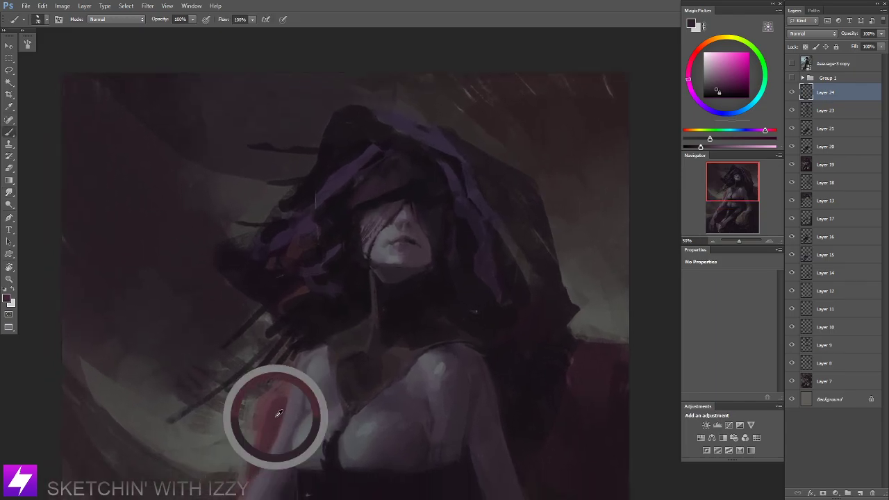
pyautogui.moveTo(405, 226); pyautogui.dragTo(535, 46)
pyautogui.press('r')
pyautogui.hotkey('ctrl', '-')
pyautogui.hotkey('ctrl', '-')
pyautogui.moveTo(455, 209)
pyautogui.mouseDown()
pyautogui.moveTo(413, 241)
pyautogui.moveTo(363, 313)
pyautogui.mouseUp()
pyautogui.hotkey('ctrl', 'shift', 'h')
# Tint the shaded cheek under the eye band with the sampled dark red and smudge it at 50% strength.
pyautogui.hotkey('ctrl', '+')
pyautogui.moveTo(321, 241); pyautogui.dragTo(368, 275)
pyautogui.hotkey('ctrl', '+')
pyautogui.hotkey('ctrl', '+')
pyautogui.hotkey('ctrl', '+')
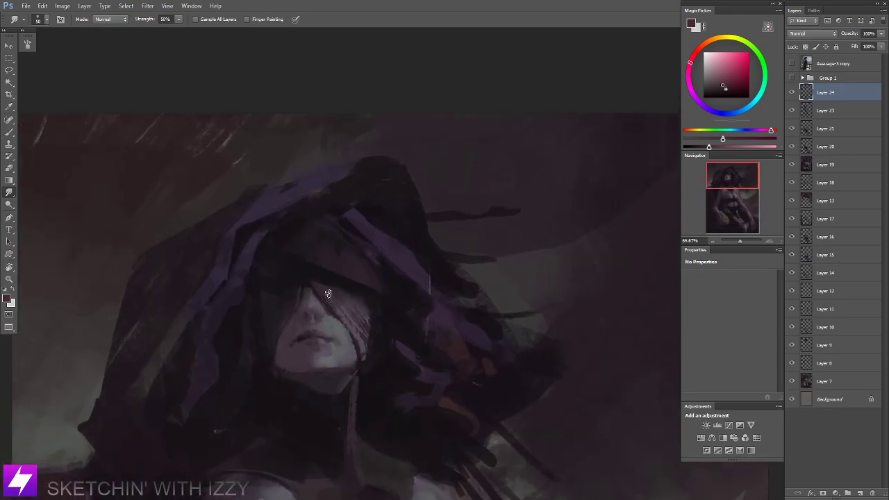
pyautogui.press('b')
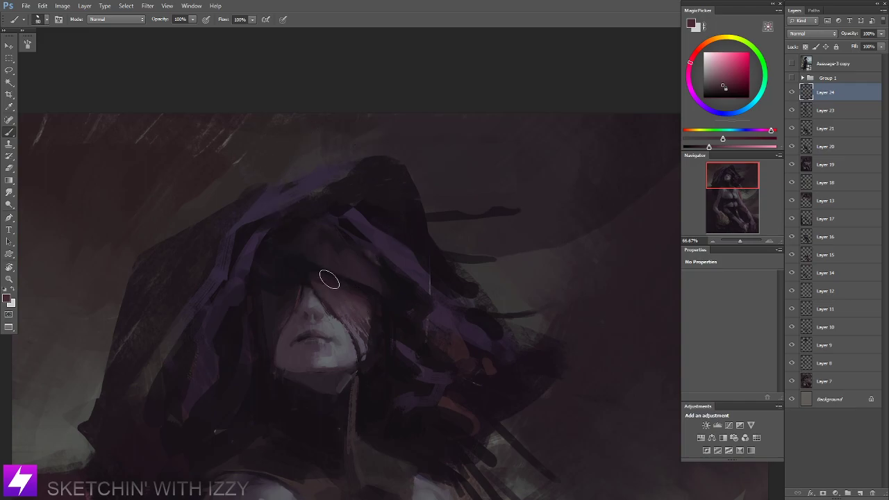
pyautogui.press('r')
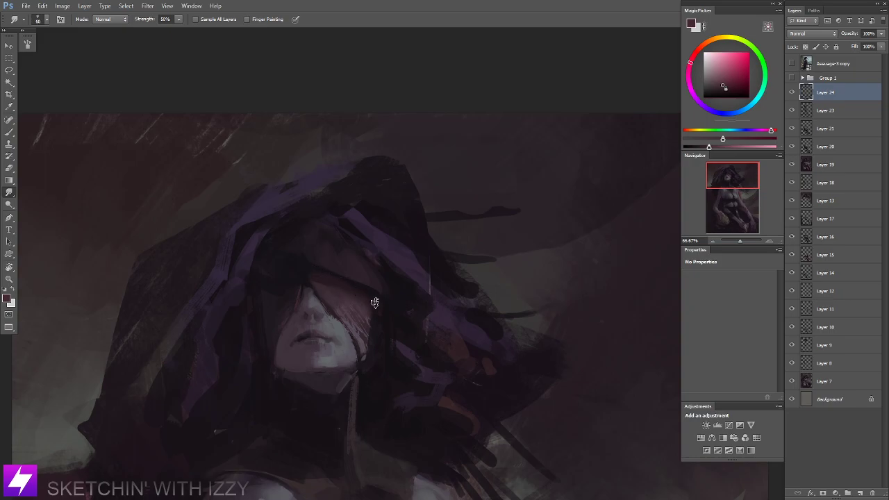
pyautogui.press('b')
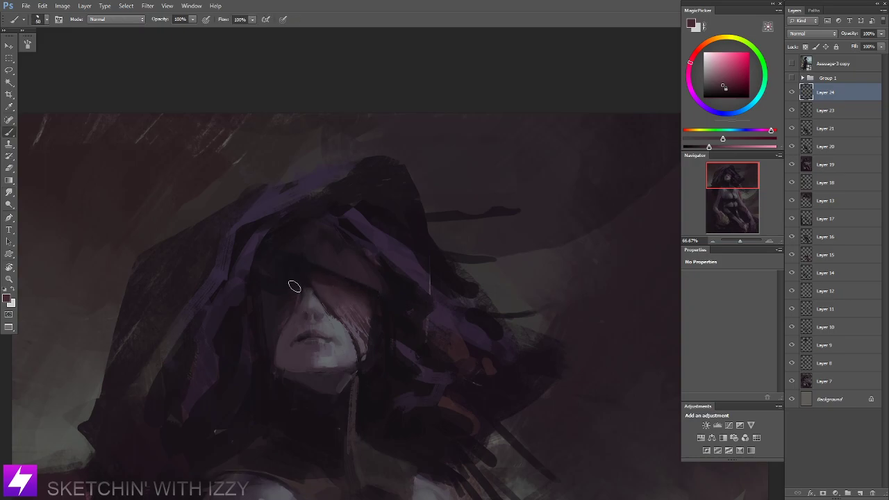
# Darken the shadowed side of the face and sharpen its edge along the nose with sampled dark tones and a smaller brush.
pyautogui.keyDown('alt'); pyautogui.click(325, 273); pyautogui.keyUp('alt')
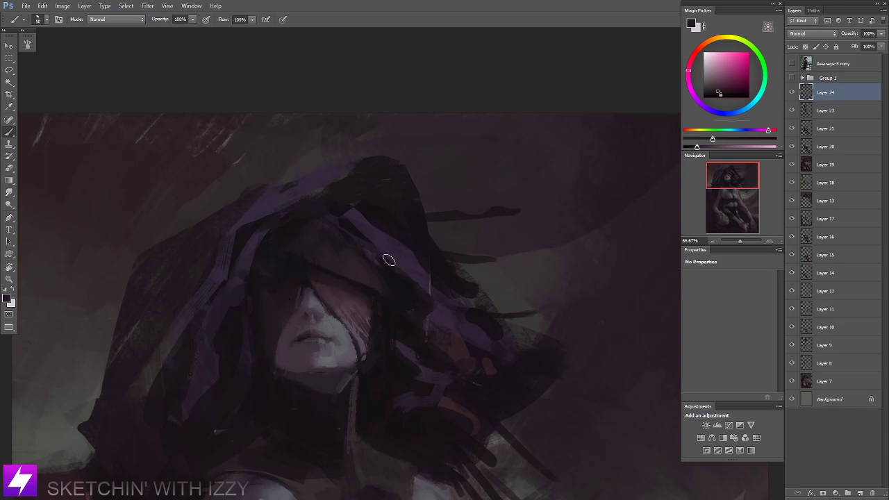
pyautogui.hotkey('ctrl', '+')
pyautogui.moveTo(308, 317); pyautogui.dragTo(341, 292)
pyautogui.press('[')
pyautogui.press('[')
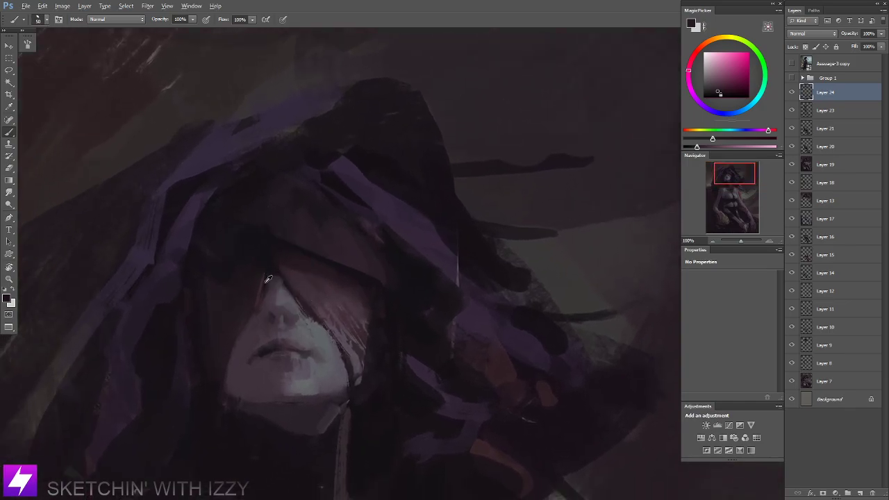
pyautogui.keyDown('alt'); pyautogui.click(266, 280); pyautogui.keyUp('alt')
pyautogui.press('[')
pyautogui.press('[')
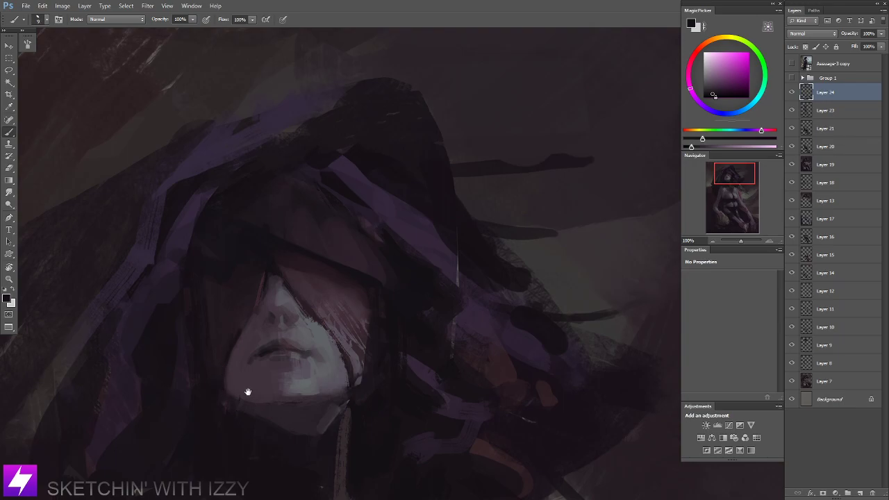
pyautogui.moveTo(248, 392); pyautogui.dragTo(253, 407)
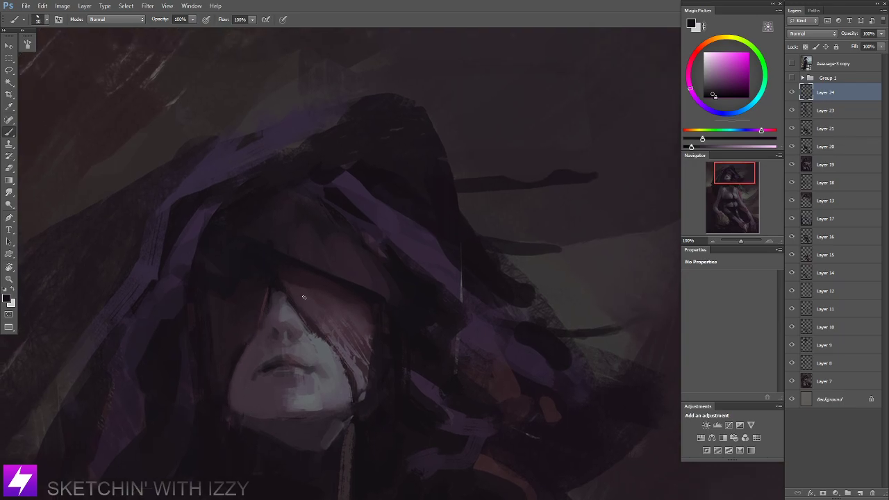
# Repaint the lit cheek along the diagonal dark strand with sampled grey skin tones.
pyautogui.hotkey('ctrl', '-')
pyautogui.hotkey('ctrl', '+')
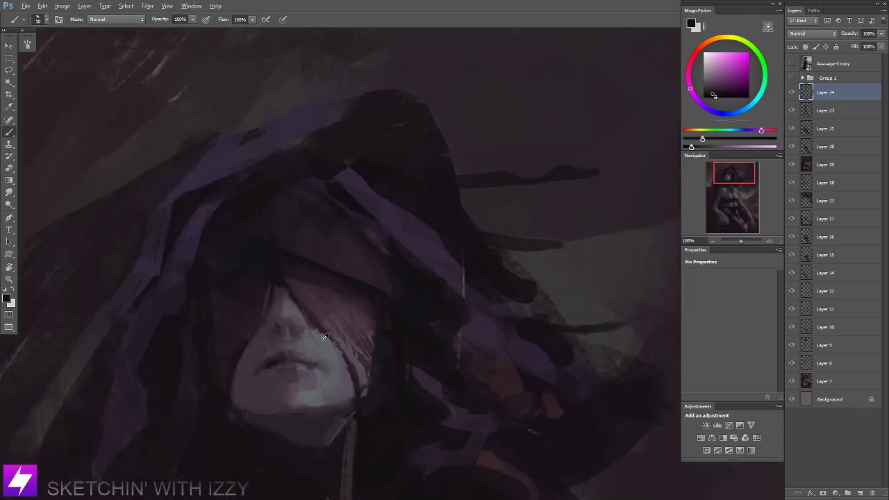
pyautogui.keyDown('alt'); pyautogui.click(324, 336); pyautogui.keyUp('alt')
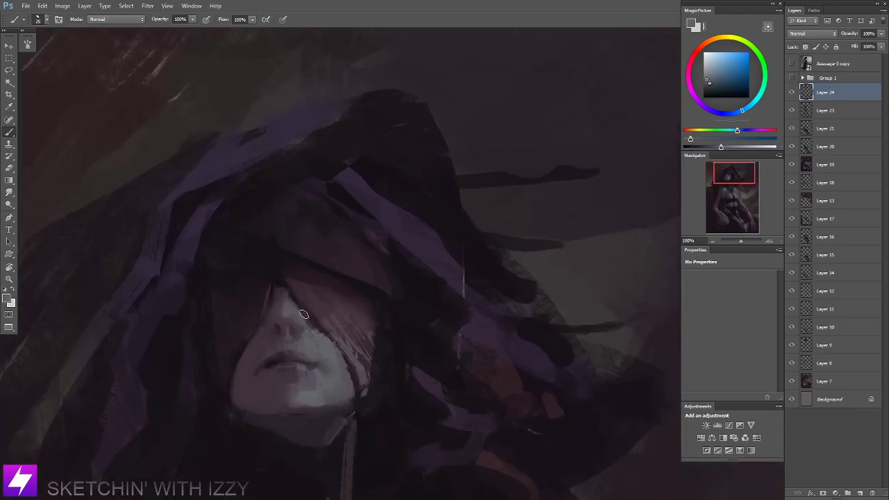
pyautogui.keyDown('alt'); pyautogui.click(325, 360); pyautogui.keyUp('alt')
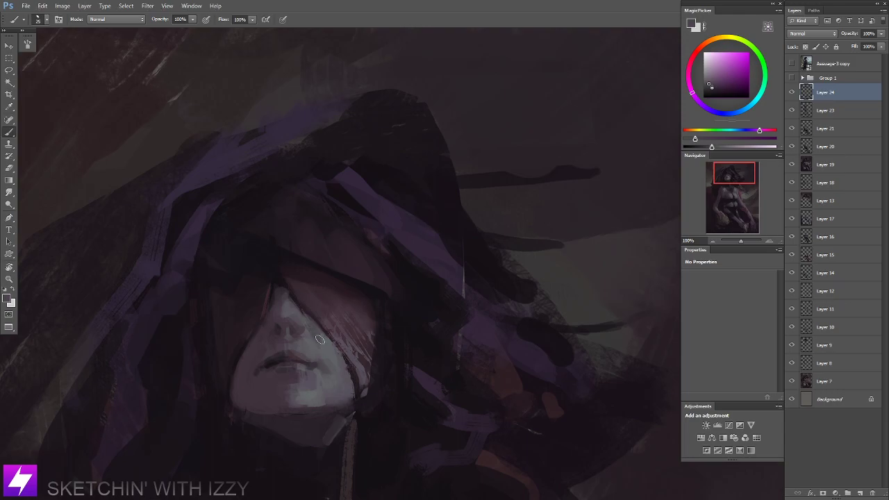
pyautogui.keyDown('alt'); pyautogui.click(331, 353); pyautogui.keyUp('alt')
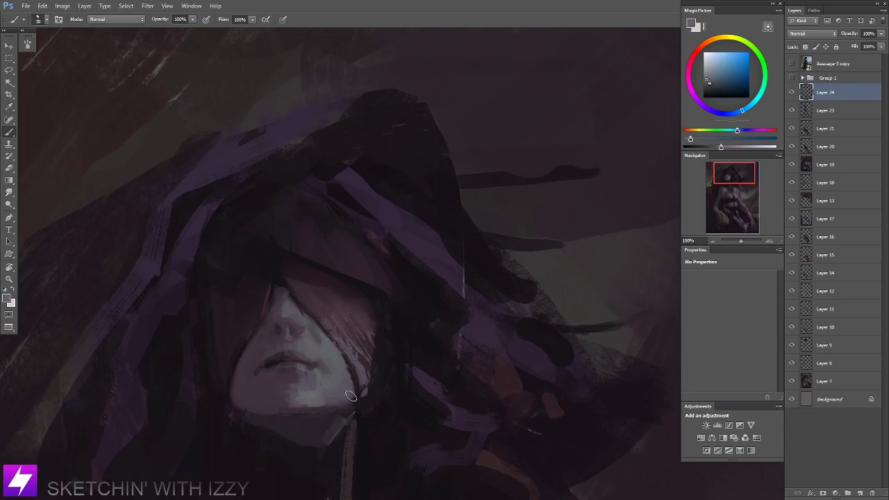
# Refine the lips and the skin around the mouth with sampled shadow and skin tones.
pyautogui.hotkey('ctrl', '-')
pyautogui.hotkey('ctrl', '-')
pyautogui.moveTo(435, 319)
pyautogui.mouseDown()
pyautogui.moveTo(454, 326)
pyautogui.moveTo(435, 318)
pyautogui.mouseUp()
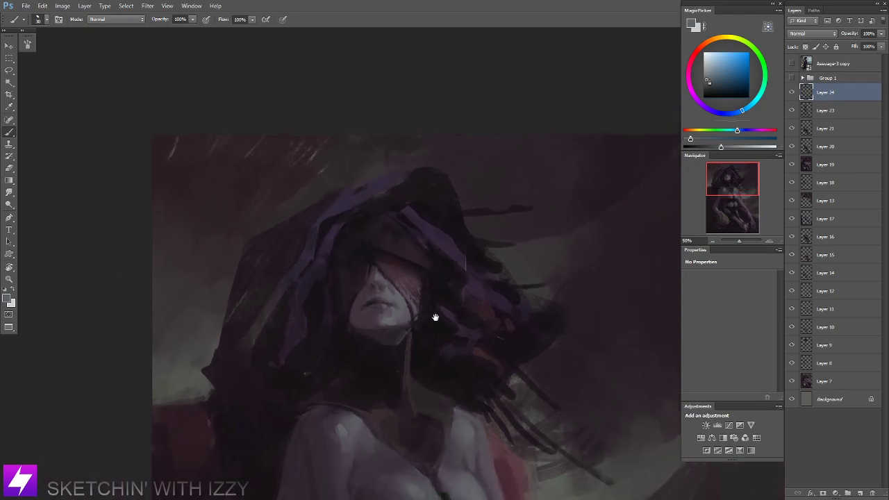
pyautogui.moveTo(449, 401); pyautogui.dragTo(461, 355)
pyautogui.hotkey('ctrl', '-')
pyautogui.moveTo(437, 297); pyautogui.dragTo(448, 343)
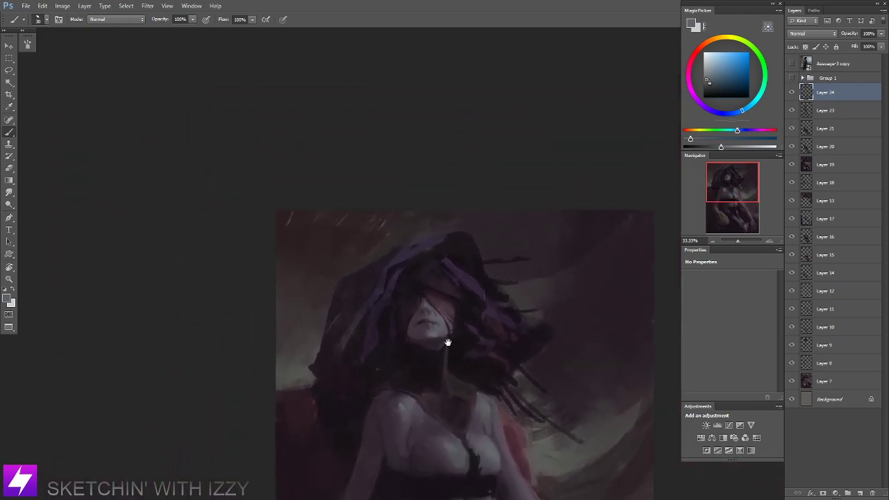
pyautogui.hotkey('ctrl', '+')
pyautogui.scroll(1, 420, 344)
pyautogui.keyDown('alt'); pyautogui.click(390, 340); pyautogui.keyUp('alt')
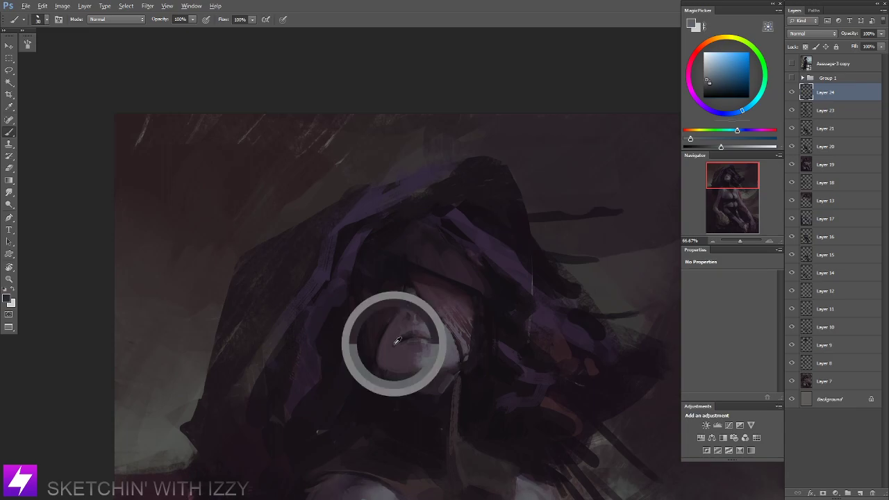
pyautogui.keyDown('alt'); pyautogui.click(433, 341); pyautogui.keyUp('alt')
pyautogui.keyDown('alt'); pyautogui.click(421, 336); pyautogui.keyUp('alt')
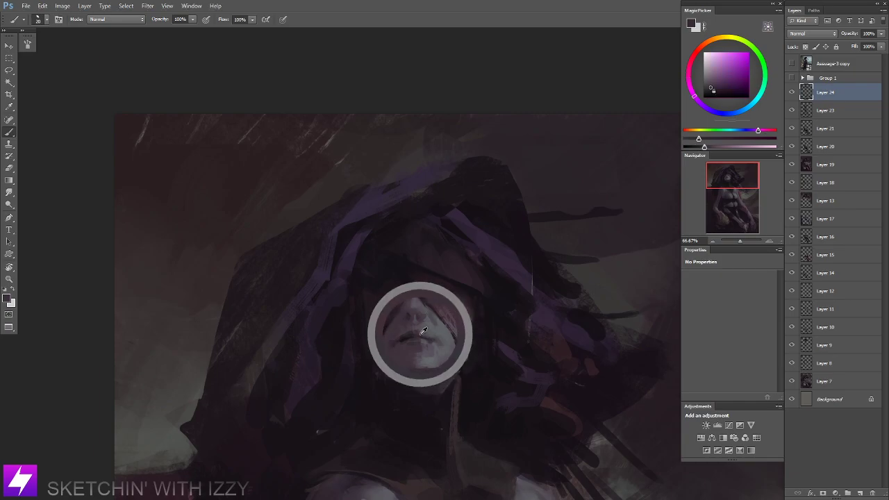
pyautogui.scroll(-2, 524, 263)
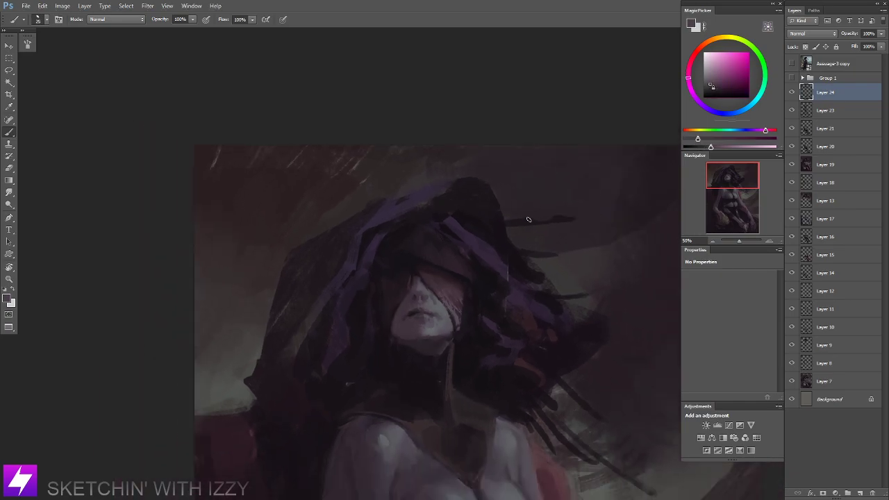
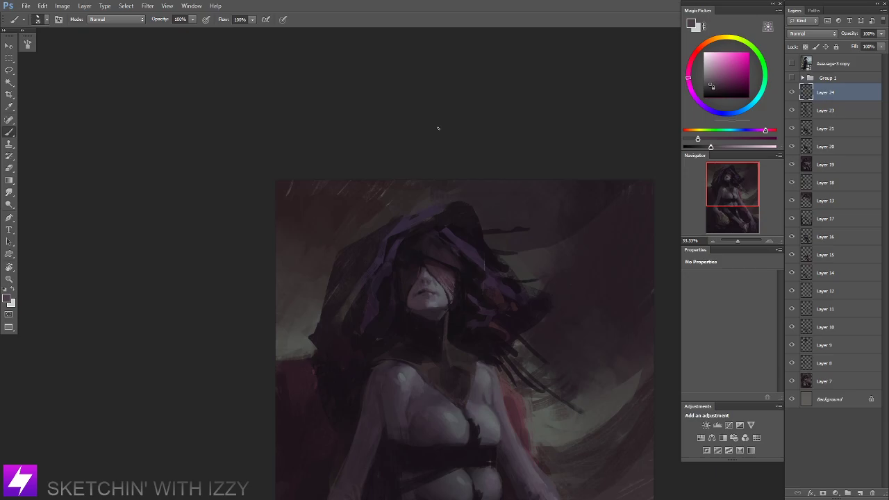
# Rework the hood's dark folds and violet bands with sampled near-black and violet tones.
pyautogui.moveTo(401, 261); pyautogui.dragTo(386, 260)
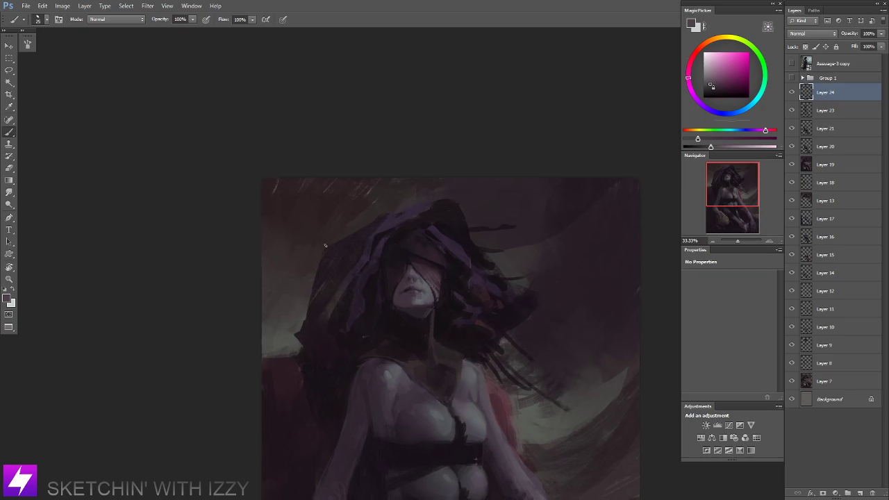
pyautogui.hotkey('ctrl', '+')
pyautogui.moveTo(331, 285); pyautogui.dragTo(347, 301)
pyautogui.keyDown('alt'); pyautogui.click(330, 311); pyautogui.keyUp('alt')
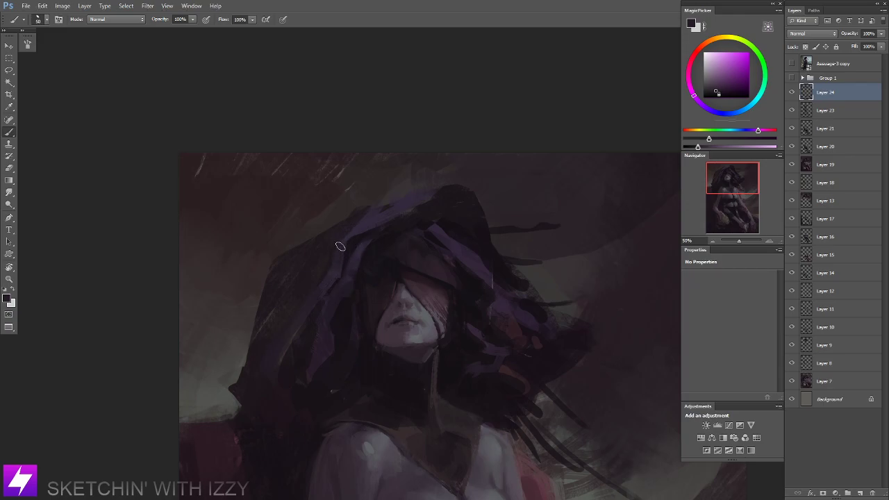
pyautogui.keyDown('alt'); pyautogui.click(355, 229); pyautogui.keyUp('alt')
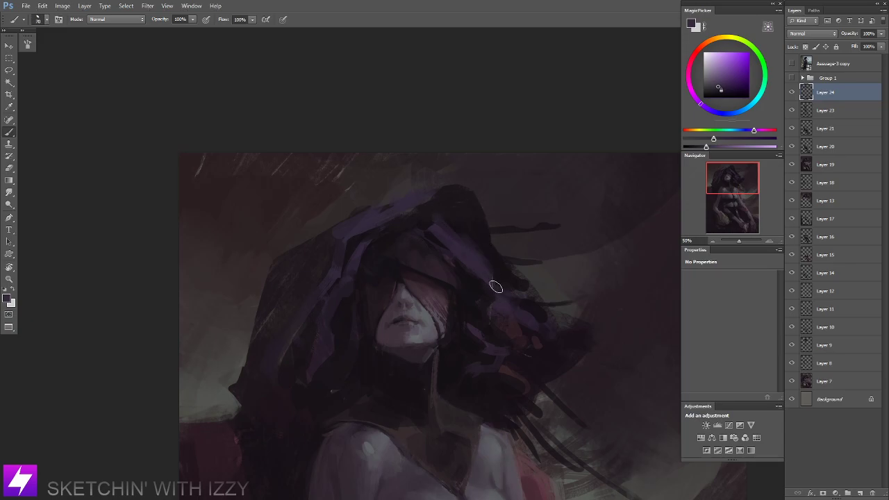
# Paint violet strokes inside the hood above the eye band with a smaller brush and smudge them at 50% strength.
pyautogui.moveTo(443, 269); pyautogui.dragTo(453, 270)
pyautogui.press('[')
pyautogui.press('[')
pyautogui.press('[')
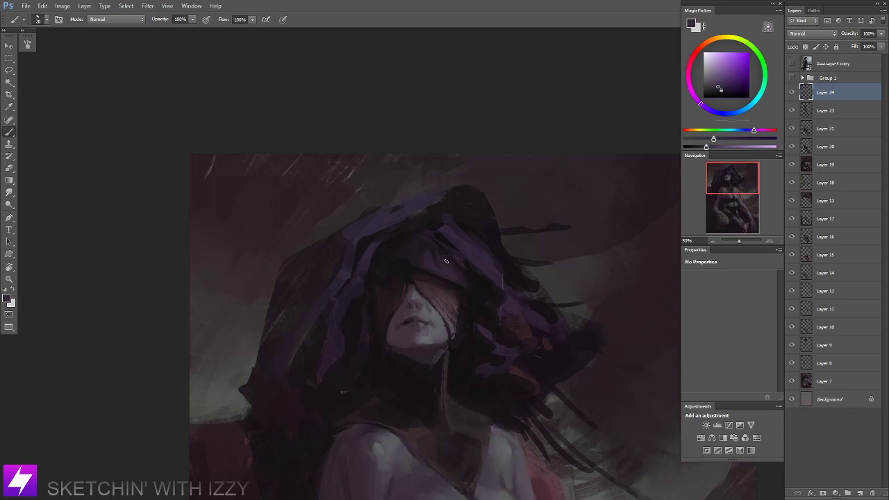
pyautogui.press('r')
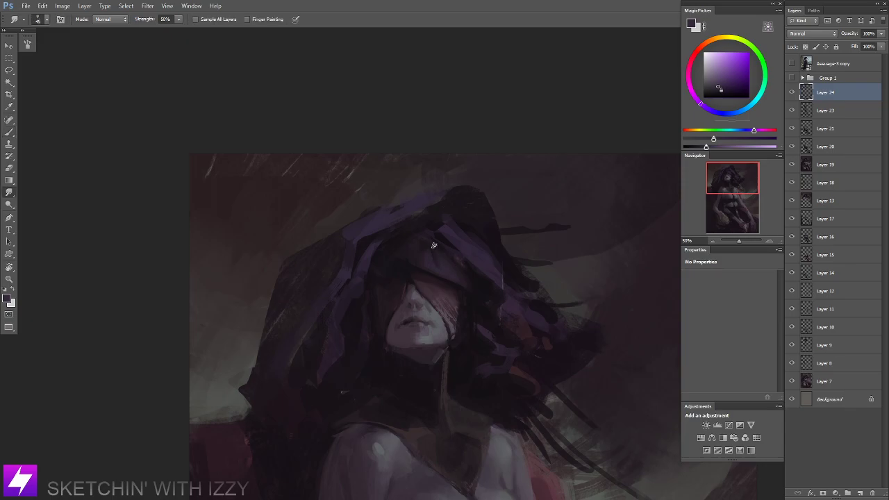
pyautogui.moveTo(516, 288)
pyautogui.mouseDown()
pyautogui.moveTo(504, 282)
pyautogui.moveTo(504, 297)
pyautogui.mouseUp()
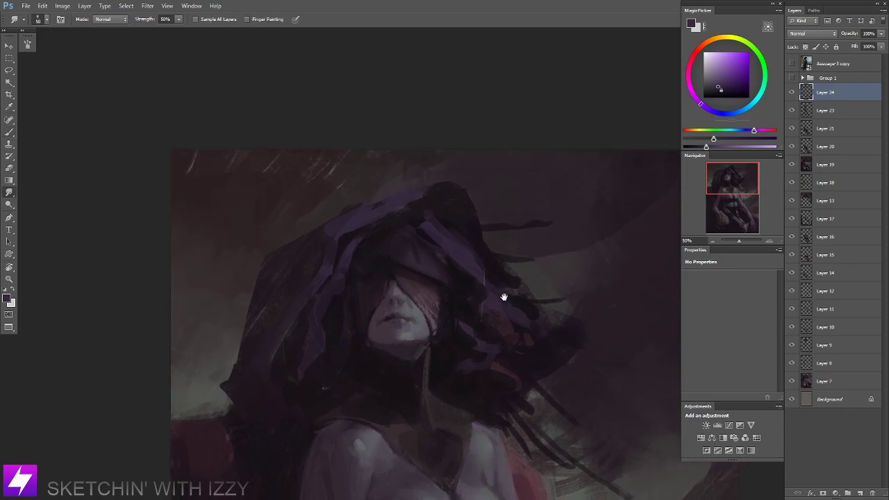
# Paint violet strokes into the windblown folds beside the face with a larger brush, adding sampled near-black shadows between them.
pyautogui.press('b')
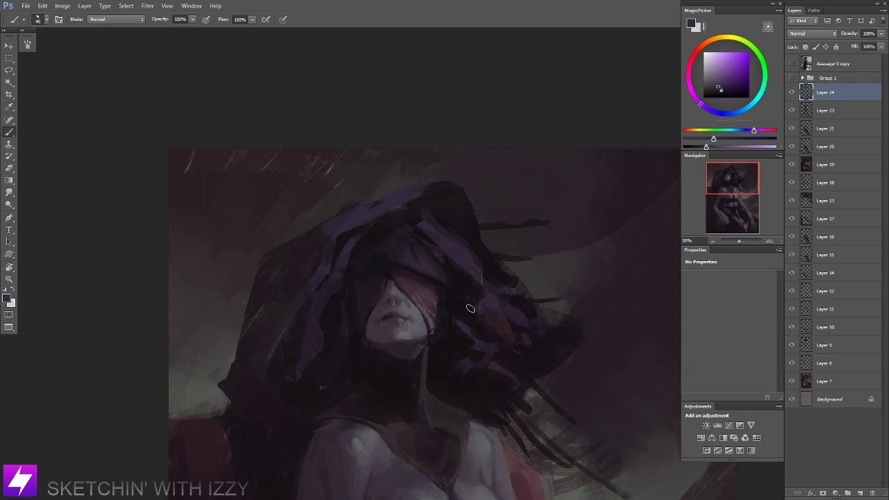
pyautogui.press(']')
pyautogui.press(']')
pyautogui.moveTo(501, 348); pyautogui.dragTo(511, 359)
pyautogui.keyDown('alt'); pyautogui.click(487, 354); pyautogui.keyUp('alt')
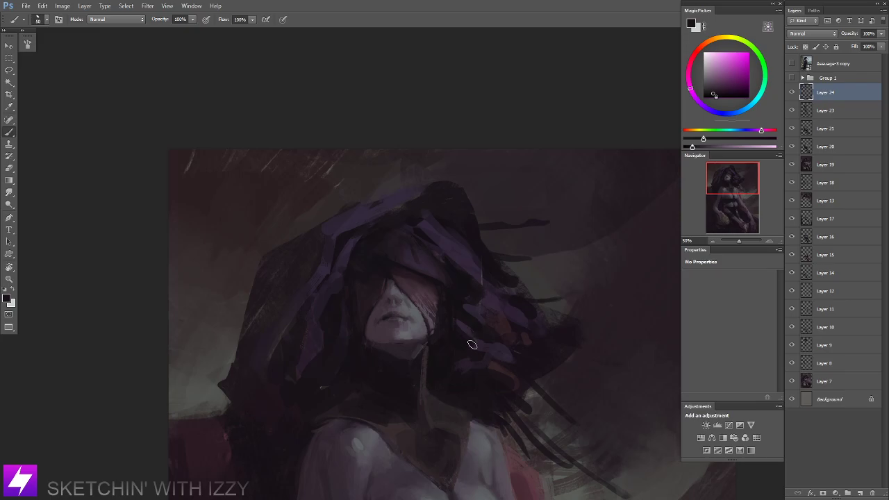
# Reshape the tip of the windblown hair into a pointed silhouette with near-black paint.
pyautogui.press('[')
pyautogui.hotkey('ctrl', '-')
pyautogui.moveTo(528, 345); pyautogui.dragTo(477, 84)
pyautogui.press('r')
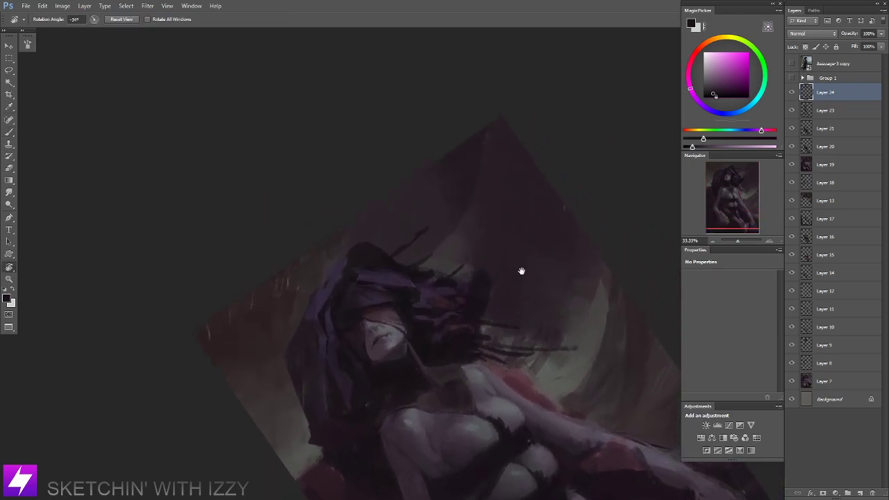
pyautogui.press('b')
pyautogui.press('Escape')
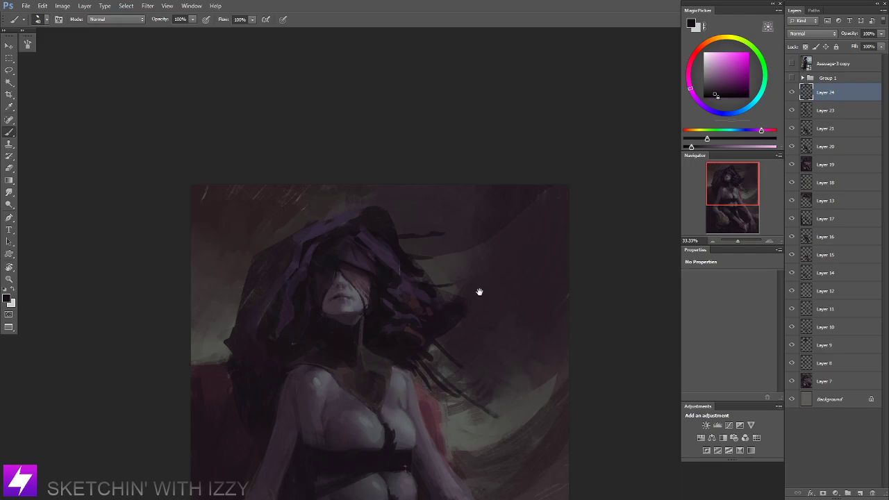
pyautogui.moveTo(460, 307)
pyautogui.mouseDown()
pyautogui.moveTo(499, 305)
pyautogui.moveTo(464, 312)
pyautogui.moveTo(494, 308)
pyautogui.moveTo(449, 329)
pyautogui.moveTo(481, 321)
pyautogui.mouseUp()
pyautogui.press(']')
pyautogui.press(']')
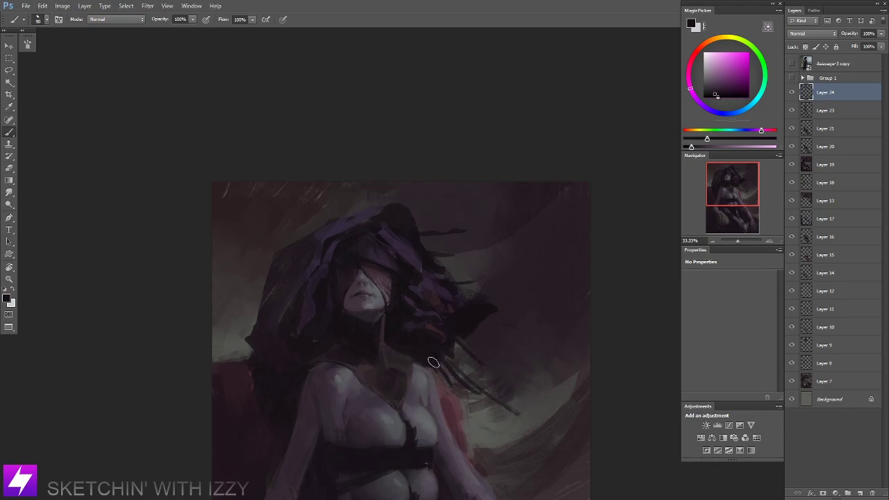
pyautogui.moveTo(448, 373); pyautogui.dragTo(458, 362)
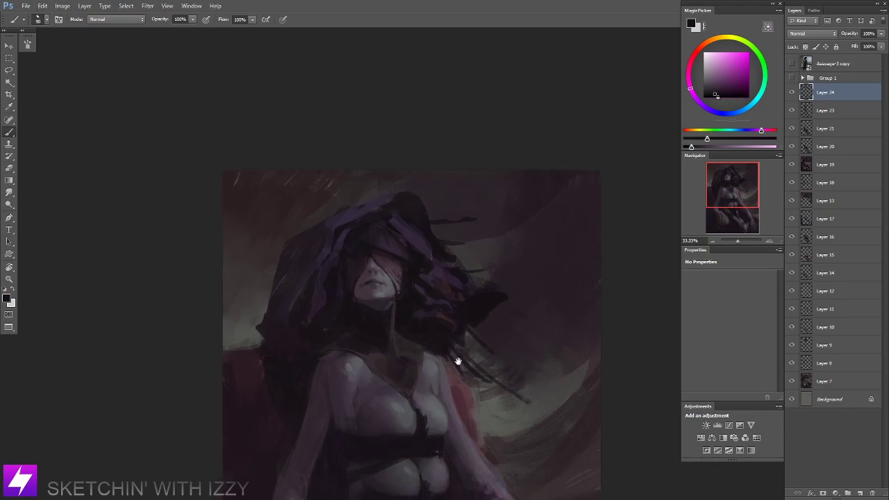
# Add thin violet accents to the hood with a sampled colour and flip the canvas horizontally.
pyautogui.moveTo(416, 202); pyautogui.dragTo(421, 234)
pyautogui.keyDown('alt'); pyautogui.click(422, 254); pyautogui.keyUp('alt')
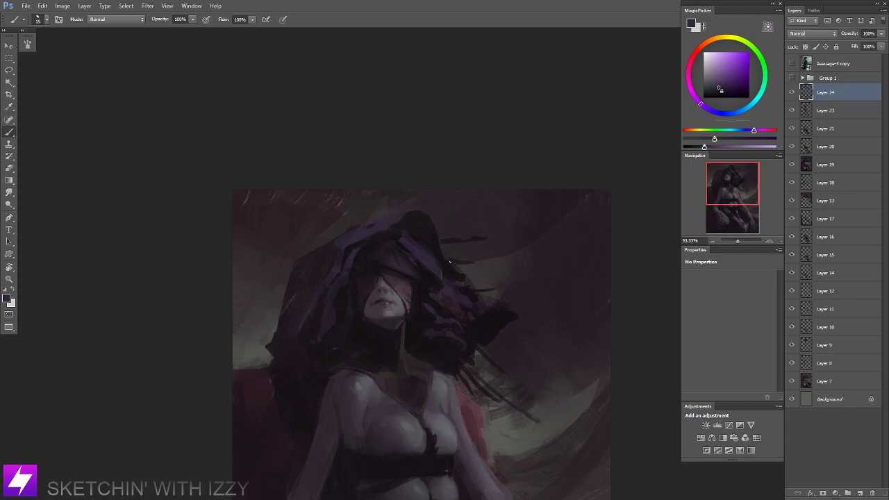
pyautogui.scroll(-1, 500, 264)
pyautogui.scroll(2, 480, 250)
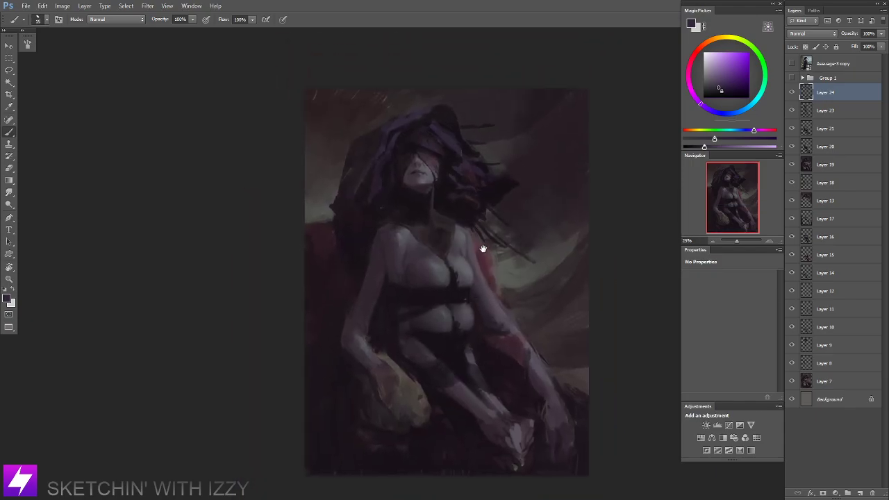
pyautogui.hotkey('ctrl', 'shift', 'h')
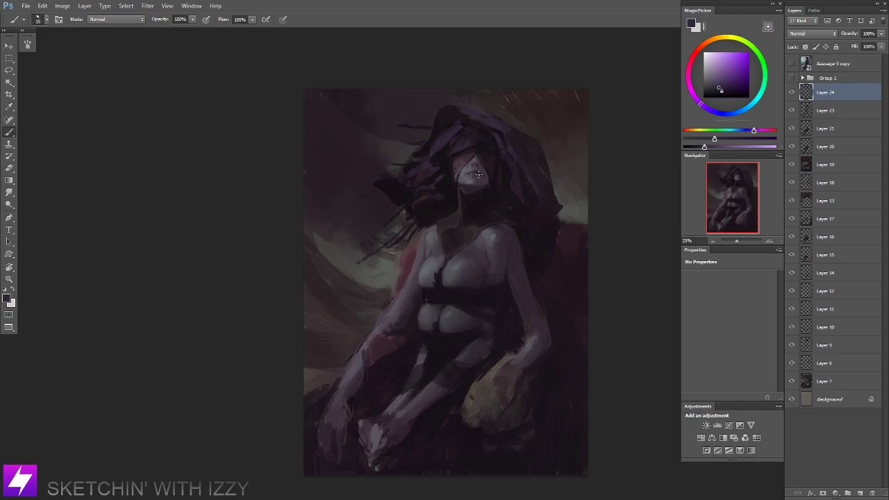
# Darken the windblown folds beside the face with a sampled near-black.
pyautogui.scroll(1, 478, 175)
pyautogui.scroll(2, 417, 232)
pyautogui.keyDown('alt'); pyautogui.click(440, 201); pyautogui.keyUp('alt')
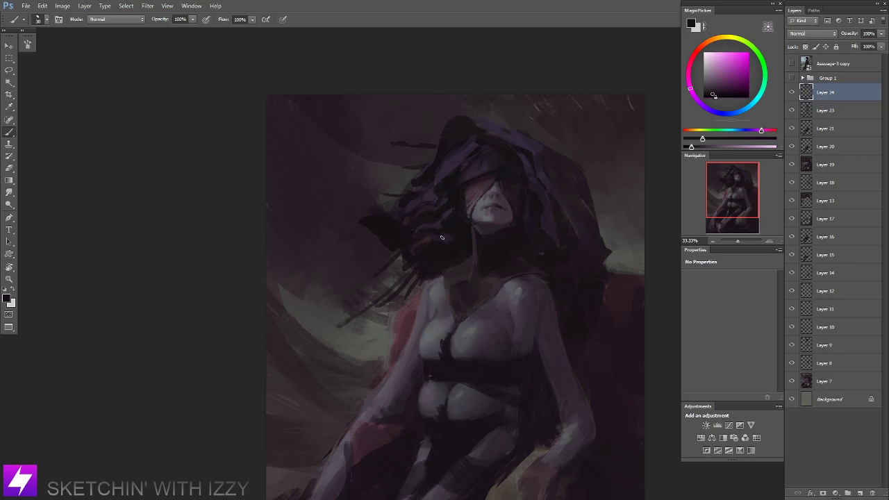
# Touch up the hood's lower folds above the shoulder with sampled dark brown and near-black.
pyautogui.scroll(1, 441, 238)
pyautogui.keyDown('alt'); pyautogui.click(401, 269); pyautogui.keyUp('alt')
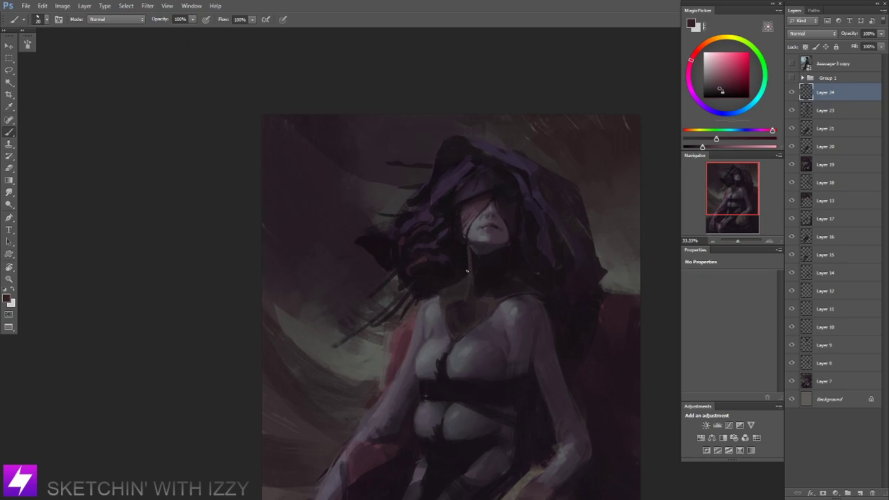
pyautogui.moveTo(441, 310); pyautogui.dragTo(398, 306)
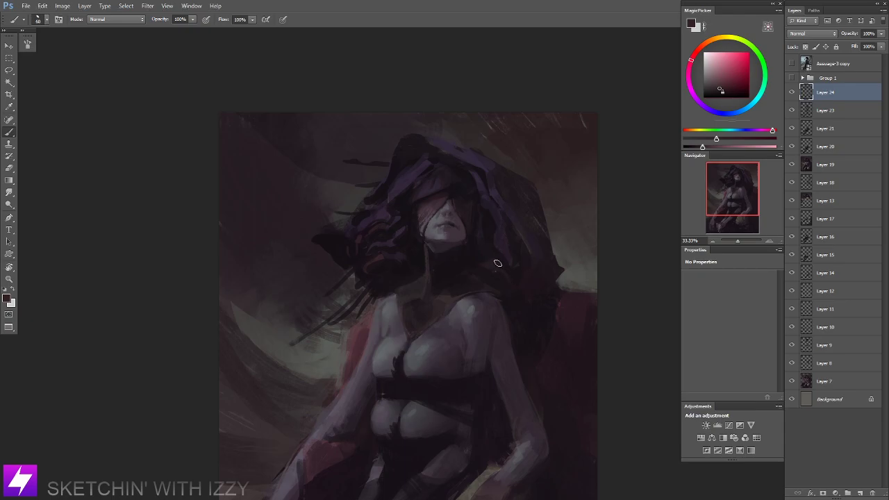
pyautogui.keyDown('alt'); pyautogui.click(490, 262); pyautogui.keyUp('alt')
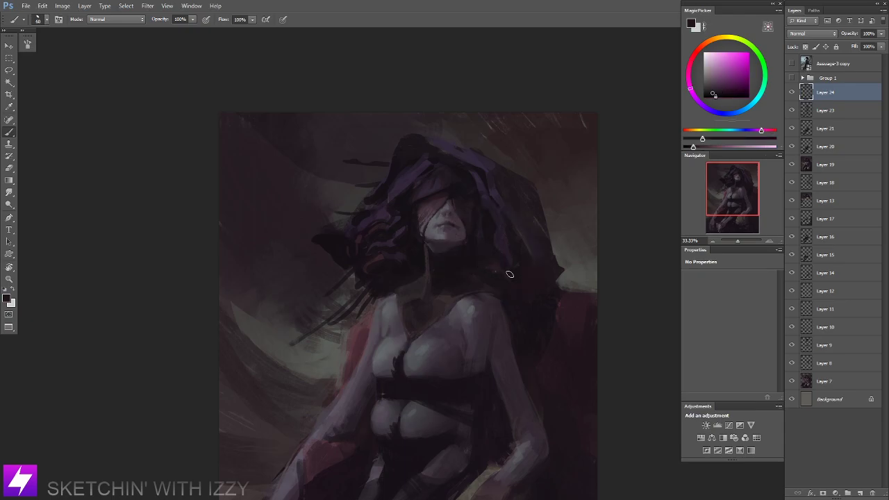
pyautogui.moveTo(507, 273); pyautogui.dragTo(514, 327)
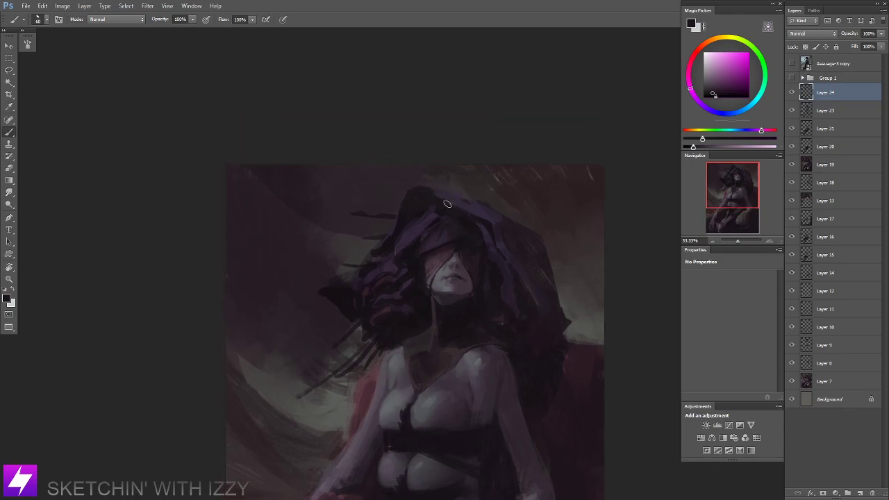
# Refine the edges of the violet hood fold above the face with a smaller near-black brush.
pyautogui.hotkey('ctrl', '+')
pyautogui.moveTo(440, 210); pyautogui.dragTo(441, 226)
pyautogui.keyDown('alt'); pyautogui.click(401, 262); pyautogui.keyUp('alt')
pyautogui.press('[')
pyautogui.press('[')
pyautogui.press('[')
pyautogui.press('[')
pyautogui.press('[')
pyautogui.press('[')
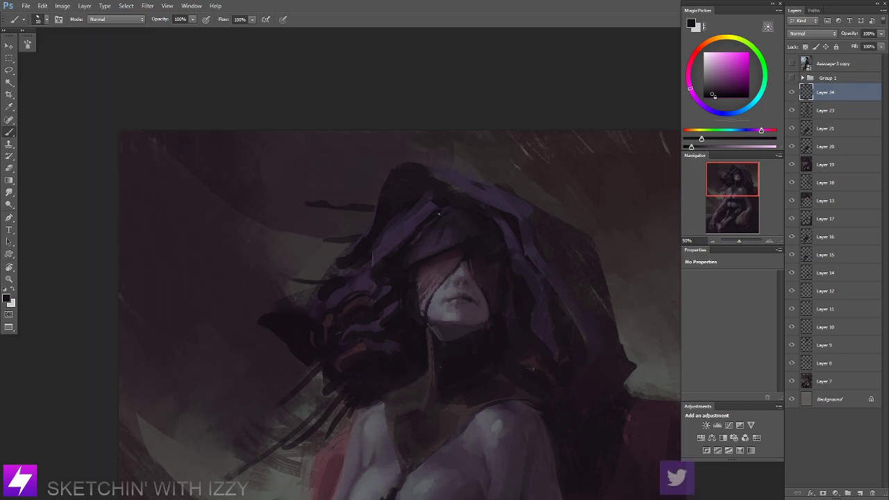
pyautogui.press(']')
pyautogui.press(']')
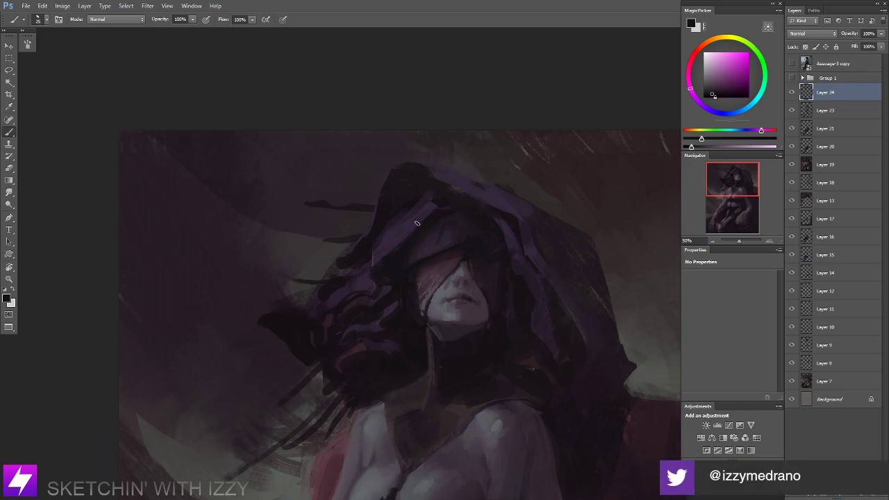
# Soften the hood fold beside the covered eyes using sampled muted violet and near-black.
pyautogui.keyDown('alt'); pyautogui.click(382, 250); pyautogui.keyUp('alt')
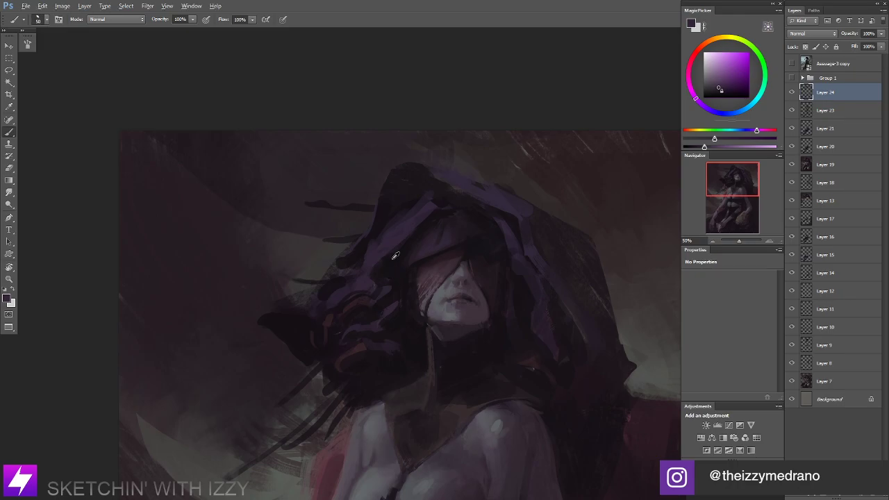
pyautogui.keyDown('alt'); pyautogui.click(388, 263); pyautogui.keyUp('alt')
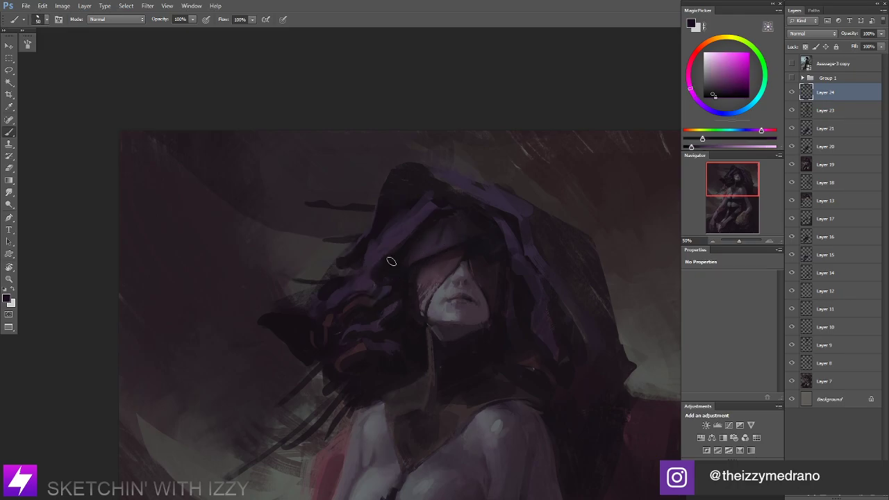
pyautogui.hotkey('ctrl', '-')
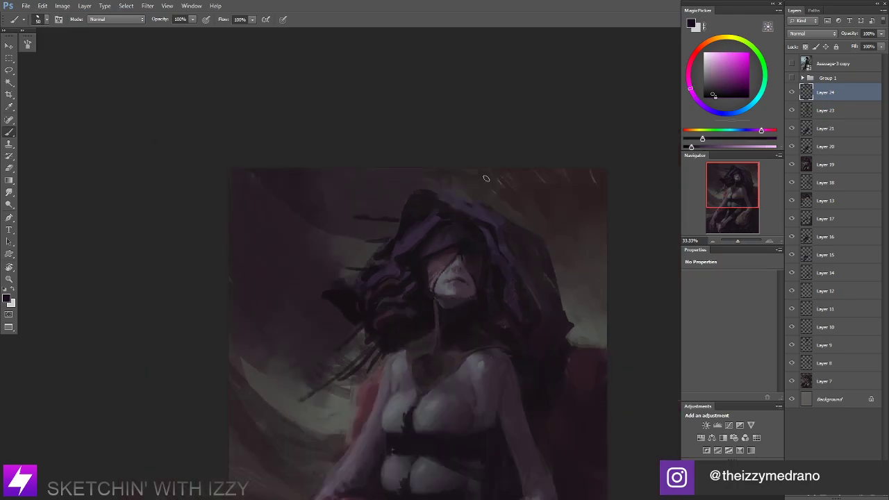
# Rotate the canvas, paint sampled dark violet into the hood's upper folds with a larger brush, and restore the upright view.
pyautogui.press('r')
pyautogui.moveTo(497, 264)
pyautogui.mouseDown()
pyautogui.moveTo(486, 302)
pyautogui.moveTo(446, 311)
pyautogui.moveTo(460, 325)
pyautogui.mouseUp()
pyautogui.hotkey('ctrl', '+')
pyautogui.press('b')
pyautogui.keyDown('alt'); pyautogui.click(405, 350); pyautogui.keyUp('alt')
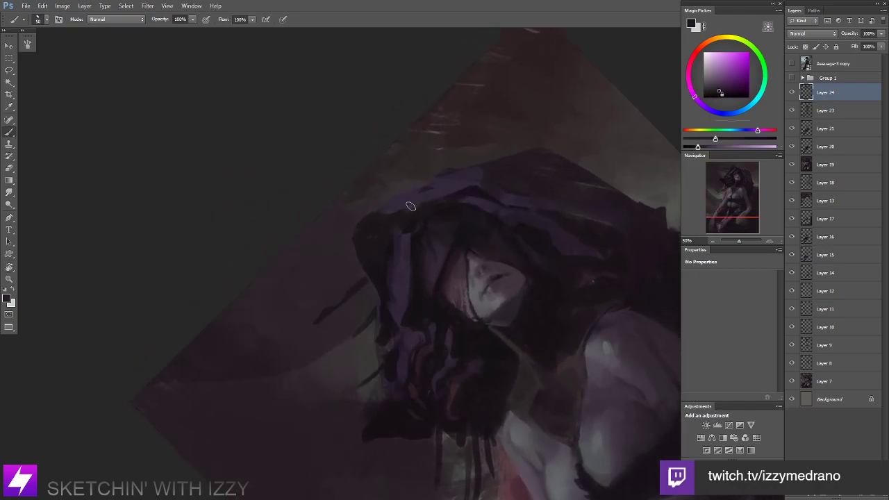
pyautogui.press(']')
pyautogui.press(']')
pyautogui.moveTo(417, 221)
pyautogui.mouseDown()
pyautogui.moveTo(395, 286)
pyautogui.moveTo(440, 280)
pyautogui.moveTo(437, 273)
pyautogui.moveTo(450, 280)
pyautogui.mouseUp()
pyautogui.press('[')
pyautogui.press('Escape')
pyautogui.hotkey('ctrl', '-')
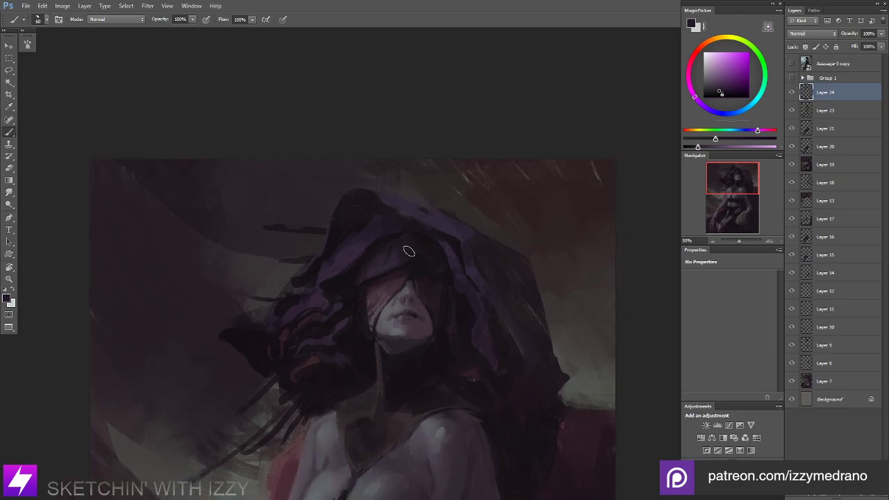
pyautogui.hotkey('ctrl', '-')
pyautogui.moveTo(405, 327); pyautogui.dragTo(408, 248)
pyautogui.moveTo(415, 290); pyautogui.dragTo(421, 293)
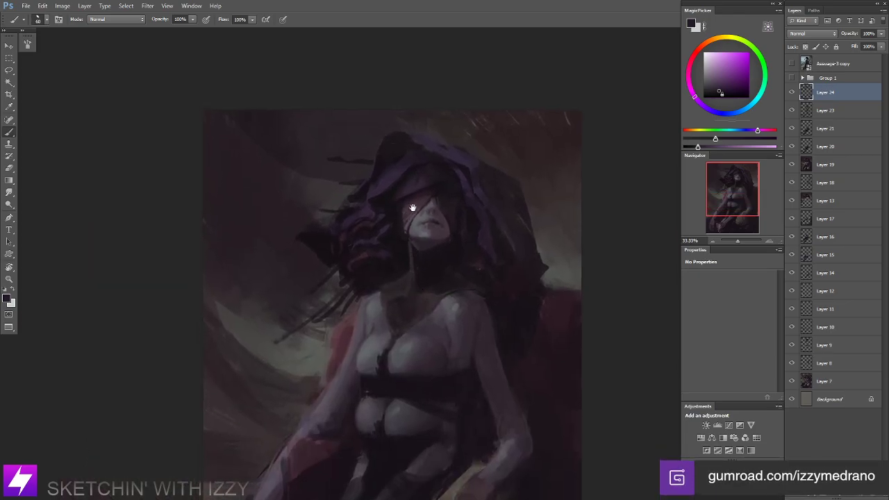
# Paint long, thin near-black strands blowing out from the hood's crown and from beneath the windblown hair.
pyautogui.keyDown('alt'); pyautogui.click(389, 158); pyautogui.keyUp('alt')
pyautogui.moveTo(373, 166); pyautogui.dragTo(280, 172)
pyautogui.moveTo(360, 166)
pyautogui.mouseDown()
pyautogui.moveTo(333, 171)
pyautogui.moveTo(371, 167)
pyautogui.mouseUp()
pyautogui.hotkey('ctrl', 'z')
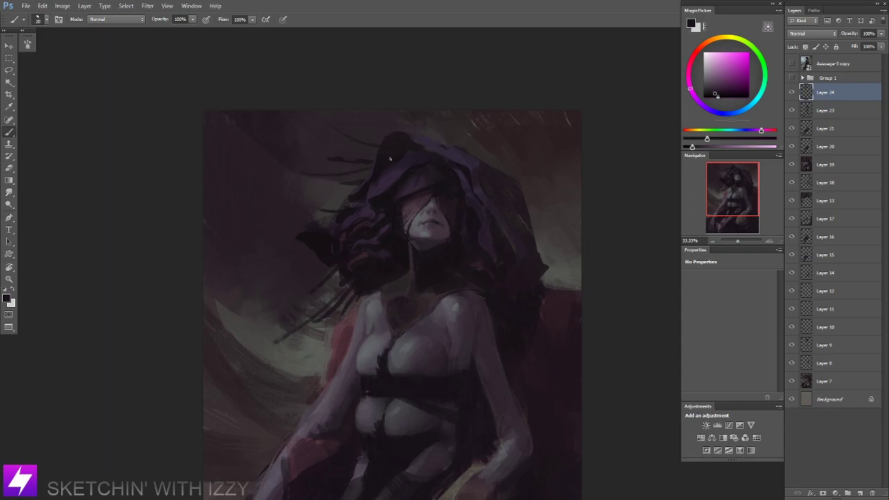
pyautogui.moveTo(398, 210); pyautogui.dragTo(413, 217)
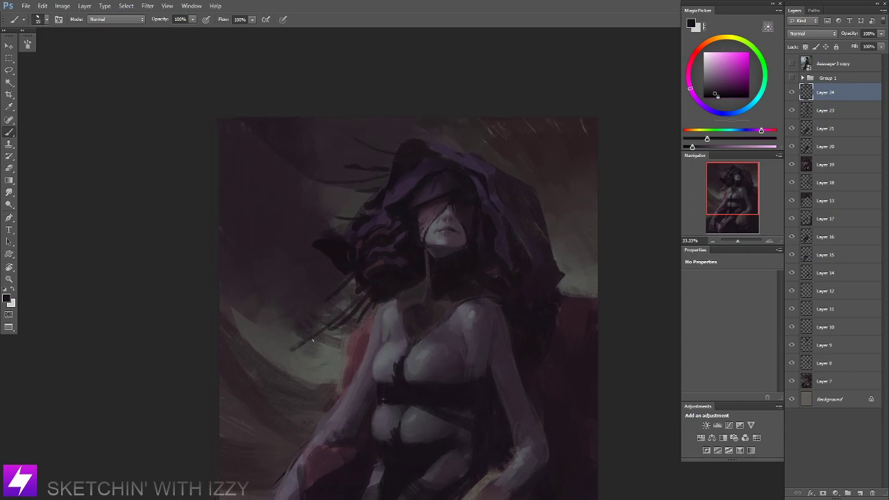
pyautogui.moveTo(307, 343); pyautogui.dragTo(355, 310)
pyautogui.moveTo(368, 260); pyautogui.dragTo(364, 277)
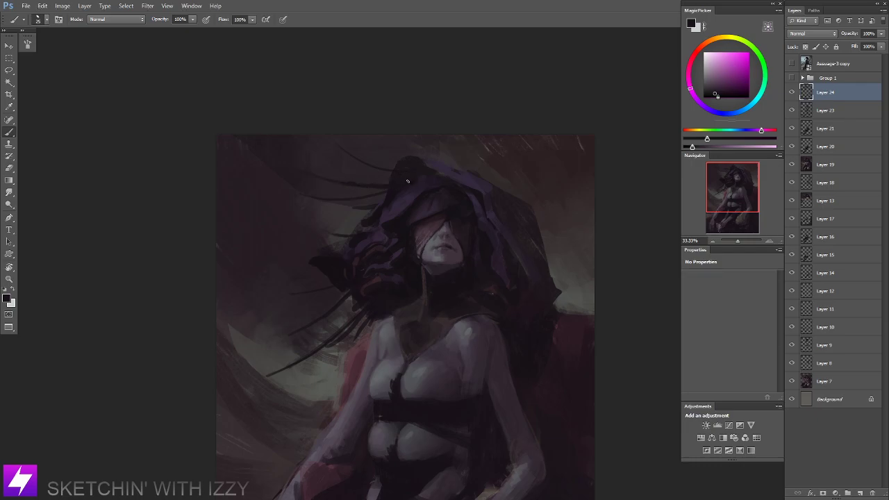
# Examine the whole composition and the windblown strands, flipping the canvas horizontally for a mirrored check.
pyautogui.moveTo(493, 236); pyautogui.dragTo(492, 246)
pyautogui.moveTo(420, 322); pyautogui.dragTo(426, 324)
pyautogui.moveTo(508, 313); pyautogui.dragTo(456, 308)
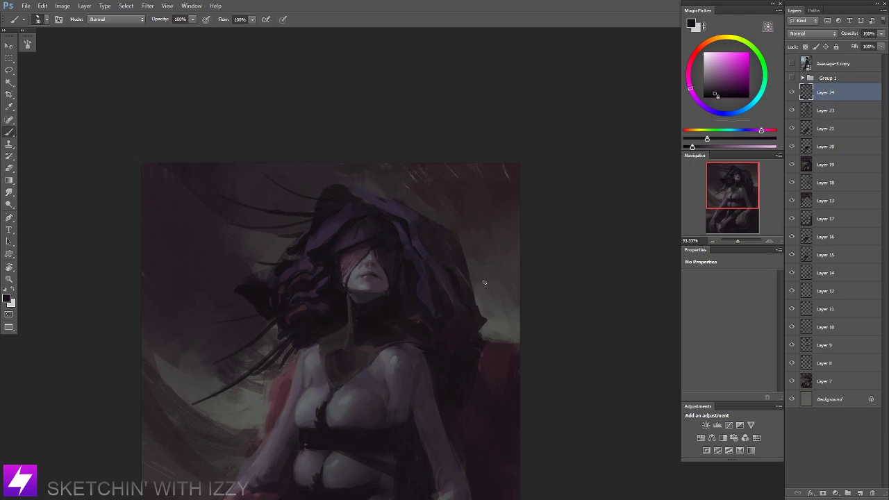
pyautogui.moveTo(462, 290); pyautogui.dragTo(466, 288)
pyautogui.moveTo(462, 211); pyautogui.dragTo(473, 210)
pyautogui.hotkey('ctrl', '-')
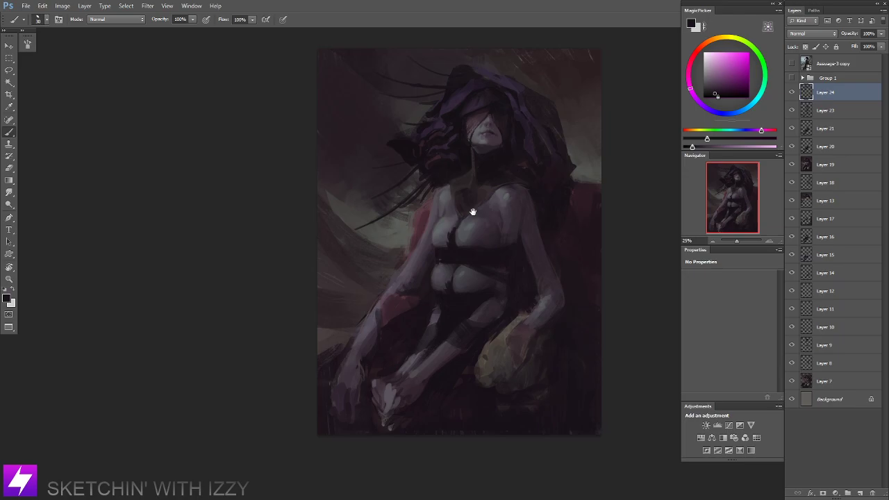
pyautogui.moveTo(473, 211)
pyautogui.mouseDown()
pyautogui.moveTo(383, 263)
pyautogui.moveTo(377, 252)
pyautogui.mouseUp()
pyautogui.moveTo(447, 233); pyautogui.dragTo(429, 236)
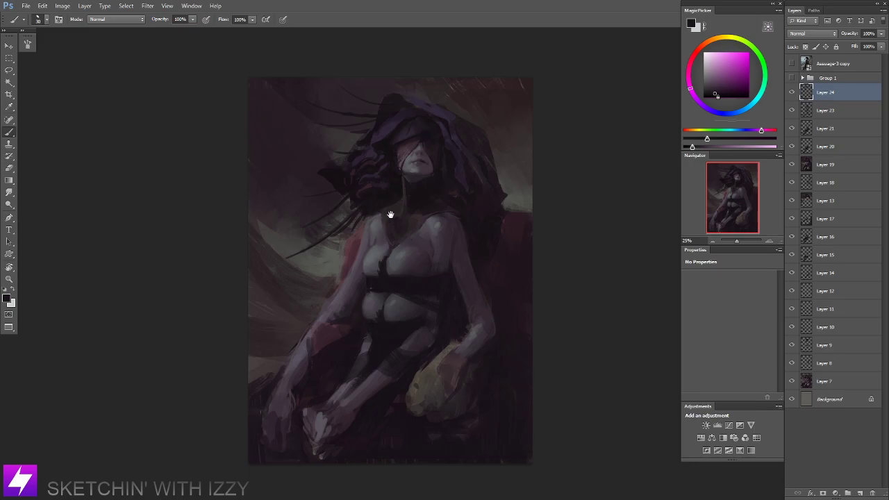
pyautogui.moveTo(391, 214); pyautogui.dragTo(380, 225)
pyautogui.hotkey('ctrl', '-')
pyautogui.hotkey('ctrl', 'shift', 'h')
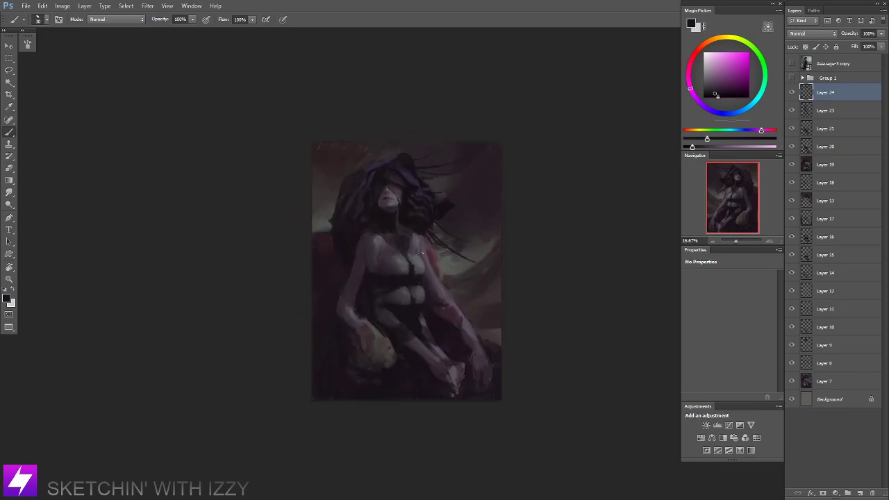
pyautogui.moveTo(429, 259); pyautogui.dragTo(439, 277)
pyautogui.hotkey('ctrl', '+')
pyautogui.hotkey('ctrl', '+')
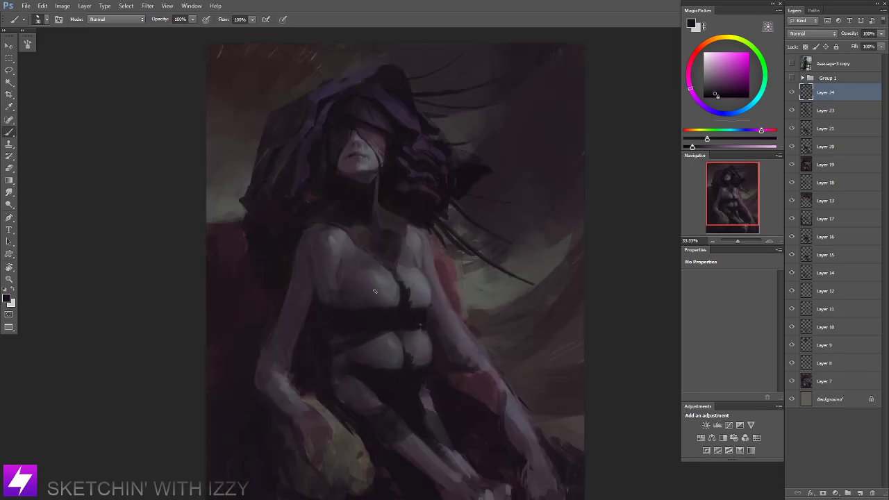
# Rotate the canvas, paint near-black over the hip and upper thigh to reshape the dark garment, and restore the upright view.
pyautogui.moveTo(350, 303); pyautogui.dragTo(370, 305)
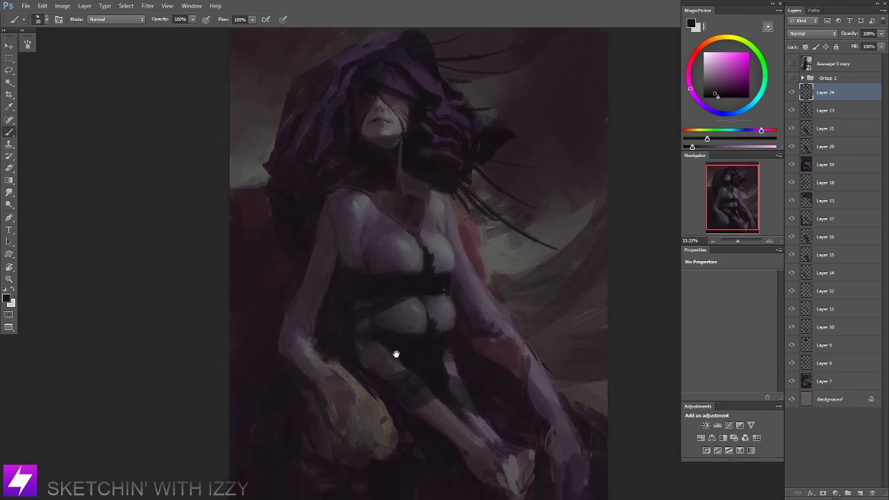
pyautogui.press('r')
pyautogui.moveTo(397, 352)
pyautogui.mouseDown()
pyautogui.moveTo(452, 341)
pyautogui.moveTo(503, 294)
pyautogui.moveTo(512, 254)
pyautogui.moveTo(540, 260)
pyautogui.moveTo(456, 315)
pyautogui.mouseUp()
pyautogui.press('b')
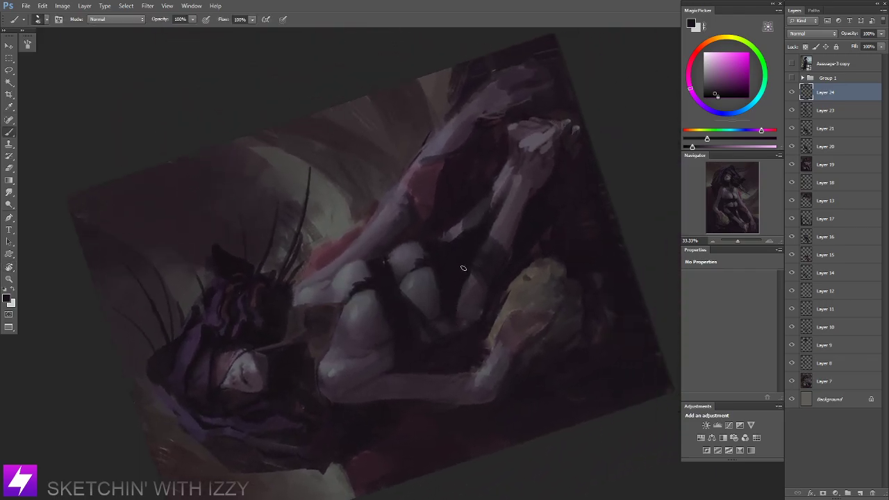
pyautogui.moveTo(463, 268); pyautogui.dragTo(463, 333)
pyautogui.moveTo(465, 293)
pyautogui.mouseDown()
pyautogui.moveTo(465, 332)
pyautogui.moveTo(451, 340)
pyautogui.moveTo(445, 314)
pyautogui.moveTo(439, 350)
pyautogui.mouseUp()
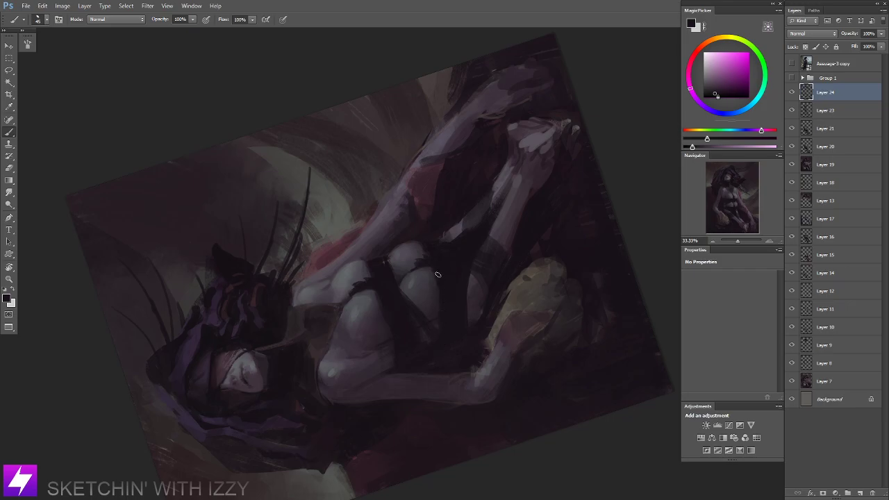
pyautogui.moveTo(433, 273); pyautogui.dragTo(434, 281)
pyautogui.moveTo(444, 245)
pyautogui.mouseDown()
pyautogui.moveTo(443, 293)
pyautogui.moveTo(458, 275)
pyautogui.mouseUp()
pyautogui.press('Escape')
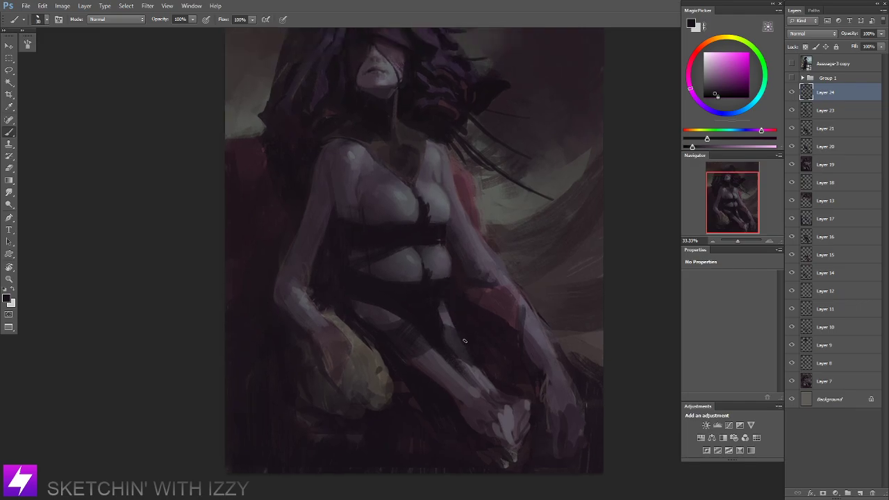
pyautogui.moveTo(464, 272); pyautogui.dragTo(487, 267)
# Rework the near-black straps across the ribs and waist on a rotated canvas and reset the rotation.
pyautogui.press('r')
pyautogui.scroll(1, 487, 267)
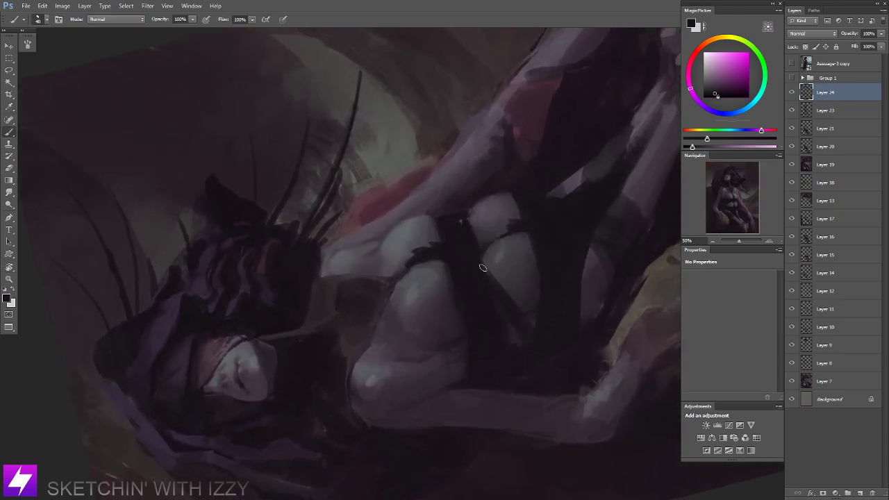
pyautogui.moveTo(468, 217)
pyautogui.mouseDown()
pyautogui.moveTo(497, 302)
pyautogui.moveTo(502, 274)
pyautogui.moveTo(484, 276)
pyautogui.moveTo(507, 268)
pyautogui.mouseUp()
pyautogui.press('Escape')
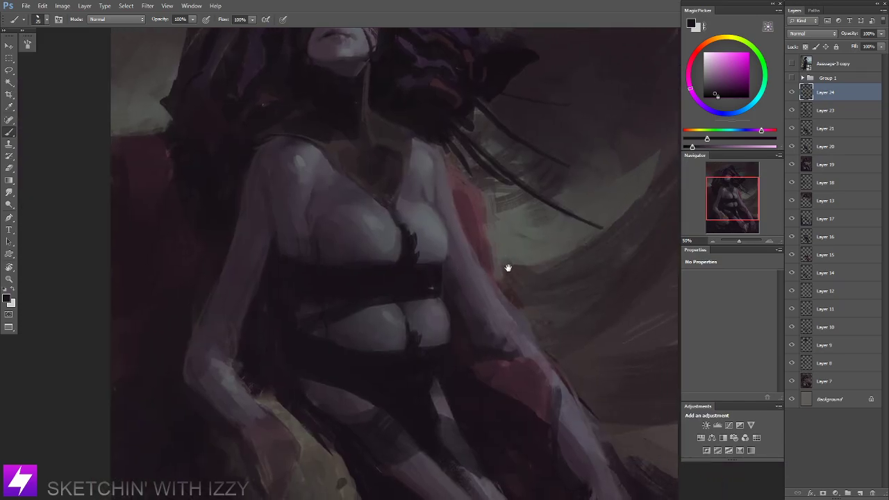
# Reinforce the dark chest band and surrounding shadows with a larger near-black brush.
pyautogui.press(']')
pyautogui.press(']')
pyautogui.press(']')
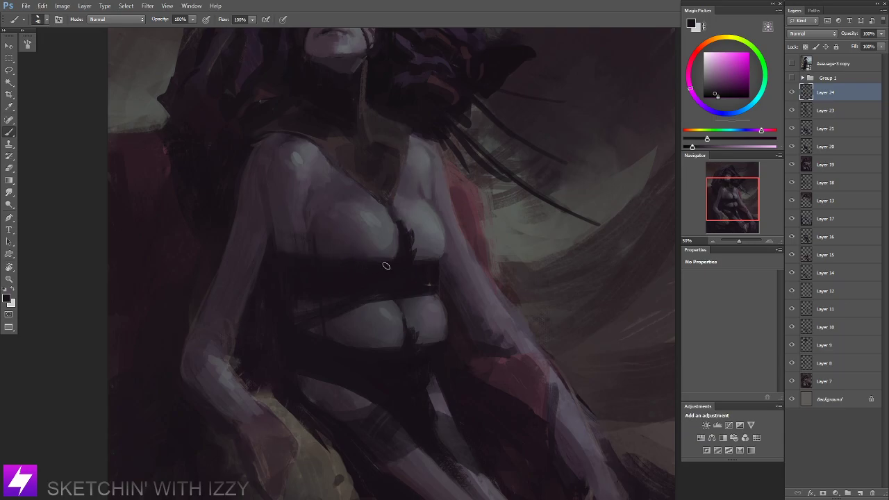
pyautogui.moveTo(415, 272)
pyautogui.mouseDown()
pyautogui.moveTo(402, 274)
pyautogui.moveTo(451, 290)
pyautogui.mouseUp()
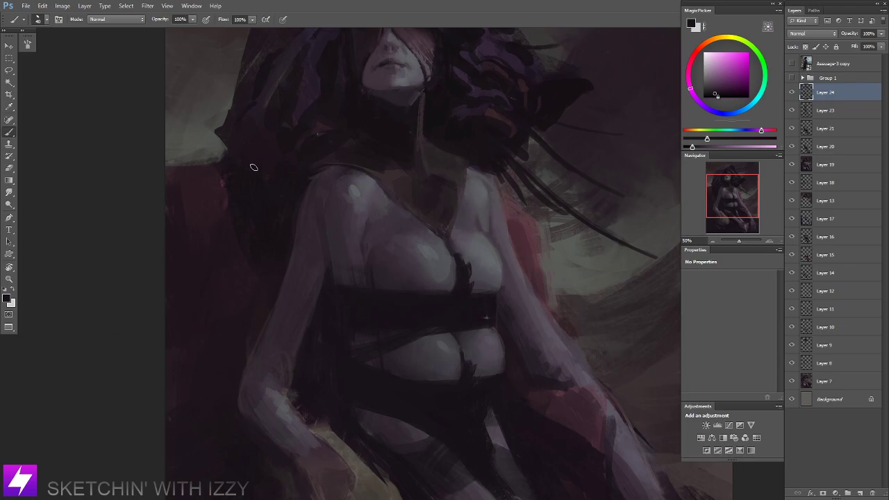
pyautogui.hotkey('ctrl', '-')
pyautogui.moveTo(369, 303); pyautogui.dragTo(340, 316)
pyautogui.moveTo(359, 243)
pyautogui.mouseDown()
pyautogui.moveTo(329, 290)
pyautogui.moveTo(356, 264)
pyautogui.mouseUp()
pyautogui.hotkey('ctrl', '+')
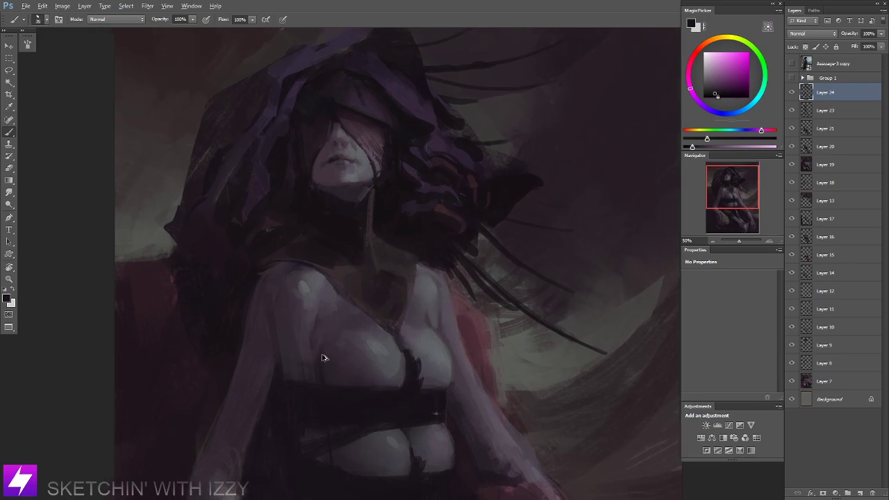
# Paint sampled muted purple skin shadow between the upper arm and chest with a larger brush, and switch to the Smudge tool.
pyautogui.keyDown('alt'); pyautogui.click(311, 321); pyautogui.keyUp('alt')
pyautogui.keyDown('alt'); pyautogui.click(312, 322); pyautogui.keyUp('alt')
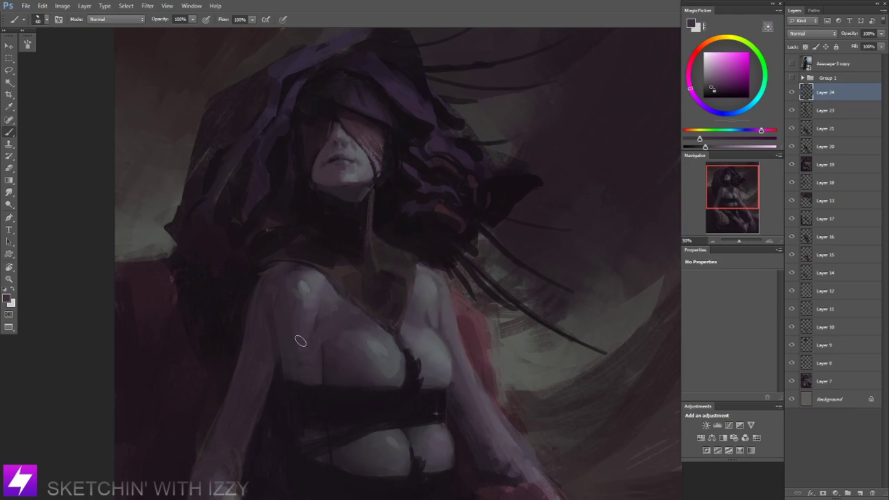
pyautogui.press('r')
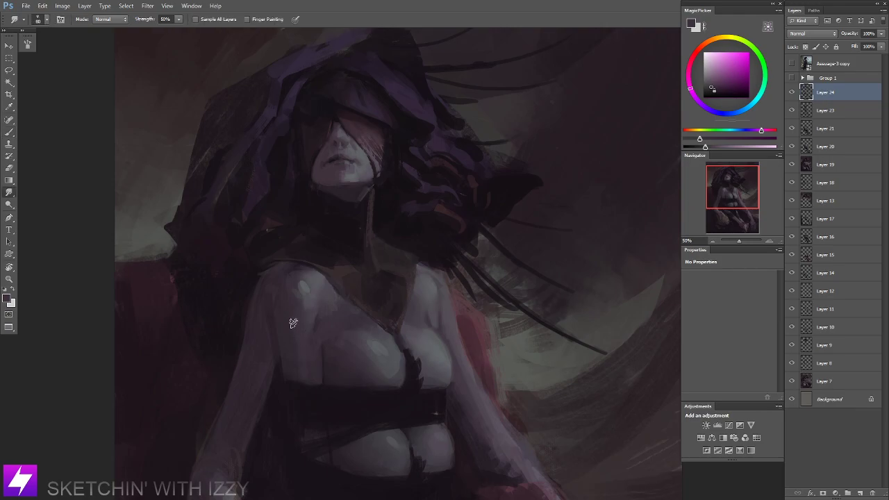
pyautogui.hotkey('ctrl', '-')
pyautogui.hotkey('ctrl', '-')
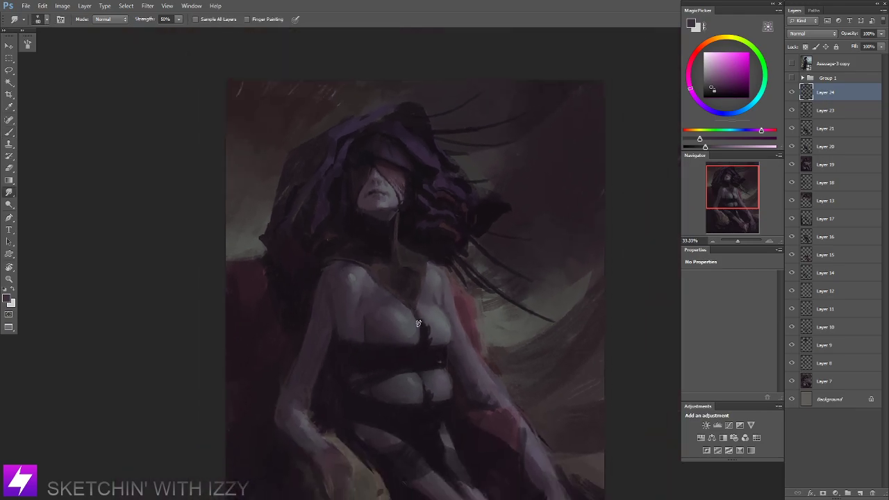
# Flip the canvas back horizontally and brush sampled violet-grey skin tones onto the central lower limbs.
pyautogui.hotkey('ctrl', 'shift', 'h')
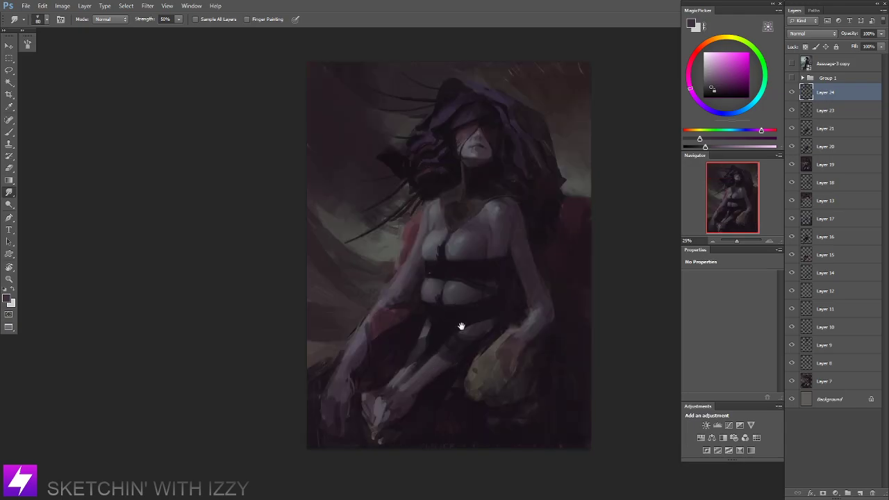
pyautogui.moveTo(554, 266); pyautogui.dragTo(507, 282)
pyautogui.hotkey('ctrl', '+')
pyautogui.moveTo(465, 332); pyautogui.dragTo(457, 324)
pyautogui.press('b')
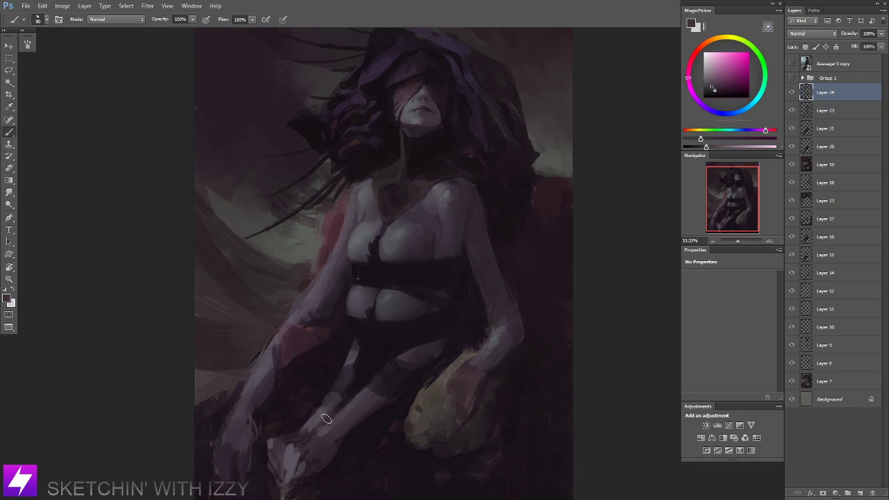
pyautogui.keyDown('alt'); pyautogui.click(322, 412); pyautogui.keyUp('alt')
pyautogui.keyDown('alt'); pyautogui.click(323, 410); pyautogui.keyUp('alt')
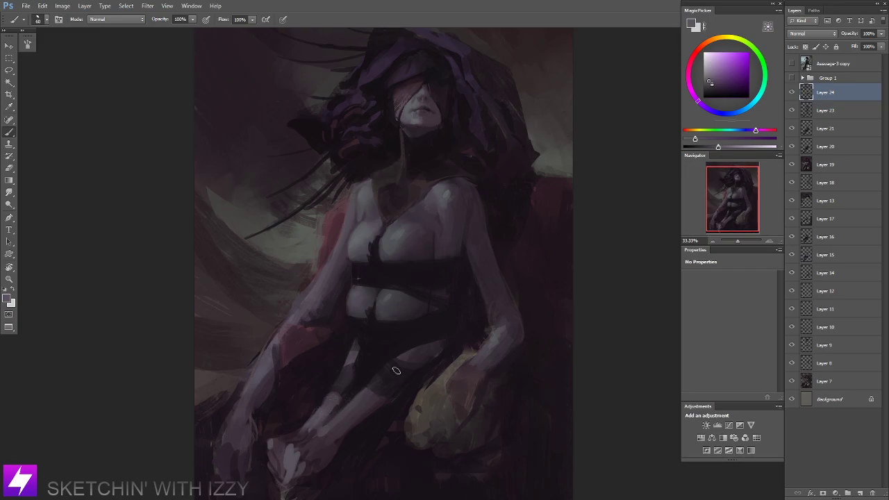
# Examine the whole painting's composition and values at reduced size, and start flipping the canvas horizontally.
pyautogui.hotkey('ctrl', '-')
pyautogui.hotkey('ctrl', '-')
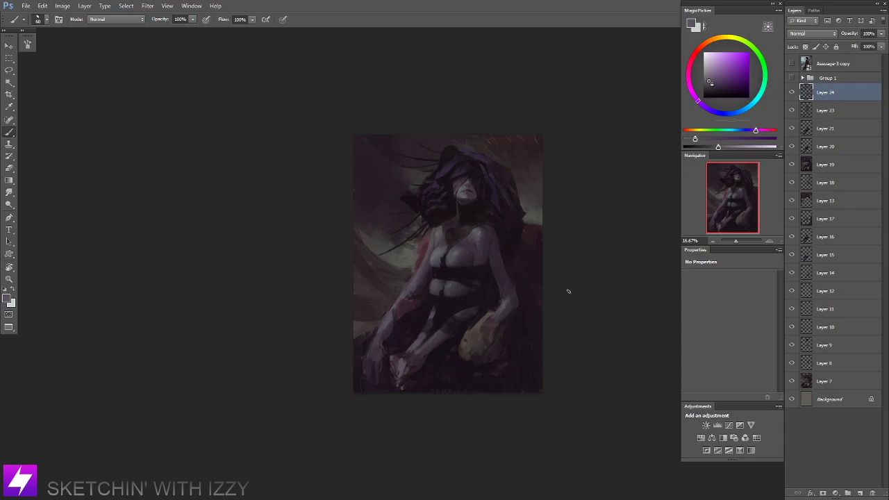
pyautogui.moveTo(558, 302); pyautogui.dragTo(459, 277)
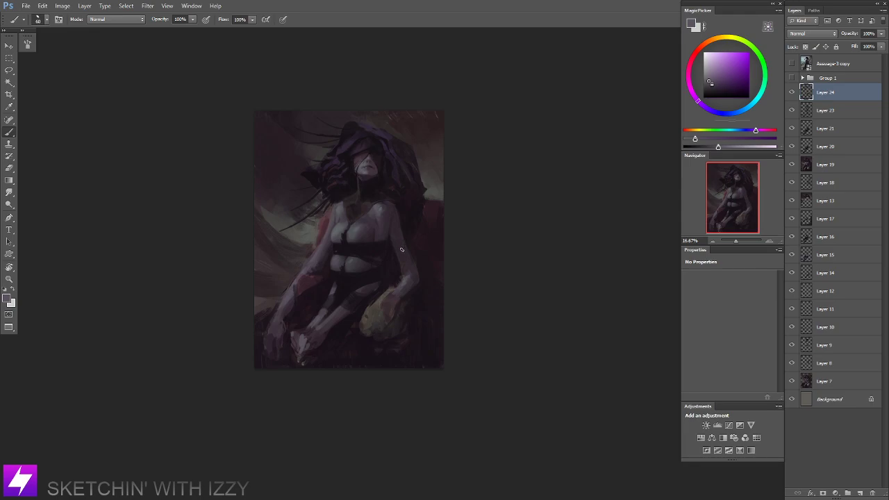
pyautogui.scroll(-1, 402, 249)
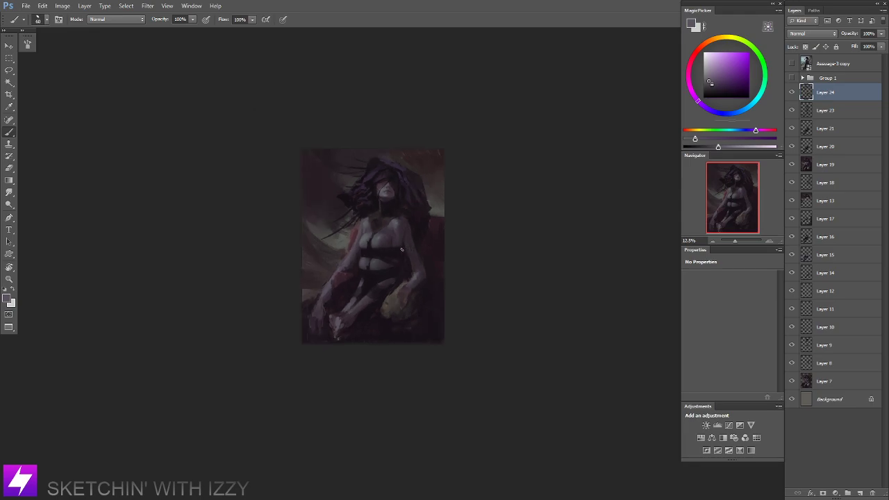
pyautogui.hotkey('ctrl', '+')
pyautogui.hotkey('ctrl', '-')
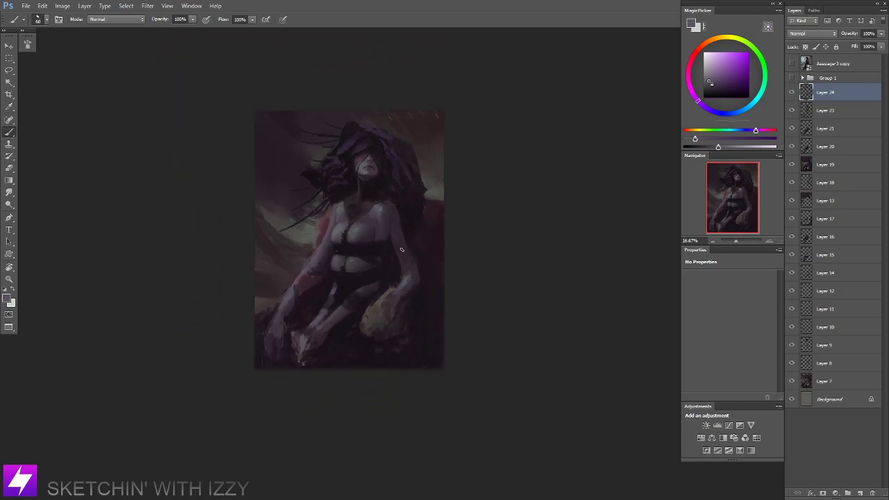
pyautogui.hotkey('ctrl', '+')
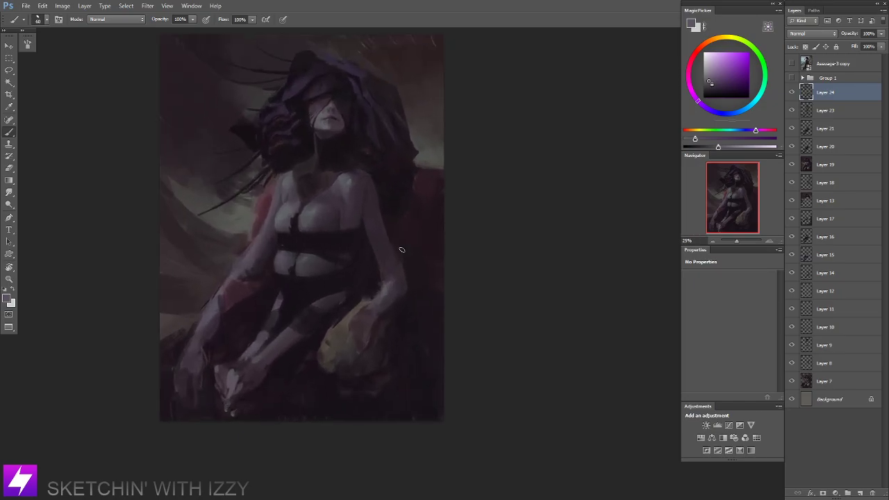
pyautogui.hotkey('ctrl', 'shift', 'h')
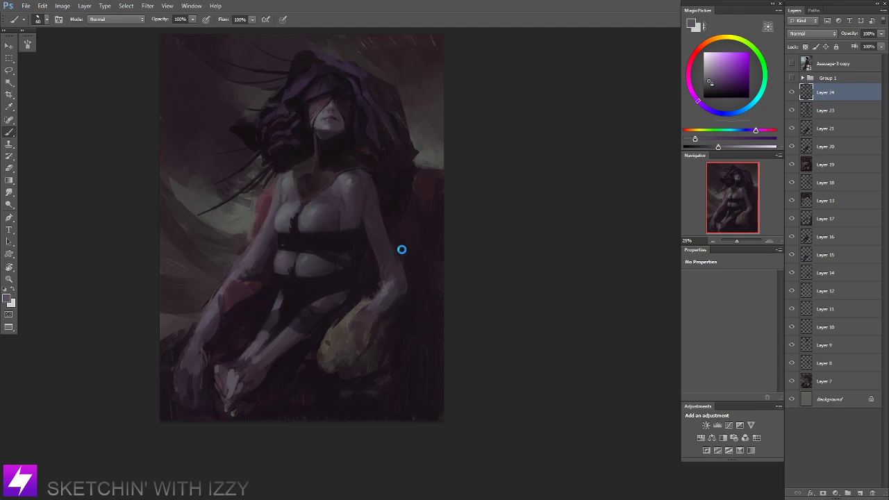